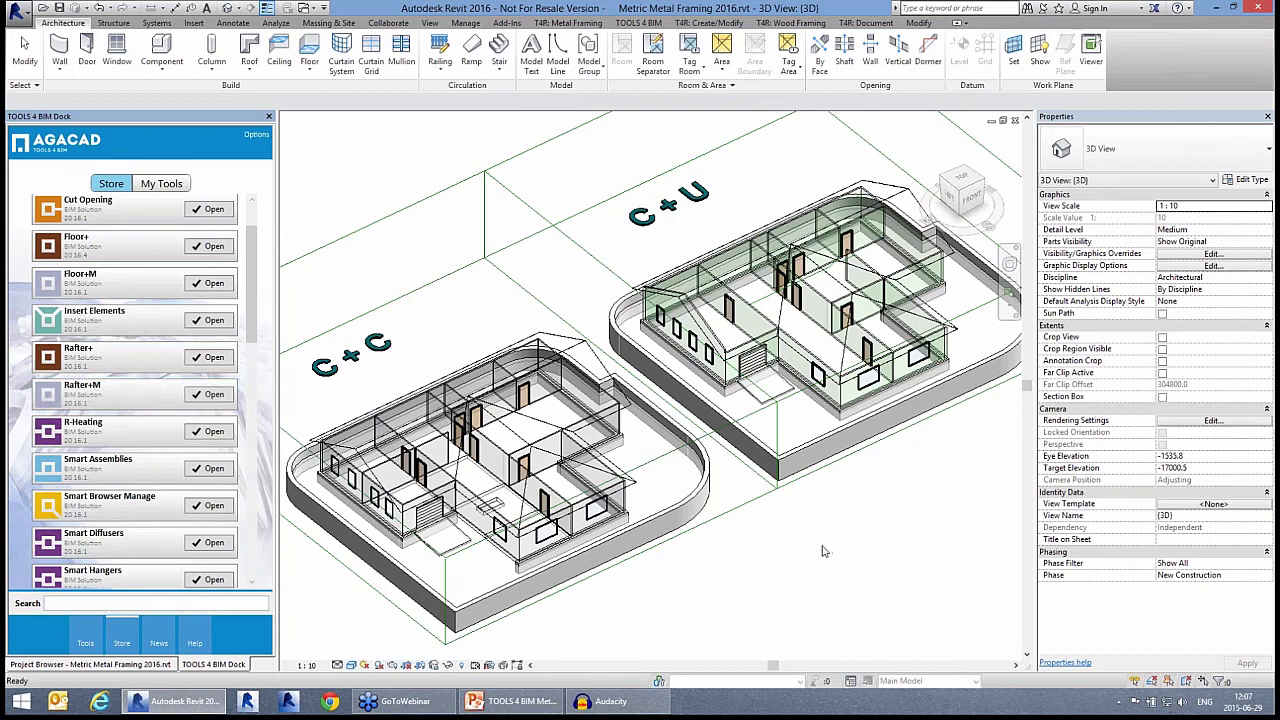
Show the T4R: Metal Framing tools, float the Wall+M tool group over the 3D view, and display the project browser
click(569, 24)
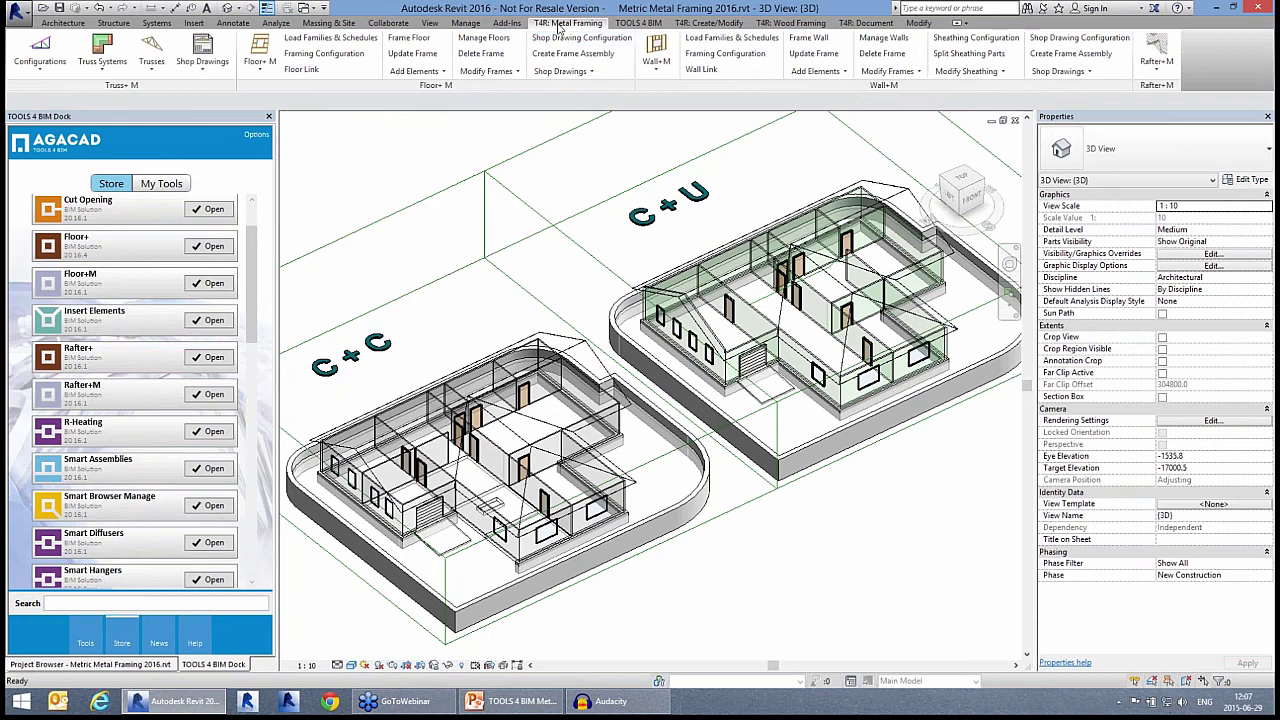
drag(684, 86, 424, 178)
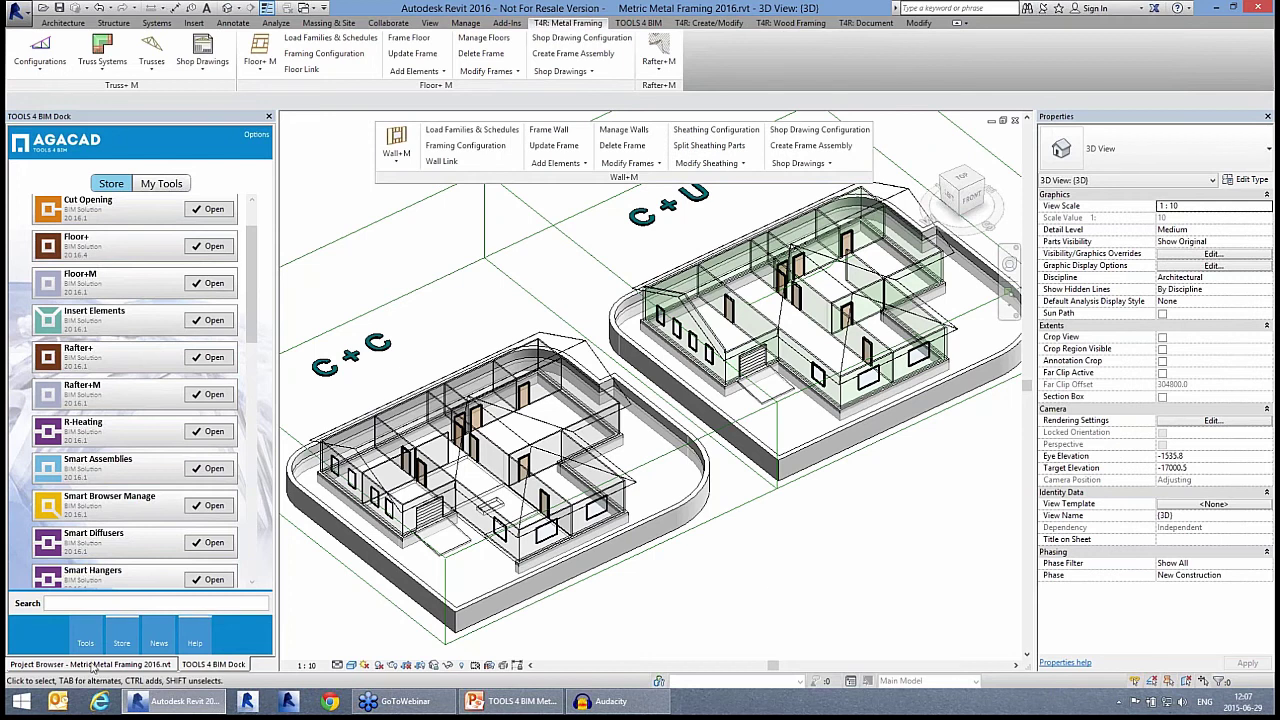
click(113, 667)
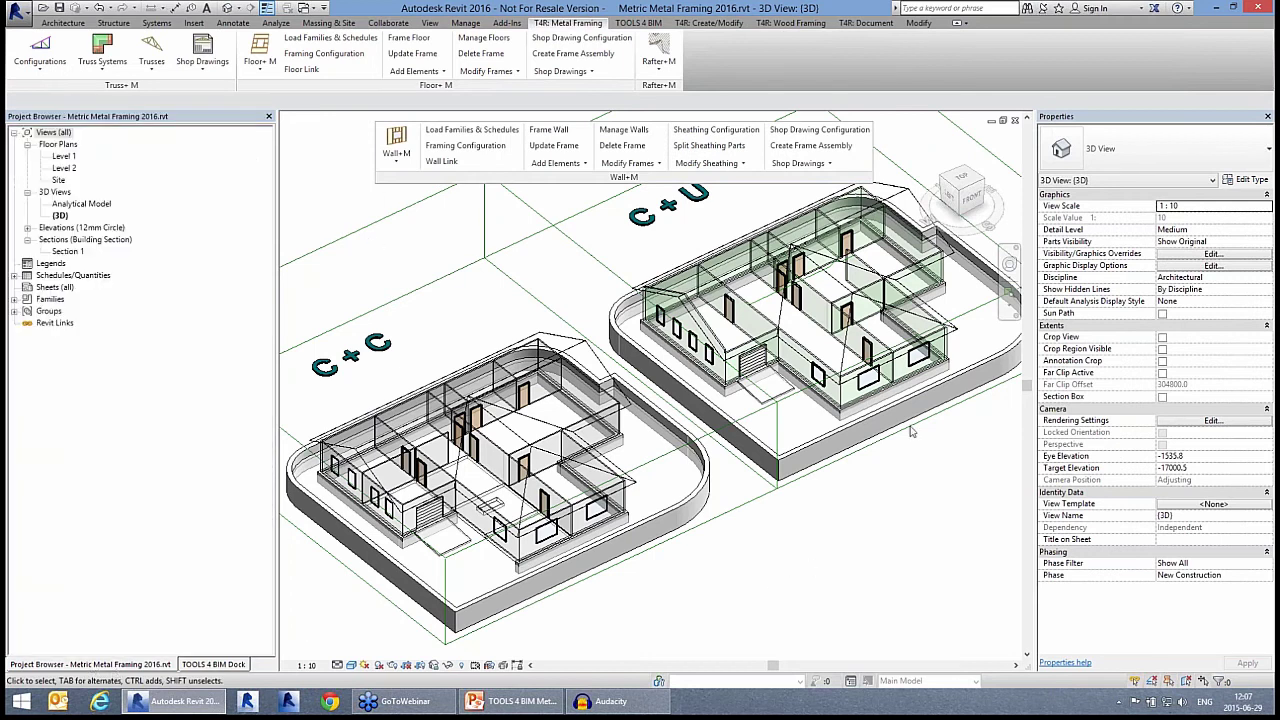
Examine the walls and openings of the C+U house in the 3D view
scroll(752, 355, up, 5)
middle_drag(520, 390, 579, 445)
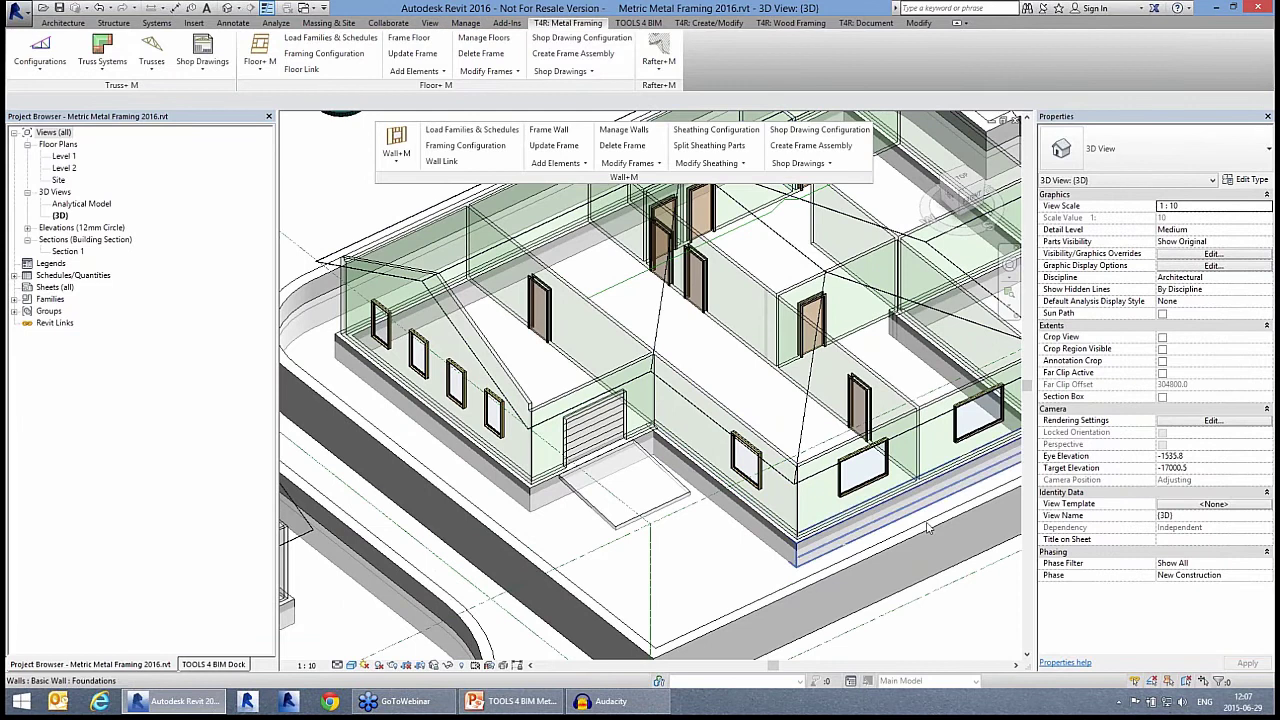
scroll(948, 525, down, 1)
scroll(947, 523, down, 2)
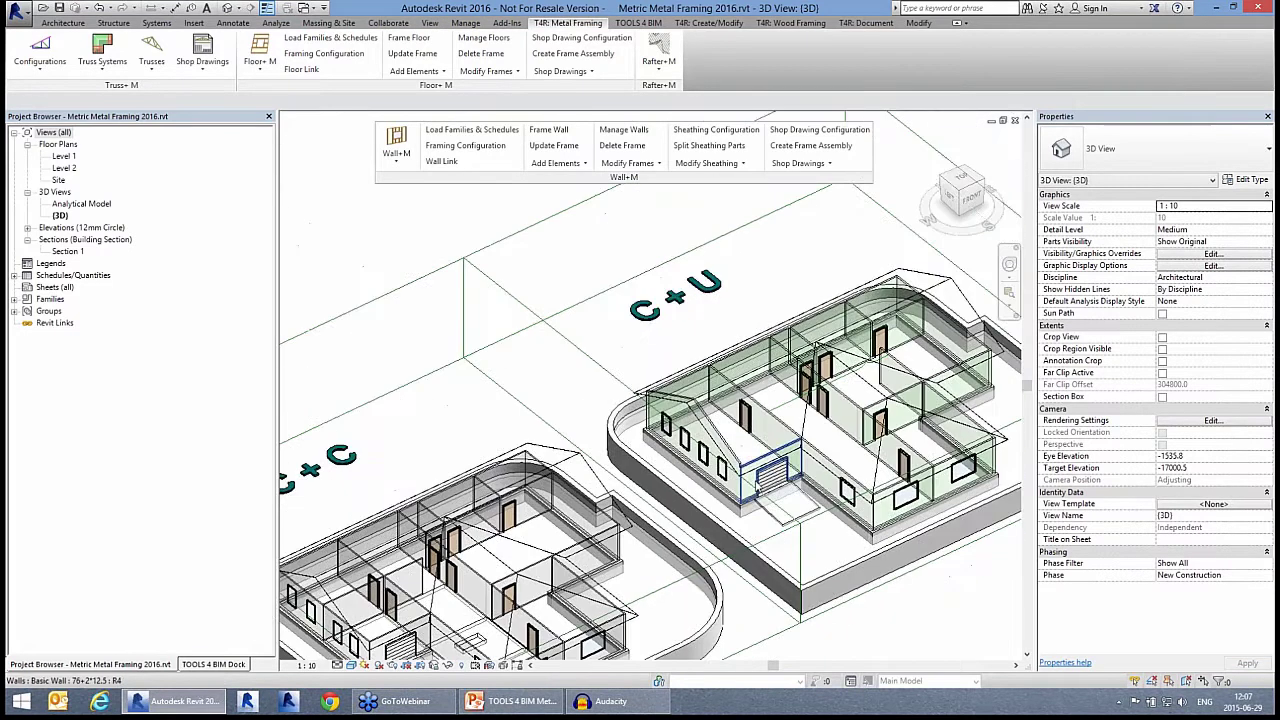
scroll(800, 480, down, 1)
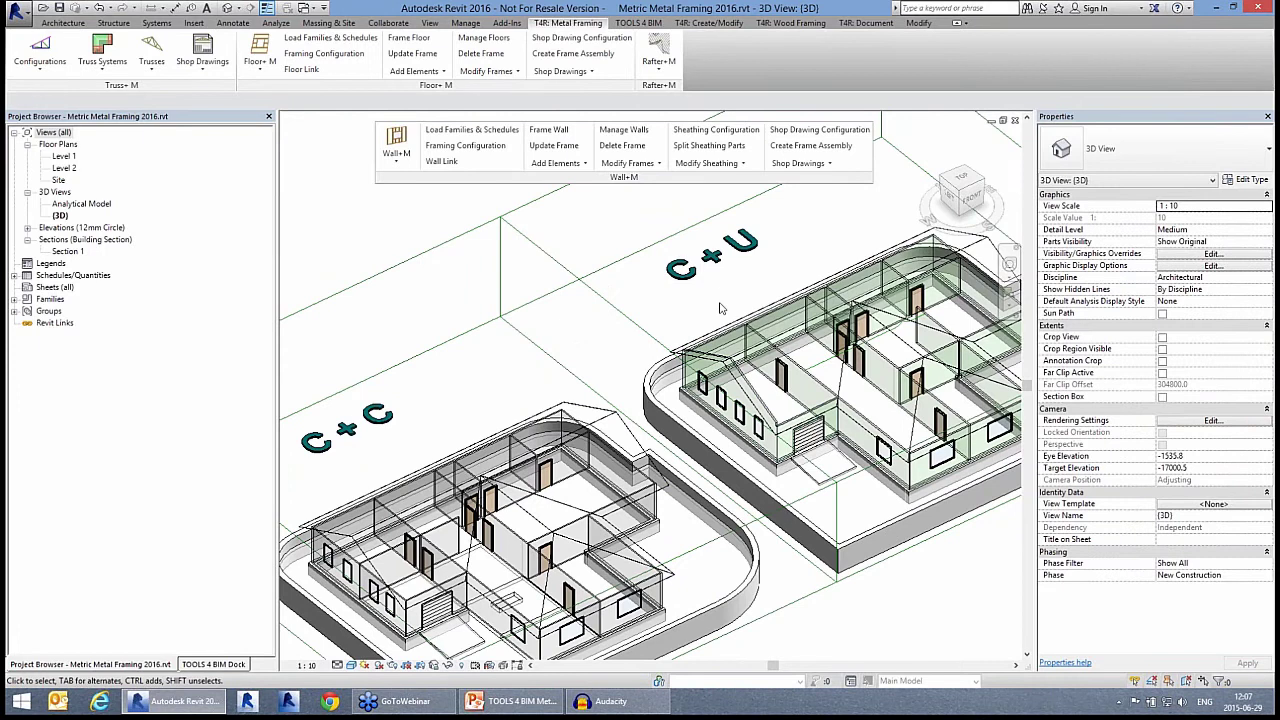
Switch to the 3D view of the Metric 2016 Metal Wall Demo Project 2015 06 18 file
click(429, 22)
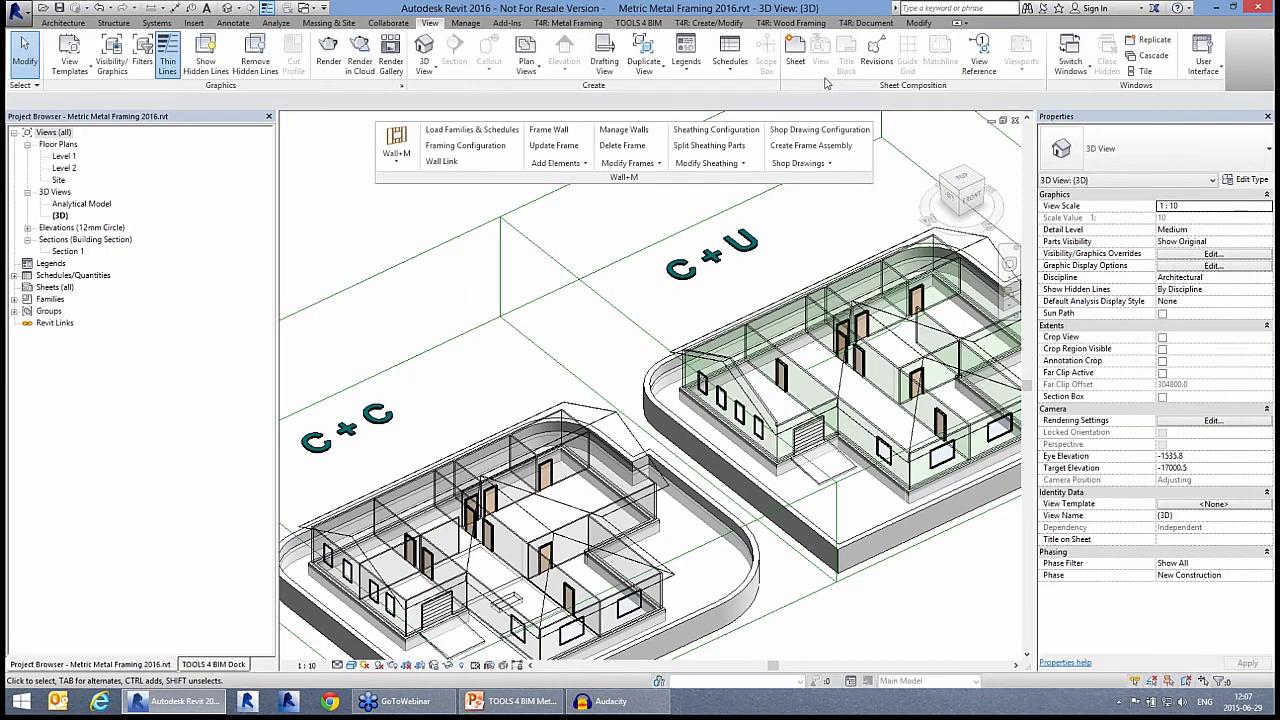
click(1072, 60)
click(1110, 103)
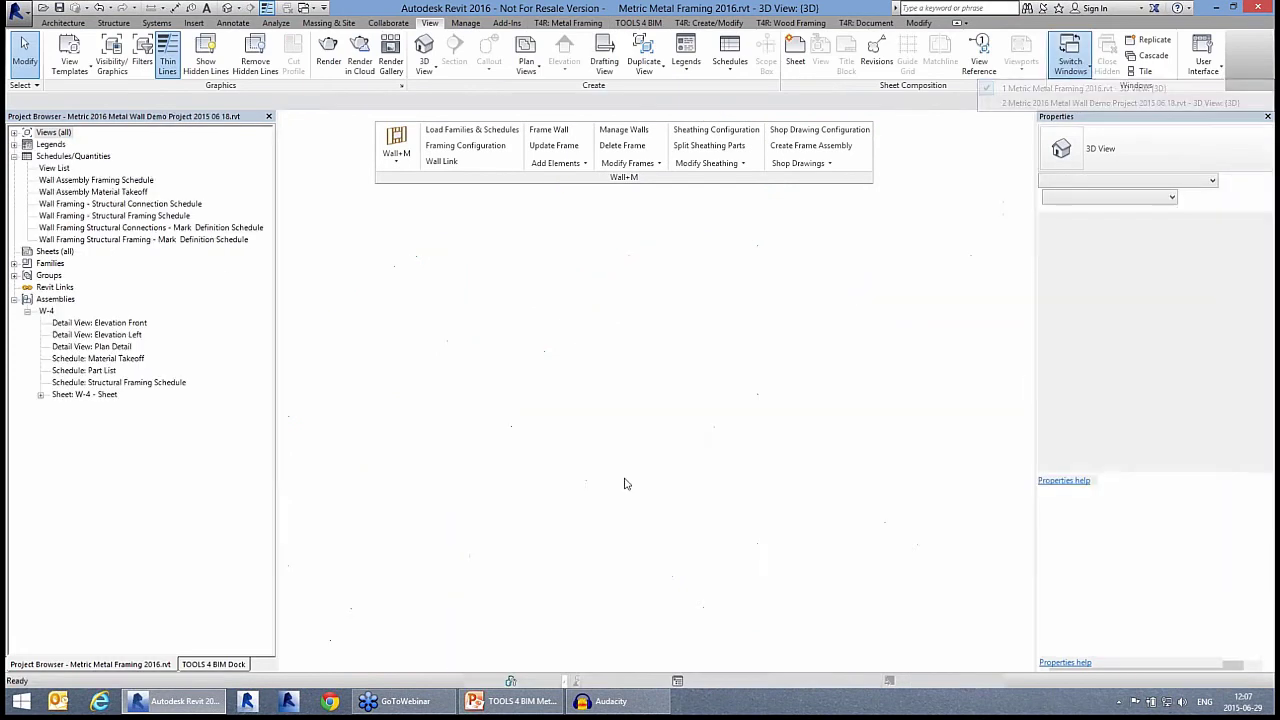
Examine the C+C_CH -X5 Frame wall and the diagonal truss members above its large window
scroll(753, 471, down, 3)
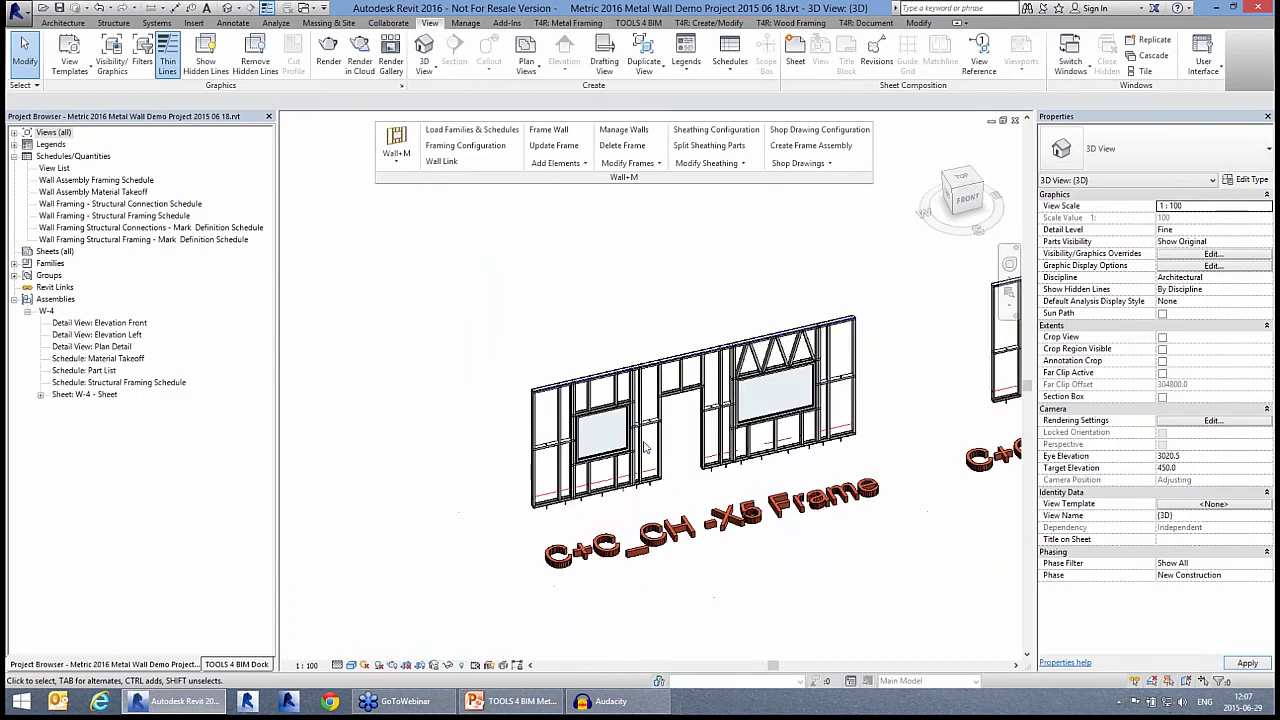
middle_drag(568, 494, 398, 523)
scroll(565, 430, down, 3)
scroll(423, 538, up, 5)
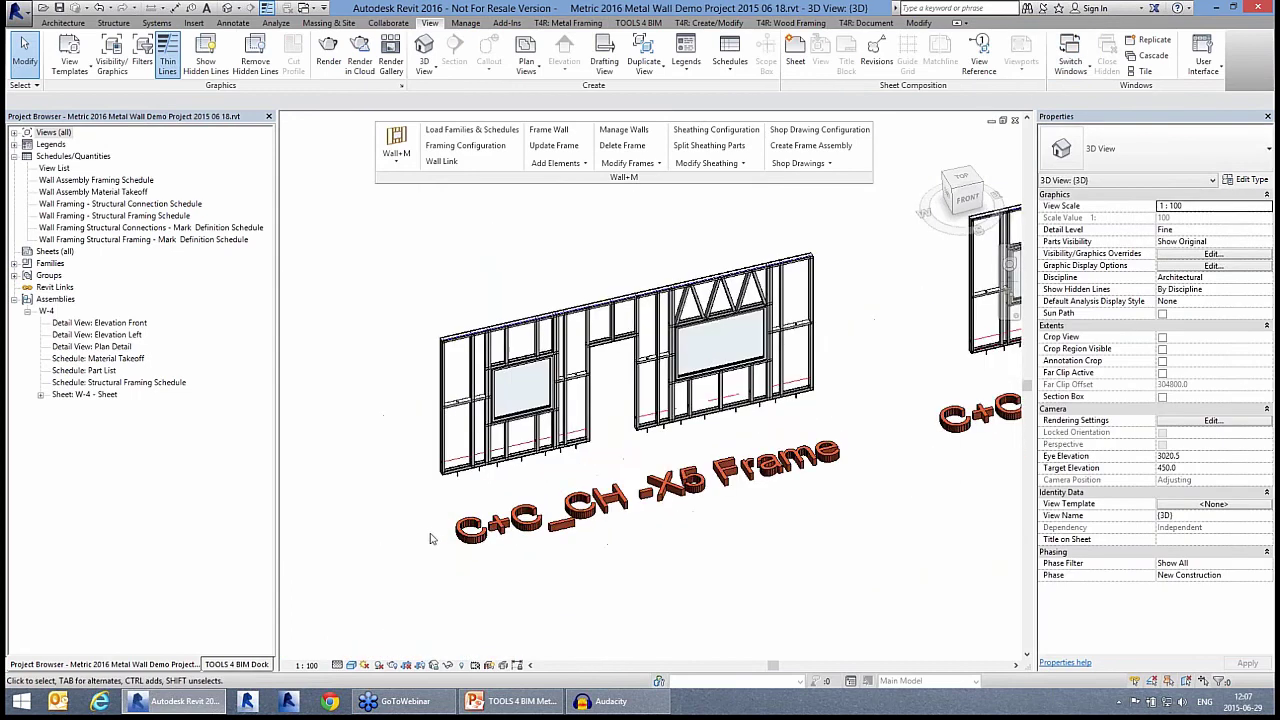
scroll(578, 455, up, 2)
middle_drag(680, 491, 570, 515)
scroll(570, 515, down, 1)
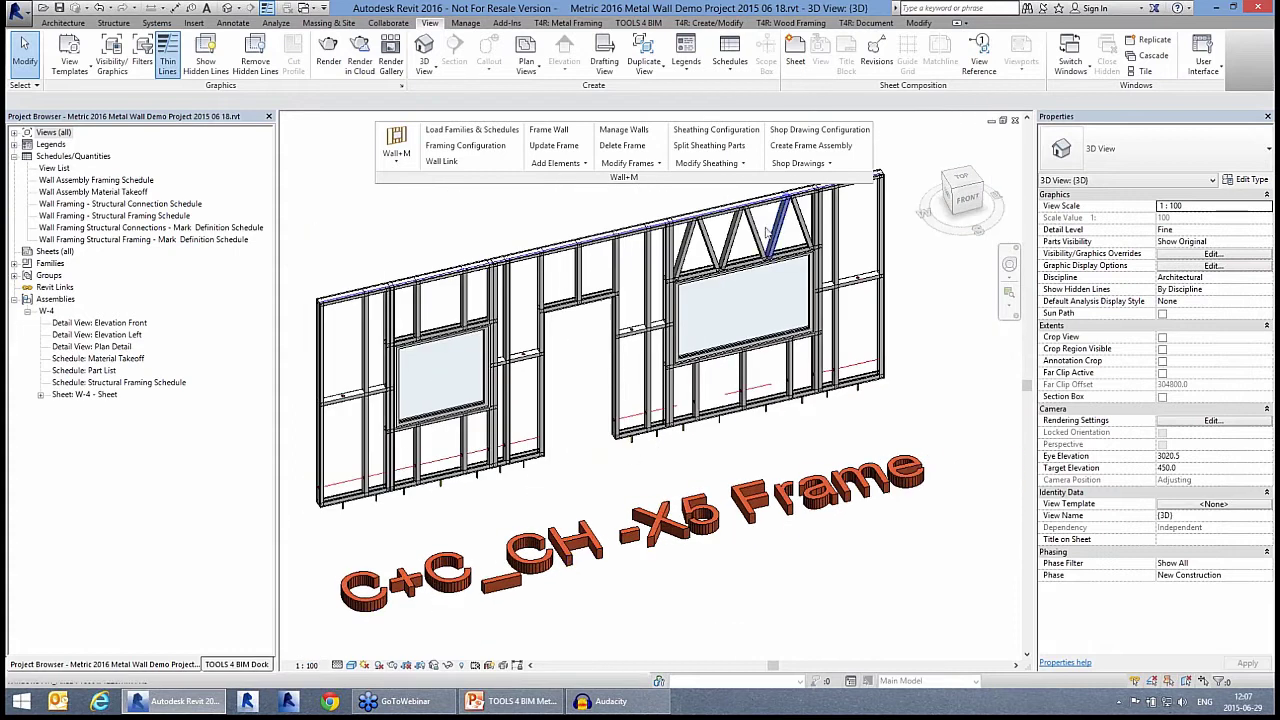
scroll(740, 226, up, 6)
scroll(740, 226, up, 1)
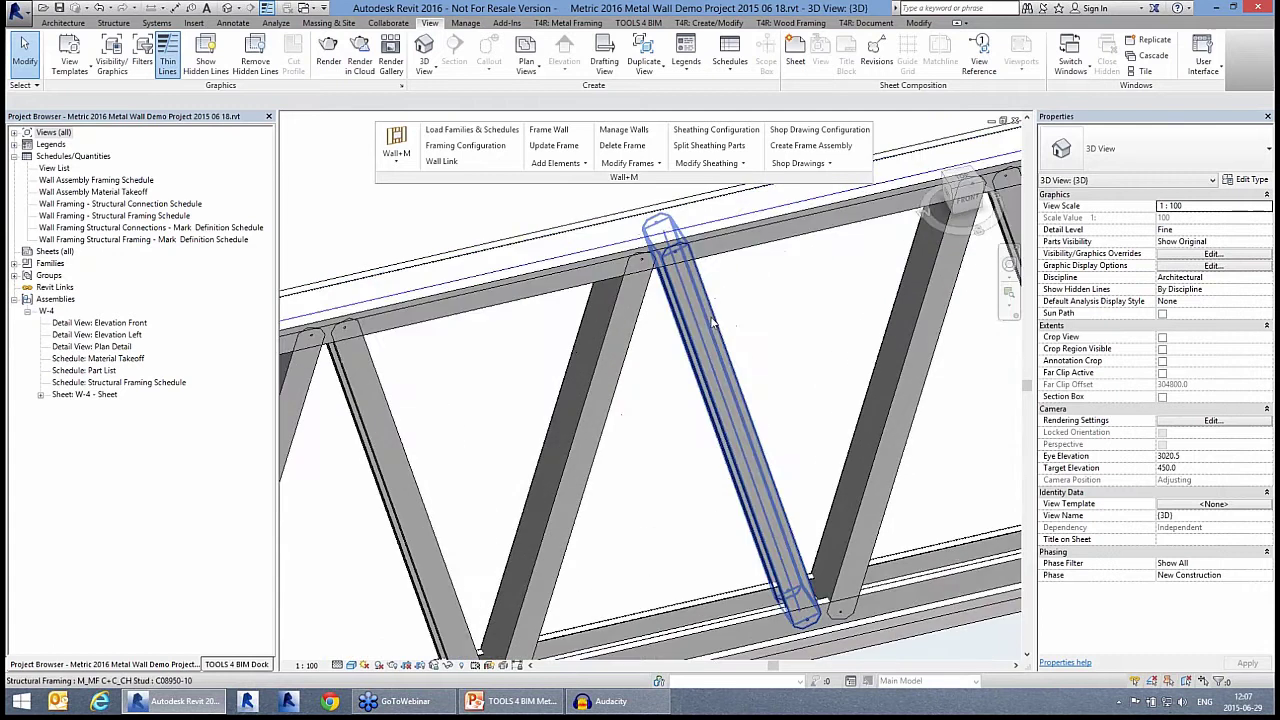
Examine the studs, bottom plate and anchors of the C+C_CH -X5 frame from both front directions, orbiting around a full-height stud
scroll(703, 209, down, 4)
middle_drag(843, 461, 578, 293)
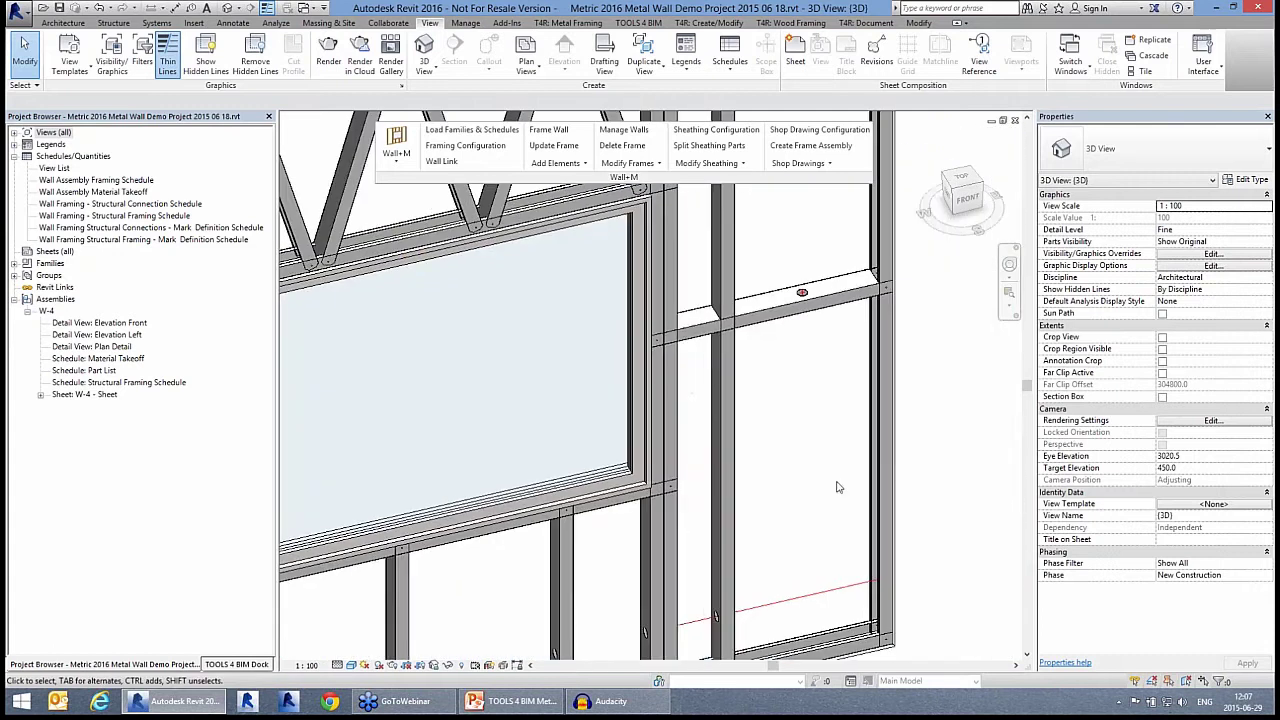
middle_drag(837, 483, 882, 299)
scroll(793, 528, up, 2)
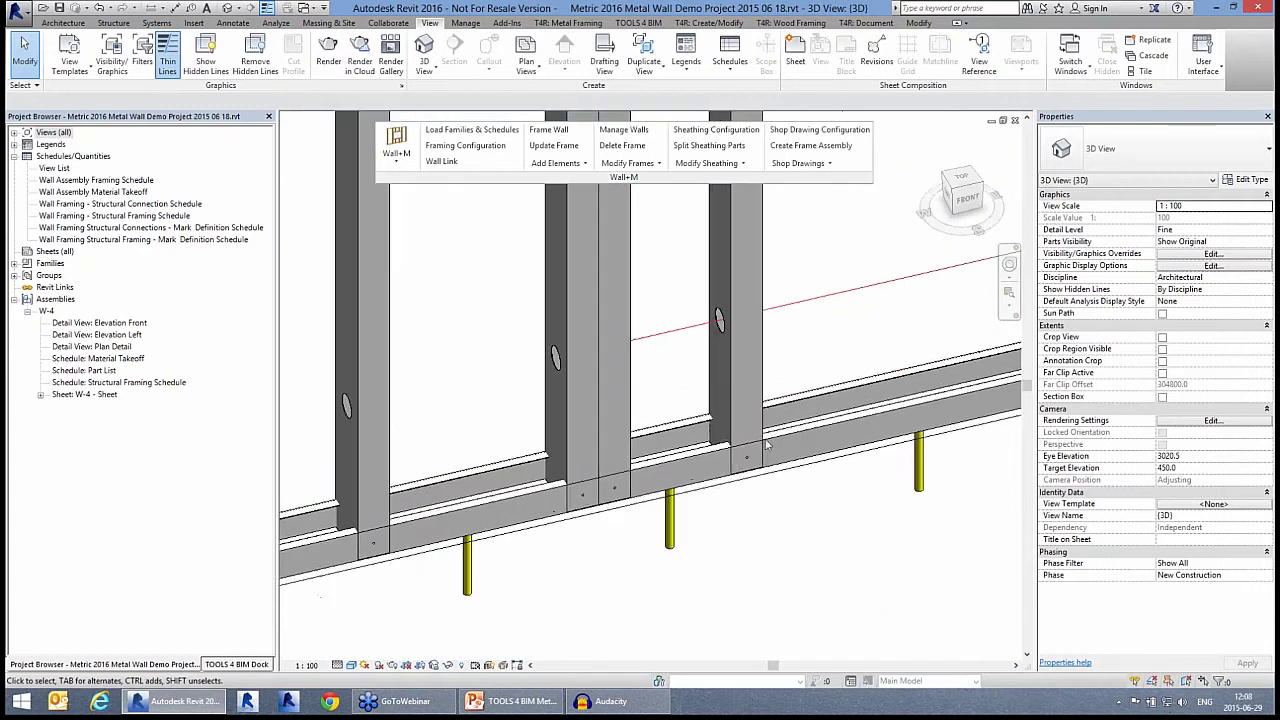
scroll(845, 447, down, 5)
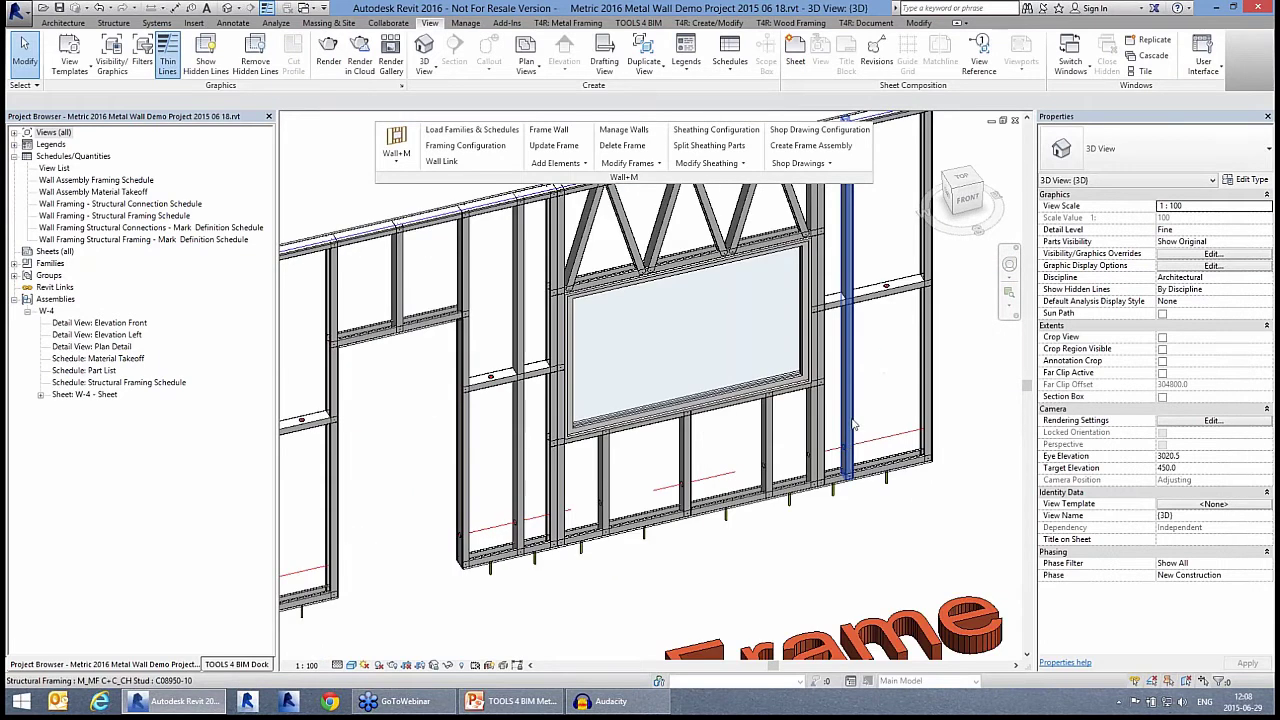
click(853, 425)
shift+middle_drag(853, 425, 866, 513)
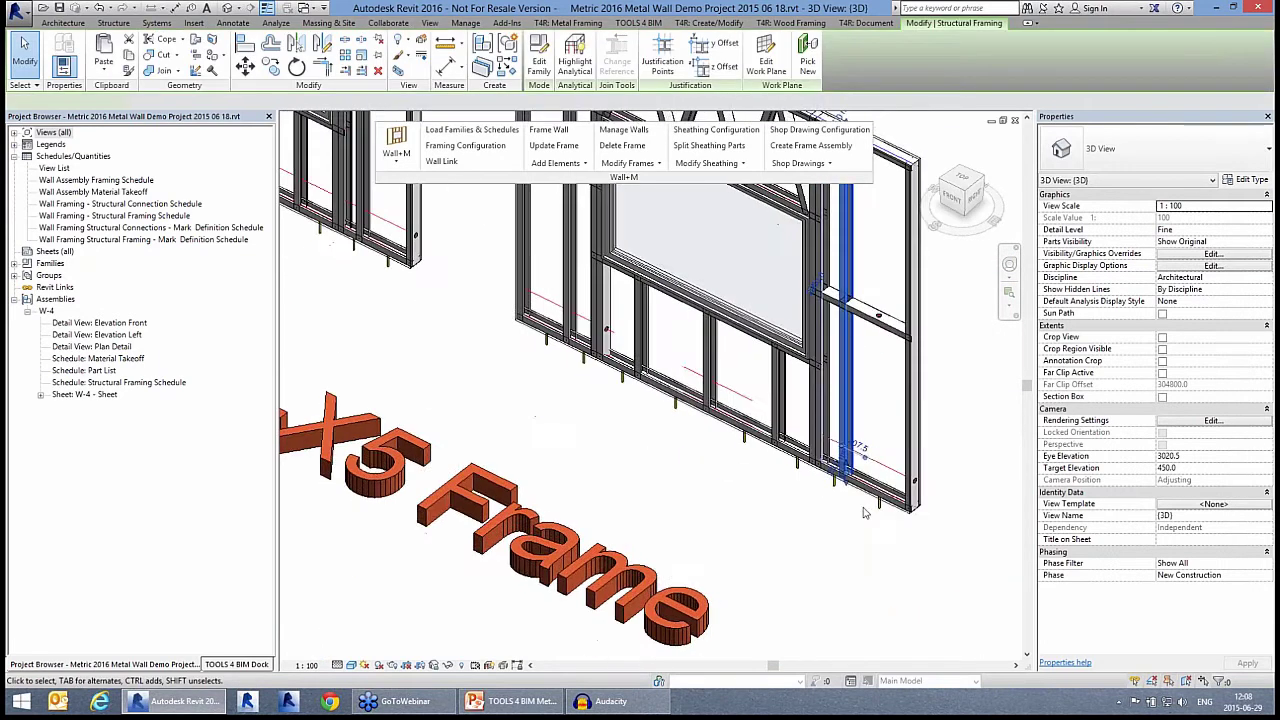
scroll(866, 513, up, 4)
key(Escape)
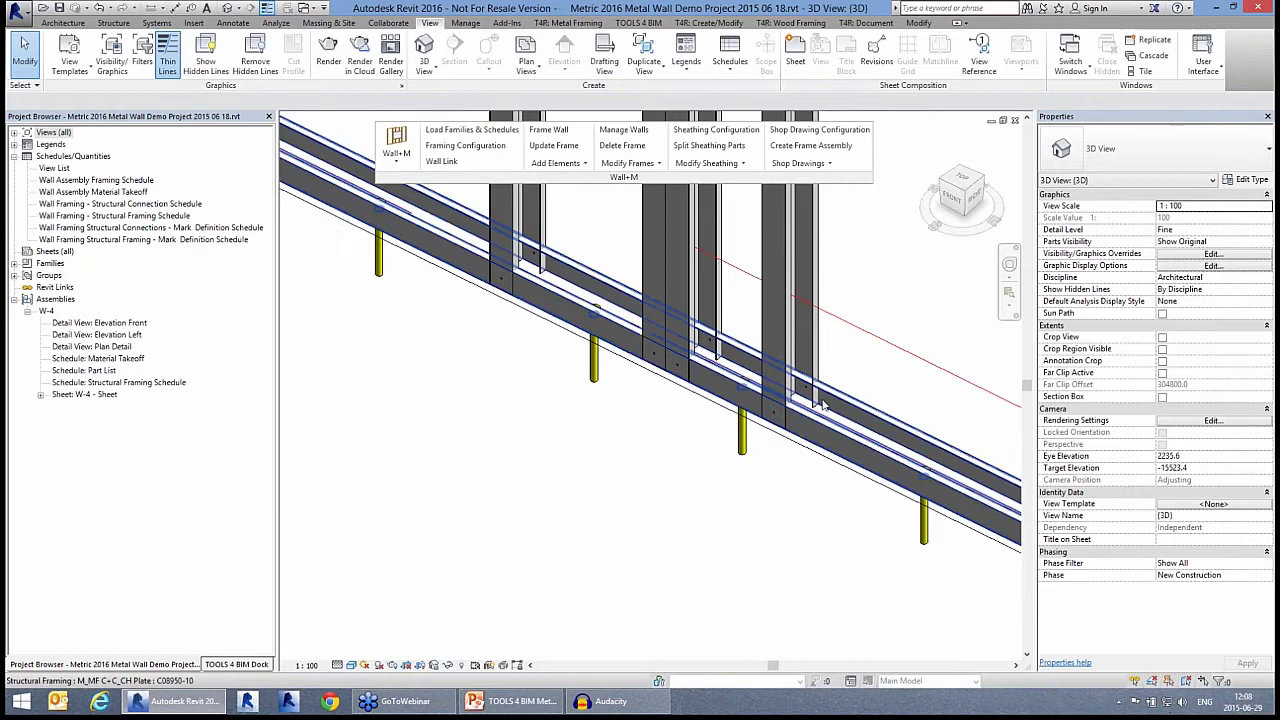
scroll(822, 403, down, 3)
scroll(829, 556, down, 2)
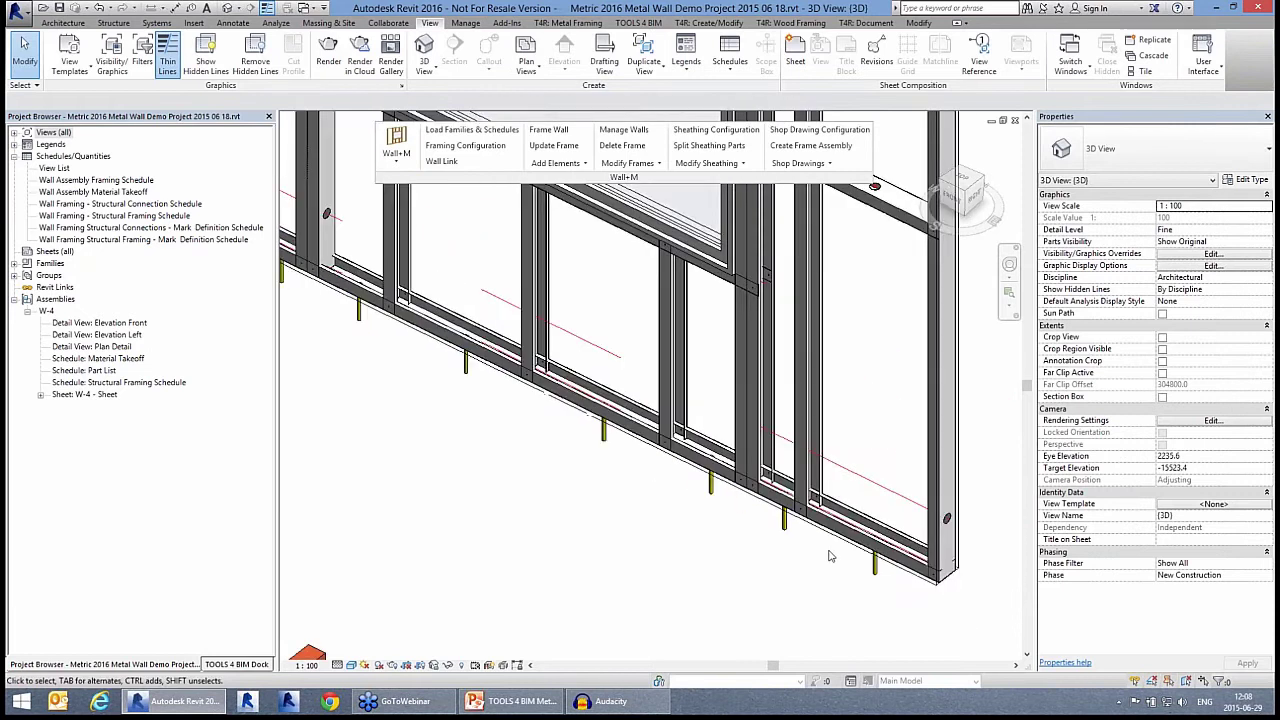
Examine how the truss members above the large window join the top plate and window header
scroll(829, 556, down, 1)
middle_drag(710, 316, 862, 635)
scroll(860, 271, up, 1)
scroll(857, 310, up, 1)
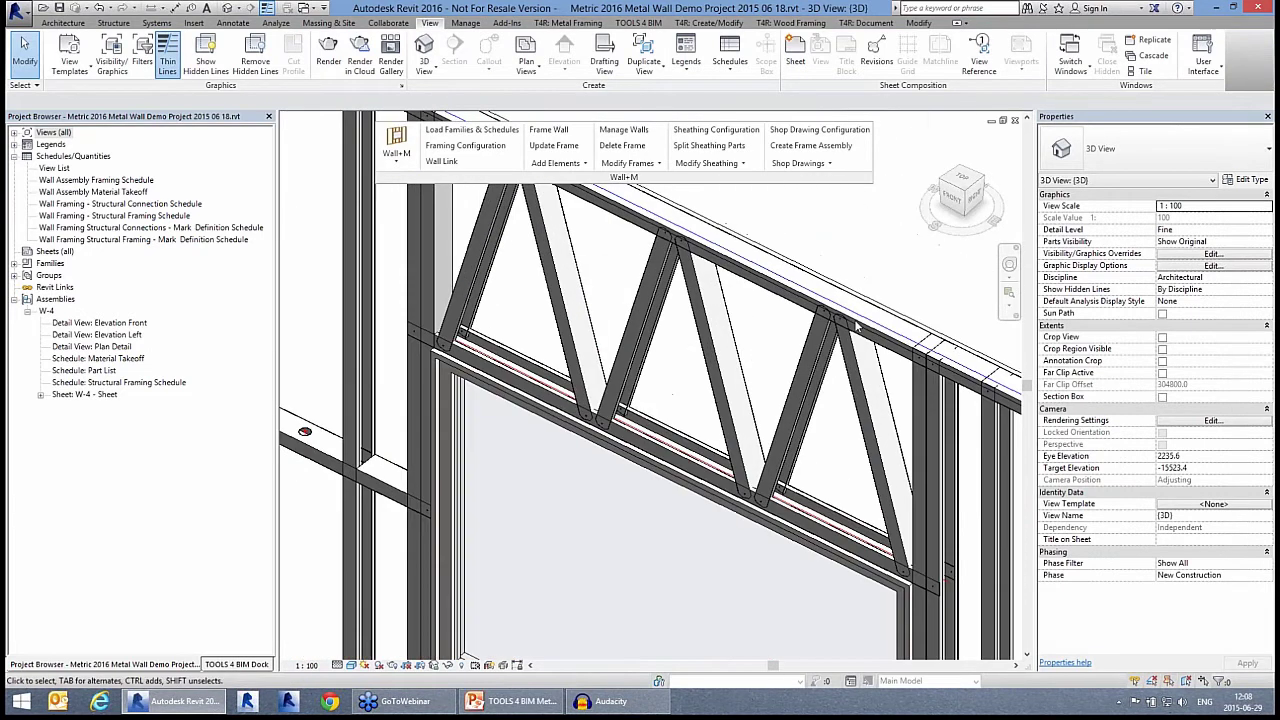
scroll(759, 296, up, 1)
scroll(697, 283, up, 1)
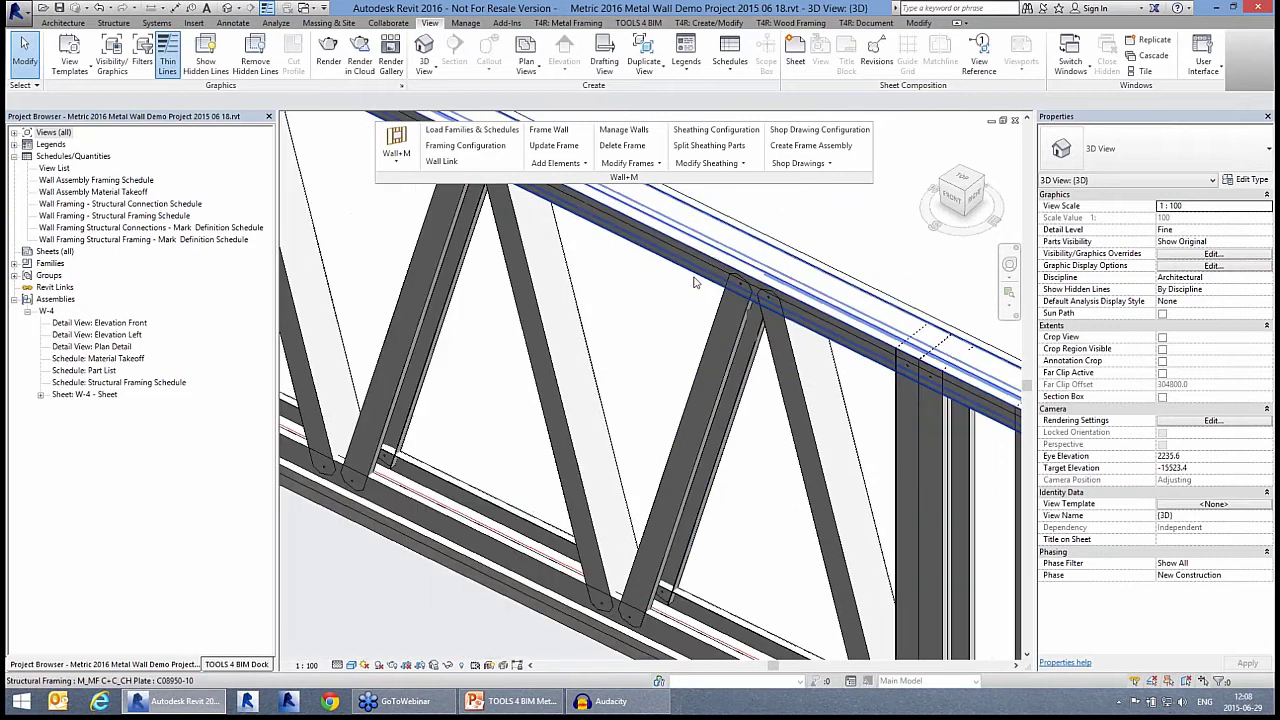
scroll(697, 283, down, 4)
scroll(522, 288, down, 1)
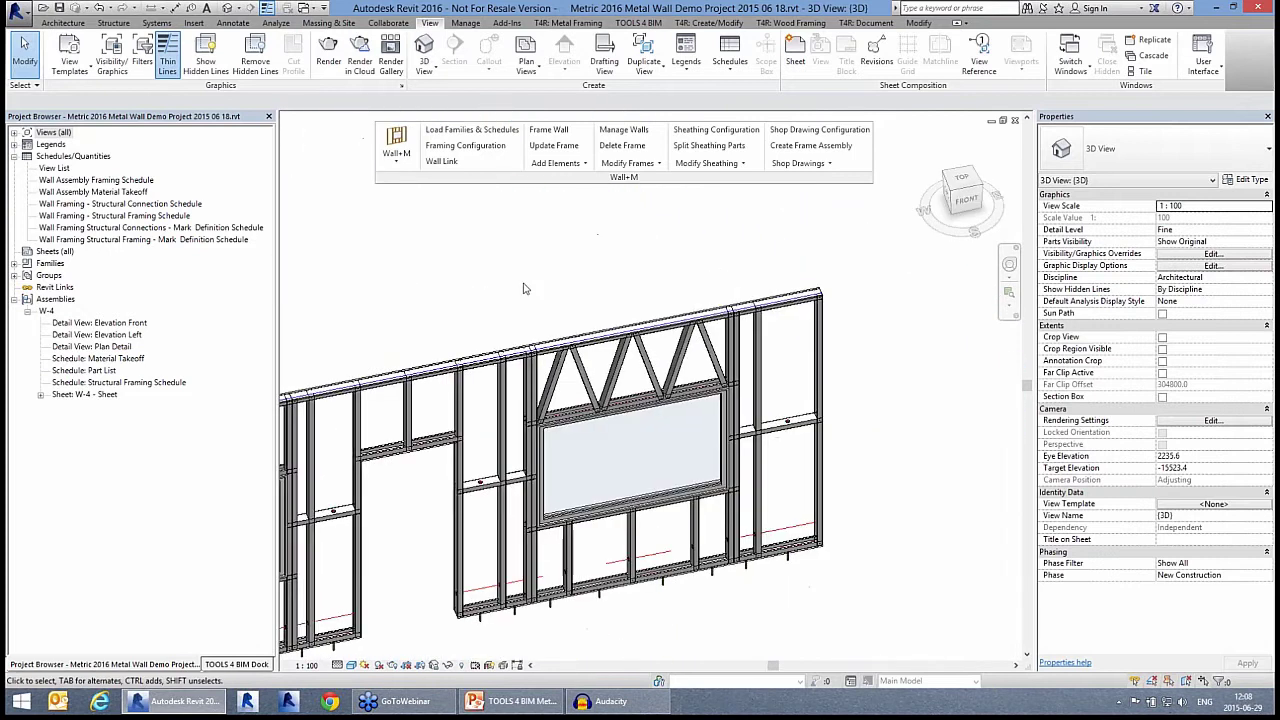
Look over the C+C_CH - H4300 Frame and C+C Frame sample walls
scroll(524, 288, down, 3)
middle_drag(940, 400, 572, 447)
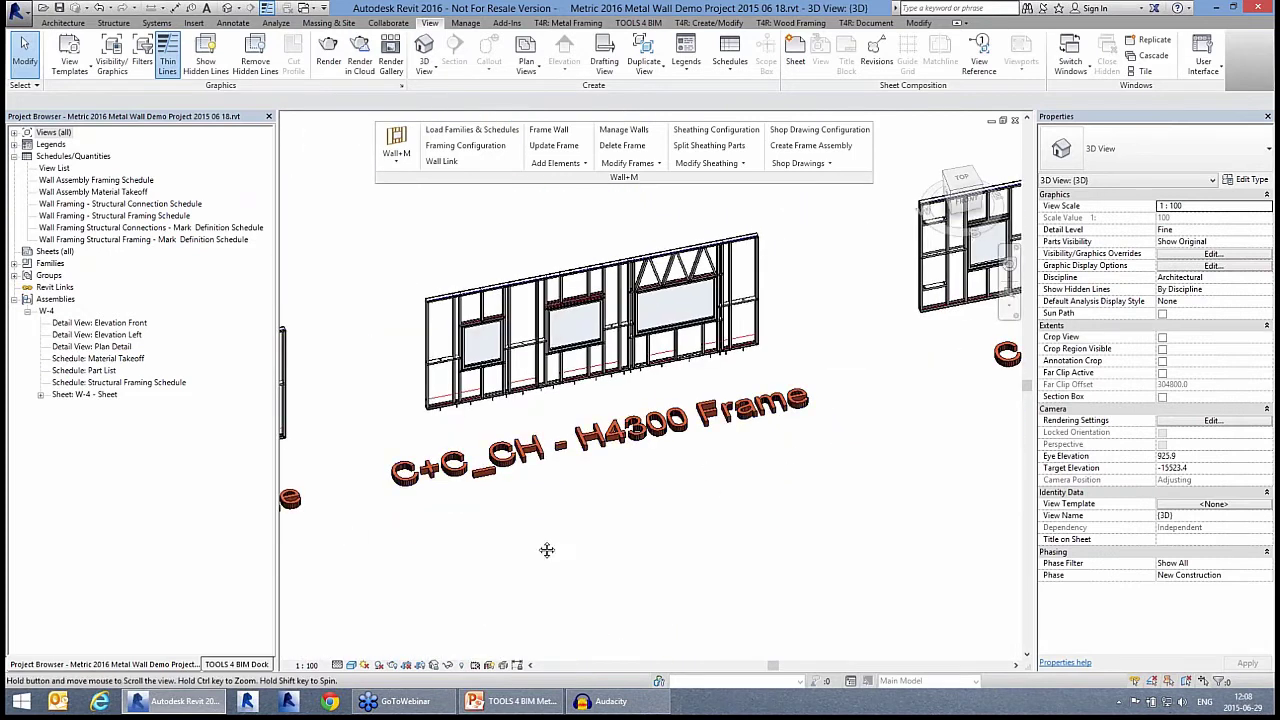
middle_drag(547, 550, 287, 646)
middle_drag(830, 443, 709, 478)
scroll(721, 401, up, 1)
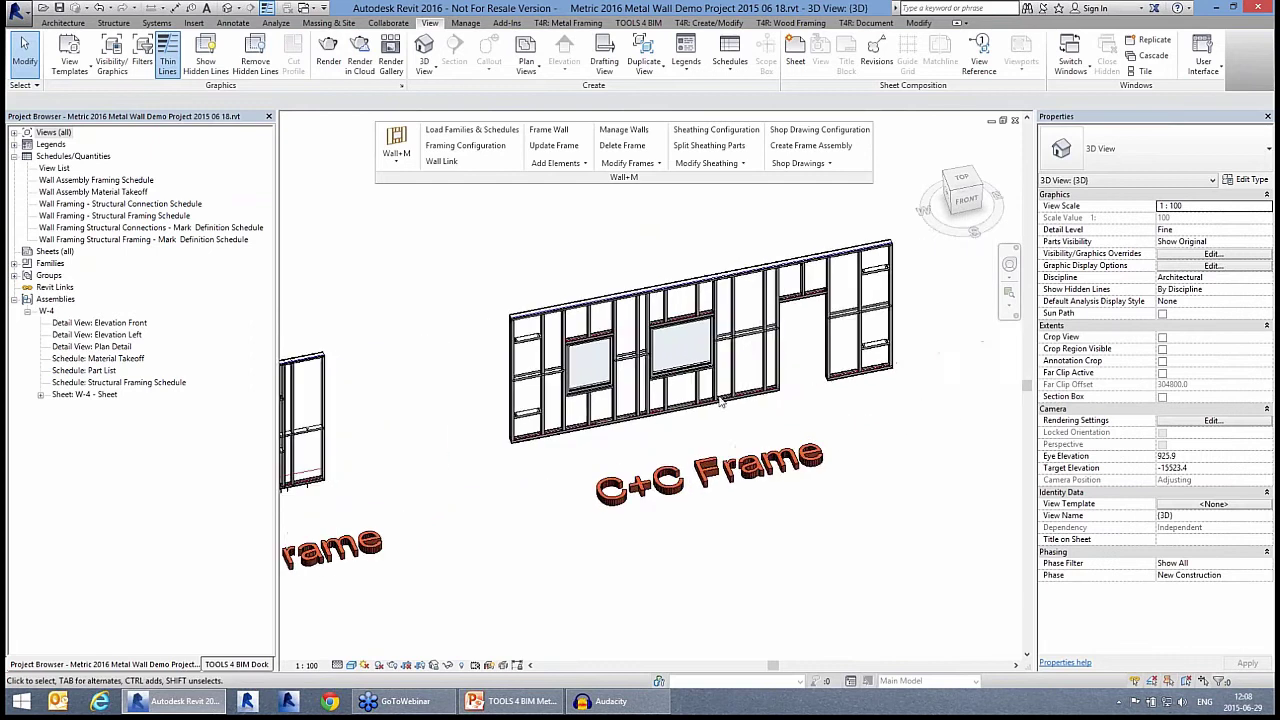
scroll(721, 401, up, 3)
middle_drag(796, 464, 796, 481)
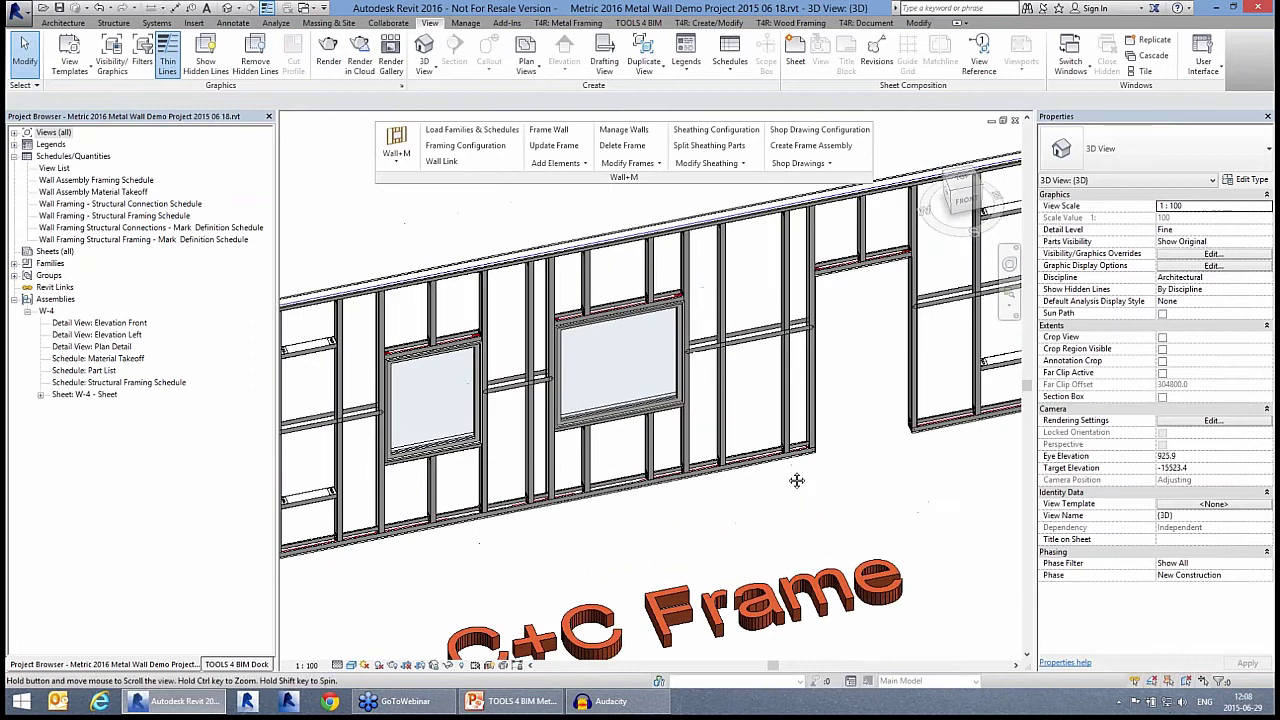
Examine the red angle brackets and bolts joining the studs to the bottom plate of the C+C Frame wall
scroll(789, 478, up, 5)
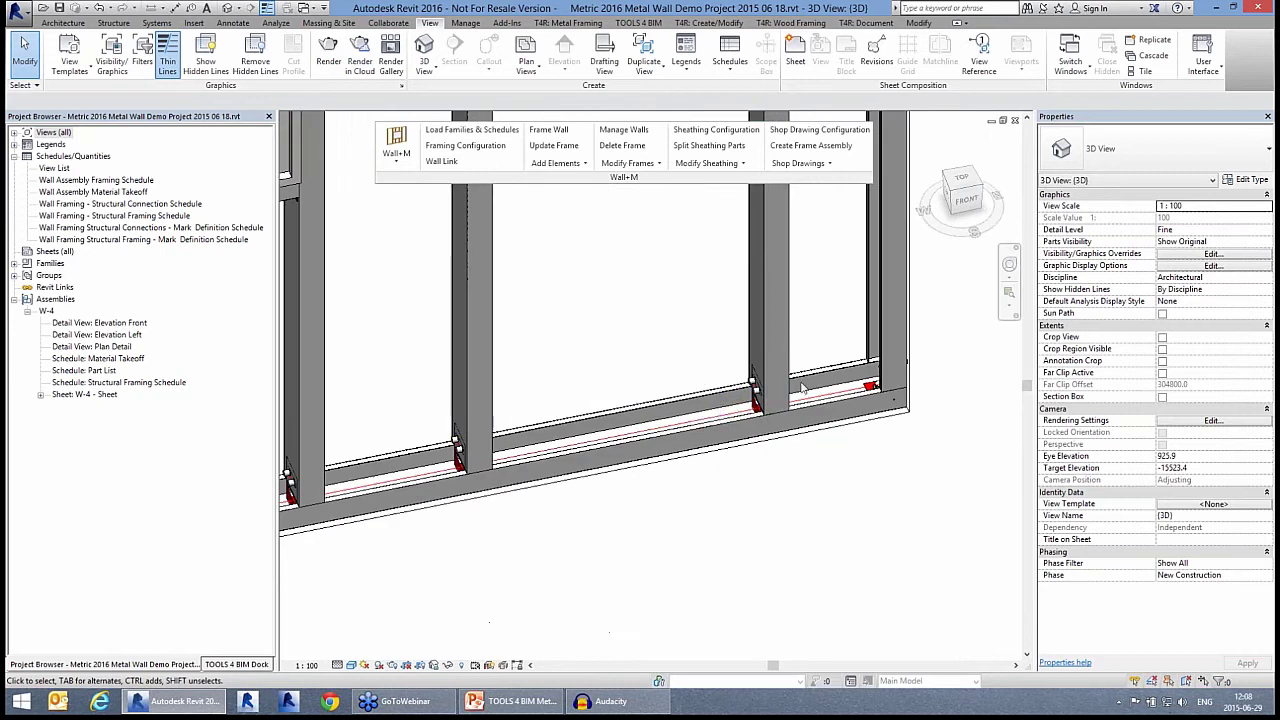
click(785, 334)
shift+middle_drag(790, 482, 628, 385)
scroll(628, 385, up, 3)
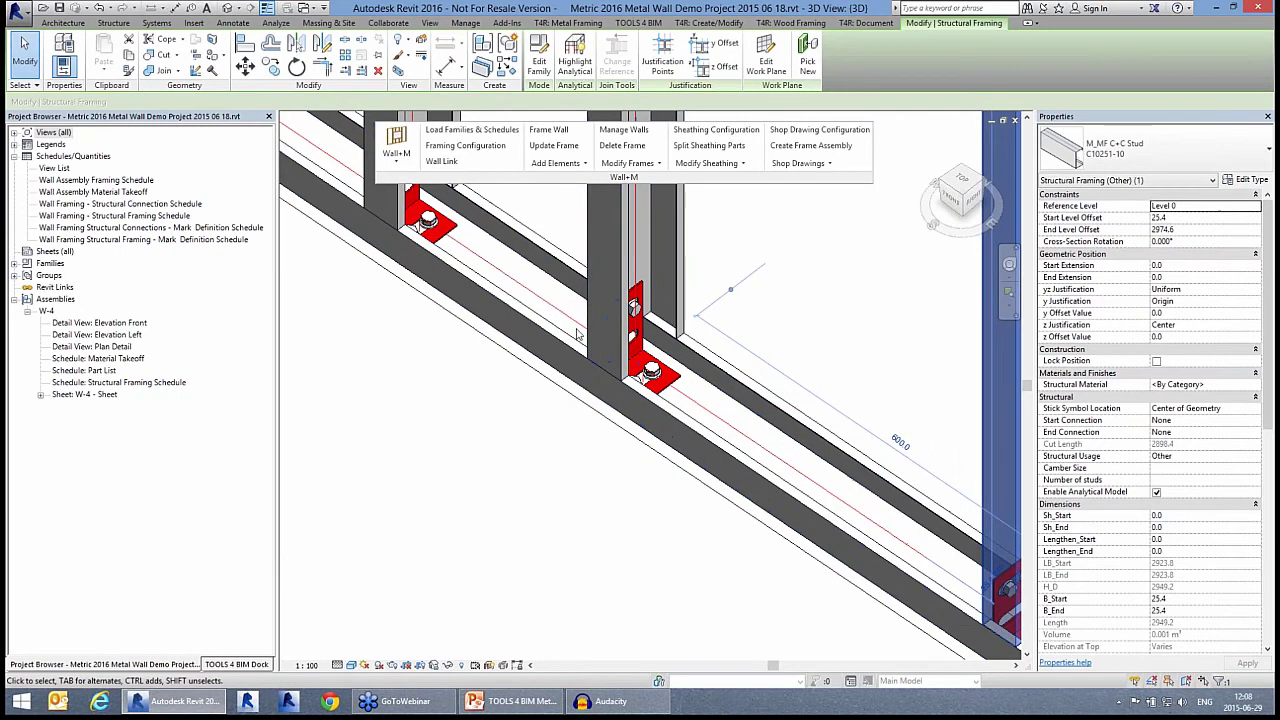
click(679, 383)
shift+middle_drag(679, 383, 769, 303)
click(753, 317)
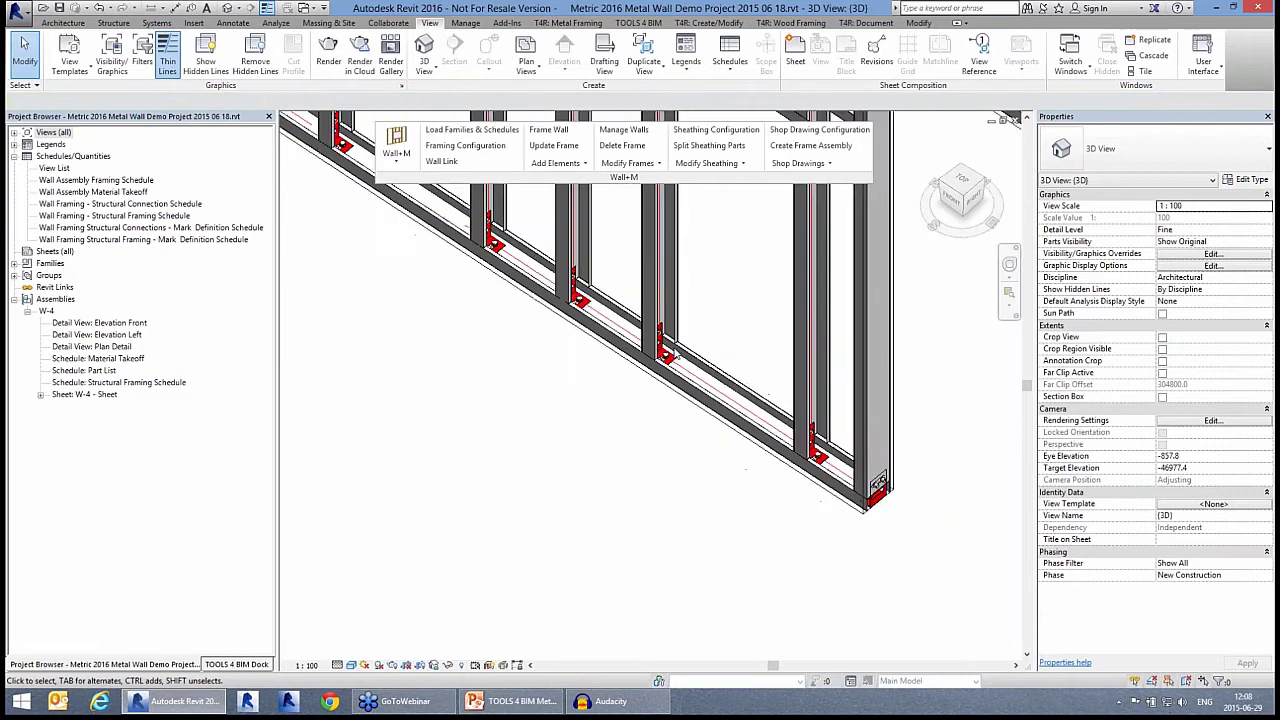
scroll(716, 378, down, 1)
middle_drag(804, 394, 775, 437)
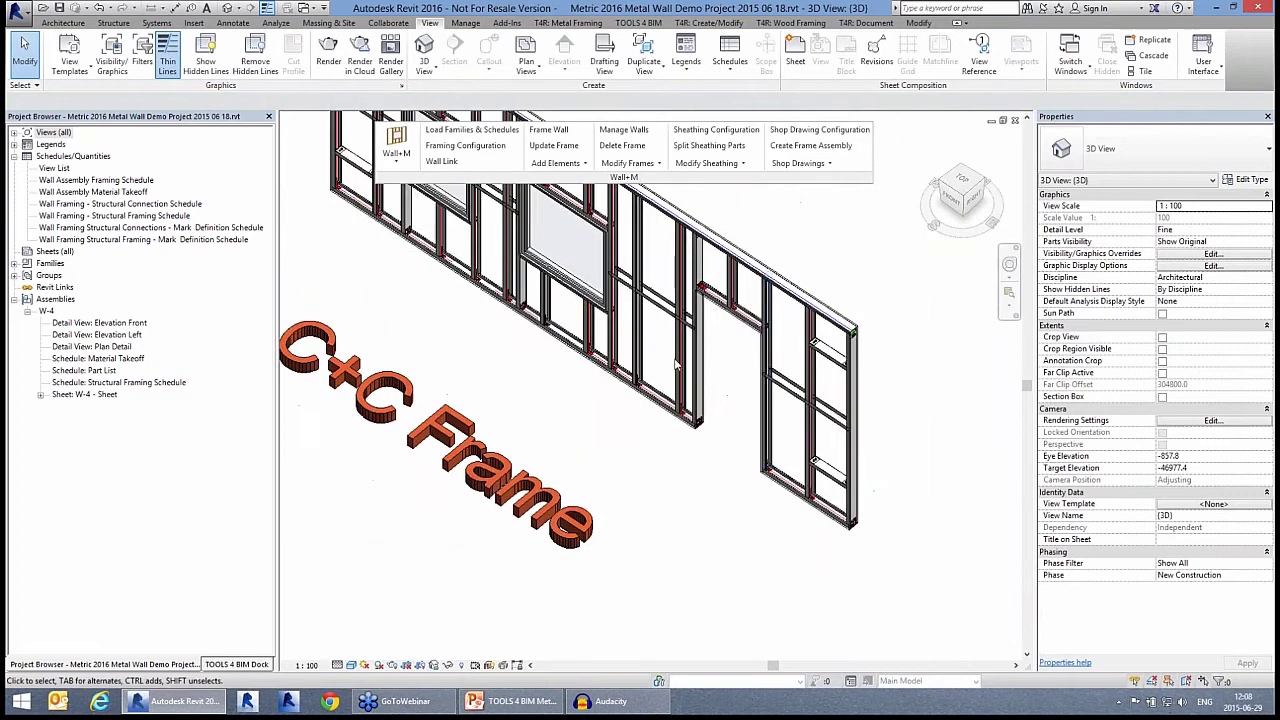
Examine the C+U Special Frame wall and the anchor bolts along its bottom track
scroll(676, 359, down, 2)
scroll(667, 405, down, 1)
shift+middle_drag(752, 535, 842, 527)
middle_drag(642, 428, 341, 440)
scroll(760, 455, up, 2)
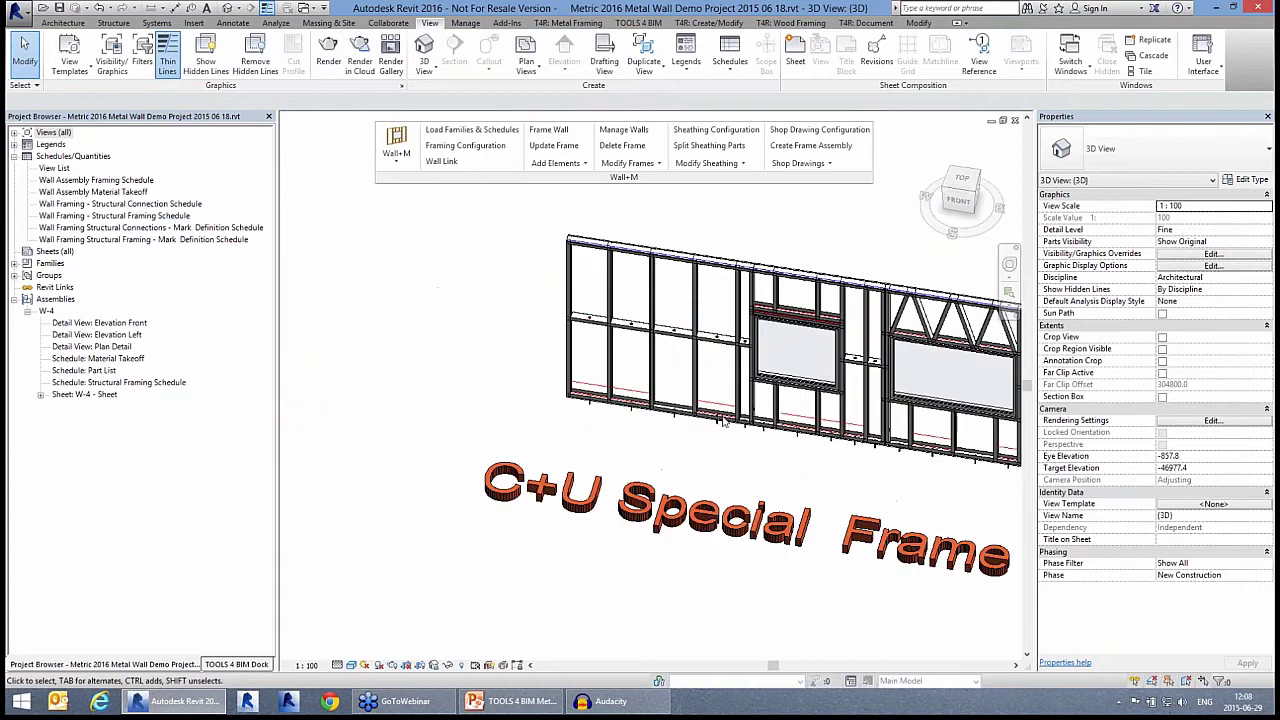
click(724, 421)
shift+middle_drag(724, 421, 761, 472)
click(750, 479)
scroll(754, 474, up, 4)
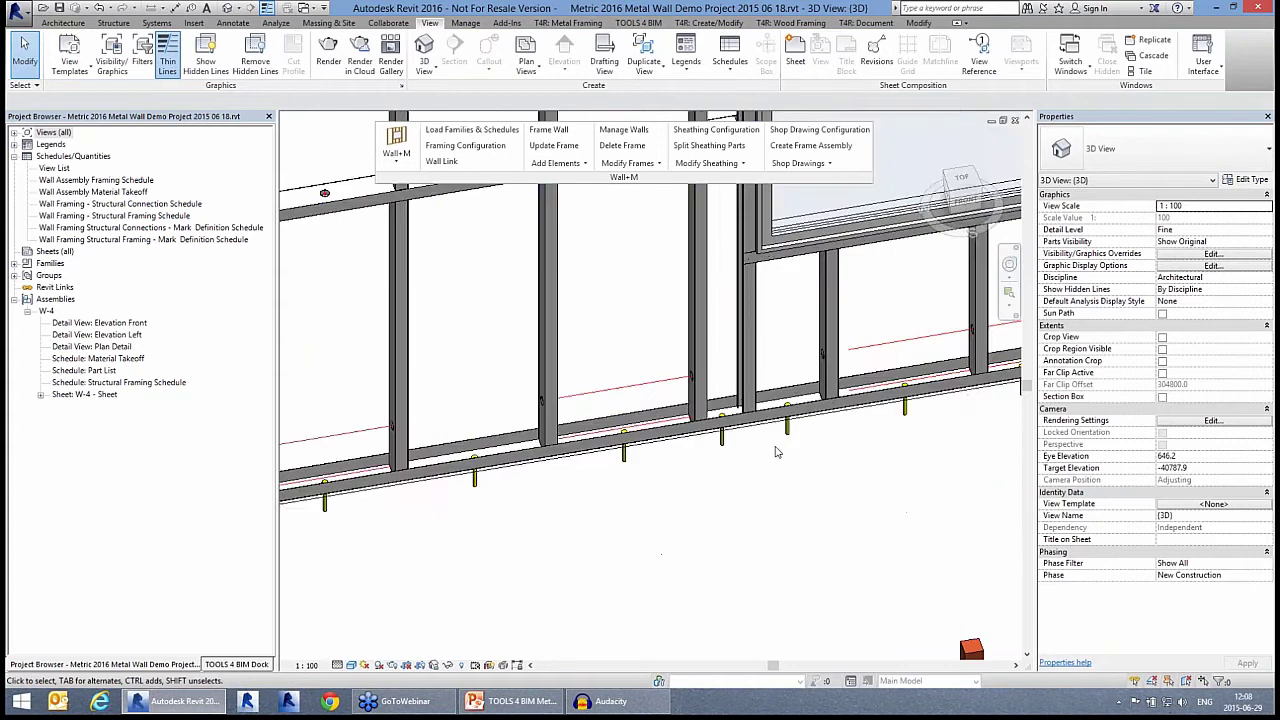
scroll(775, 452, up, 5)
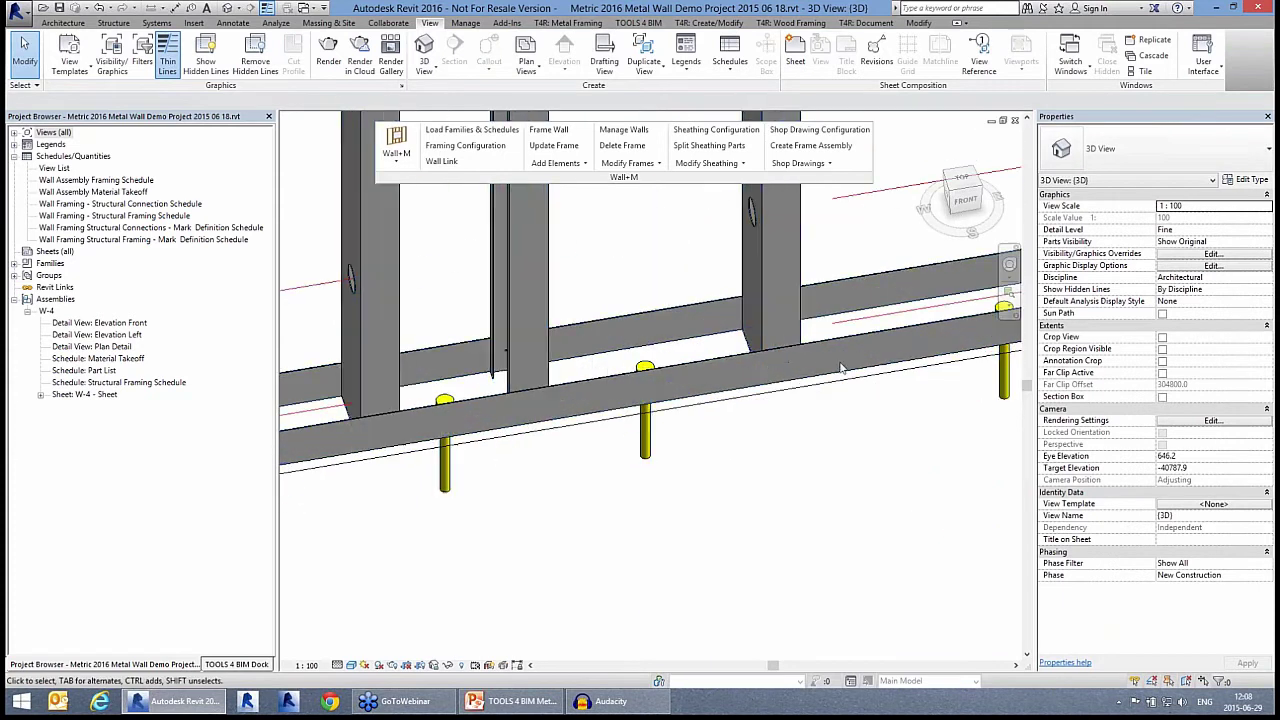
Select the bottom track inside the W-4 assembly and examine its stud connections and the overall C+U Special Frame wall
scroll(718, 378, down, 3)
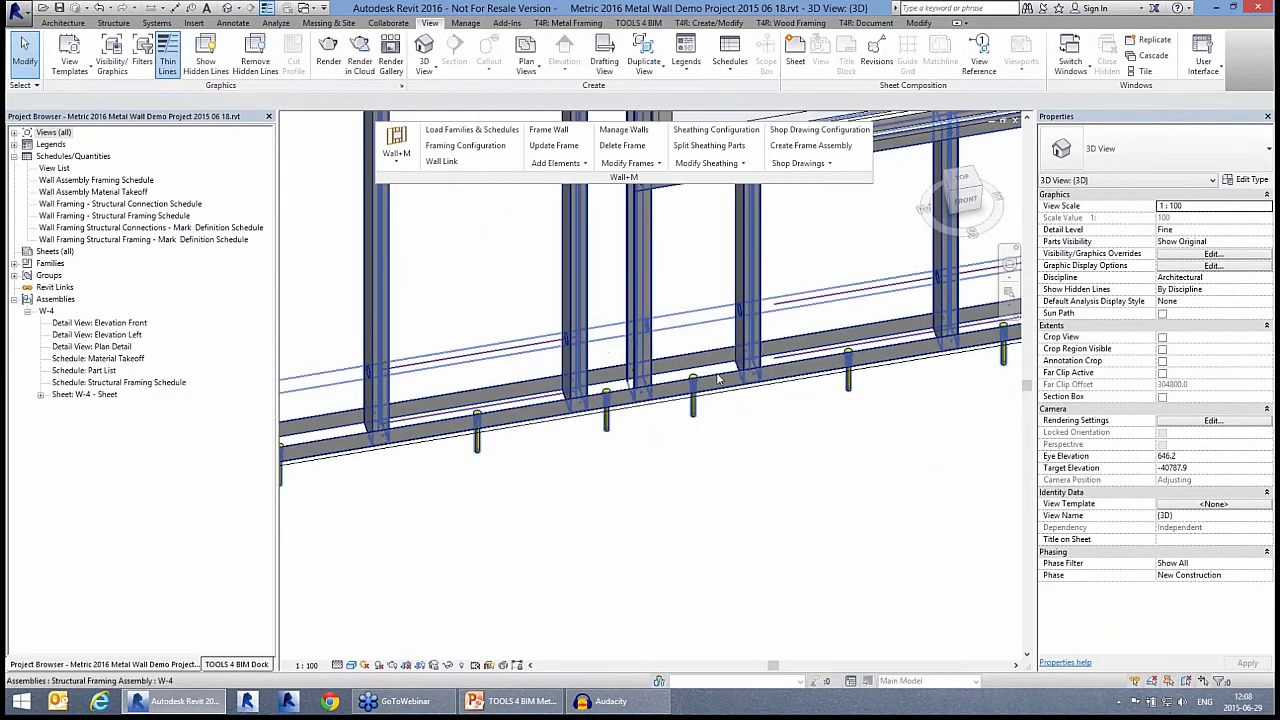
key(Tab)
click(726, 382)
shift+middle_drag(780, 423, 769, 503)
shift+middle_drag(761, 566, 757, 447)
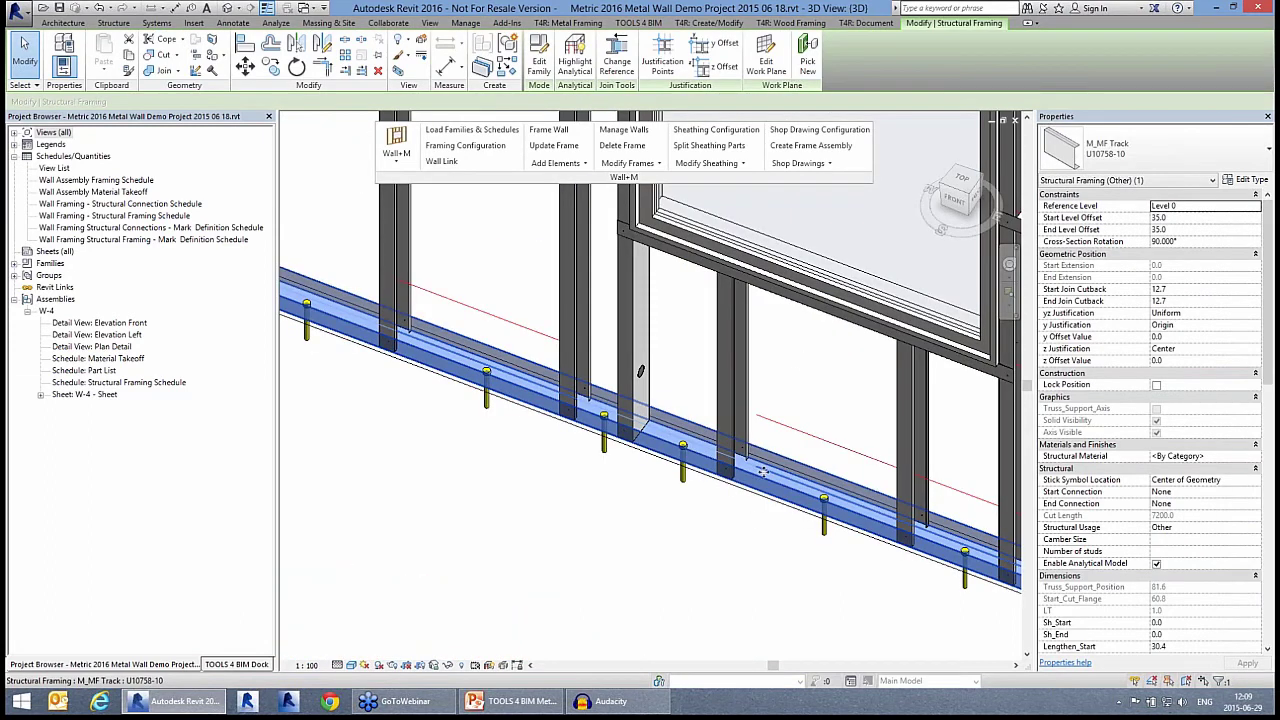
scroll(763, 471, up, 2)
click(646, 403)
scroll(646, 403, down, 2)
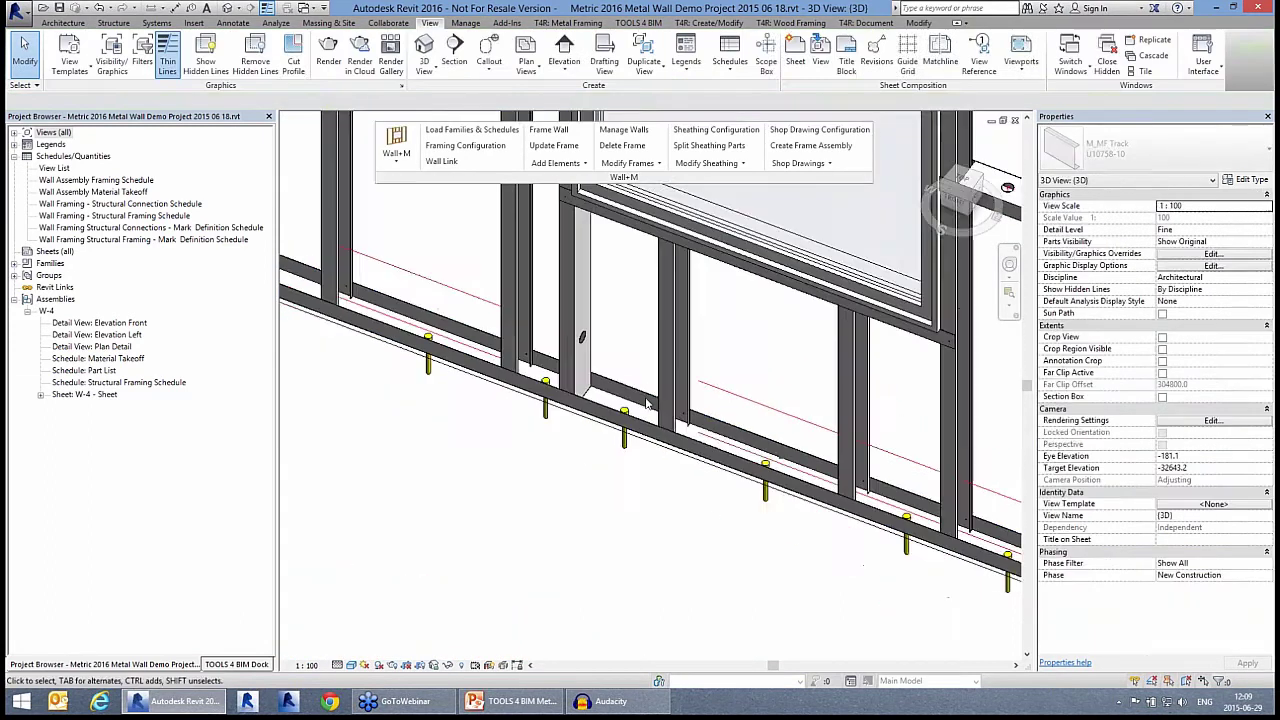
scroll(646, 403, down, 3)
scroll(646, 410, down, 2)
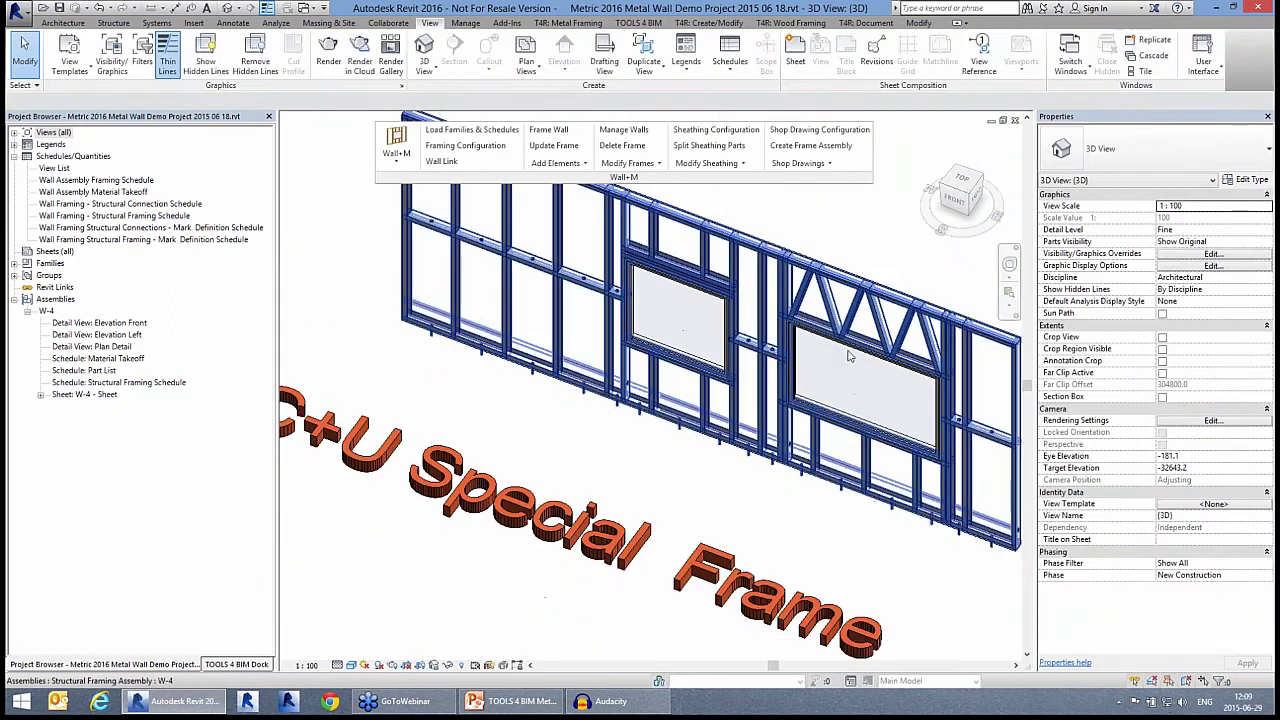
Examine the diagonal truss framing above the large window in the C+U Special Frame wall
scroll(901, 309, up, 4)
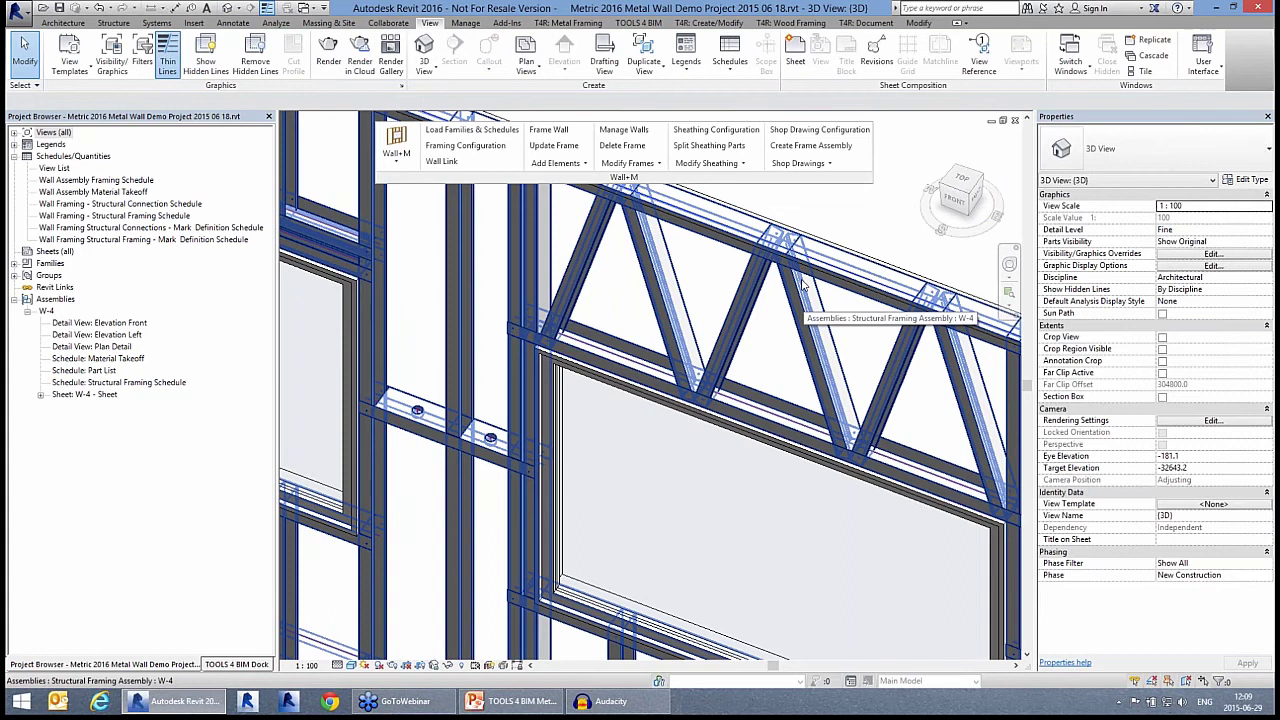
scroll(787, 233, down, 4)
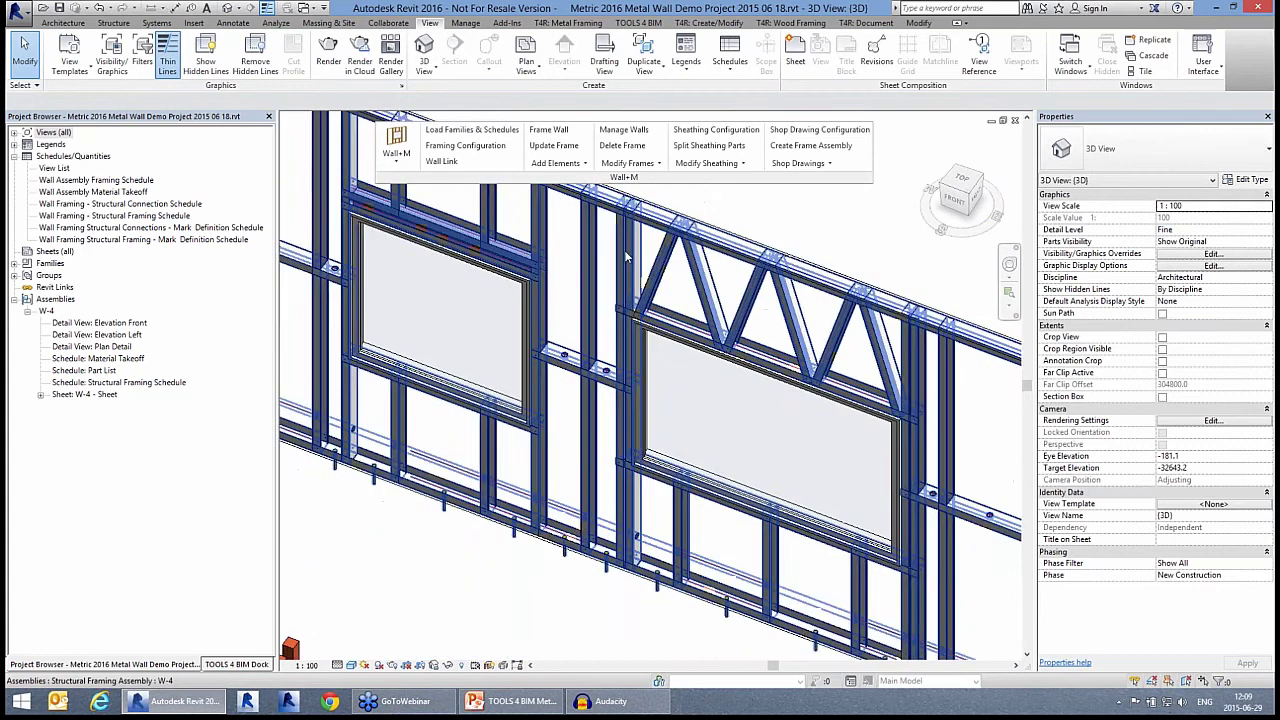
scroll(787, 252, down, 5)
scroll(837, 403, down, 1)
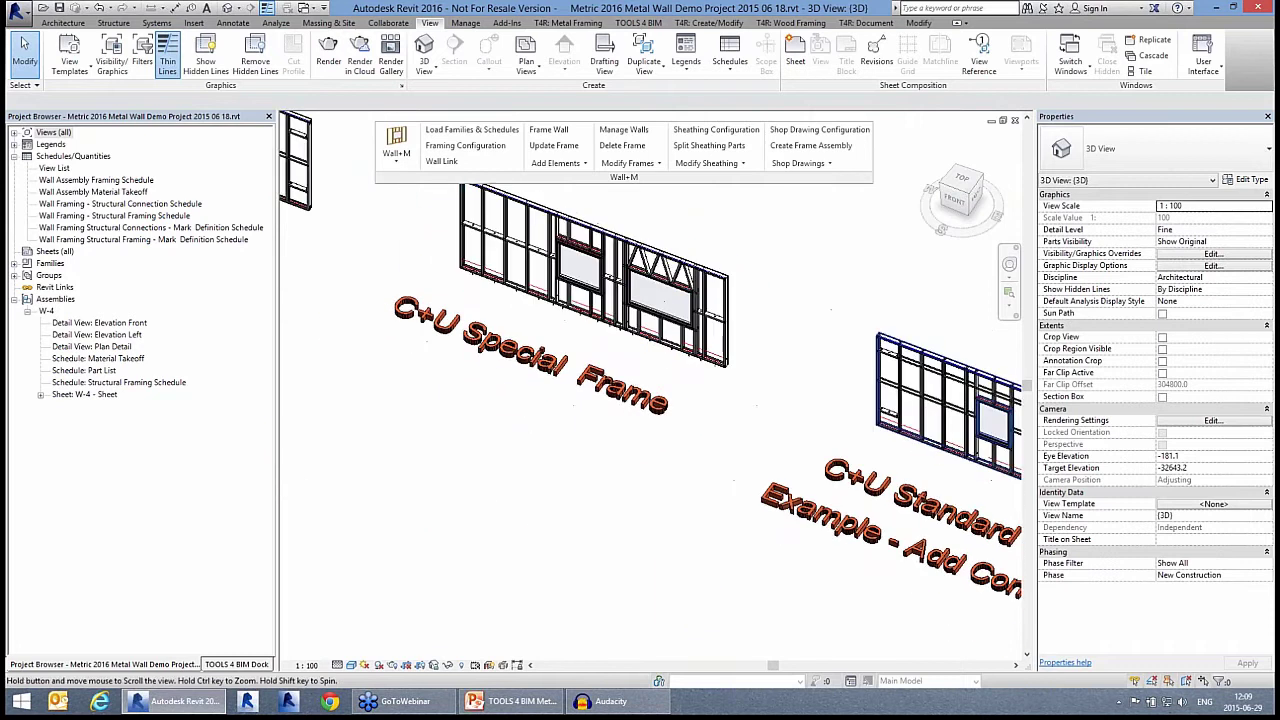
Examine the red connectors joining the studs to the bottom track of the C+U Standard Frame wall
middle_drag(975, 415, 728, 375)
shift+middle_drag(640, 370, 812, 351)
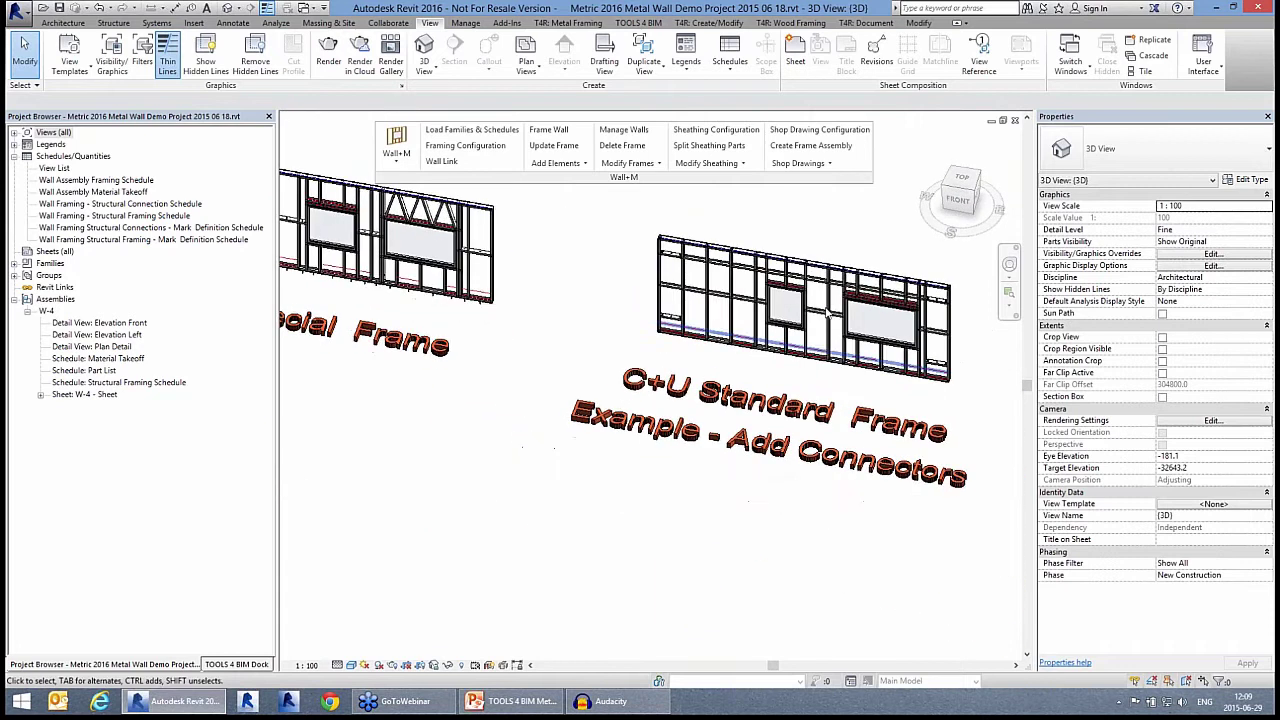
scroll(830, 313, up, 3)
click(836, 376)
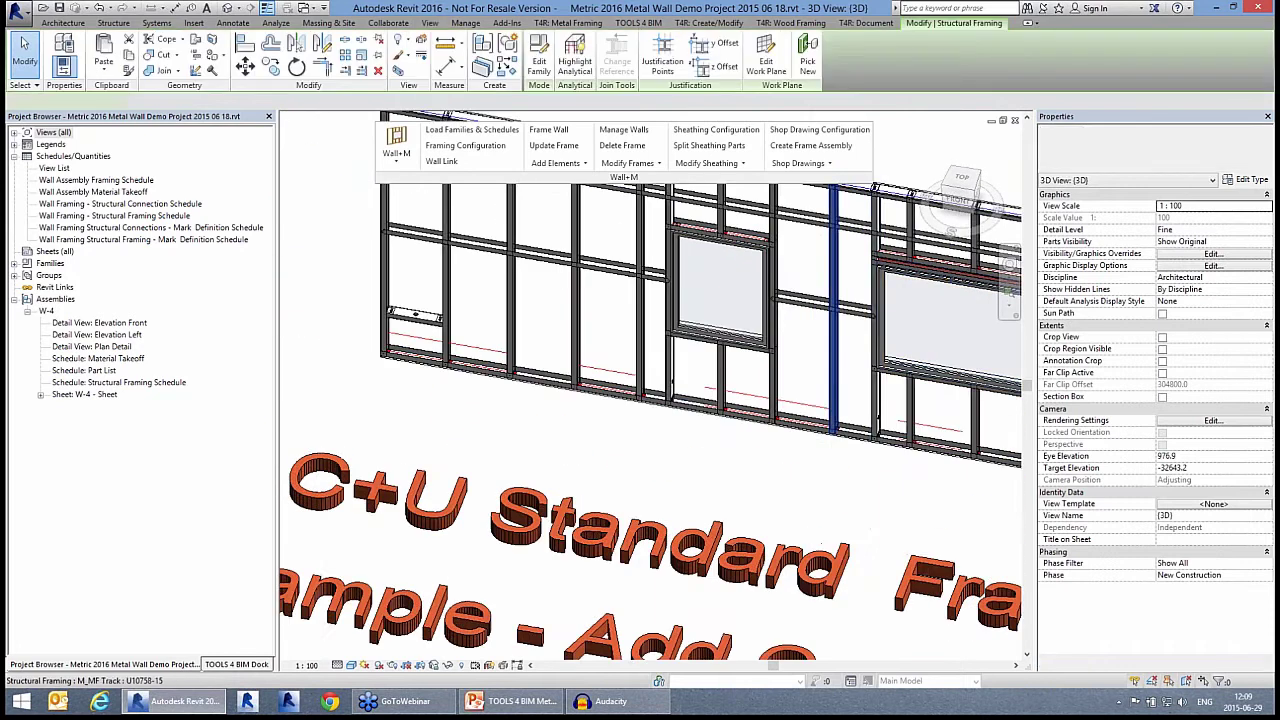
scroll(870, 428, up, 4)
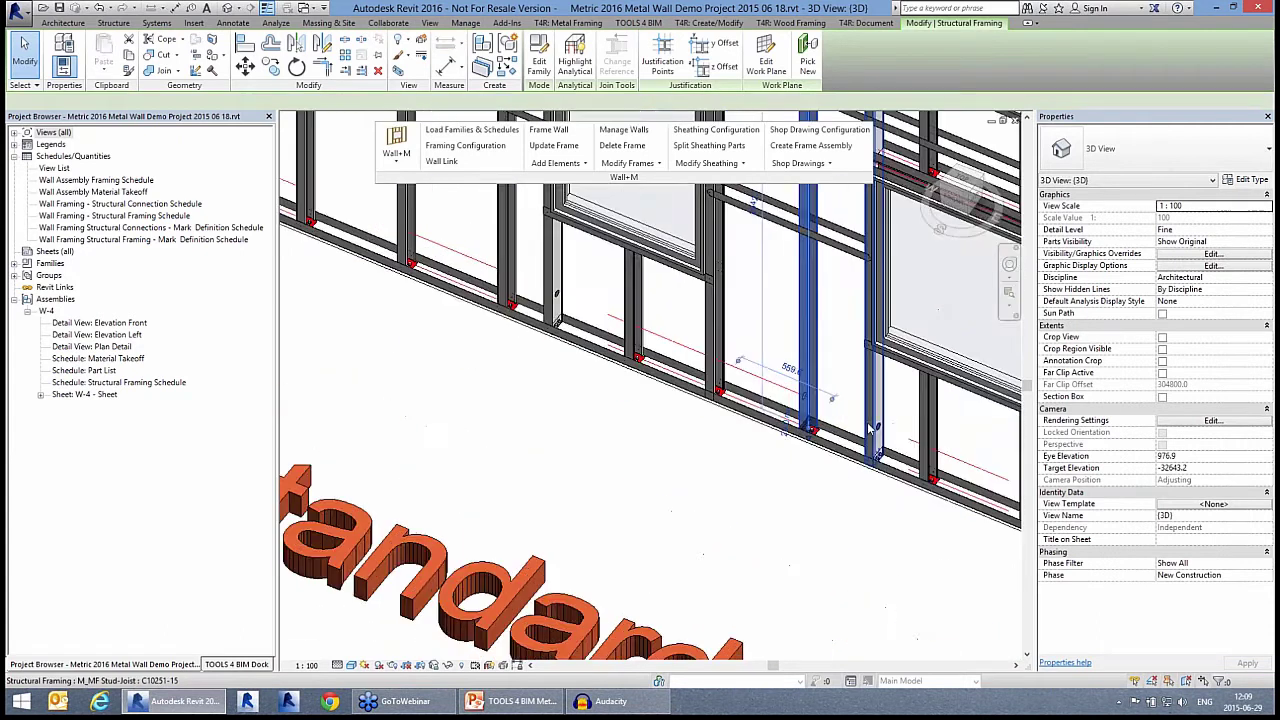
key(Escape)
scroll(835, 446, up, 3)
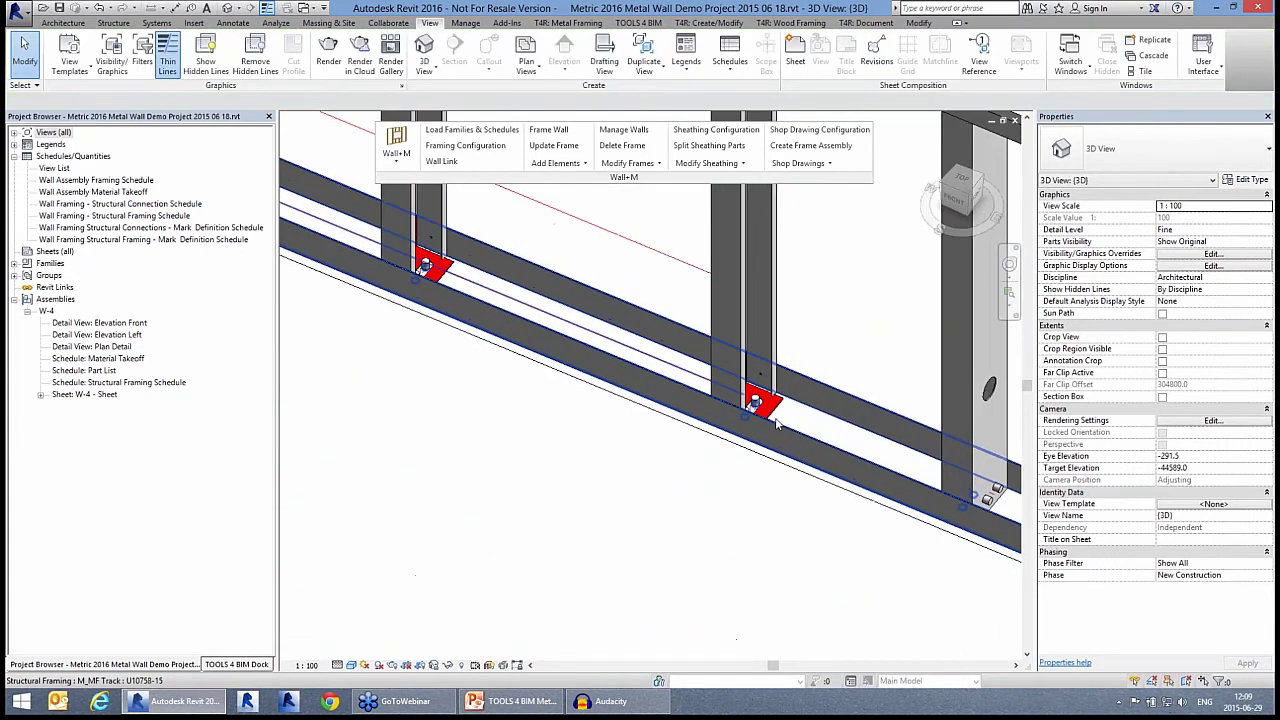
scroll(782, 440, down, 3)
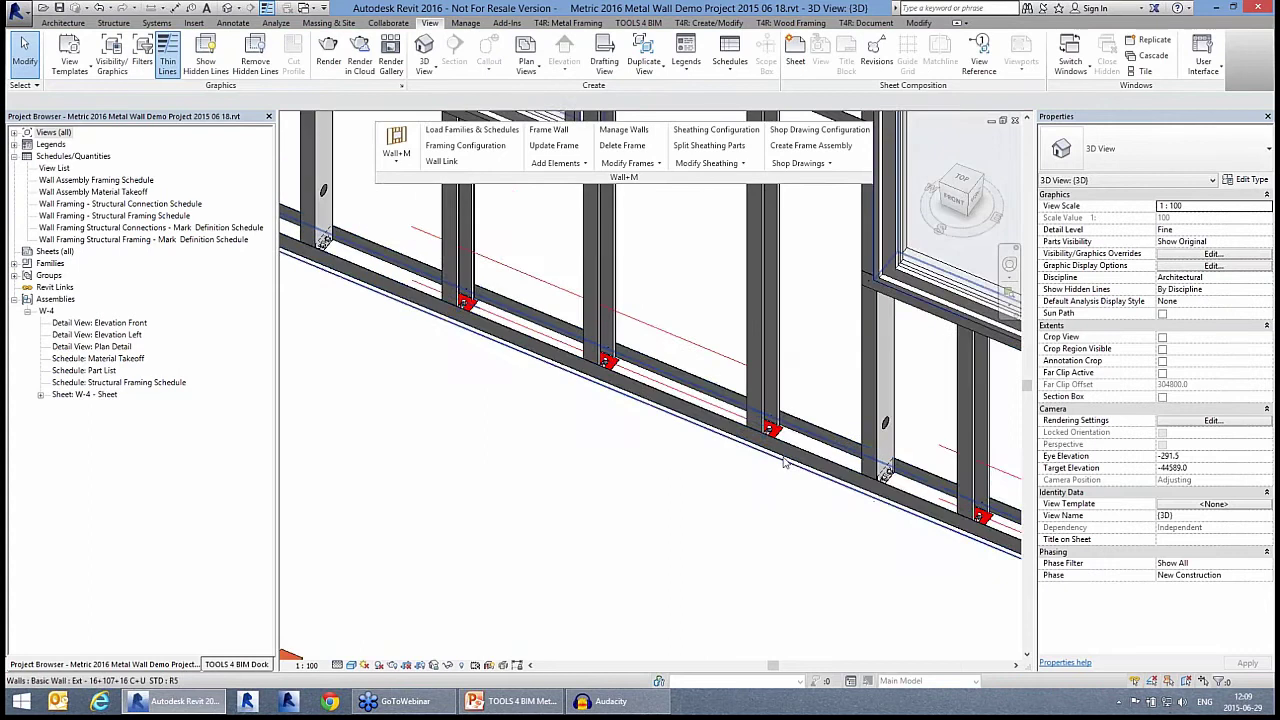
scroll(785, 462, down, 5)
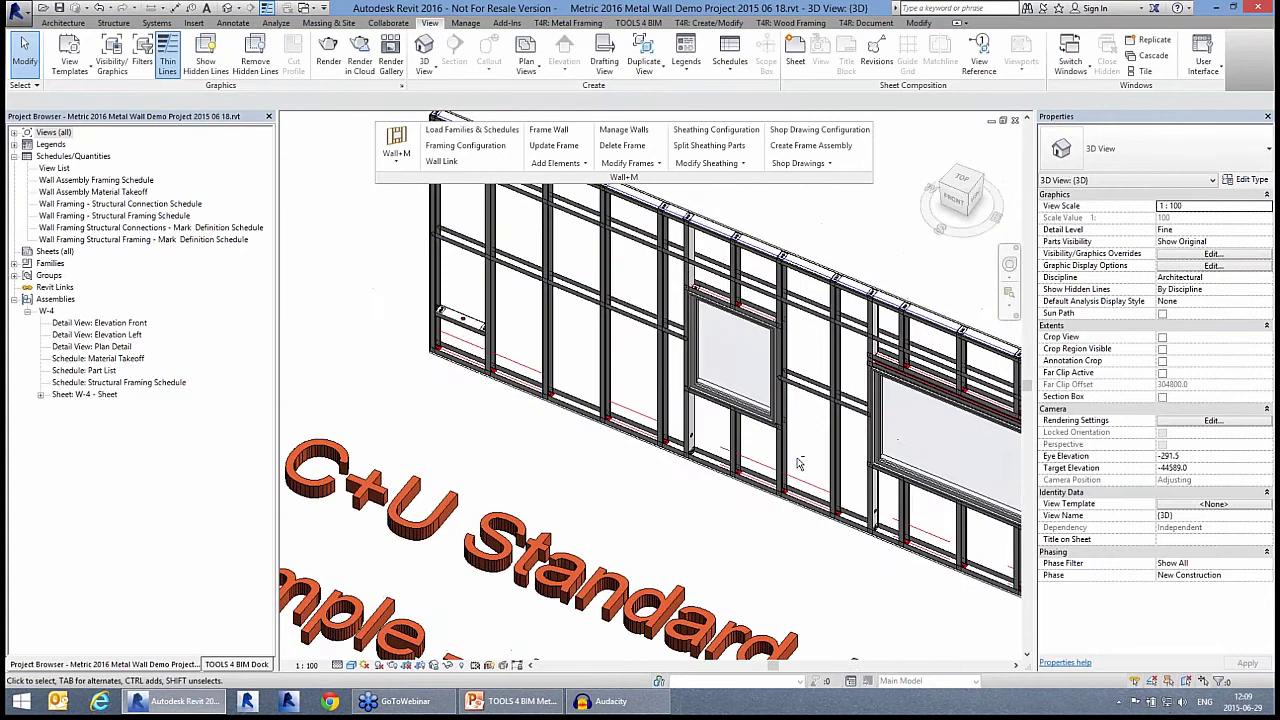
View the whole C+U Standard Frame wall from a different front angle, along with its neighbouring sample walls
shift+middle_drag(798, 463, 963, 409)
middle_drag(791, 438, 761, 438)
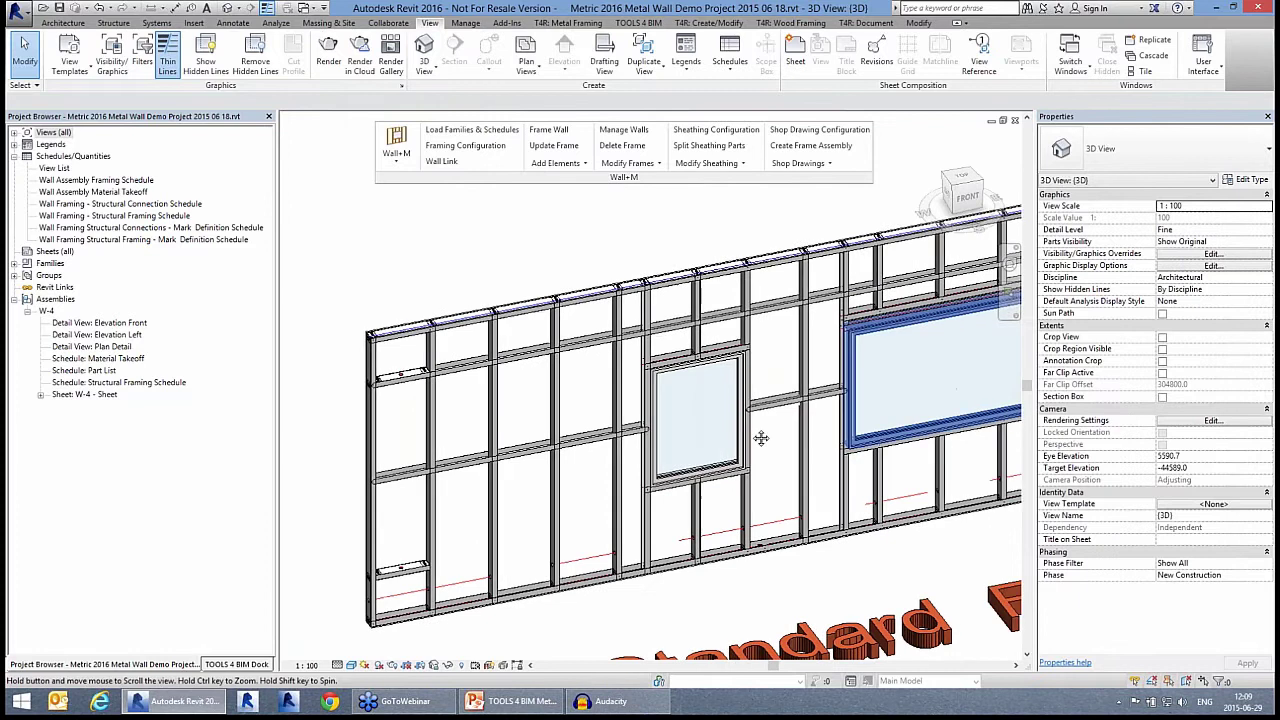
scroll(761, 438, down, 5)
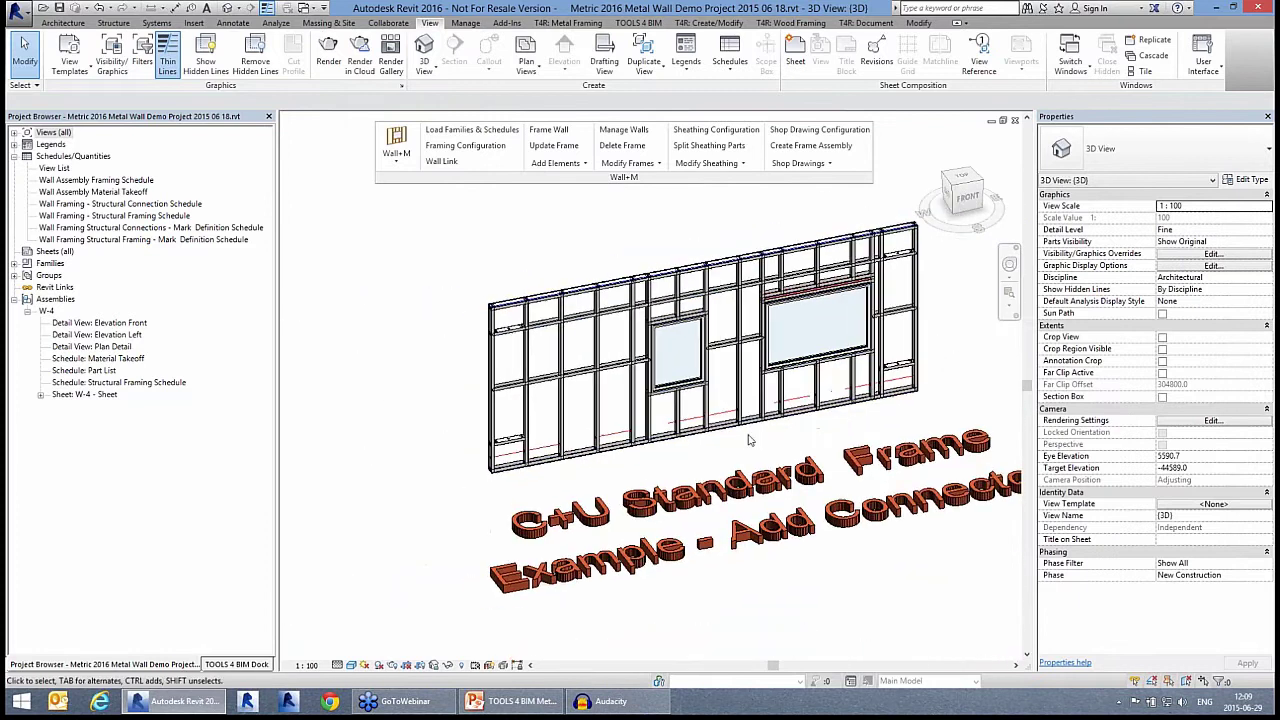
scroll(930, 423, down, 5)
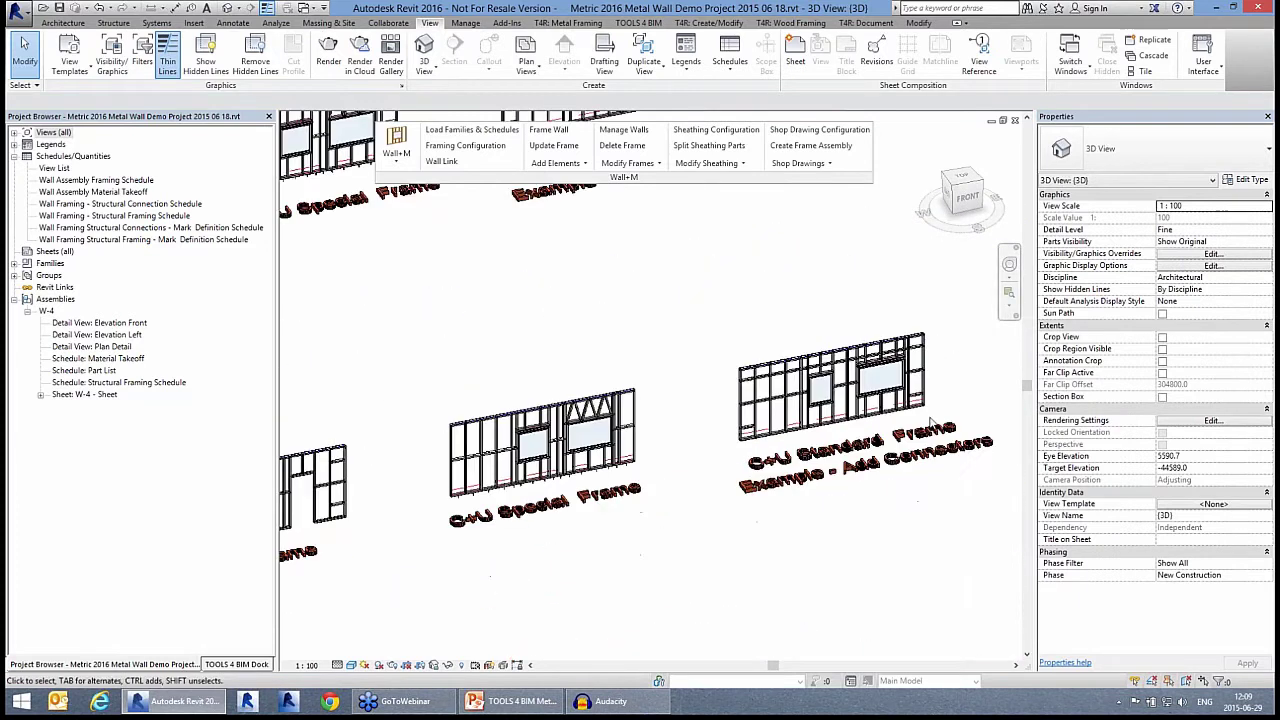
Examine the gable-shaped C+U Special Frame wall and the truss framing between its sloped top track and large window
middle_drag(566, 308, 670, 424)
scroll(600, 347, up, 3)
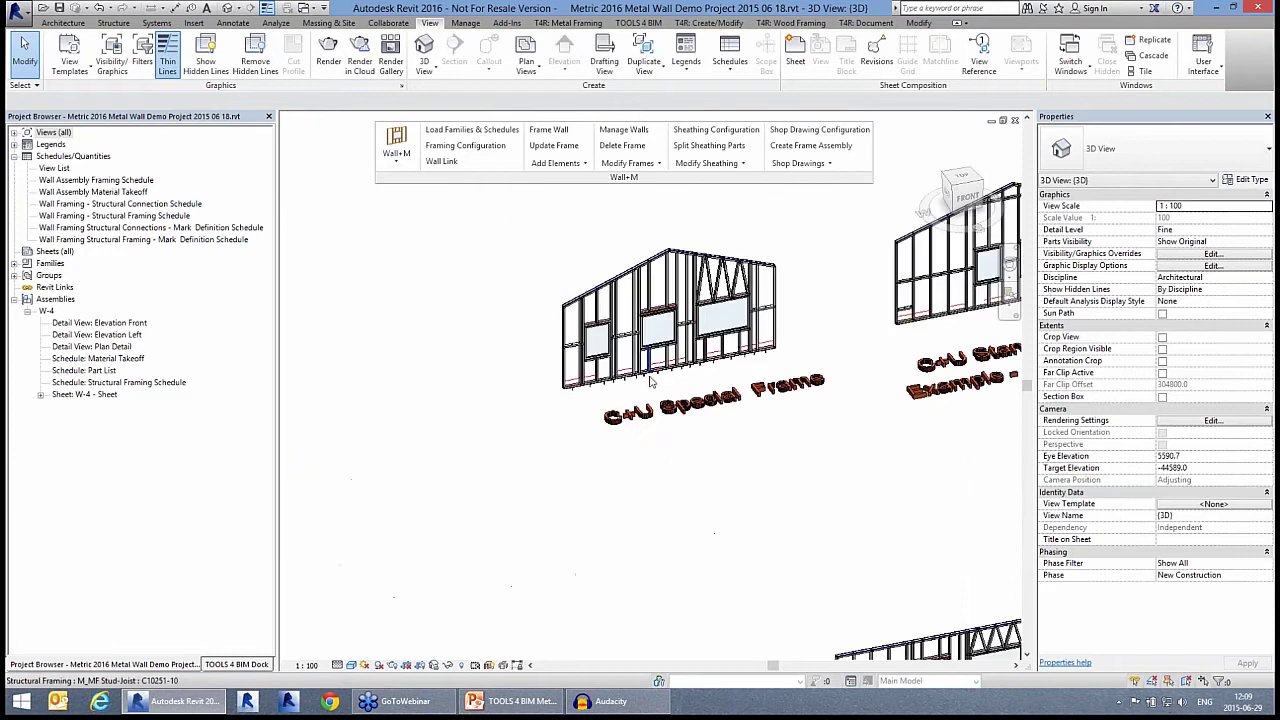
scroll(650, 380, up, 4)
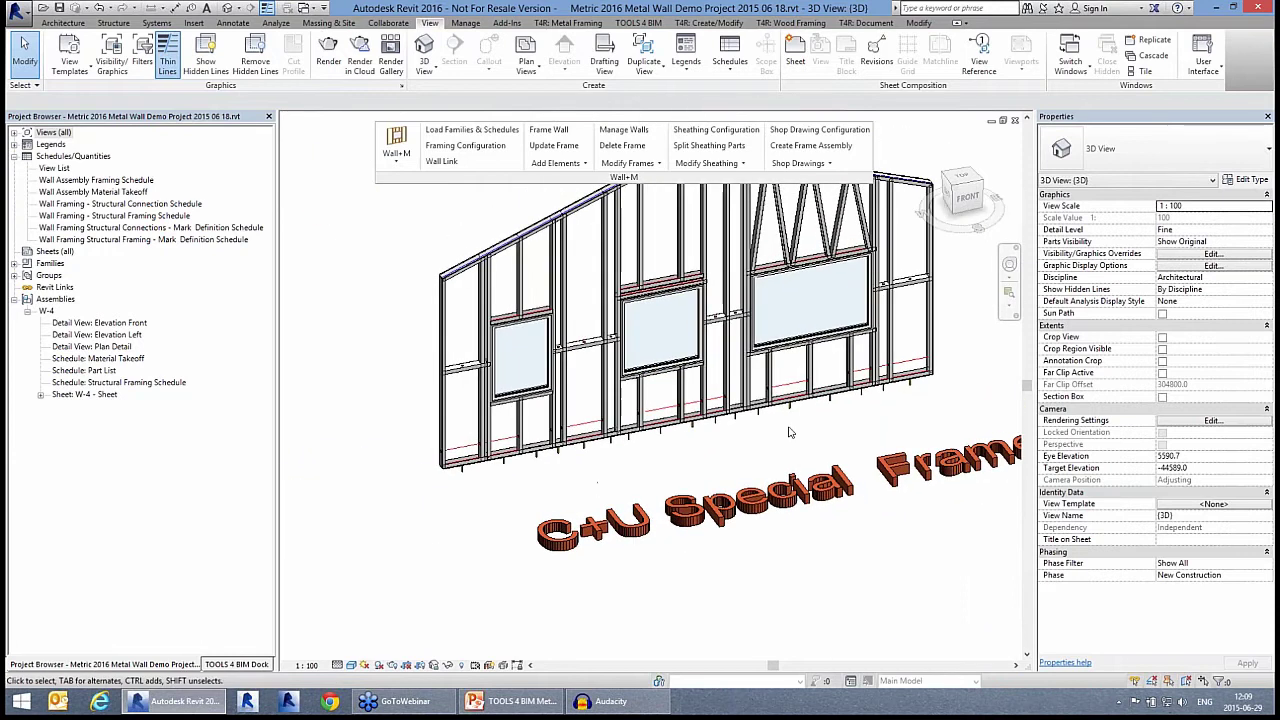
middle_drag(761, 476, 692, 540)
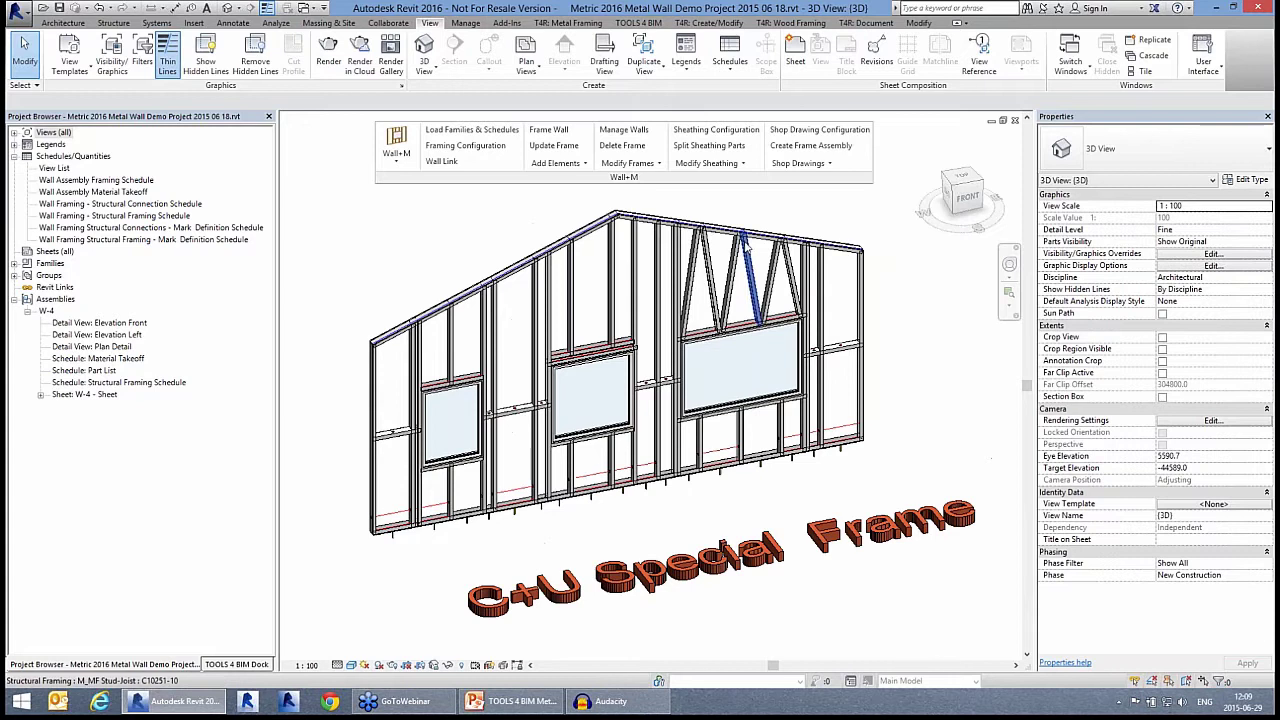
scroll(825, 255, up, 5)
scroll(825, 255, down, 5)
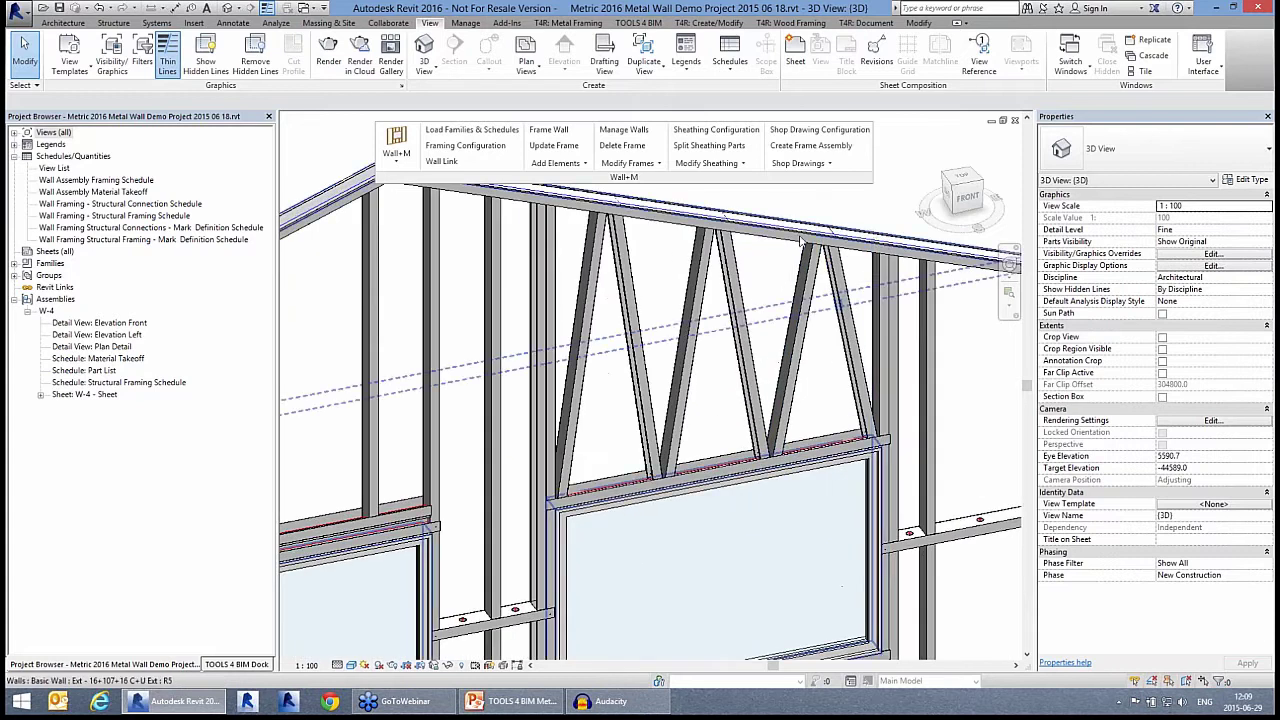
shift+middle_drag(726, 458, 729, 320)
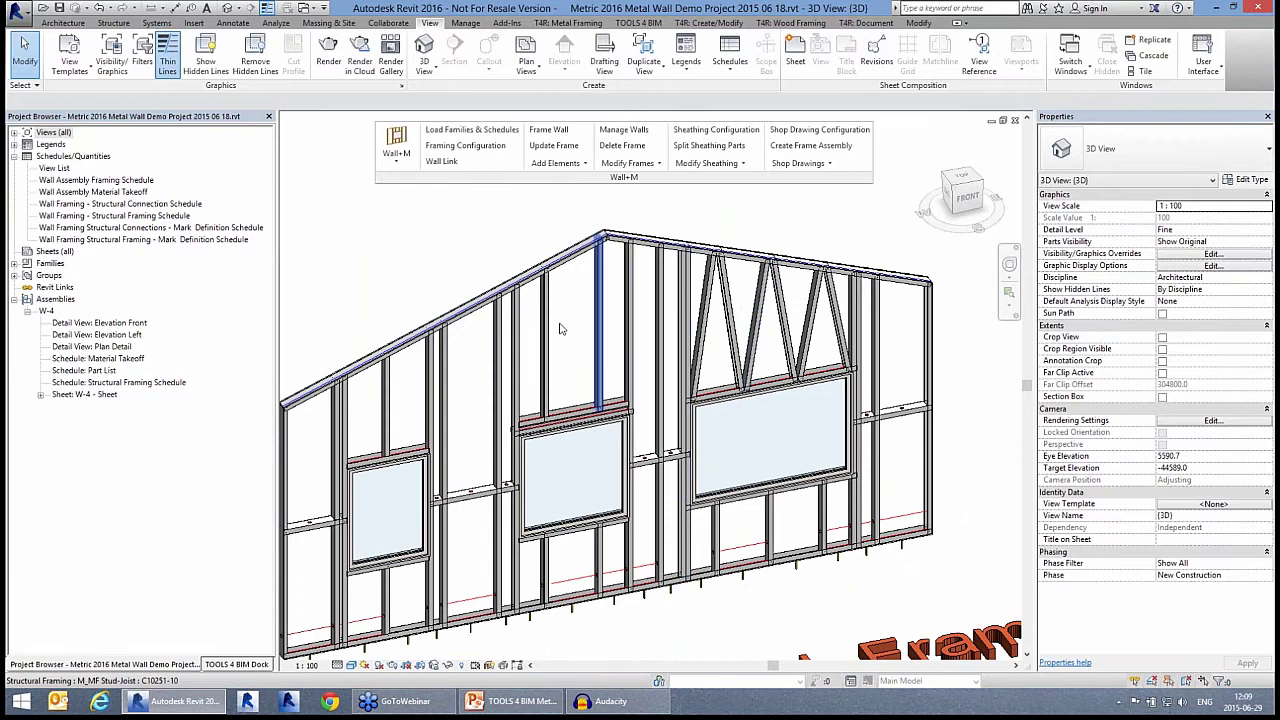
Examine the gable-shaped C+U Standard Frame wall and its stud connections along the bottom track
scroll(728, 319, down, 5)
middle_drag(940, 420, 514, 420)
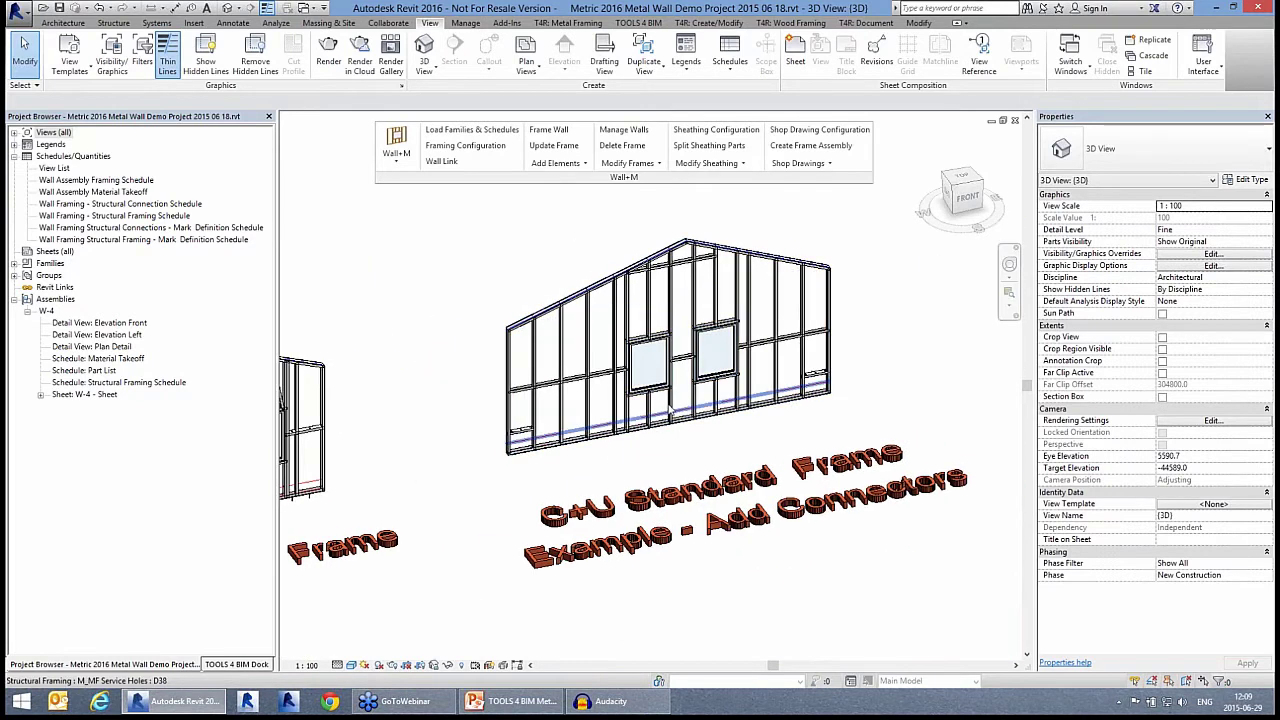
scroll(665, 420, up, 1)
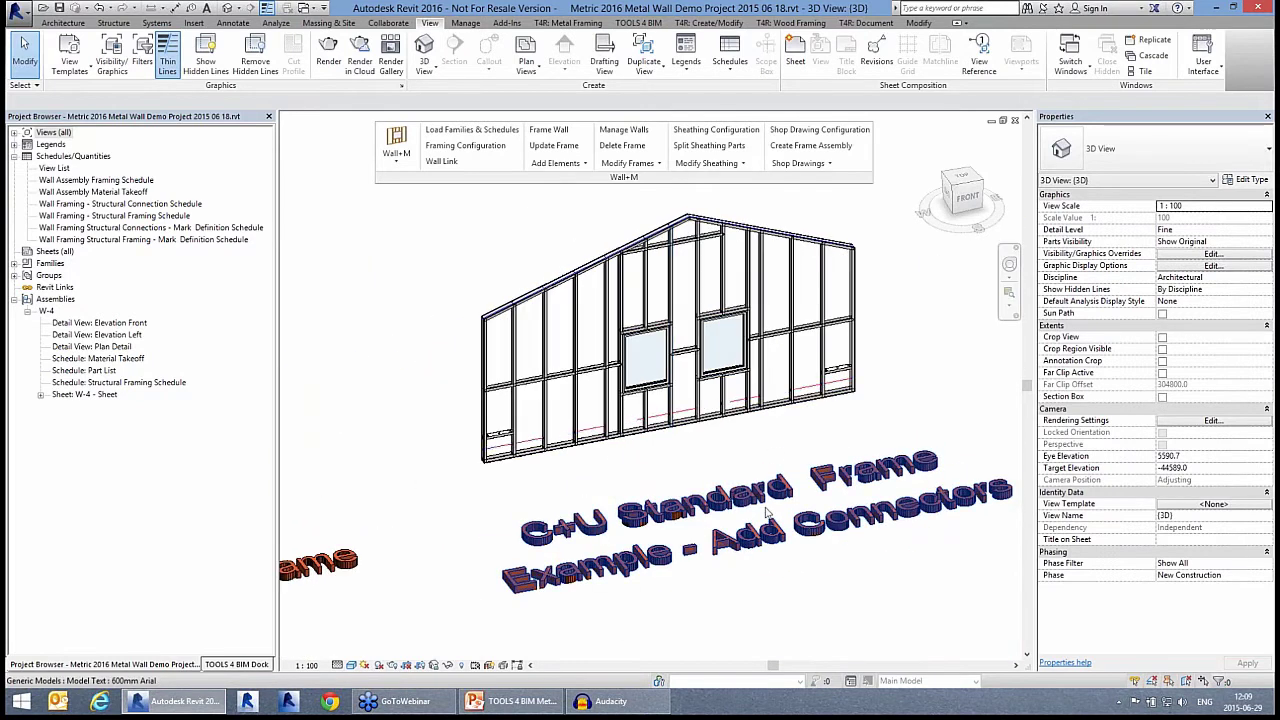
scroll(644, 486, up, 3)
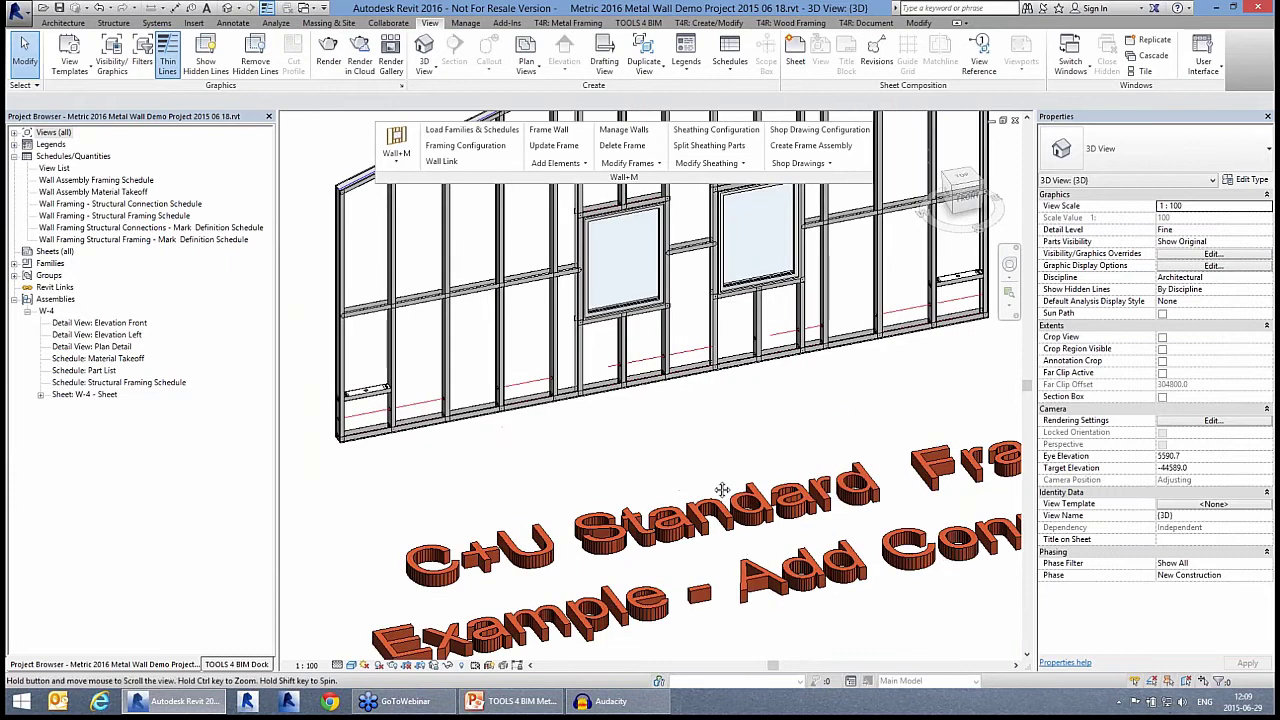
middle_drag(722, 489, 842, 509)
scroll(671, 431, up, 4)
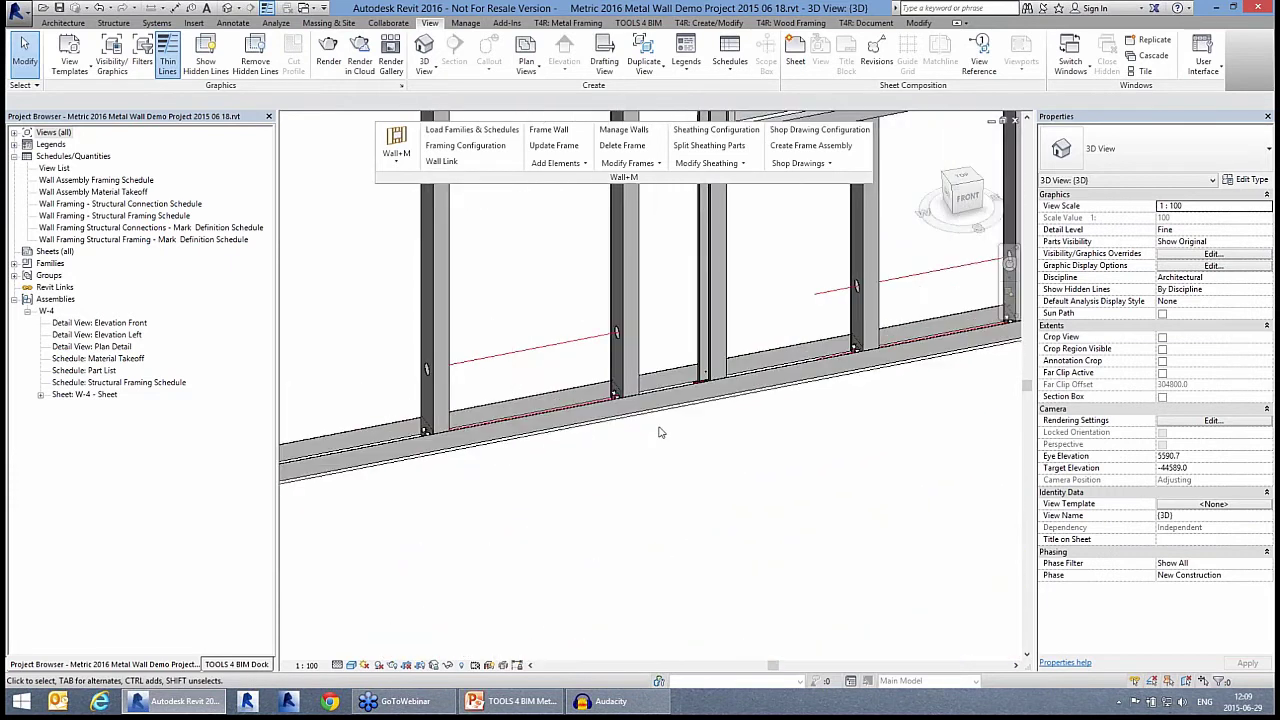
scroll(664, 428, down, 5)
scroll(672, 345, down, 4)
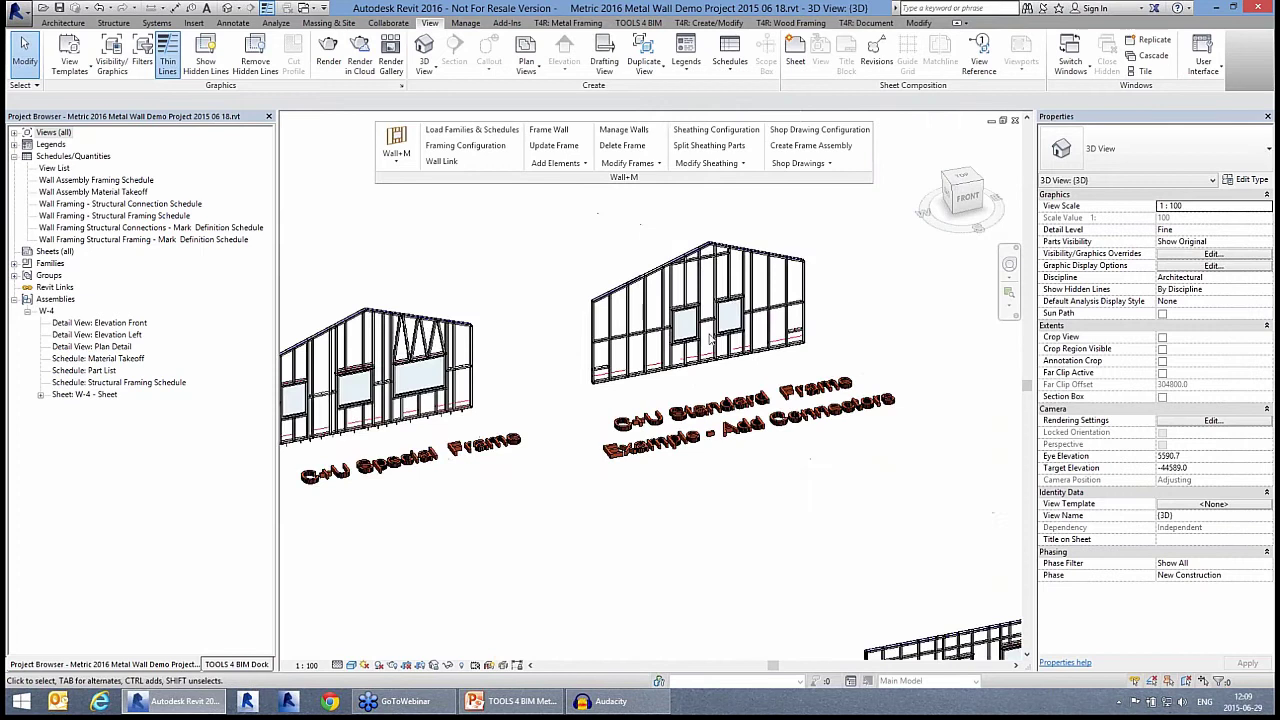
Look over all the sample walls together, and switch to the 3D view of the Metric Metal Framing 2016 project
scroll(710, 339, down, 2)
middle_drag(692, 438, 783, 330)
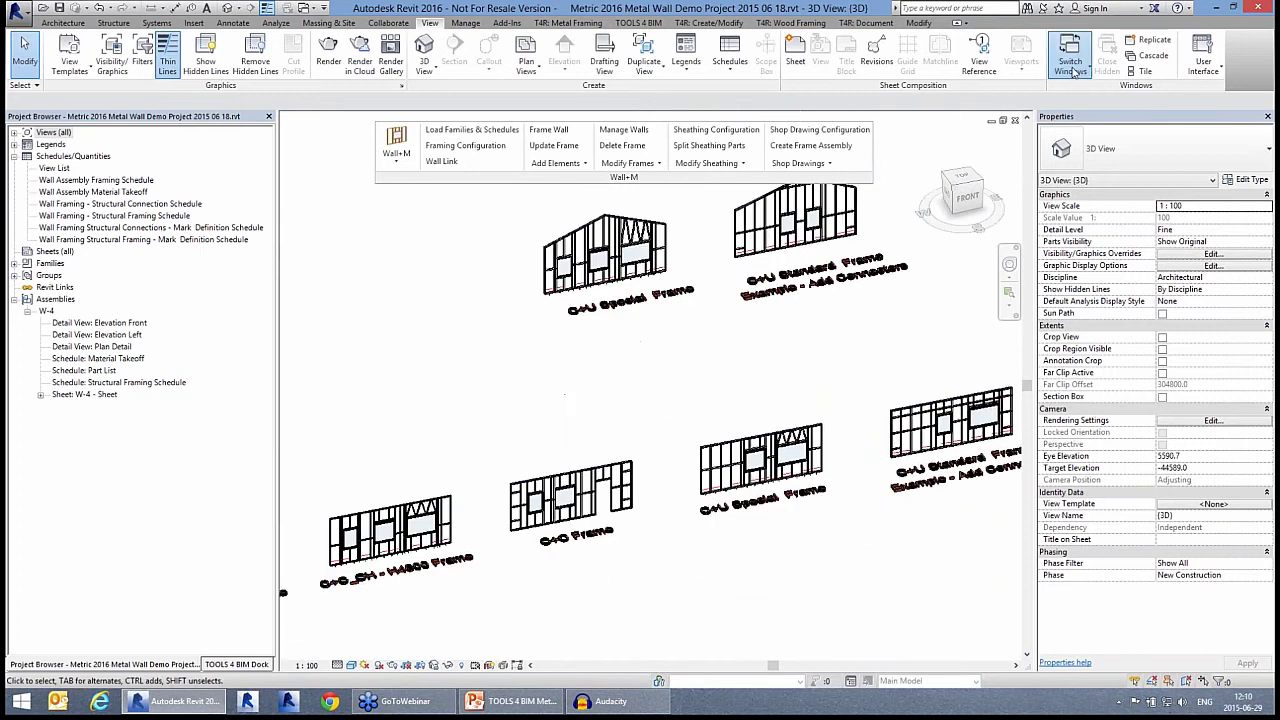
click(1072, 72)
click(1110, 100)
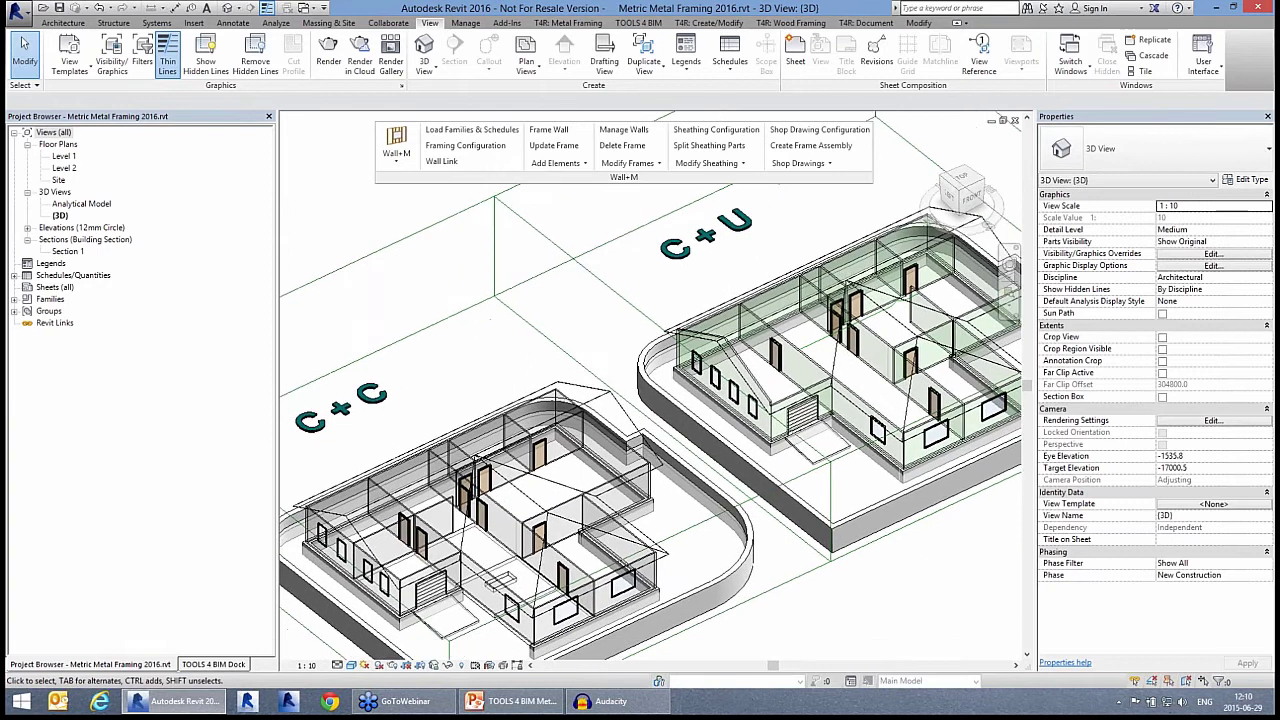
Inspect the layer structure and metal stud thickness of the 76+2*12.5 wall beside the C+U house's garage, and close without changes
middle_drag(890, 571, 847, 557)
scroll(920, 418, up, 5)
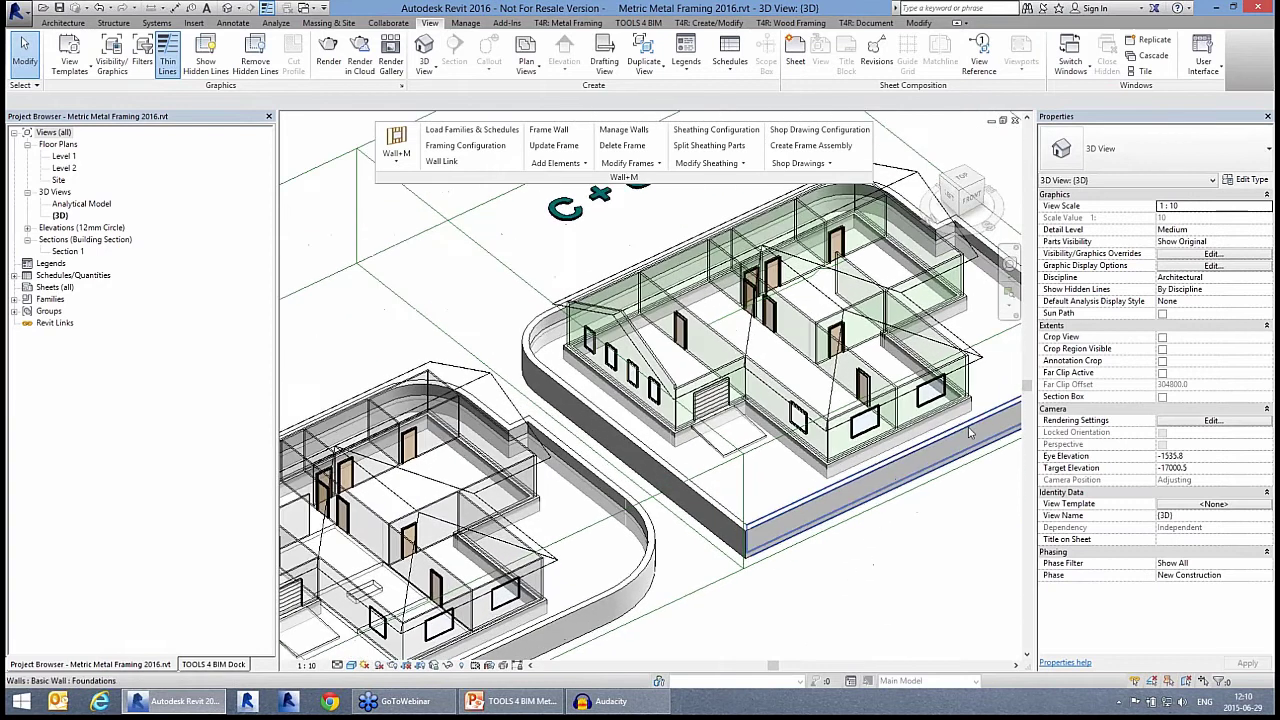
click(688, 404)
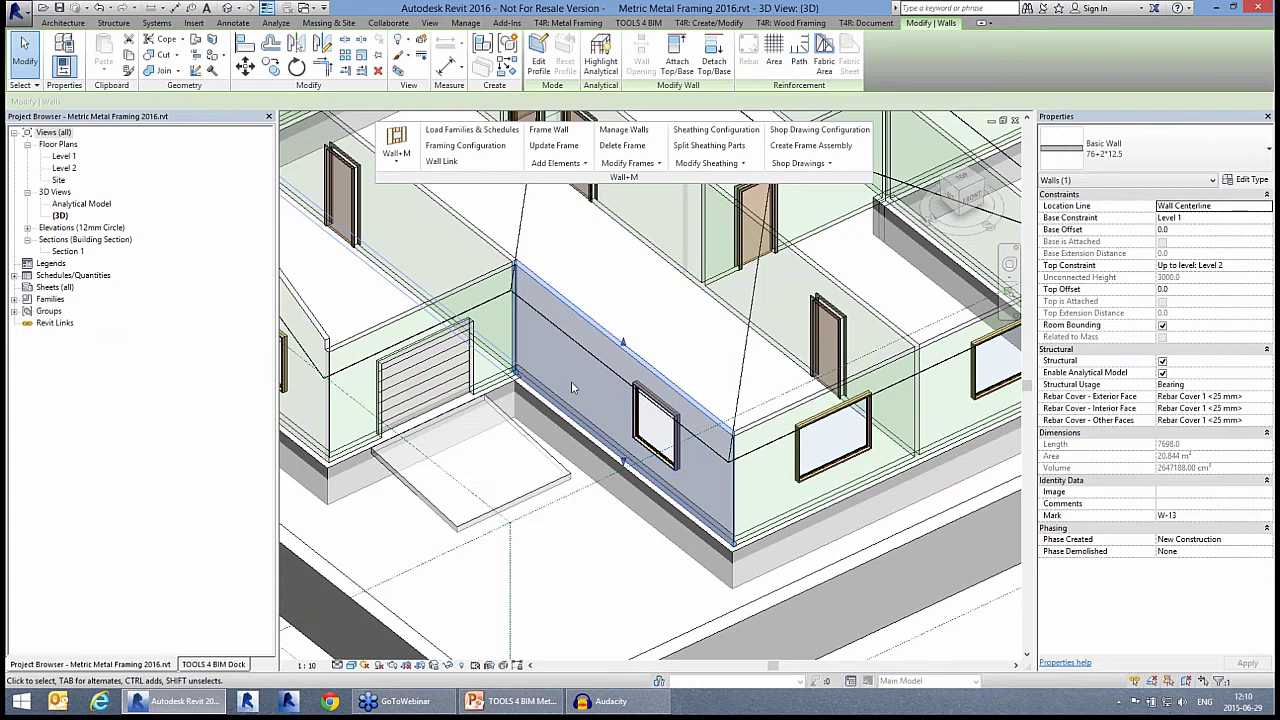
click(1250, 180)
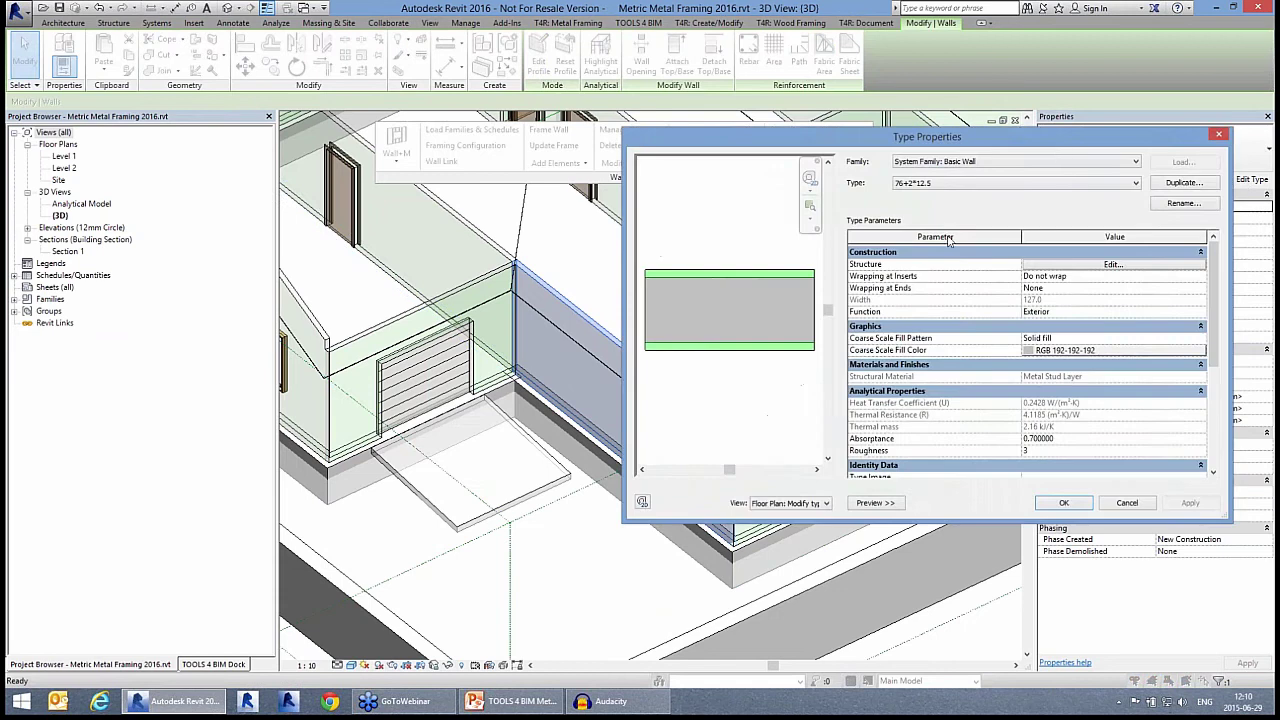
drag(1005, 139, 763, 139)
click(830, 265)
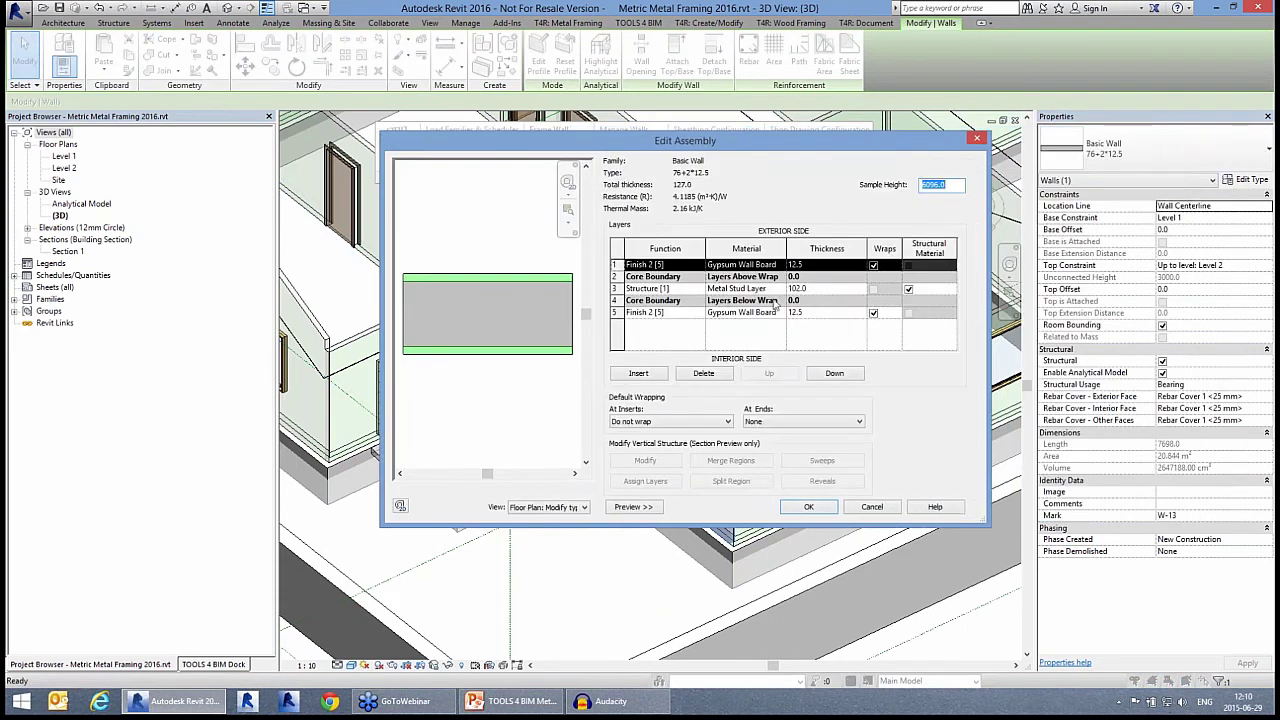
click(826, 291)
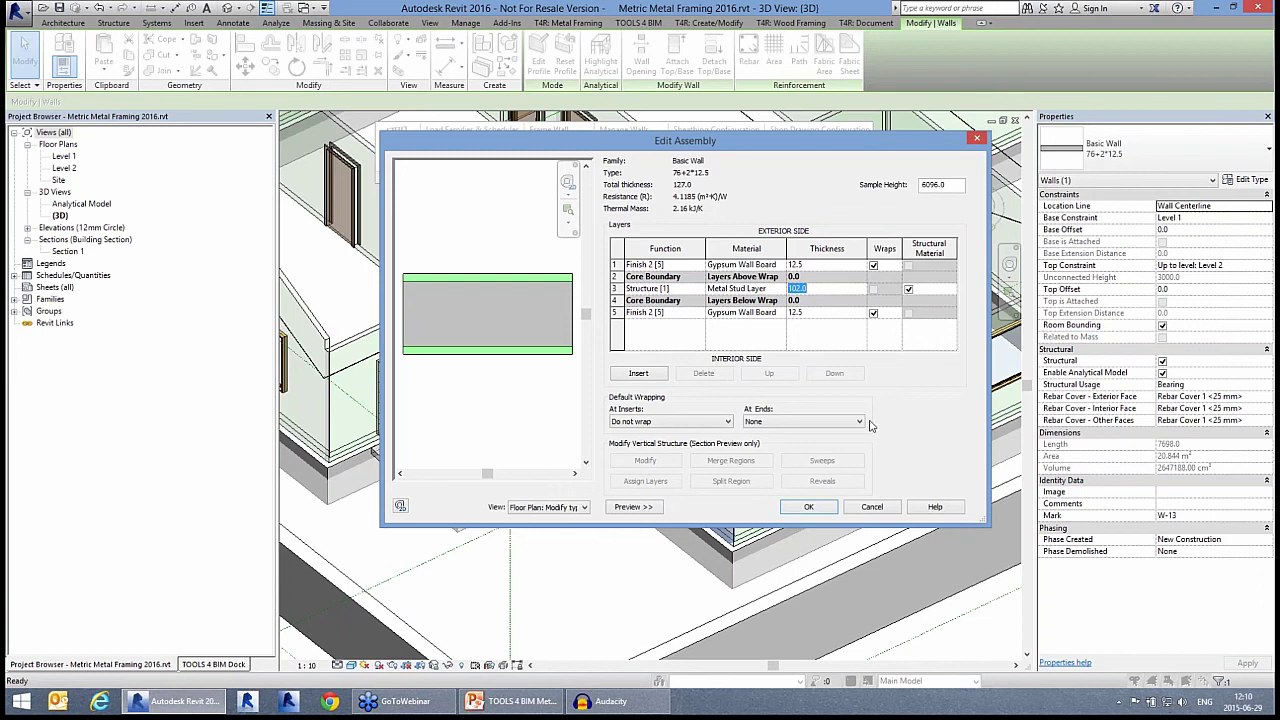
click(880, 508)
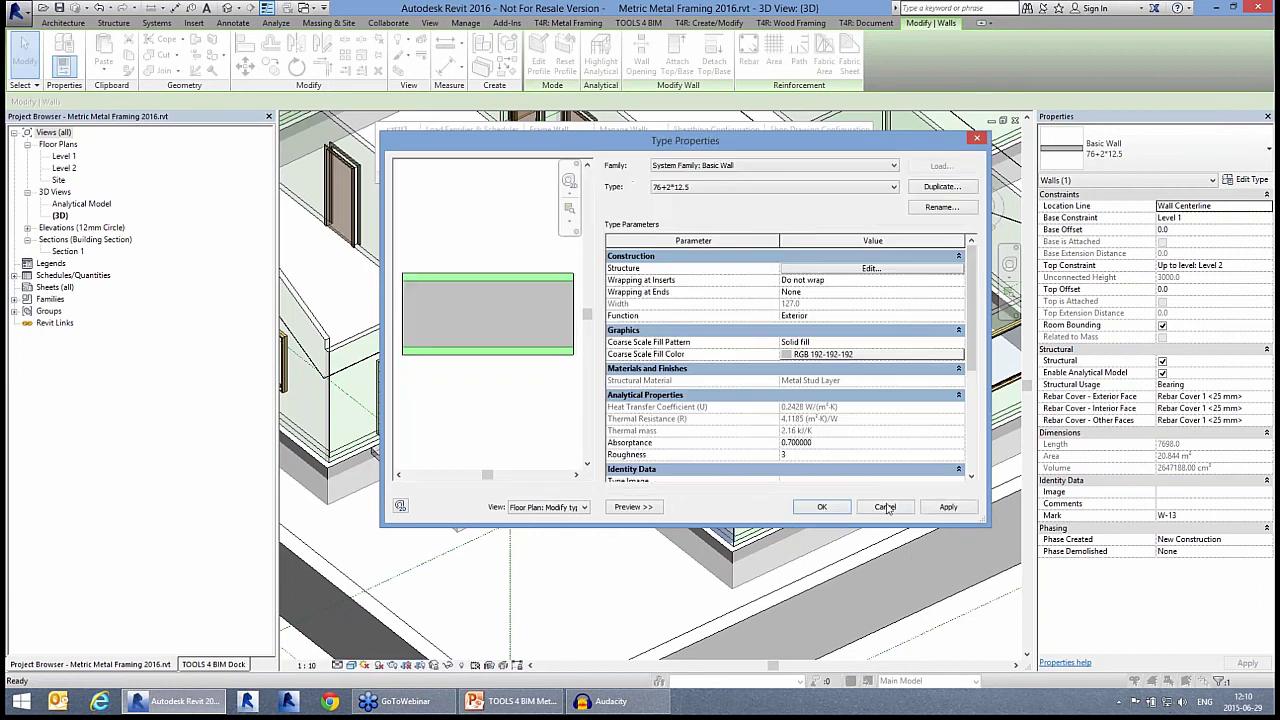
click(885, 507)
key(Escape)
Inspect the layer structure and metal stud thickness of the wall beside the C+C house's garage, and close without changes
scroll(685, 334, up, 3)
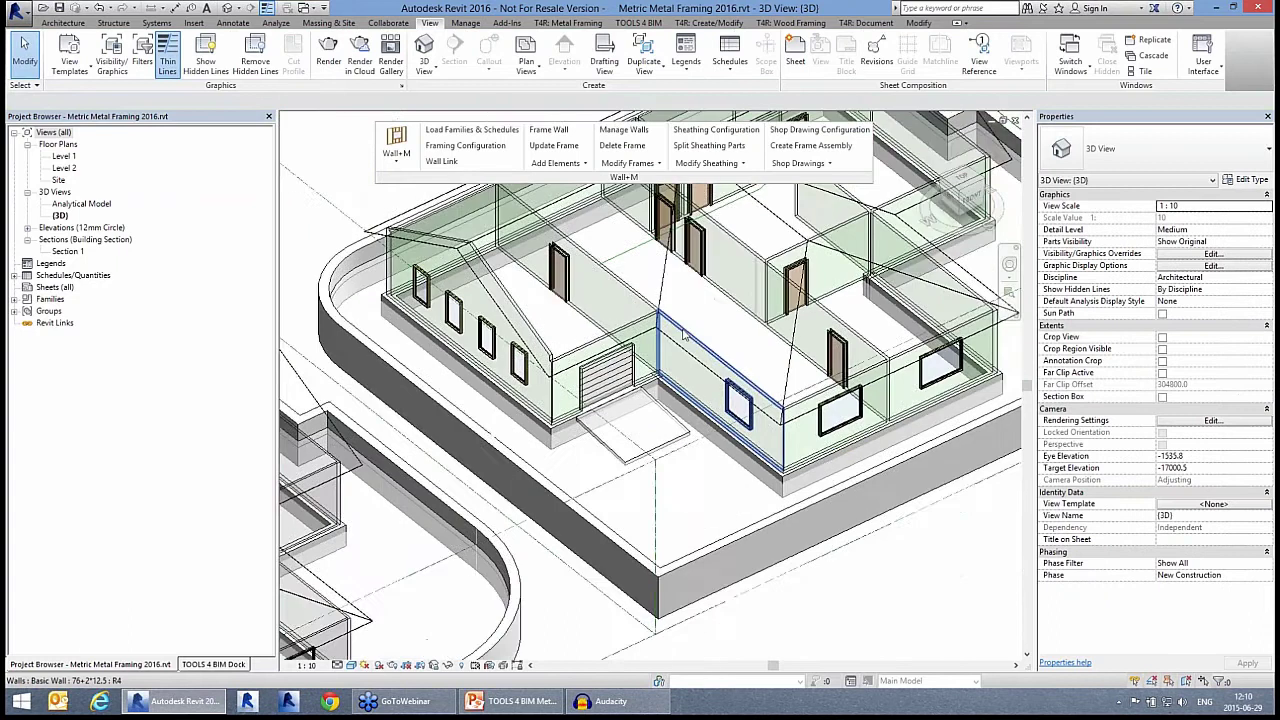
scroll(685, 334, down, 4)
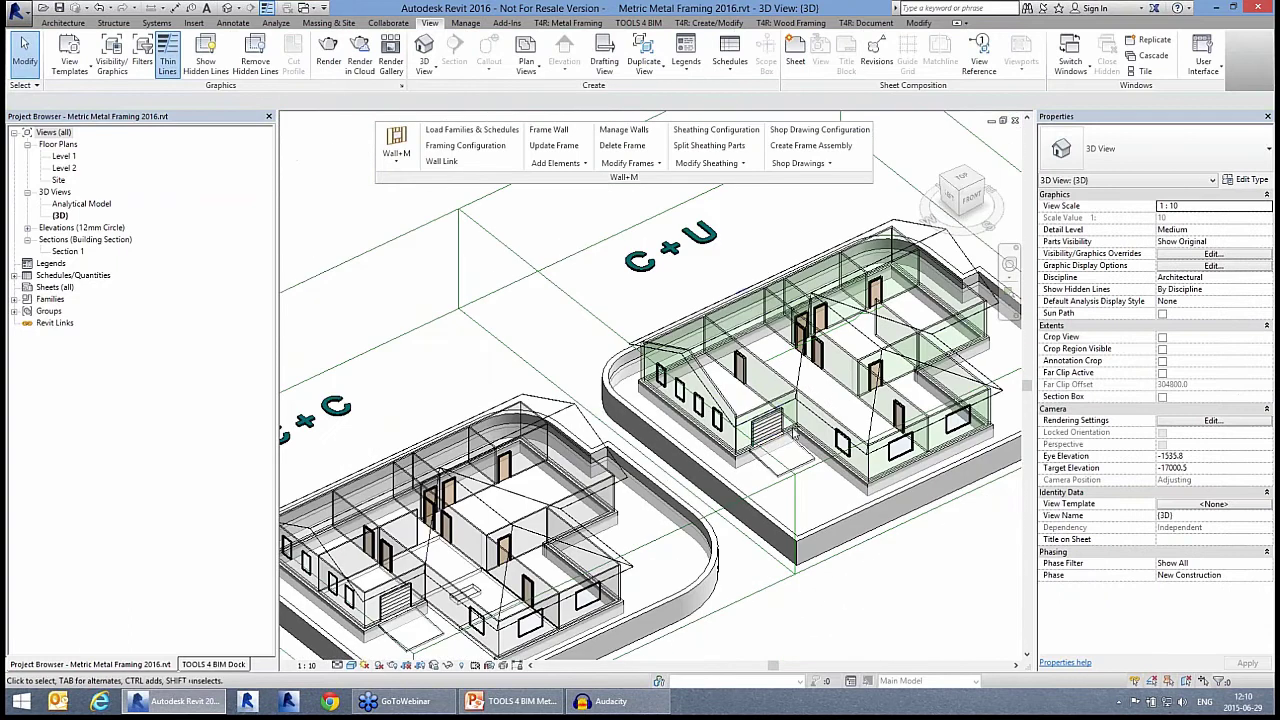
scroll(655, 562, up, 5)
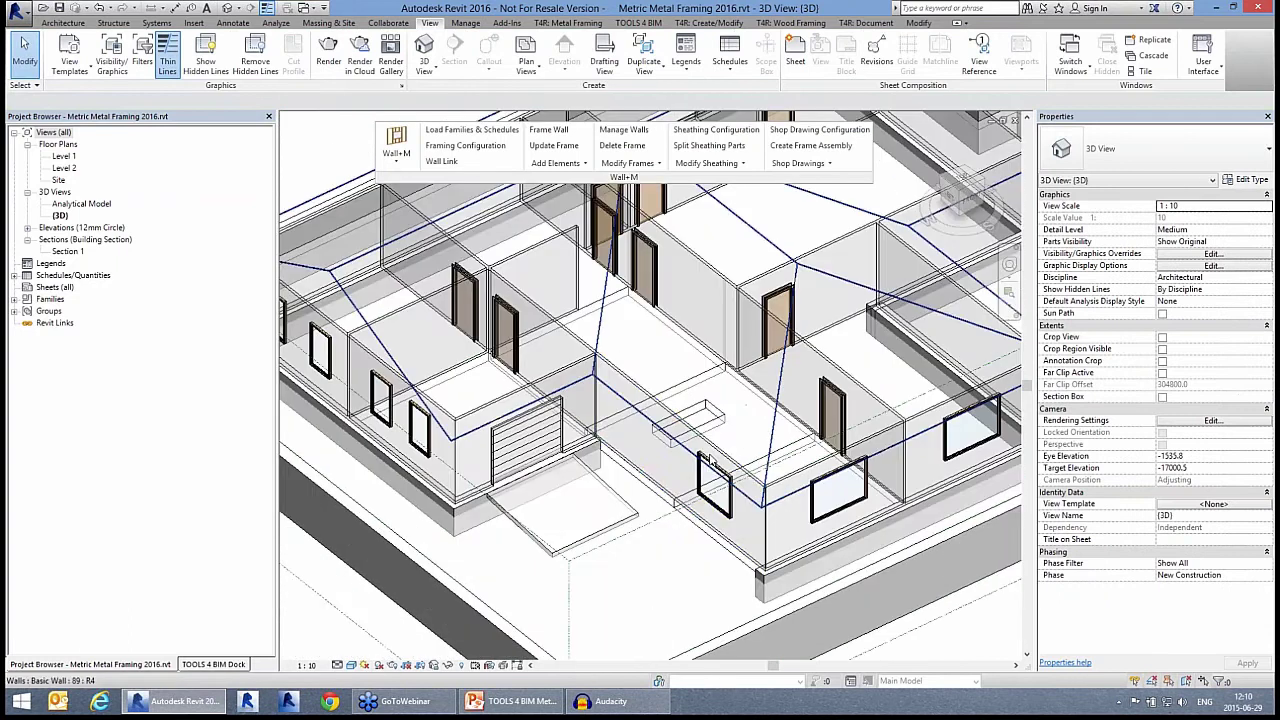
click(715, 456)
click(1246, 180)
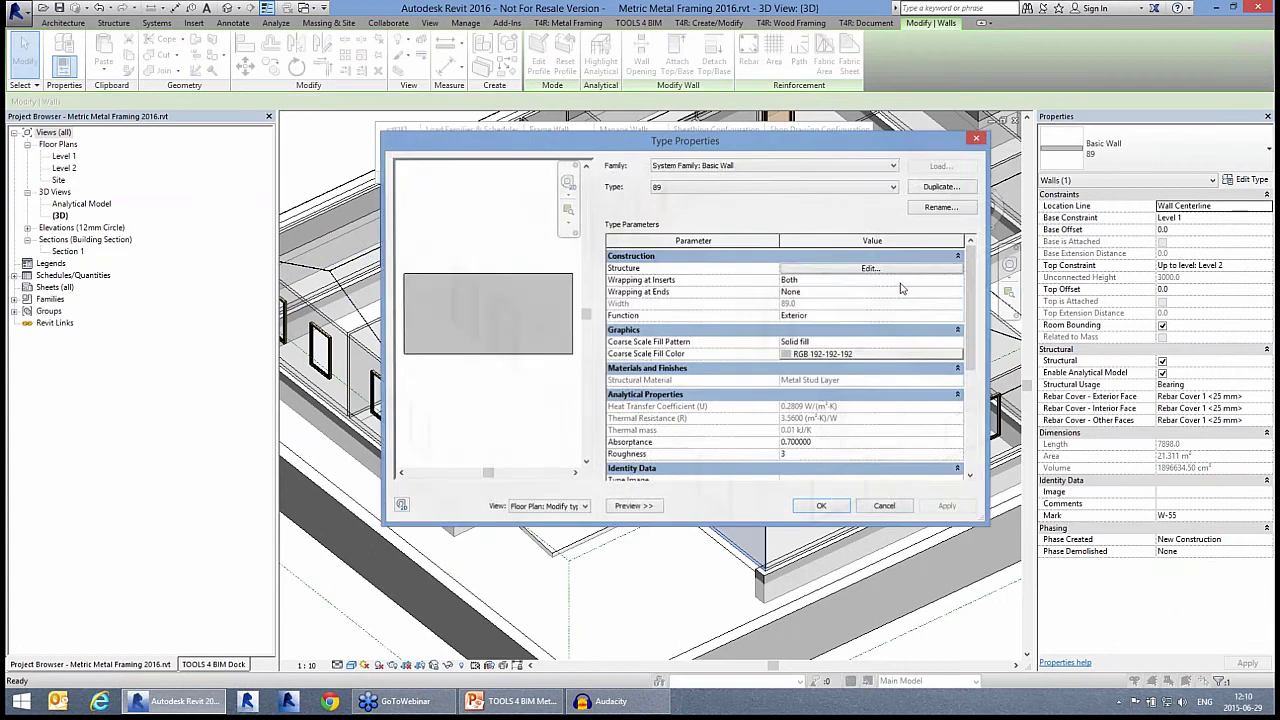
click(818, 272)
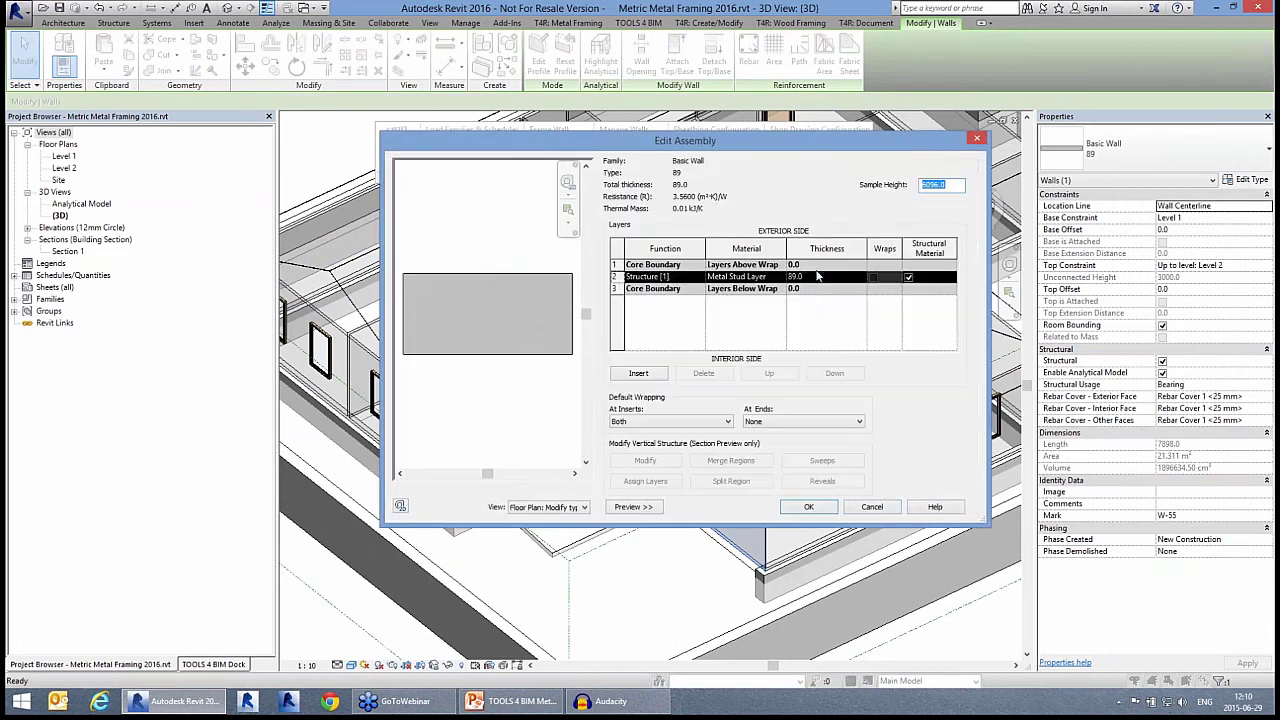
click(872, 506)
click(880, 507)
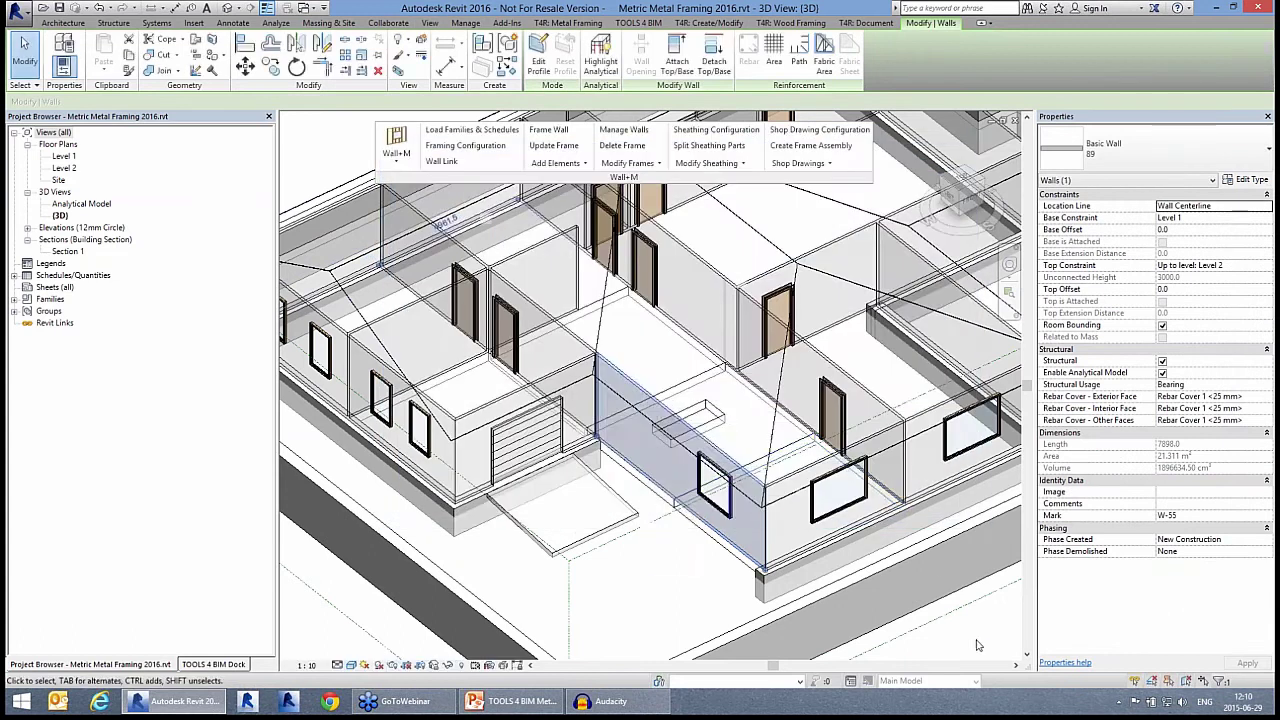
key(Escape)
Frame the wall beside the C+C garage together with the C+U house's garage front, garage-side, windowed front and parallel interior walls
scroll(690, 385, down, 3)
mouse_move(690, 385)
shift+middle_down()
mouse_move(786, 374)
mouse_move(688, 383)
shift+middle_up()
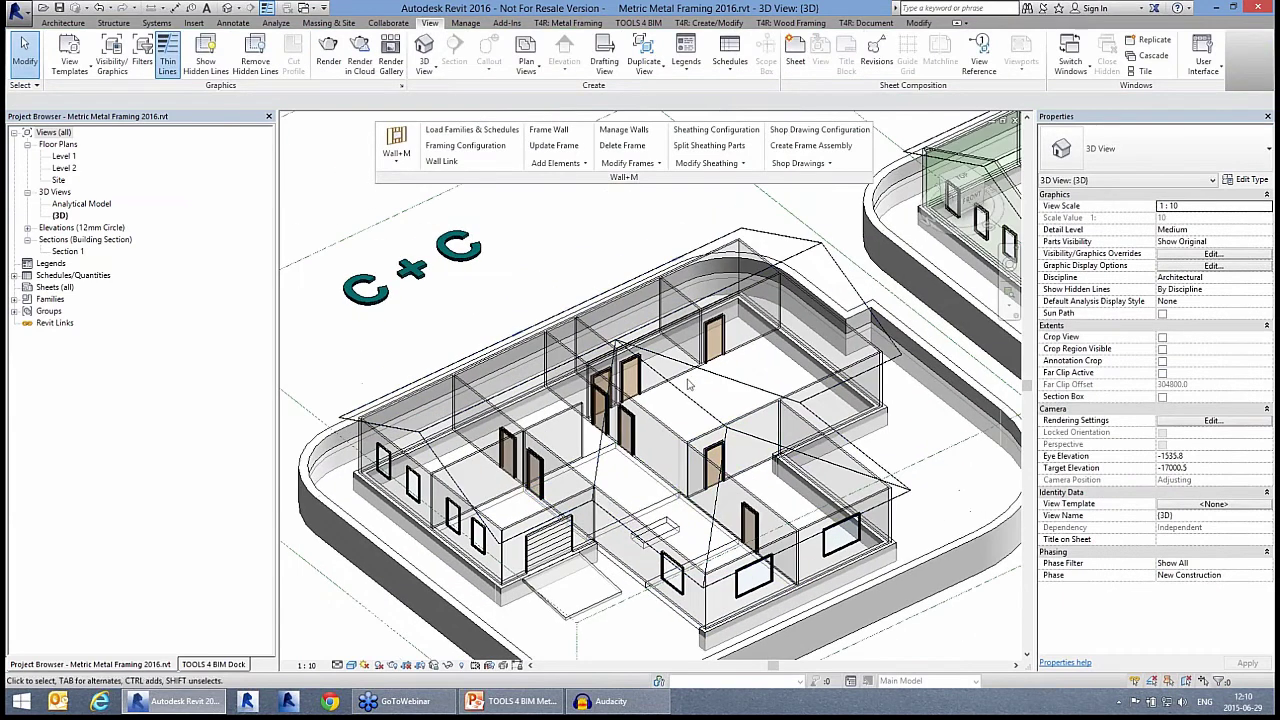
middle_drag(669, 499, 594, 499)
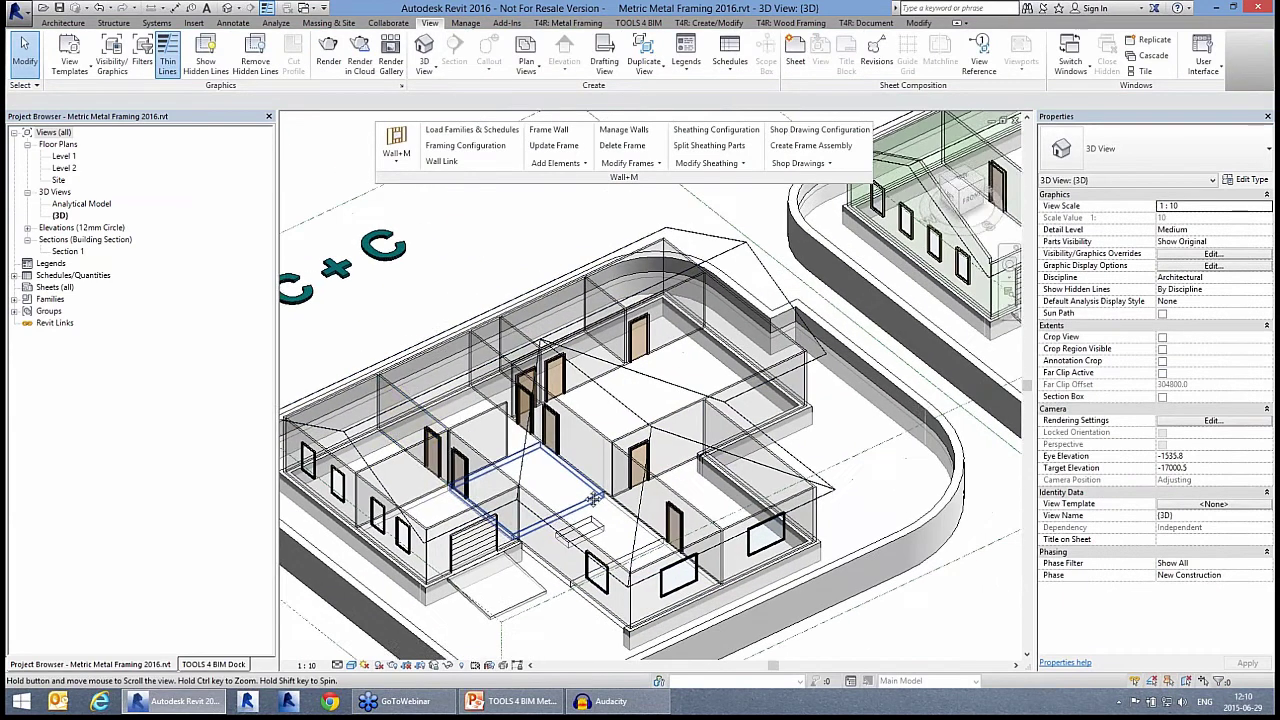
scroll(594, 499, down, 2)
scroll(848, 438, up, 3)
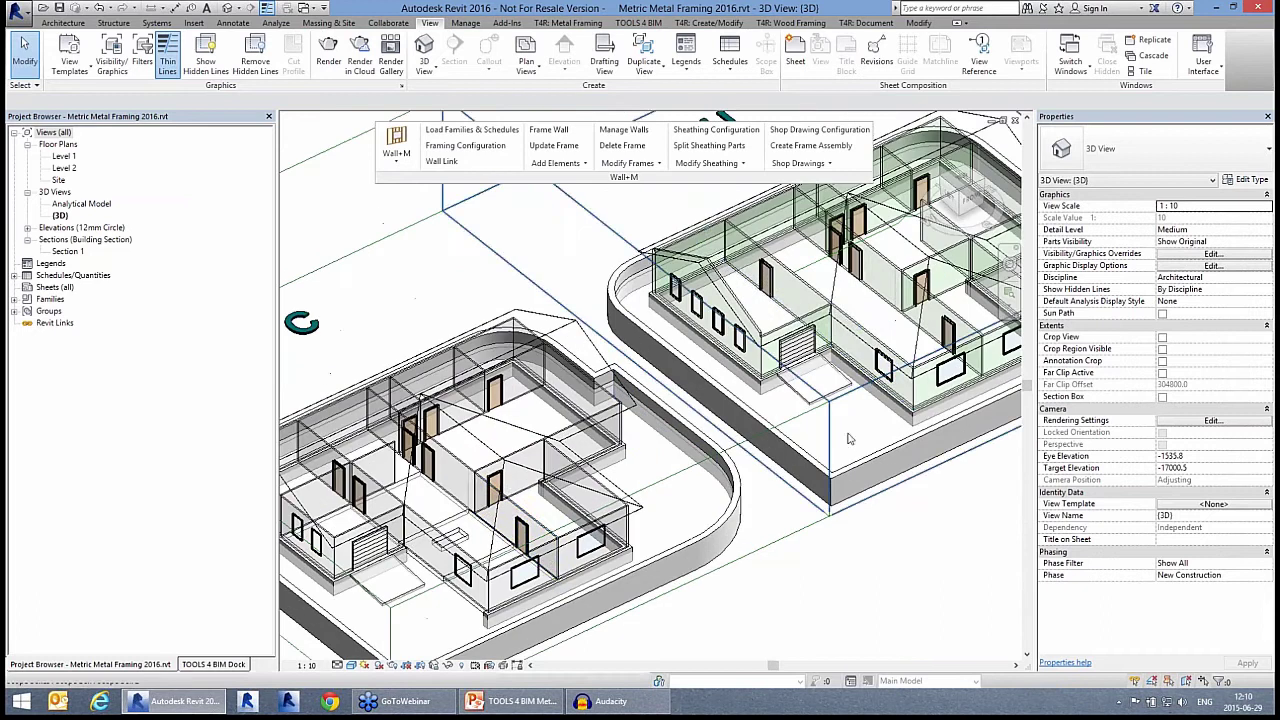
click(870, 341)
ctrl+click(445, 545)
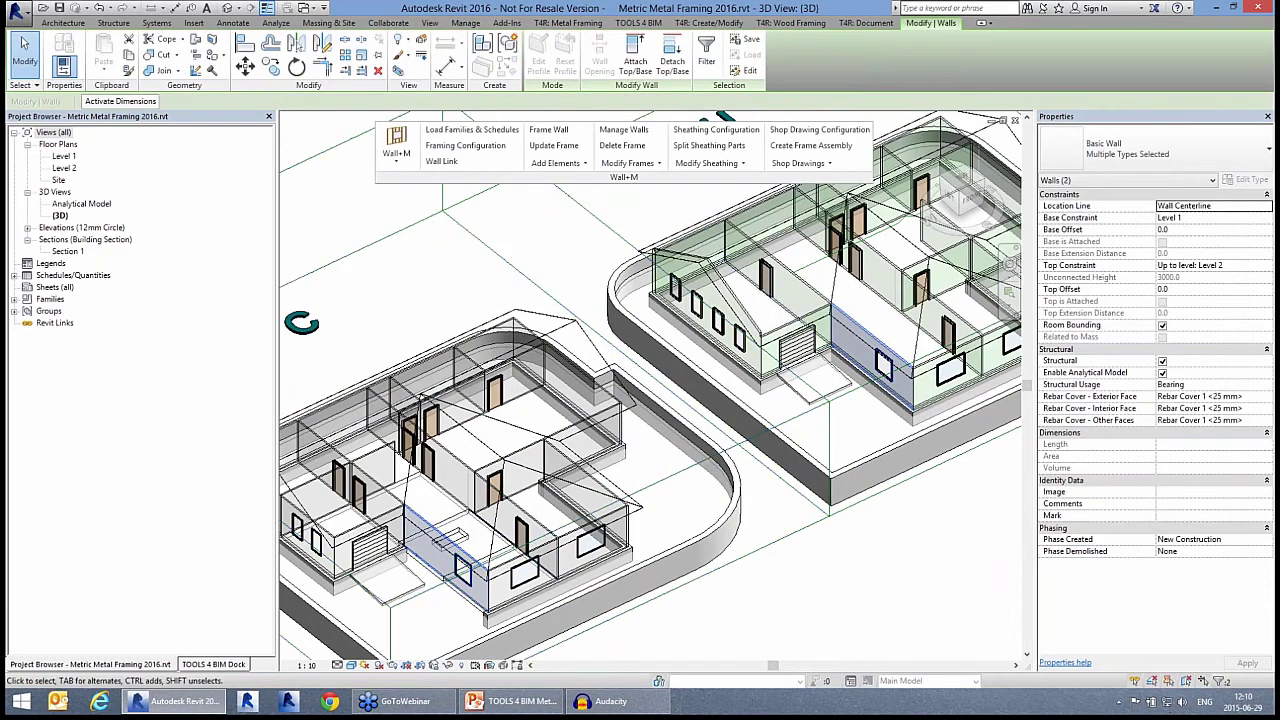
middle_drag(836, 480, 791, 502)
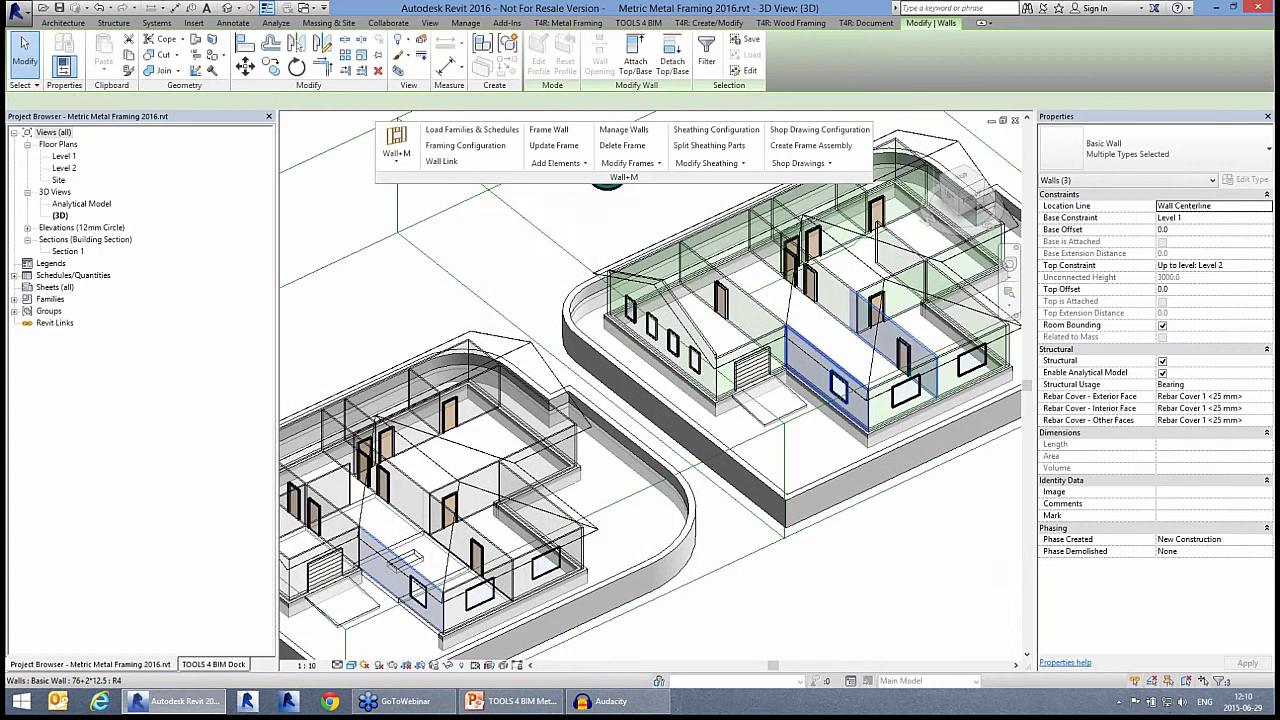
ctrl+click(868, 375)
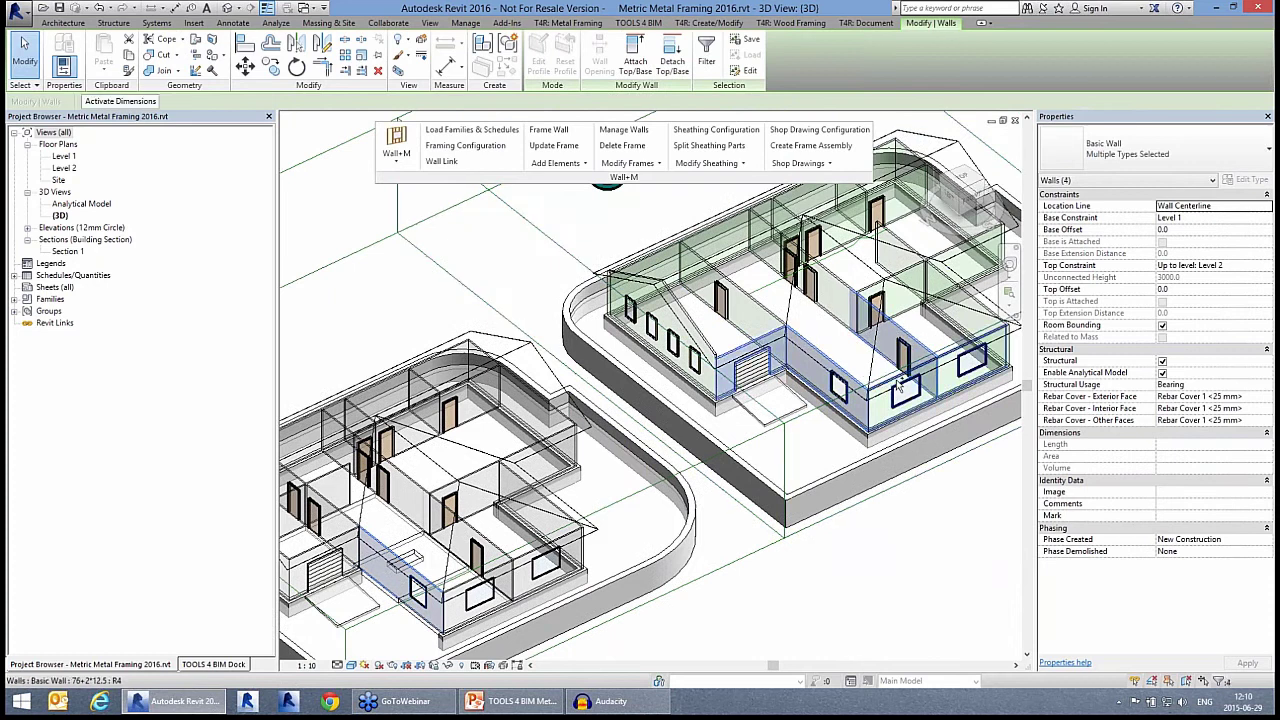
ctrl+click(897, 378)
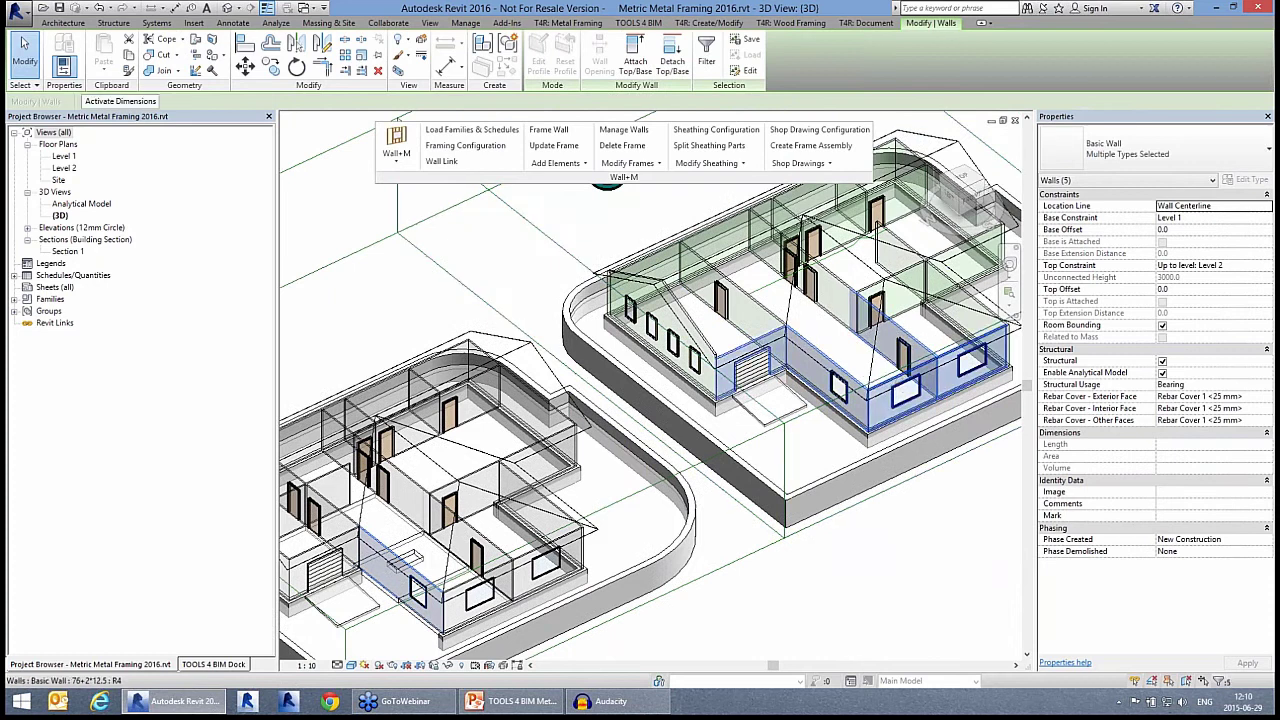
click(550, 131)
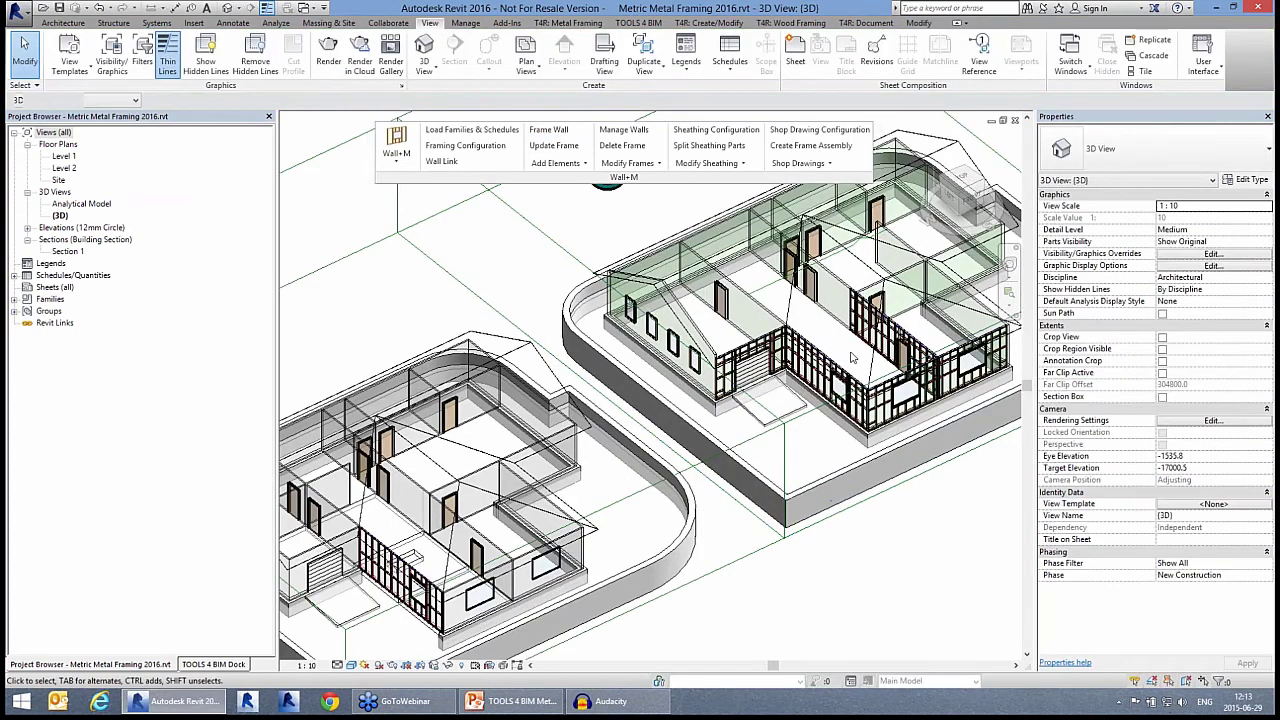
Examine the C+U house's framed garage-side wall, its angle connectors along the bottom track, and the framing at the neighbouring walls
scroll(852, 357, up, 8)
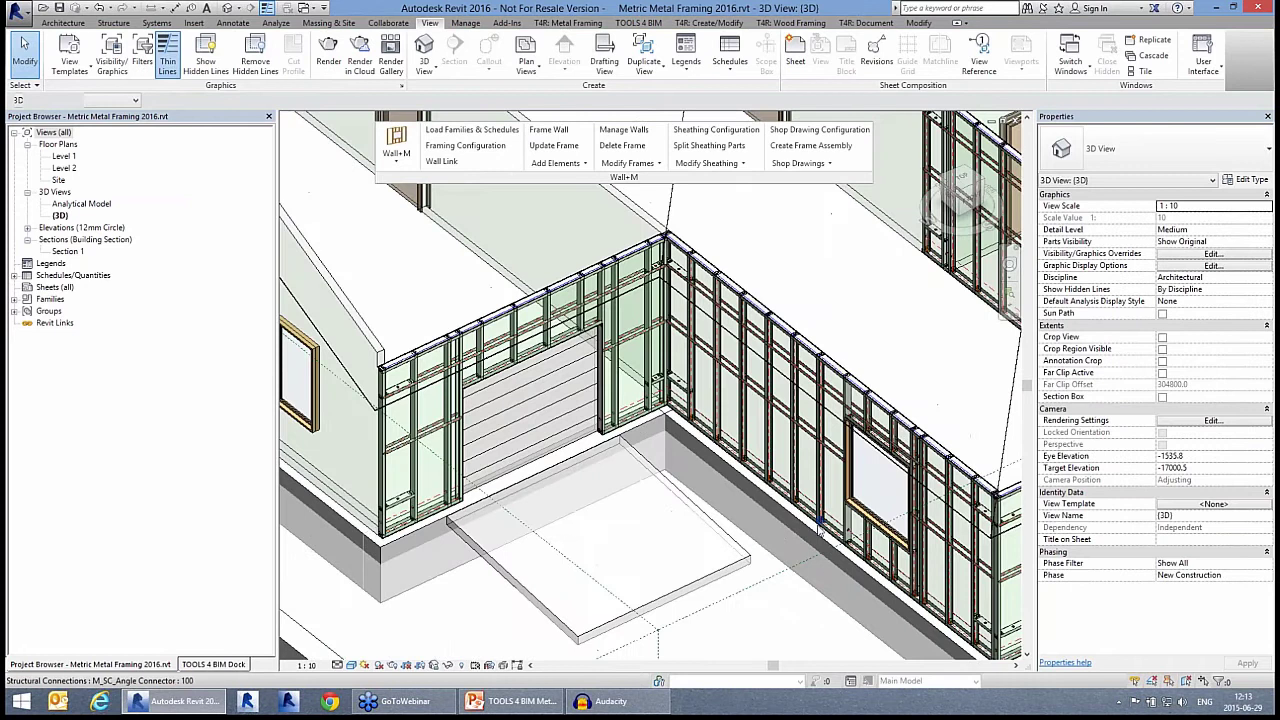
scroll(820, 530, up, 3)
scroll(843, 497, up, 3)
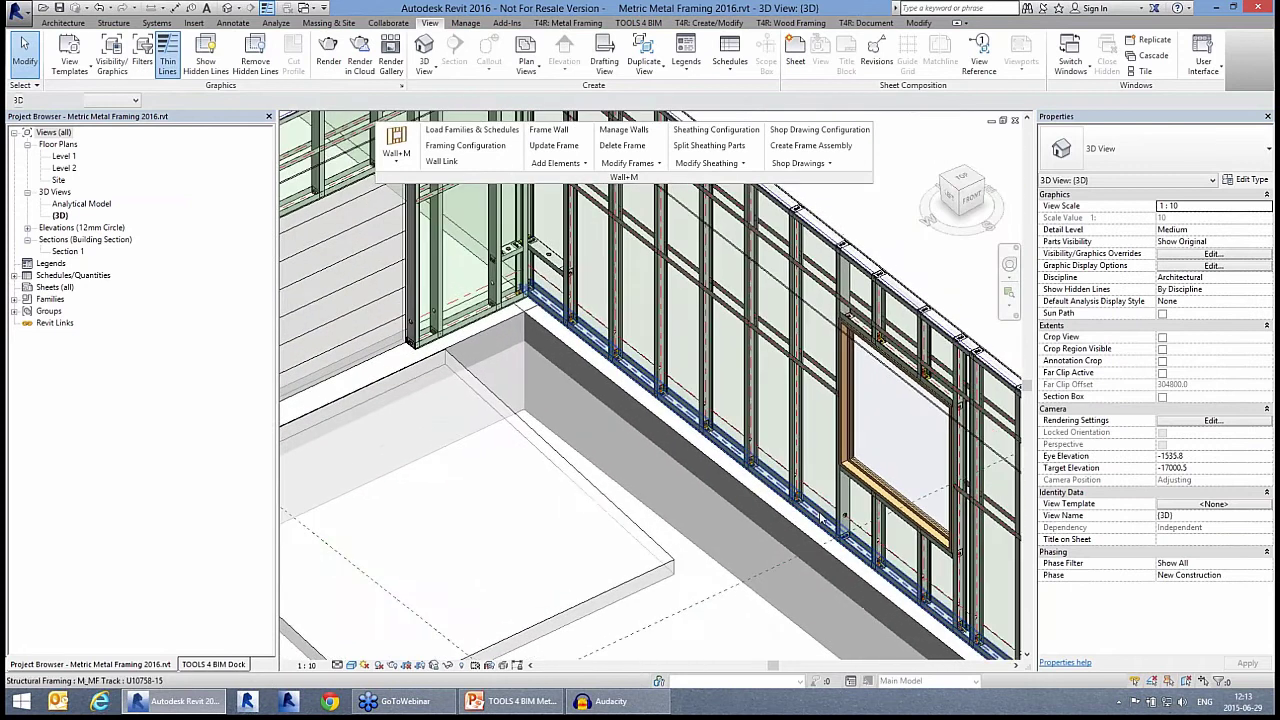
scroll(820, 522, up, 2)
scroll(813, 521, up, 3)
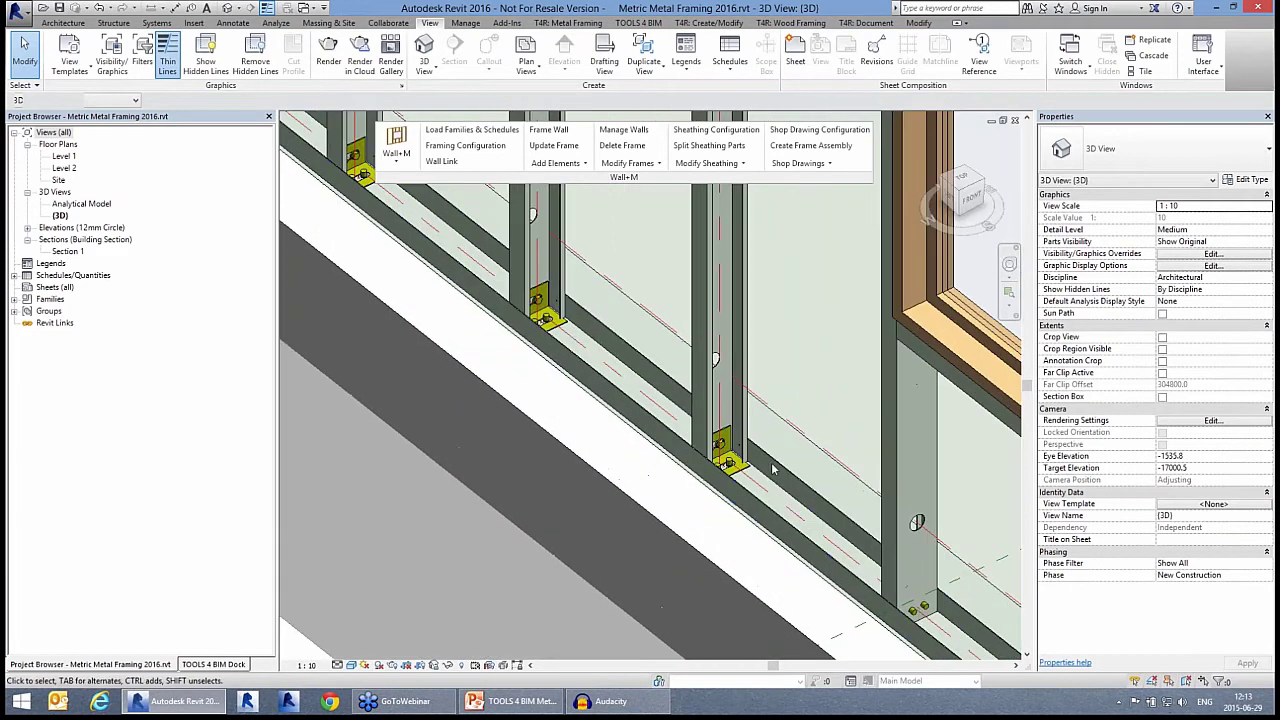
scroll(790, 490, down, 6)
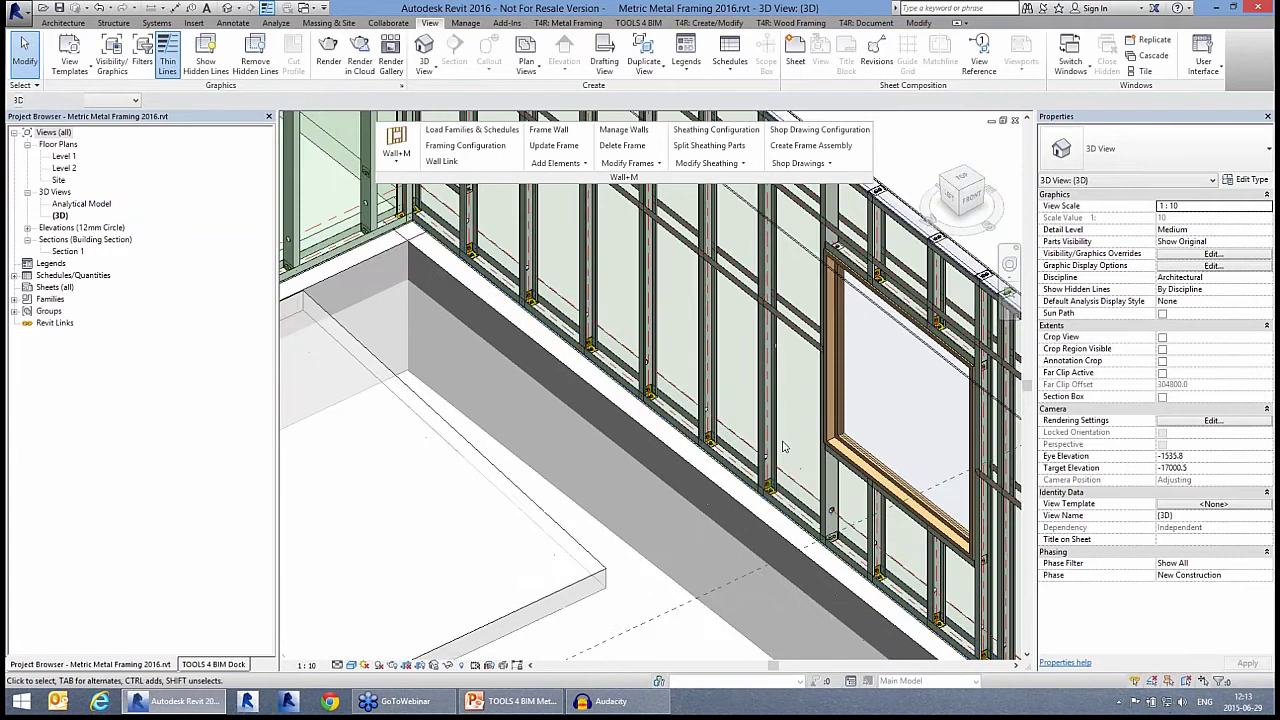
shift+middle_drag(790, 510, 692, 536)
scroll(843, 470, down, 4)
middle_drag(802, 458, 659, 449)
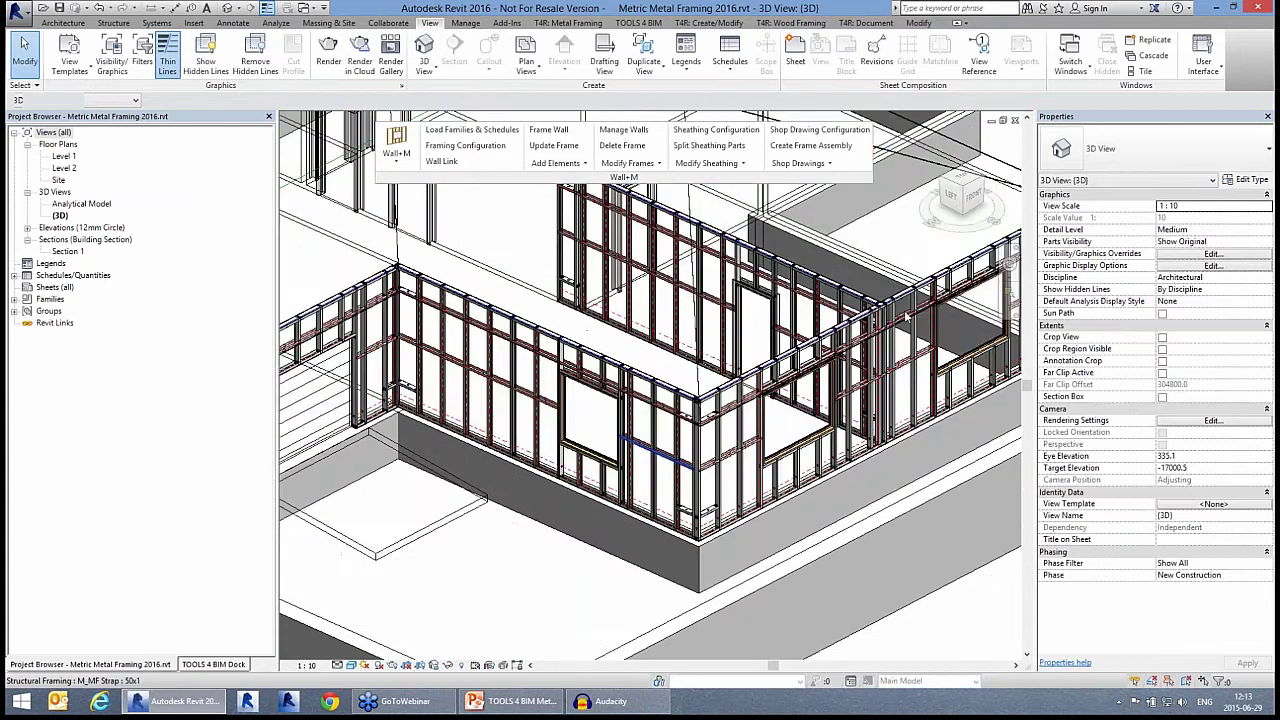
Examine the C+C house's framed wall, its bottom track anchors and window framing, and compare it with the framed C+U walls
scroll(904, 320, down, 3)
middle_drag(797, 357, 797, 357)
scroll(561, 548, up, 8)
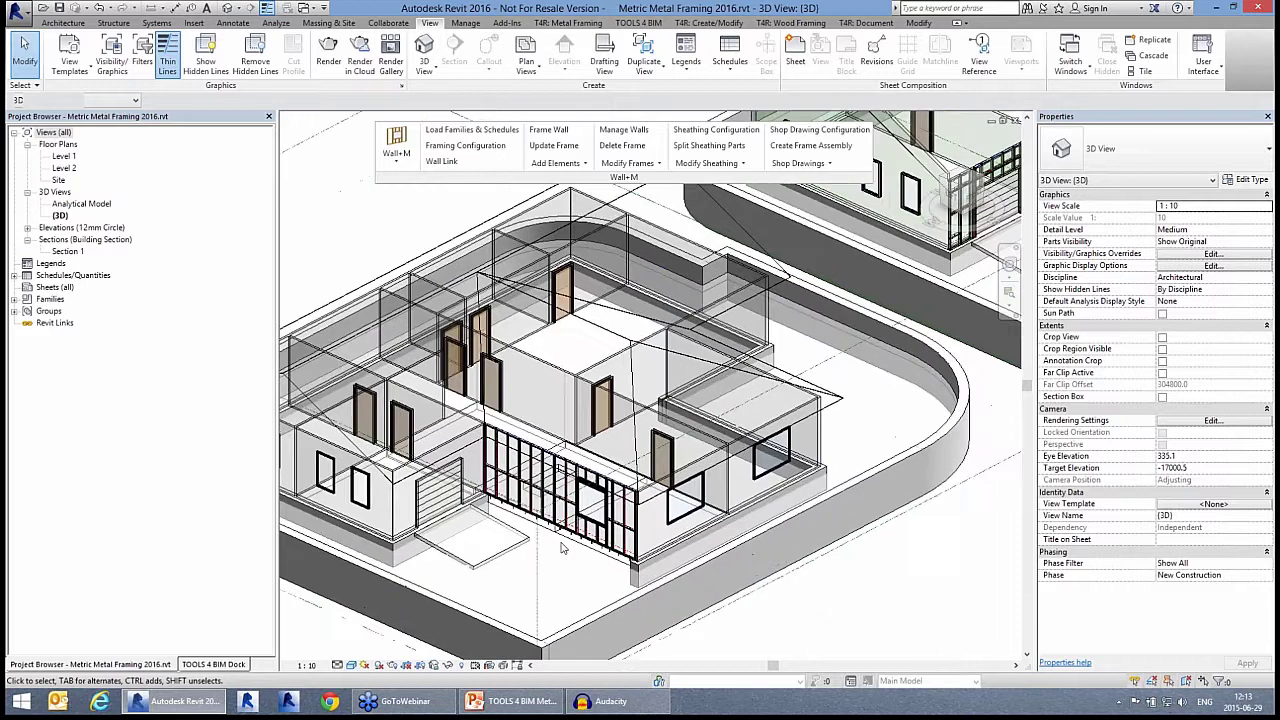
scroll(653, 540, up, 3)
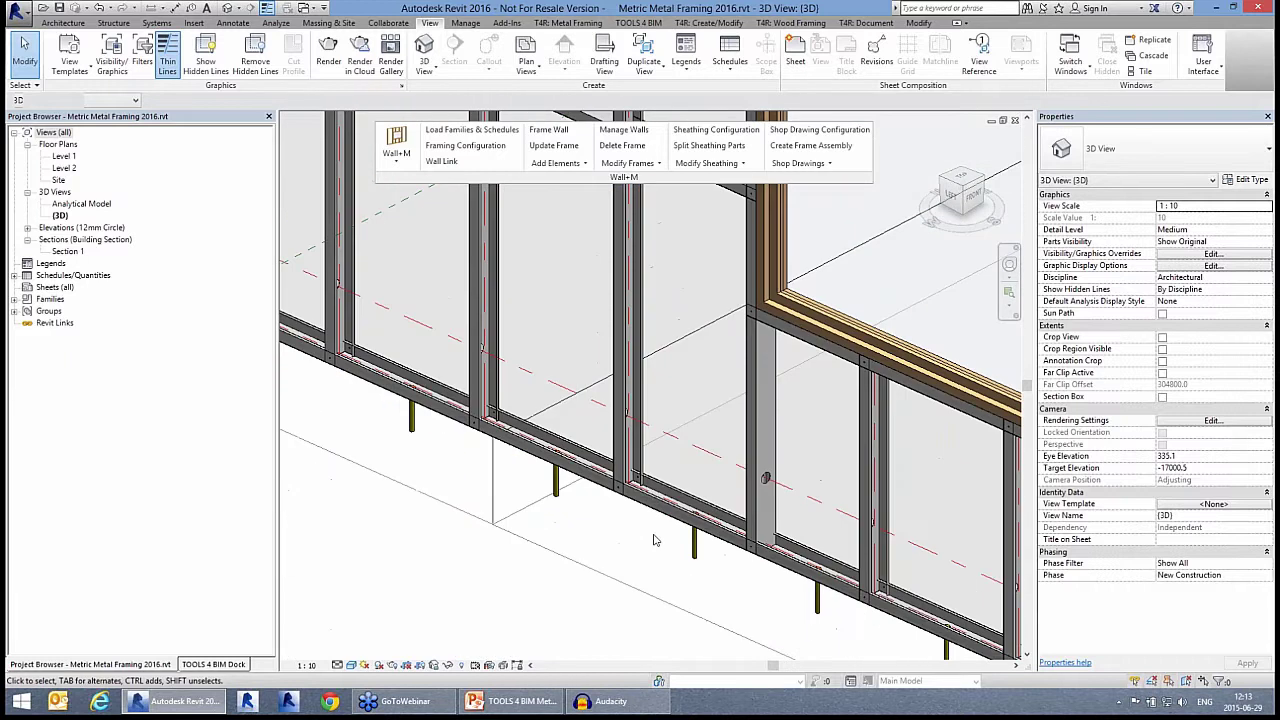
scroll(653, 540, down, 3)
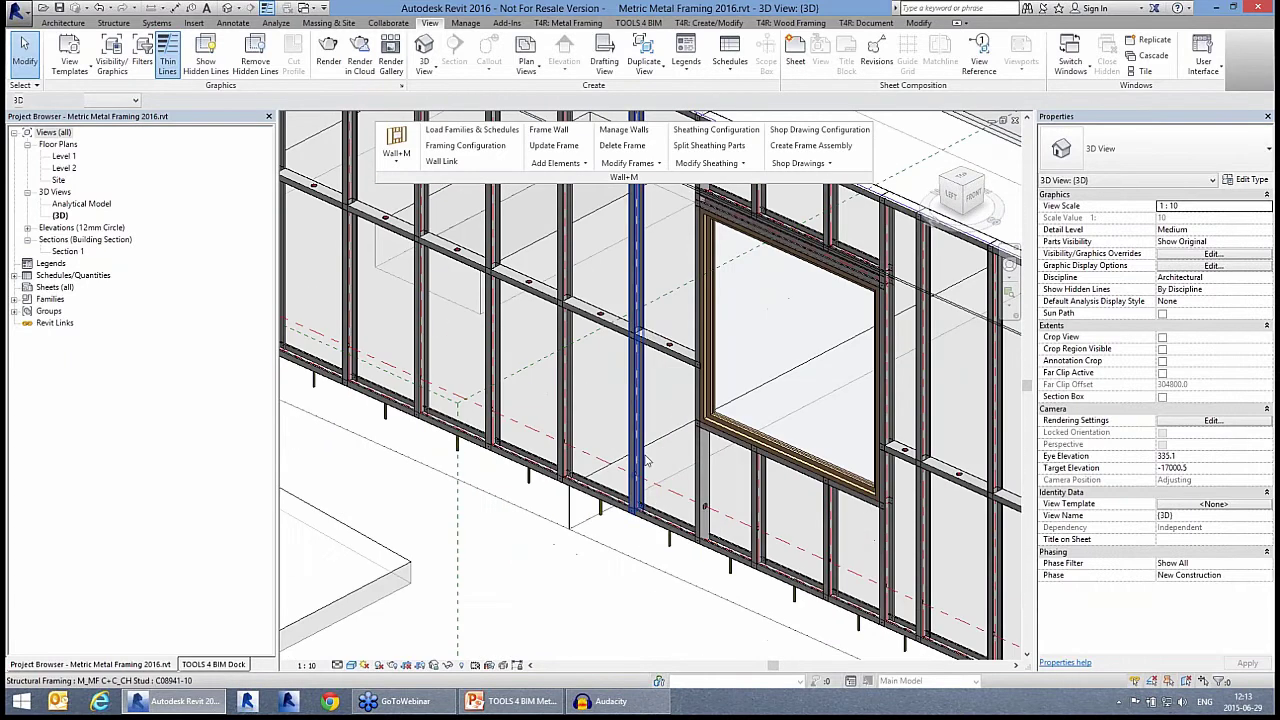
scroll(640, 425, down, 3)
scroll(722, 500, down, 2)
scroll(722, 500, down, 3)
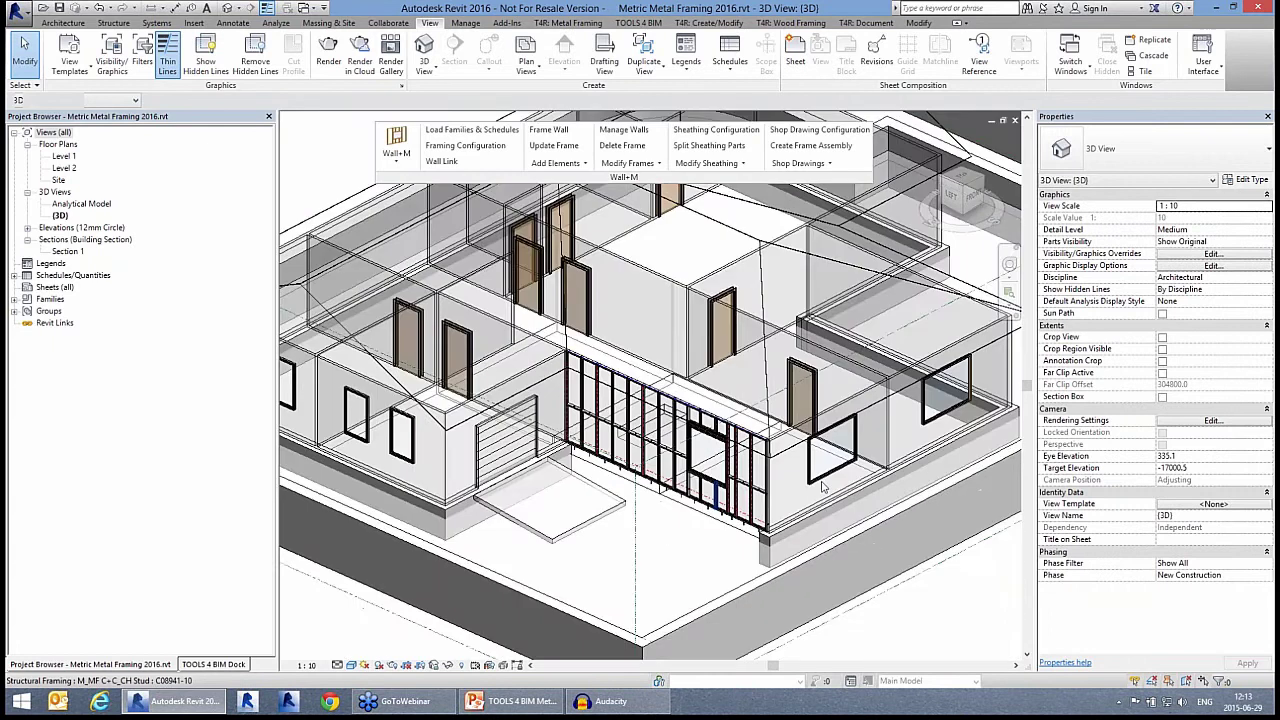
shift+middle_drag(722, 500, 330, 285)
middle_drag(1015, 467, 819, 528)
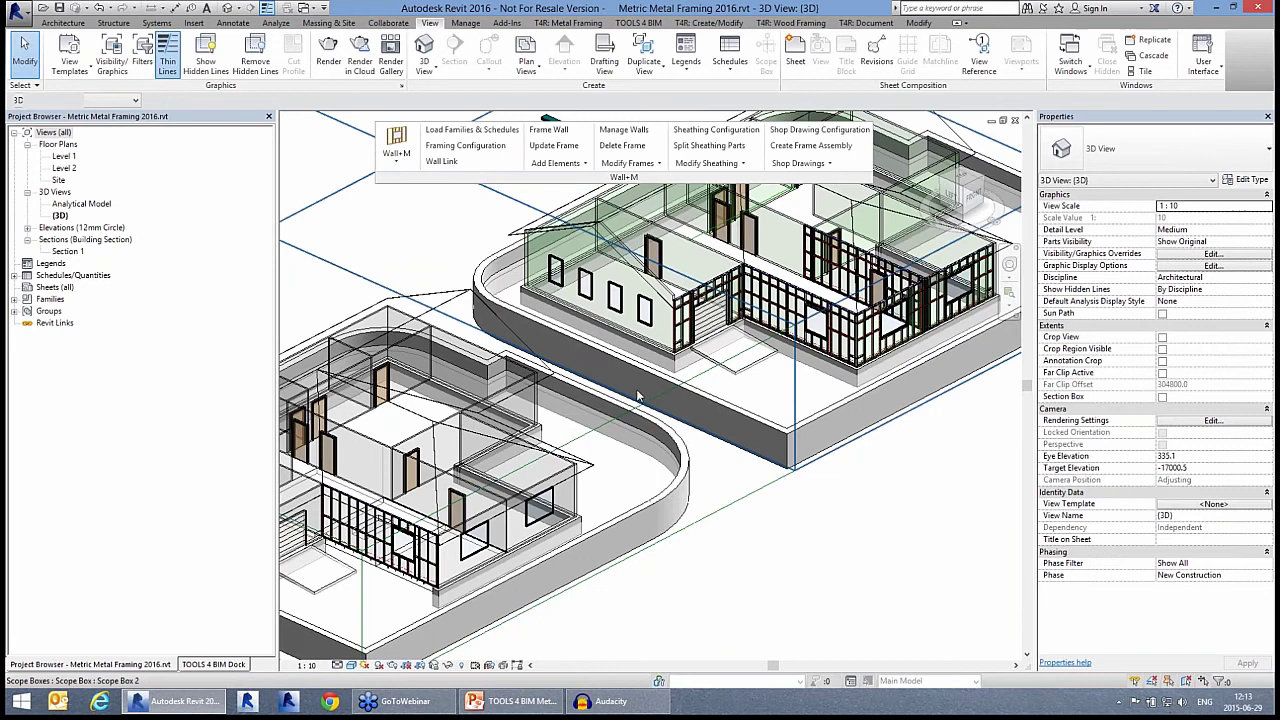
Open the Wall+M framing configuration and review the available configuration types and names, keeping Frame and M_C+U_Standard
click(472, 150)
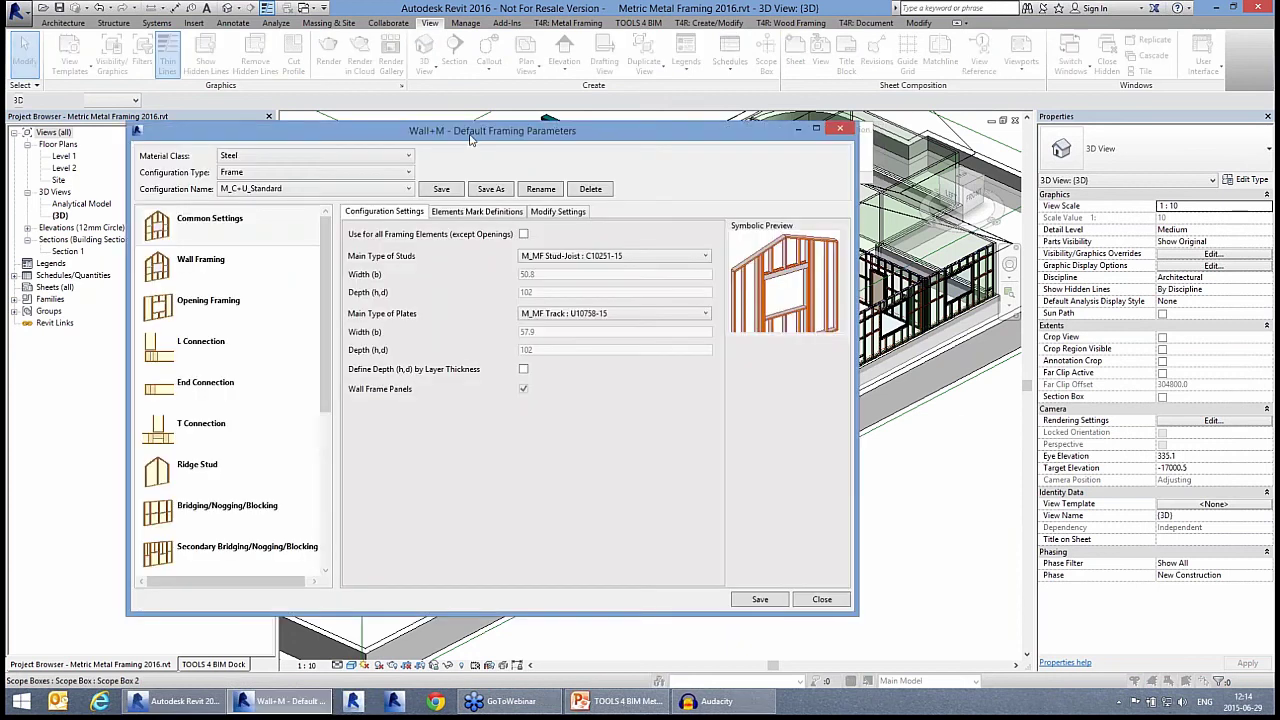
drag(482, 135, 597, 124)
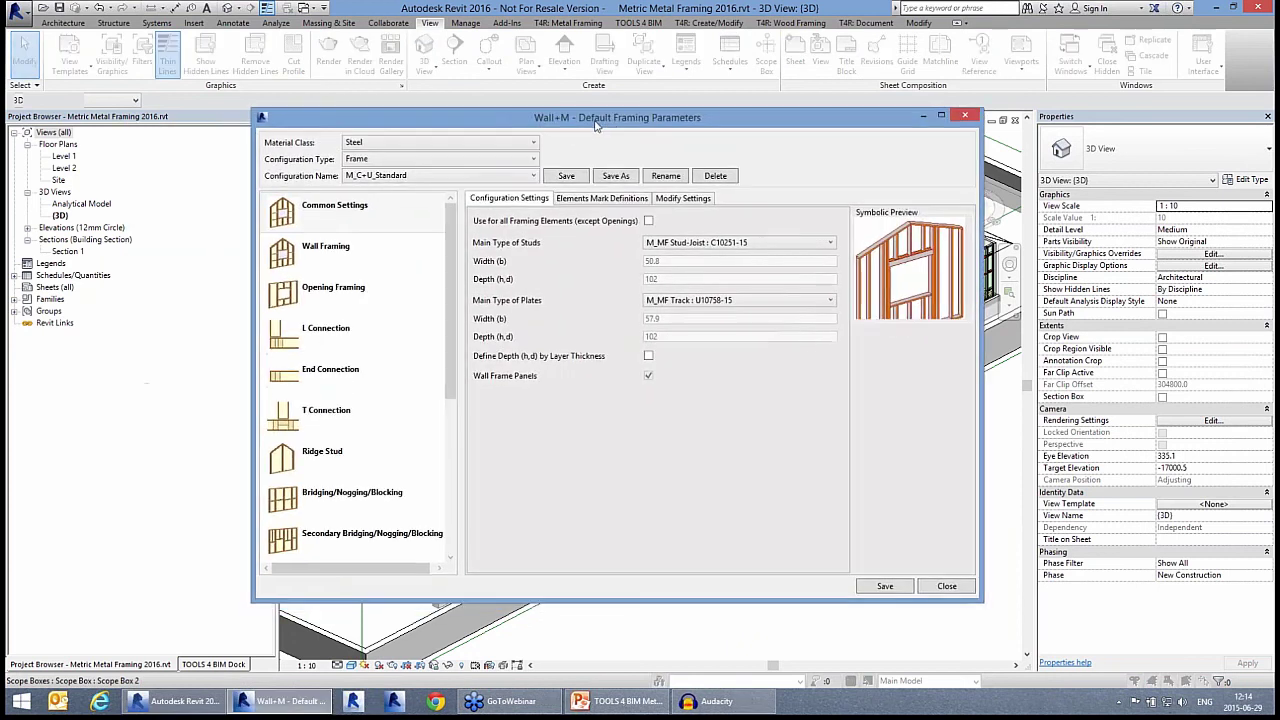
click(472, 180)
click(472, 180)
click(437, 160)
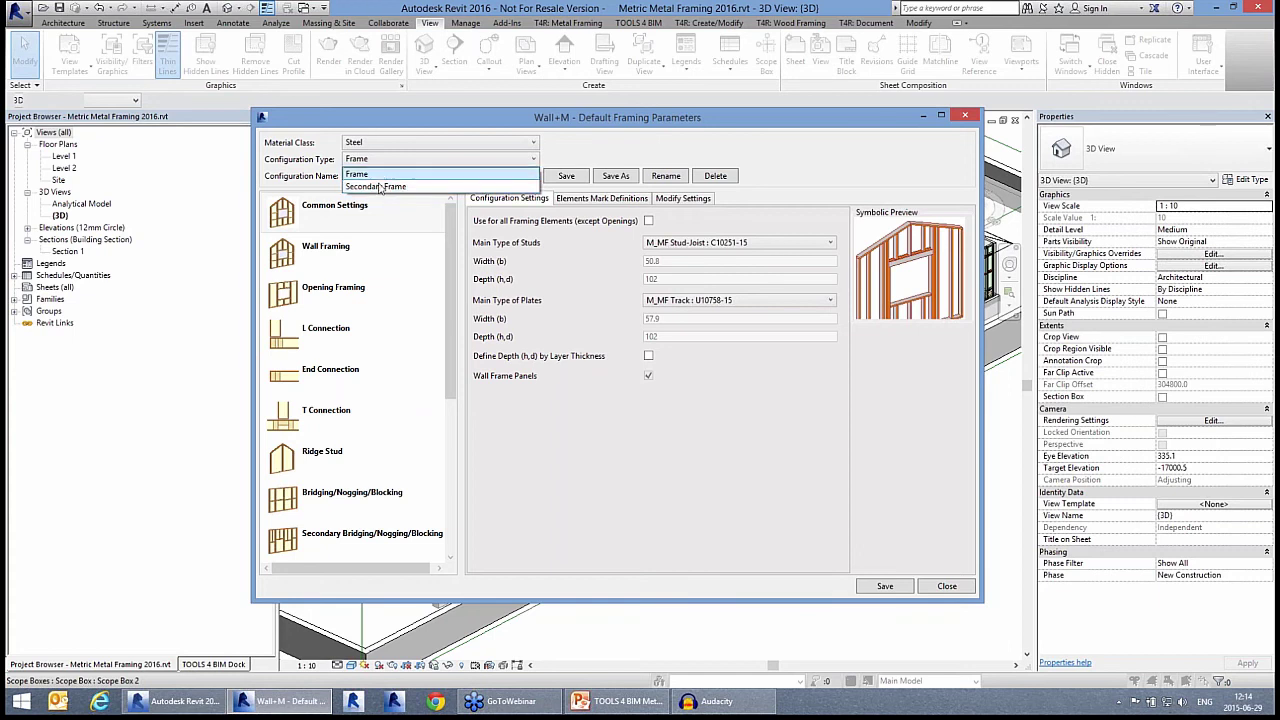
click(393, 161)
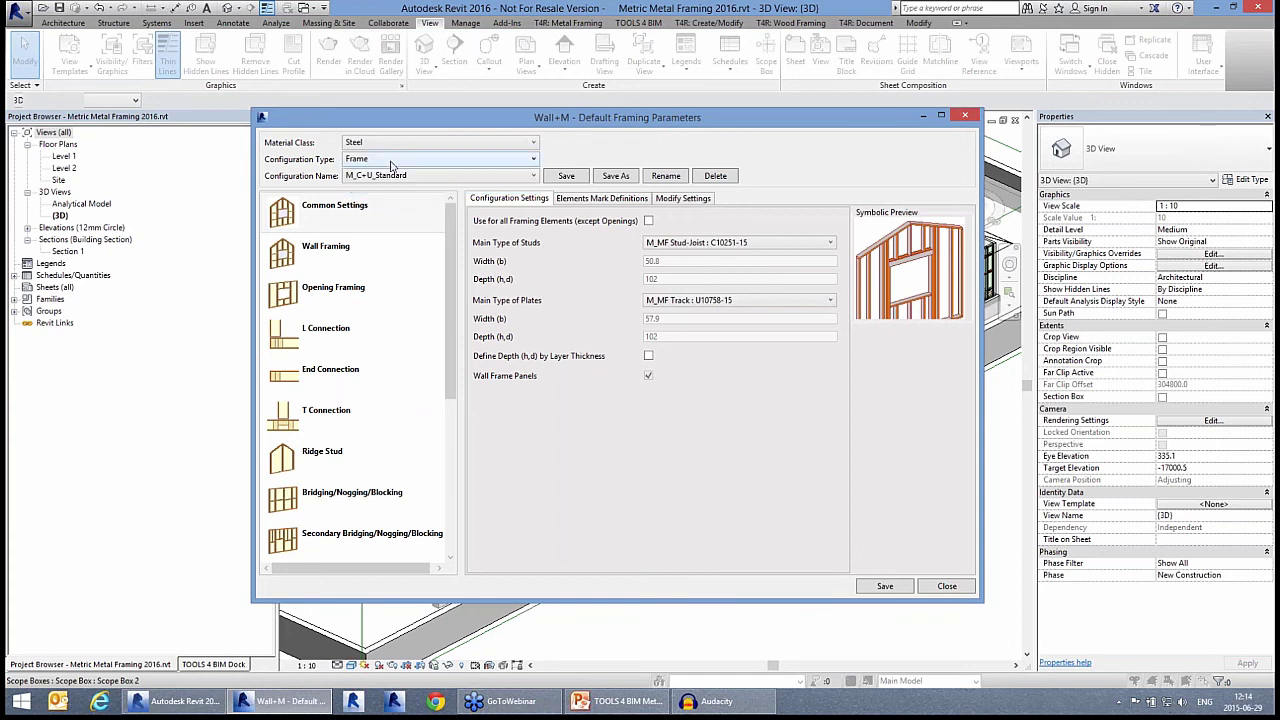
click(398, 176)
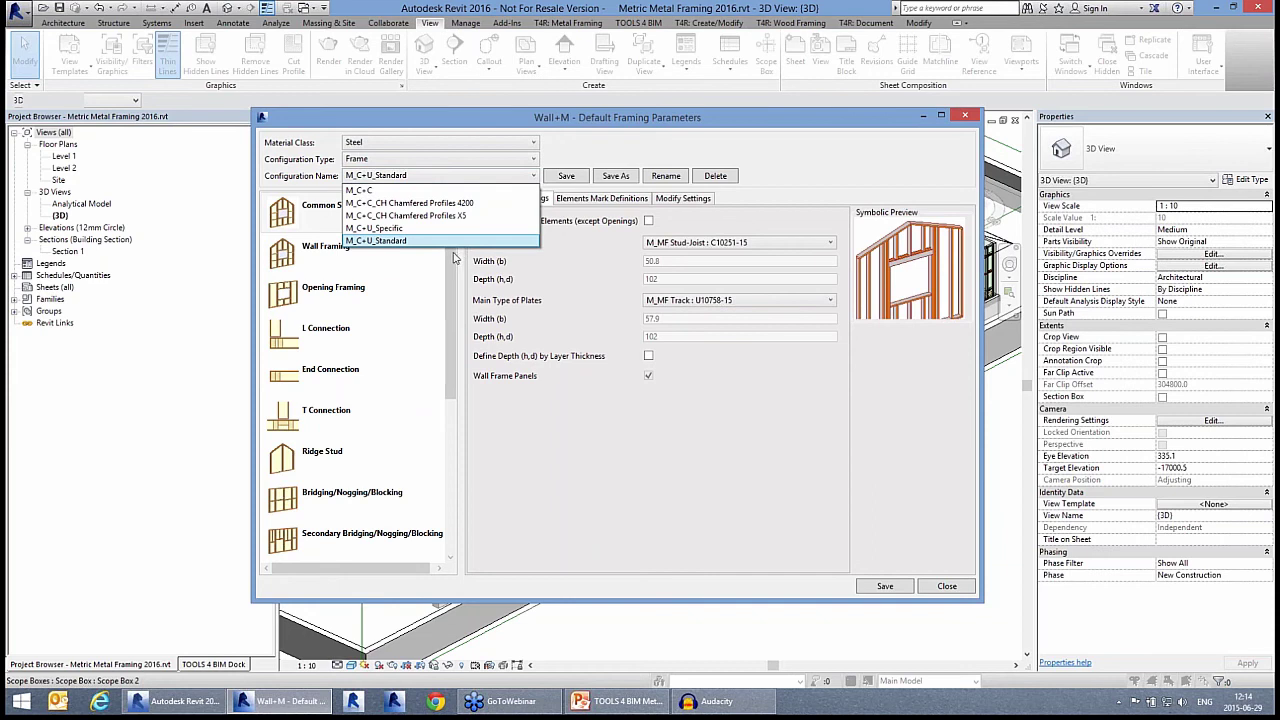
click(571, 151)
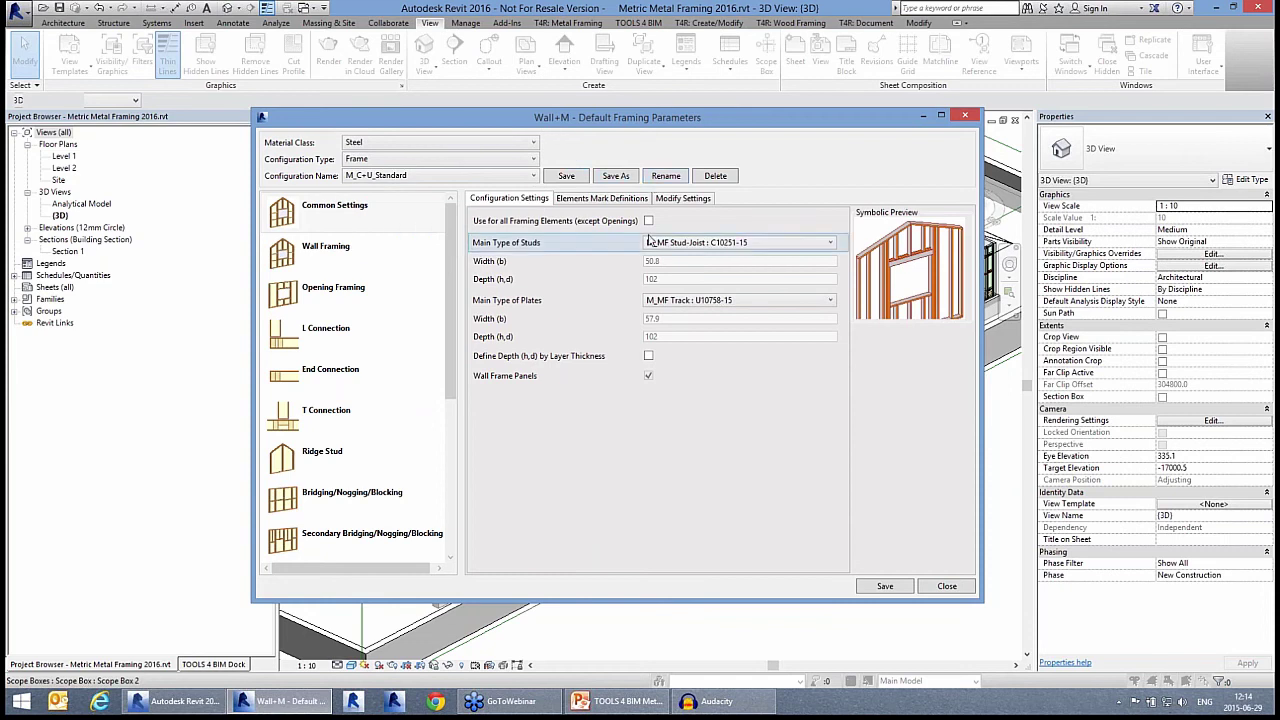
Review the M_C+U_Standard common settings, including the family types available for the main studs and plates, keeping the existing choices
click(350, 226)
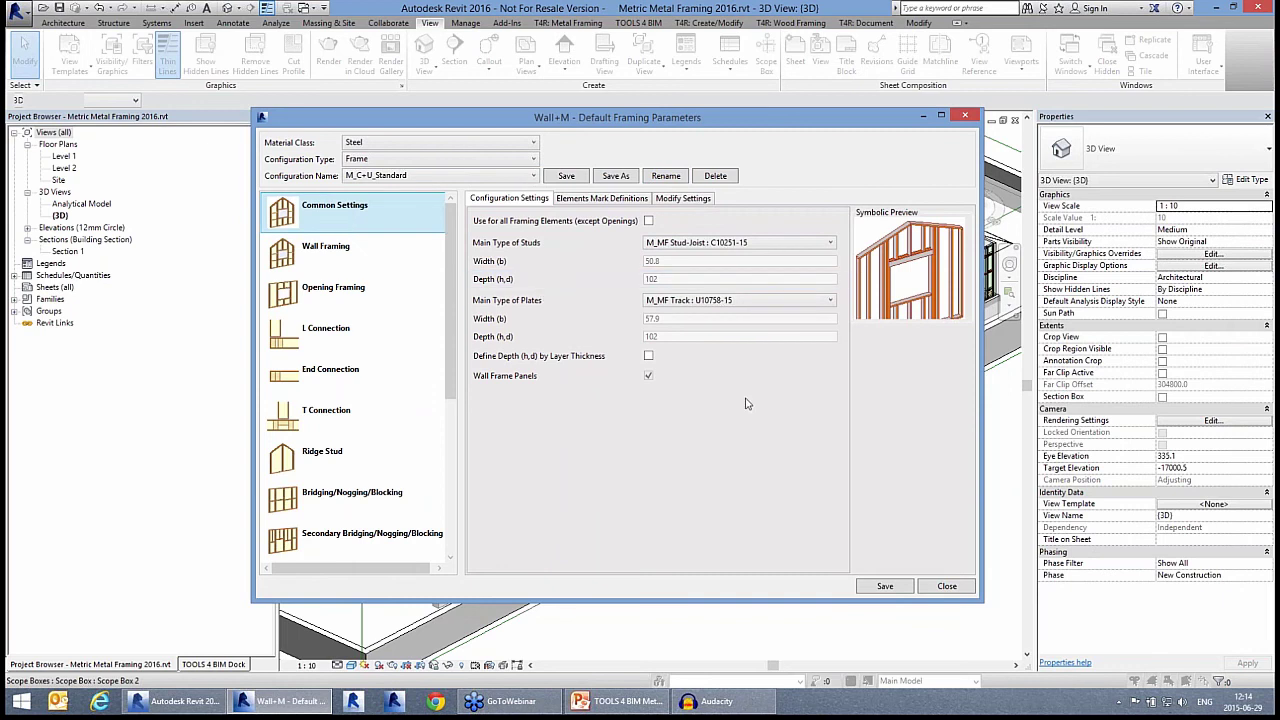
click(713, 300)
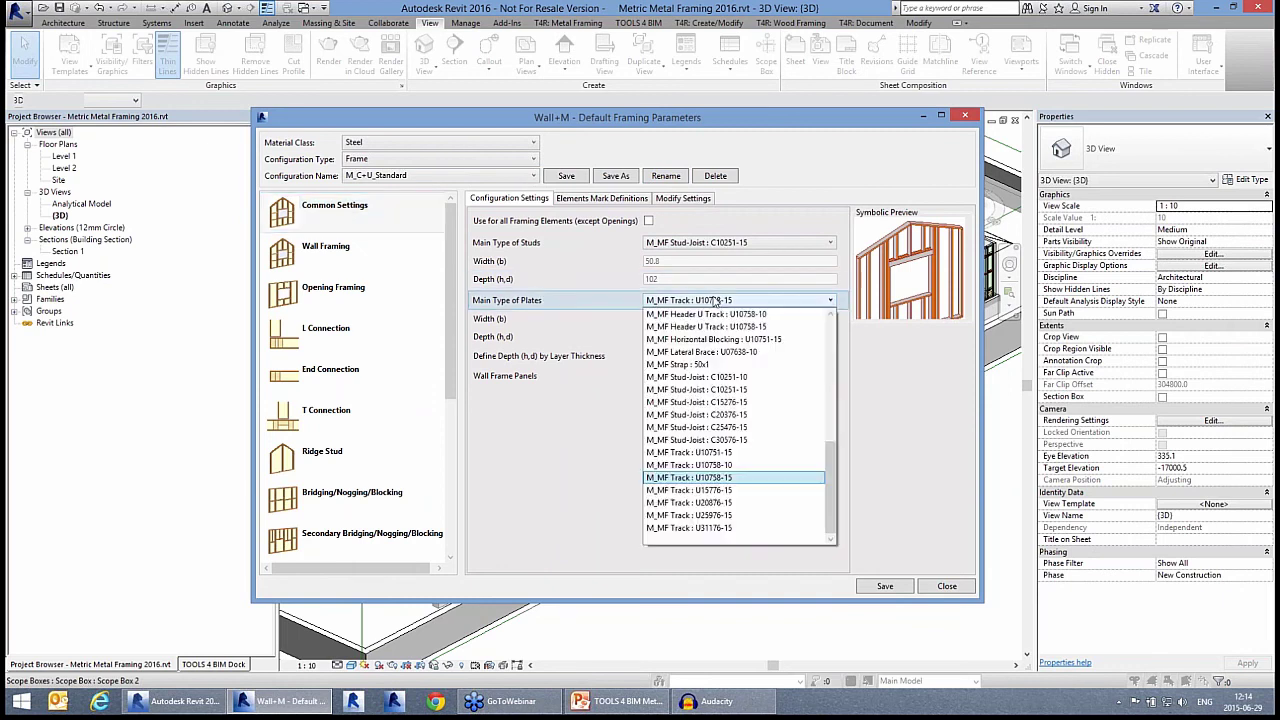
click(716, 300)
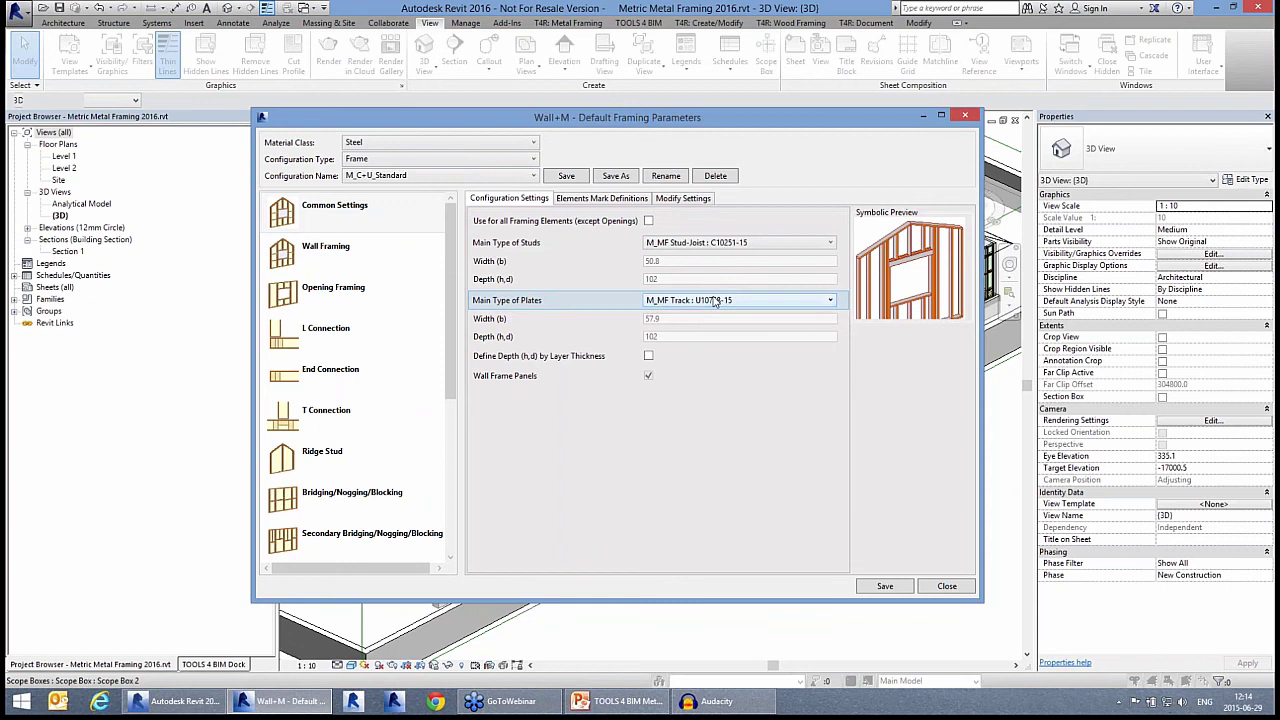
click(691, 245)
click(691, 245)
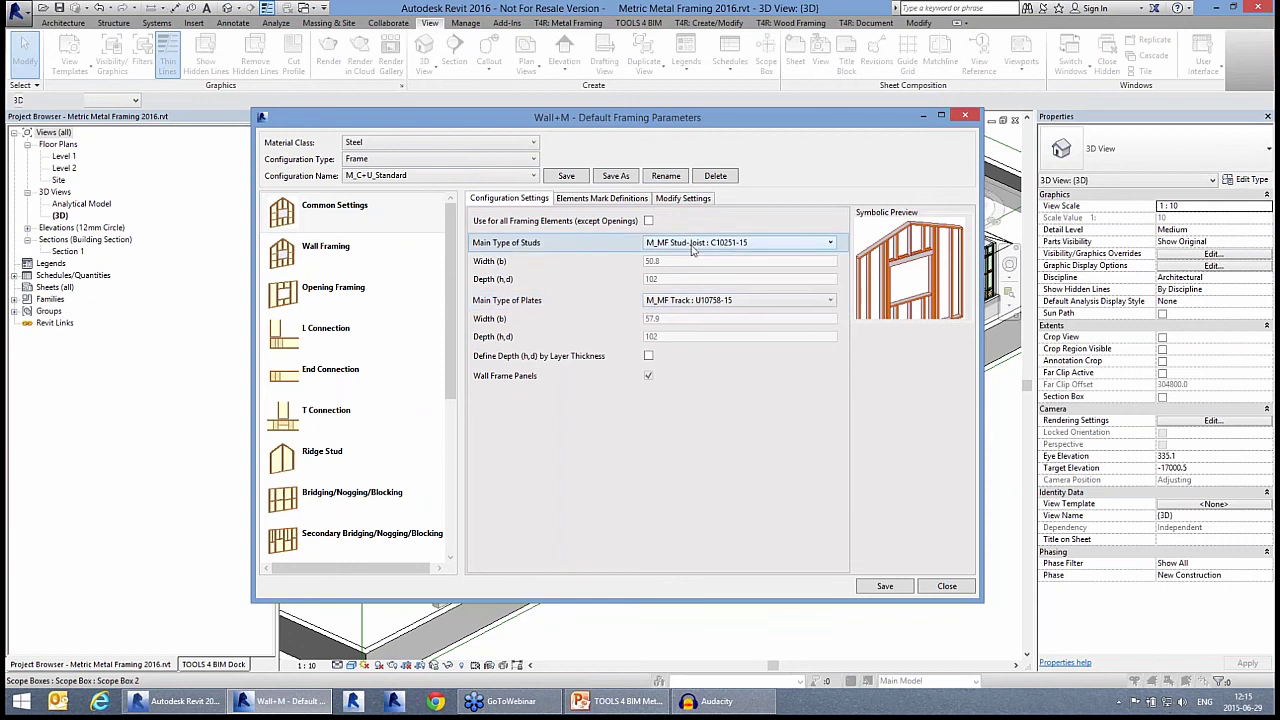
click(692, 249)
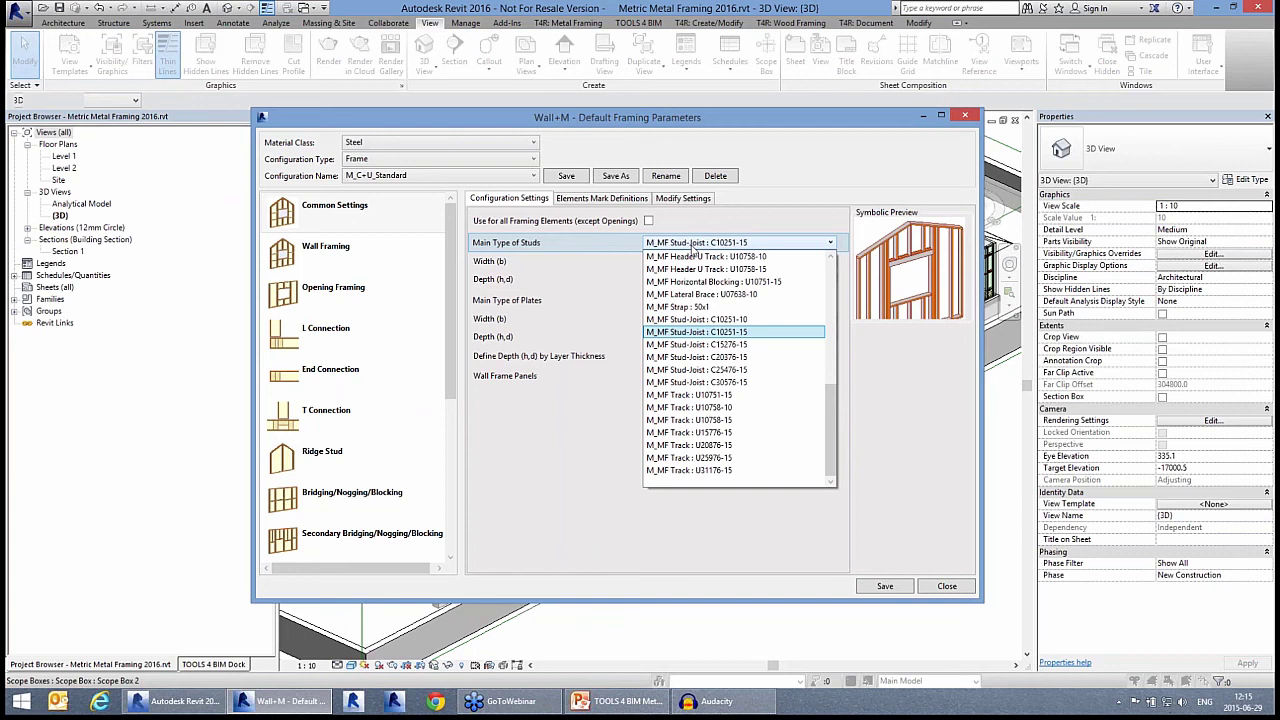
click(692, 249)
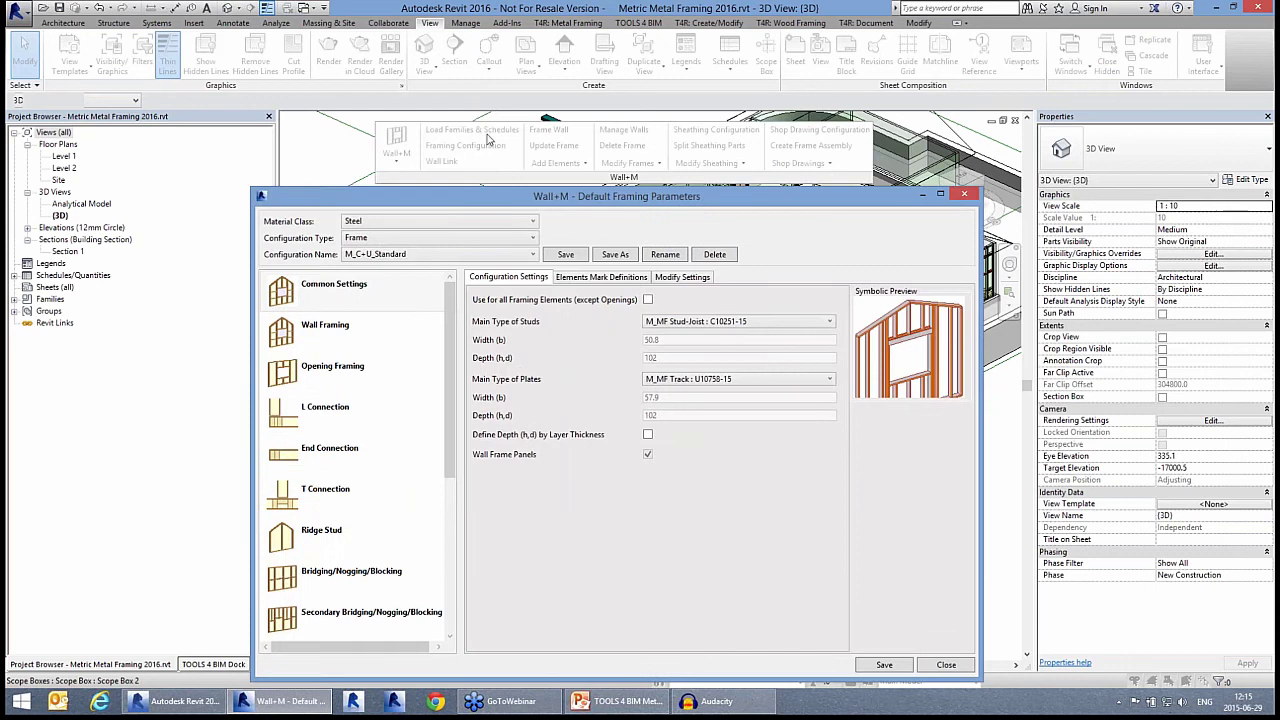
drag(623, 204, 587, 116)
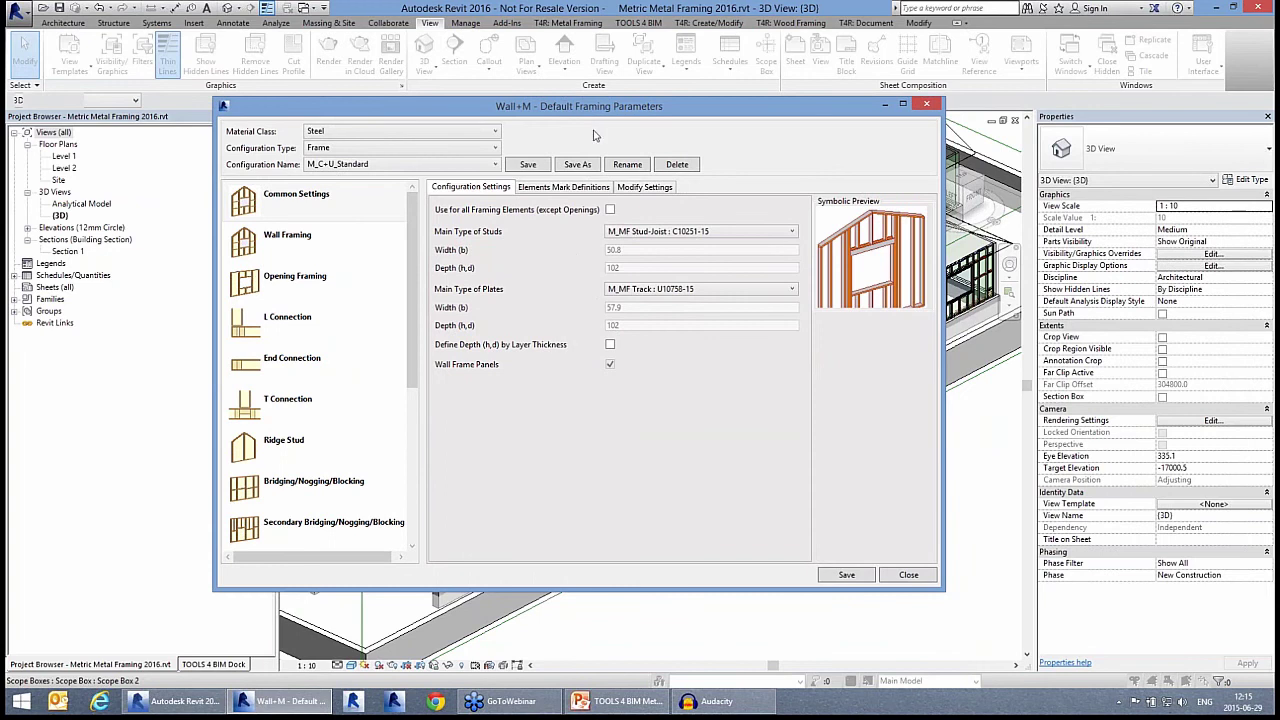
Examine the element mark definitions, checking framing member names and descriptions for trimmers, cripples, ridge studs and assemblies against the symbolic preview
click(553, 188)
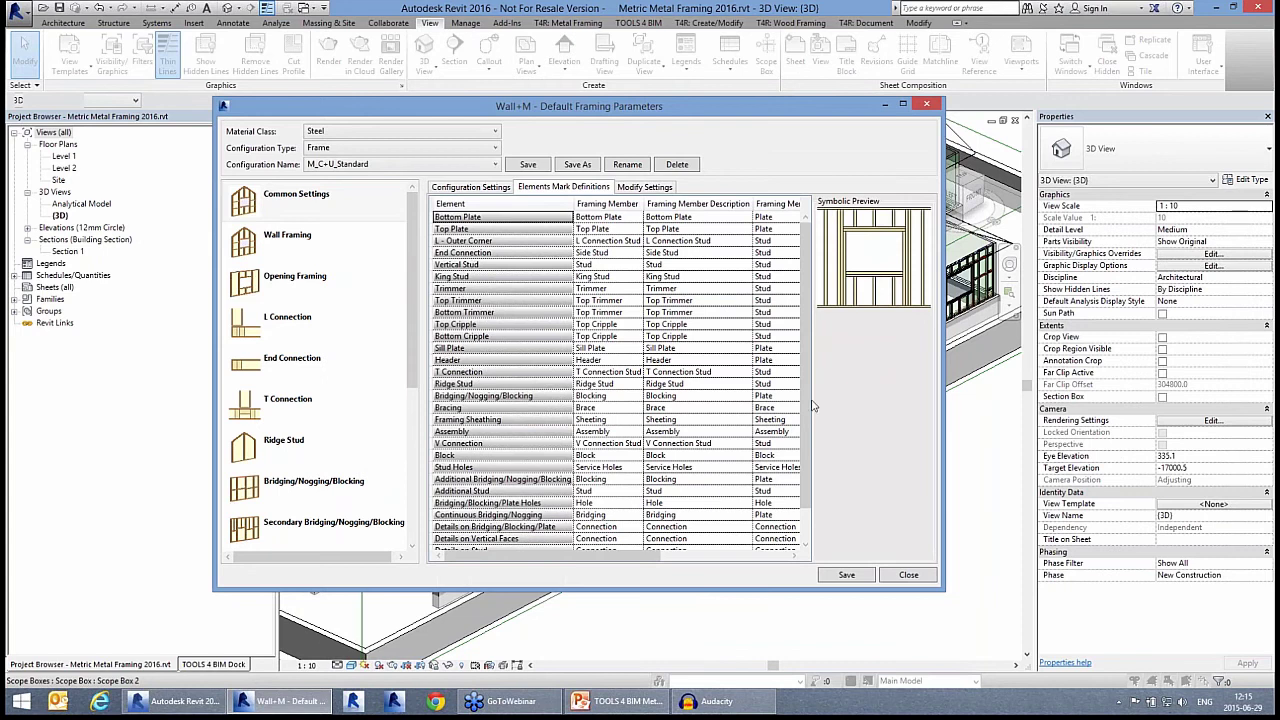
drag(807, 375, 806, 320)
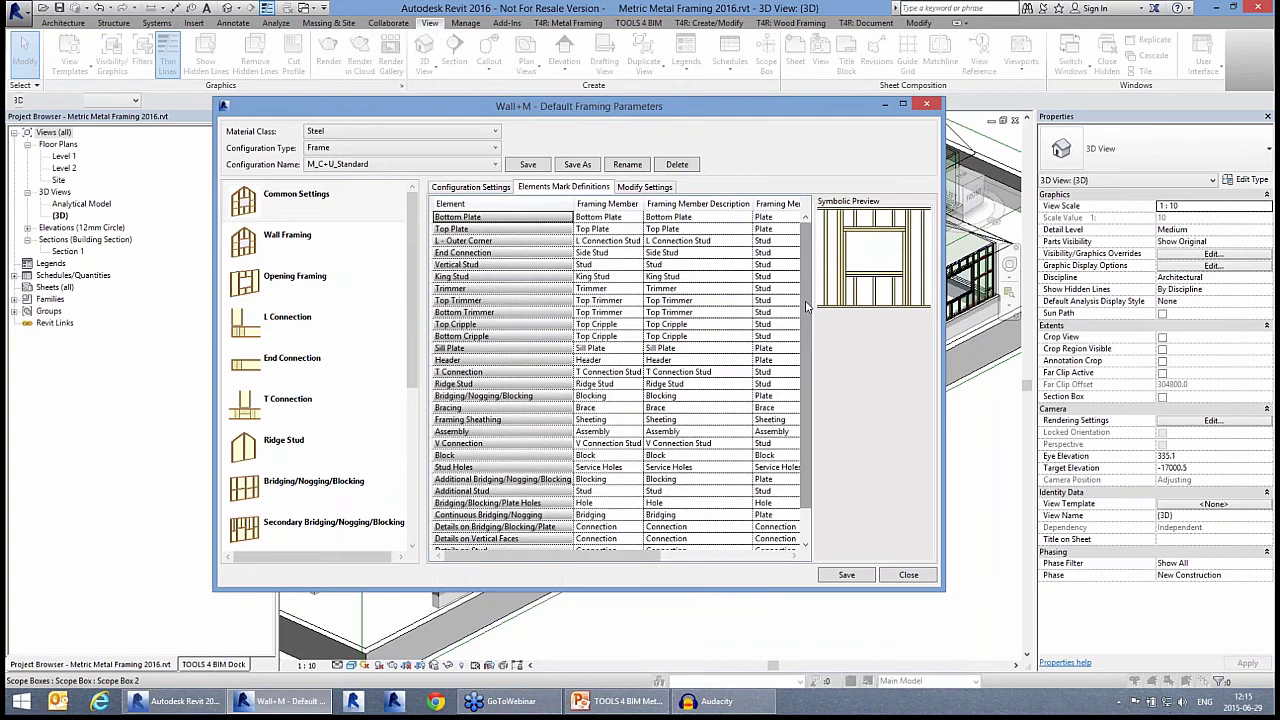
click(716, 312)
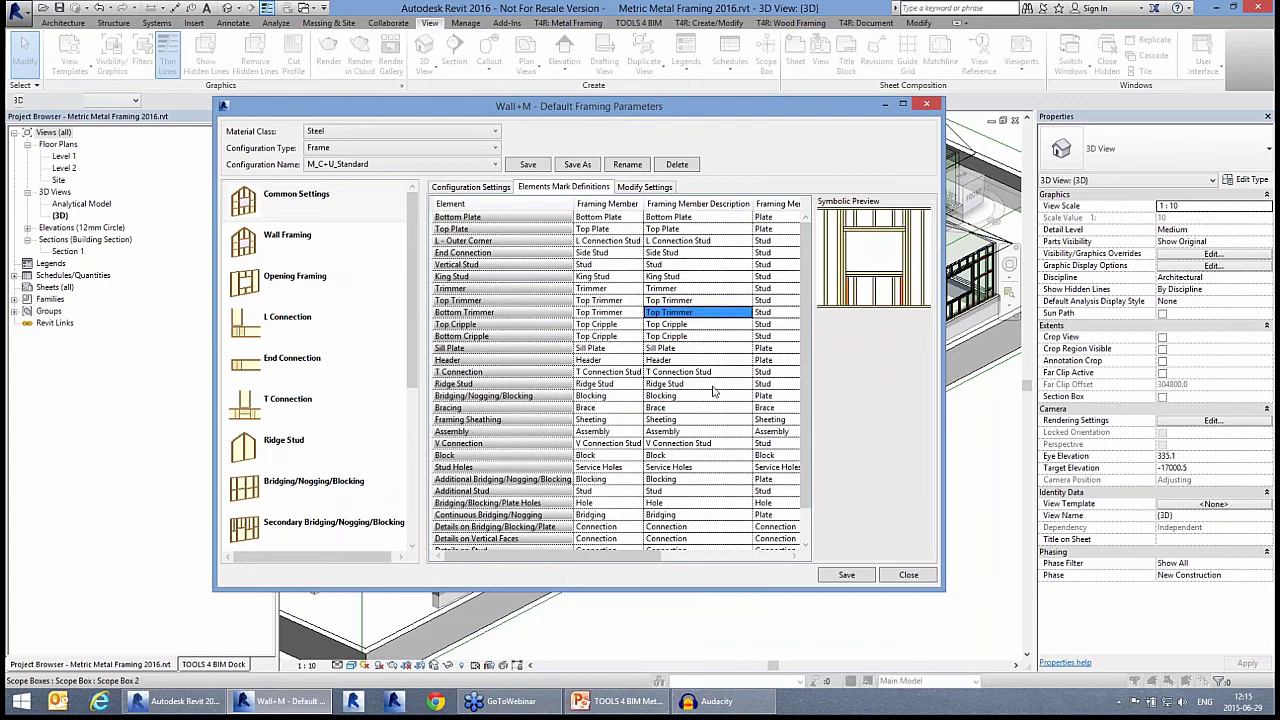
click(713, 386)
click(693, 296)
click(612, 302)
click(595, 432)
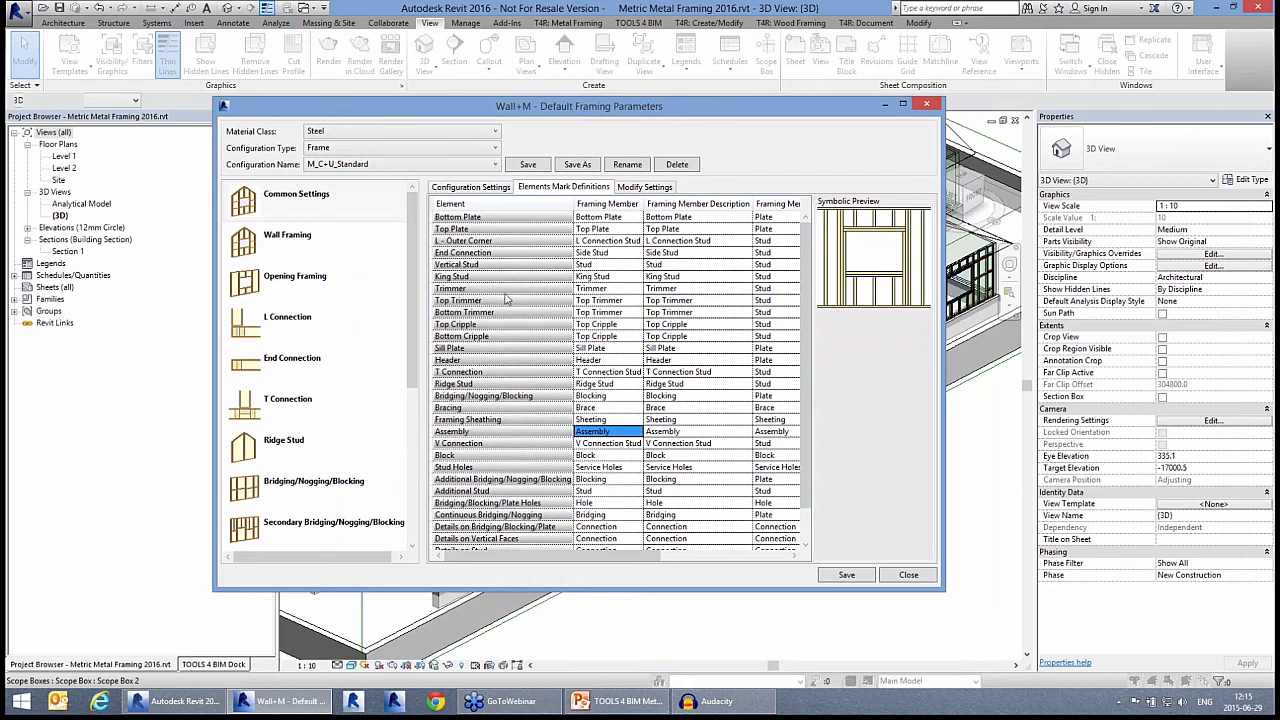
scroll(551, 430, down, 1)
scroll(551, 430, up, 1)
click(611, 338)
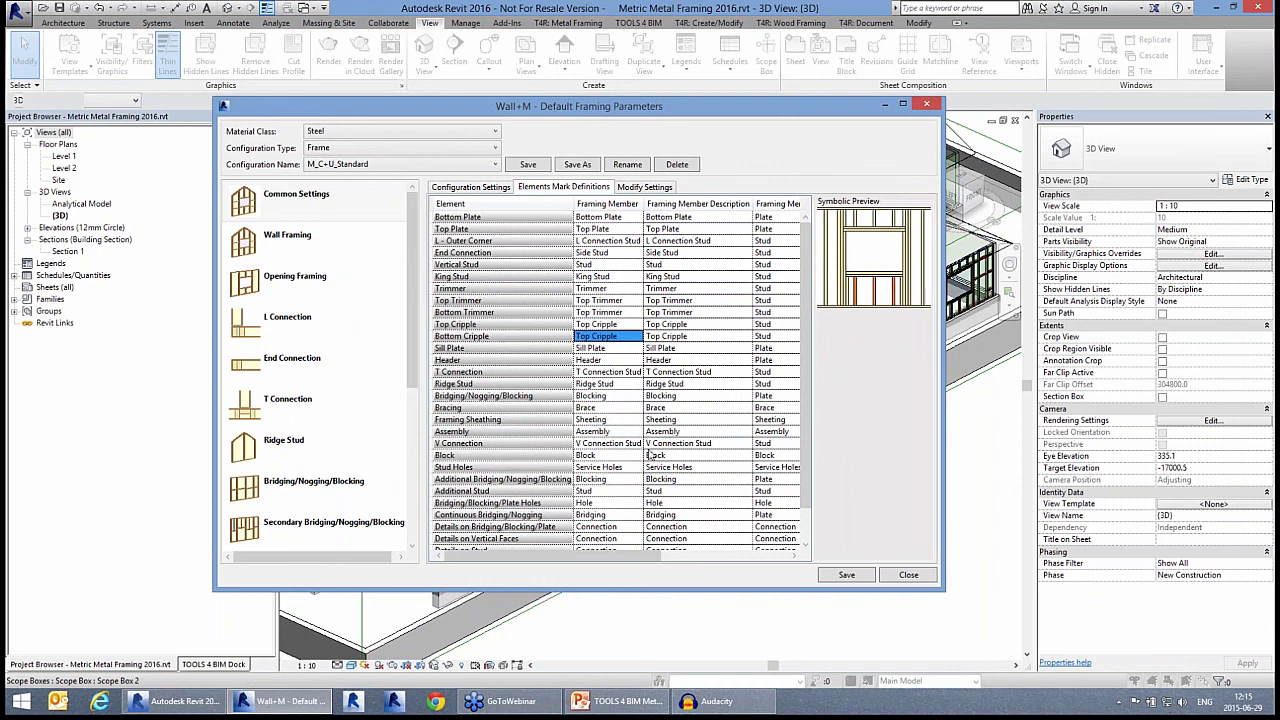
Inspect the framing member marks of the sill plate, ridge stud, assembly and top trimmer elements
mouse_move(631, 557)
mouse_down()
mouse_move(720, 565)
mouse_move(610, 566)
mouse_up()
drag(621, 561, 765, 568)
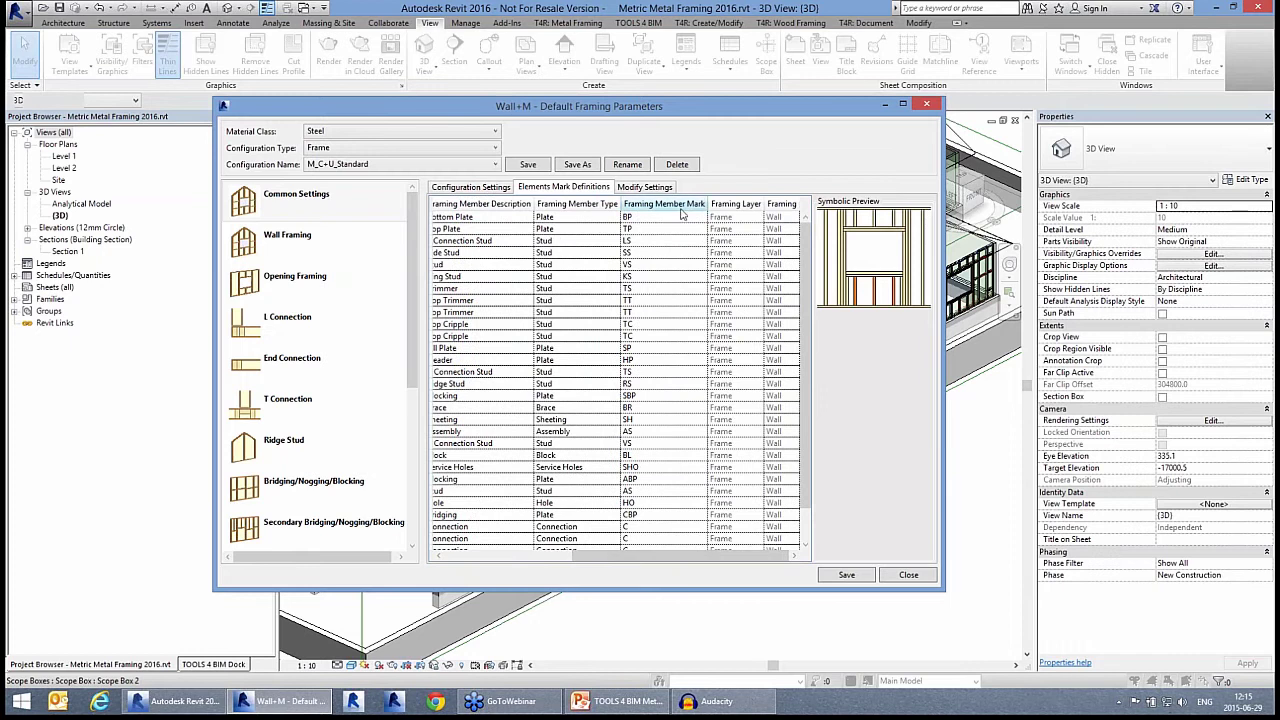
click(650, 348)
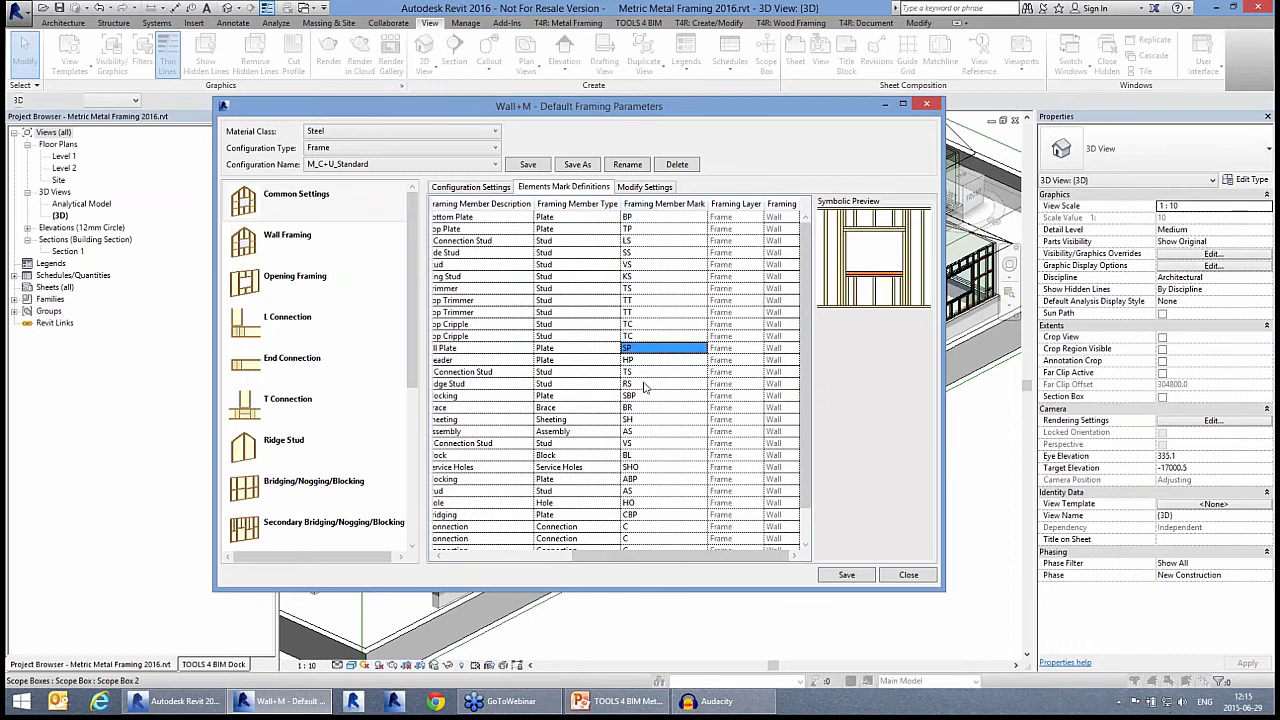
click(645, 387)
click(661, 432)
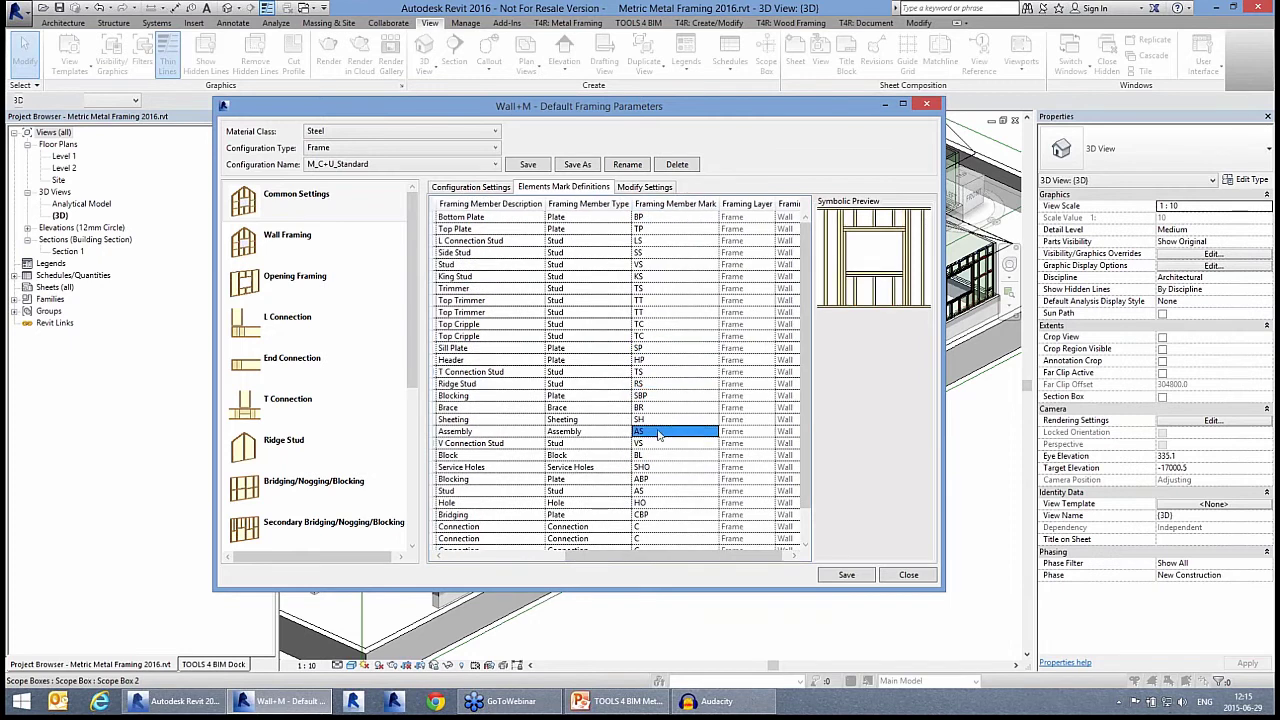
click(662, 301)
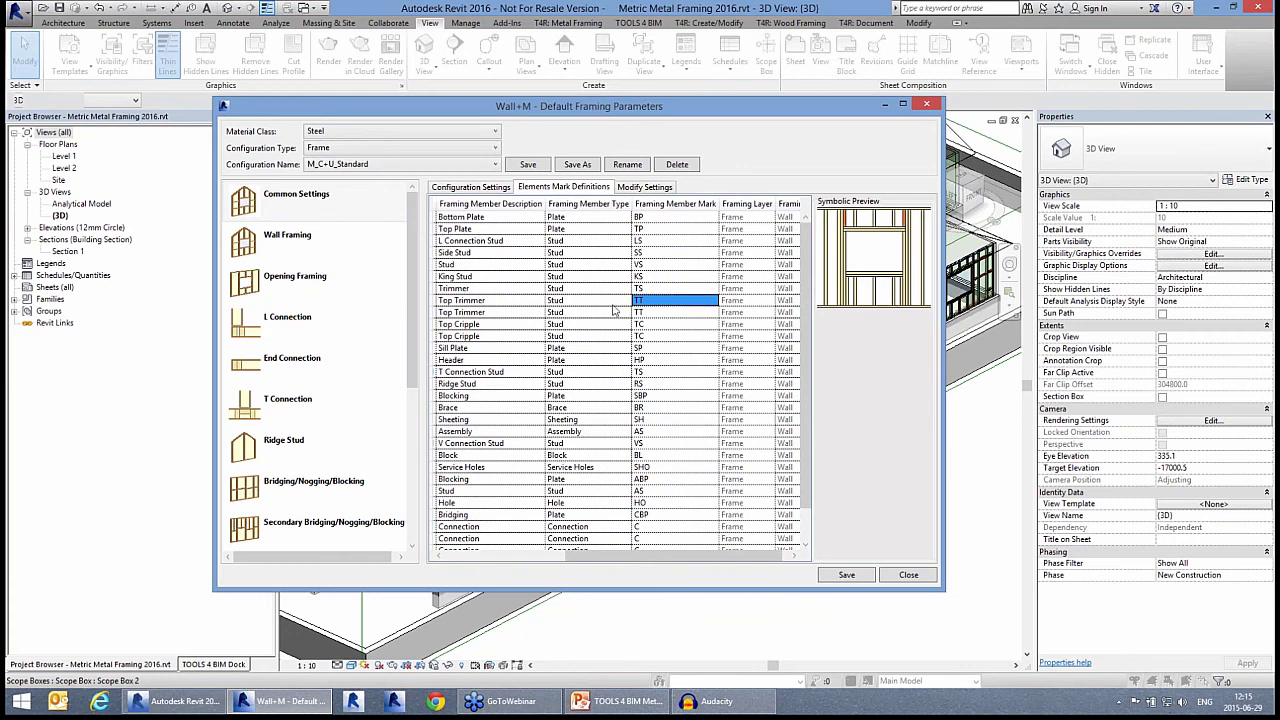
Review the wall framing settings for the vertical stud, top plate and bottom plate
click(298, 258)
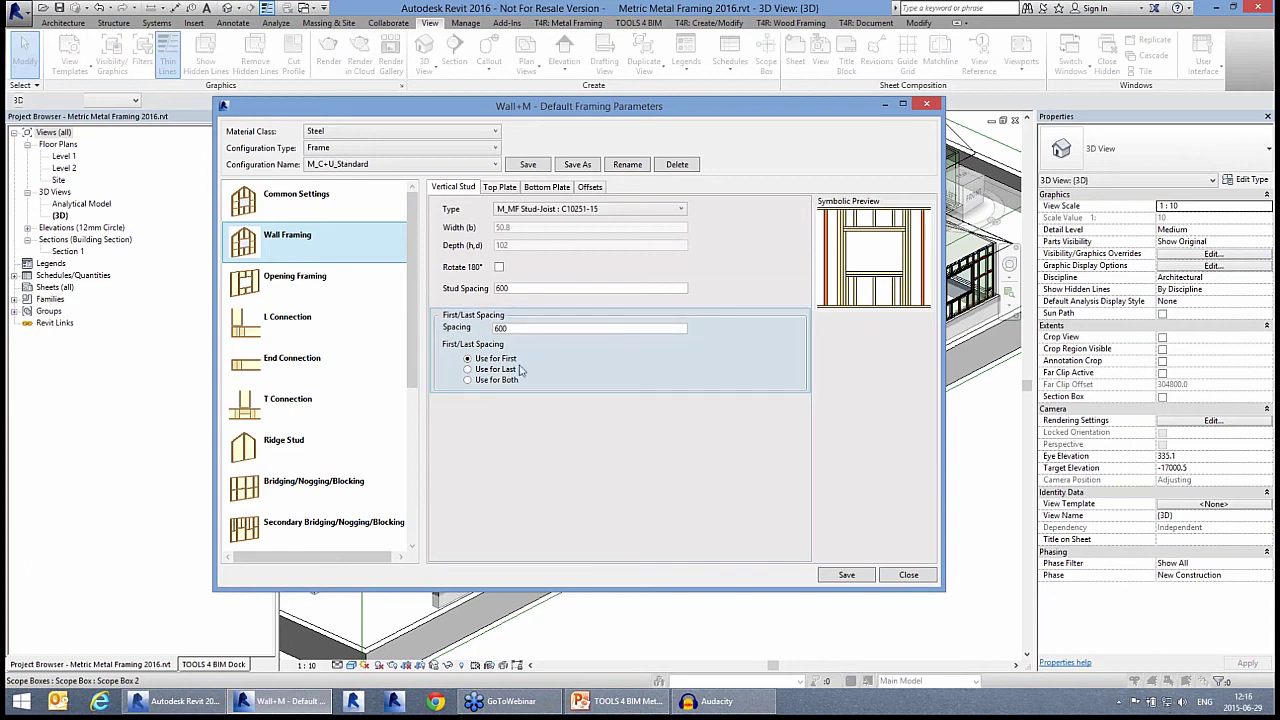
click(502, 190)
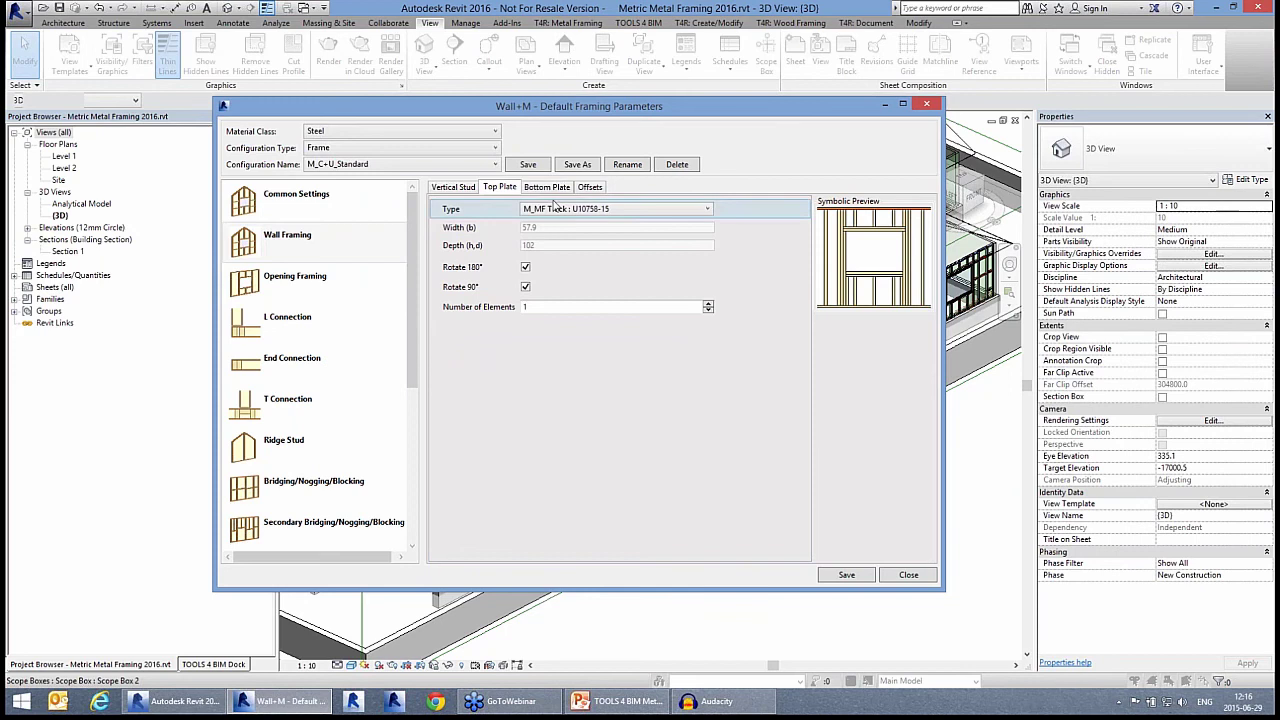
click(548, 188)
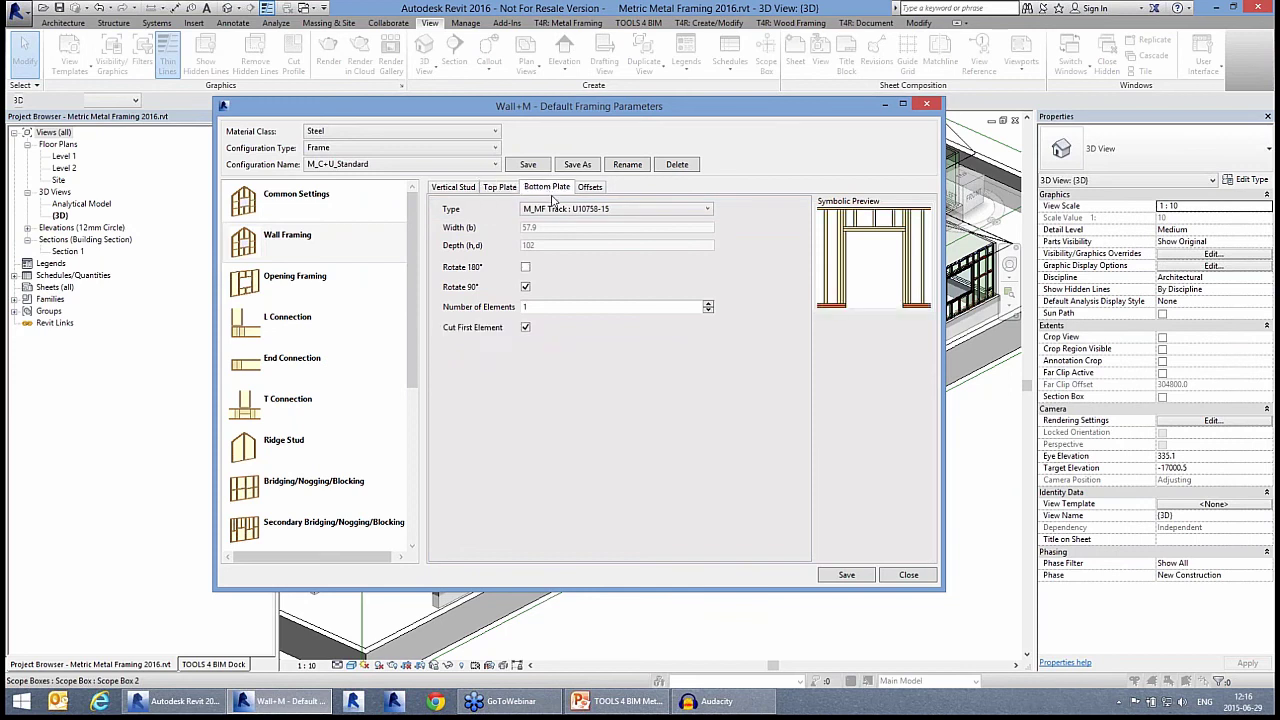
Preview the bottom plate without Cut First Element, re-enable the option, and view the wall framing offsets
click(525, 328)
click(525, 328)
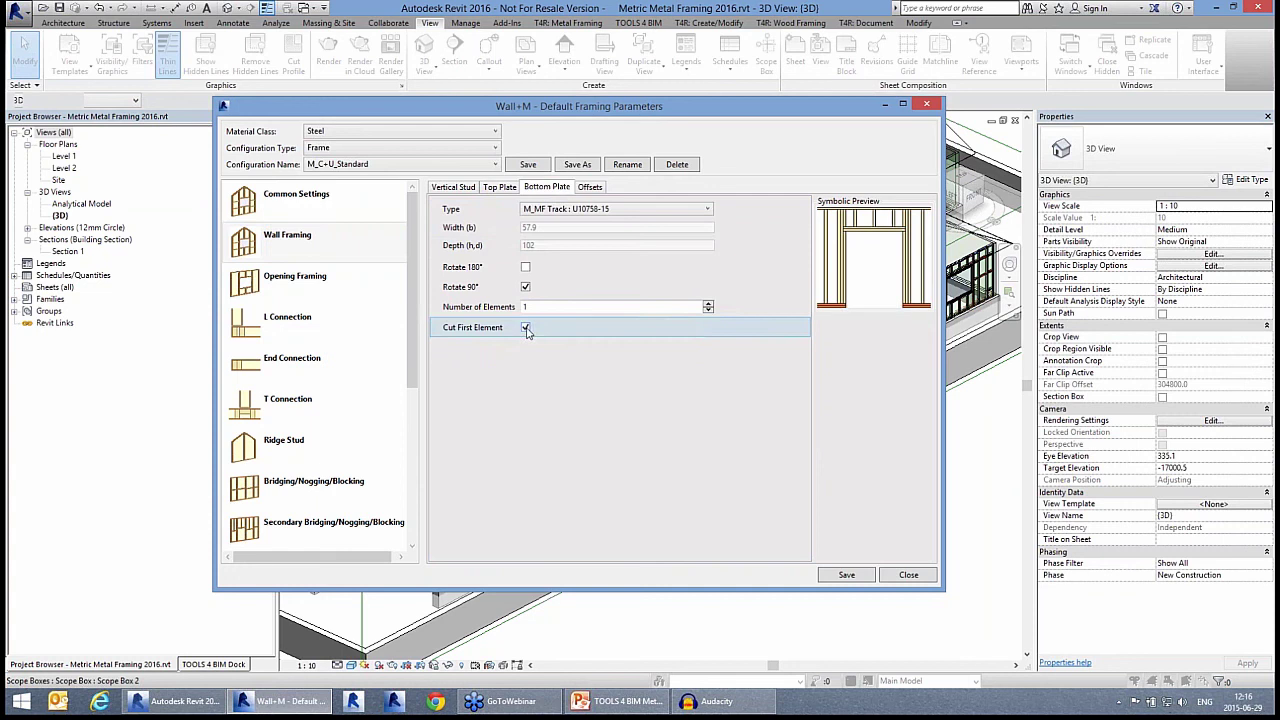
click(526, 329)
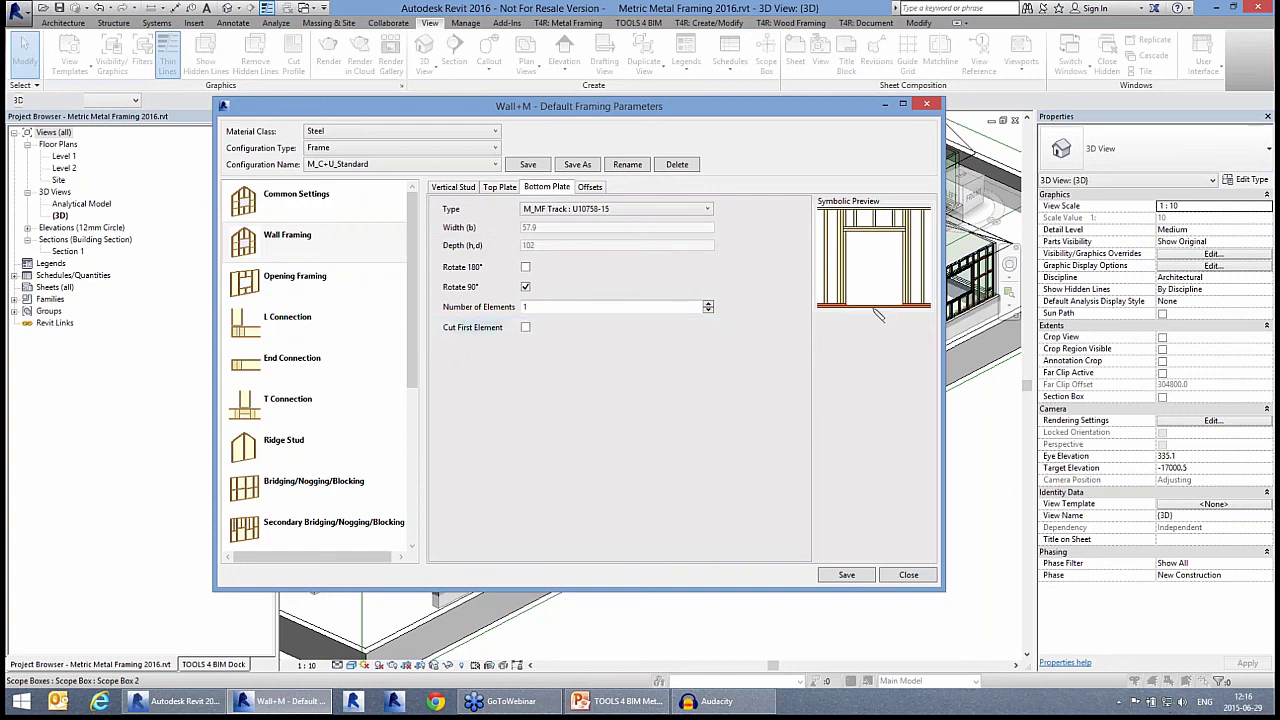
click(526, 329)
click(592, 187)
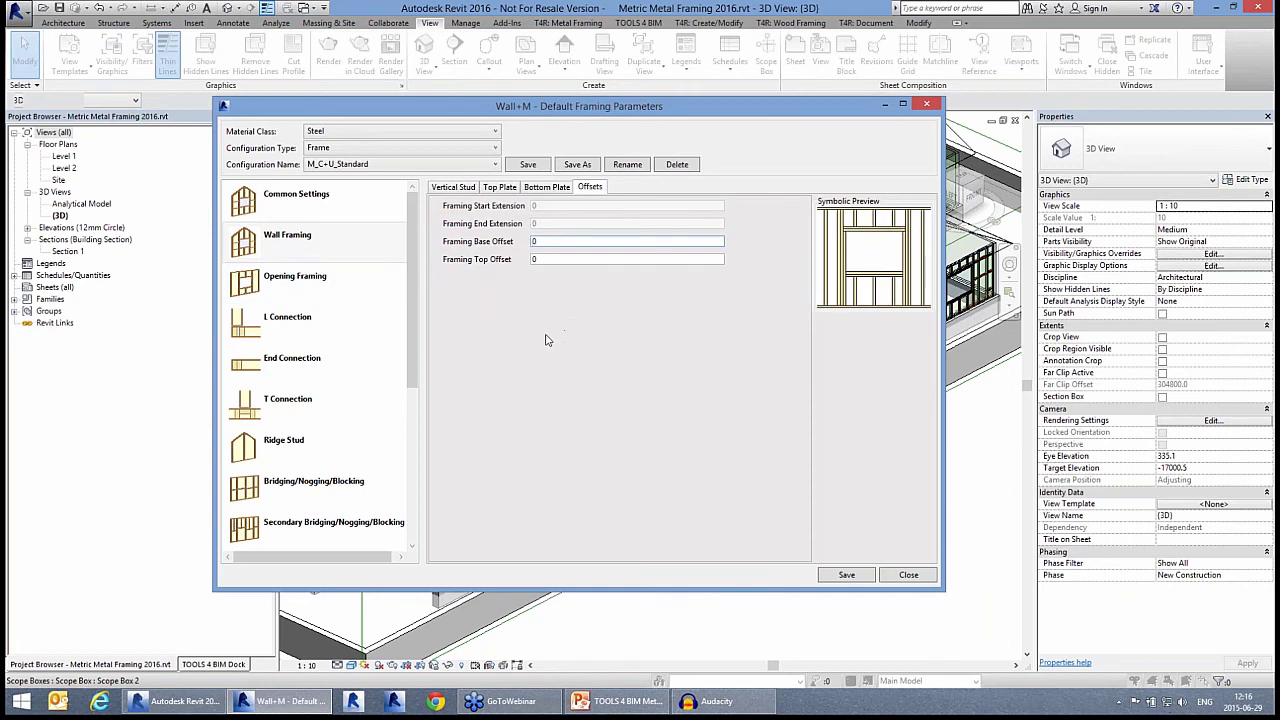
Review the opening framing configurations by opening width for windows and general openings in structural and non-structural walls
click(297, 283)
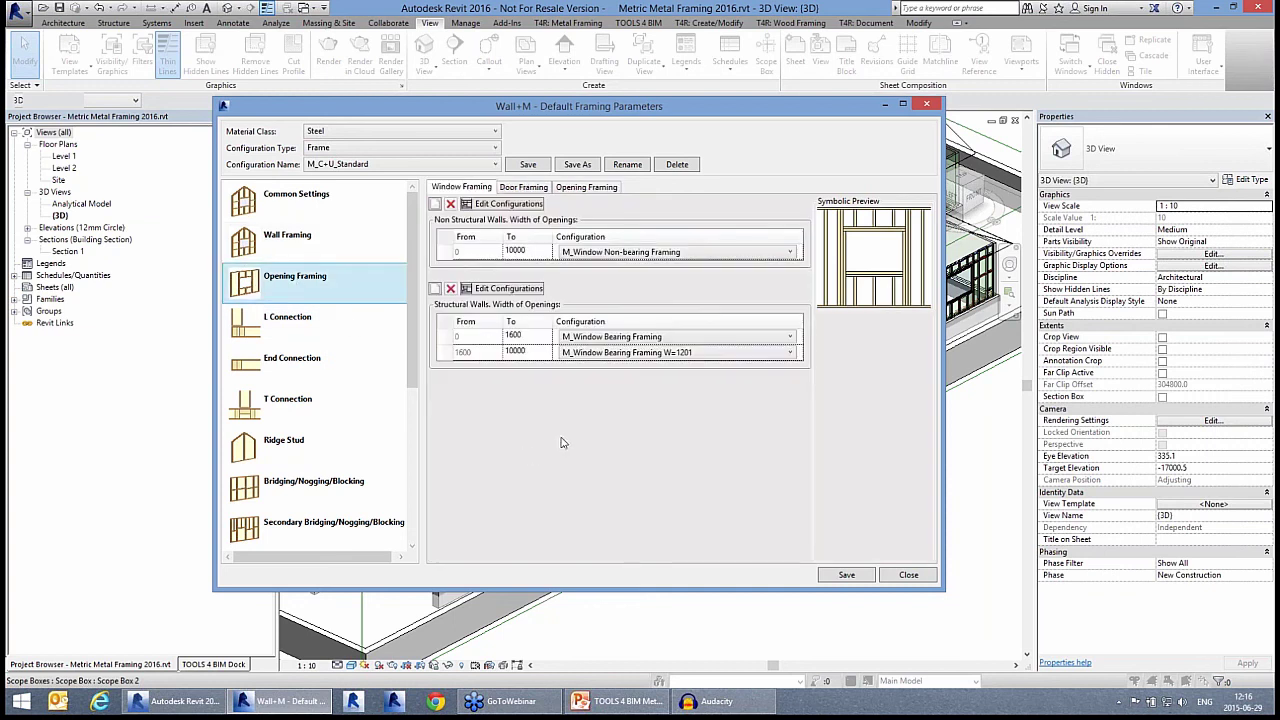
click(567, 188)
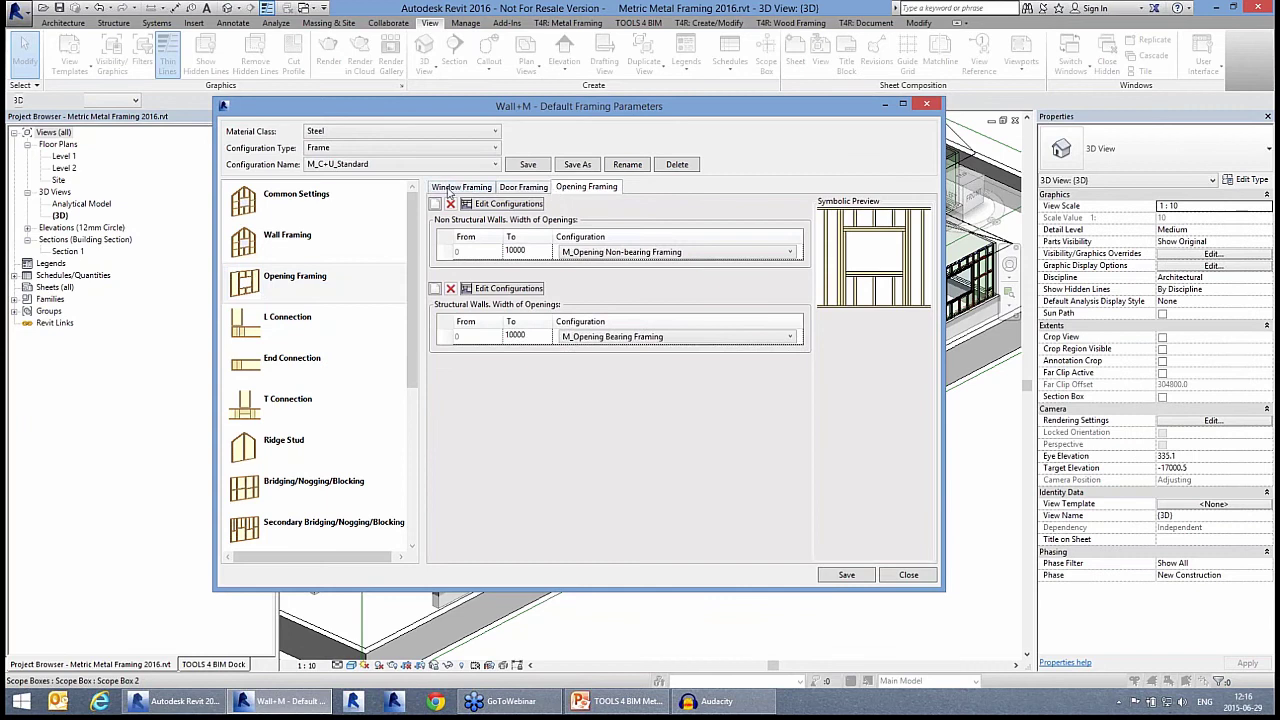
click(450, 190)
click(588, 192)
click(470, 192)
click(482, 350)
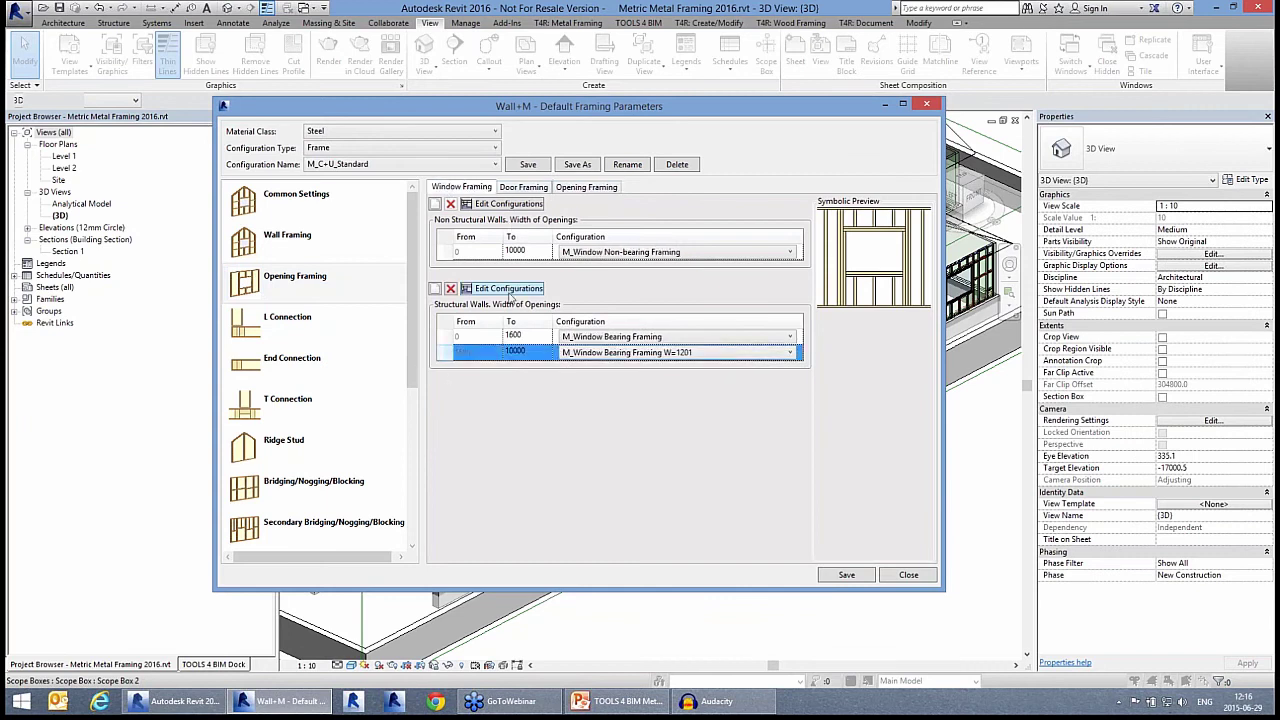
Open the structural-wall window configuration M_Window Bearing Framing W=1201 and try header type 3H0V0H1Z
click(509, 288)
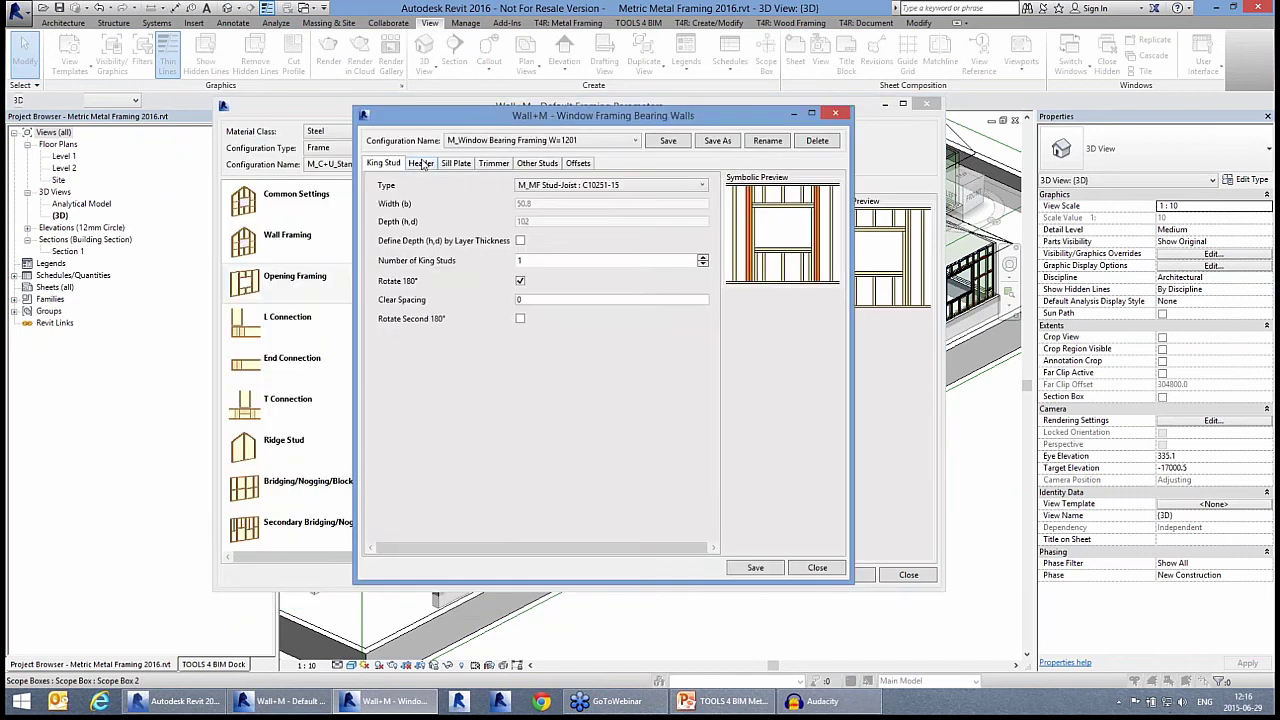
click(421, 163)
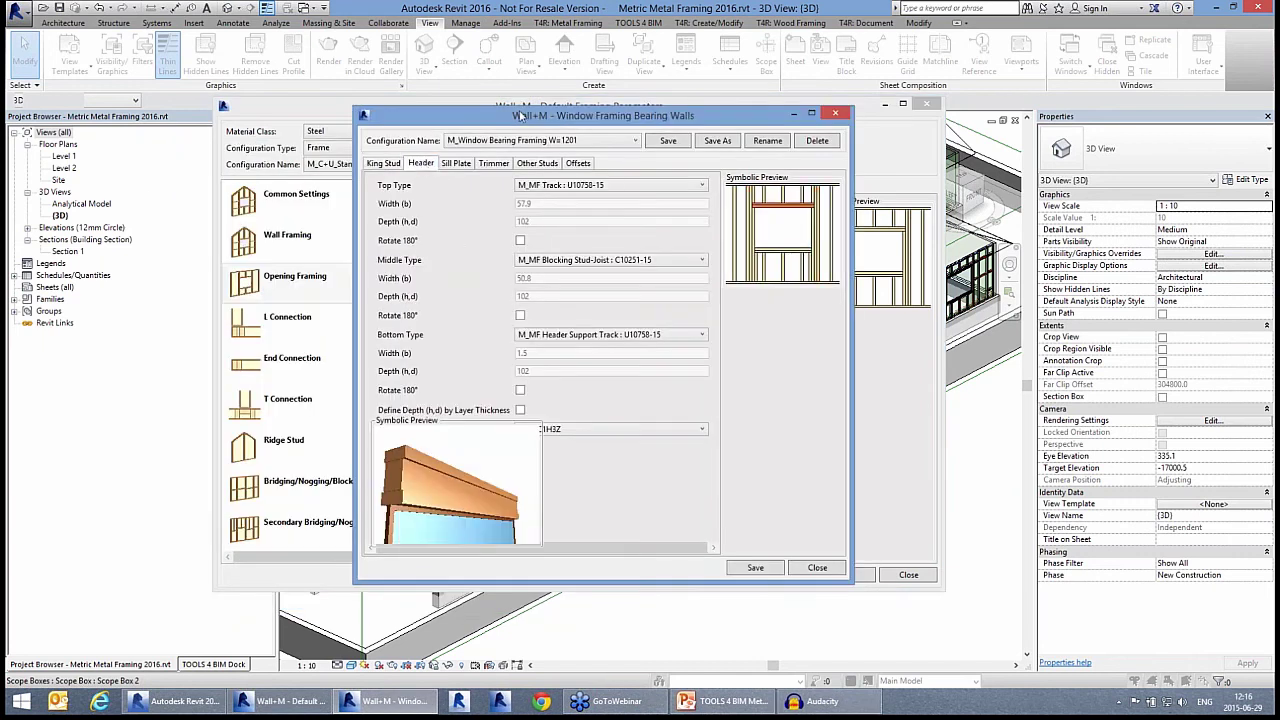
drag(519, 116, 525, 84)
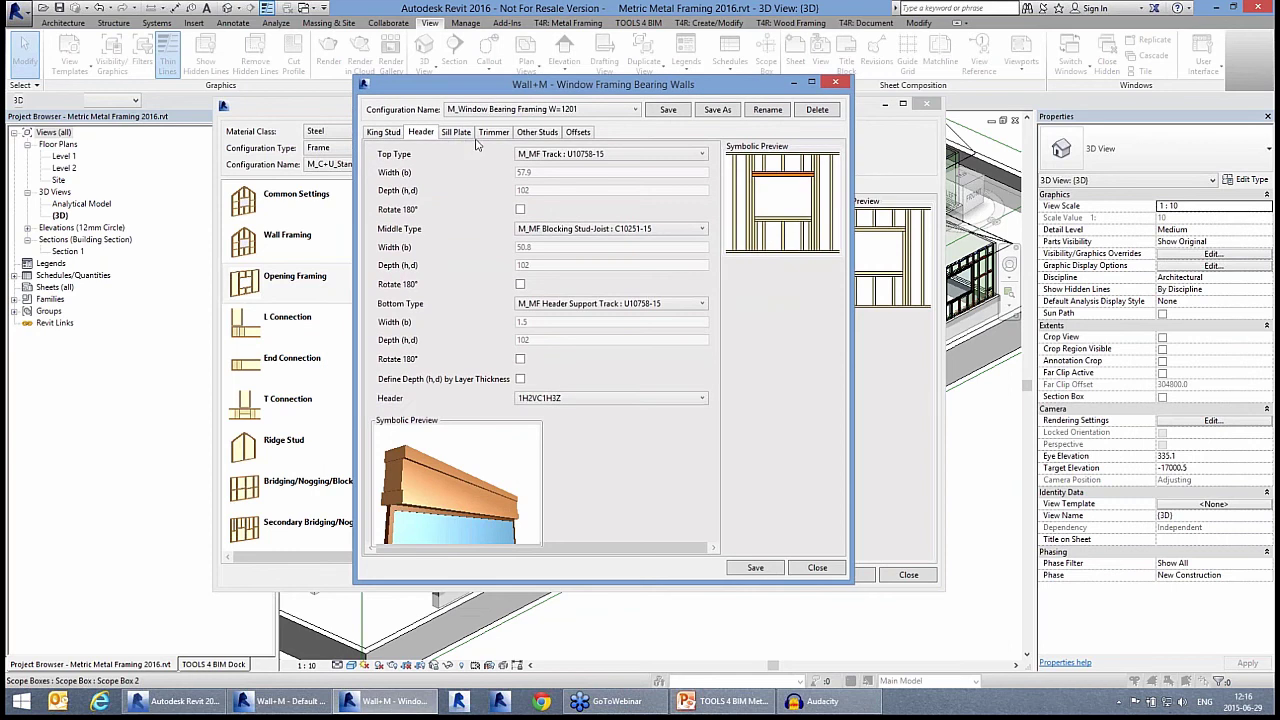
click(597, 404)
click(573, 439)
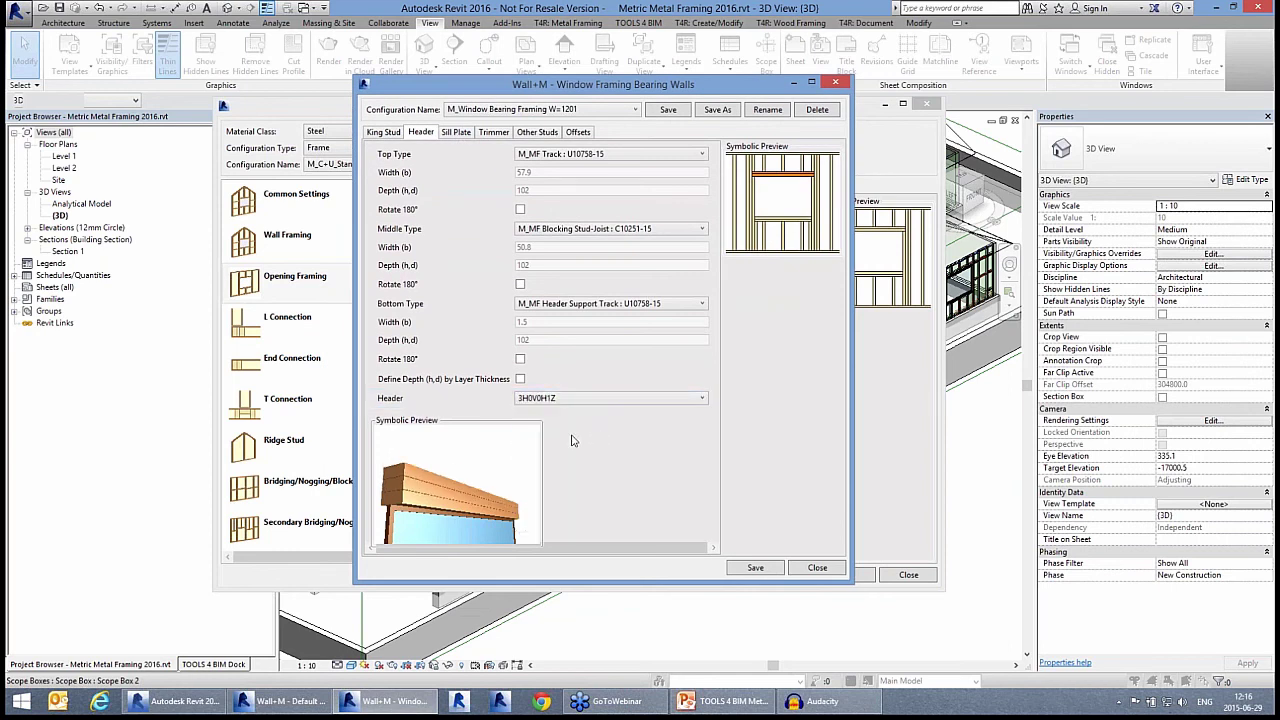
Review the window configuration's sill plate, trimmer, other studs and offsets, and close it without saving
click(455, 136)
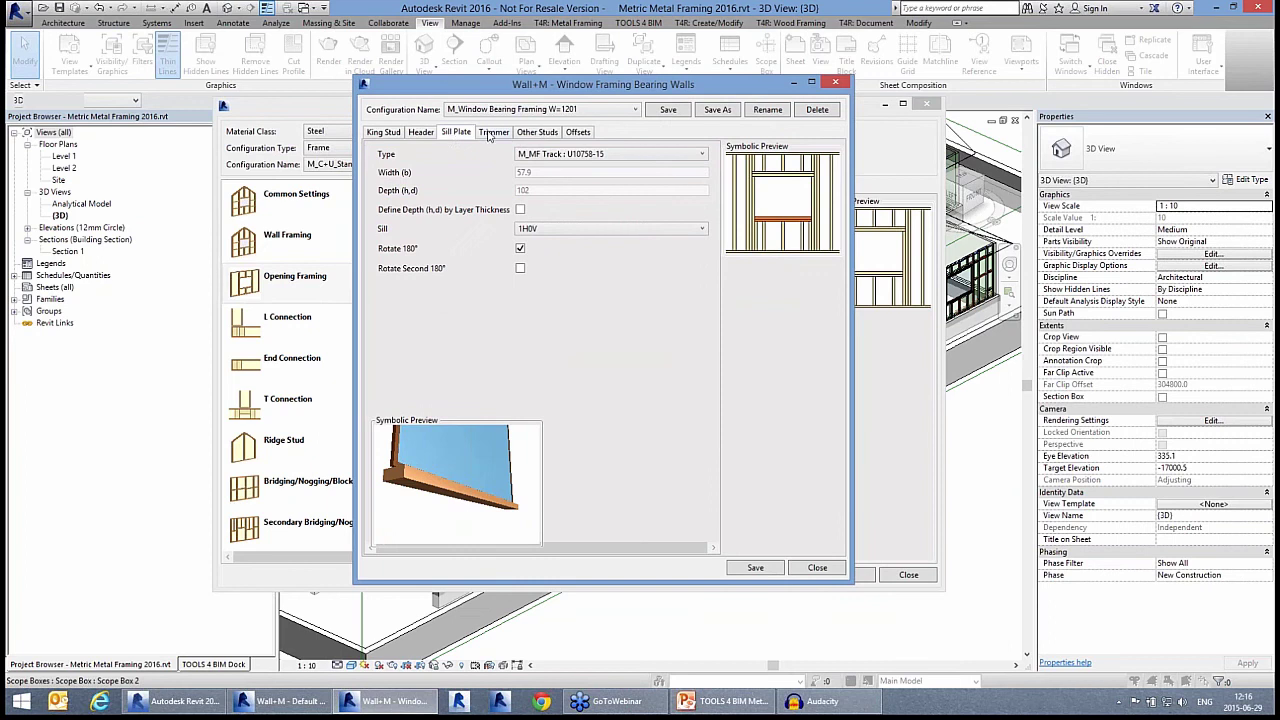
click(492, 134)
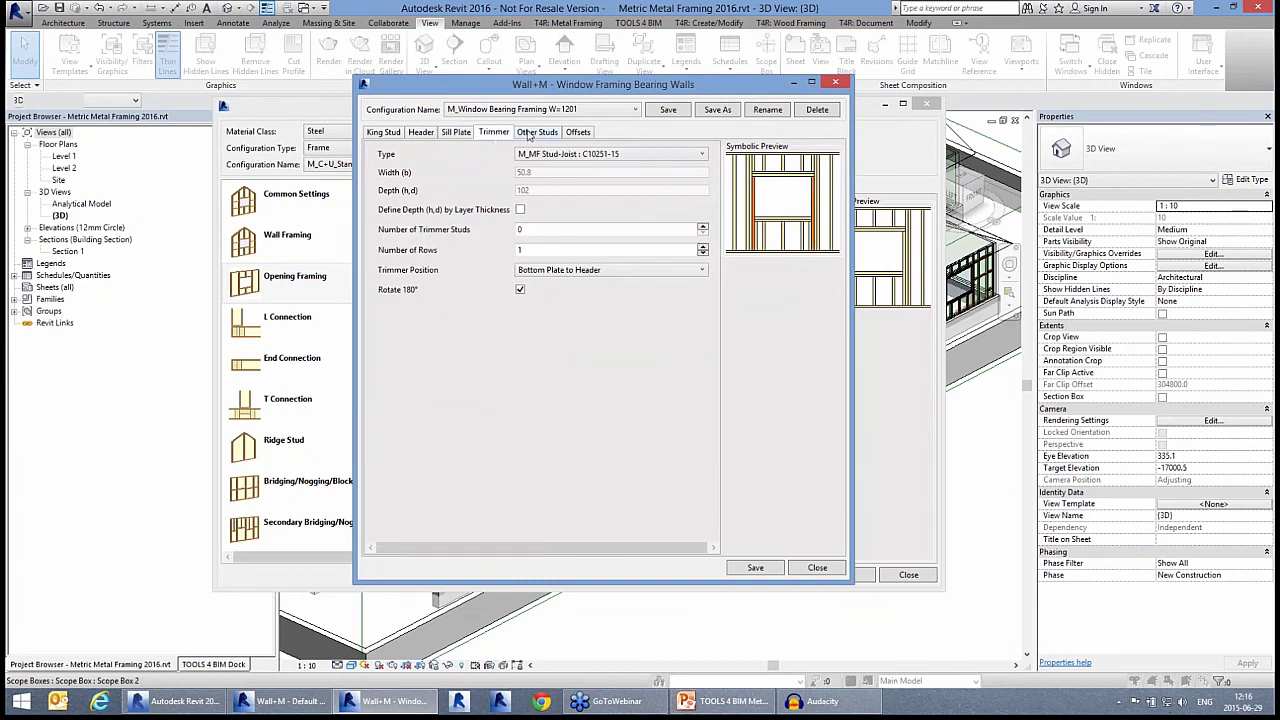
click(532, 133)
click(582, 134)
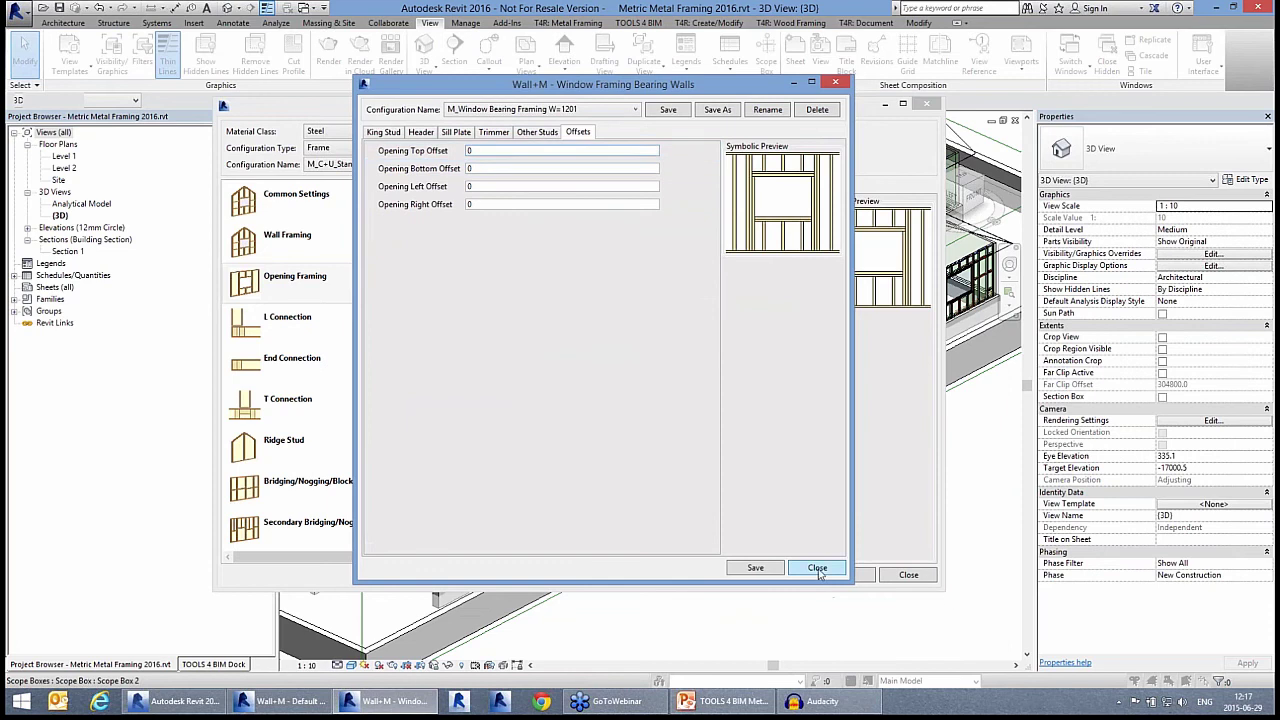
click(818, 568)
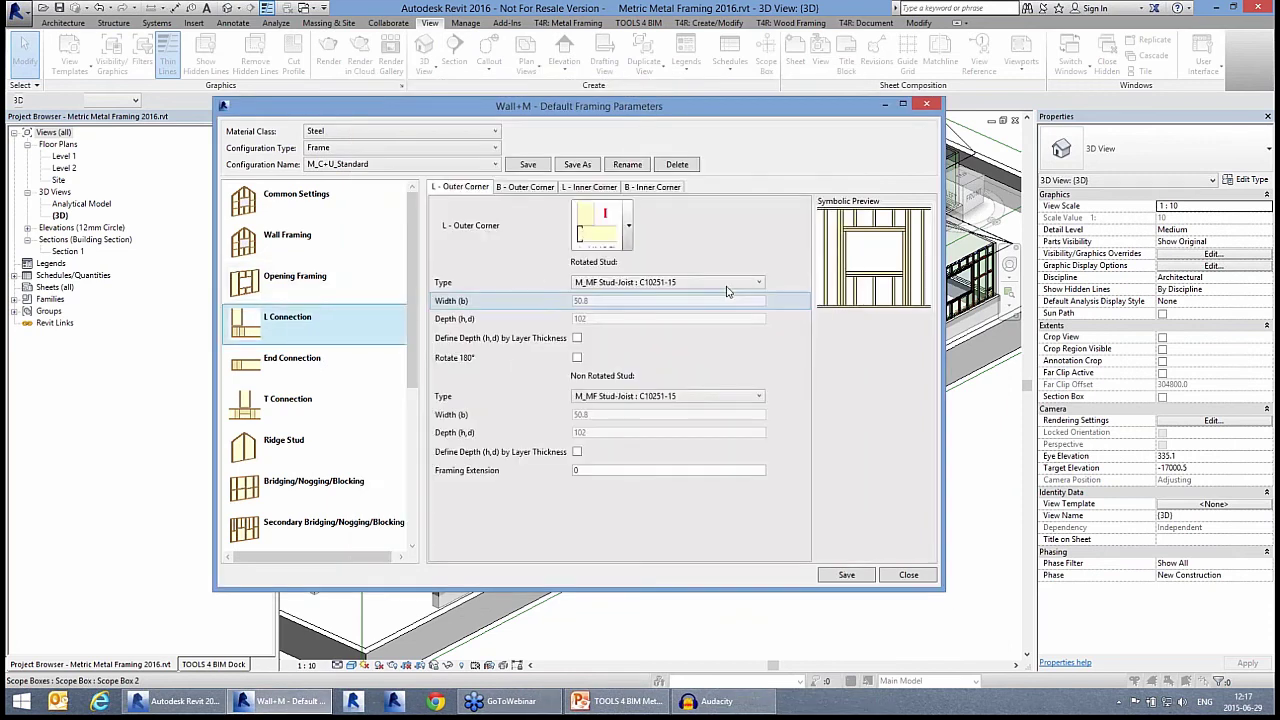
Review the L Connection layout options for the L outer, B outer and L inner corners
click(629, 227)
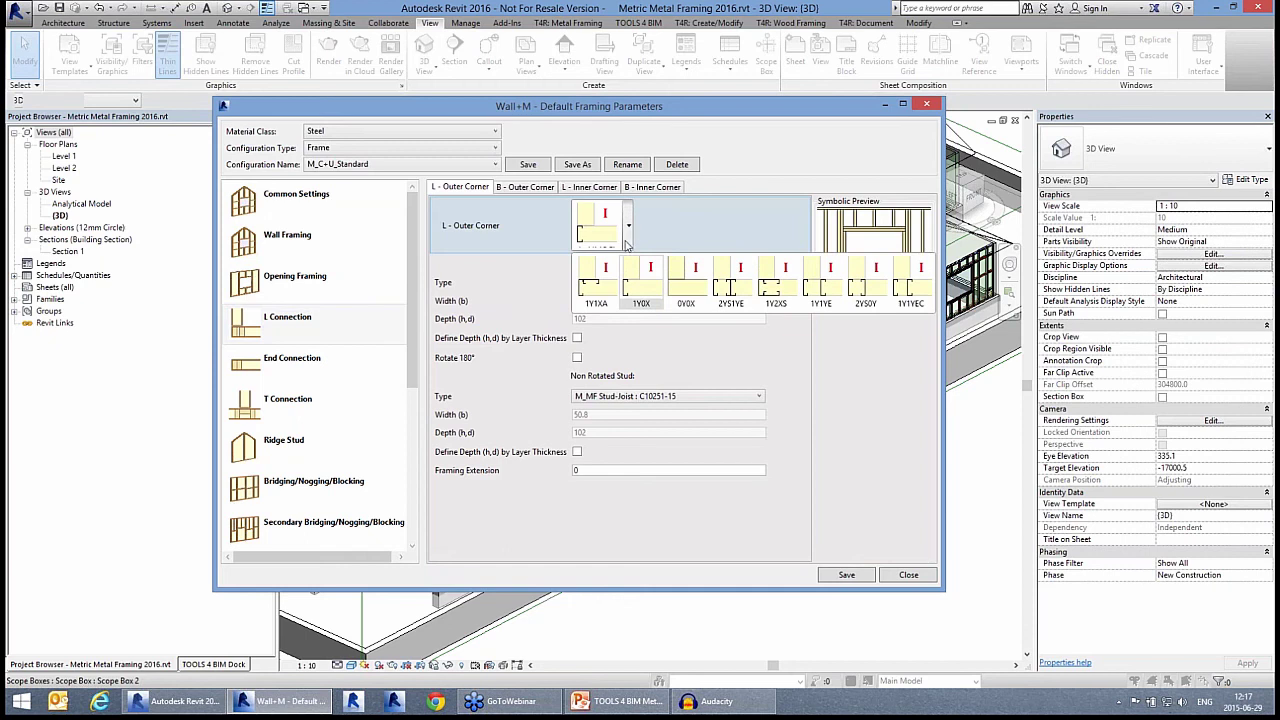
click(629, 232)
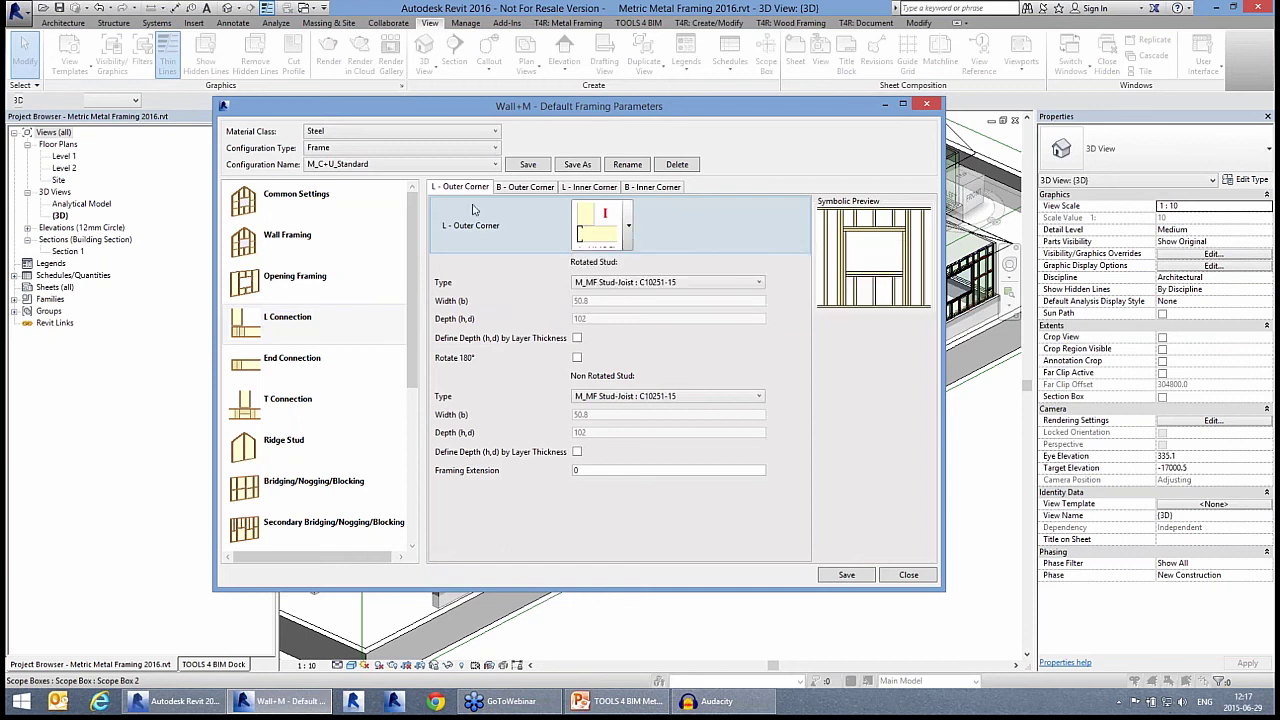
click(526, 188)
click(628, 225)
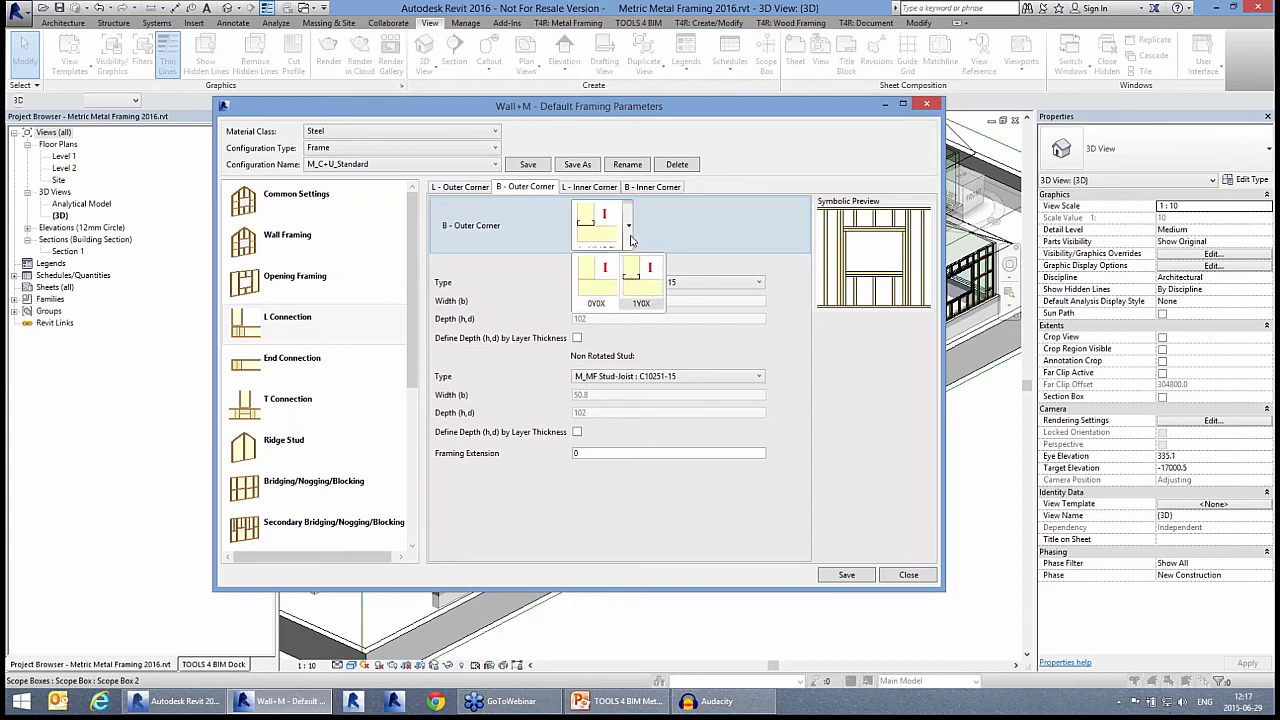
click(628, 228)
click(597, 188)
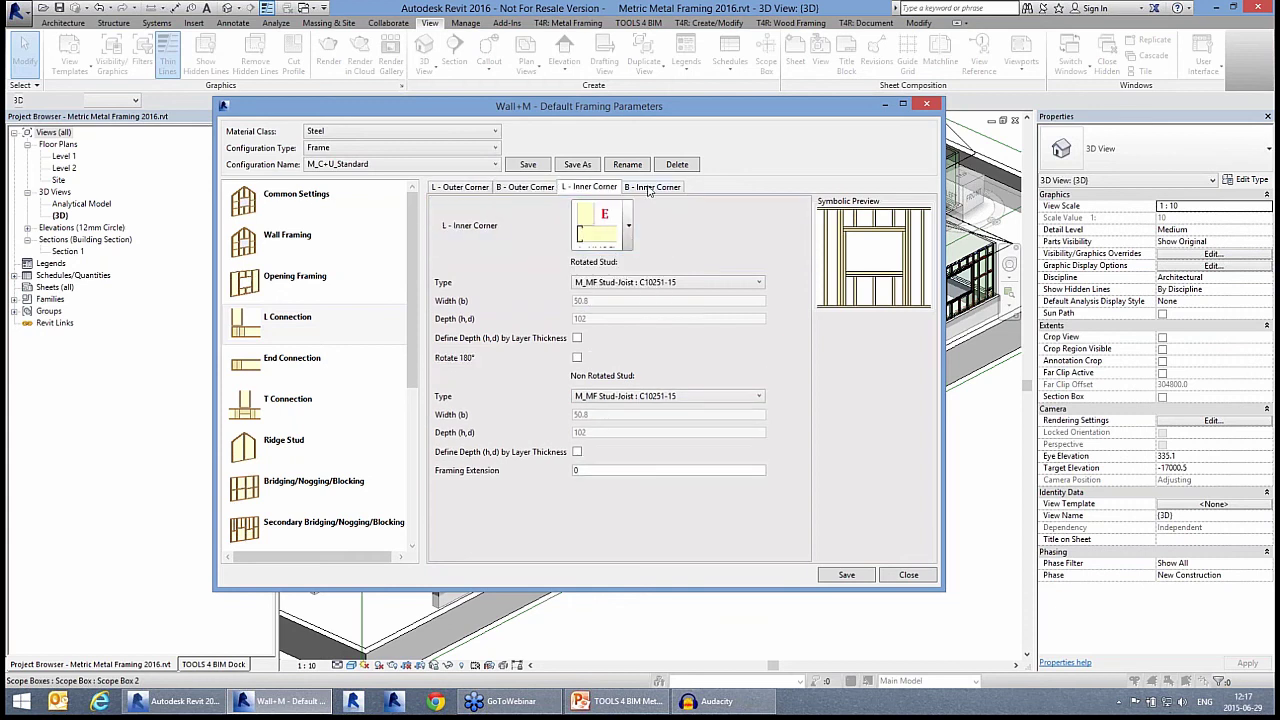
click(629, 225)
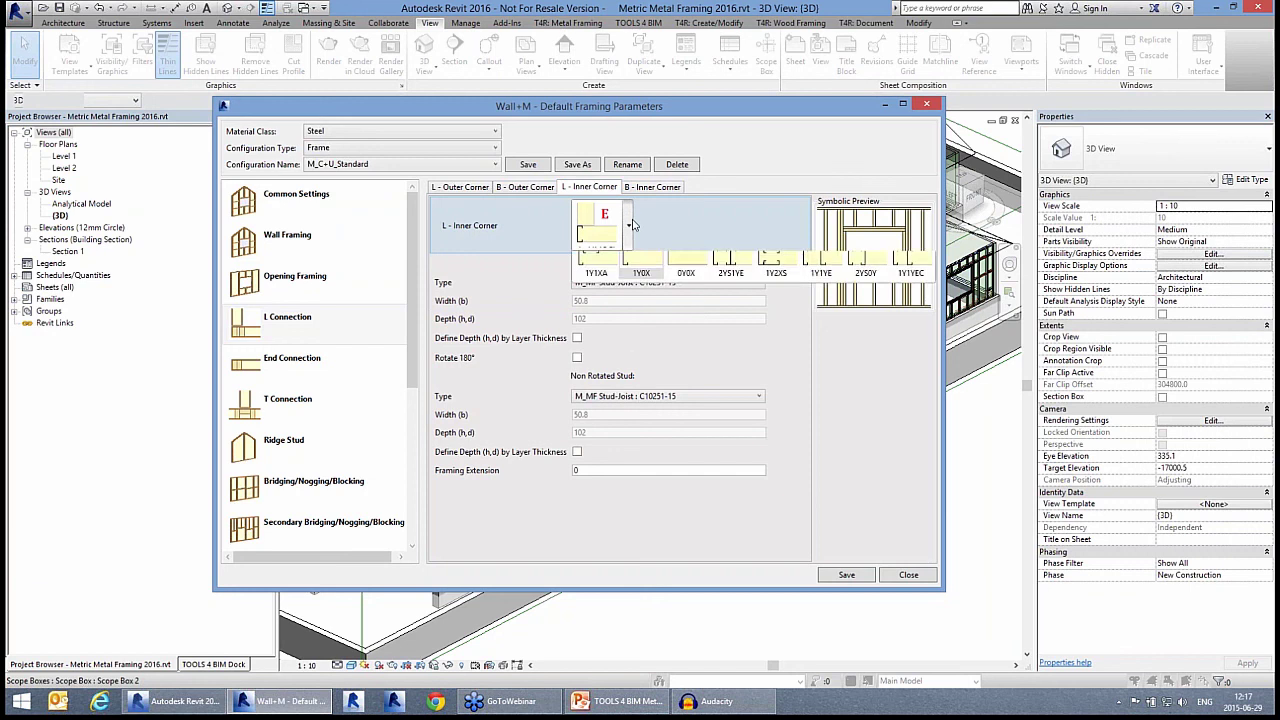
click(630, 225)
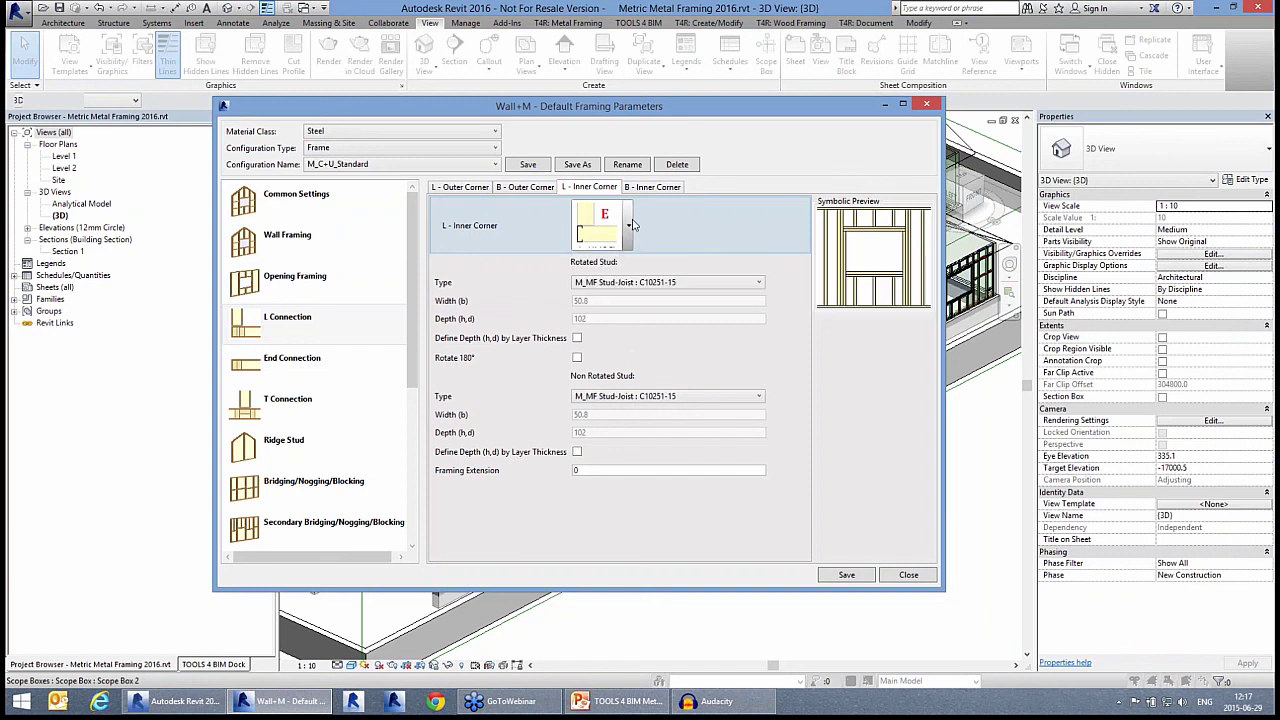
click(630, 225)
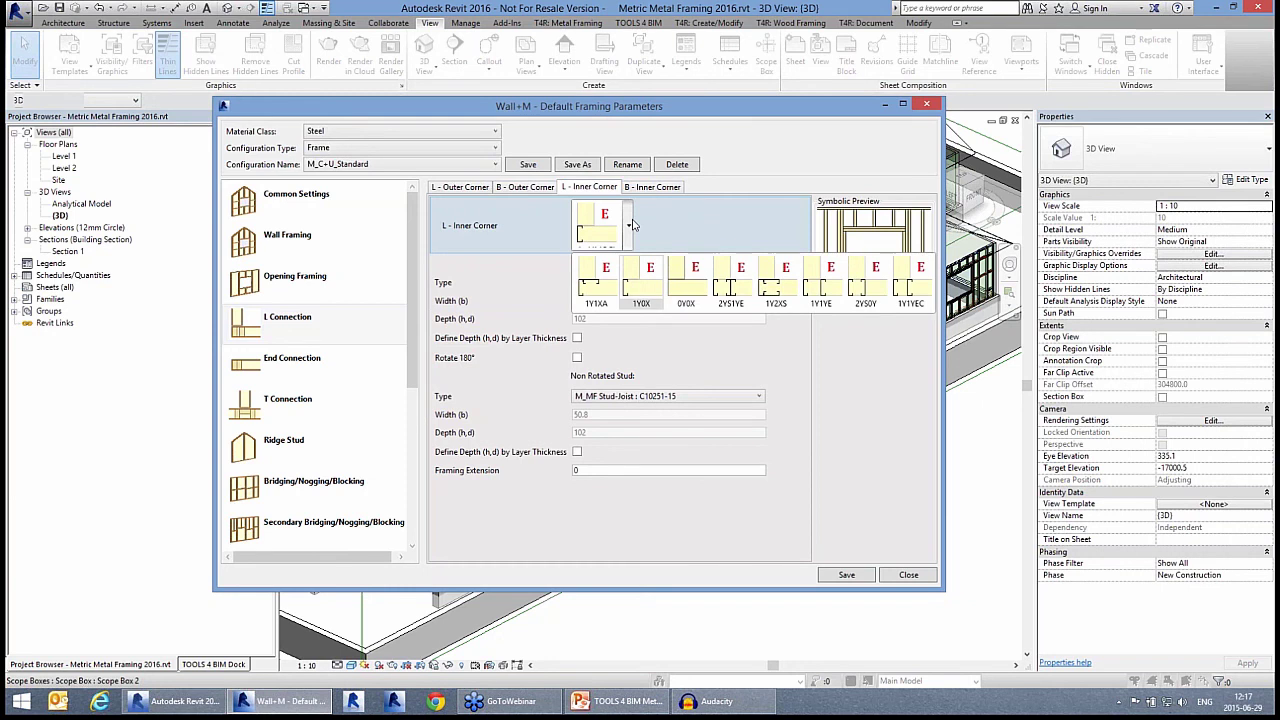
click(298, 374)
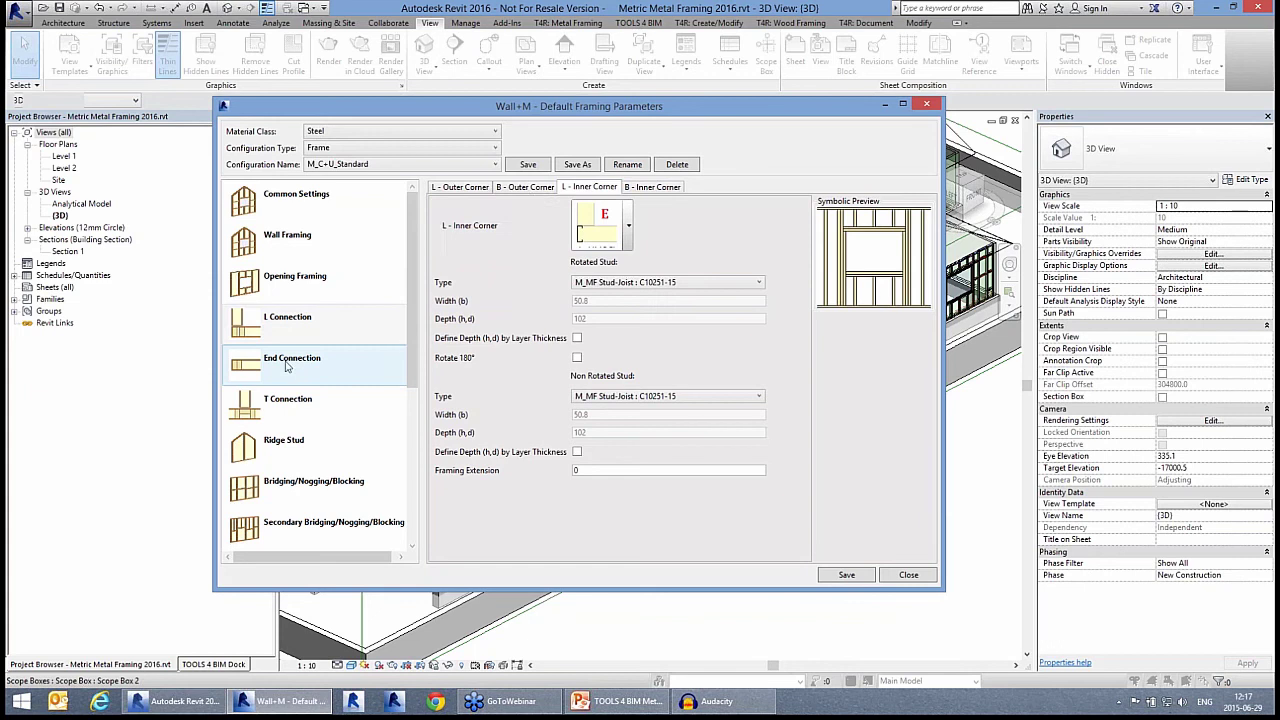
Review the End Connection free-end settings and the T Connection settings with their available stud layouts
click(287, 367)
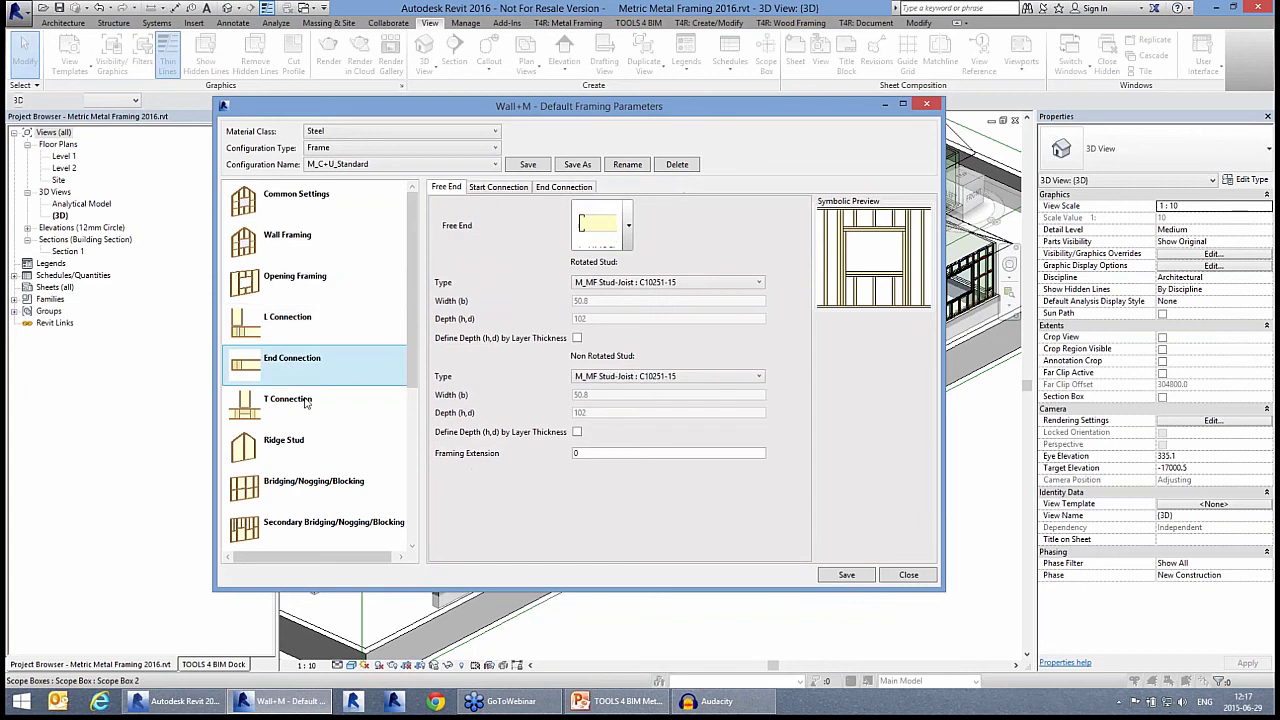
click(629, 237)
click(335, 423)
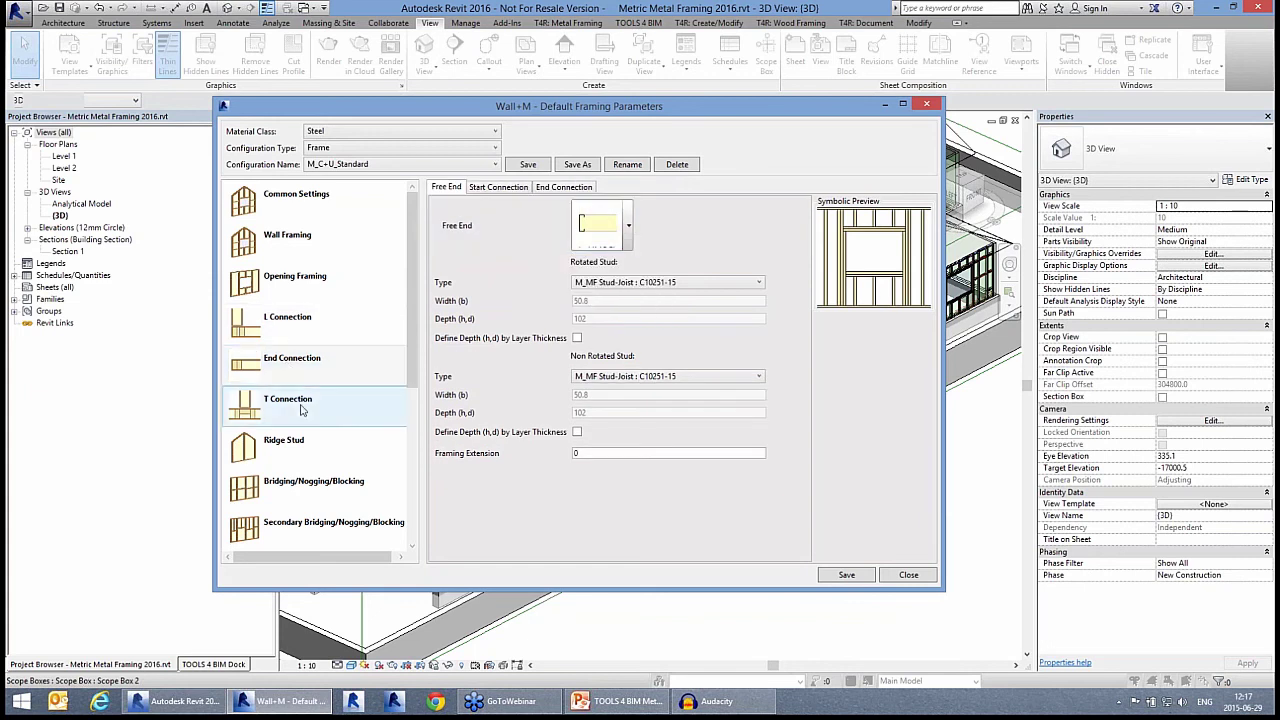
click(300, 410)
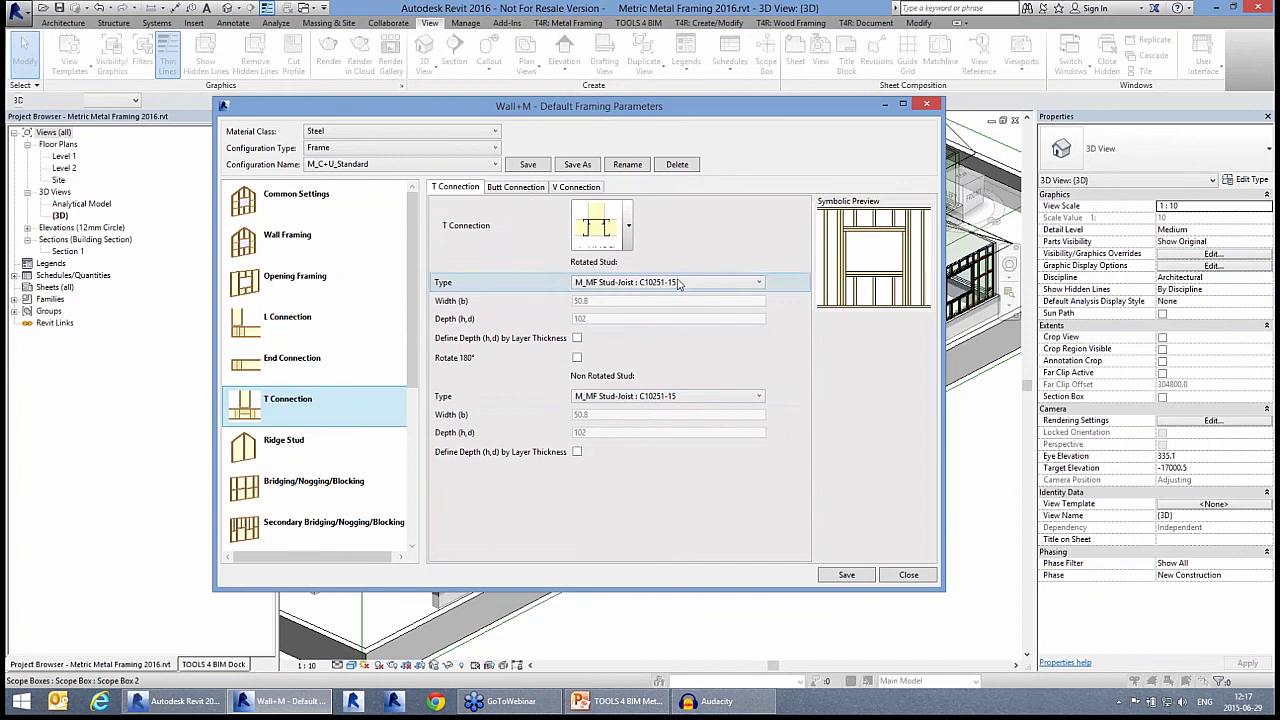
click(631, 238)
click(379, 390)
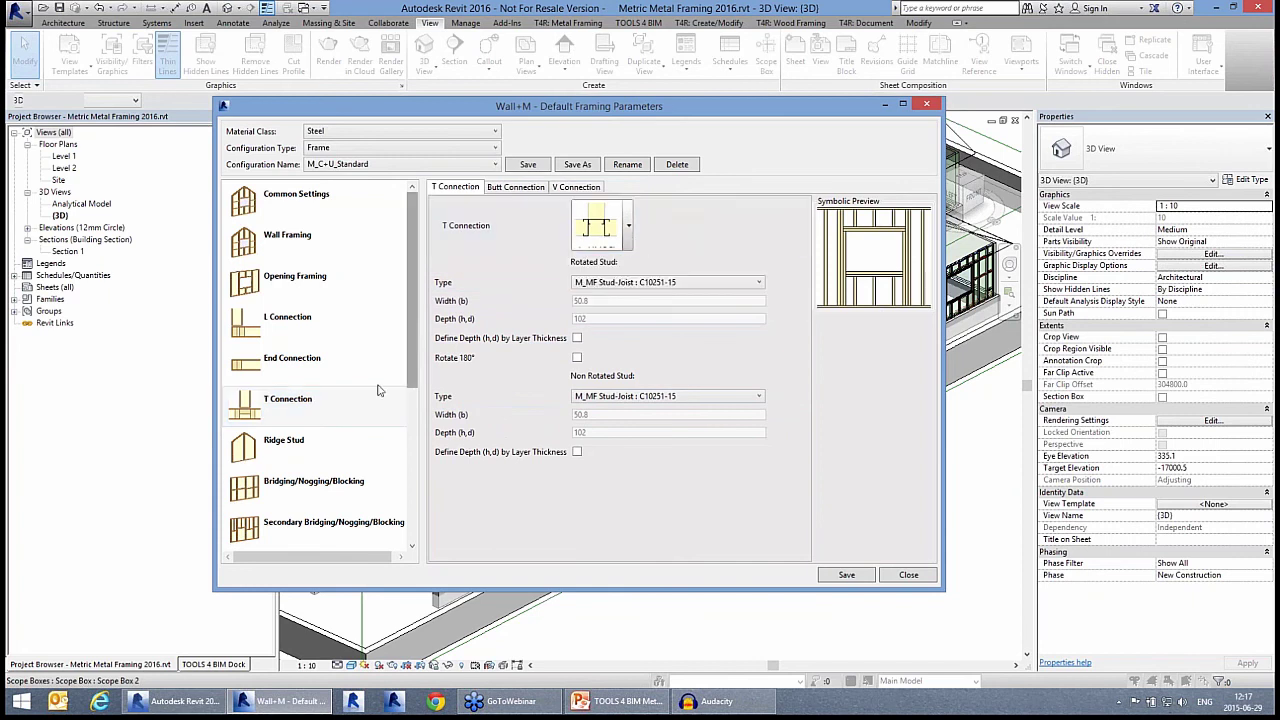
Examine the Bridging/Nogging/Blocking settings against the framed model, including the array values and the Placement Limits options
scroll(400, 400, down, 4)
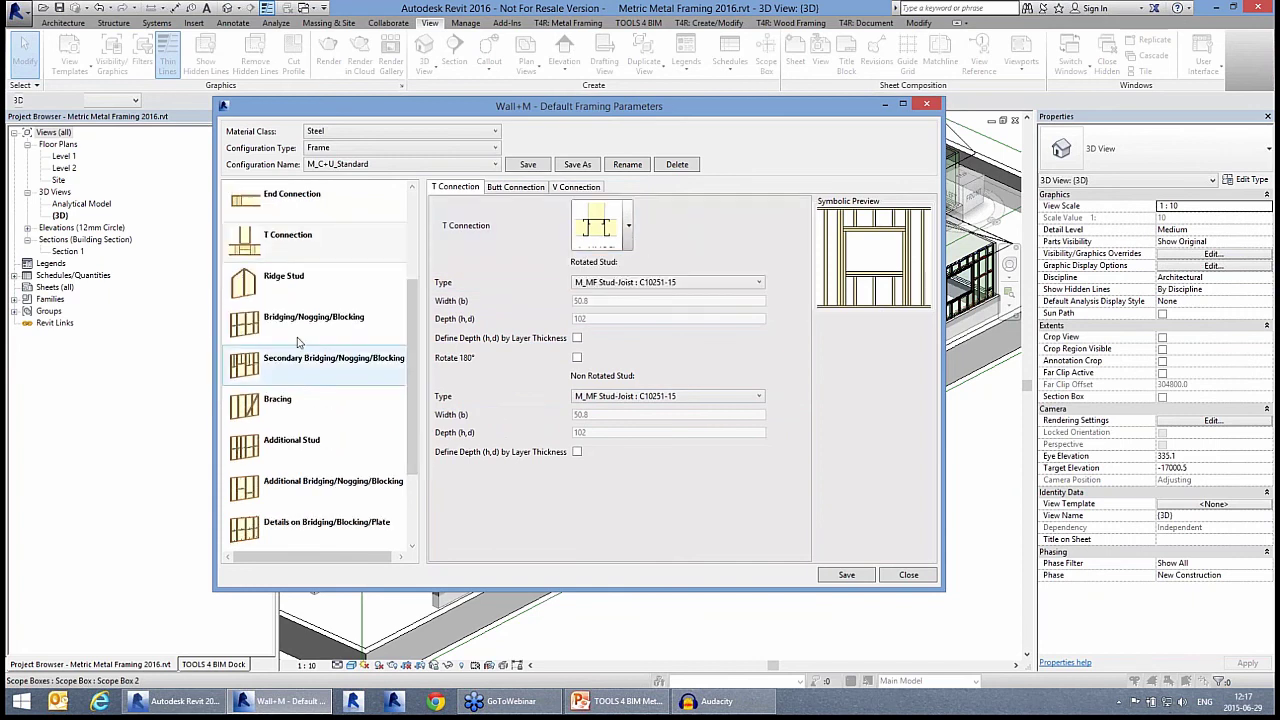
click(297, 339)
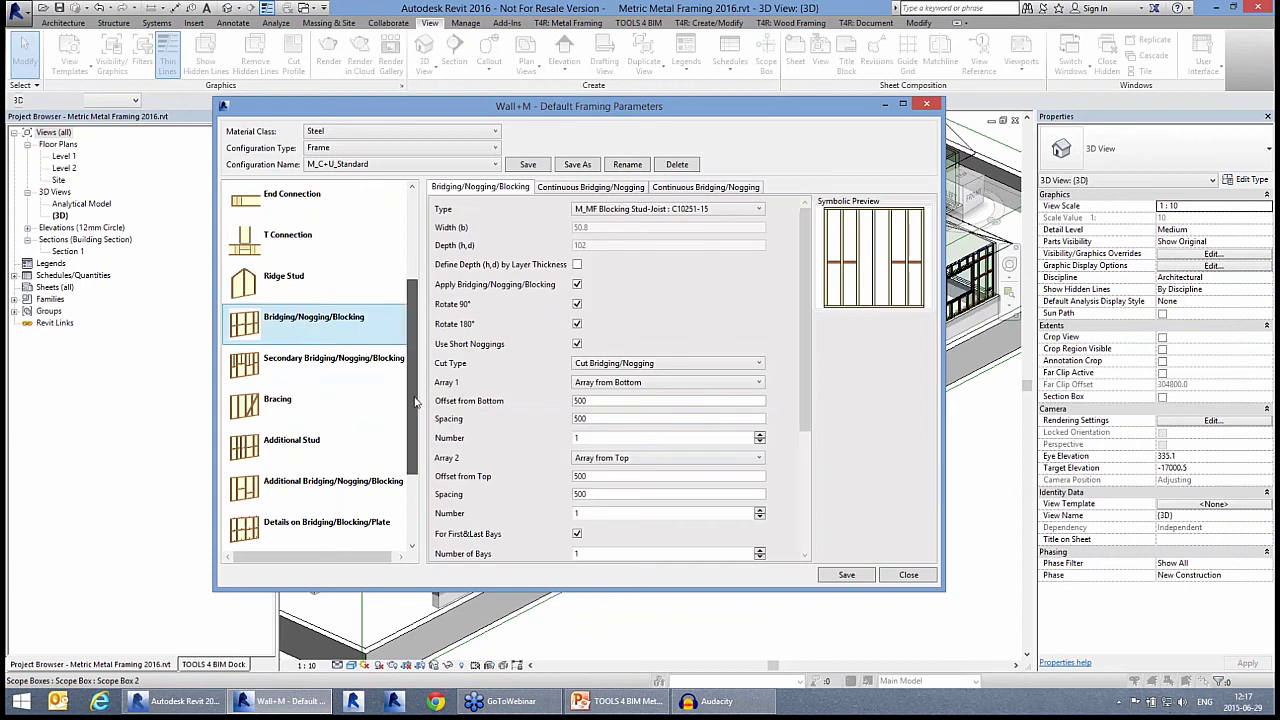
scroll(417, 401, down, 3)
scroll(420, 455, up, 1)
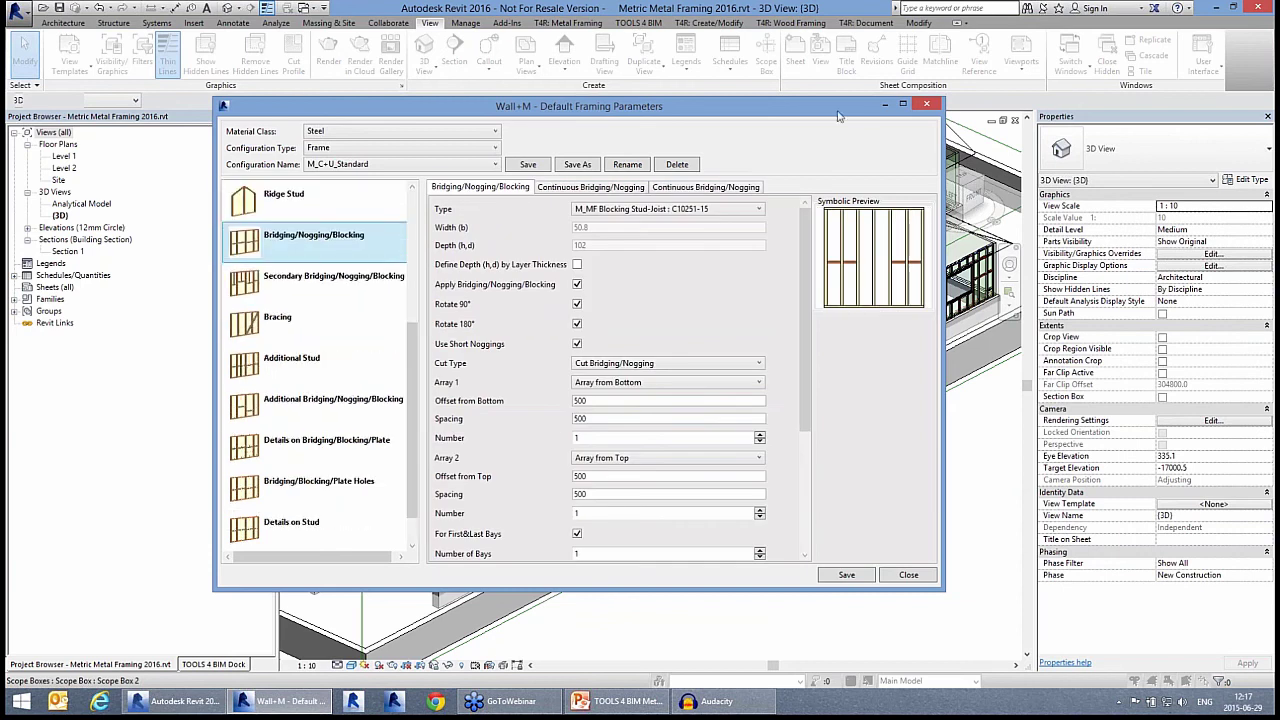
drag(838, 112, 708, 413)
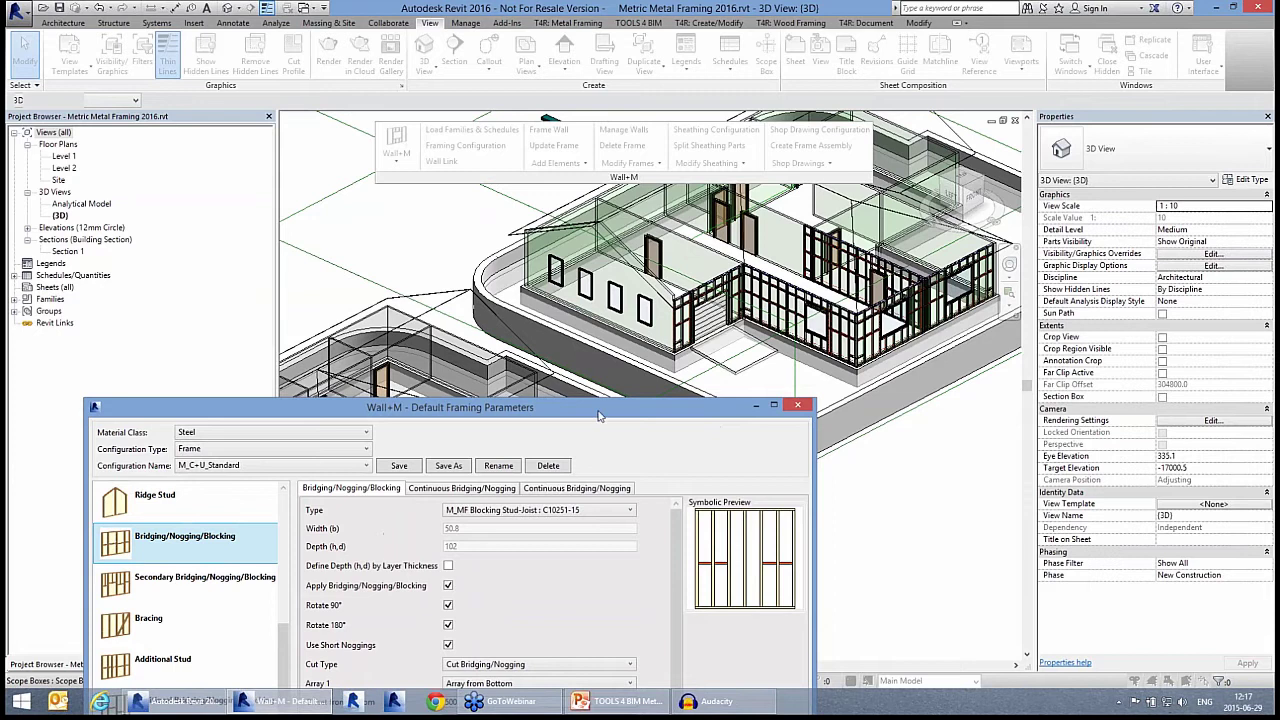
drag(598, 415, 745, 137)
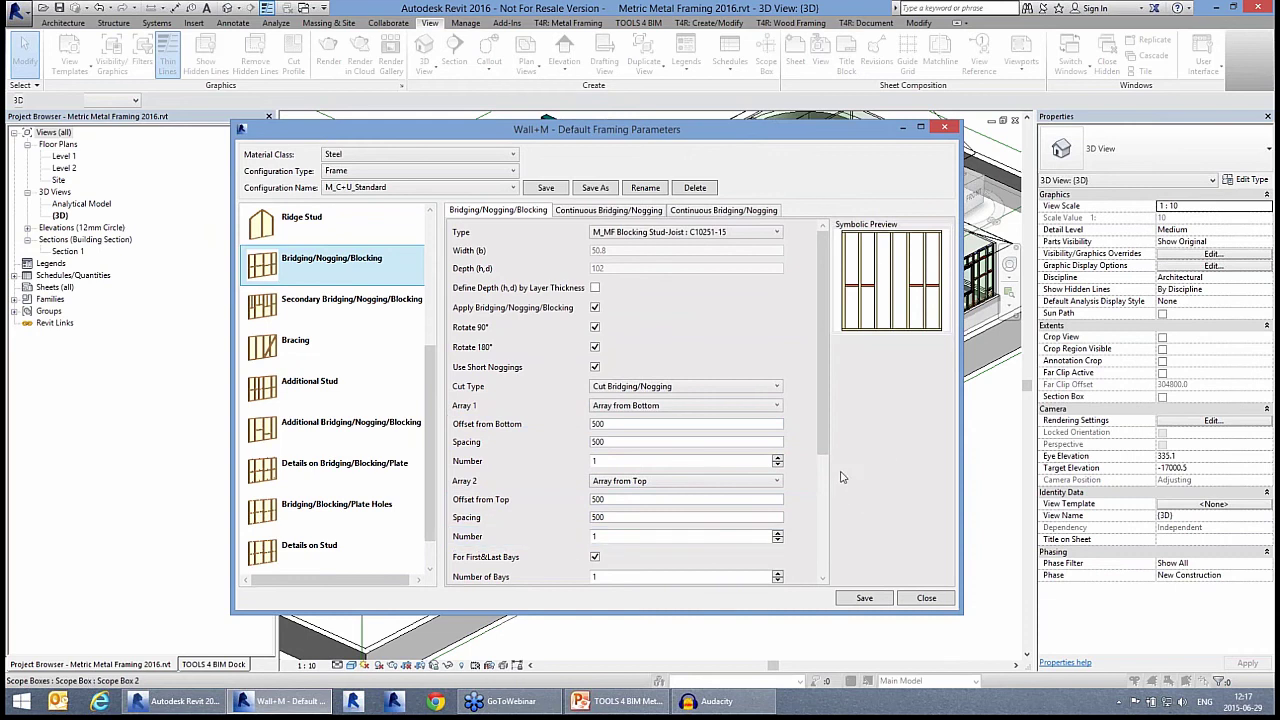
scroll(824, 580, down, 4)
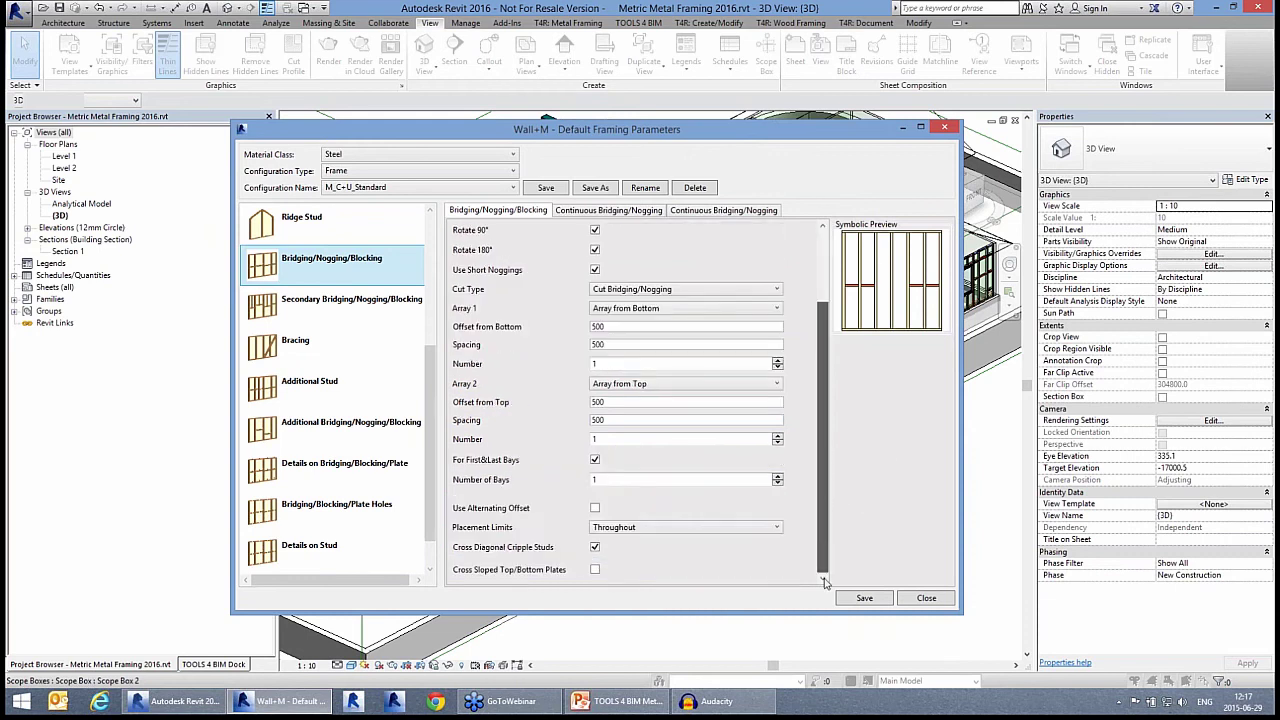
click(655, 530)
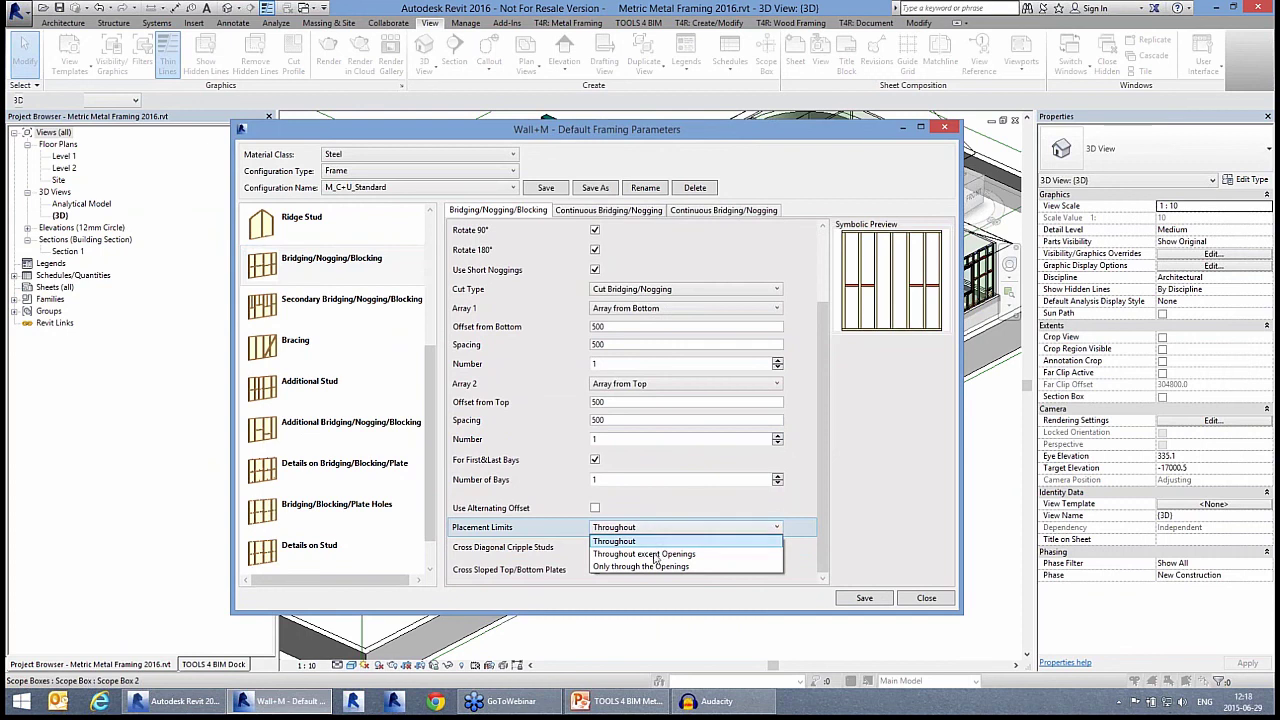
click(833, 398)
Review the Bracing, Additional Stud and Additional Bridging/Nogging/Blocking settings
click(330, 388)
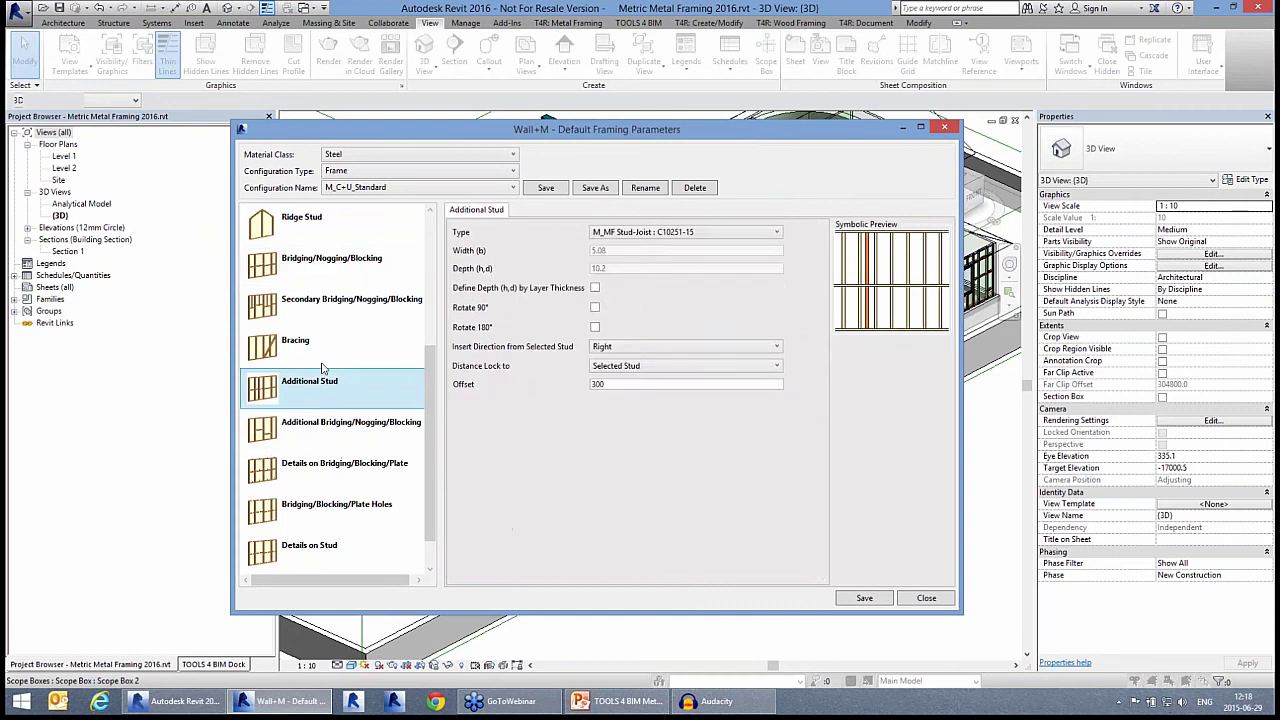
click(318, 352)
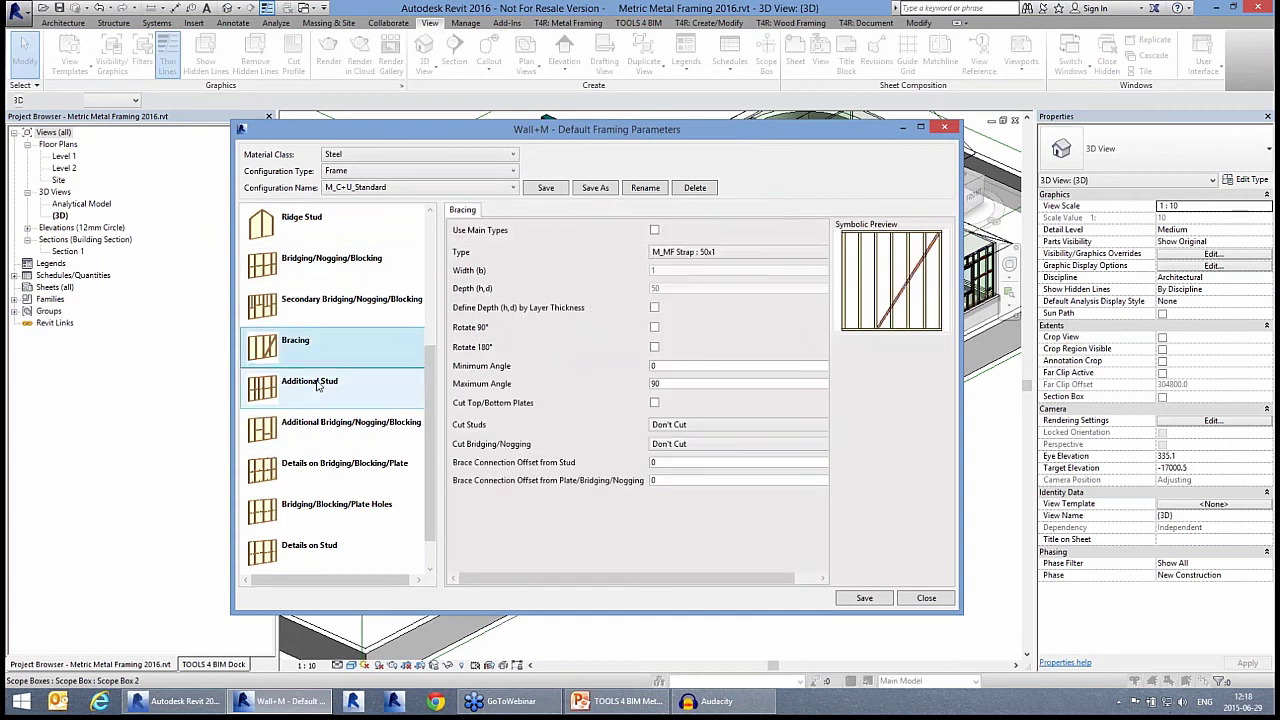
click(318, 386)
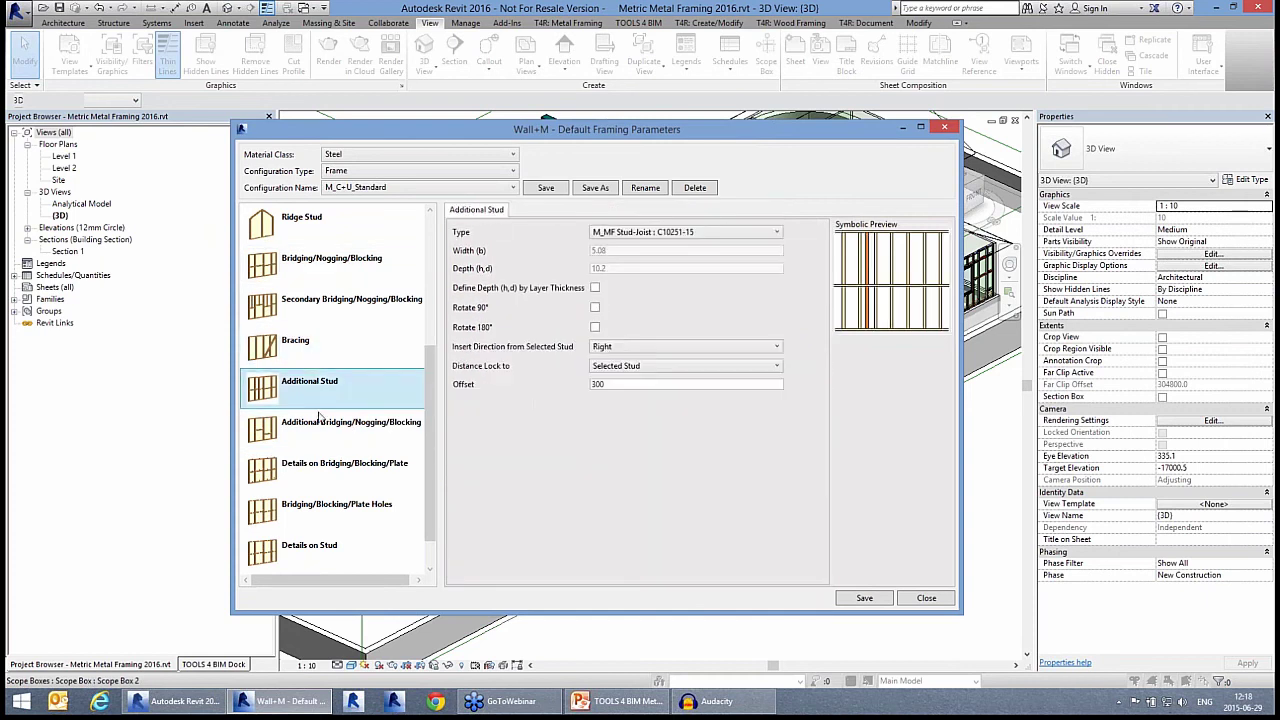
click(322, 423)
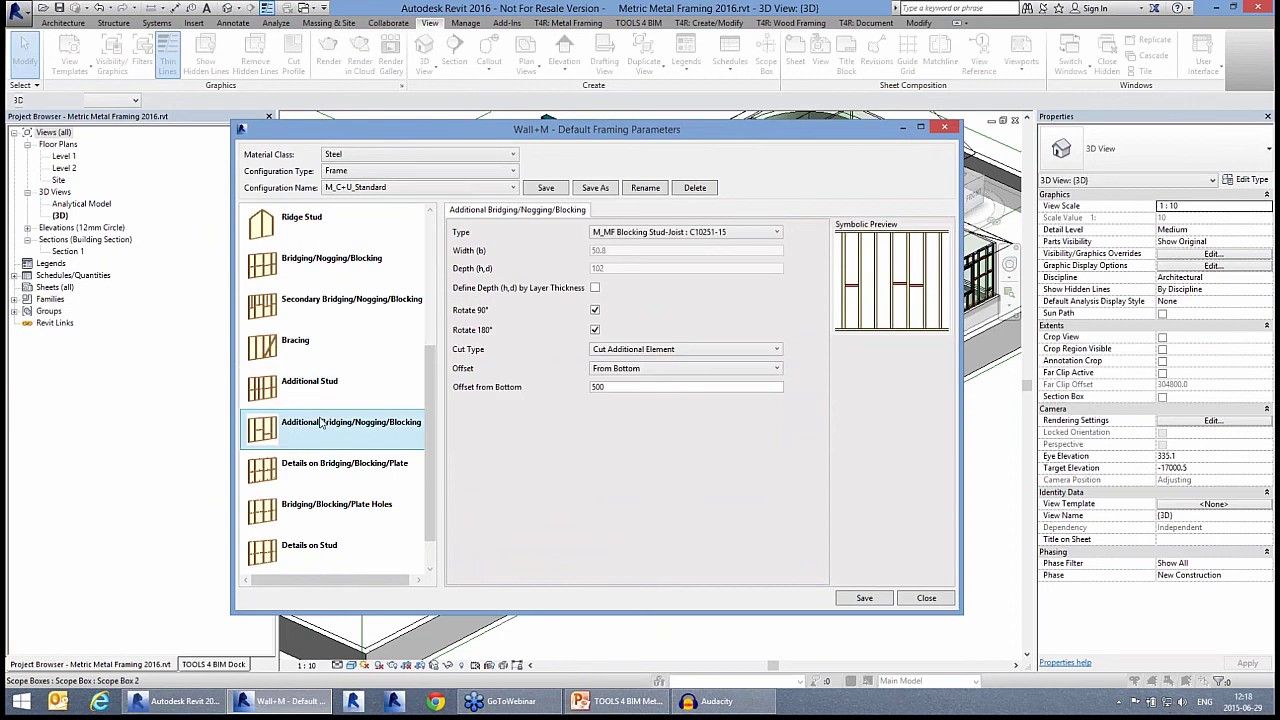
Review Details 1 to 4 for Details on Bridging/Blocking/Plate, including the available anchor and connector types
scroll(316, 440, down, 1)
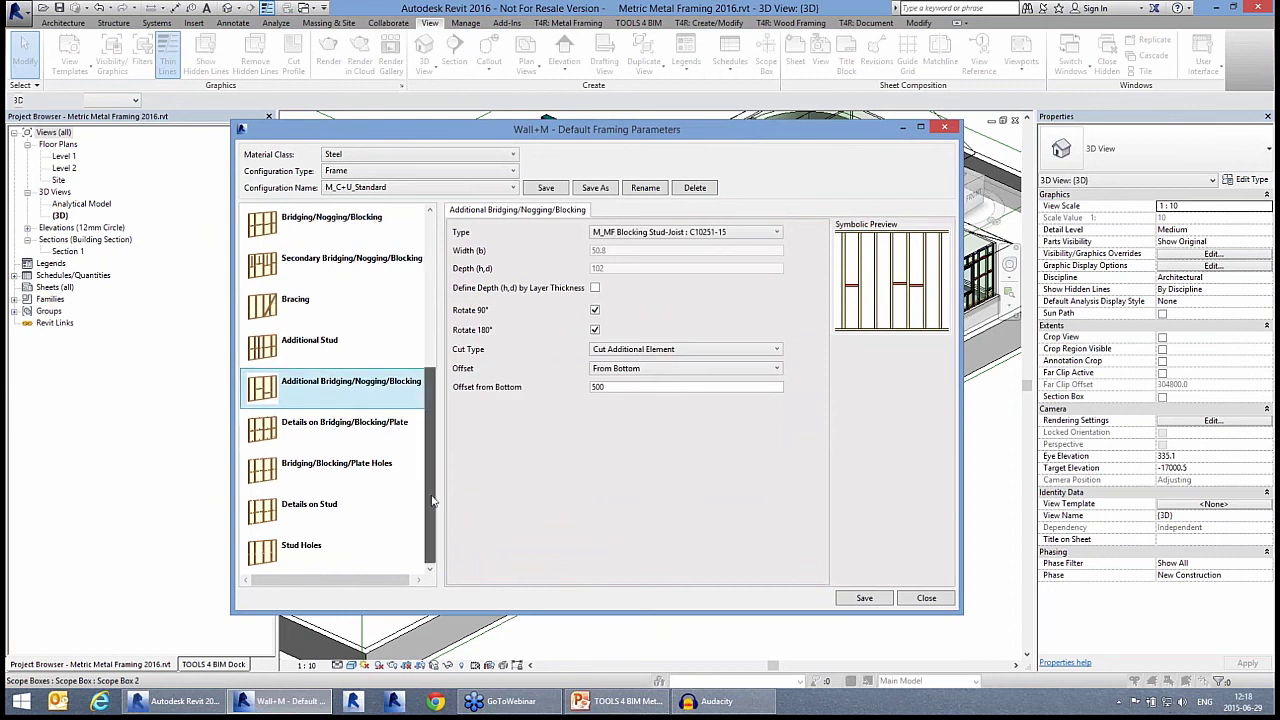
click(316, 440)
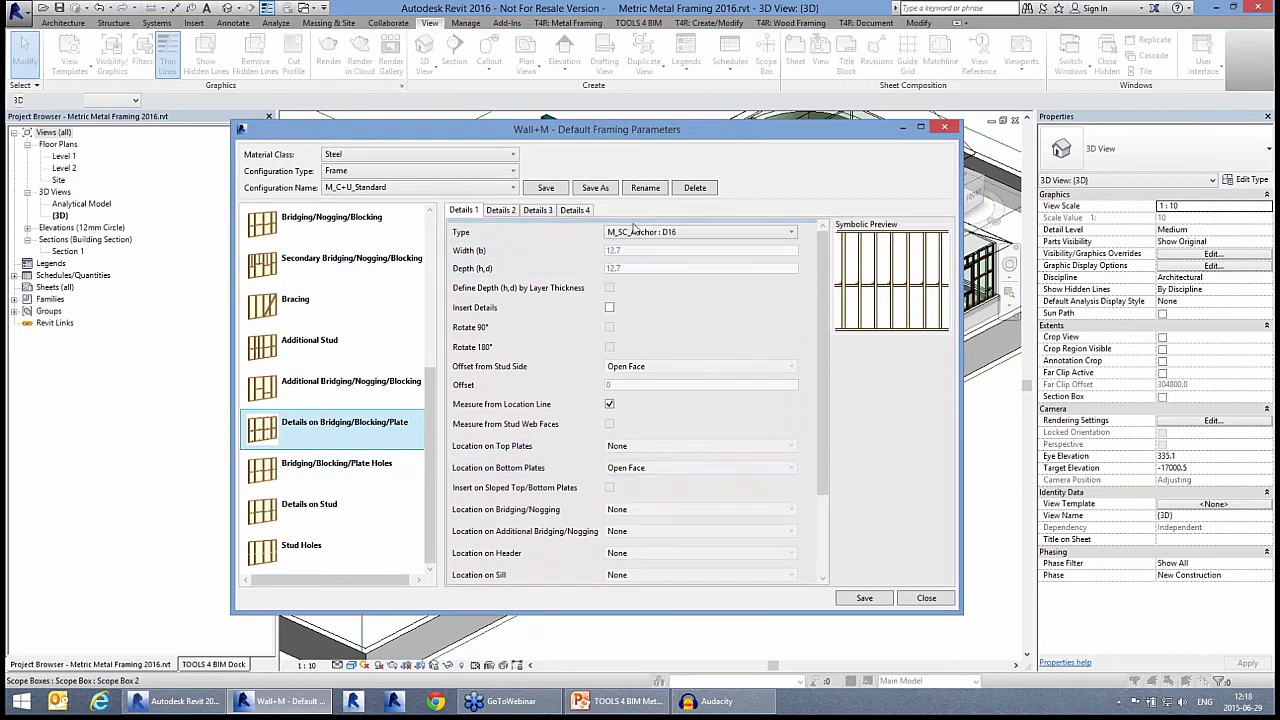
click(668, 233)
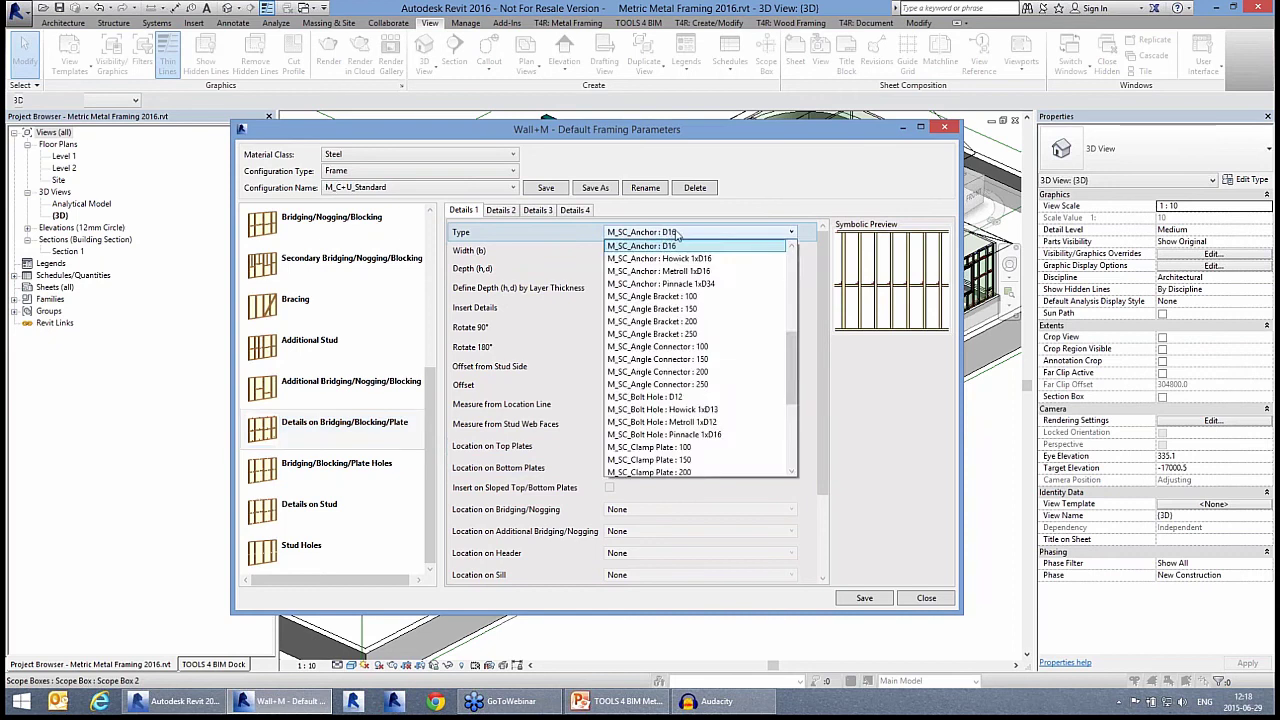
click(677, 234)
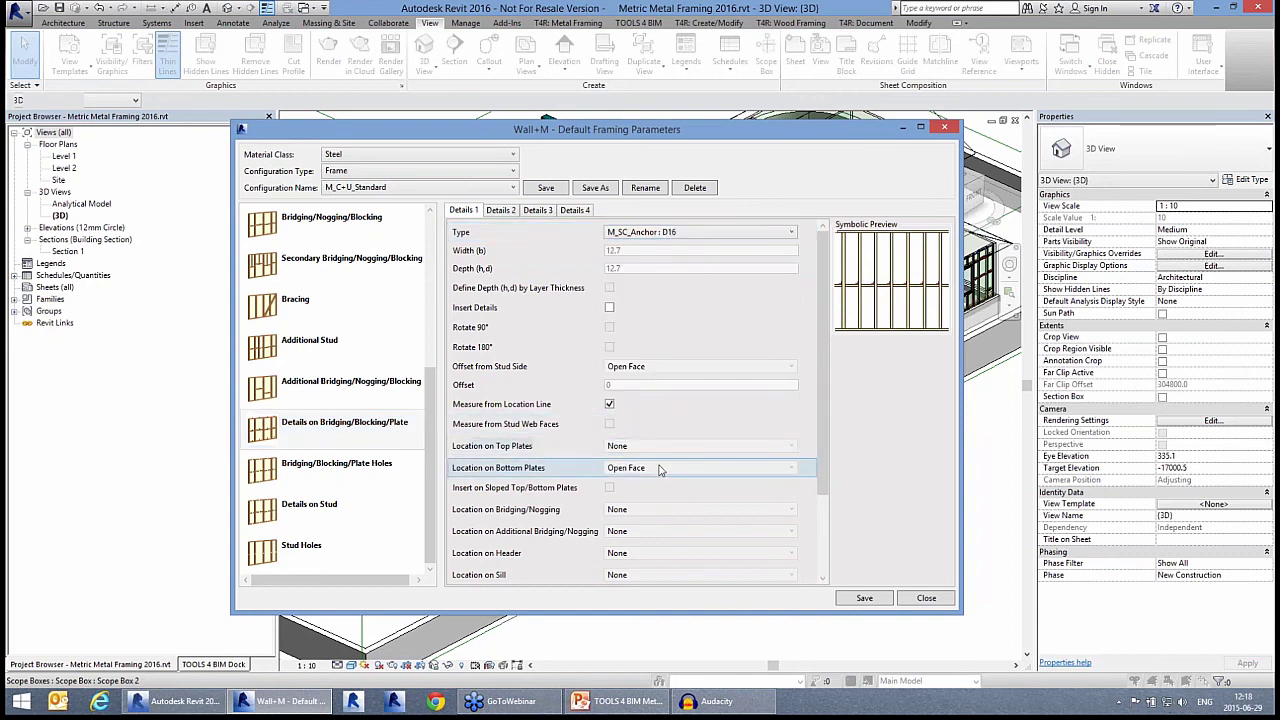
click(501, 210)
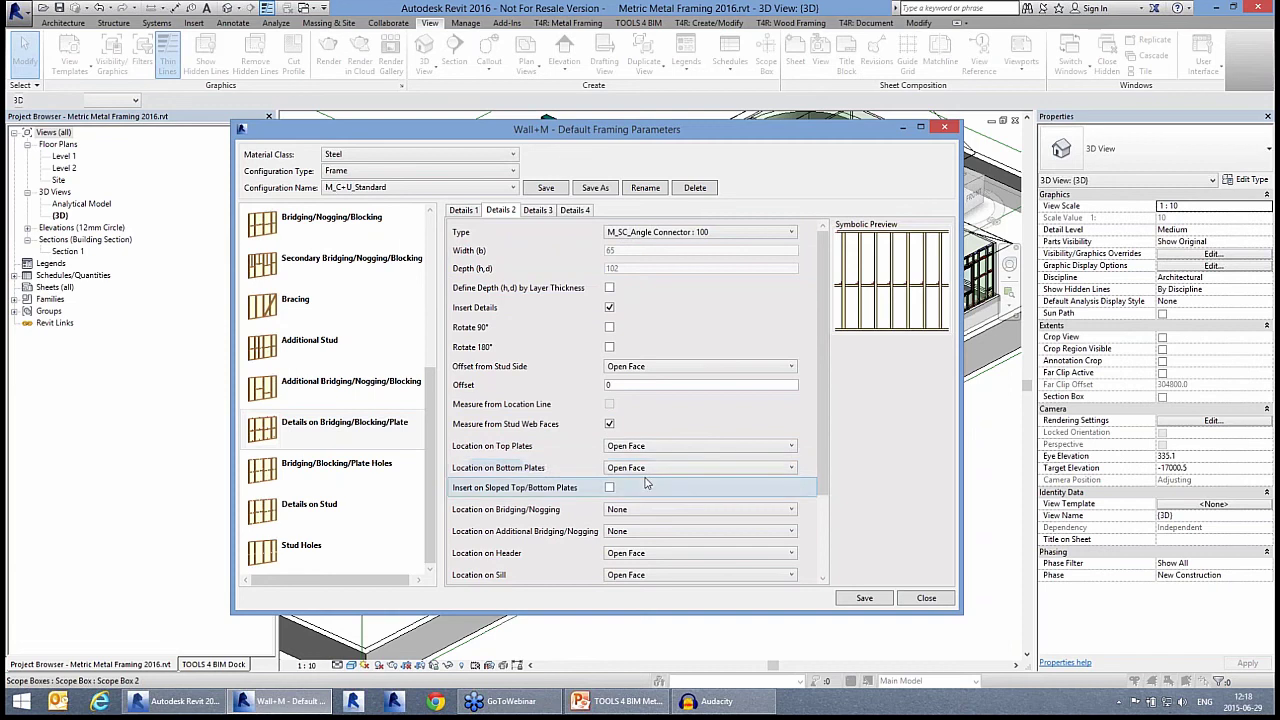
scroll(646, 480, down, 3)
scroll(660, 481, up, 3)
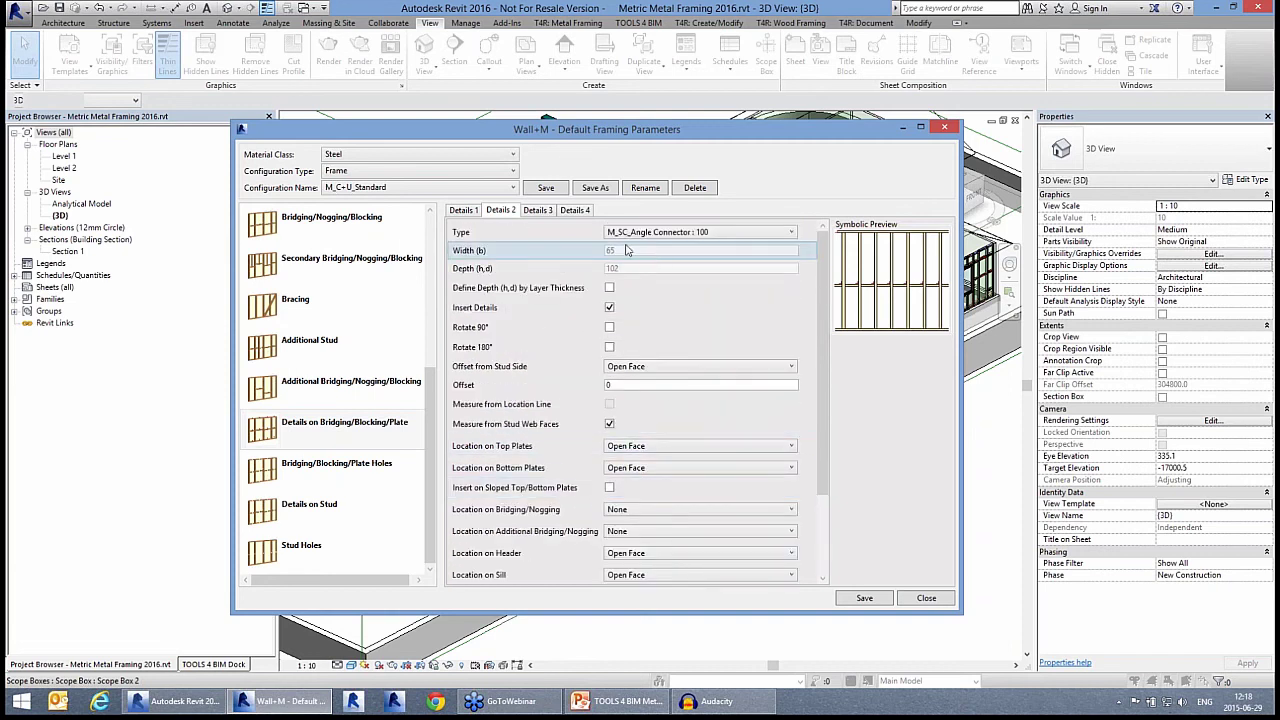
click(550, 212)
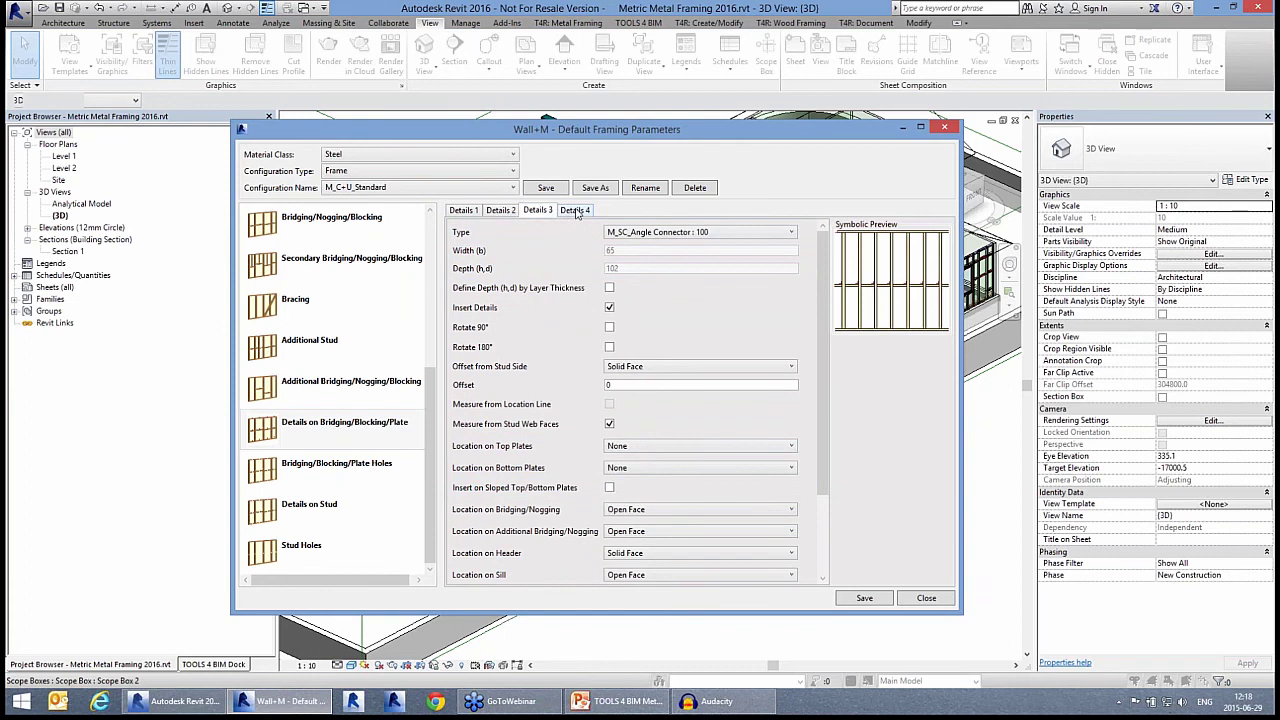
click(575, 211)
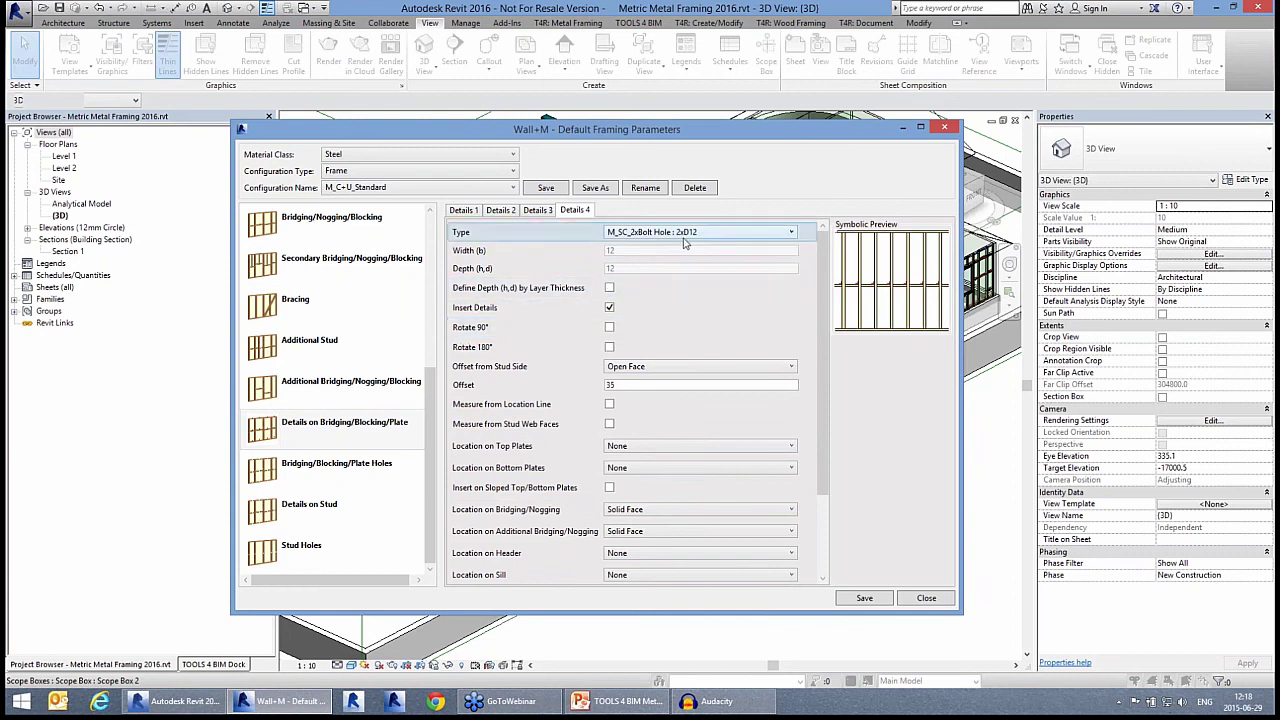
Review the Bridging/Blocking/Plate Holes, Details on Stud and Stud Holes settings, and return to Details on Stud
click(333, 504)
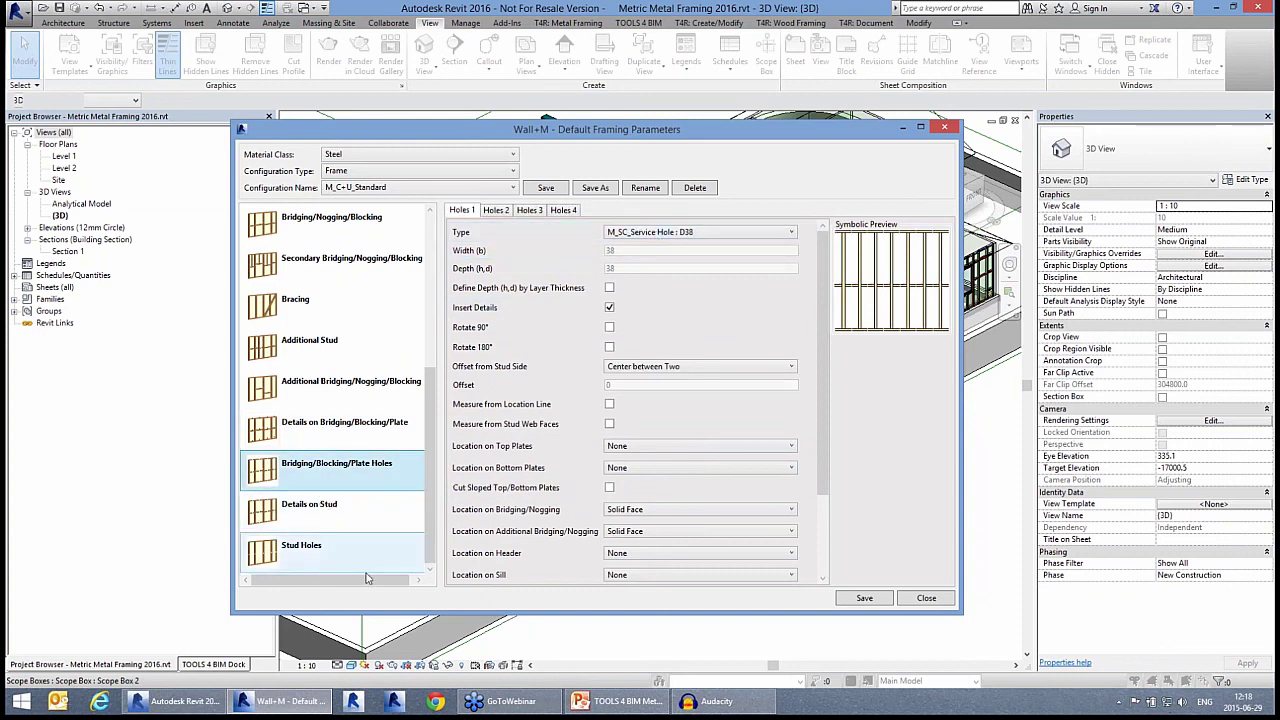
click(310, 526)
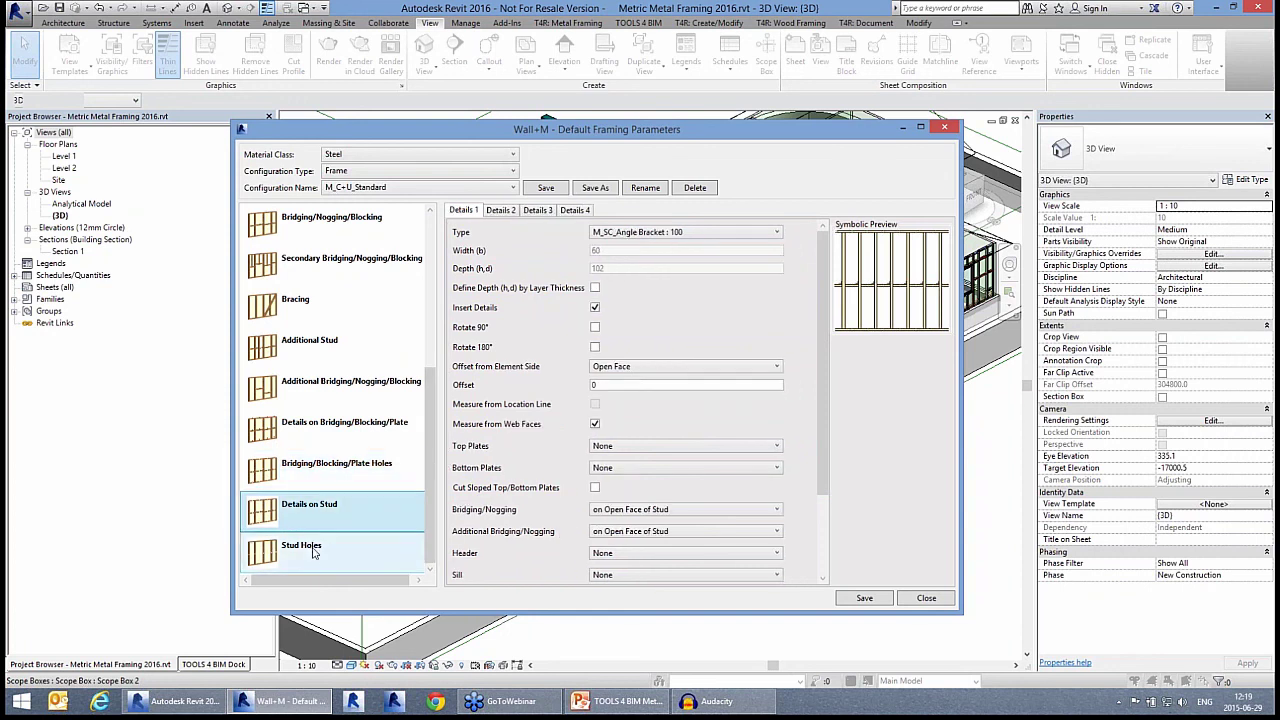
click(314, 555)
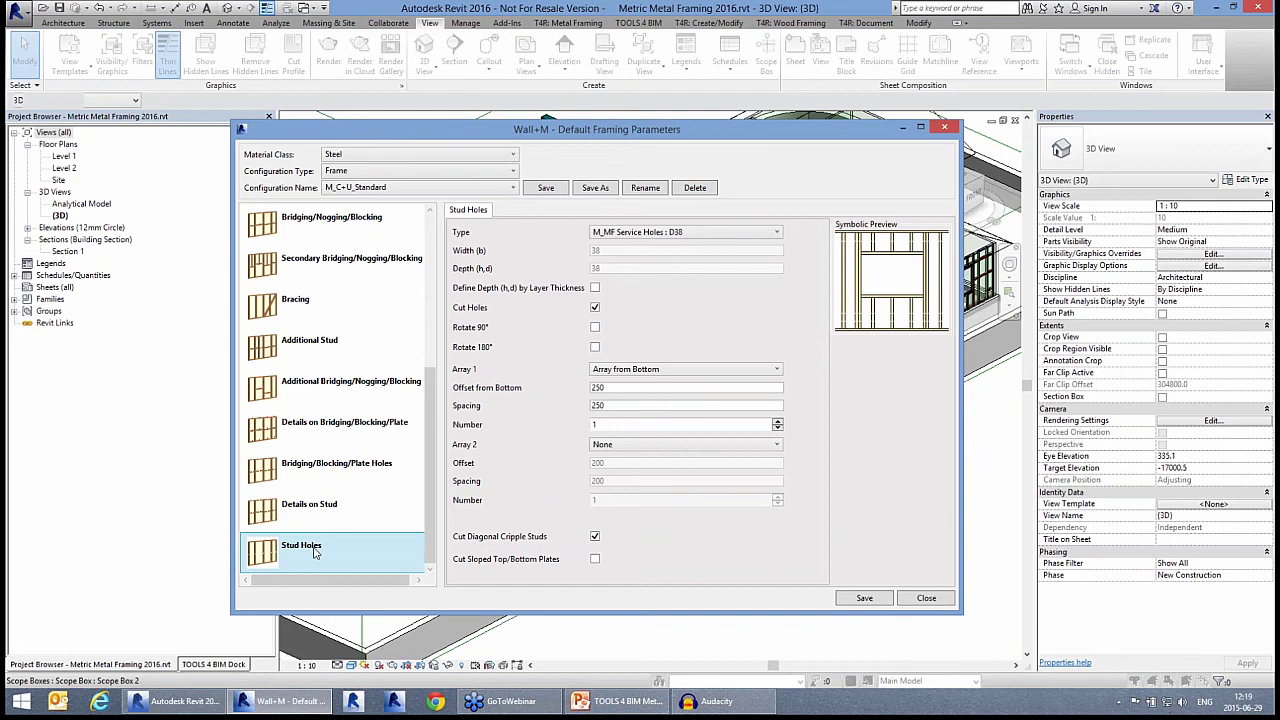
key(Up)
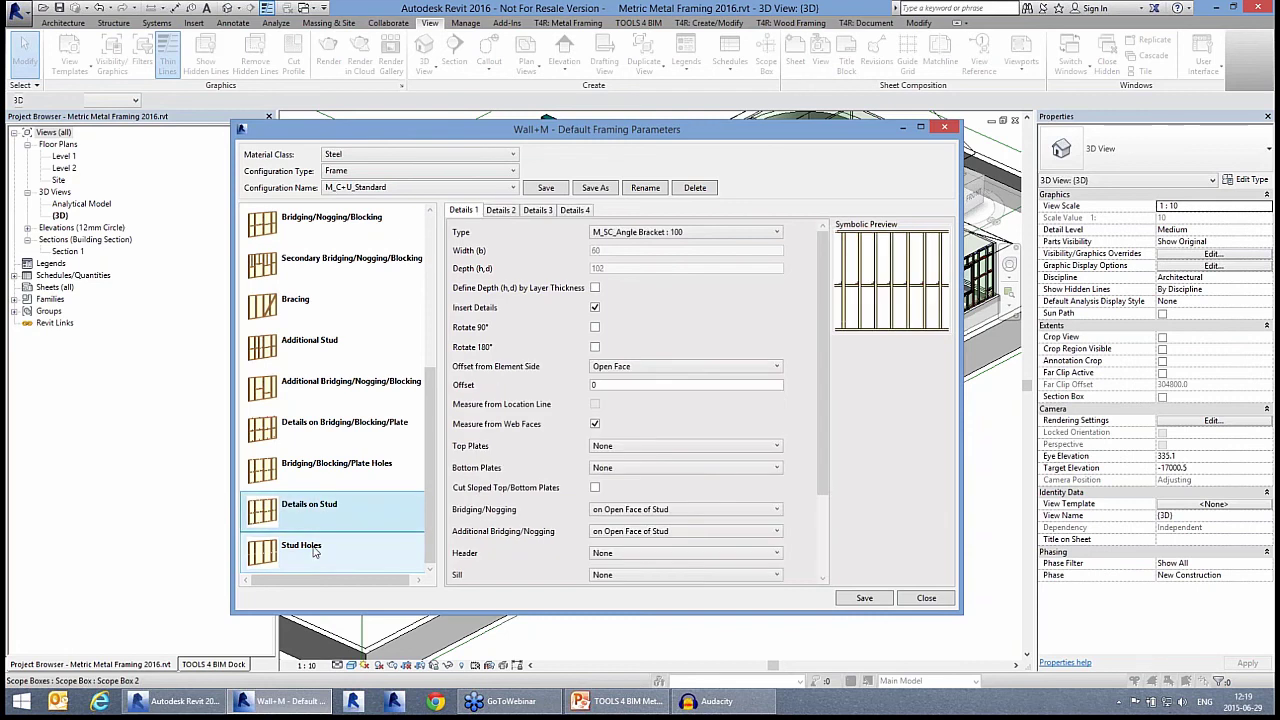
Review the Stud Holes settings of the M_C+U_Standard configuration and close the framing parameters without saving
click(314, 552)
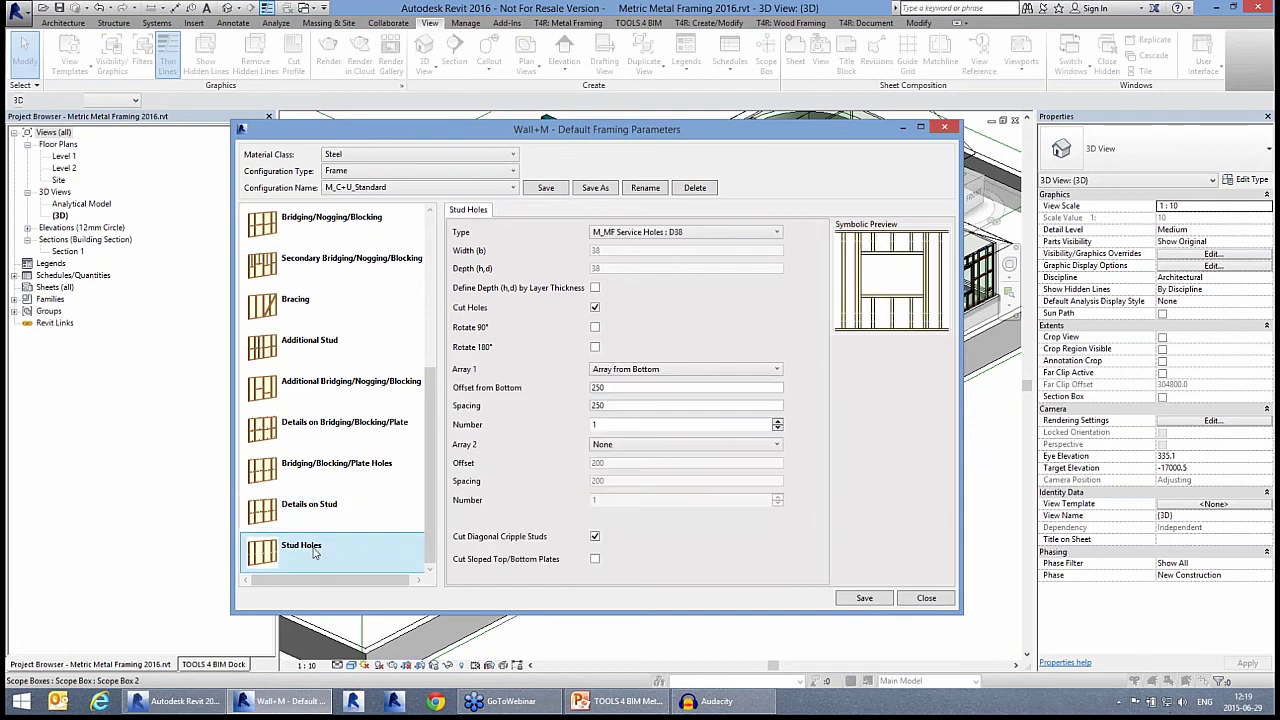
drag(430, 425, 425, 273)
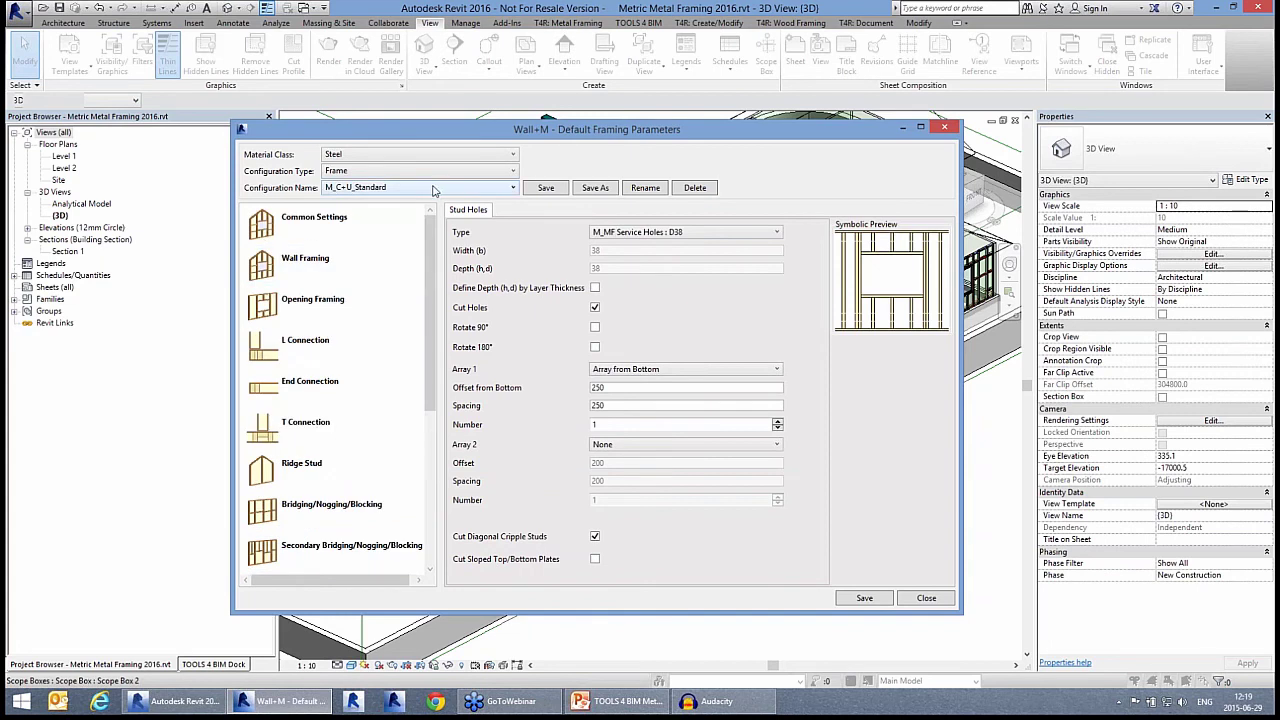
click(943, 600)
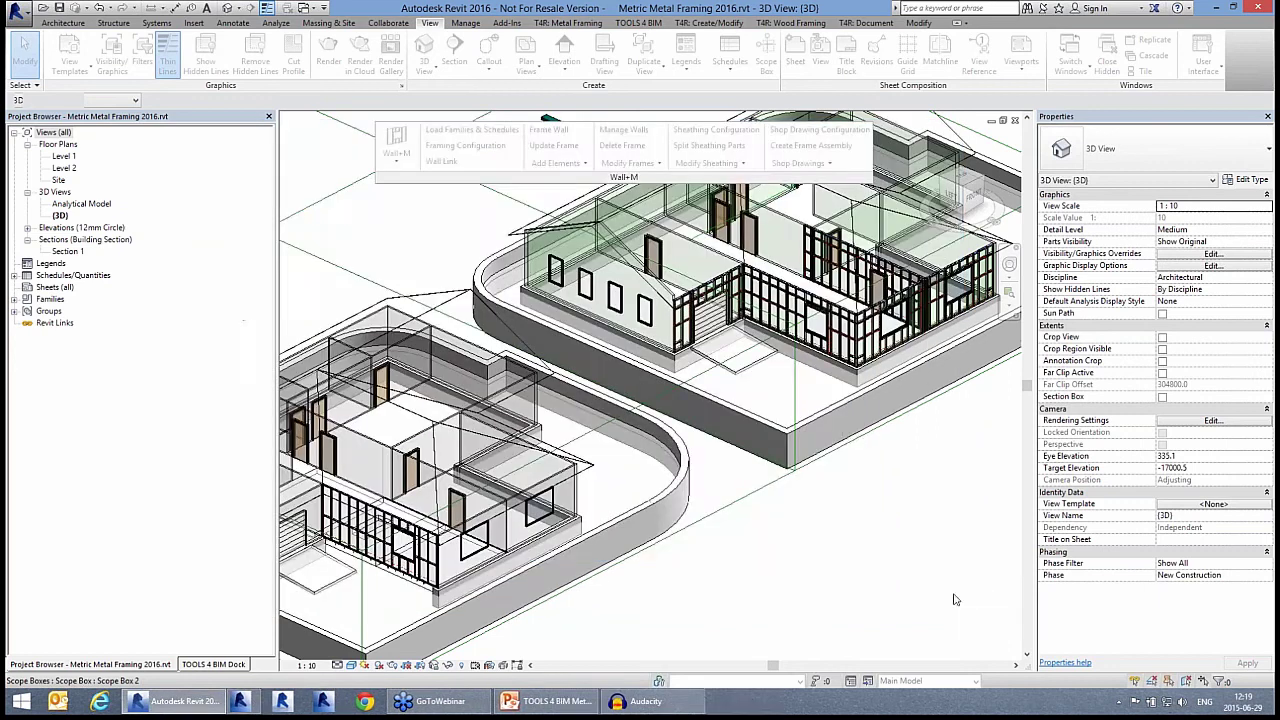
Open the wall link settings for the C+U house's gable wall and review the framing layer and configuration options of its Structure layer
scroll(677, 250, up, 2)
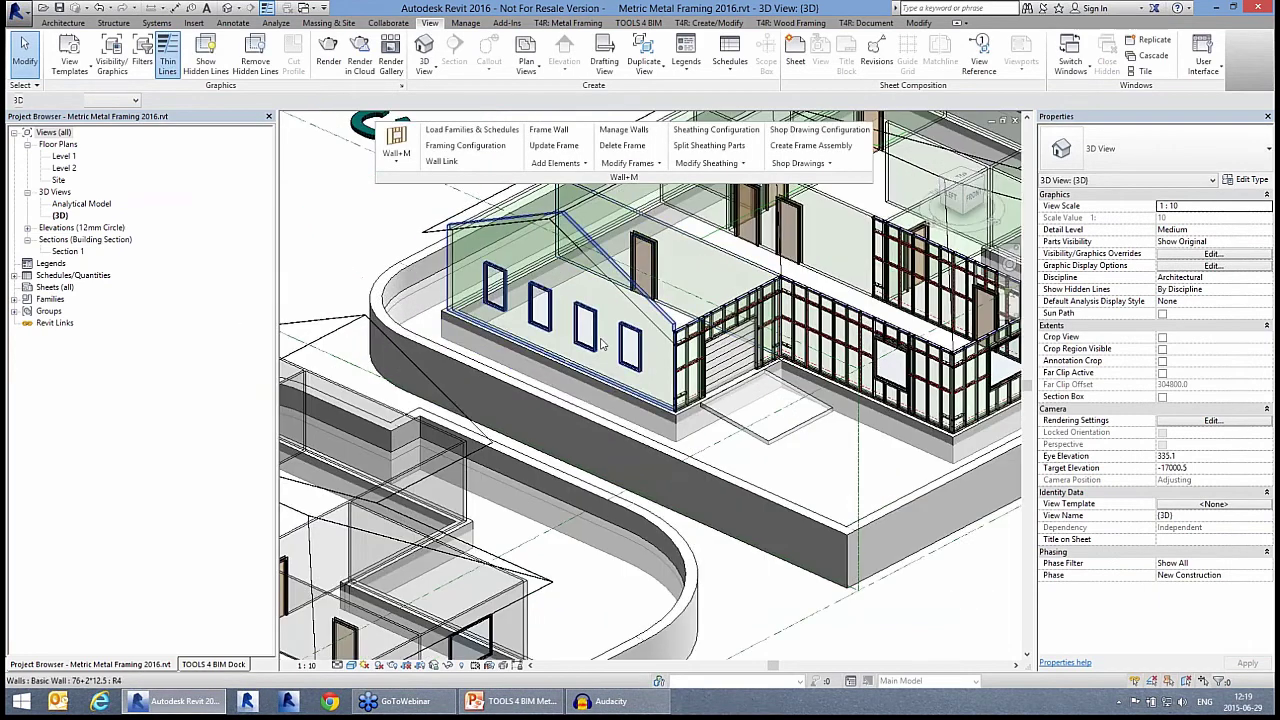
middle_drag(602, 344, 669, 314)
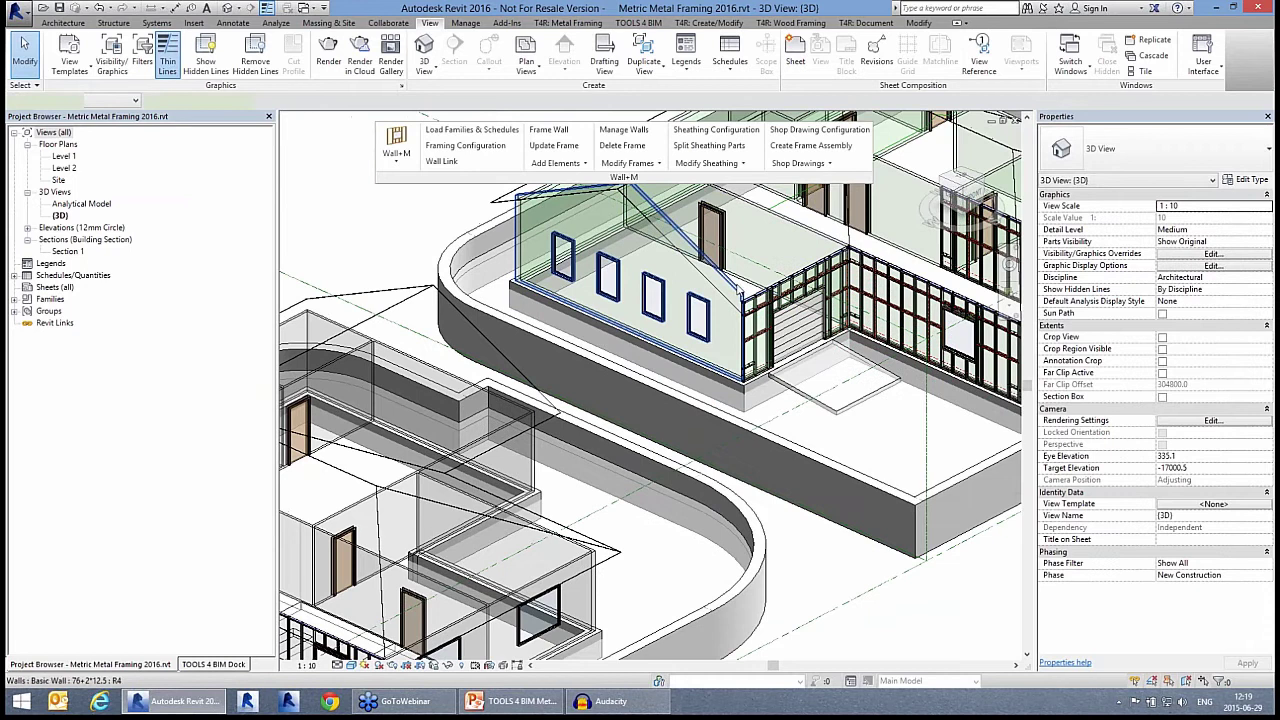
click(740, 290)
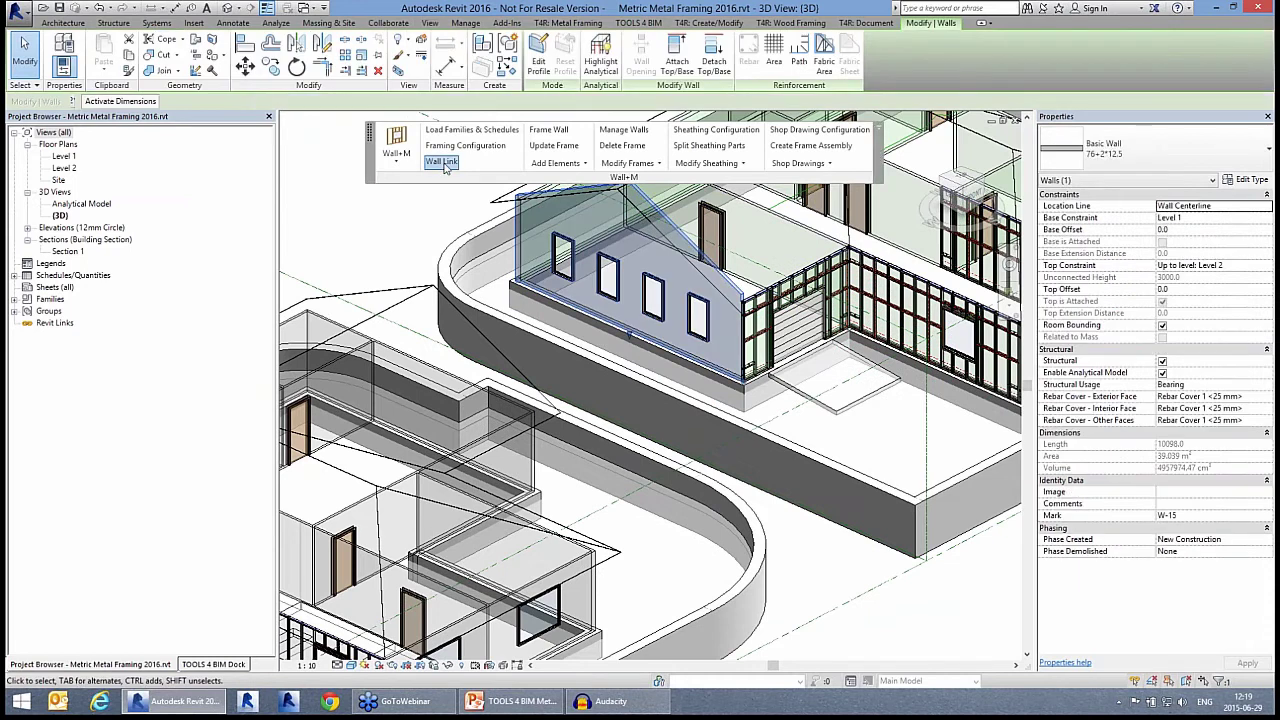
click(442, 163)
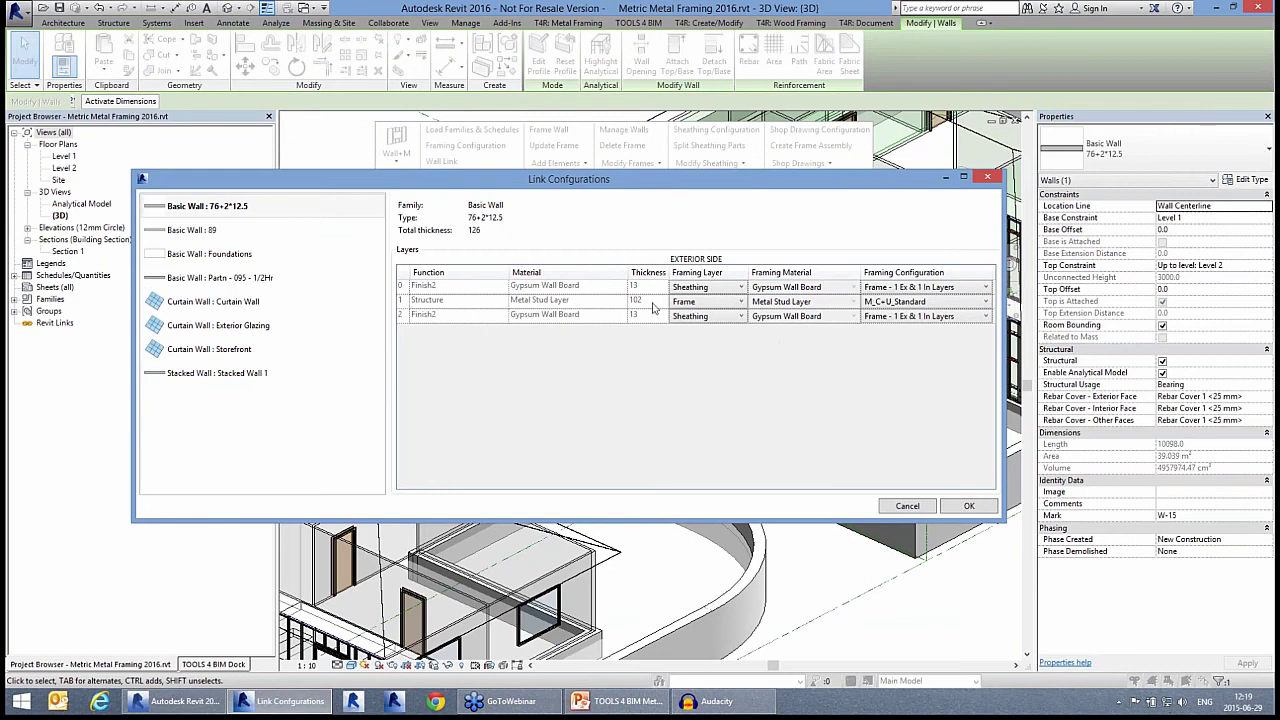
click(693, 302)
click(704, 311)
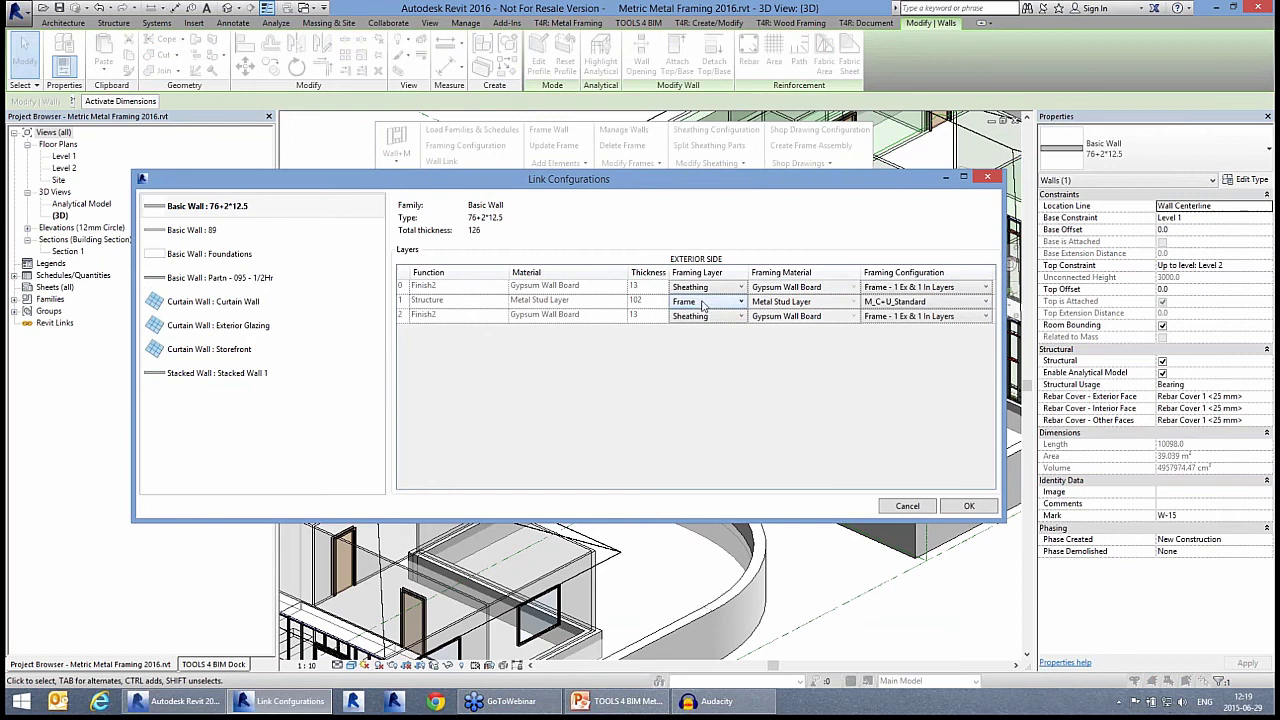
click(903, 310)
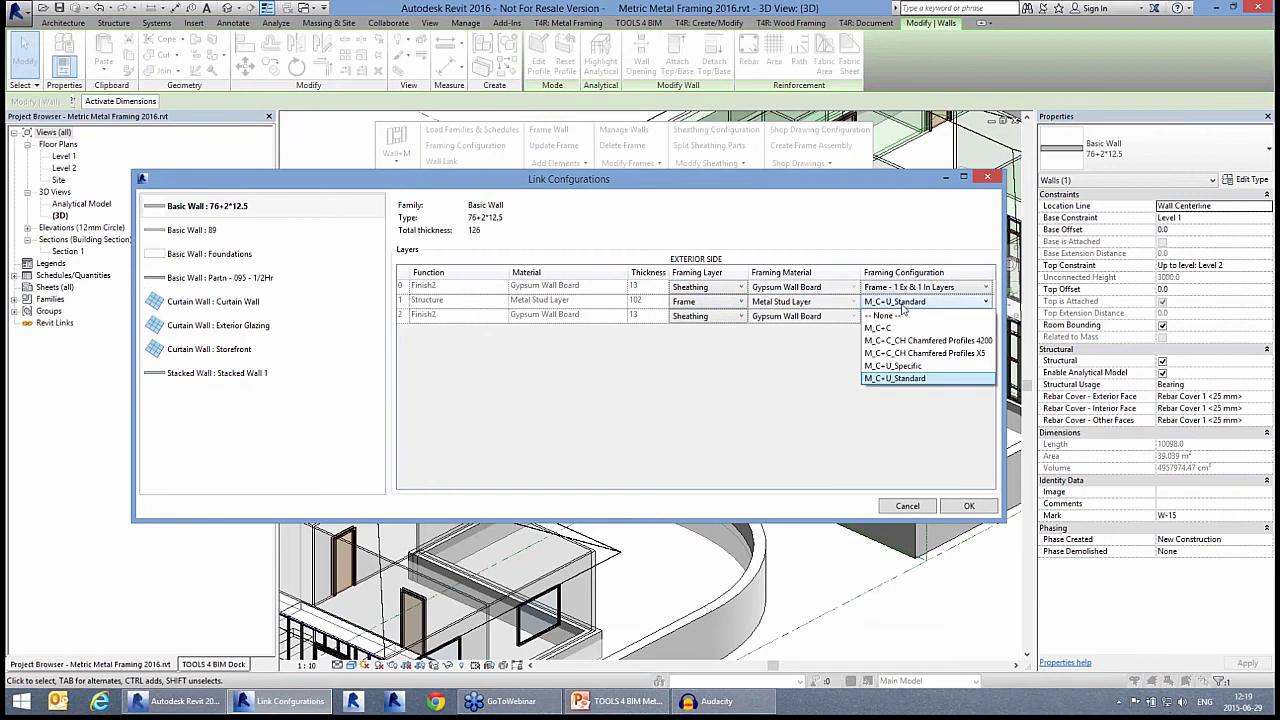
click(903, 308)
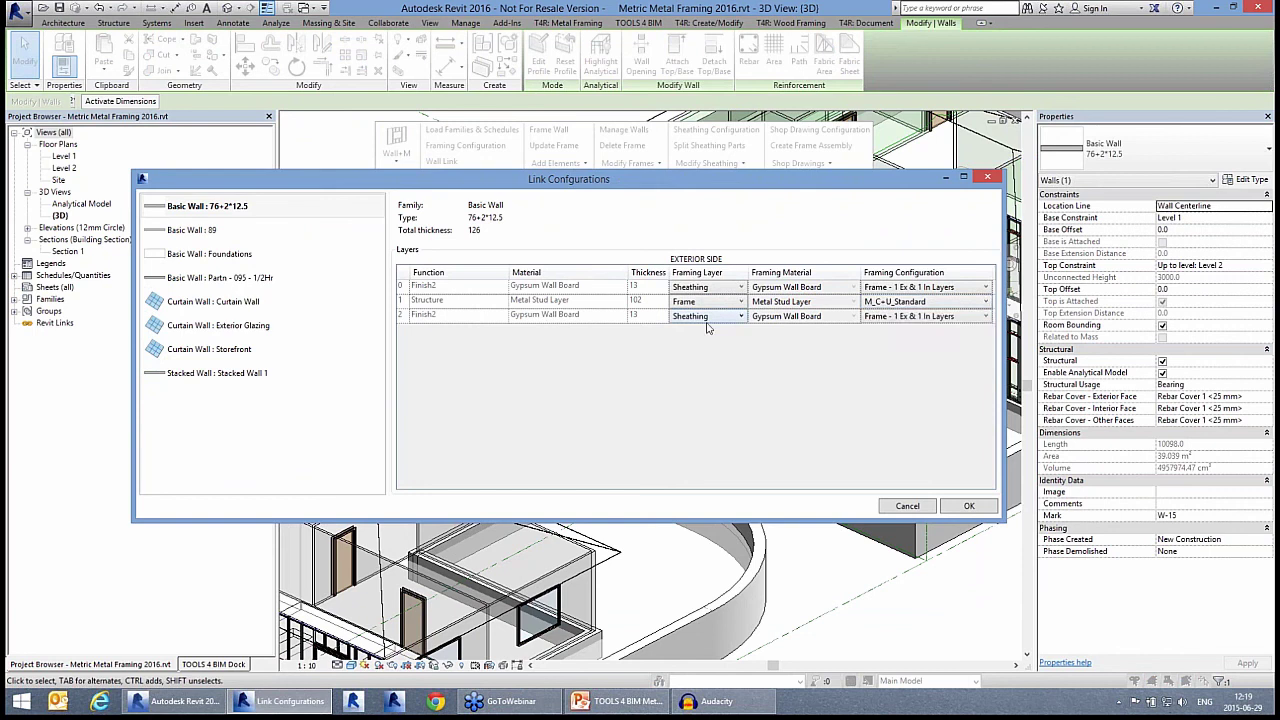
Review the framing configuration and framing layer options of the exterior Finish2 layer, and accept the link configurations
click(887, 289)
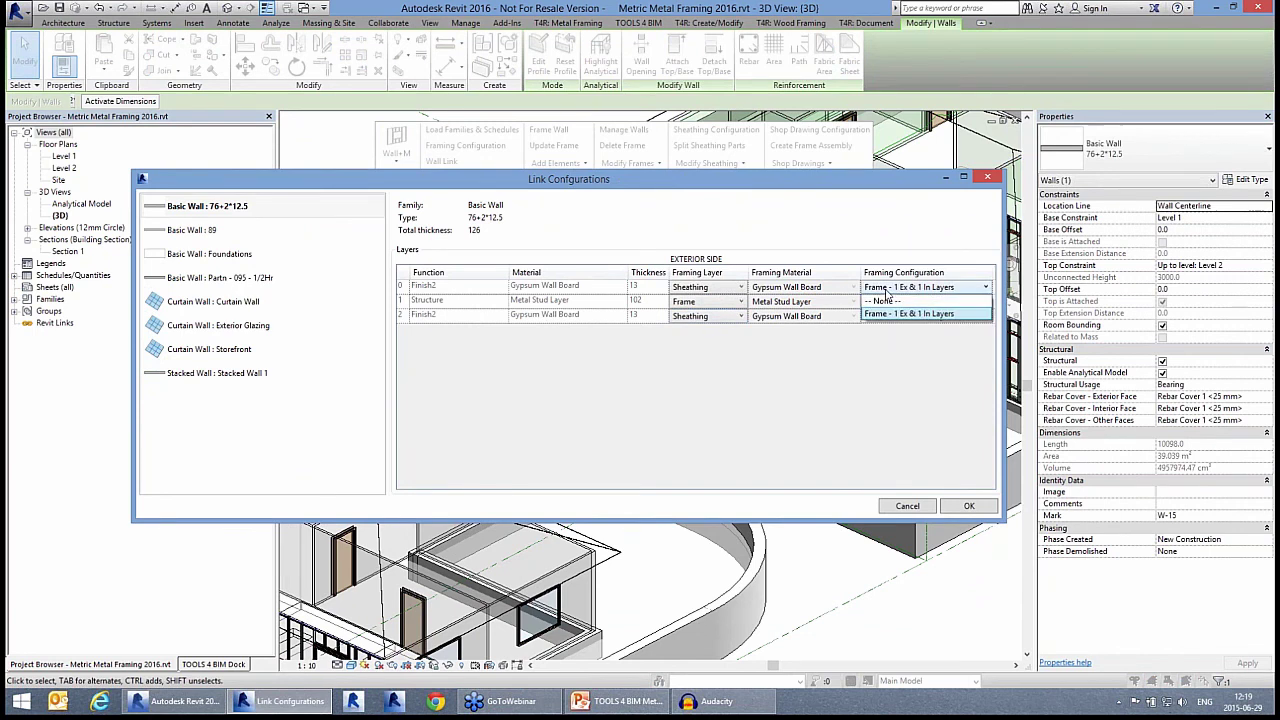
click(887, 291)
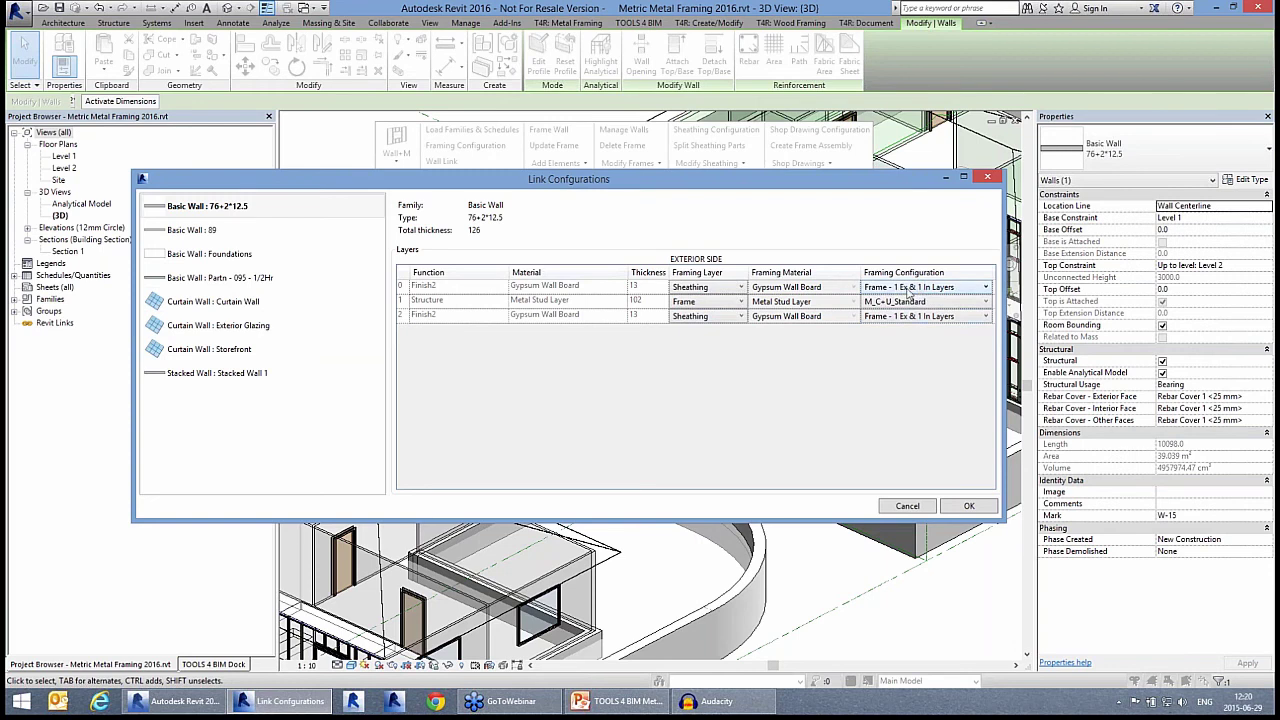
click(727, 290)
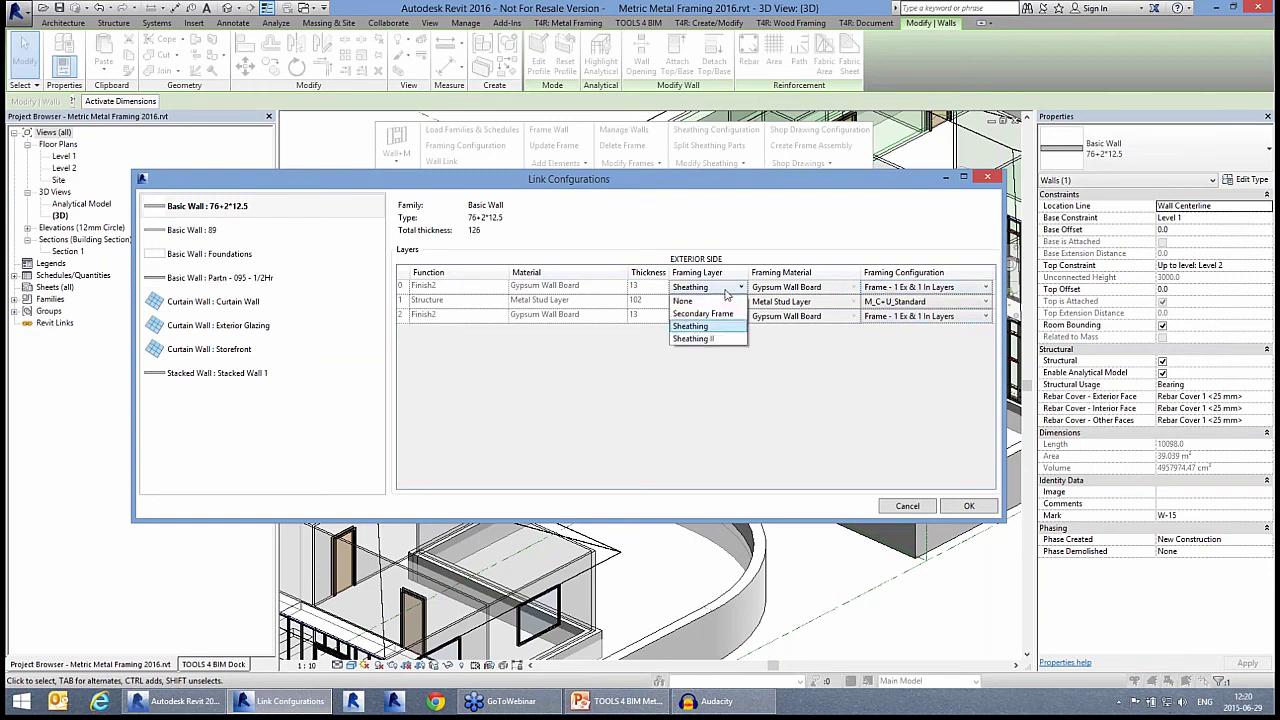
click(727, 290)
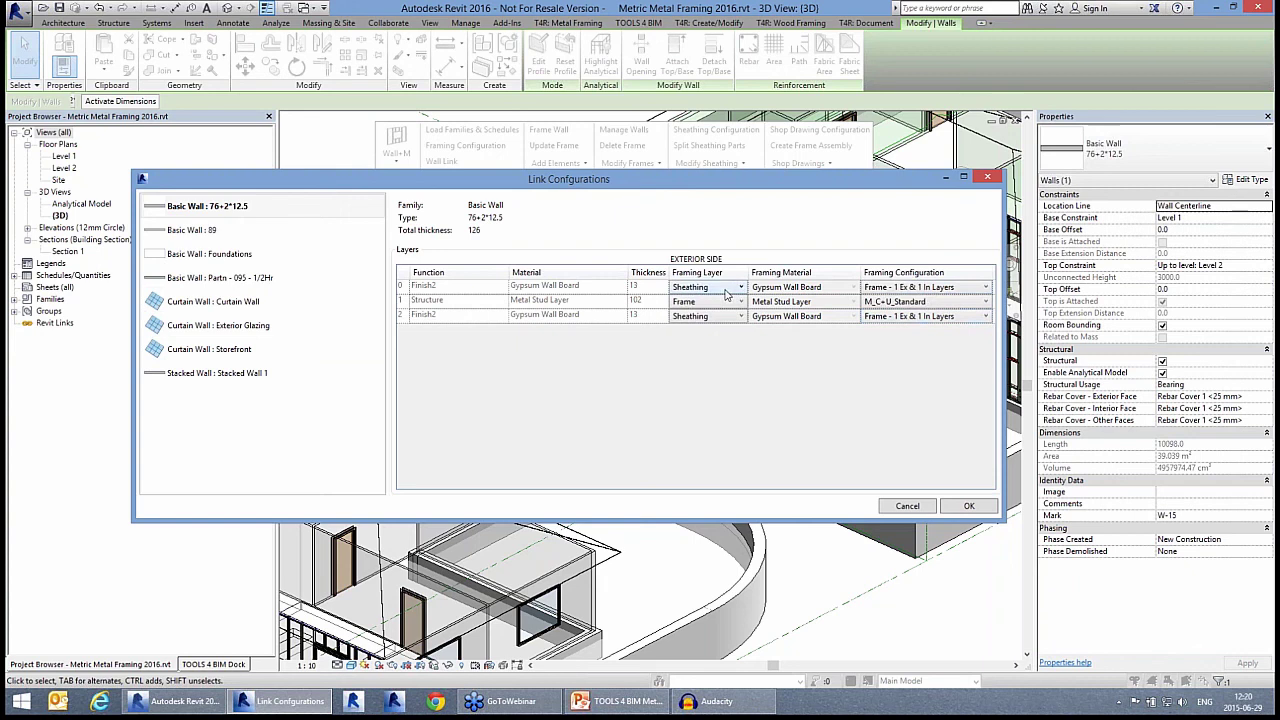
click(957, 288)
click(914, 290)
click(969, 506)
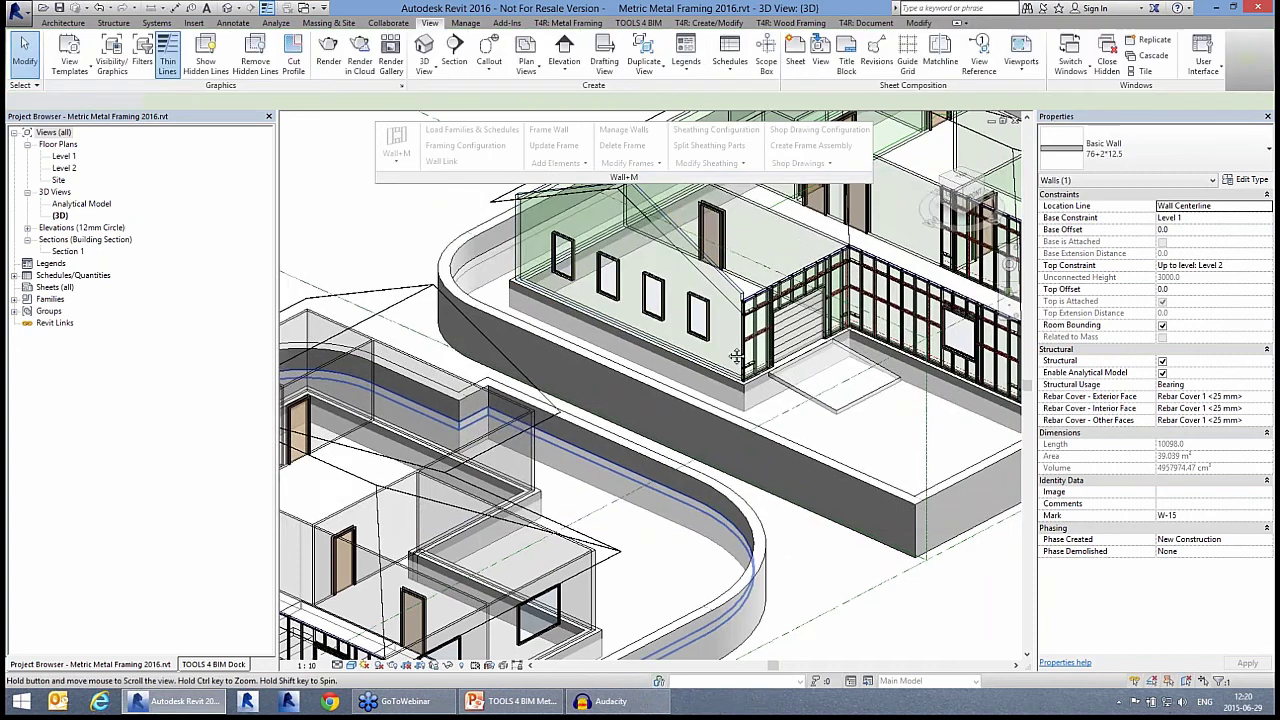
Review the framing configuration linked to the C+C house's two-window front wall, accept it and deselect the wall
middle_drag(736, 357, 986, 159)
click(718, 424)
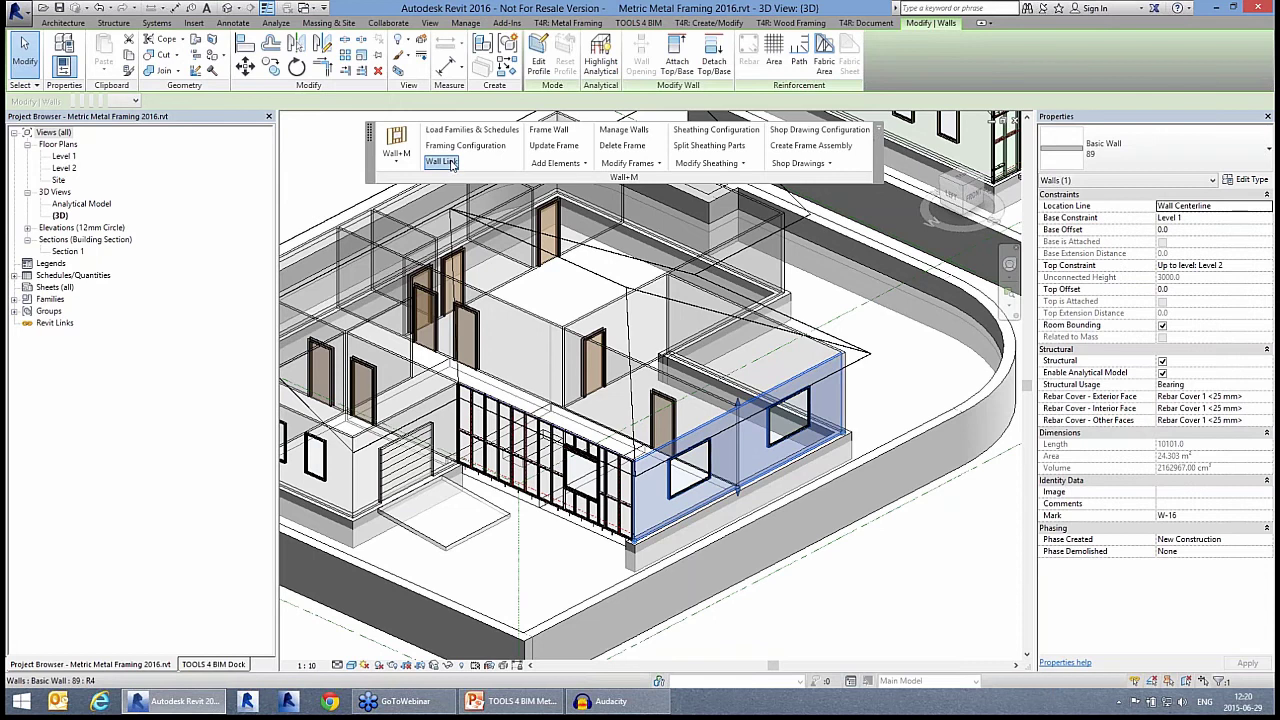
click(451, 164)
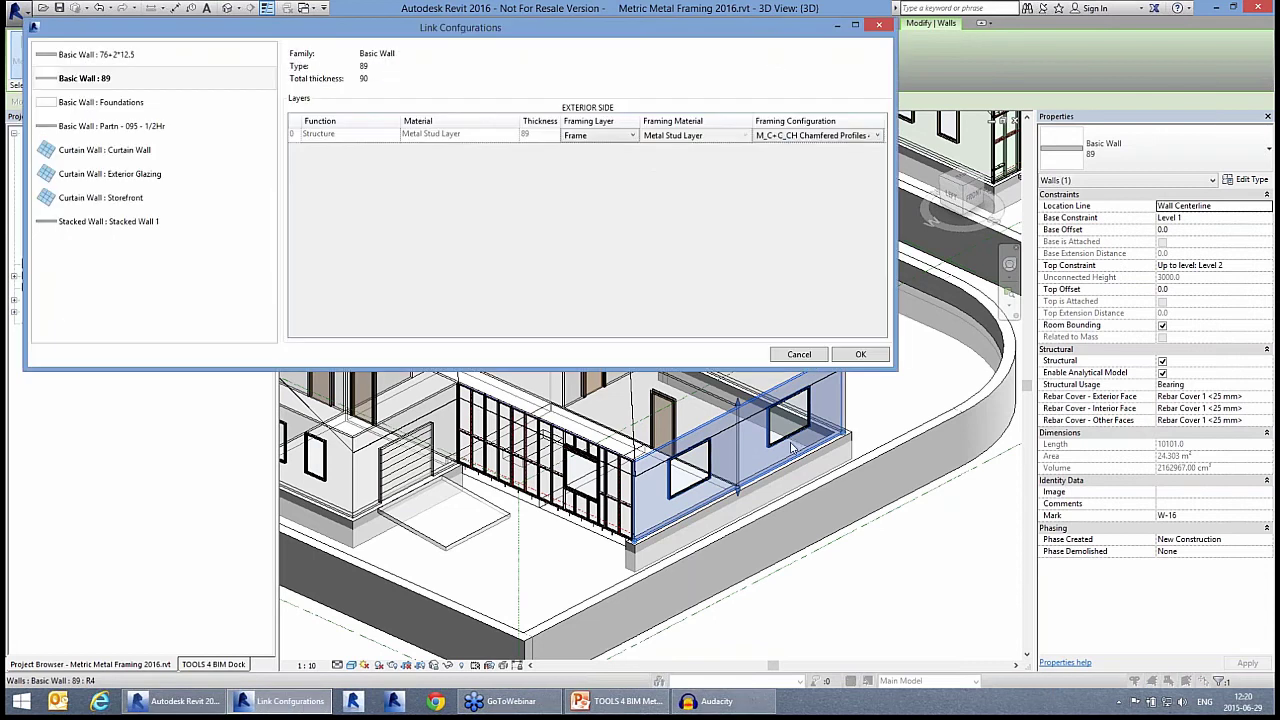
click(811, 137)
click(810, 143)
click(860, 355)
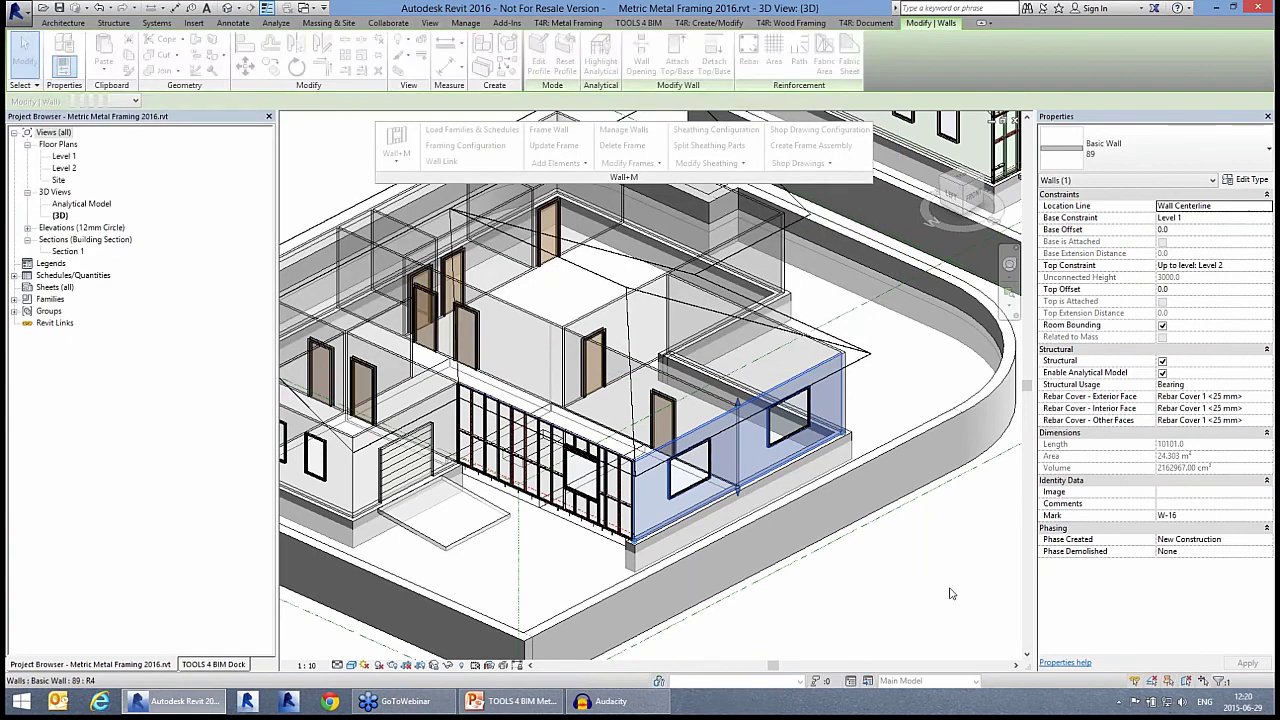
key(Escape)
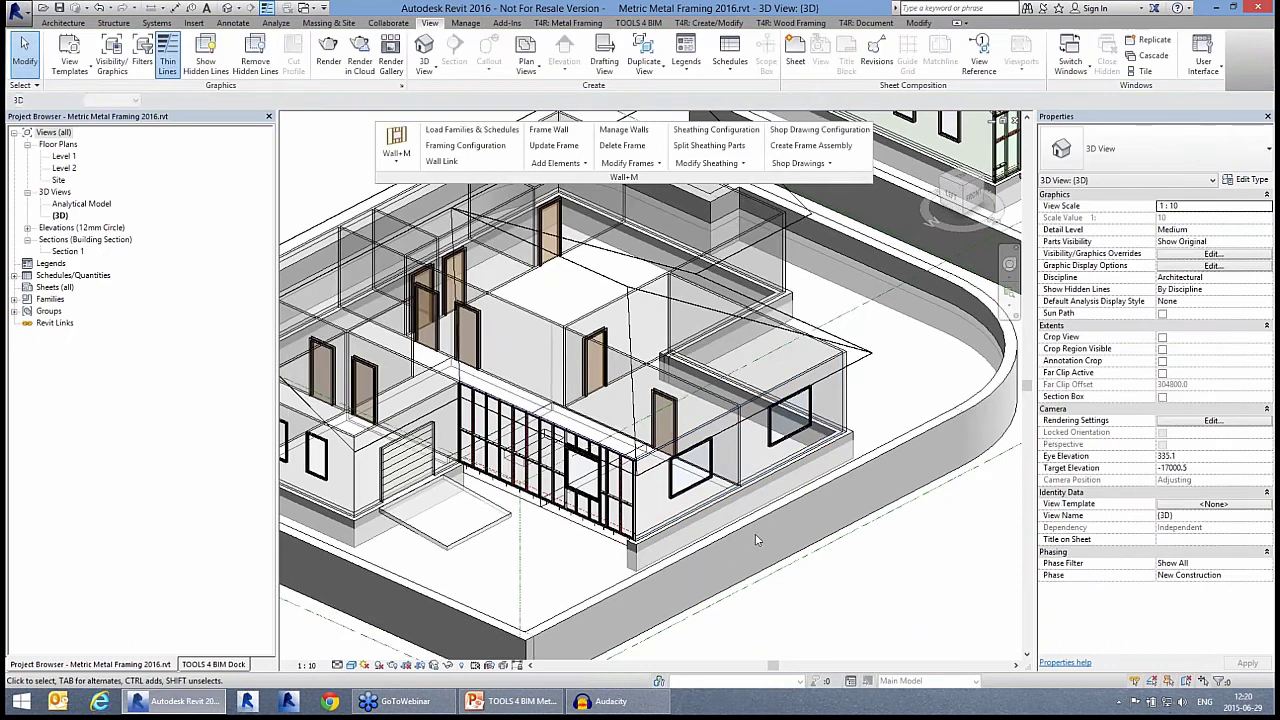
Frame the two-window front wall of the C+C house with its linked configuration
scroll(743, 512, up, 3)
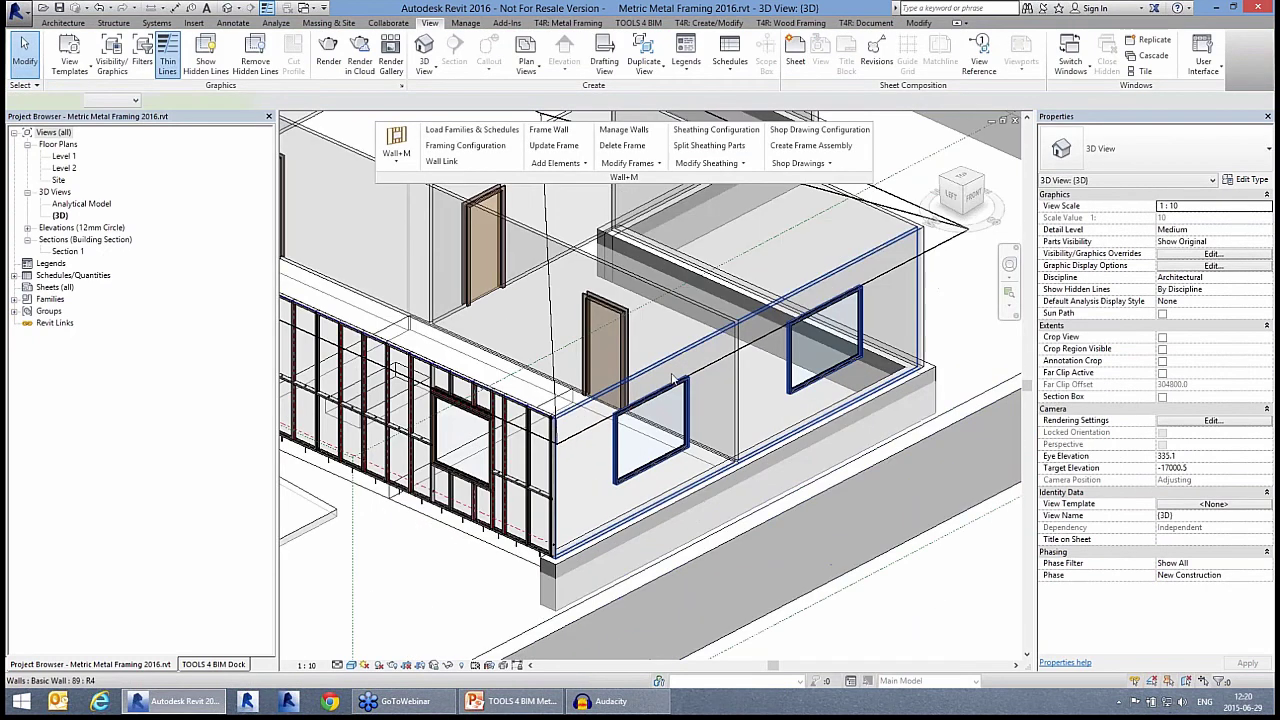
click(660, 370)
click(550, 133)
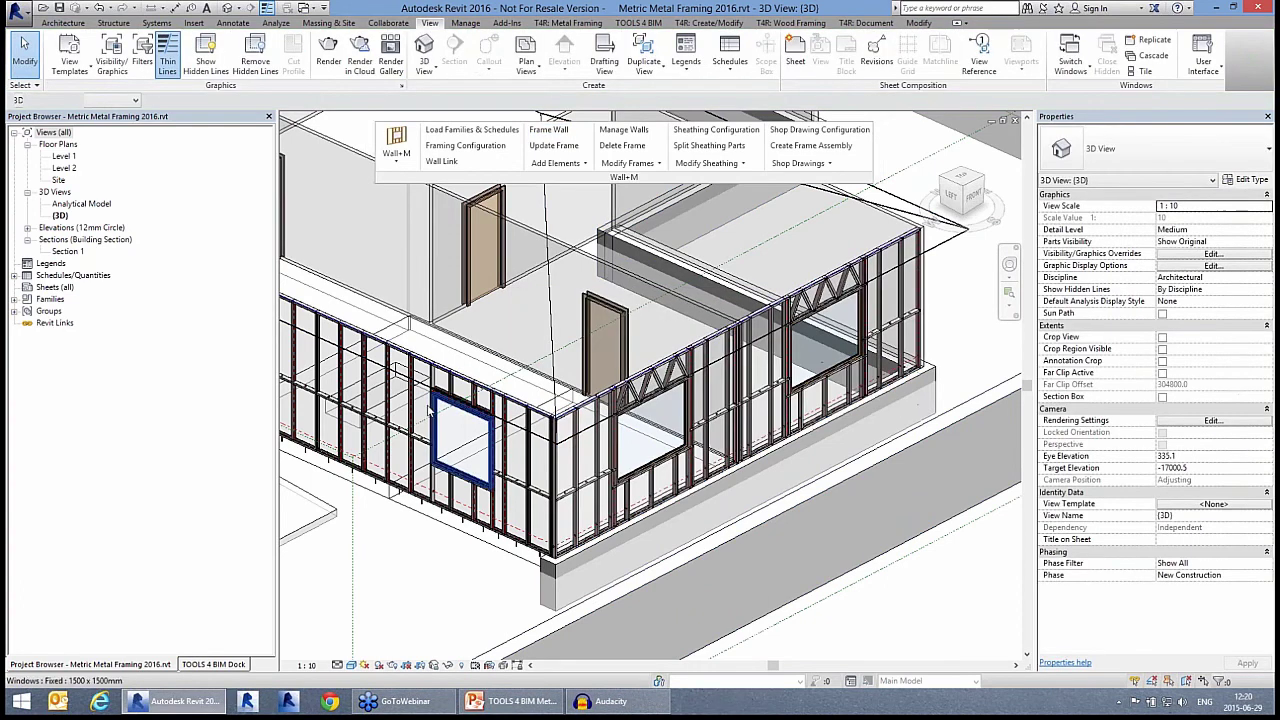
Compare the window header framing and the corner between the two framed walls of the C+C house
scroll(460, 421, up, 5)
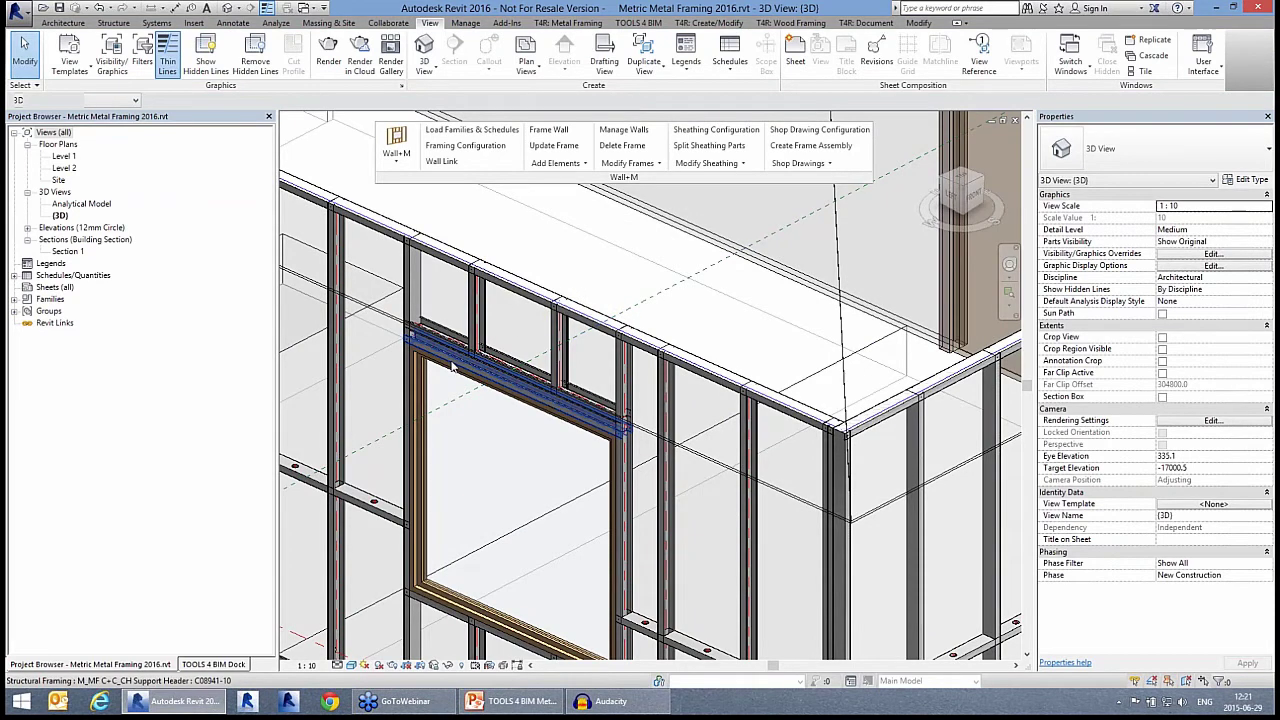
scroll(733, 478, down, 5)
scroll(733, 478, up, 5)
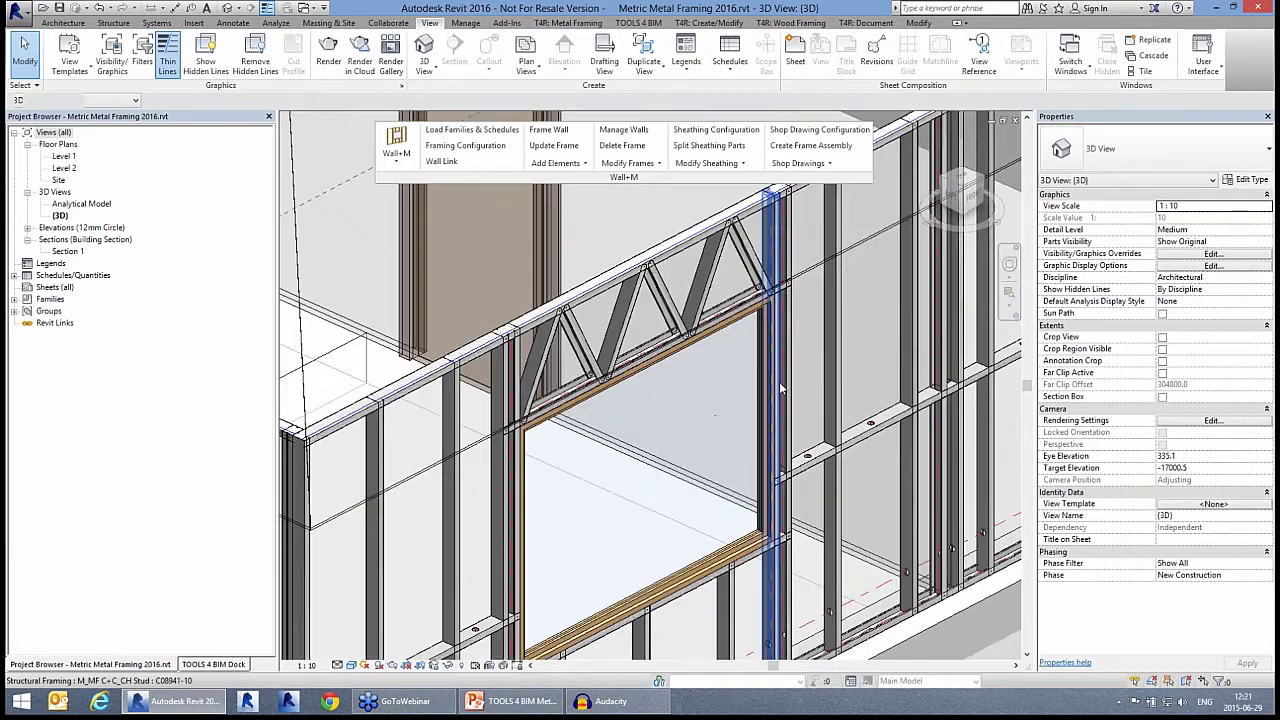
scroll(717, 387, up, 1)
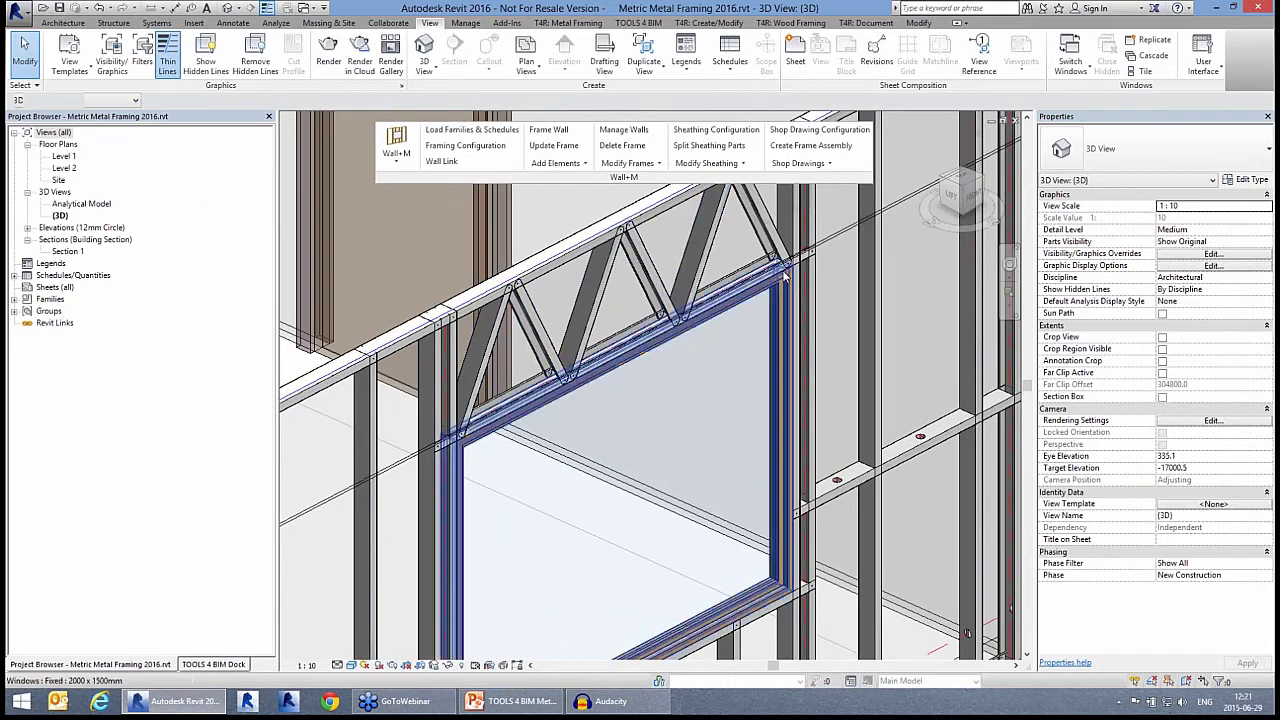
scroll(736, 383, down, 4)
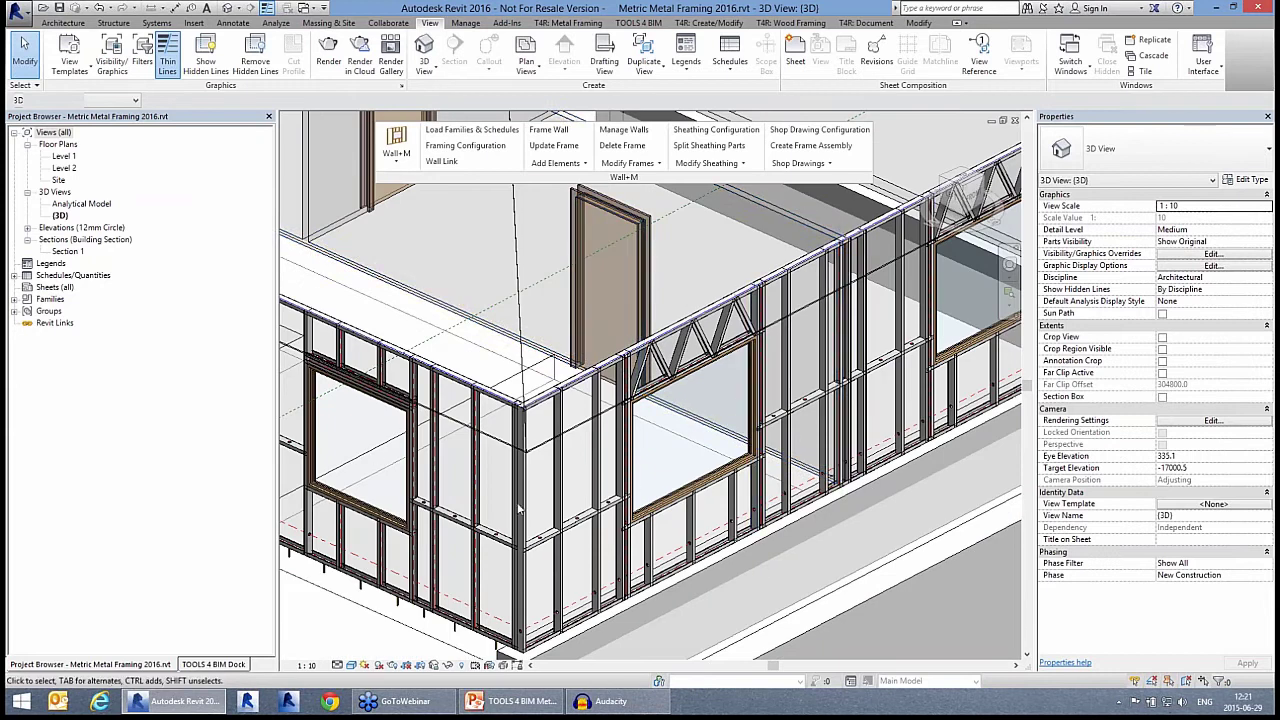
shift+middle_drag(762, 500, 720, 515)
Add an M_MF Stud-Joist : C10251-15 stud 300 mm to the right of a selected stud in the C+U house's single-window wall
scroll(677, 520, down, 5)
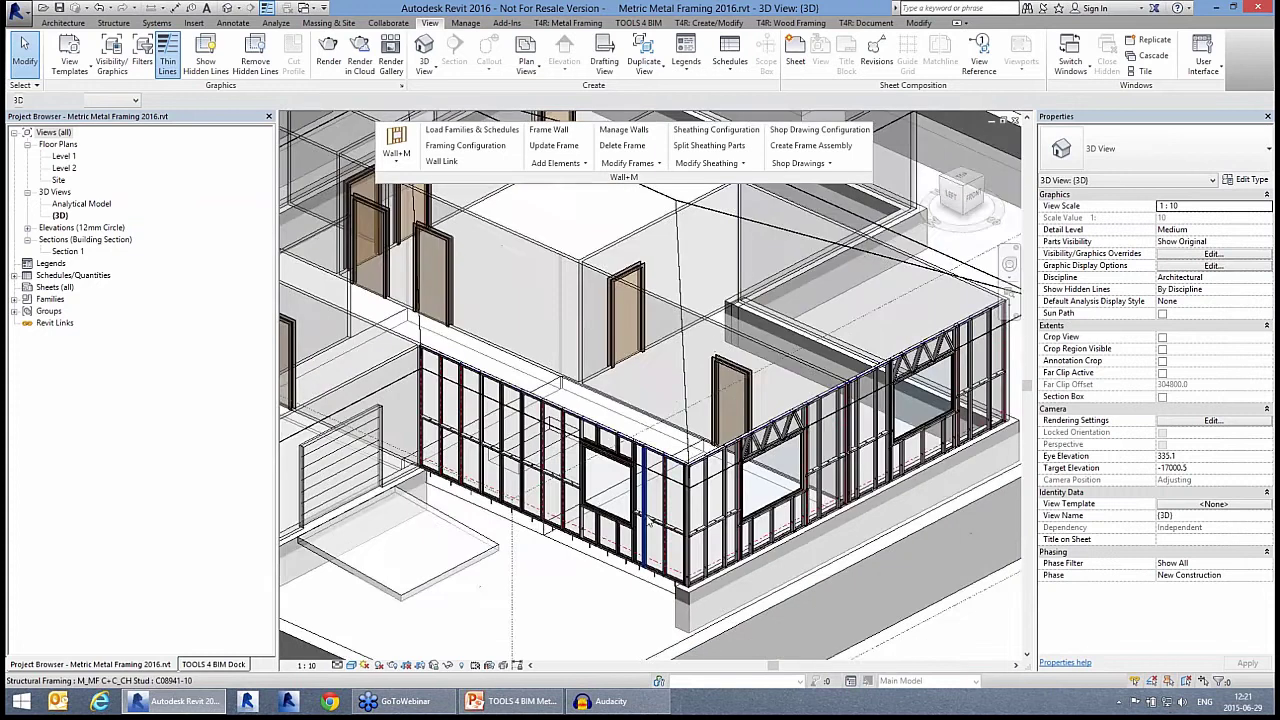
middle_drag(900, 420, 594, 491)
middle_drag(872, 519, 645, 660)
scroll(708, 400, up, 6)
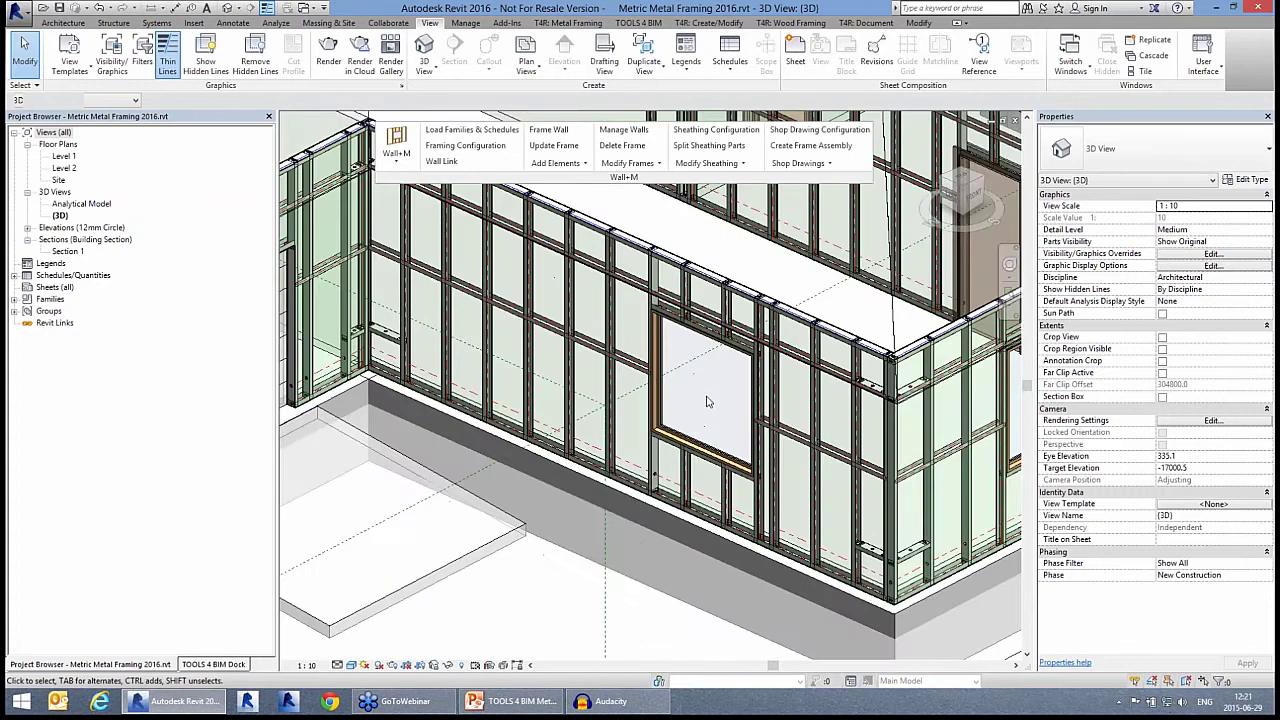
middle_drag(769, 463, 873, 535)
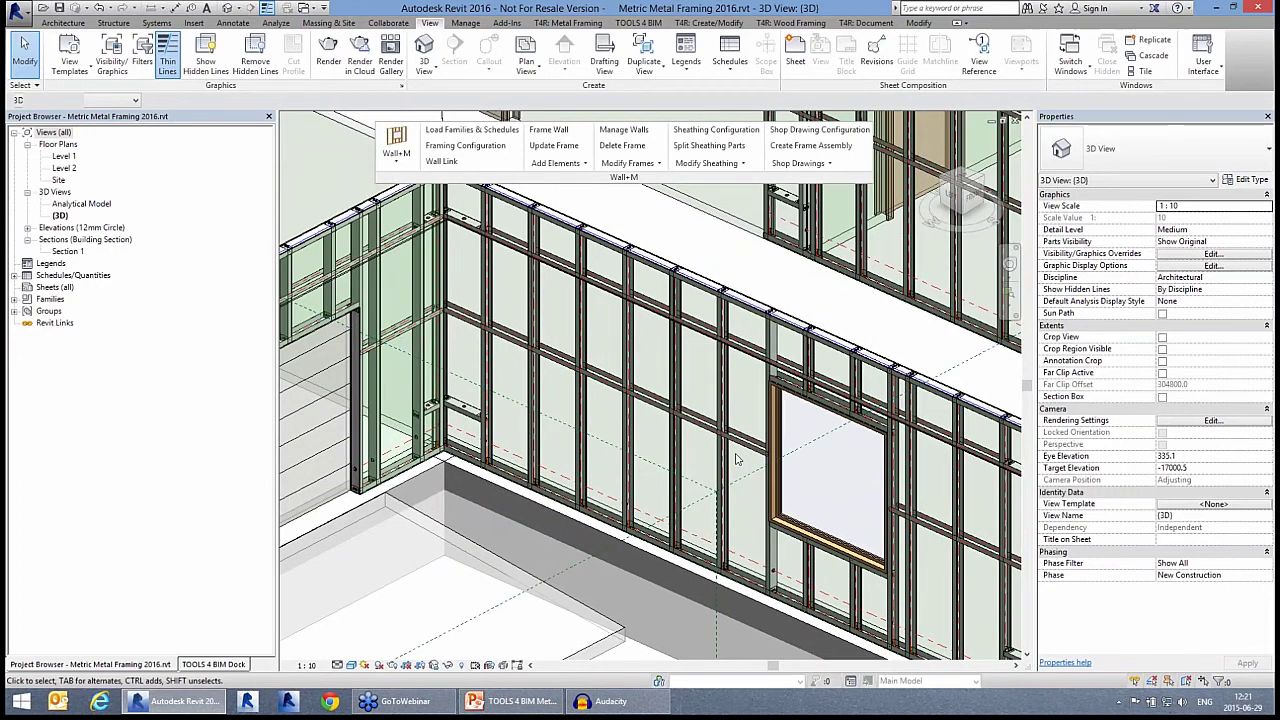
click(576, 165)
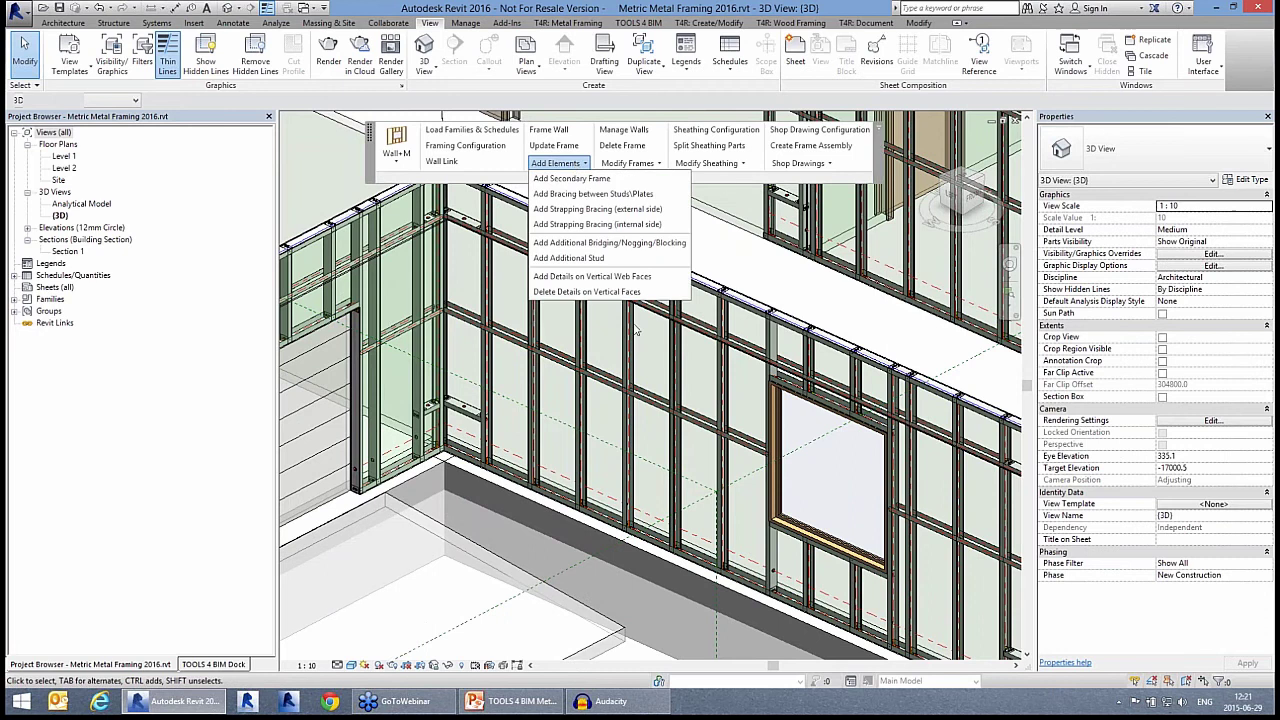
click(611, 259)
click(630, 428)
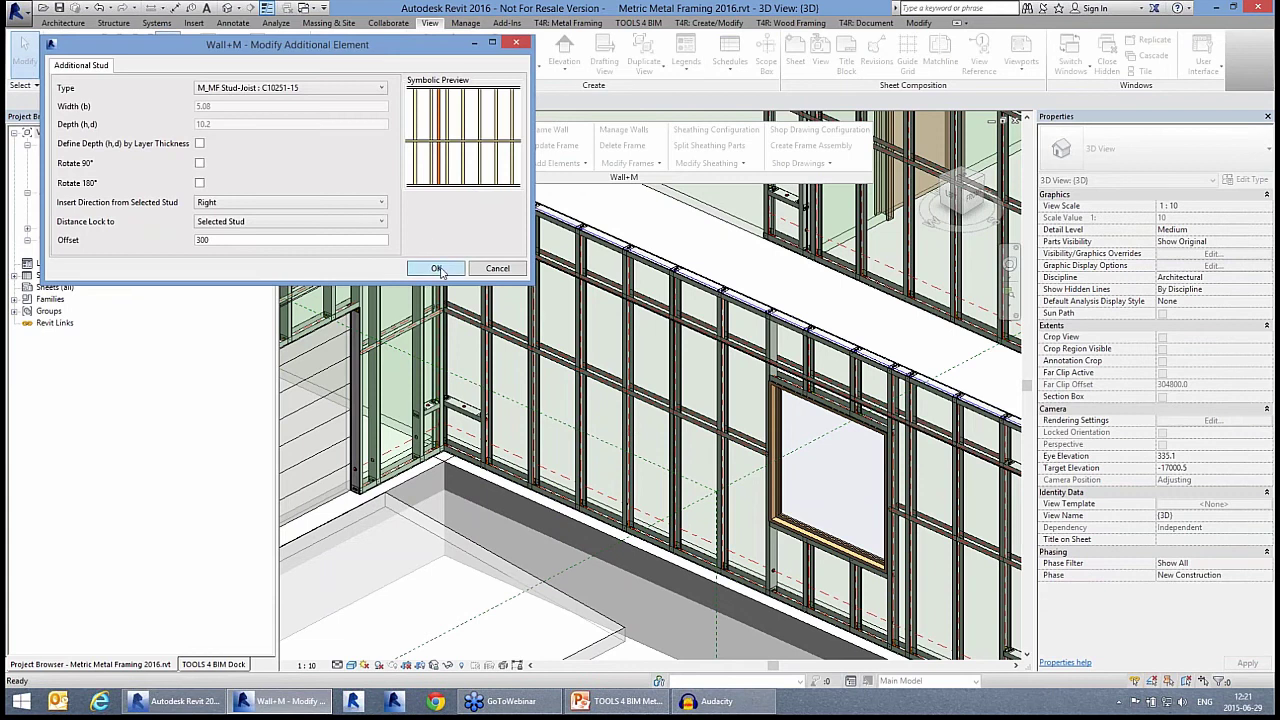
click(437, 269)
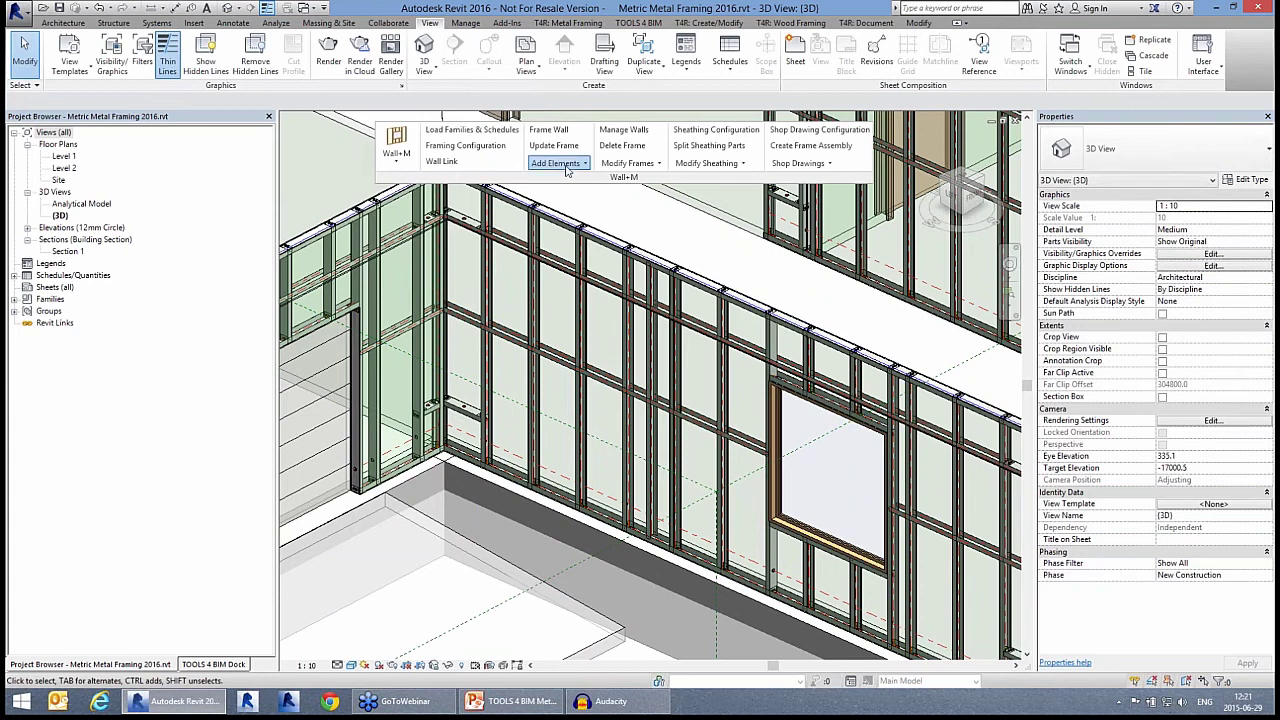
Add an M_MF Blocking Stud-Joist : C10251-15 blocking between two studs of the same wall, offset 500 mm from the bottom
click(557, 163)
click(620, 247)
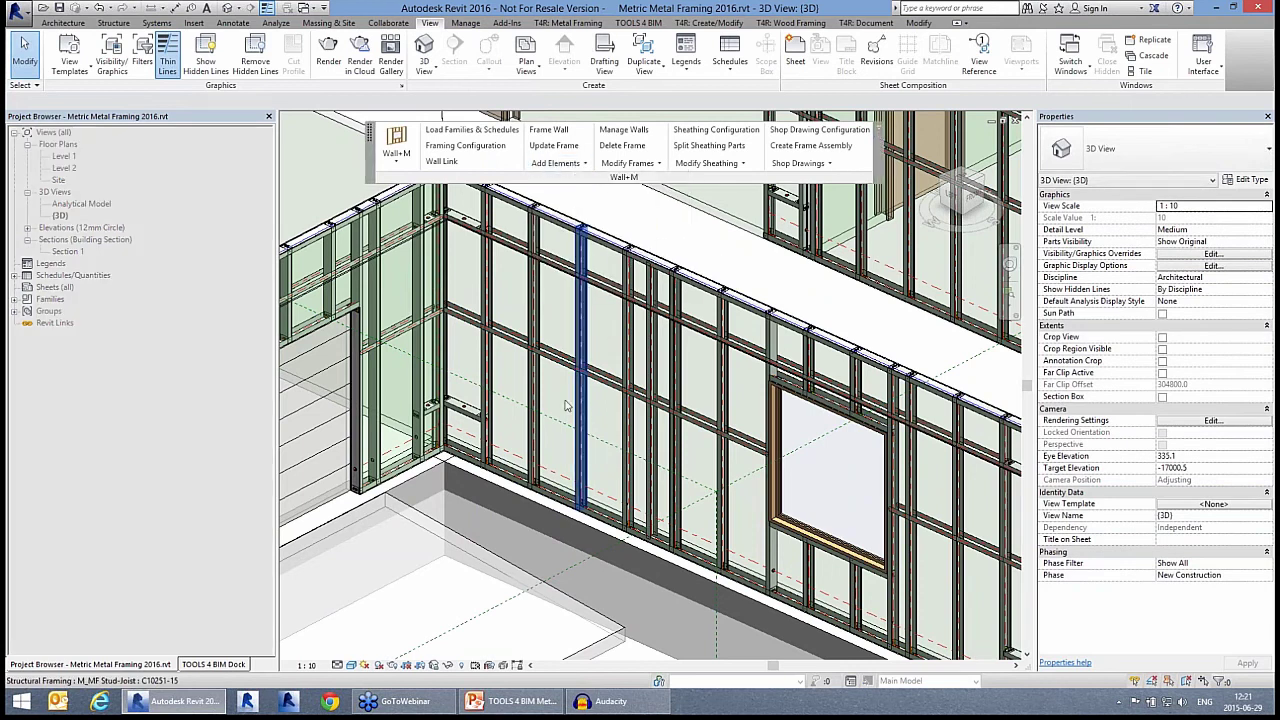
click(624, 430)
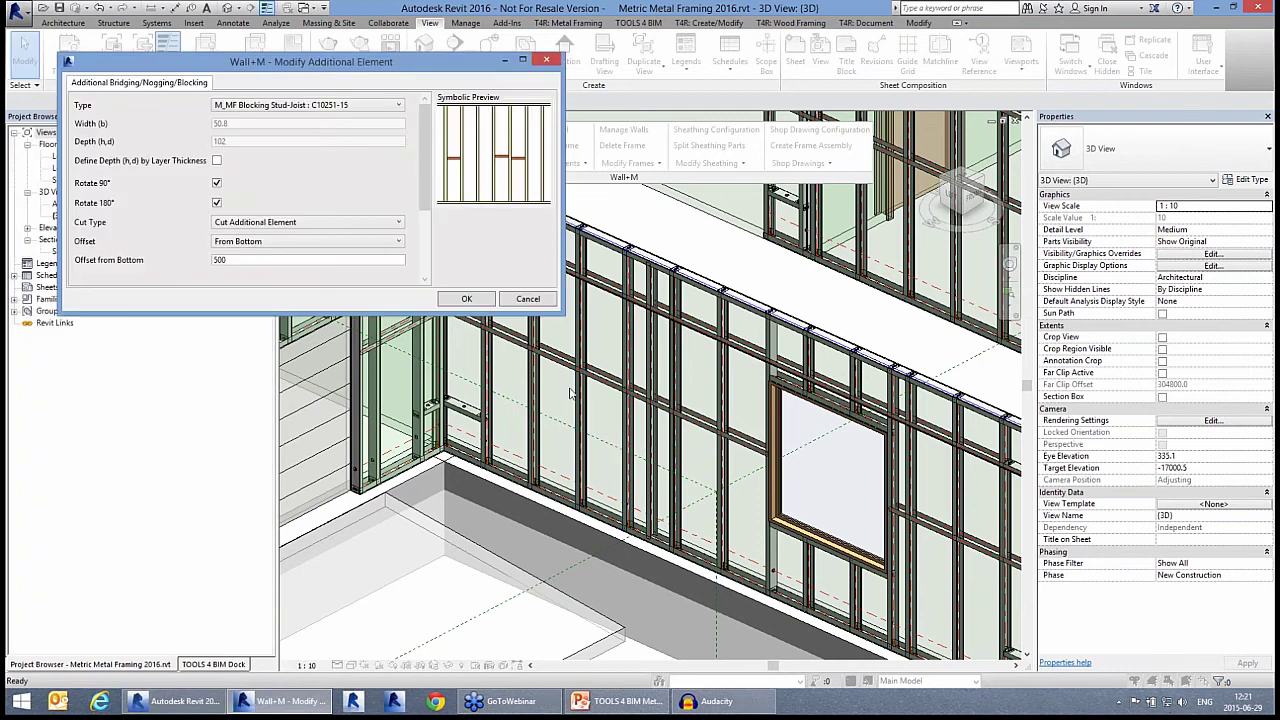
click(466, 300)
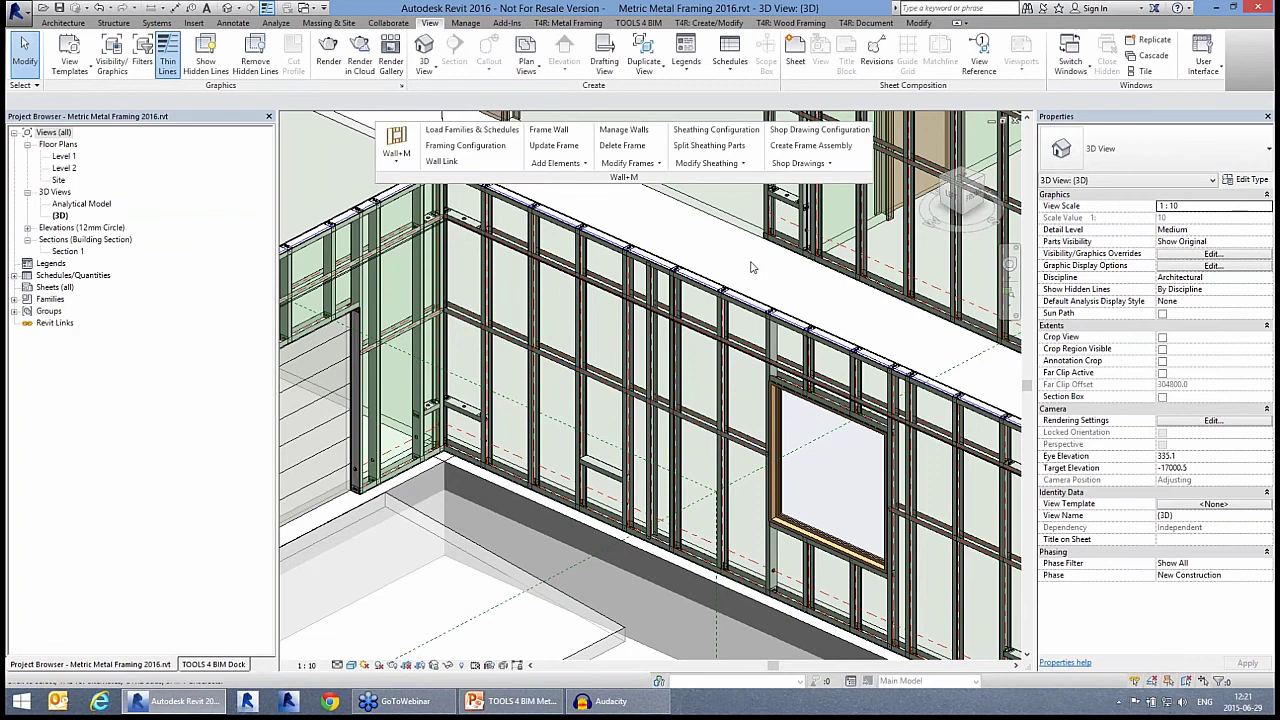
scroll(752, 267, down, 5)
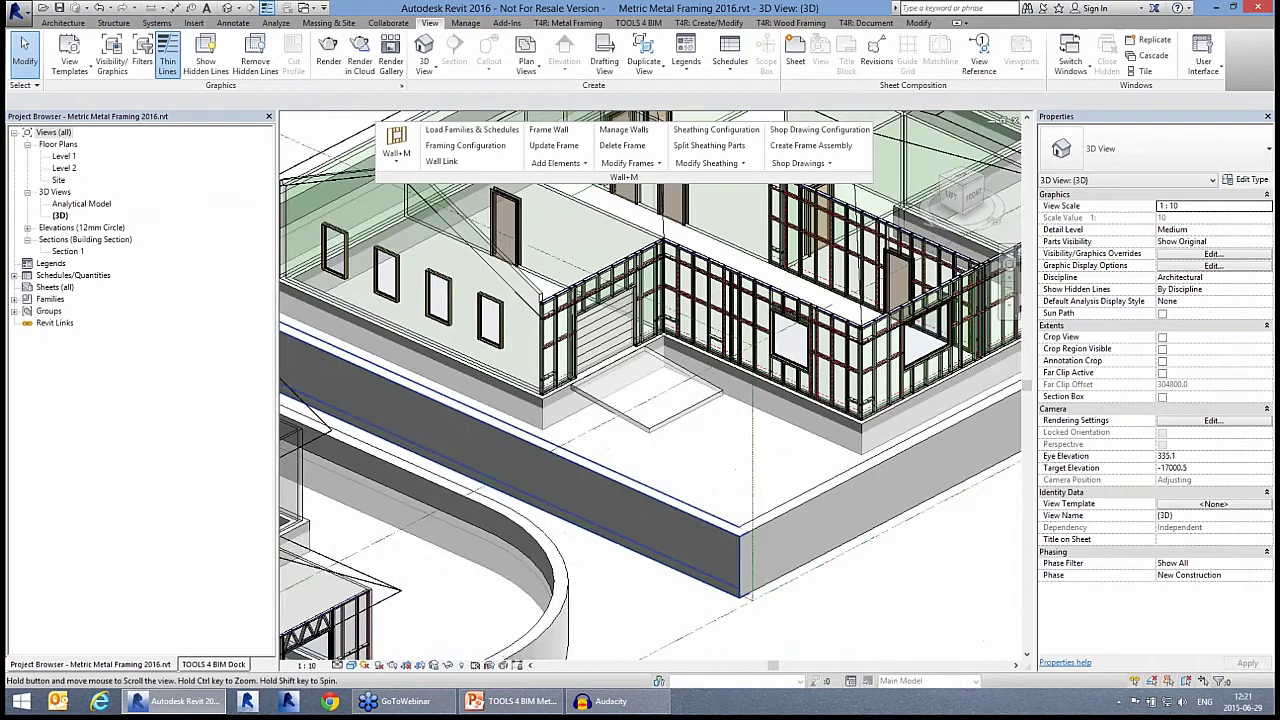
Move the window of the C+C house's single-window wall slightly towards the garage and update the wall's frame to the new position
middle_drag(500, 510, 720, 225)
middle_drag(470, 610, 750, 600)
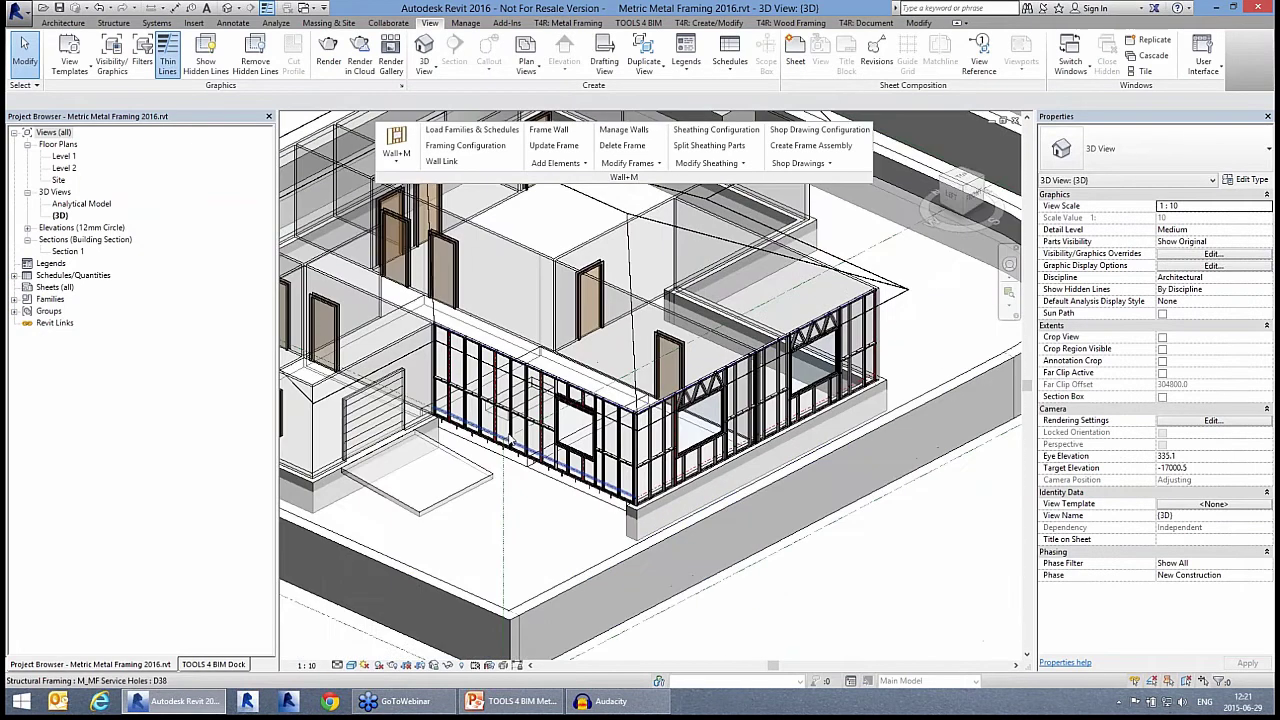
scroll(510, 440, up, 4)
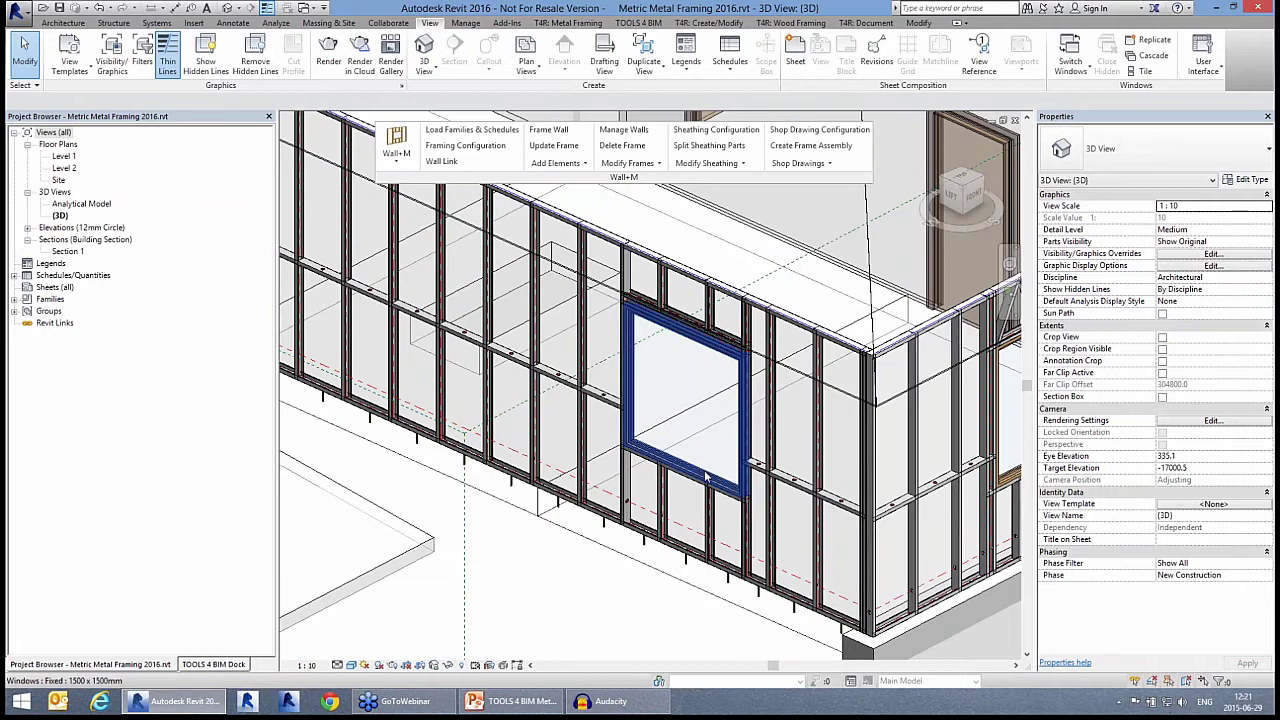
click(705, 478)
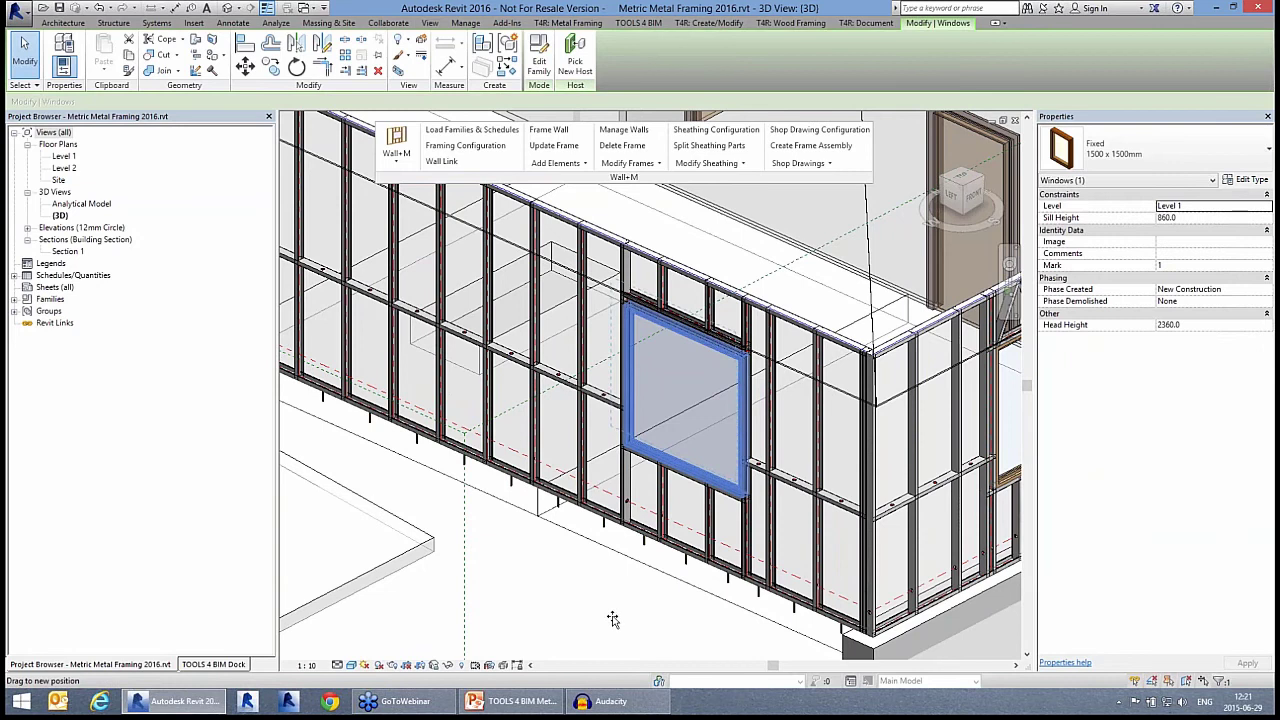
drag(612, 619, 602, 616)
key(Escape)
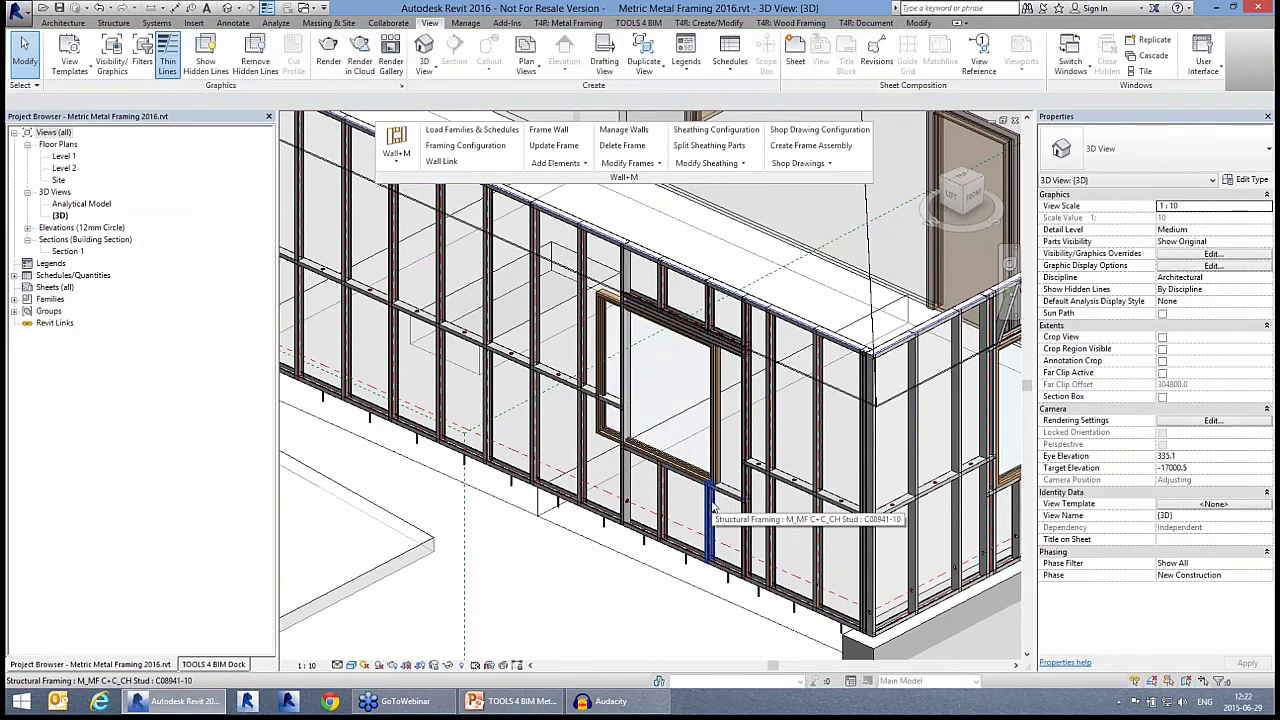
click(709, 505)
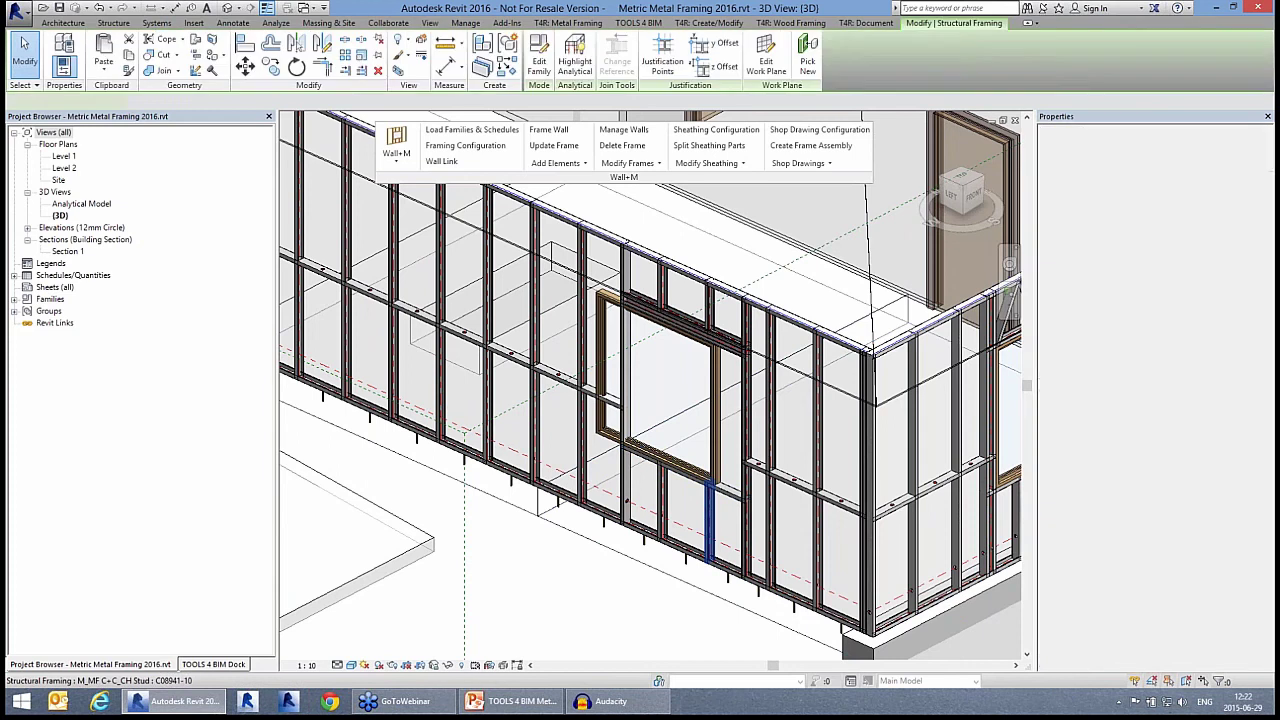
click(553, 145)
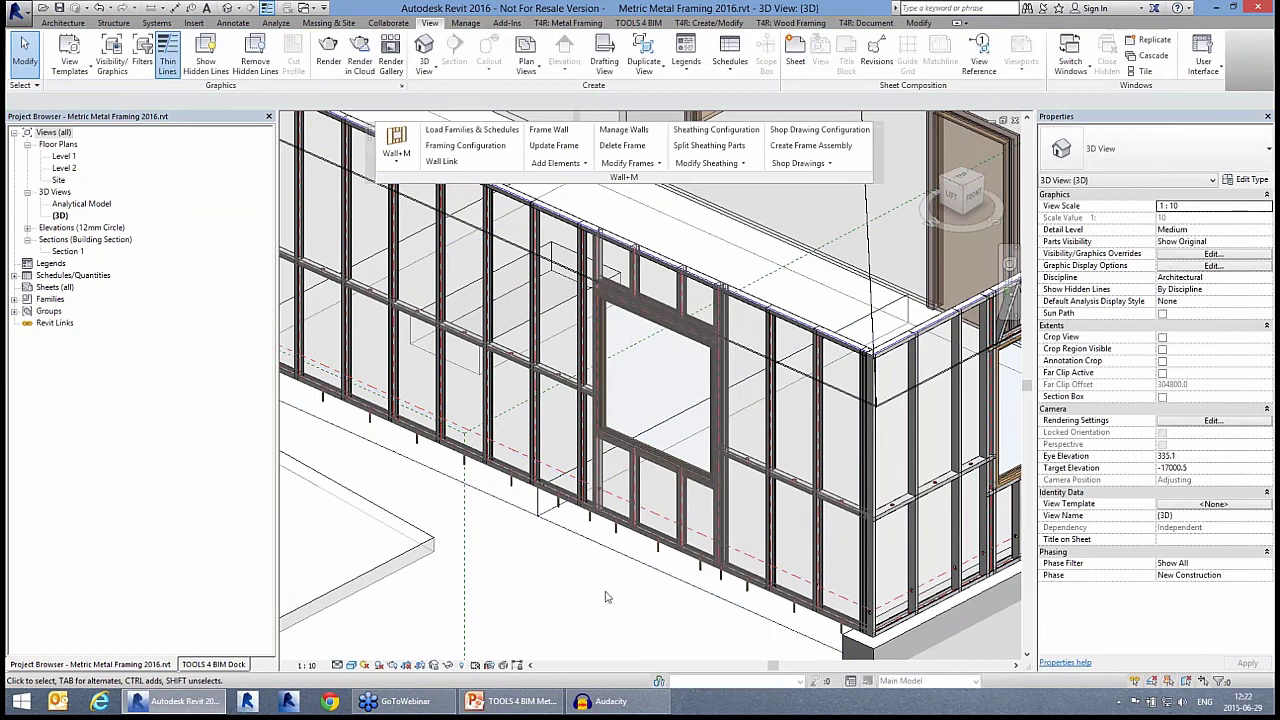
Add bracing between the studs and plates in the stud bay beside the window, on the corner side of the same wall
middle_drag(719, 615, 709, 614)
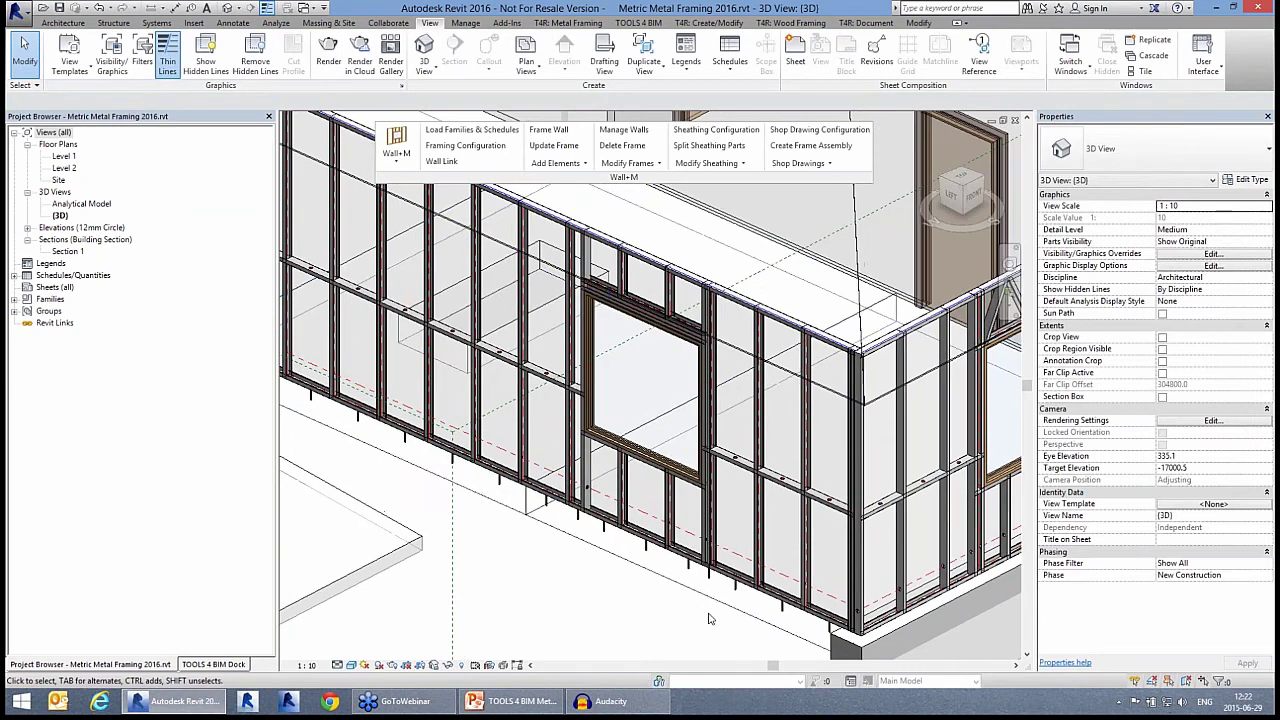
click(556, 162)
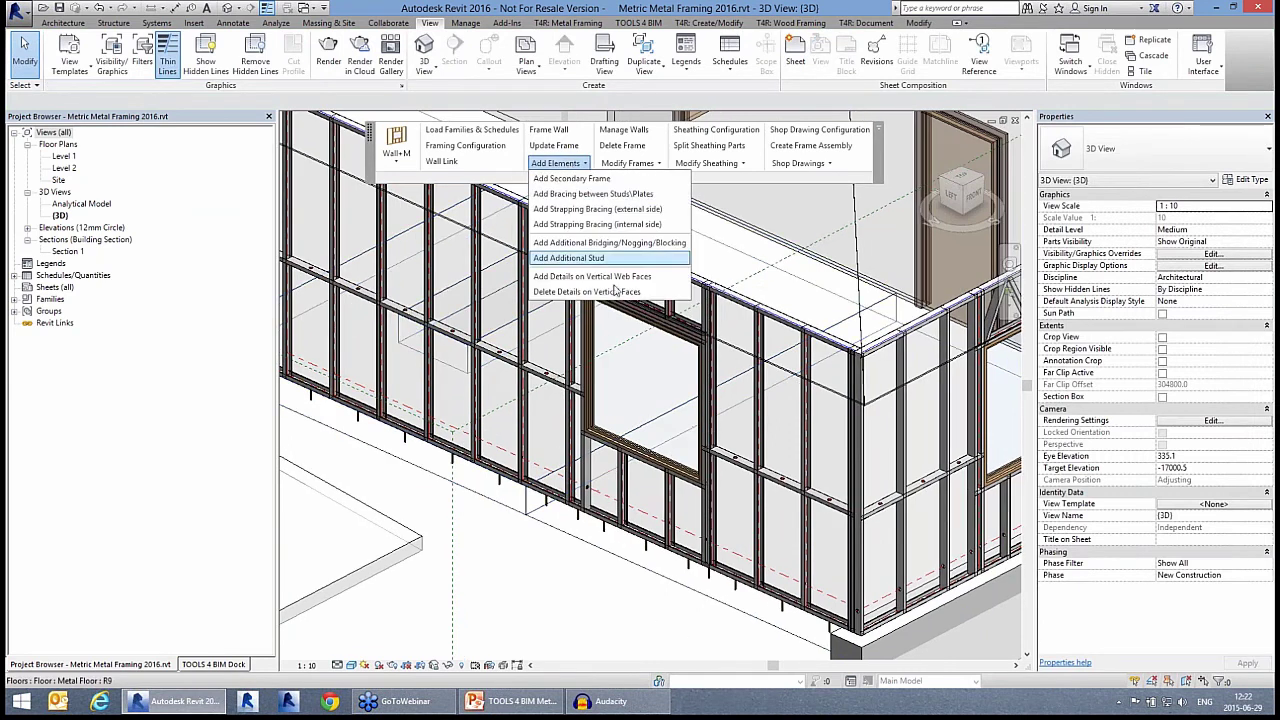
click(604, 194)
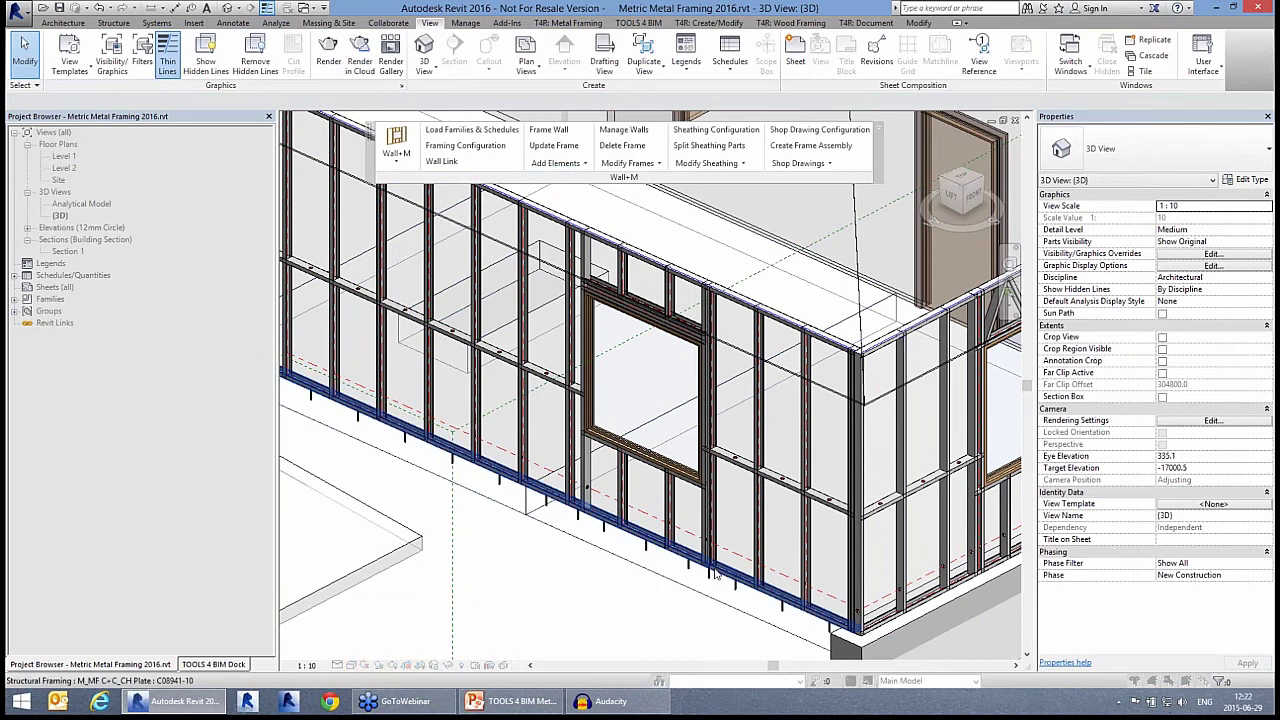
click(752, 478)
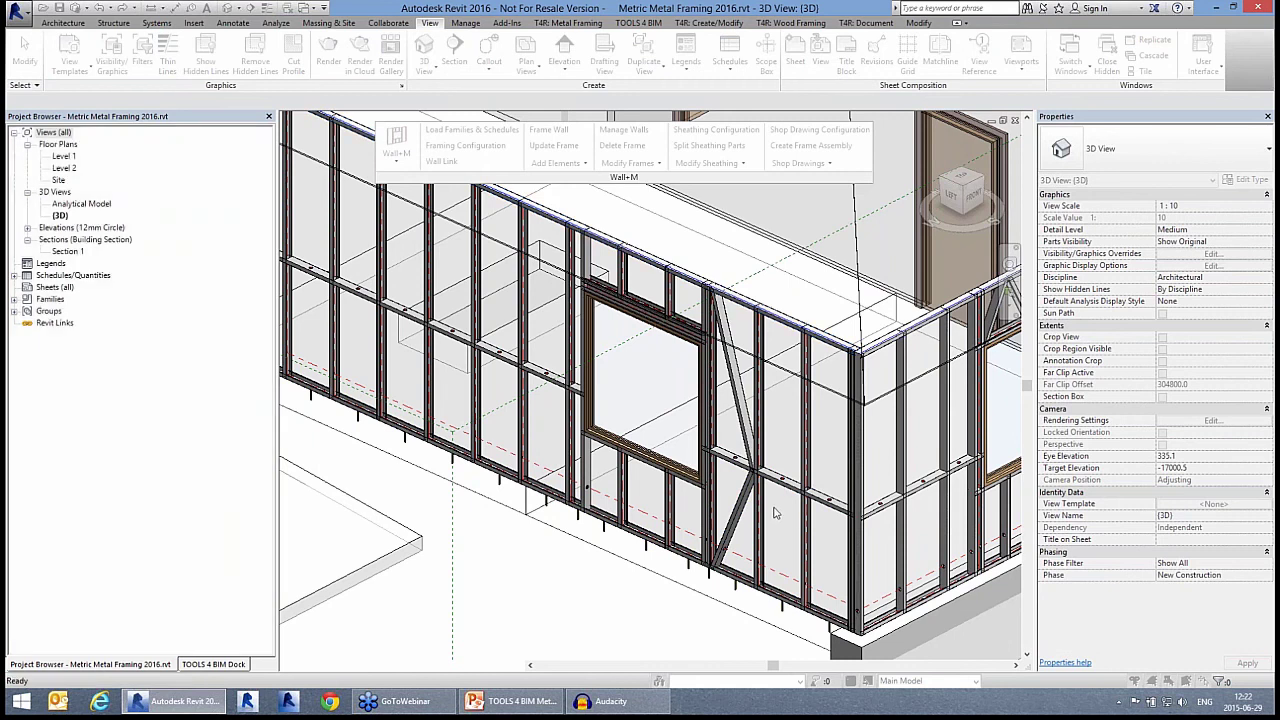
scroll(770, 515, up, 5)
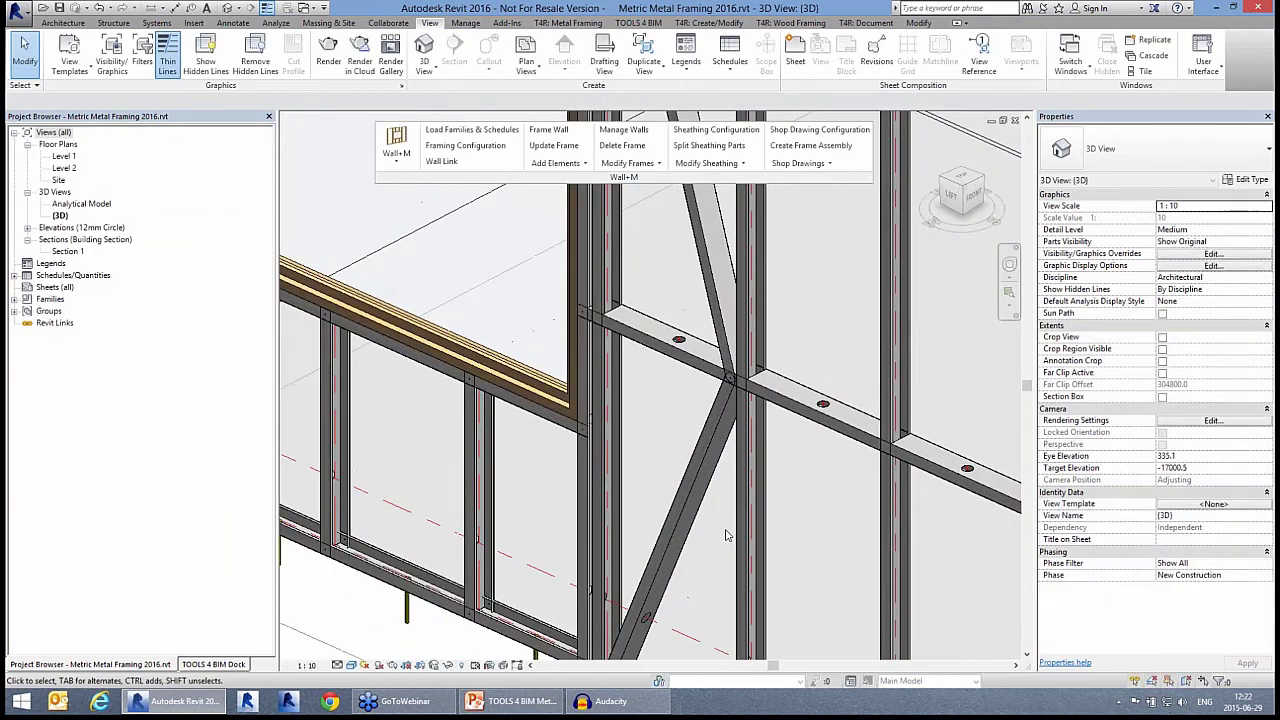
scroll(727, 530, down, 2)
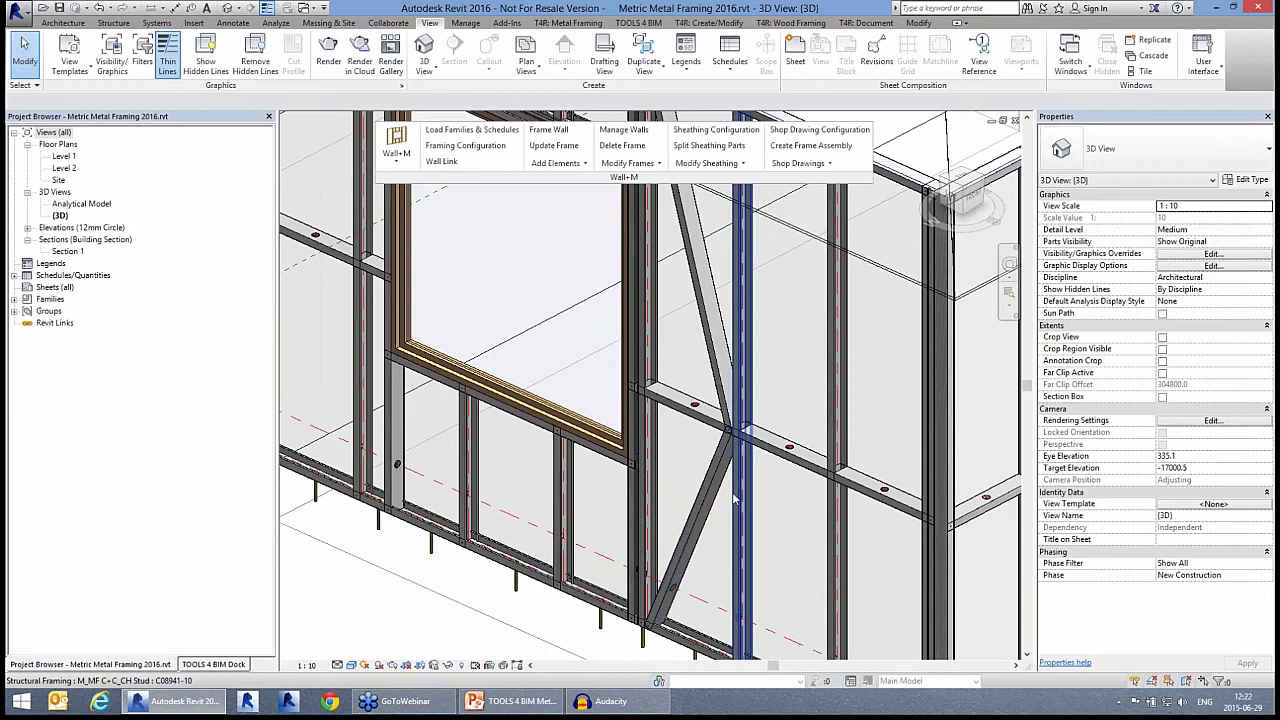
scroll(735, 500, down, 2)
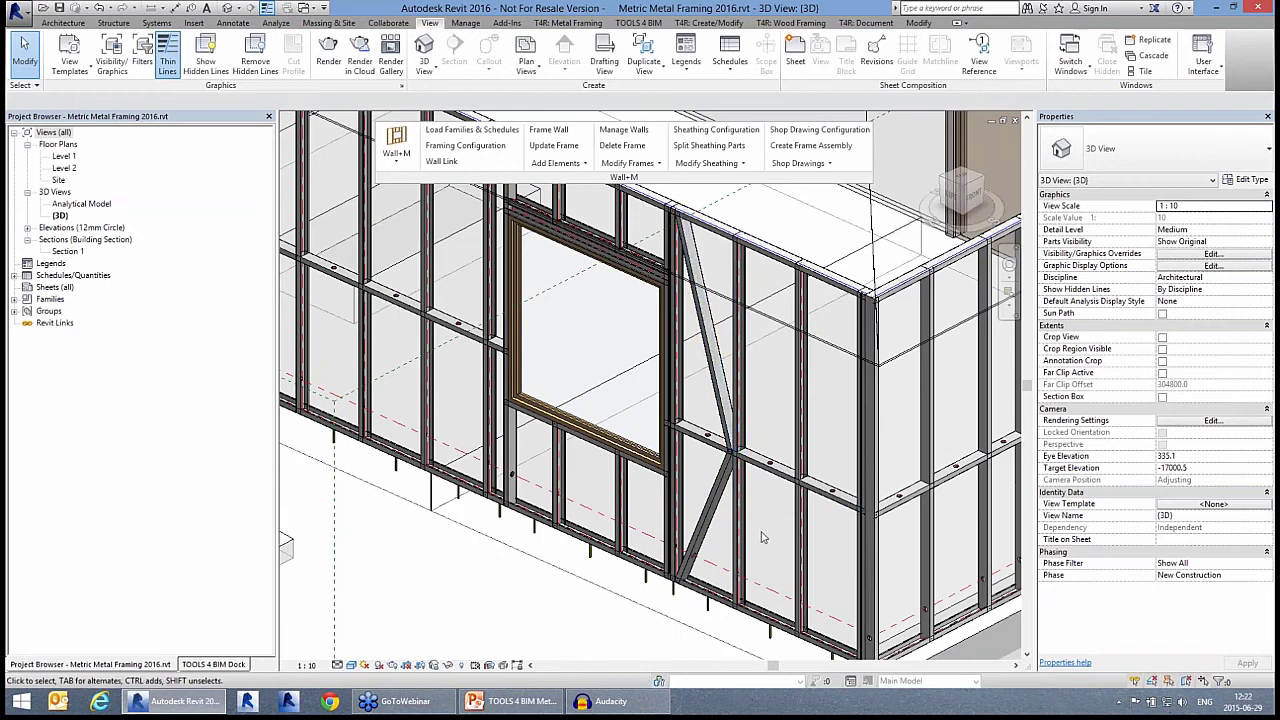
Modify the opening framing of the window in the C+U house's single-window wall through its trimmer and cripple stud settings
scroll(762, 537, down, 2)
scroll(682, 515, down, 3)
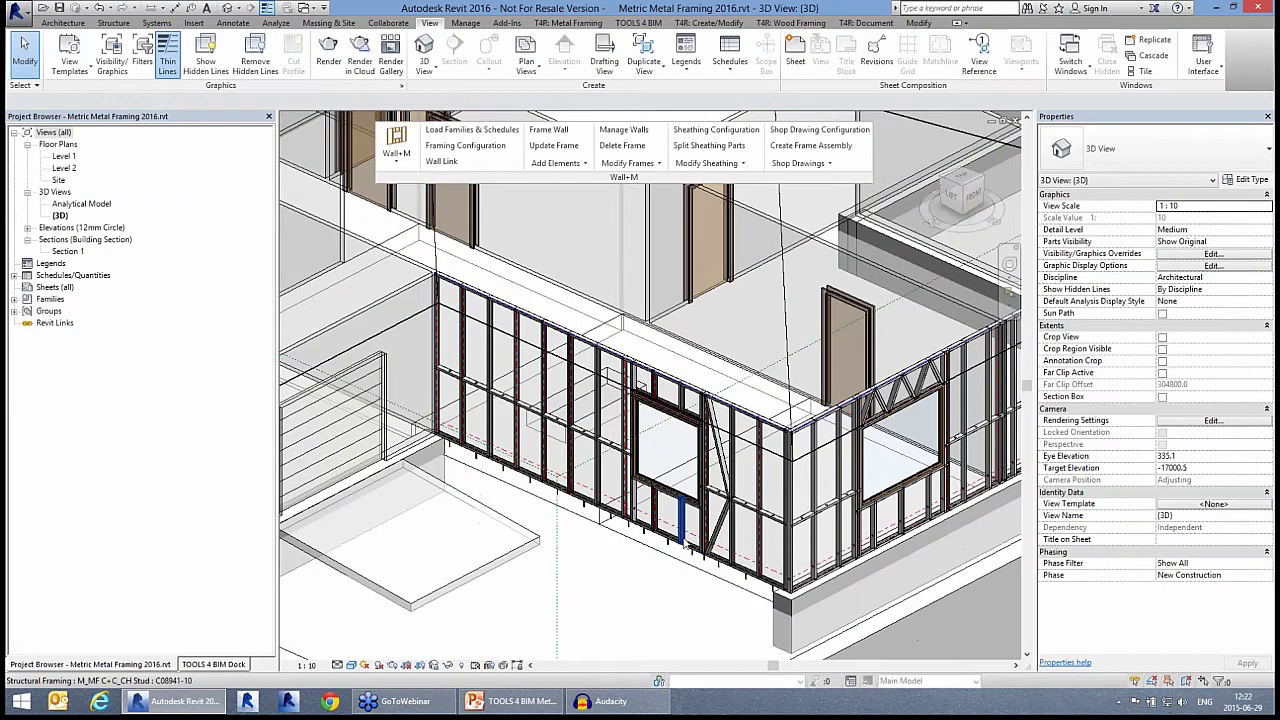
scroll(845, 372, down, 3)
scroll(845, 372, down, 1)
middle_drag(845, 372, 583, 566)
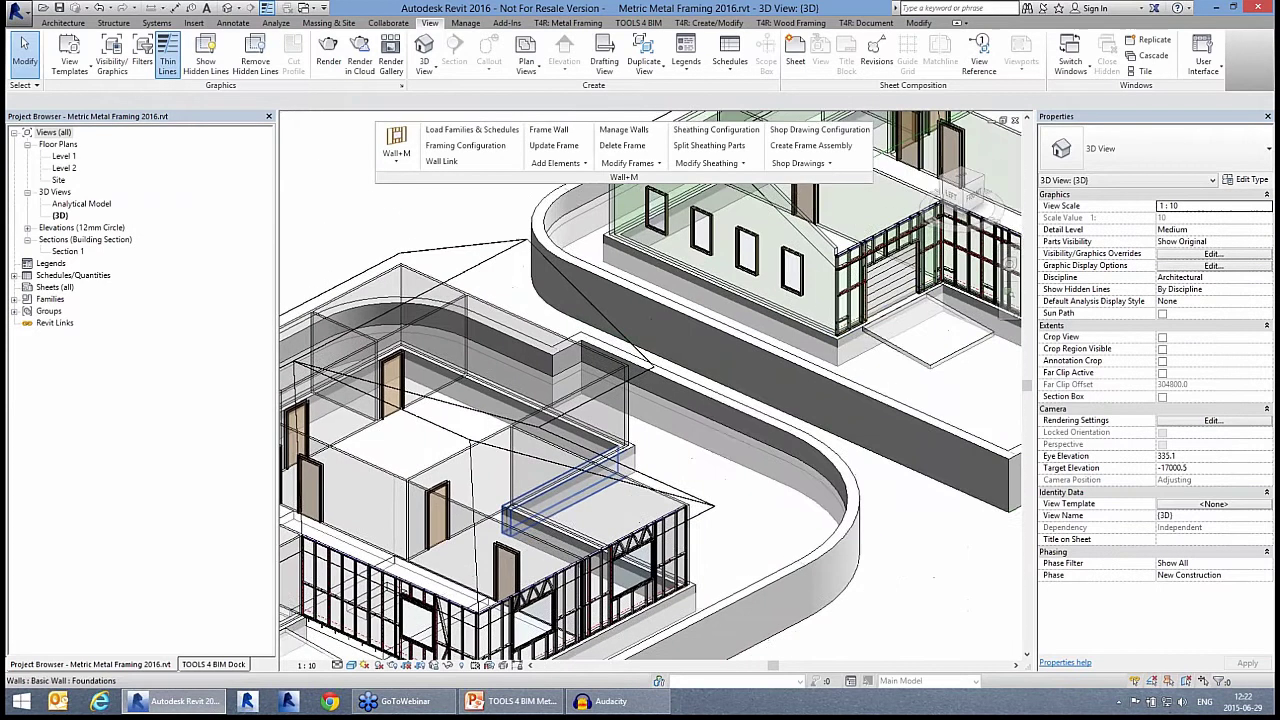
middle_drag(900, 368, 658, 410)
scroll(658, 410, up, 3)
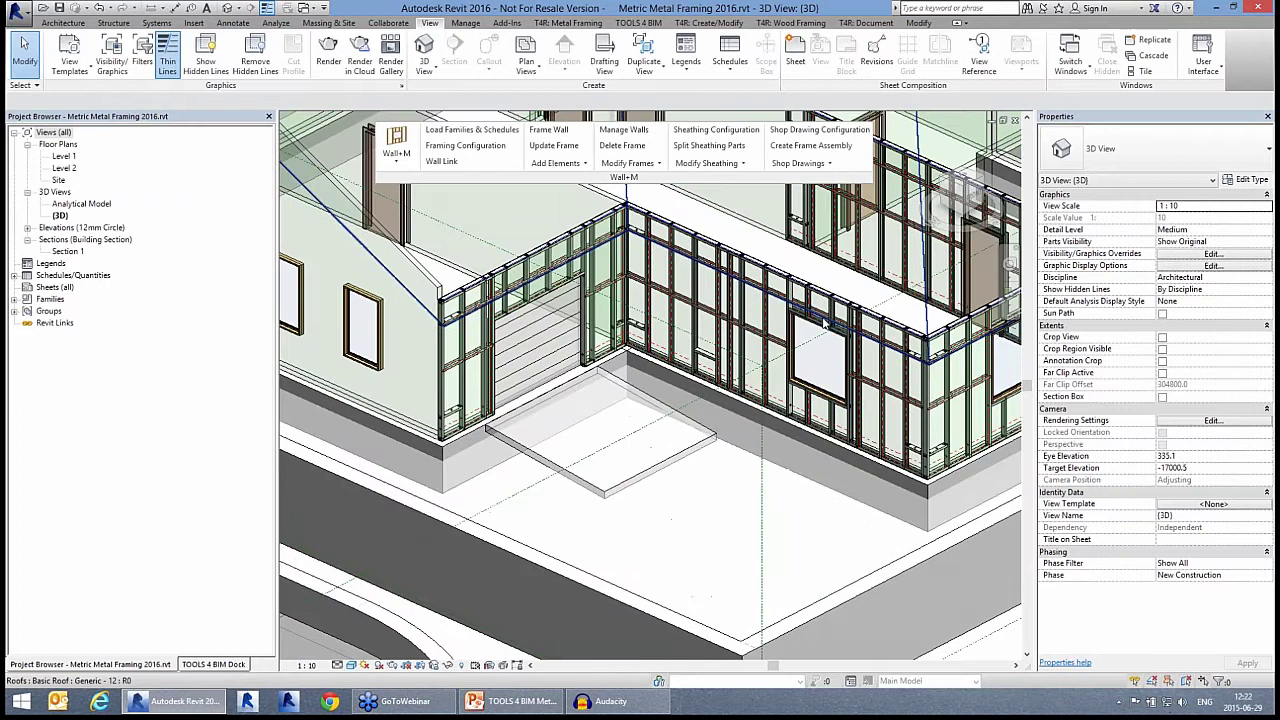
scroll(847, 487, up, 3)
scroll(847, 487, up, 4)
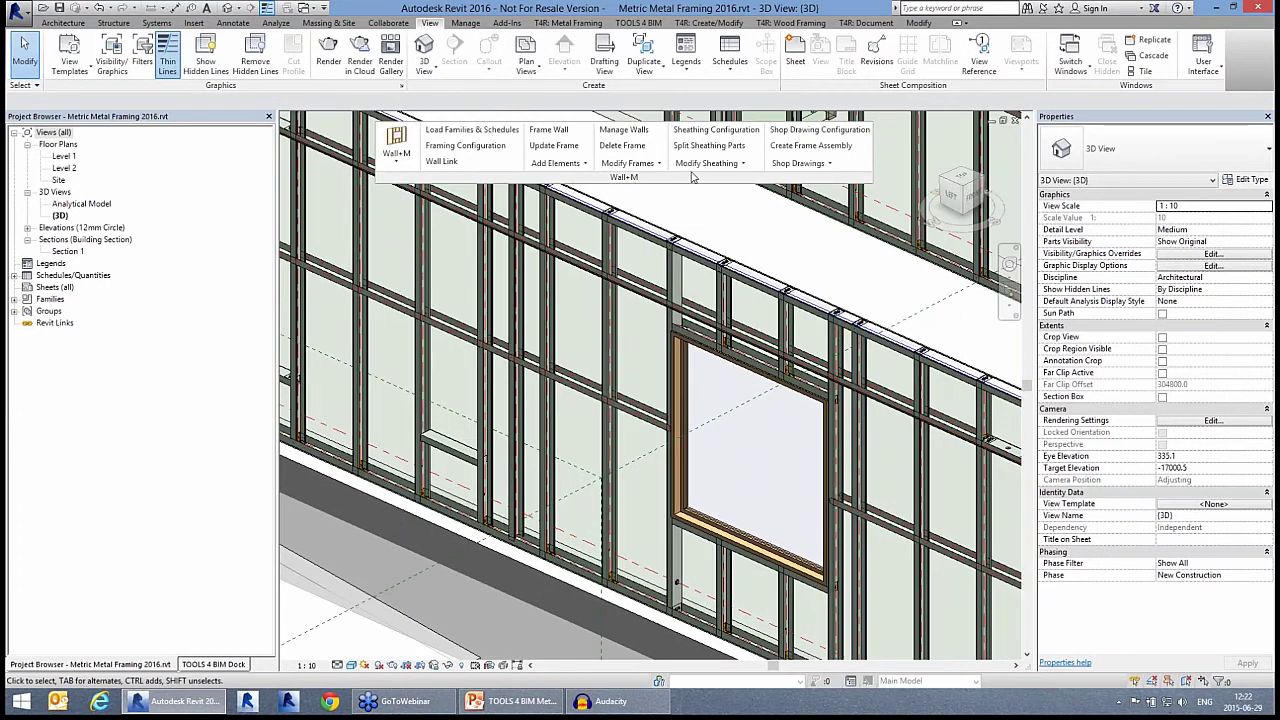
click(640, 164)
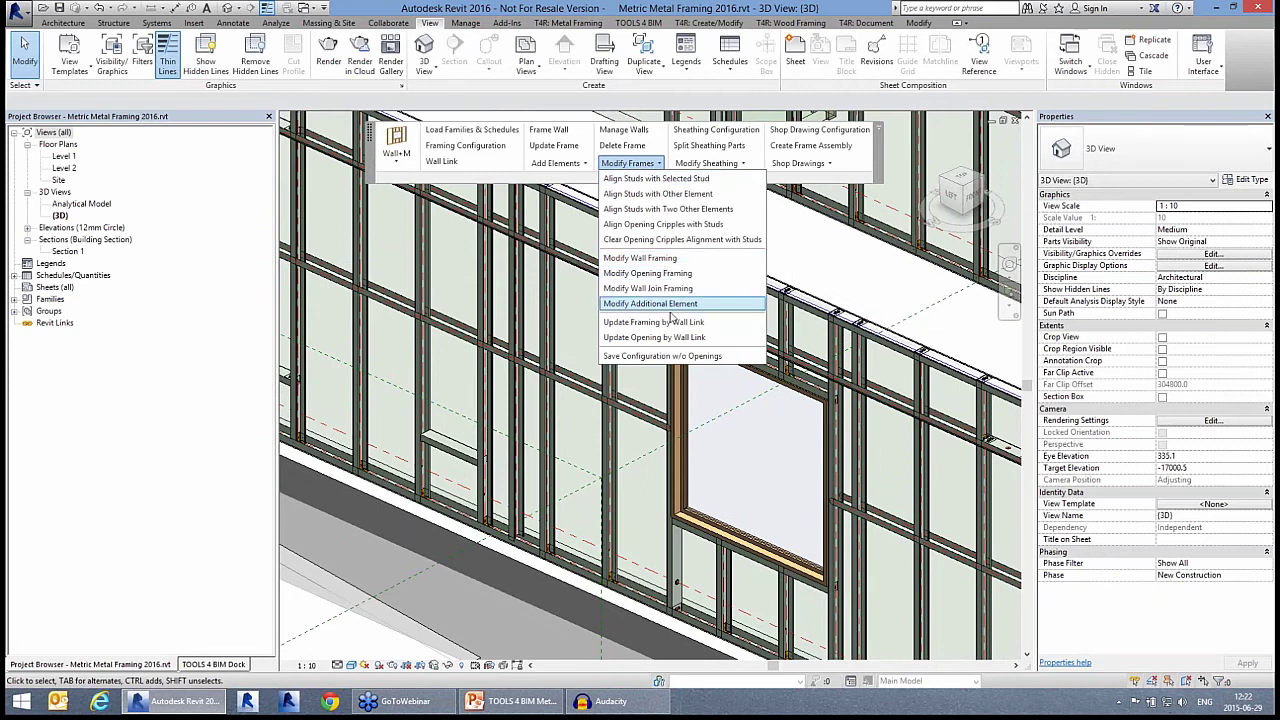
click(672, 273)
click(784, 408)
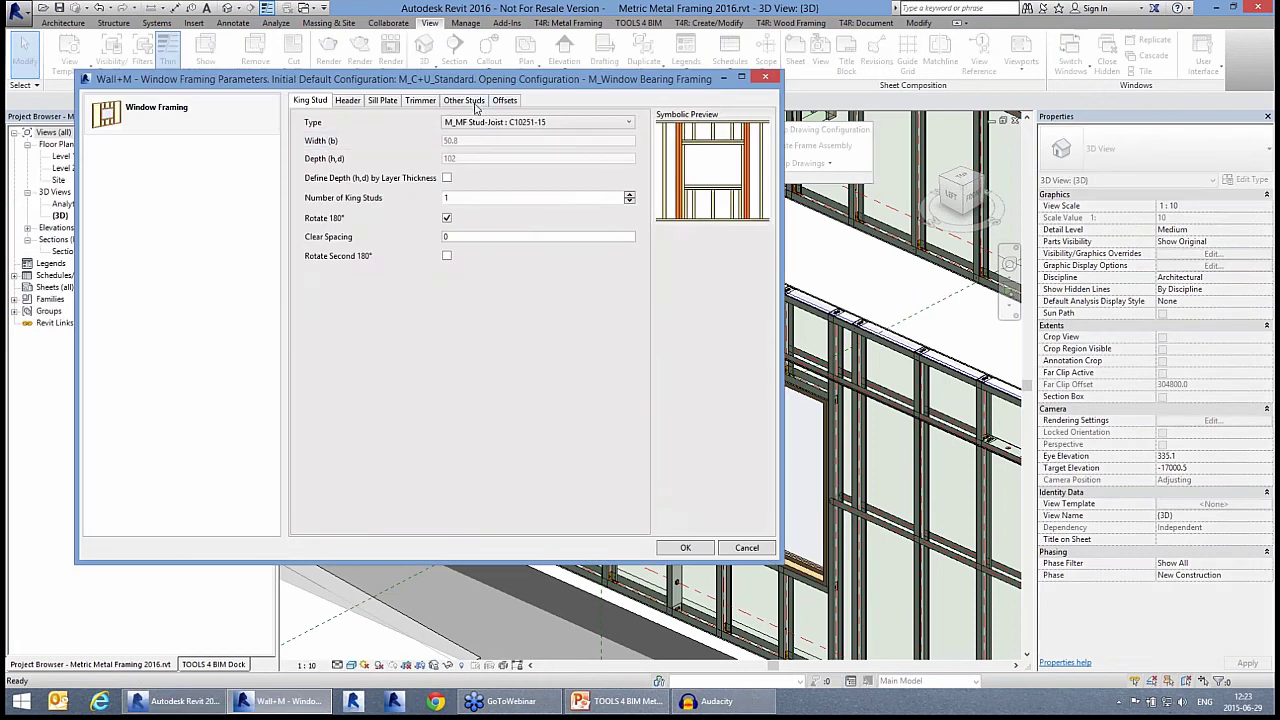
click(474, 104)
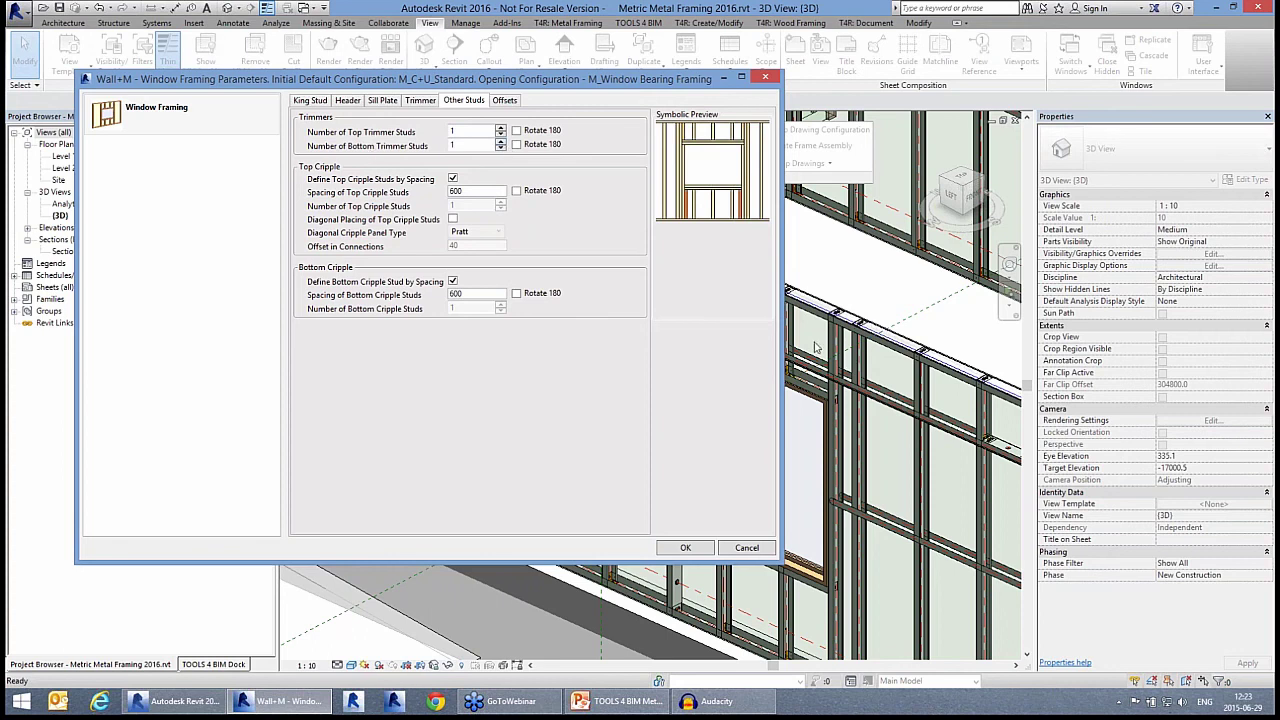
click(685, 548)
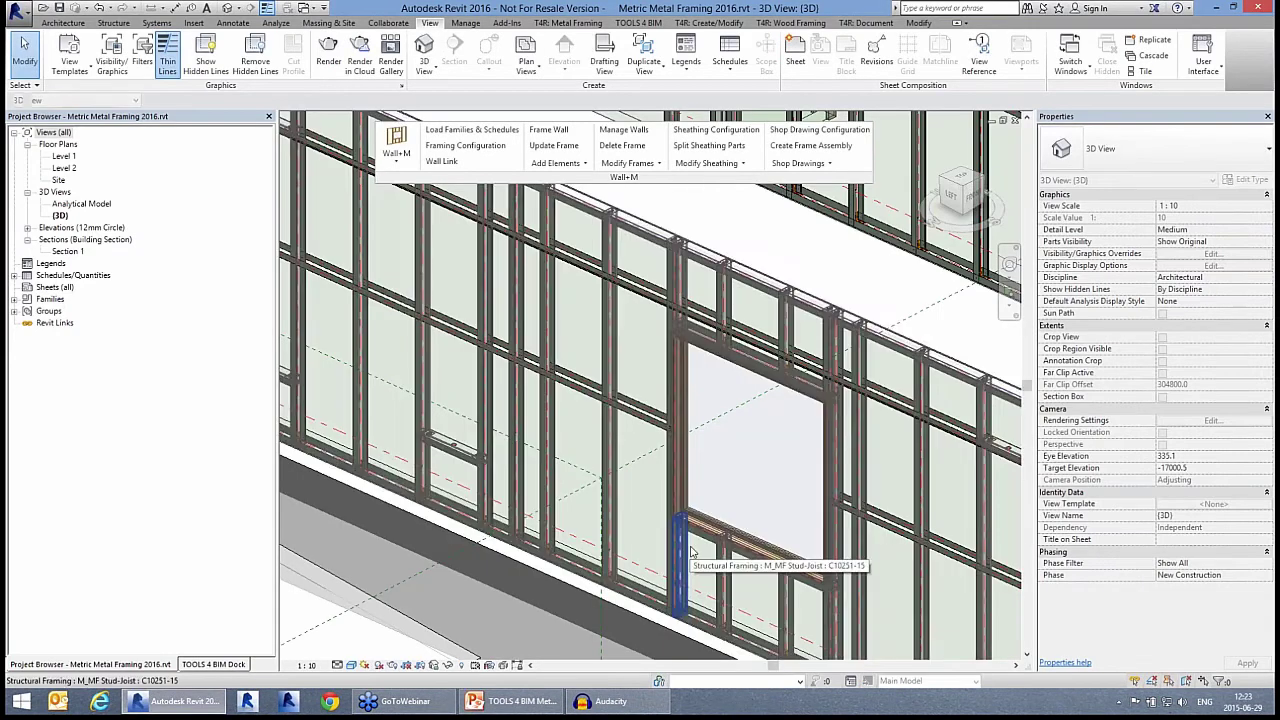
Set the Parts Visibility of the 3D view to Show Parts so the walls display their sheathing layers
scroll(800, 300, up, 4)
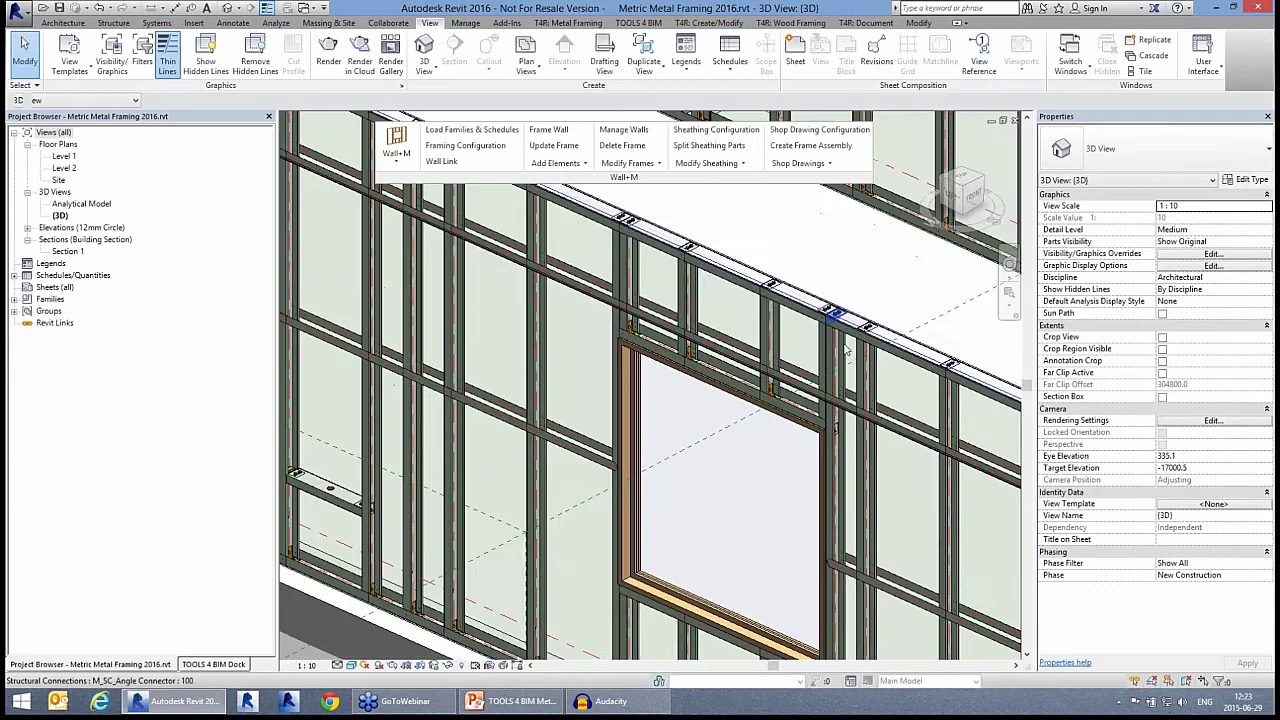
scroll(757, 360, down, 3)
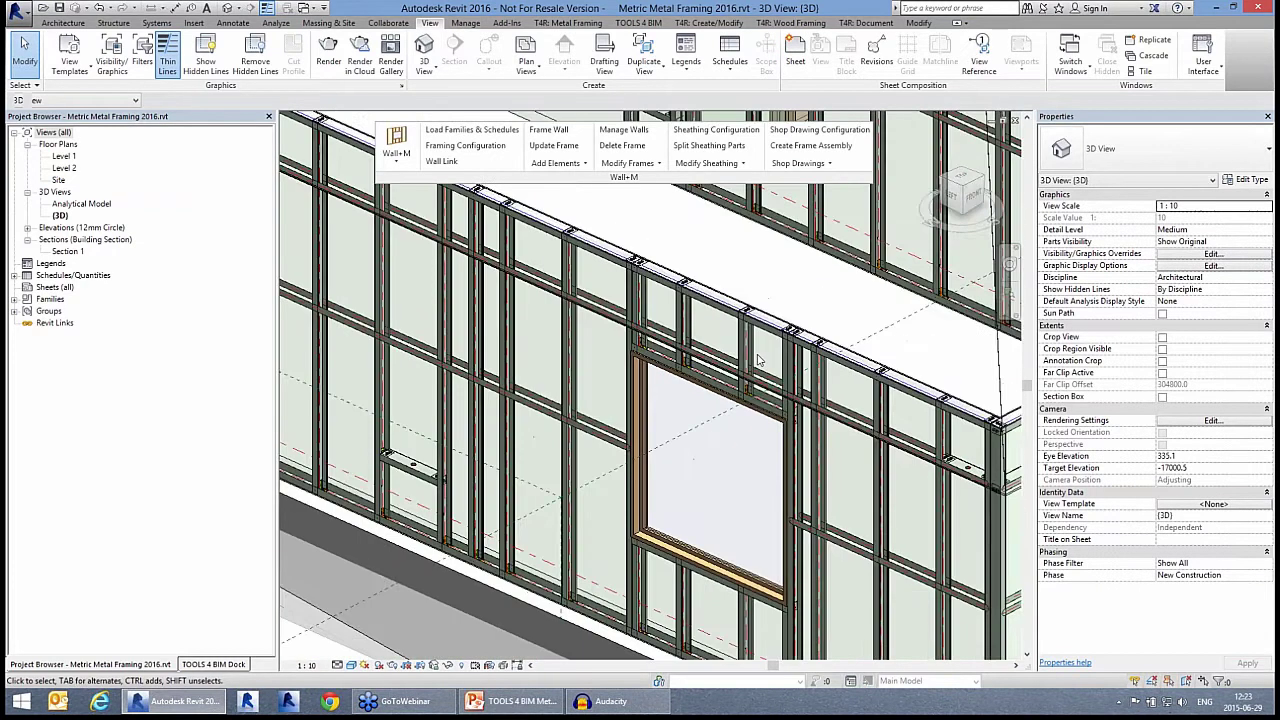
scroll(757, 360, down, 6)
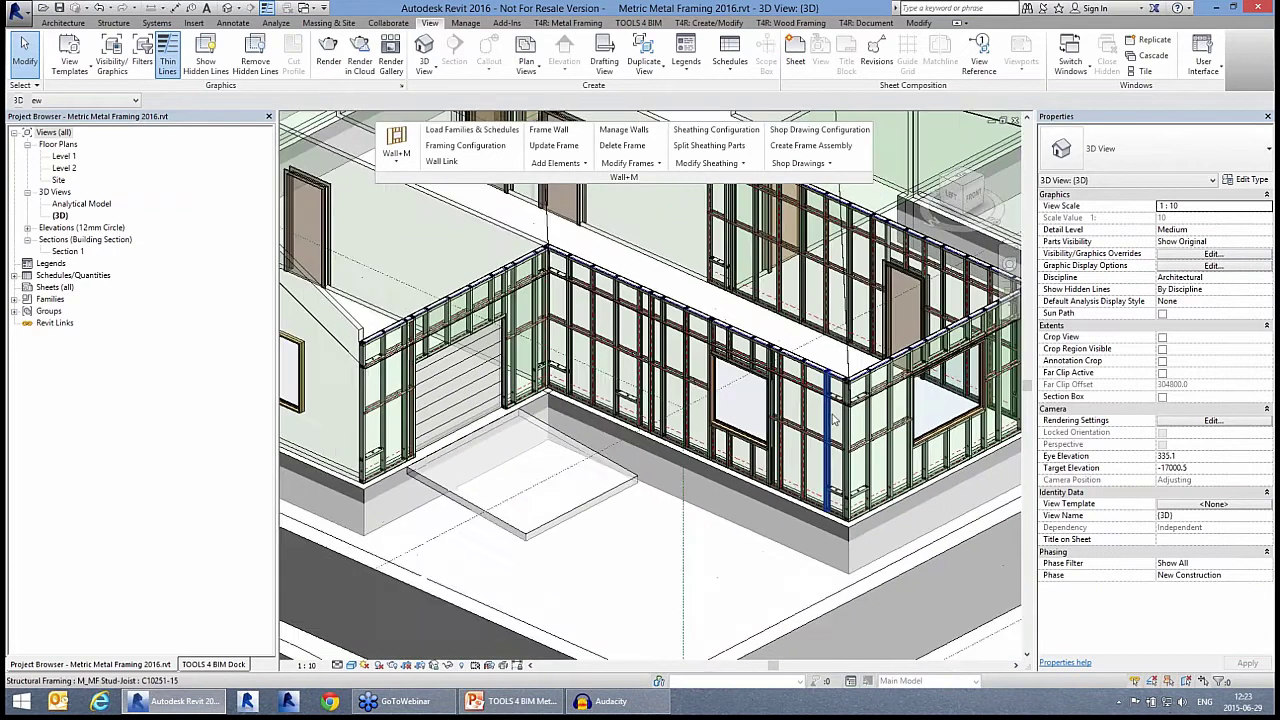
middle_drag(807, 428, 757, 425)
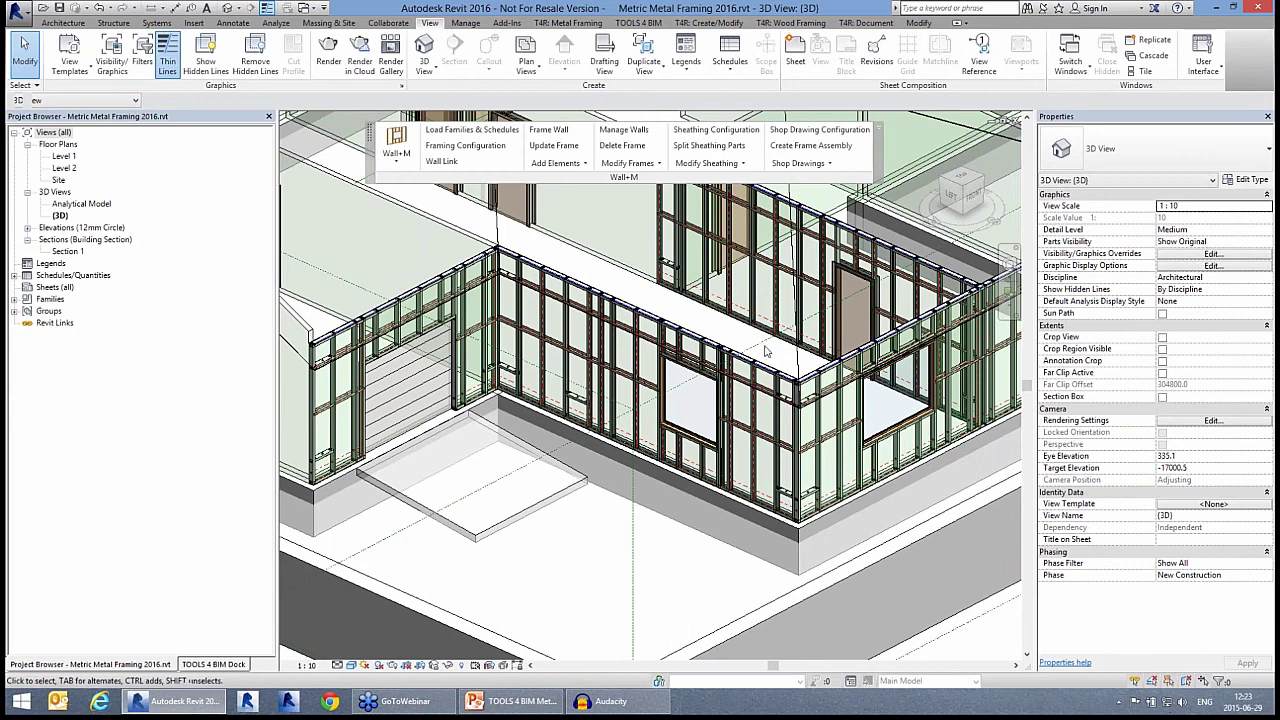
click(1266, 241)
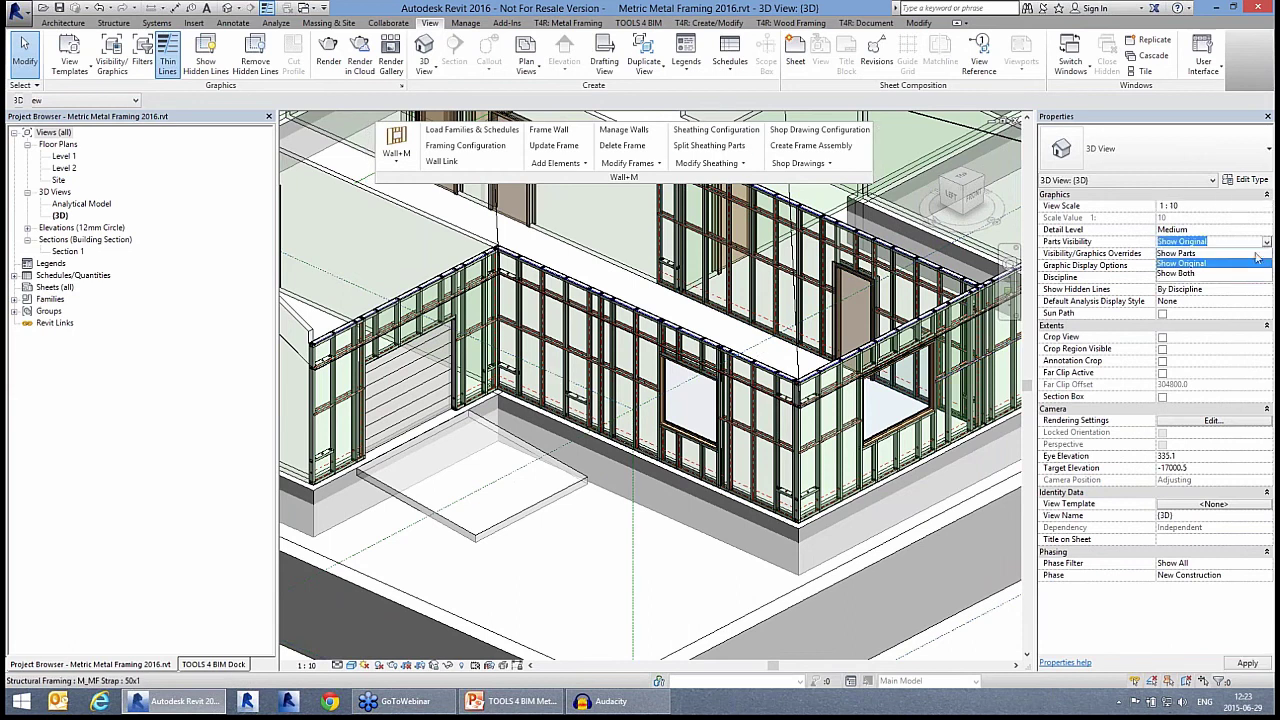
click(1195, 254)
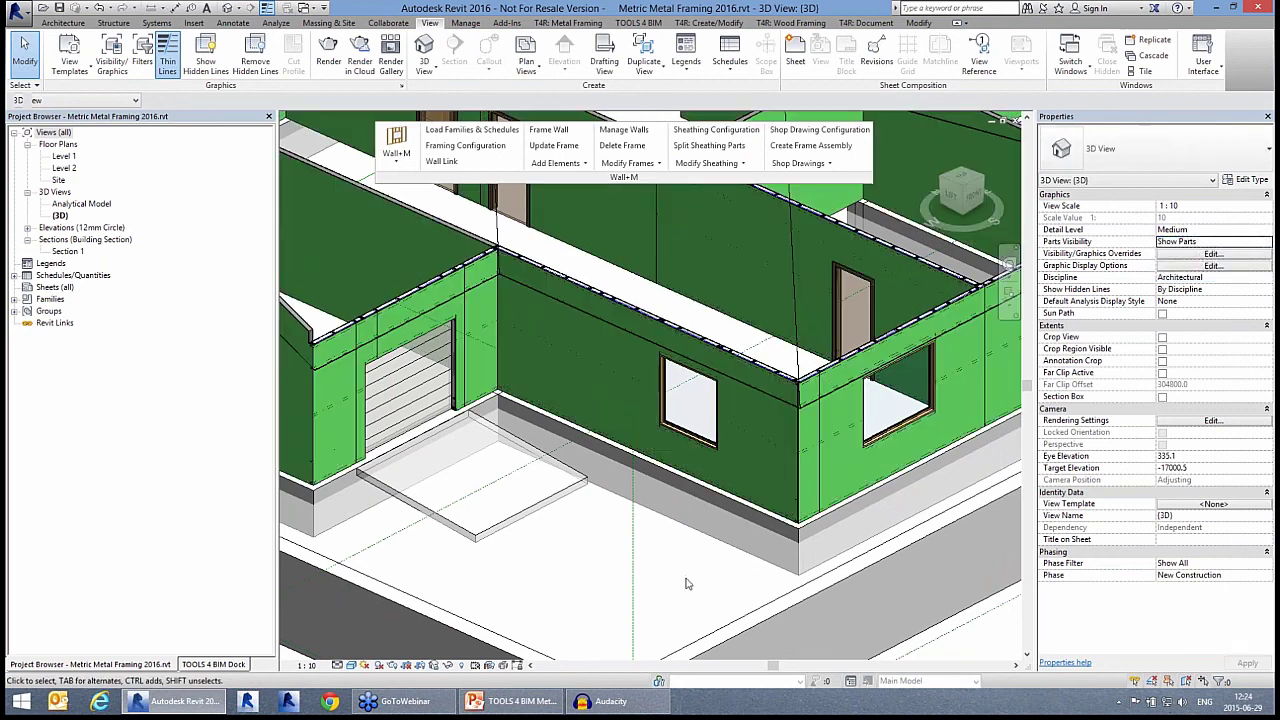
Examine the framing member properties of the sheathing part on the C+U house's single-window wall
shift+middle_drag(601, 486, 608, 506)
middle_drag(571, 422, 631, 526)
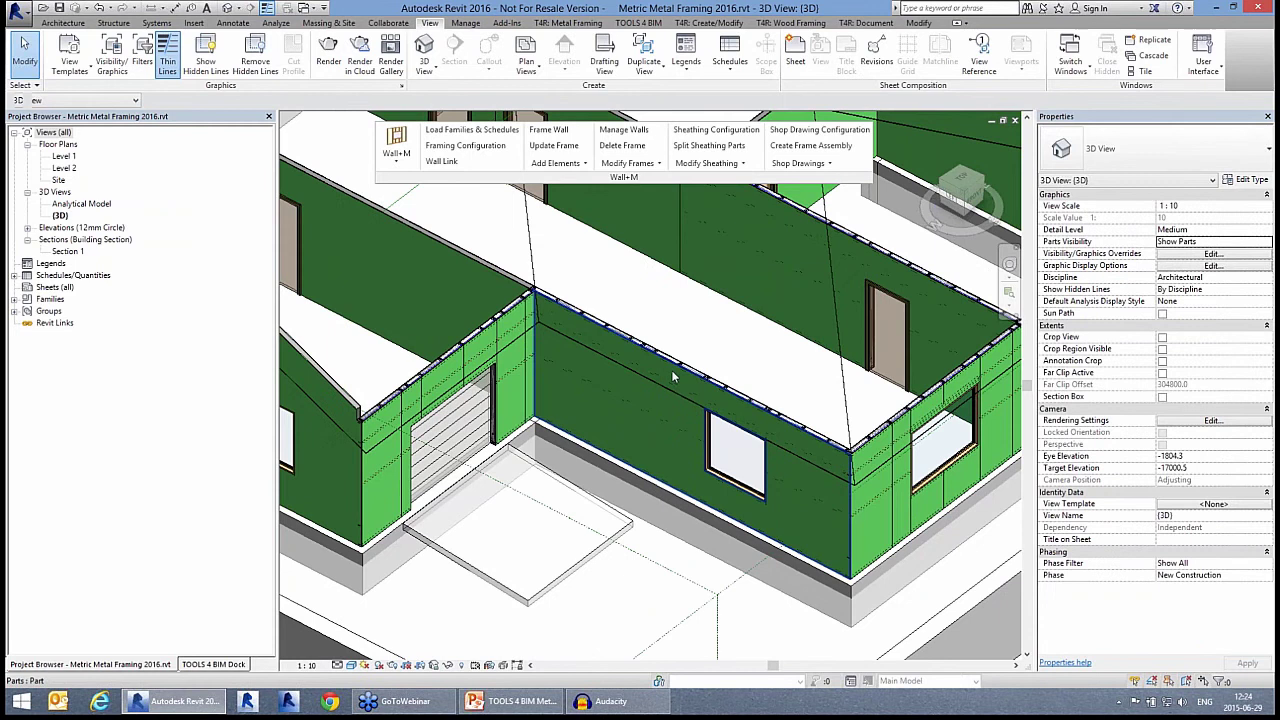
click(673, 376)
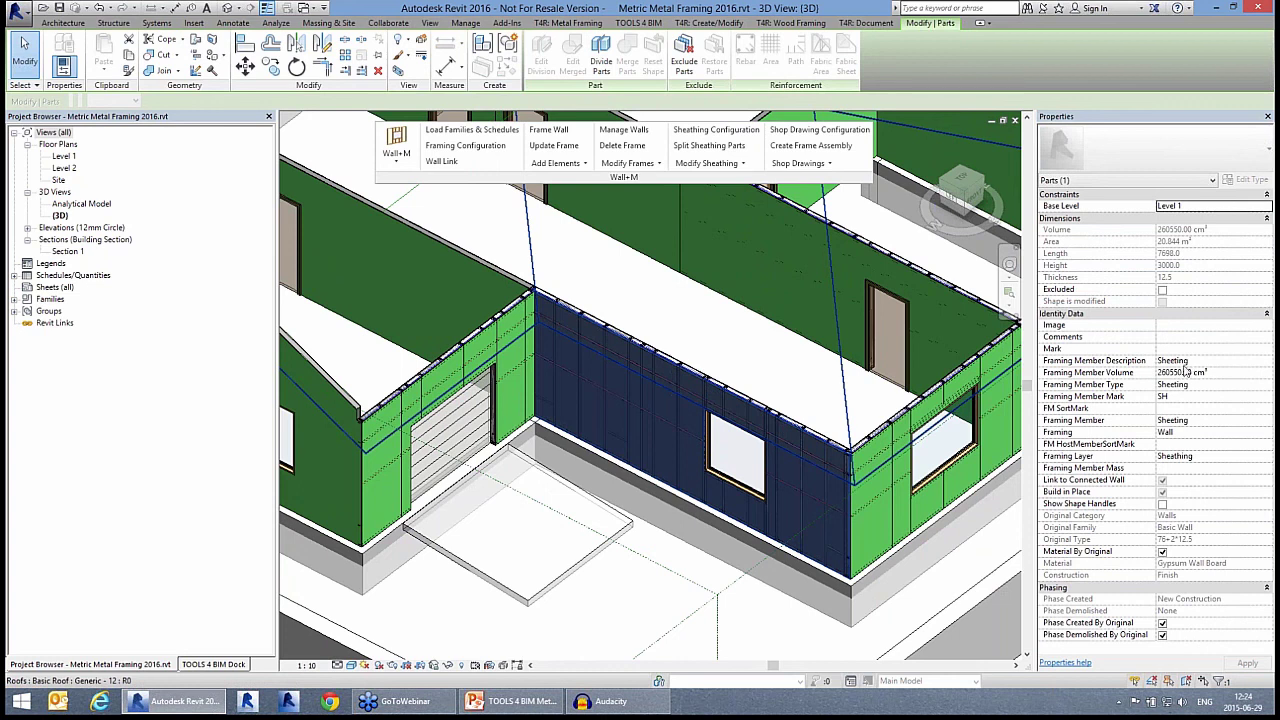
click(748, 594)
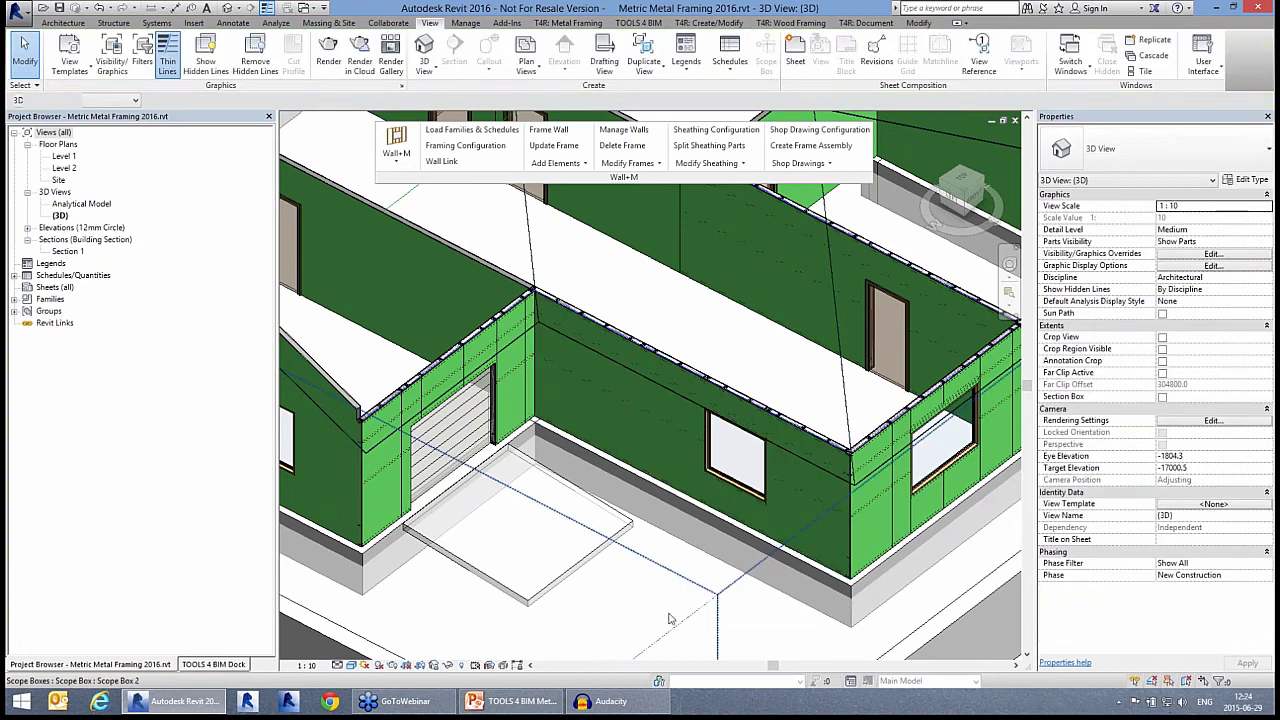
Temporarily apply the Sheathing view template to inspect the single-window wall's sheathing part, and restore the view properties
click(485, 664)
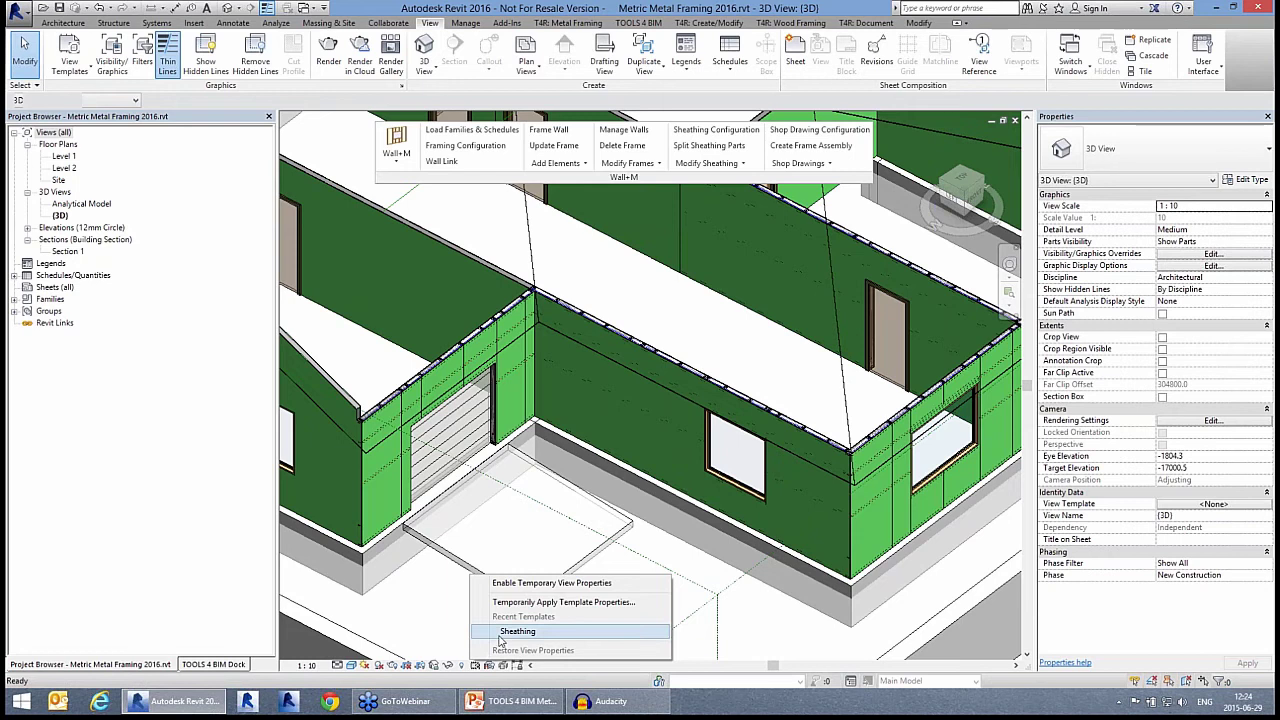
click(517, 631)
middle_drag(701, 595, 720, 618)
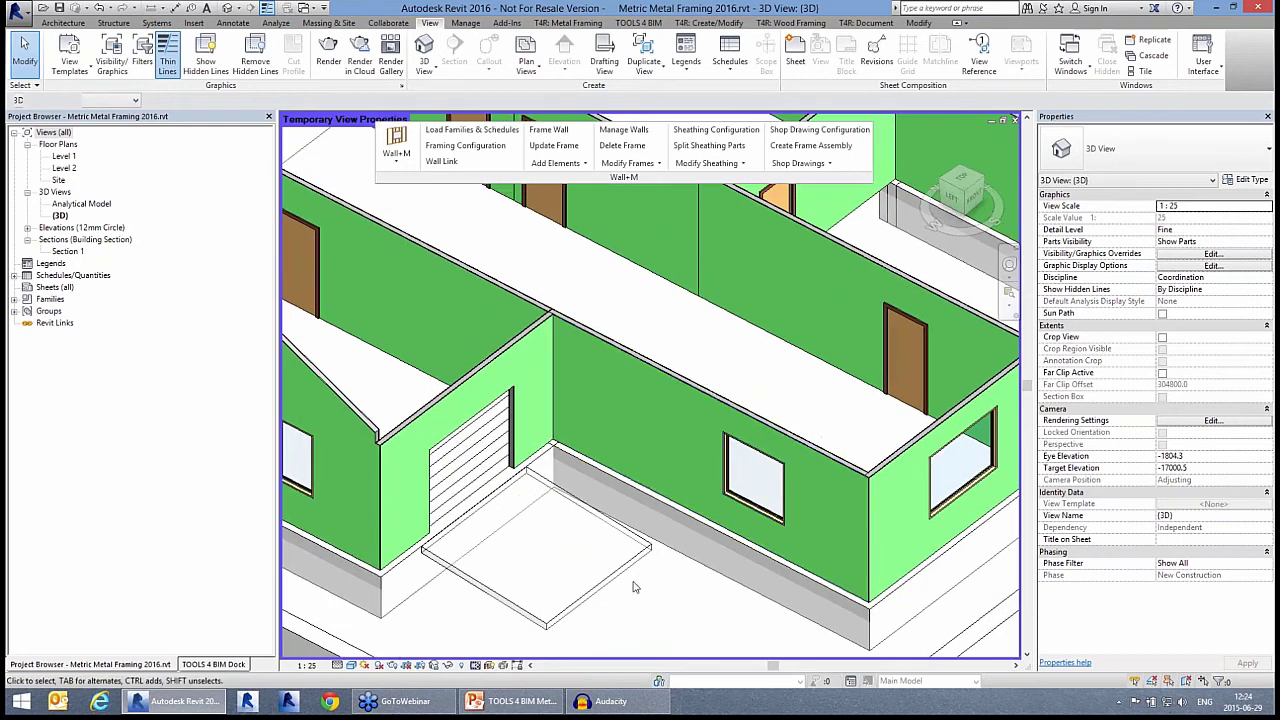
click(679, 465)
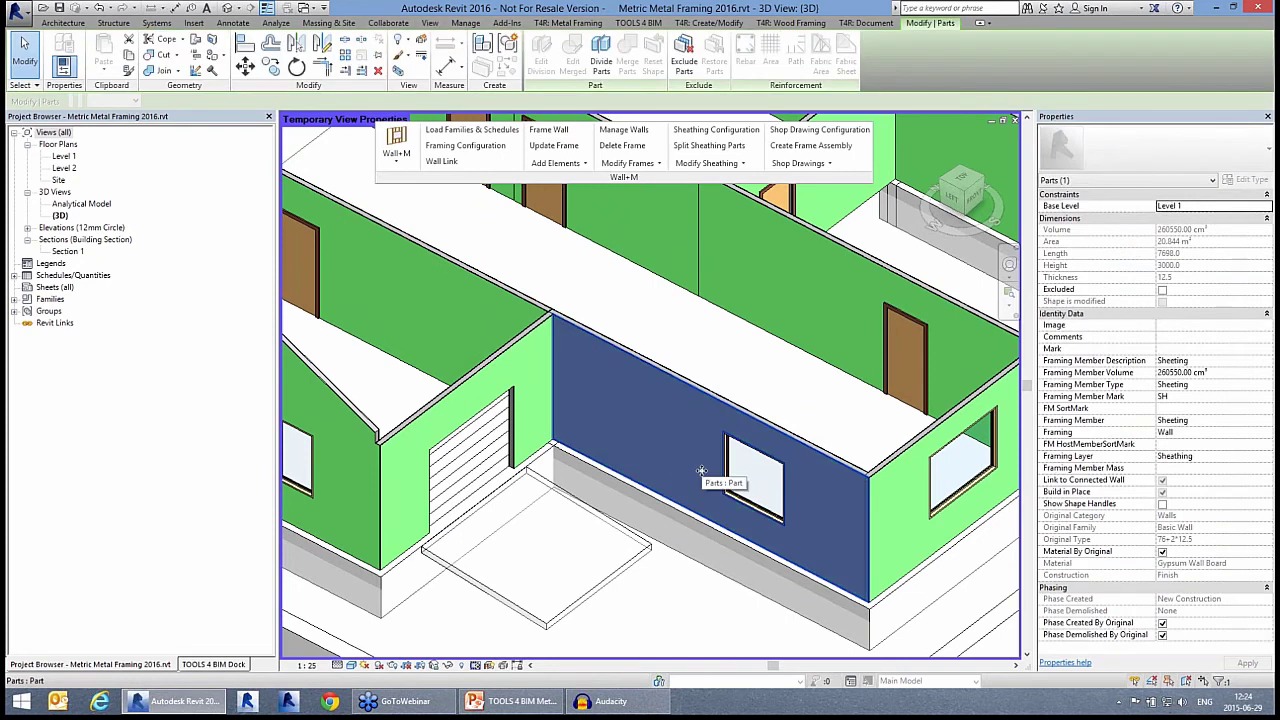
click(476, 665)
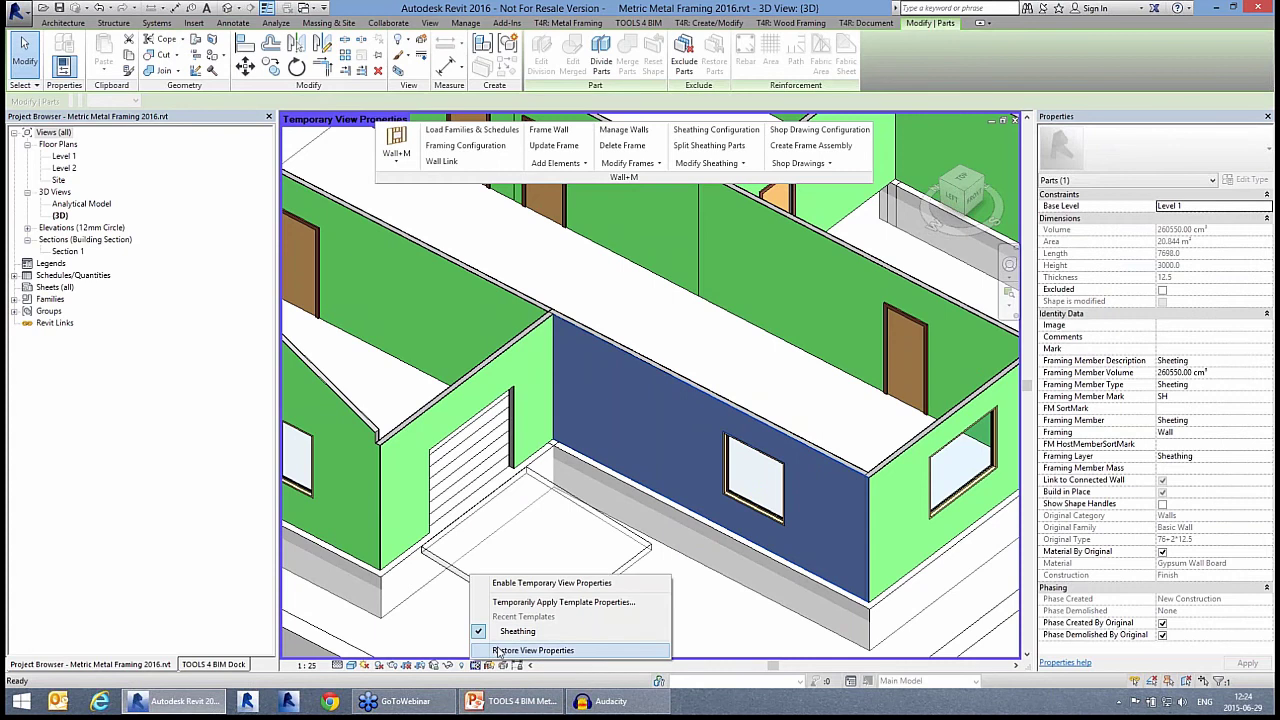
click(500, 651)
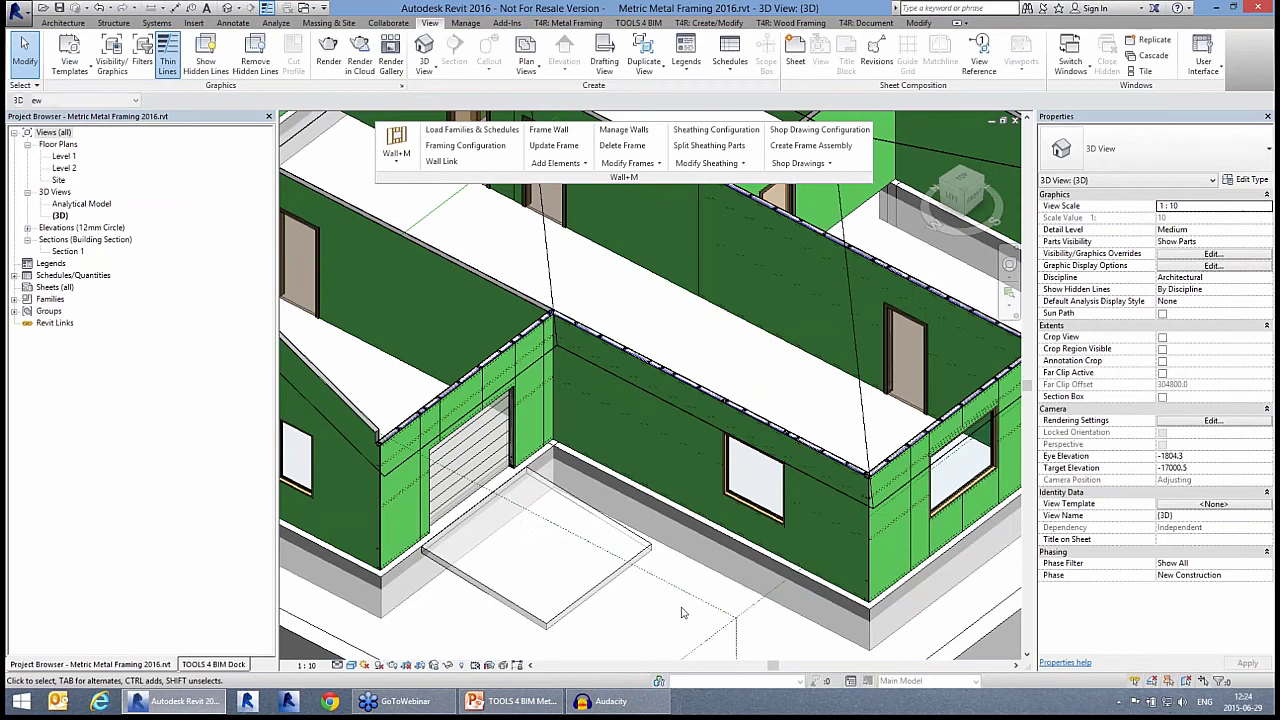
Review the sheathing dimensions and the inner and outer sheathing layout settings of the Frame - 1 Ex & 1 In Layers sheathing configuration
click(716, 134)
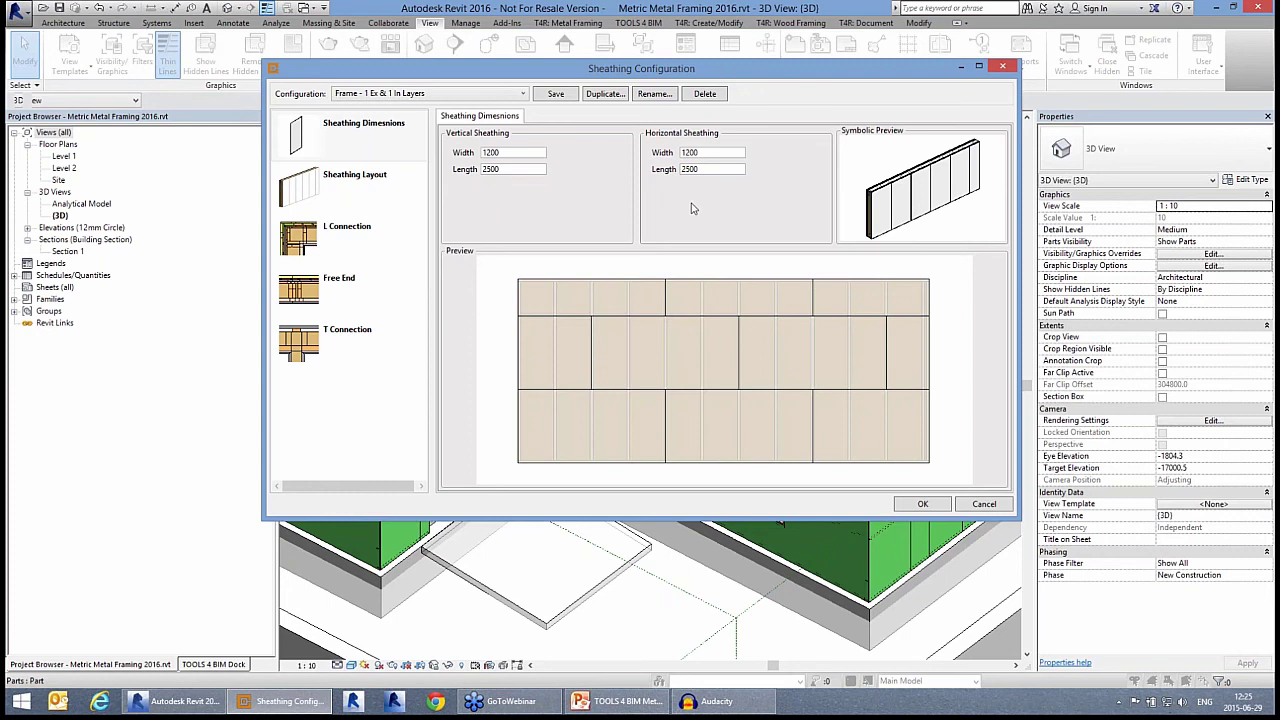
click(318, 196)
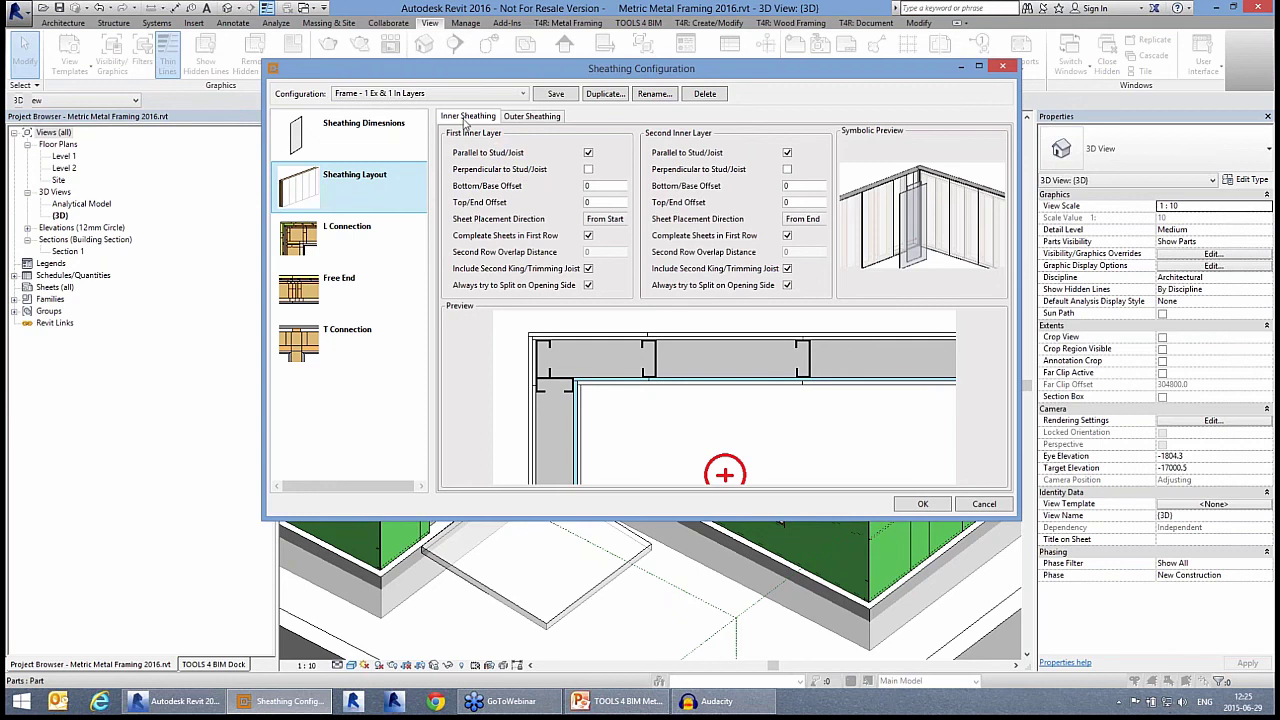
click(518, 118)
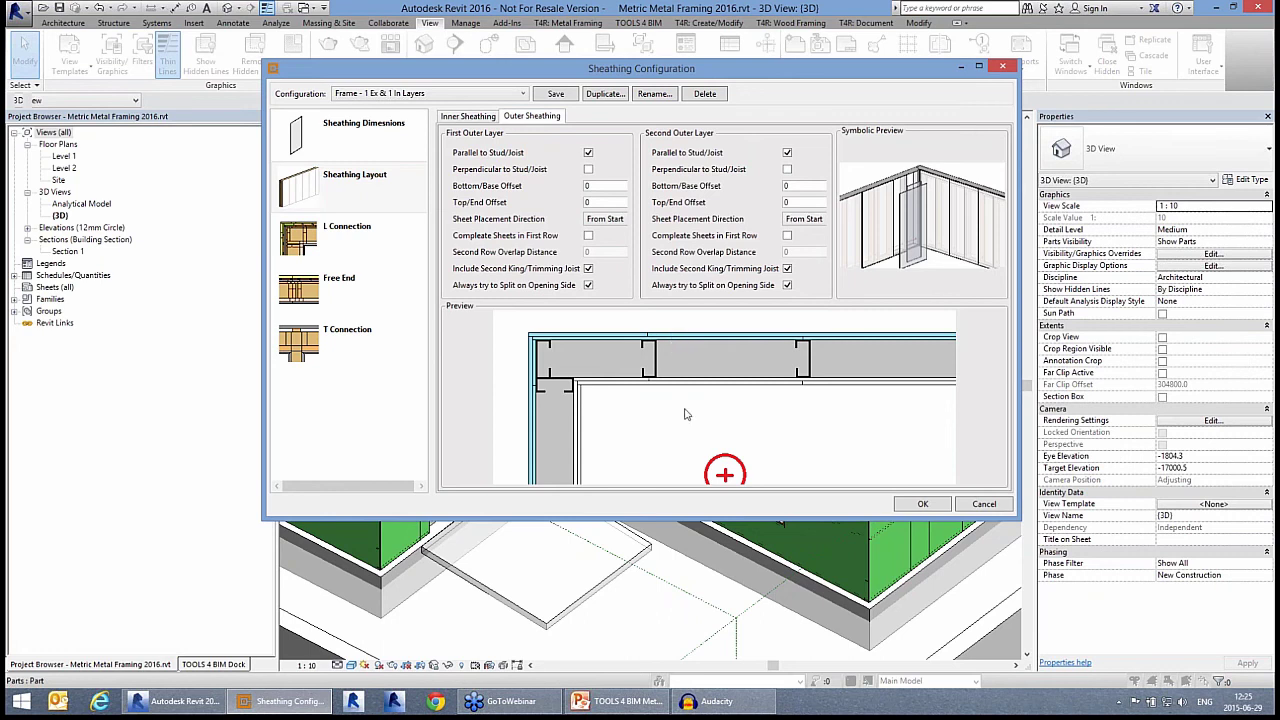
click(459, 119)
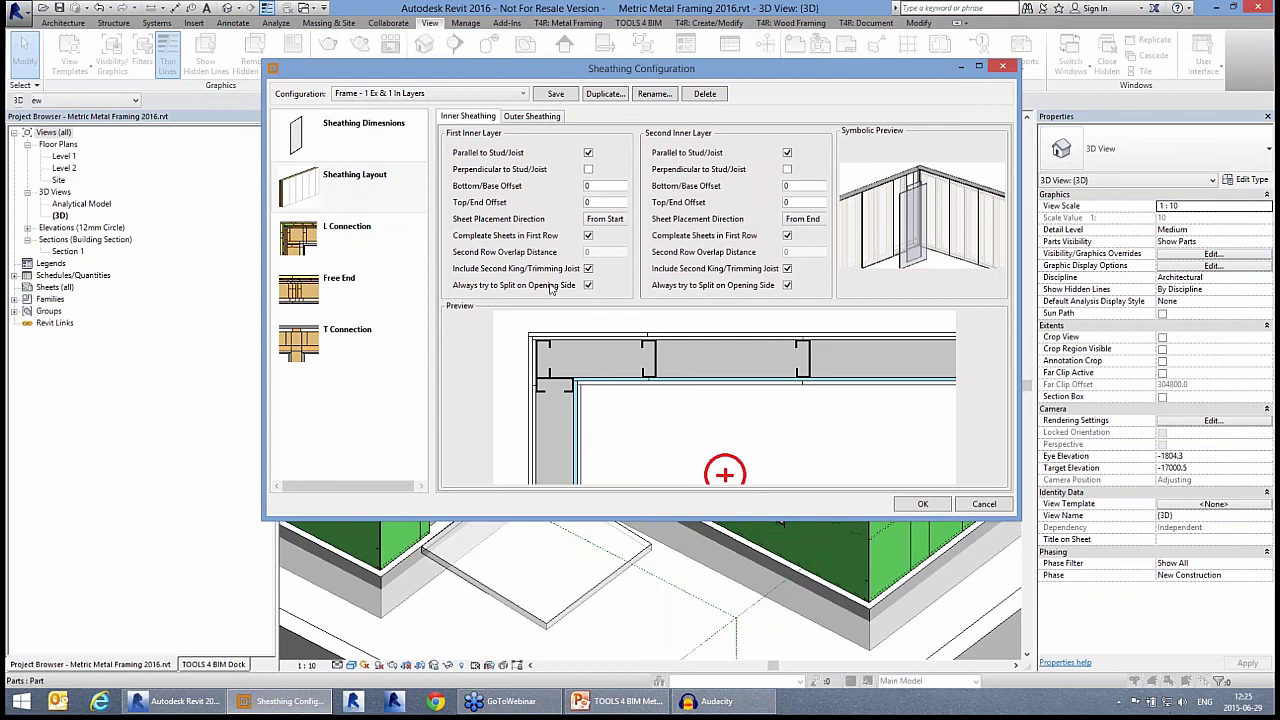
click(596, 220)
click(600, 227)
Examine the L Connection, Free End and T Connection settings of the sheathing configuration and close it without saving changes
click(349, 247)
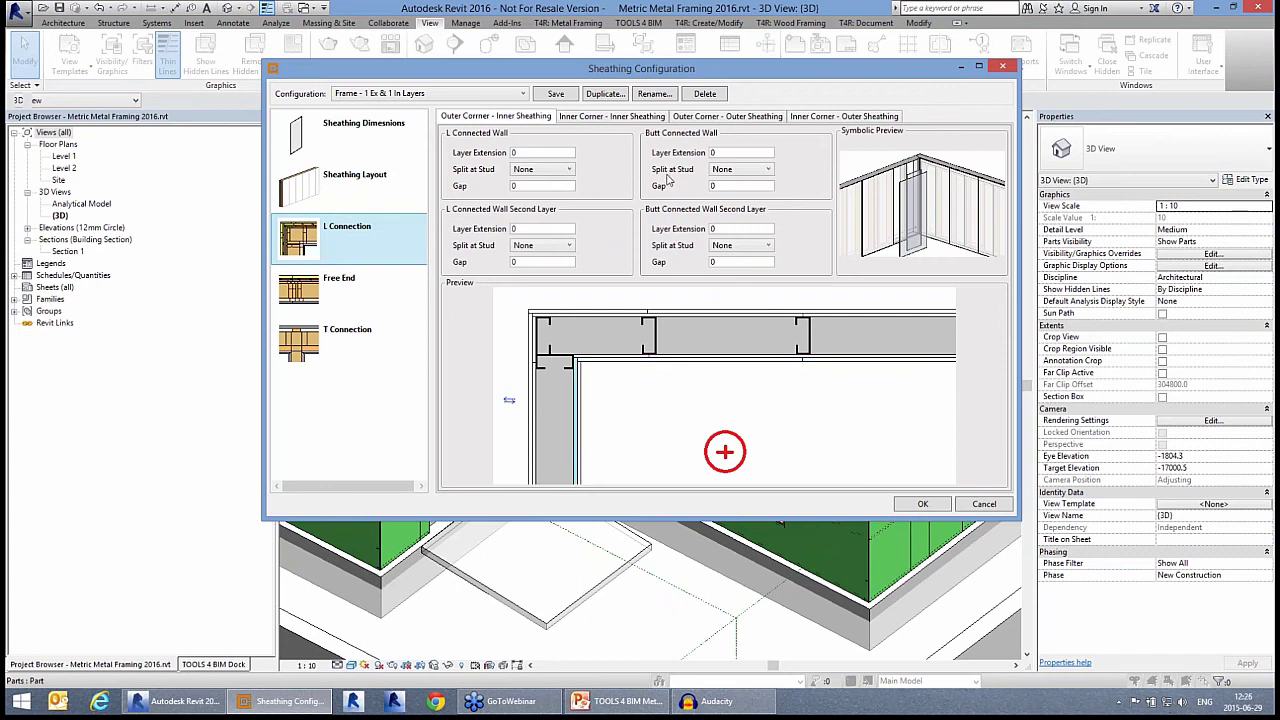
click(632, 117)
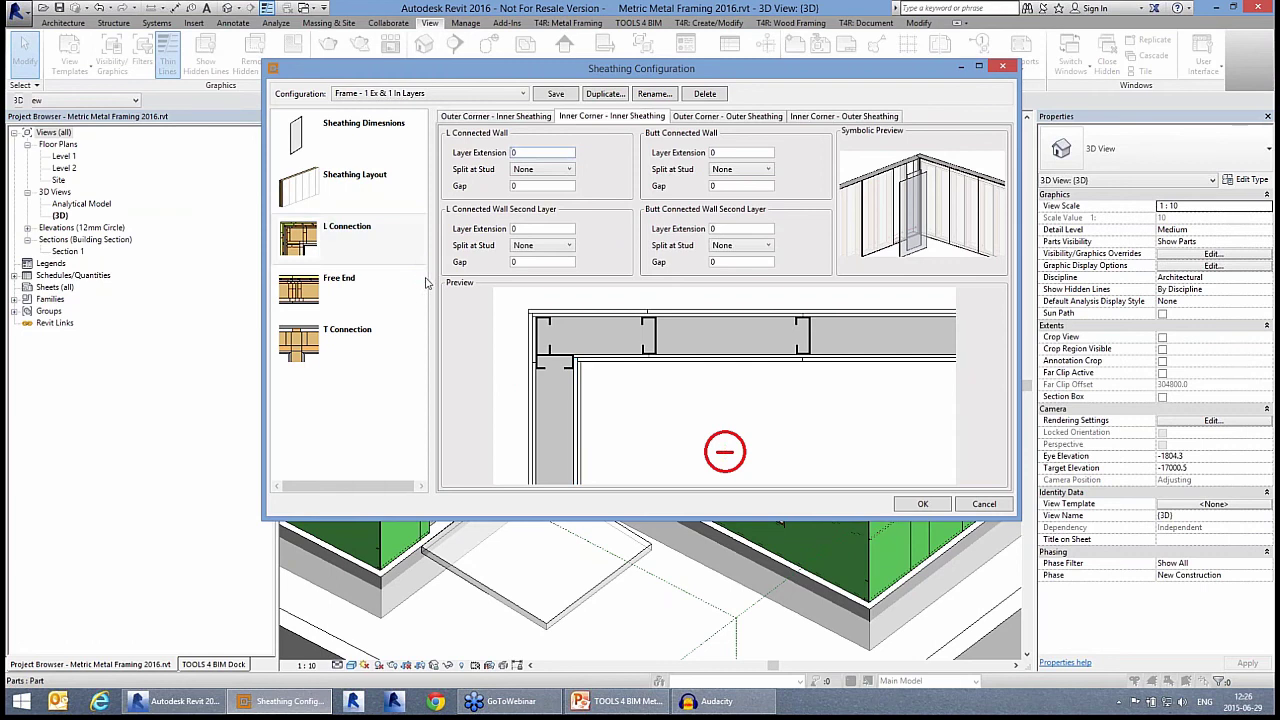
click(360, 298)
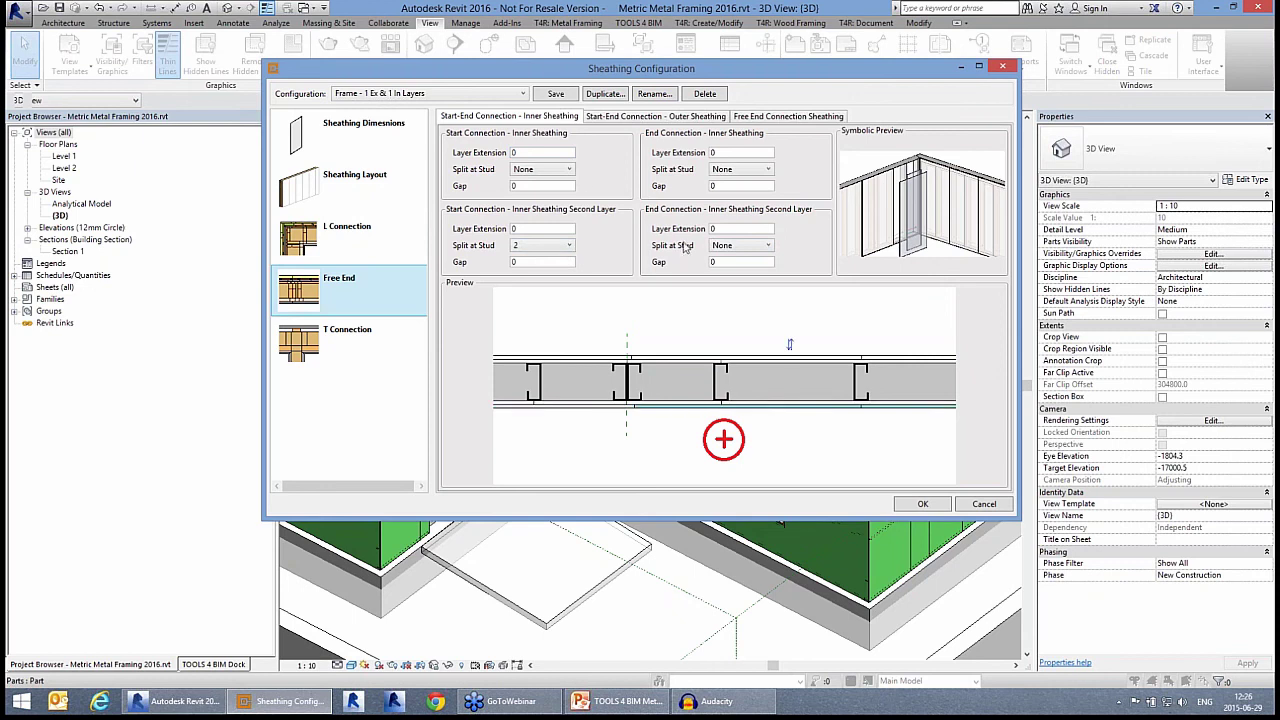
click(342, 350)
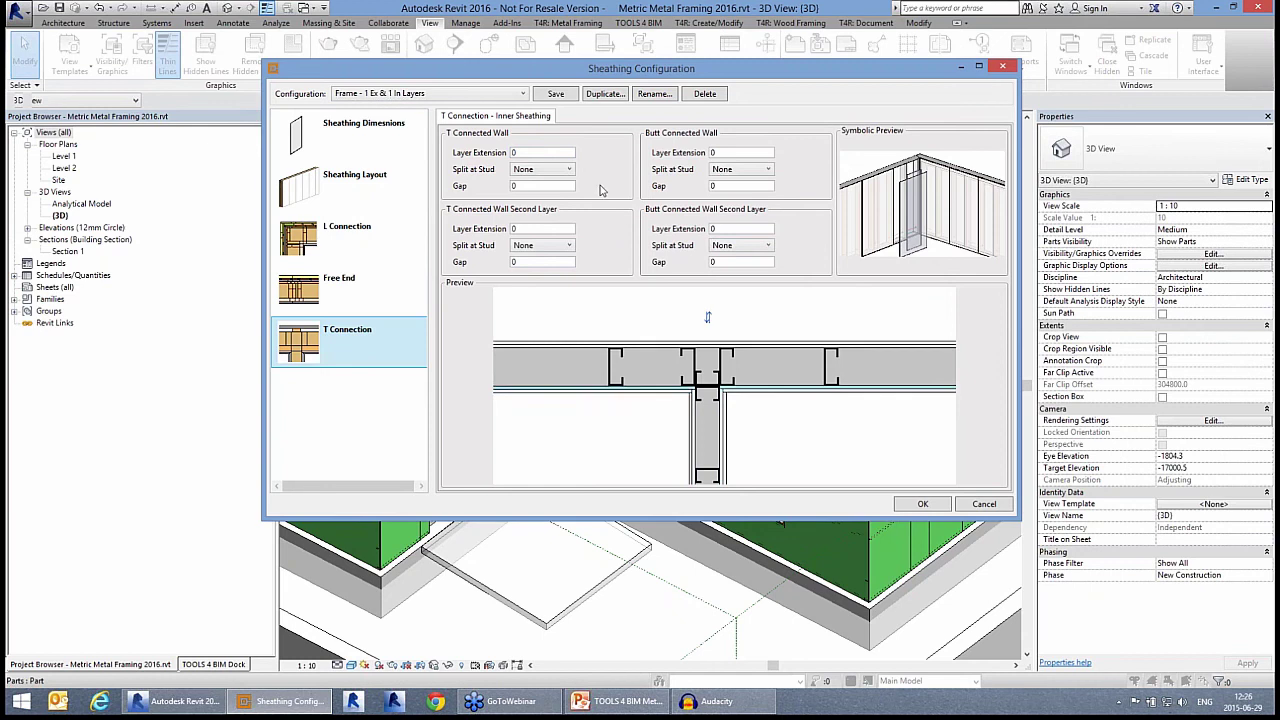
click(985, 505)
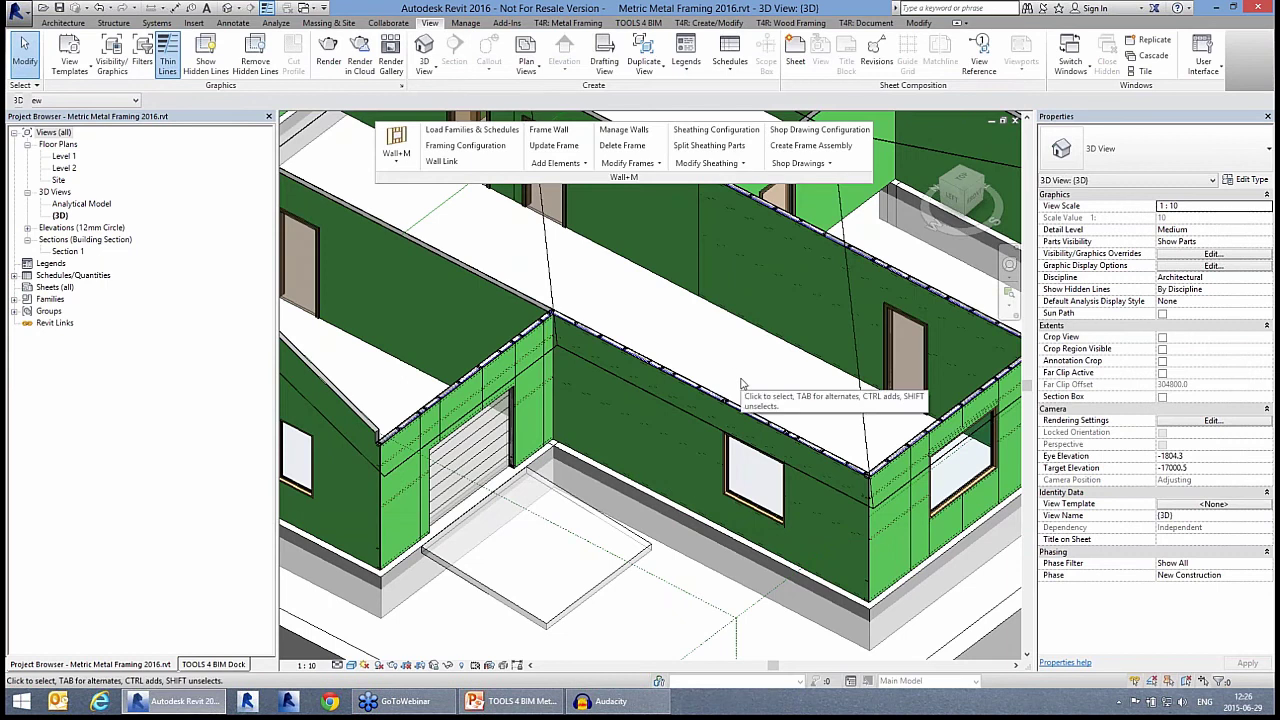
Split the sheathing parts of the C+U house's single-window wall into sheets and inspect the panels beside the window
click(707, 147)
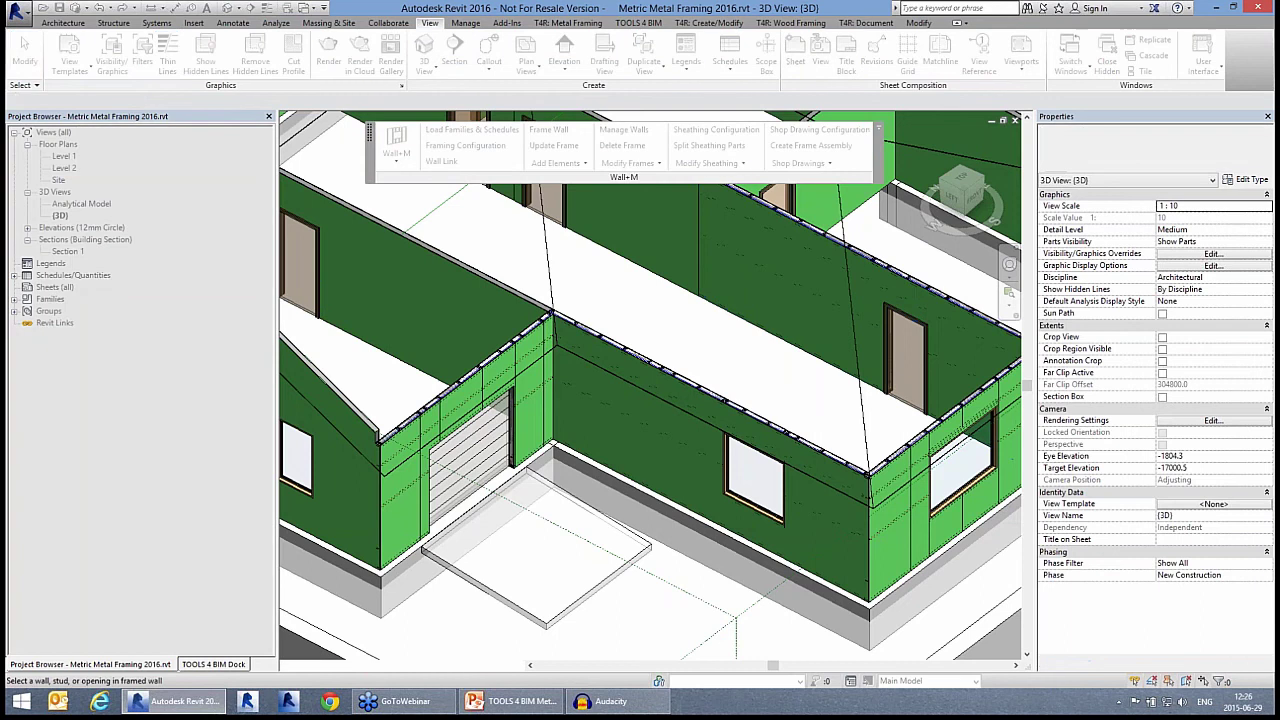
click(669, 379)
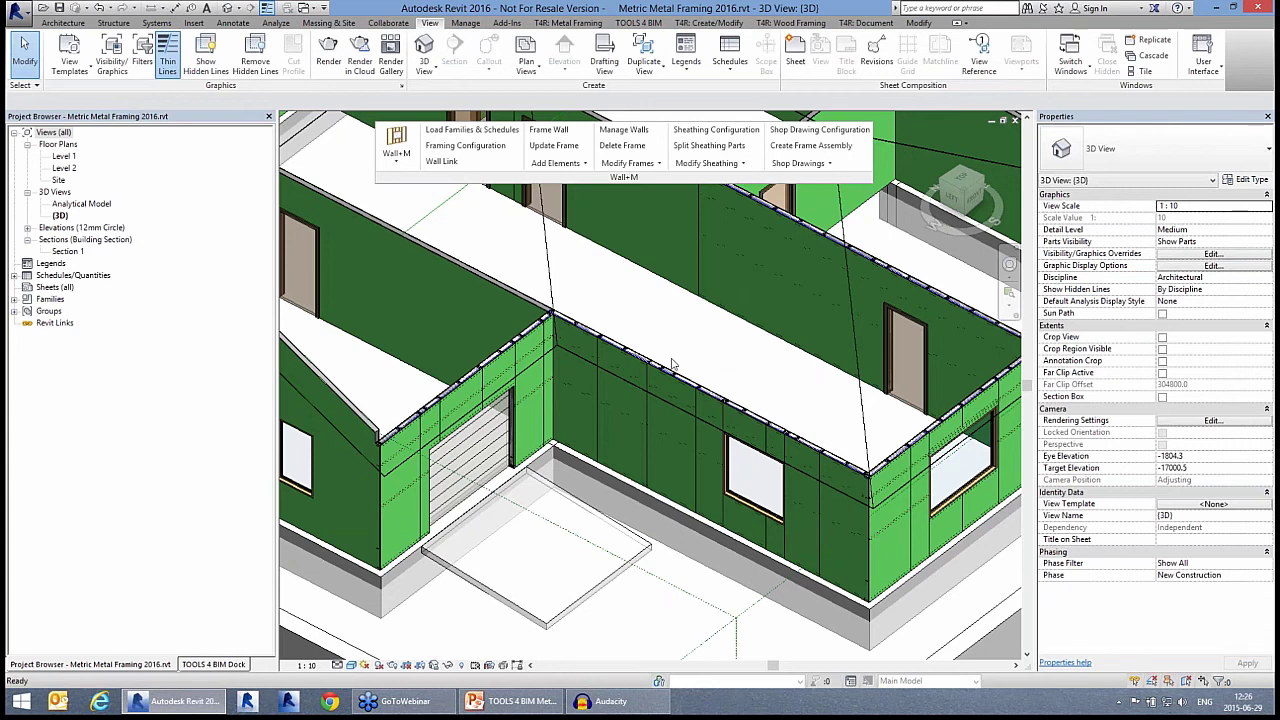
scroll(716, 358, up, 4)
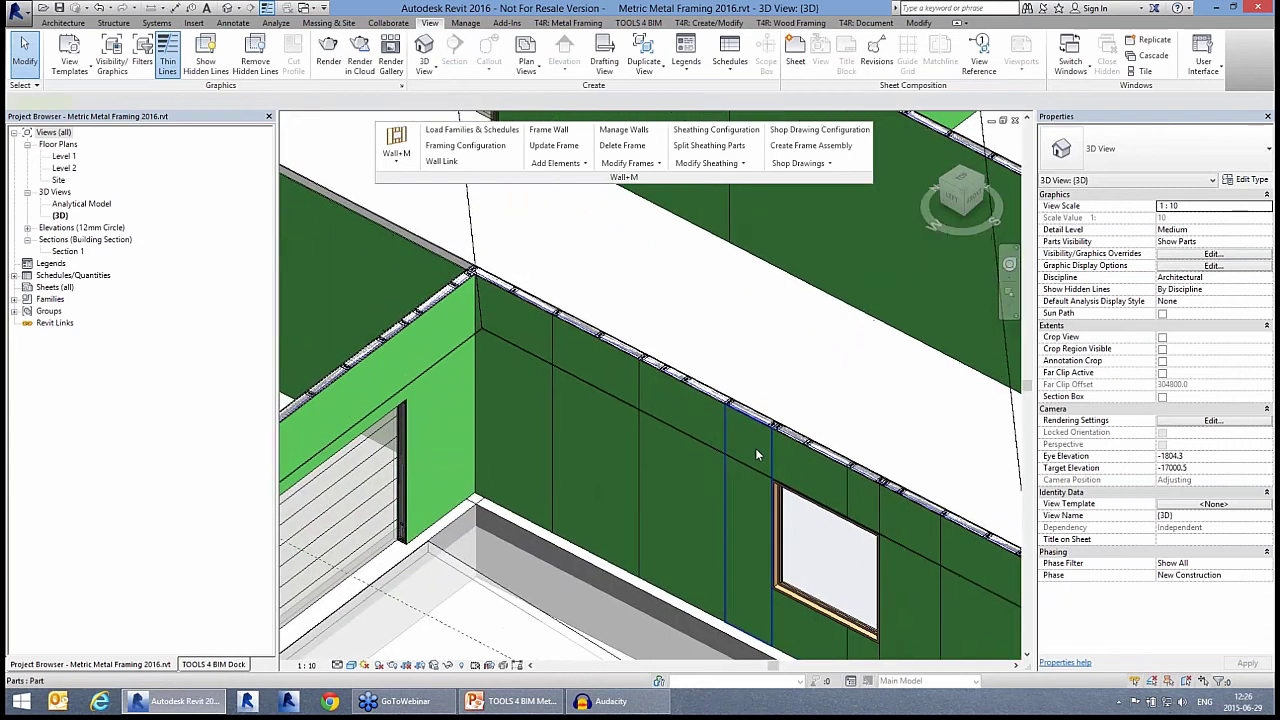
click(755, 448)
Temporarily apply the Sheathing view template to inspect the window wall's split sheets, and restore the view properties
click(455, 668)
click(461, 666)
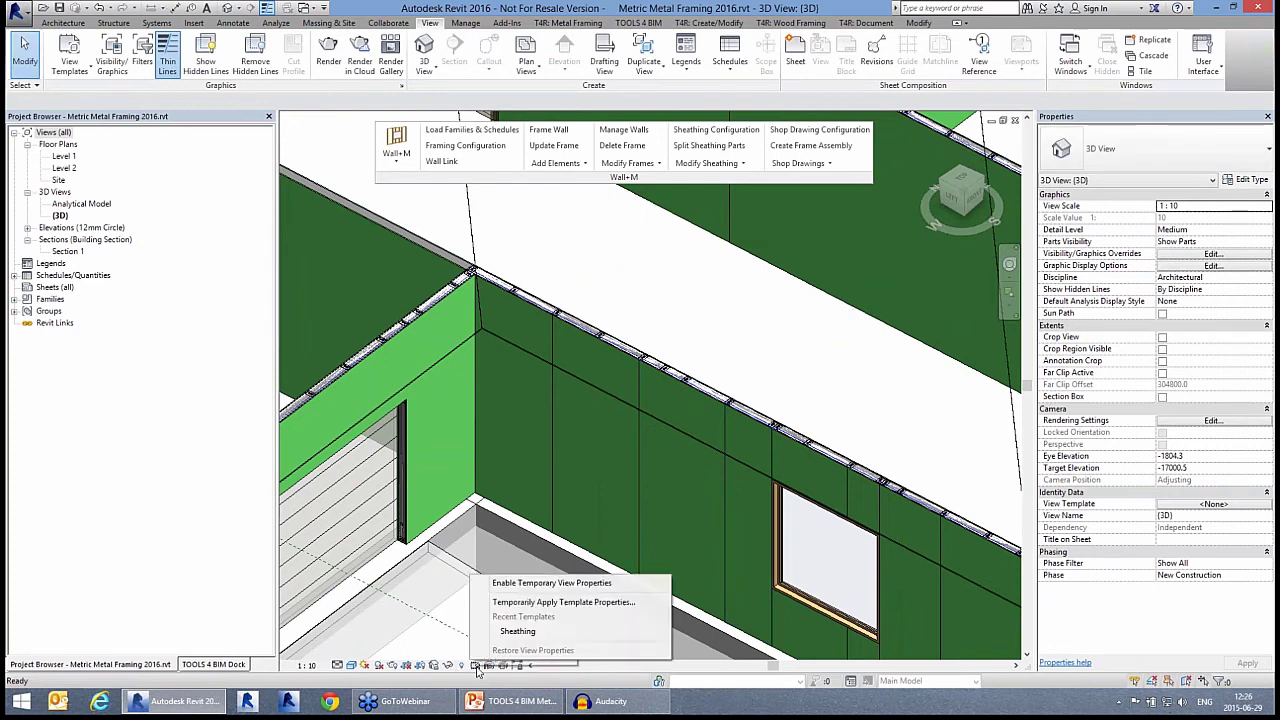
click(520, 631)
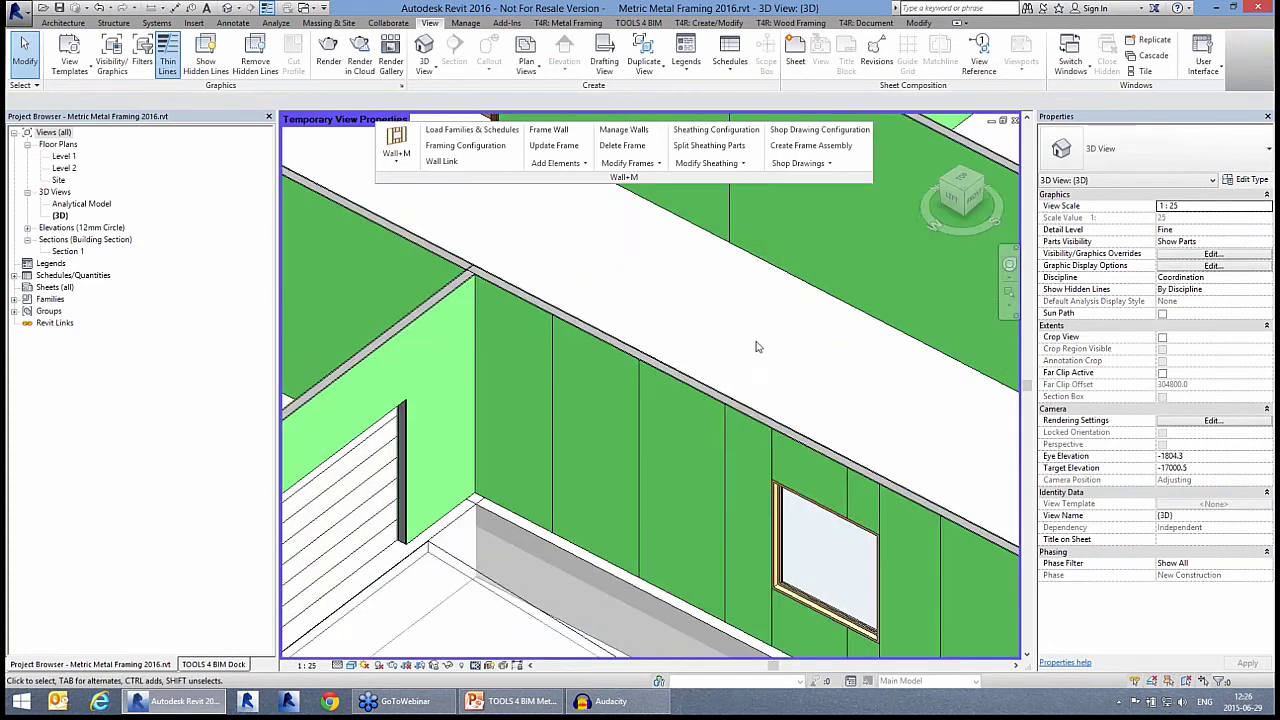
scroll(740, 350, down, 3)
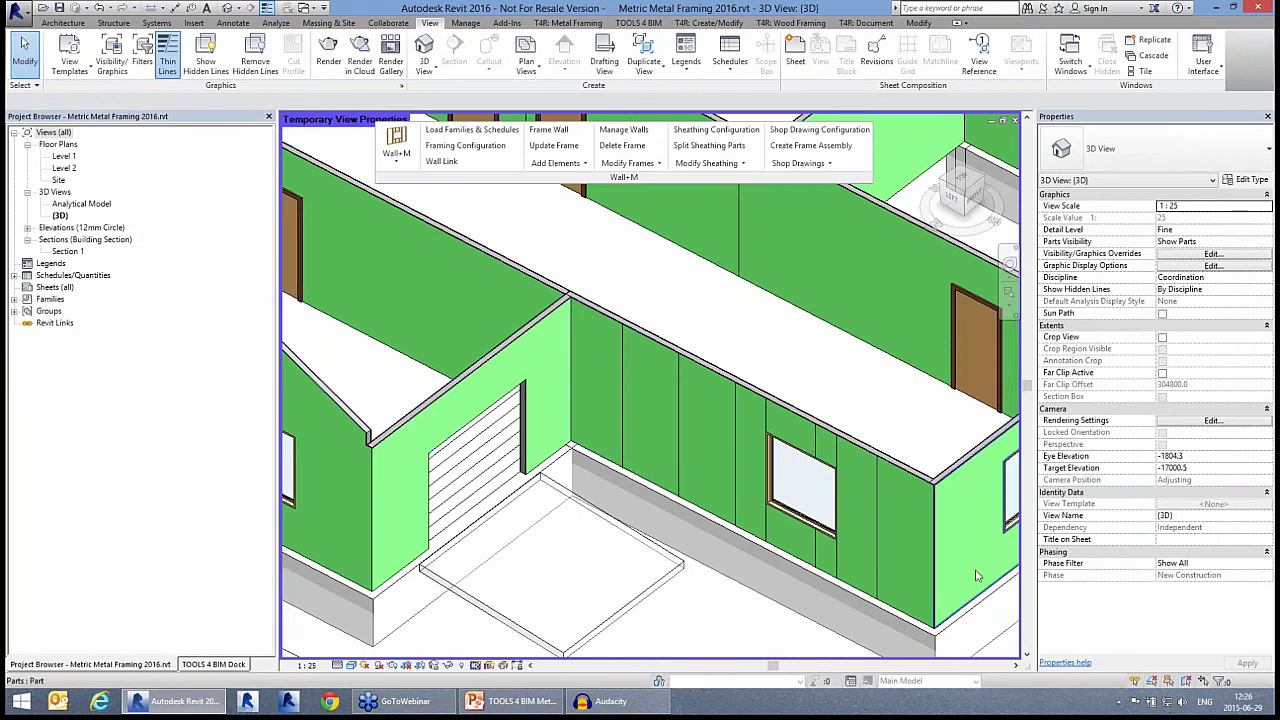
click(477, 665)
click(532, 650)
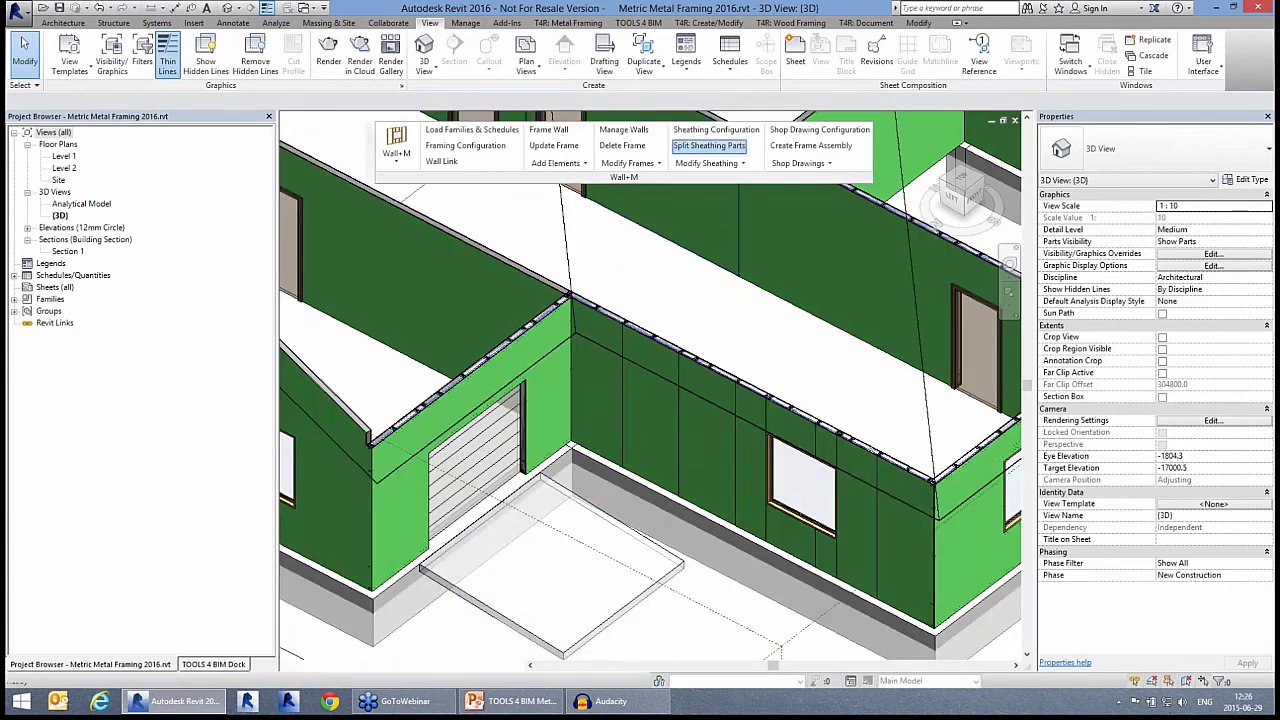
Split the sheathing parts of the C+U house's garage door wall into sheets
click(709, 145)
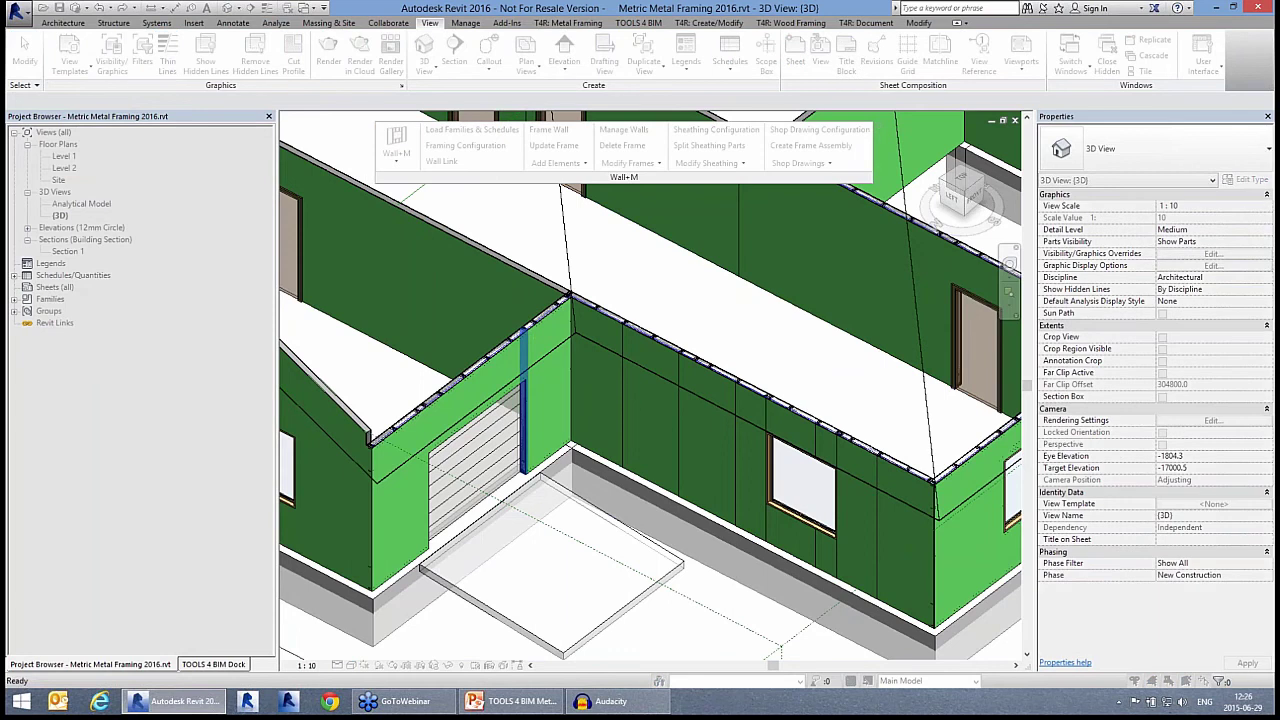
middle_drag(583, 367, 750, 379)
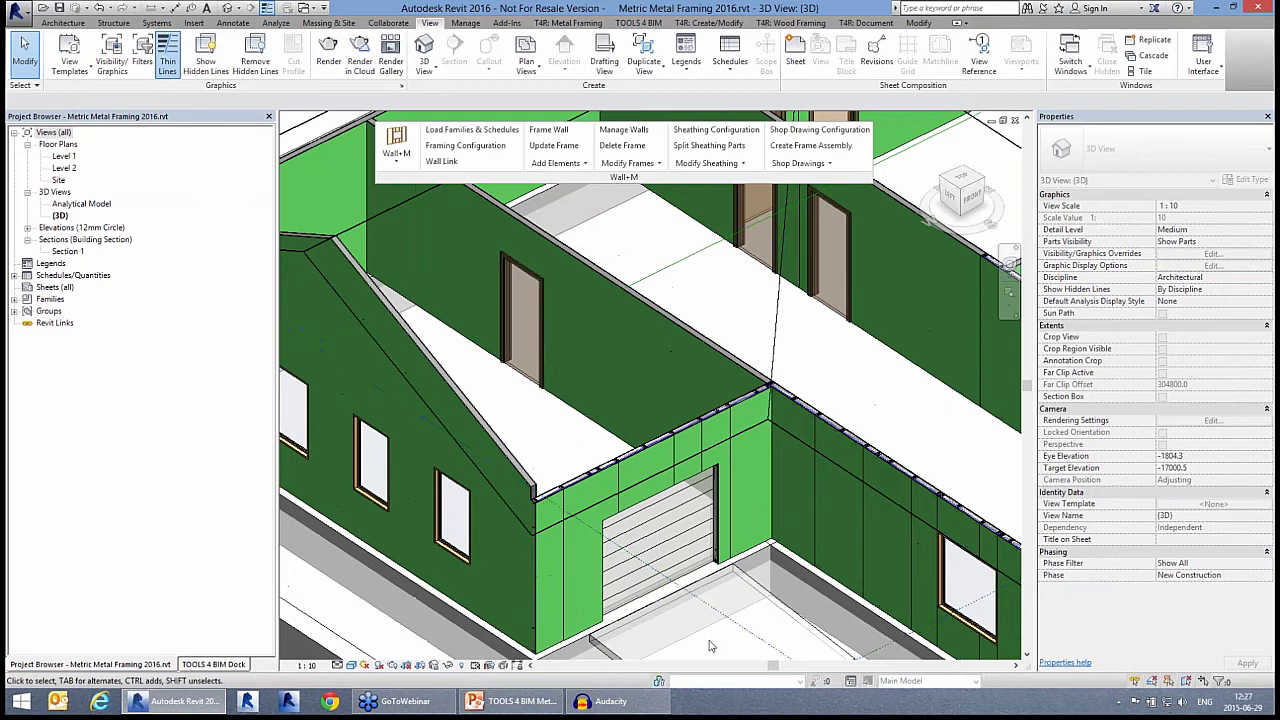
scroll(731, 553, up, 3)
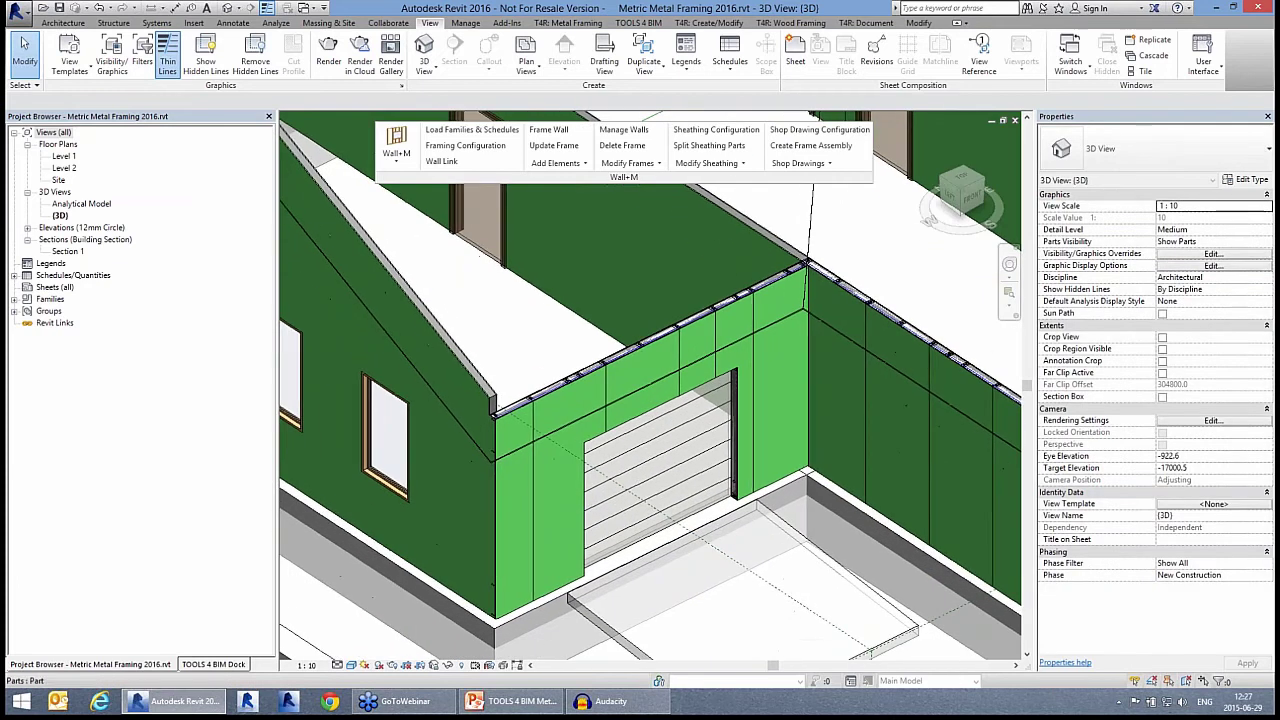
Split the garage door wall's exterior sheathing part by selection with Sheet Placement Direction From Start
click(708, 163)
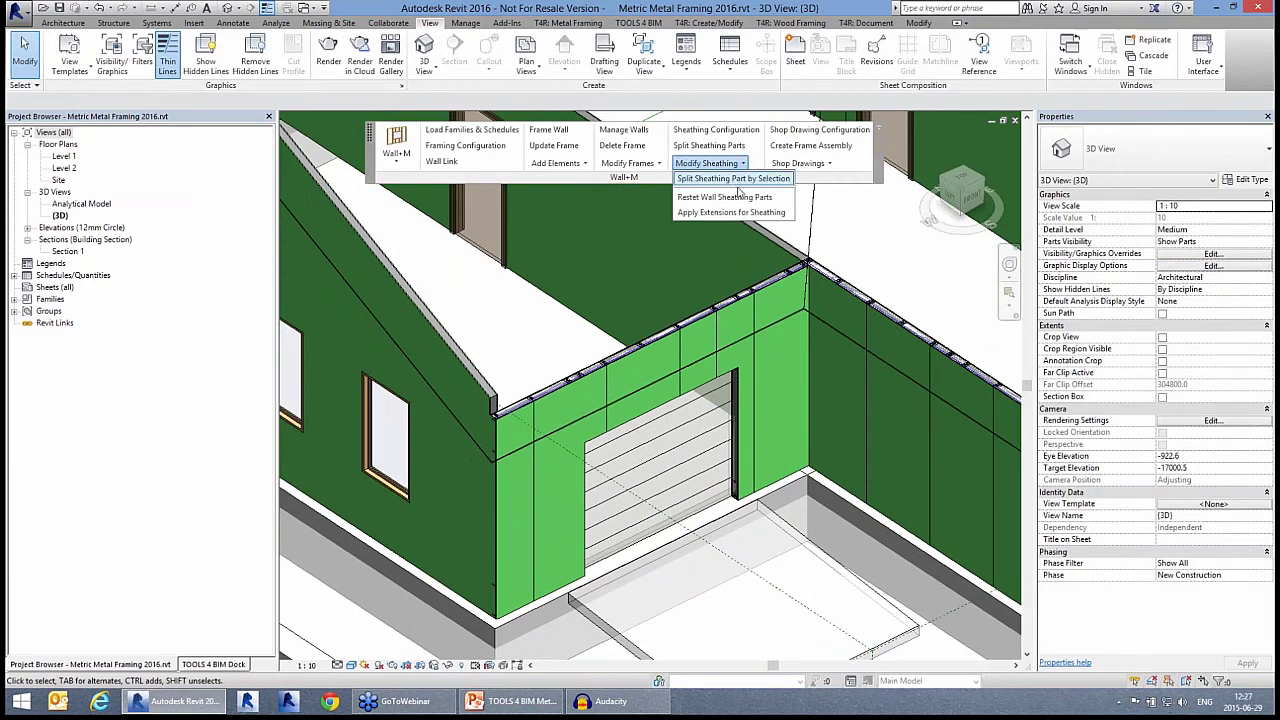
click(733, 178)
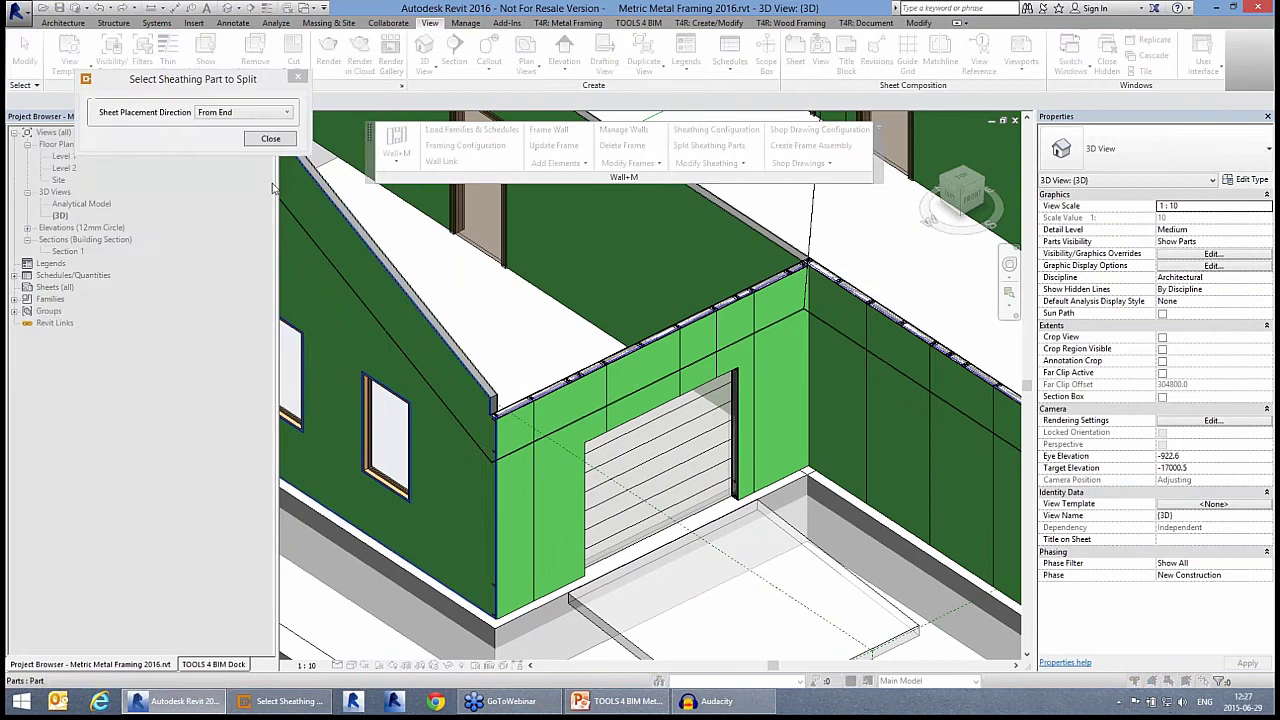
click(245, 113)
click(234, 152)
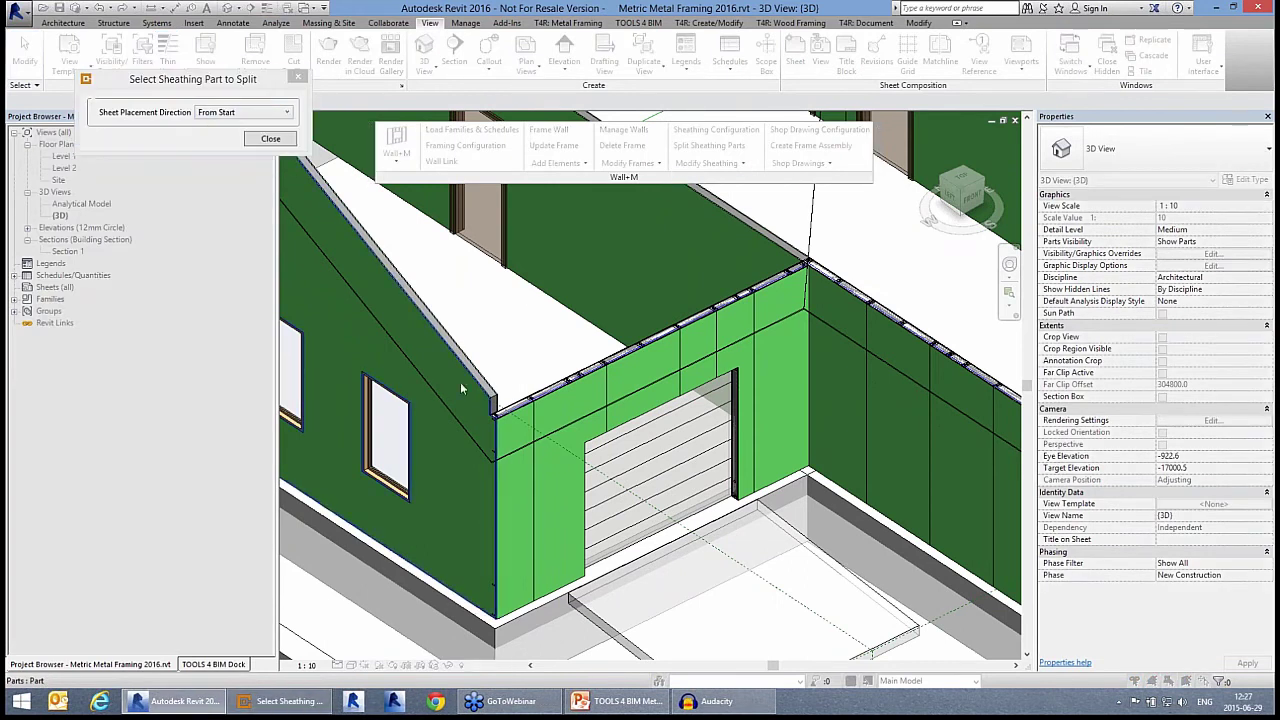
click(514, 414)
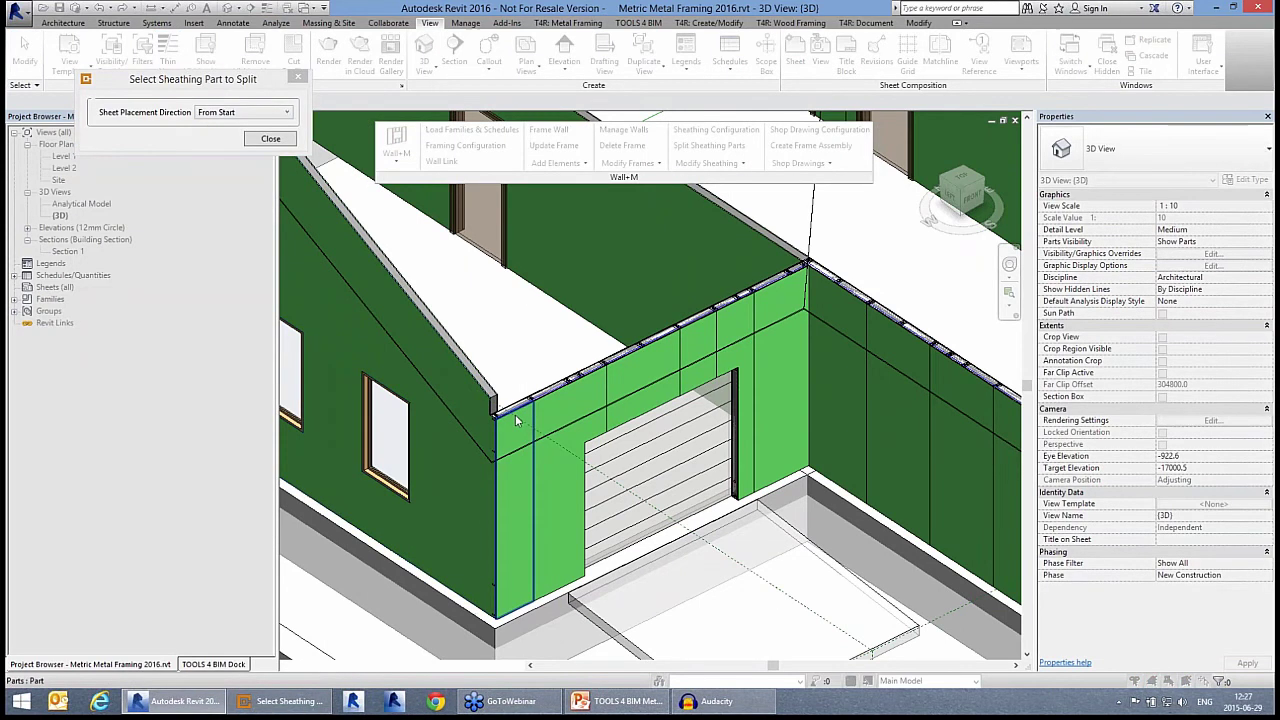
Change the Sheet Placement Direction to From End, re-split the garage door wall's exterior sheathing part, and finish the selection split
click(245, 113)
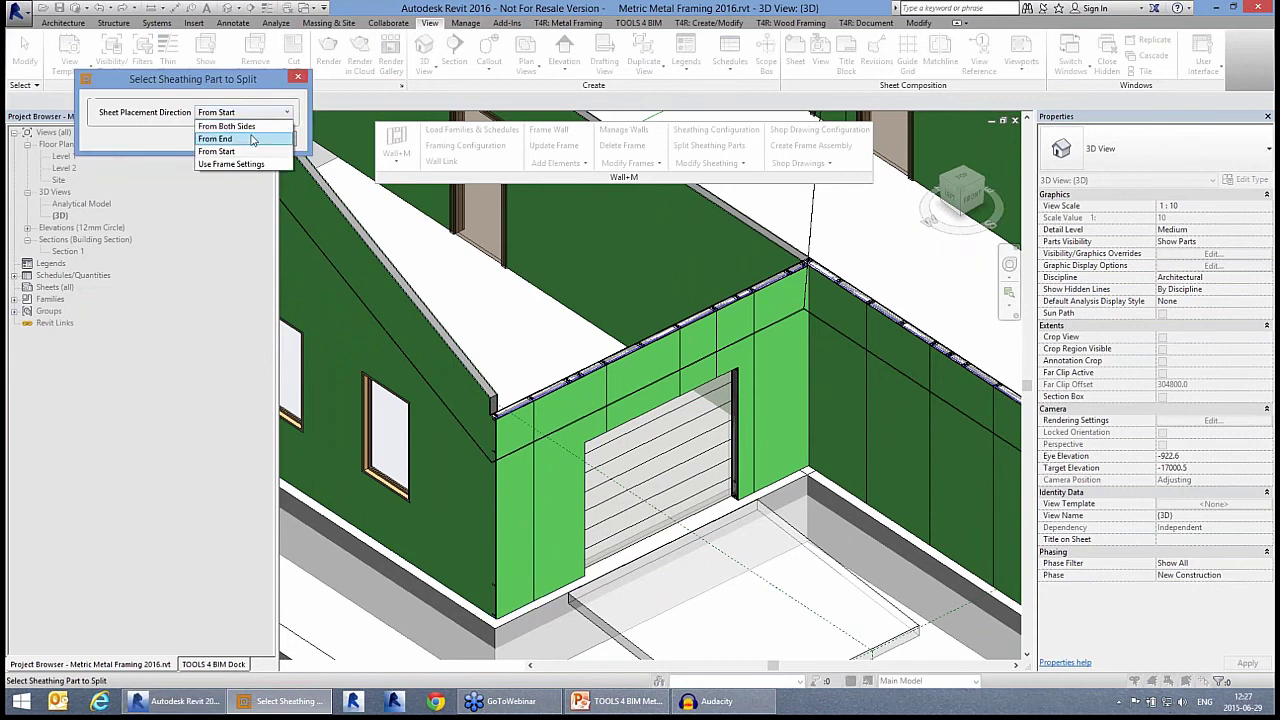
click(250, 139)
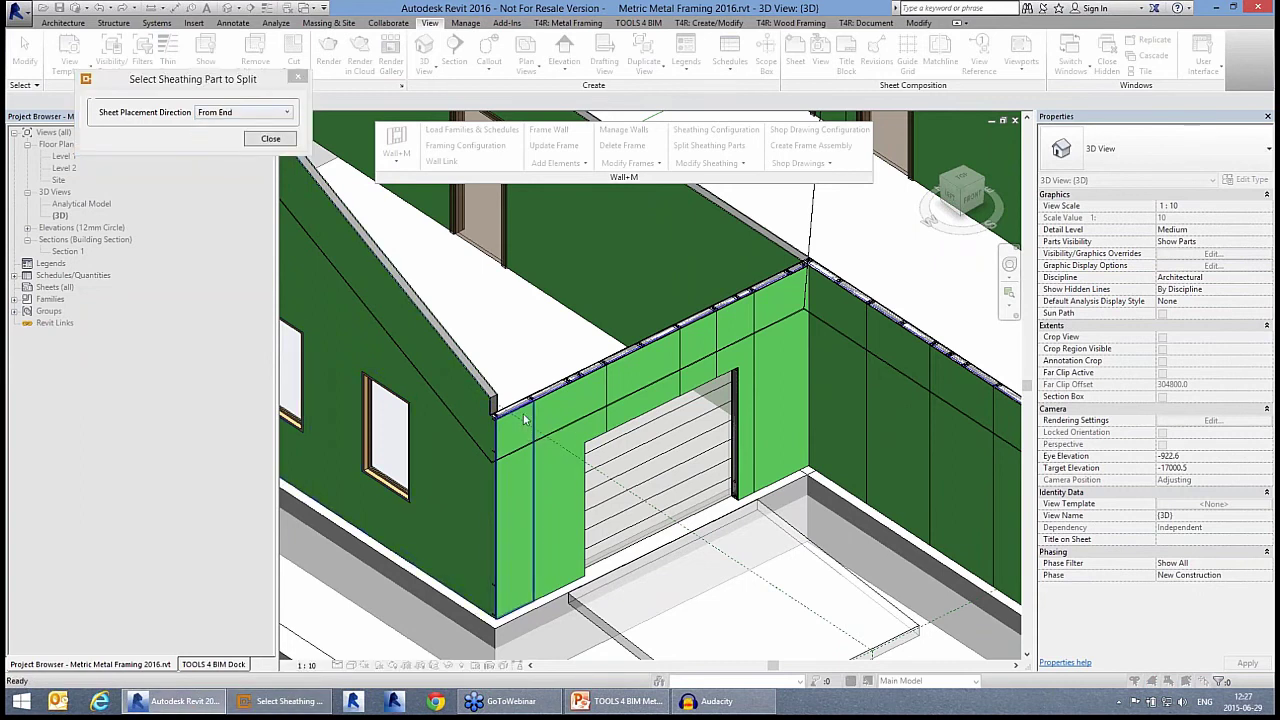
click(523, 420)
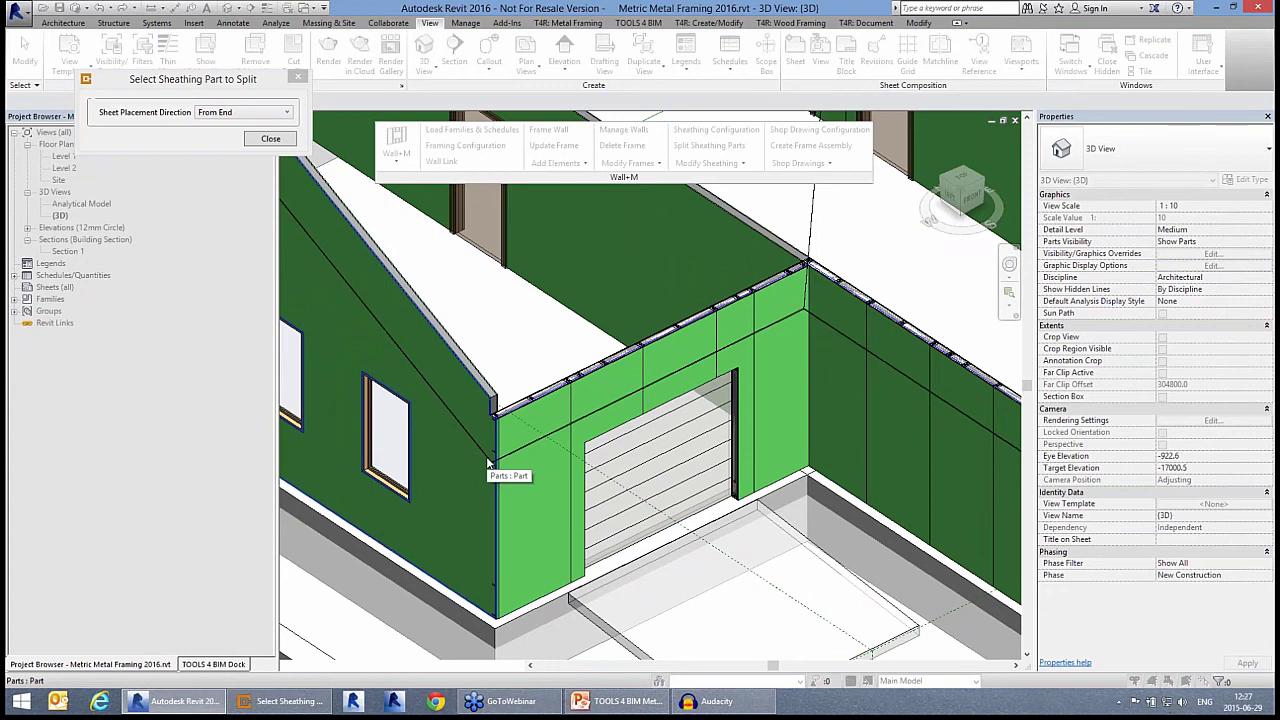
click(270, 139)
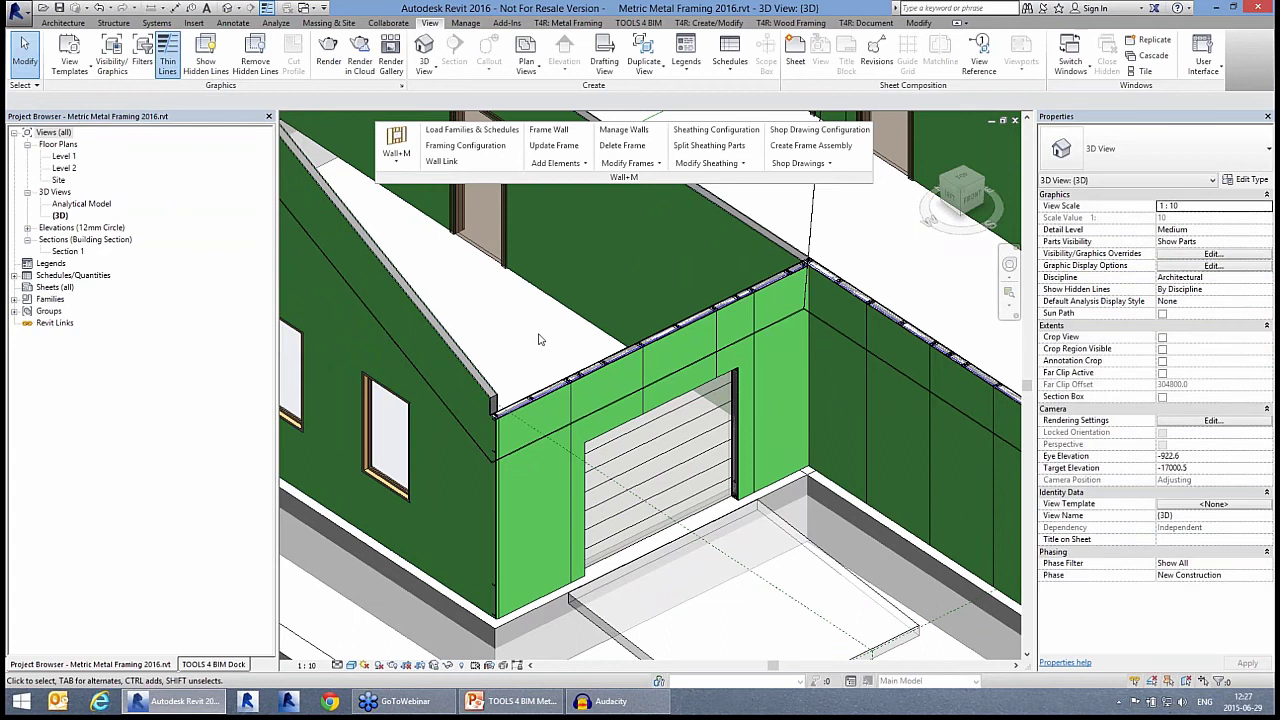
scroll(538, 340, down, 1)
scroll(500, 318, down, 1)
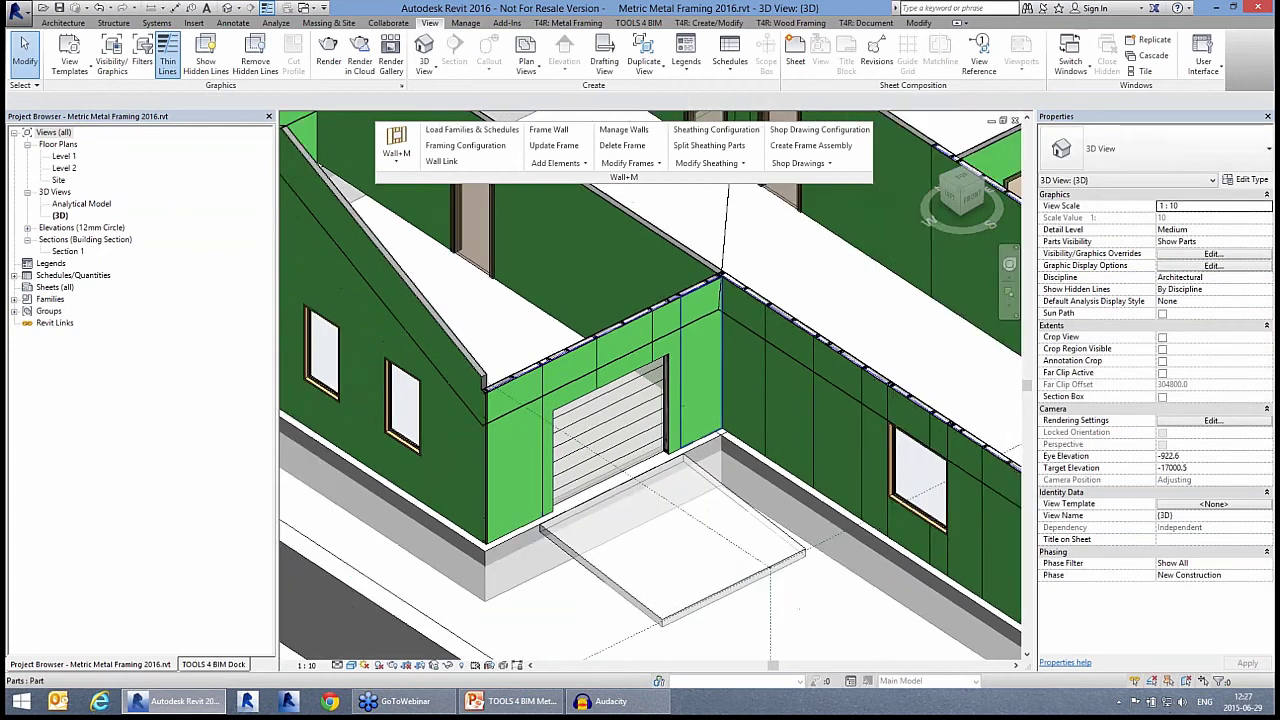
middle_drag(683, 405, 613, 397)
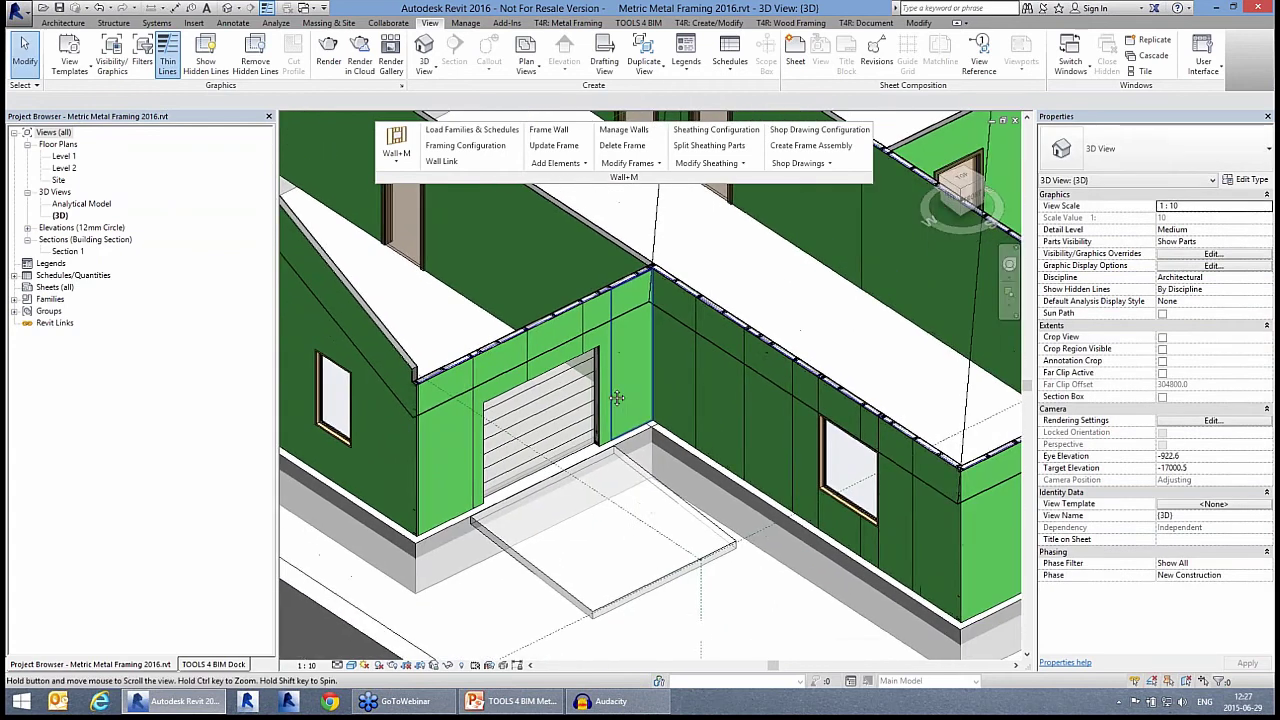
Set the Parts Visibility of the Level 1 floor plan to Show Parts, inspect the split wall's sheathing, and return to the 3D view
double_click(64, 157)
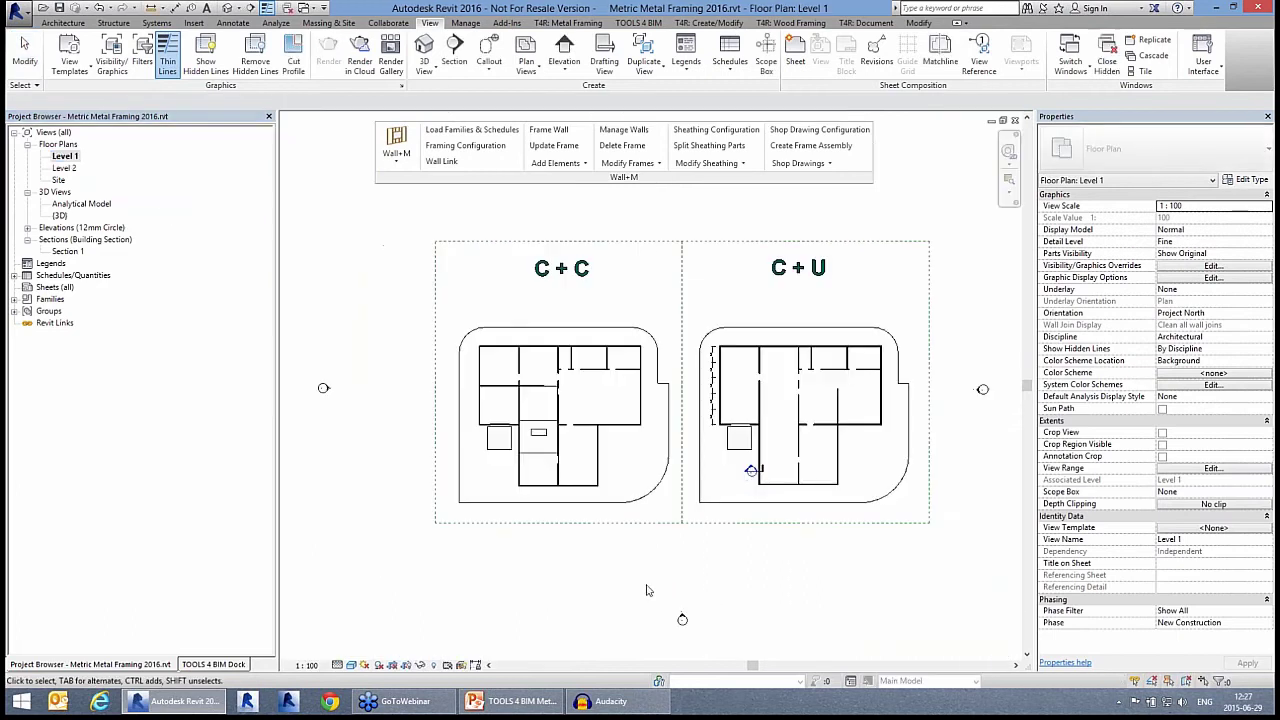
scroll(760, 466, up, 7)
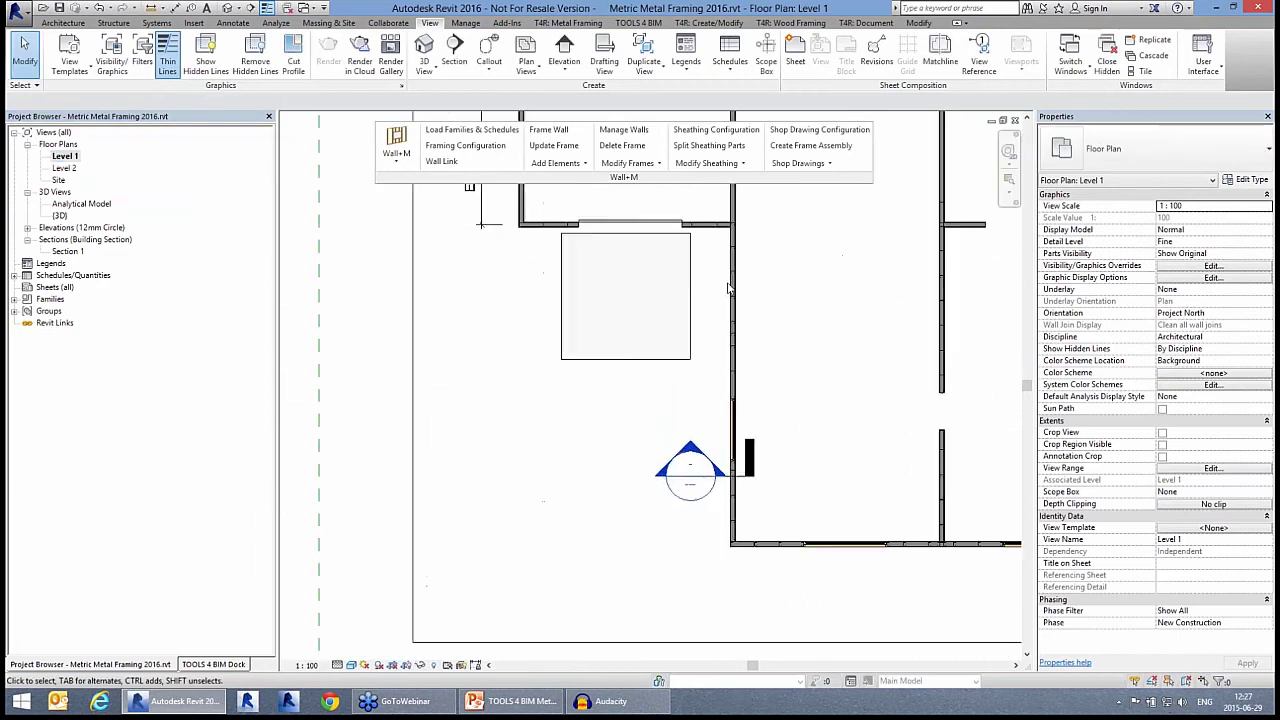
scroll(738, 340, up, 4)
scroll(735, 391, up, 7)
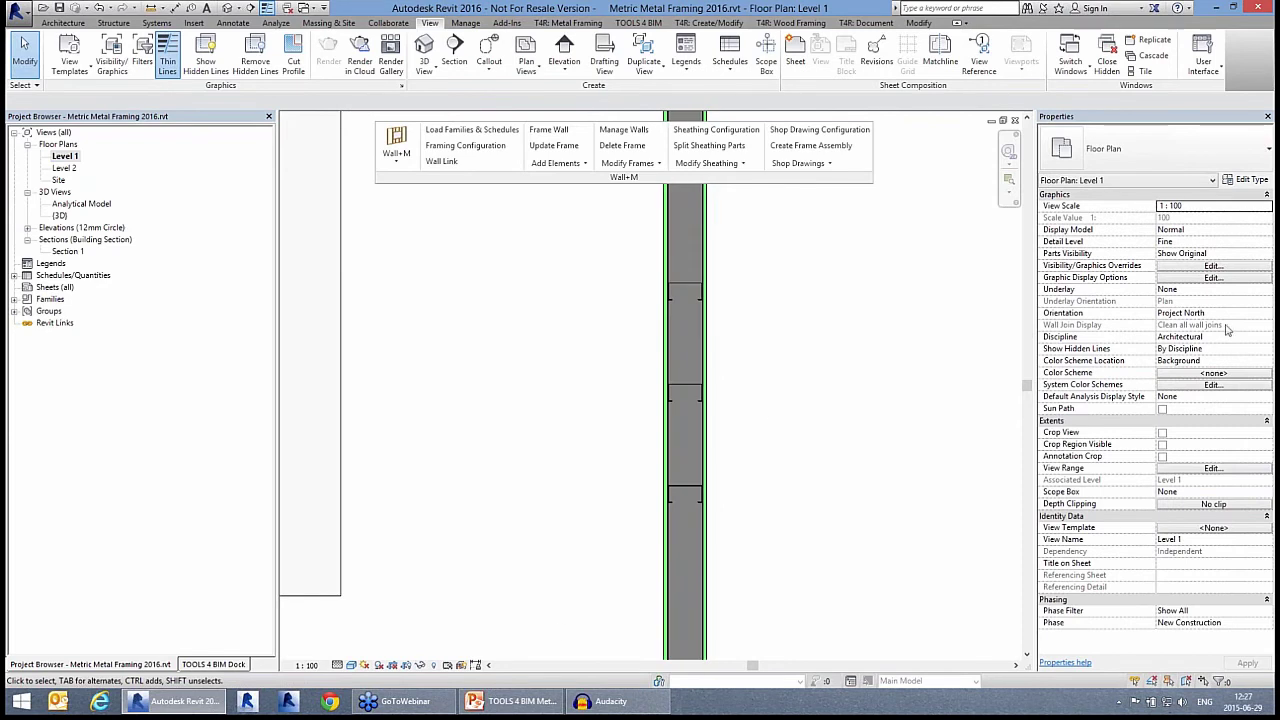
click(1265, 254)
click(1200, 265)
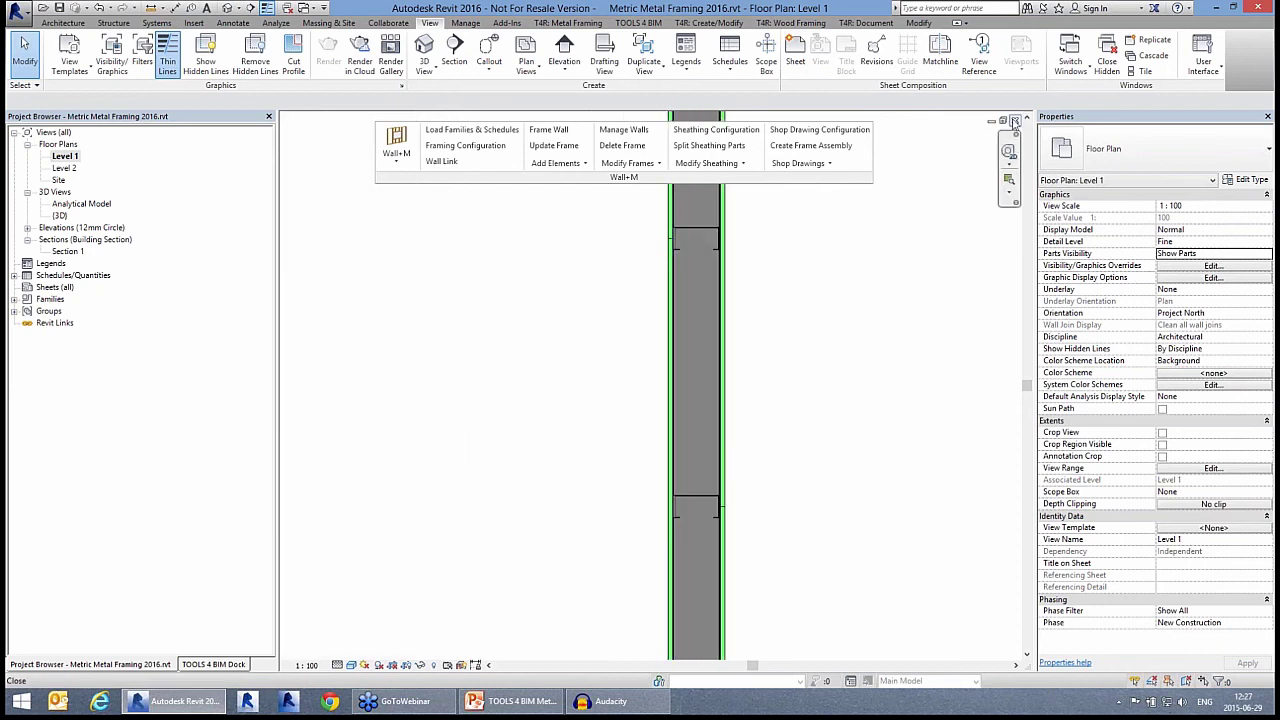
click(1014, 121)
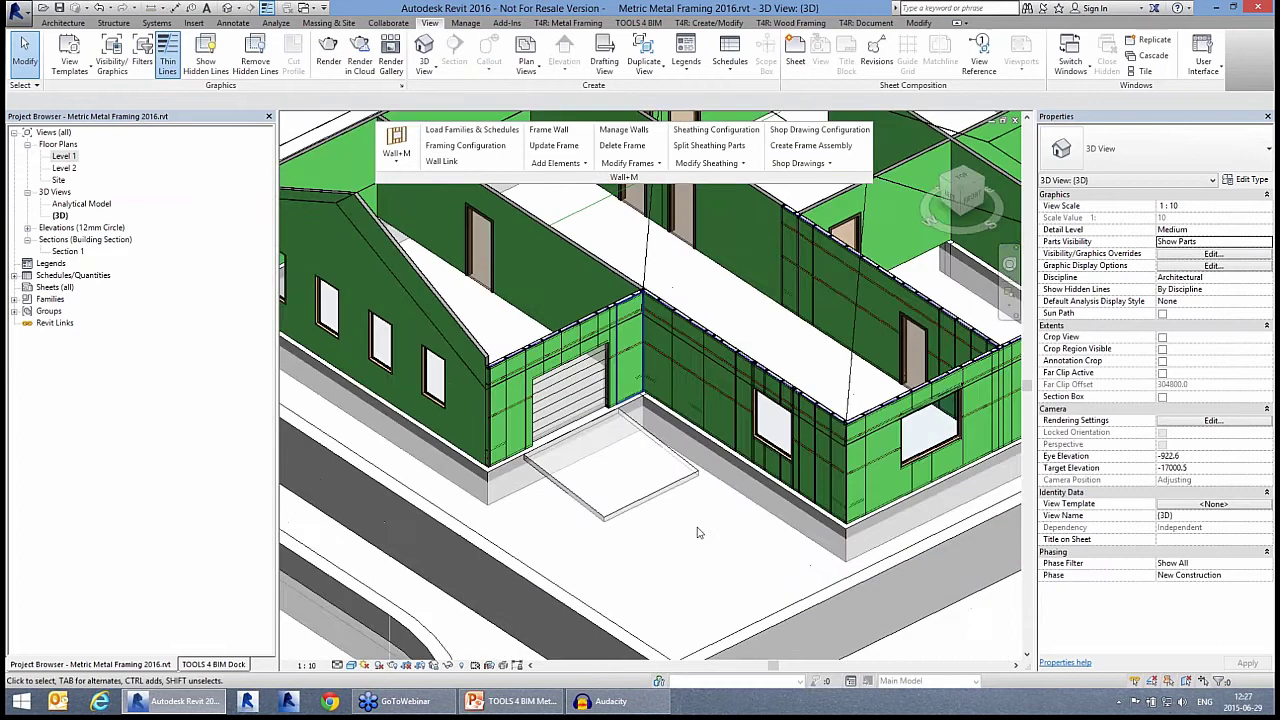
shift+middle_drag(787, 565, 850, 587)
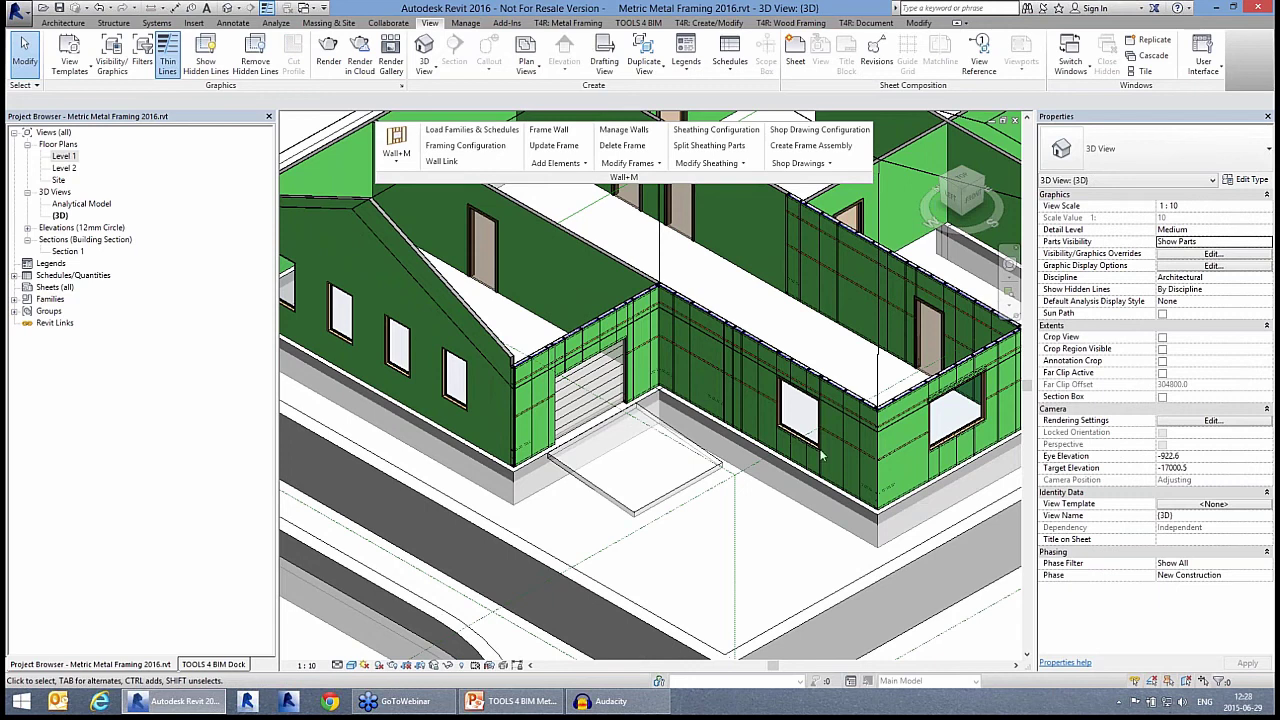
Open the Shop Drawing Configuration and examine the assembly views' framing layers, view templates and titleblock setting
click(810, 132)
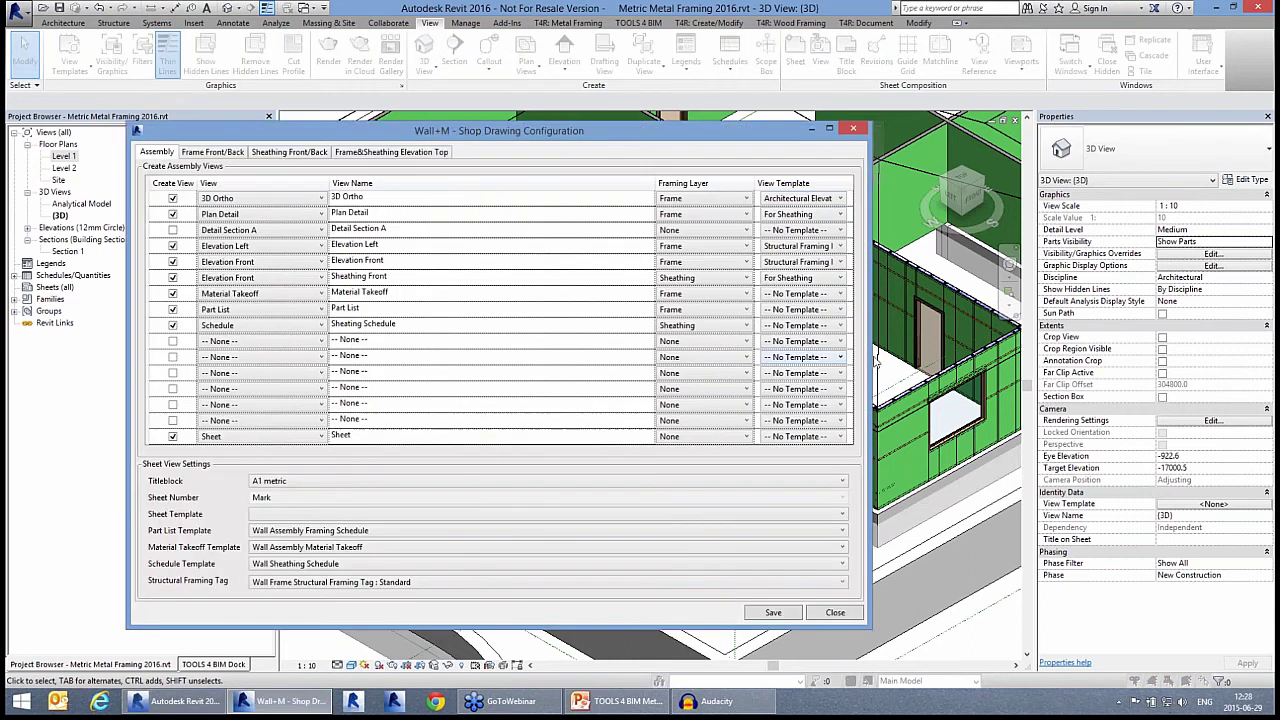
drag(874, 356, 706, 356)
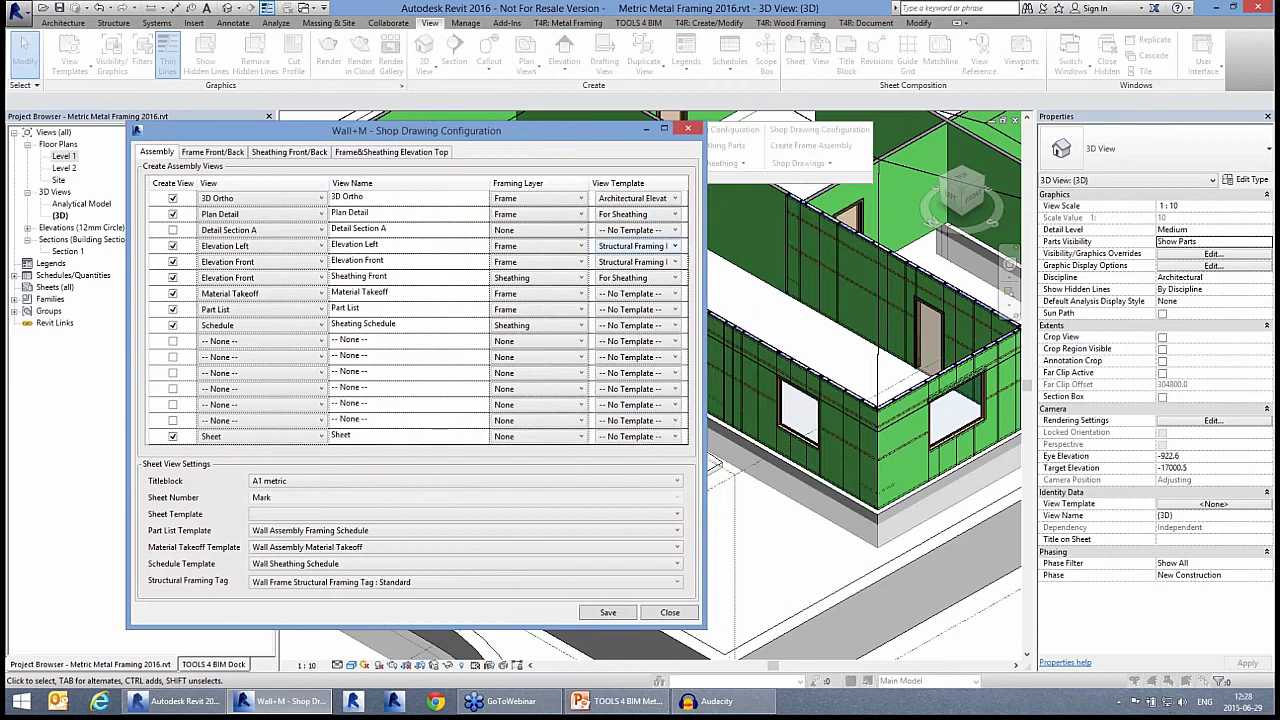
drag(550, 128, 810, 118)
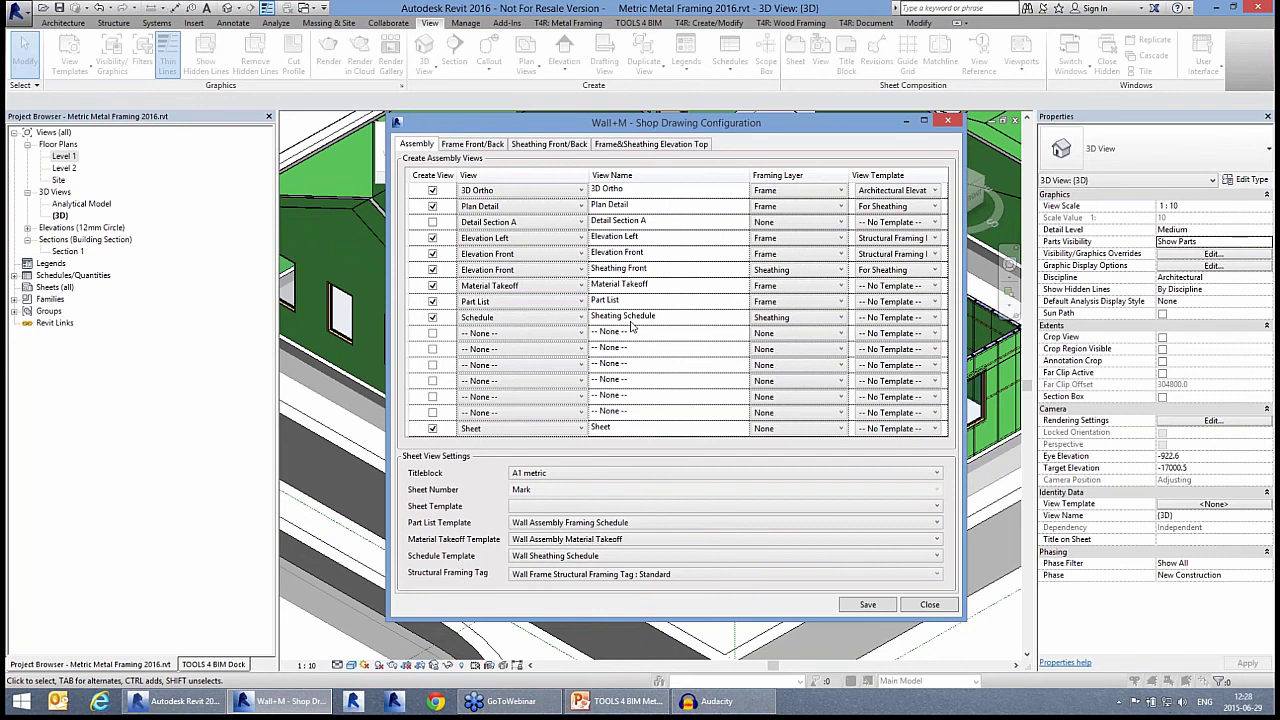
click(801, 207)
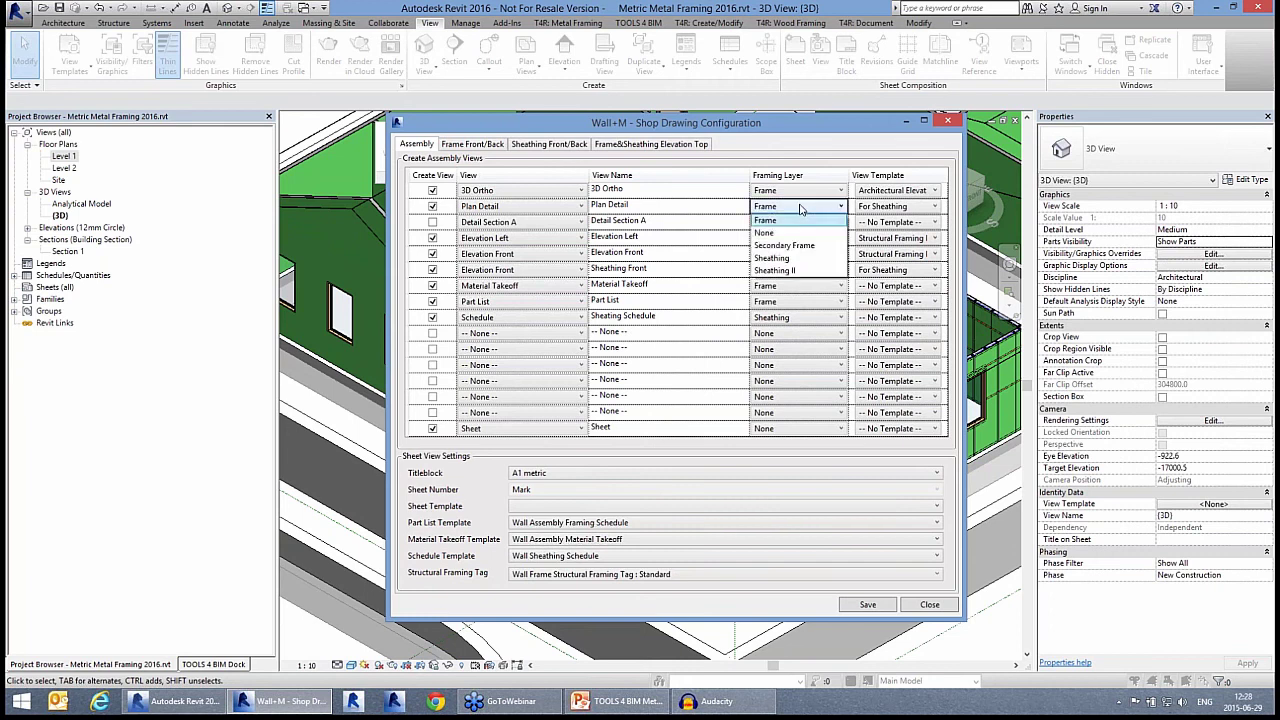
click(801, 207)
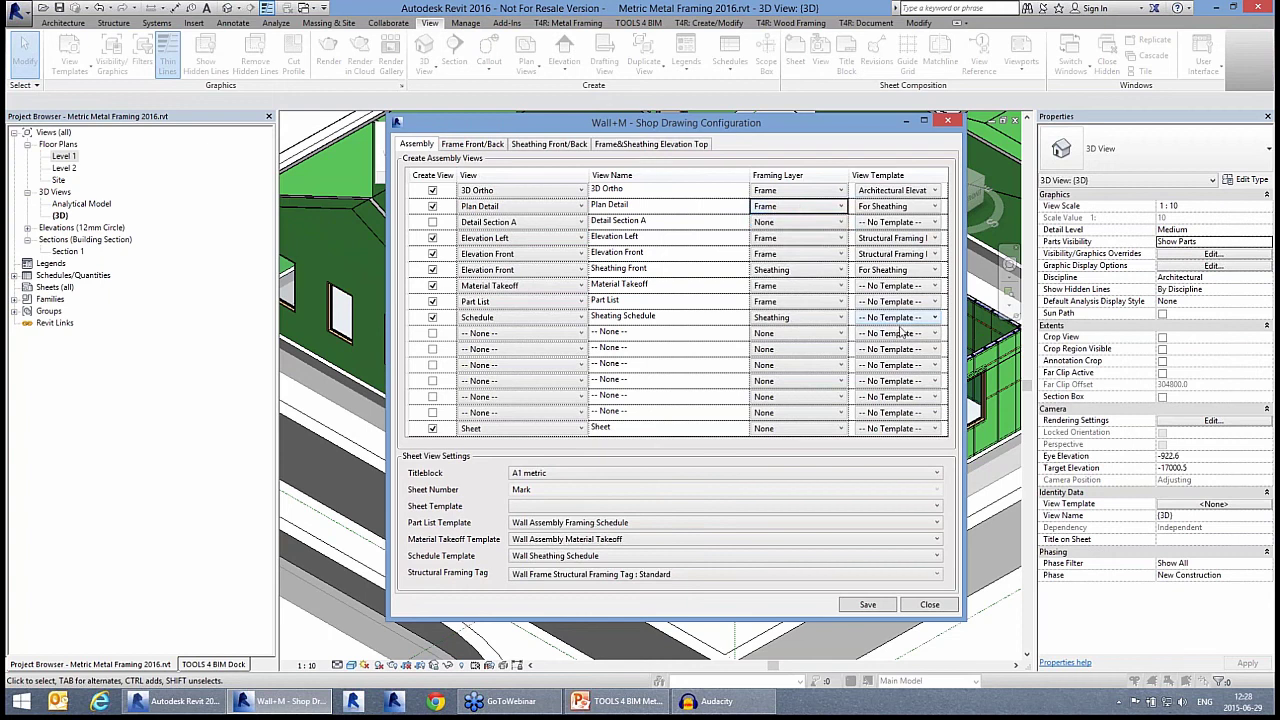
click(918, 192)
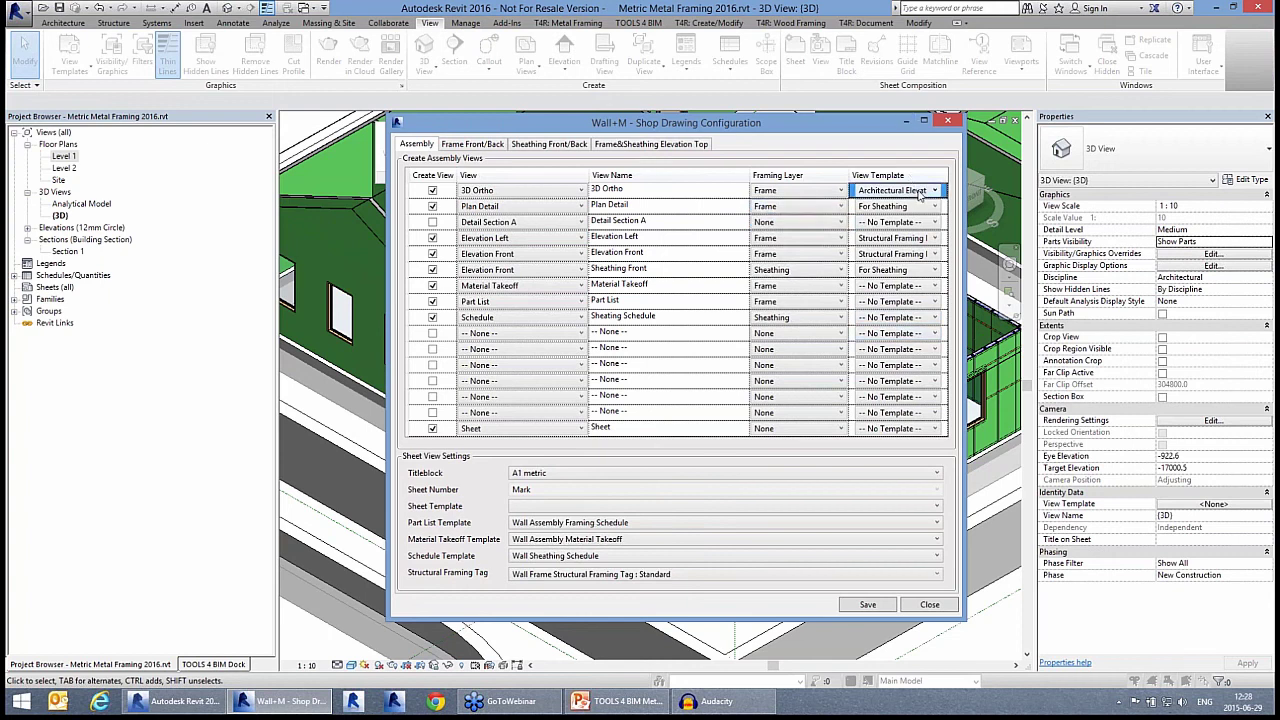
click(921, 195)
click(921, 195)
click(548, 475)
click(548, 477)
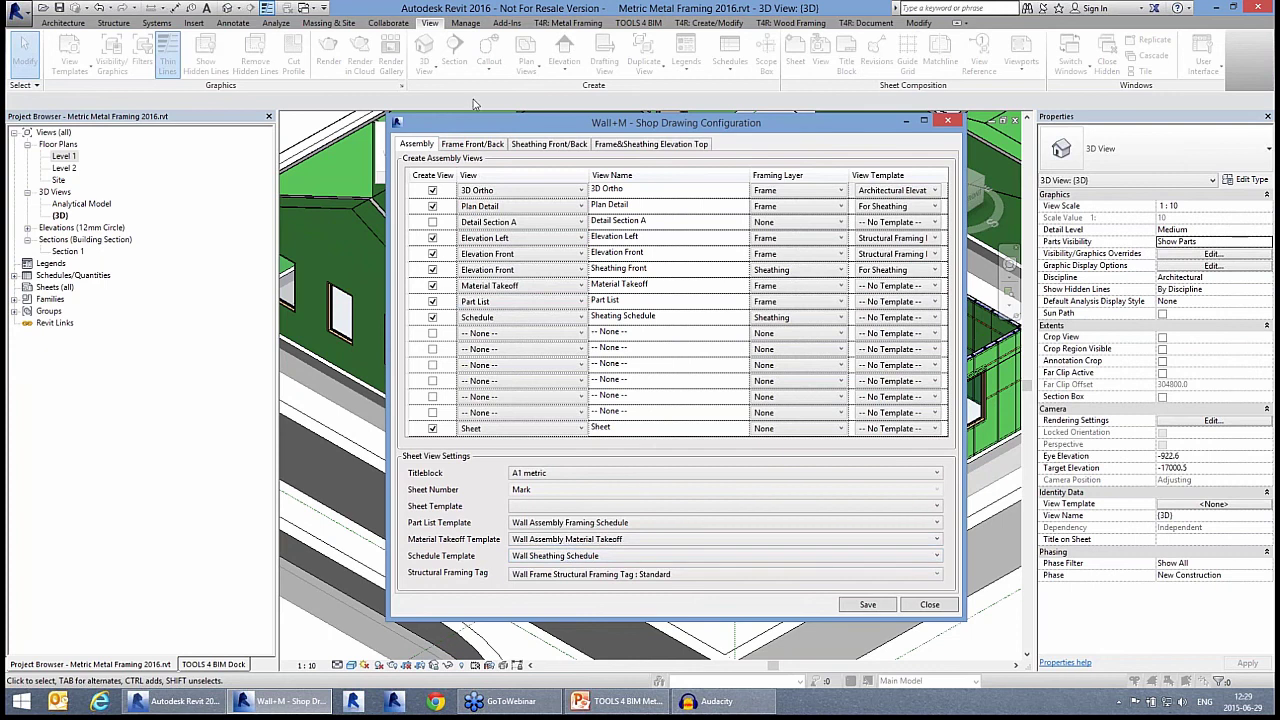
Review the dimension settings for Frame Front/Back, Sheathing Front/Back and Frame&Sheathing Elevation Top, and leave the Shop Drawing Configuration
click(468, 146)
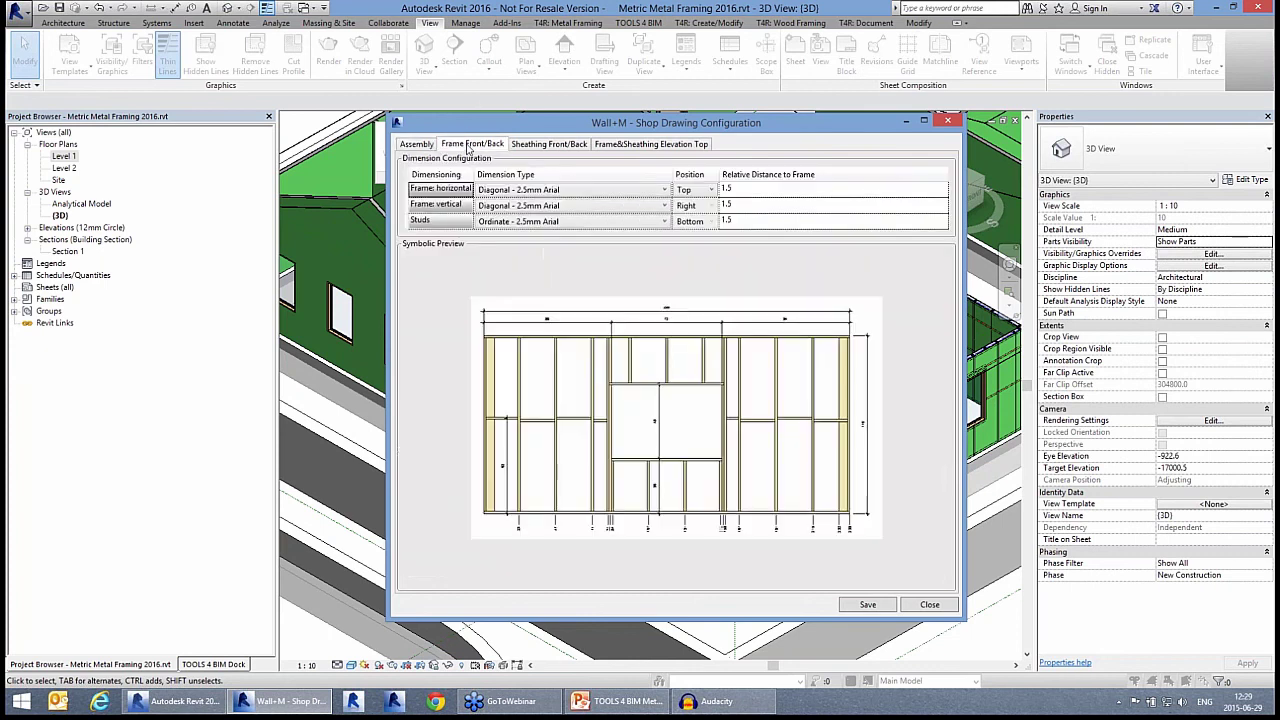
click(551, 224)
click(530, 221)
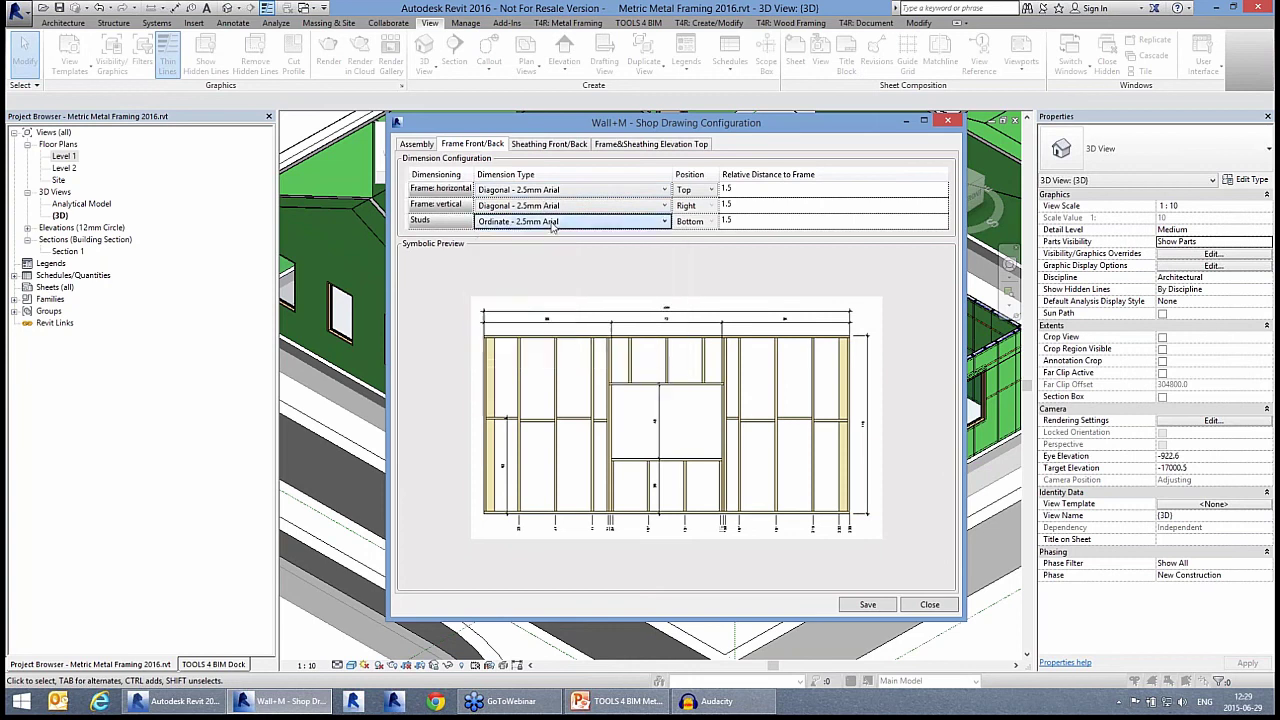
click(560, 146)
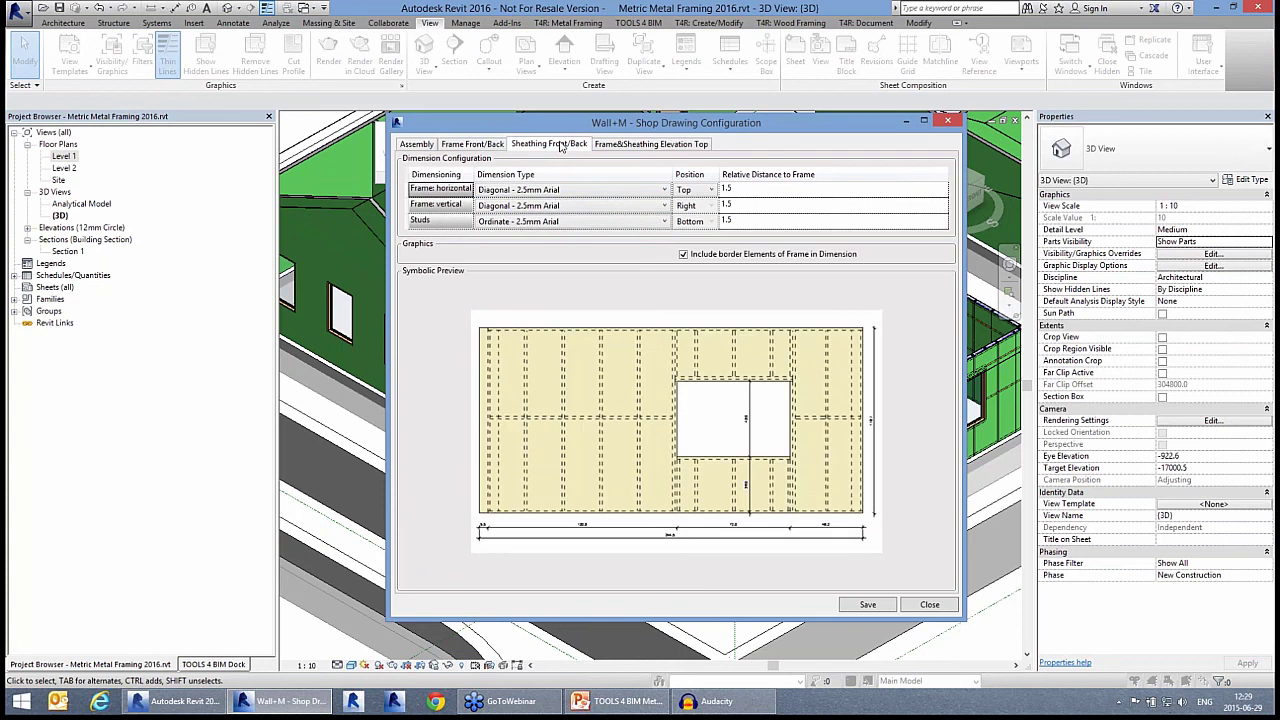
click(620, 150)
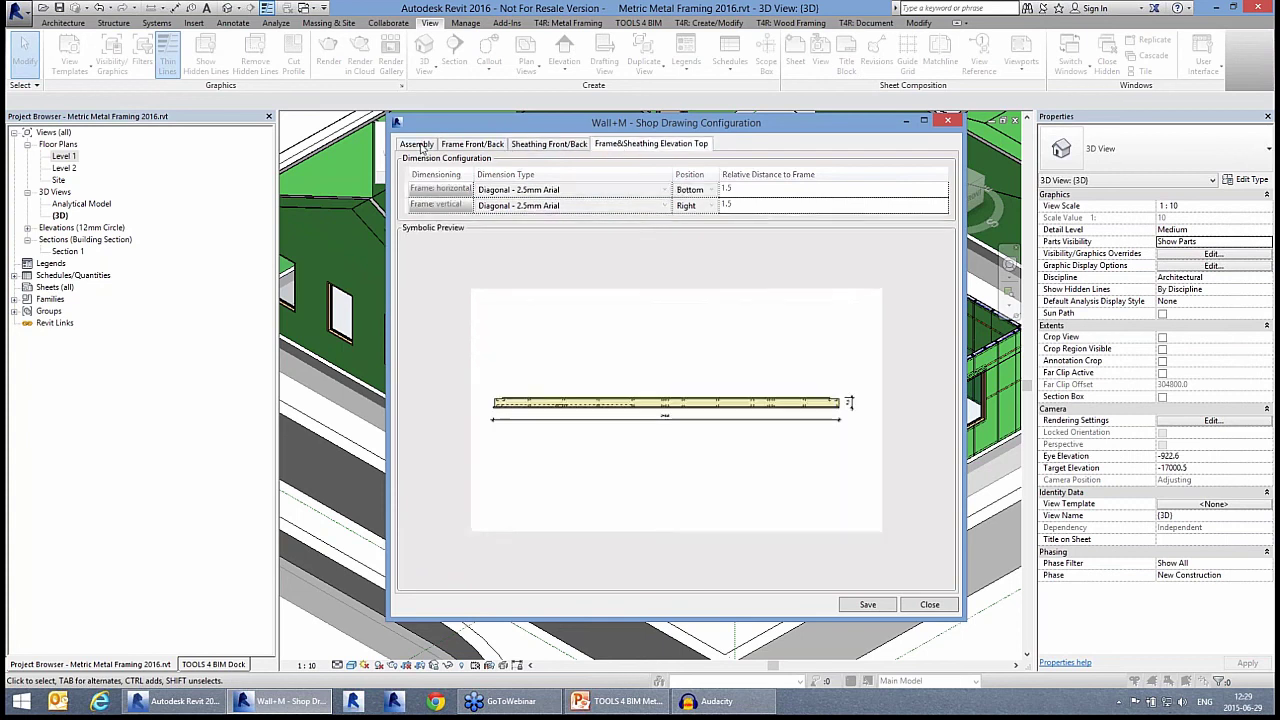
click(422, 148)
click(898, 606)
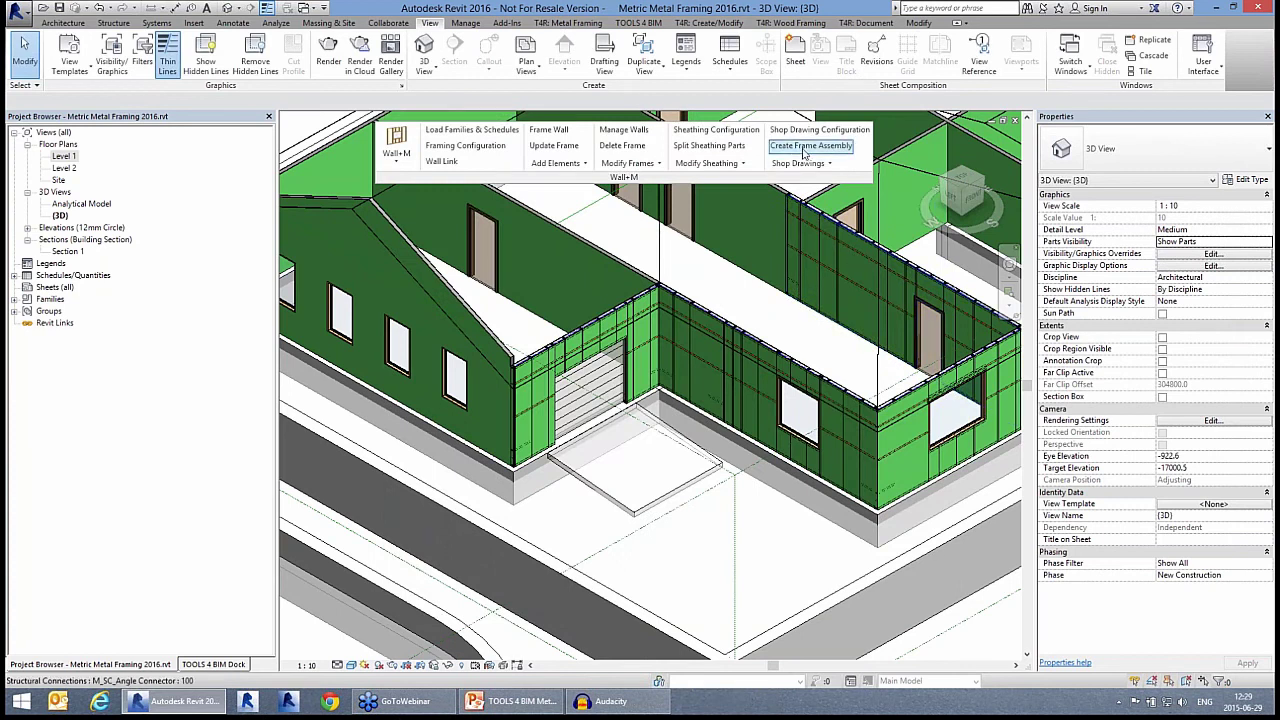
Create a frame assembly from the windowed wall adjoining the garage door wall and select the assembly
click(808, 146)
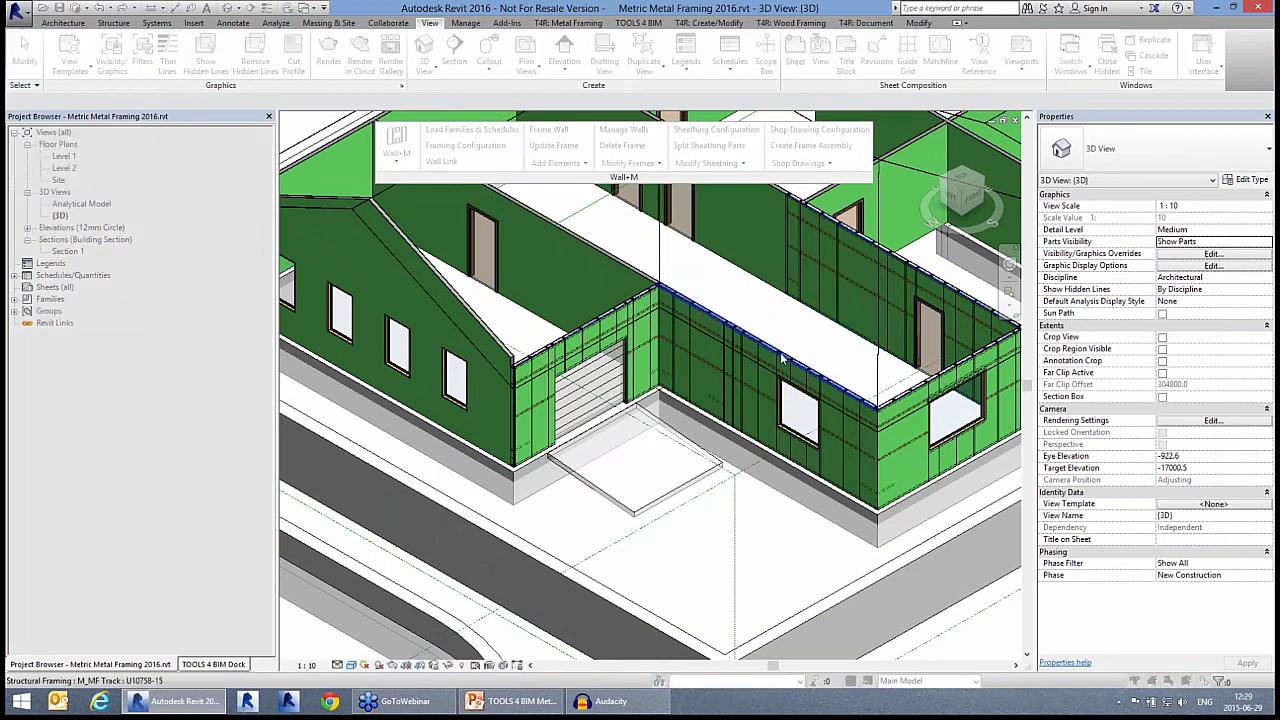
click(783, 360)
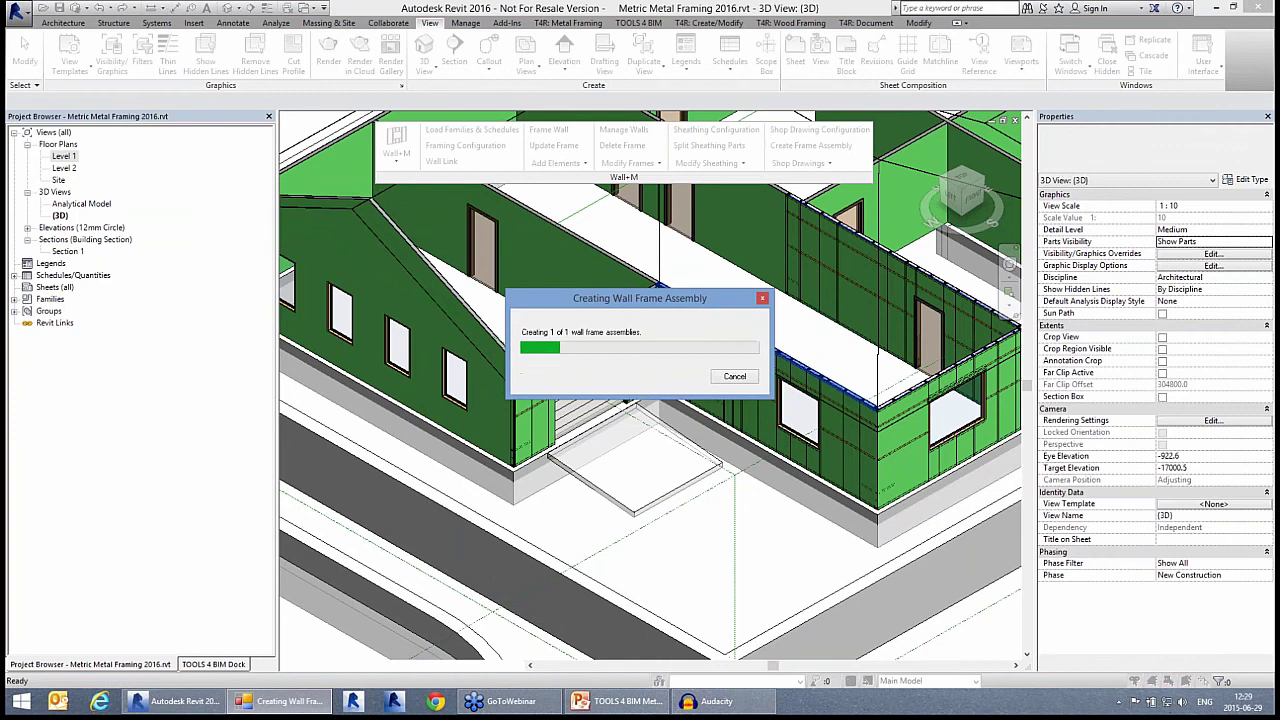
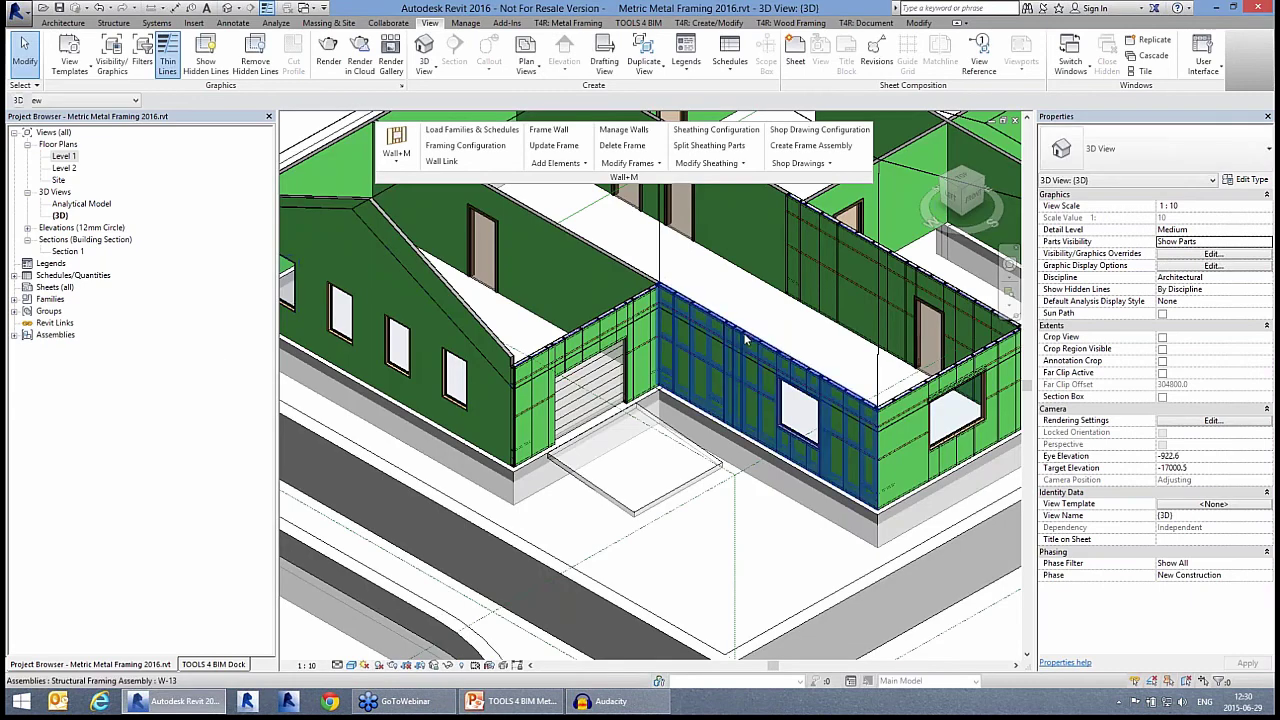
click(745, 332)
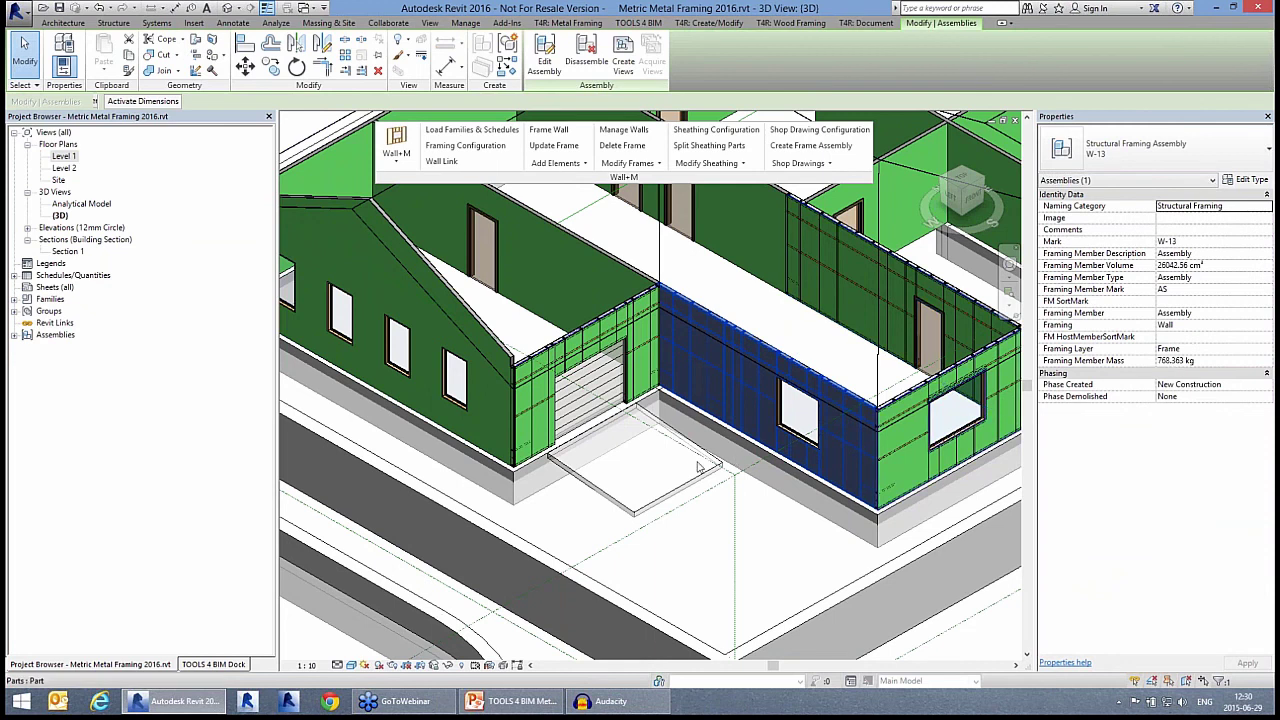
Open the new wall assembly's 3D Ortho view and its Elevation Front detail view
double_click(55, 335)
click(48, 347)
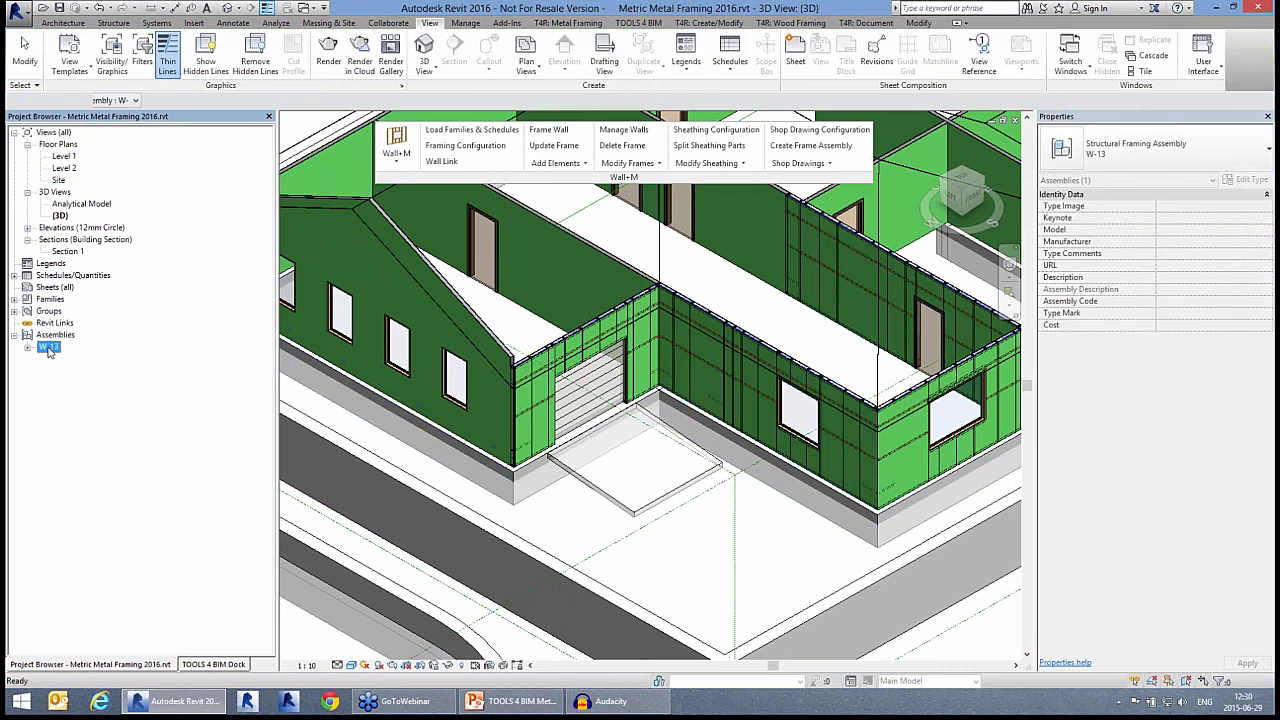
double_click(48, 347)
double_click(87, 358)
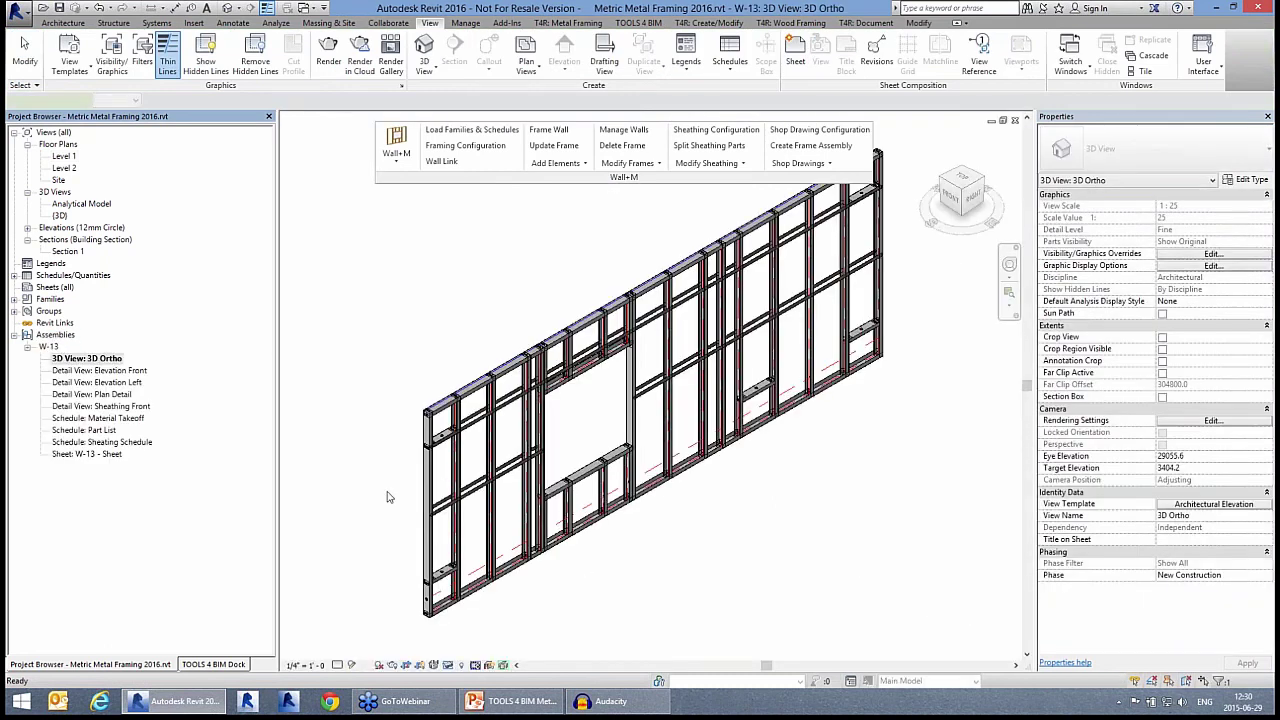
click(135, 371)
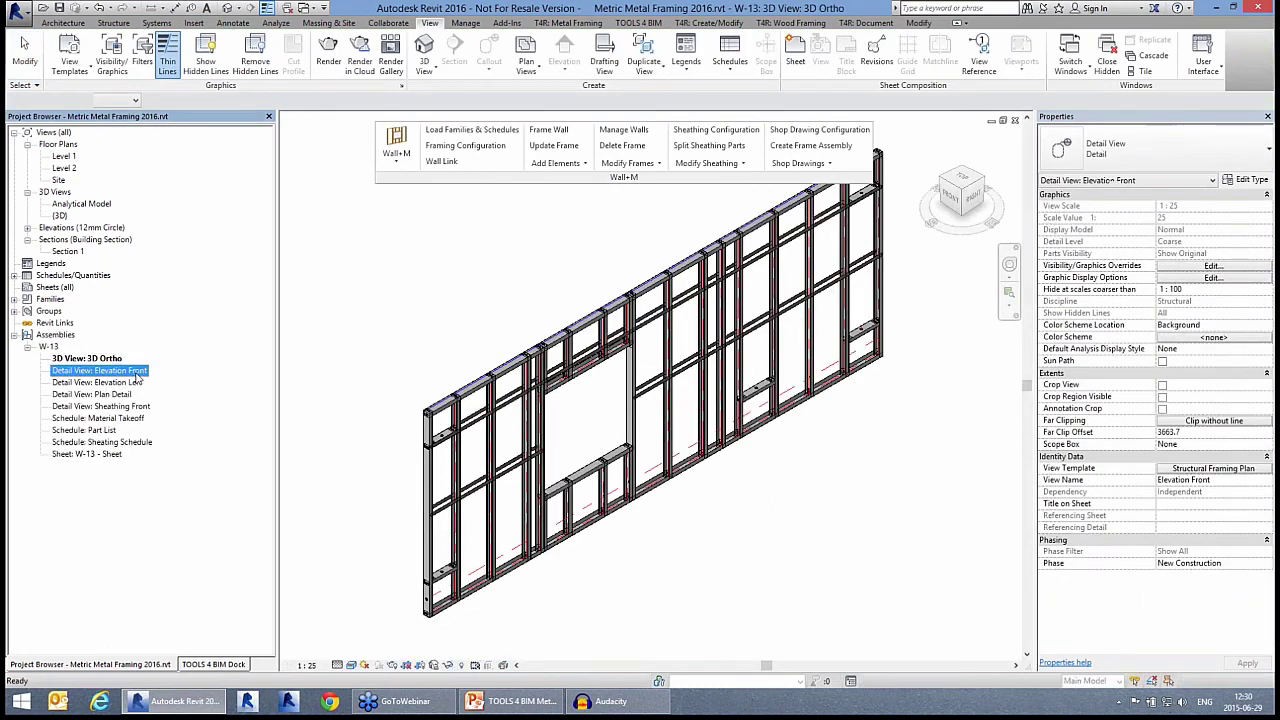
double_click(135, 374)
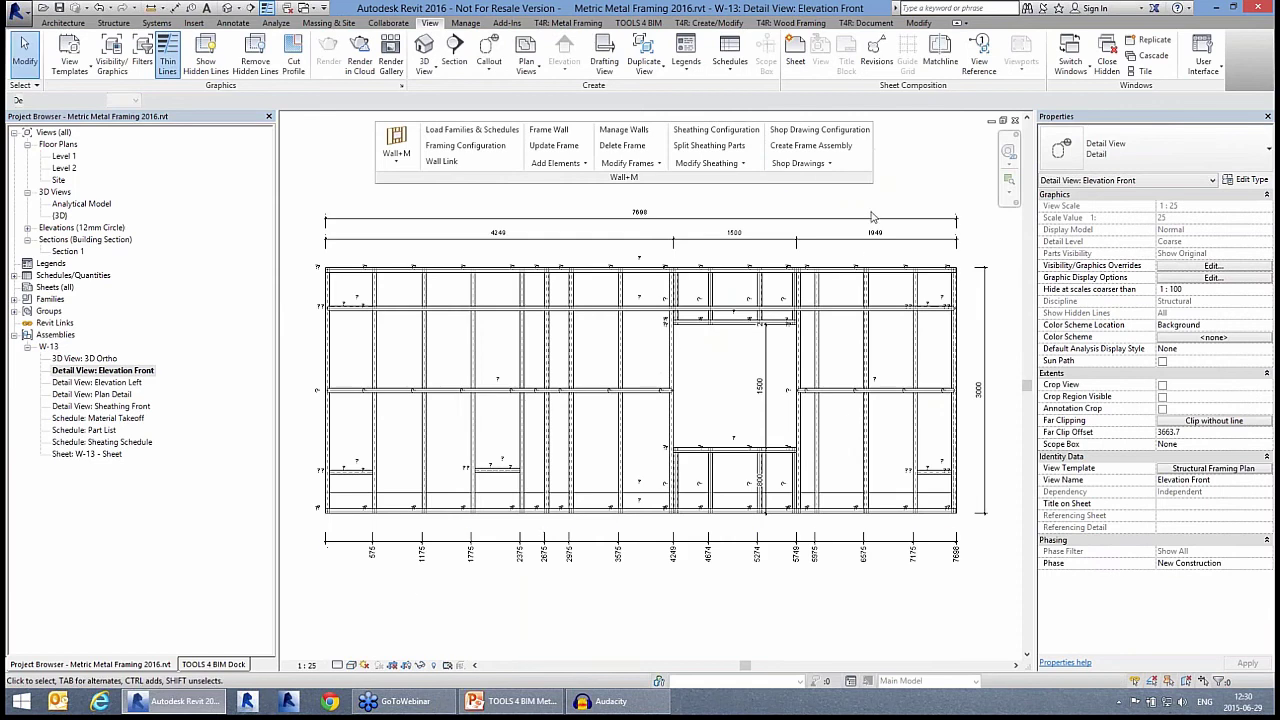
Sort the W-13 assembly's structural framing by mark, and sort its structural connections by mark as well
click(799, 163)
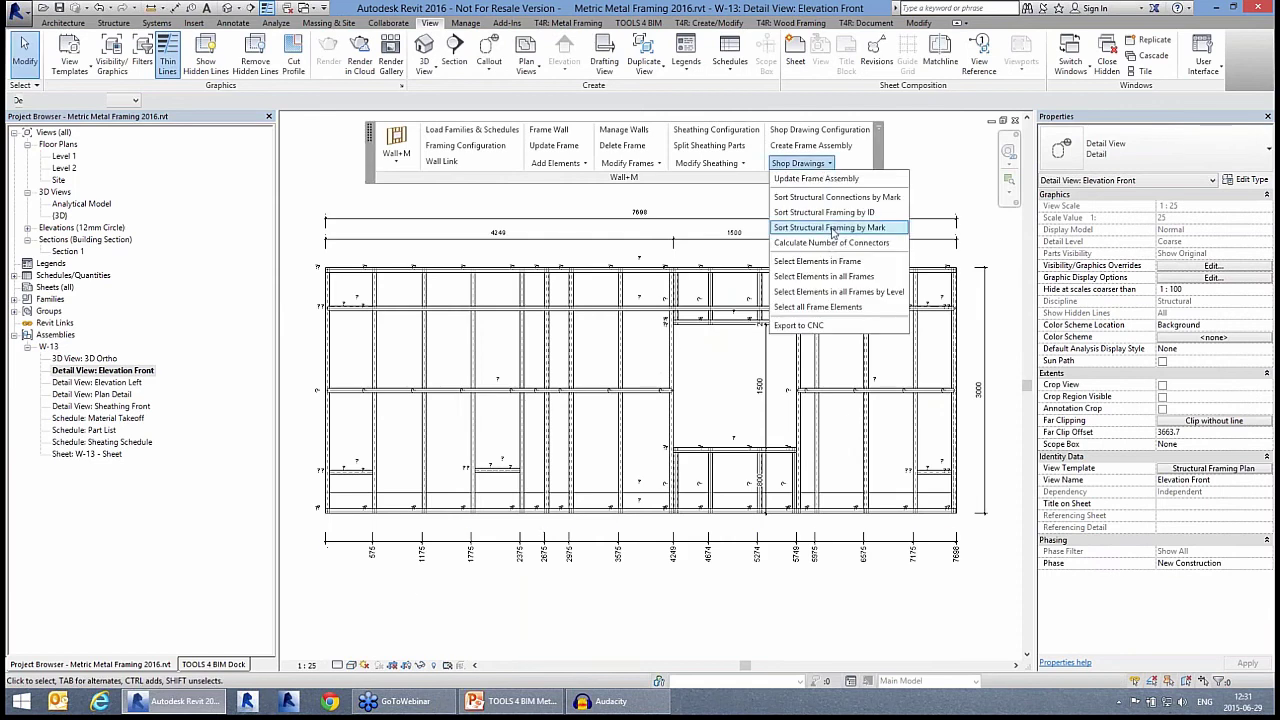
click(832, 228)
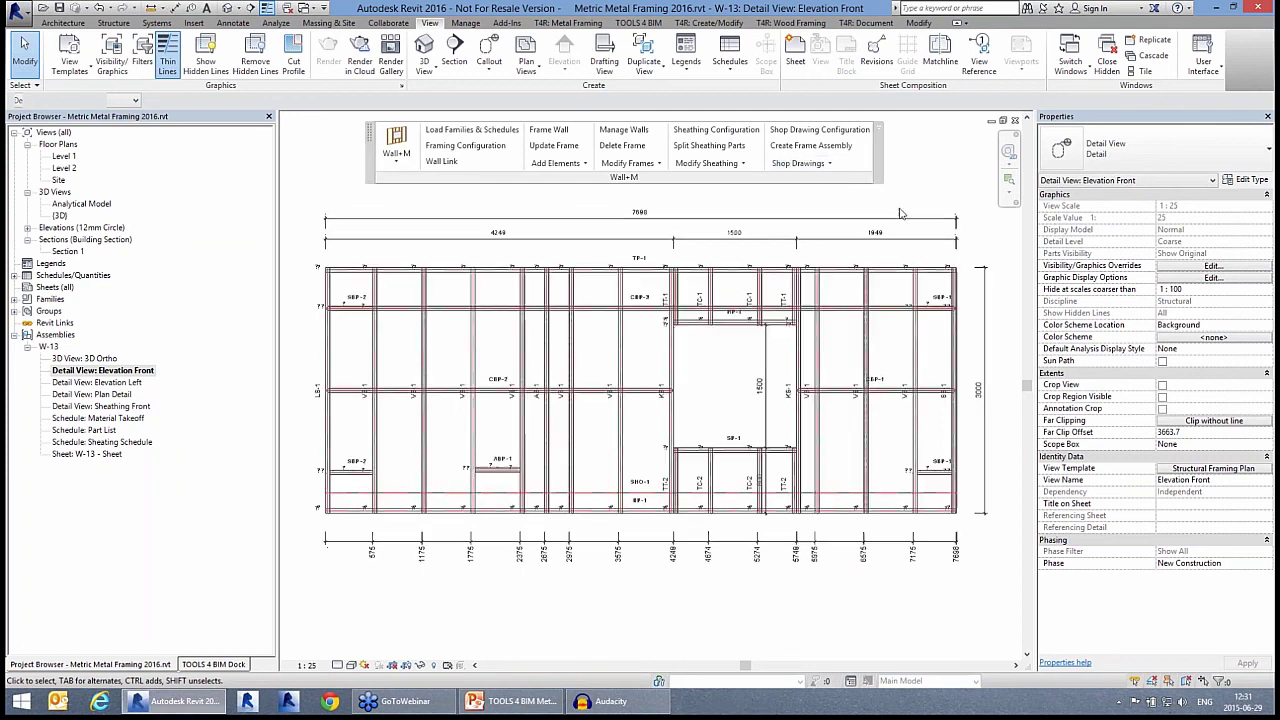
click(826, 164)
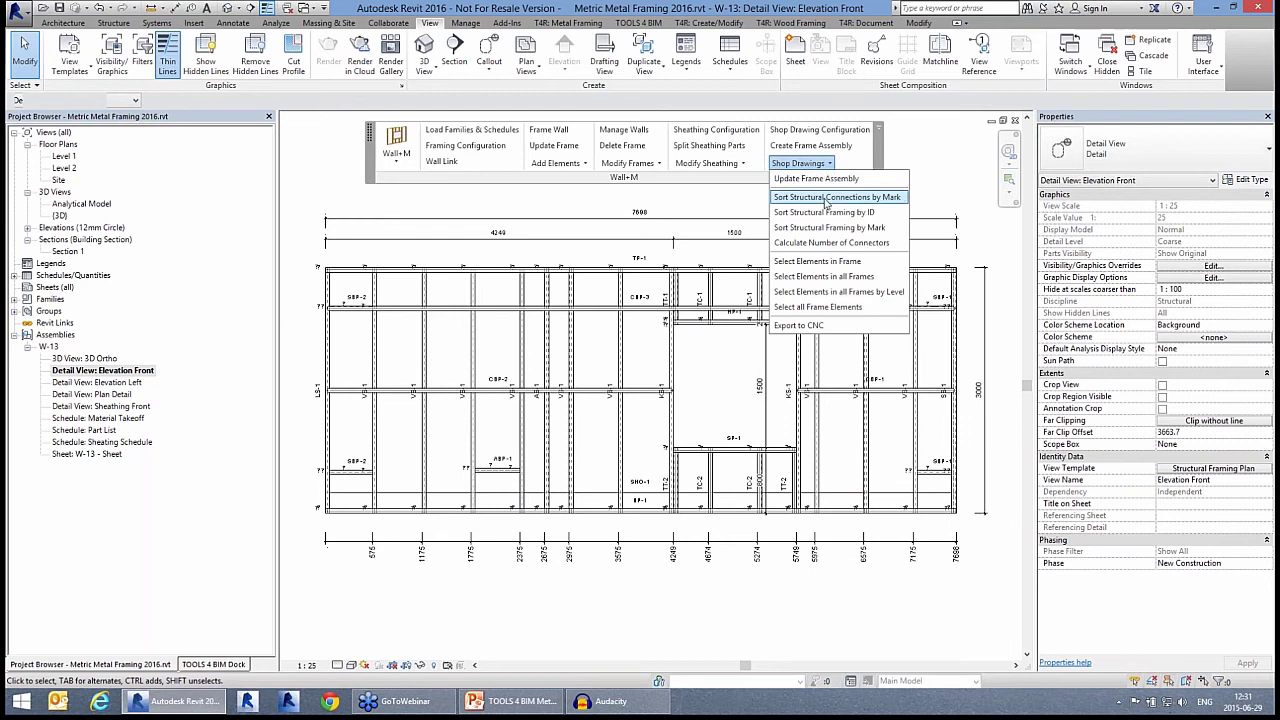
click(825, 200)
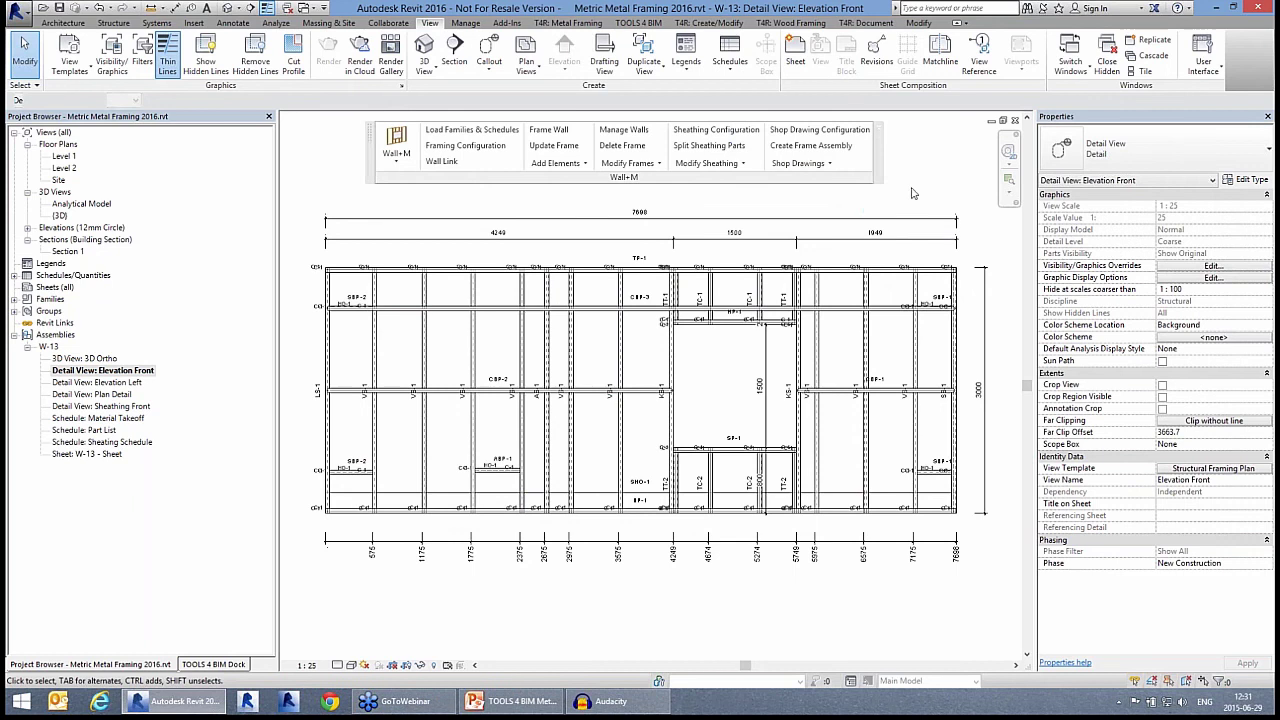
View the W-13 Plan Detail and Sheathing Front detail views and turn off the thin lines display
click(117, 384)
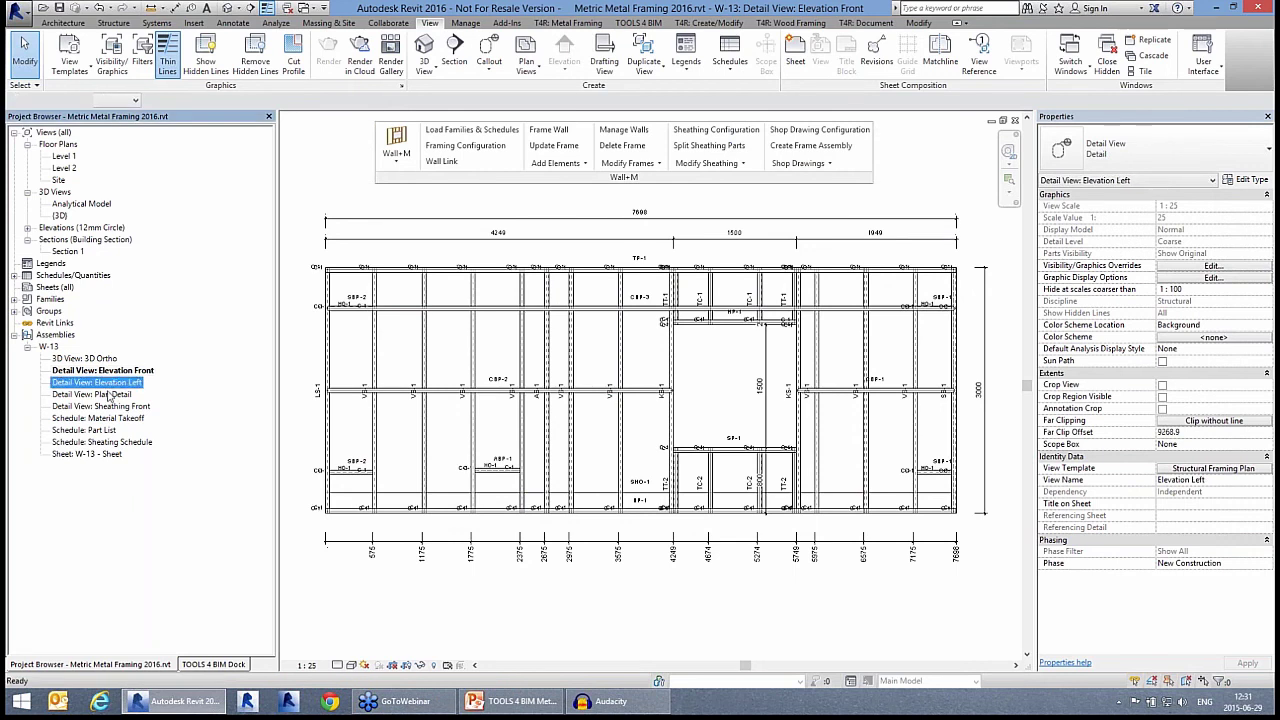
double_click(110, 394)
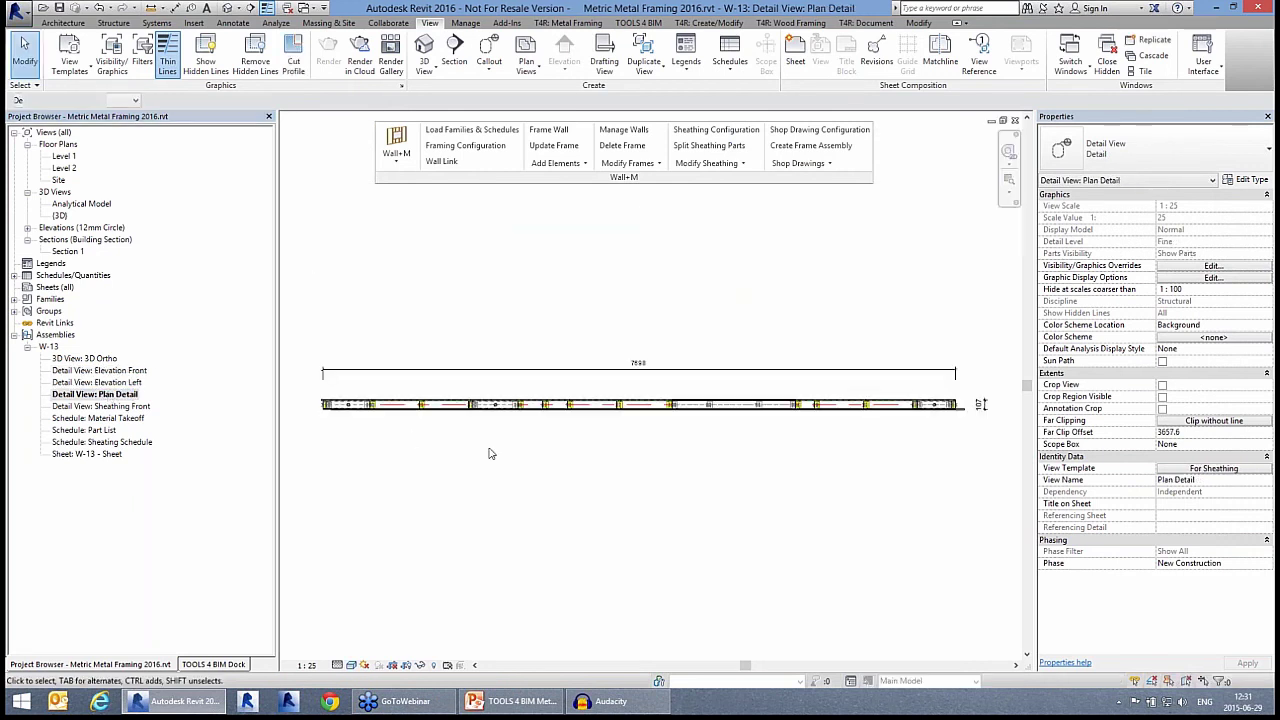
double_click(112, 408)
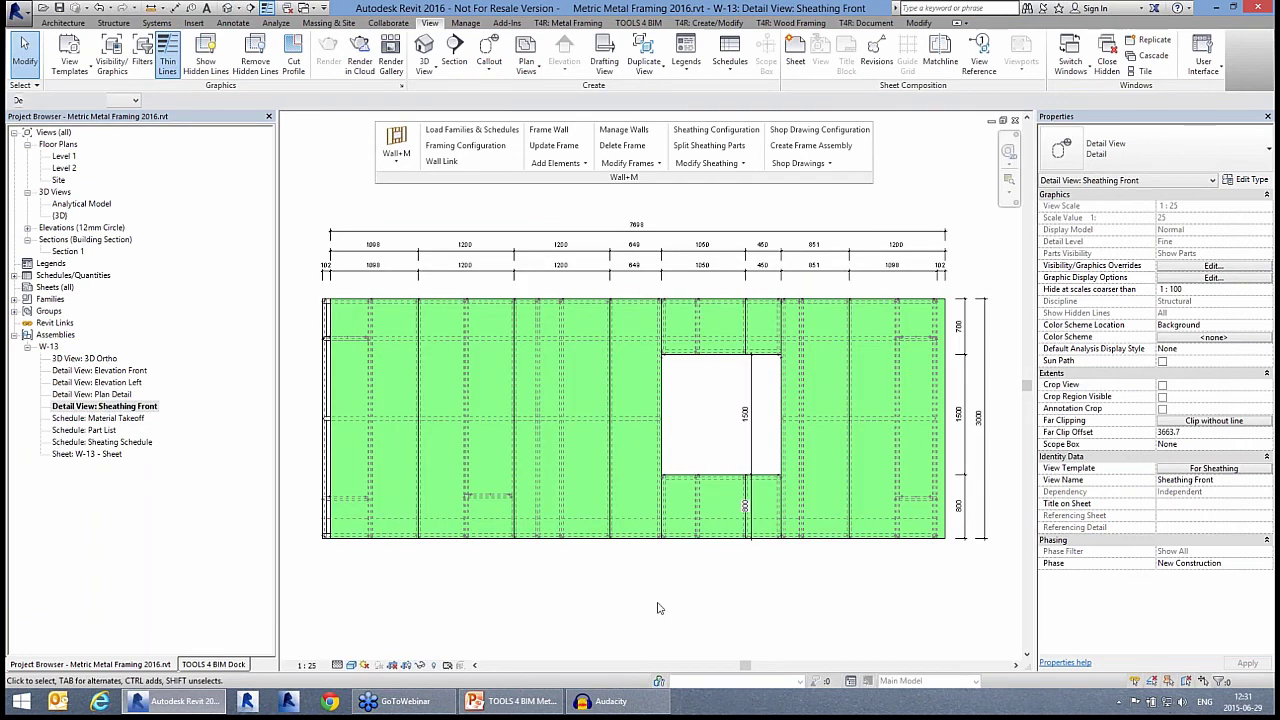
click(268, 9)
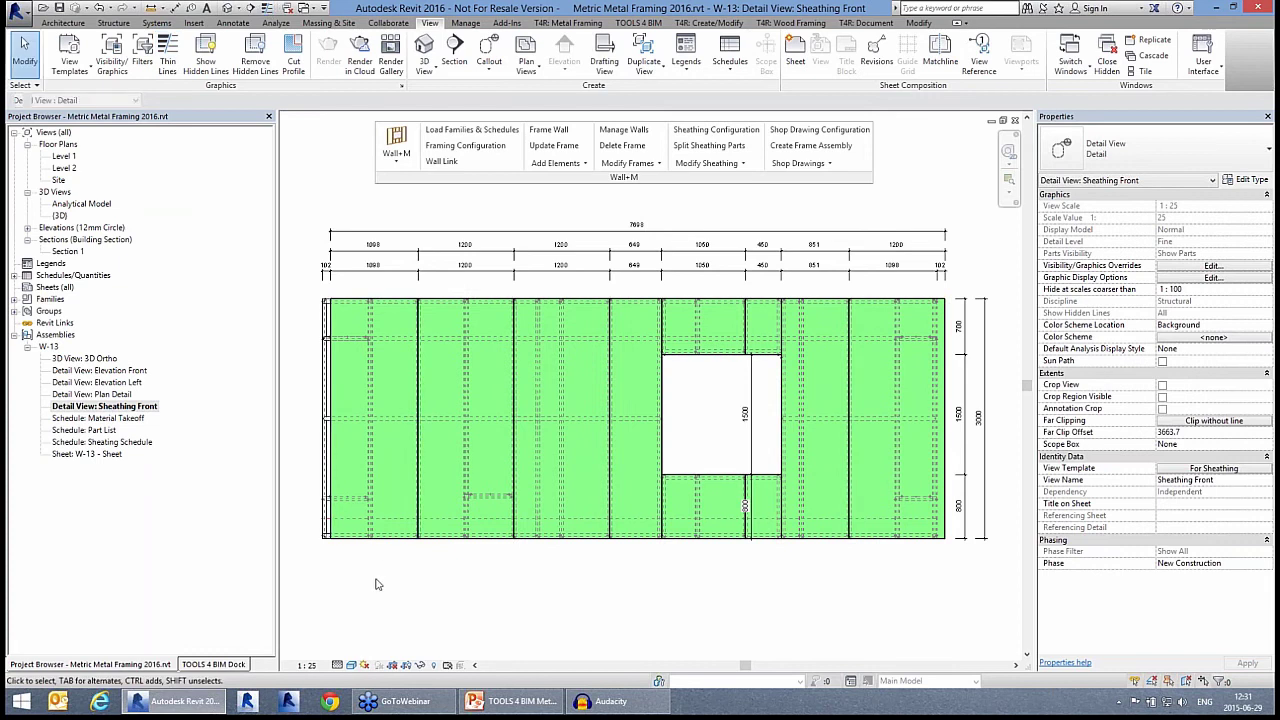
Review the W-13 Material Takeoff, Part List and Sheating Schedule
double_click(100, 418)
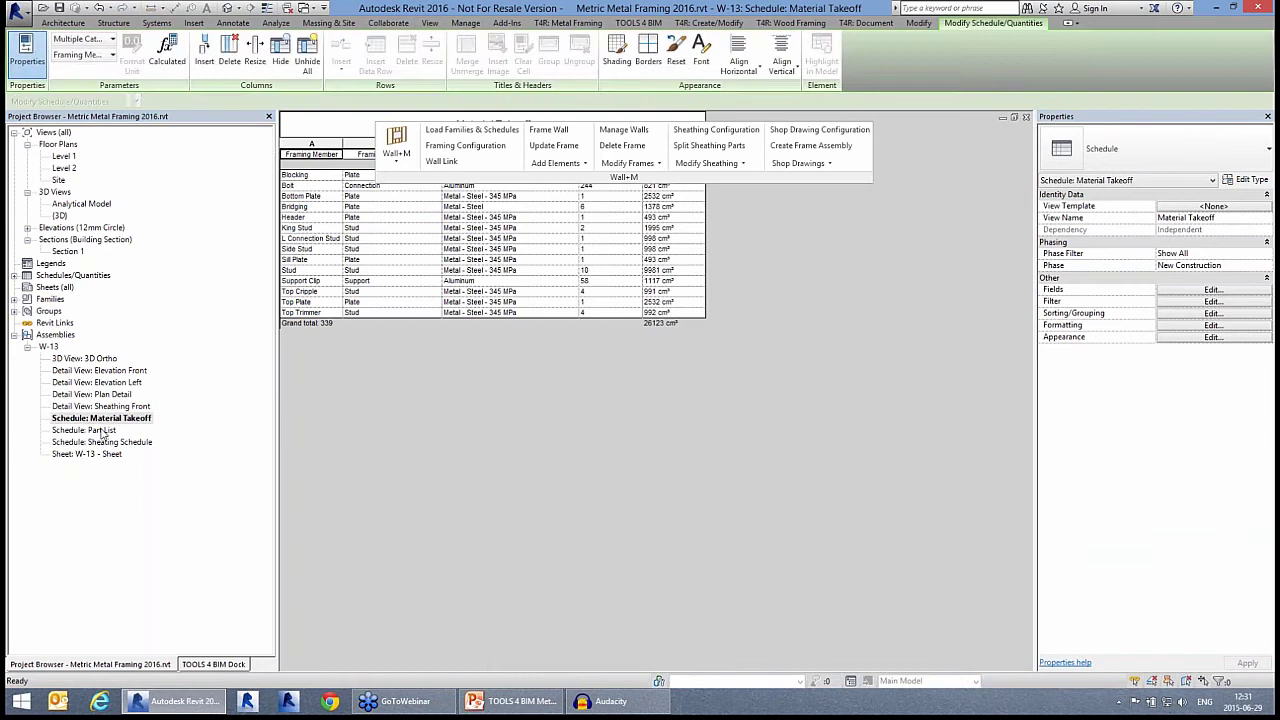
click(100, 430)
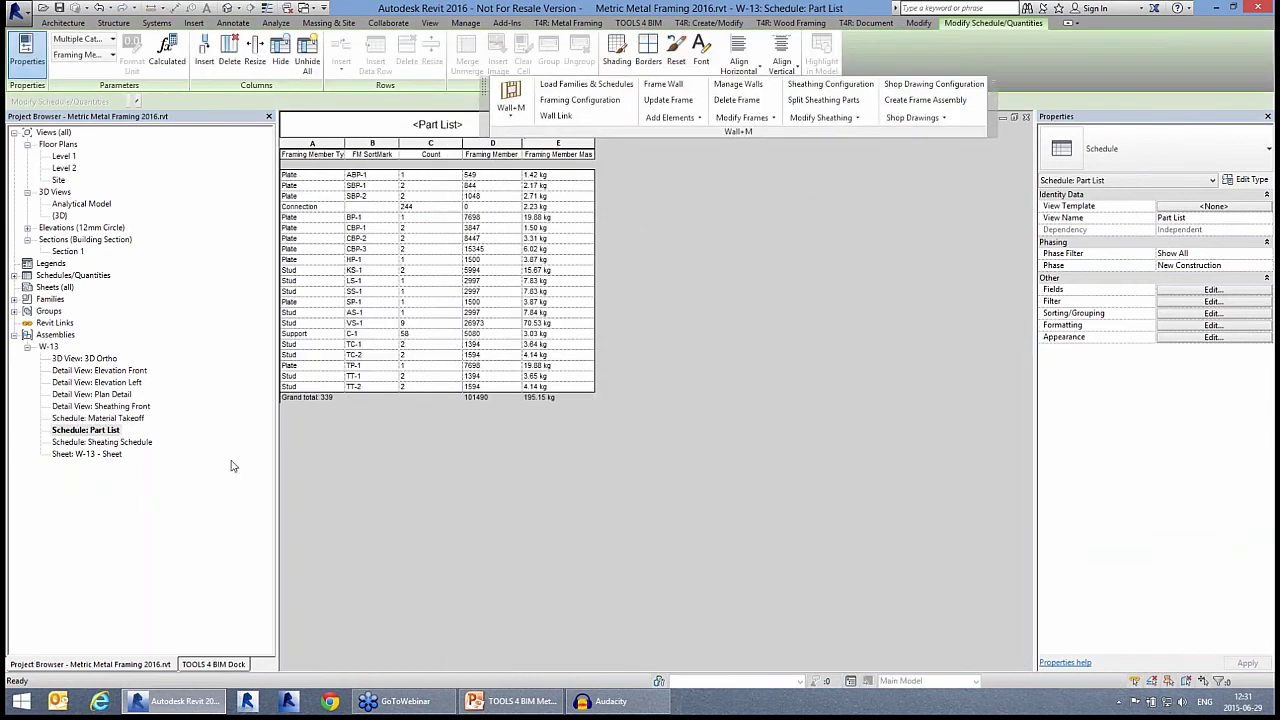
double_click(115, 443)
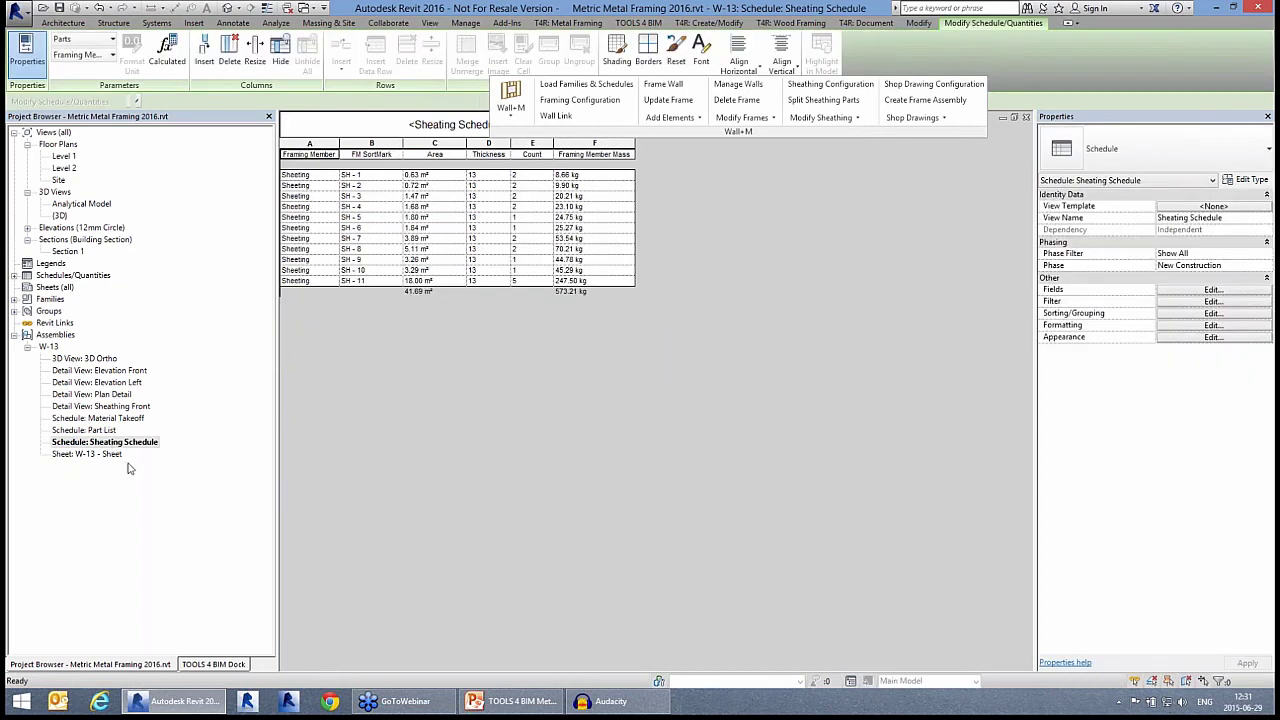
Place the Elevation Front view in the upper part of the W-13 sheet with the Sheathing Front view aligned below it
double_click(112, 454)
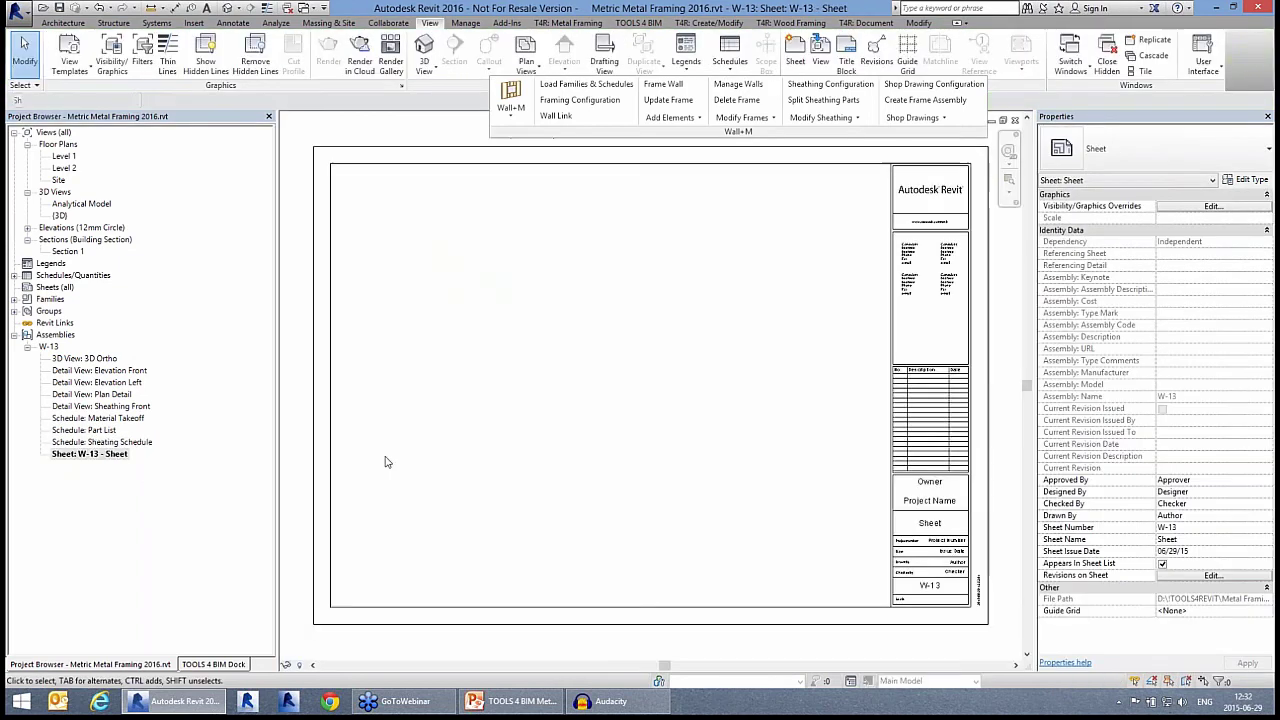
click(100, 370)
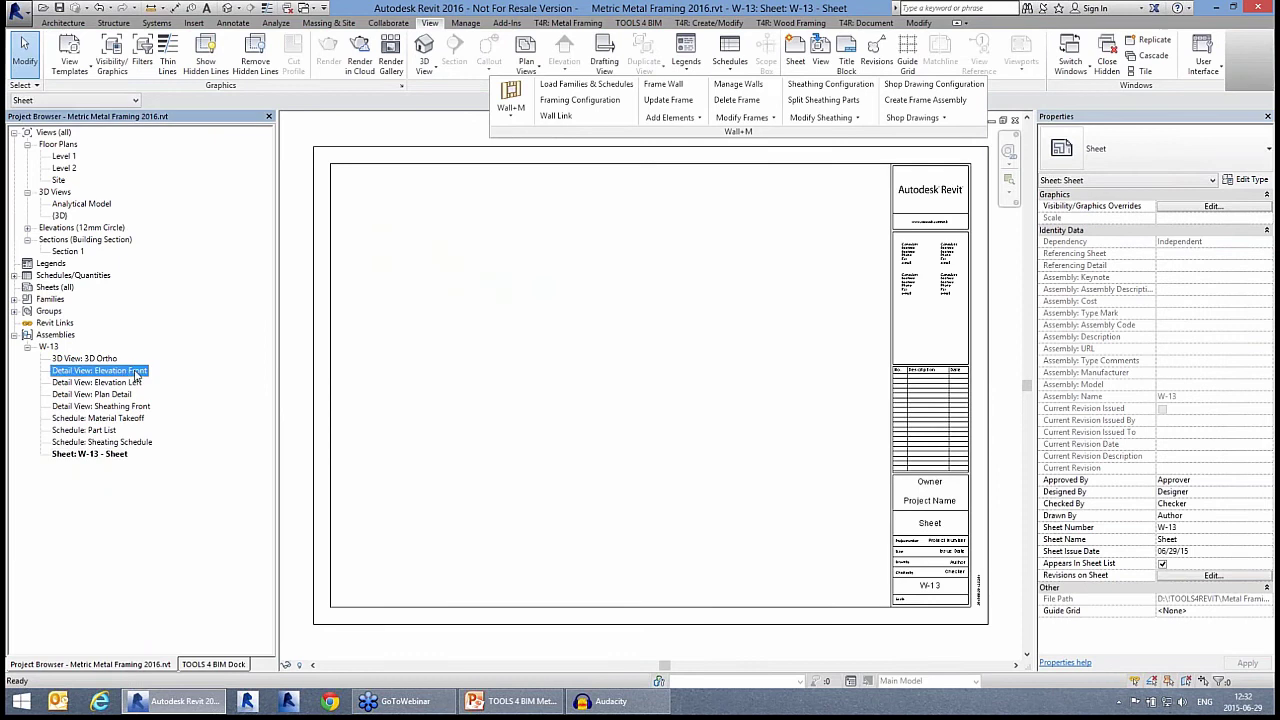
click(490, 265)
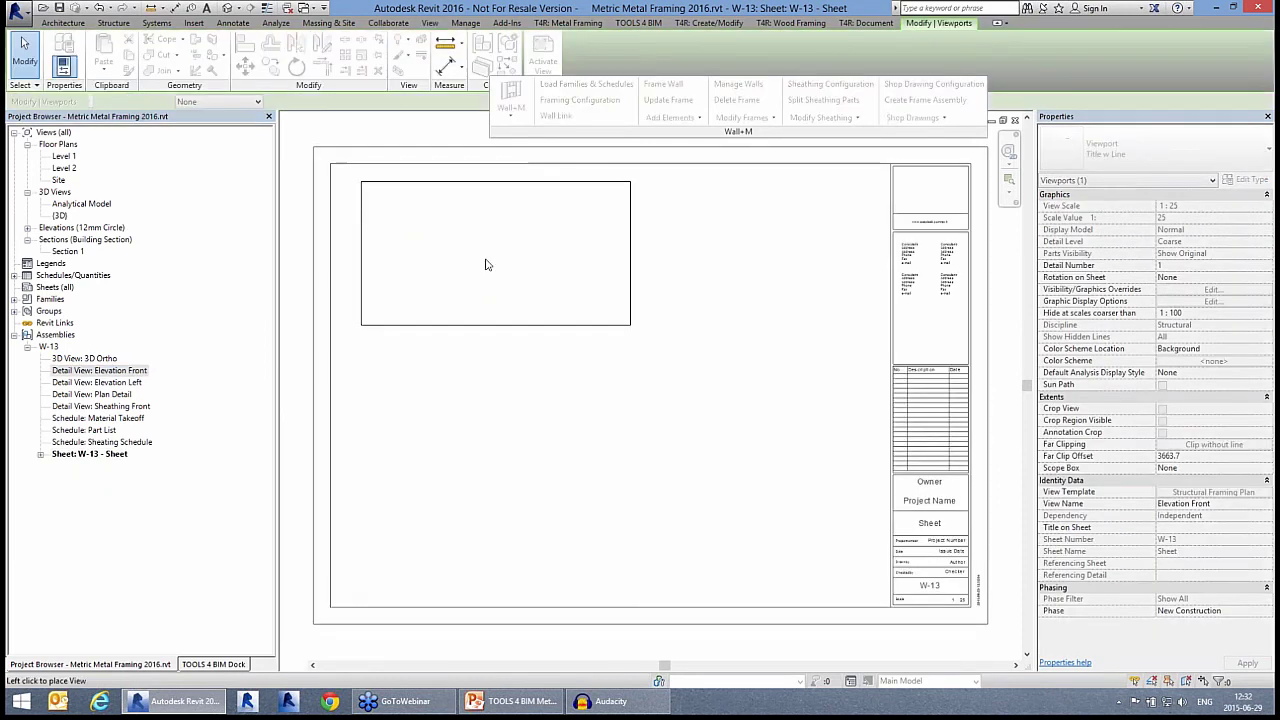
click(120, 407)
drag(120, 410, 501, 428)
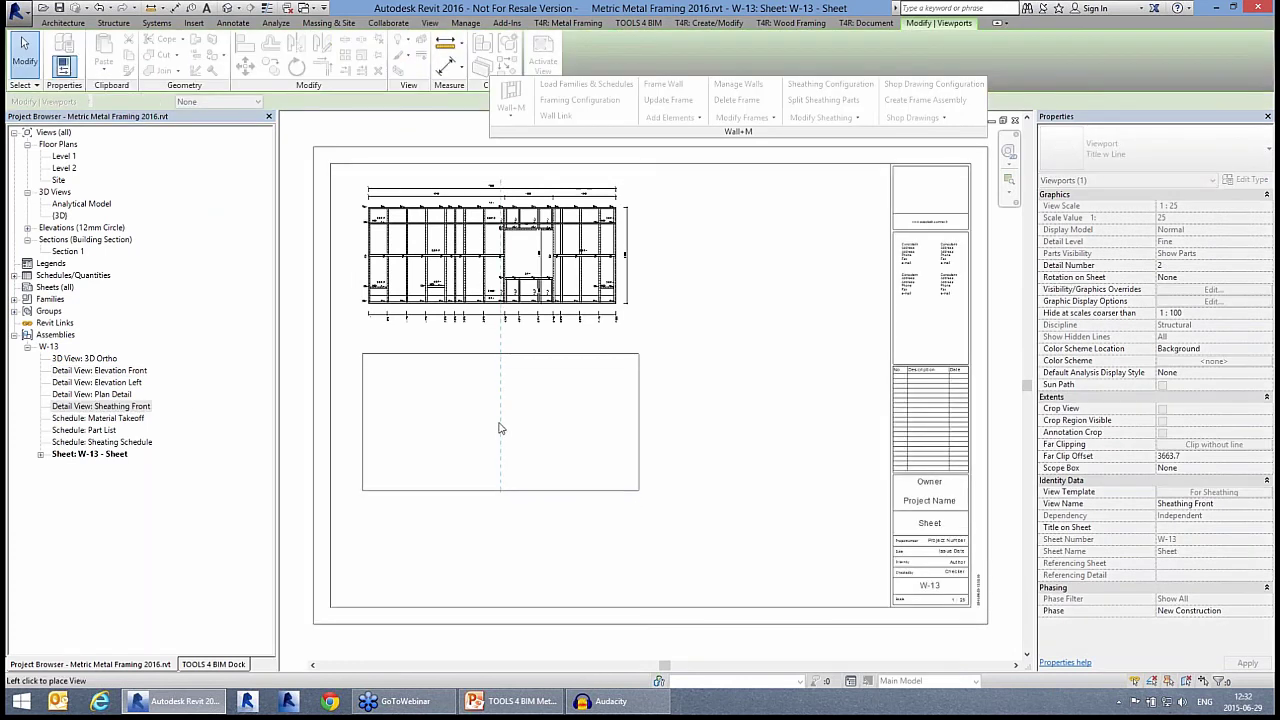
click(501, 428)
Place the W-13 Plan Detail view on the sheet below the sheathing elevation
click(108, 395)
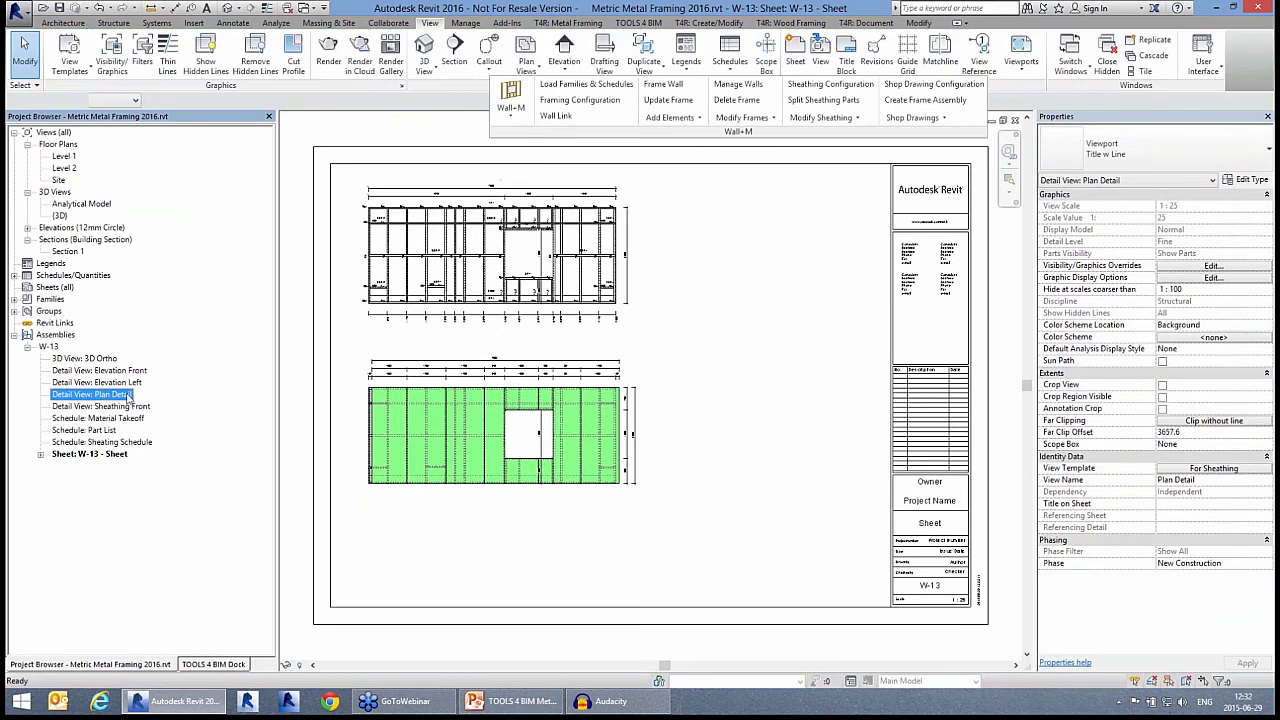
drag(532, 546, 505, 546)
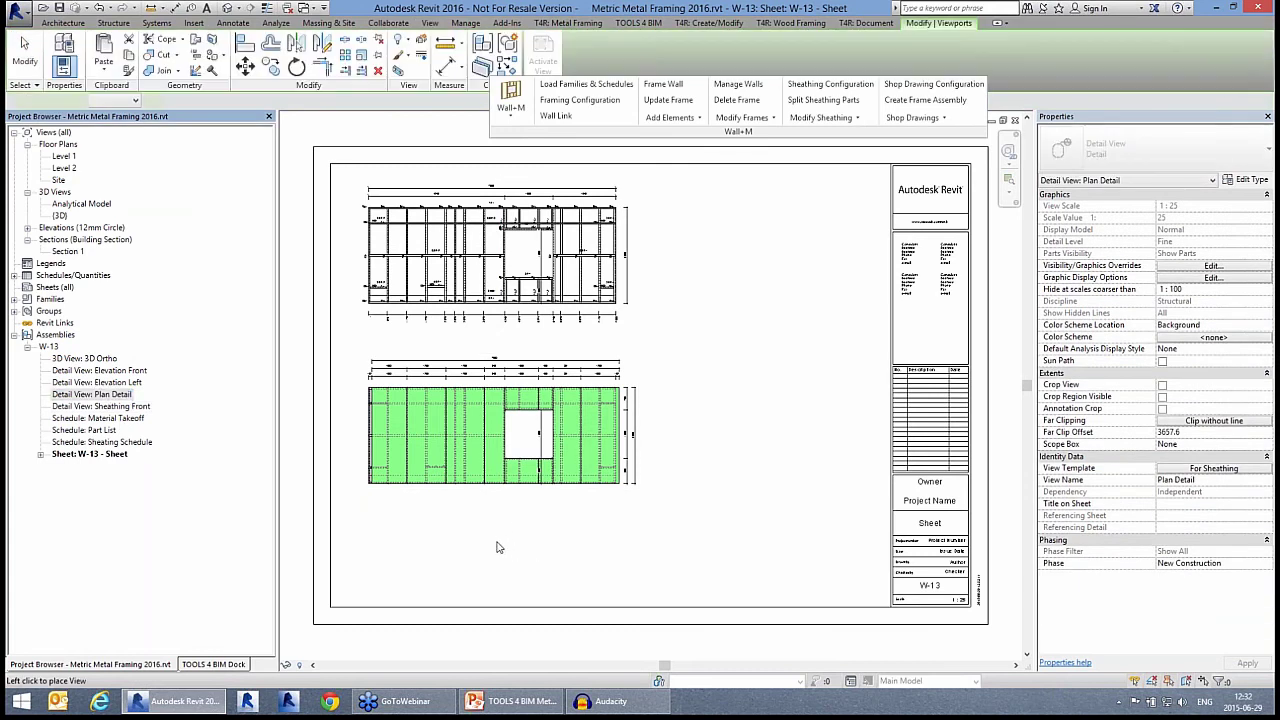
click(502, 540)
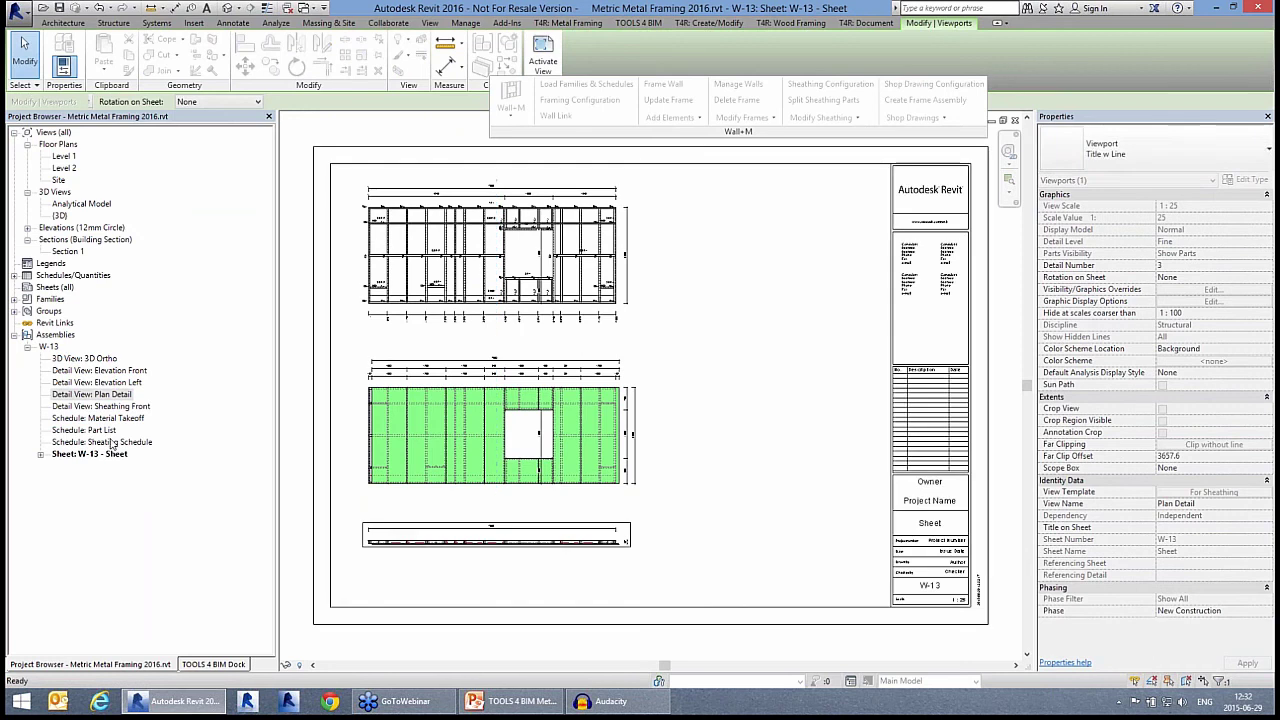
Place the Sheating Schedule beside the sheathing elevation on the sheet and the Part List beside the framing elevation
drag(103, 444, 735, 440)
click(725, 437)
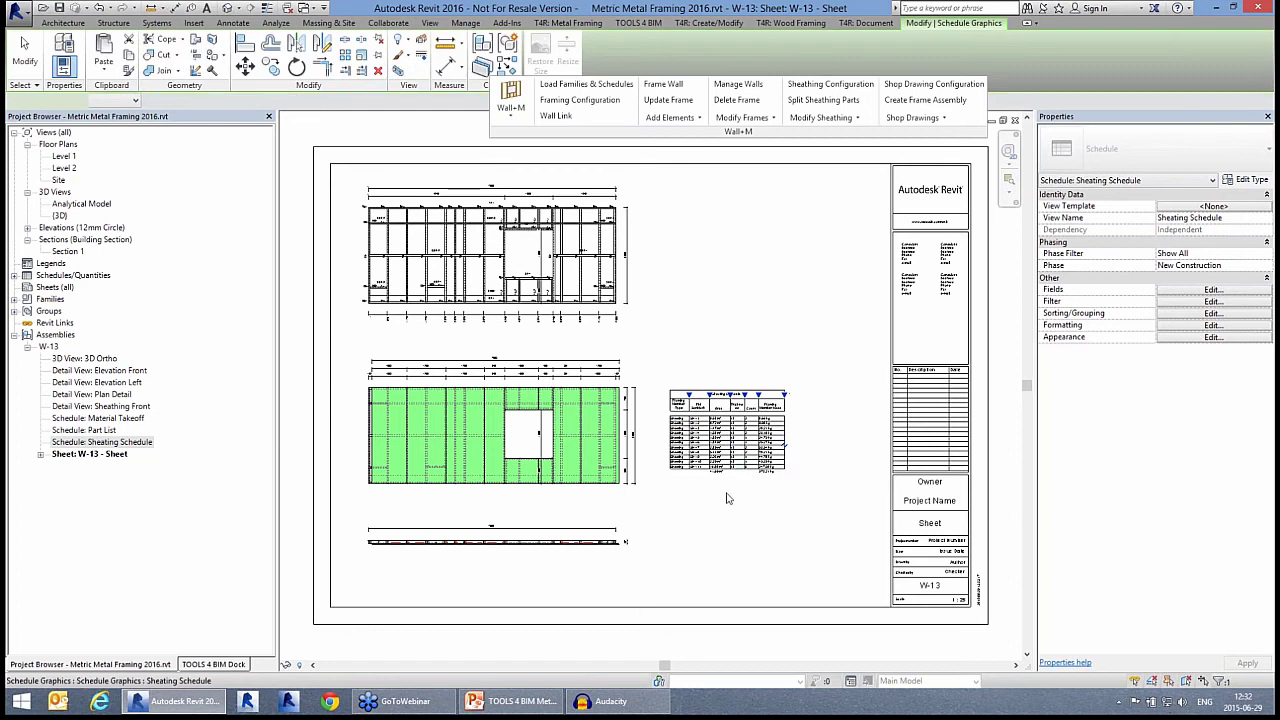
drag(97, 432, 745, 255)
click(715, 269)
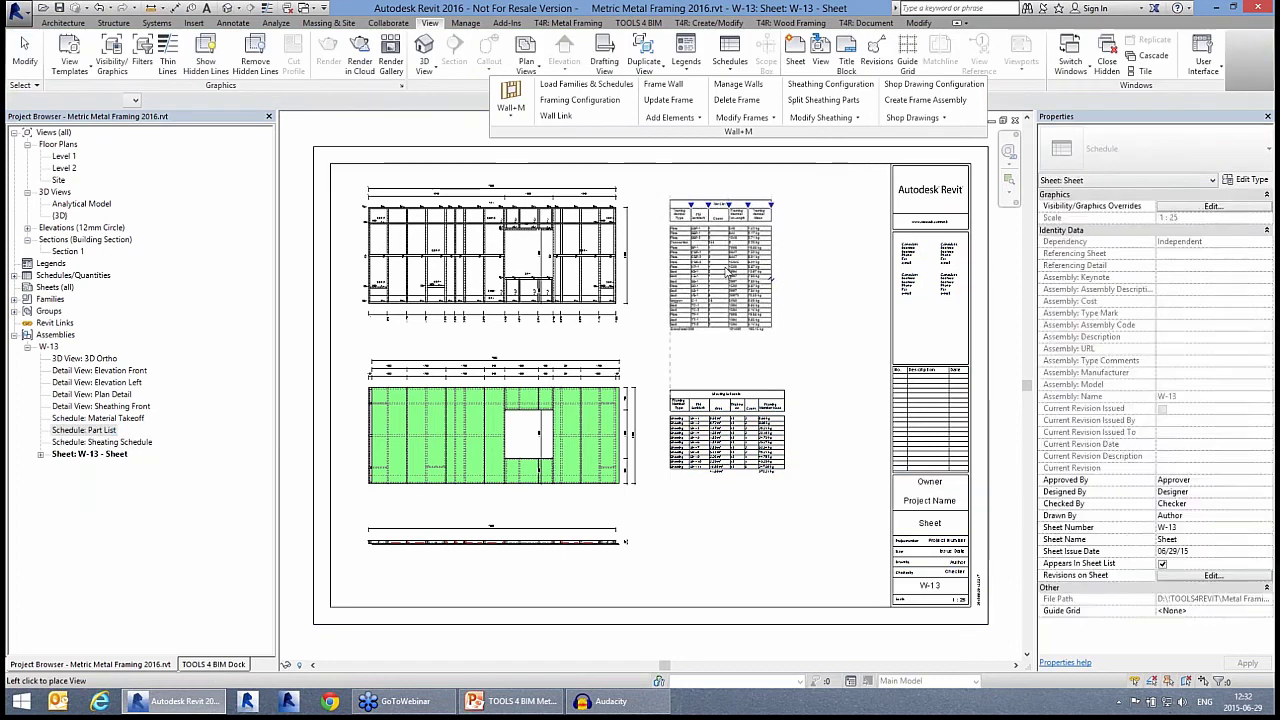
click(840, 401)
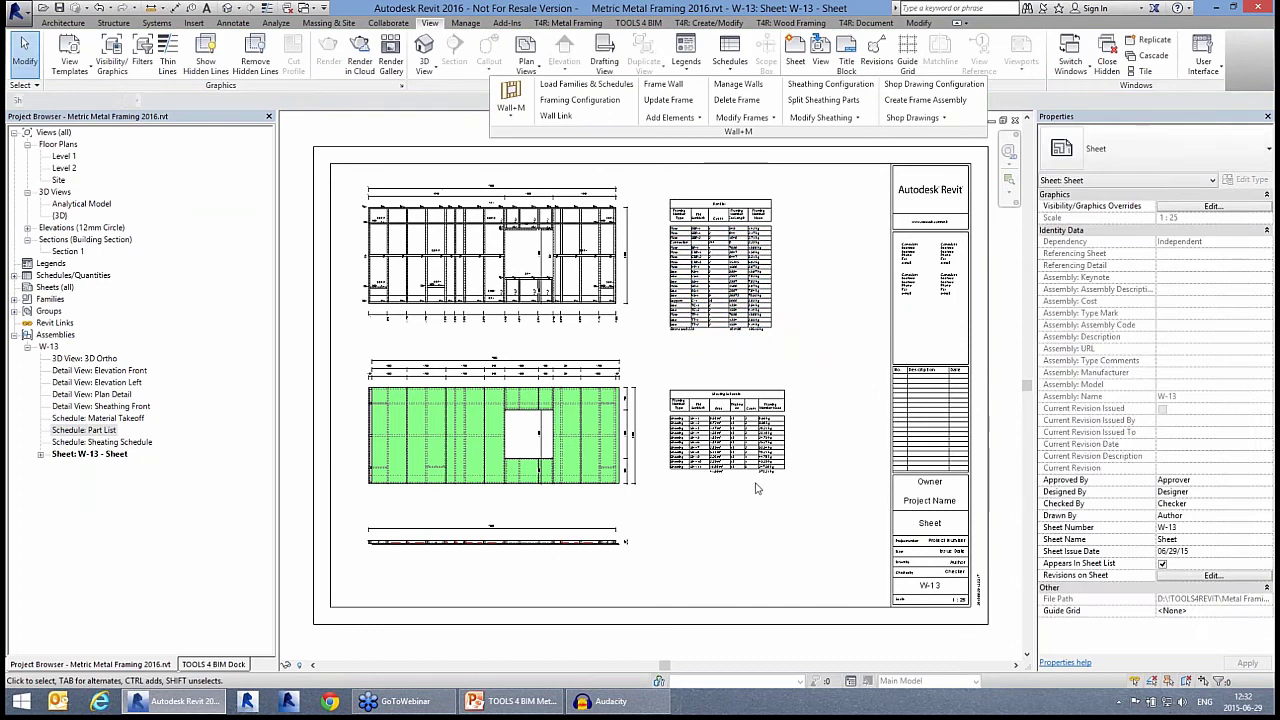
Set the sheet template to "W-13 - W-13 - Sheet" in the shop drawing configuration and save it
scroll(756, 496, up, 3)
scroll(756, 496, up, 1)
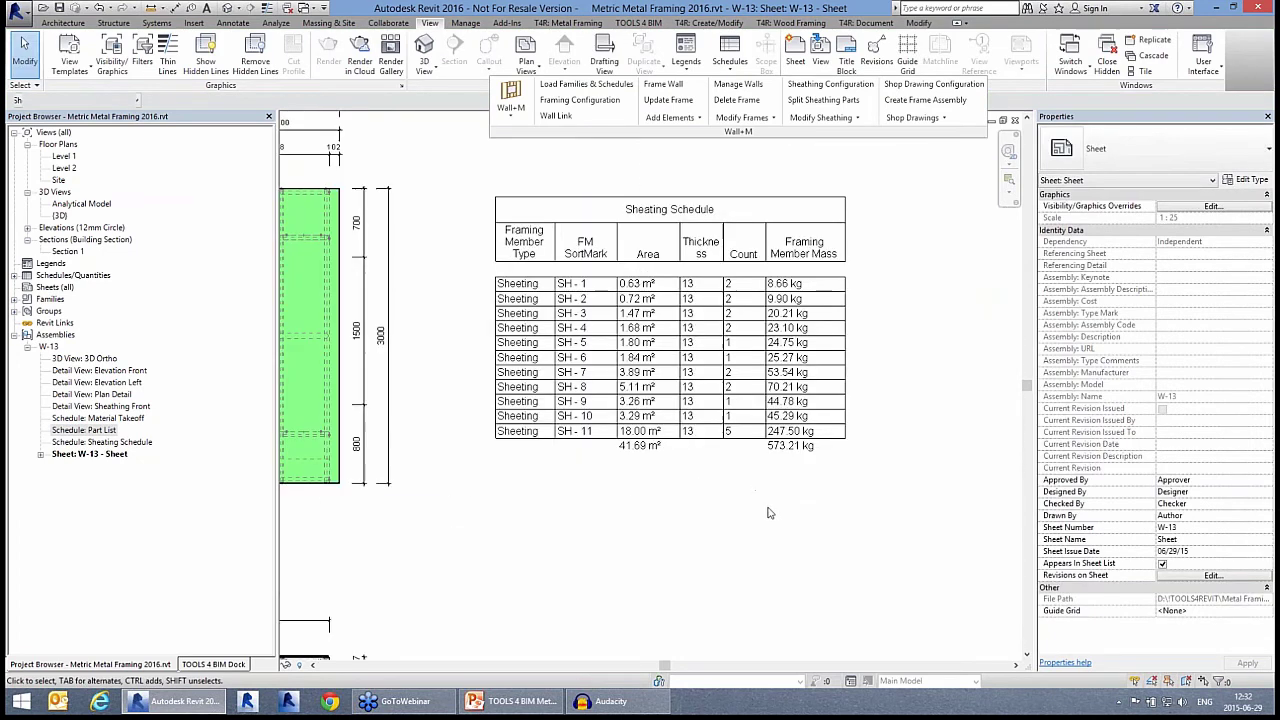
scroll(768, 512, down, 6)
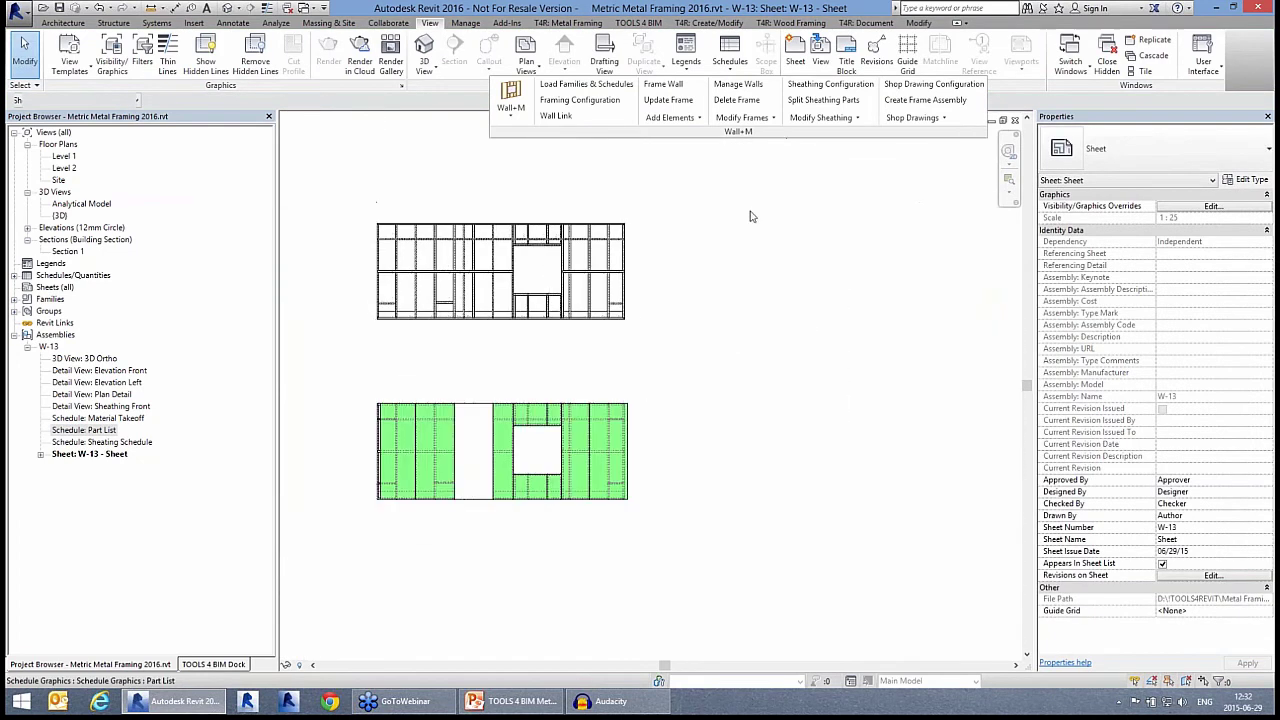
scroll(783, 252, up, 5)
scroll(676, 203, down, 4)
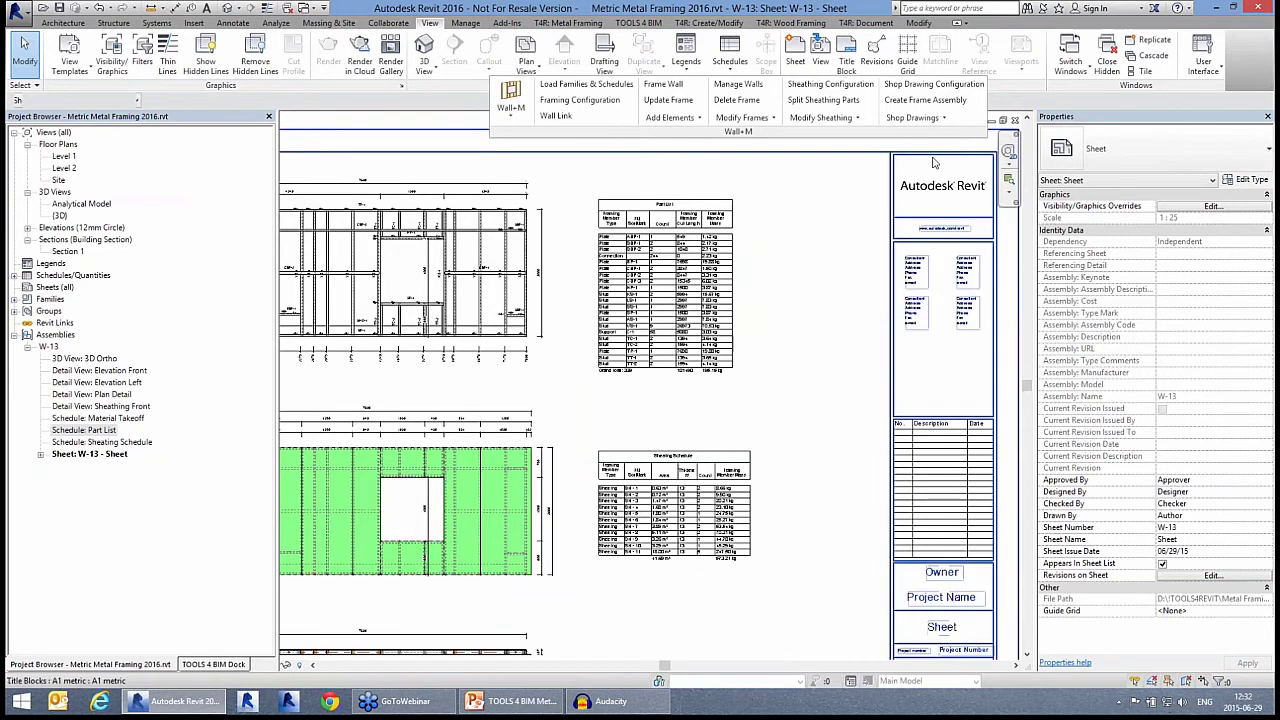
click(915, 86)
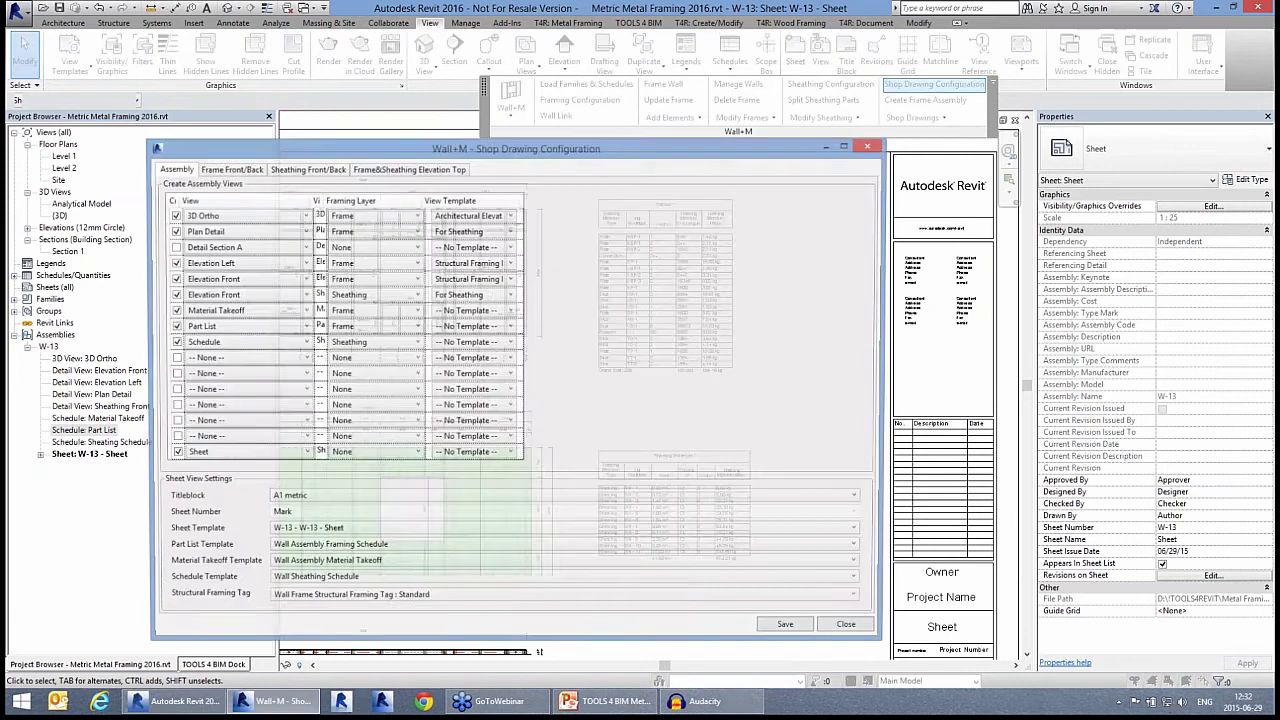
click(310, 531)
click(310, 531)
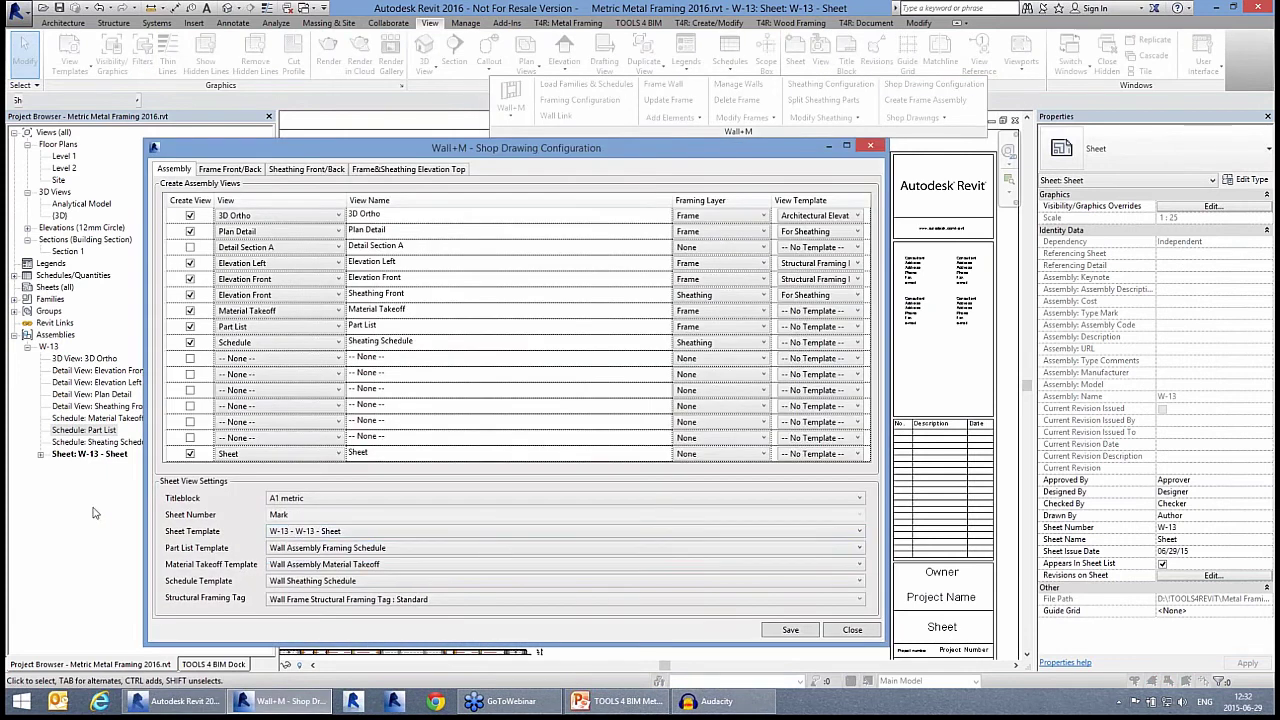
click(790, 631)
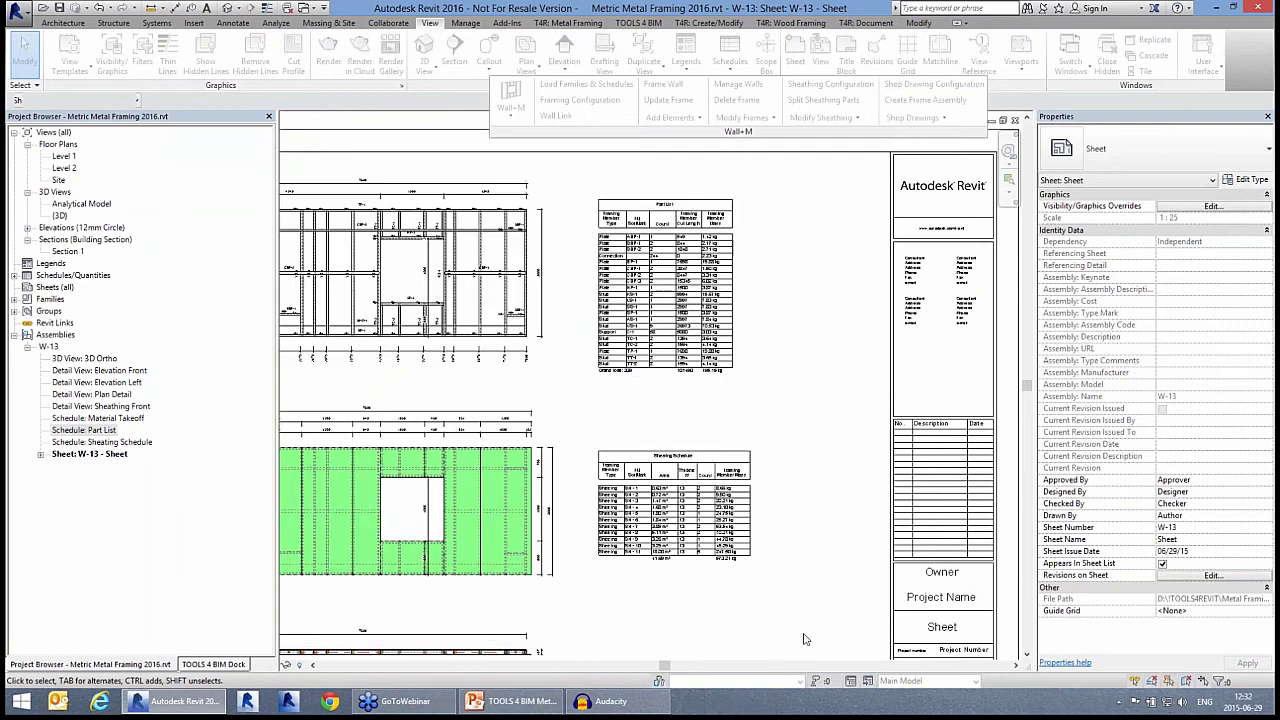
Create a frame assembly for the framed interior wall with the door in the default 3D view
click(228, 8)
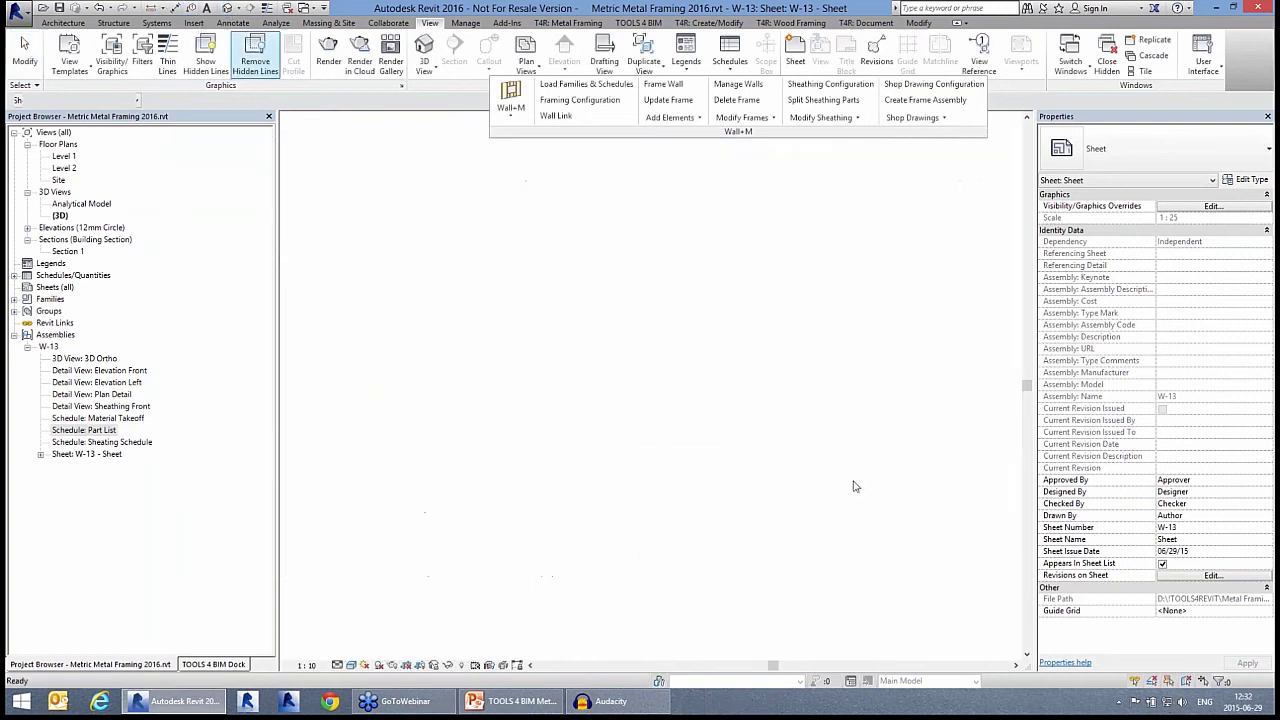
shift+middle_drag(722, 524, 745, 520)
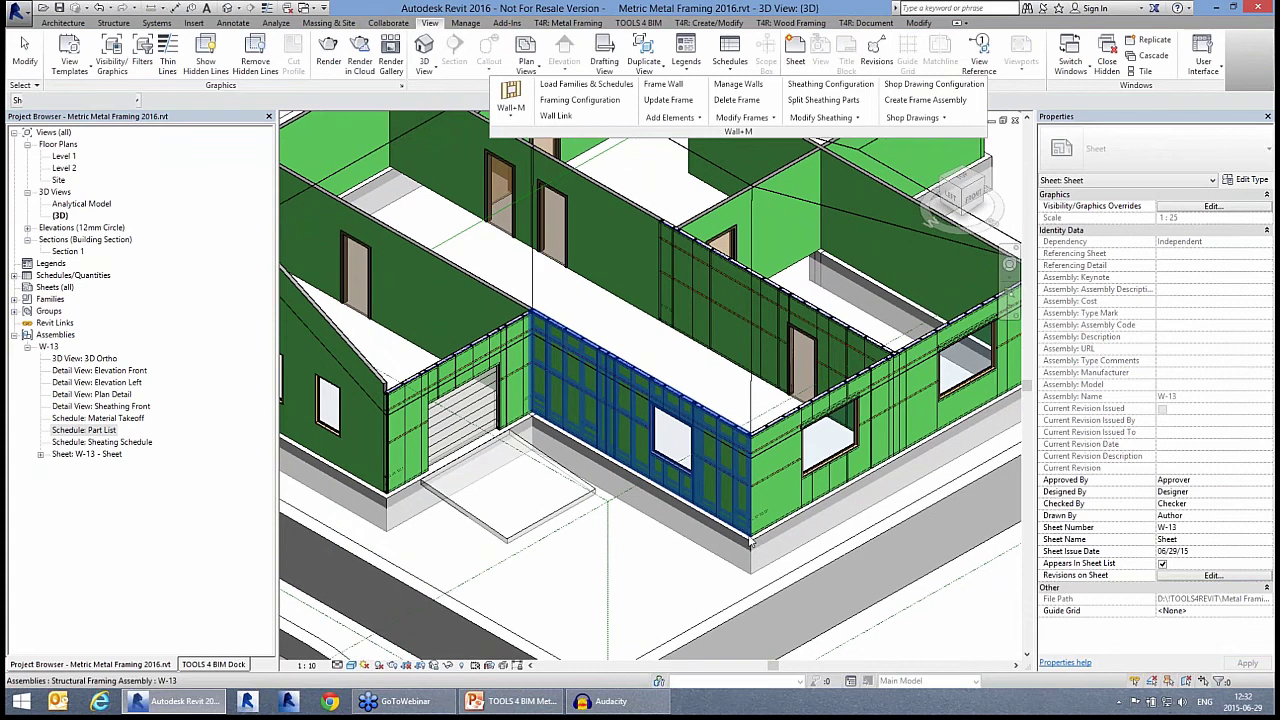
click(898, 104)
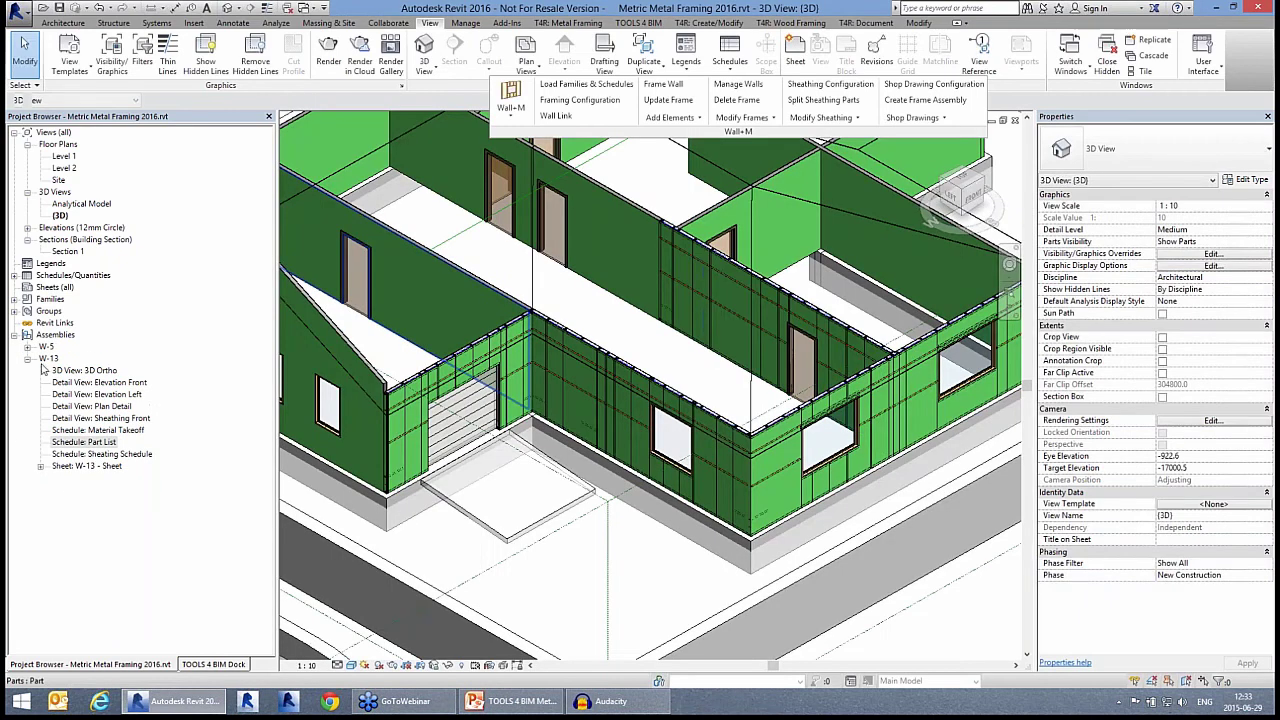
Open the W-5 assembly's sheet and inspect its part list, sheathing schedule and framing elevation
click(47, 347)
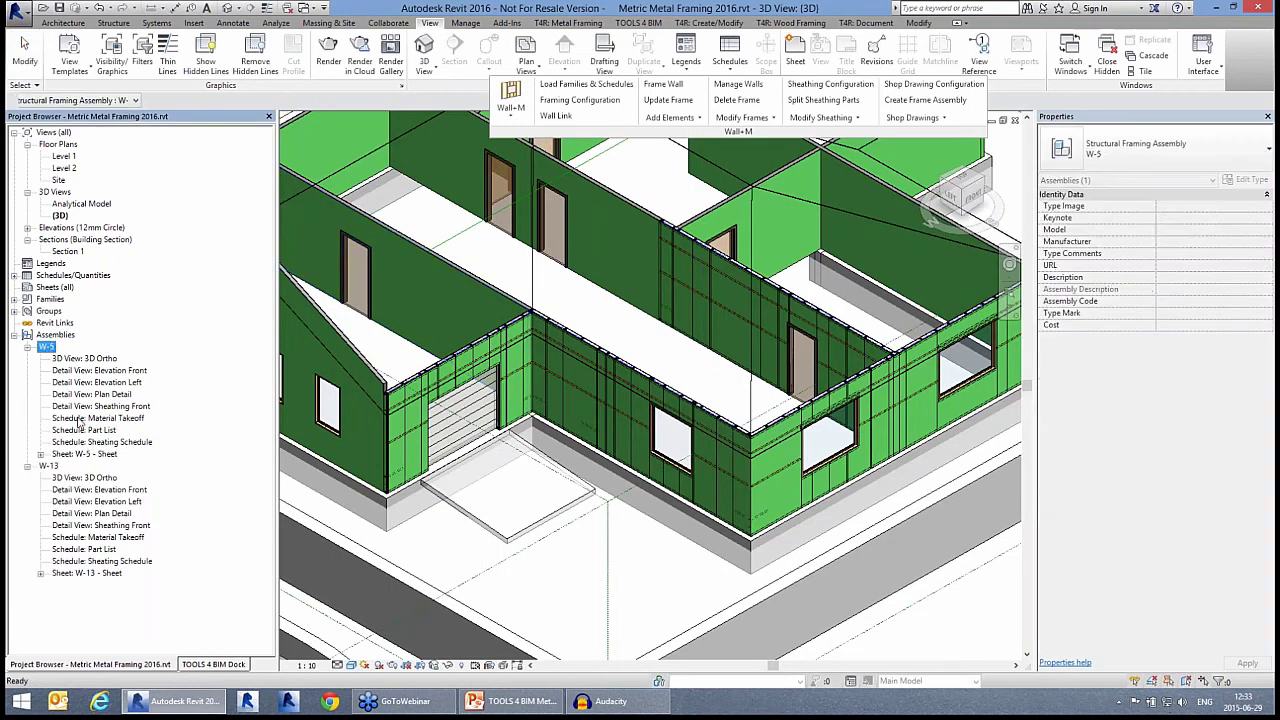
click(96, 458)
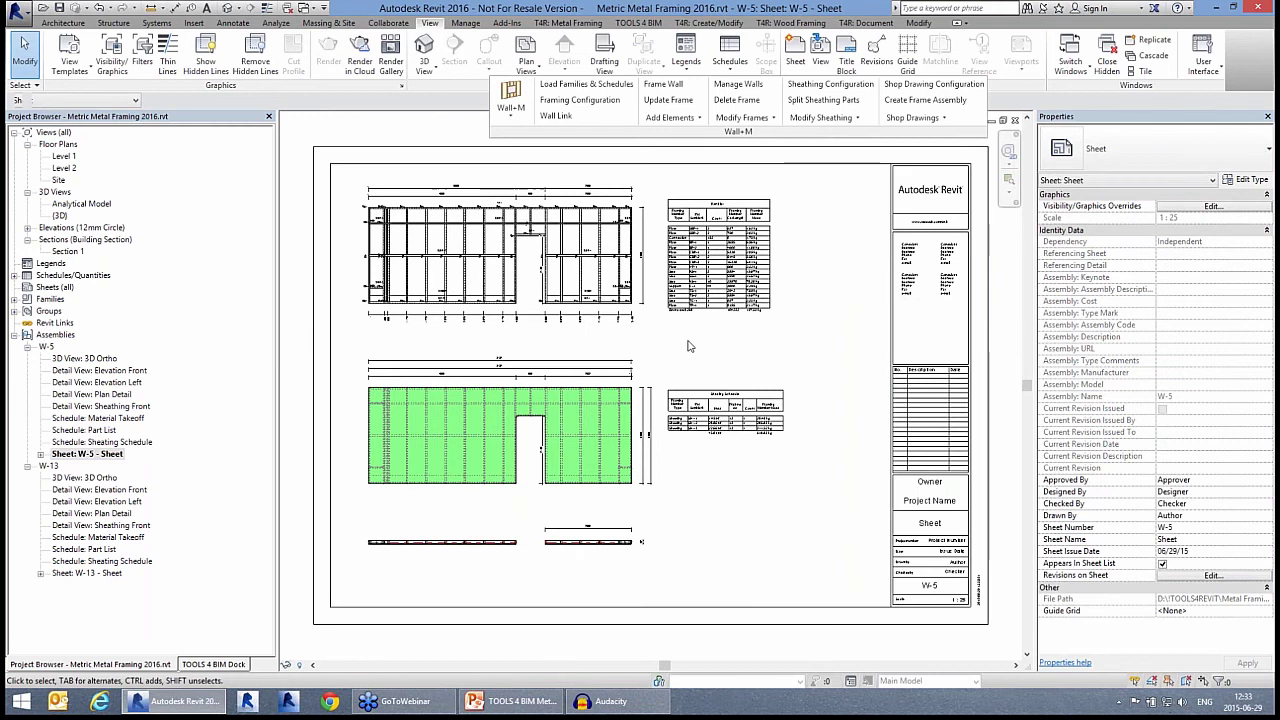
scroll(687, 346, up, 4)
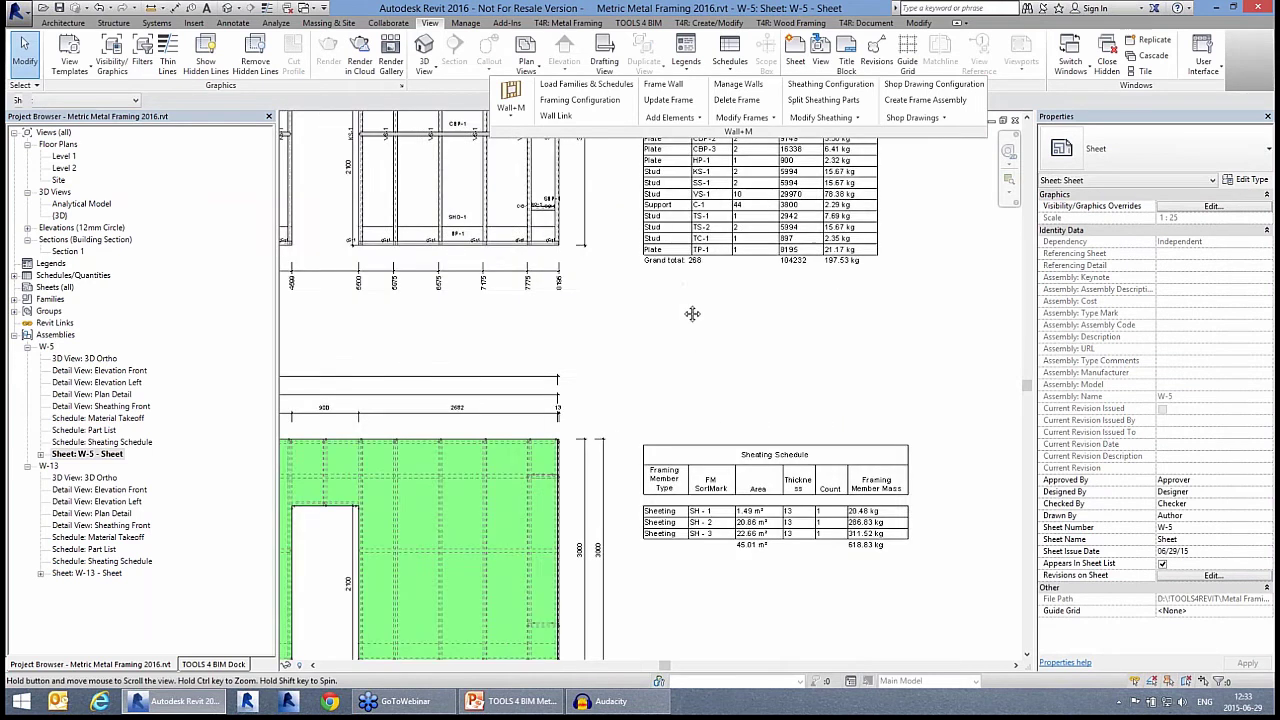
middle_drag(692, 313, 766, 443)
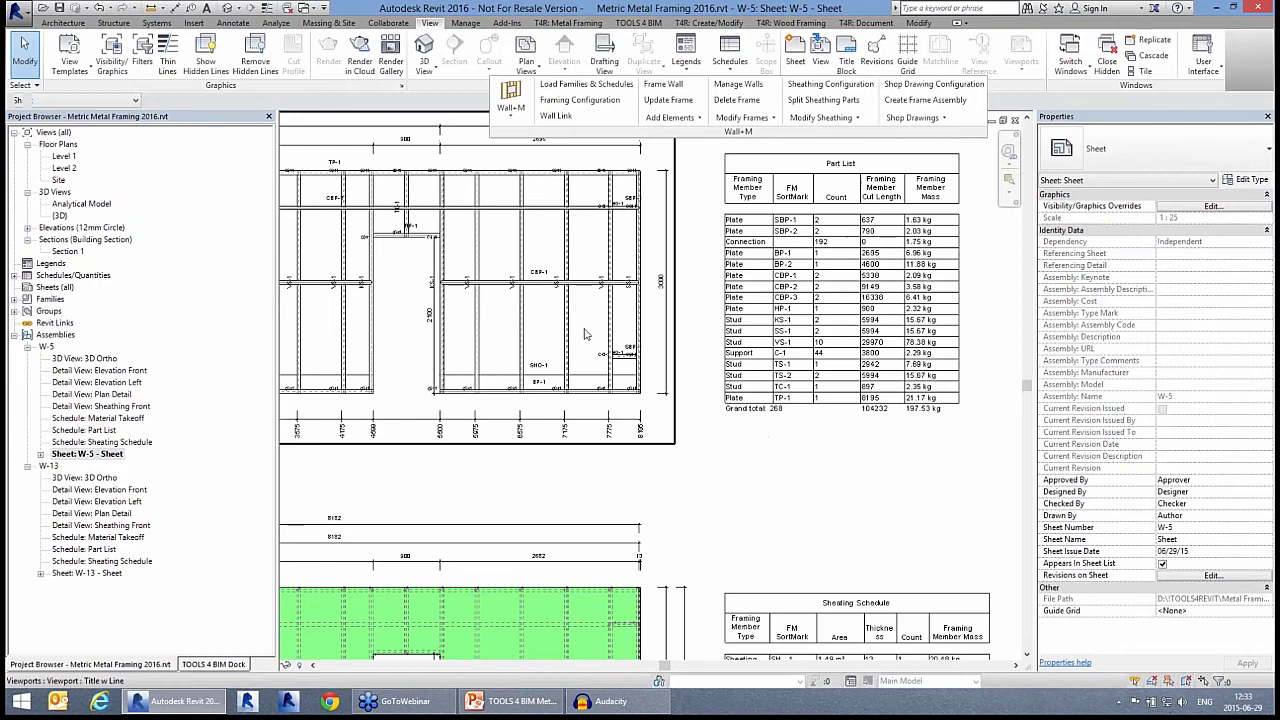
middle_drag(520, 310, 635, 353)
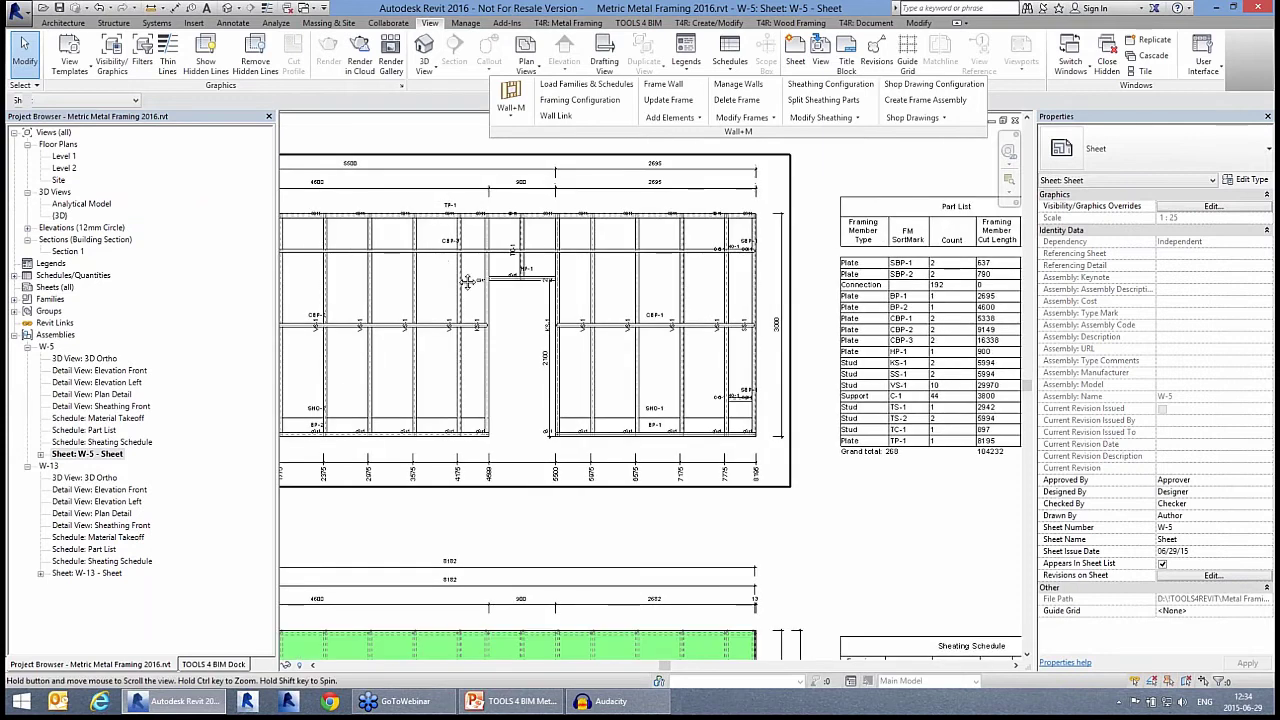
Return to the default 3D view and set its Parts Visibility to Show Original
middle_drag(468, 281, 598, 321)
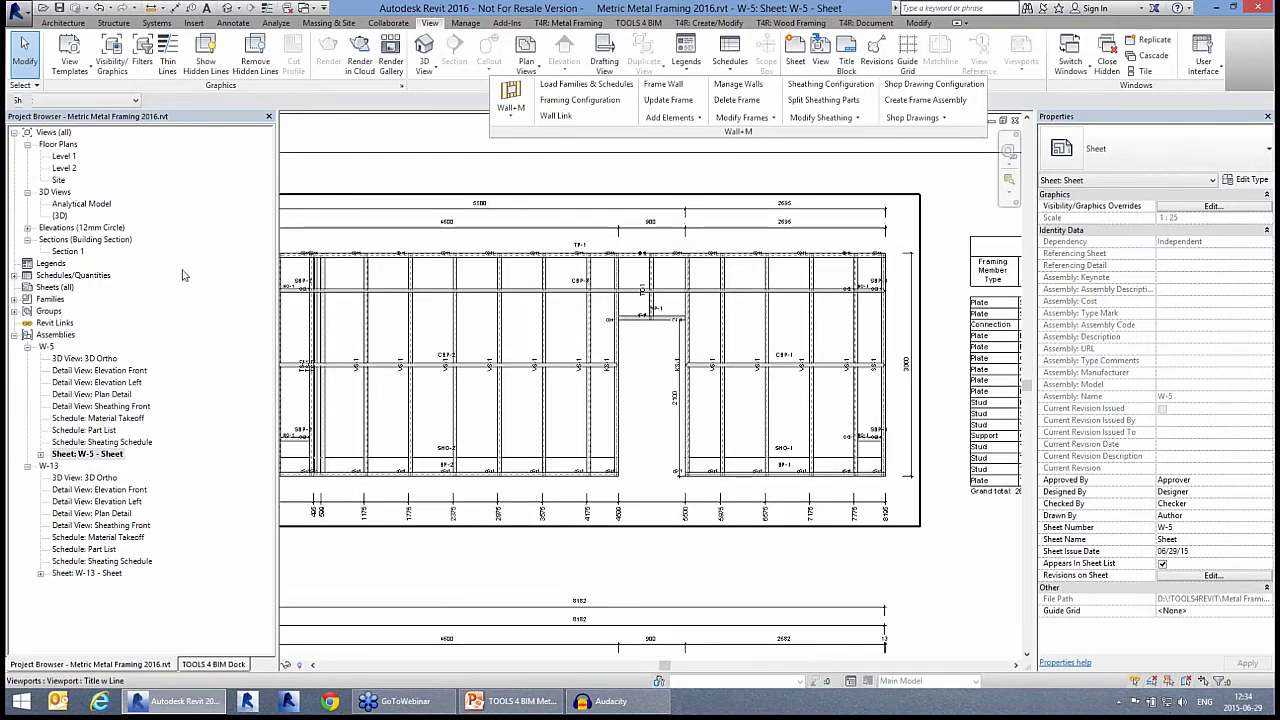
click(219, 8)
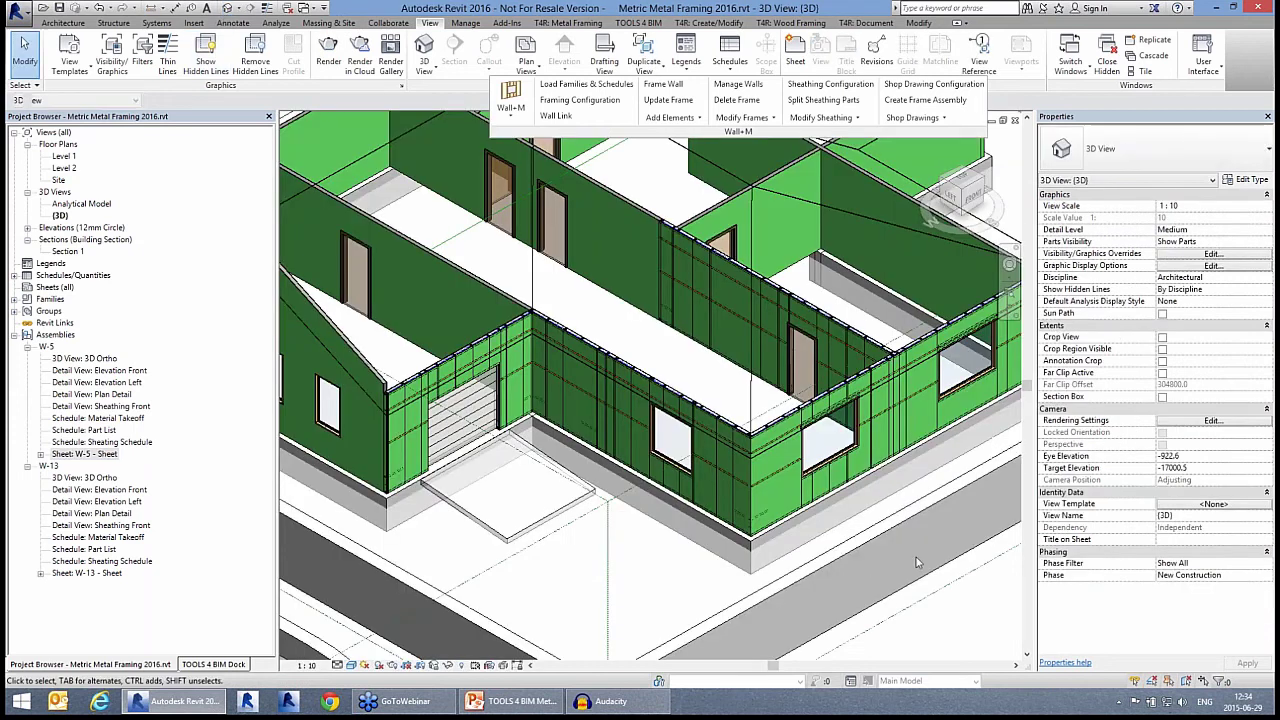
shift+middle_drag(945, 585, 950, 354)
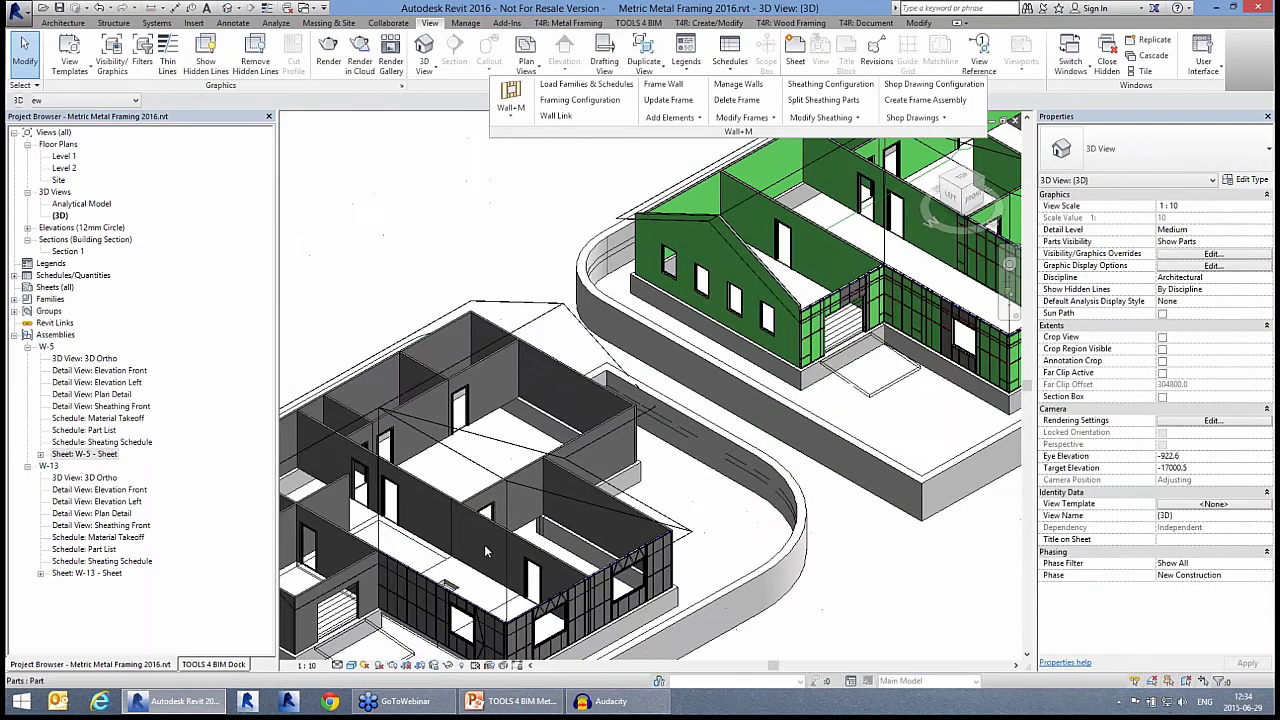
middle_drag(534, 561, 731, 412)
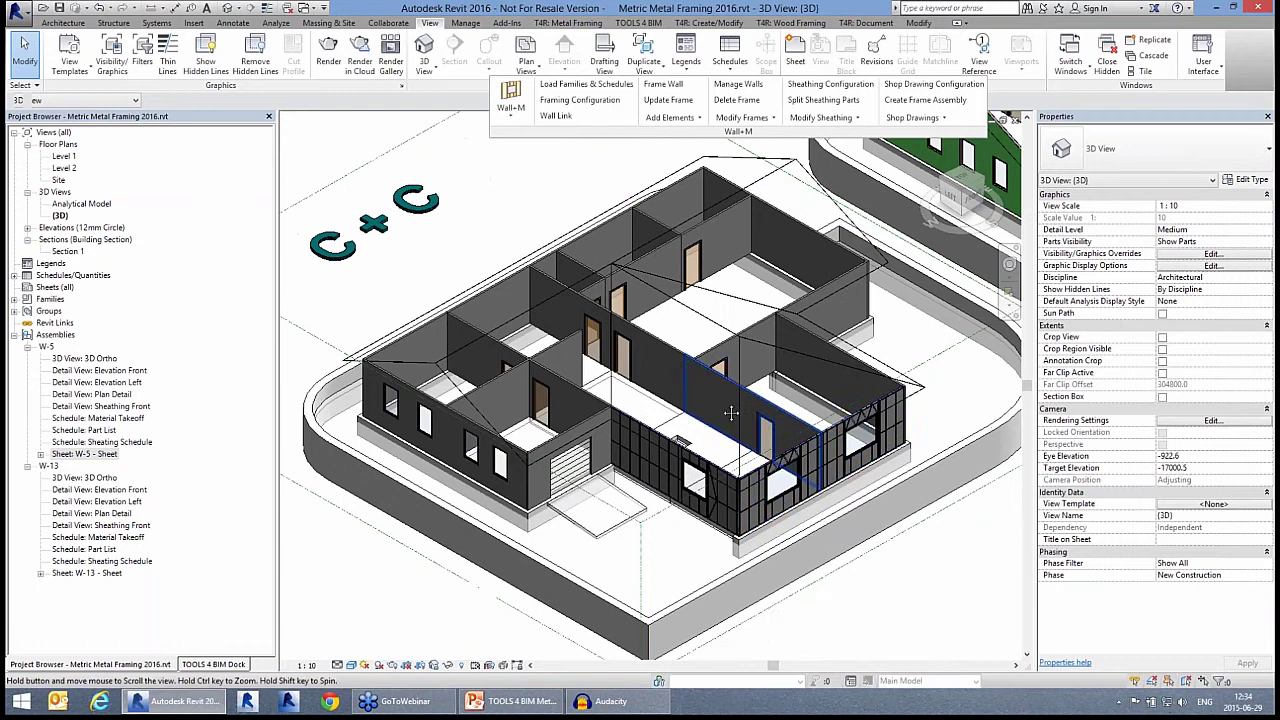
click(1267, 242)
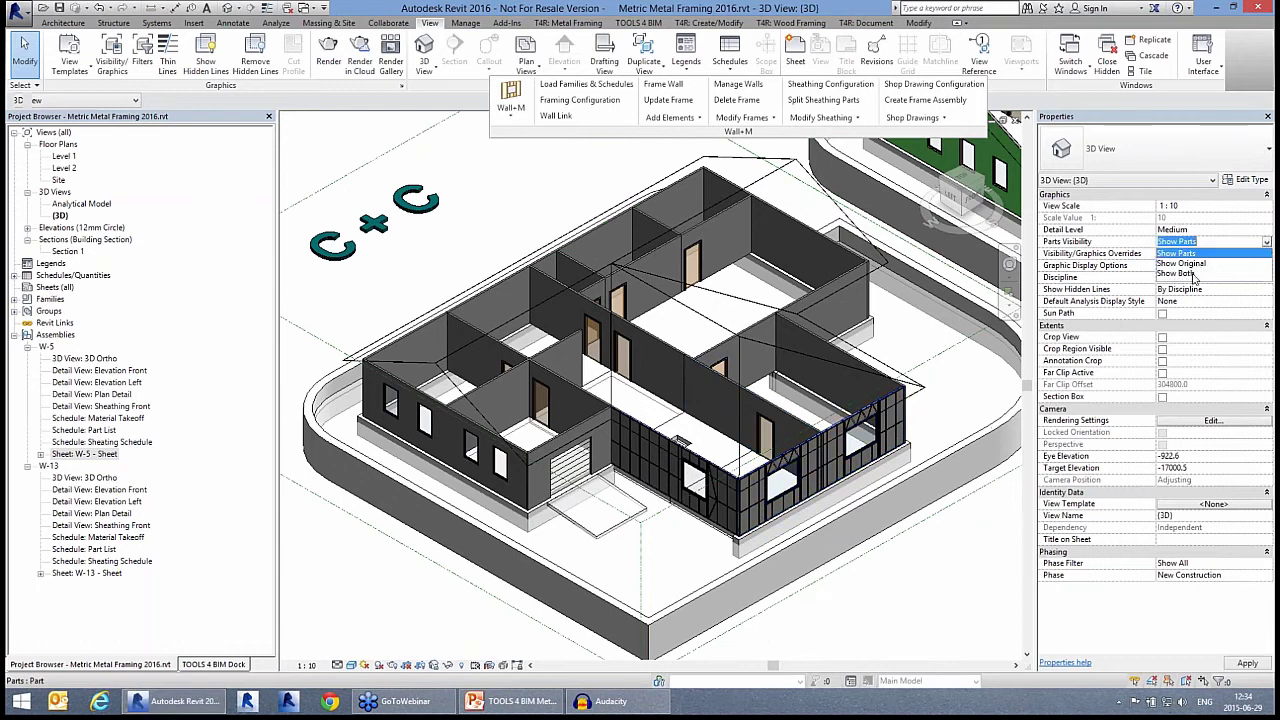
click(1184, 263)
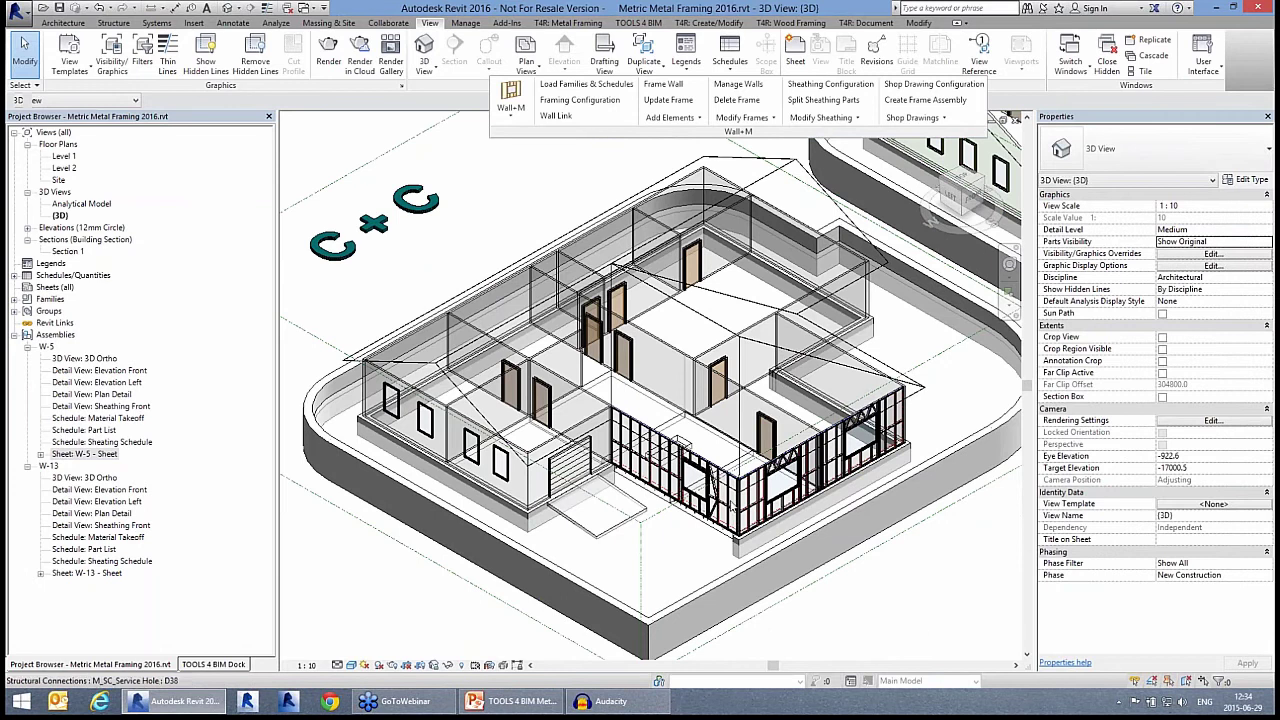
Detach the Floor+M metal framing tools so they float over the 3D view
scroll(729, 505, up, 4)
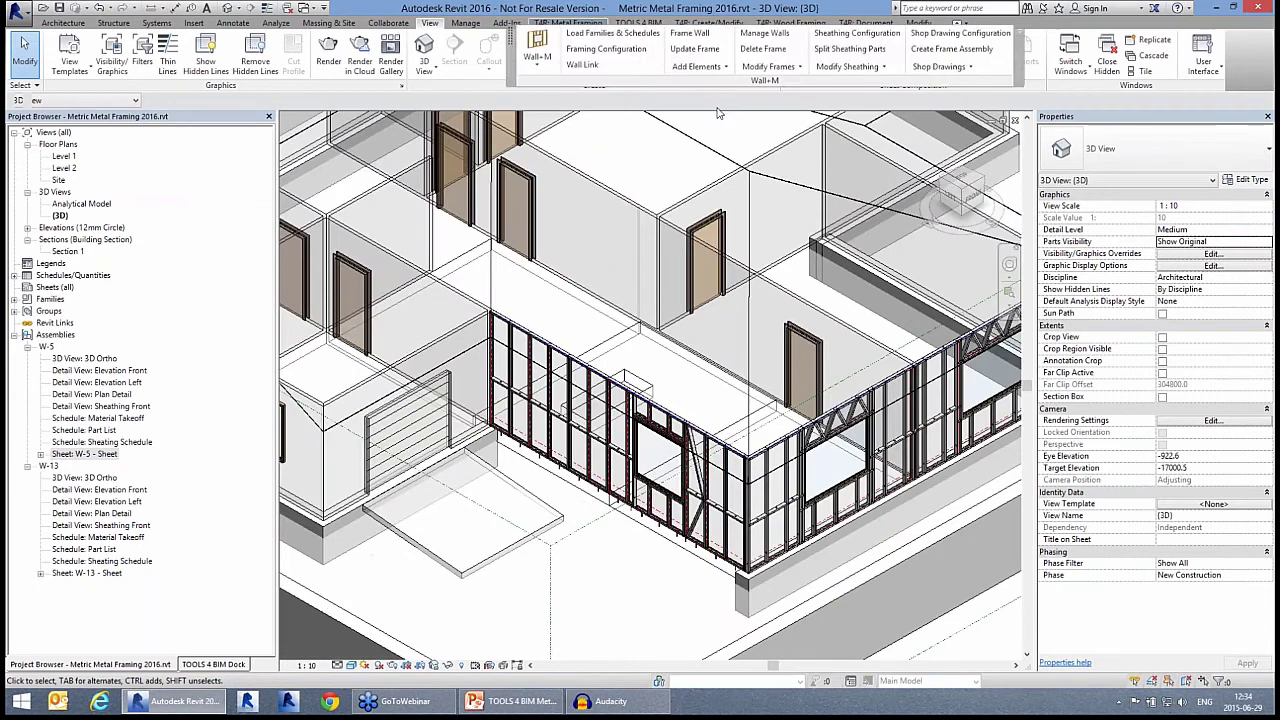
click(583, 24)
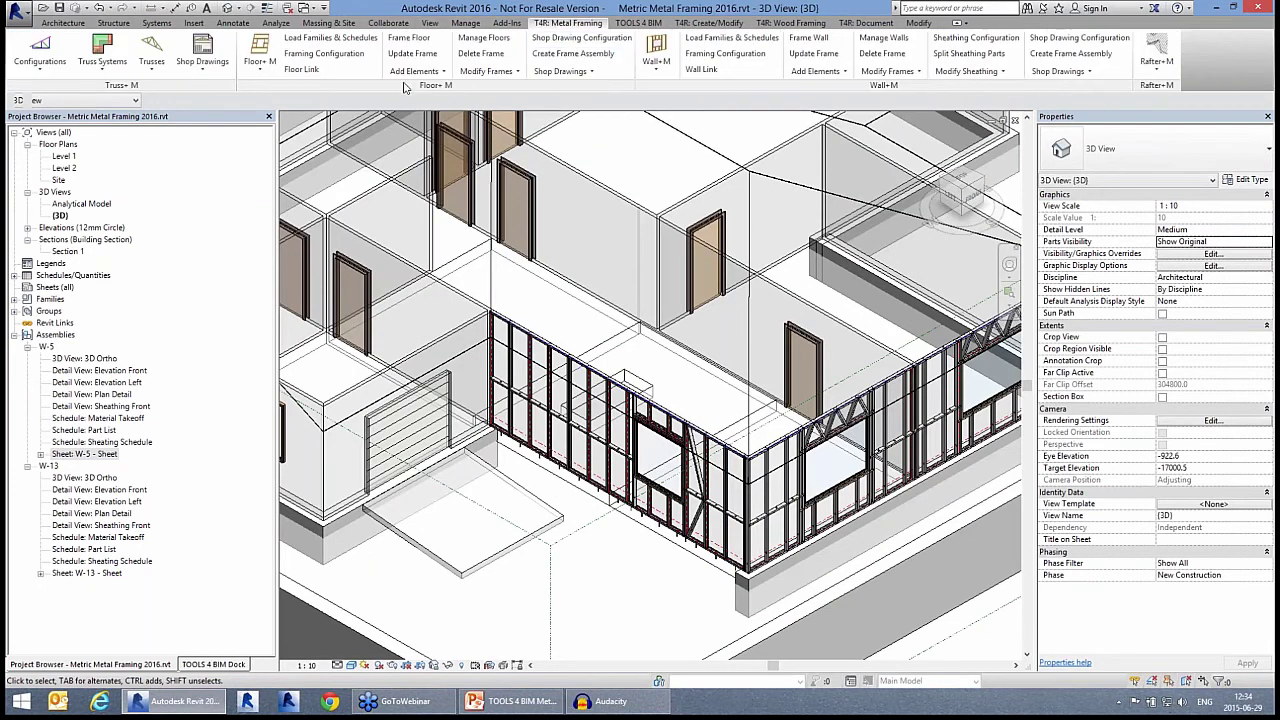
drag(497, 174, 503, 206)
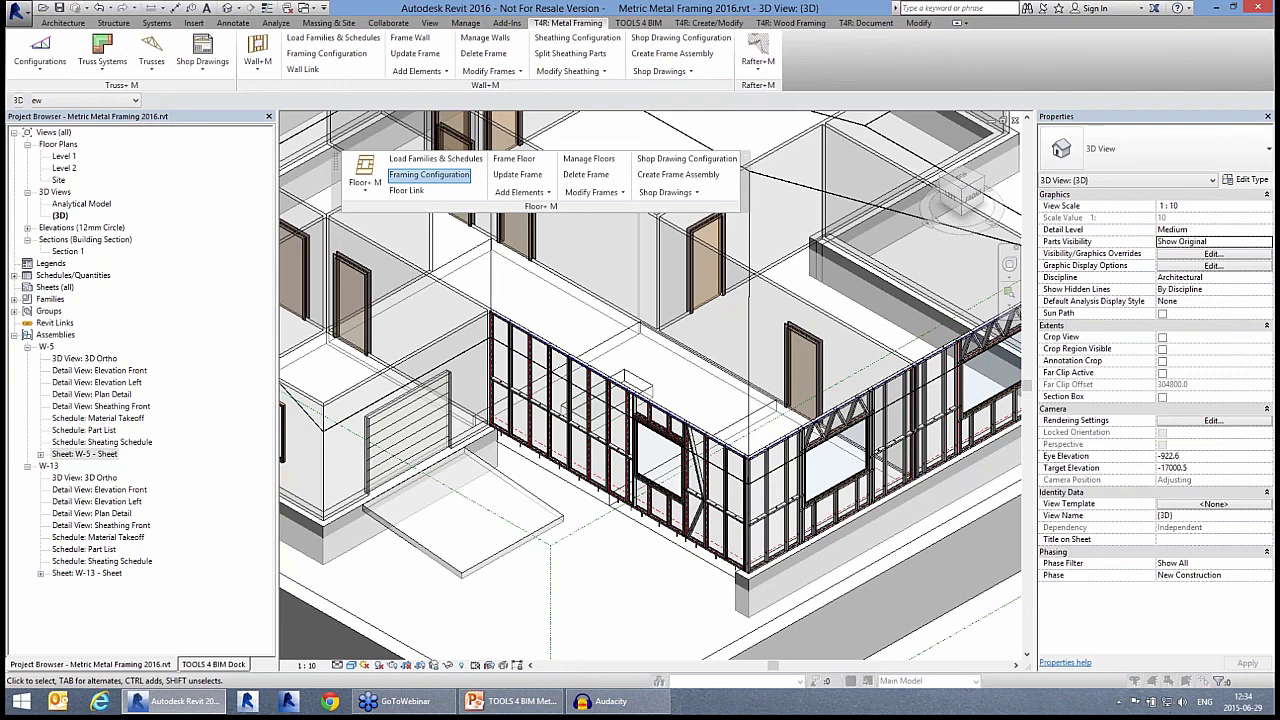
Open the Floor+M framing configuration and review the floor framing's common joist, rim joist and offset settings
click(429, 175)
click(182, 105)
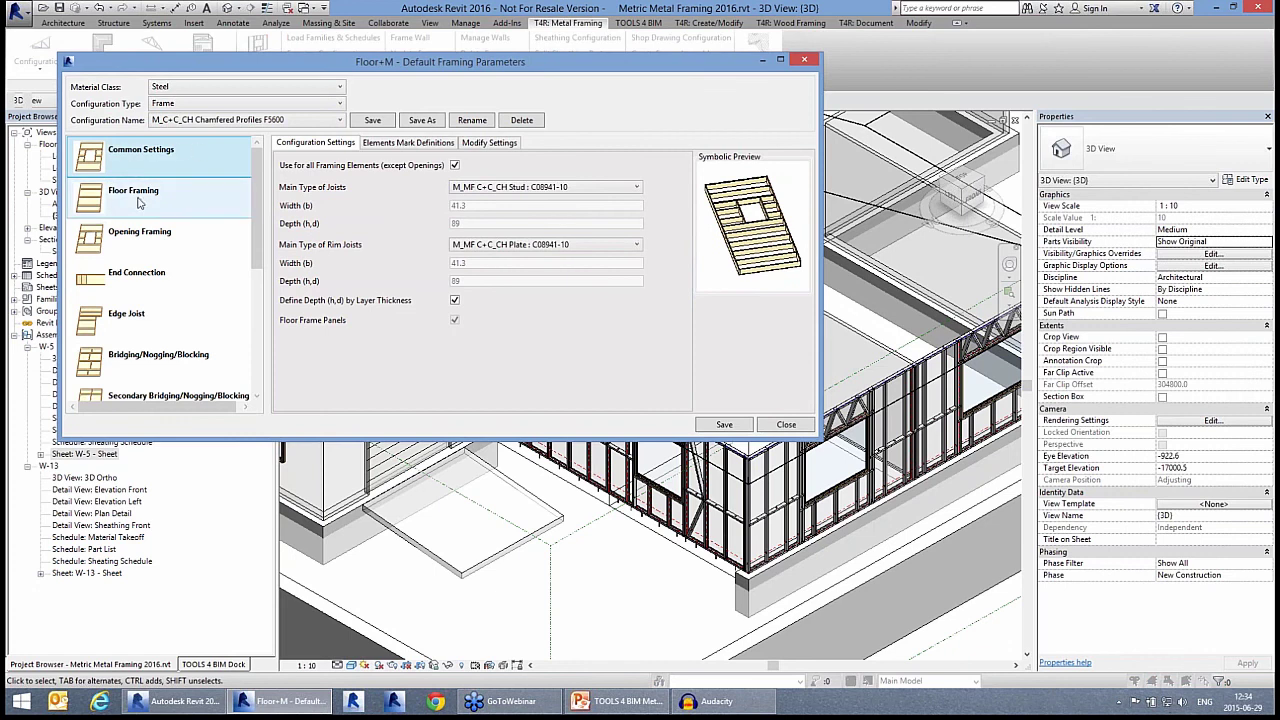
click(140, 202)
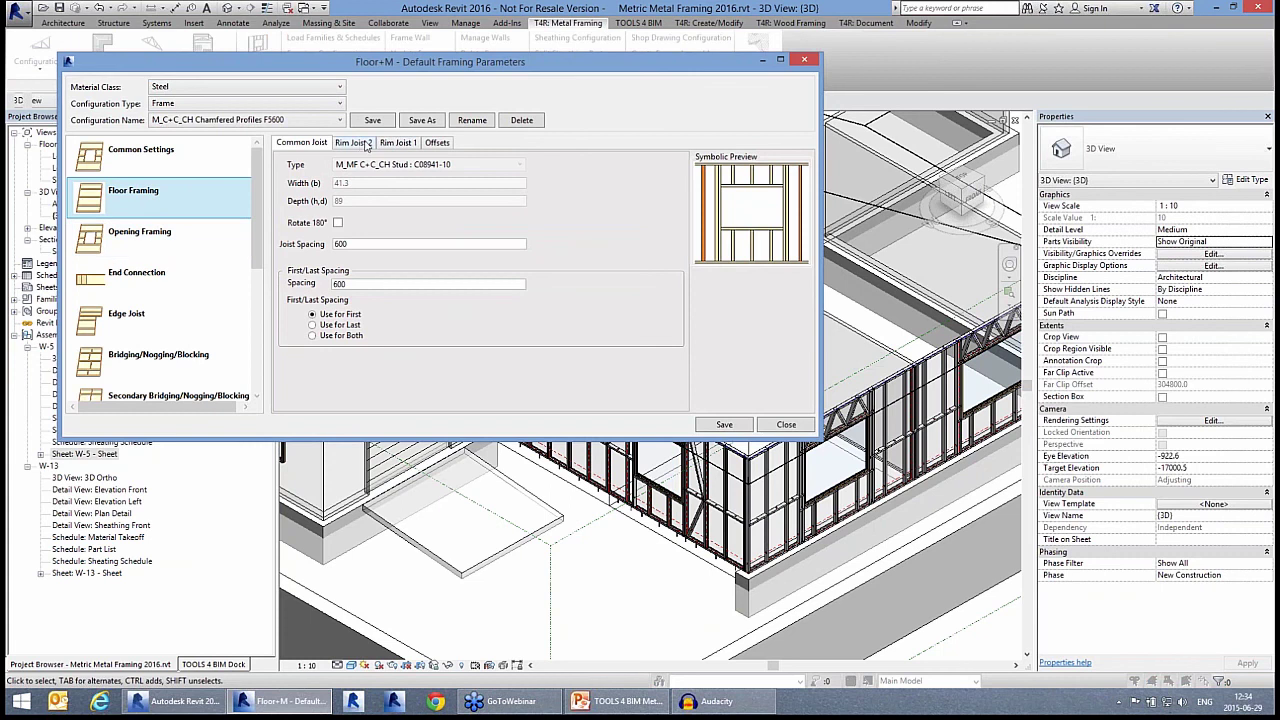
click(366, 146)
key(Right)
key(Right)
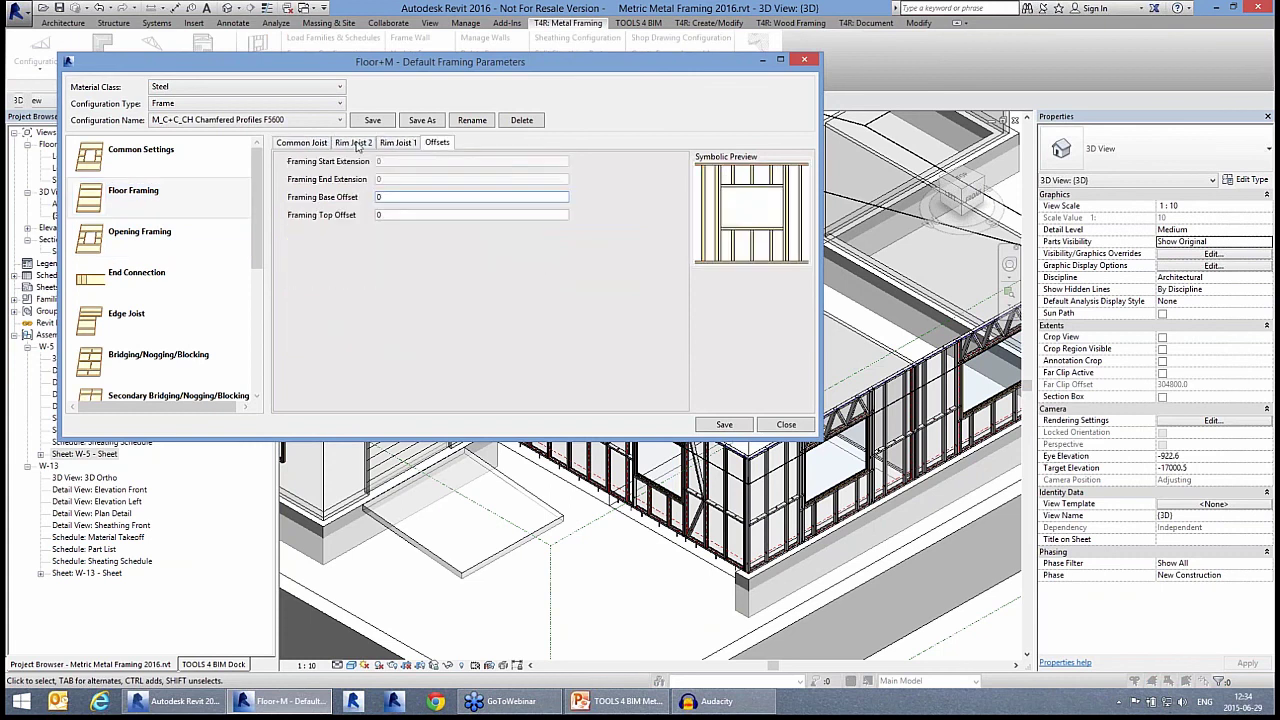
click(301, 142)
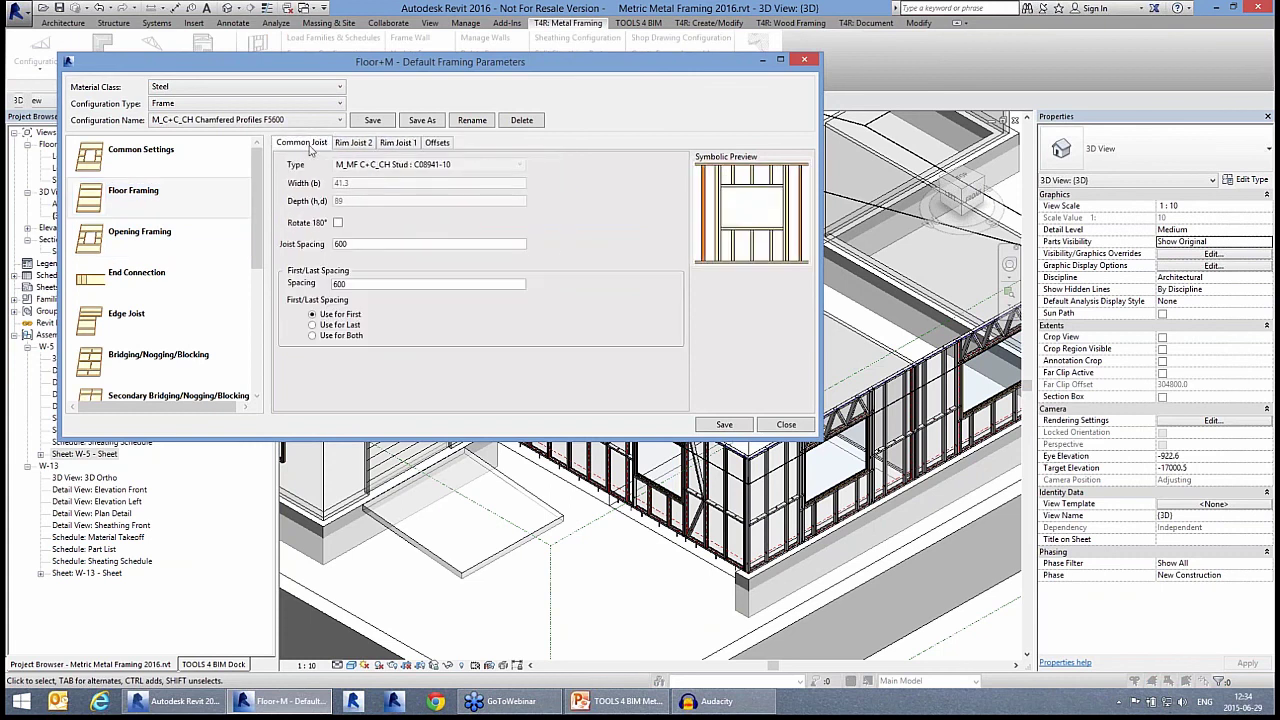
Review the floor configuration's opening framing, end connection, edge joist, bridging and additional joist settings
click(156, 250)
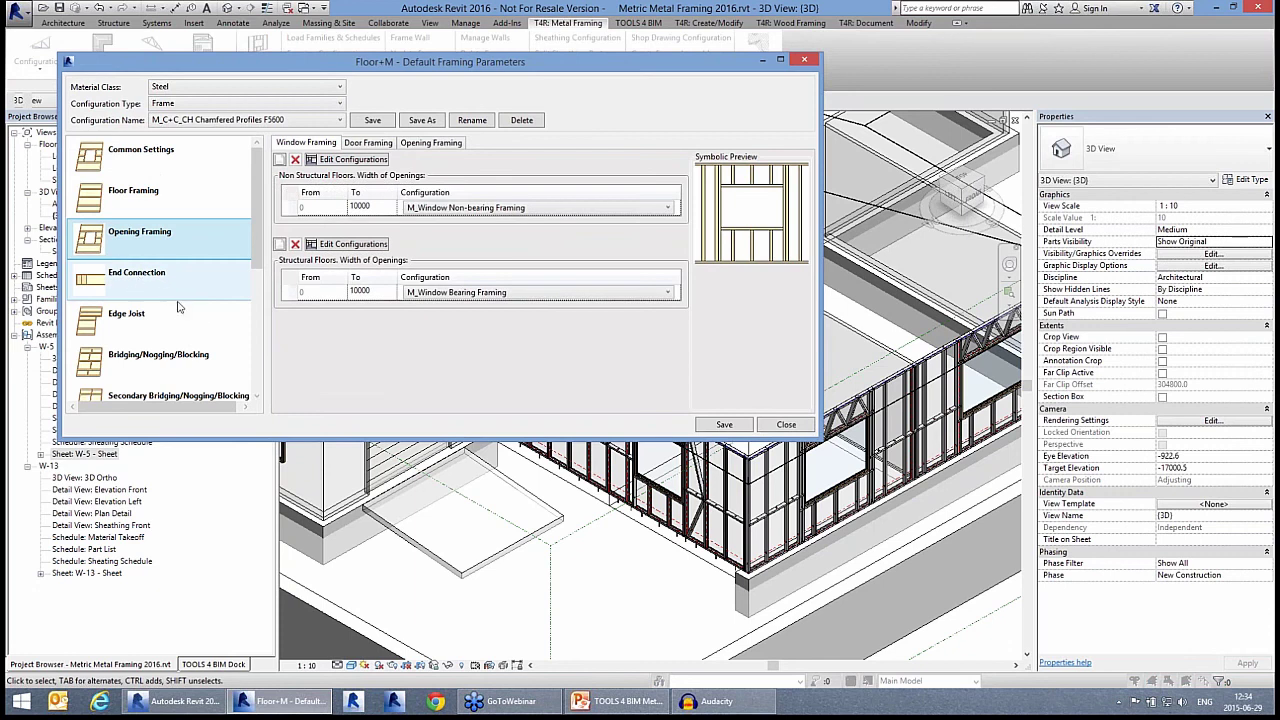
click(178, 292)
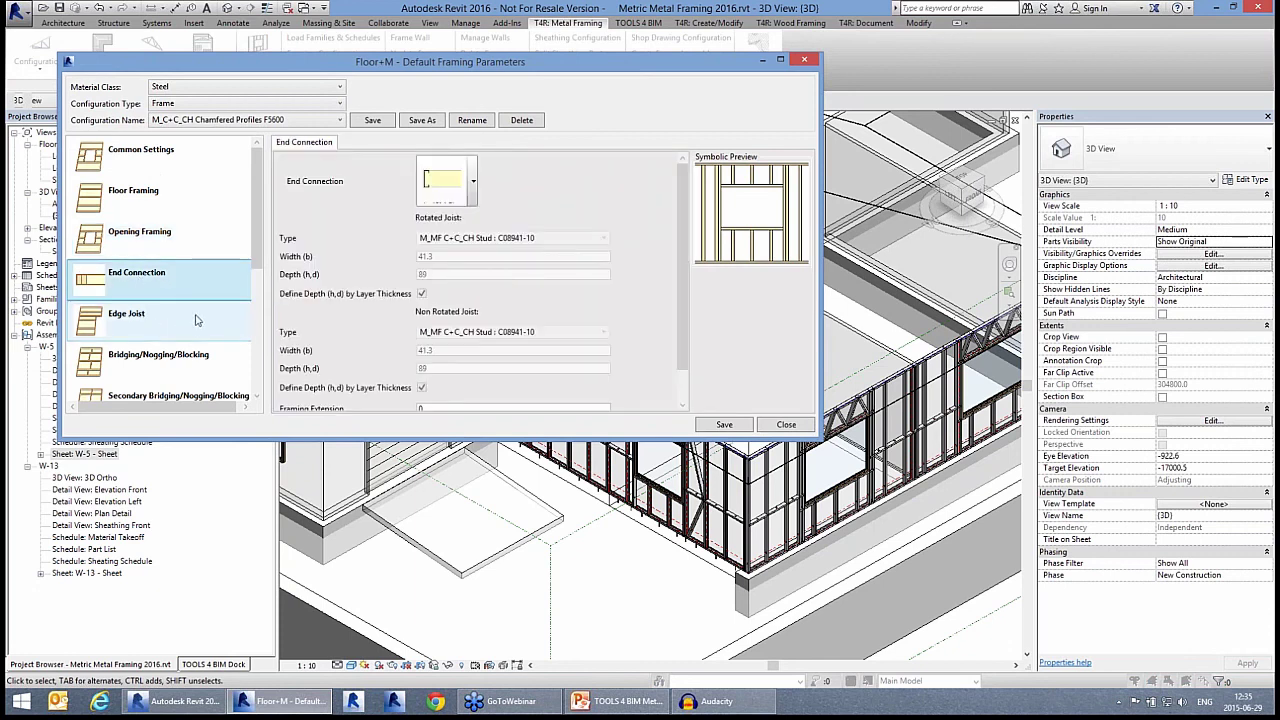
click(196, 320)
scroll(143, 253, down, 3)
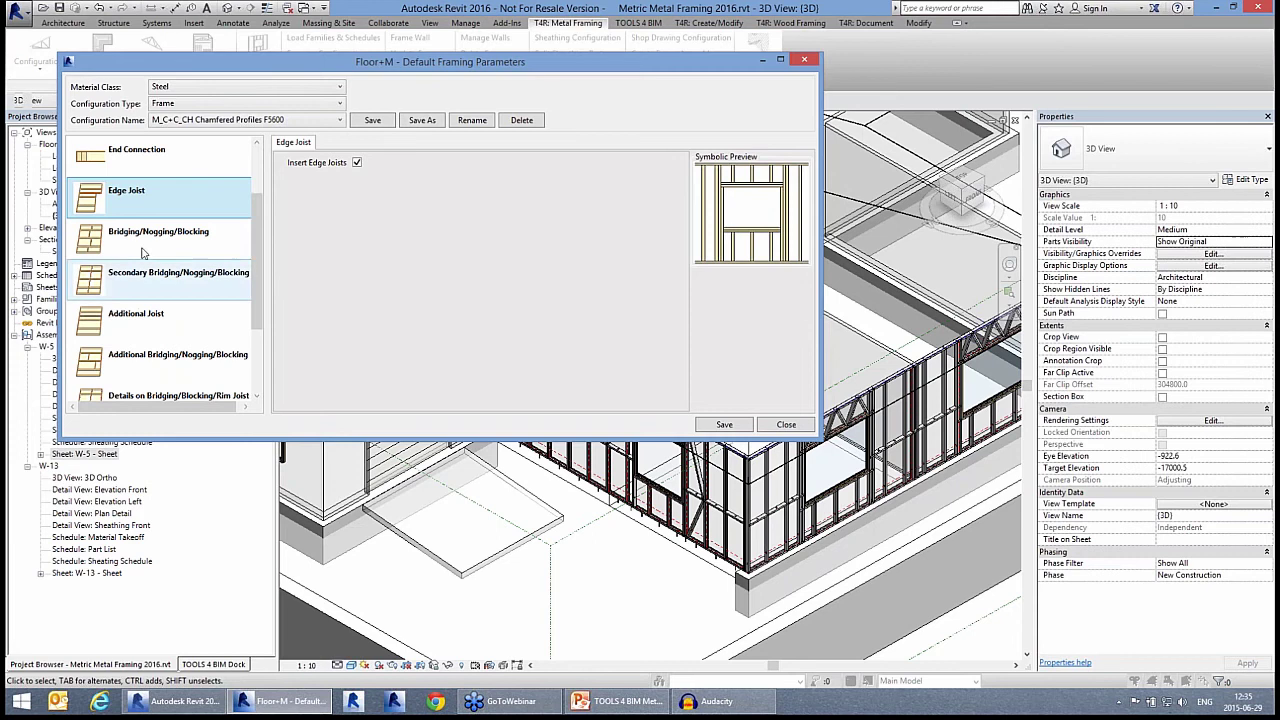
click(143, 250)
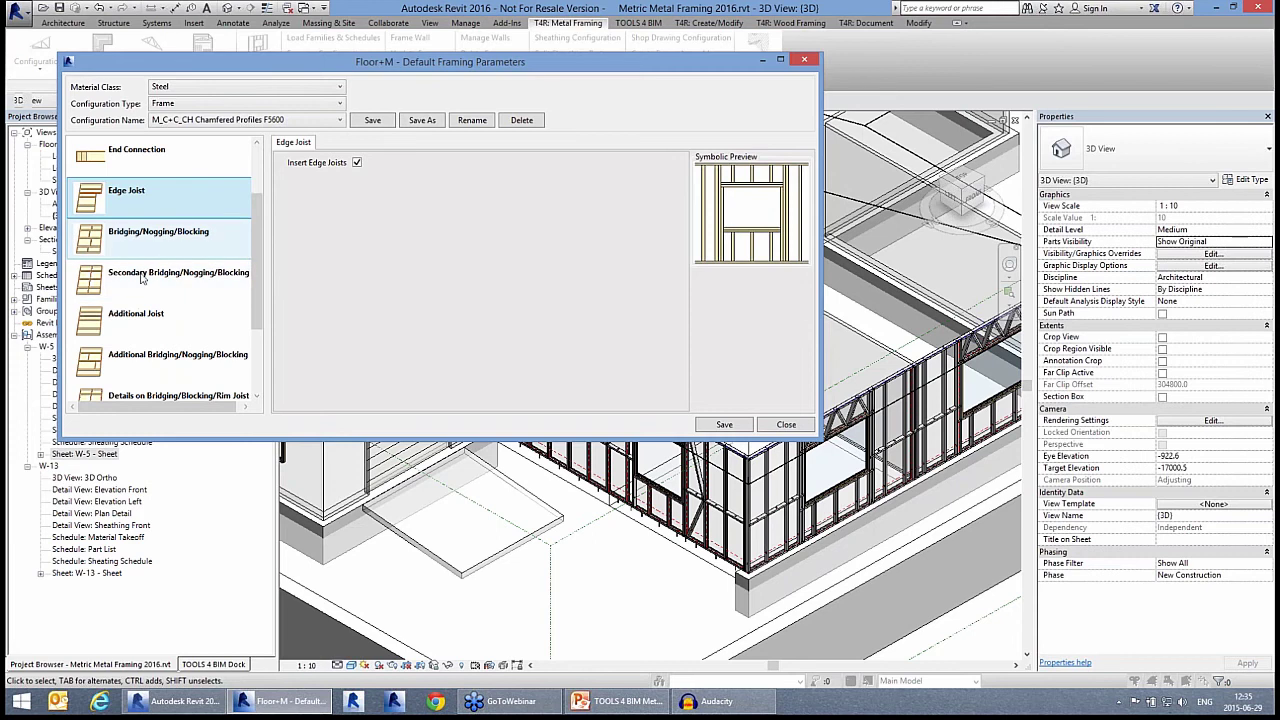
click(139, 286)
click(146, 328)
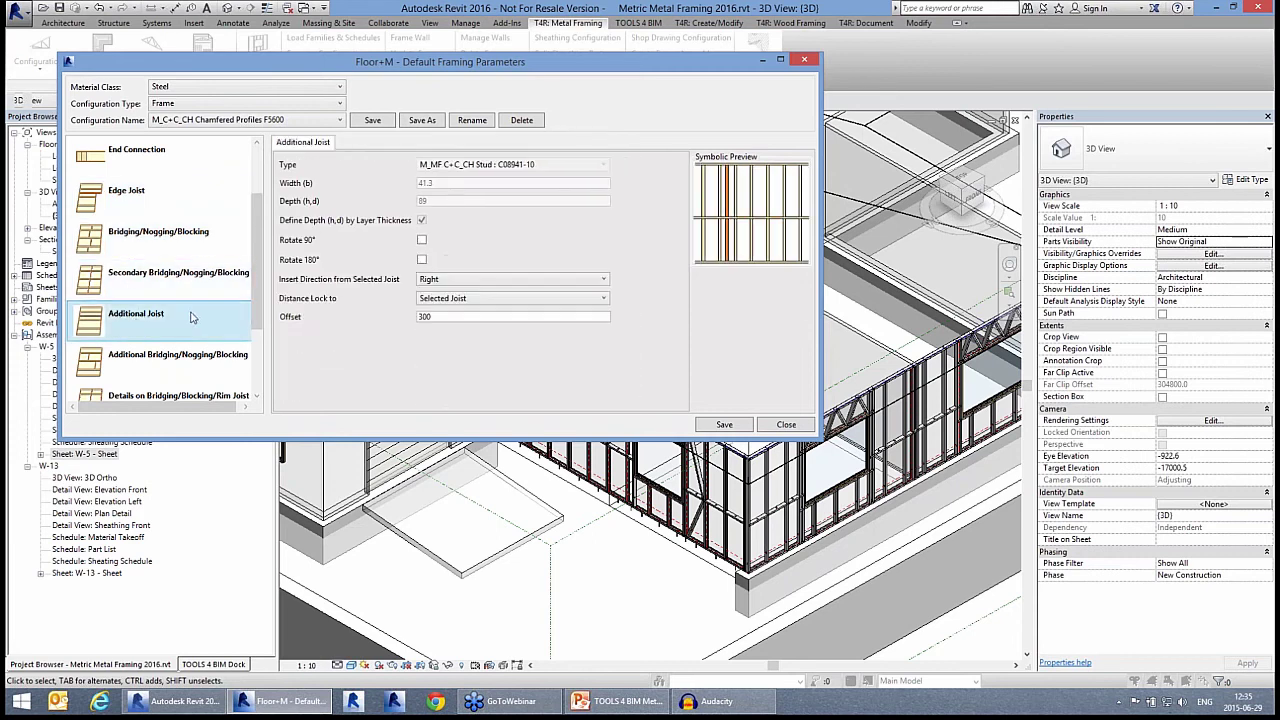
Review the rim joist hole, rim joist detail and additional bridging settings, and close the floor configuration without saving
scroll(194, 317, down, 1)
scroll(194, 317, down, 3)
click(152, 282)
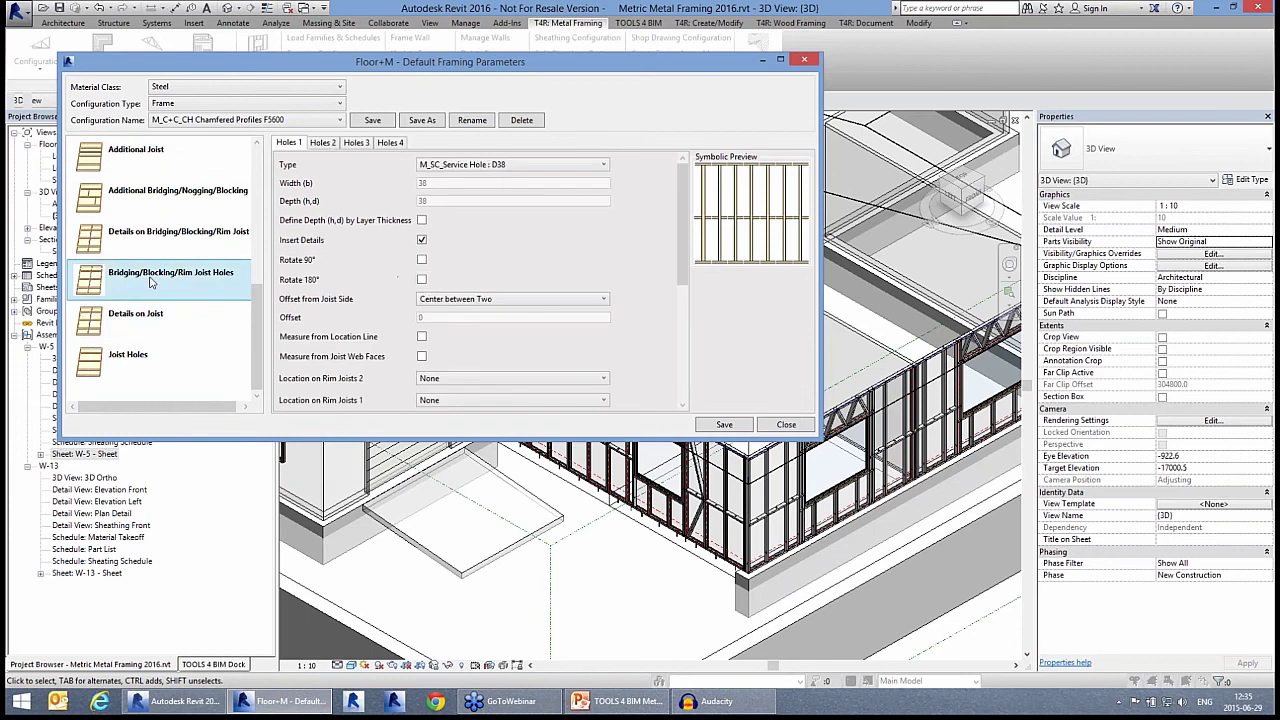
click(141, 243)
click(149, 197)
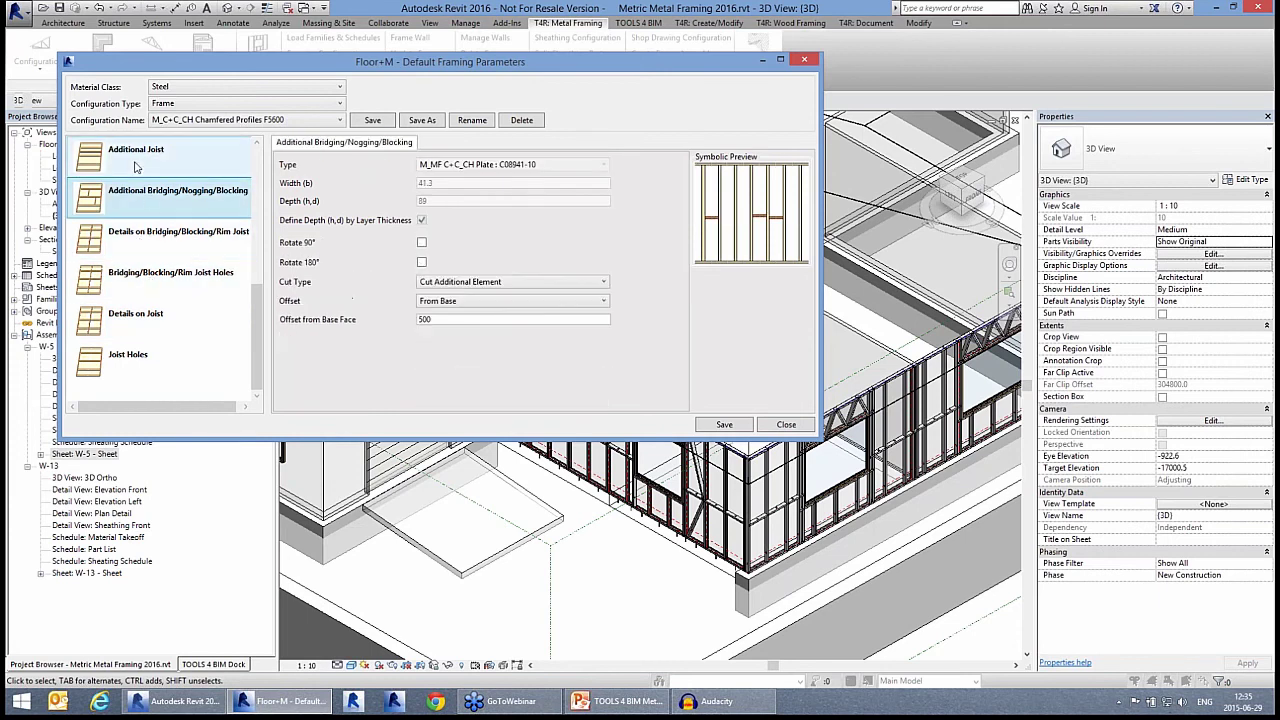
click(138, 166)
click(786, 425)
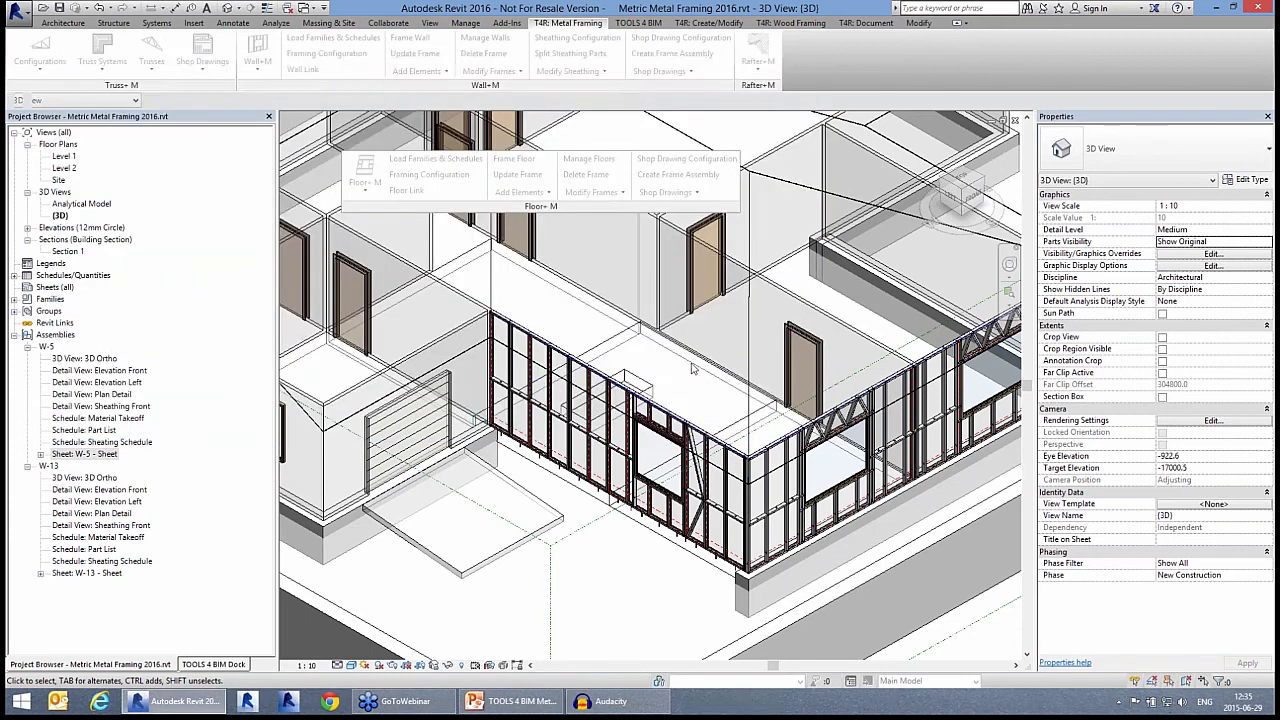
Link the Metal Floor's structure layer as Frame with M_Floor Metal Frame and its substrate as Batten with M_Floor Batten
click(641, 378)
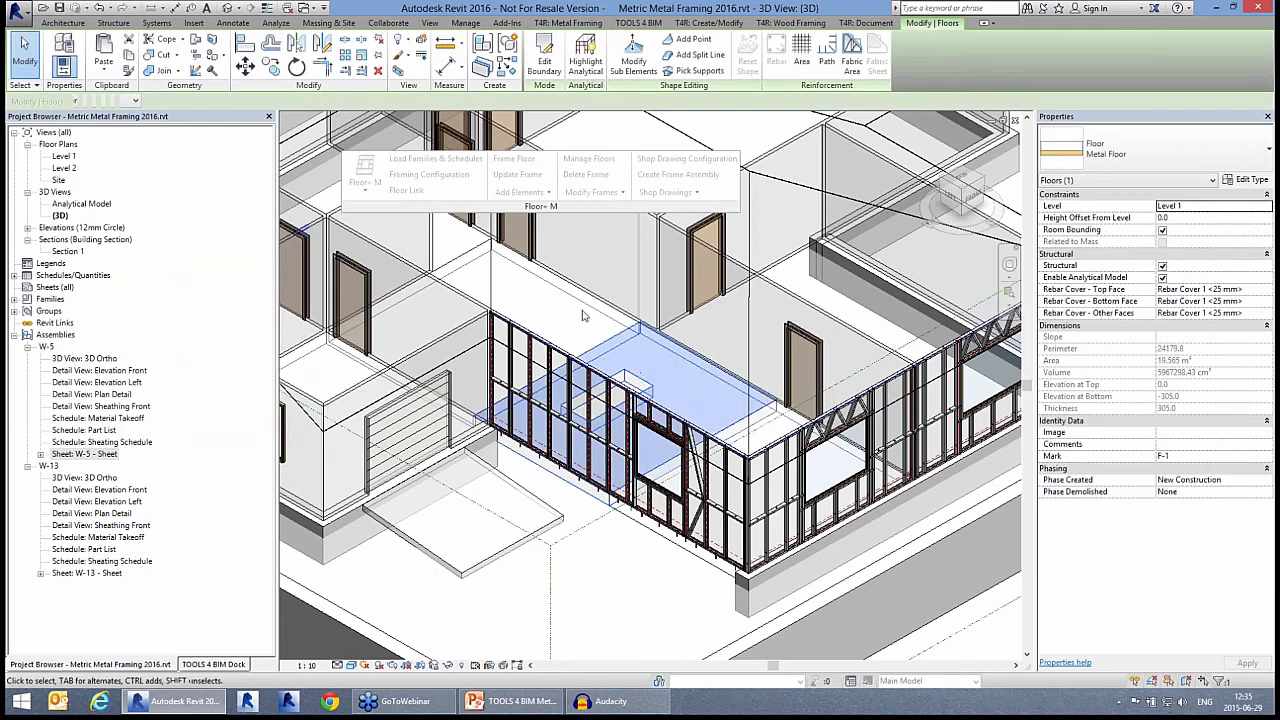
click(626, 374)
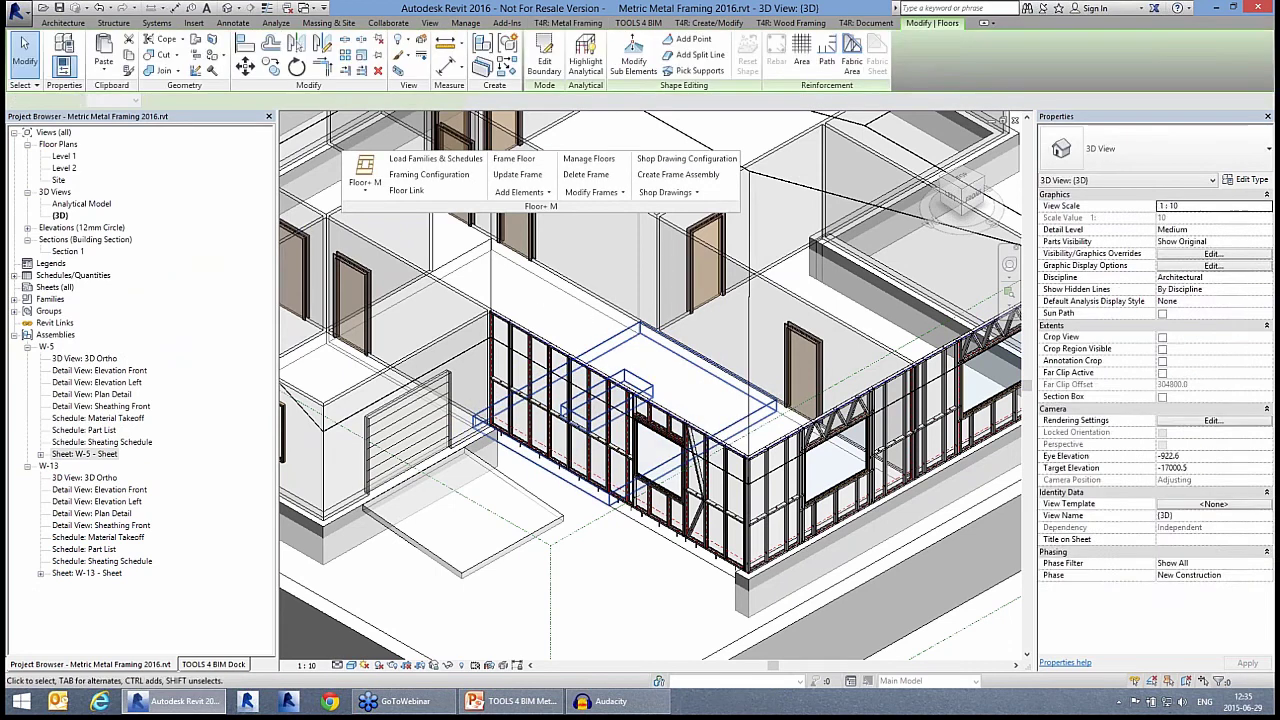
click(407, 191)
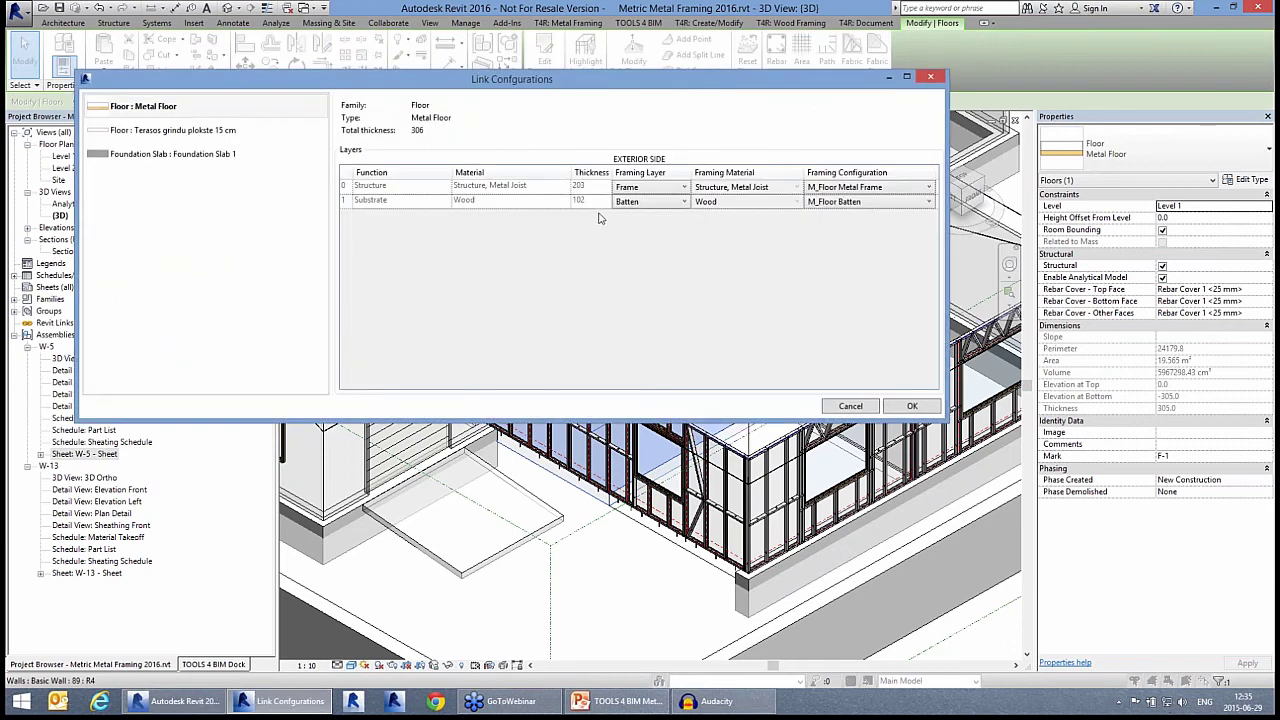
click(834, 188)
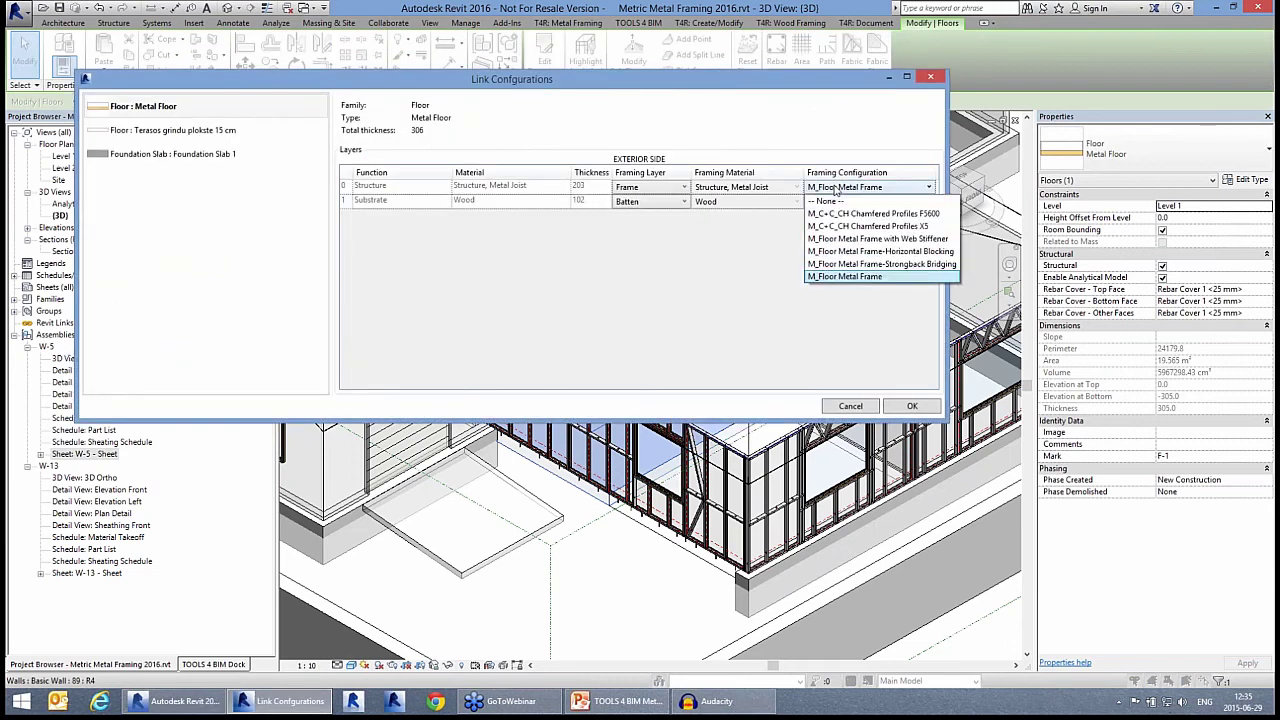
click(632, 227)
click(614, 205)
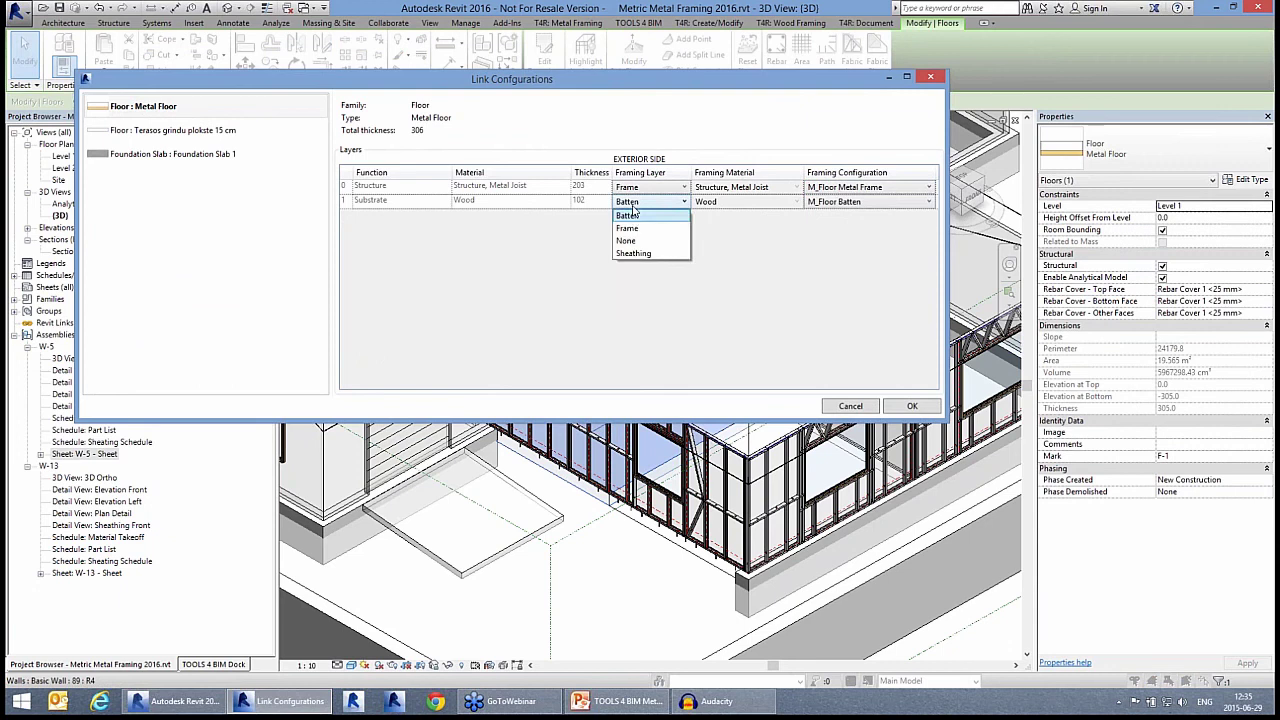
click(630, 215)
click(868, 205)
click(868, 203)
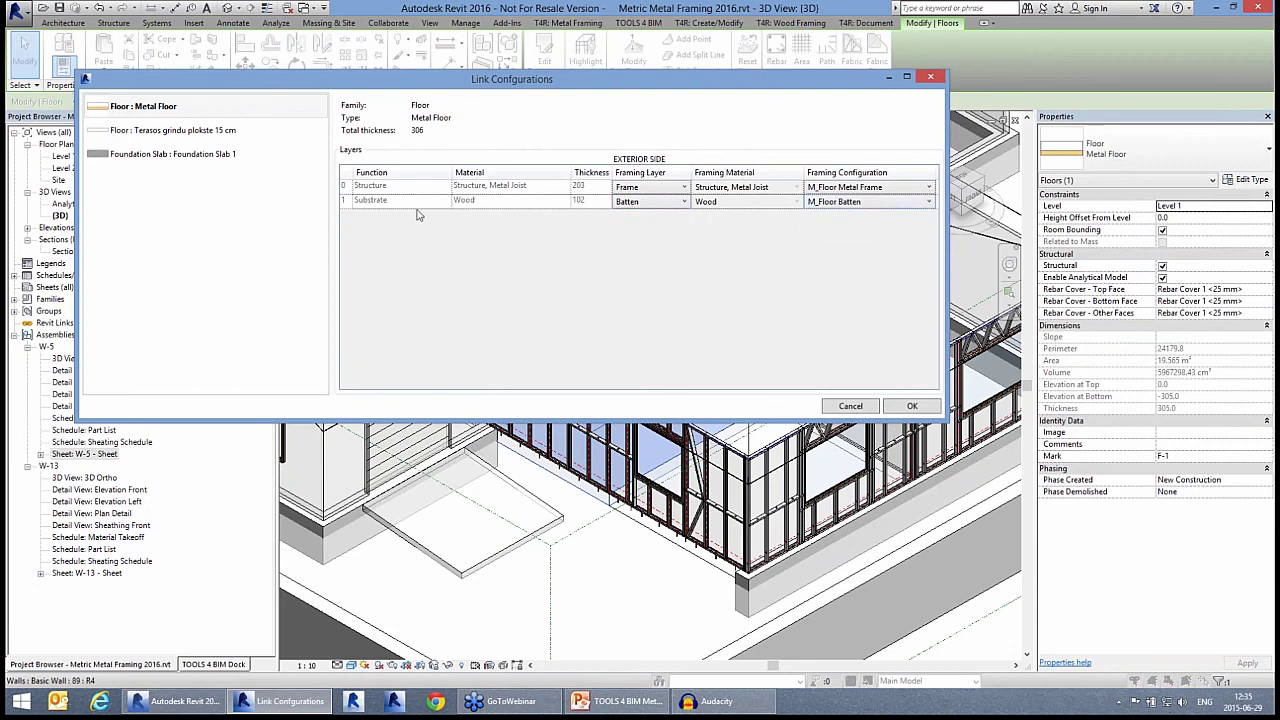
click(911, 405)
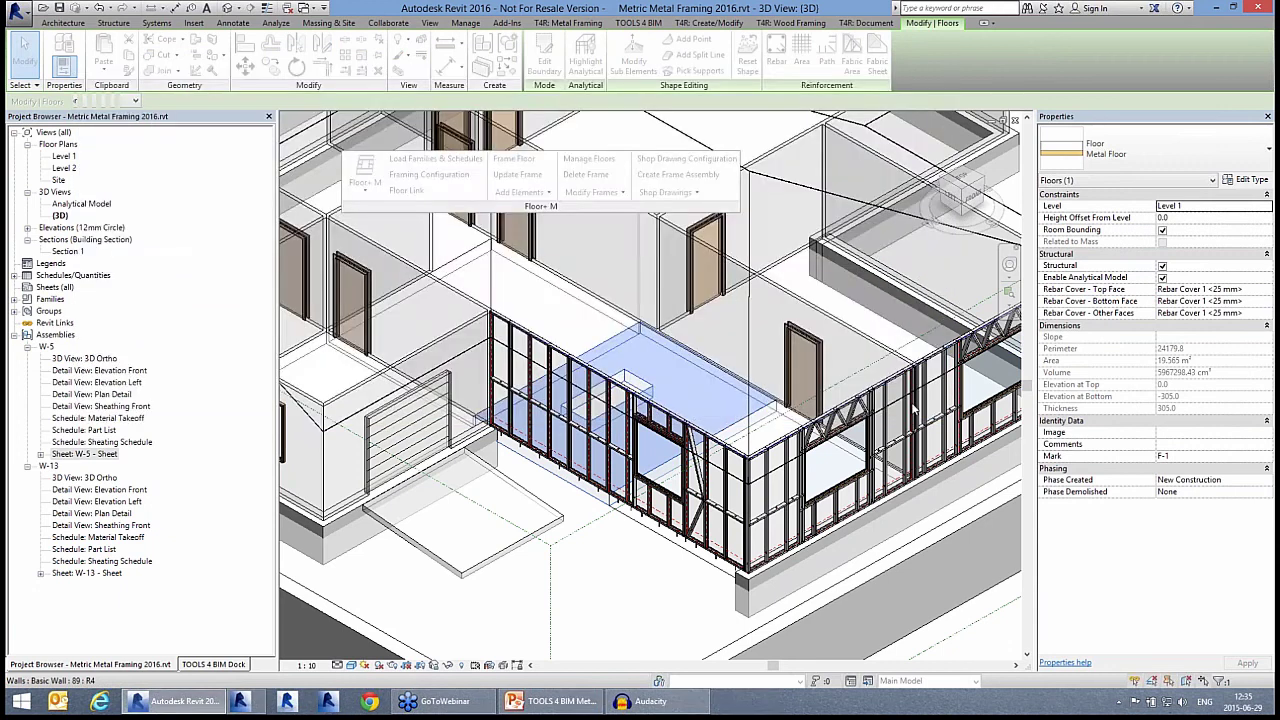
Frame the Metal Floor behind the framed exterior wall using its linked configurations
click(660, 342)
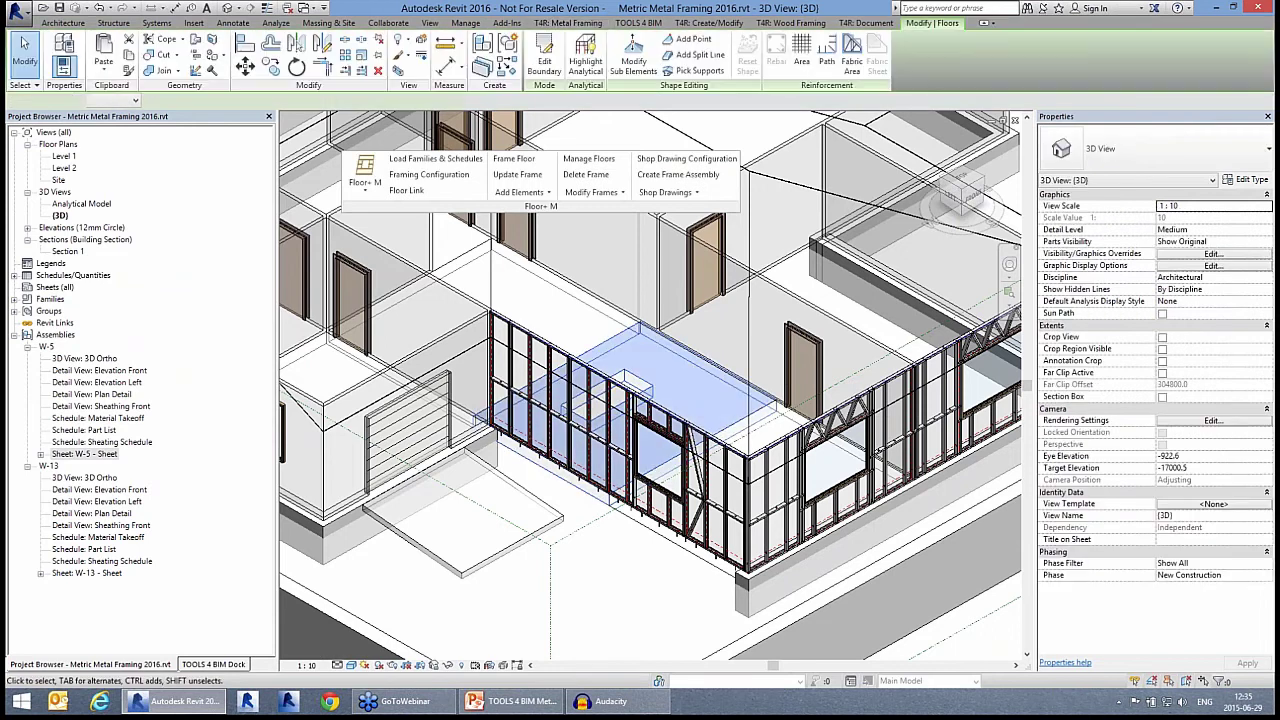
click(515, 159)
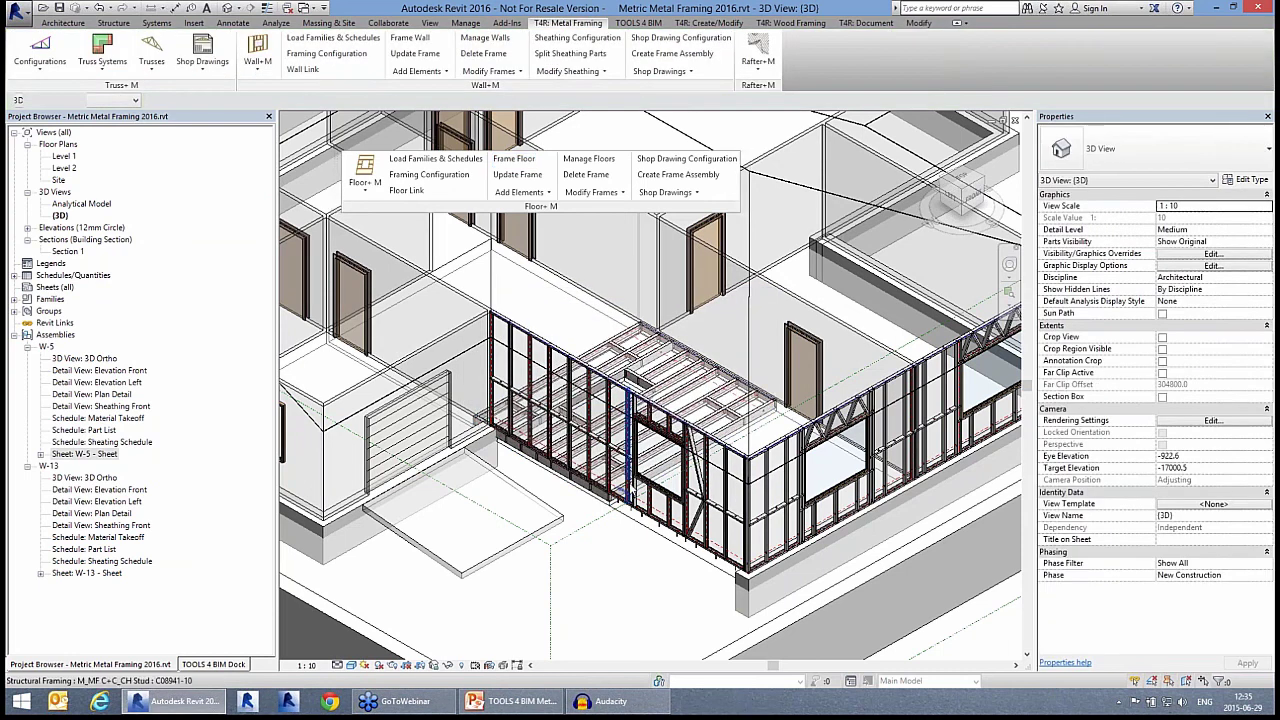
Inspect the floor frame's joists, support clips, rim track and blocking up close
scroll(745, 380, up, 5)
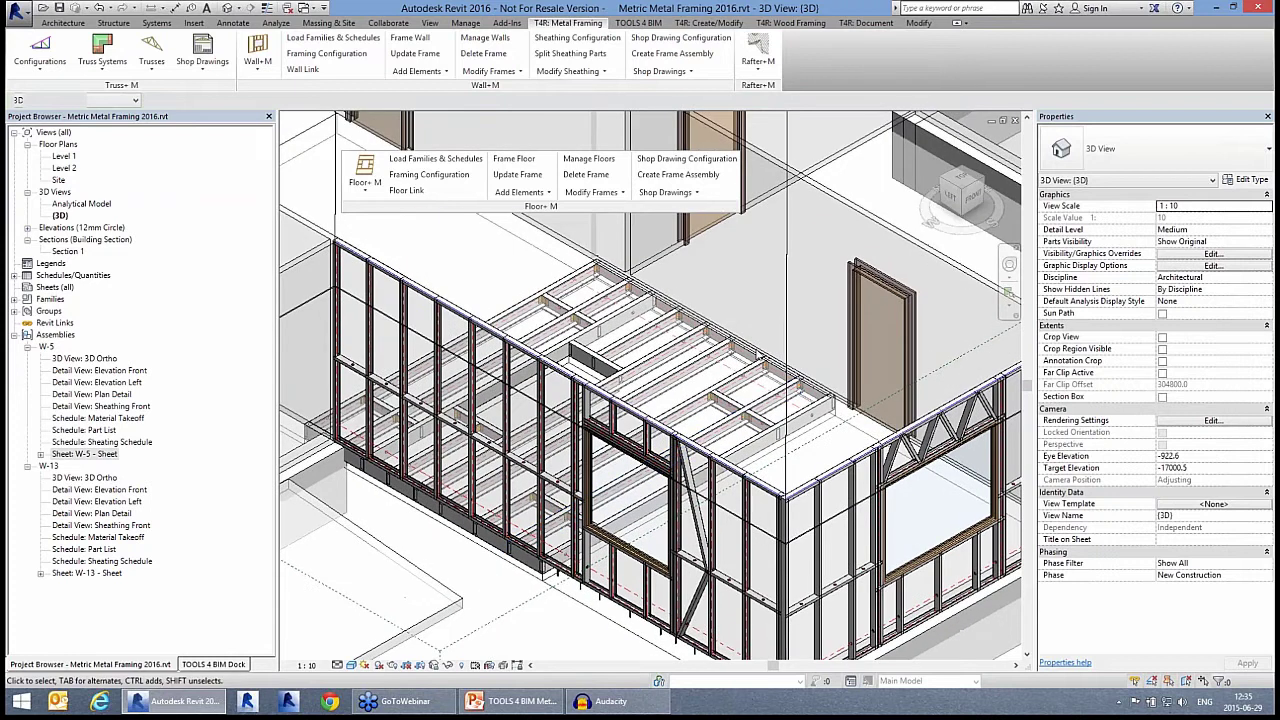
scroll(697, 338, up, 6)
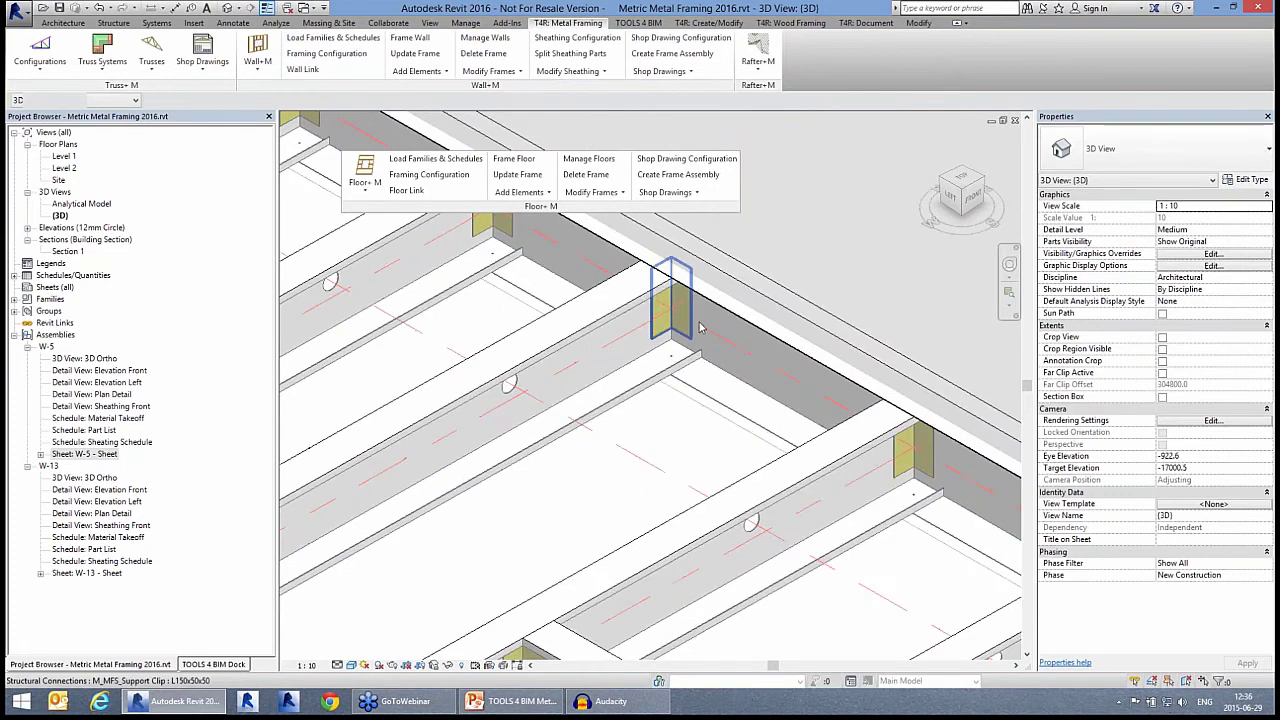
scroll(700, 330, down, 4)
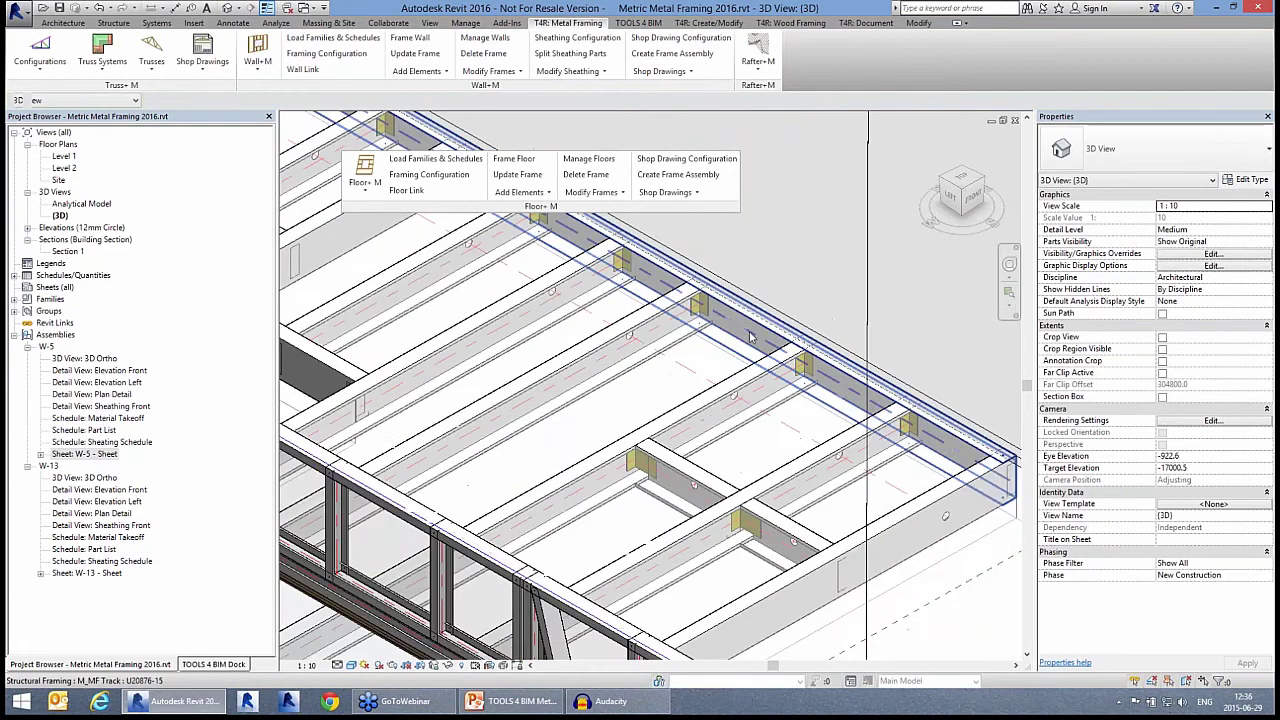
scroll(750, 335, down, 3)
scroll(725, 369, up, 8)
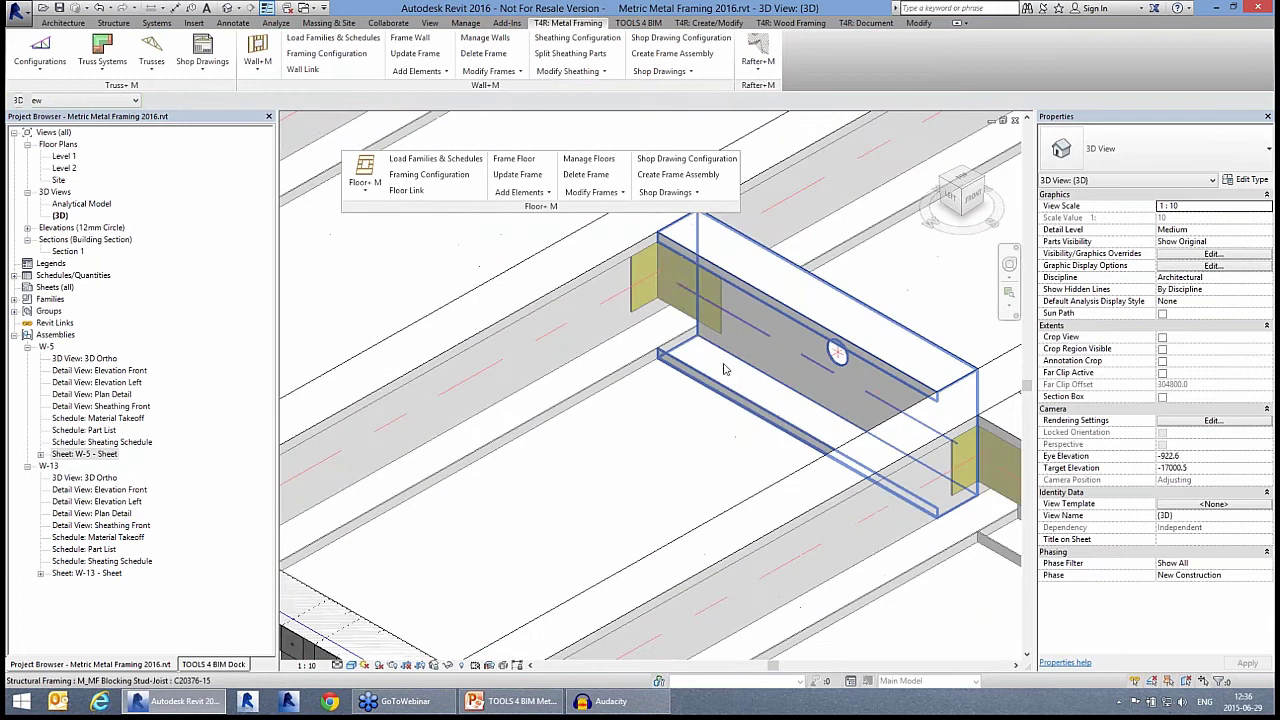
scroll(705, 340, down, 5)
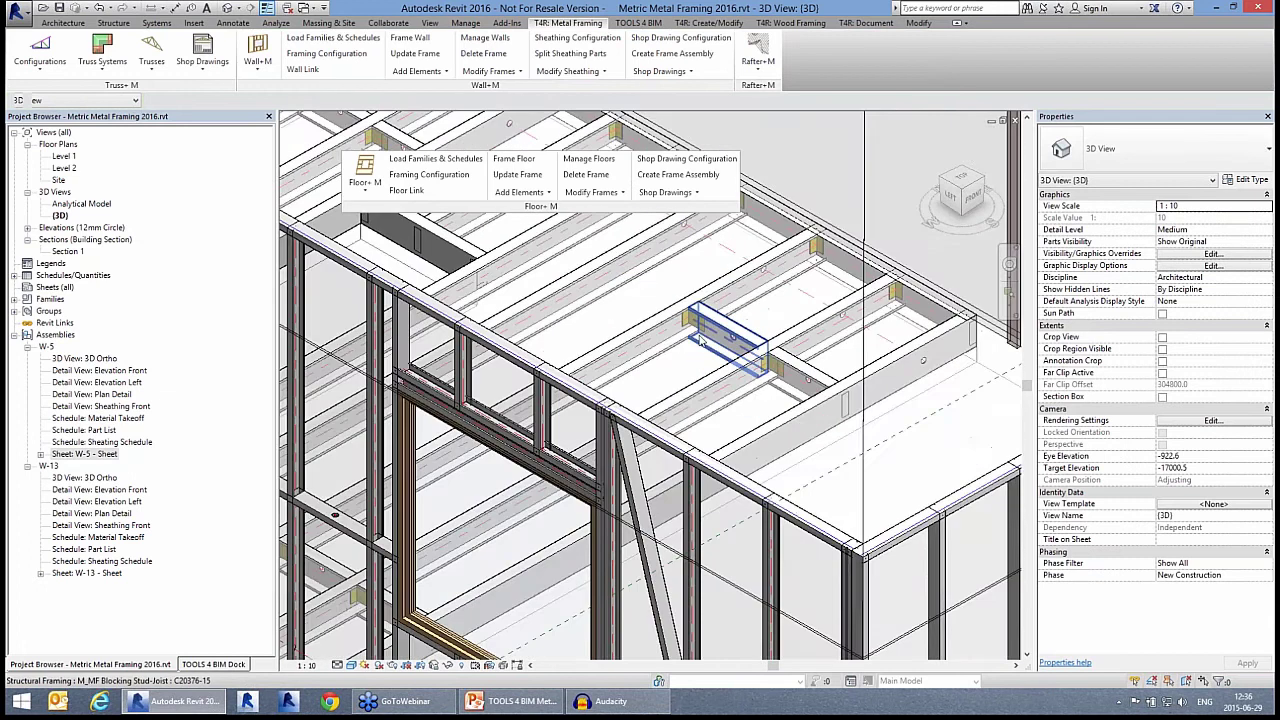
Add the linked batten framing beneath the joists of the framed Metal Floor
scroll(700, 340, down, 4)
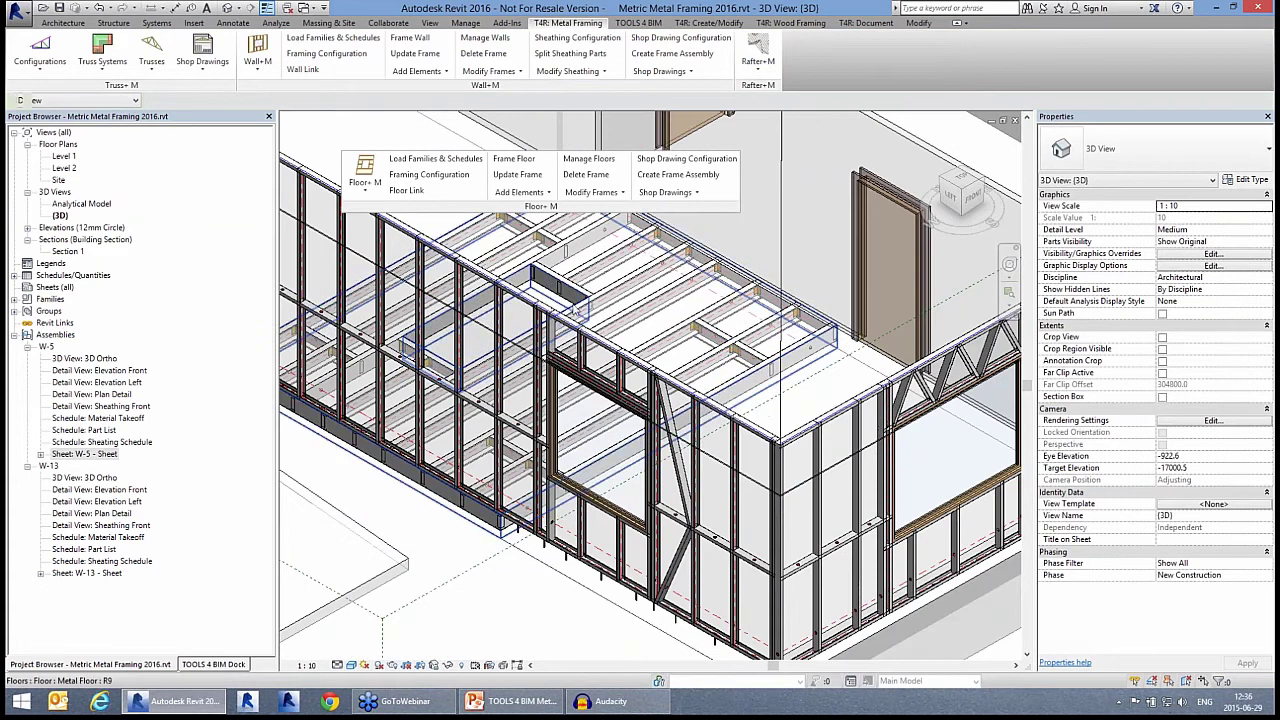
click(576, 310)
click(520, 192)
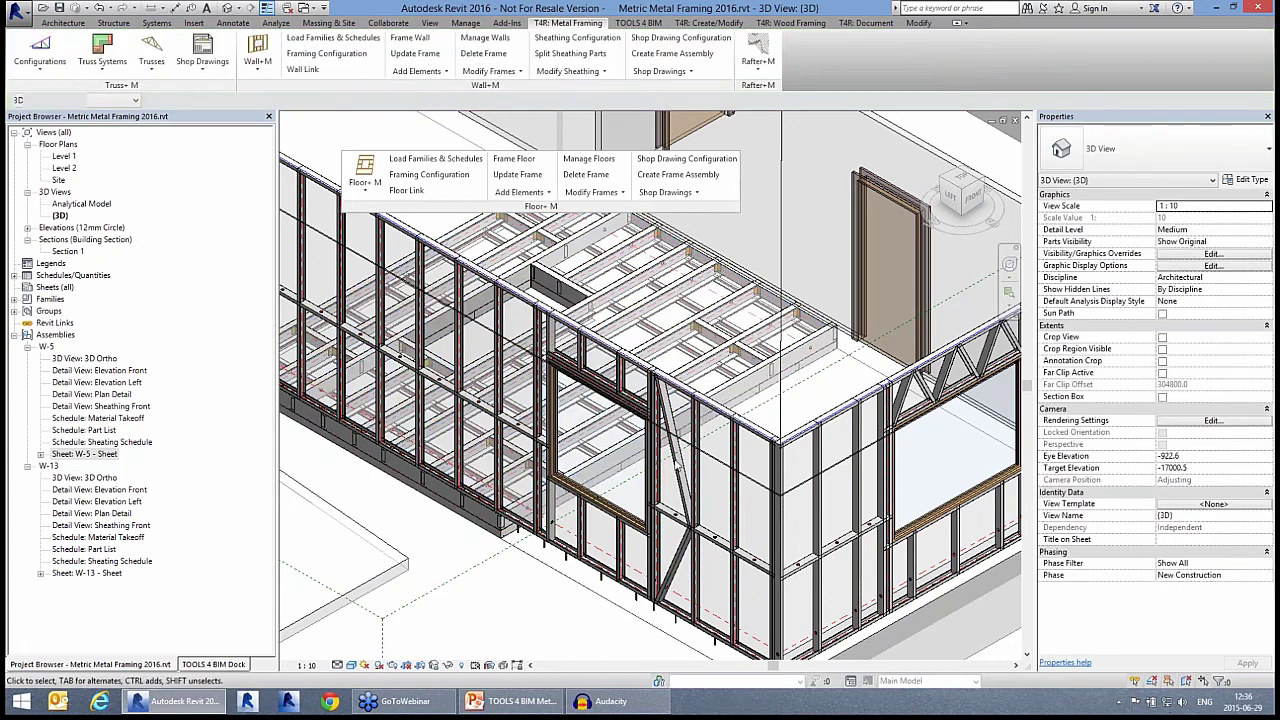
Inspect the battens beneath the floor joists and check the properties of one batten
scroll(745, 340, up, 4)
click(745, 340)
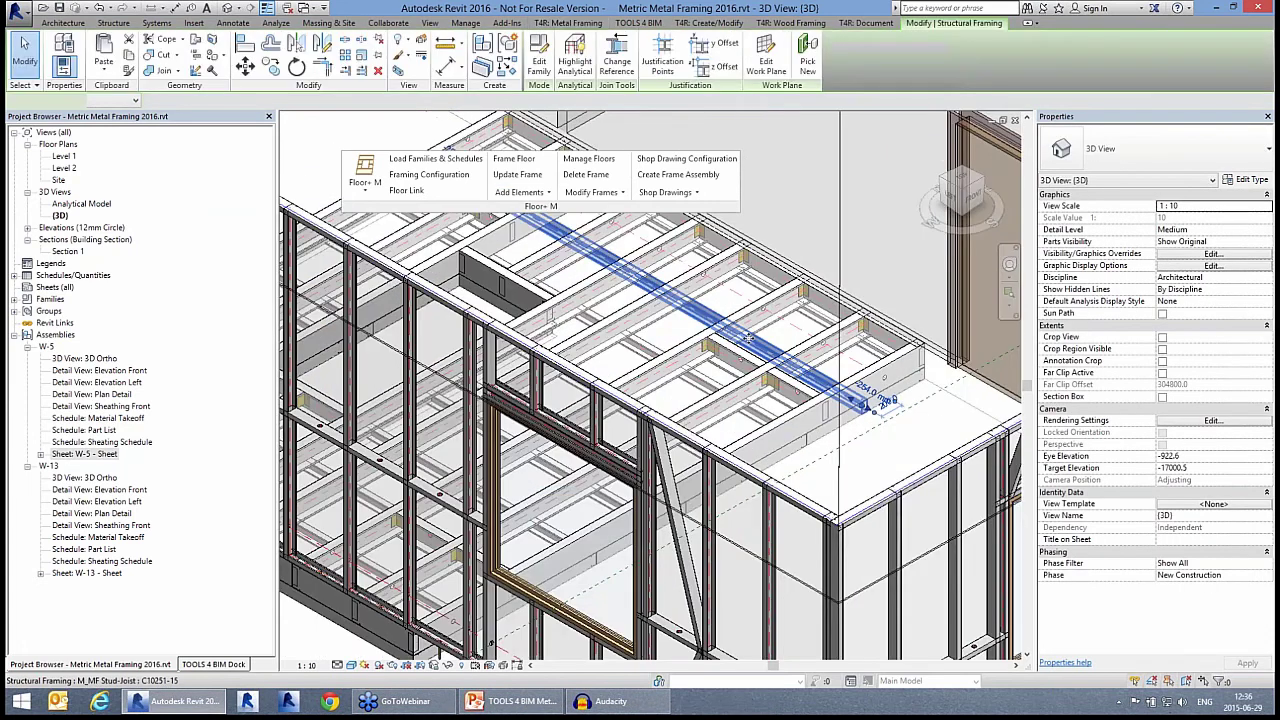
scroll(757, 426, up, 5)
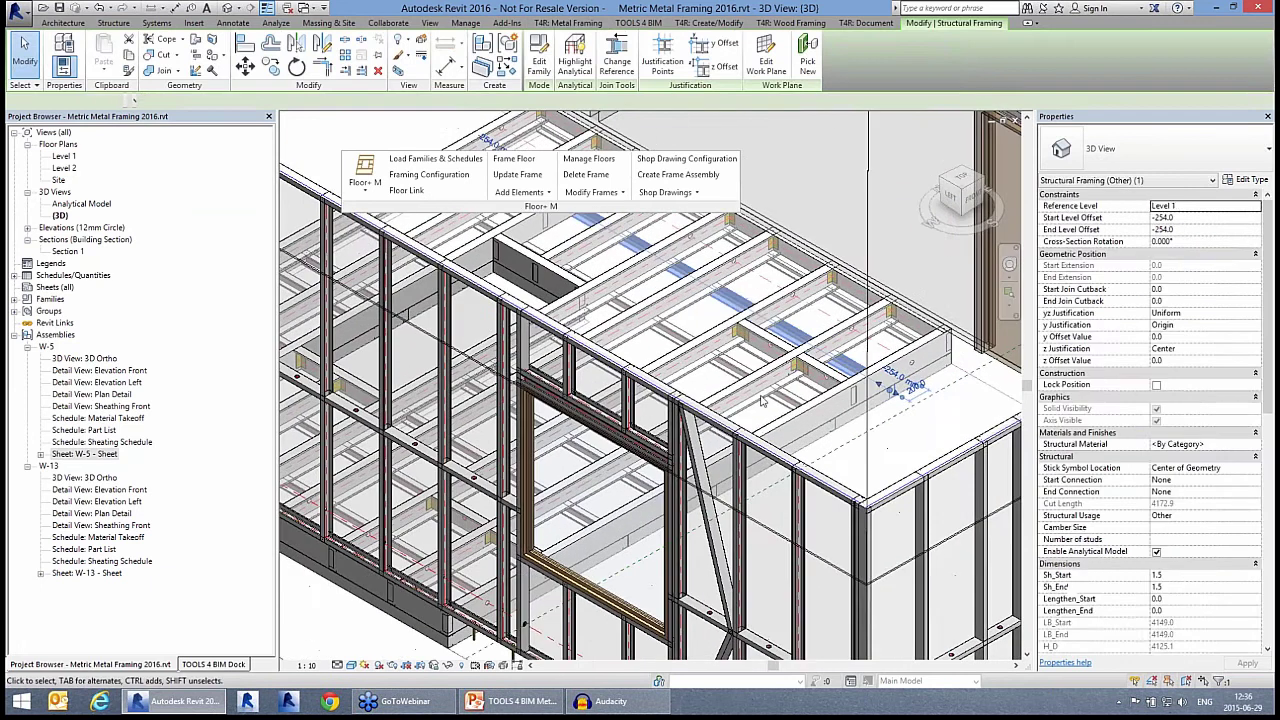
shift+middle_drag(757, 426, 626, 360)
scroll(625, 358, down, 2)
key(Escape)
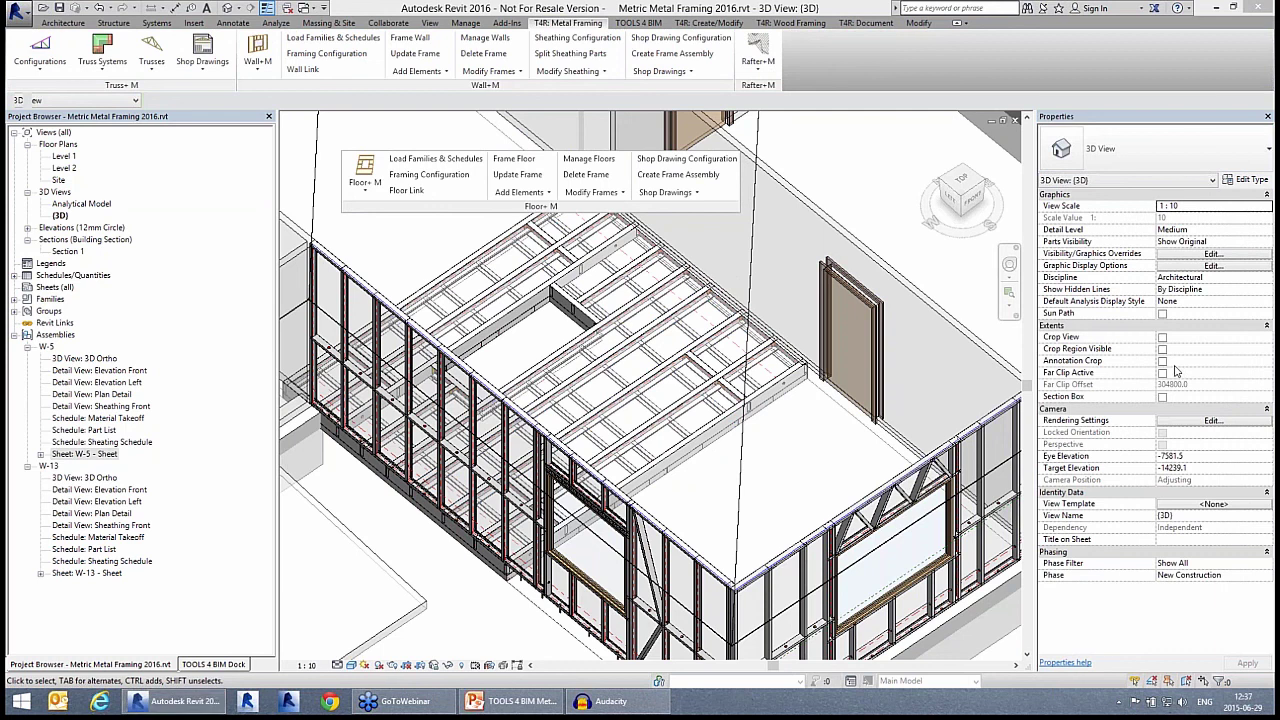
Hand the presenter role over to the organizer in GoToWebinar
click(1172, 433)
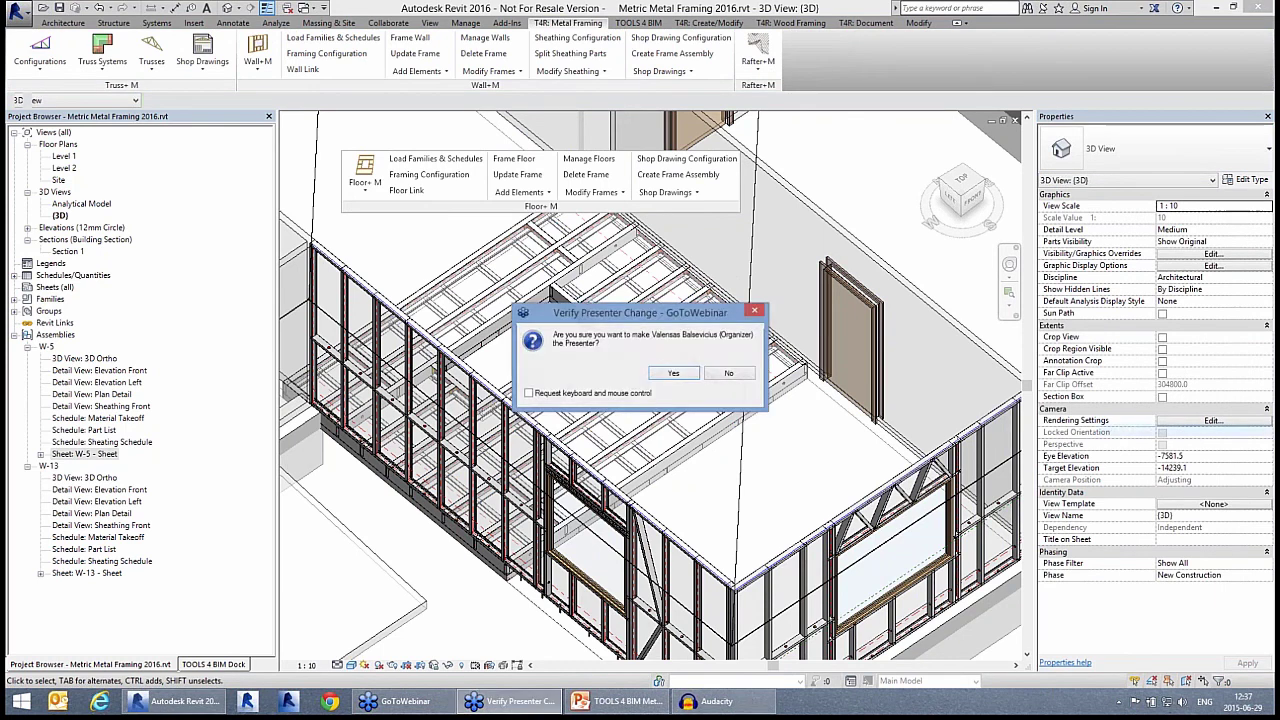
click(680, 376)
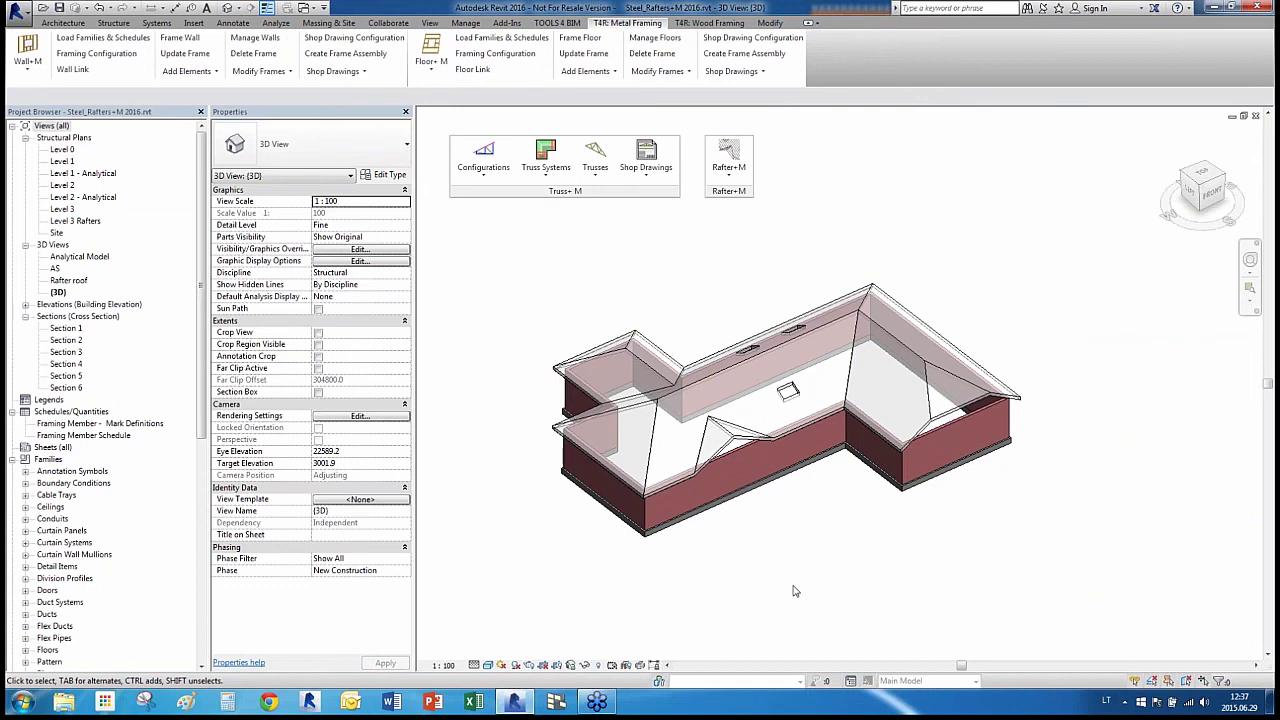
Dock the floating Truss+M tools between the Wall+M and Floor+M tools
scroll(860, 508, down, 1)
scroll(867, 502, up, 1)
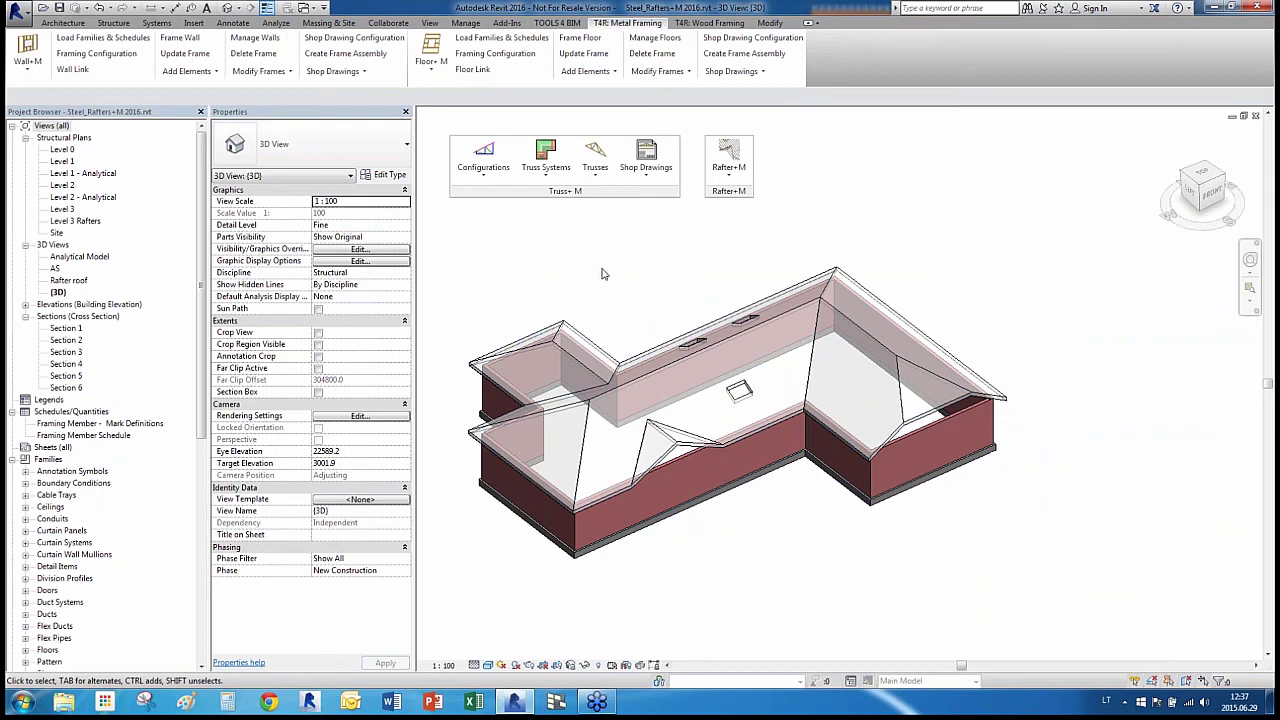
drag(575, 191, 528, 85)
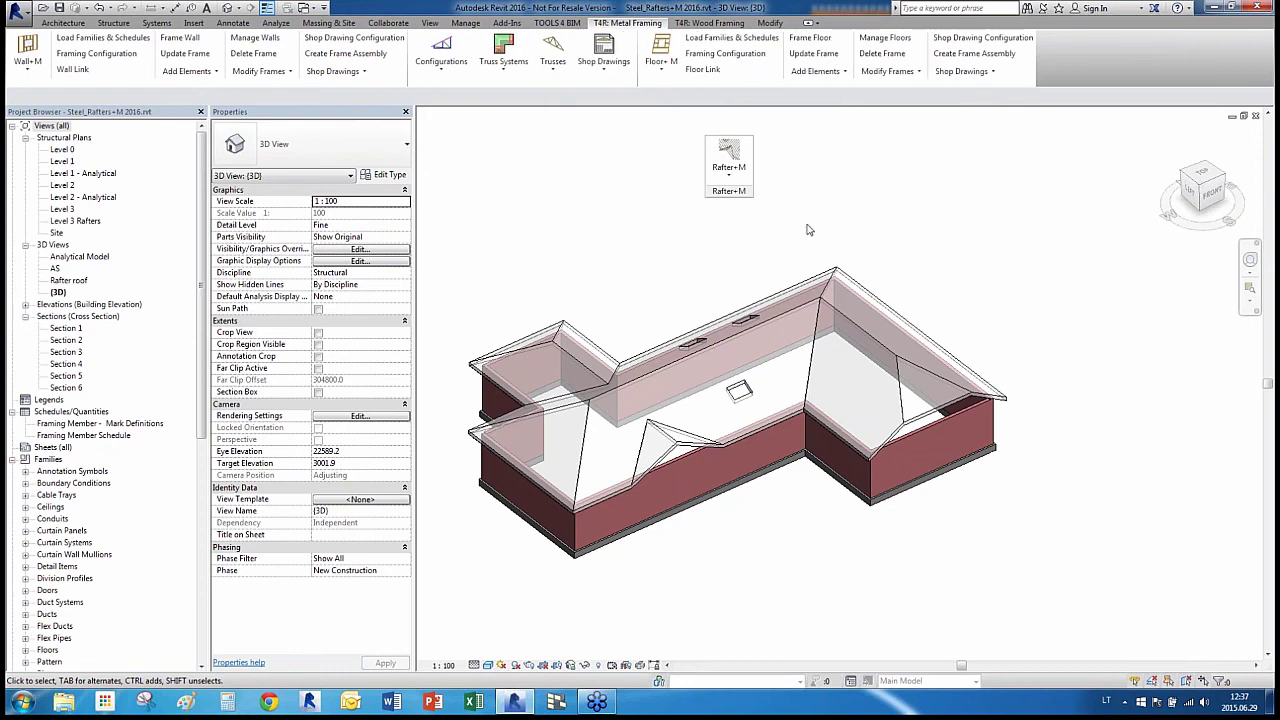
Create common rafter systems on the Roof Rafter+M roof using M_Rafter_Common Rafter_M : C200-15 at 600 fixed spacing, placed on the top
click(573, 327)
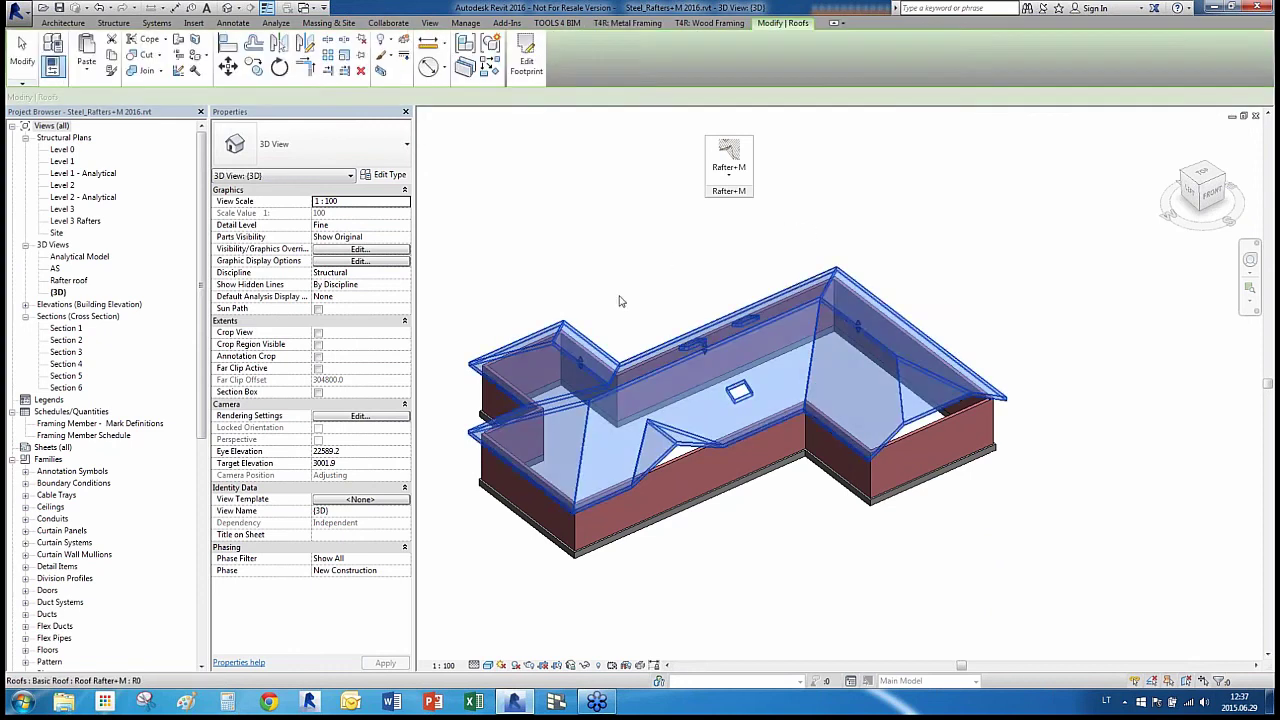
click(728, 180)
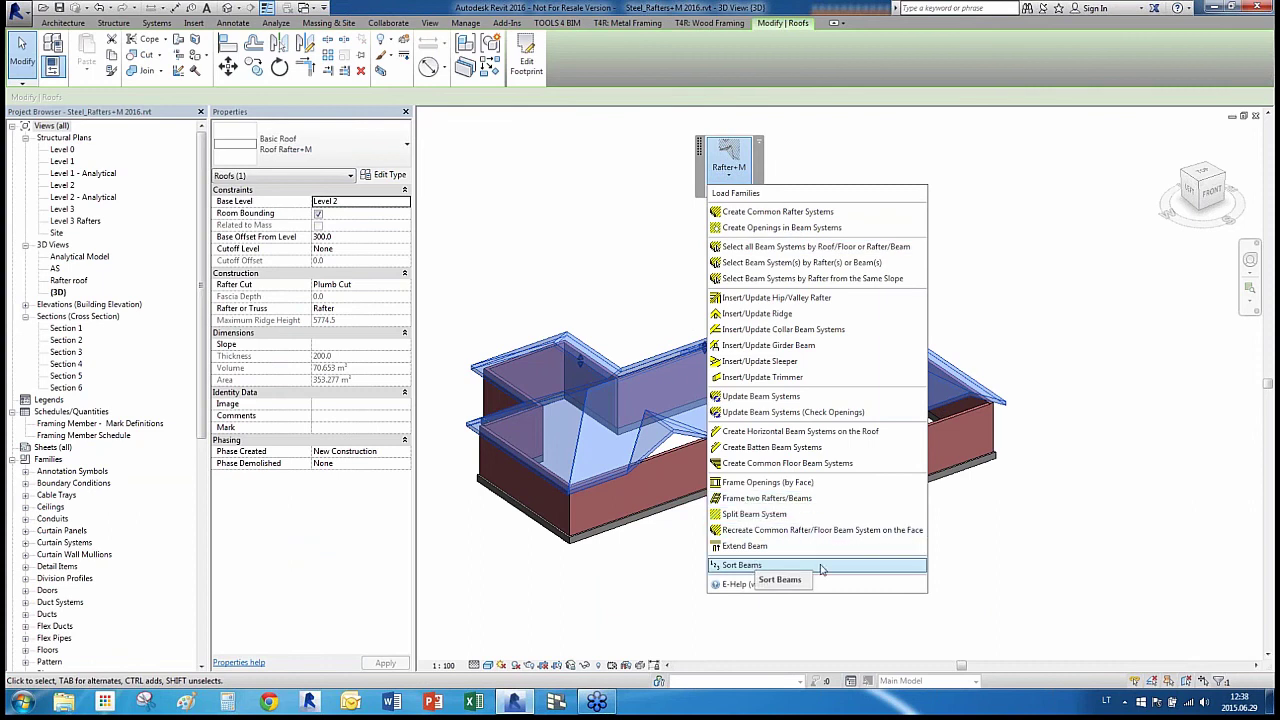
click(737, 214)
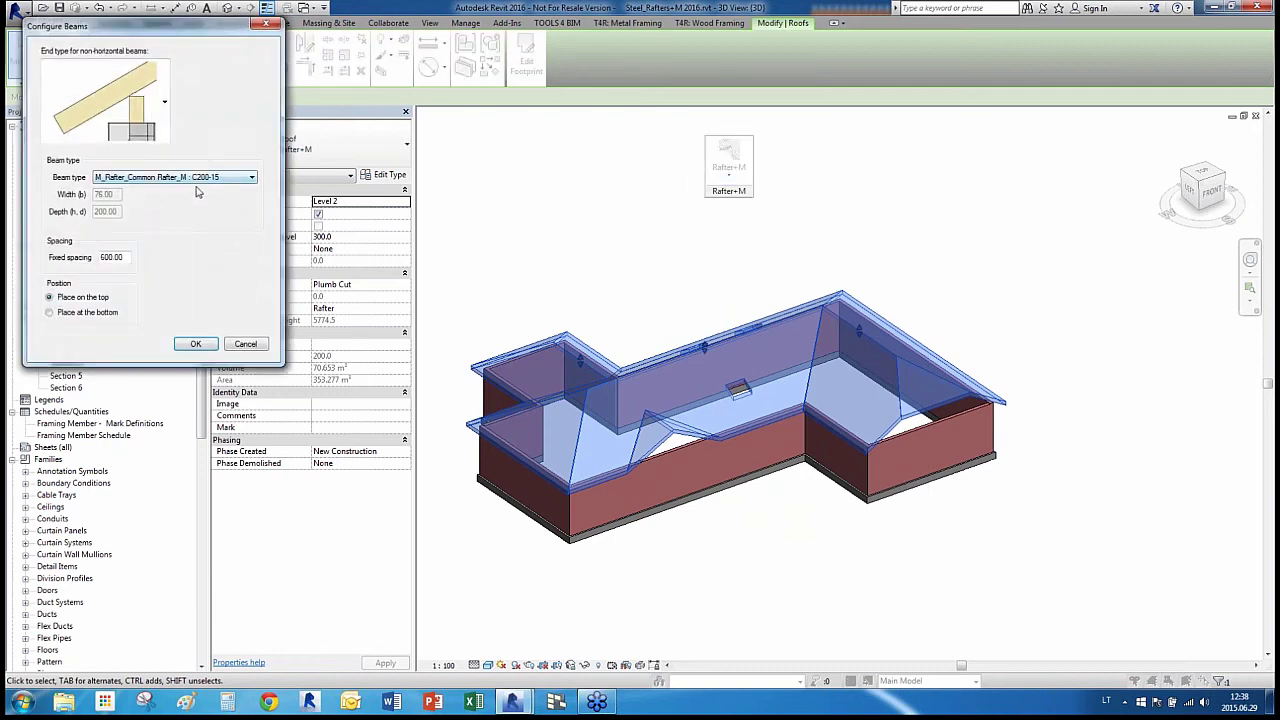
click(164, 101)
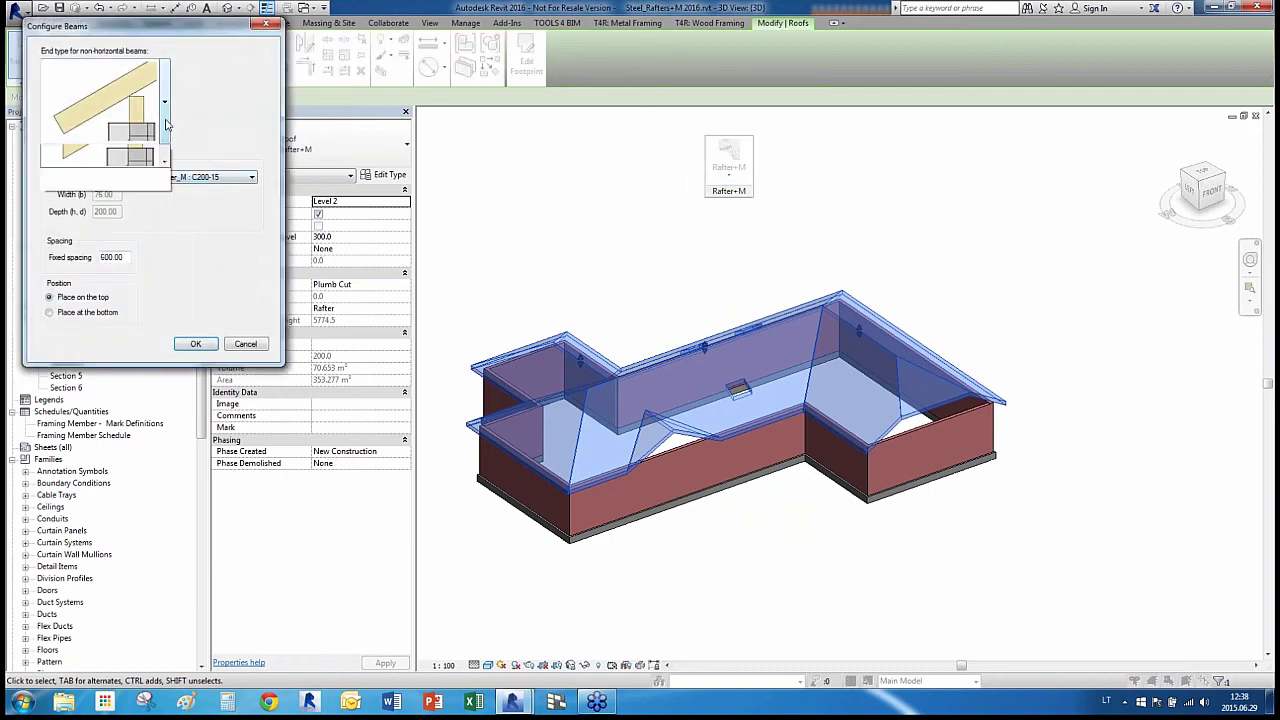
drag(166, 224, 171, 249)
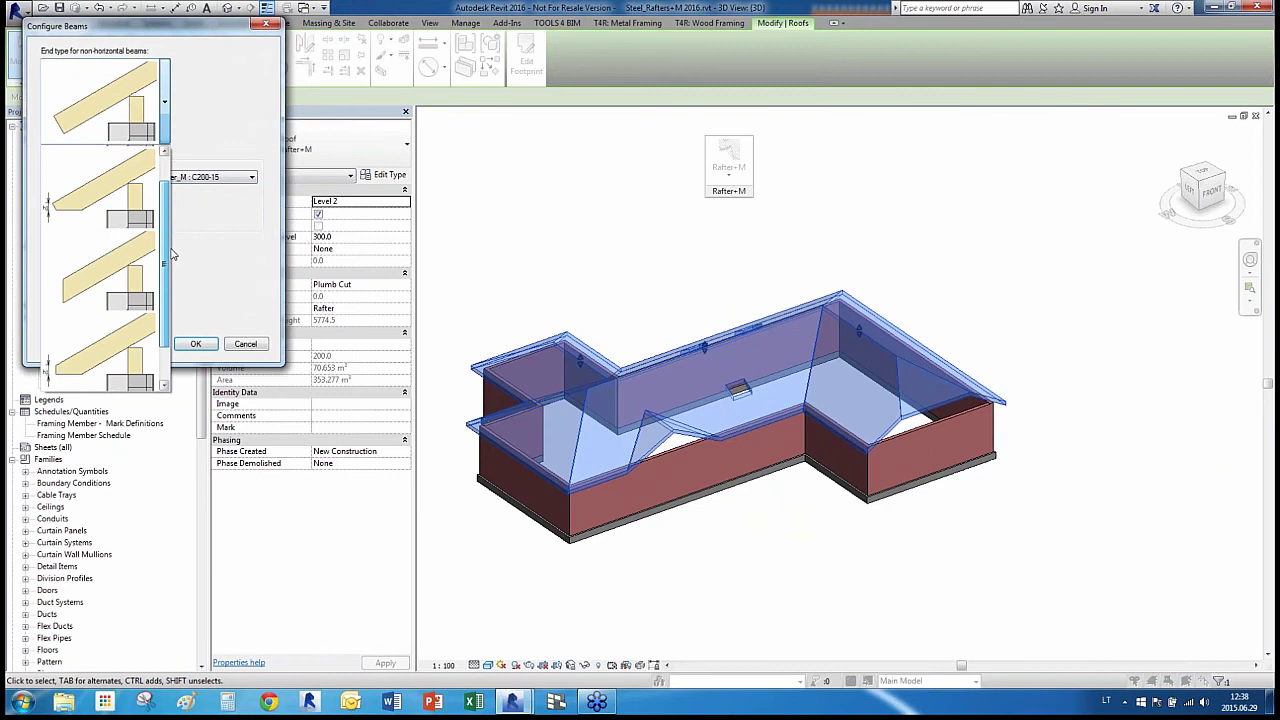
click(171, 255)
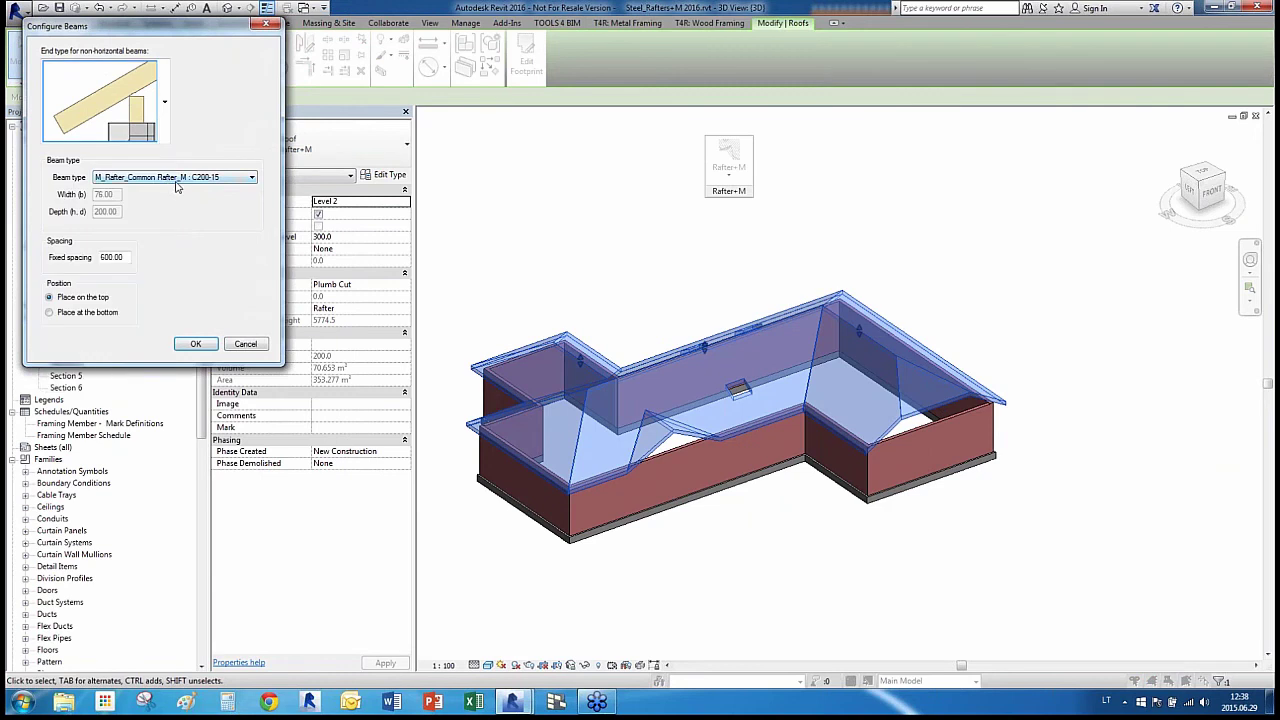
click(209, 180)
click(209, 180)
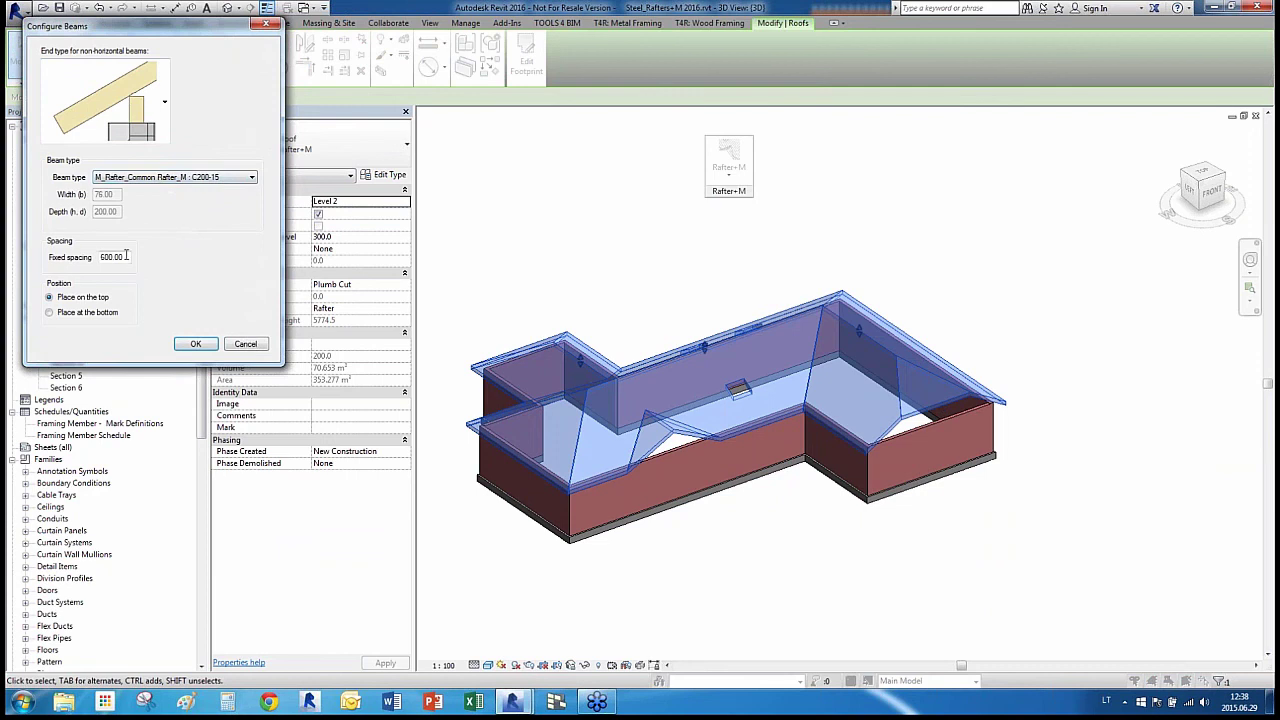
click(190, 344)
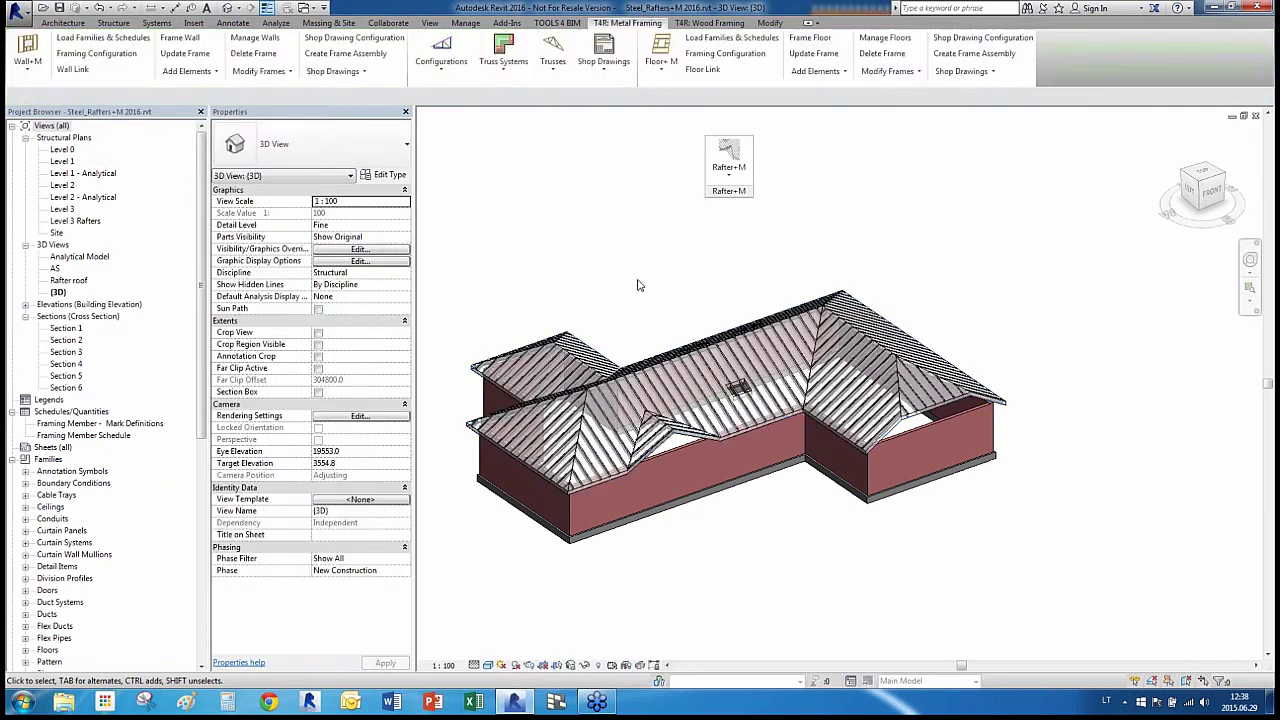
Examine the rafter layout on all roof slopes, the front slope's beam system properties, and the hip and valley lines
shift+middle_drag(638, 281, 670, 328)
scroll(762, 527, up, 1)
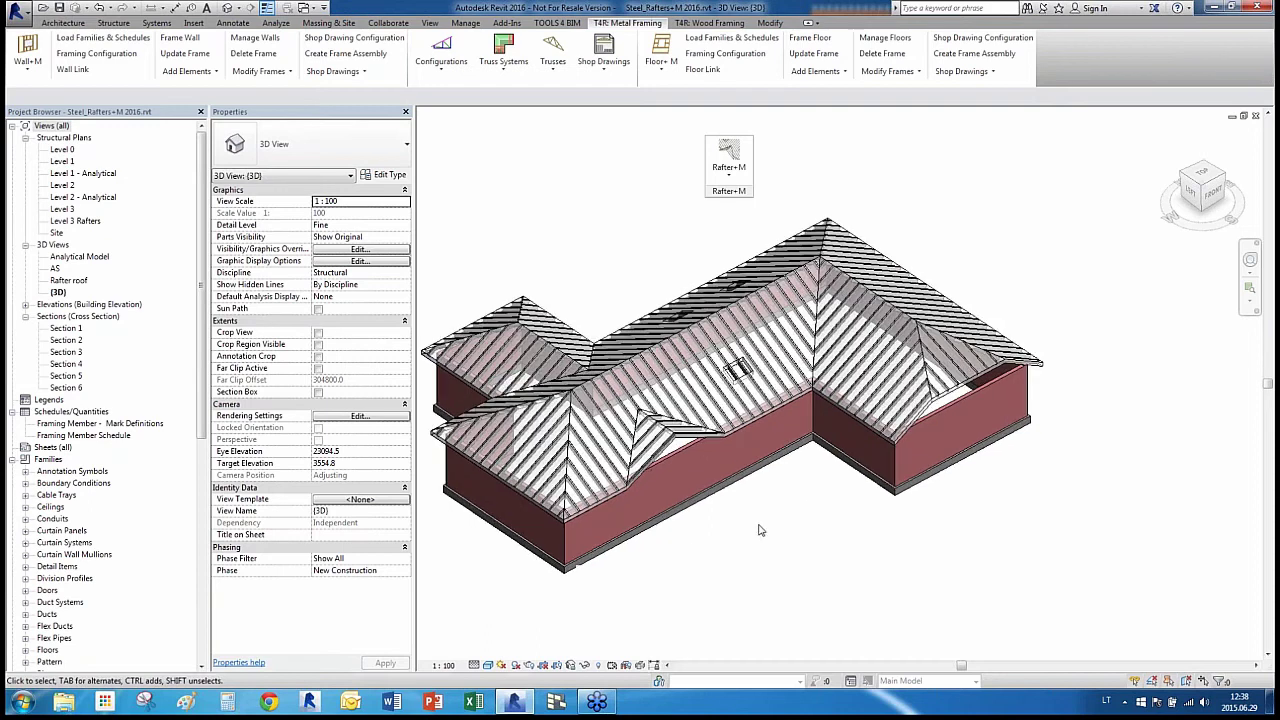
shift+middle_drag(688, 548, 600, 418)
scroll(649, 418, up, 4)
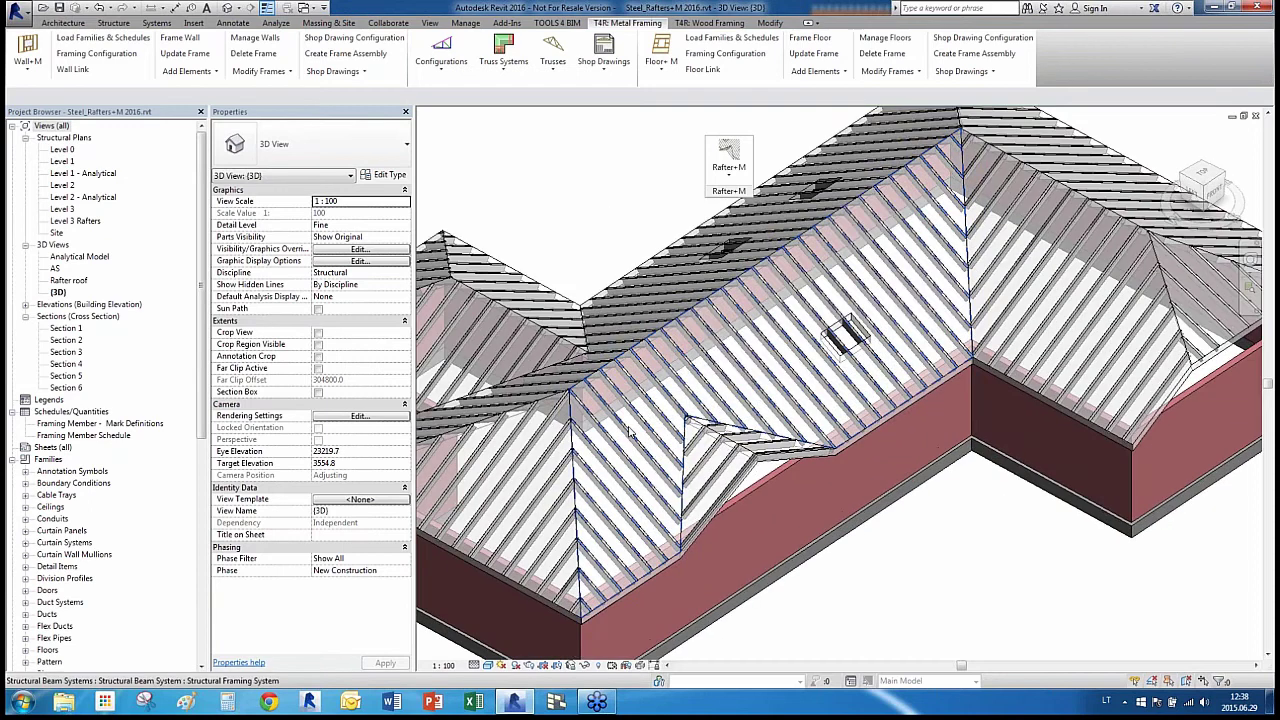
click(629, 431)
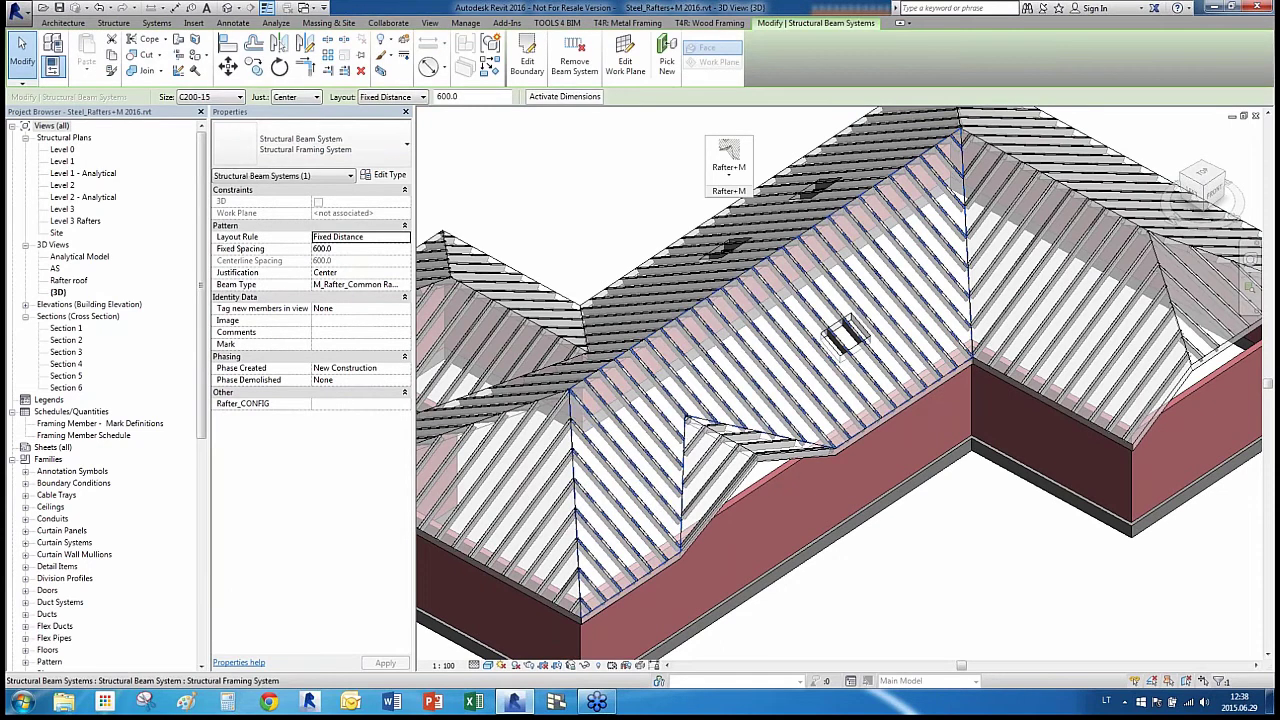
scroll(897, 531, down, 5)
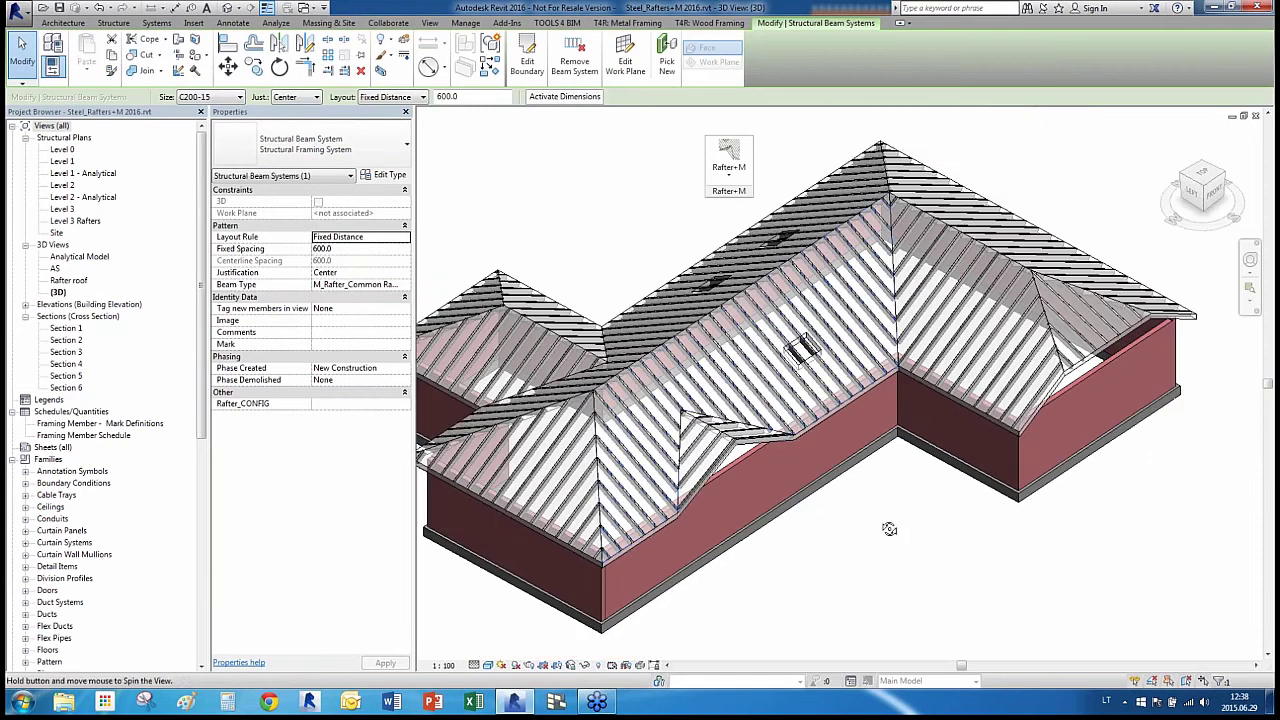
mouse_move(891, 529)
shift+middle_down()
mouse_move(884, 551)
mouse_move(896, 534)
mouse_move(883, 534)
shift+middle_up()
key(Escape)
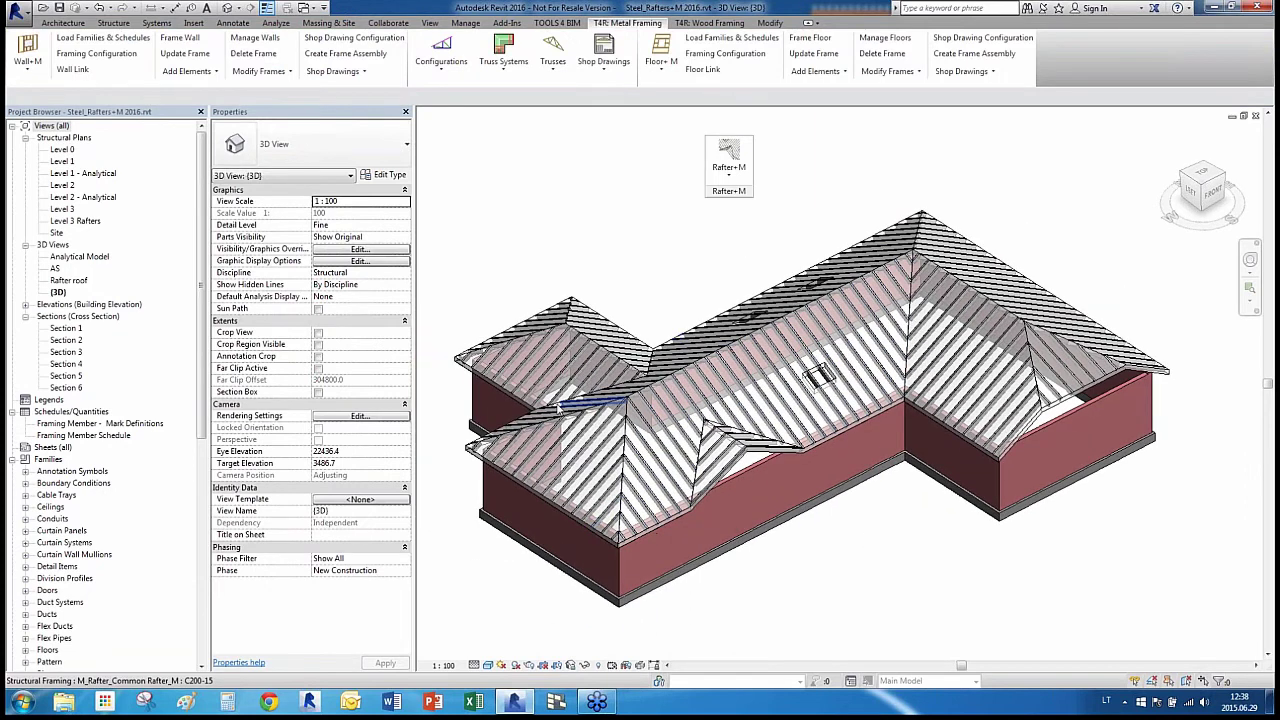
scroll(600, 490, up, 2)
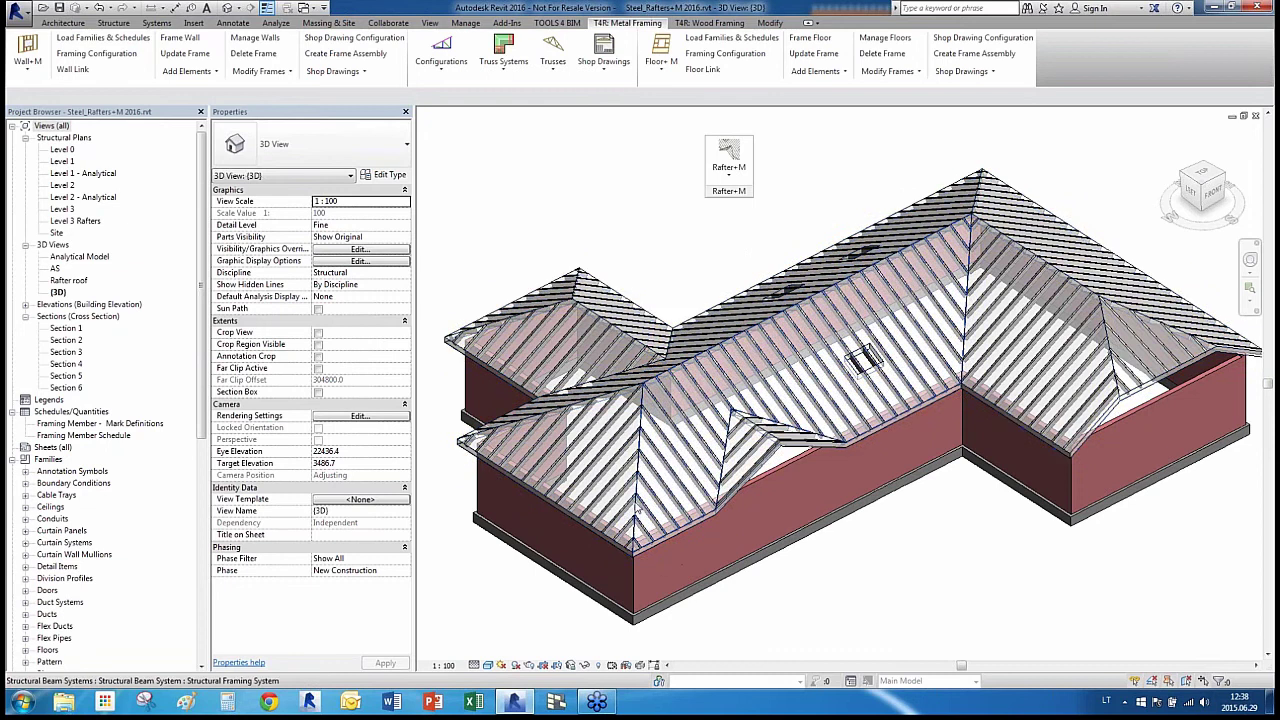
scroll(637, 508, up, 1)
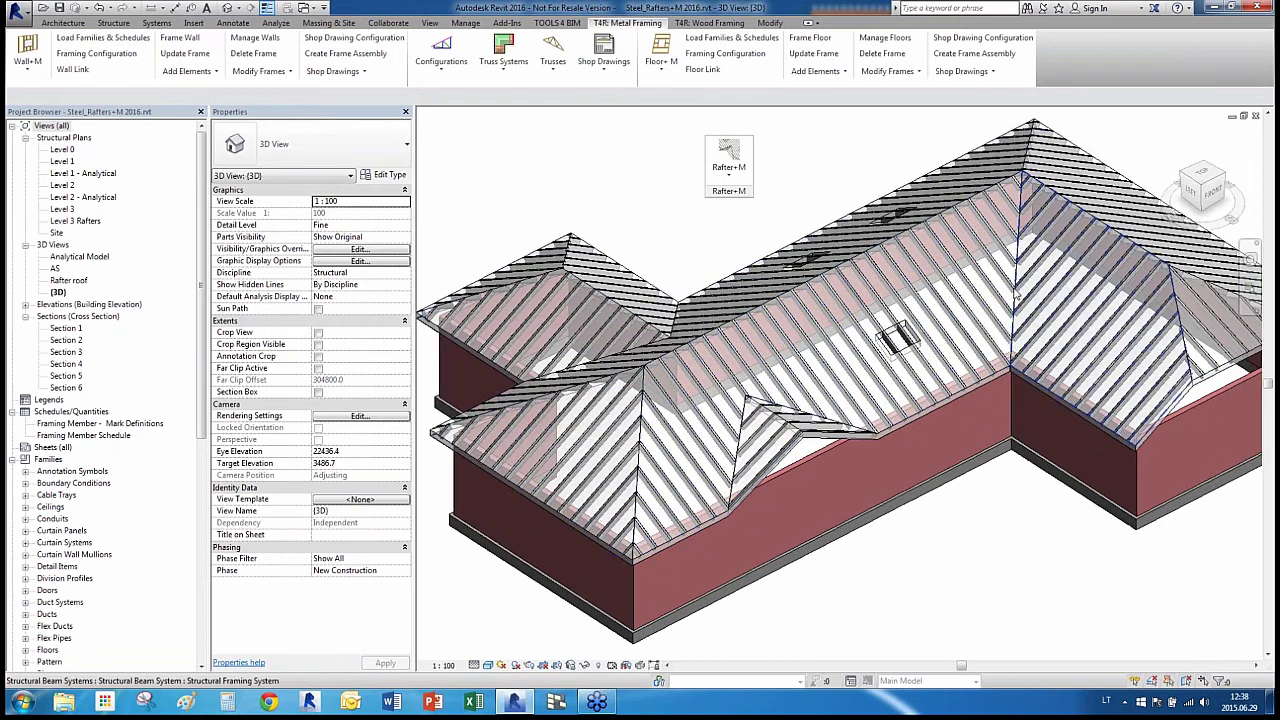
scroll(1015, 290, up, 2)
scroll(882, 370, down, 3)
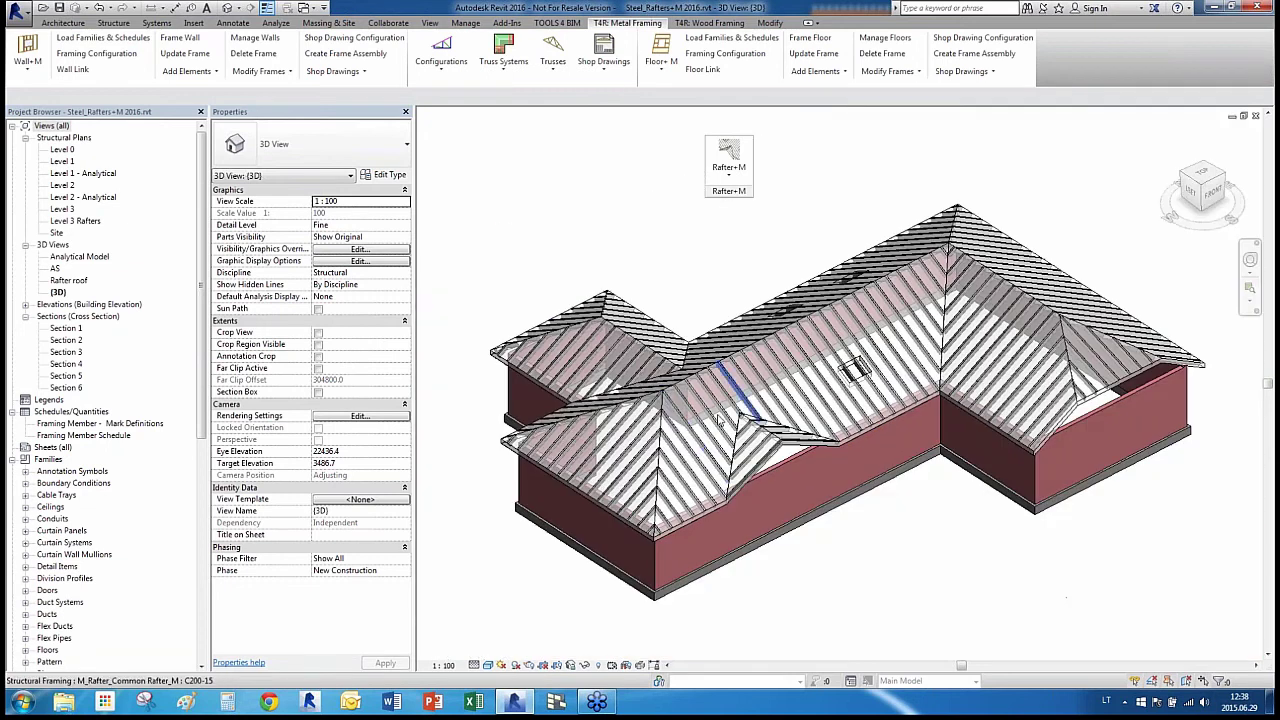
scroll(689, 437, up, 1)
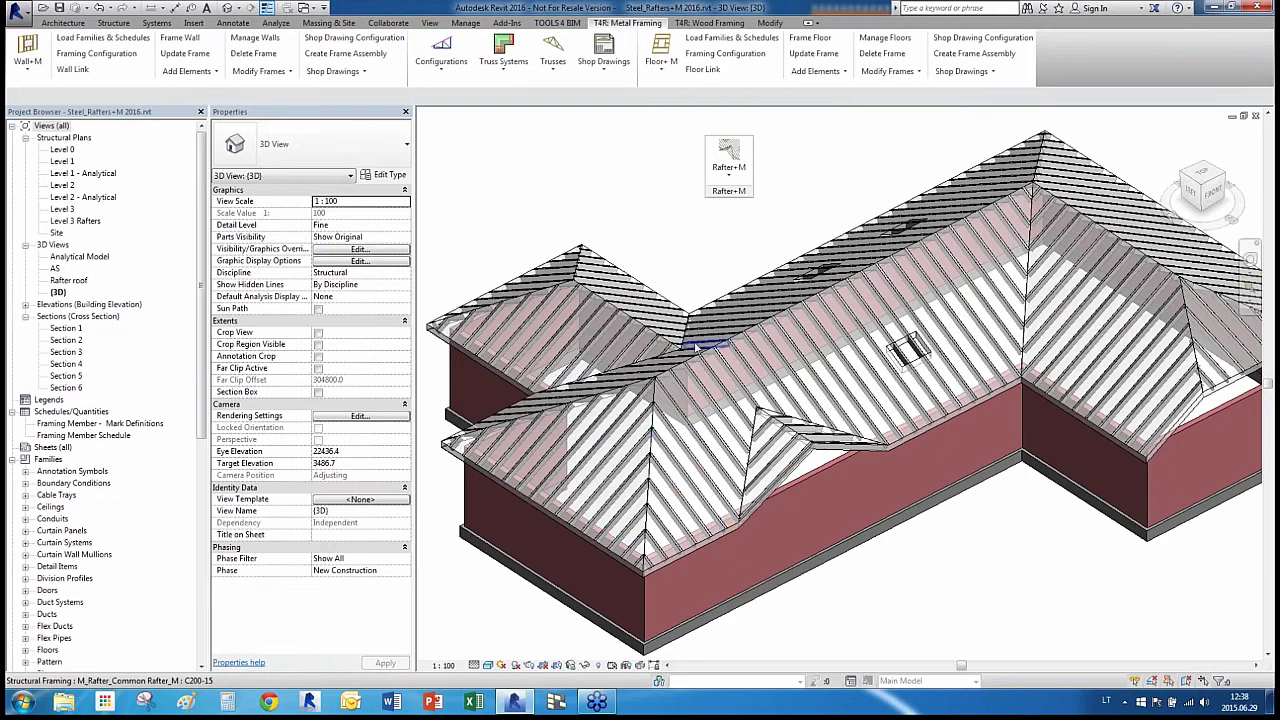
Select all of the roof's beam systems from a single common rafter on the front slope
click(668, 449)
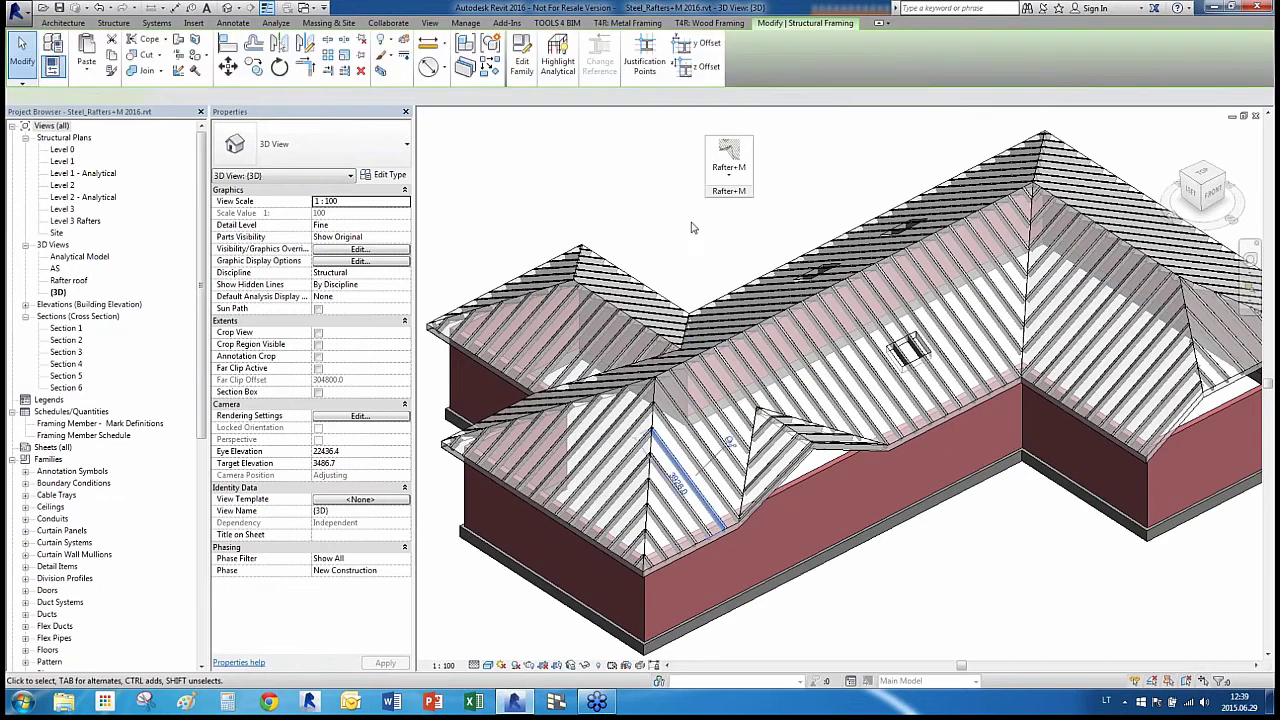
click(727, 170)
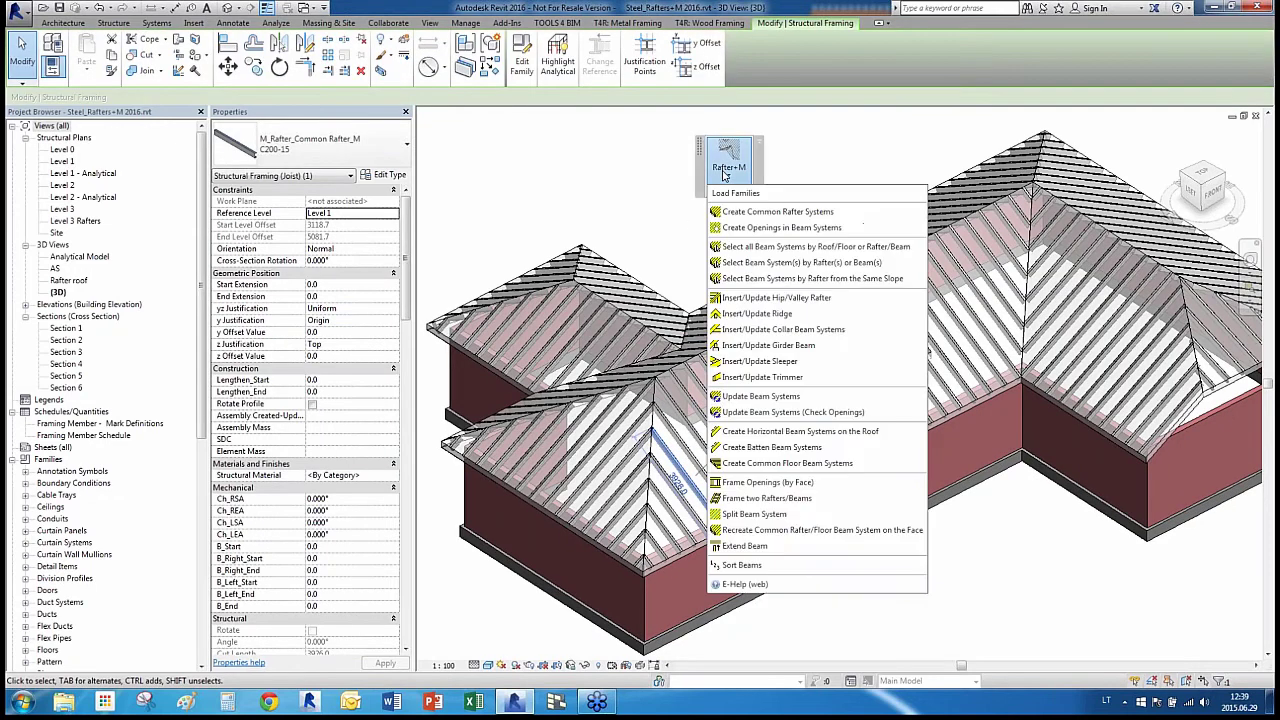
click(742, 248)
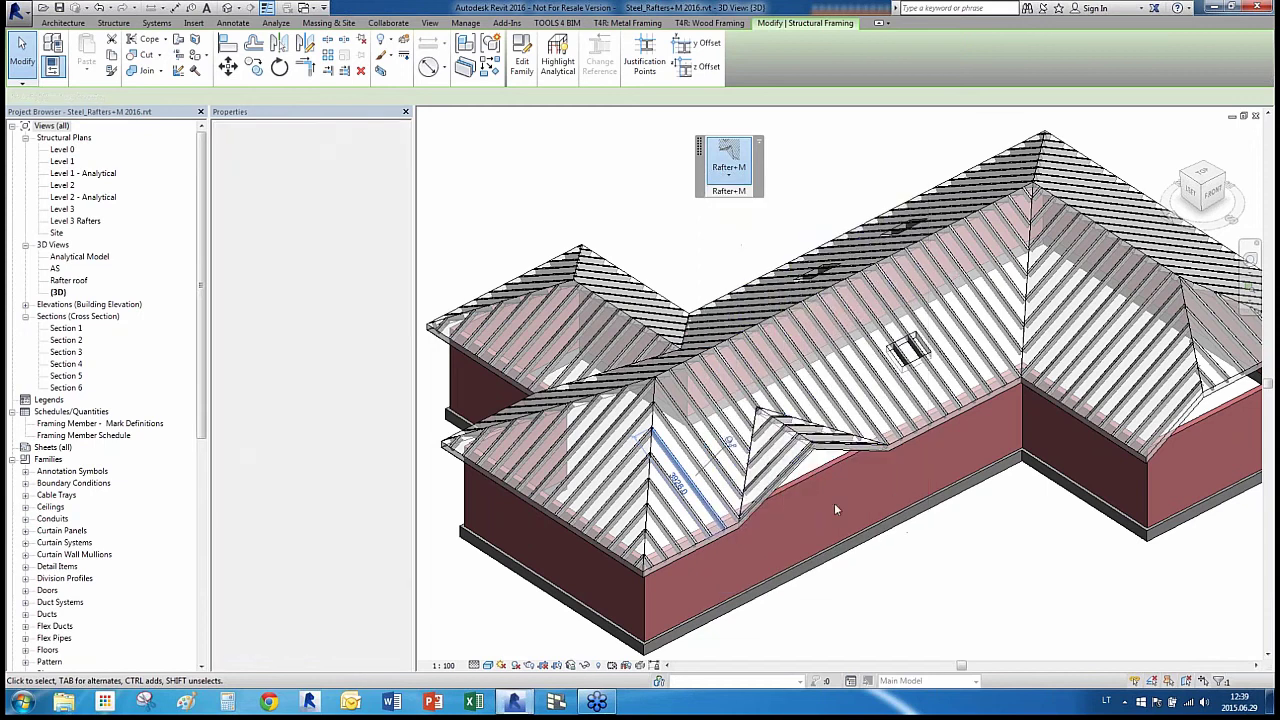
Insert hip rafters as M_Rafter_Hip Rafter_M : 2BxC200-15 and valley rafters as M_Rafter_Valley Rafter_M : 2BxC200-15 in the selected beam systems
click(719, 174)
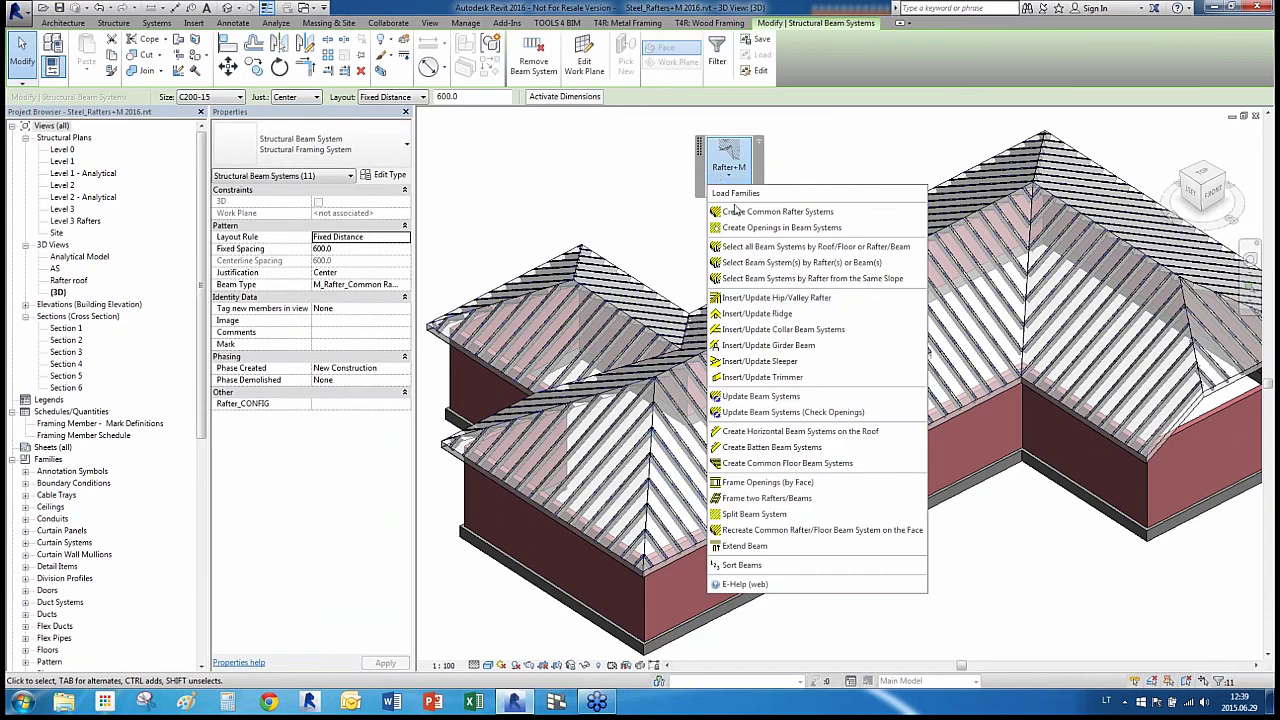
click(800, 298)
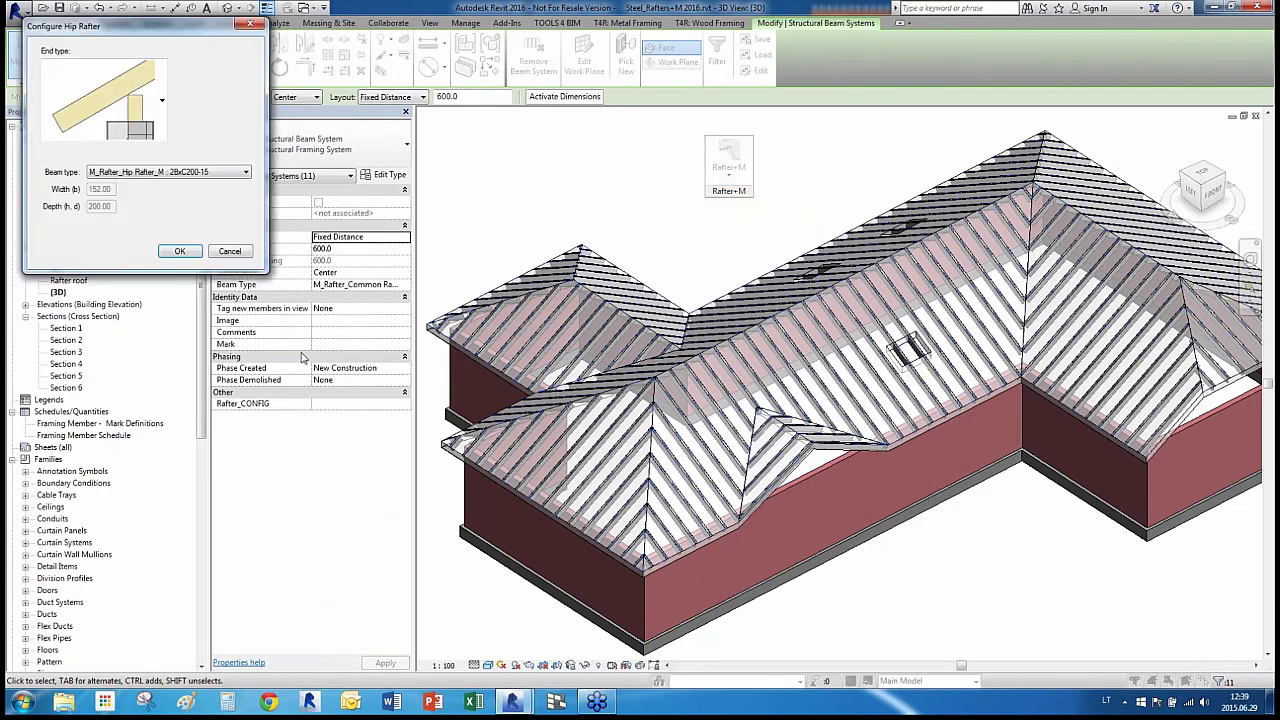
click(168, 173)
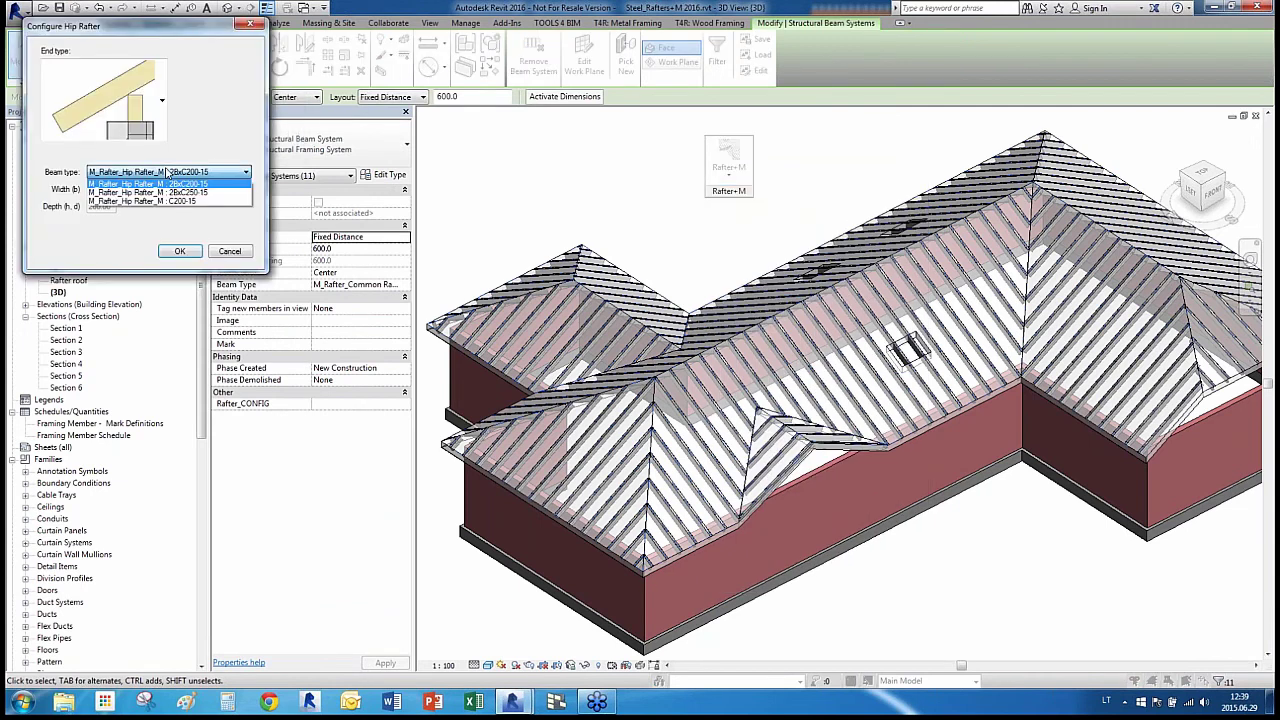
click(168, 173)
click(173, 177)
click(175, 184)
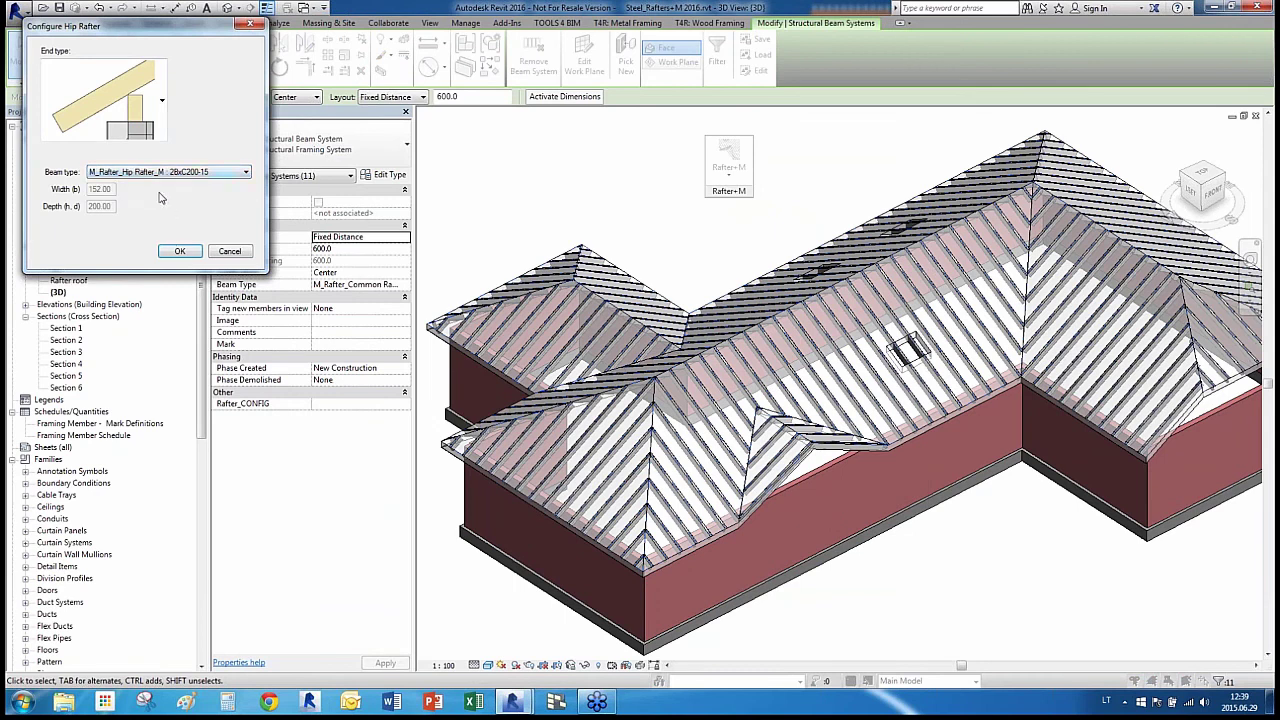
click(180, 252)
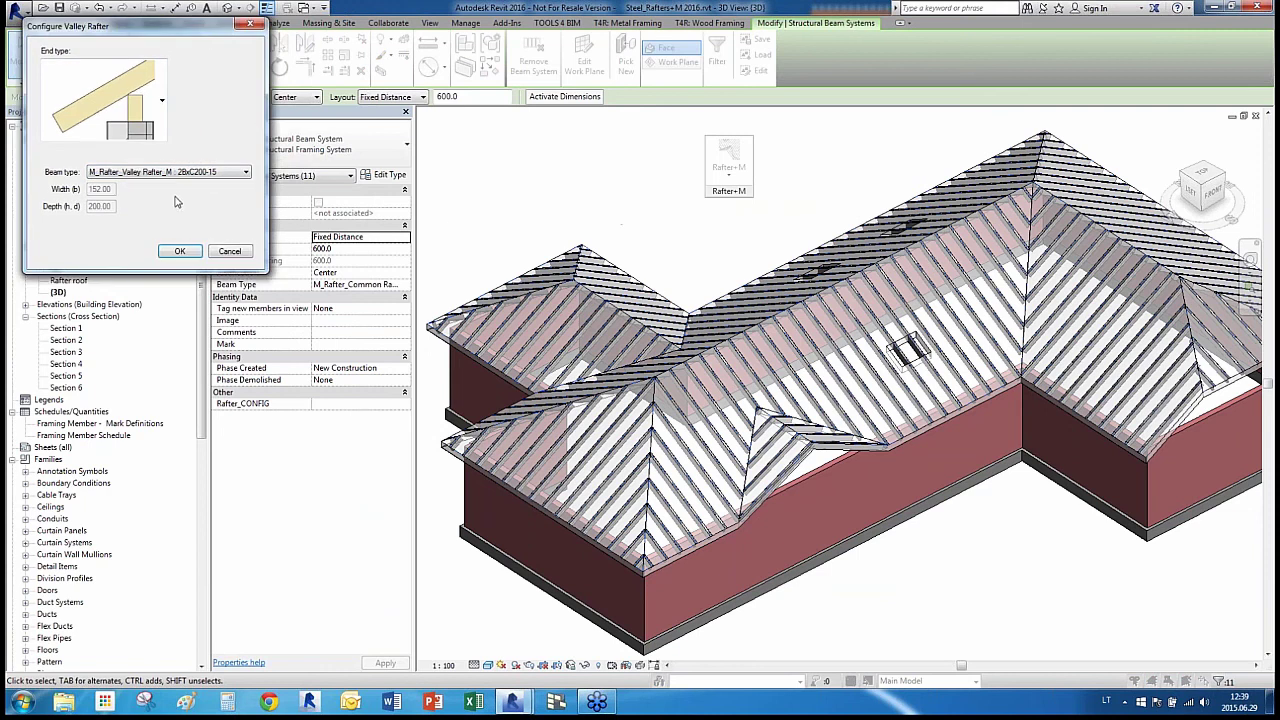
click(175, 251)
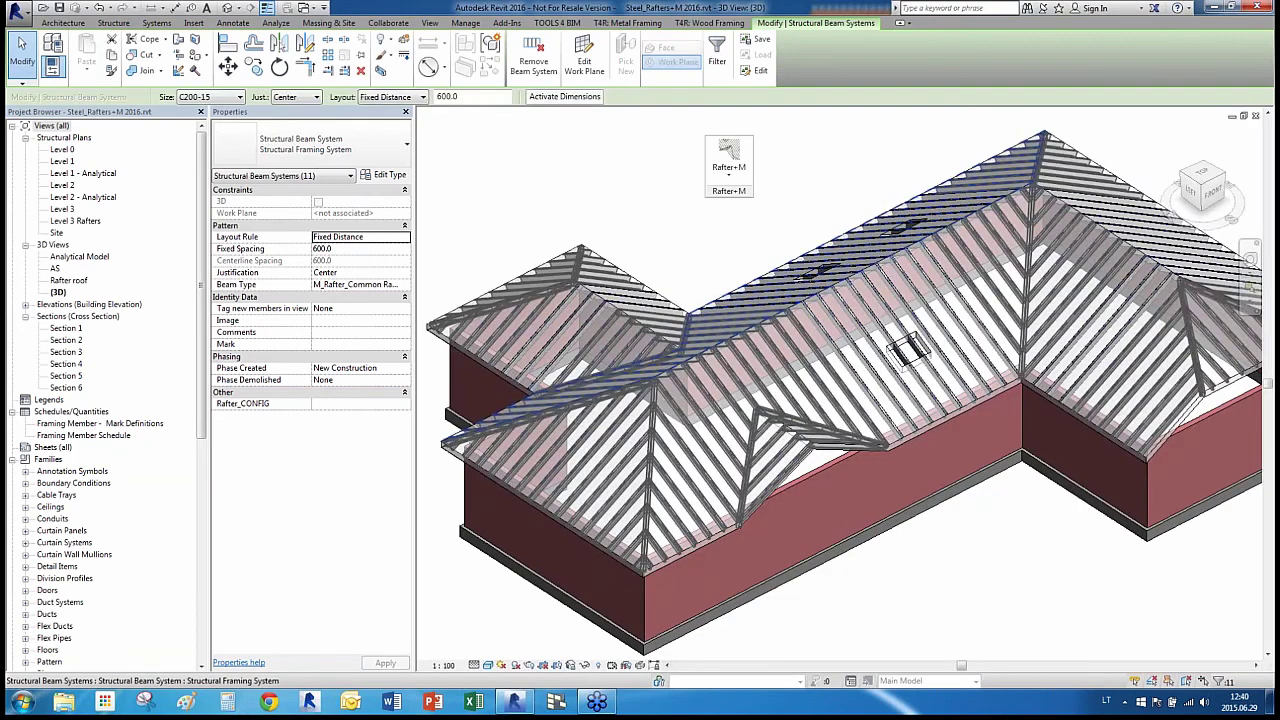
Examine a hip rafter at the front corner of the roof and its junctions with the common rafters from several angles
click(889, 582)
scroll(743, 477, up, 5)
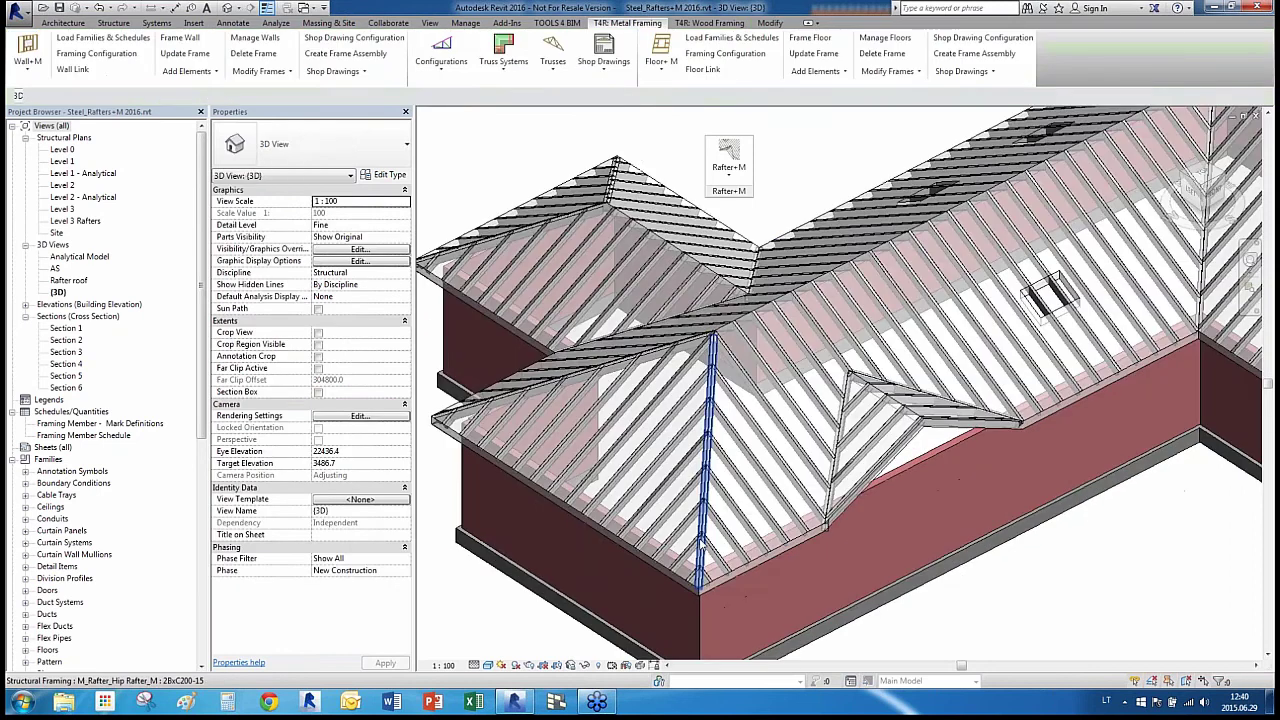
click(743, 477)
shift+middle_drag(743, 477, 604, 386)
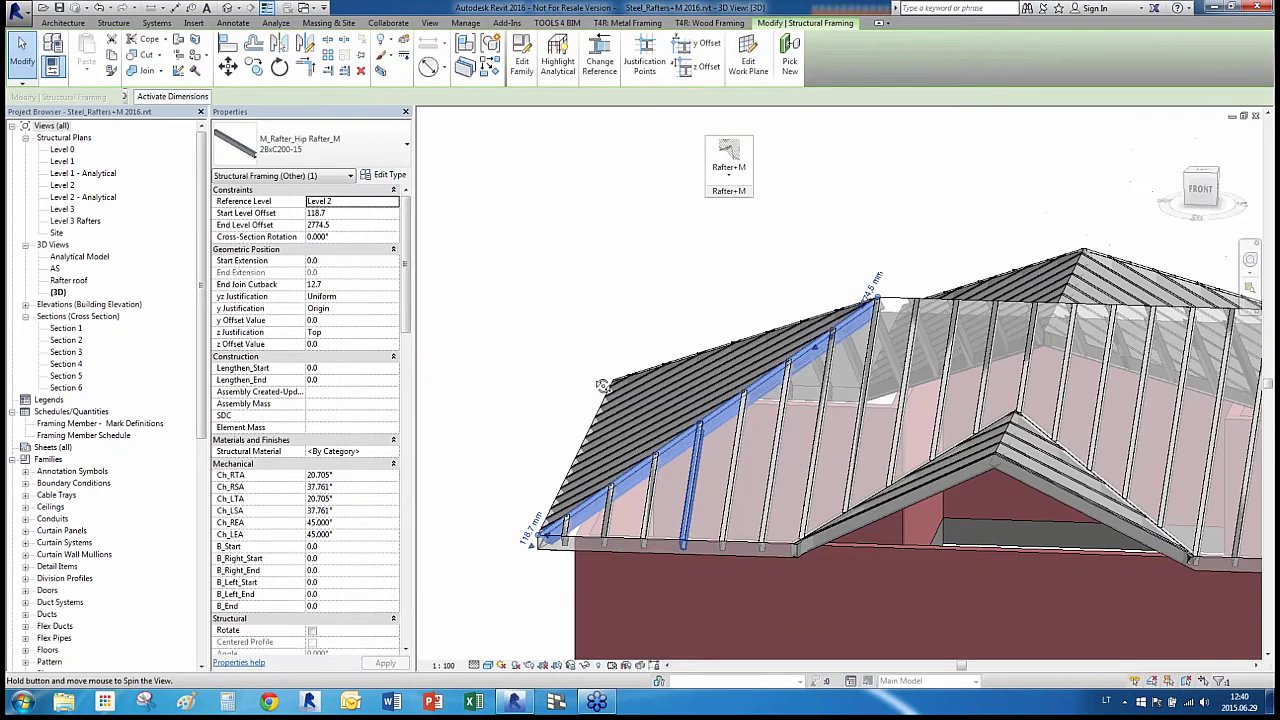
shift+middle_drag(872, 484, 838, 331)
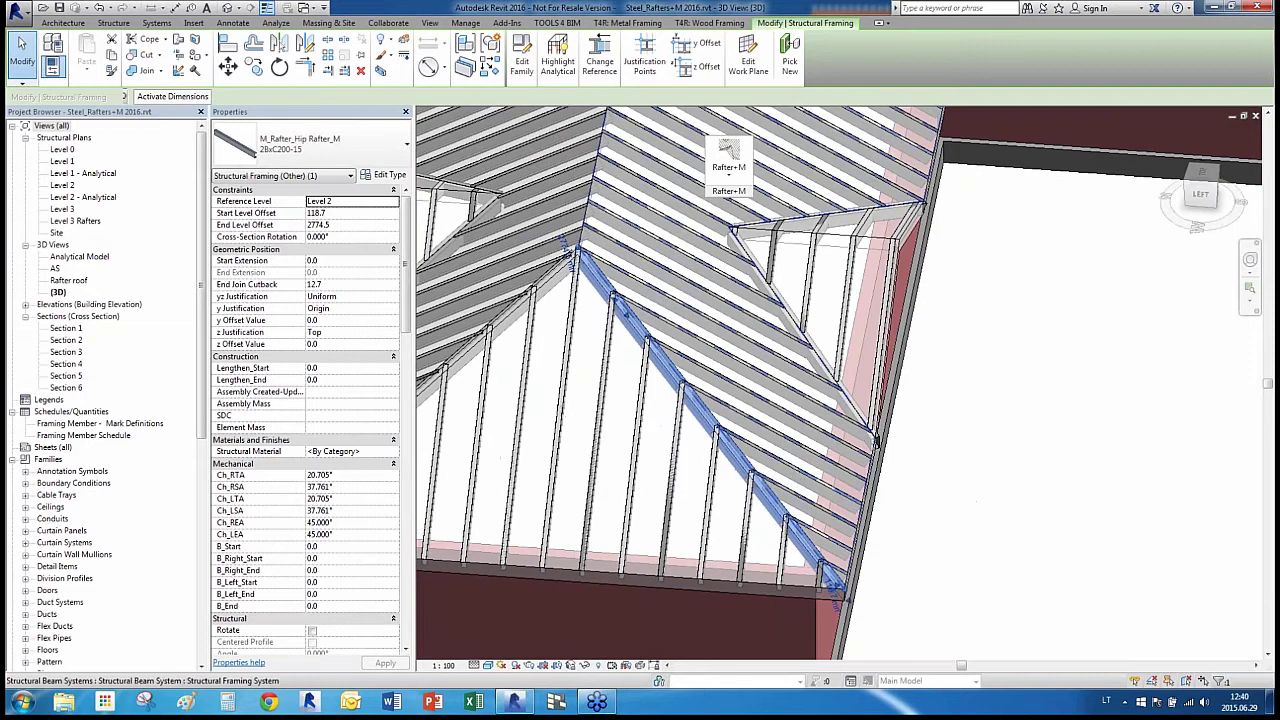
scroll(831, 447, down, 5)
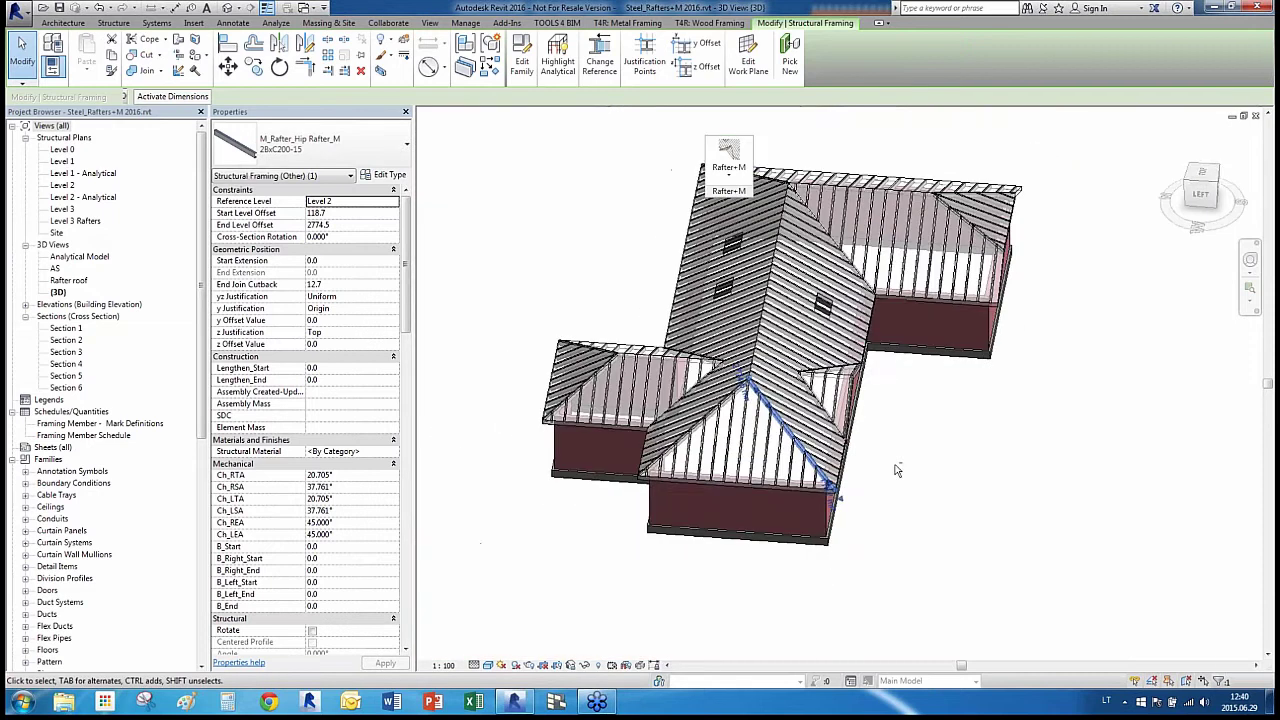
shift+middle_drag(903, 529, 643, 460)
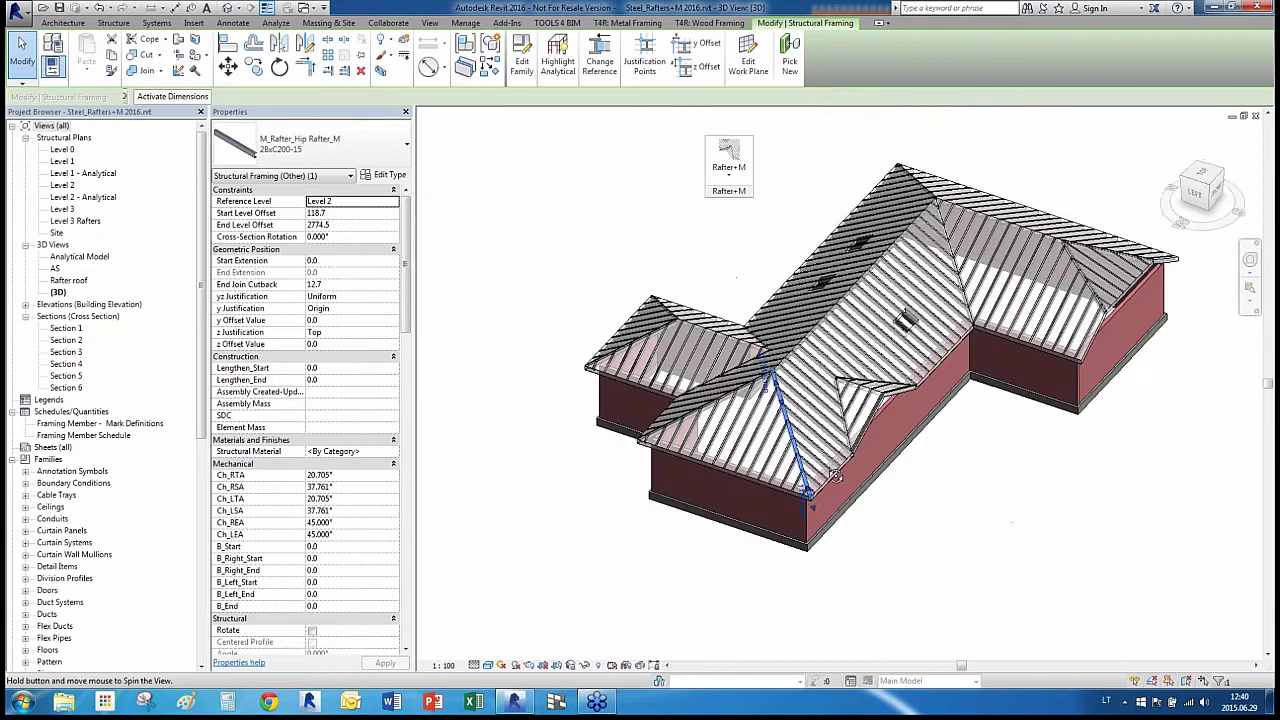
shift+middle_drag(700, 560, 780, 520)
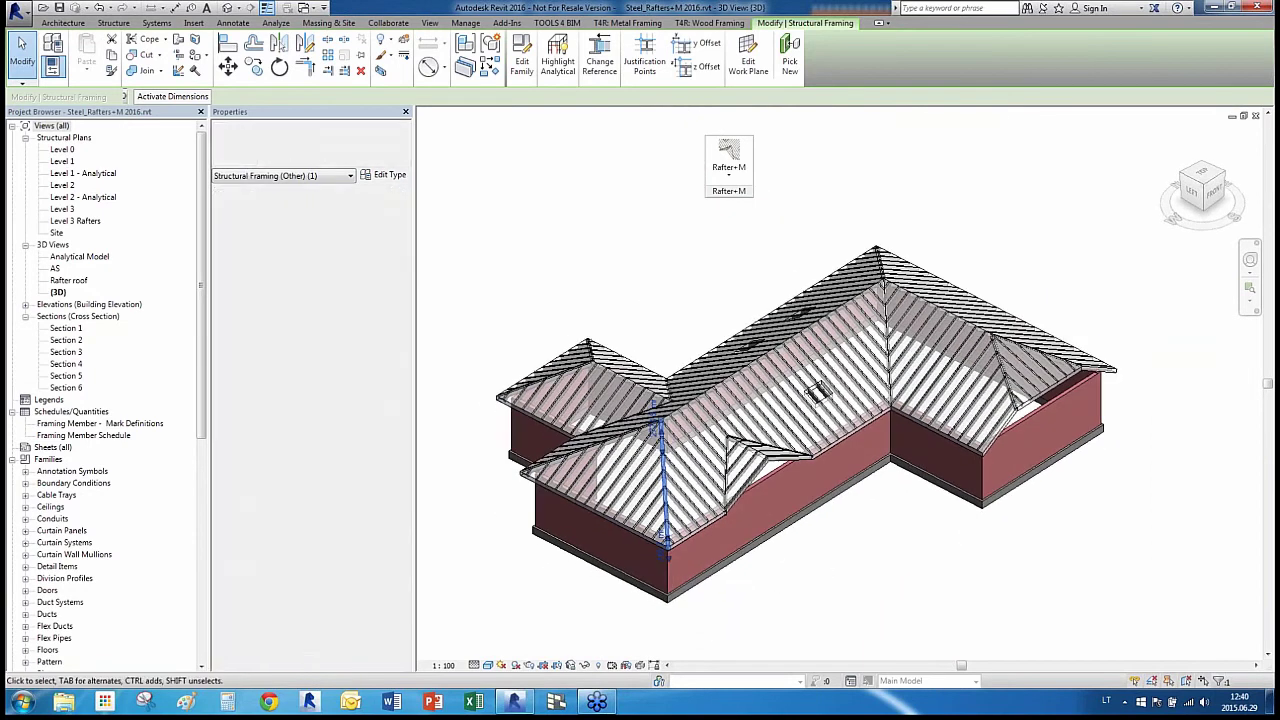
key(Escape)
Select the two beam systems on opposite slopes of the main ridge from one common rafter on each slope
scroll(731, 357, up, 4)
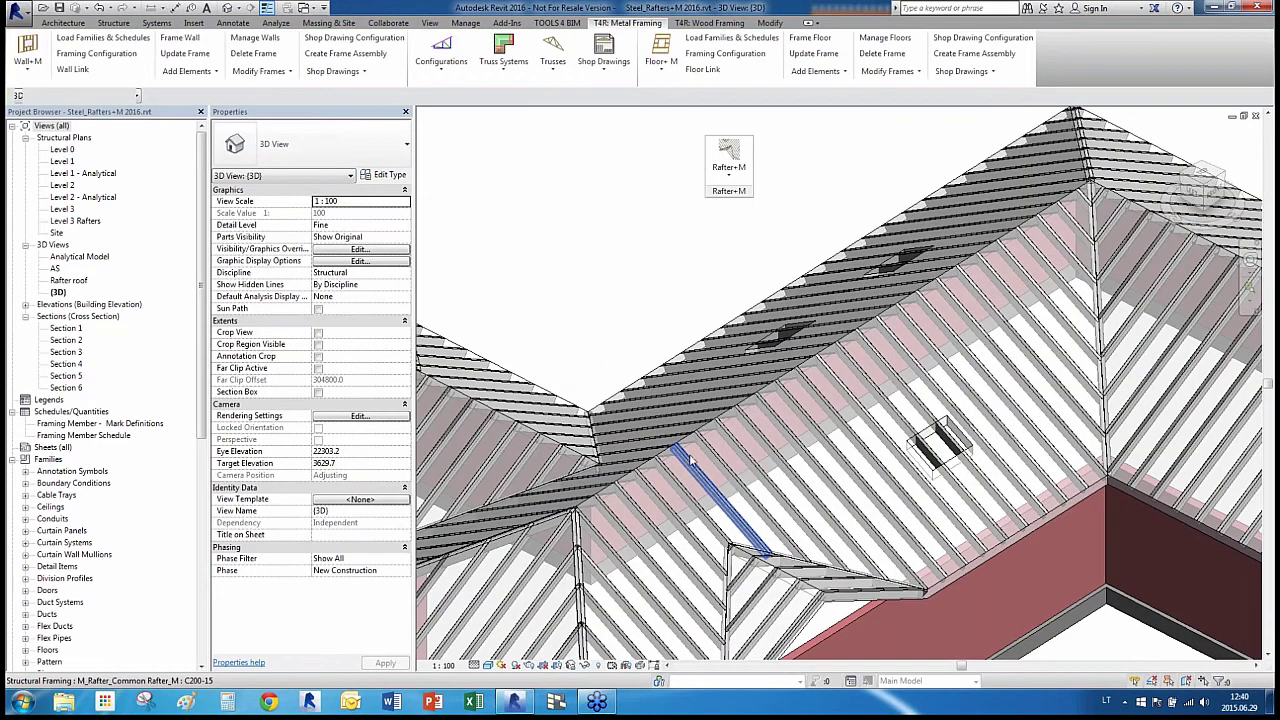
click(690, 457)
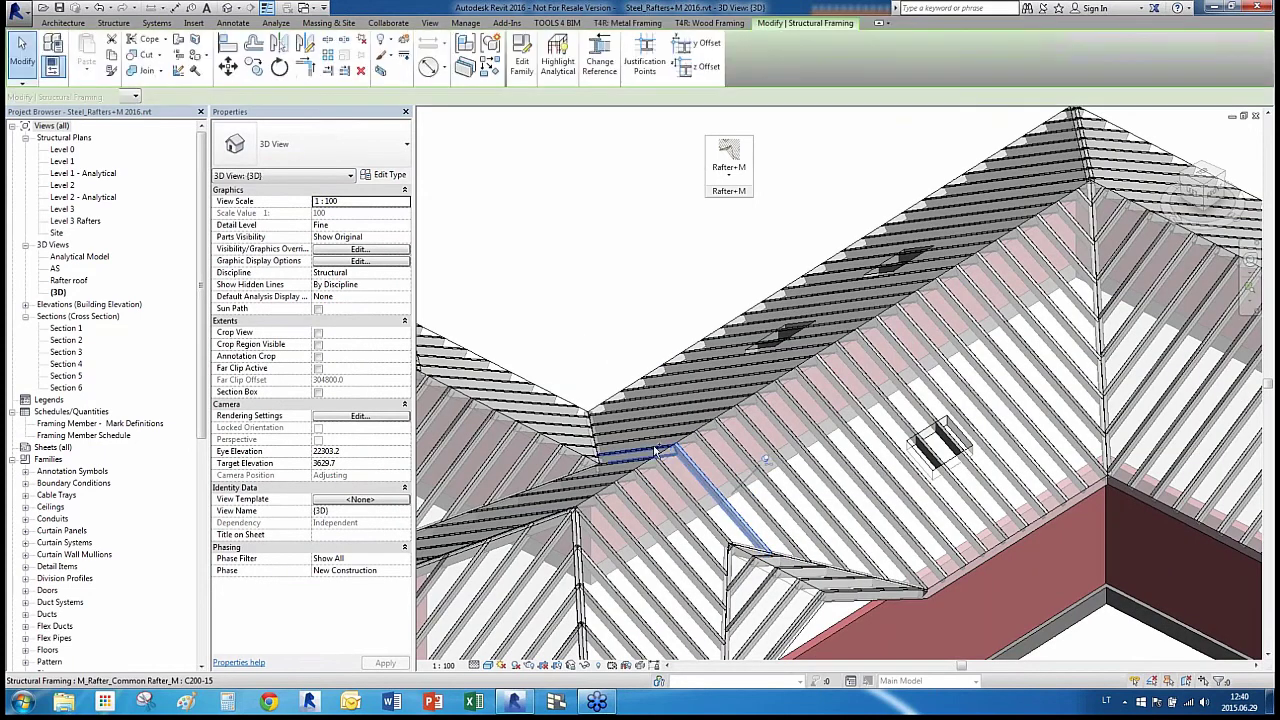
click(734, 195)
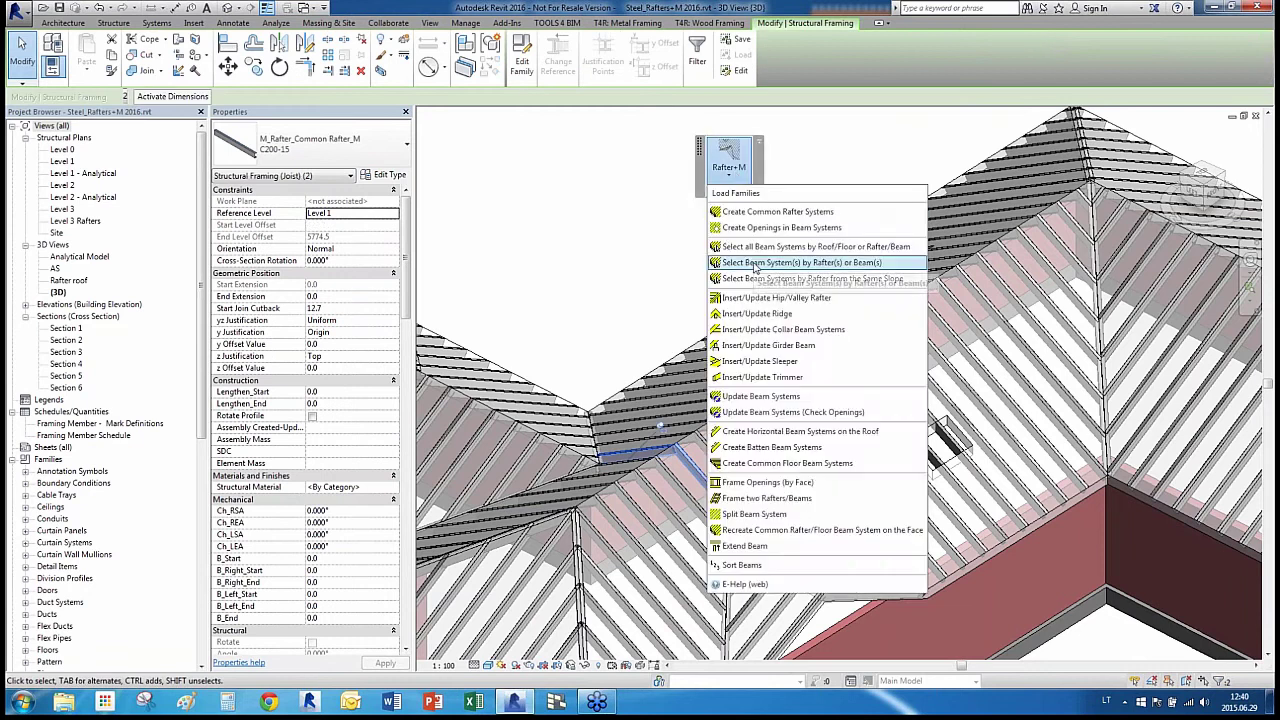
click(755, 263)
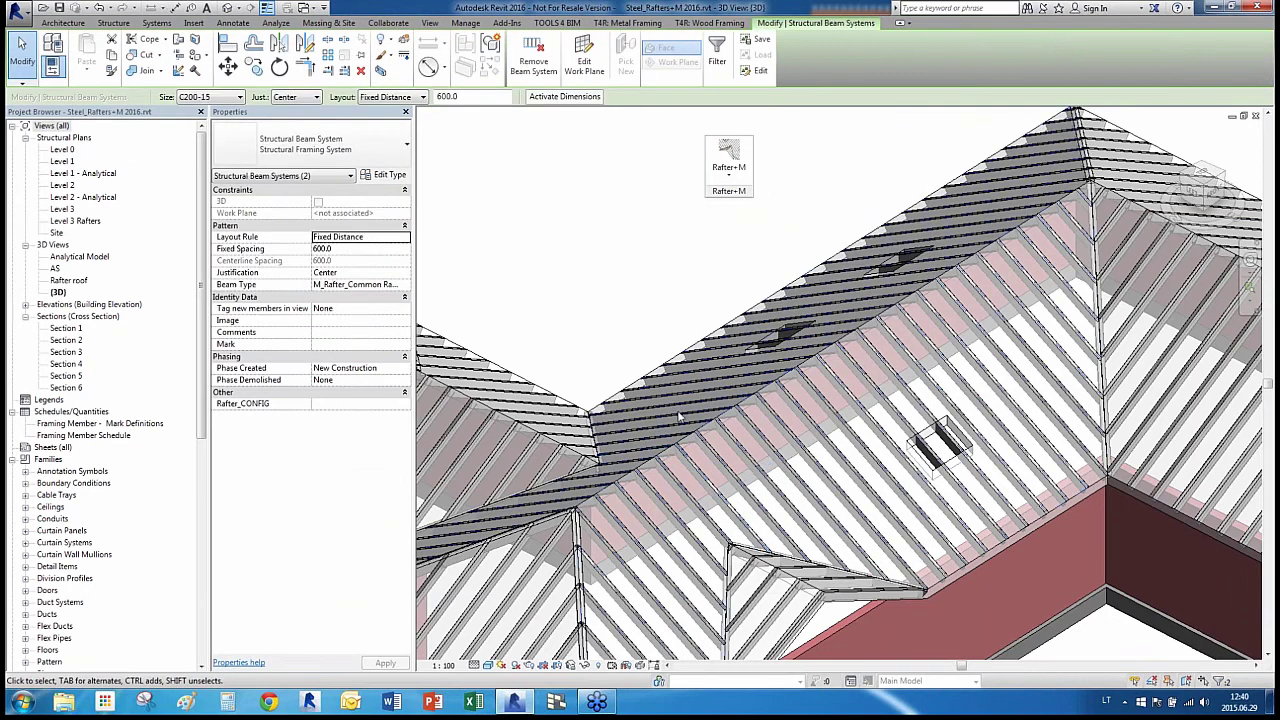
Insert a centered M_Rafter_Ridge Beam_M : 2BxC200-15 ridge beam, vertically positioned so the rafters butt against its sides, with 0.00 top extension
click(728, 185)
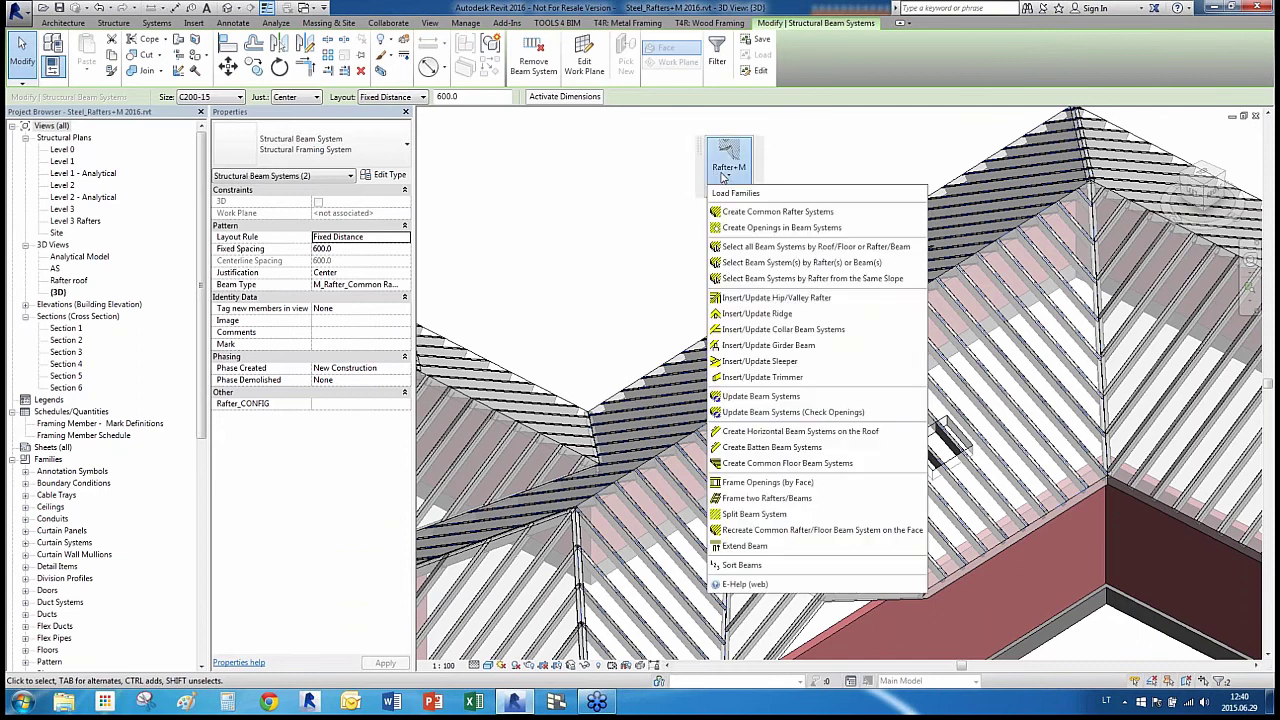
click(790, 314)
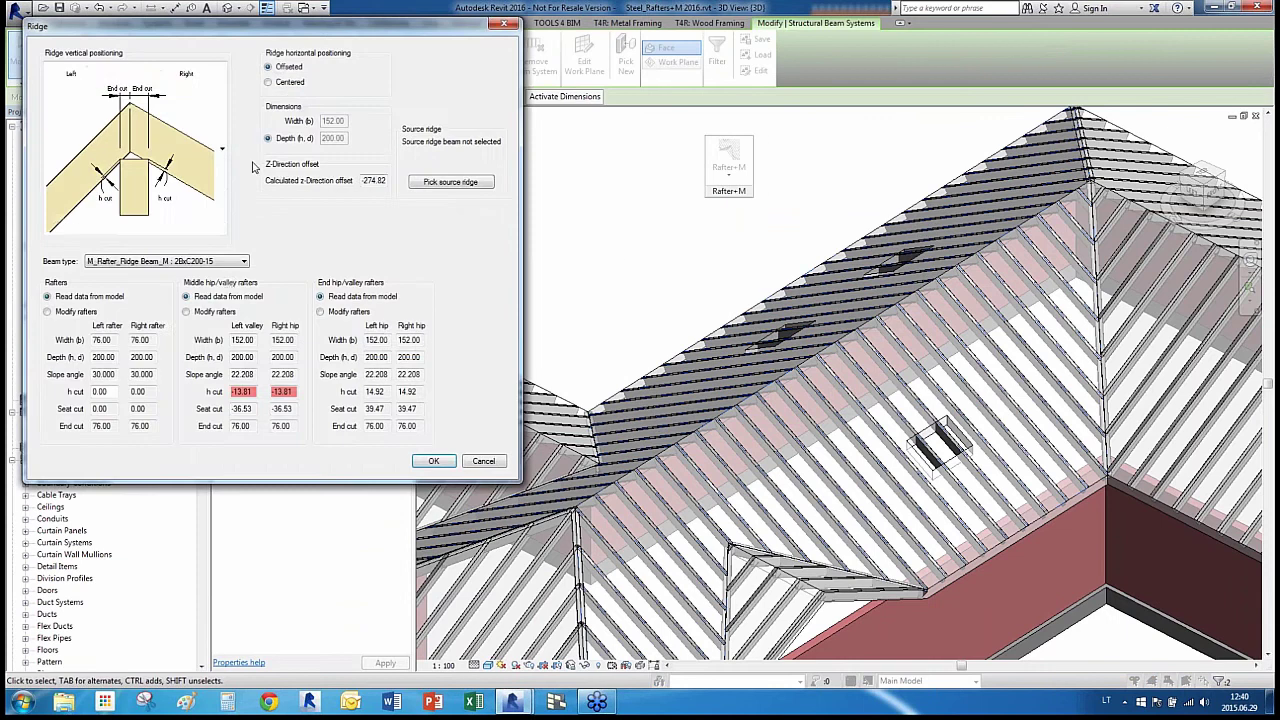
click(226, 196)
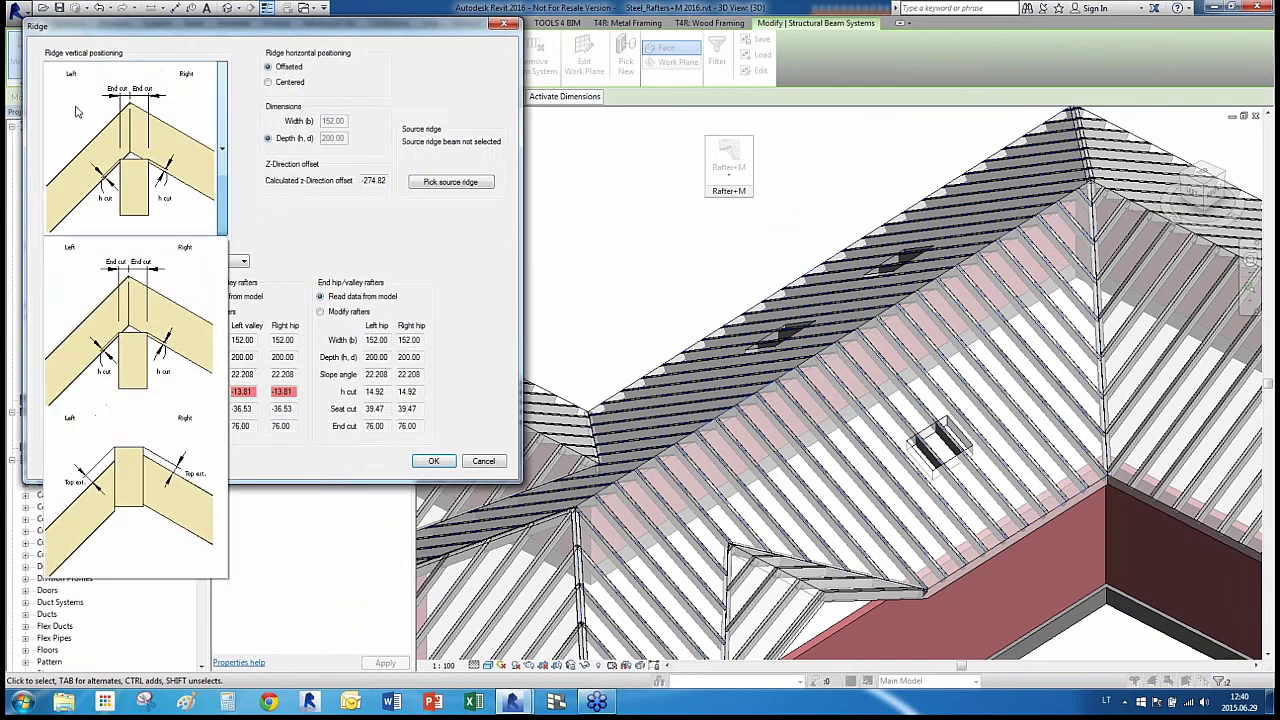
click(189, 471)
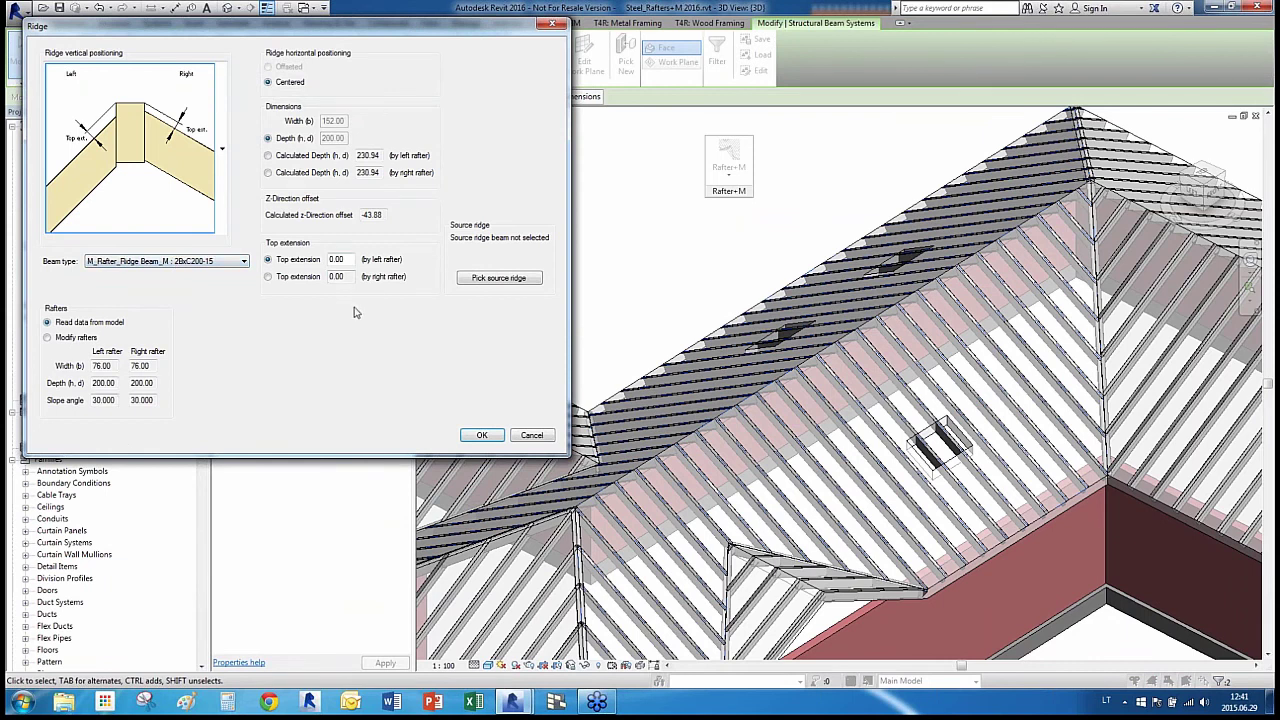
click(484, 436)
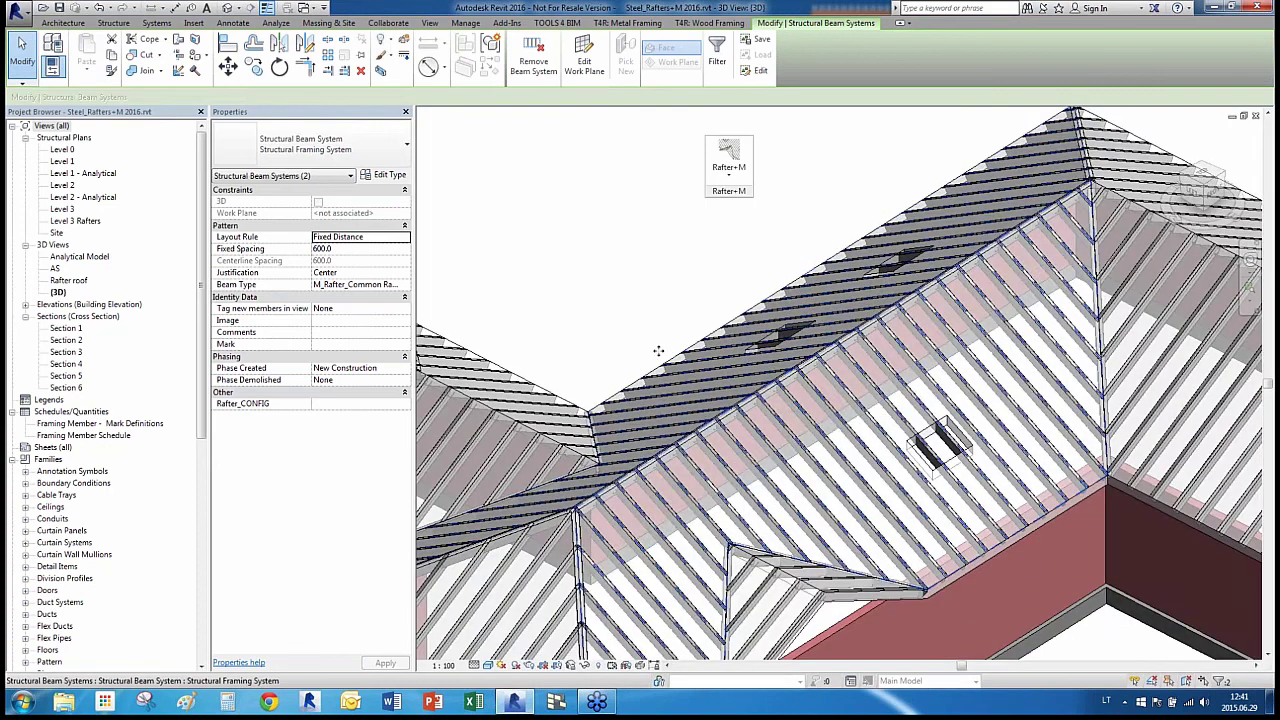
Examine the main ridge beam, its connections to the common rafters on both slopes, and its end at the hip and valley junction
scroll(766, 470, up, 2)
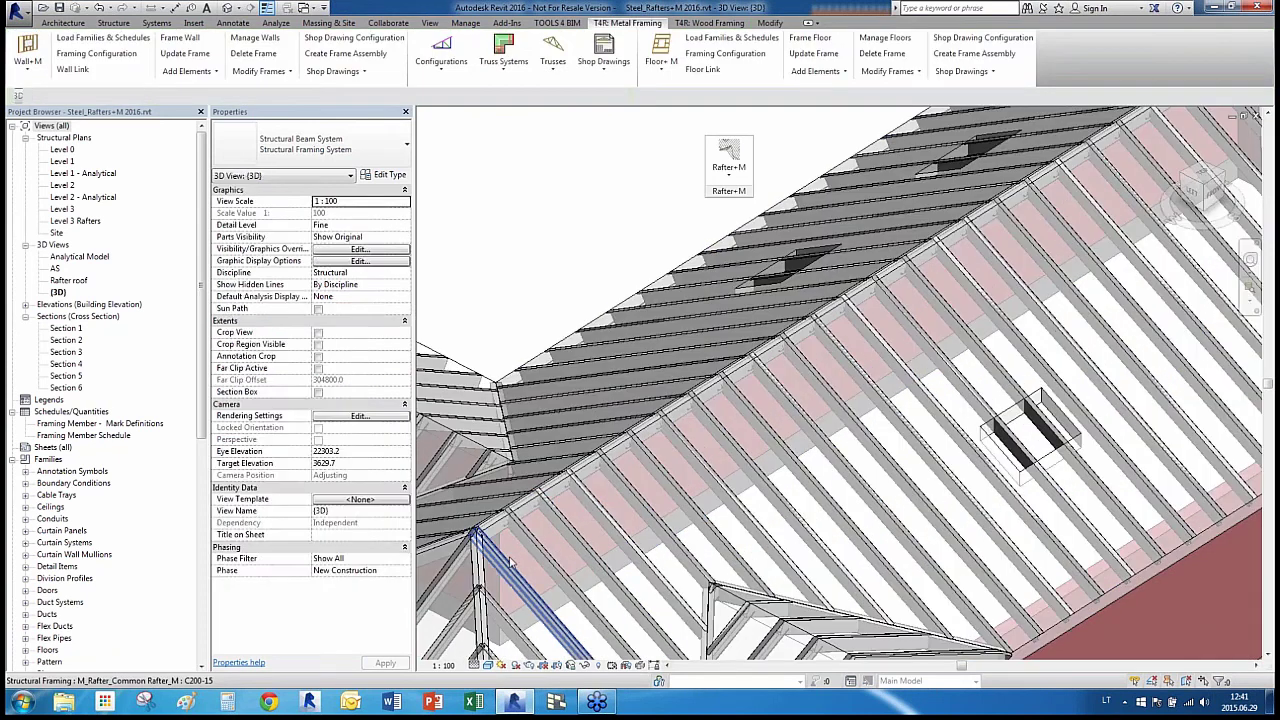
click(538, 604)
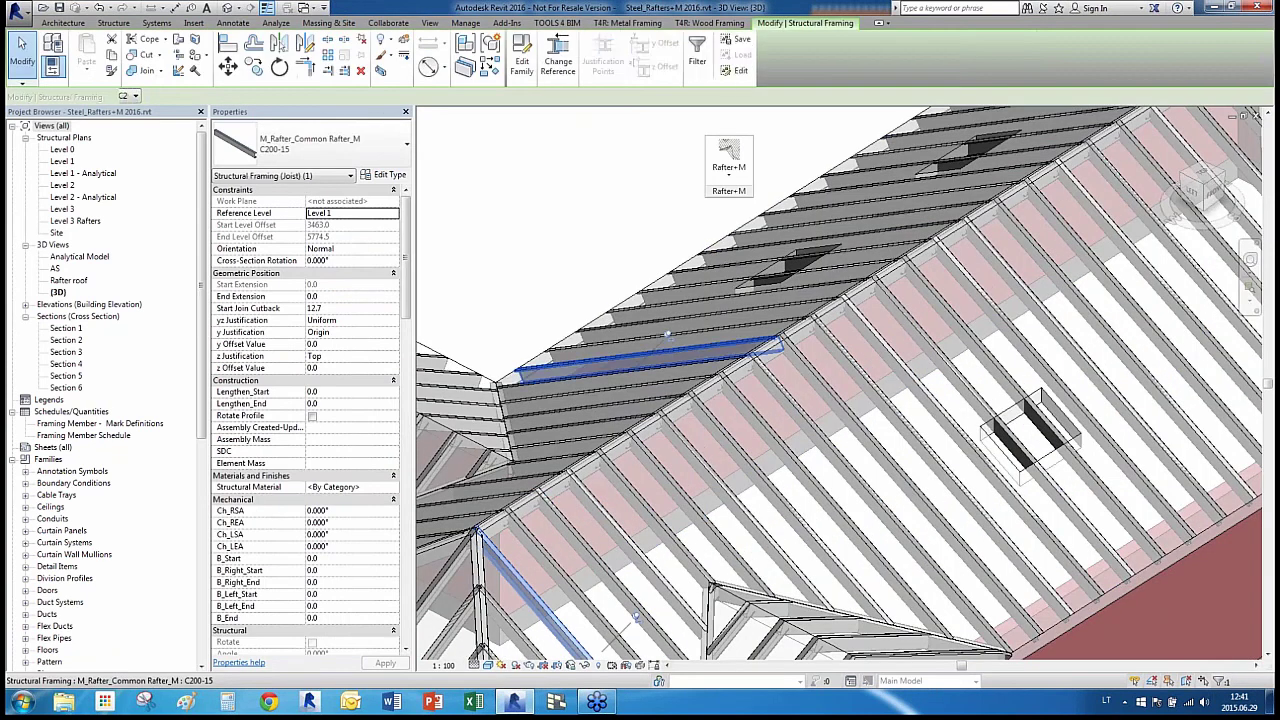
click(602, 262)
scroll(924, 289, up, 4)
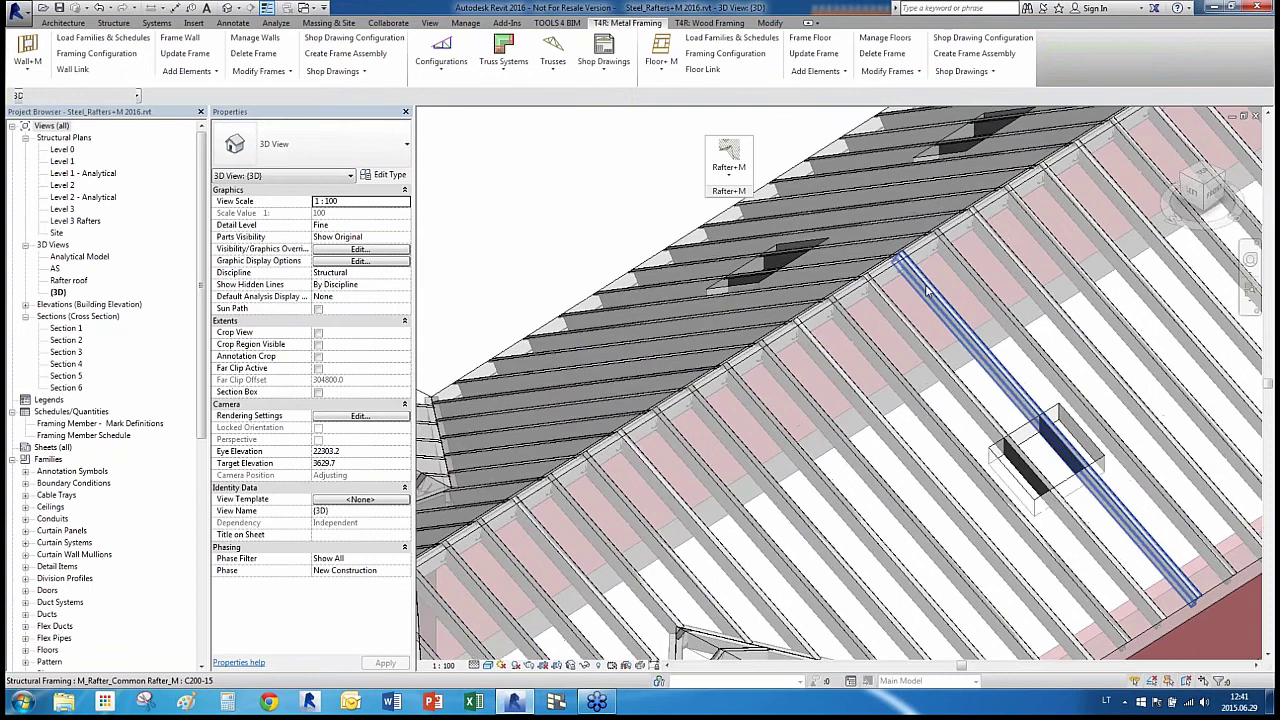
scroll(560, 460, down, 2)
scroll(560, 460, down, 5)
scroll(835, 285, up, 8)
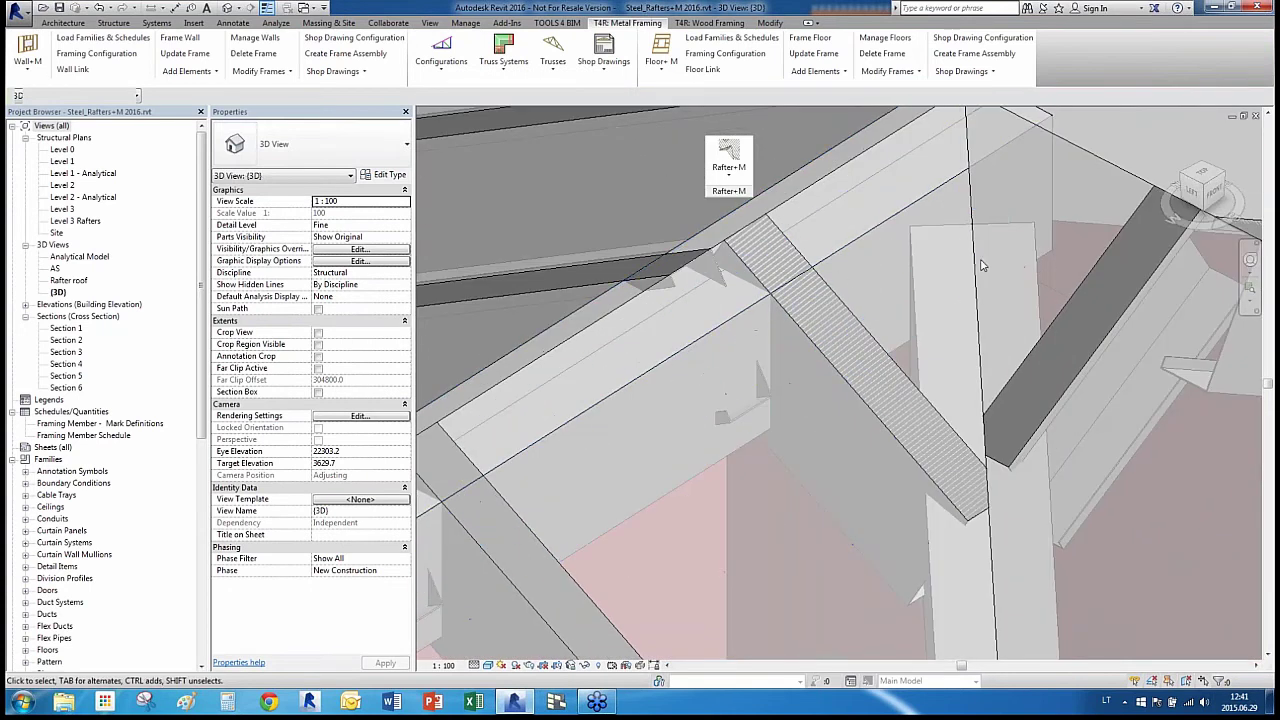
scroll(841, 264, down, 3)
scroll(968, 207, down, 3)
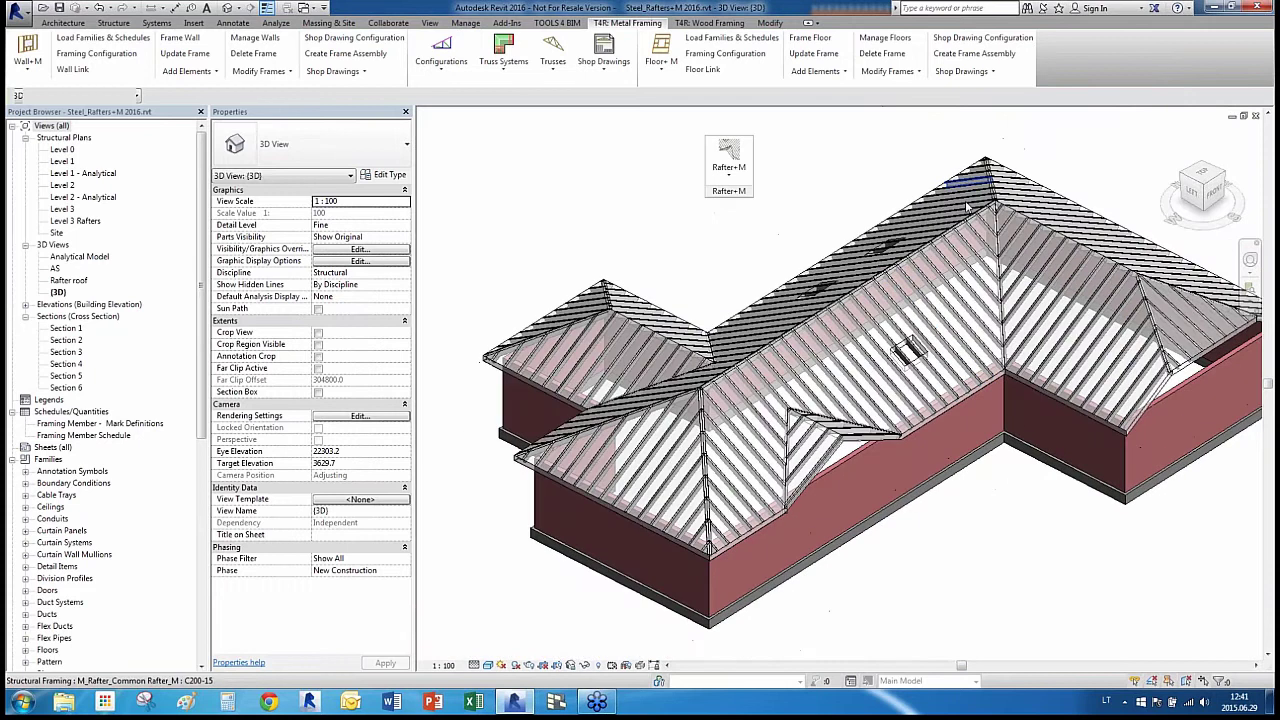
Insert M_Rafter_Collar Beam_M : C200-15 collar beams 800 below the main ridge, using one common rafter on each slope as source
scroll(895, 268, up, 3)
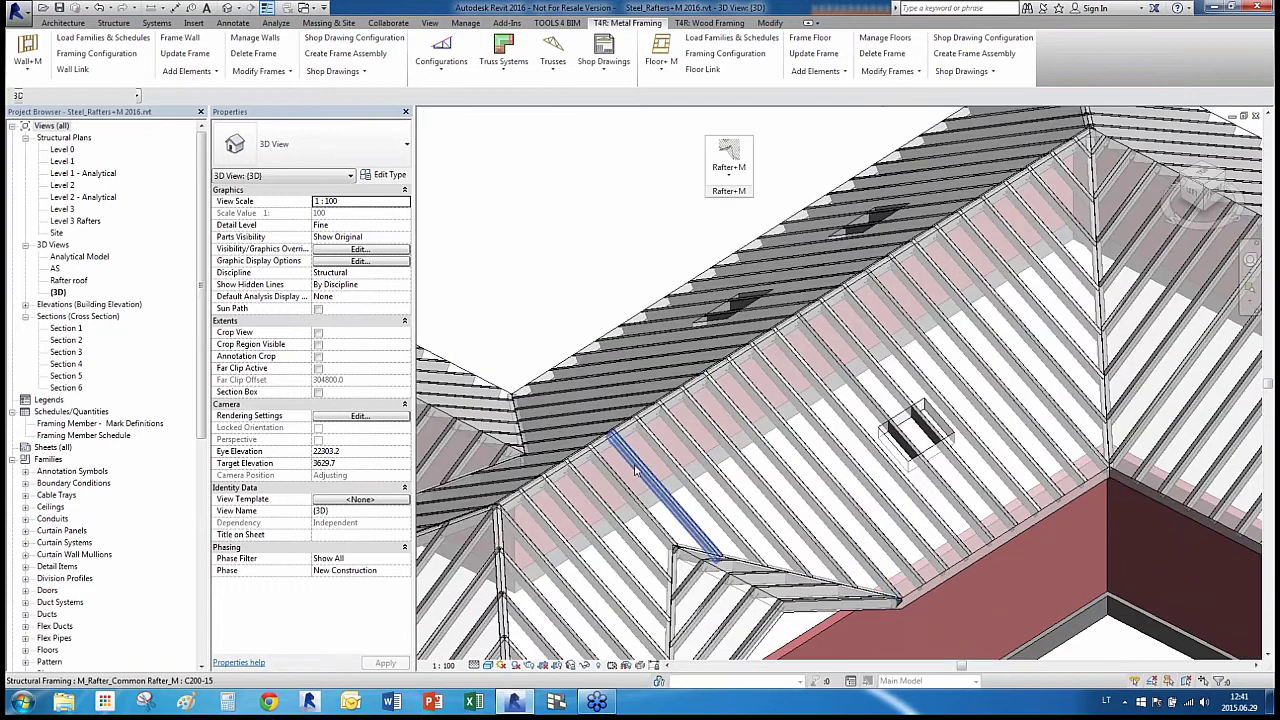
click(592, 440)
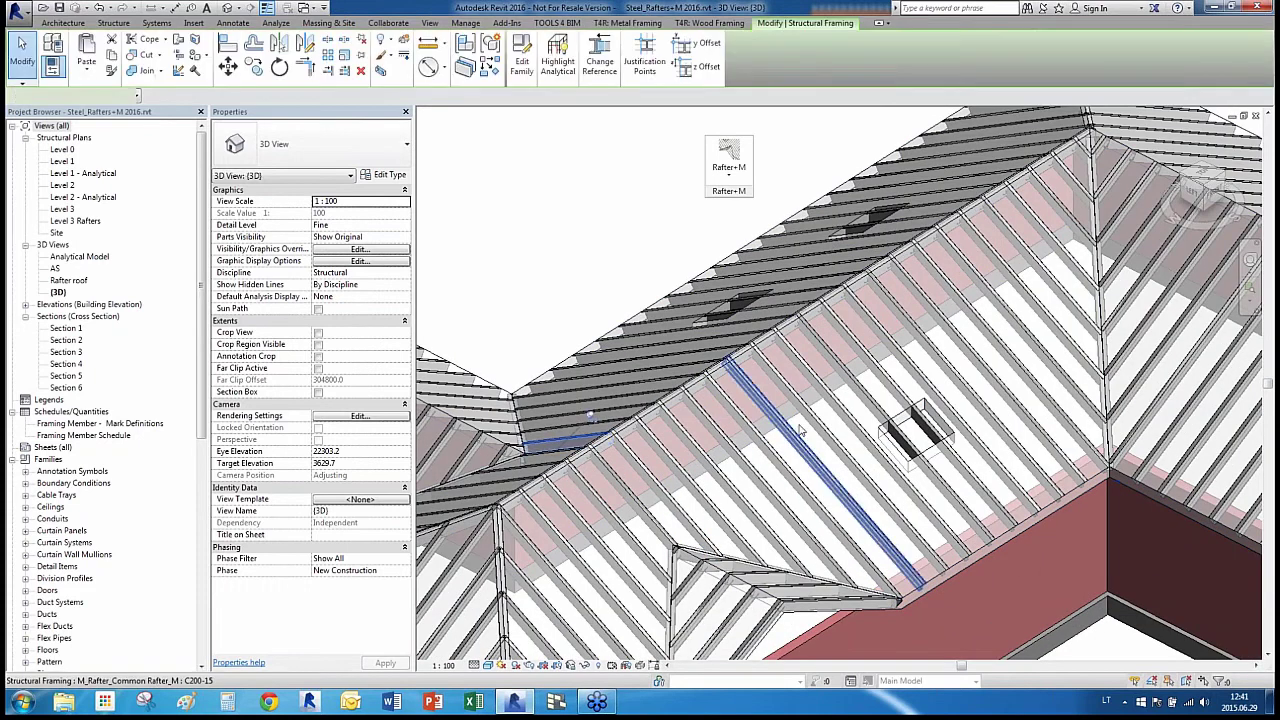
click(800, 430)
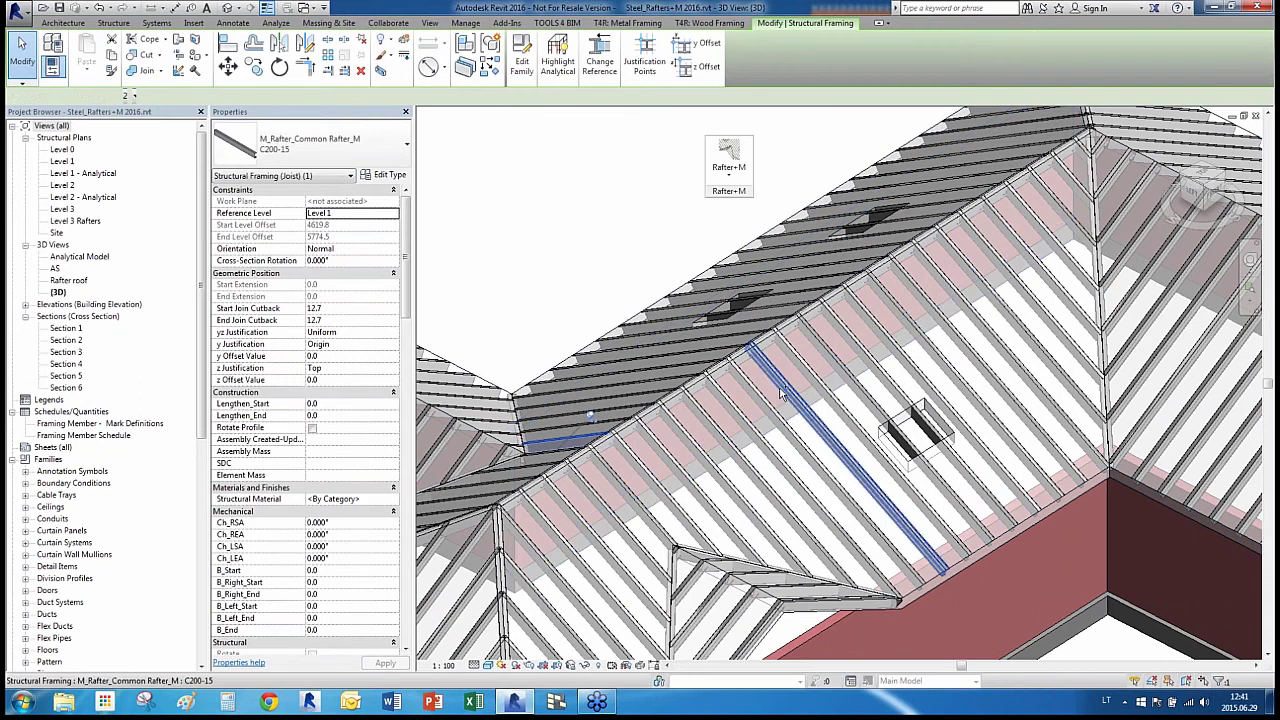
ctrl+click(783, 393)
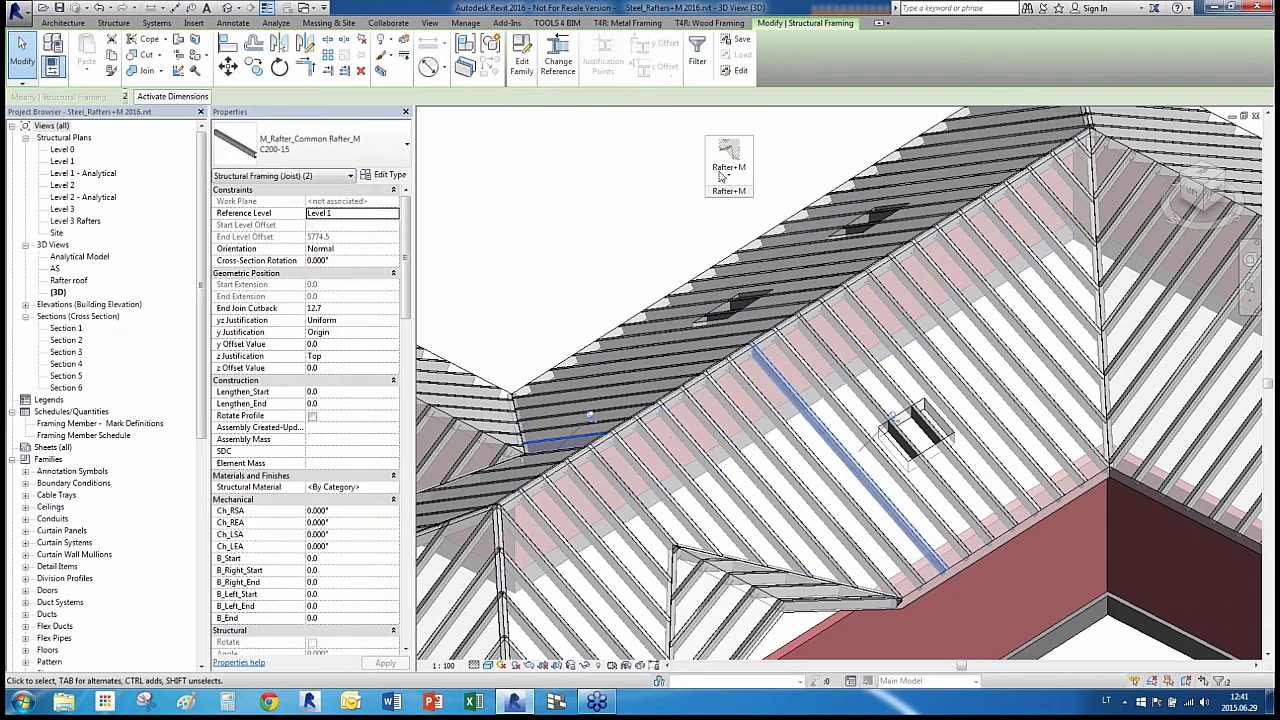
click(727, 178)
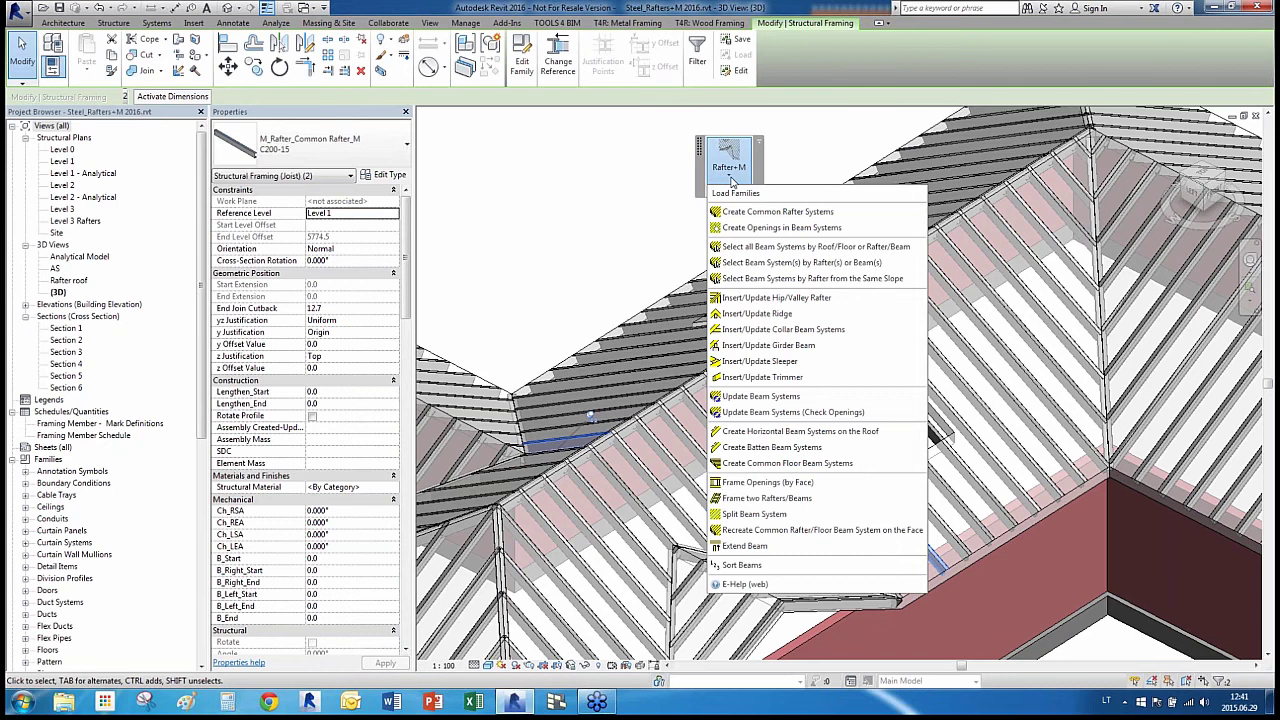
click(792, 331)
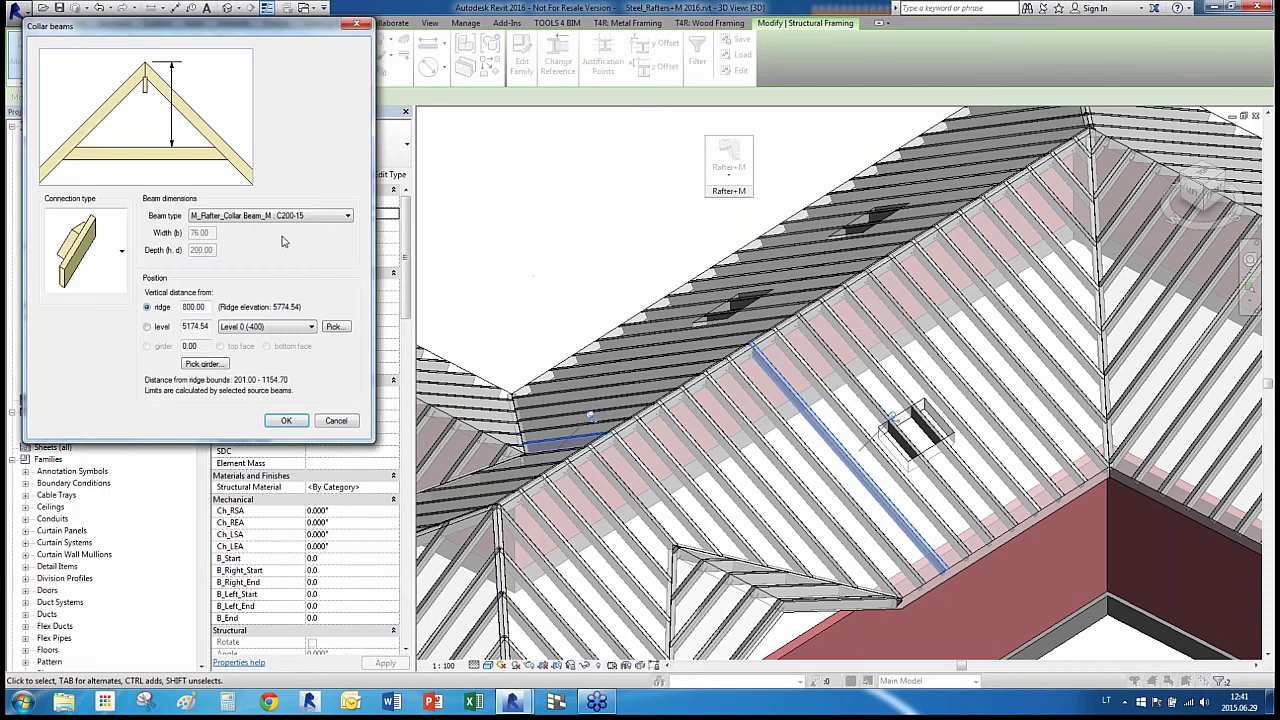
click(122, 253)
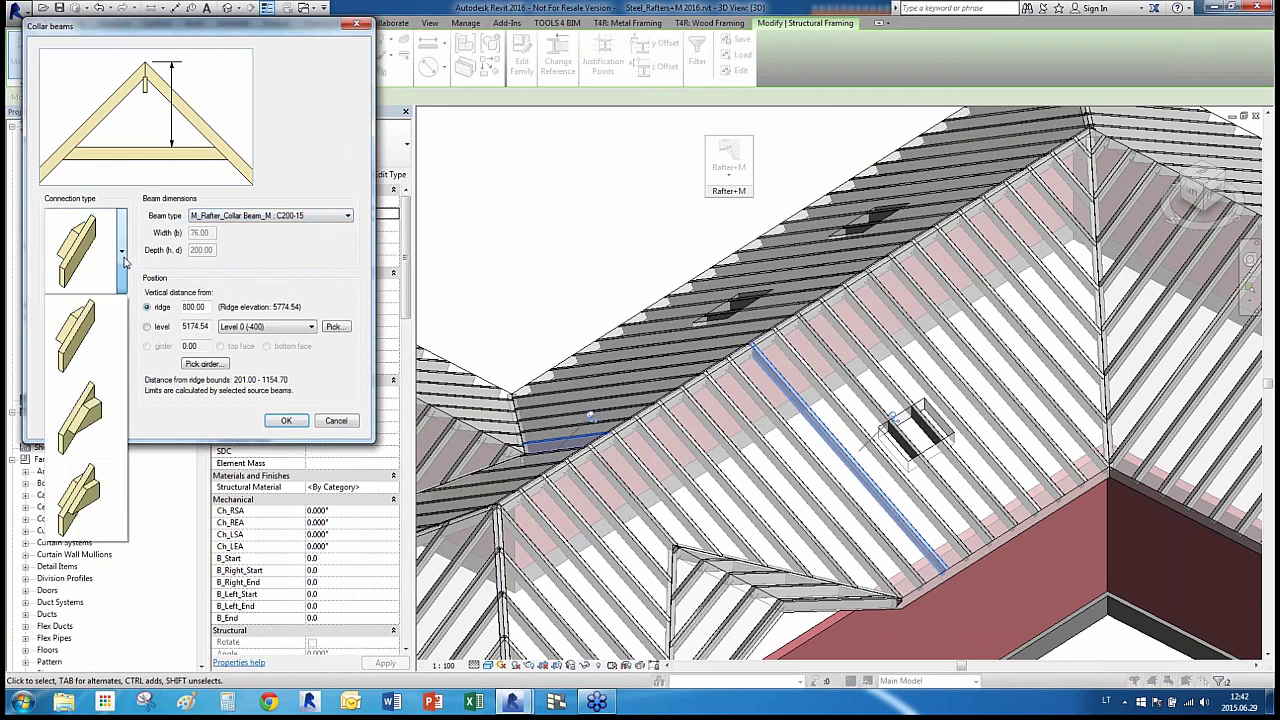
click(124, 256)
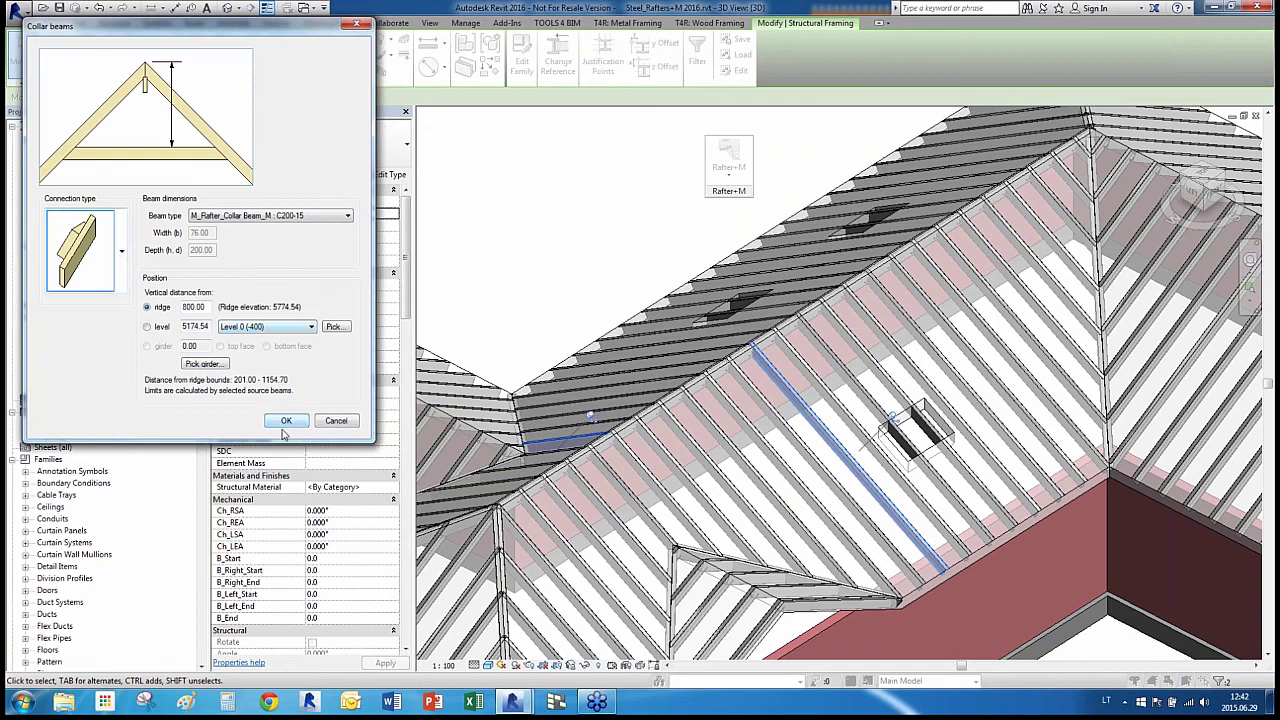
click(287, 422)
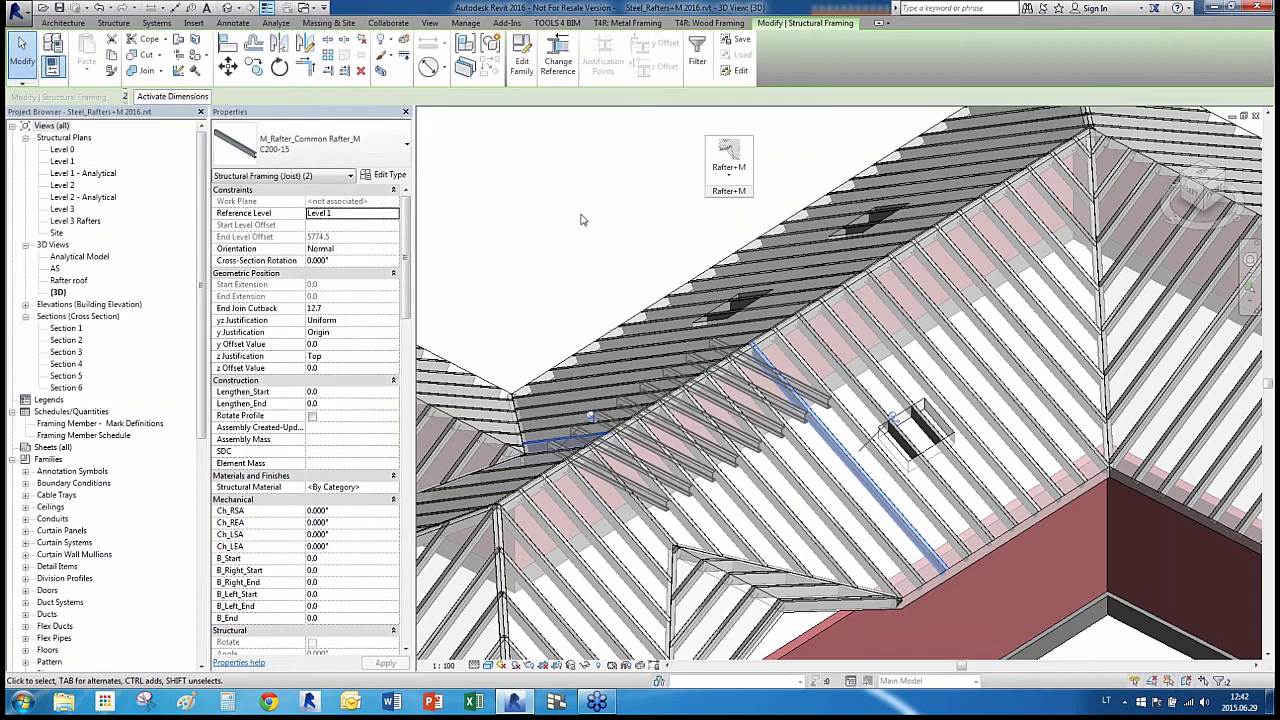
click(583, 219)
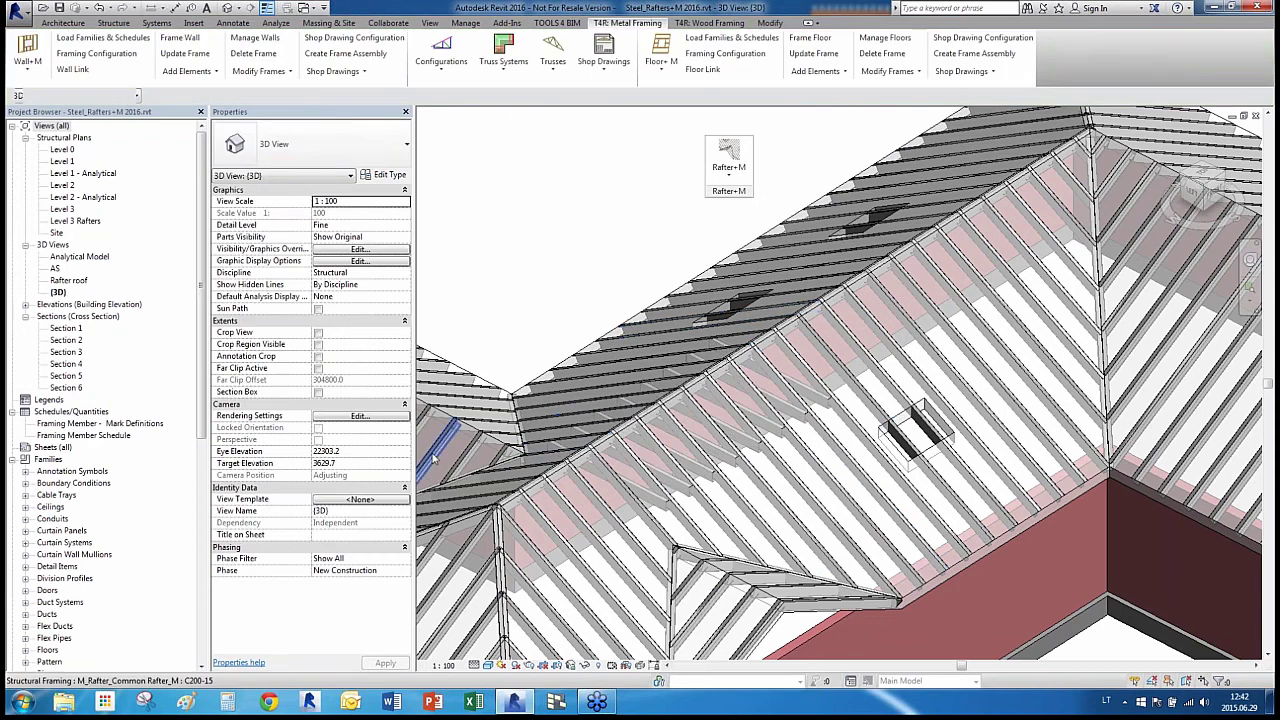
Update the collar beam system so it extends along the main ridge to the common rafter just past the front slope's opening
scroll(434, 459, down, 1)
scroll(840, 330, up, 1)
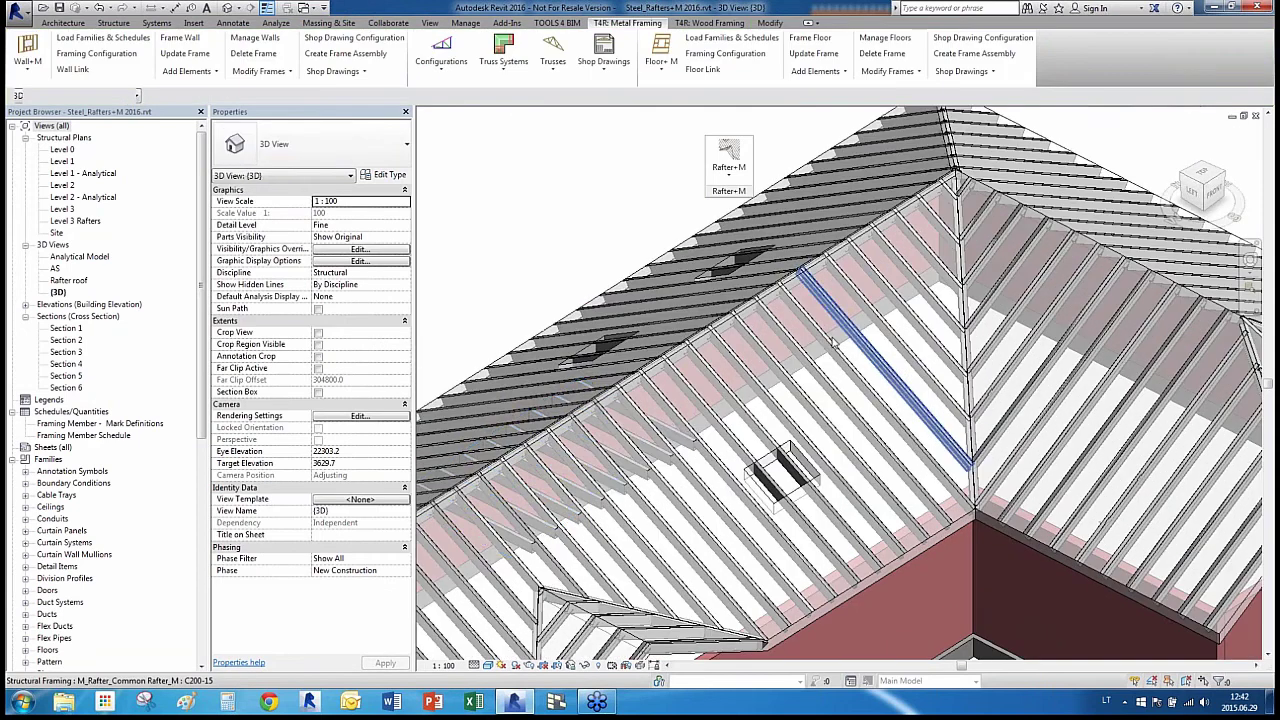
key(Tab)
click(671, 436)
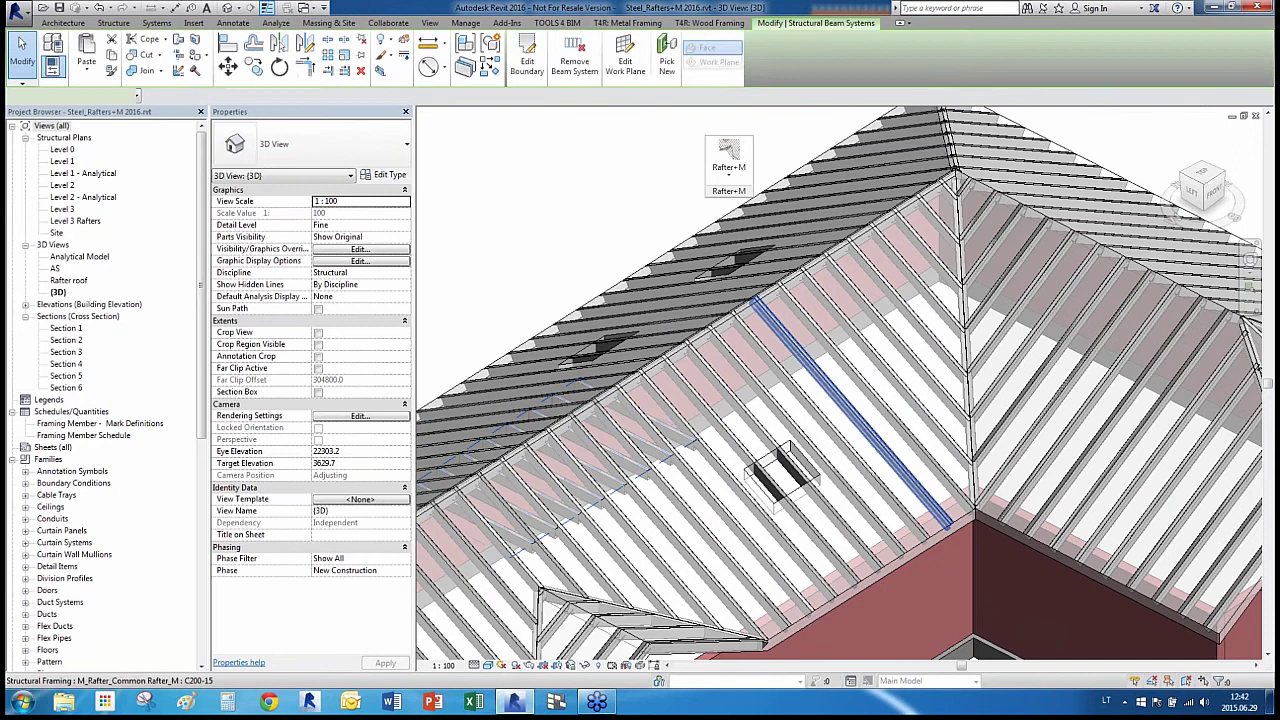
ctrl+click(802, 348)
click(729, 176)
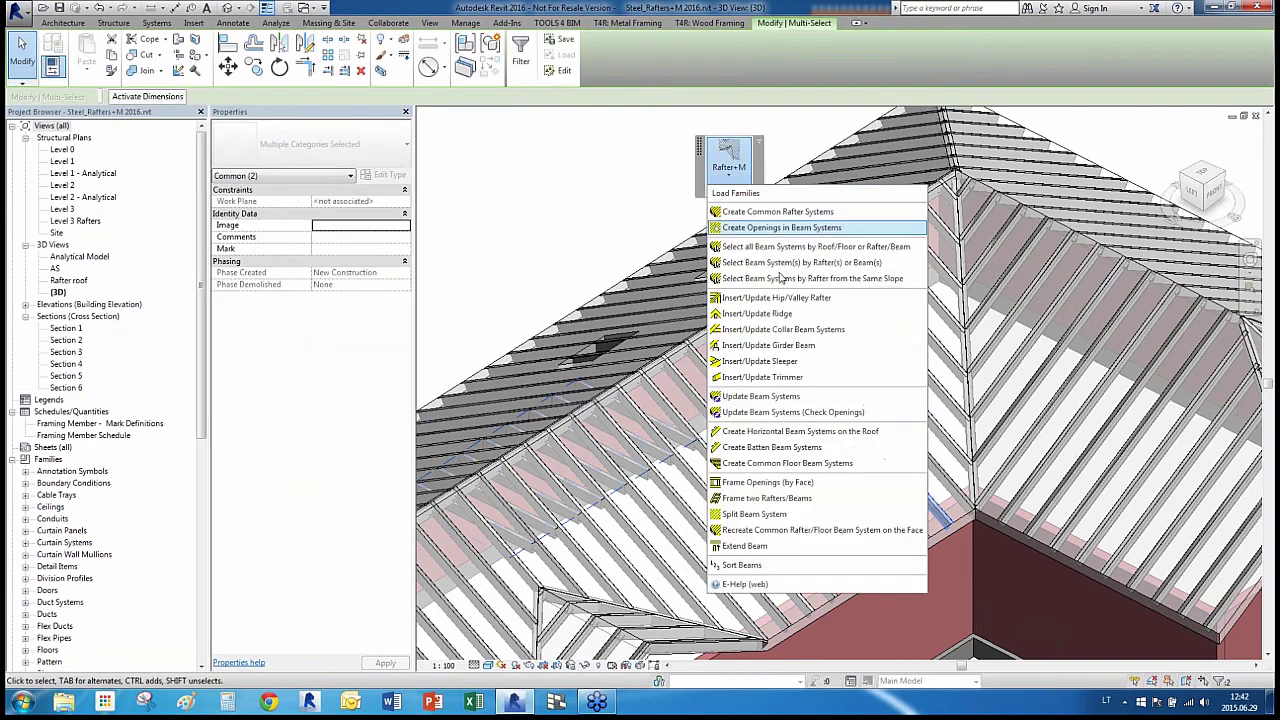
click(806, 345)
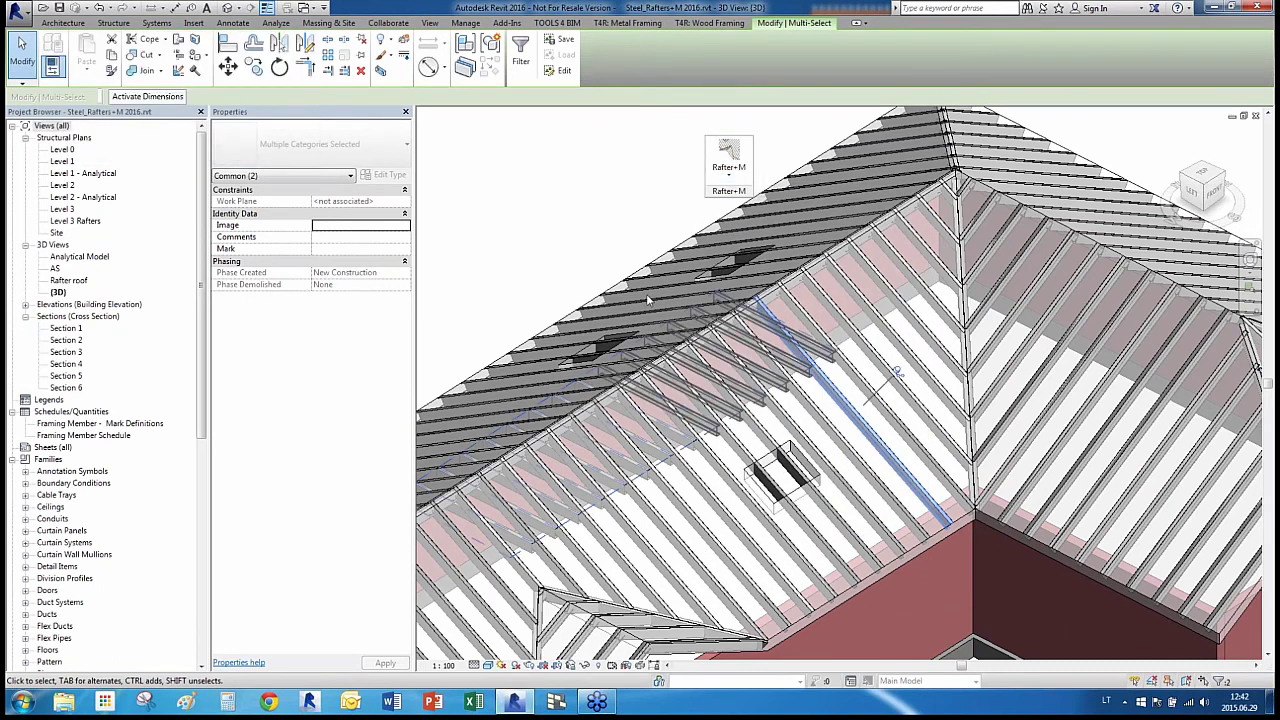
key(Escape)
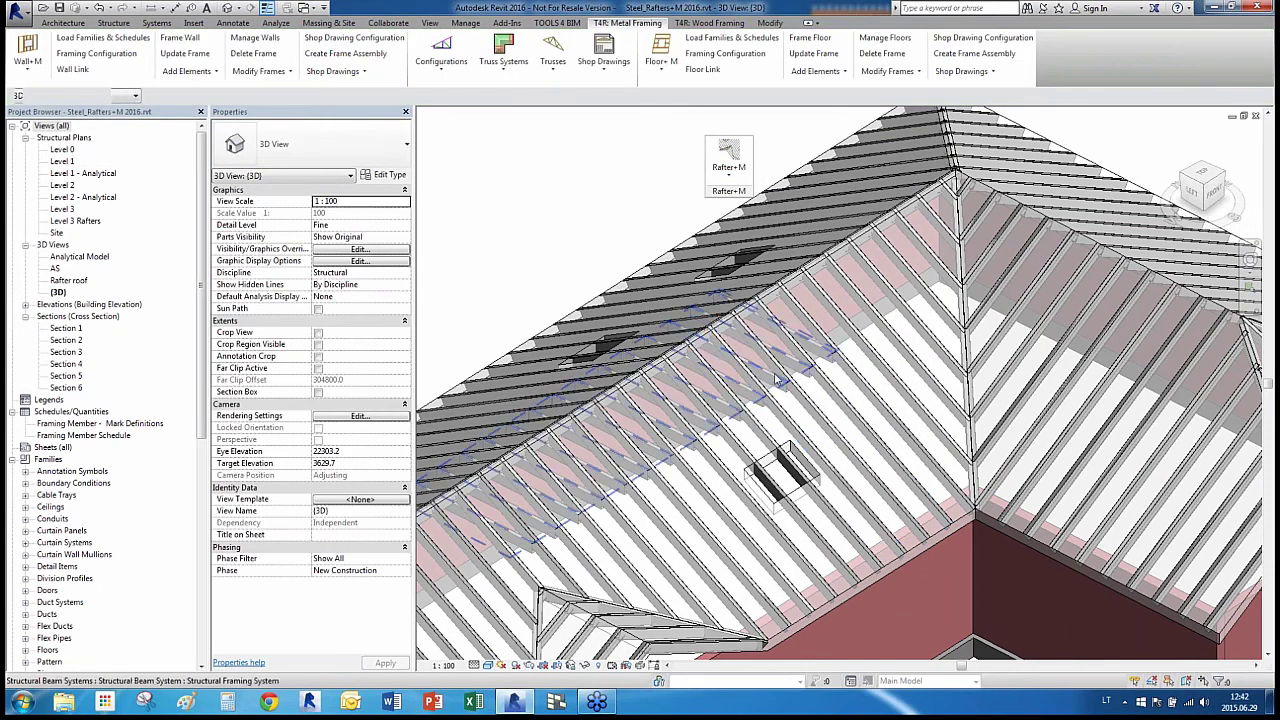
Change the vertical distance of the collar beam system from the main ridge
click(777, 379)
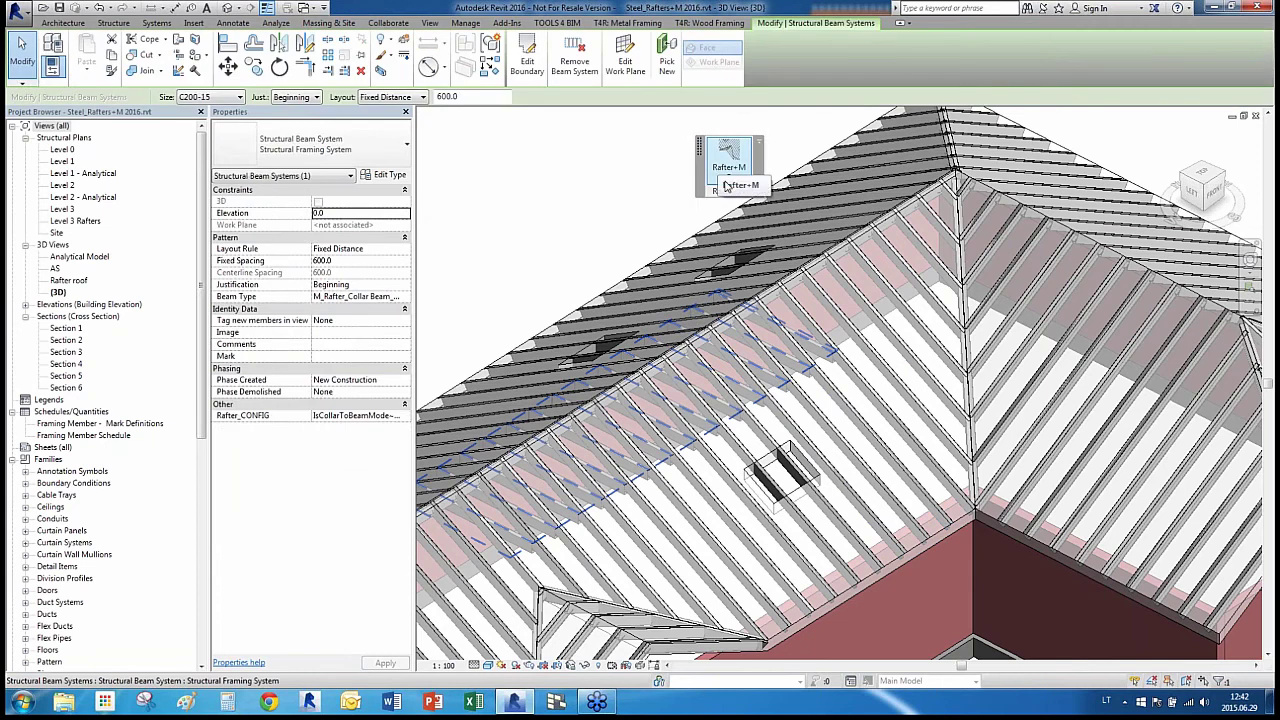
click(729, 160)
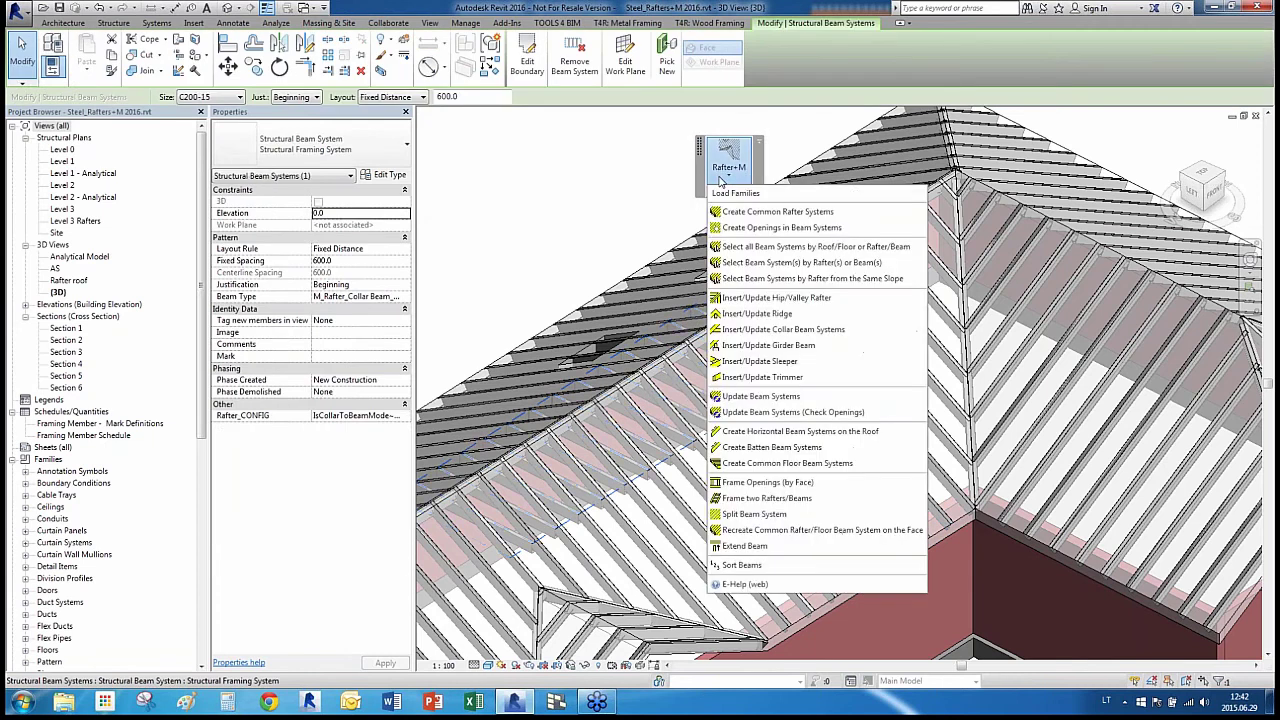
click(813, 330)
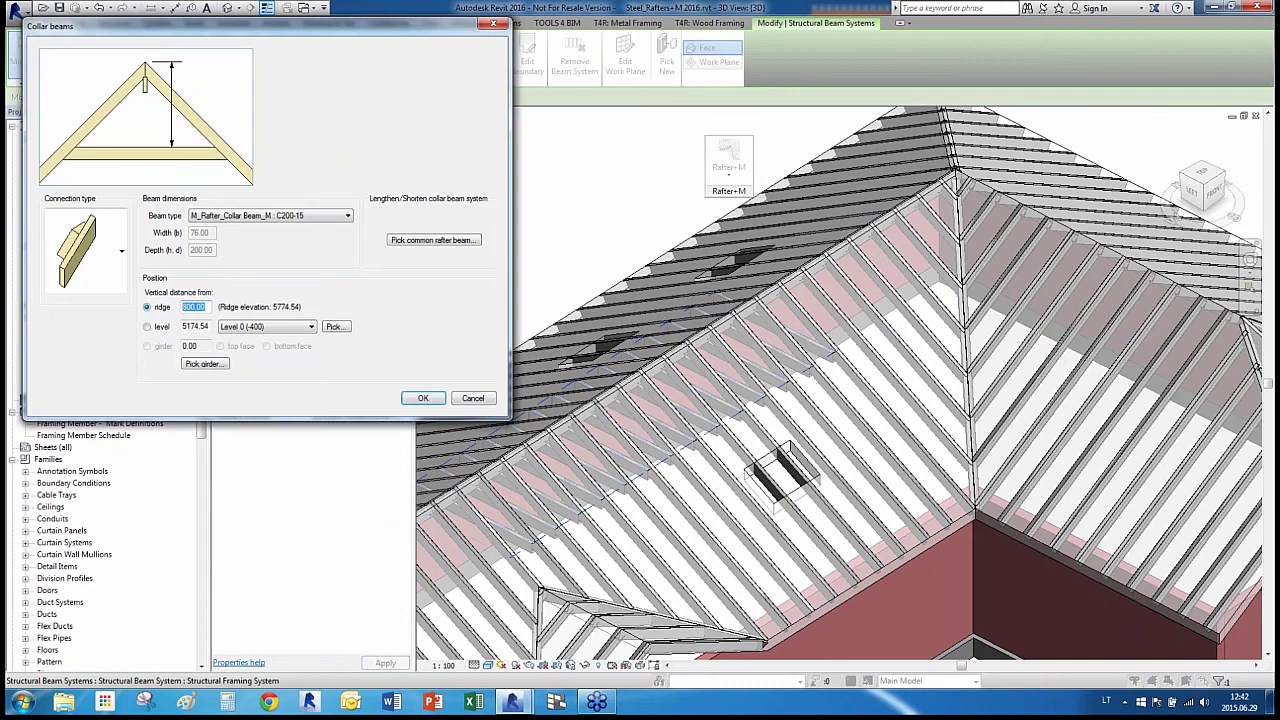
text(5)
click(423, 398)
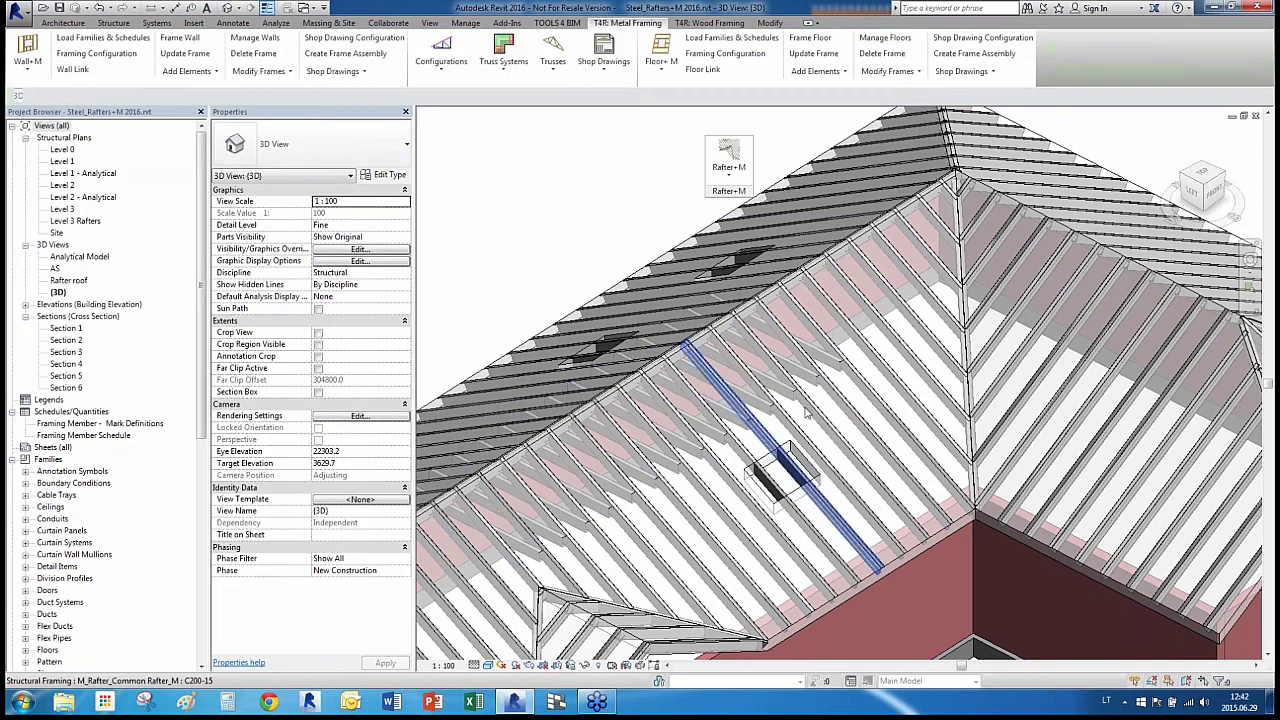
scroll(806, 413, down, 5)
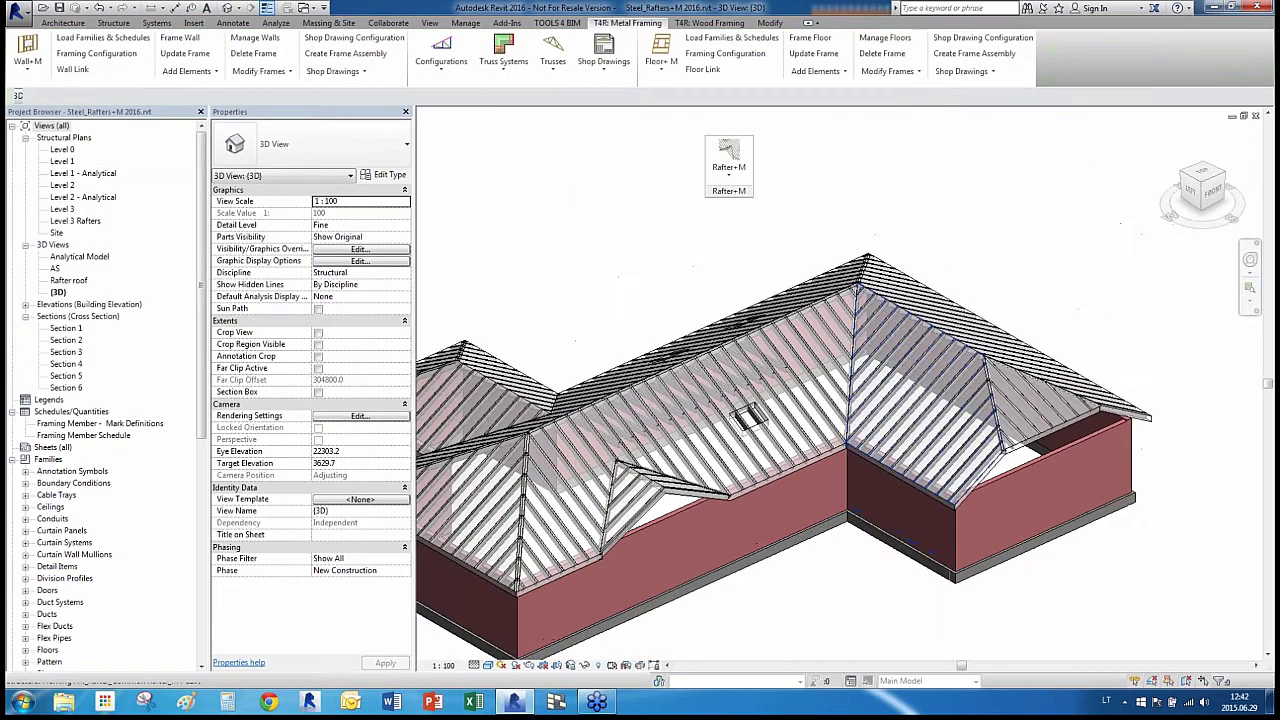
scroll(925, 428, down, 1)
shift+middle_drag(750, 490, 728, 485)
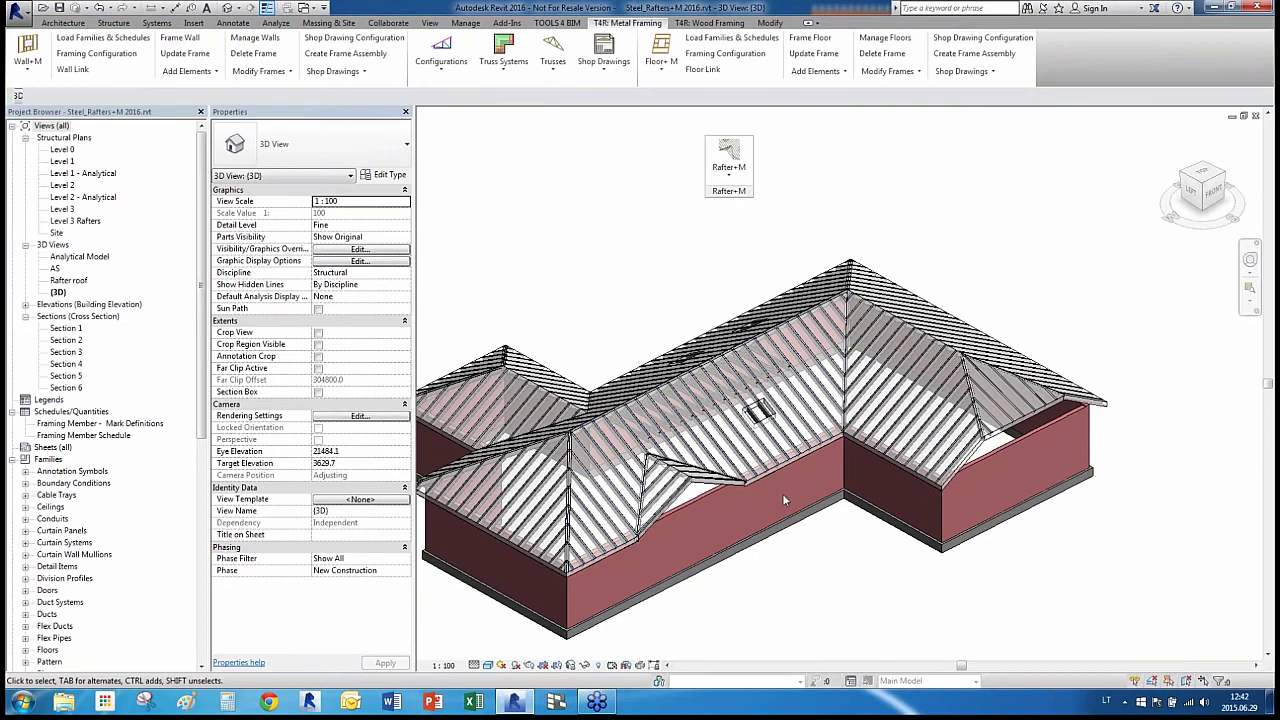
click(725, 170)
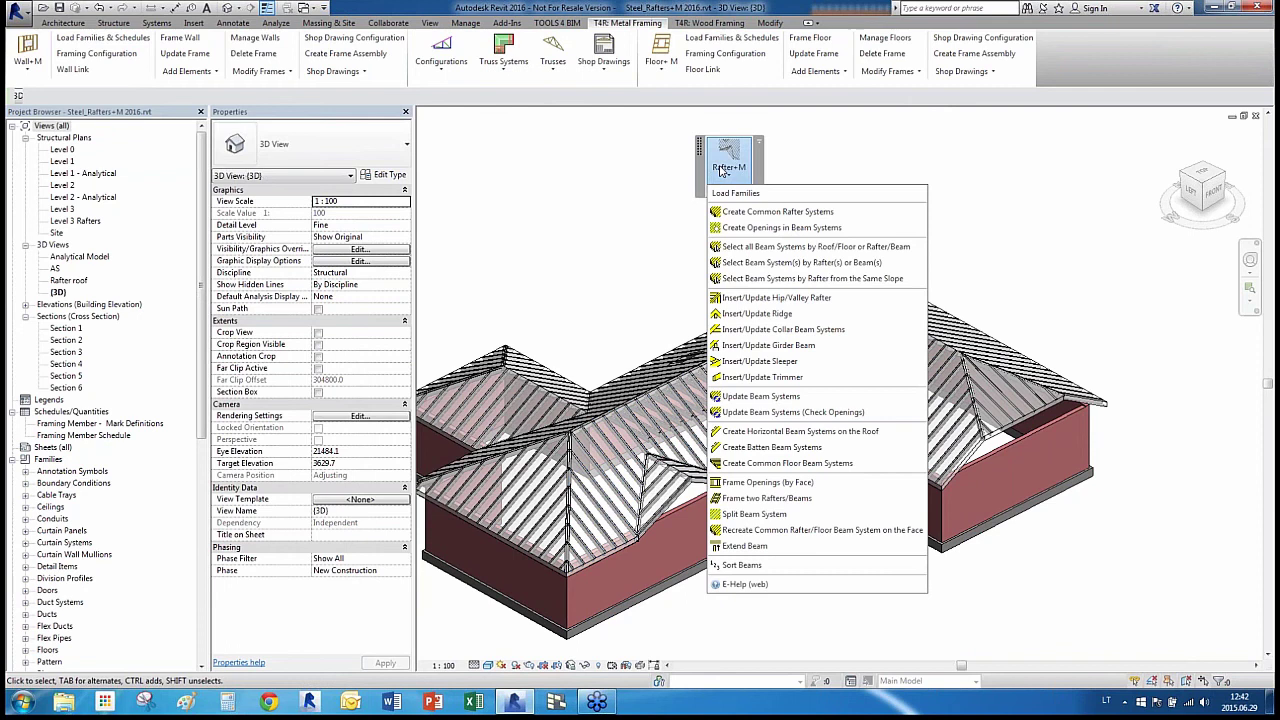
click(598, 324)
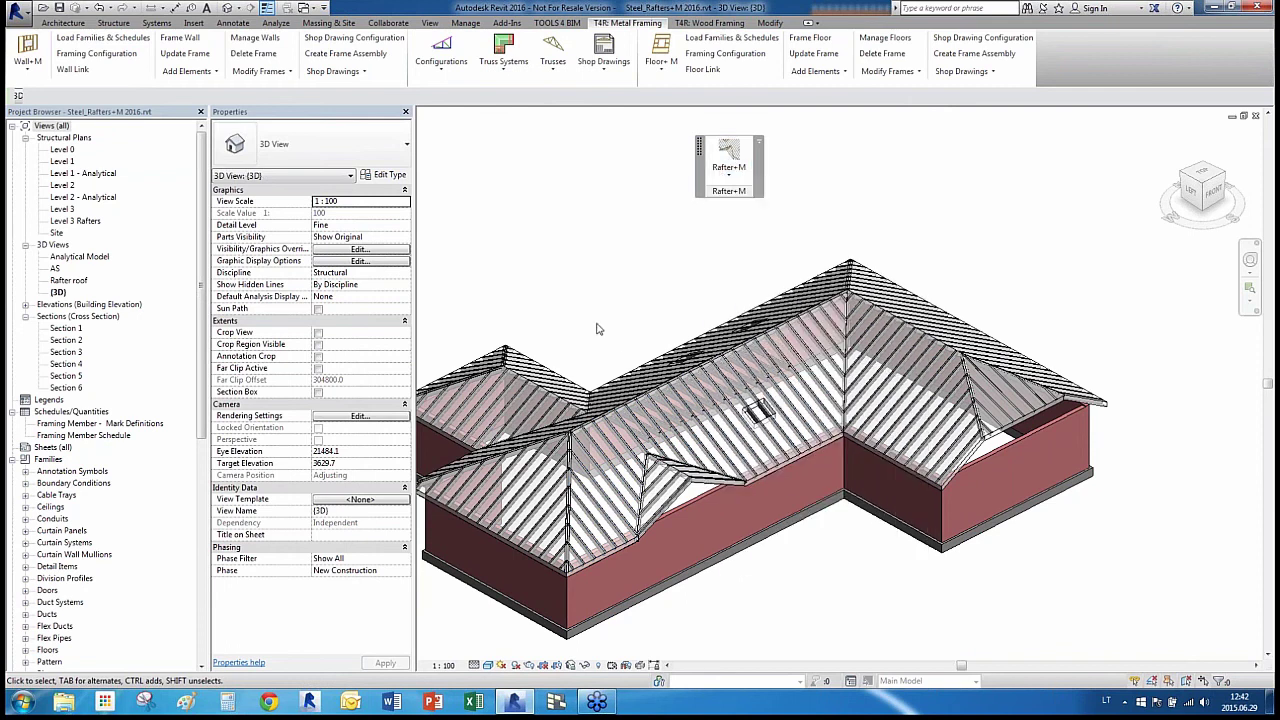
Set up an M_Rafter_Girder Beam_M : 2BxC200-15 girder with Birdsmouth placement between the front slope's hip and small gable valley rafters, h cut 0.00
shift+middle_drag(884, 499, 794, 549)
scroll(794, 549, down, 2)
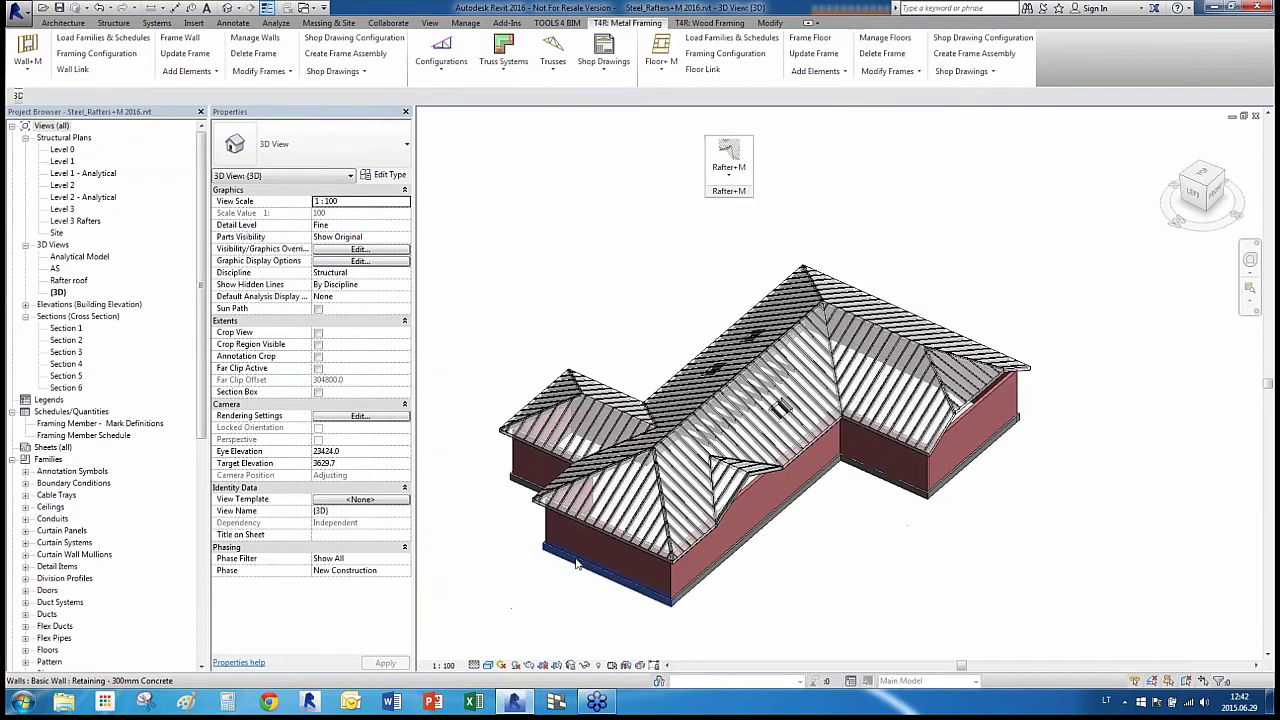
scroll(578, 561, up, 3)
scroll(876, 535, up, 1)
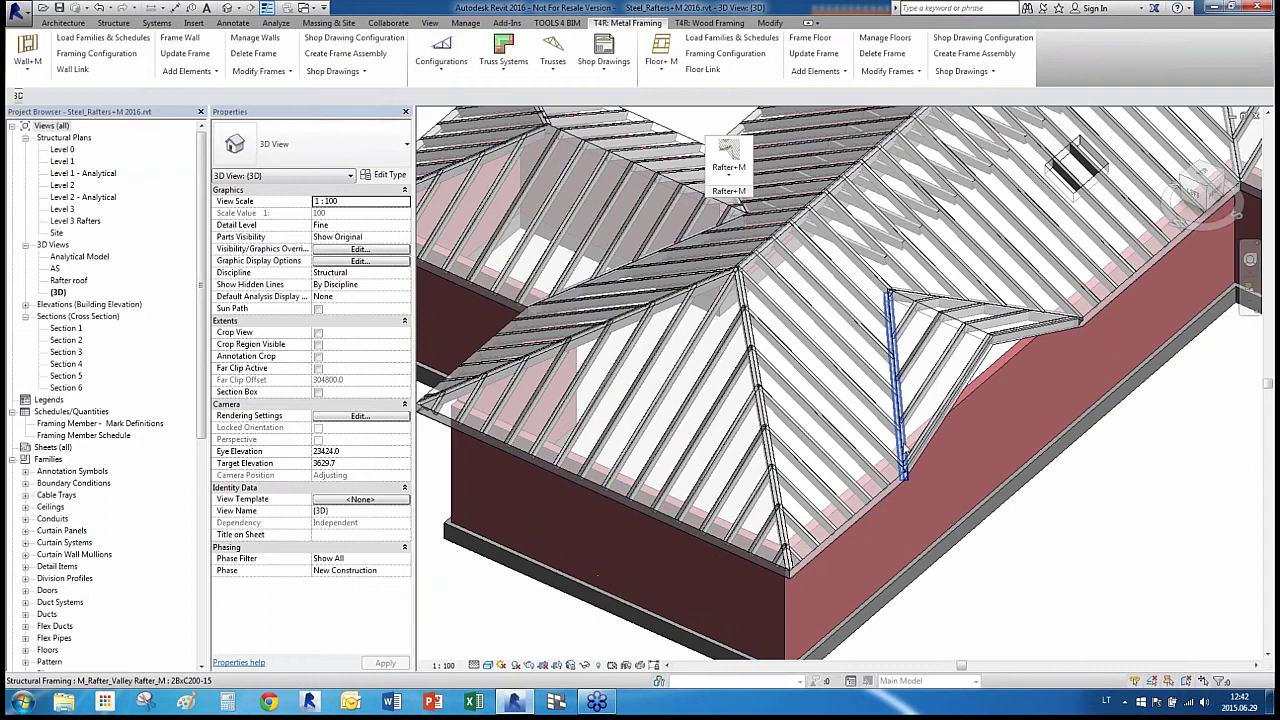
click(870, 447)
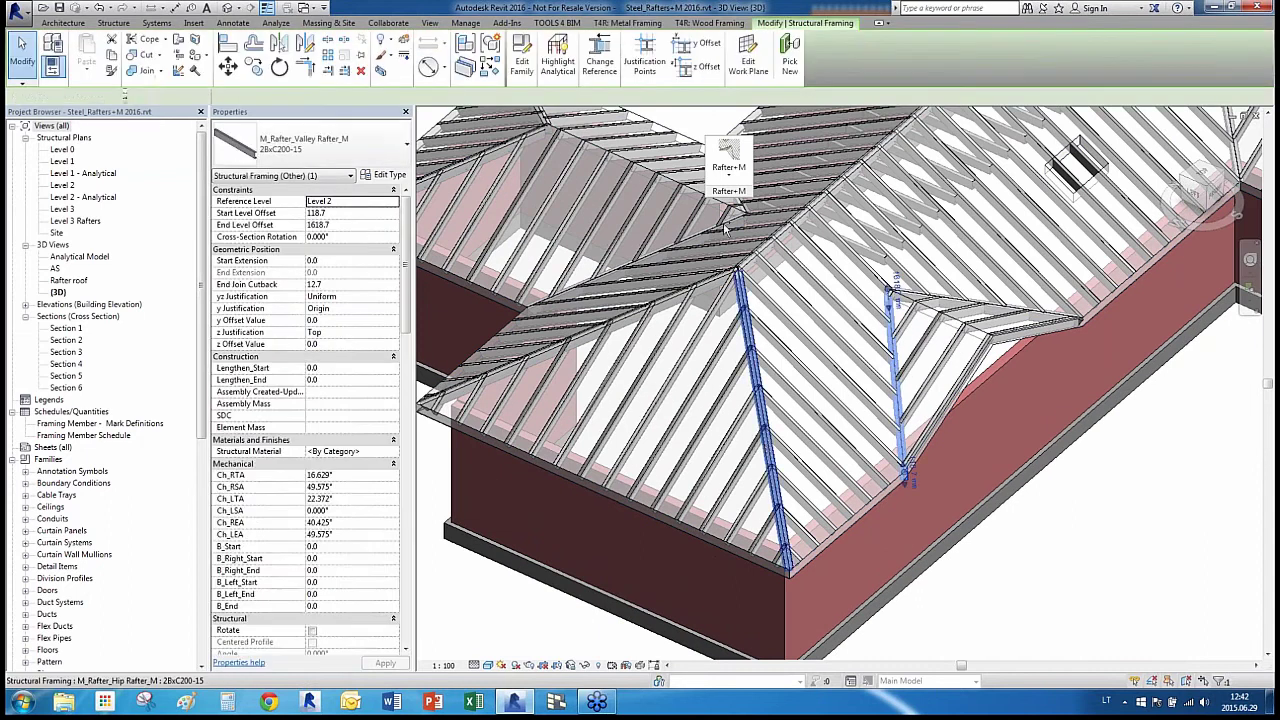
click(737, 175)
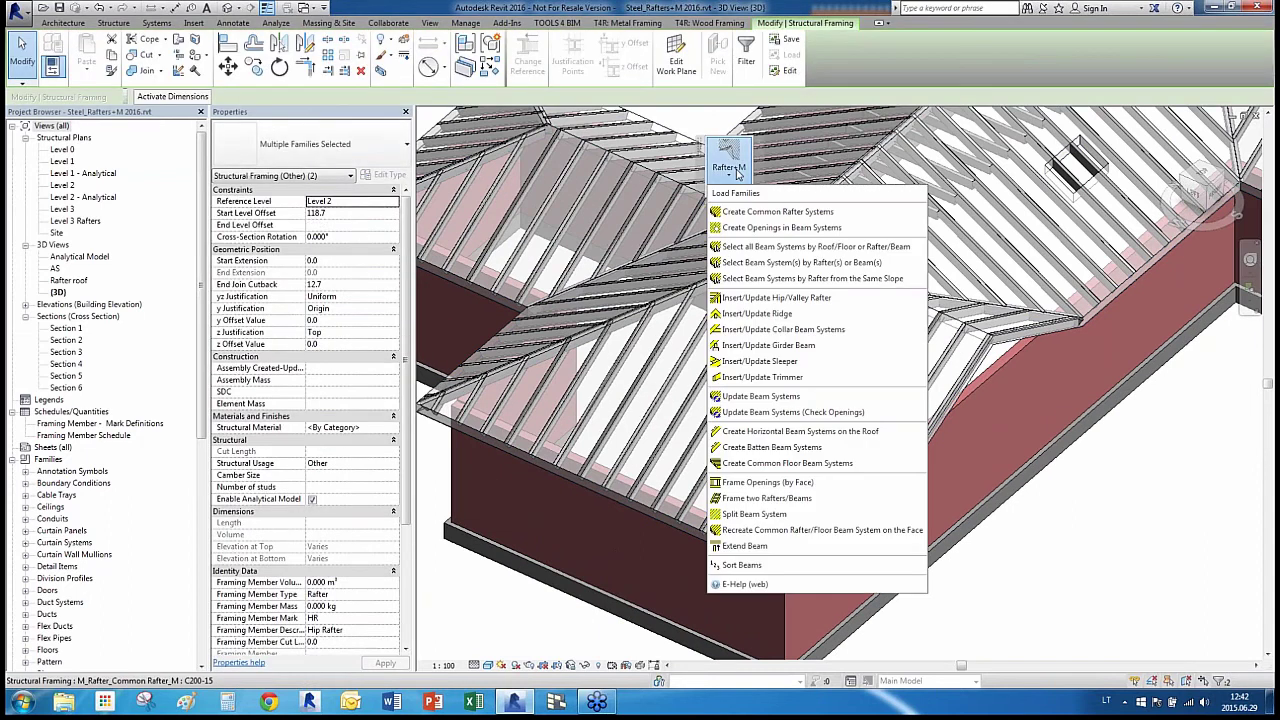
click(810, 350)
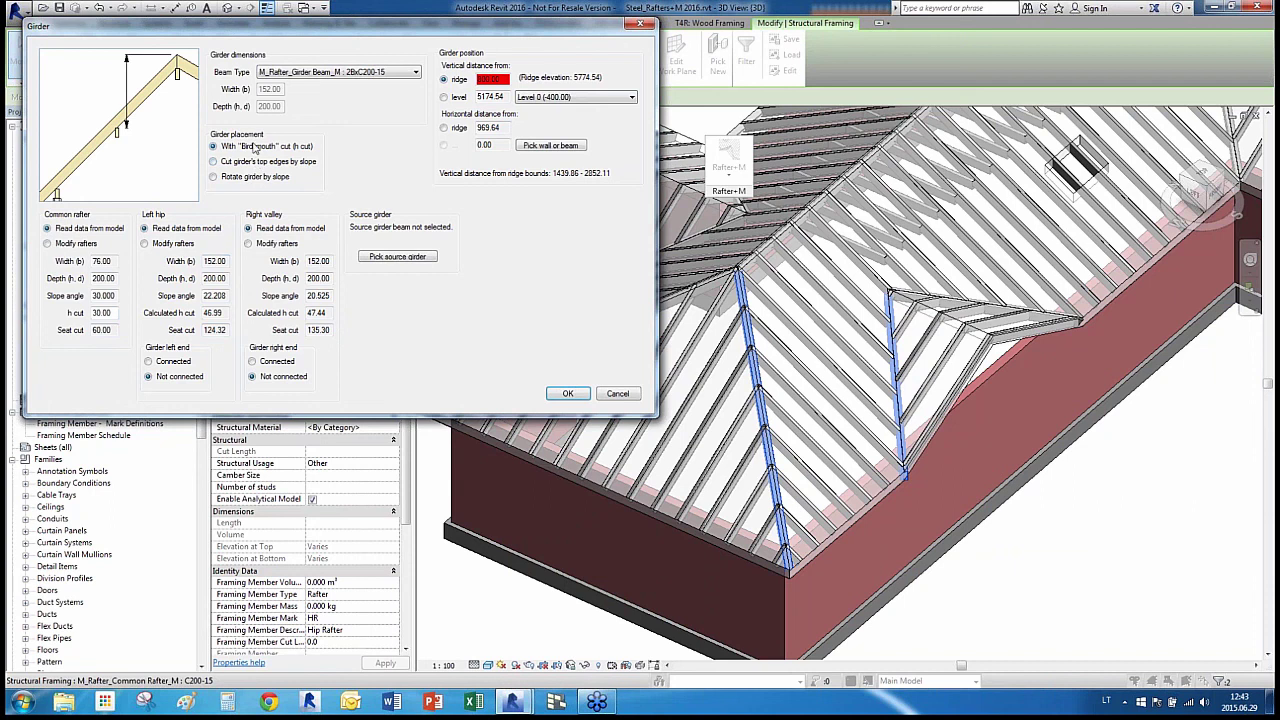
double_click(104, 313)
text(0)
click(104, 296)
Position the girder 0.00 horizontally from the masonry wall below the front slope and insert it
click(540, 150)
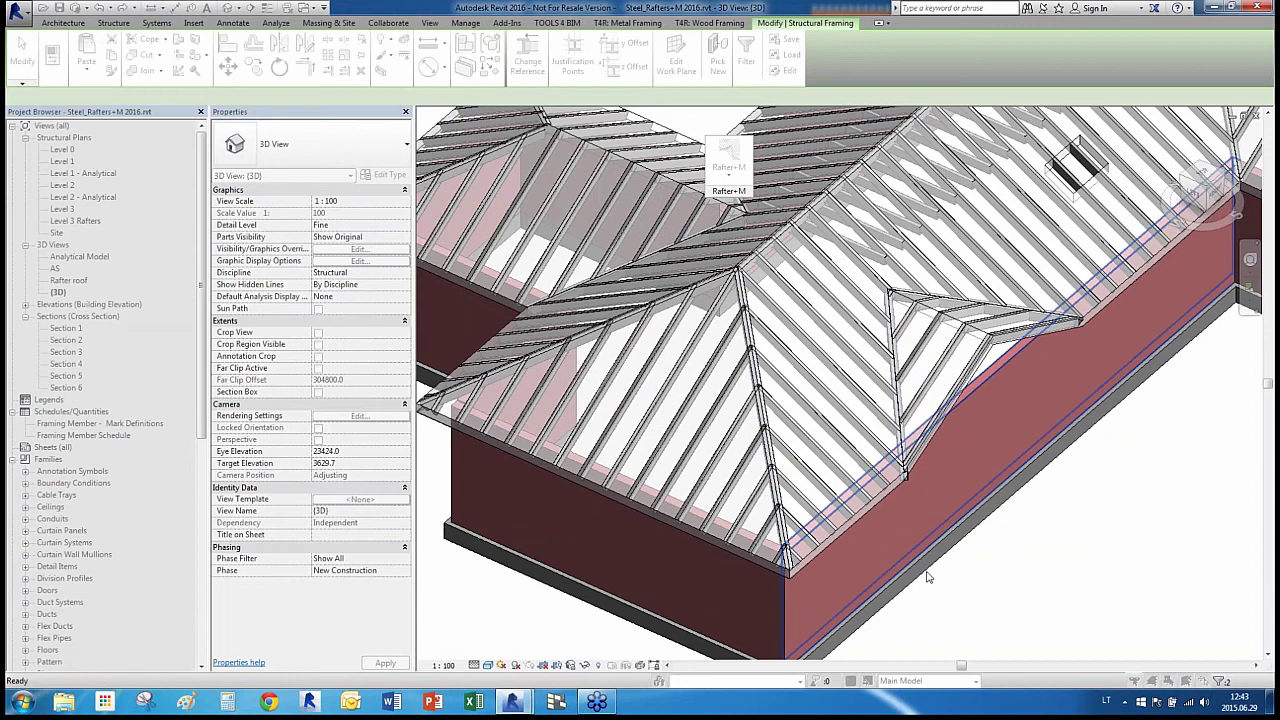
click(927, 577)
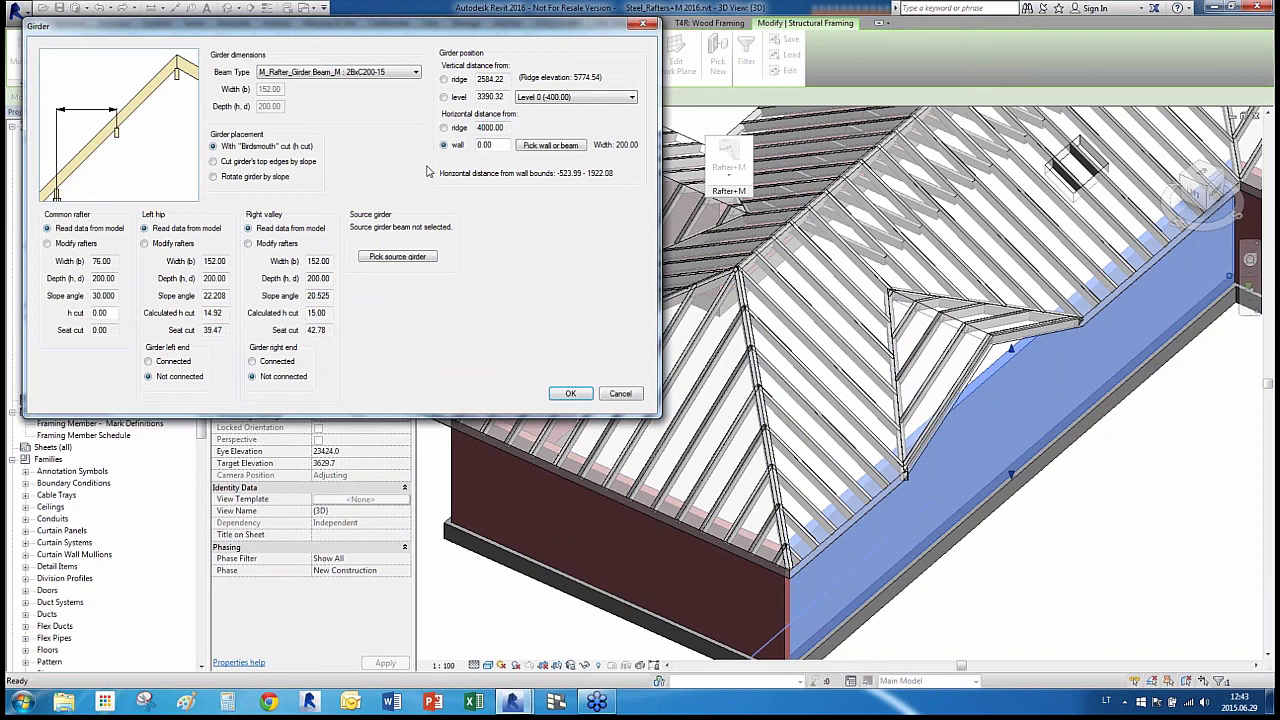
click(568, 393)
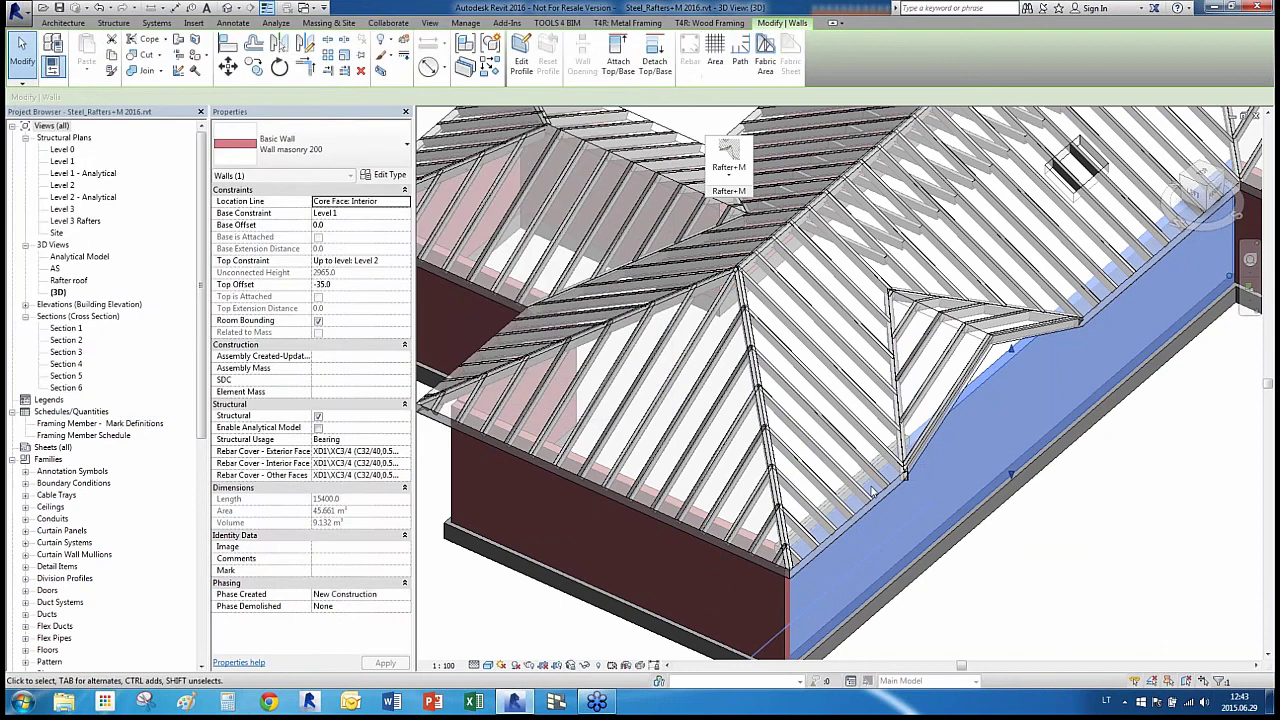
Inspect the inserted girder beam under the common rafters and its ends at the hip and valley rafters
scroll(910, 618, up, 4)
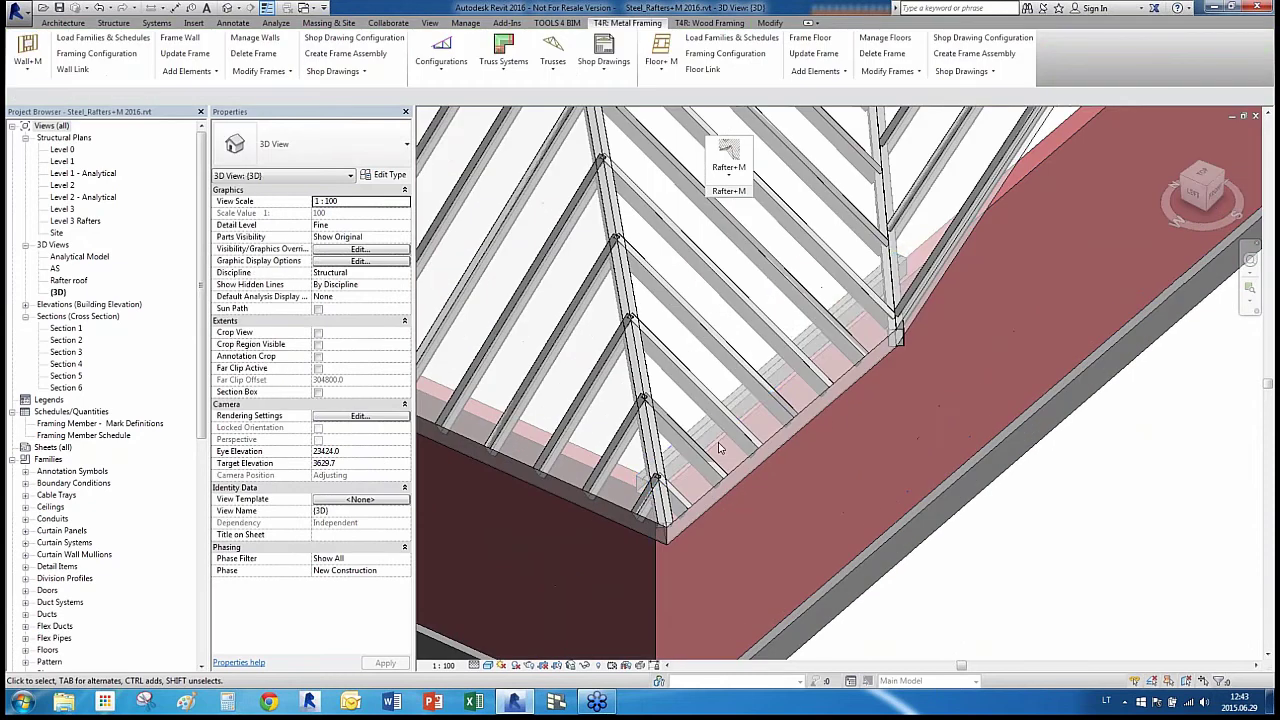
click(705, 430)
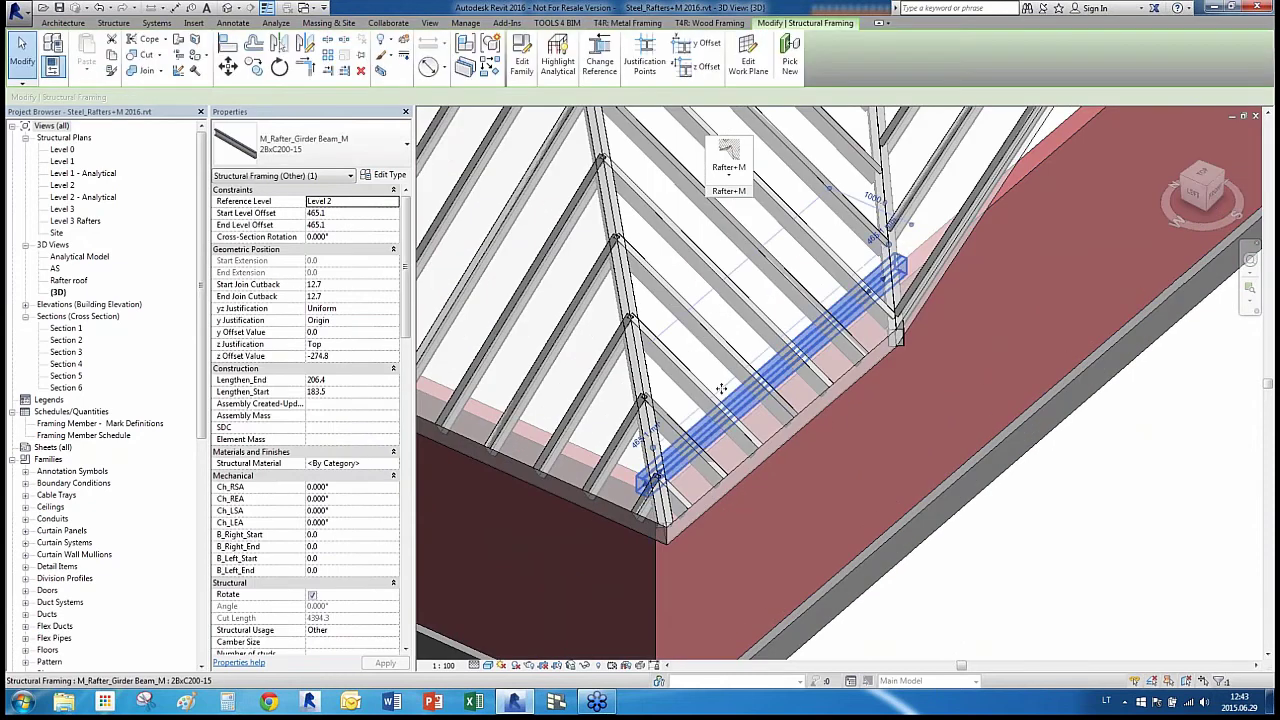
mouse_move(824, 436)
shift+middle_down()
mouse_move(943, 343)
mouse_move(824, 436)
shift+middle_up()
key(Escape)
scroll(877, 407, down, 6)
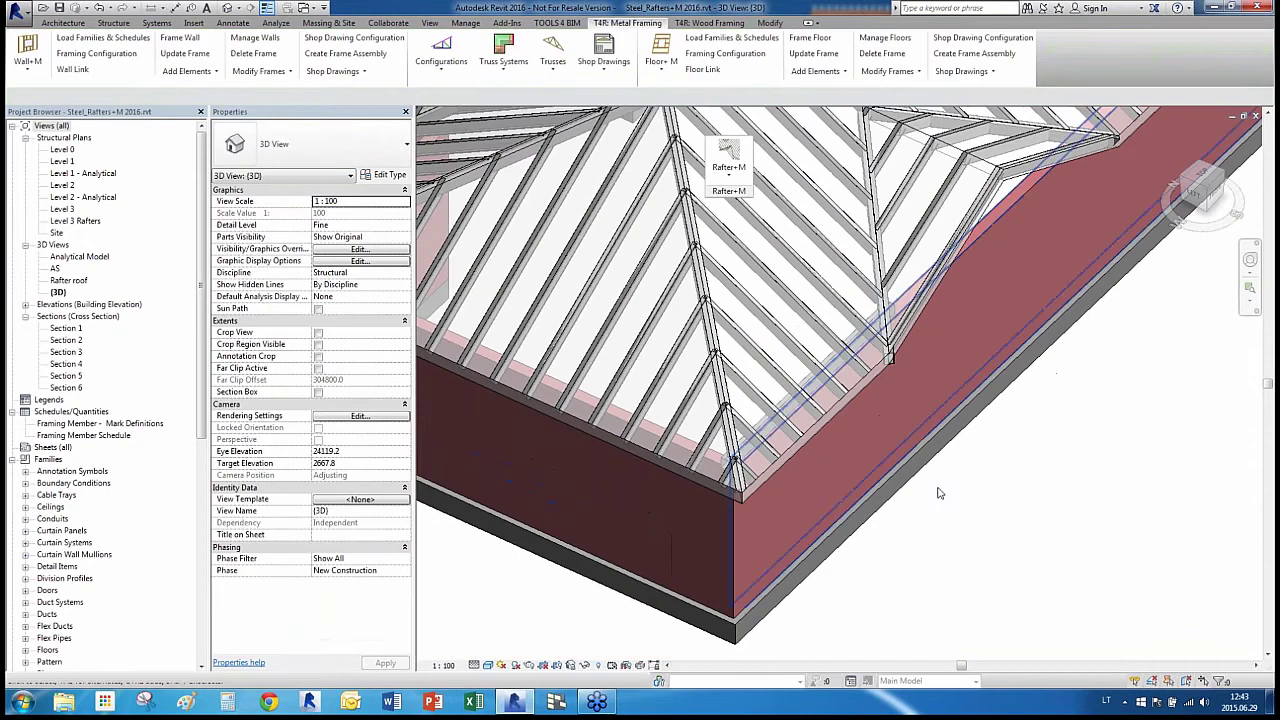
Insert an M_Rafter_Girder Beam_M : 2BxC200-15 girder between the end slope's two hip rafters, using the front slope's girder as source and accepting the calculation errors
scroll(896, 366, up, 2)
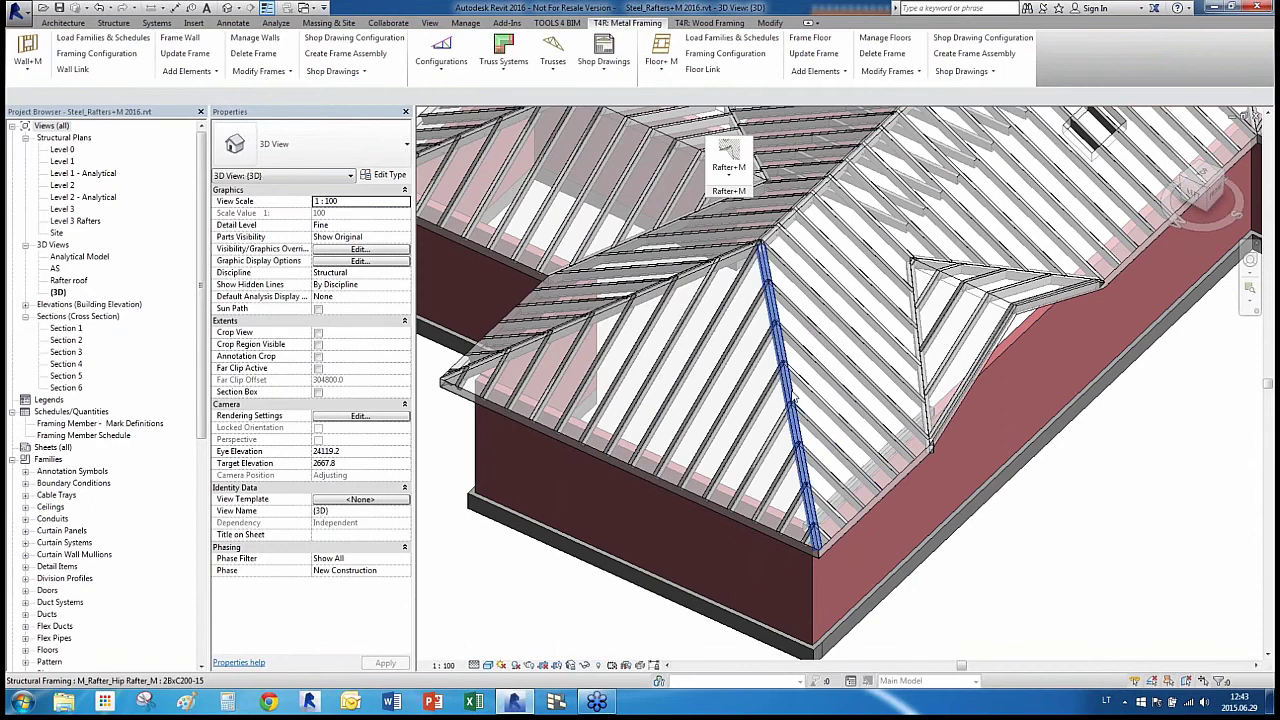
click(646, 344)
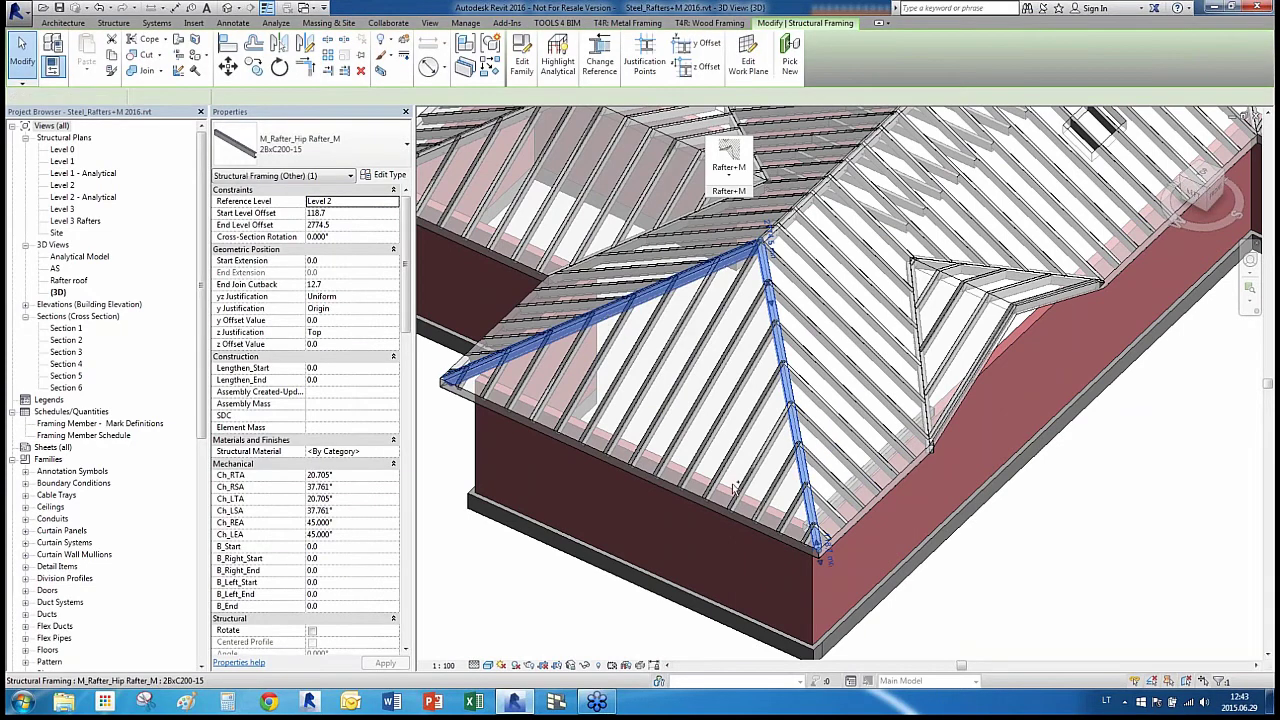
ctrl+click(738, 218)
click(727, 168)
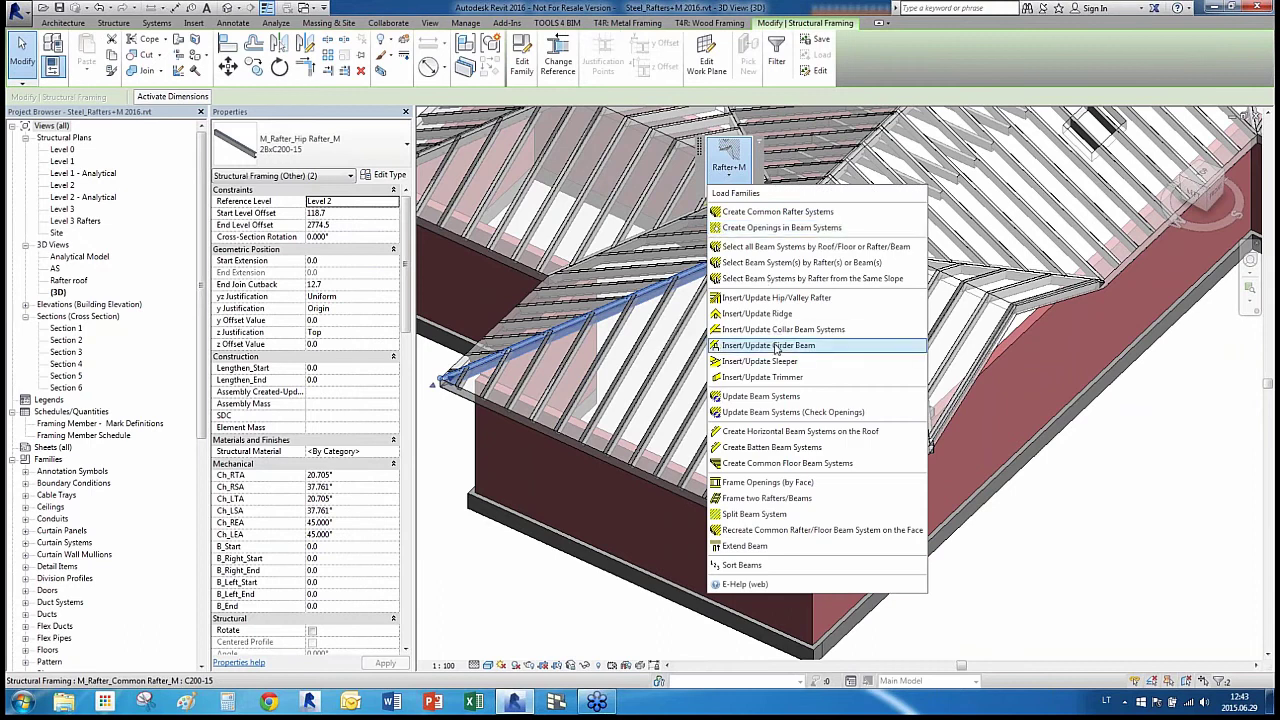
click(776, 346)
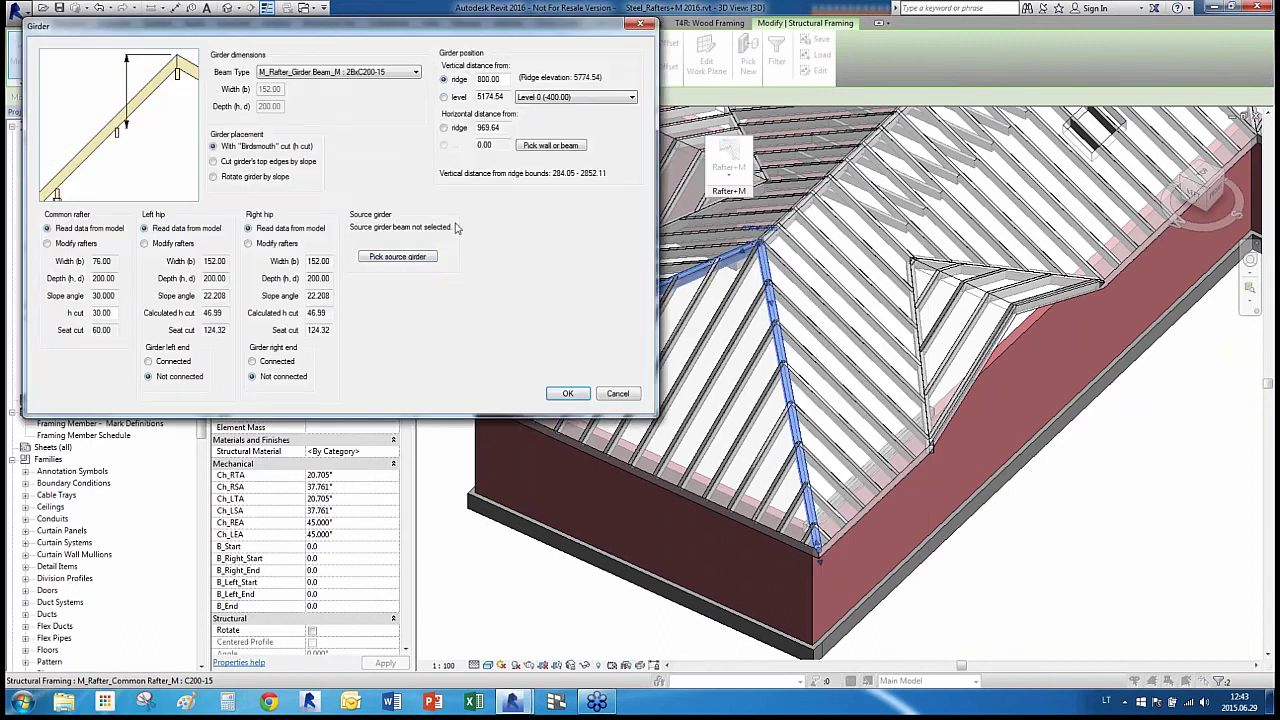
click(397, 257)
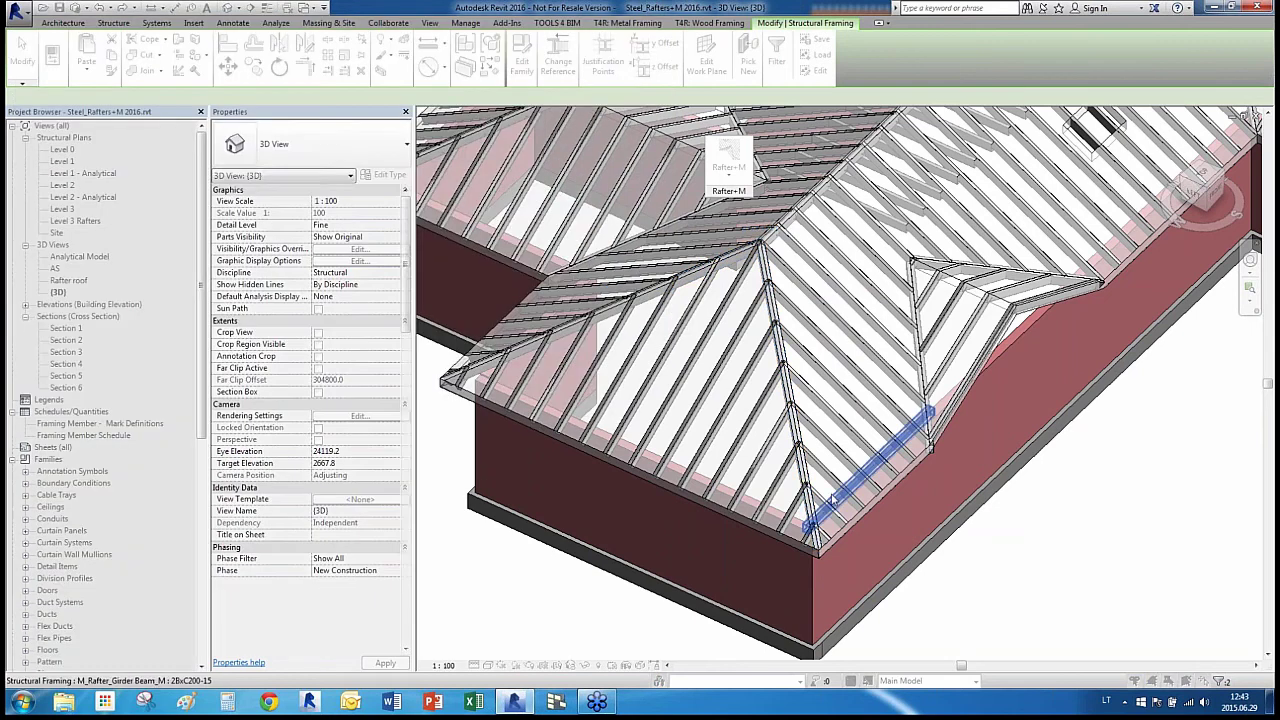
click(867, 547)
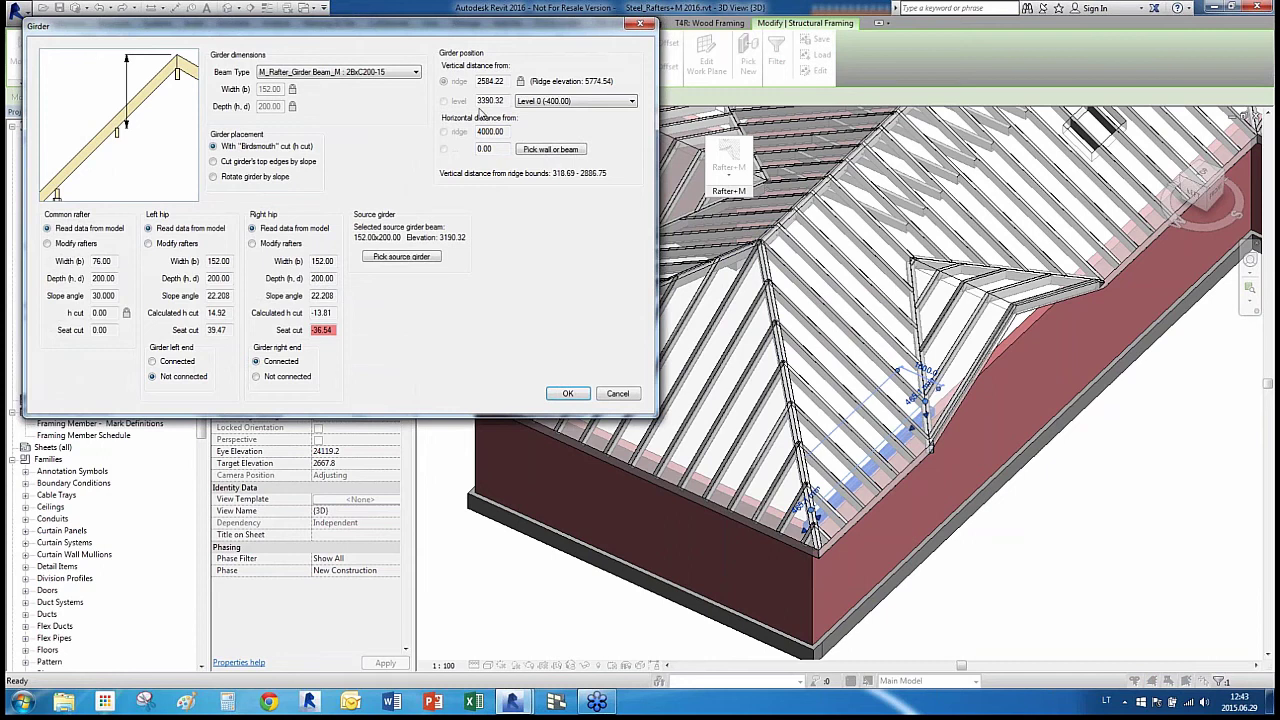
click(567, 393)
click(312, 253)
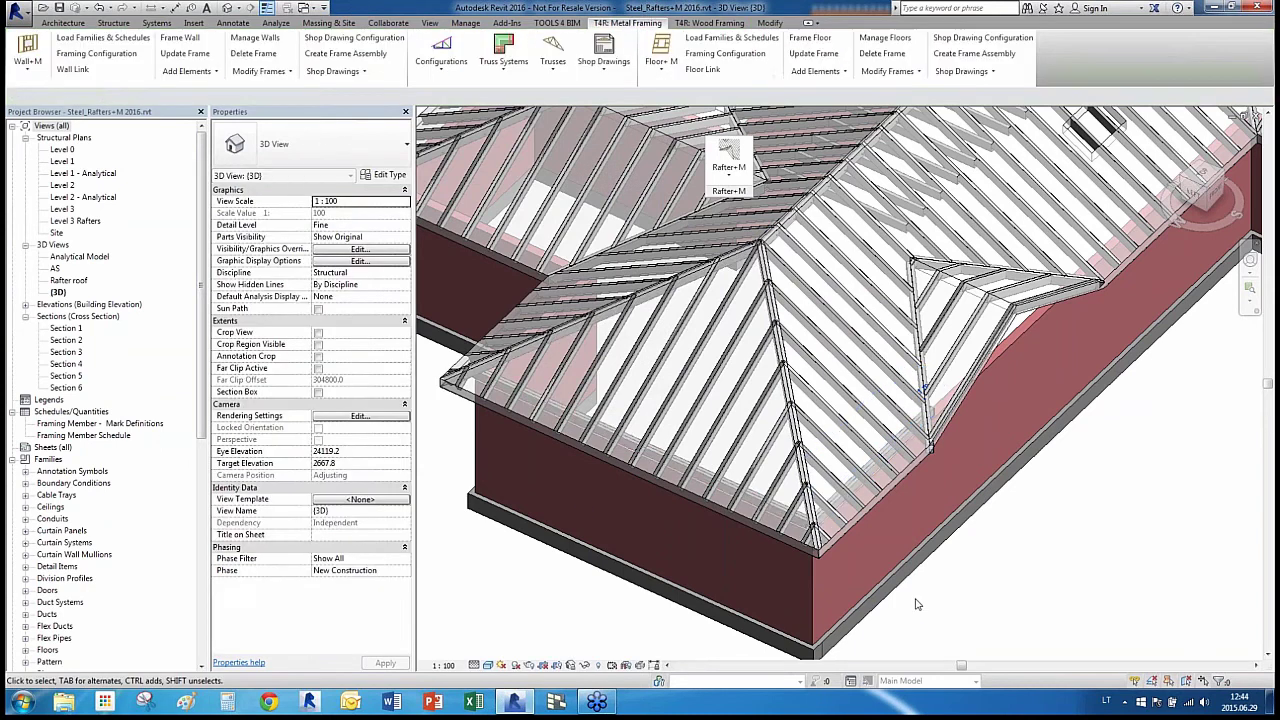
Inspect the end slope's girder and where it meets the front slope's girder under the shared hip rafter
scroll(850, 567, up, 3)
scroll(851, 566, up, 1)
click(742, 447)
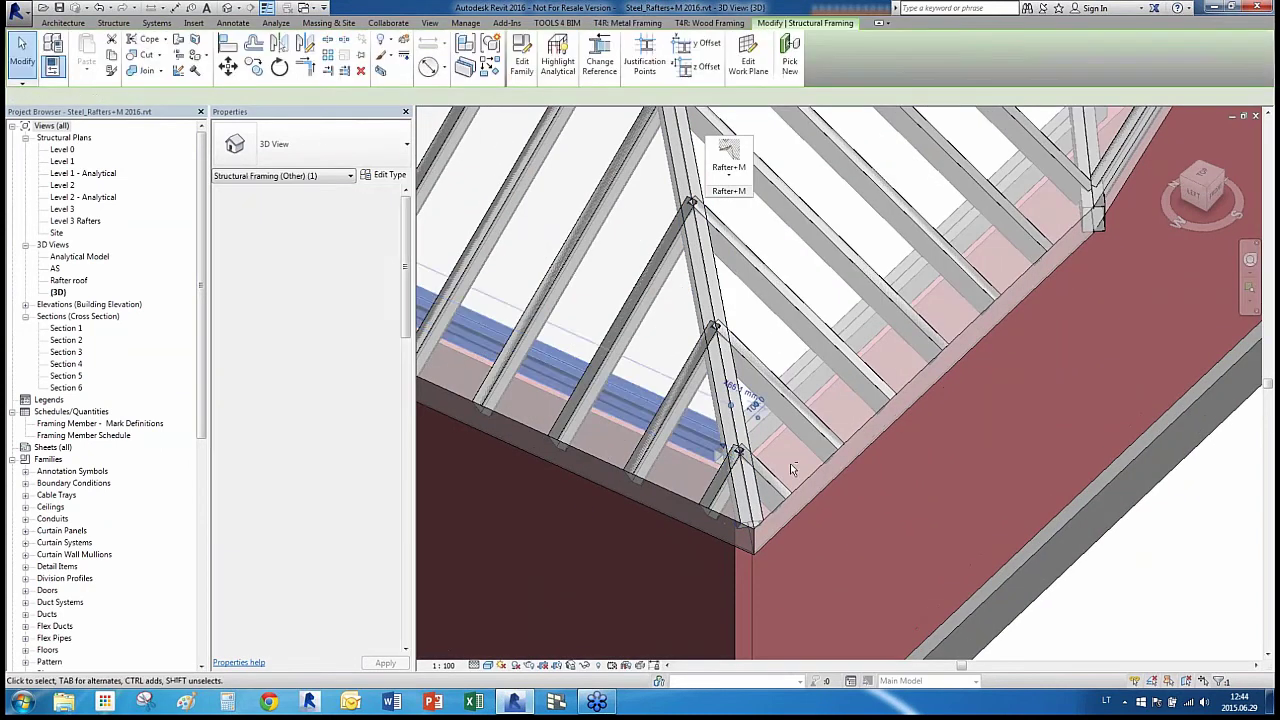
shift+middle_drag(790, 463, 799, 439)
scroll(798, 438, down, 3)
key(Escape)
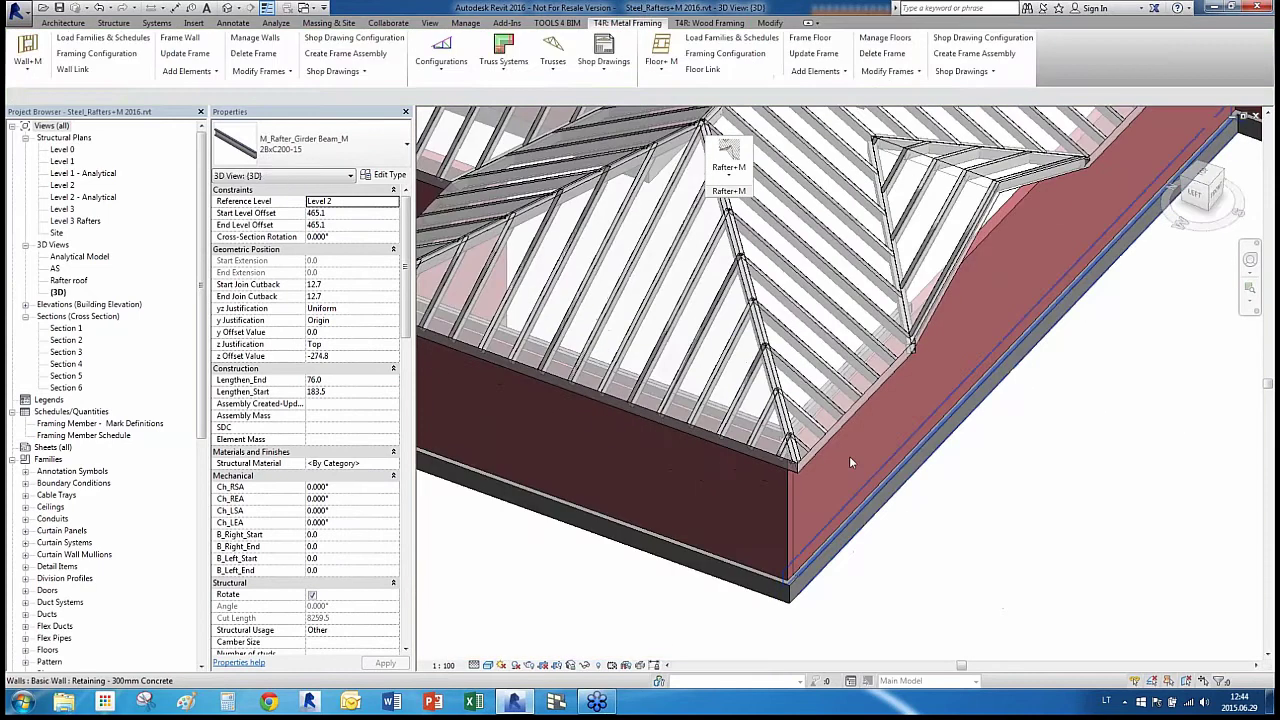
Insert a matching girder between the valley and hip rafters of the adjoining rear slope, using the end slope's girder as source and accepting the calculation errors
scroll(917, 523, down, 2)
shift+middle_drag(866, 531, 930, 528)
scroll(576, 400, up, 1)
scroll(573, 394, up, 2)
click(549, 362)
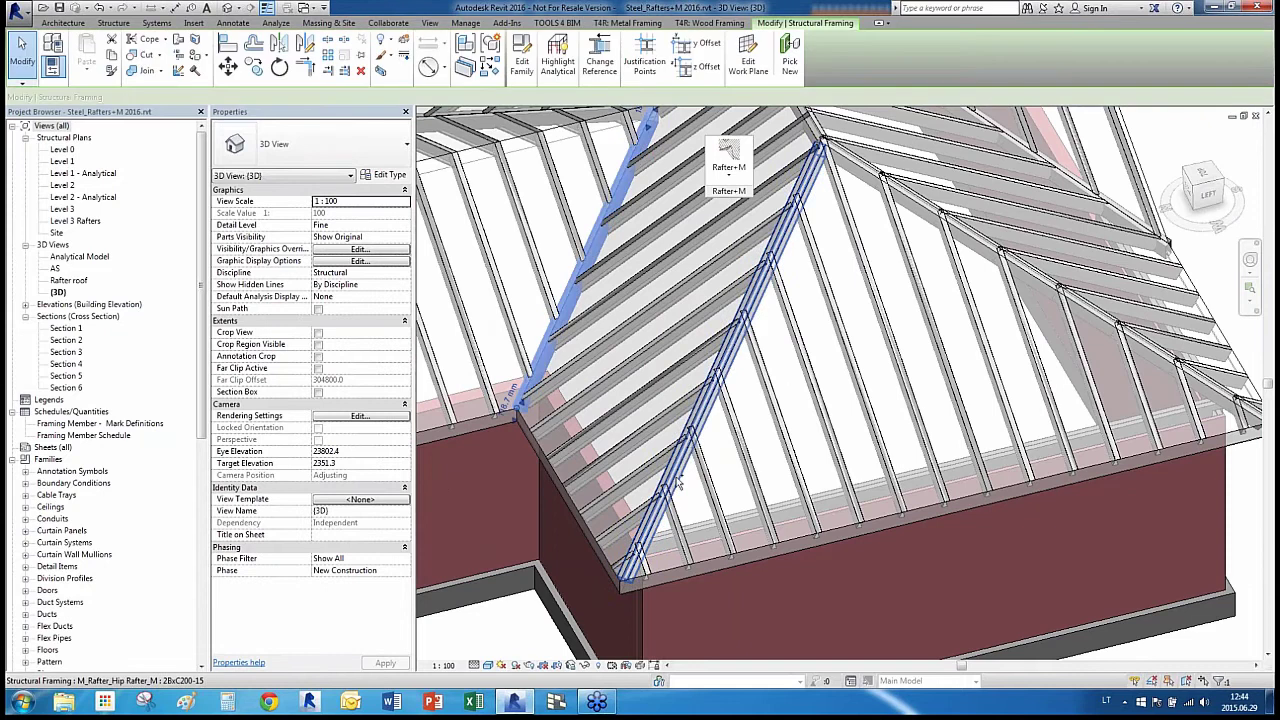
click(729, 180)
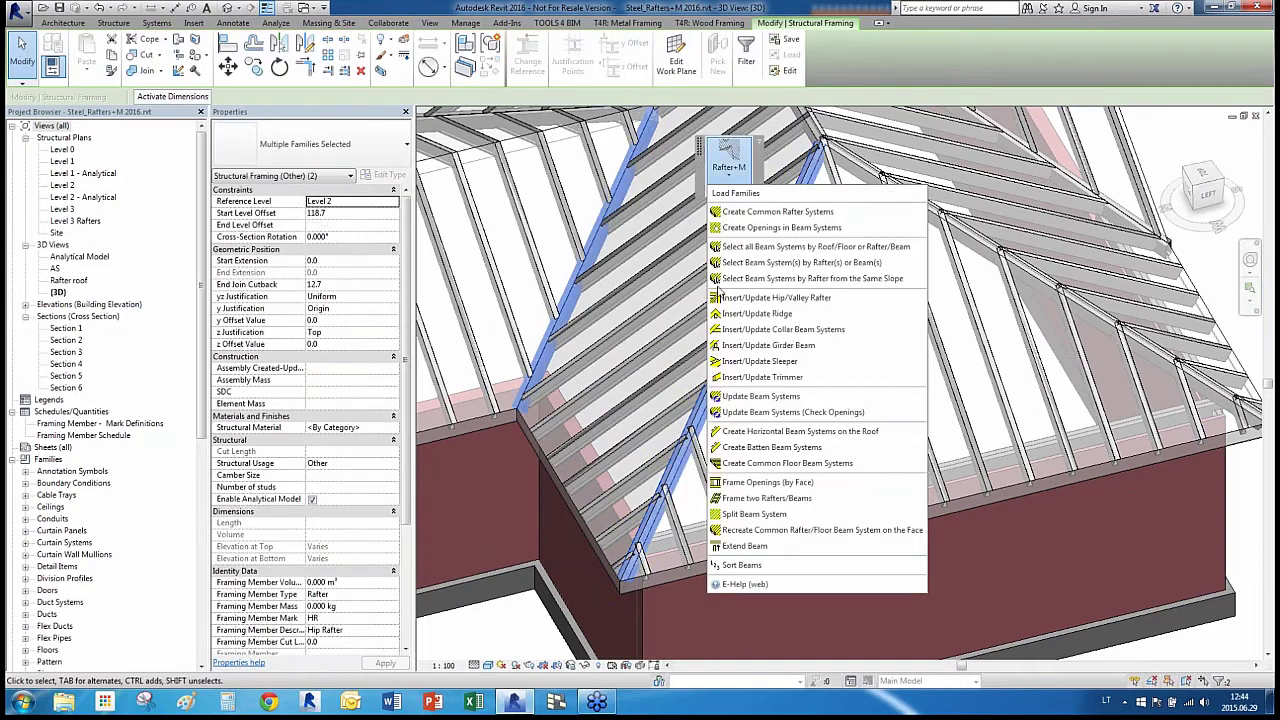
click(813, 347)
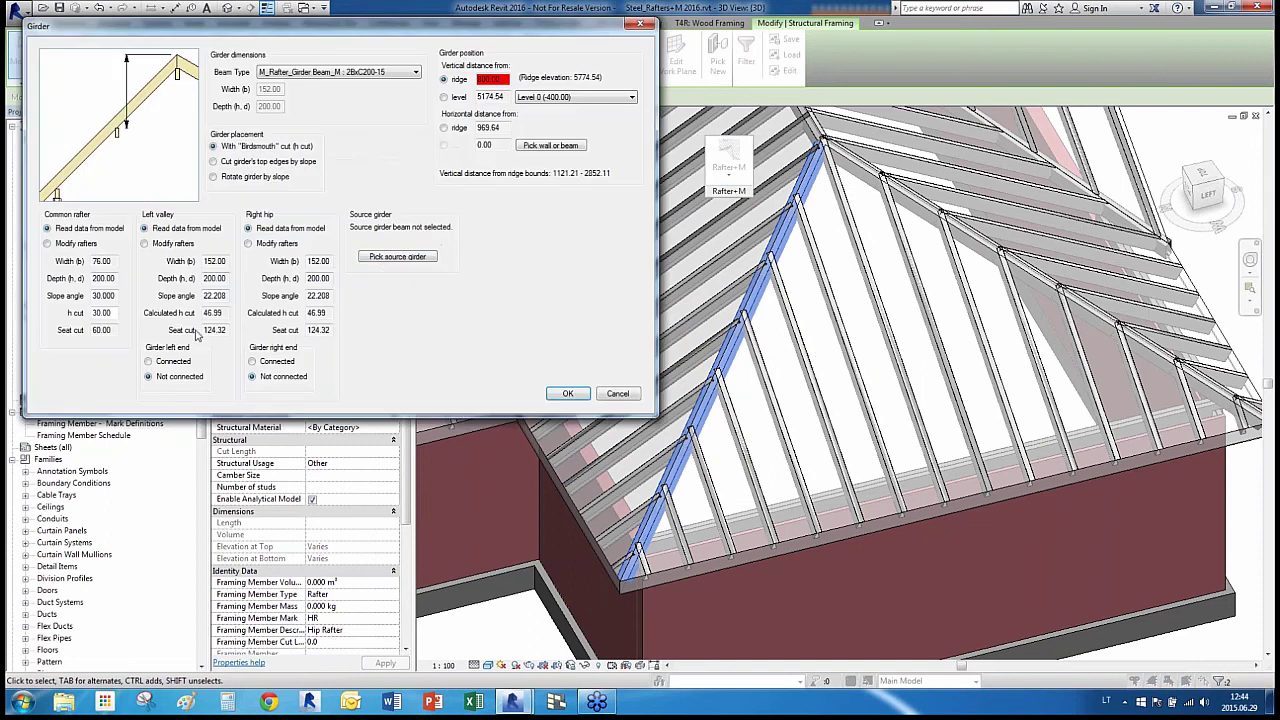
click(387, 259)
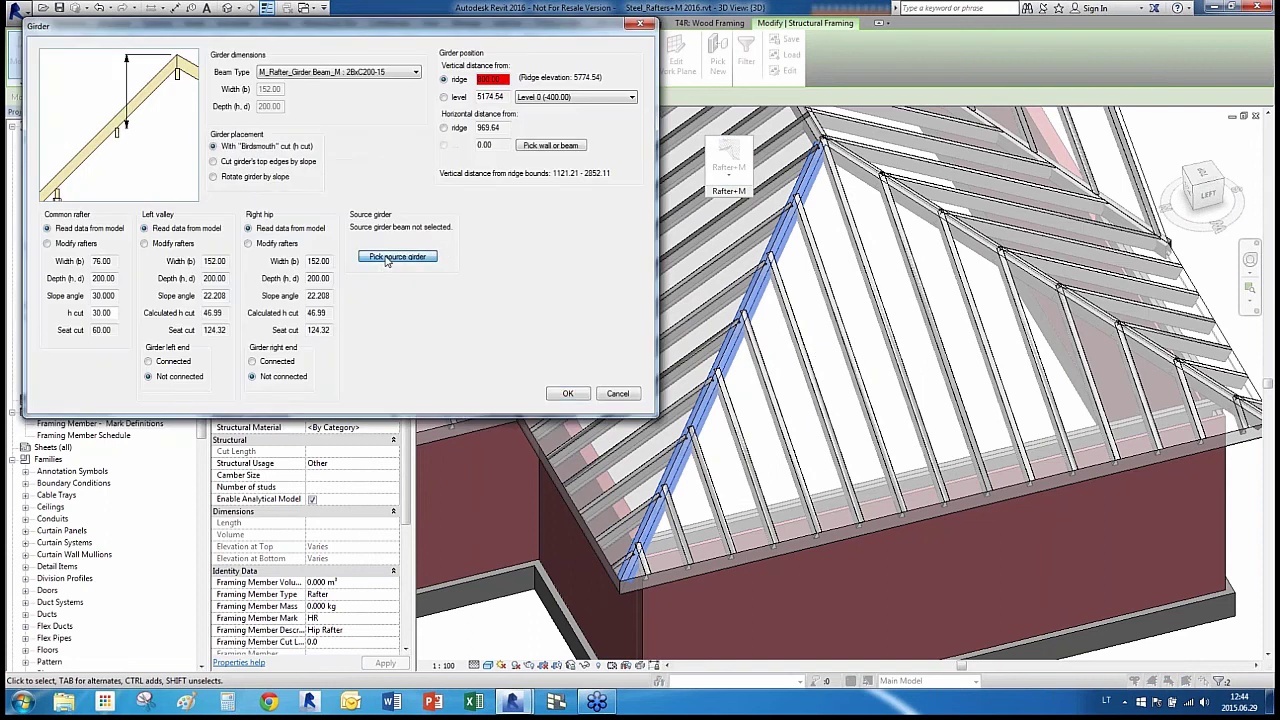
click(745, 520)
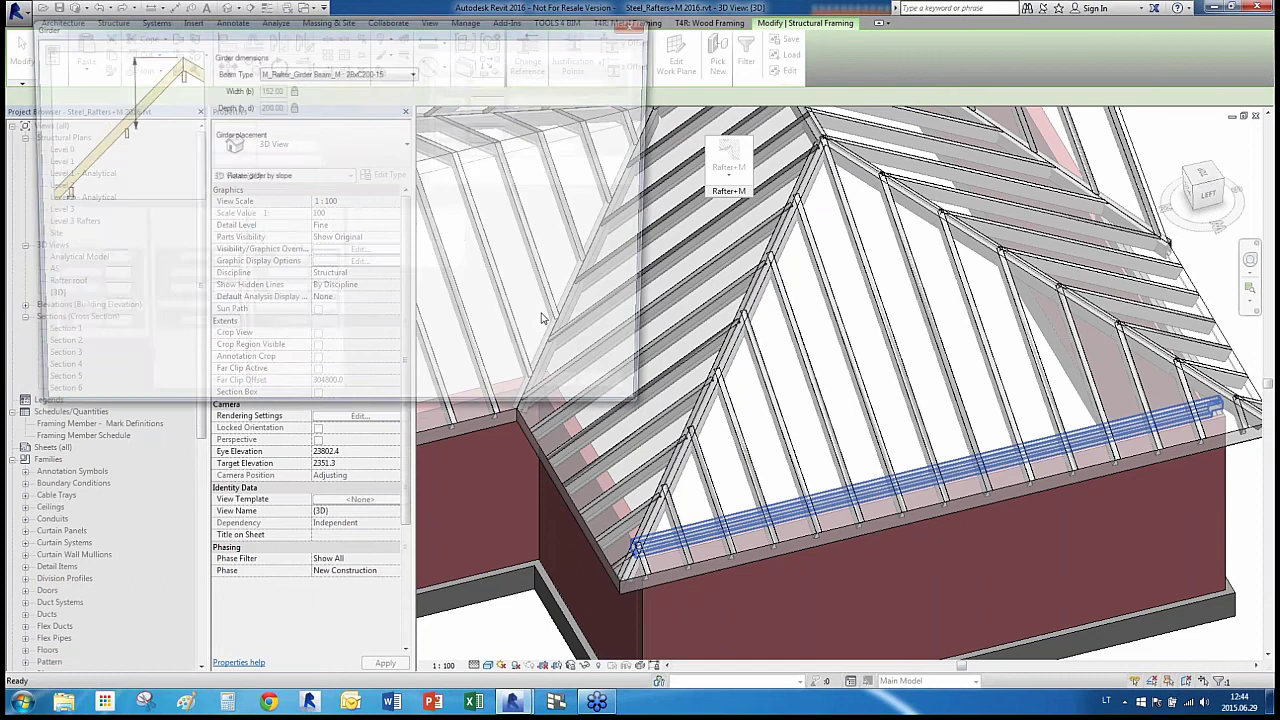
click(567, 394)
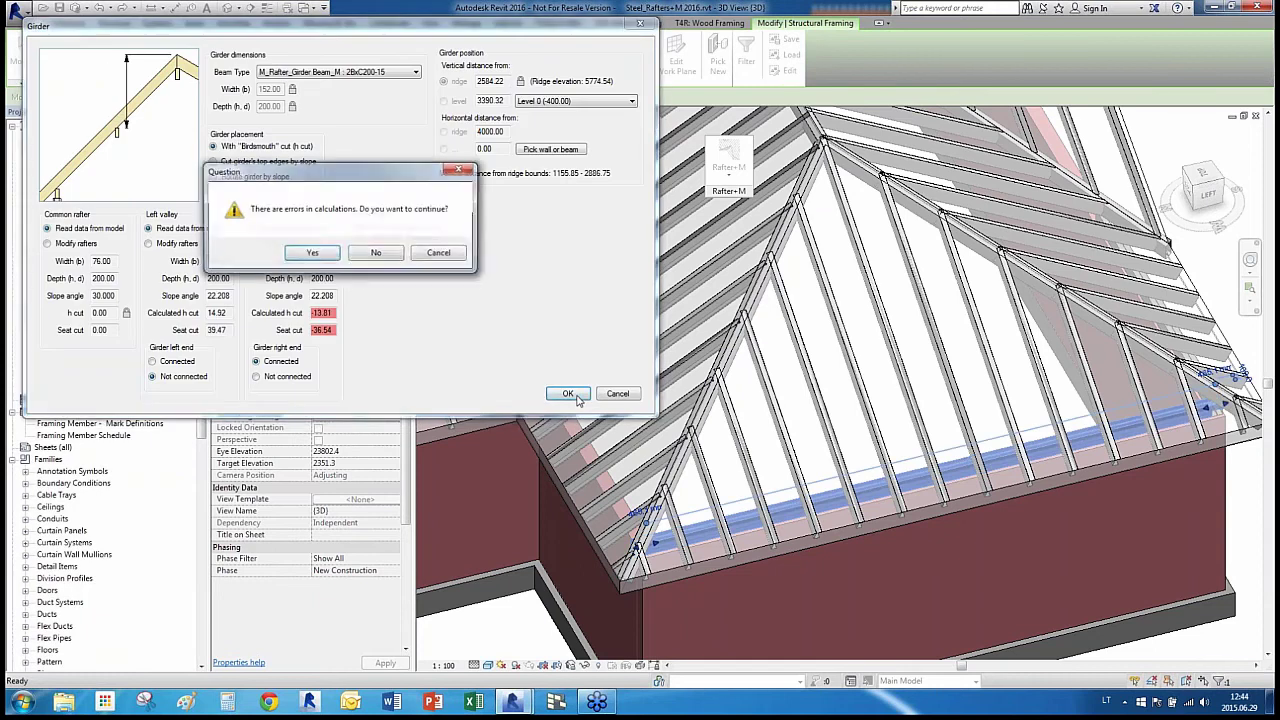
click(318, 253)
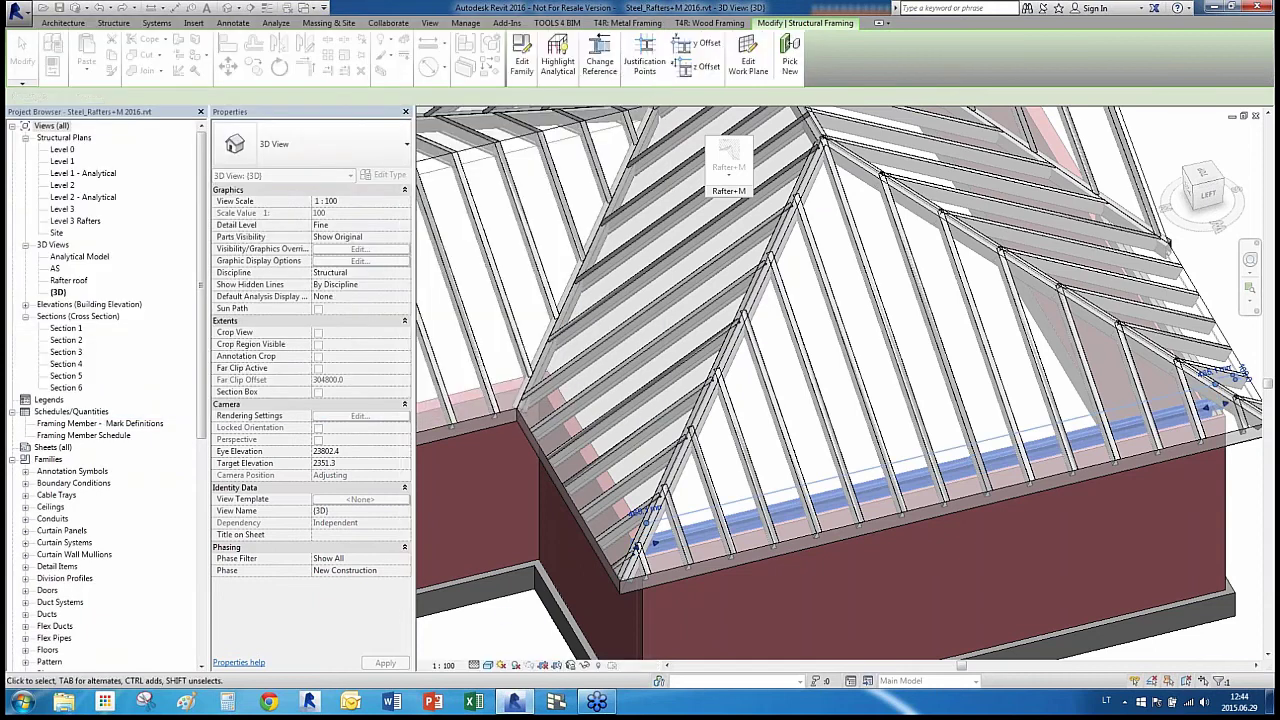
Inspect the new girder beam's end at the hip rafter and review the rafters and girders across the whole roof
scroll(671, 555, up, 3)
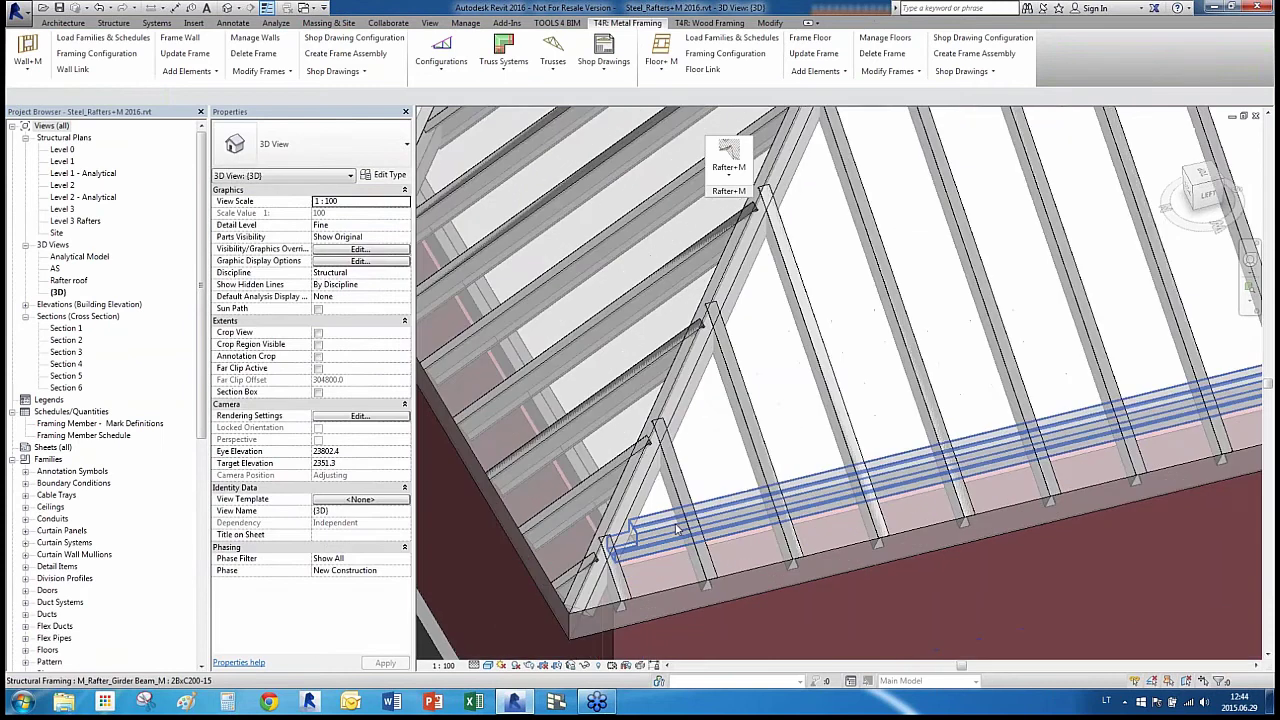
shift+middle_drag(671, 555, 863, 466)
scroll(496, 437, down, 3)
scroll(863, 466, up, 3)
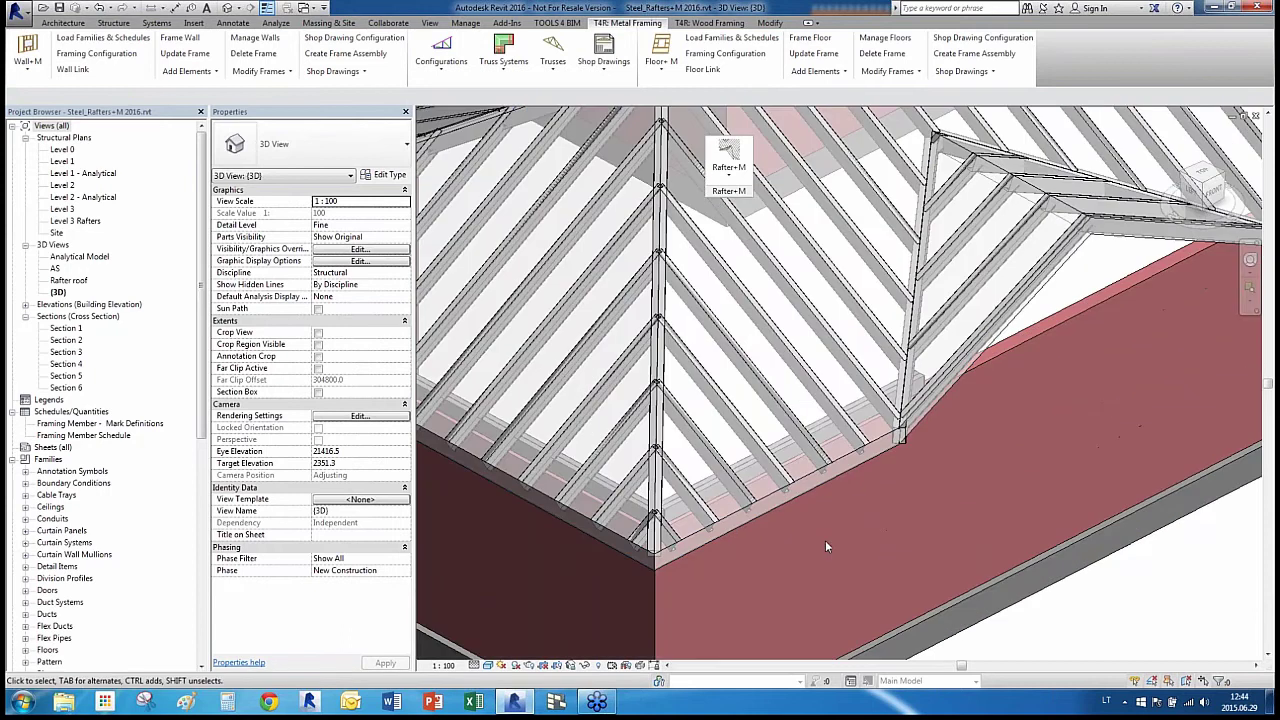
scroll(814, 531, down, 3)
shift+middle_drag(723, 484, 1005, 484)
scroll(810, 482, down, 3)
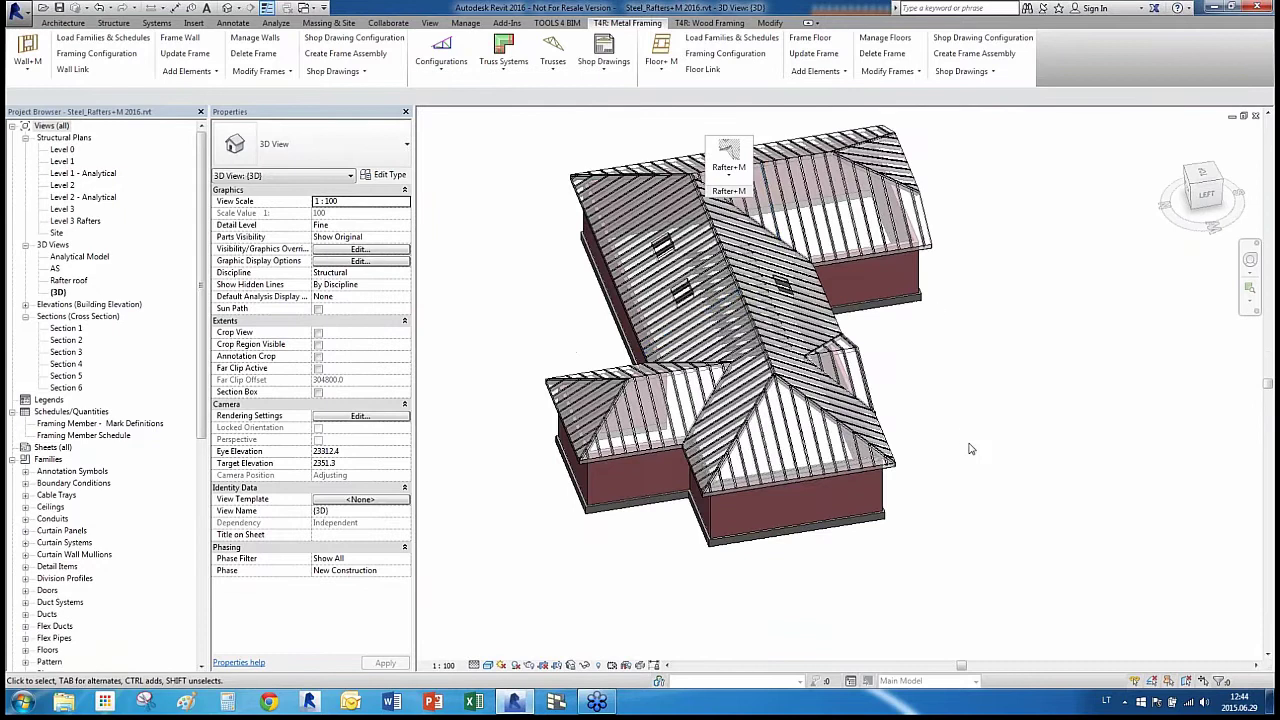
shift+middle_drag(810, 482, 845, 514)
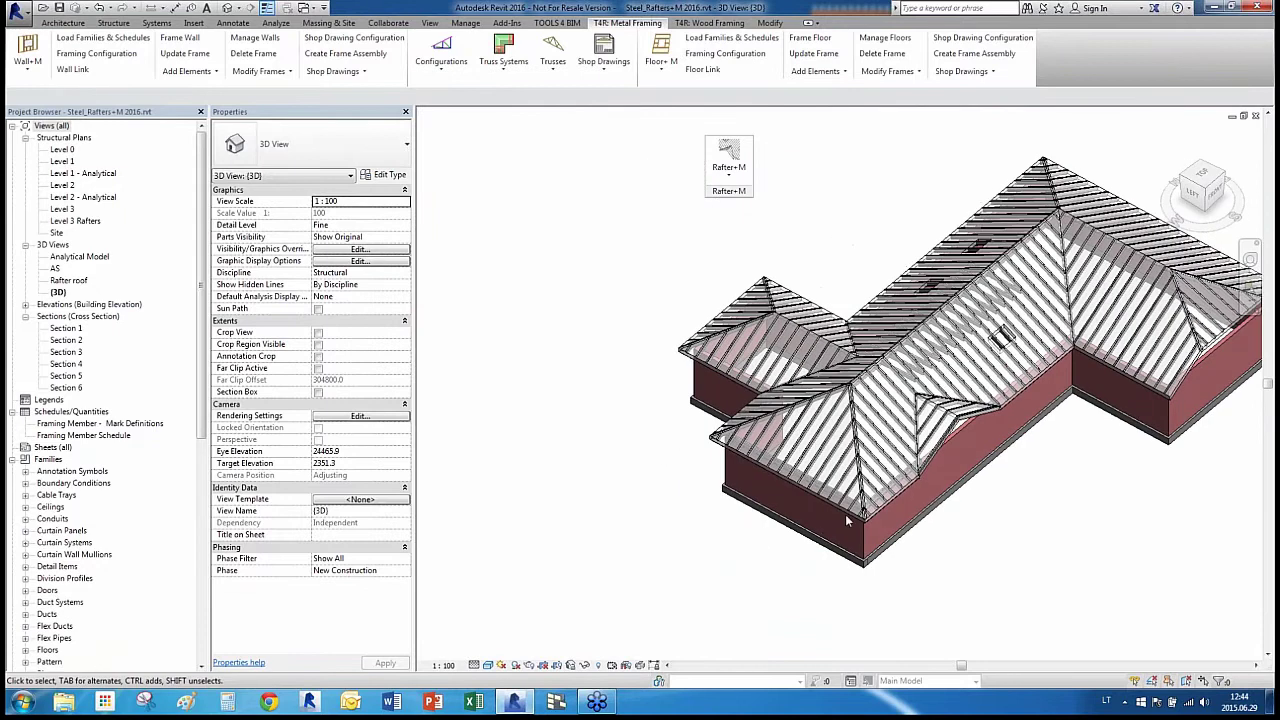
scroll(845, 514, up, 3)
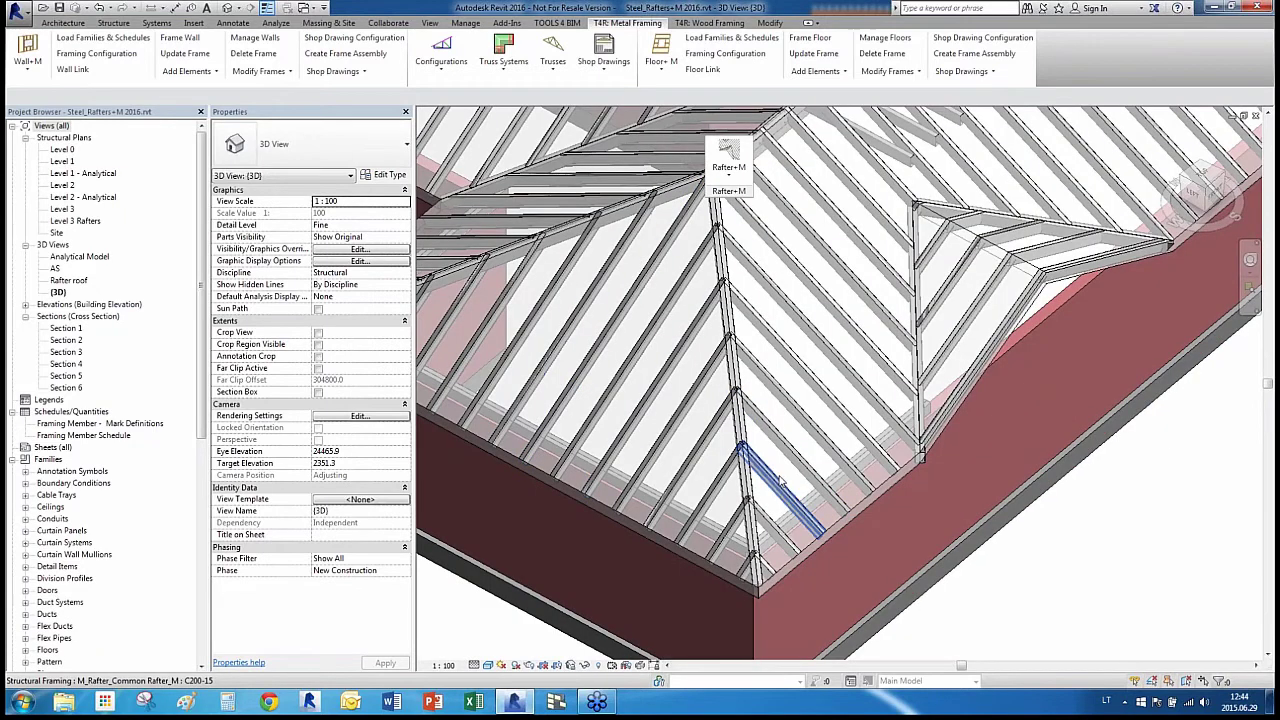
scroll(830, 505, down, 3)
mouse_move(830, 505)
shift+middle_down()
mouse_move(867, 510)
mouse_move(852, 514)
shift+middle_up()
scroll(606, 481, down, 1)
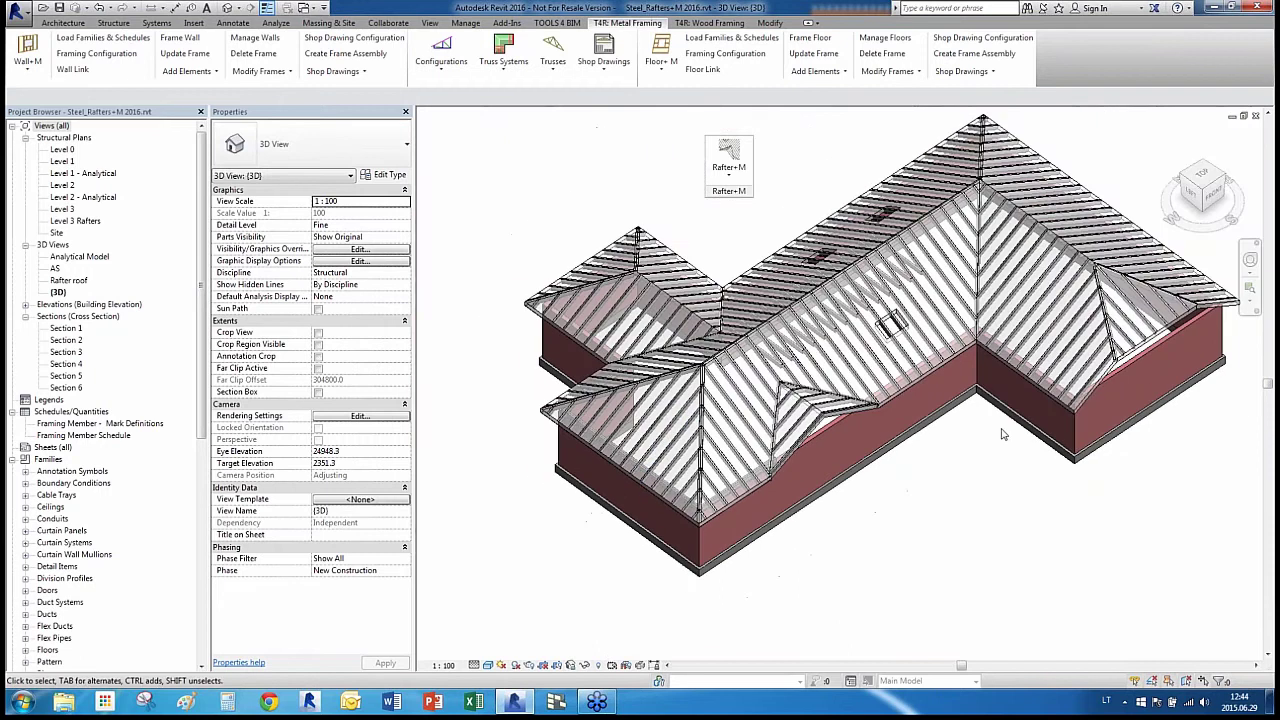
scroll(1001, 434, up, 1)
click(740, 172)
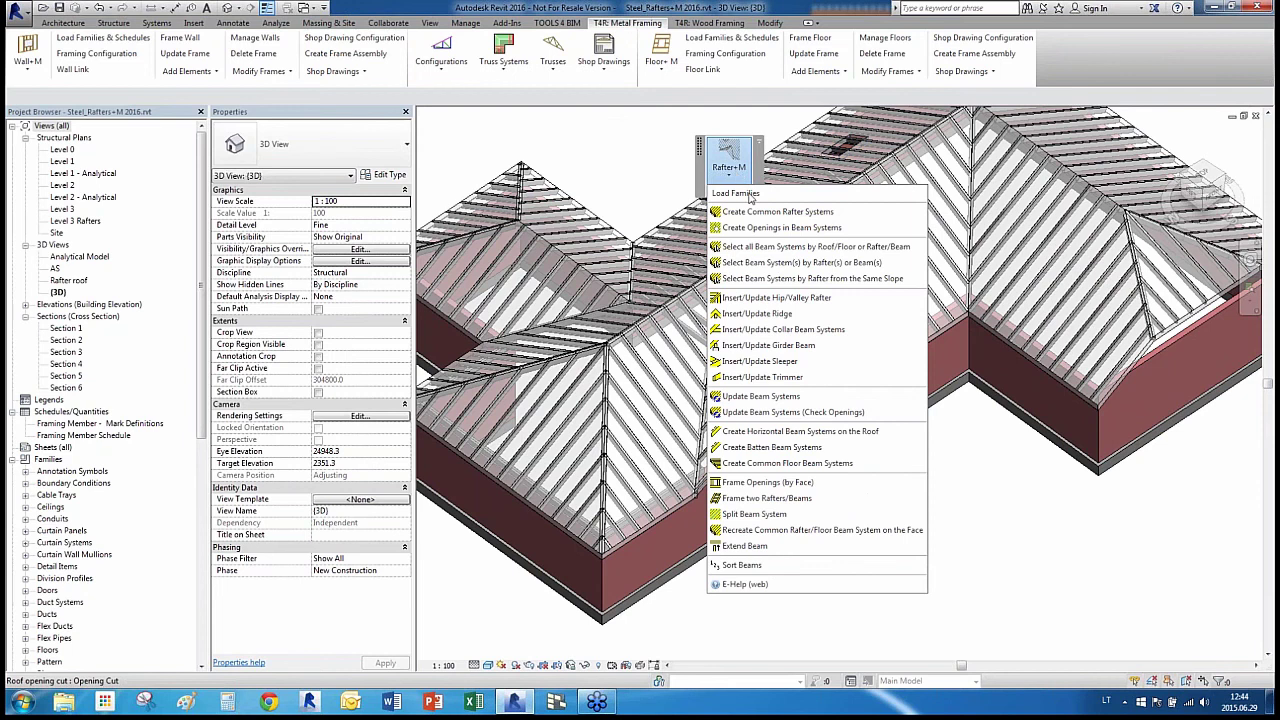
click(996, 520)
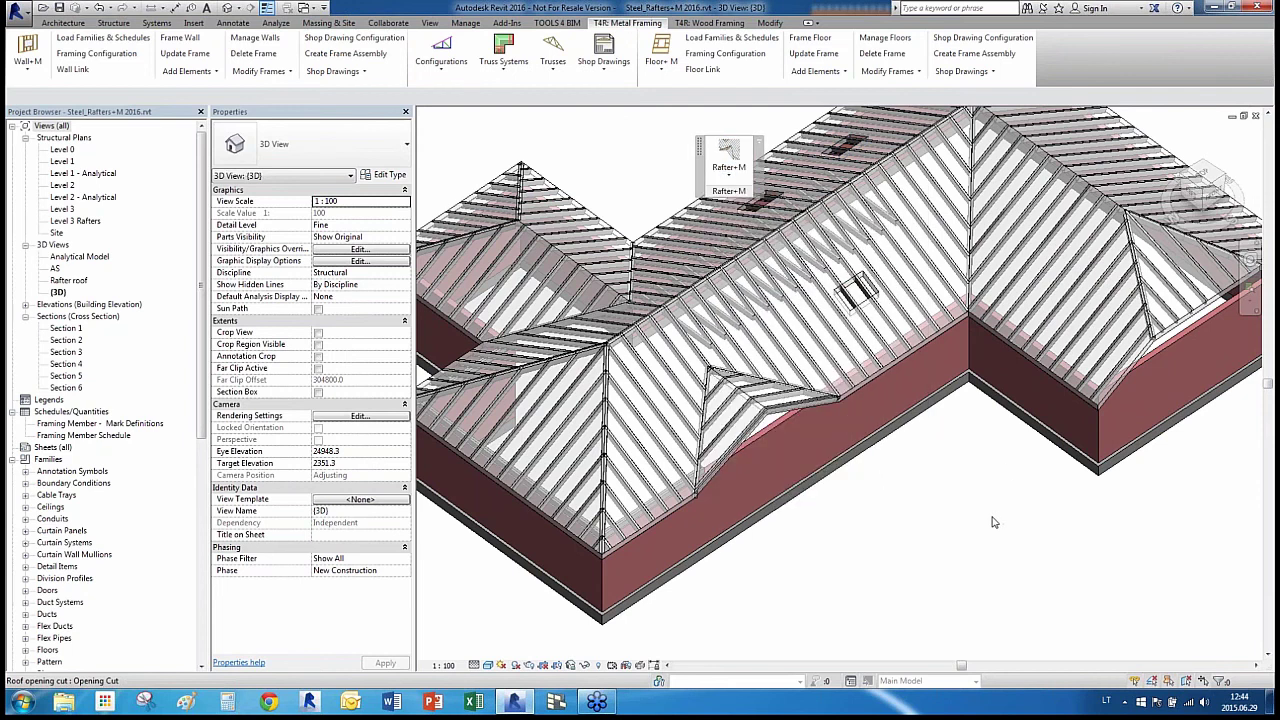
Add a 50 mm structure layer above the core boundary in the Roof Rafter+M roof type's assembly
scroll(600, 553, up, 2)
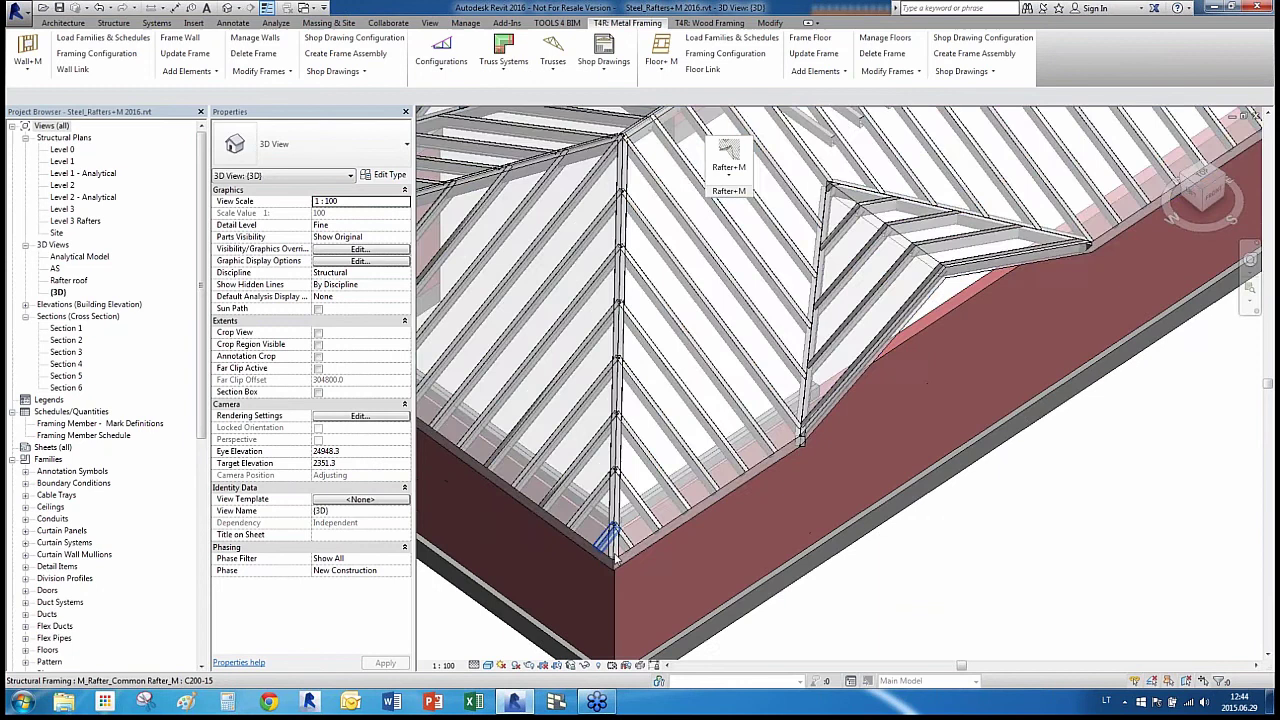
click(651, 544)
click(377, 177)
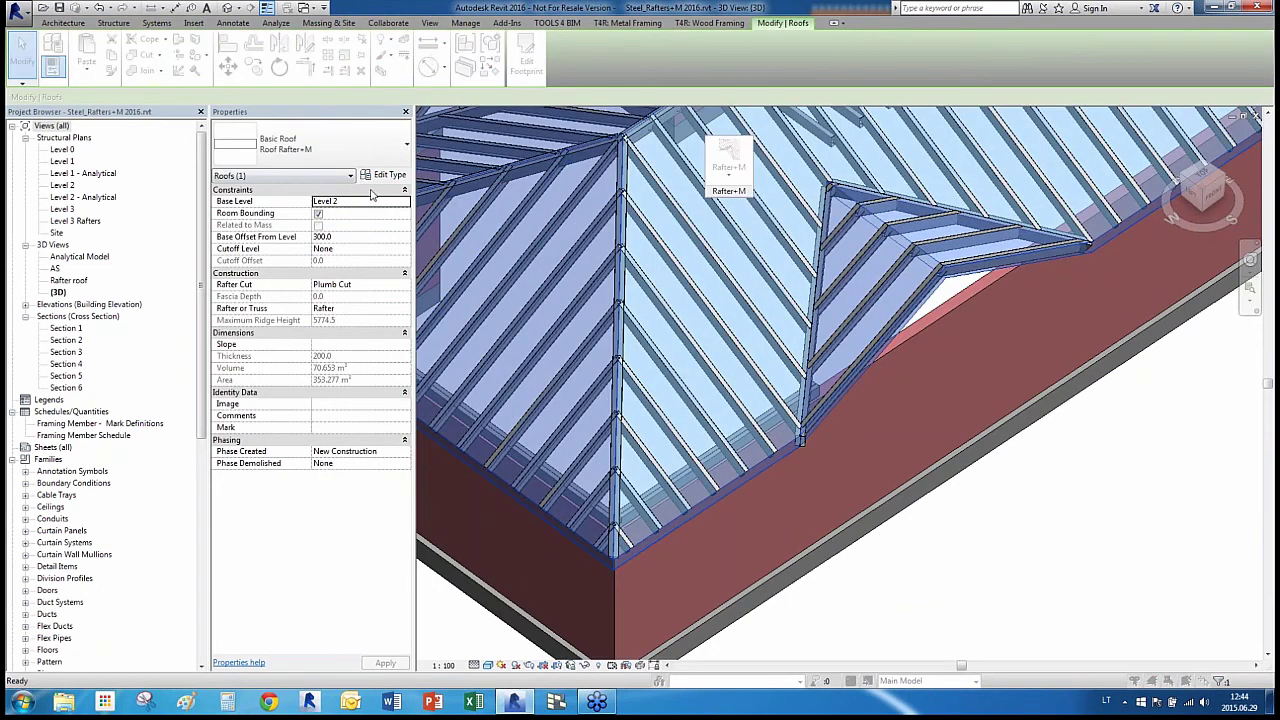
click(633, 198)
click(633, 198)
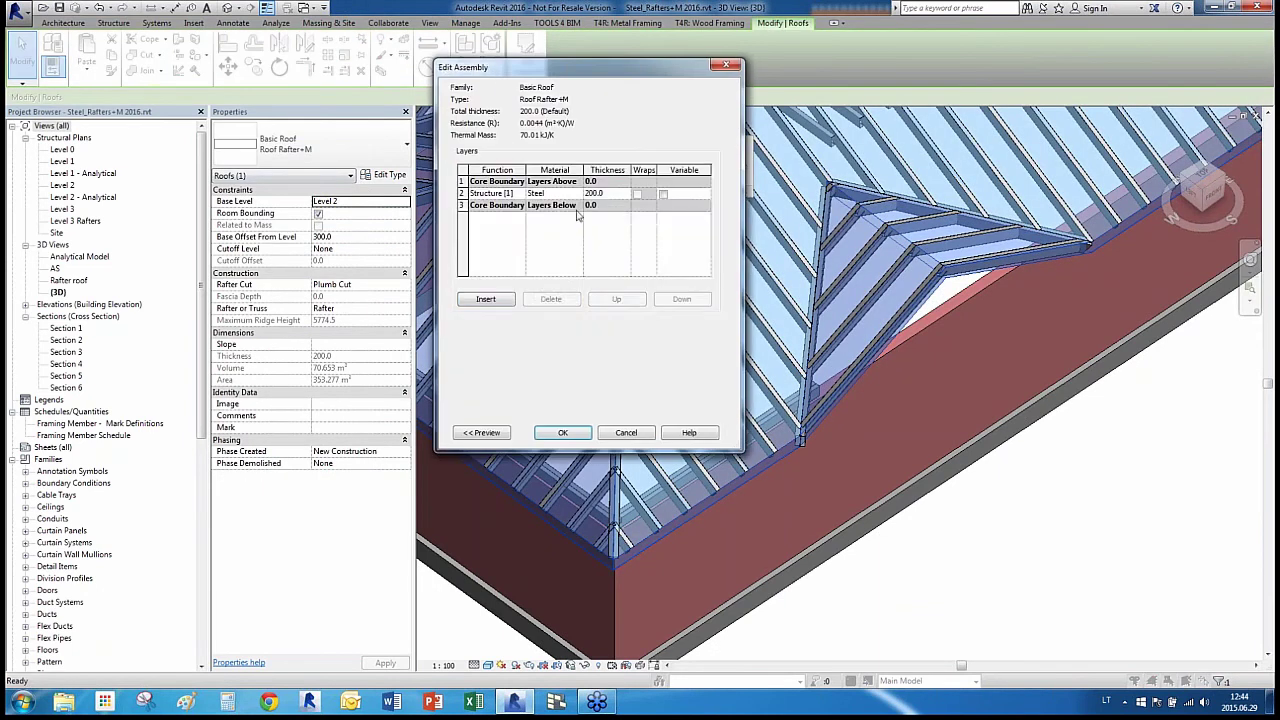
click(504, 304)
click(601, 302)
click(612, 302)
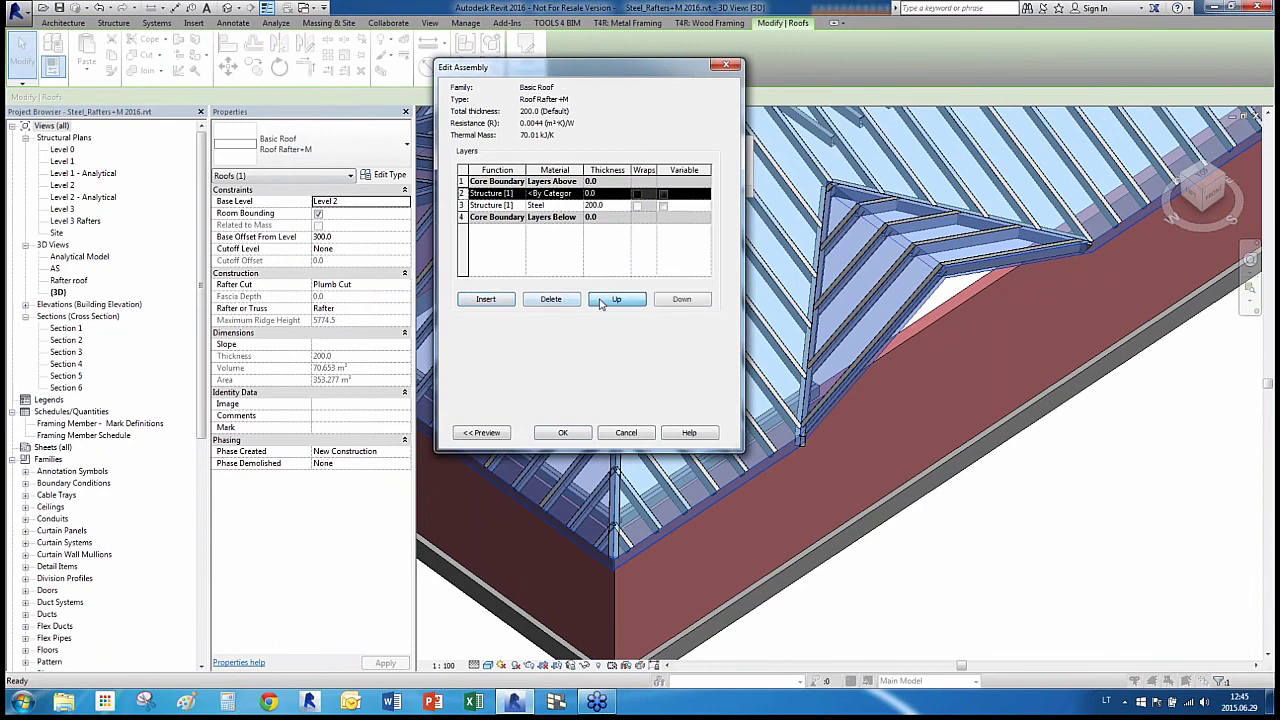
click(618, 302)
click(602, 183)
double_click(602, 183)
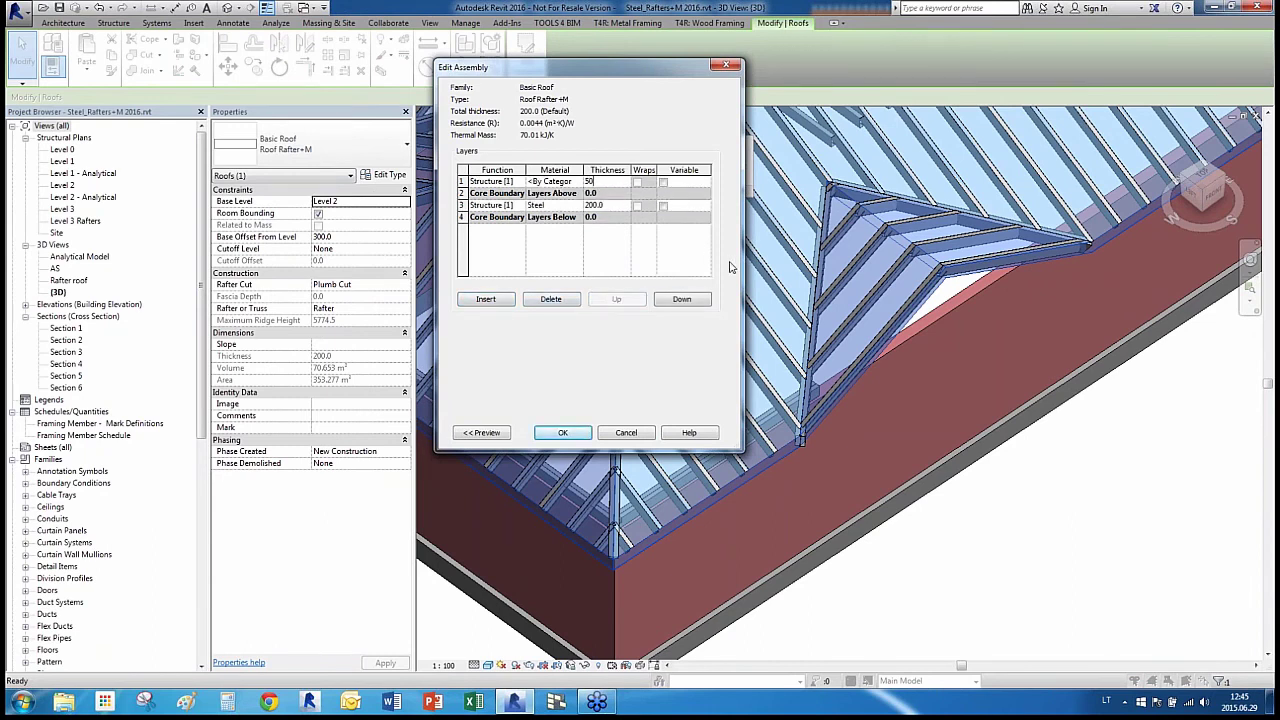
drag(778, 261, 882, 261)
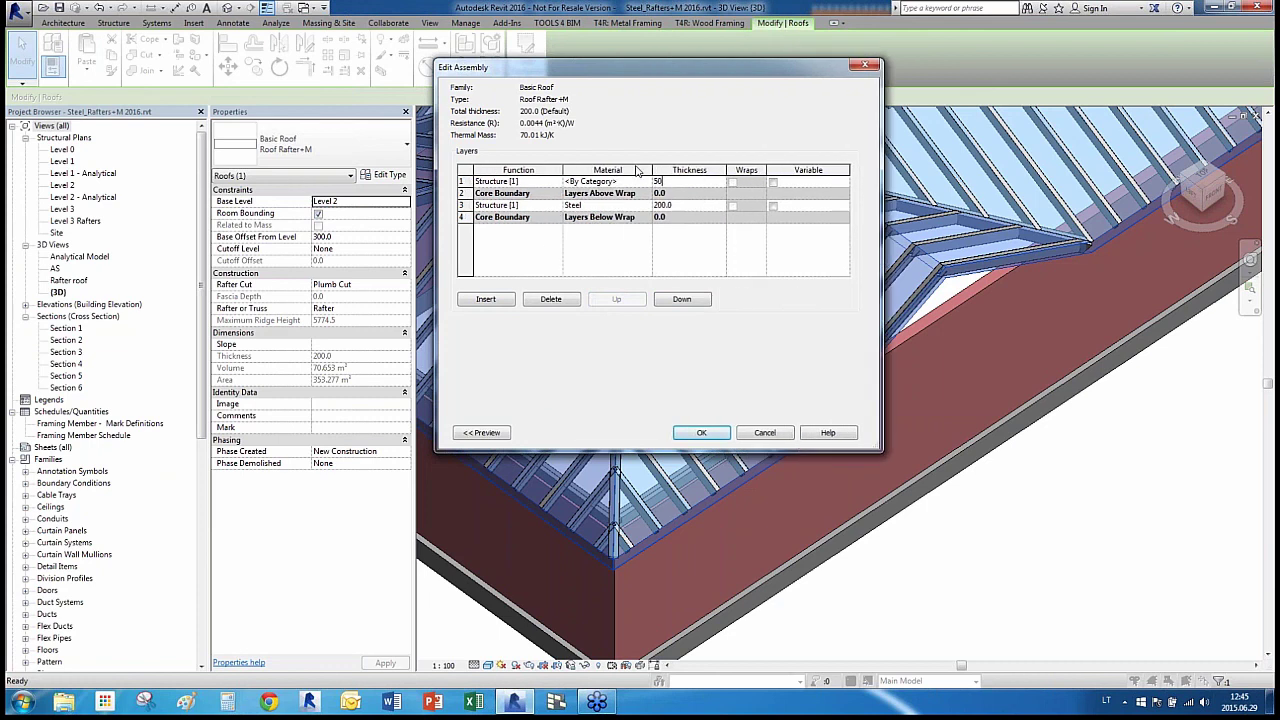
Assign the Steel material to the new top layer by copying it from the 200 mm layer, and accept the roof type changes
click(586, 207)
key(ctrl+c)
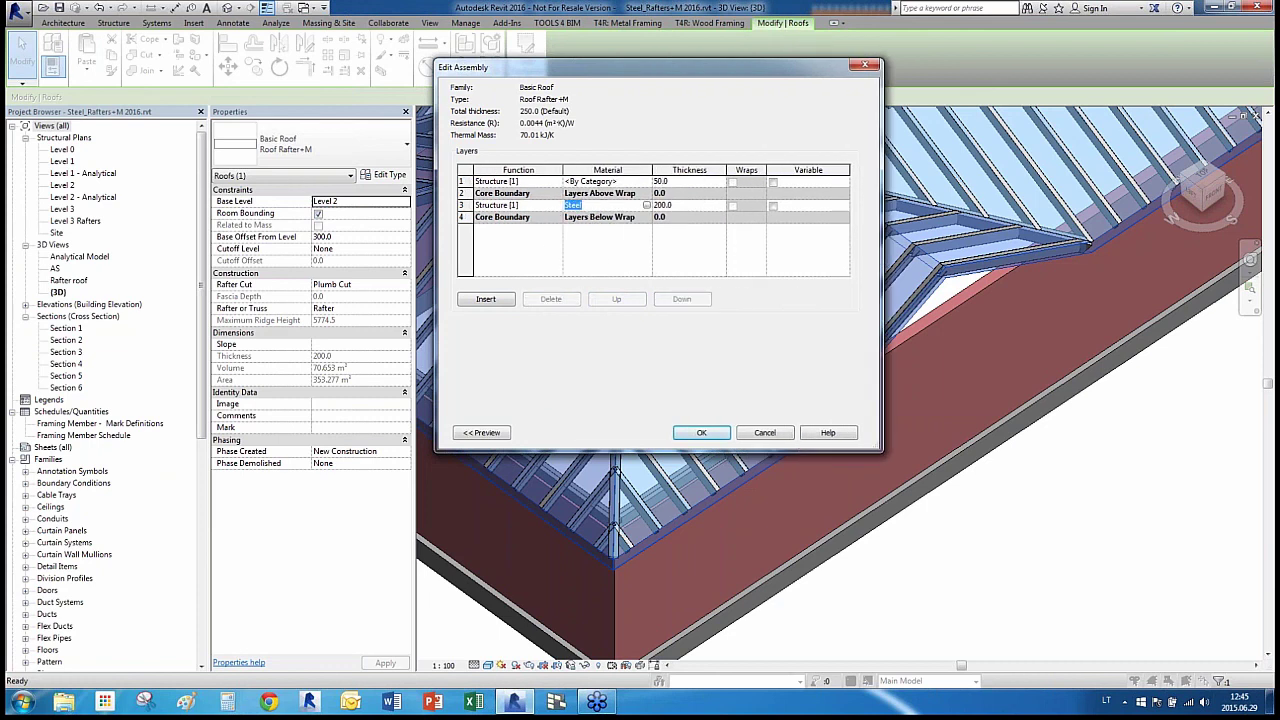
click(634, 182)
key(ctrl+v)
click(716, 433)
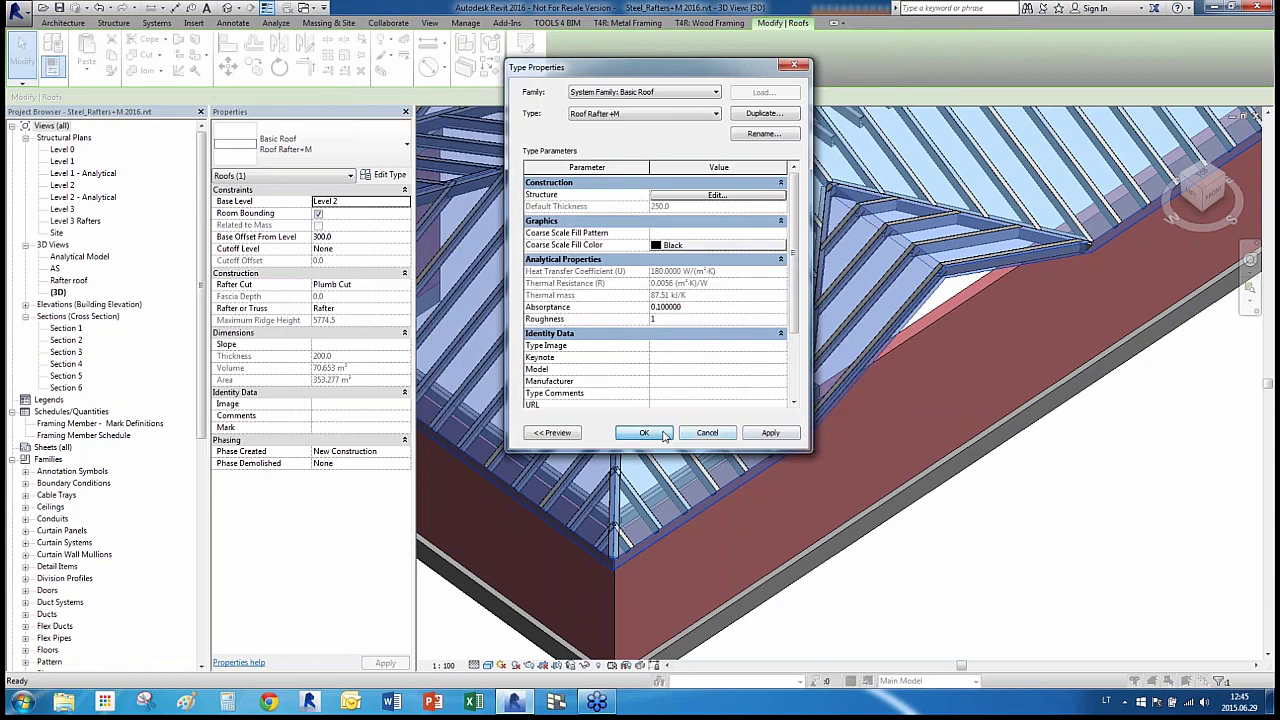
click(663, 436)
key(Escape)
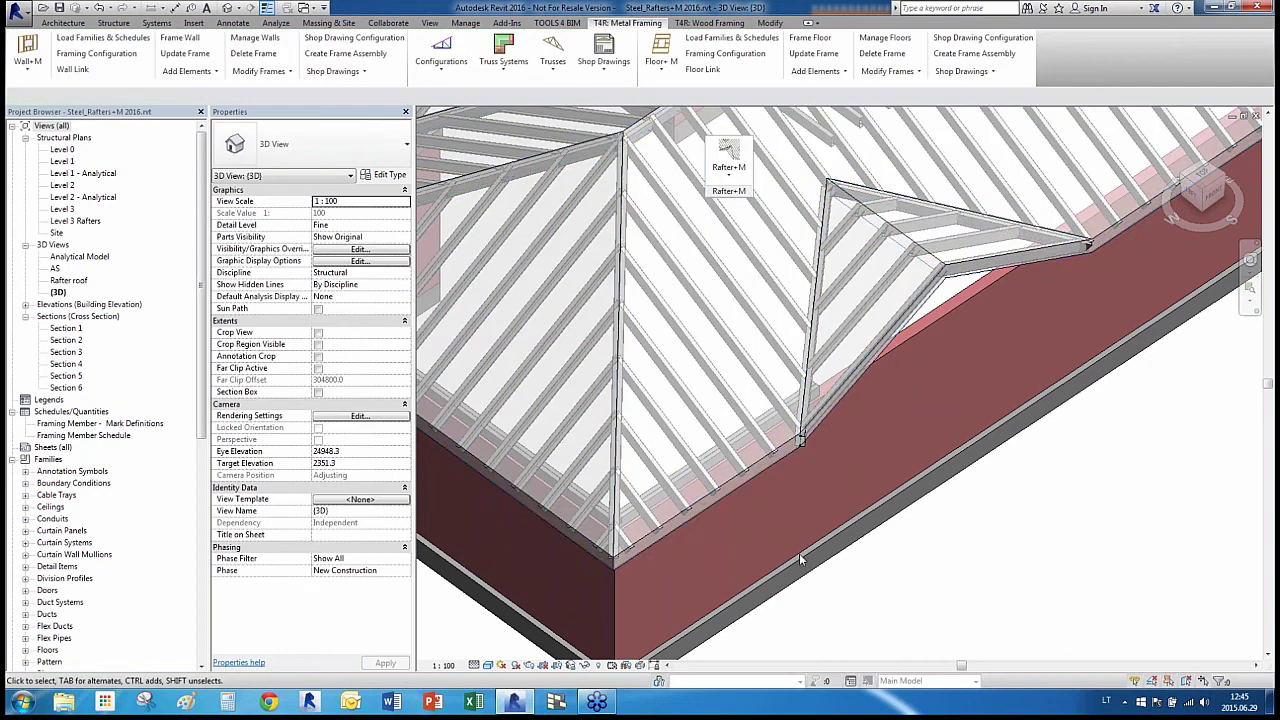
Create batten beam systems on the roof with M_Rafter_Batten Beam_M : C50-15, horizontal direction, 300 mm fixed spacing, top justification, placed on the top
click(707, 508)
click(727, 170)
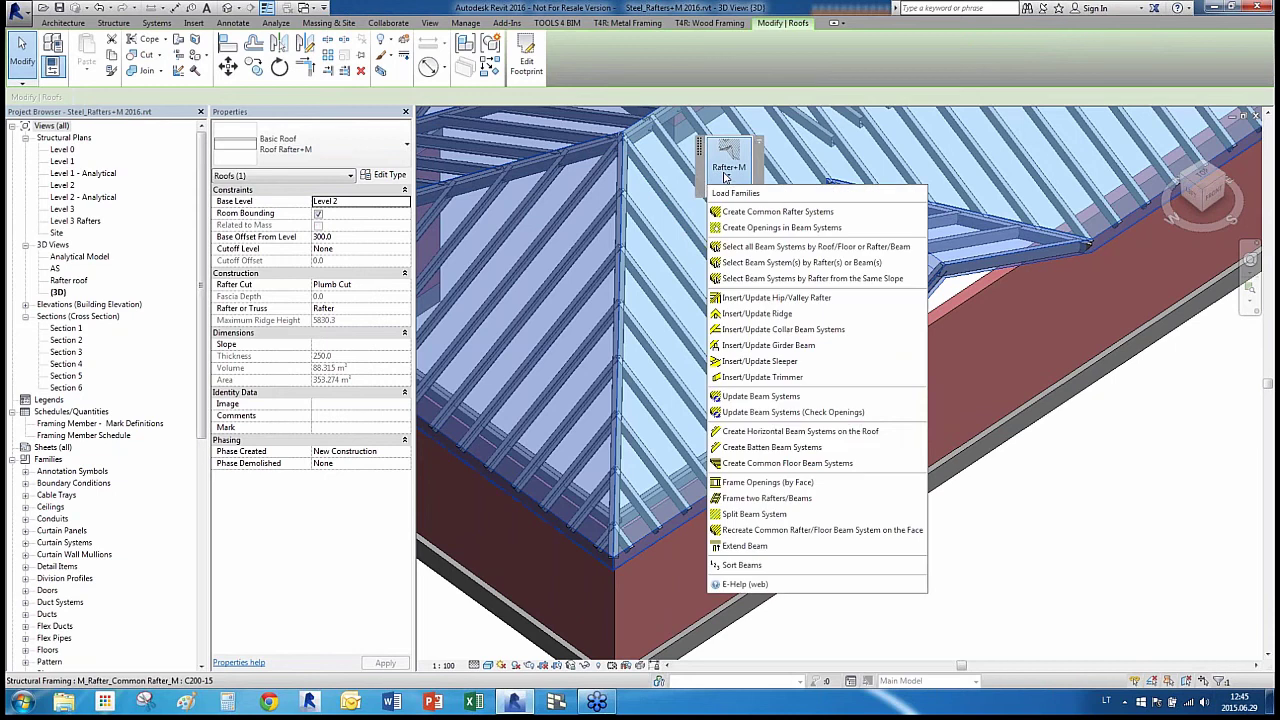
click(843, 448)
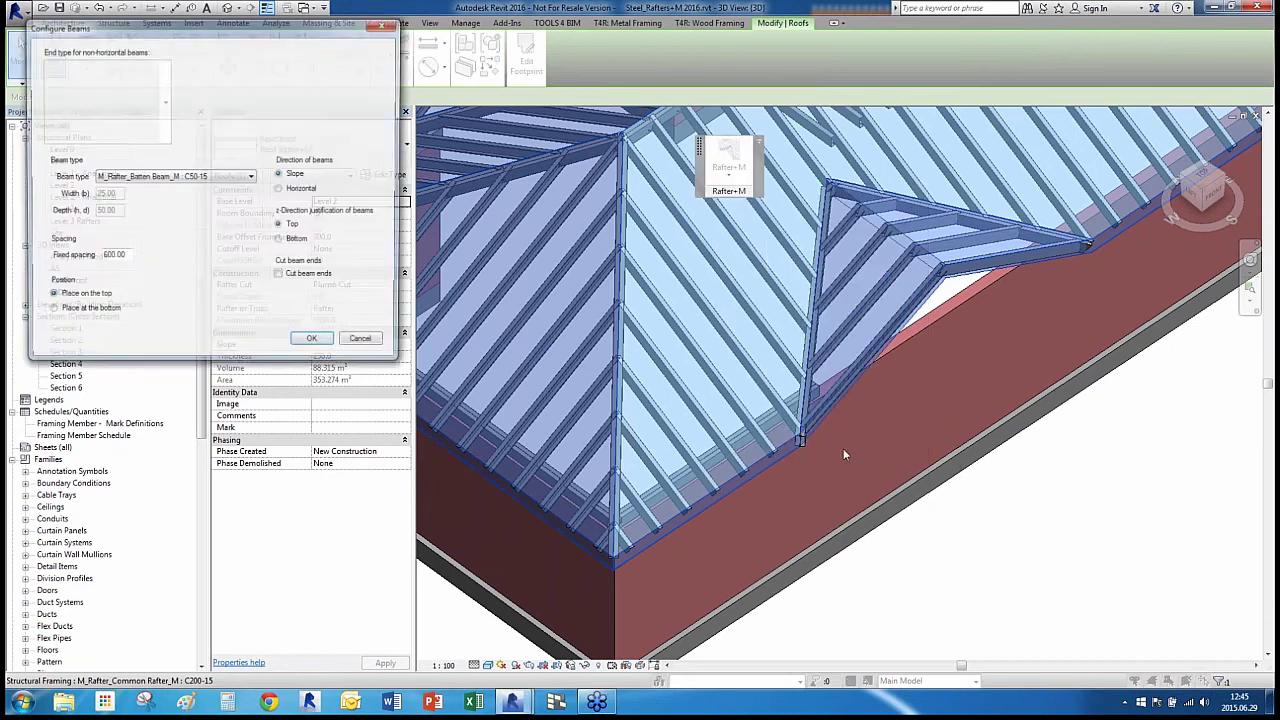
click(201, 181)
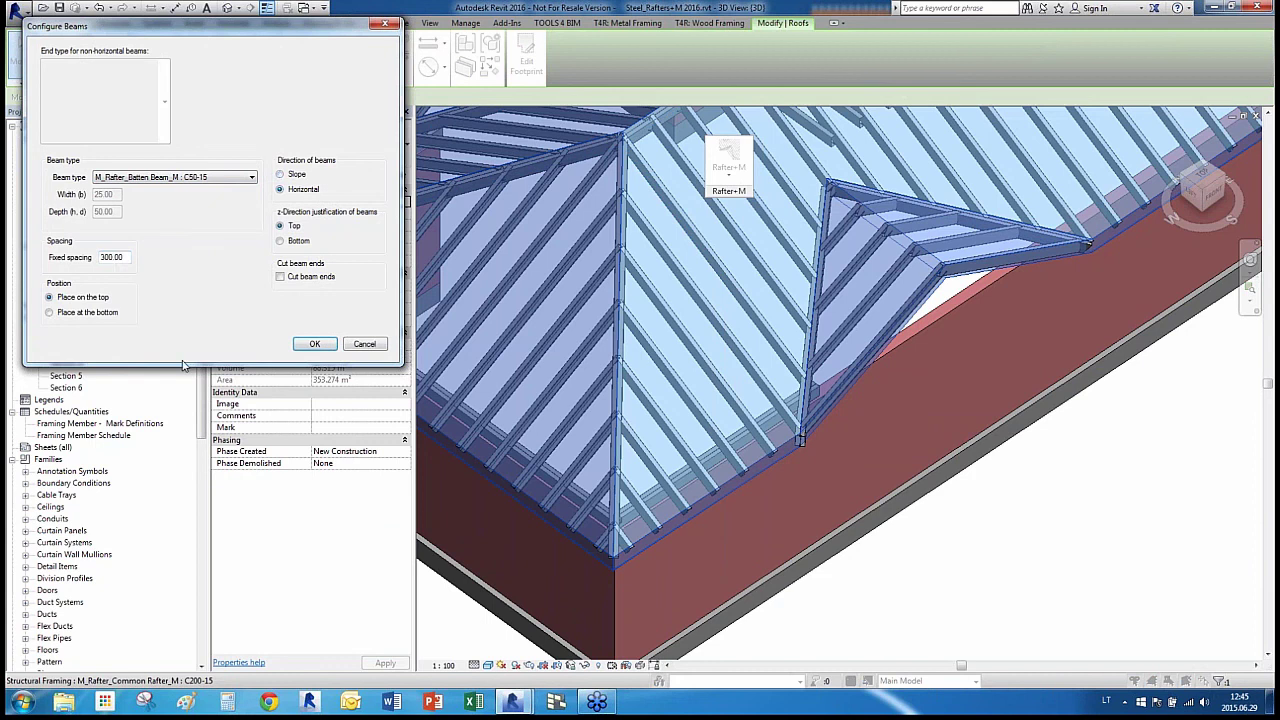
click(315, 344)
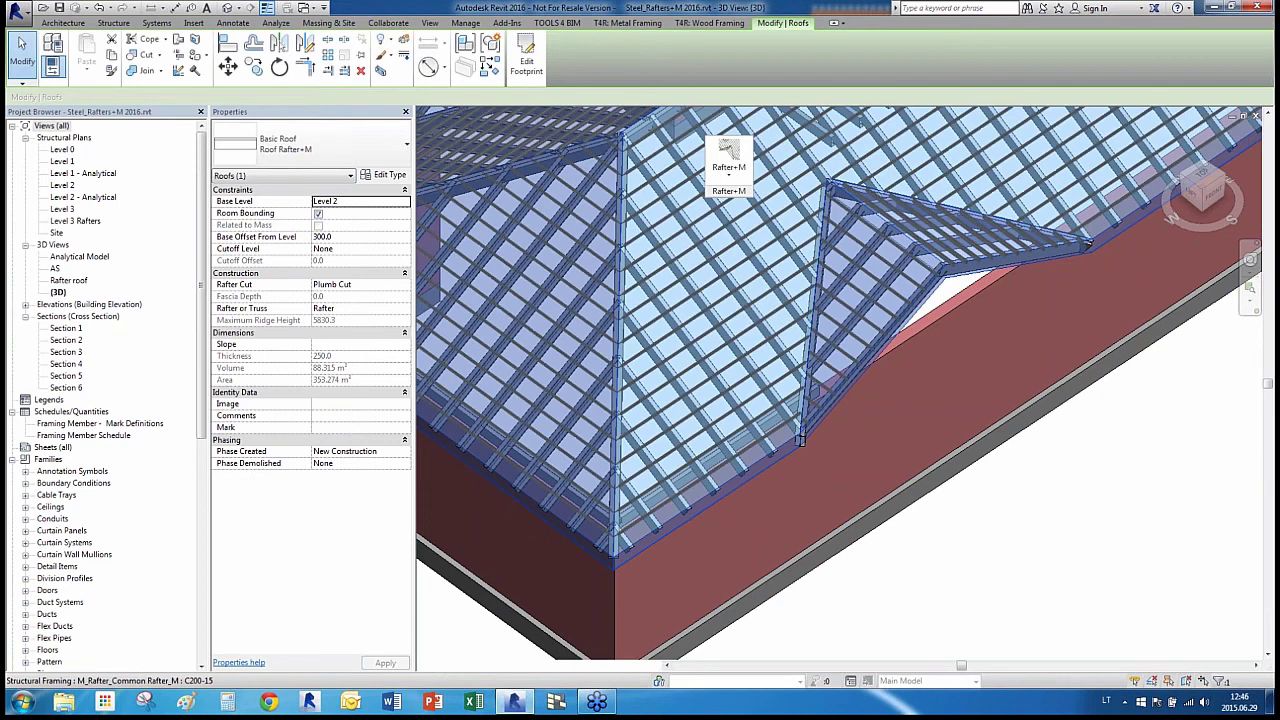
Inspect a C50-15 batten on the small gable slope and how the batten profiles sit on top of the rafters
scroll(859, 245, up, 5)
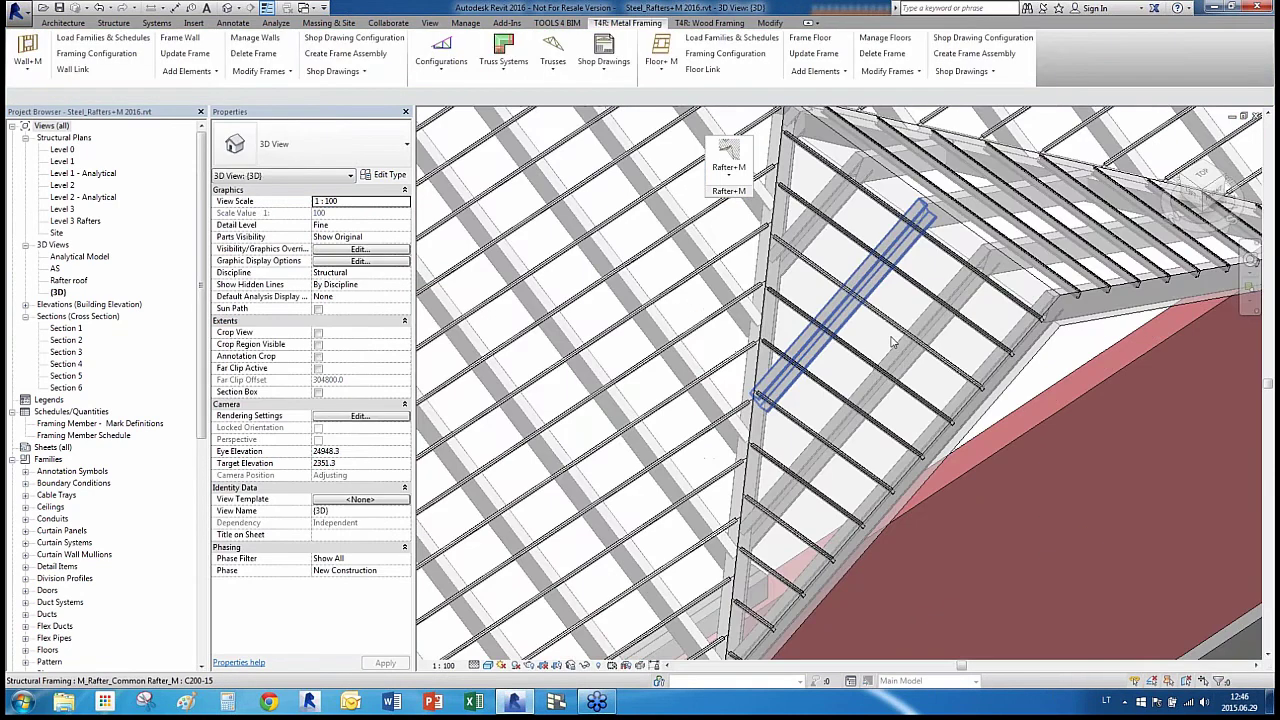
click(862, 250)
shift+middle_drag(866, 338, 812, 262)
scroll(871, 320, up, 4)
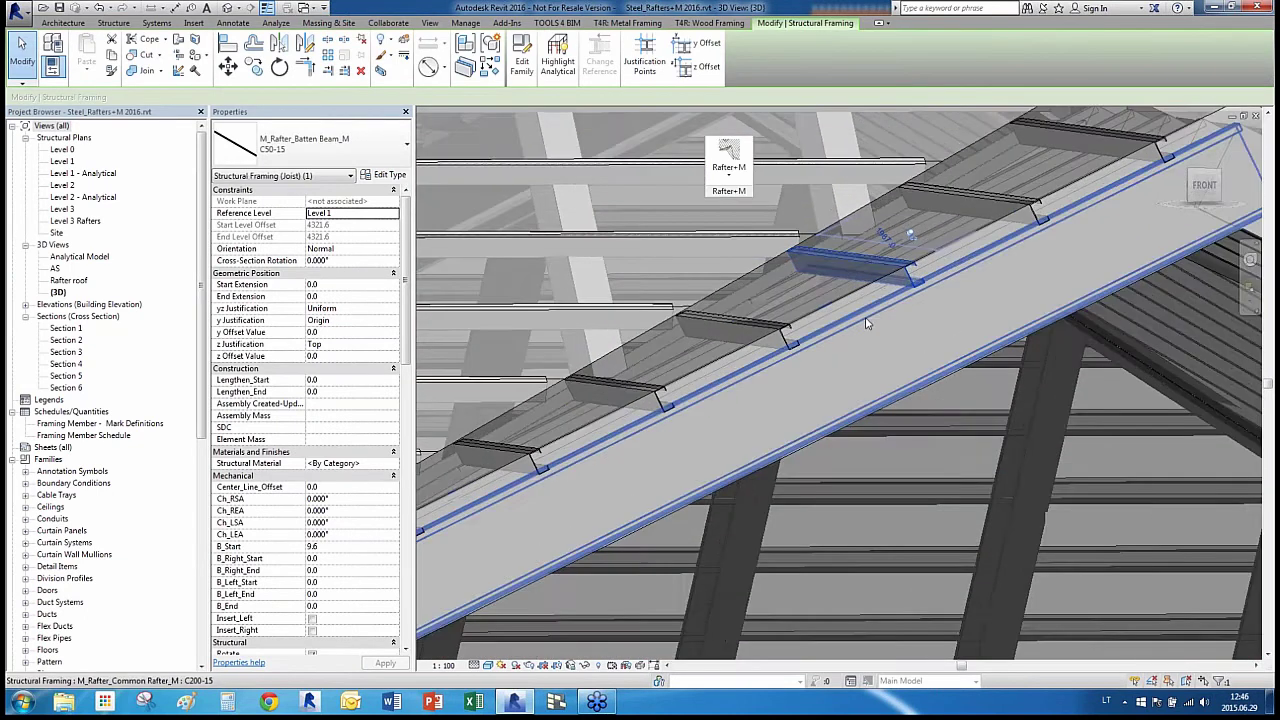
middle_drag(871, 320, 902, 438)
scroll(900, 434, down, 6)
scroll(900, 440, down, 2)
key(Escape)
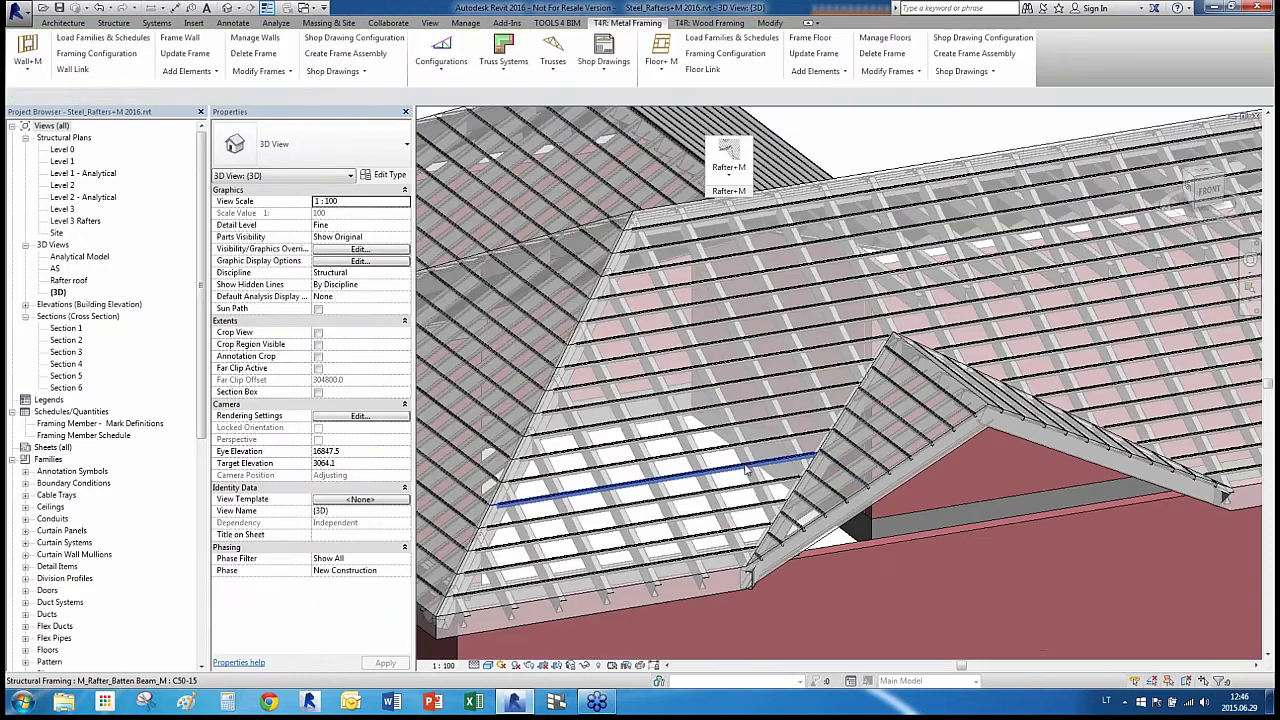
Examine the batten layout over all roof slopes, around the roof opening, along the ridge and at the hip corner
scroll(745, 469, down, 4)
shift+middle_drag(745, 469, 855, 540)
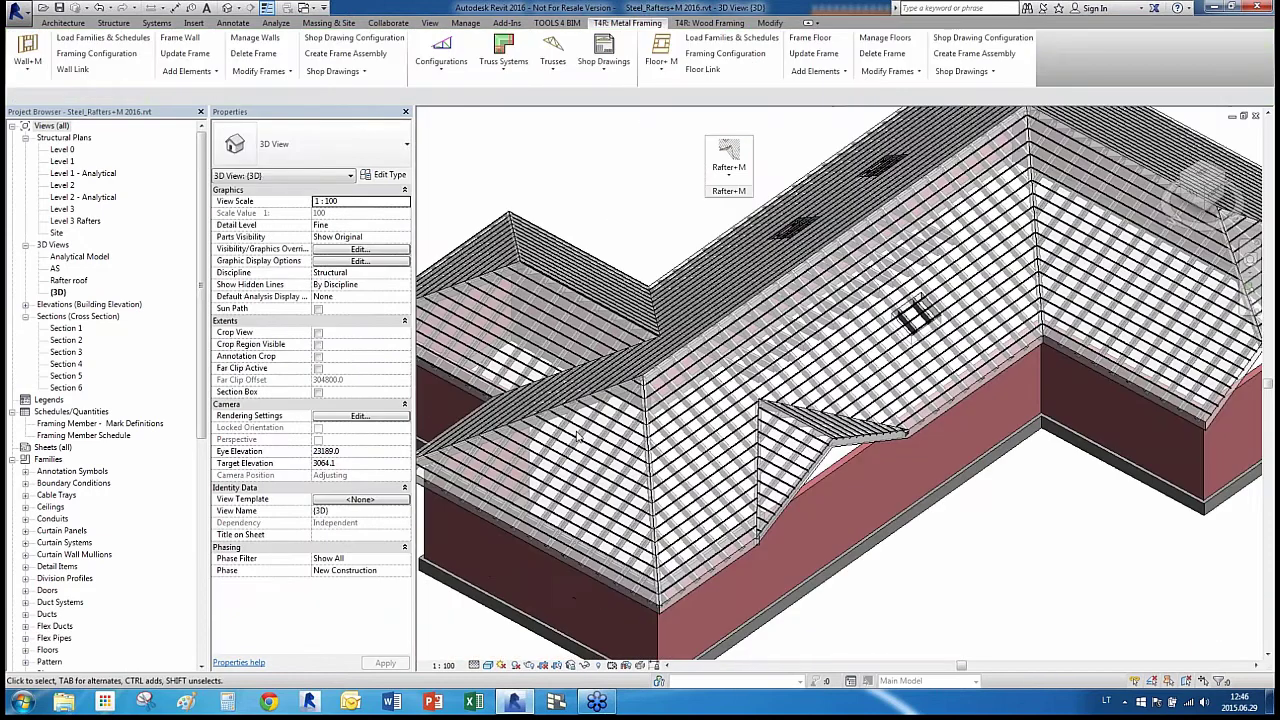
scroll(577, 434, down, 4)
shift+middle_drag(577, 434, 826, 343)
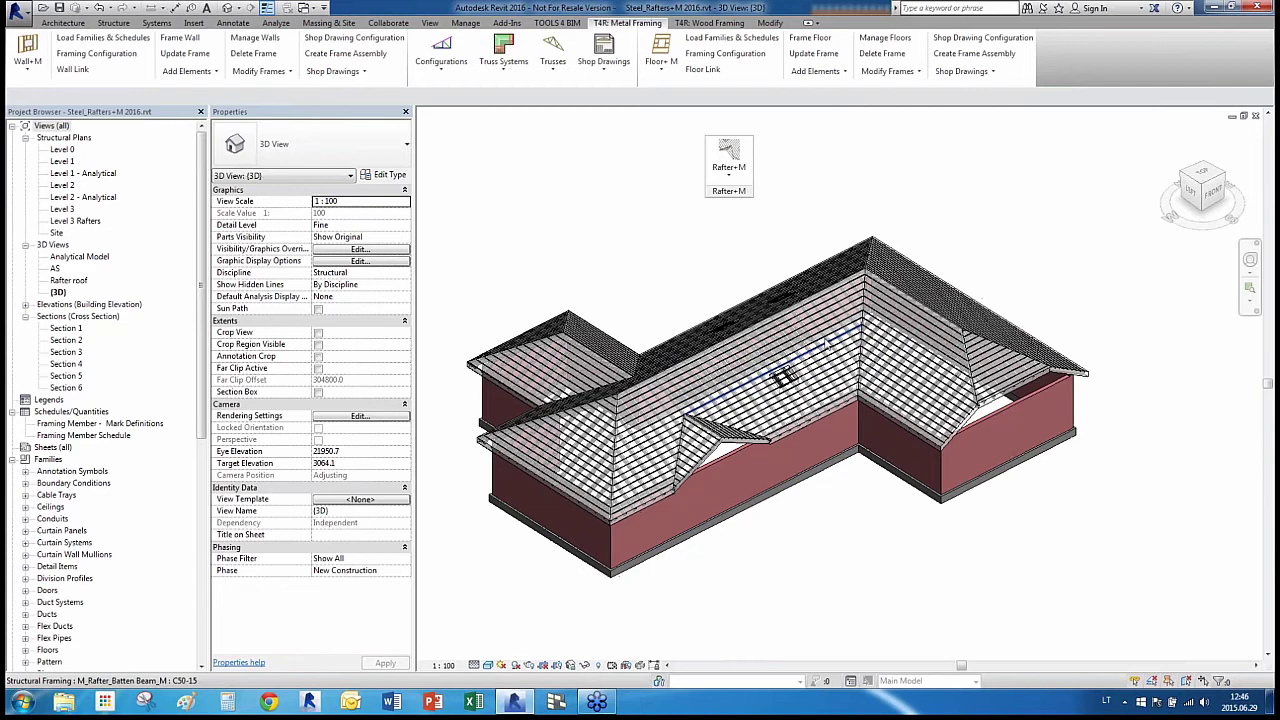
scroll(785, 376, up, 8)
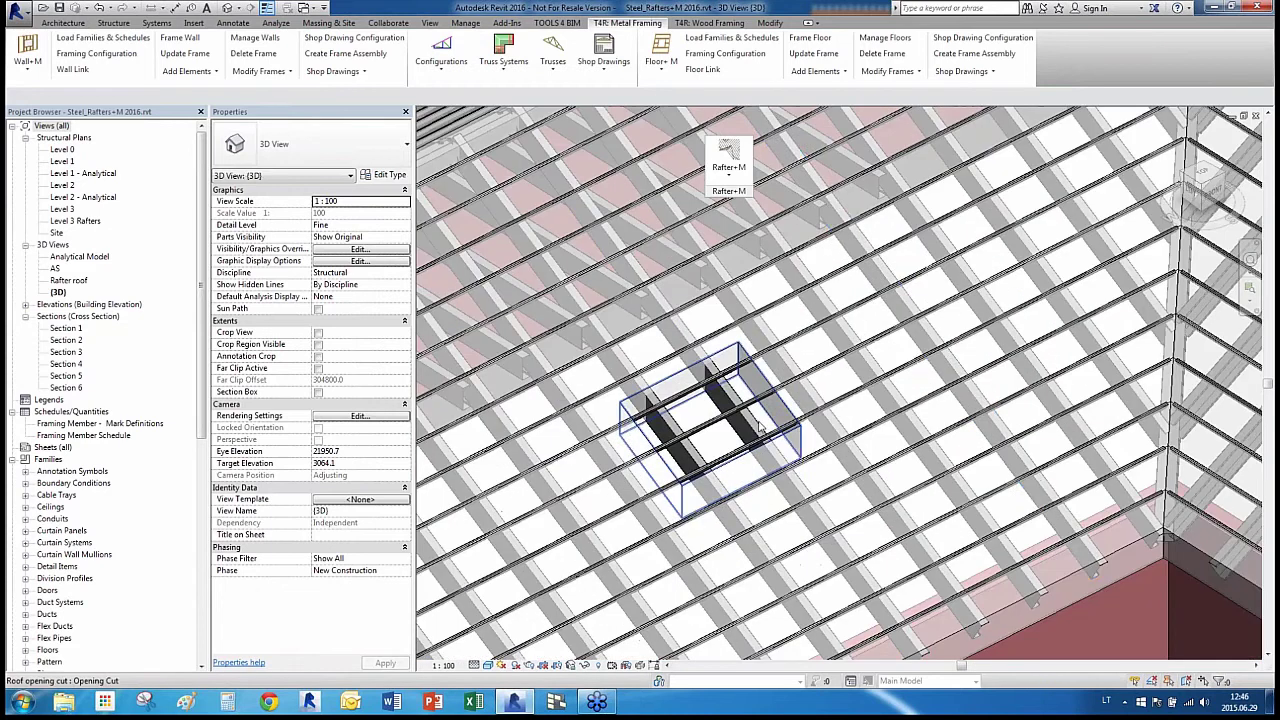
scroll(940, 366, down, 2)
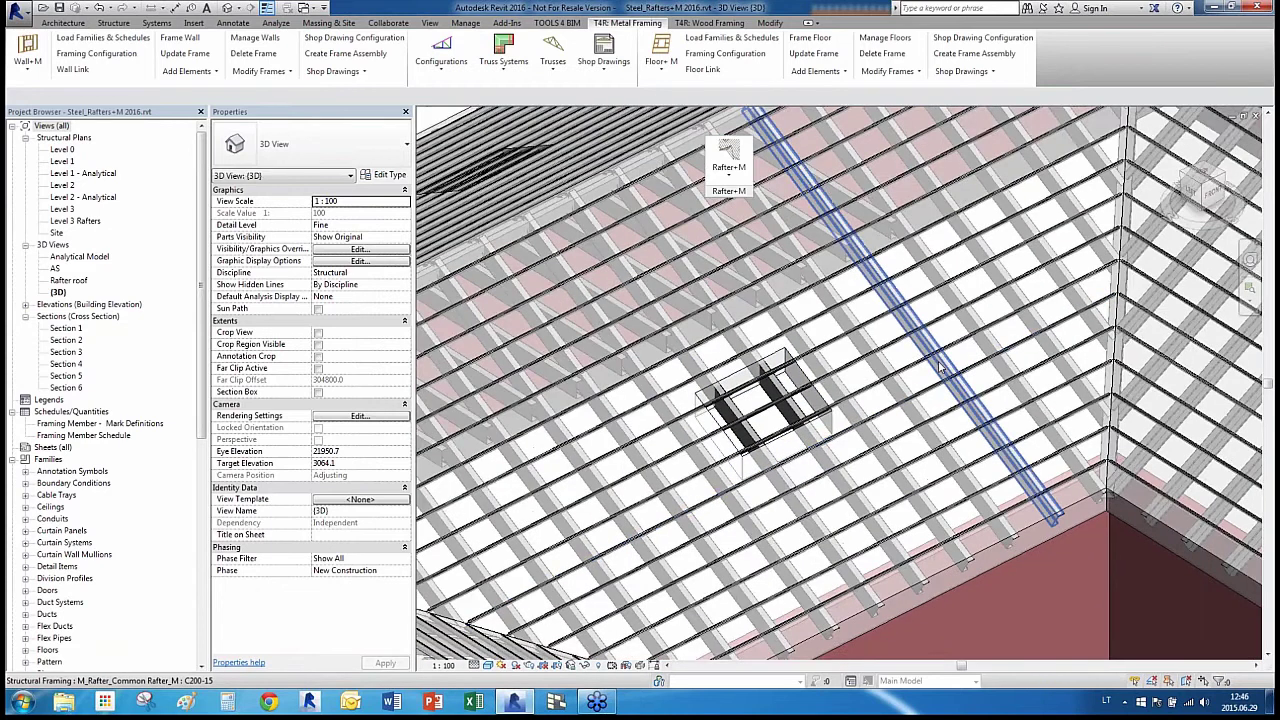
scroll(940, 366, down, 1)
shift+middle_drag(940, 366, 862, 396)
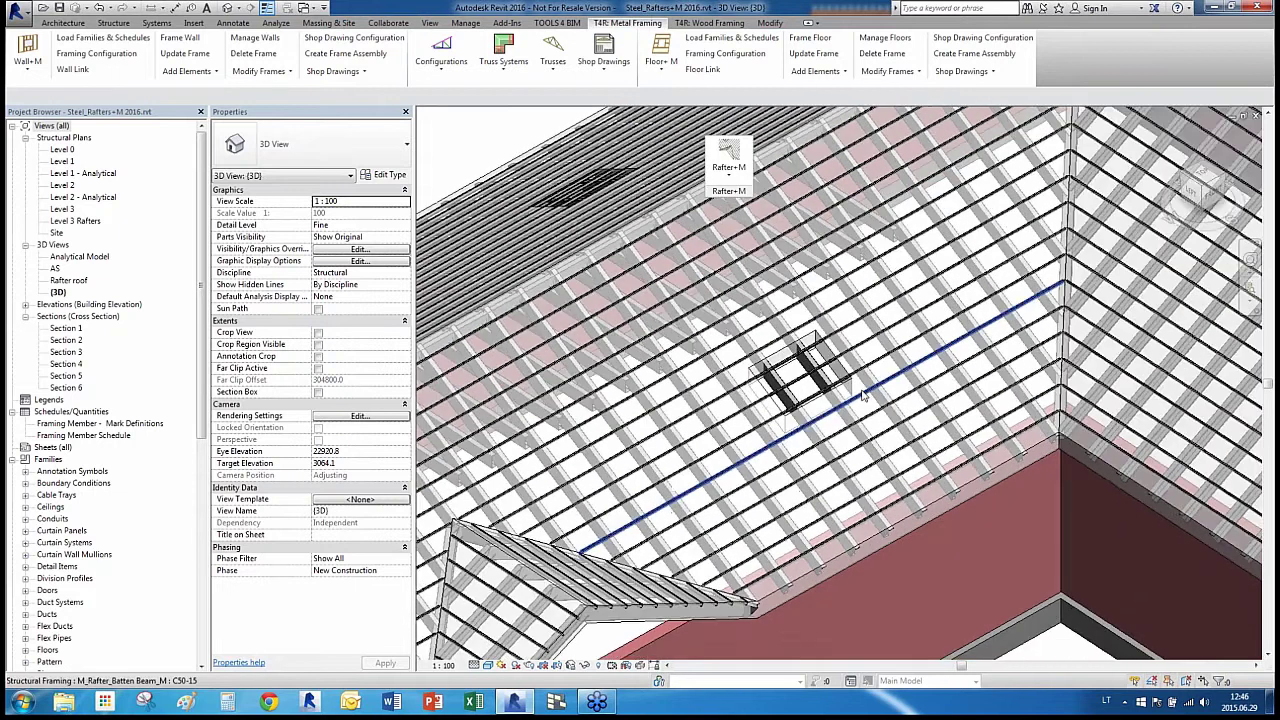
scroll(688, 328, up, 5)
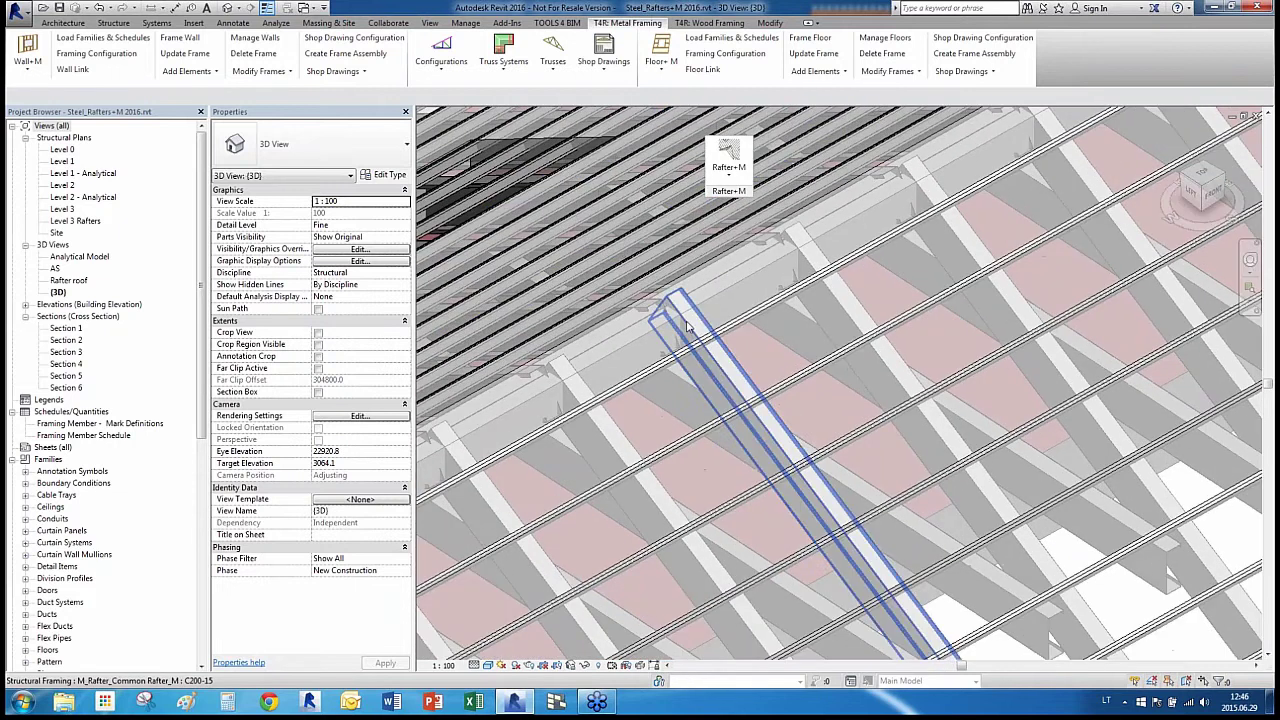
scroll(686, 335, down, 4)
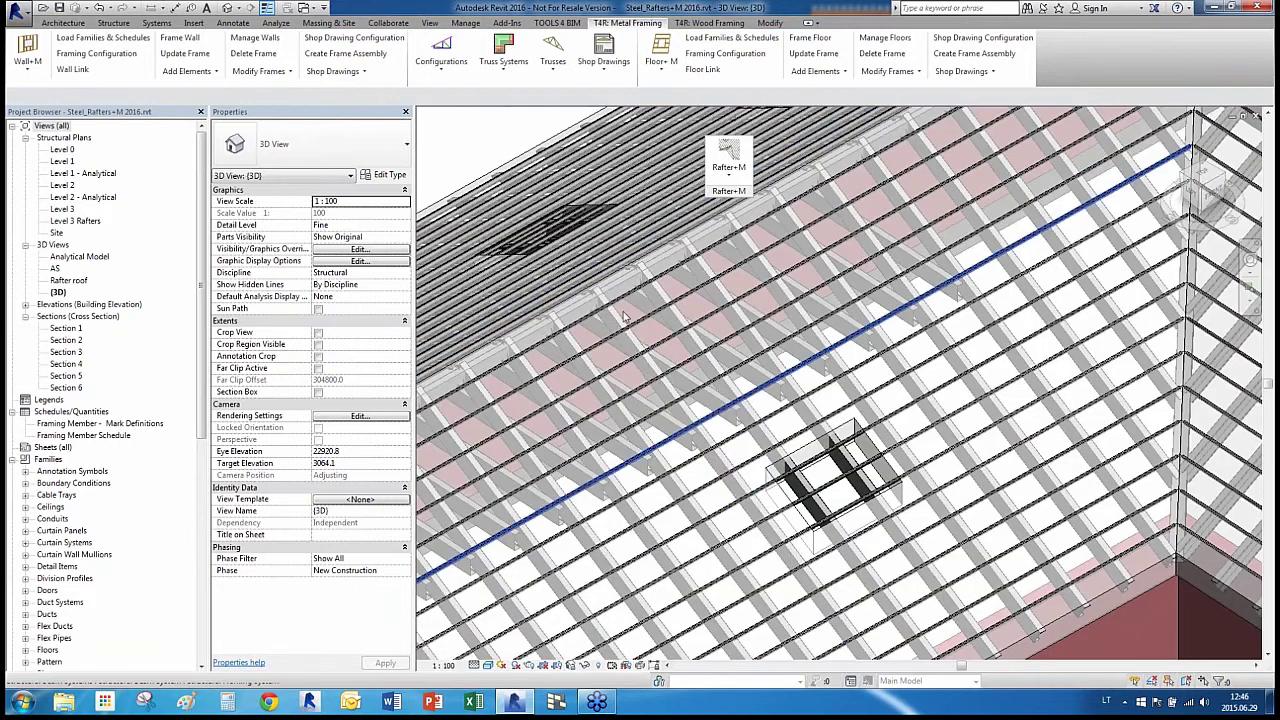
scroll(650, 367, down, 2)
scroll(910, 475, down, 3)
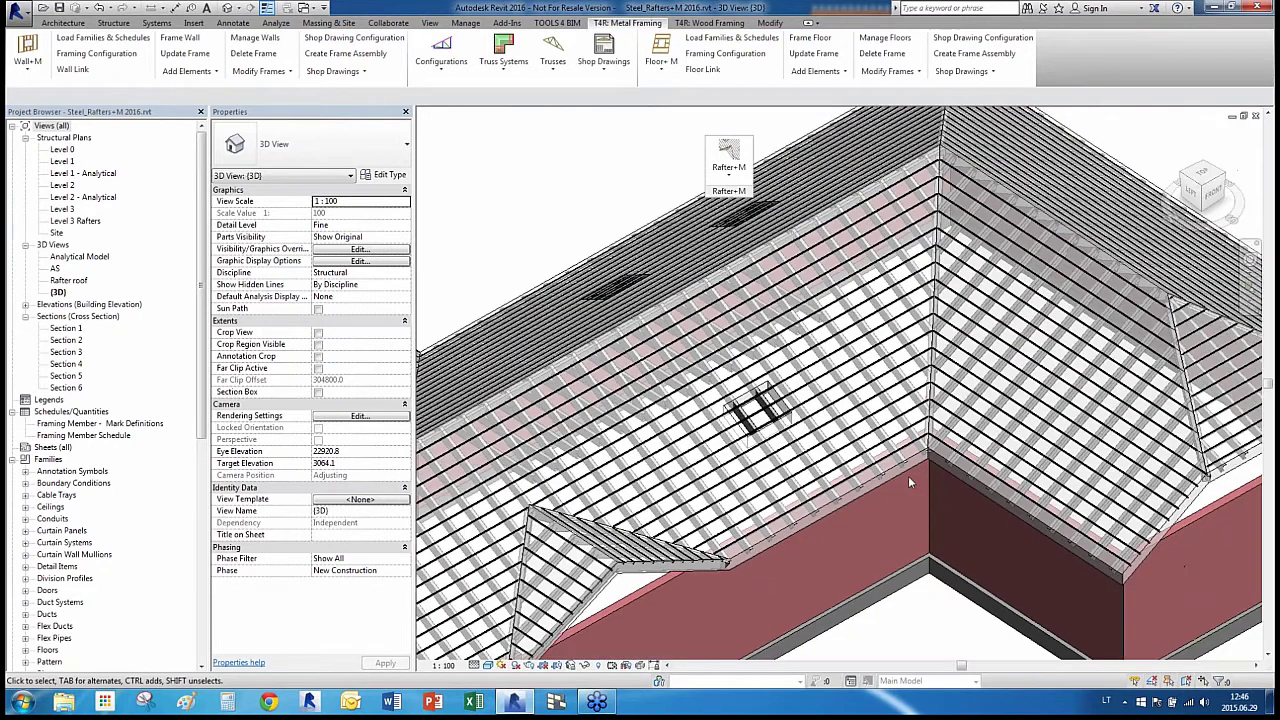
scroll(580, 641, up, 4)
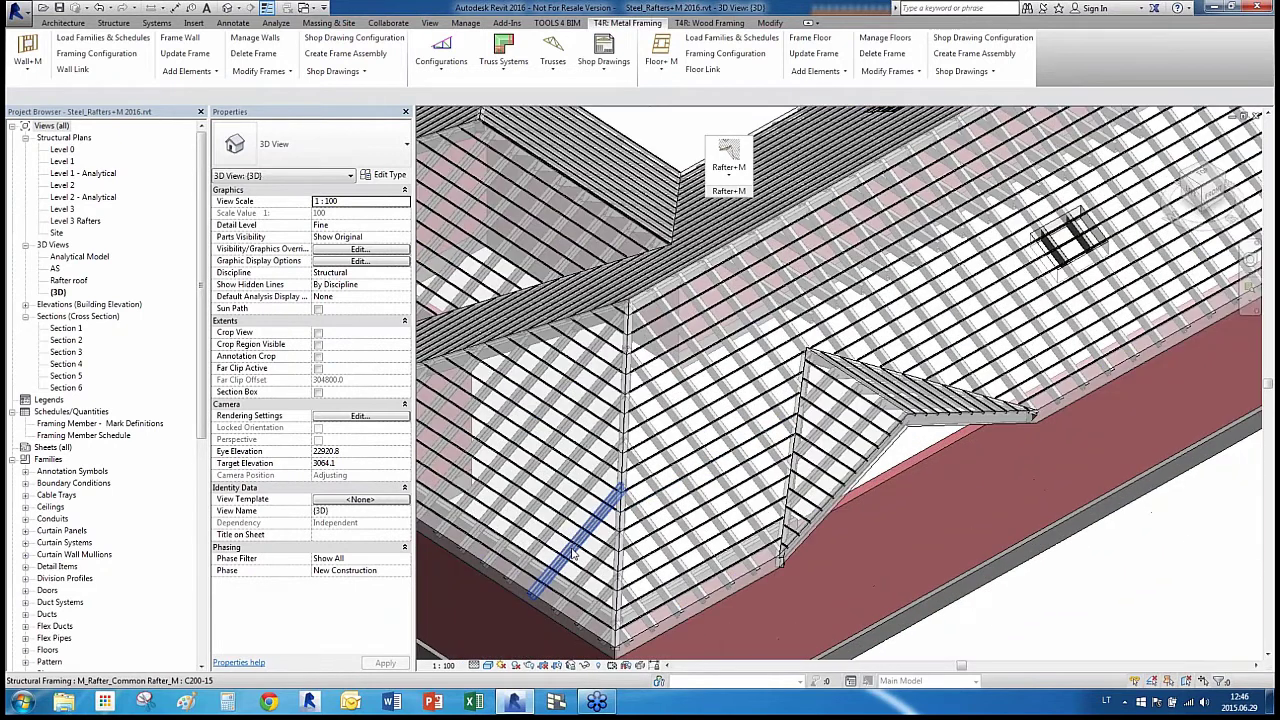
scroll(650, 515, down, 4)
scroll(652, 515, down, 1)
scroll(781, 428, up, 3)
Update the beam system of a common rafter beside the roof opening with the opening check, using M_Rafter_Common Rafter_M : C200-15
click(697, 455)
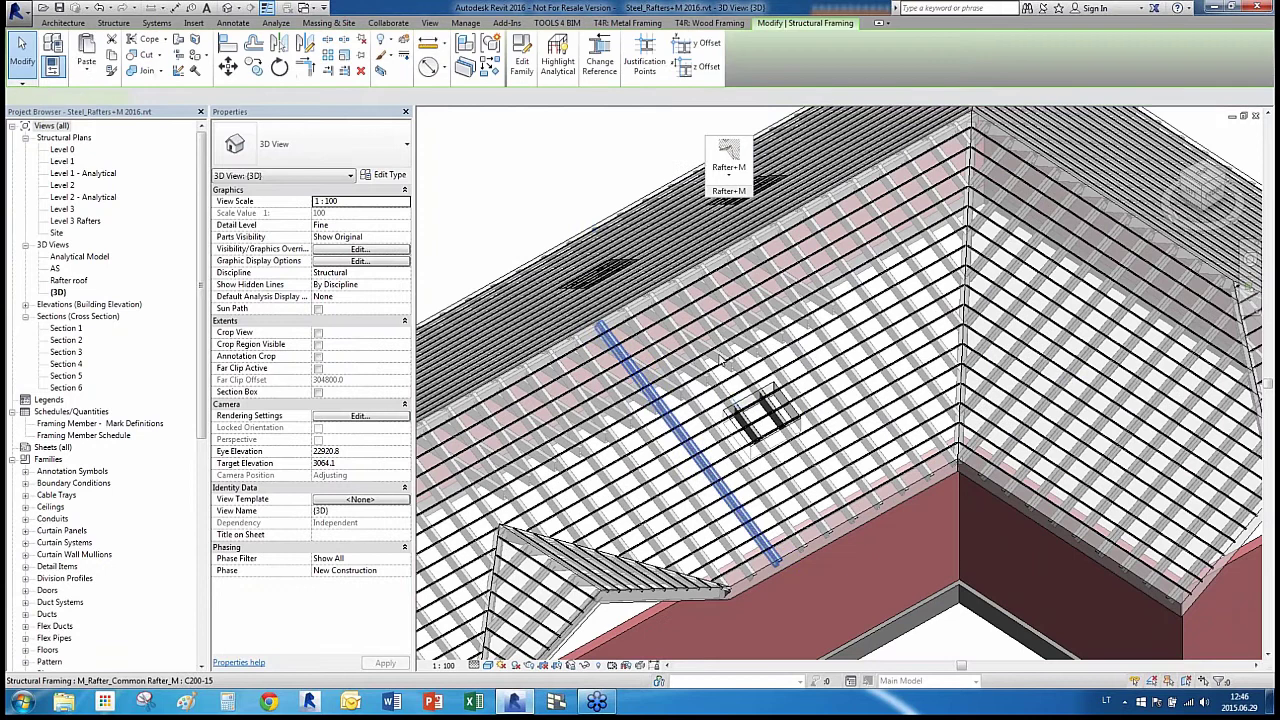
click(718, 168)
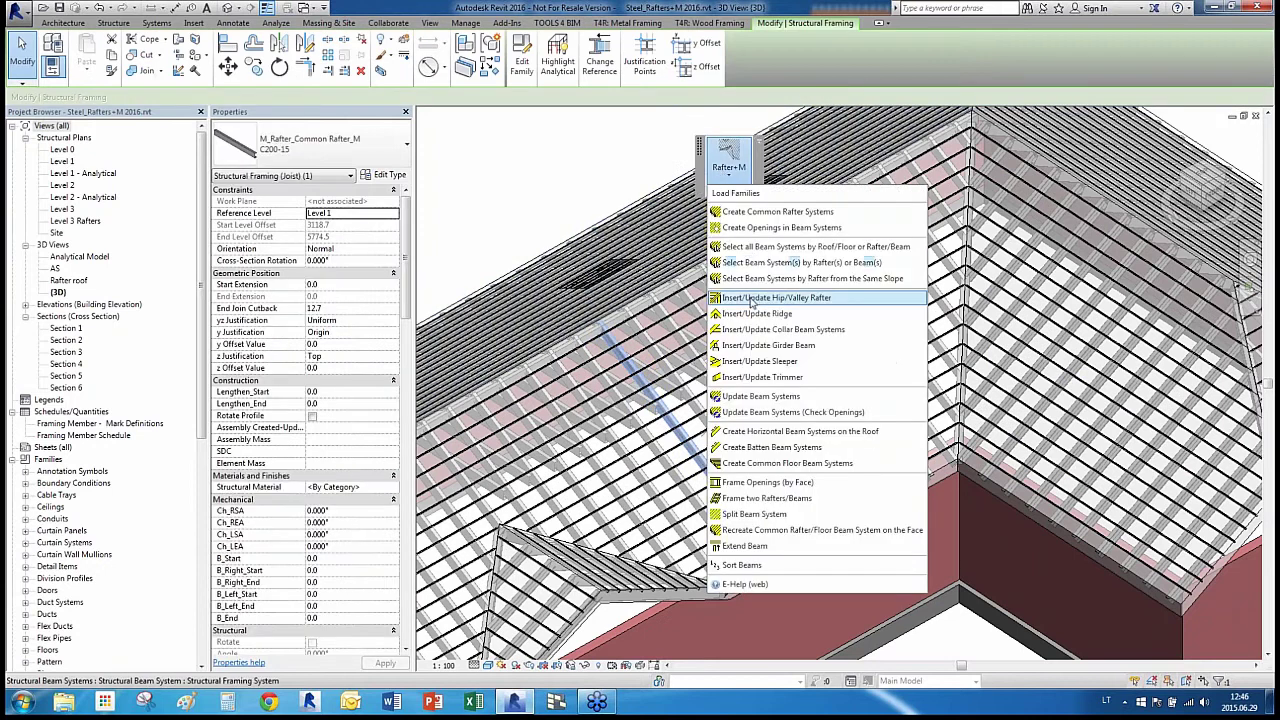
click(760, 263)
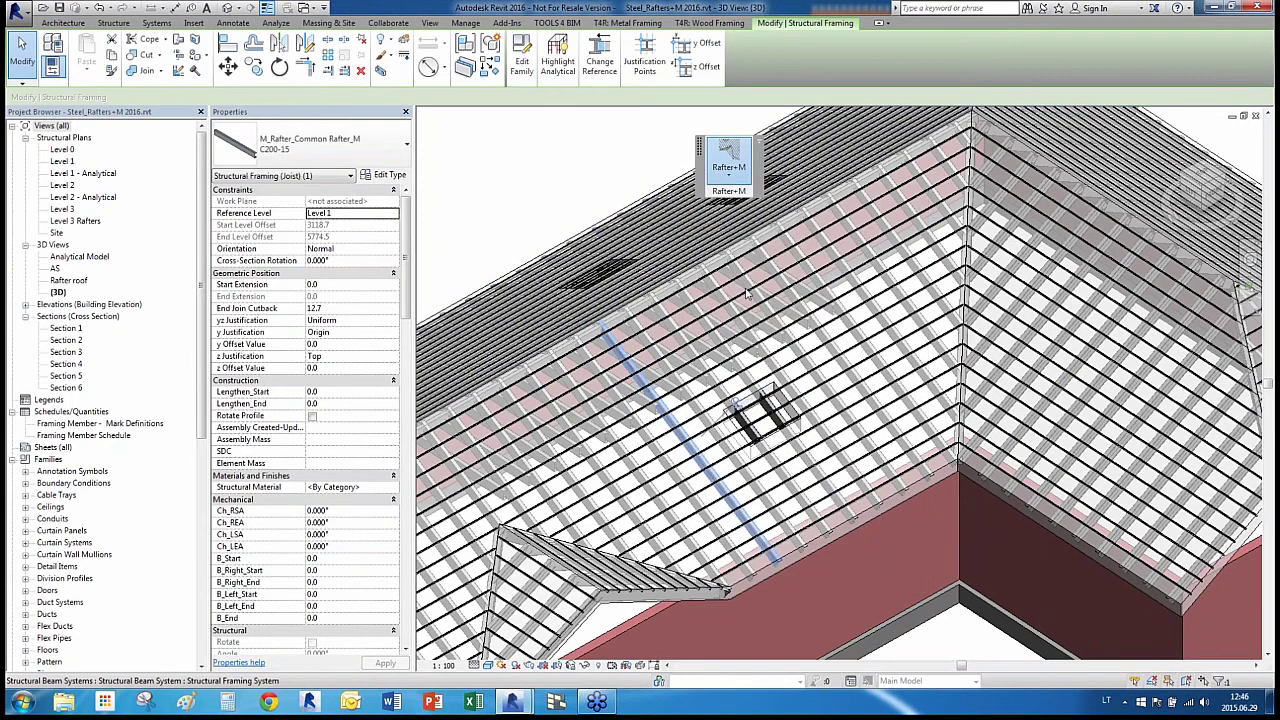
click(728, 162)
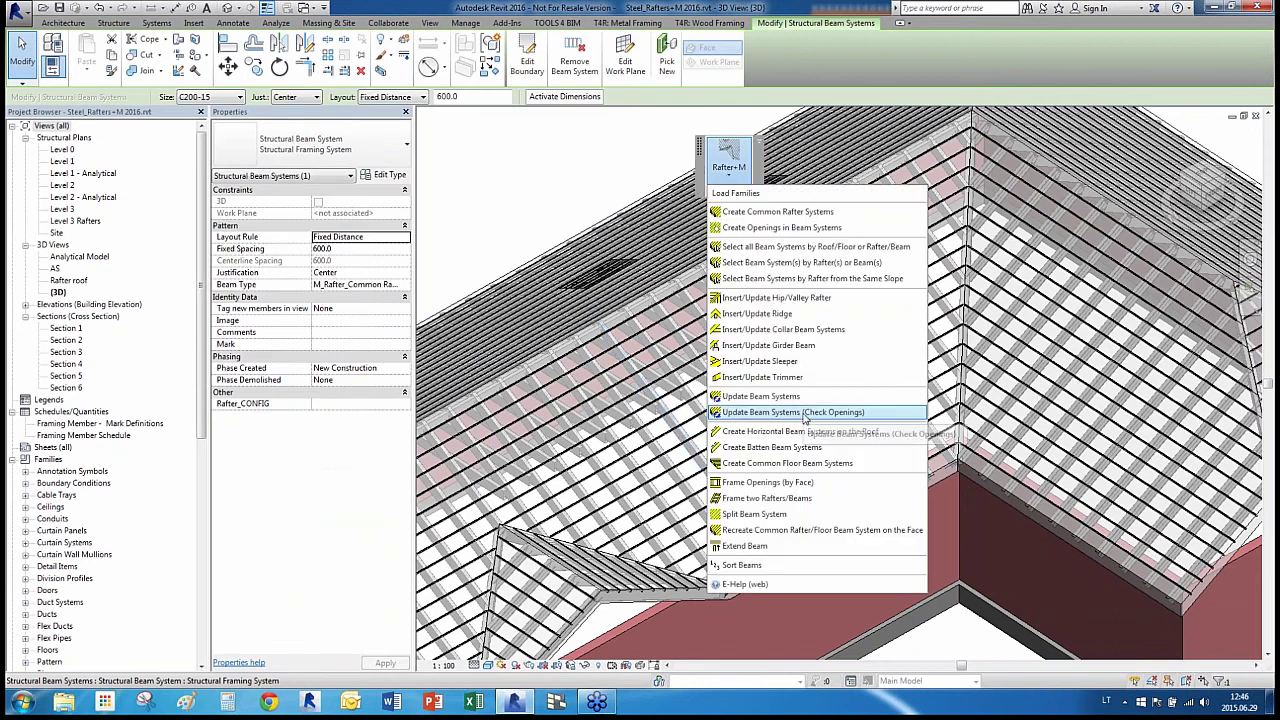
click(805, 412)
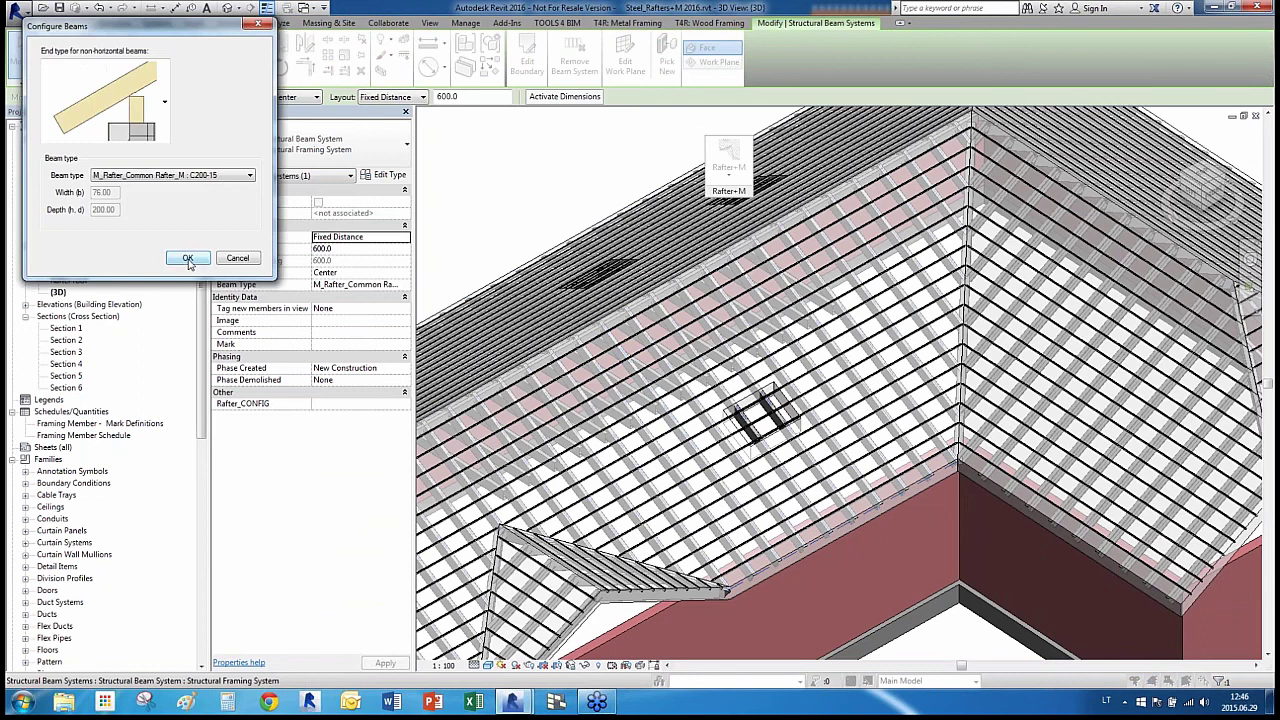
click(189, 258)
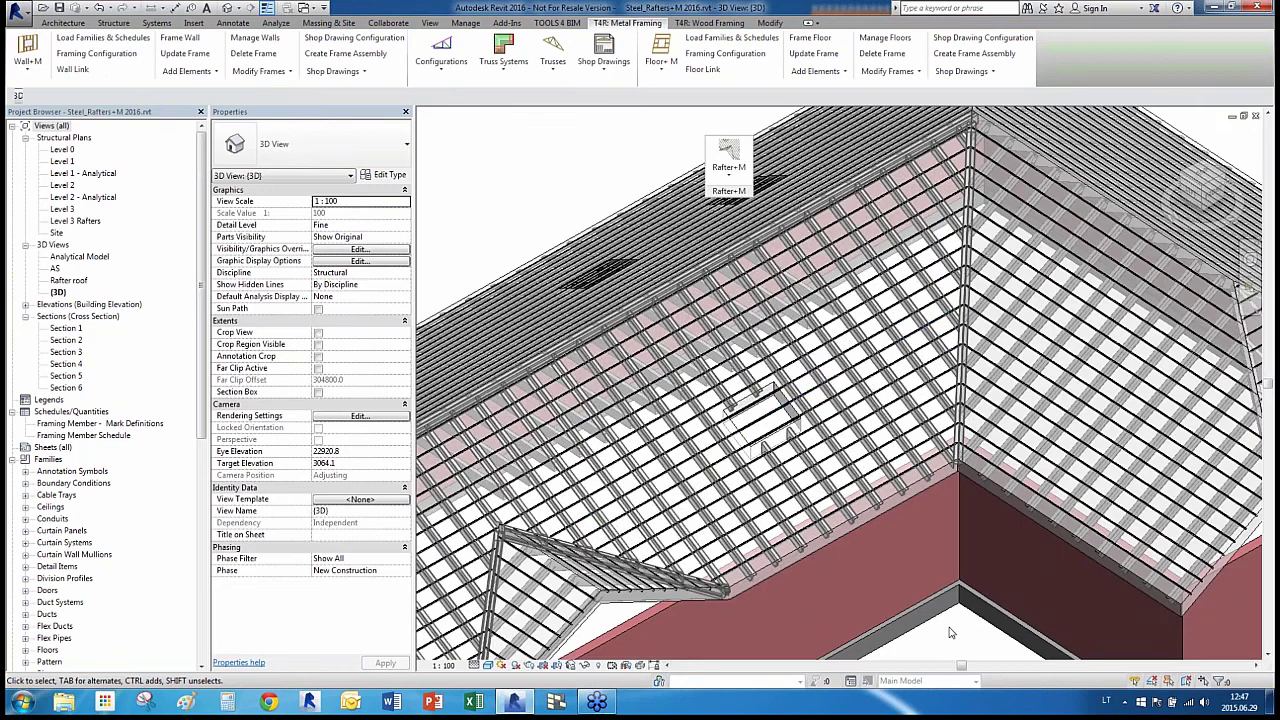
Inspect the C200-15 rafters cut around the roof opening and their ends at the small gable's valley and the ridge
scroll(758, 422, up, 6)
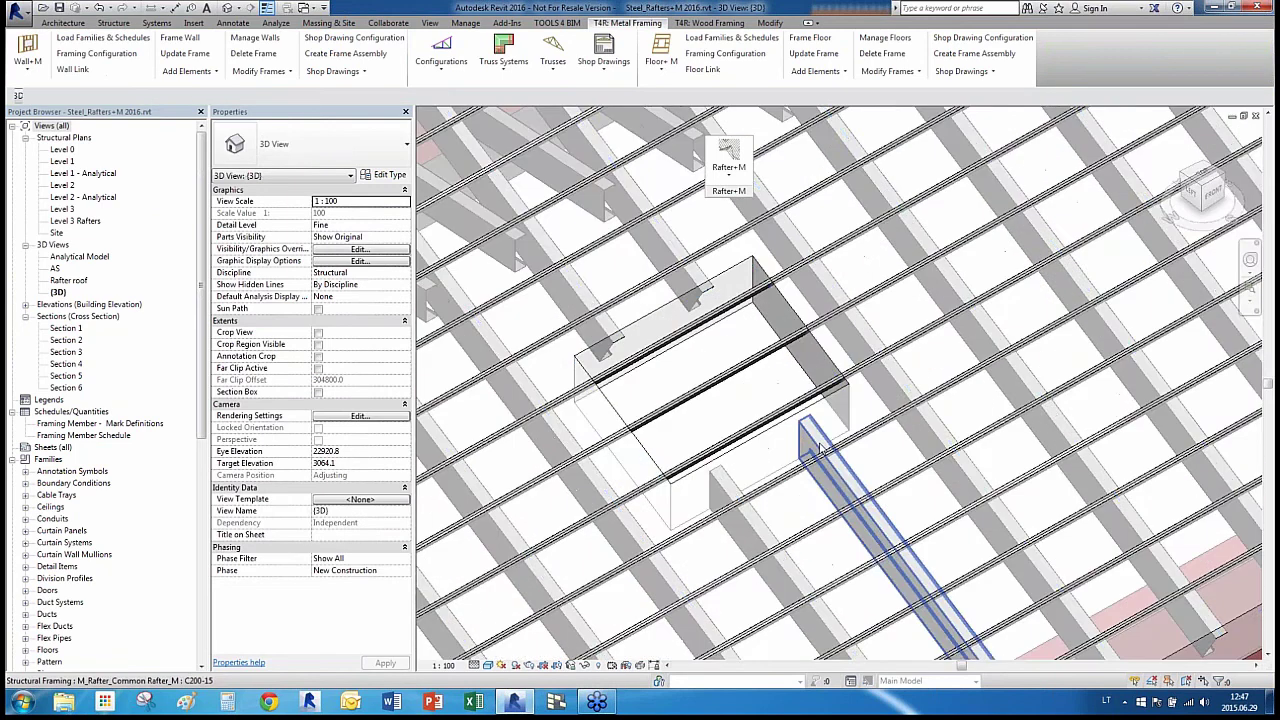
click(850, 400)
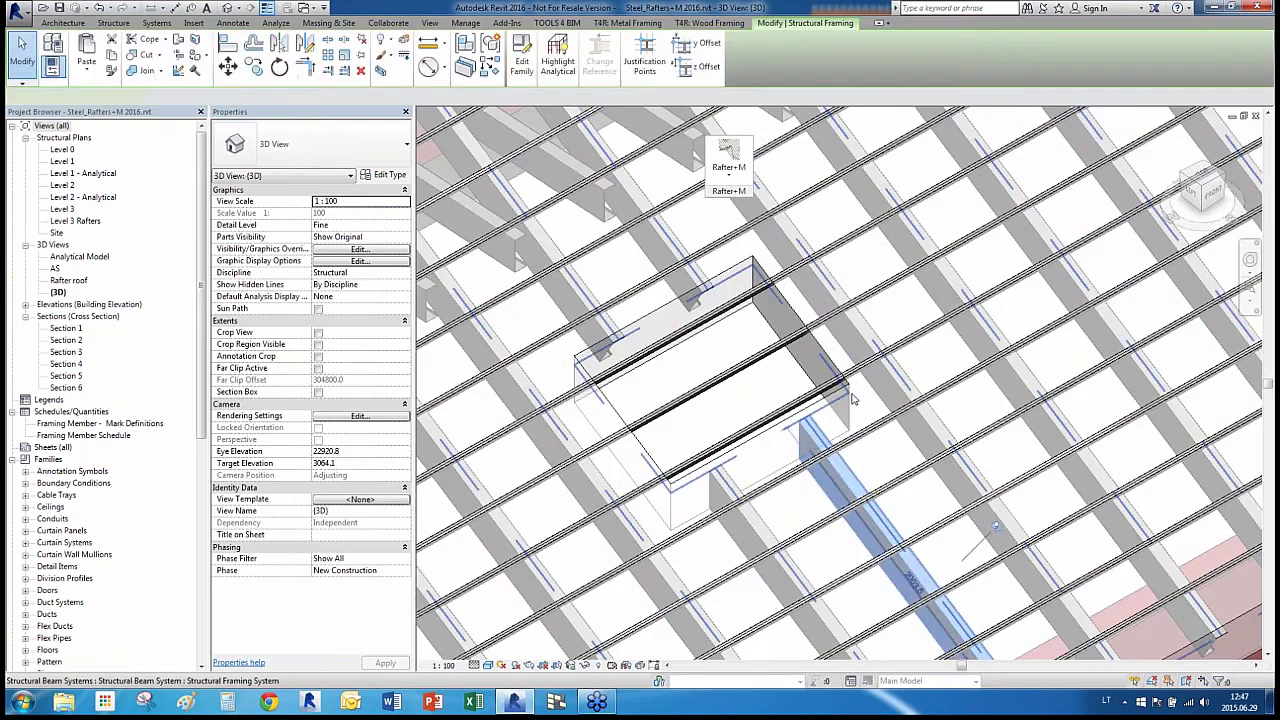
scroll(865, 388, down, 5)
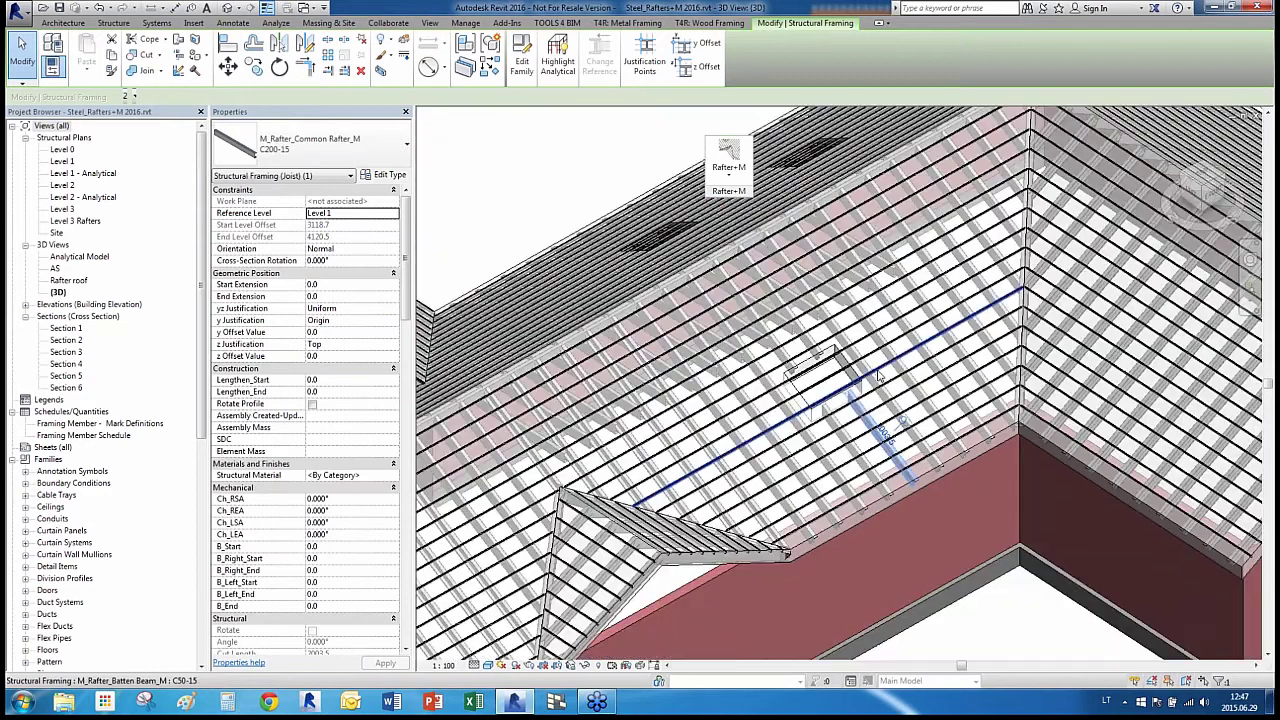
shift+middle_drag(878, 374, 520, 628)
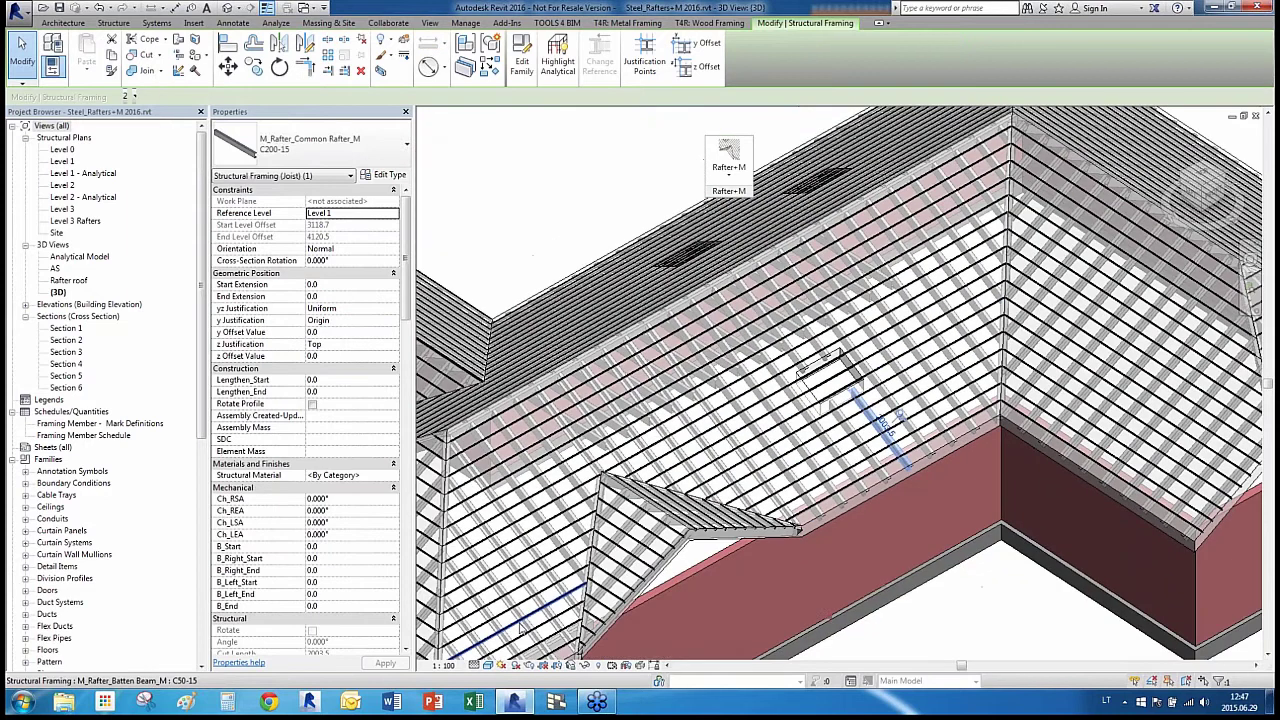
scroll(680, 491, up, 6)
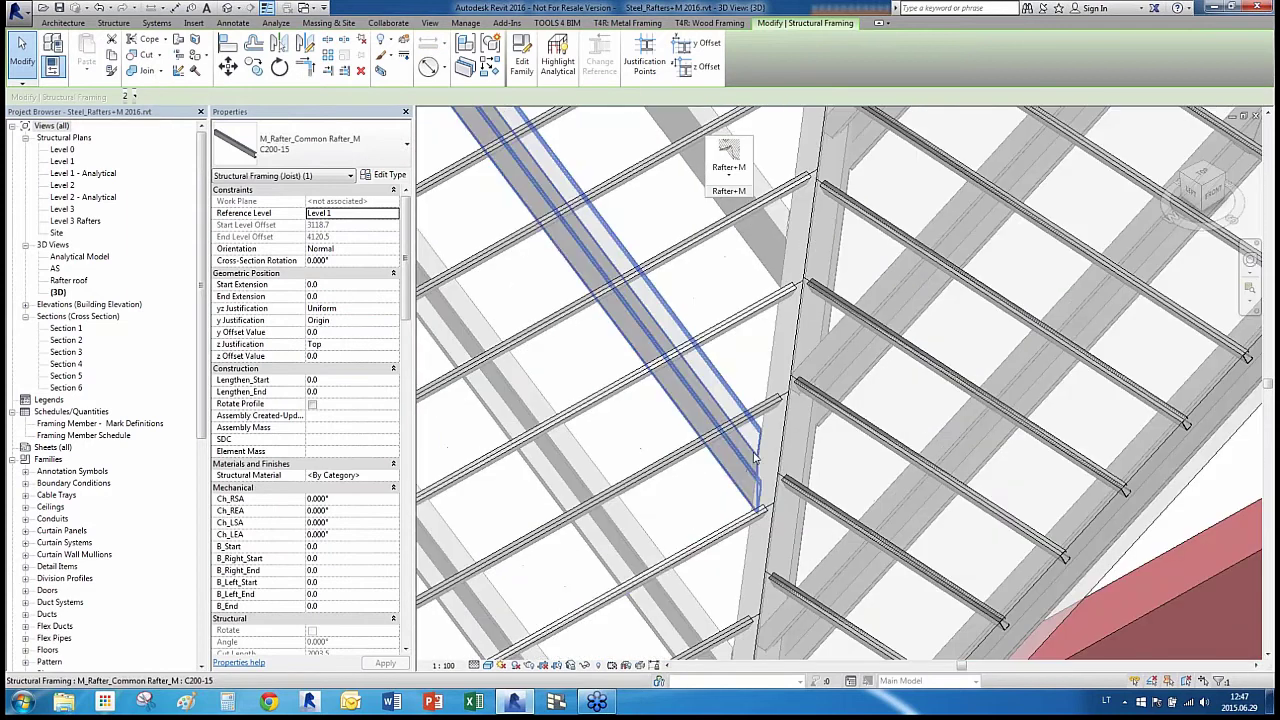
click(757, 458)
scroll(757, 518, down, 7)
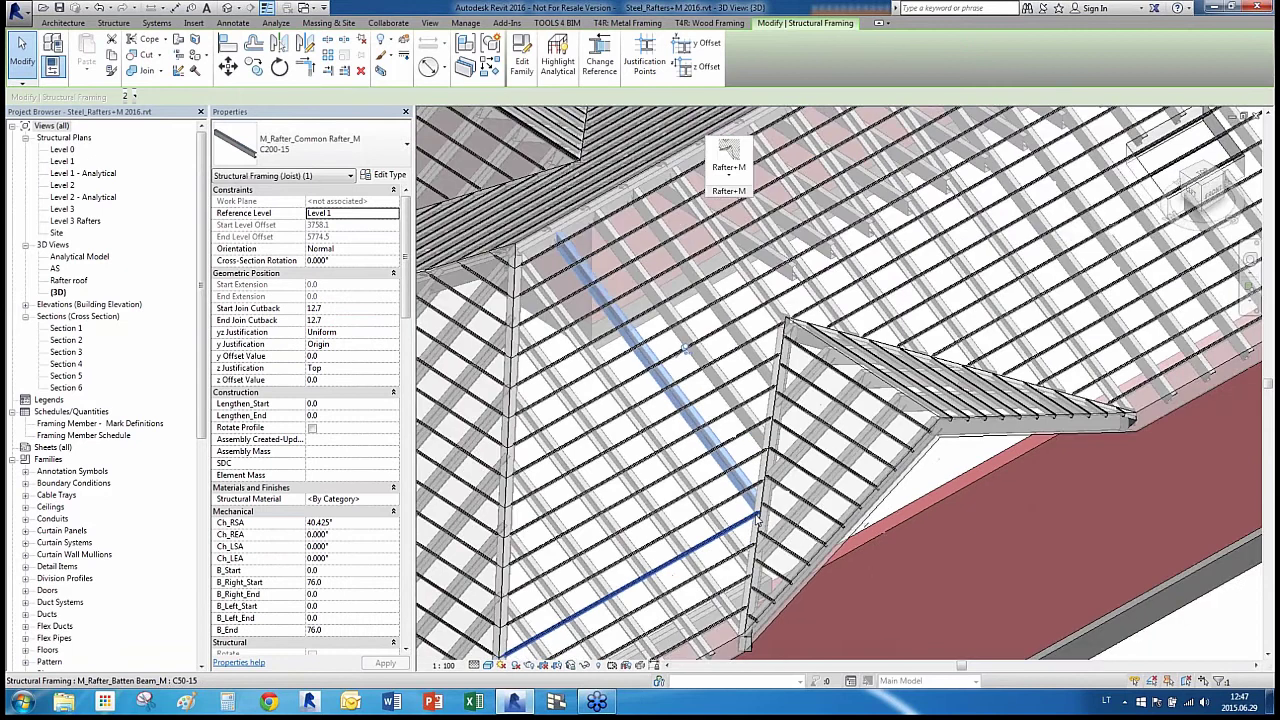
scroll(576, 253, up, 1)
scroll(625, 315, up, 3)
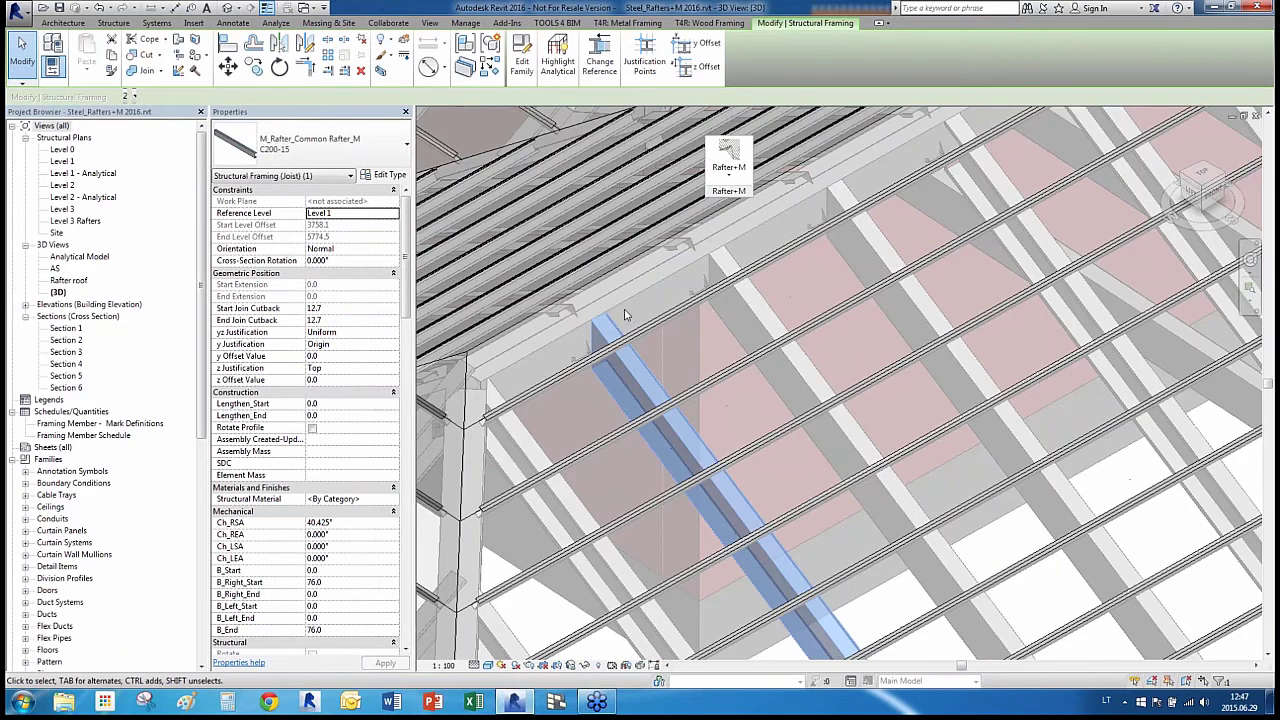
scroll(539, 394, down, 2)
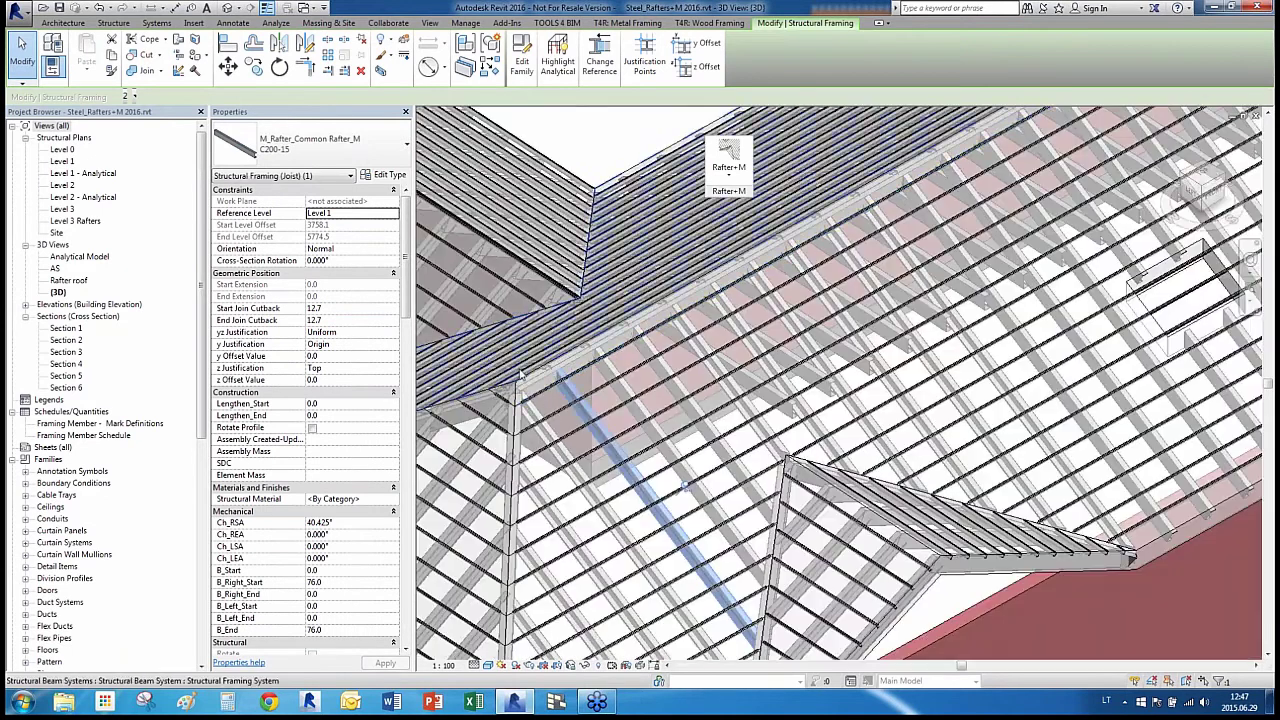
scroll(520, 375, down, 3)
Update the batten beam system over the roof opening with the opening check, using M_Rafter_Batten Beam_M : C50-15 with top justification
scroll(810, 378, up, 5)
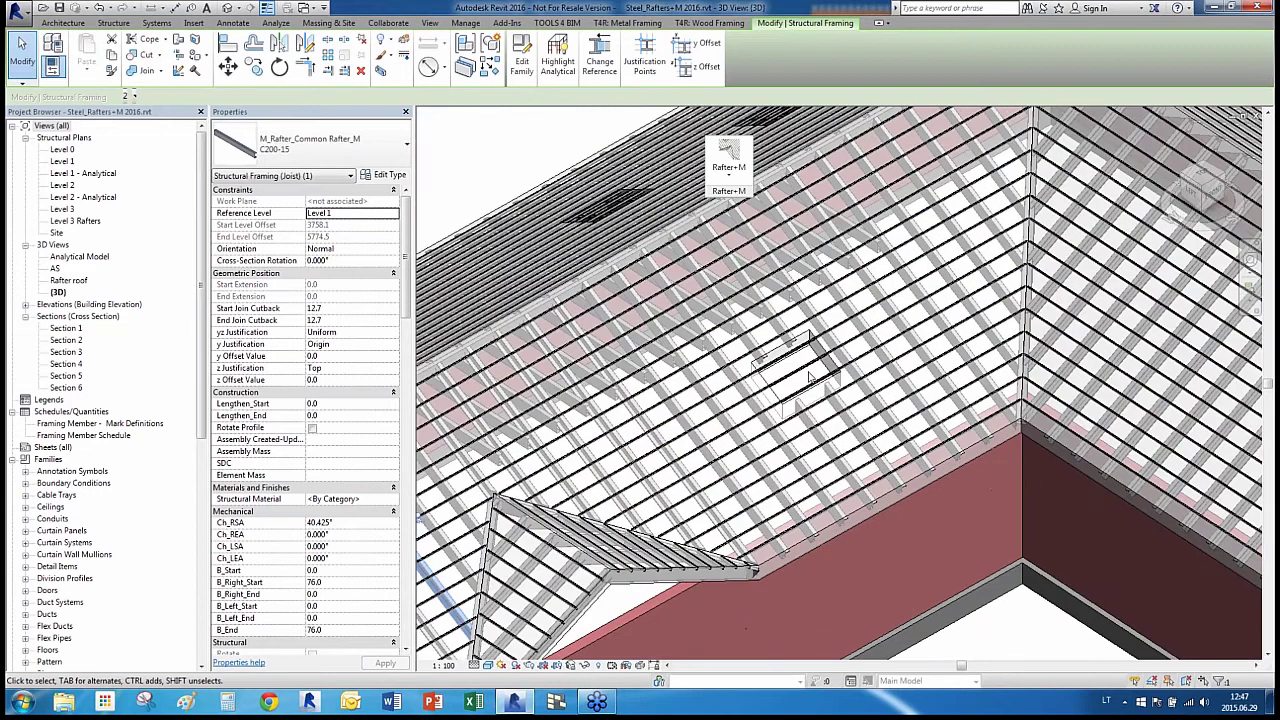
scroll(810, 378, up, 2)
click(800, 375)
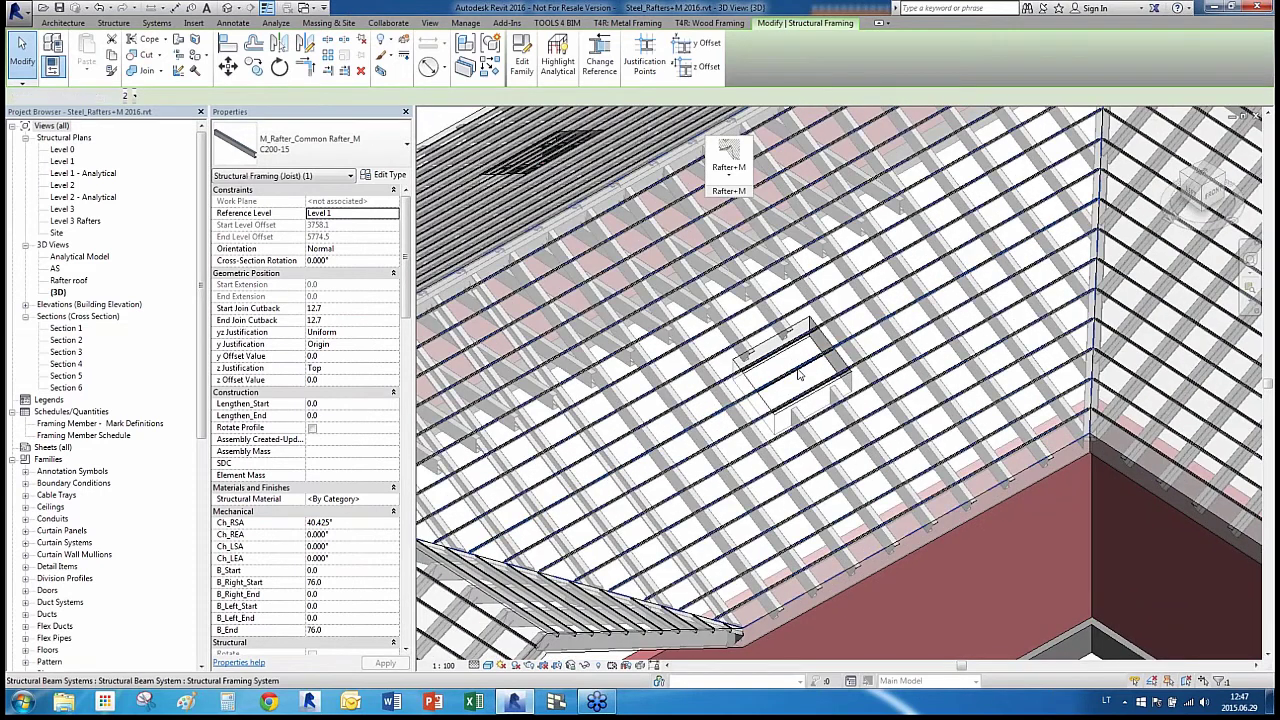
click(728, 163)
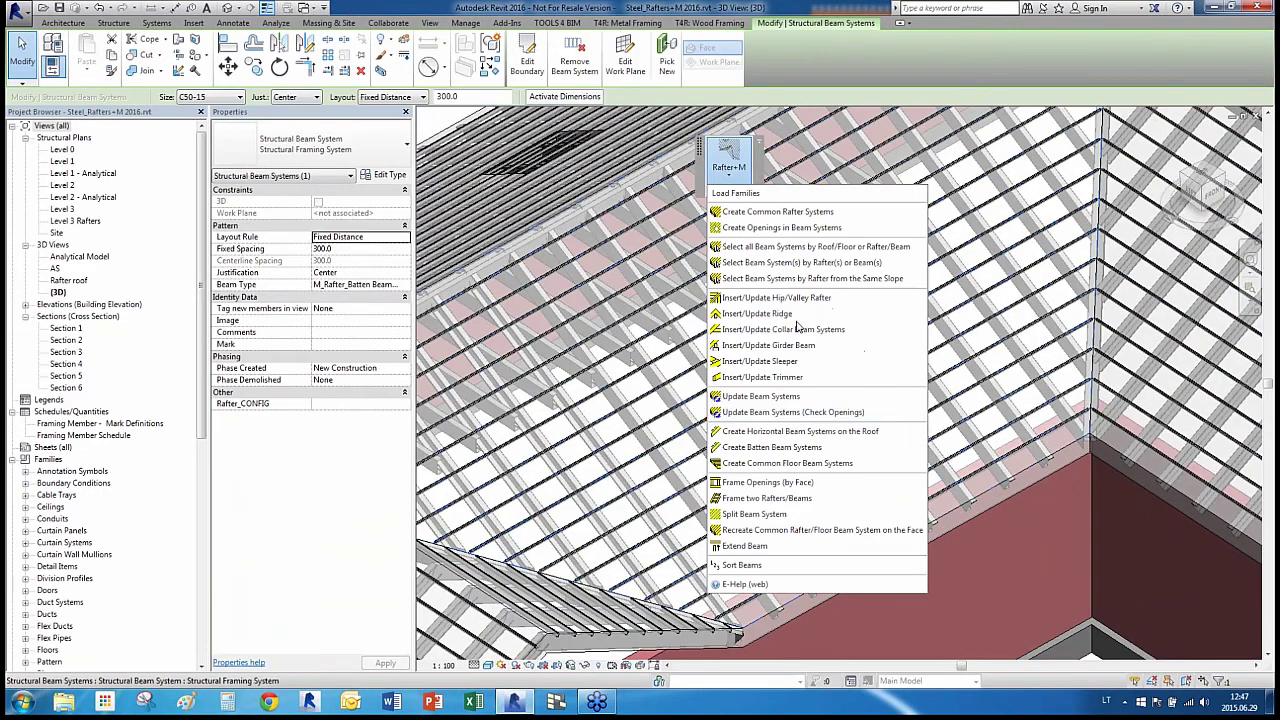
click(783, 412)
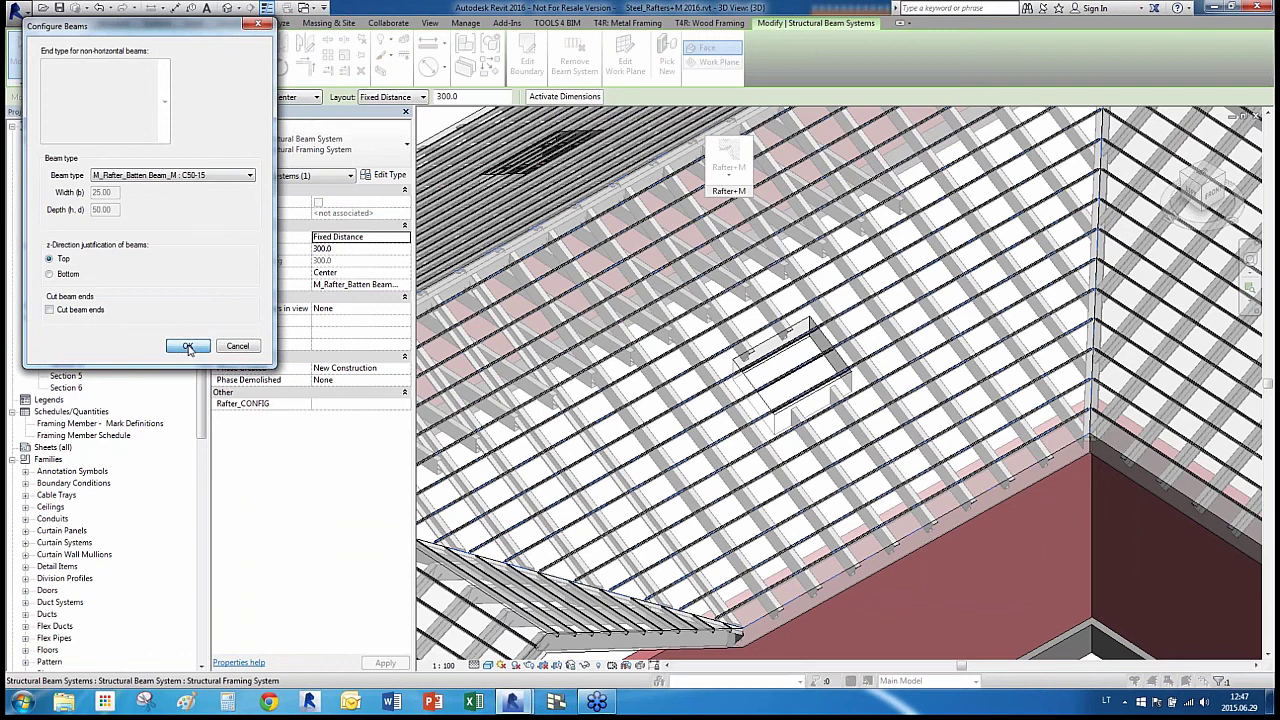
click(186, 347)
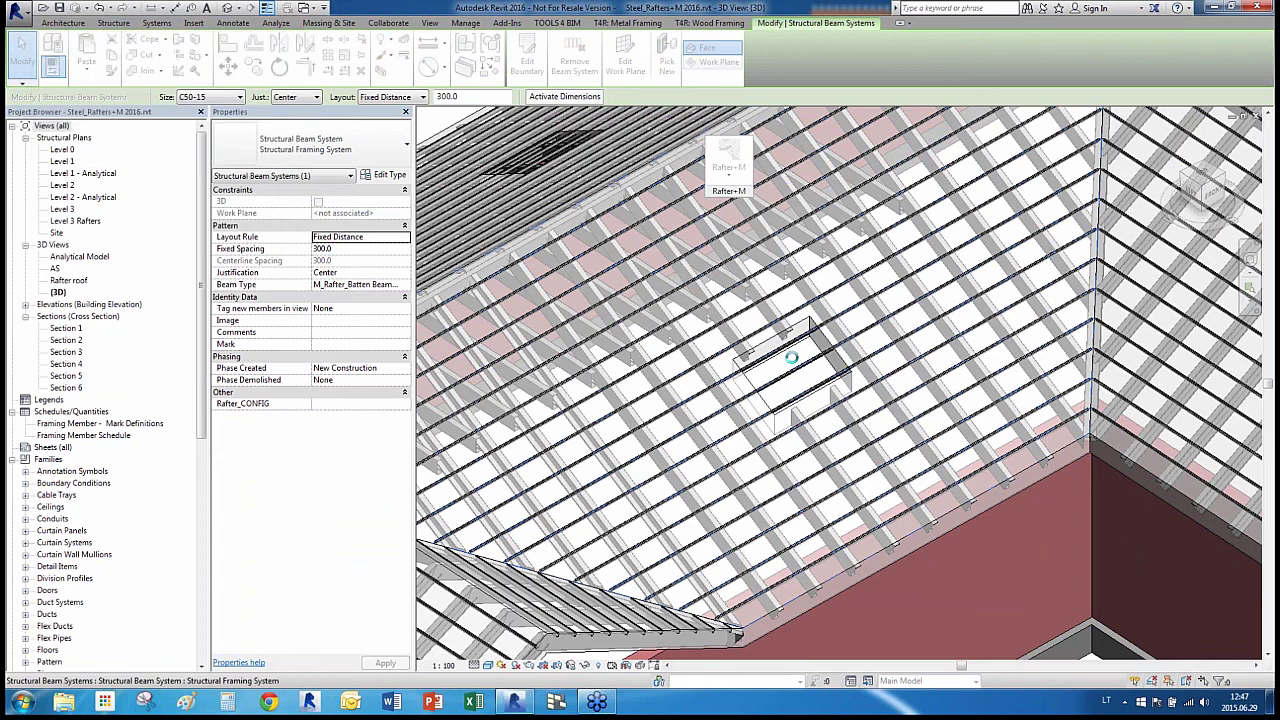
key(Escape)
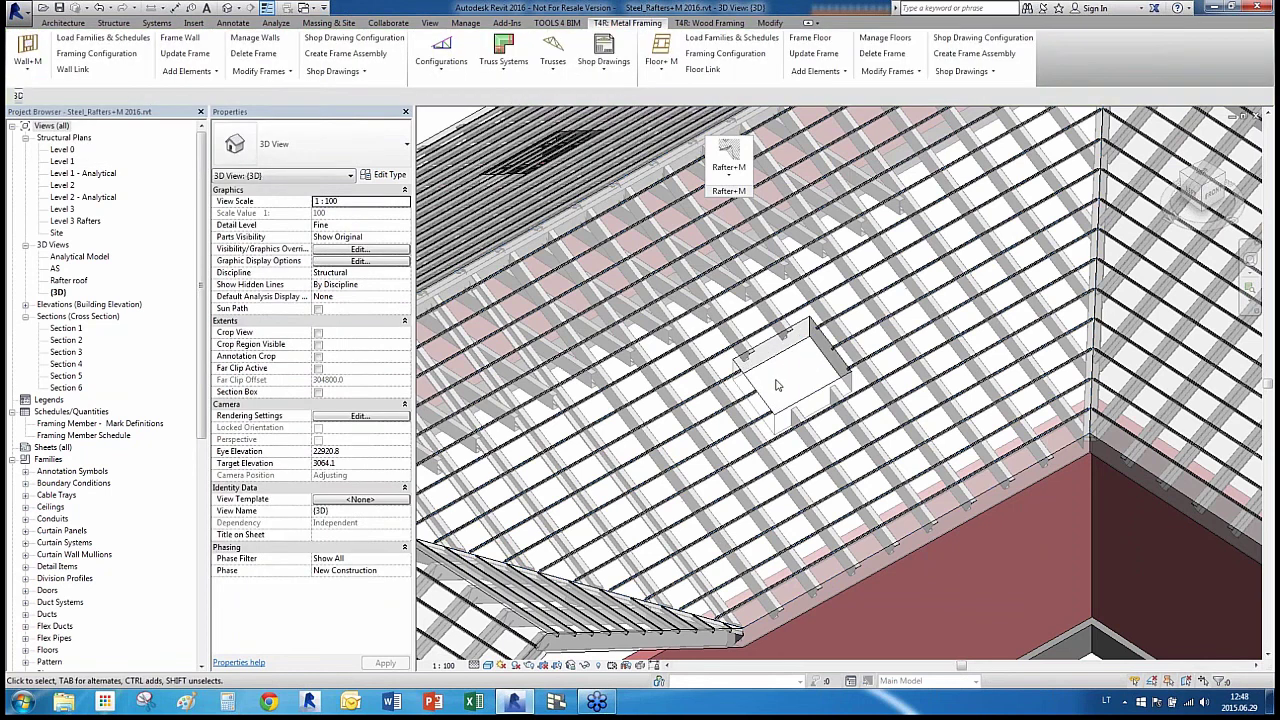
Update the C200-15 common rafter system on the opposite slope with the opening check so its two roof openings are cut
scroll(777, 385, down, 5)
shift+middle_drag(777, 385, 900, 440)
scroll(788, 426, down, 3)
scroll(493, 407, up, 4)
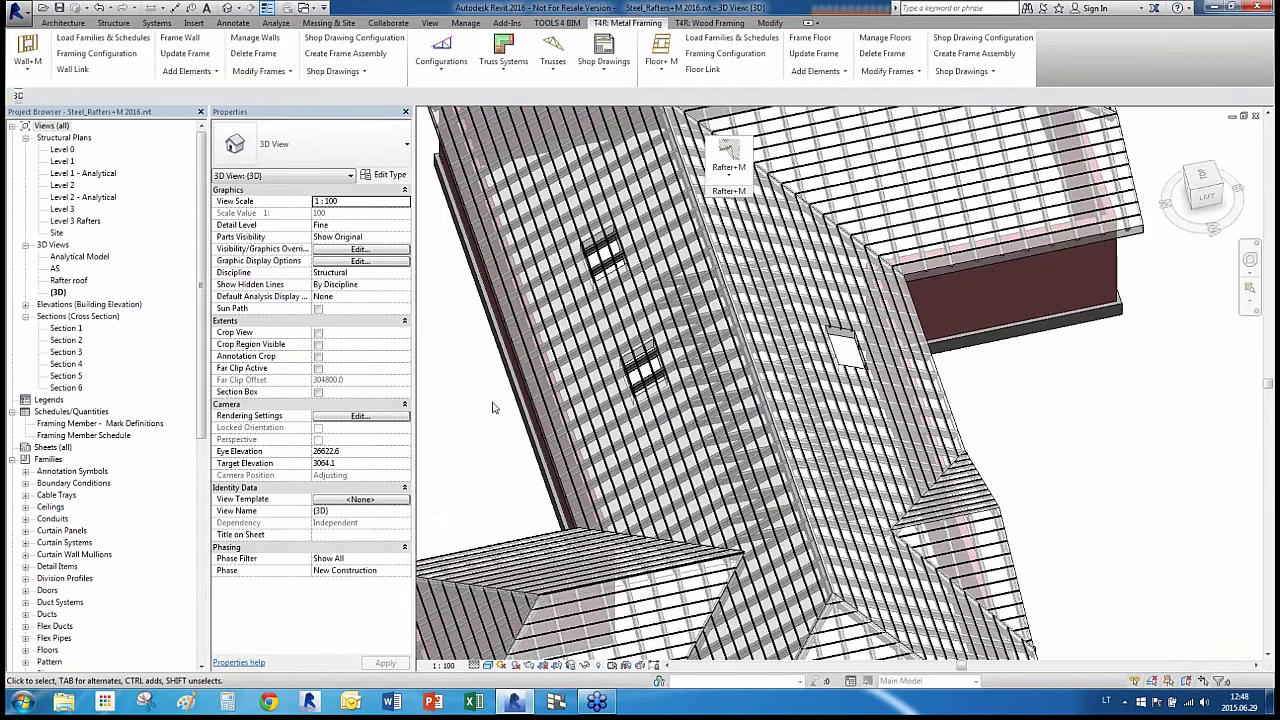
scroll(493, 407, up, 2)
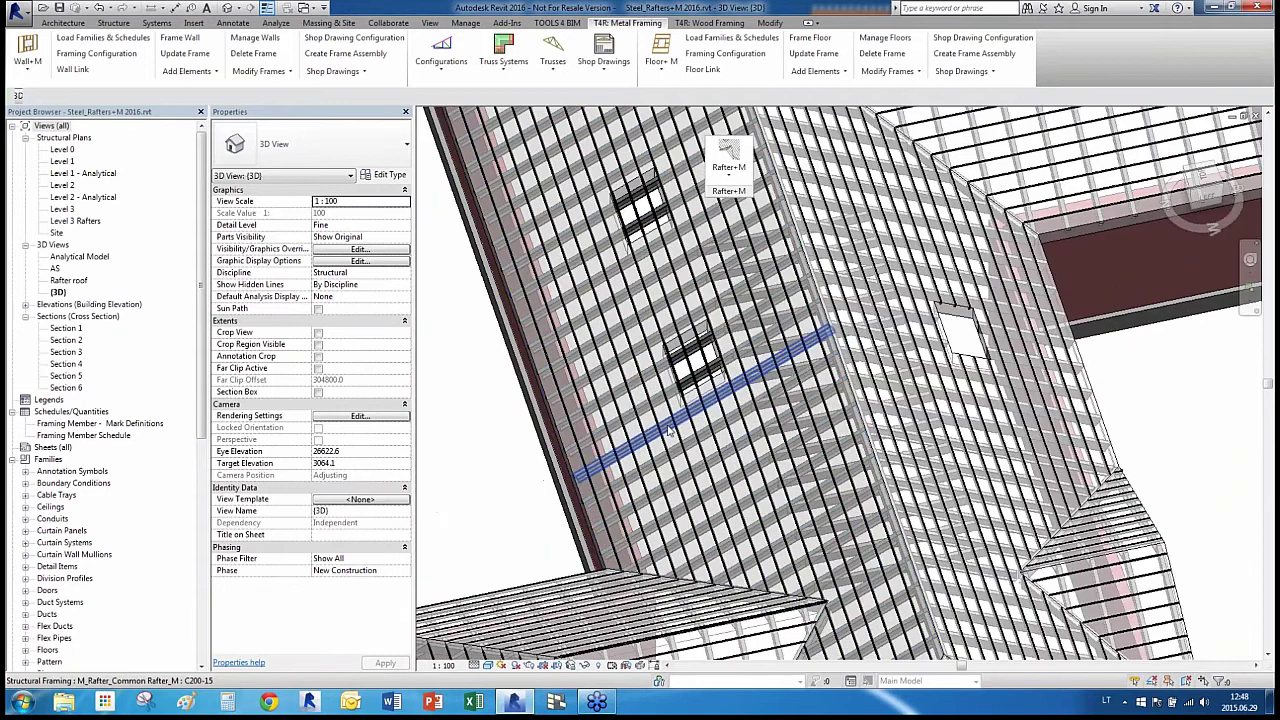
click(693, 233)
click(729, 170)
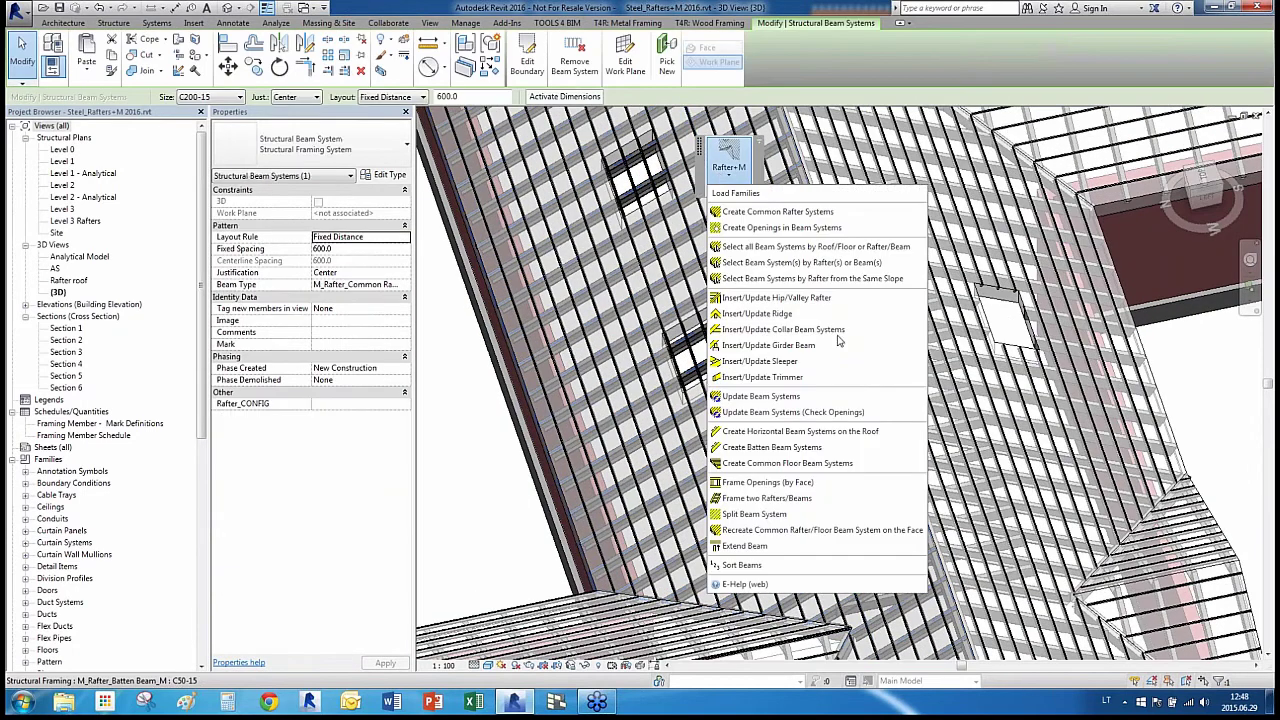
click(800, 411)
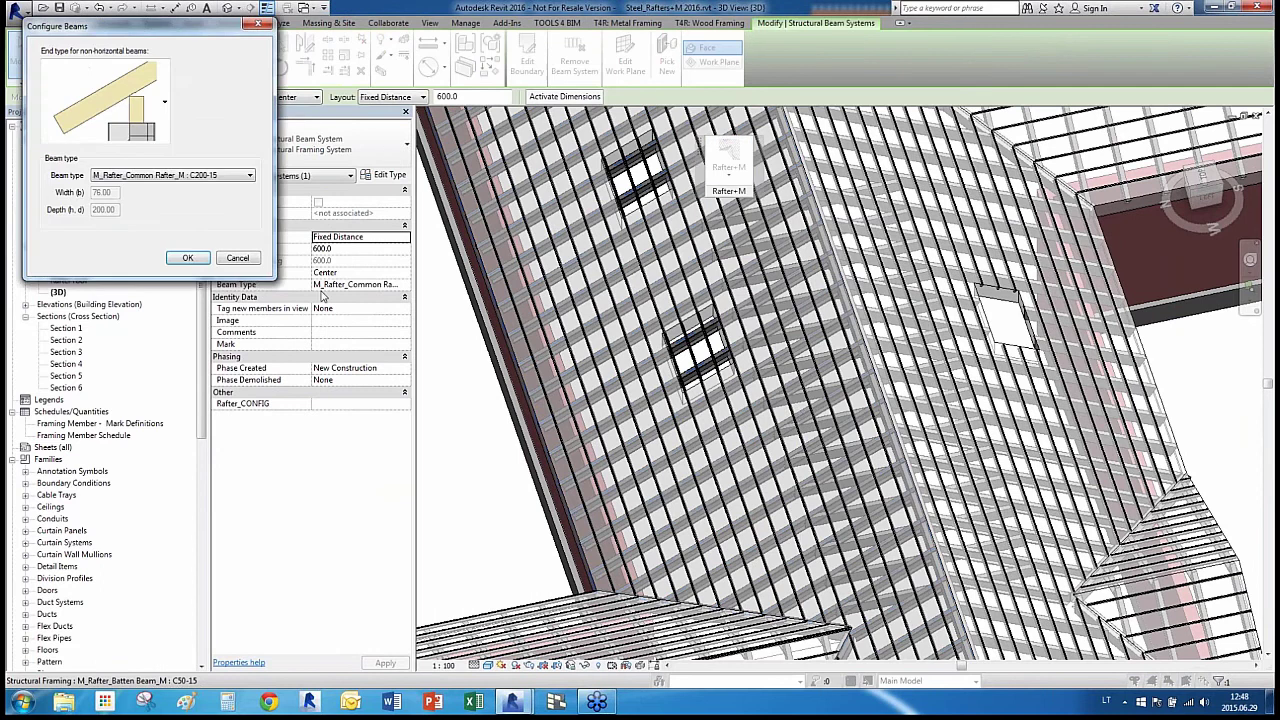
click(187, 257)
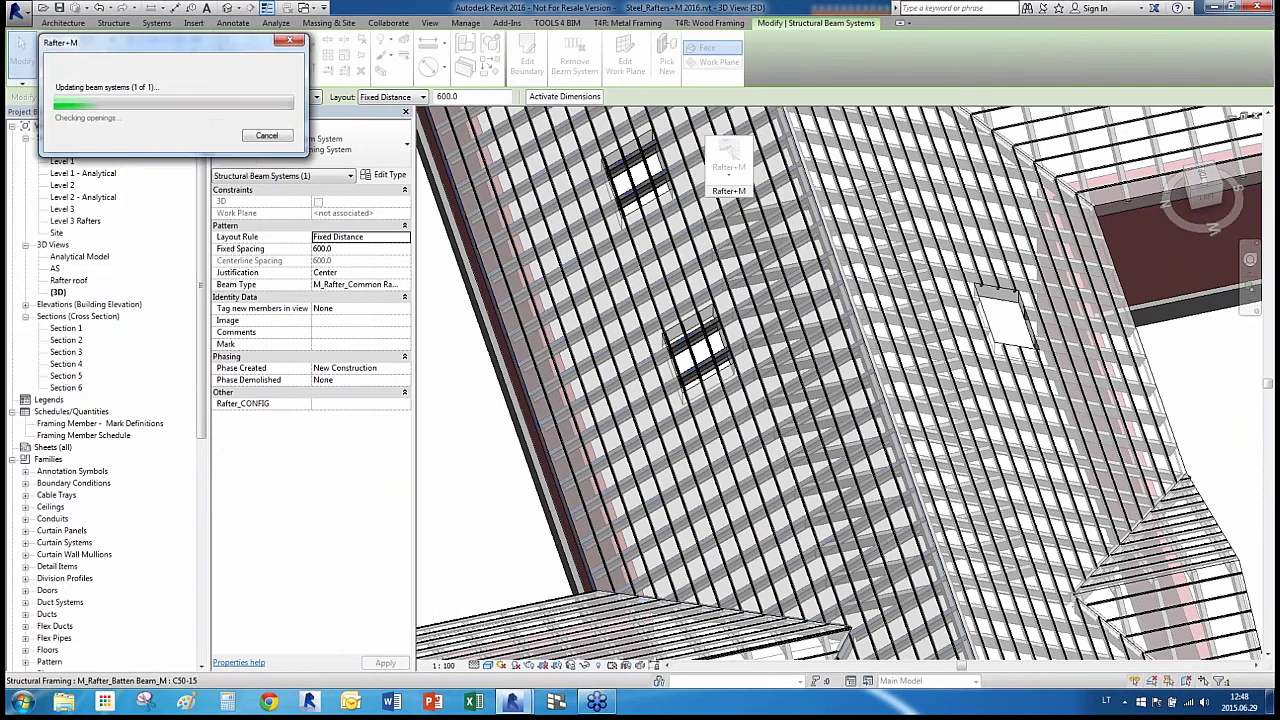
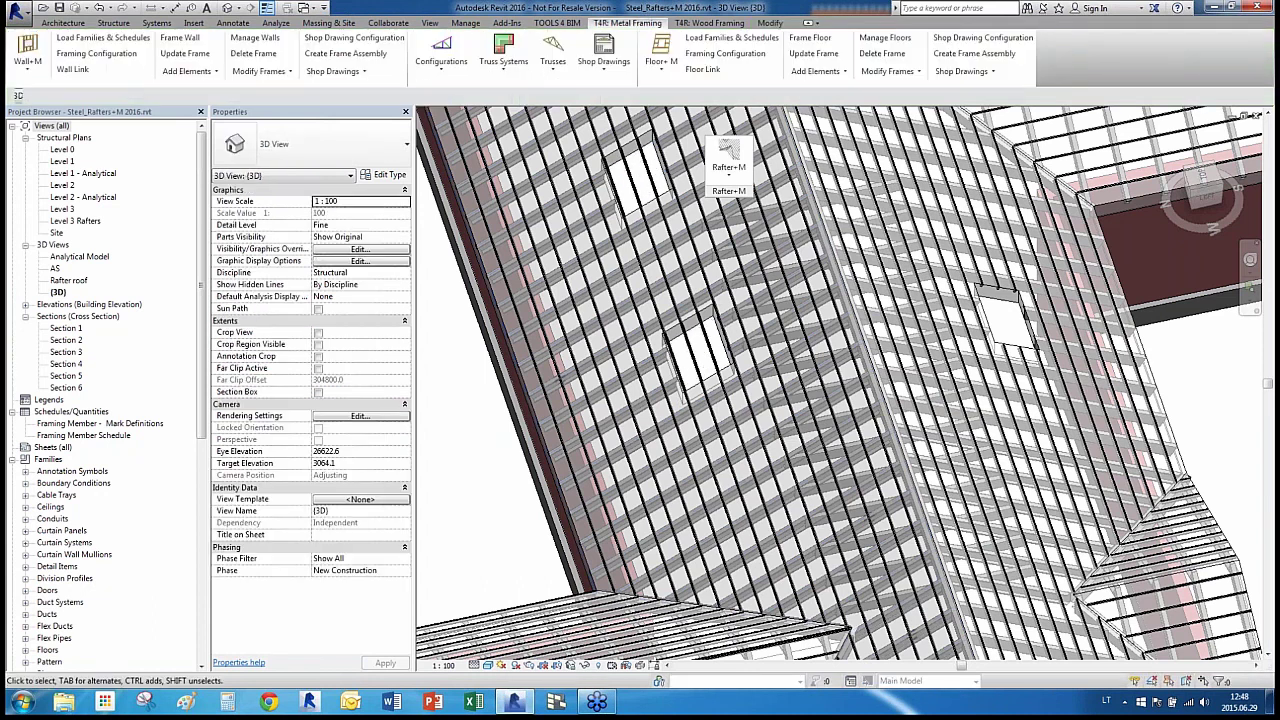
Examine the rafters and battens around the two openings, along the ridge and over the whole roof
scroll(733, 398, up, 5)
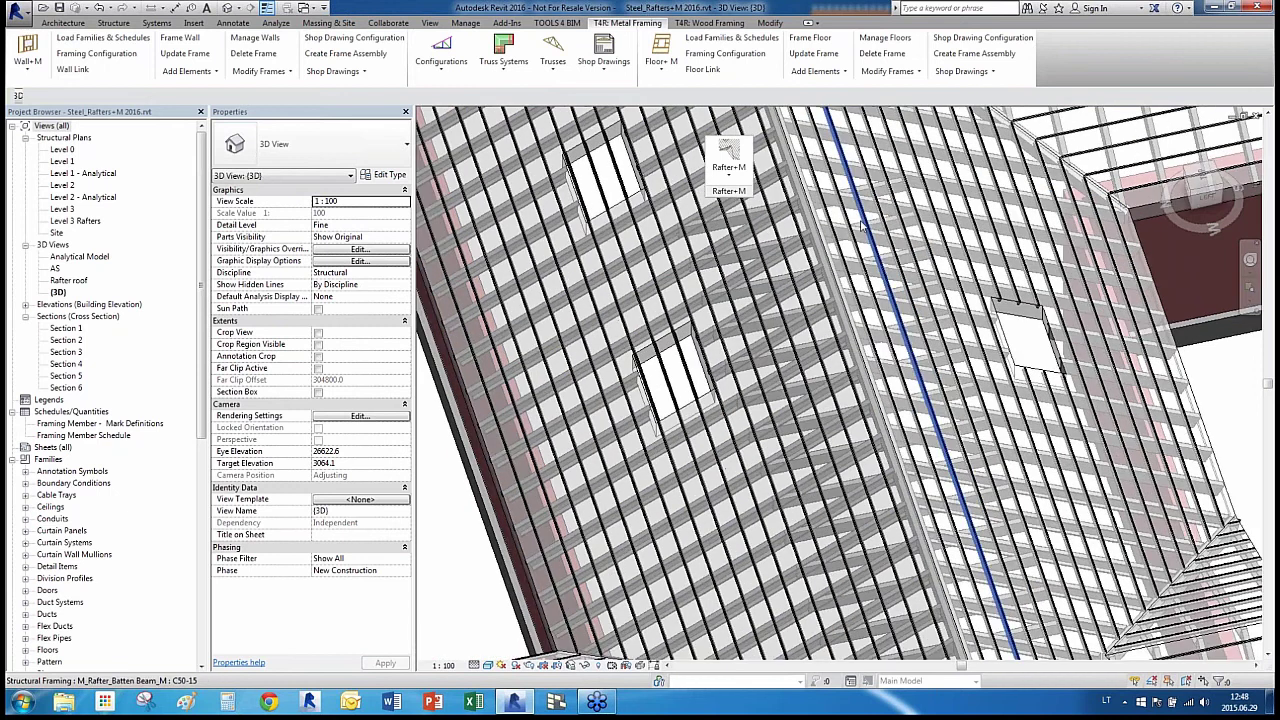
scroll(733, 398, up, 3)
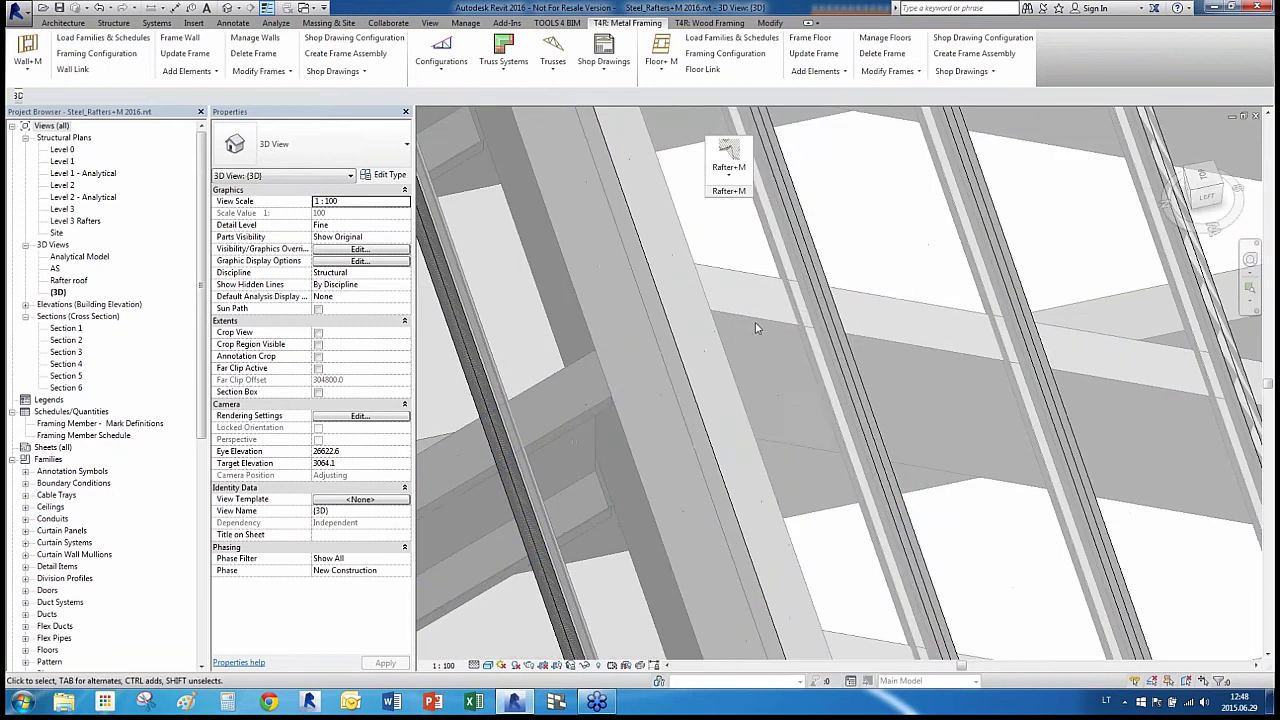
scroll(901, 305, down, 5)
scroll(847, 232, down, 4)
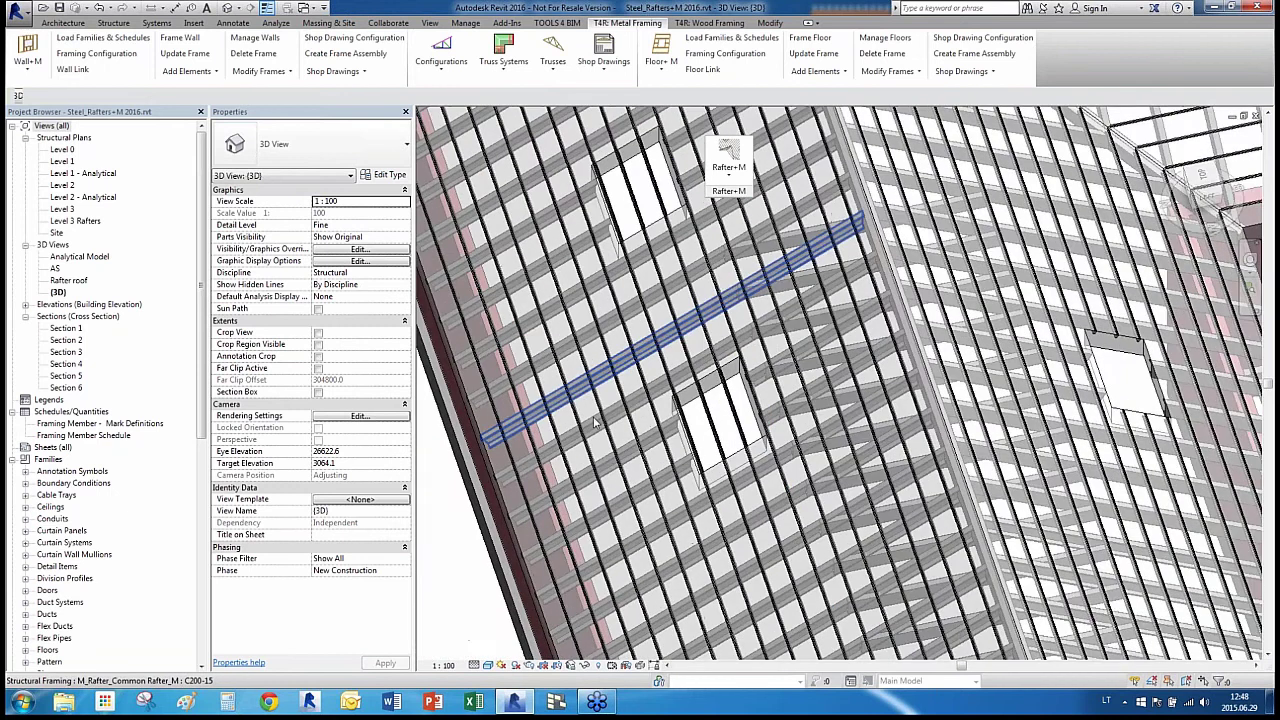
scroll(780, 502, up, 3)
scroll(745, 385, down, 6)
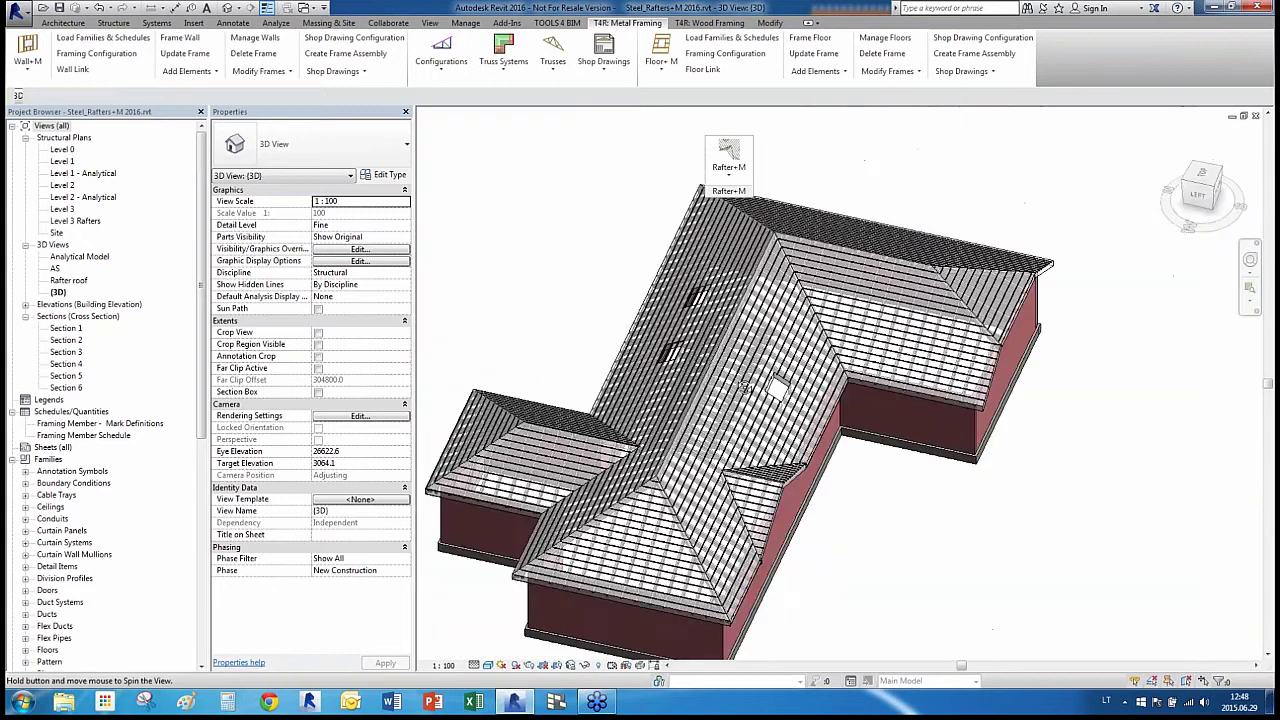
shift+middle_drag(746, 388, 971, 566)
scroll(978, 476, up, 1)
scroll(975, 476, up, 1)
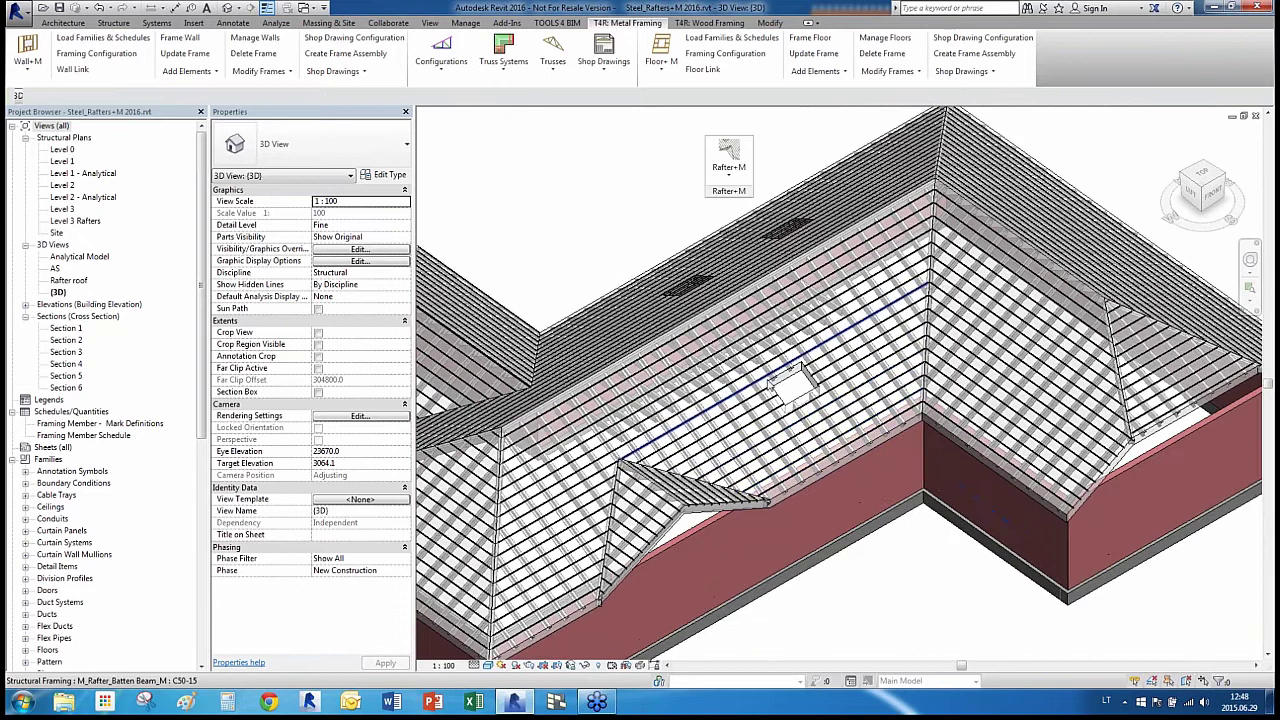
Frame the front slope's roof opening by face with M_Rafter_Common Beam_M : C200-15 beams, working on its common rafter system
scroll(821, 436, up, 4)
scroll(821, 436, up, 1)
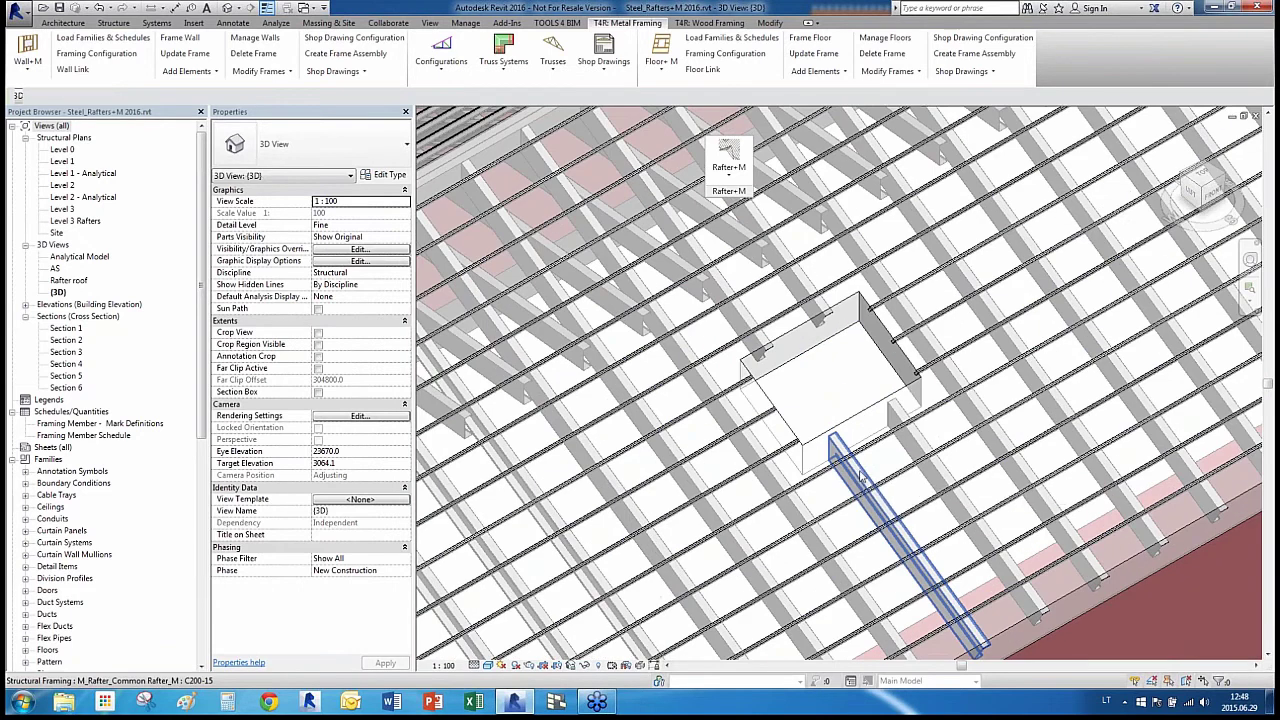
key(Tab)
click(860, 477)
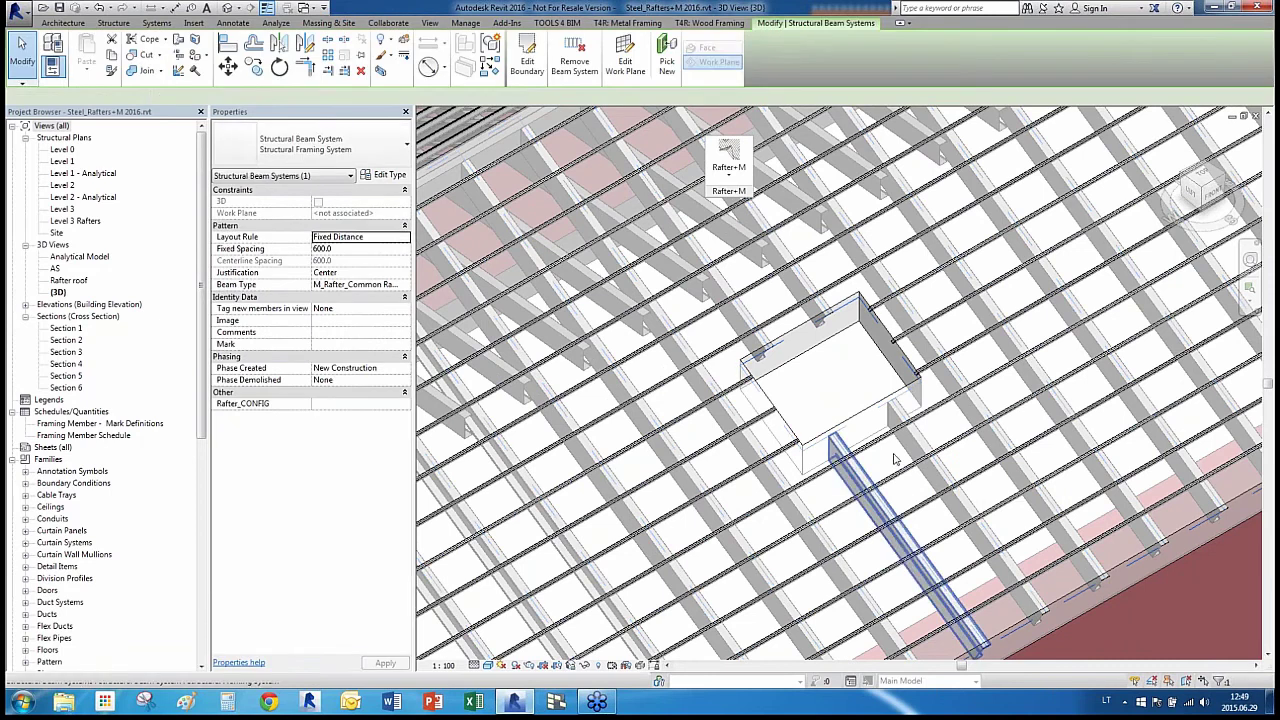
click(720, 172)
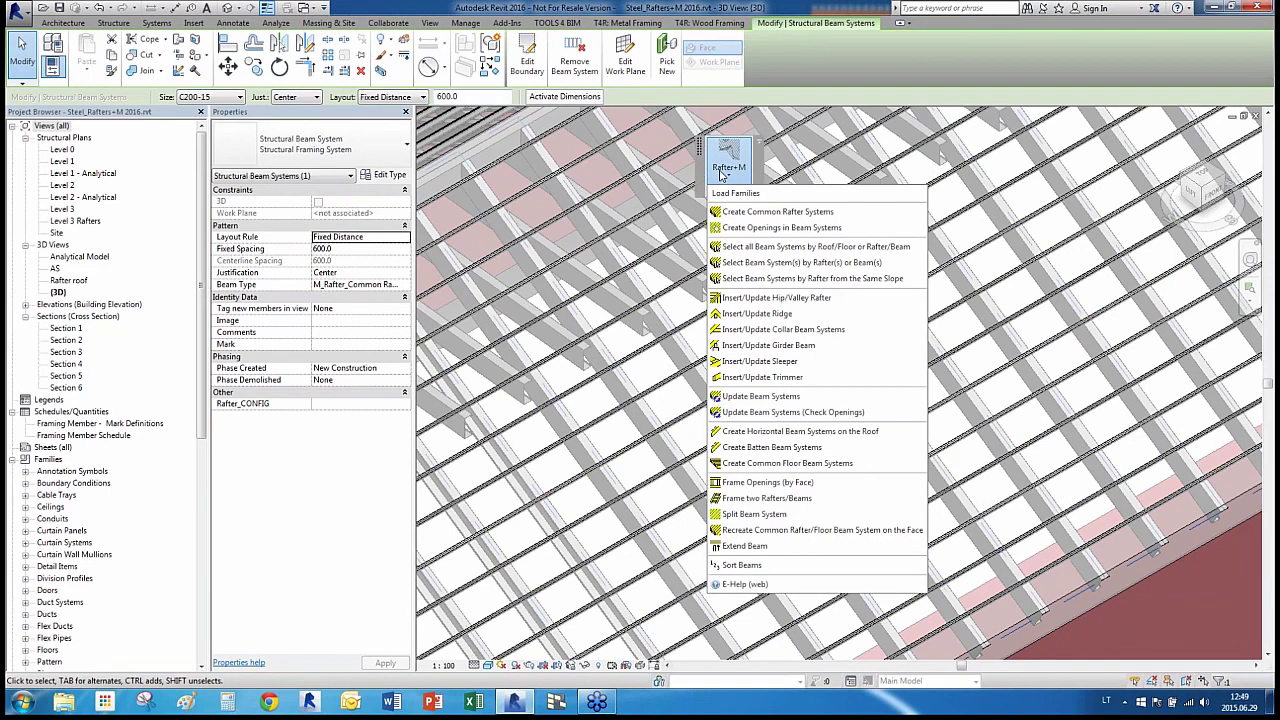
click(848, 483)
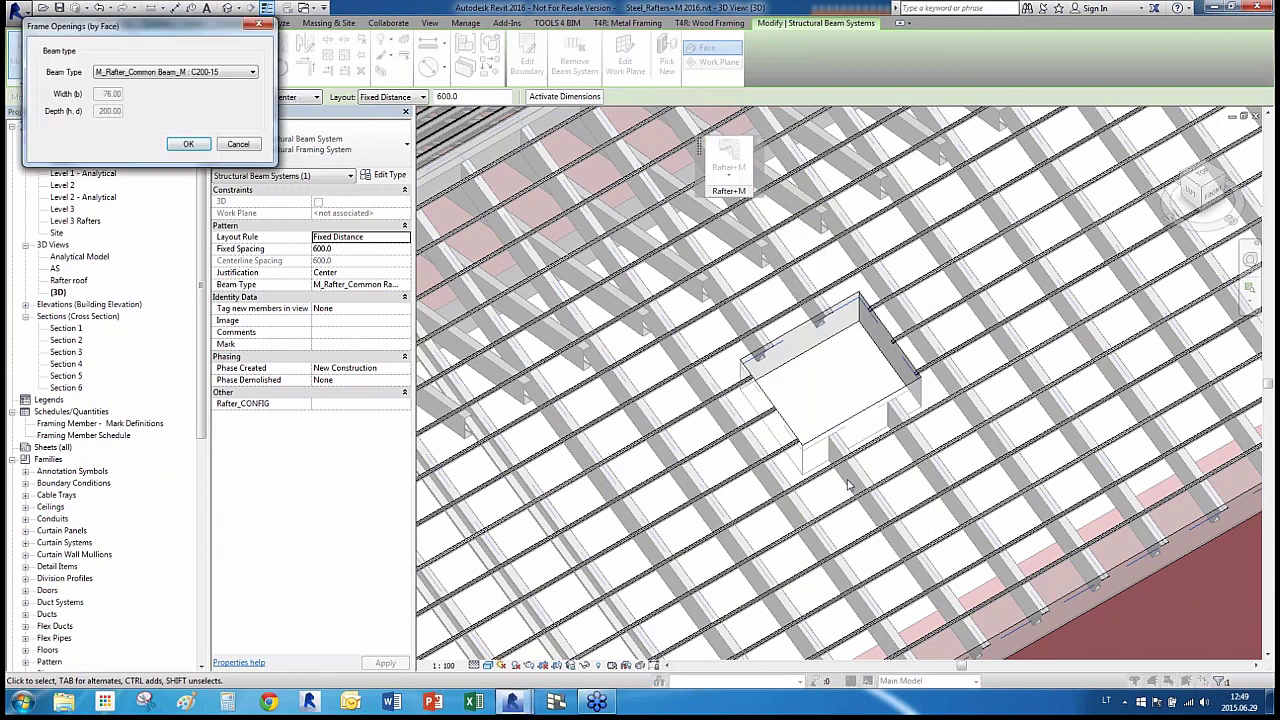
click(189, 144)
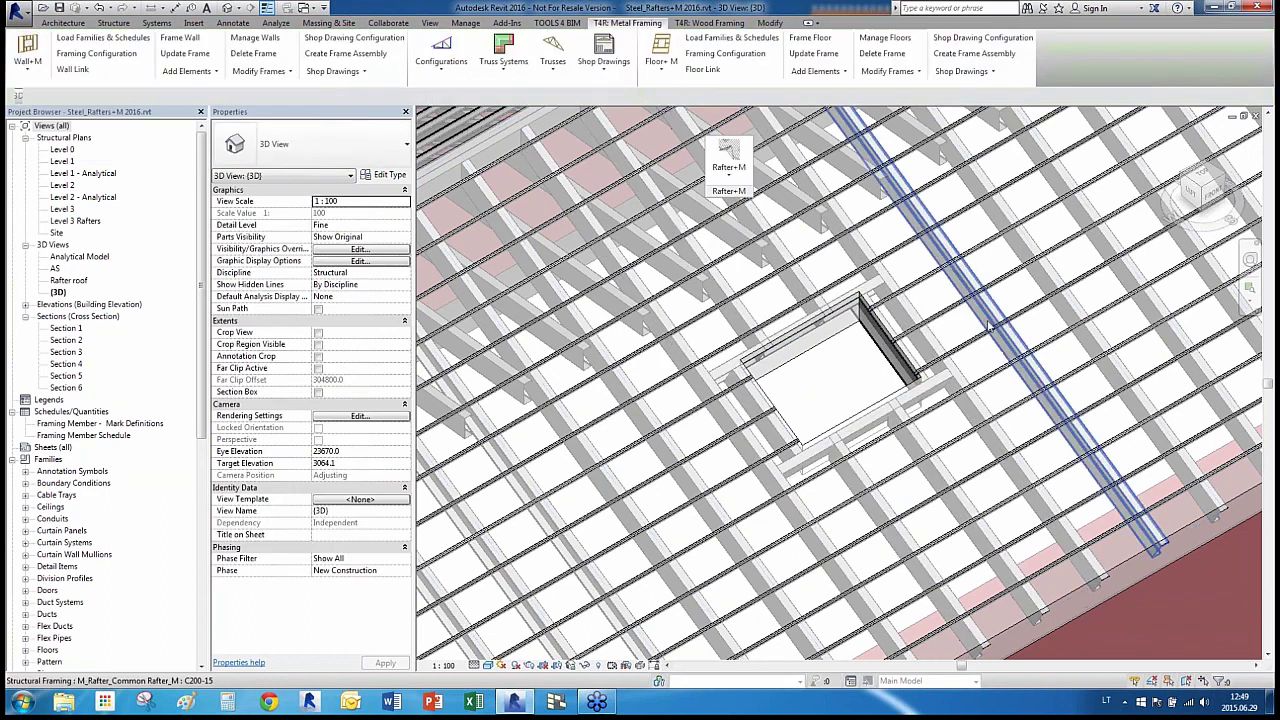
Select the common rafter beam system through a rafter below the framed opening and update it with Update Beam Systems
scroll(988, 327, up, 2)
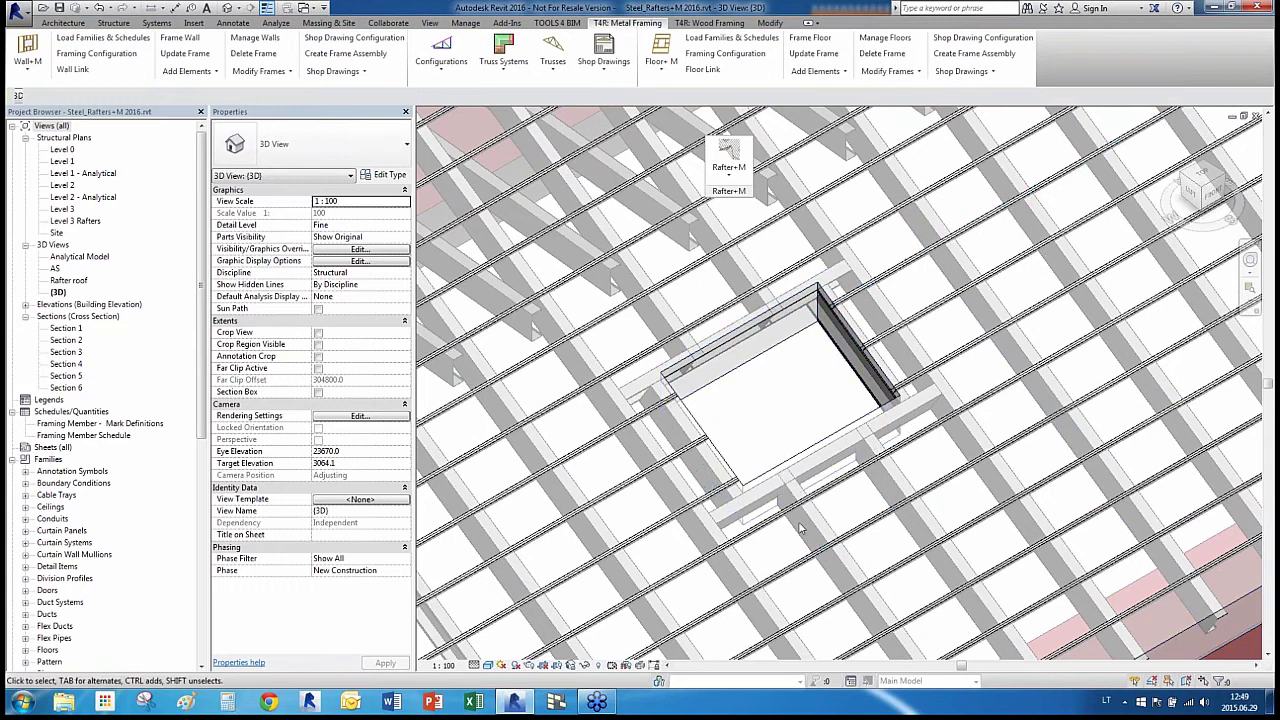
scroll(800, 527, up, 4)
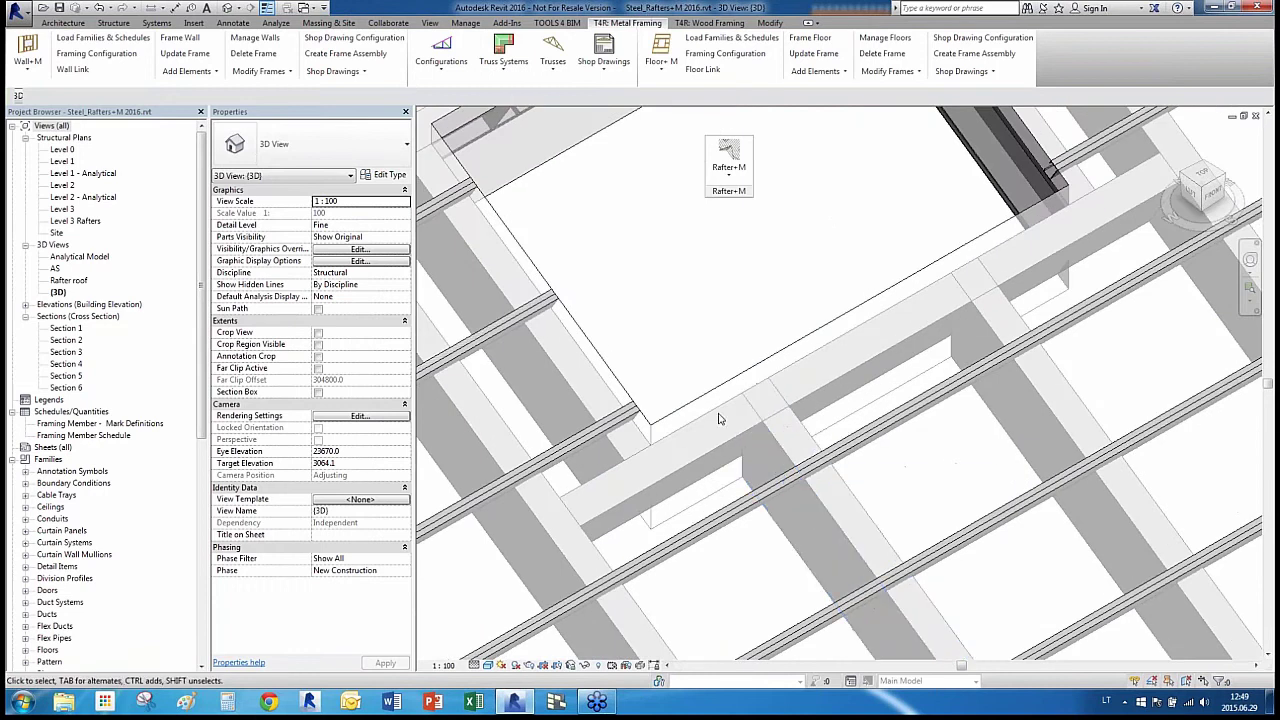
scroll(718, 418, down, 4)
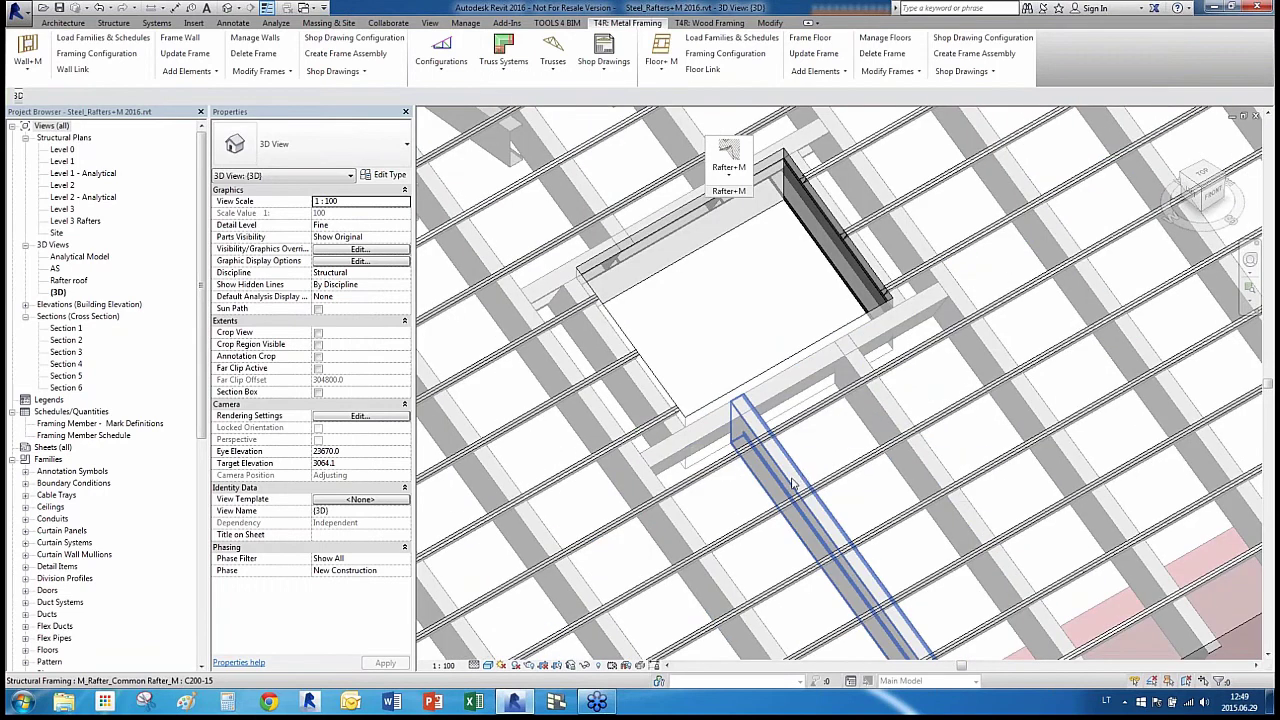
click(793, 484)
click(729, 168)
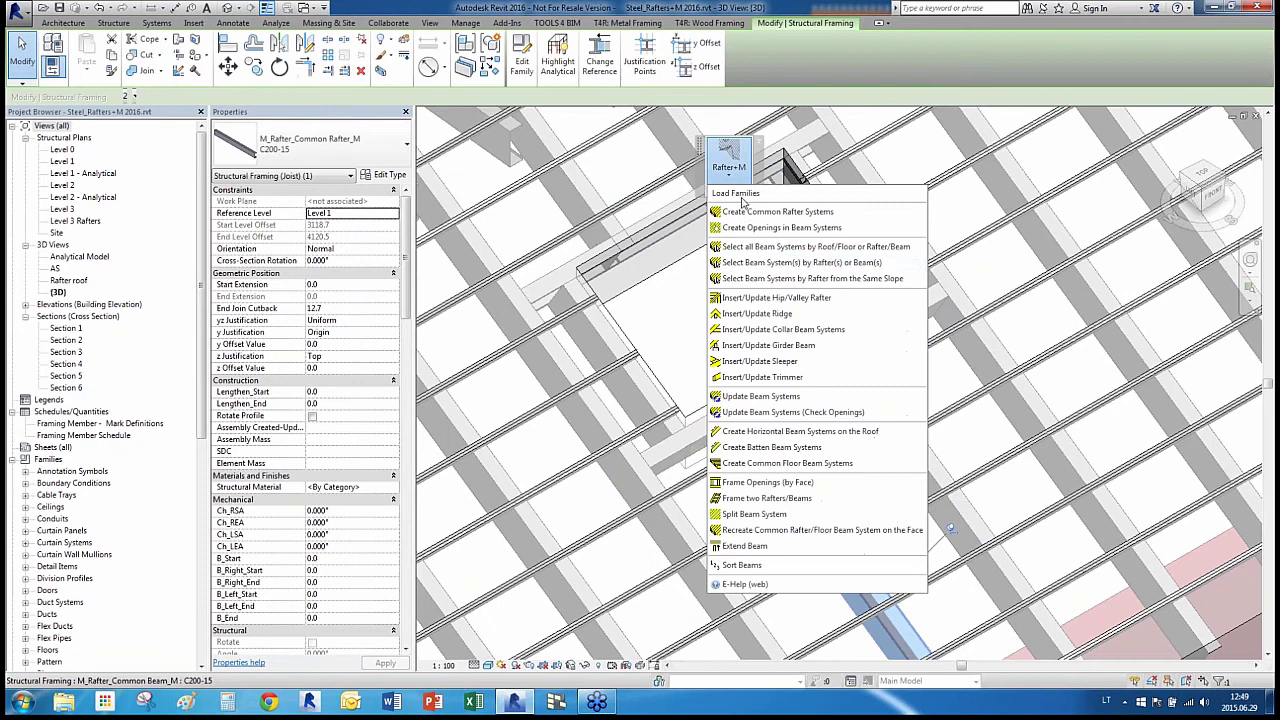
click(755, 263)
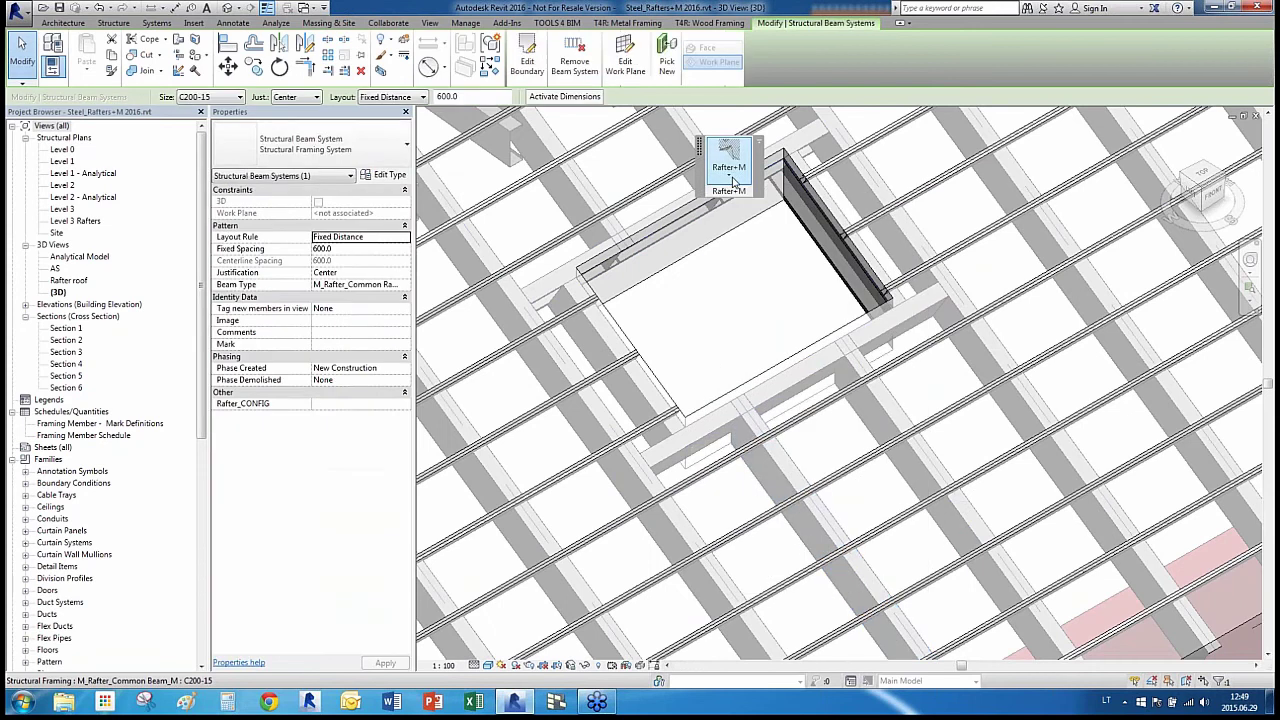
click(733, 181)
click(761, 397)
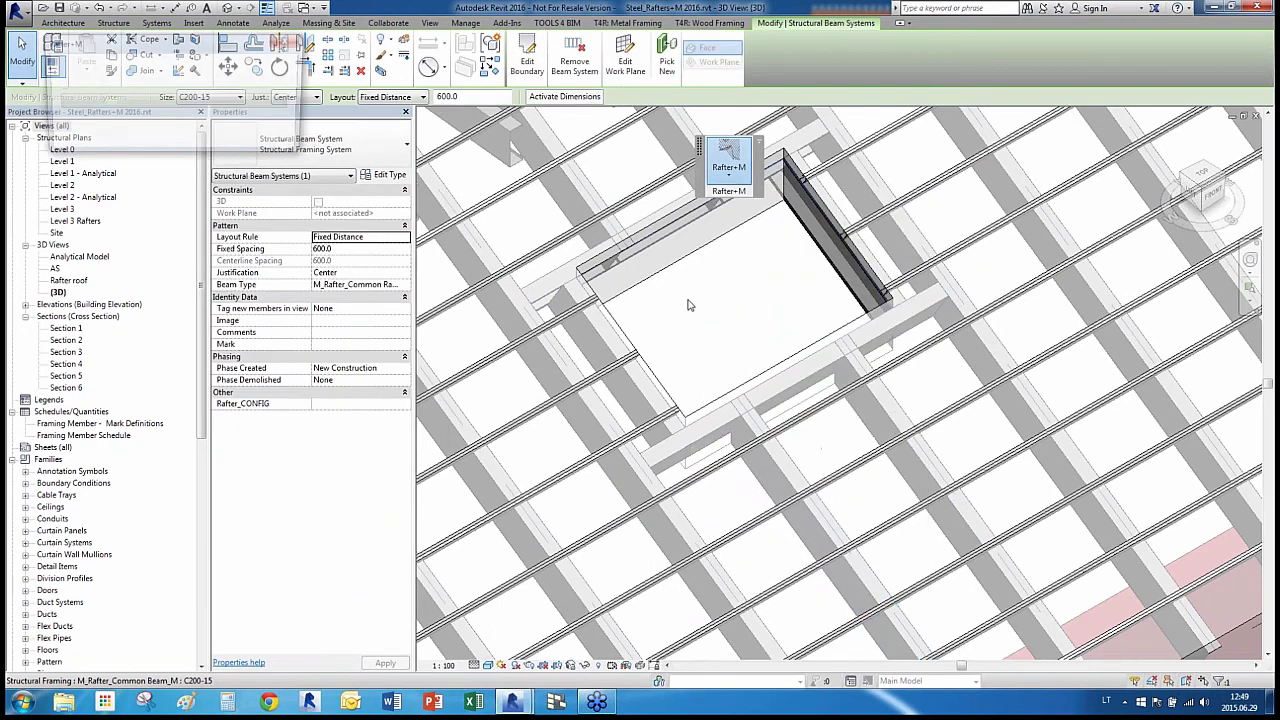
key(Return)
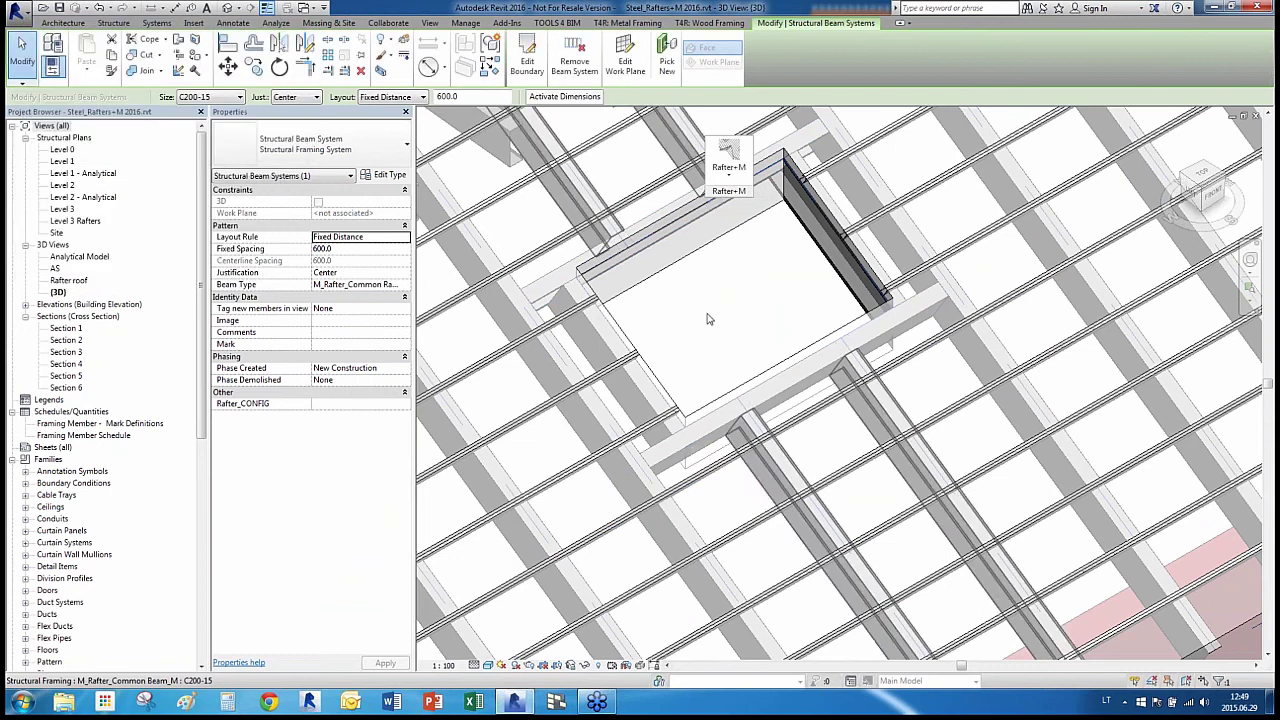
key(Escape)
Inspect the end of the rafter where it meets the opening's lower framing beam and view the framed opening in the roof
click(752, 428)
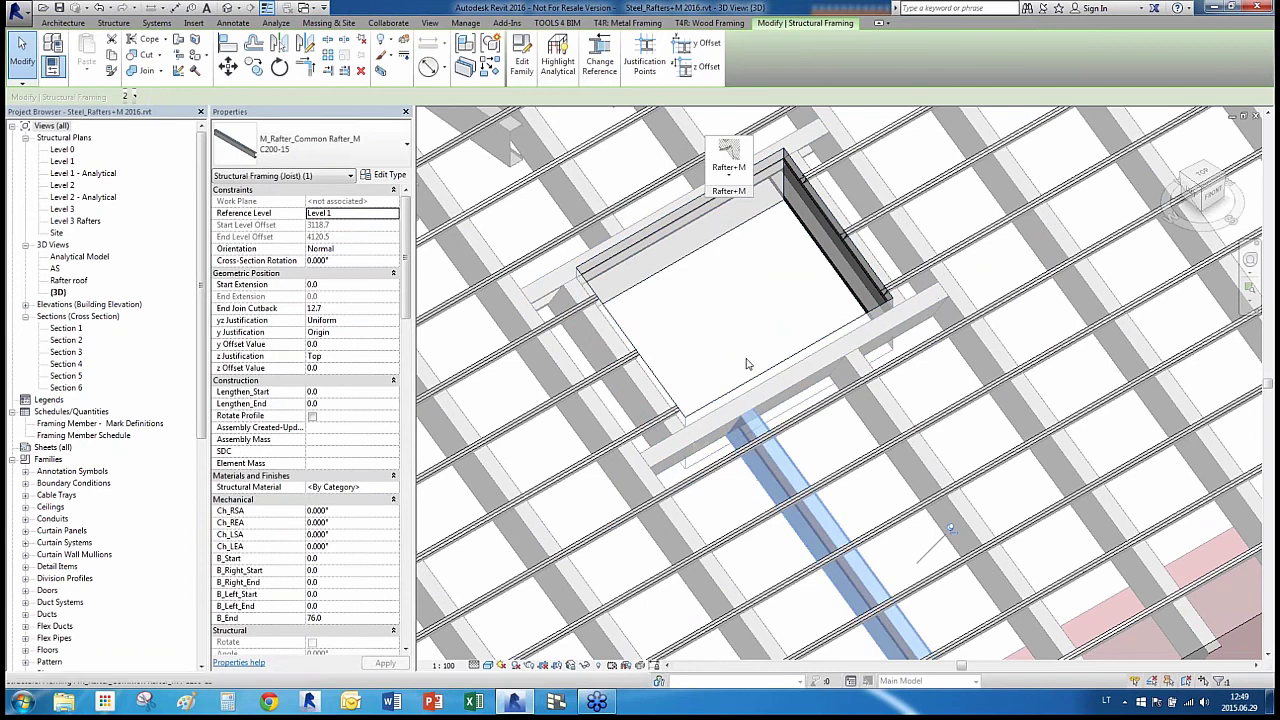
scroll(716, 305, down, 2)
key(Escape)
scroll(787, 317, down, 2)
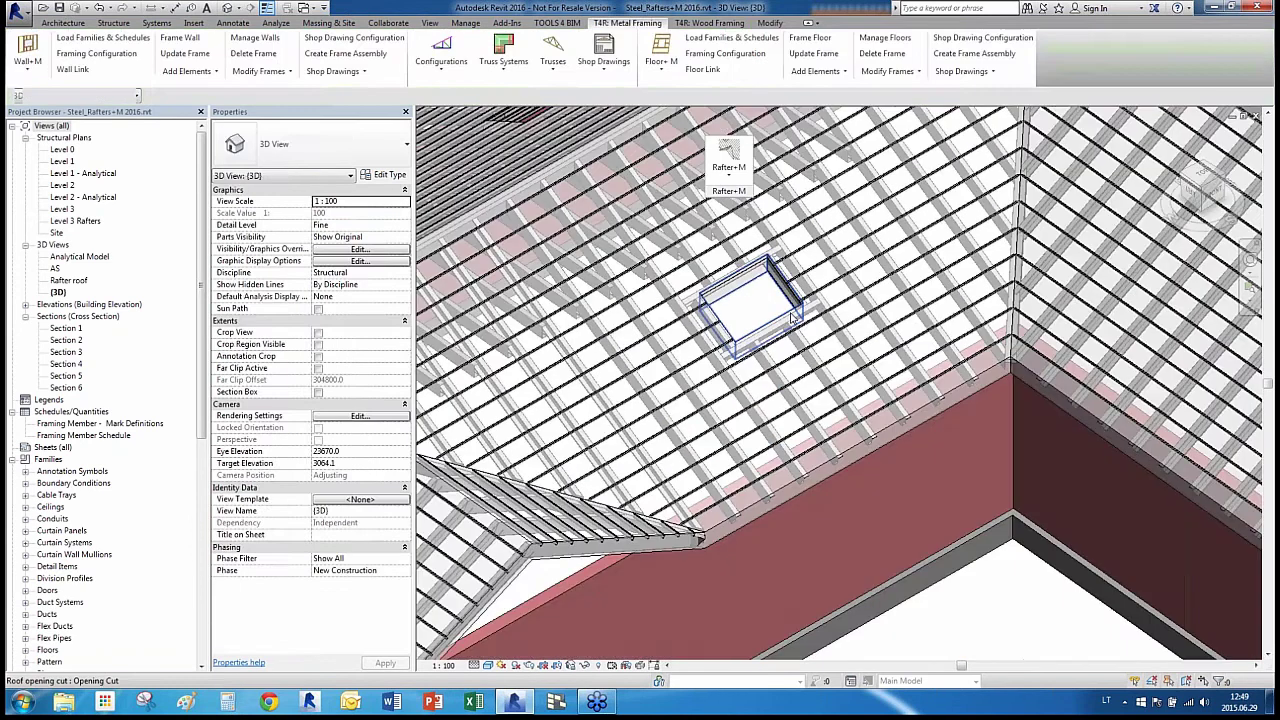
scroll(905, 493, down, 1)
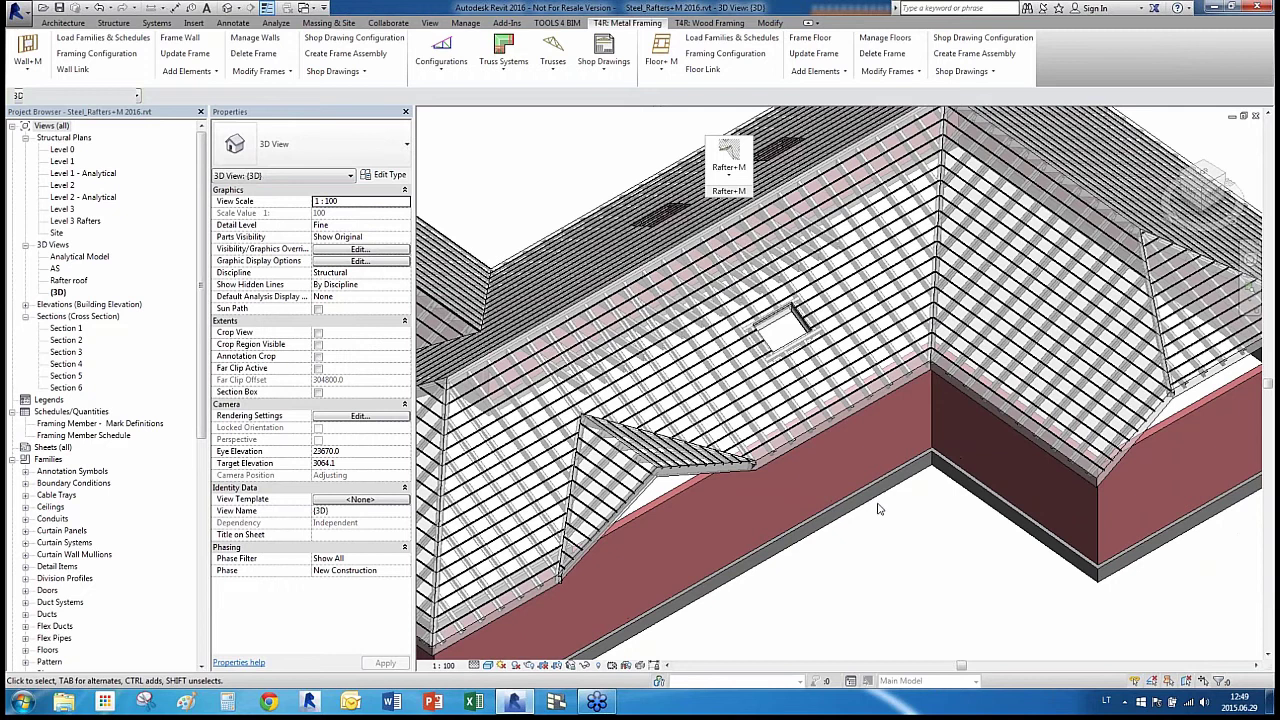
Check the layout settings of the front slope's batten beam system and look over the surrounding hip and gable framing
click(729, 178)
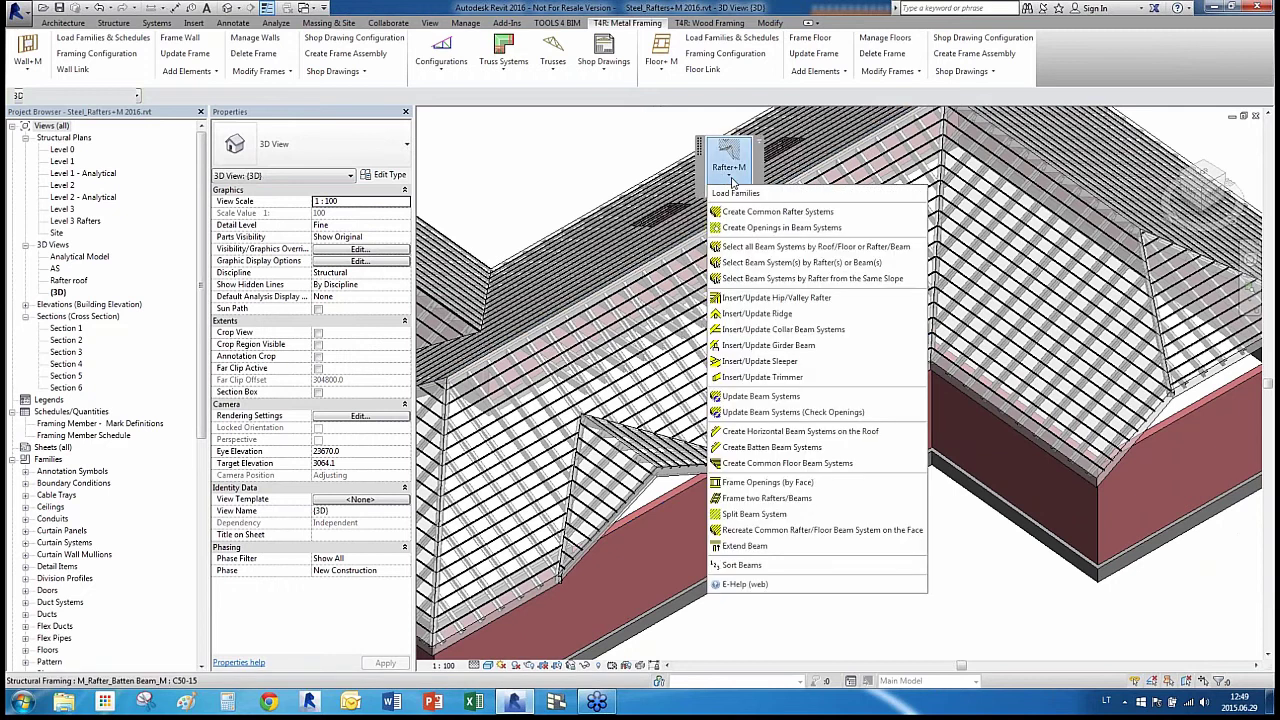
click(517, 165)
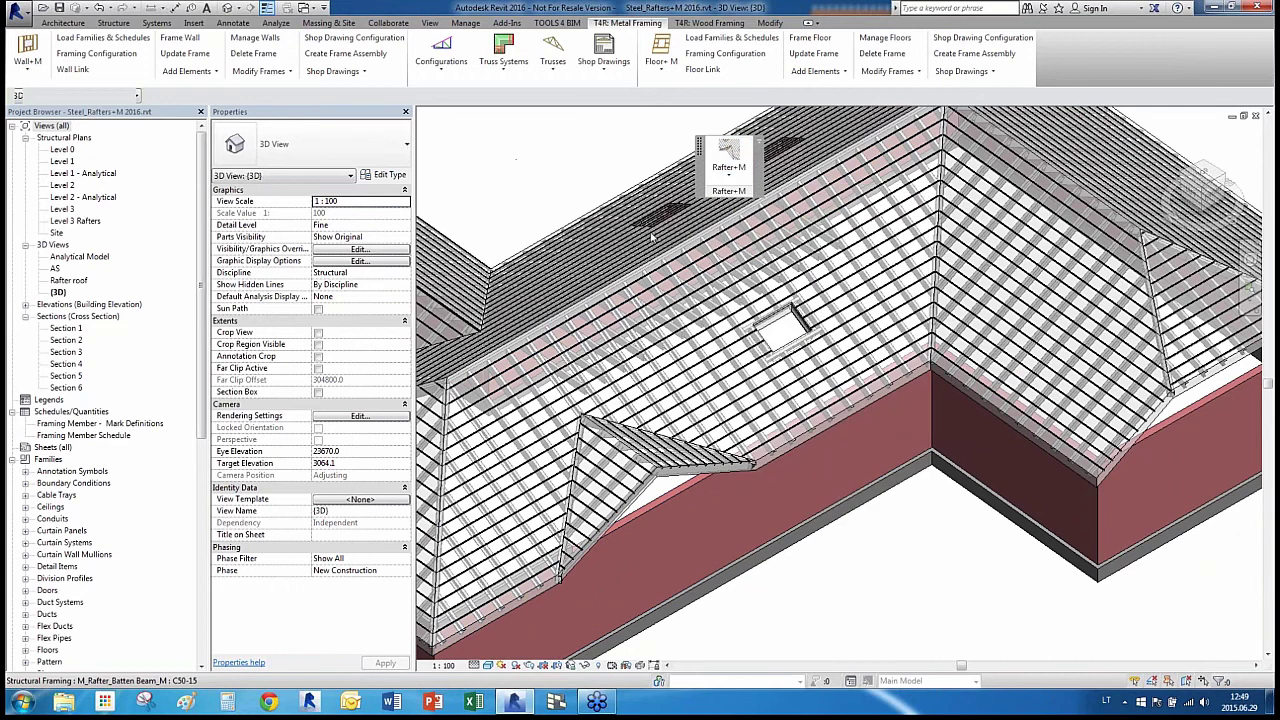
scroll(955, 632, down, 1)
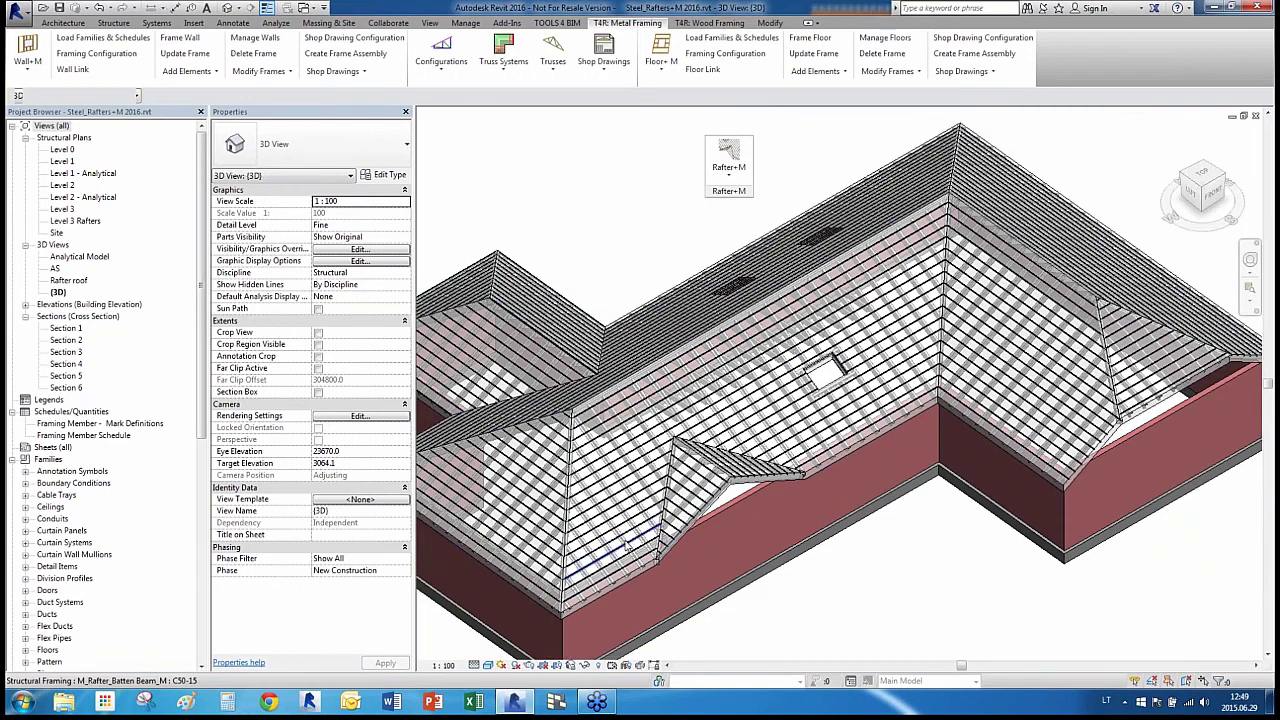
key(Tab)
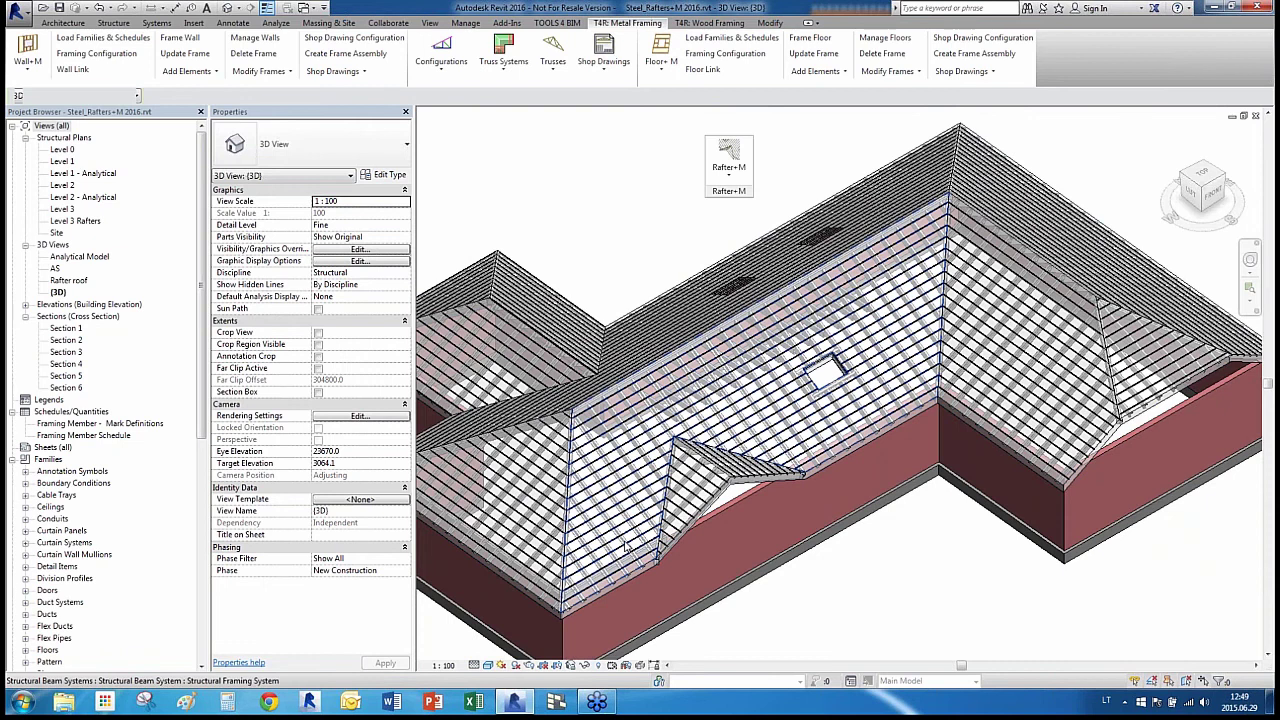
click(625, 545)
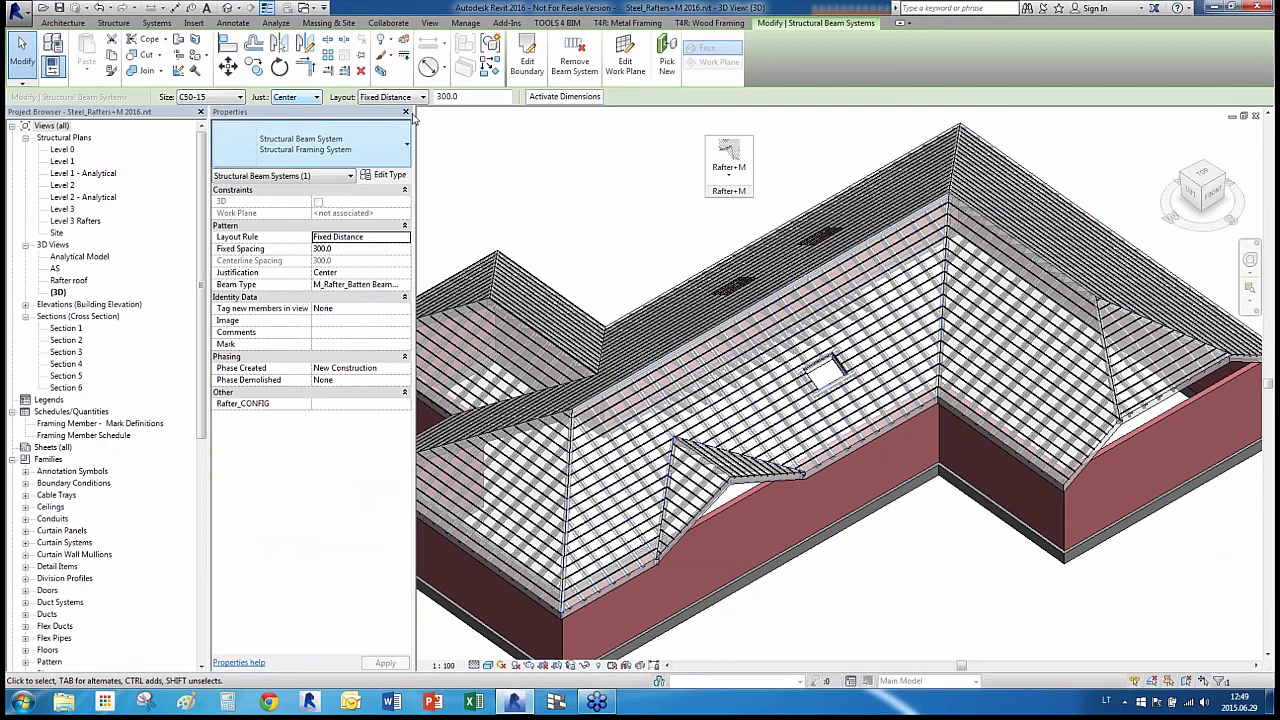
click(565, 190)
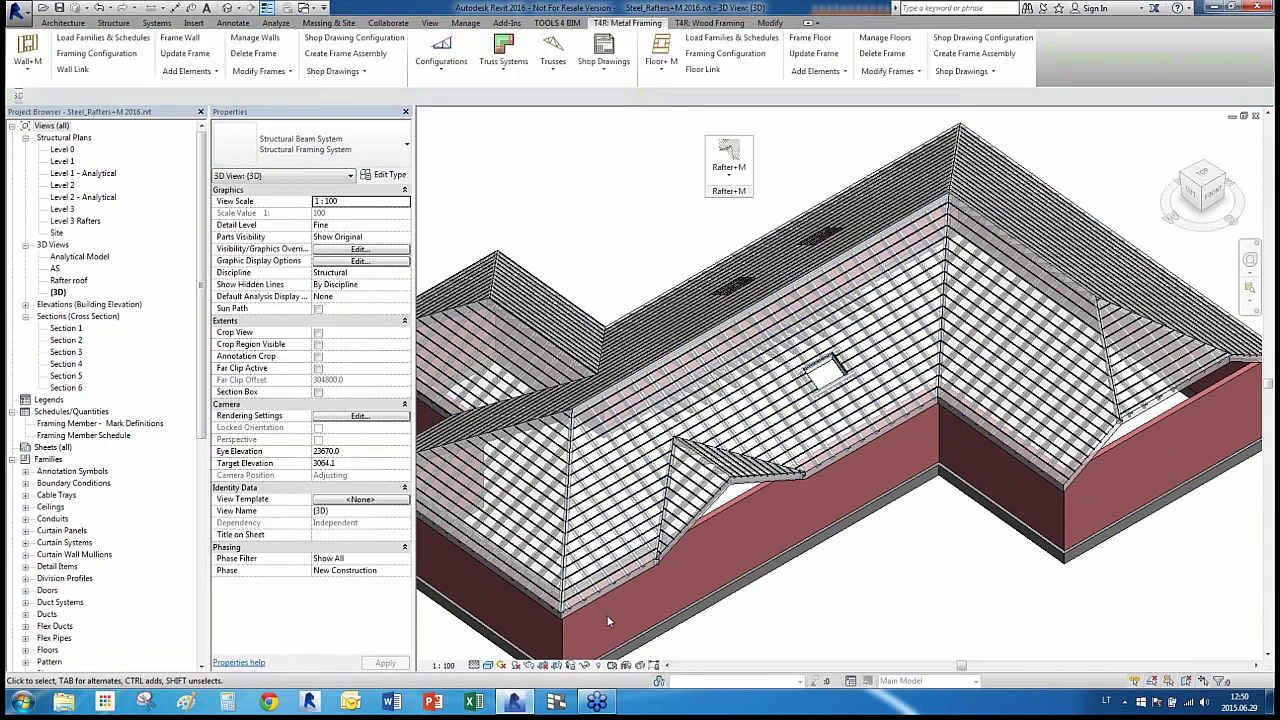
scroll(607, 621, up, 2)
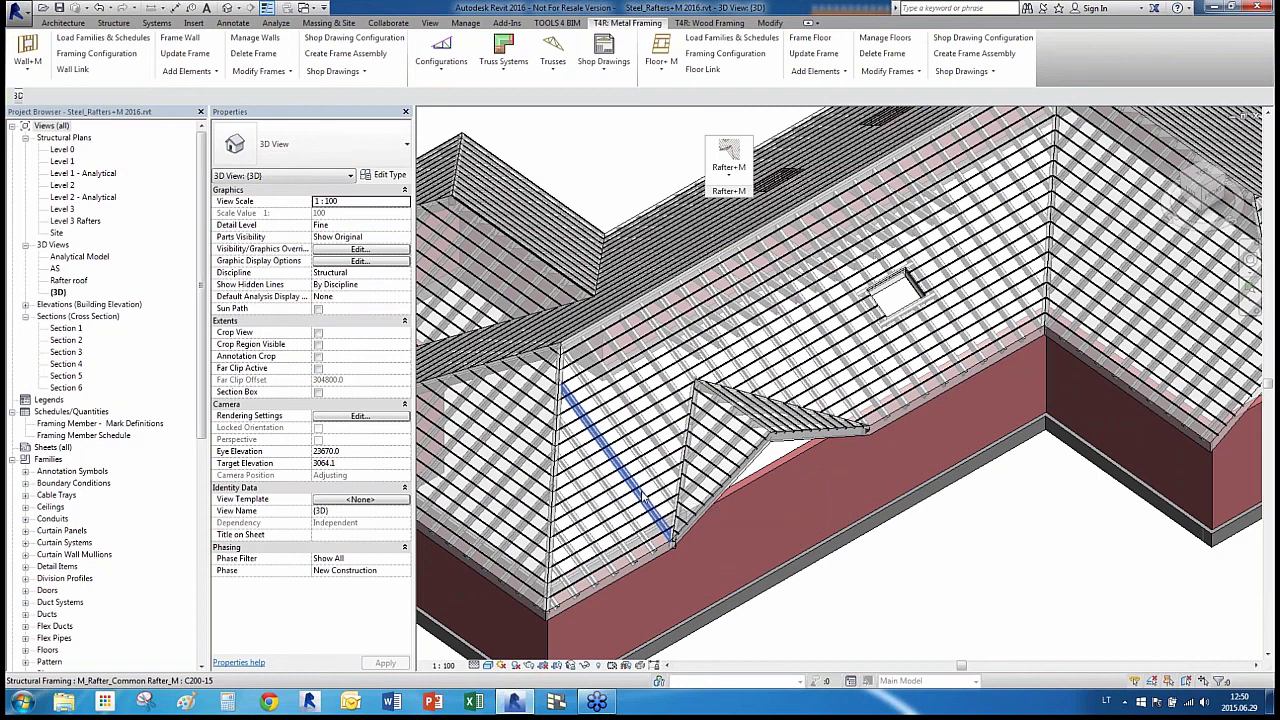
scroll(642, 494, down, 3)
scroll(512, 484, up, 2)
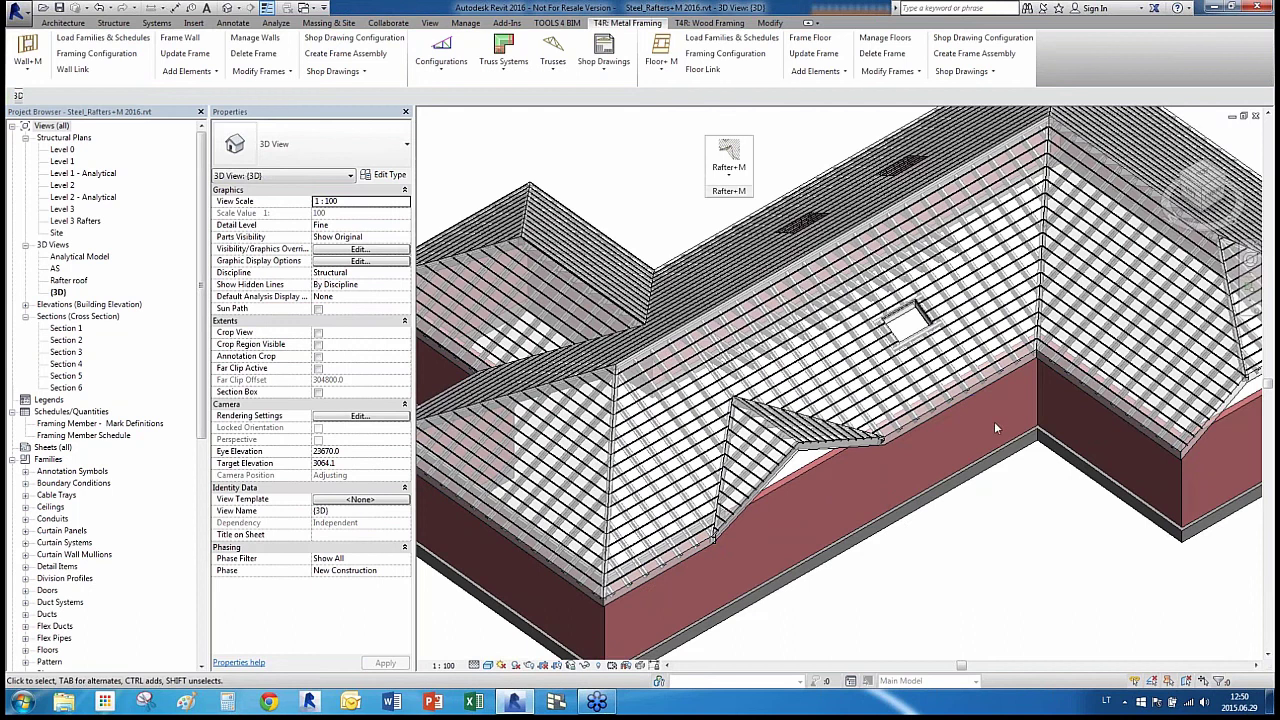
scroll(812, 521, down, 1)
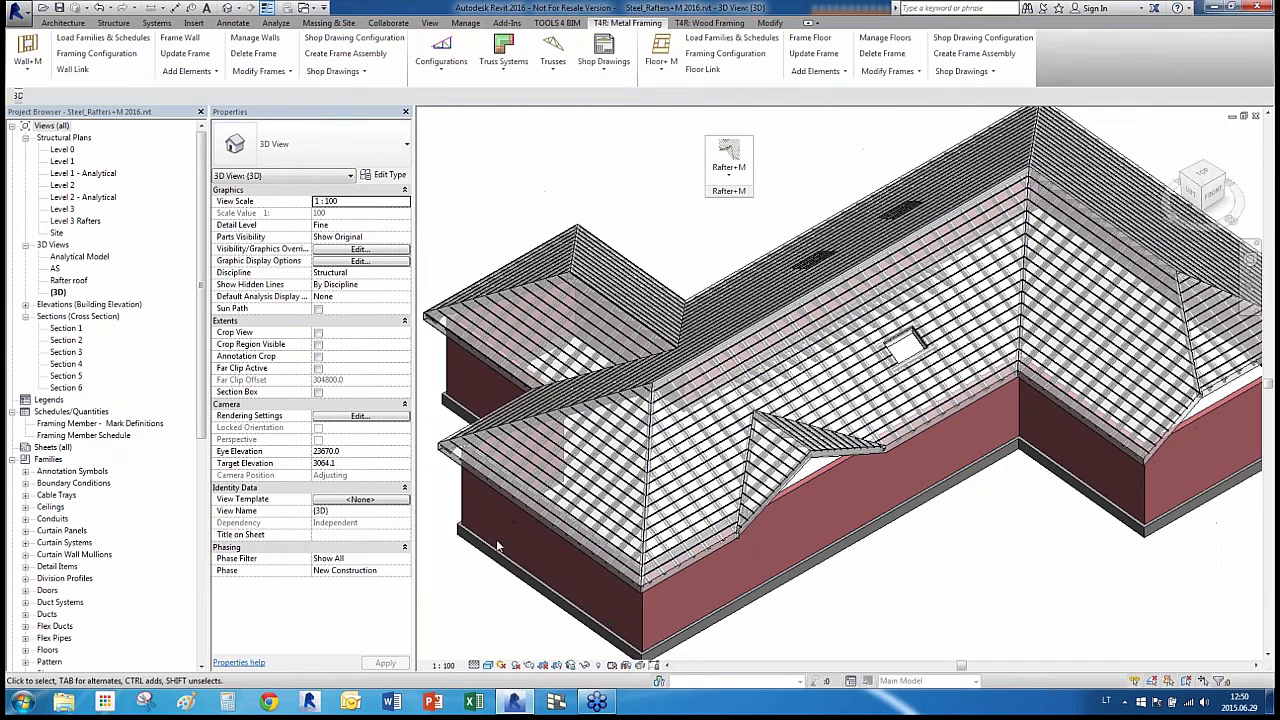
Split the hip-end common rafter system with a 500 left/top offset aligned Left, the right/bottom offset aligned Right, and a middle beam inserted
click(729, 168)
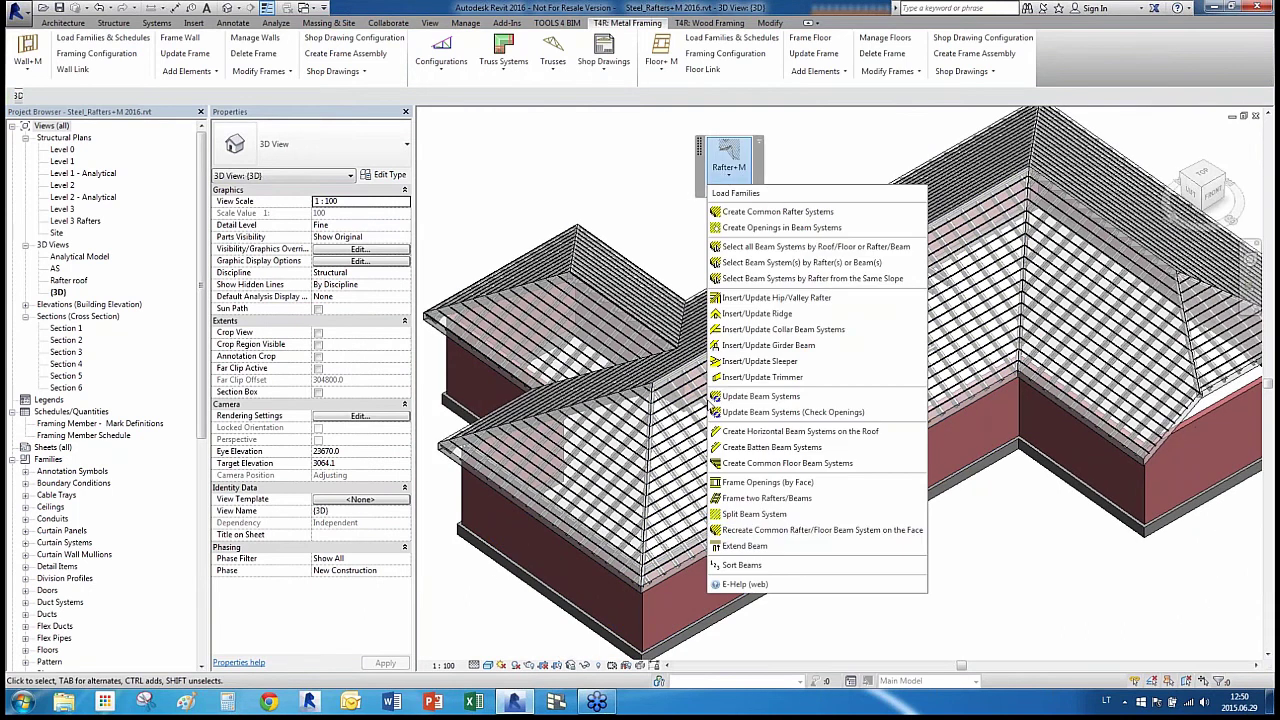
click(766, 515)
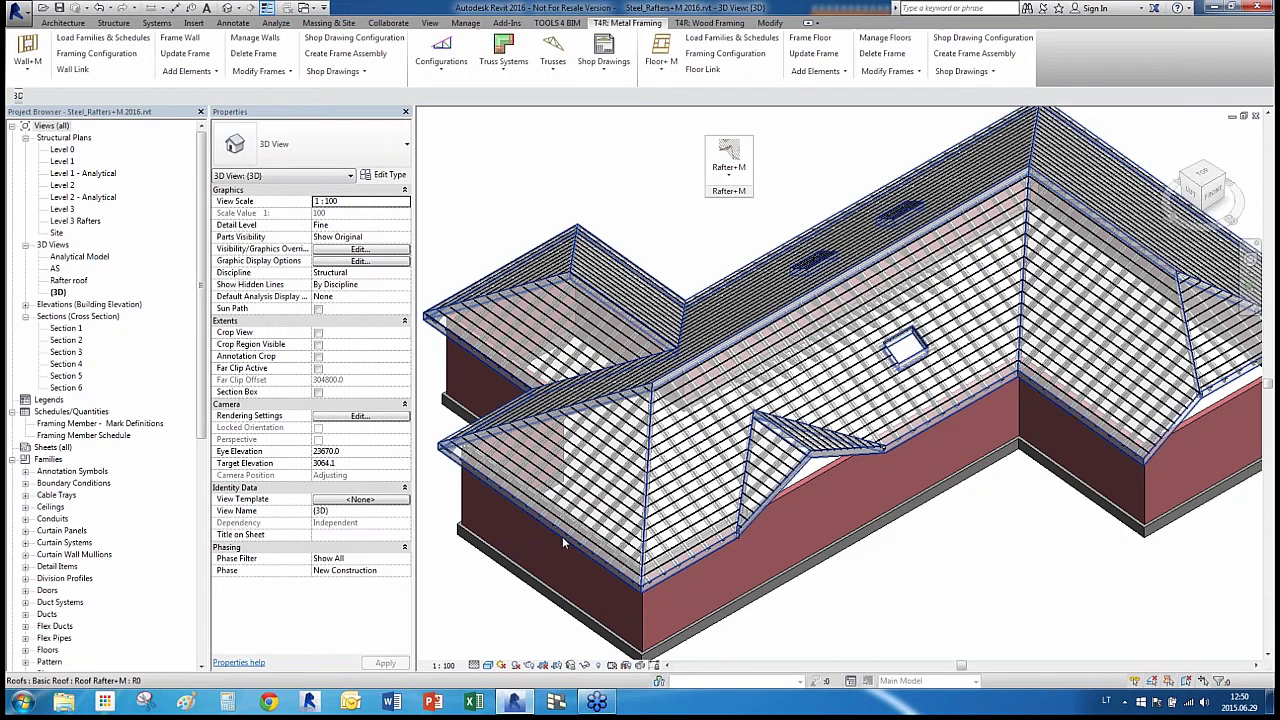
scroll(562, 536, up, 3)
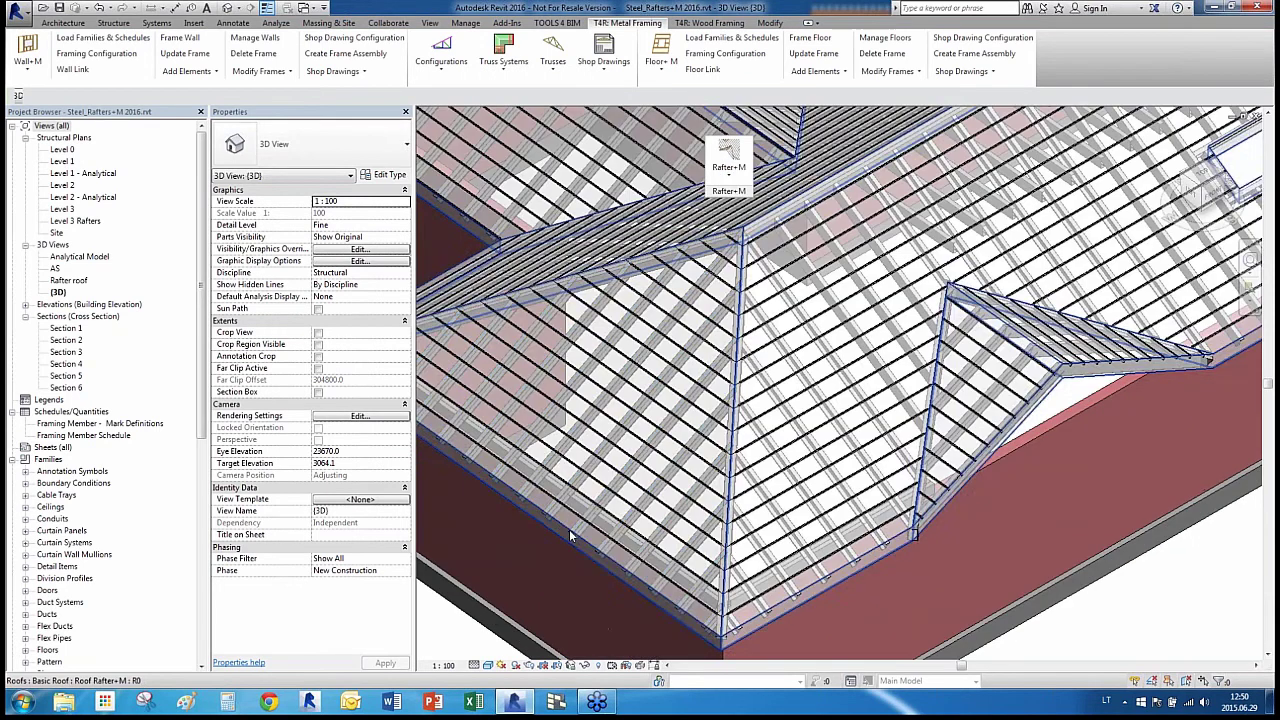
click(613, 487)
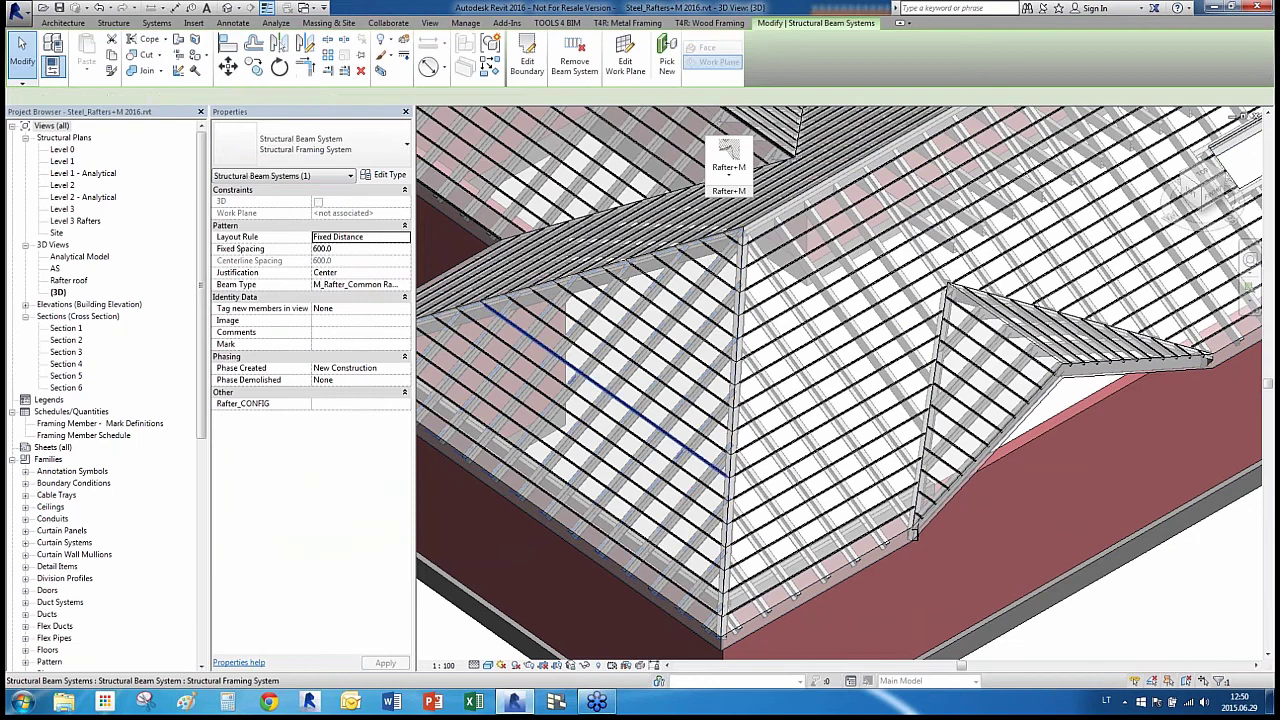
click(721, 173)
click(763, 514)
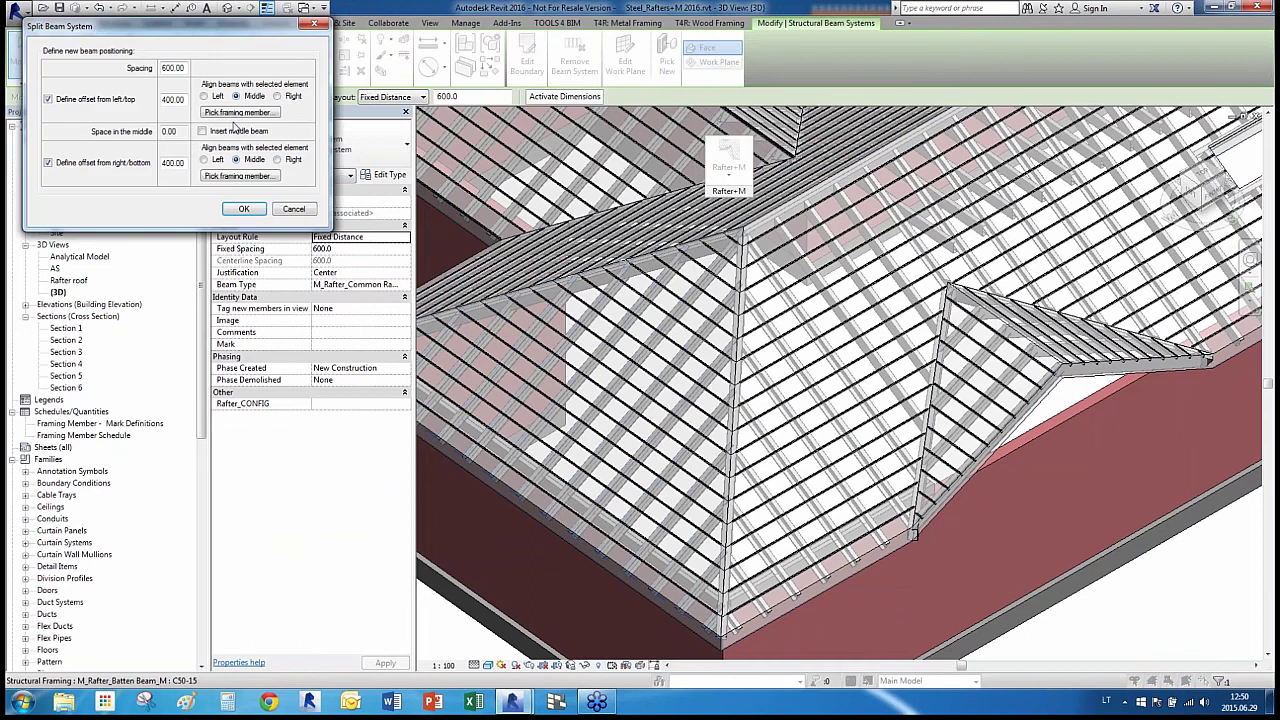
double_click(173, 99)
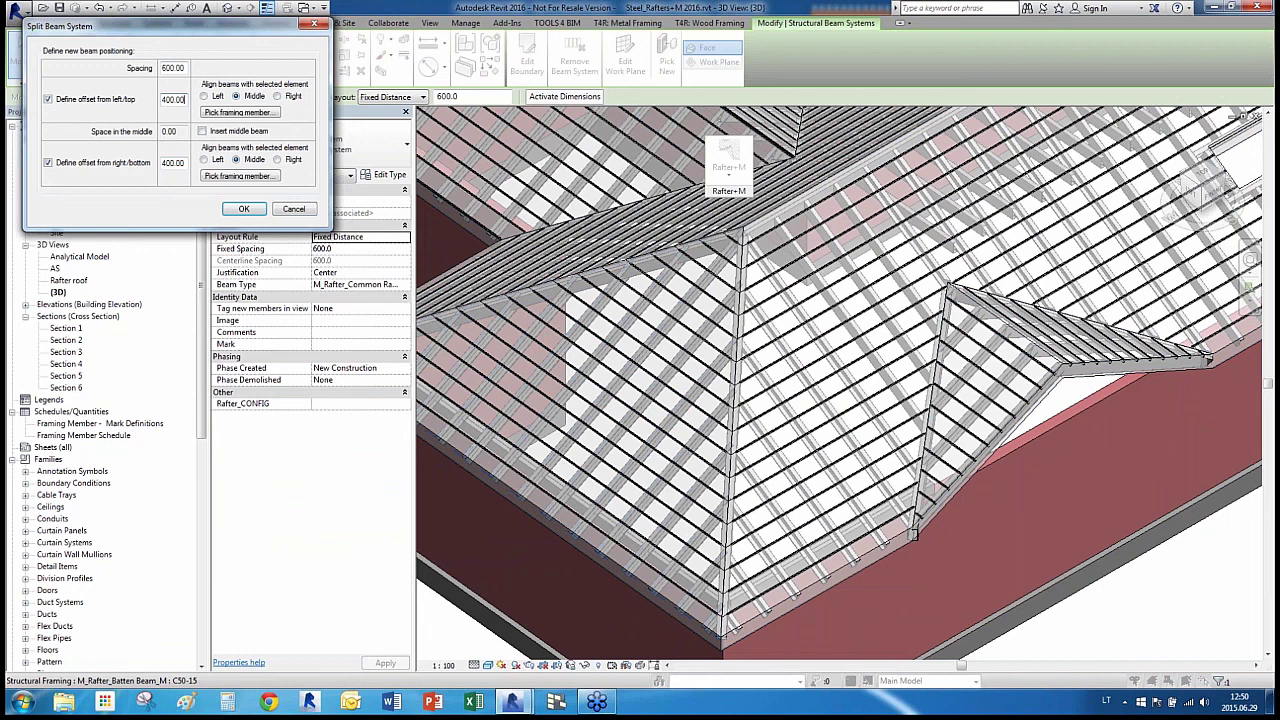
text(500)
click(216, 97)
click(280, 160)
double_click(173, 162)
text(5)
click(173, 100)
click(203, 131)
click(243, 209)
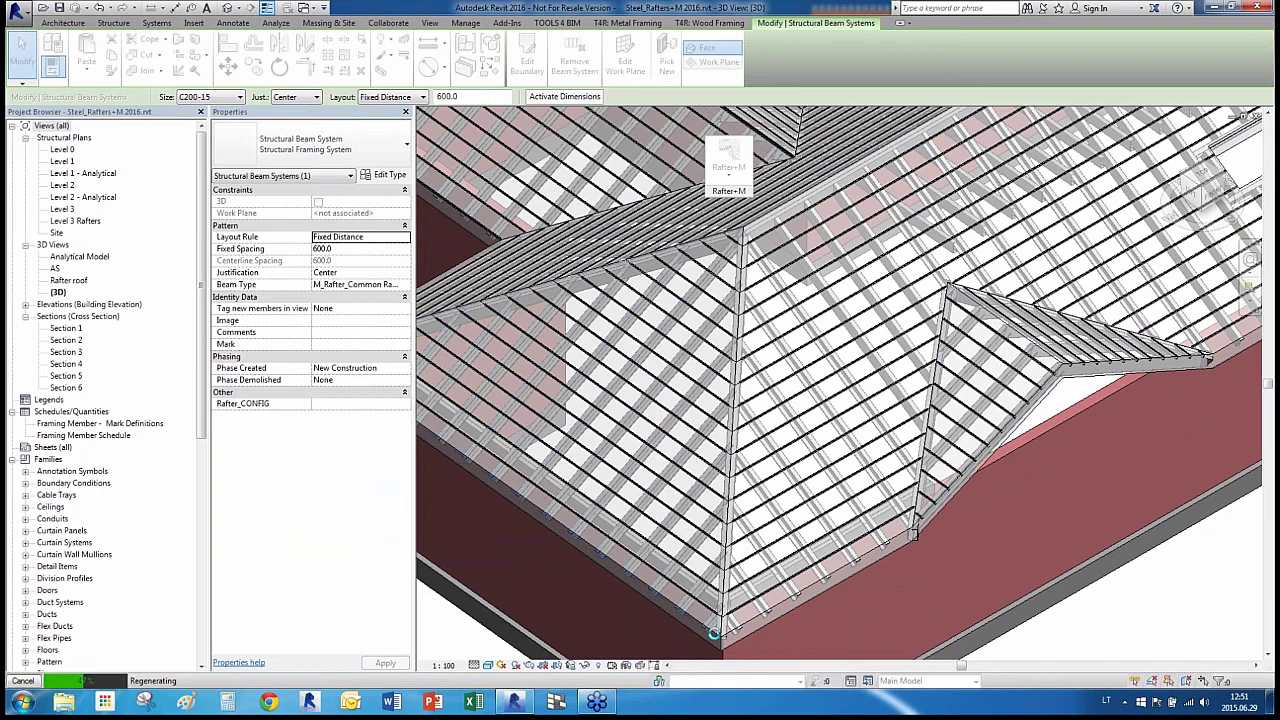
key(Escape)
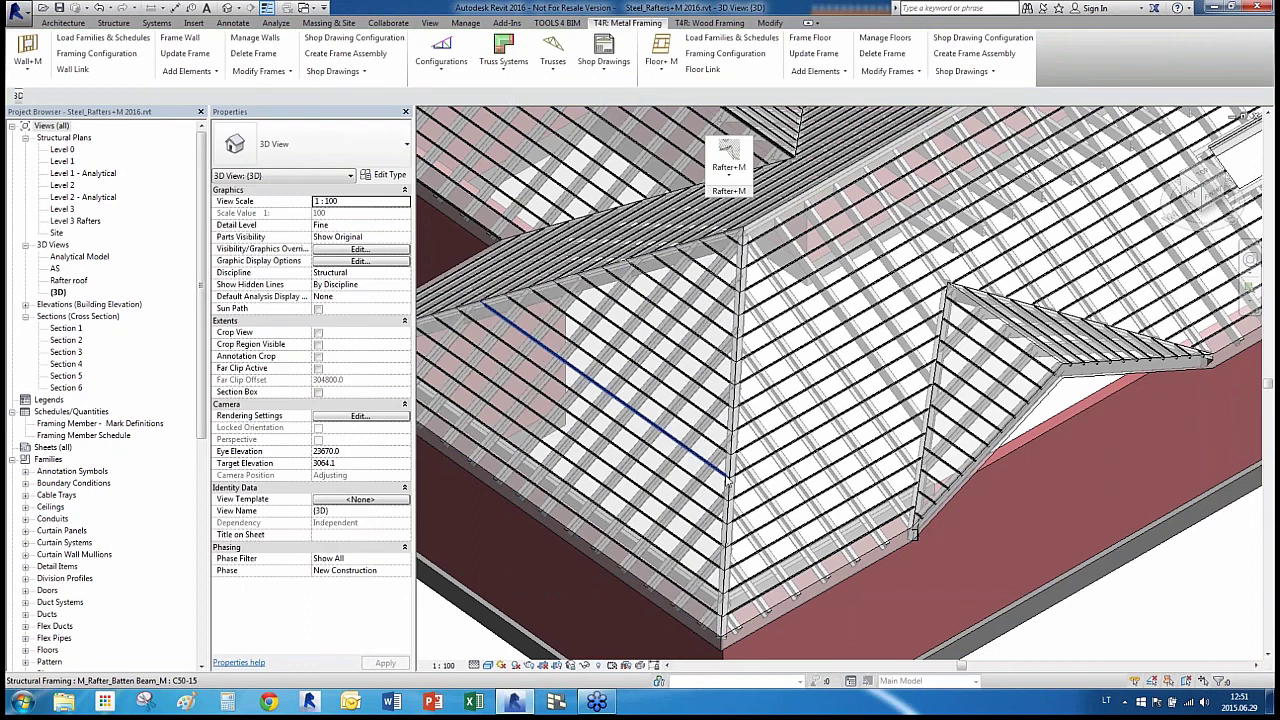
Inspect the split hip-end rafters by selecting the half nearest the corner and the C200-15 rafter running up to the hip peak
scroll(727, 480, down, 3)
scroll(760, 560, up, 5)
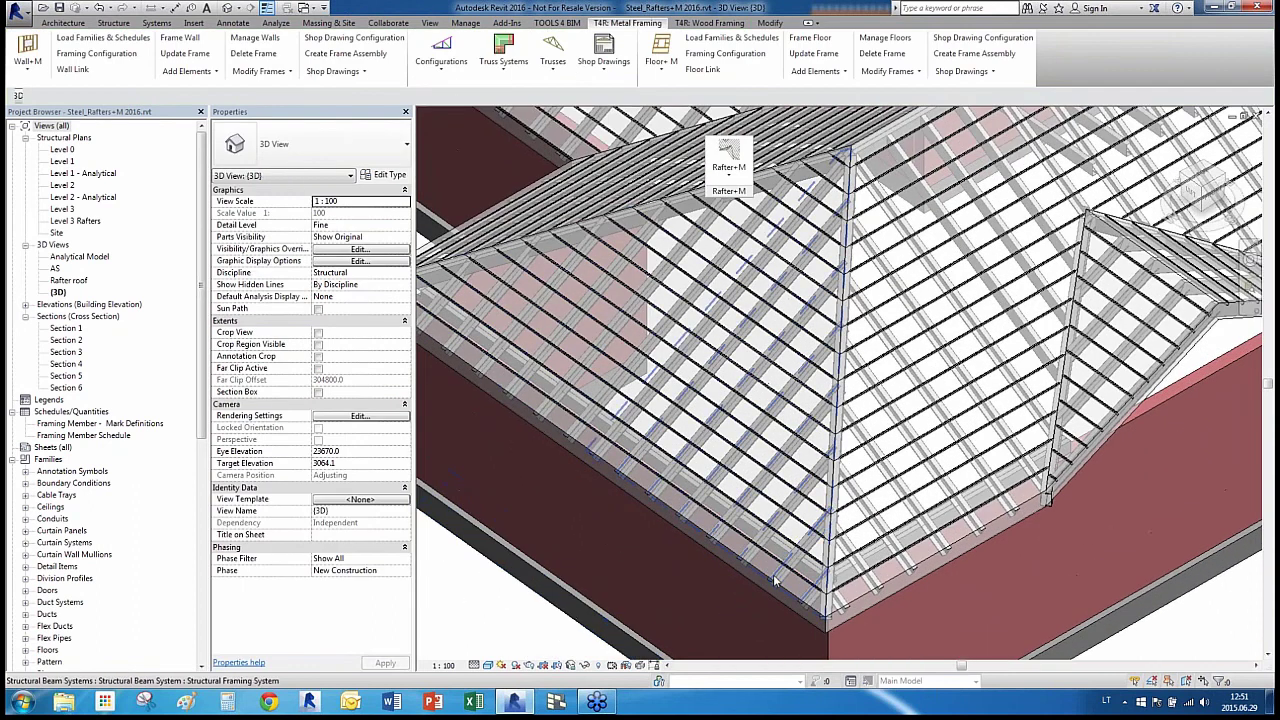
click(775, 580)
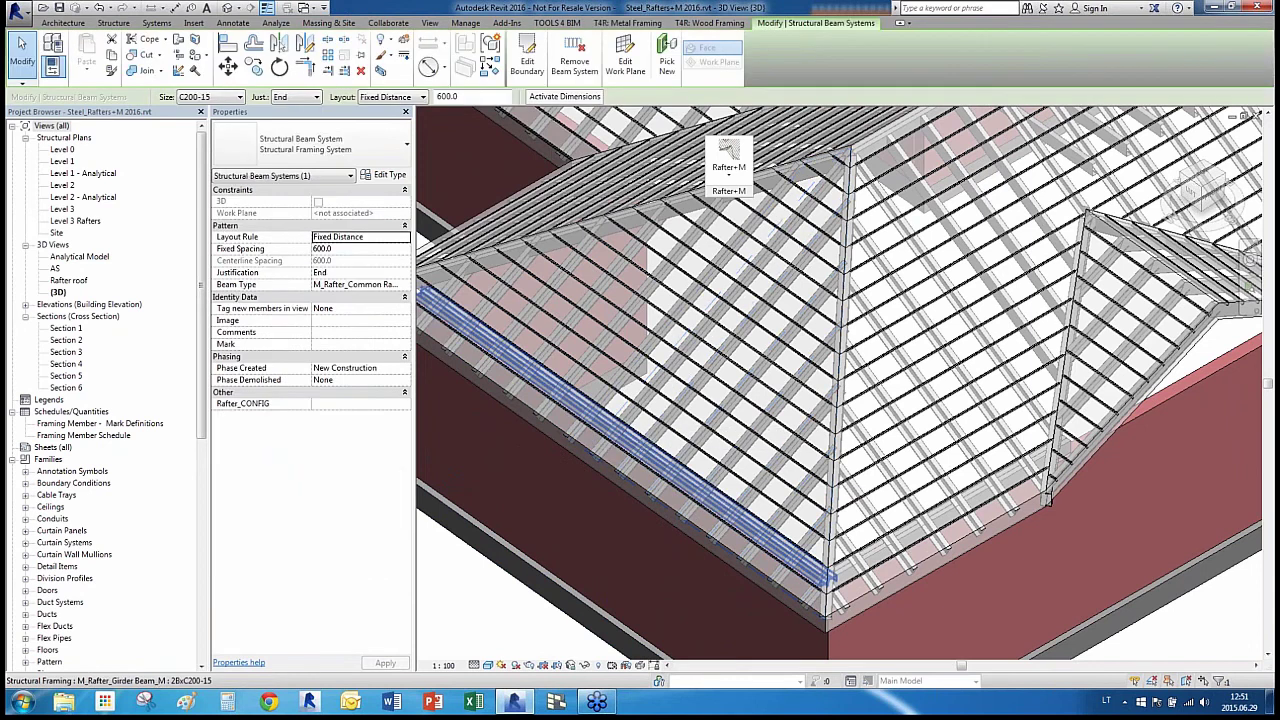
click(633, 421)
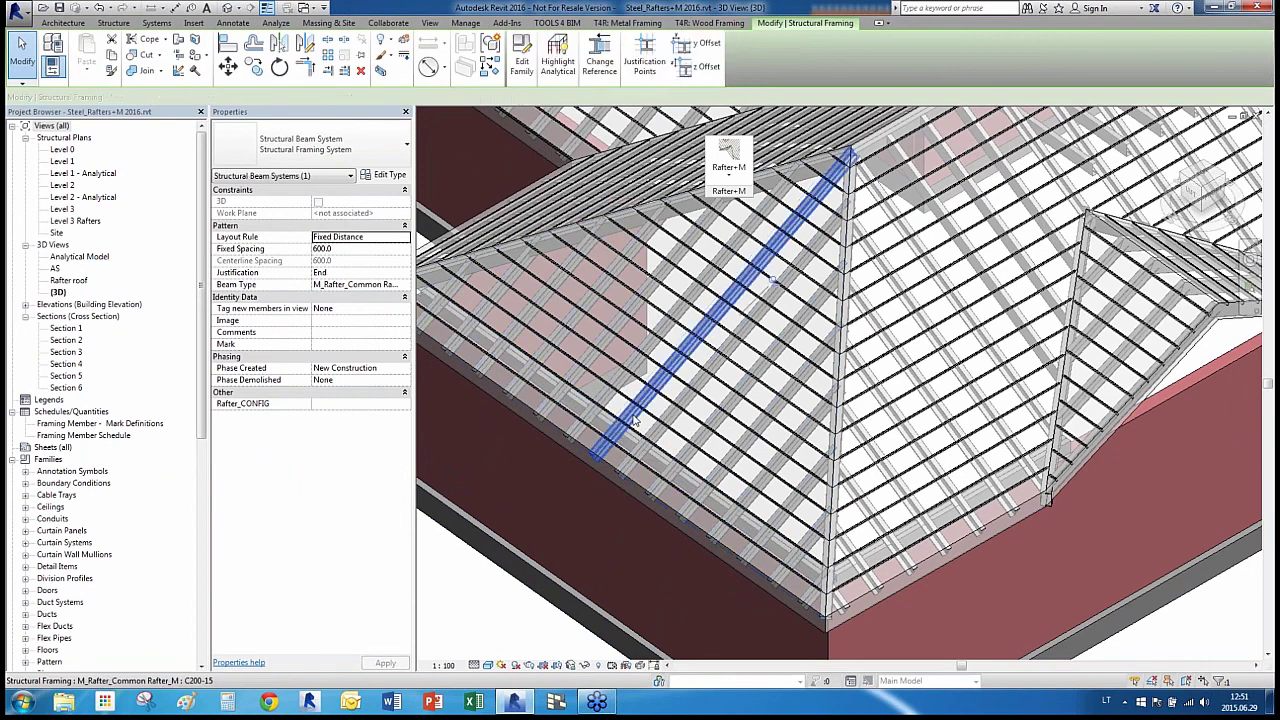
Inspect the other half of the split hip-end rafters by selecting its beam system and checking its layout settings
key(Escape)
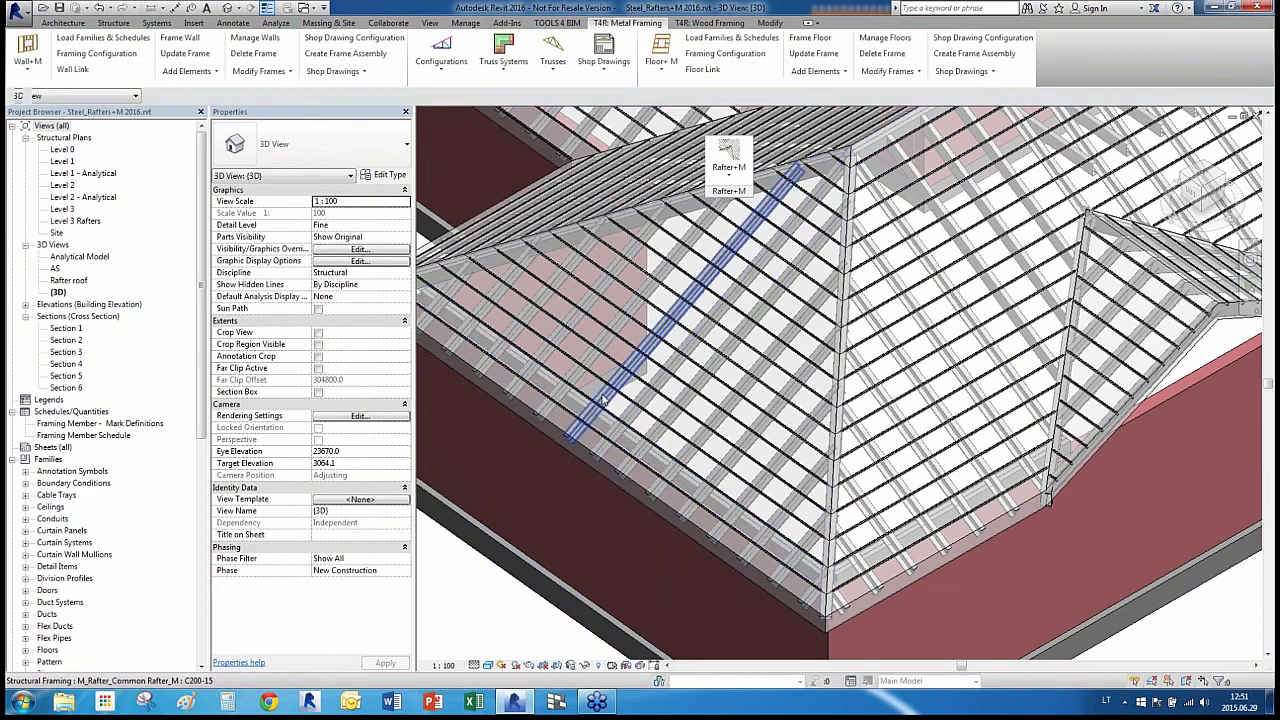
key(Tab)
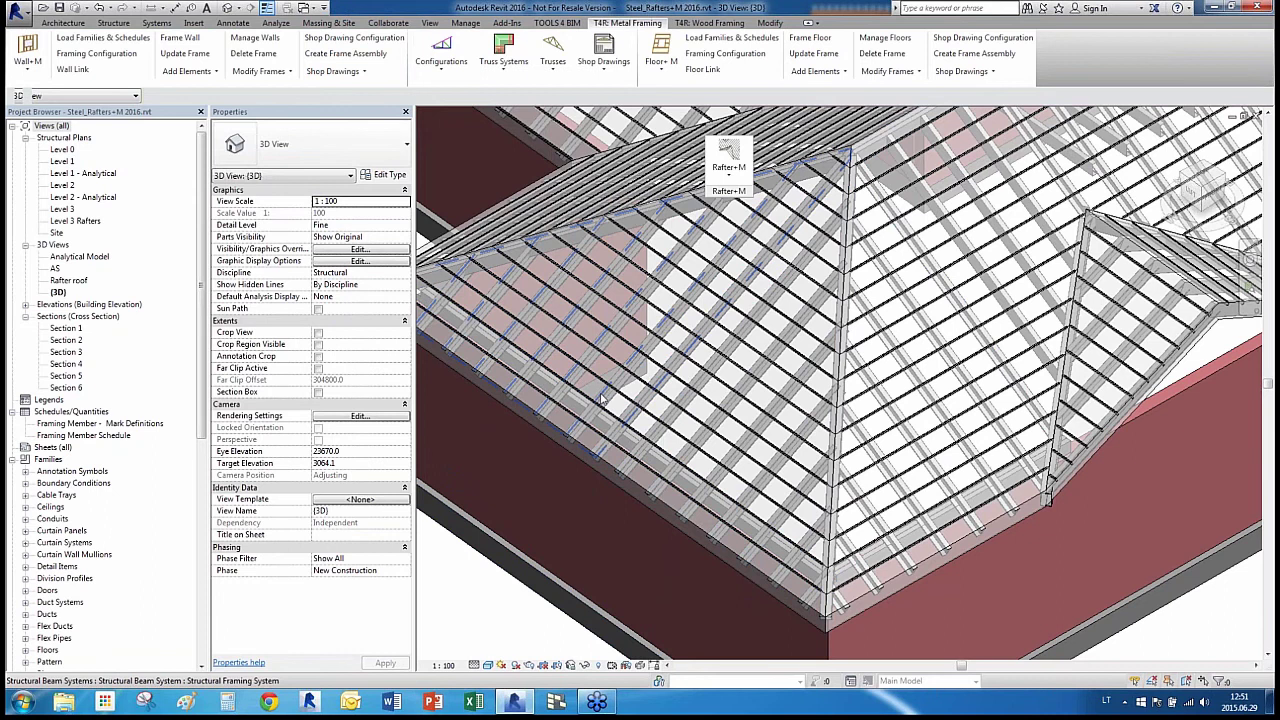
click(598, 400)
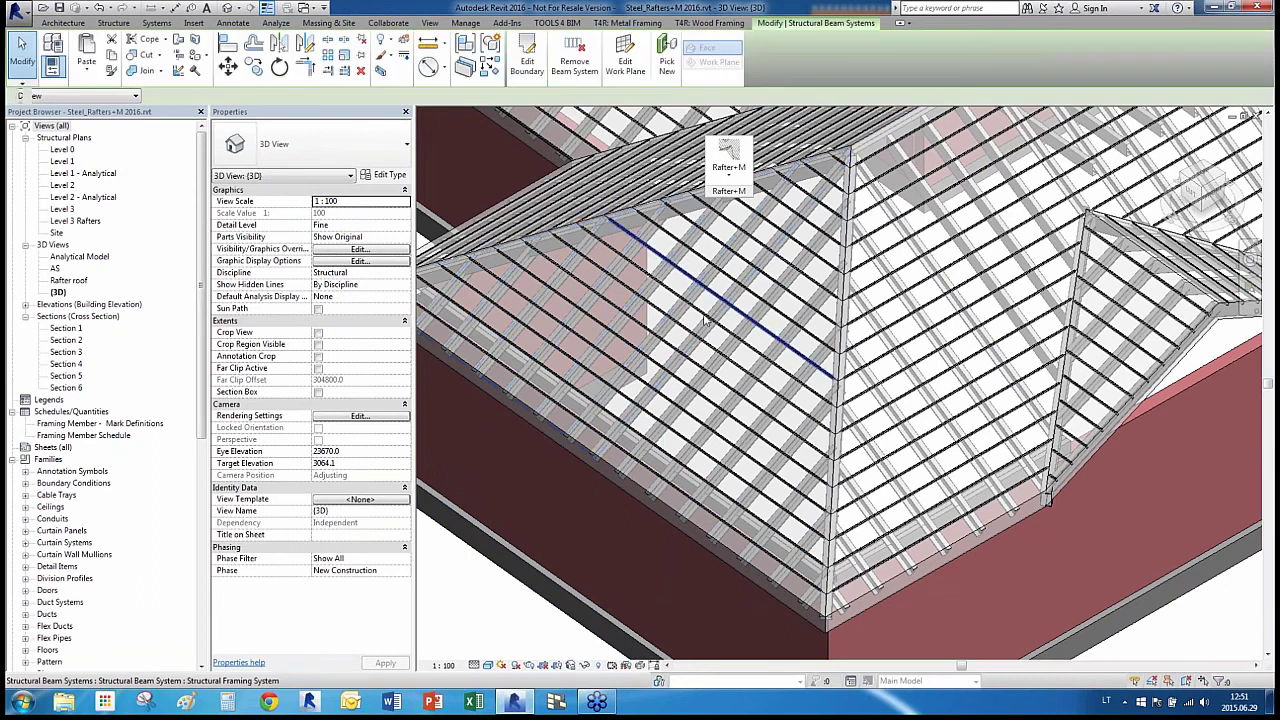
scroll(637, 380, down, 2)
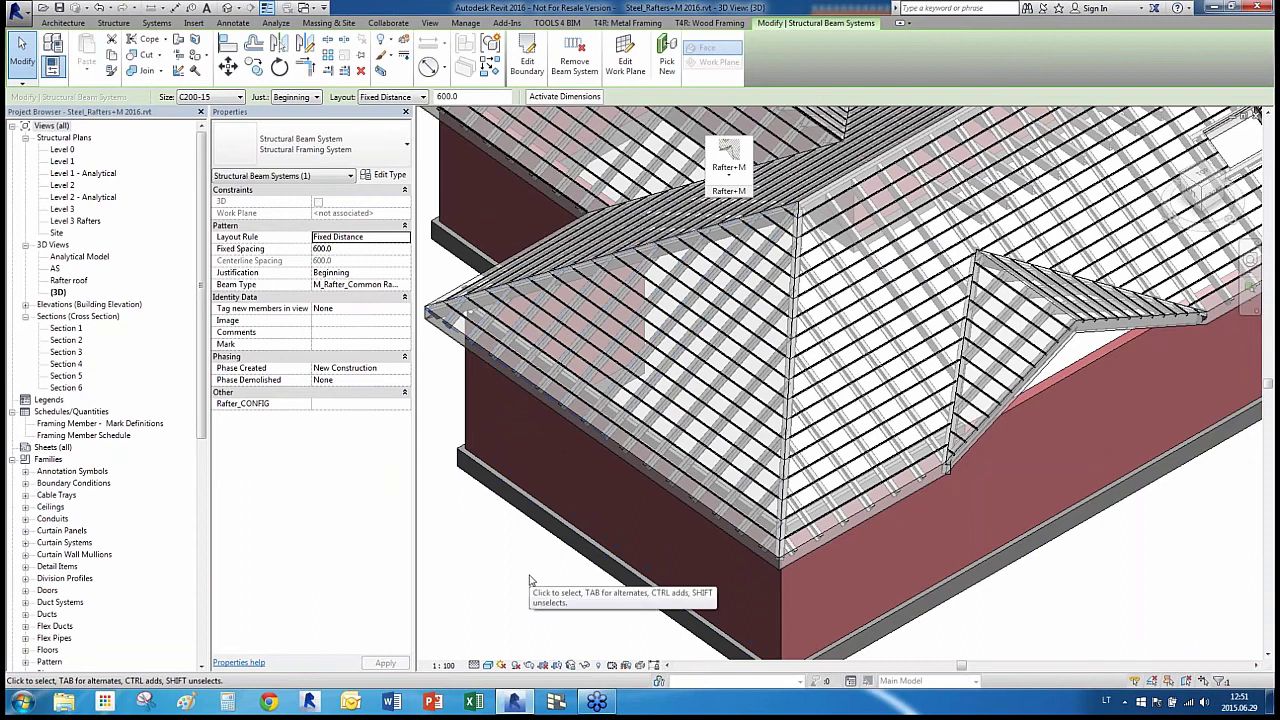
key(Escape)
scroll(761, 558, up, 2)
scroll(848, 572, up, 1)
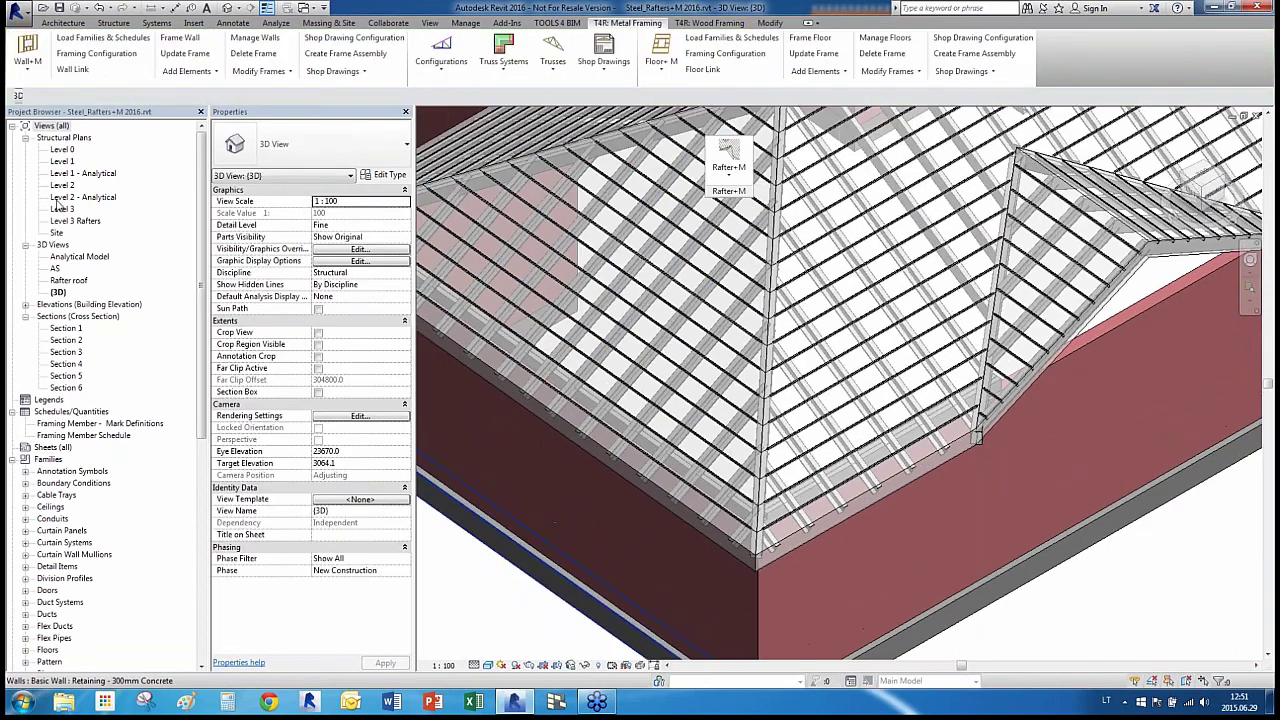
Open the Level 3 structural plan to work on the front slope's rafters
double_click(62, 186)
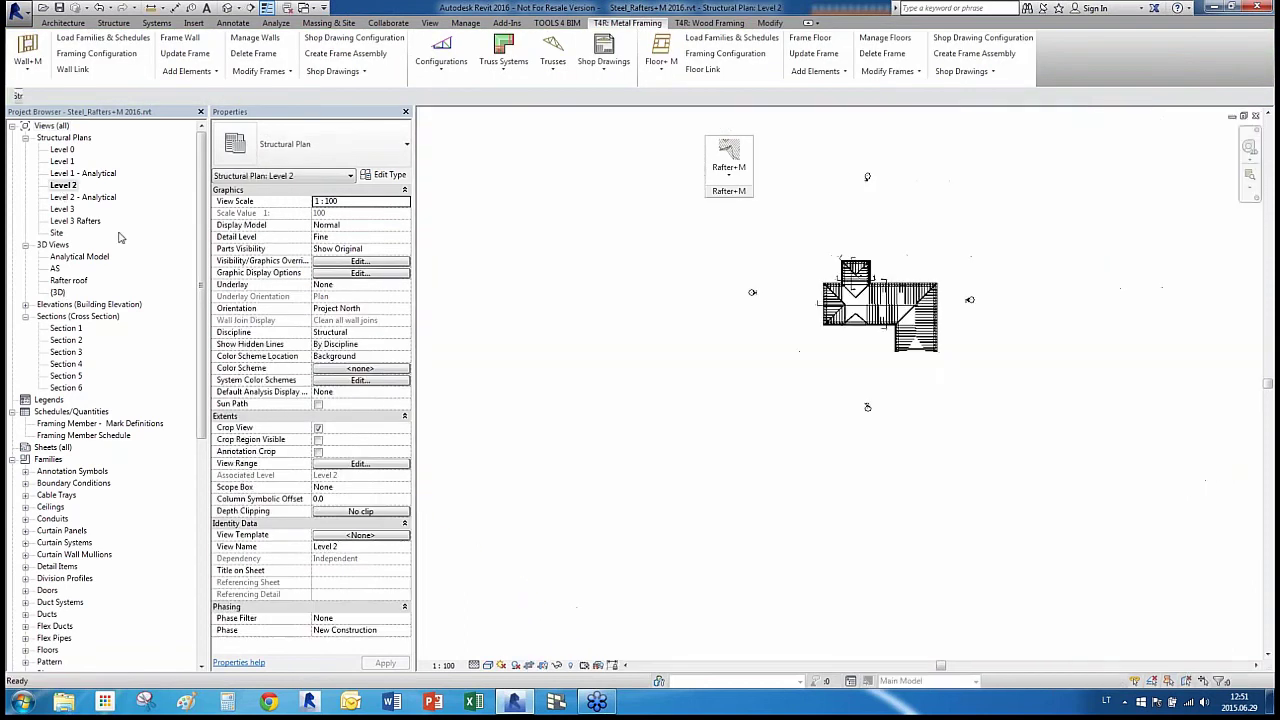
scroll(864, 330, up, 5)
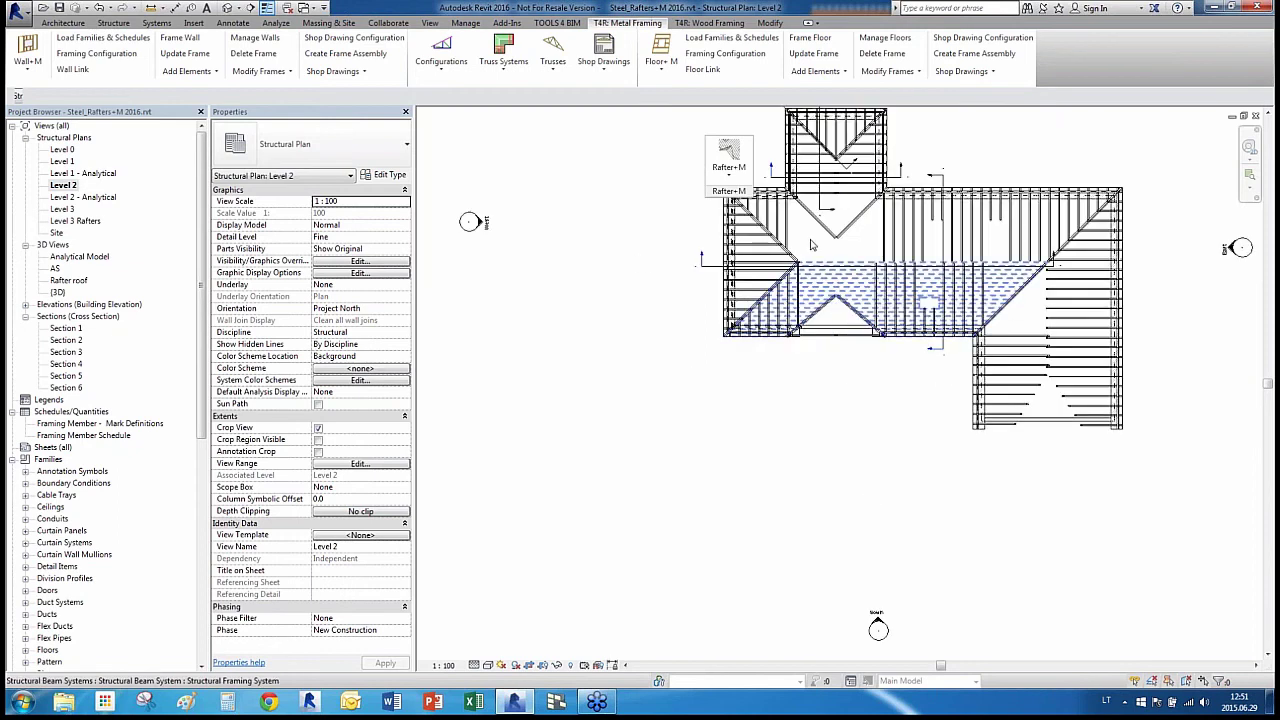
double_click(63, 209)
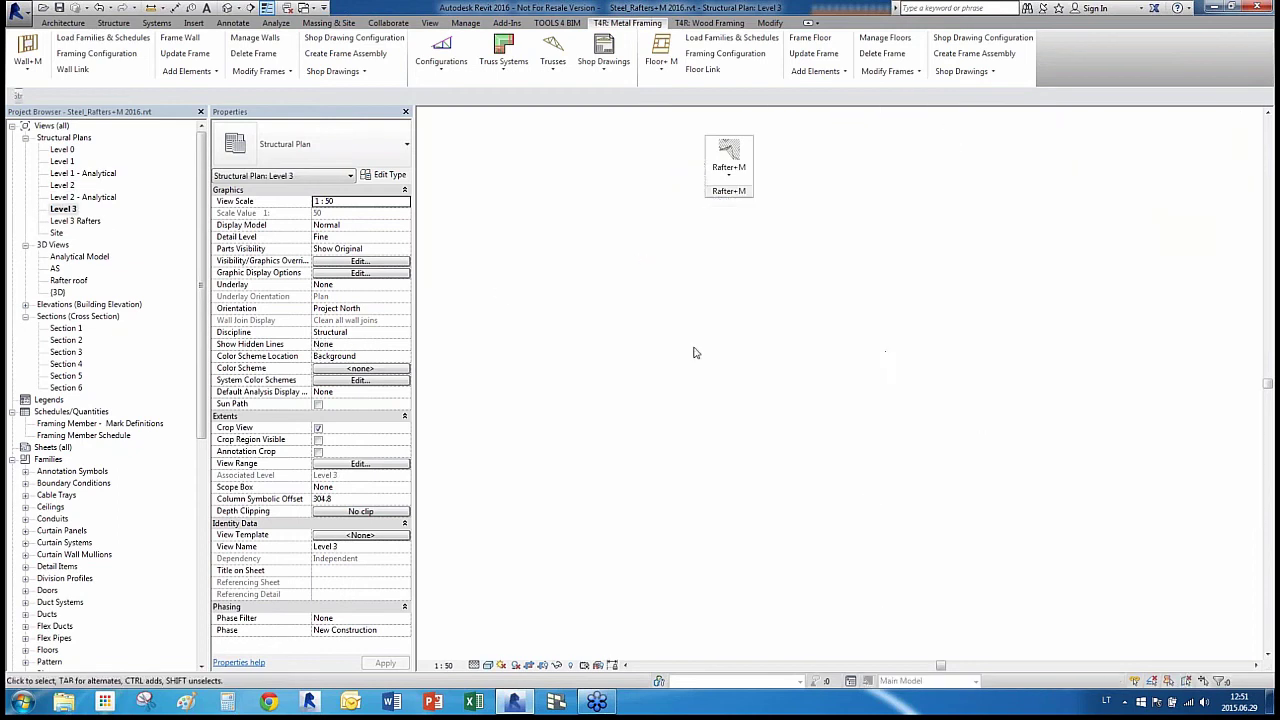
scroll(788, 442, up, 5)
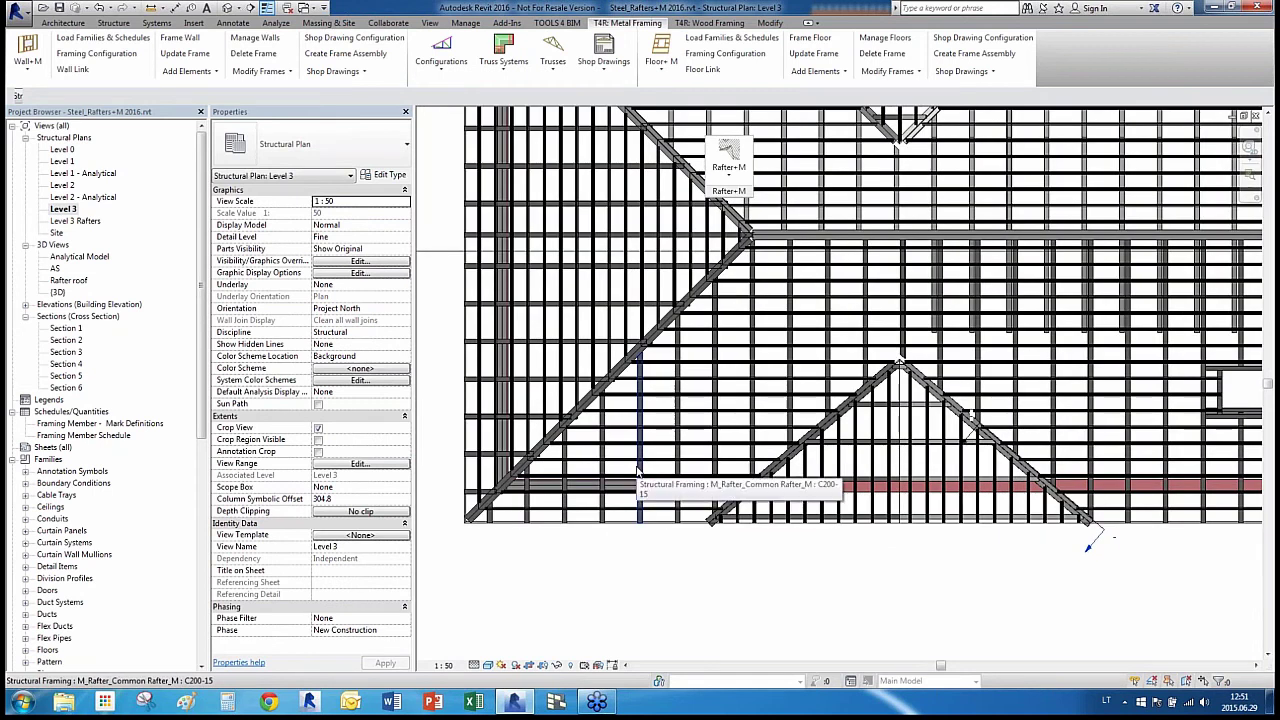
Split the front slope's common rafter system at the hip-peak rafter with 500 offsets on both sides, right/bottom aligned Right, and a middle beam inserted
click(638, 476)
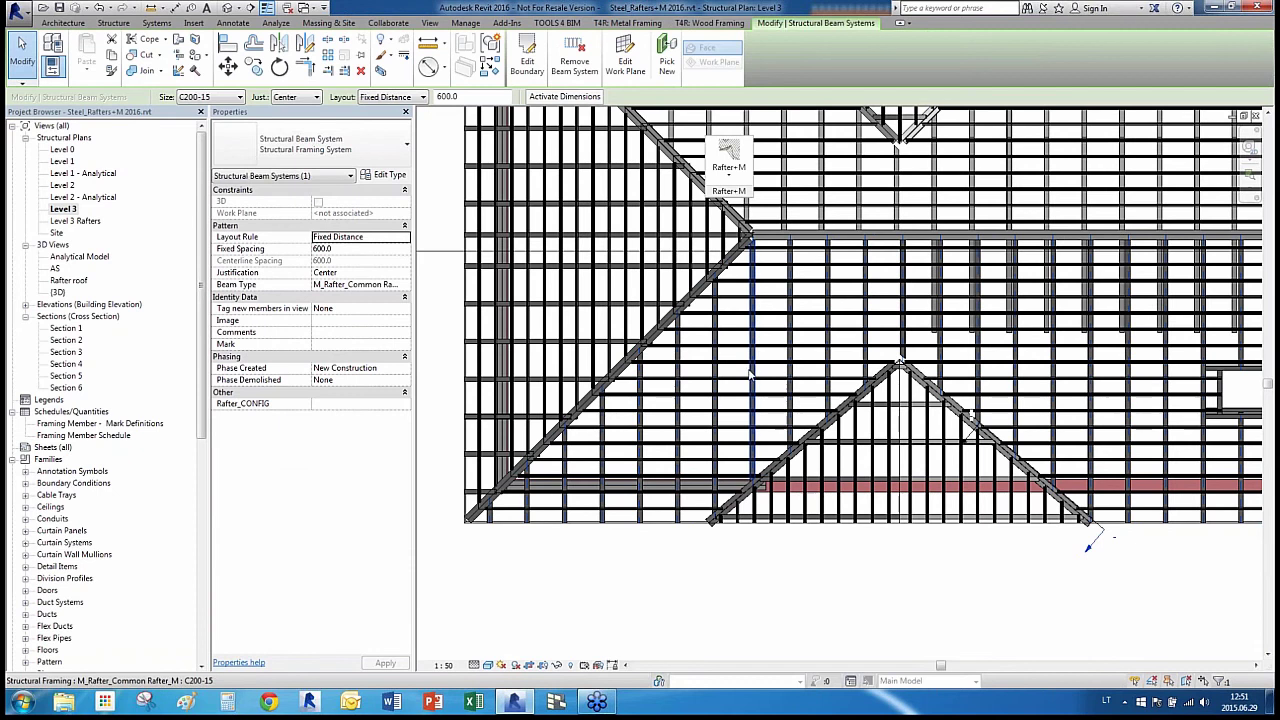
ctrl+click(751, 374)
click(731, 168)
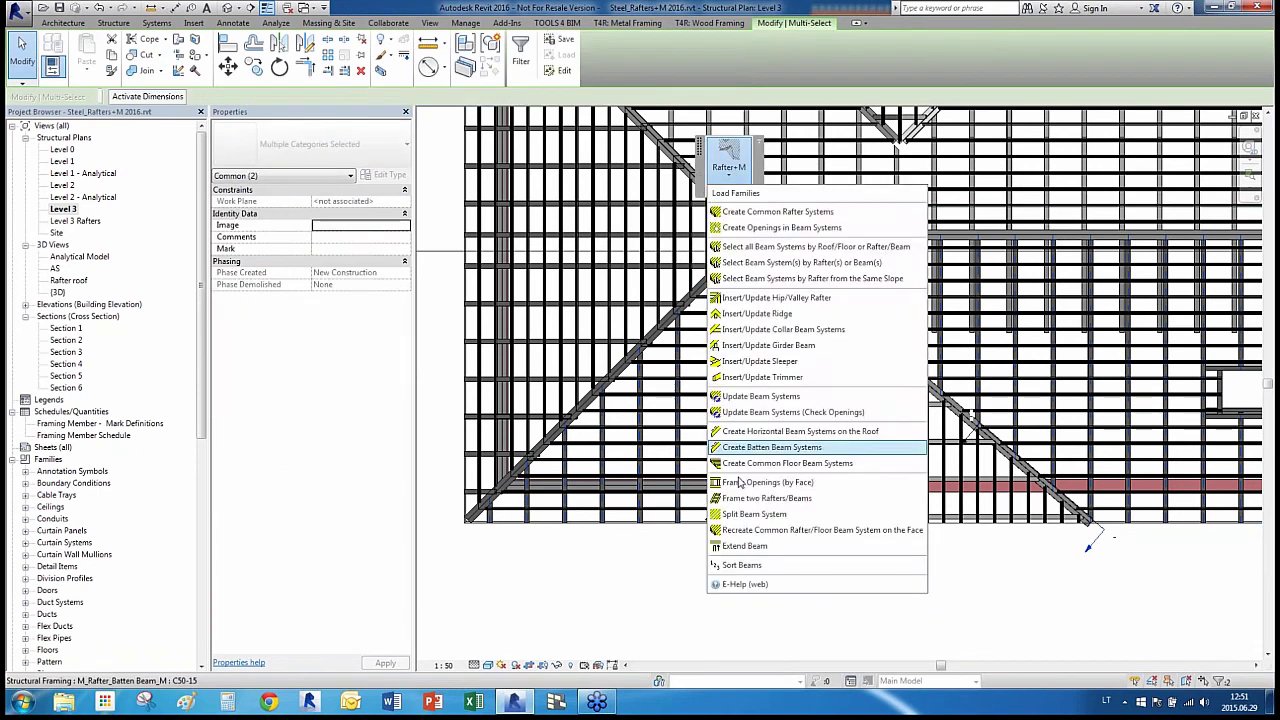
click(754, 514)
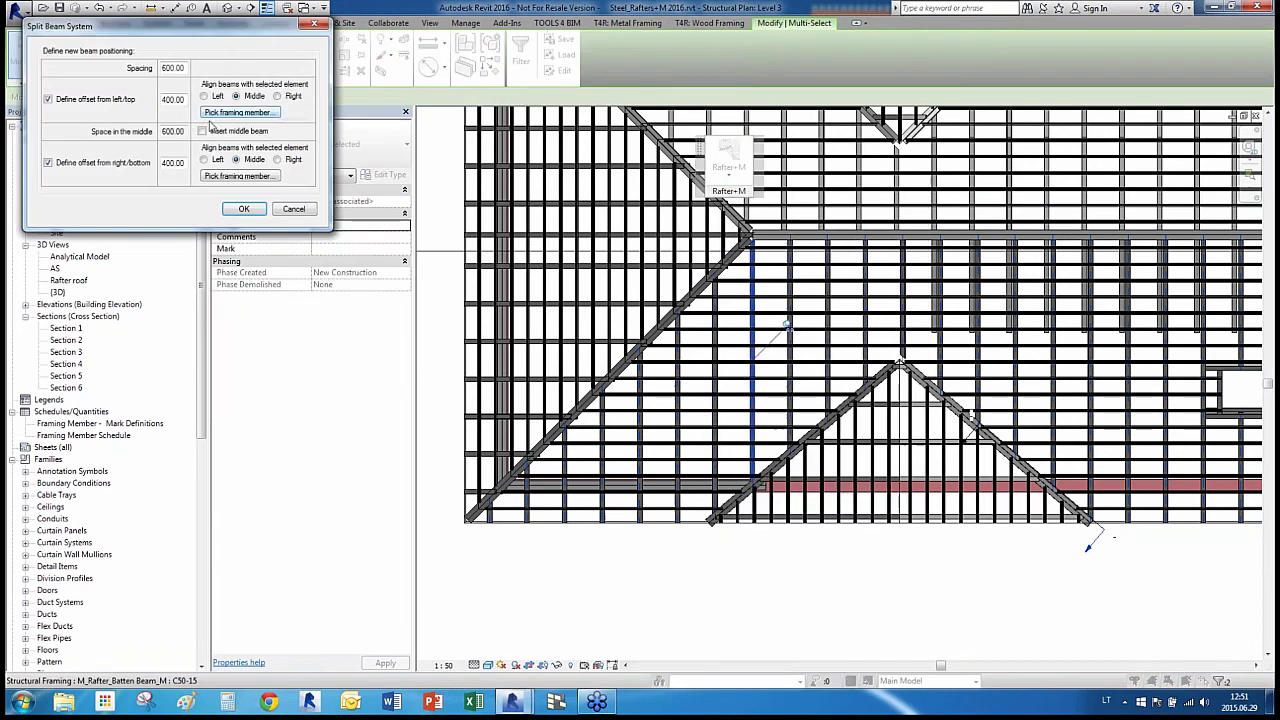
double_click(166, 100)
text(500)
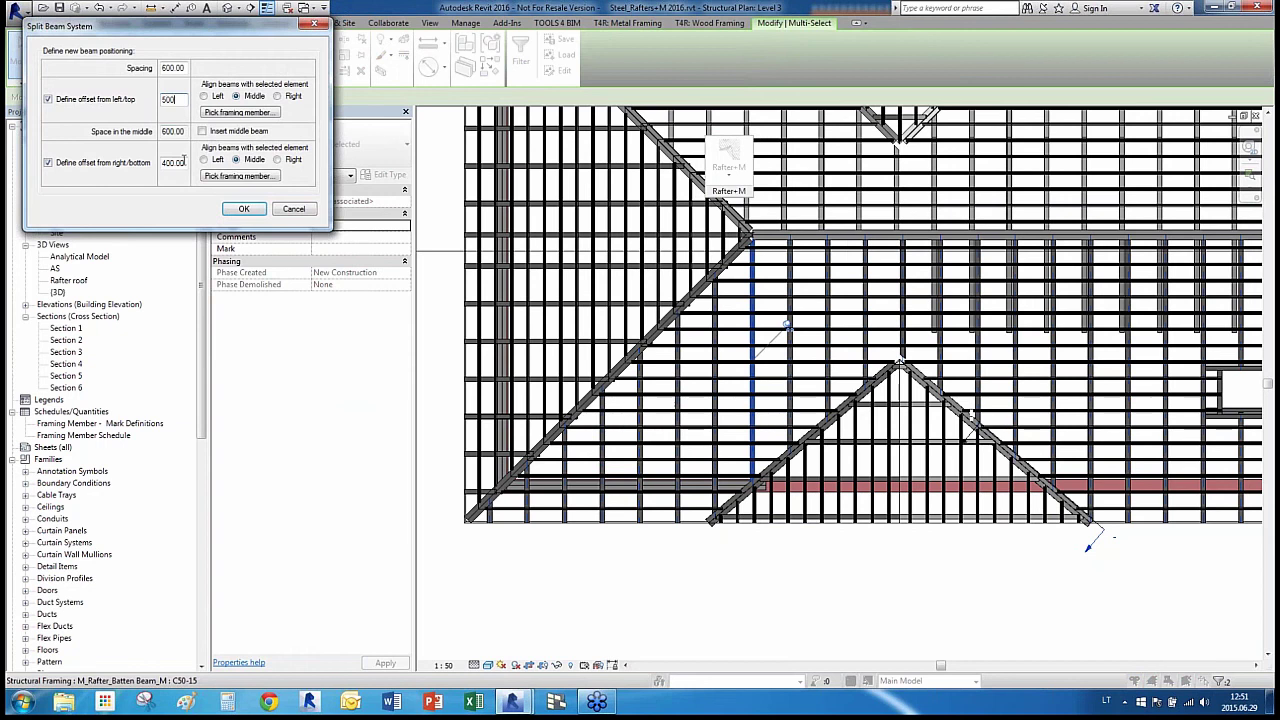
double_click(183, 161)
text(500)
click(215, 134)
click(277, 159)
click(244, 208)
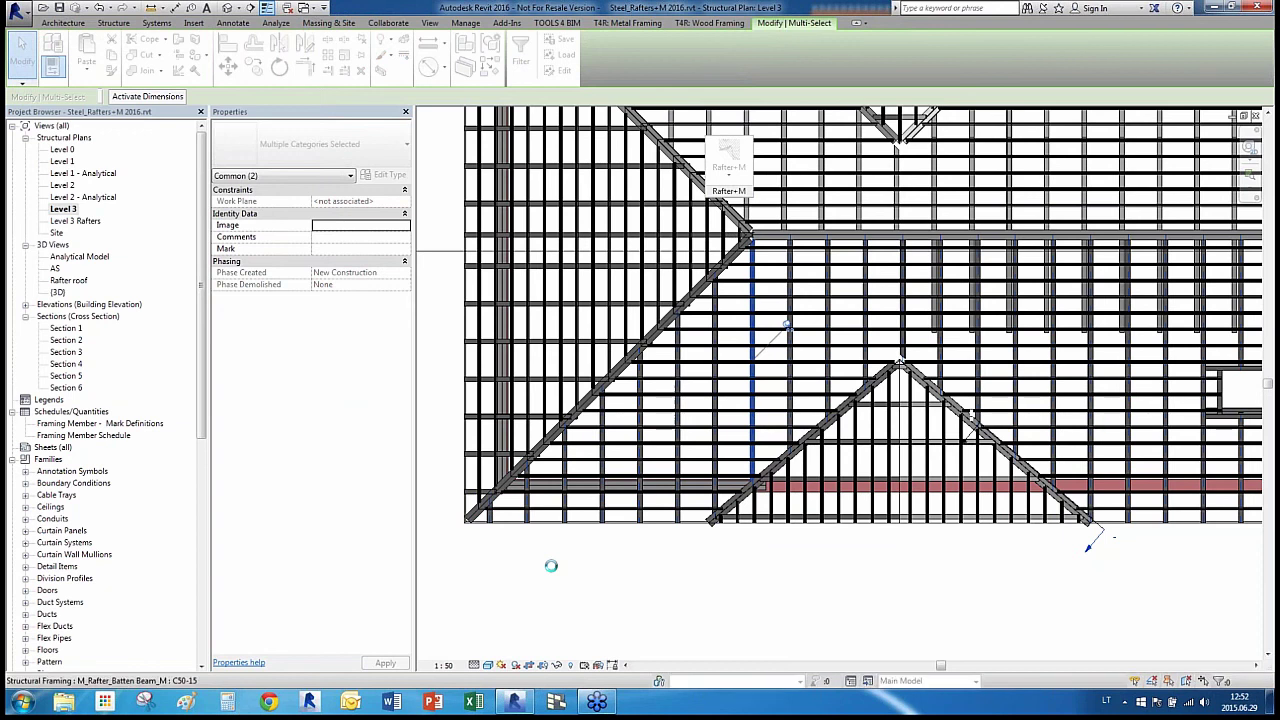
Examine the common rafter beam systems on both sides of the split in the lower roof slope of the Level 3 plan
click(576, 590)
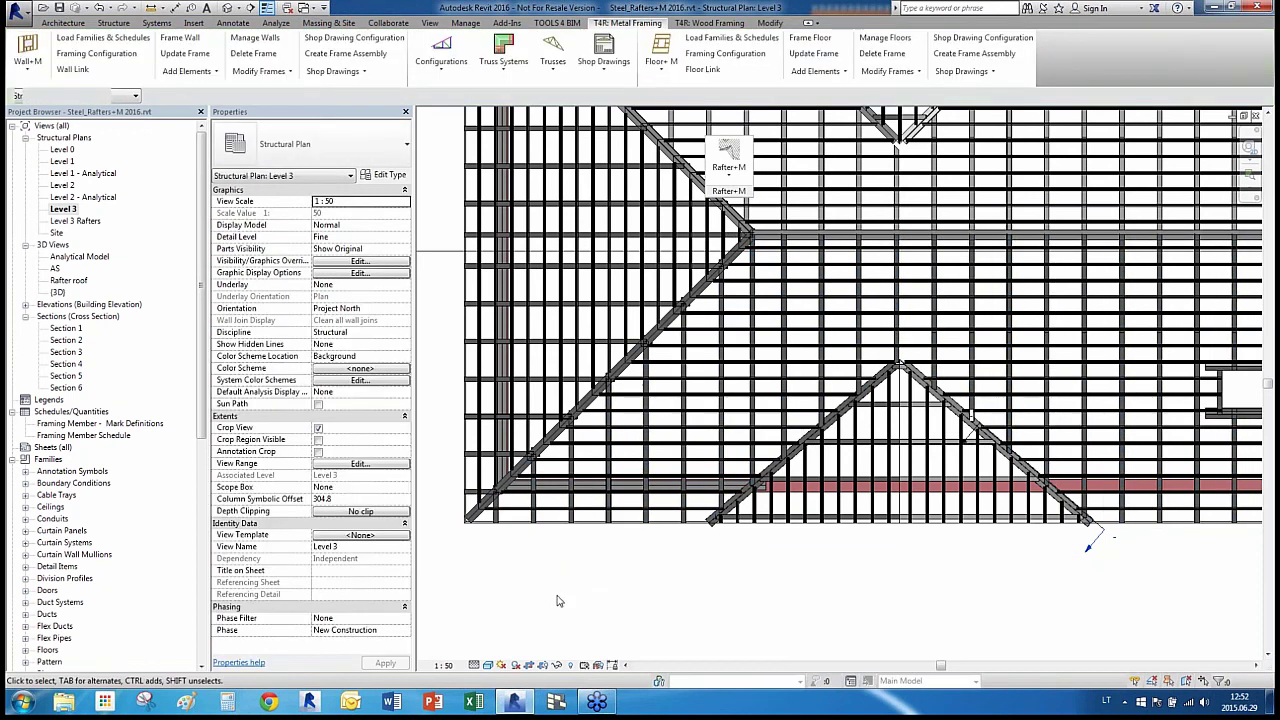
scroll(490, 601, up, 3)
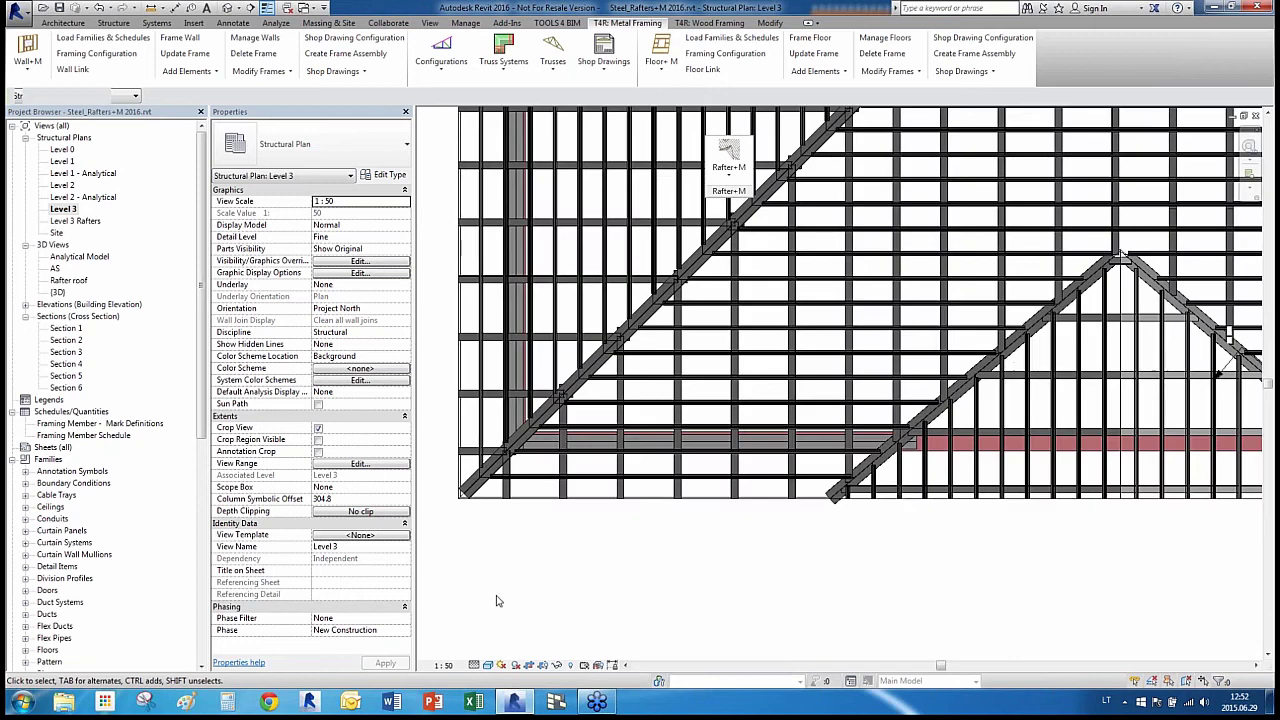
scroll(592, 629, down, 1)
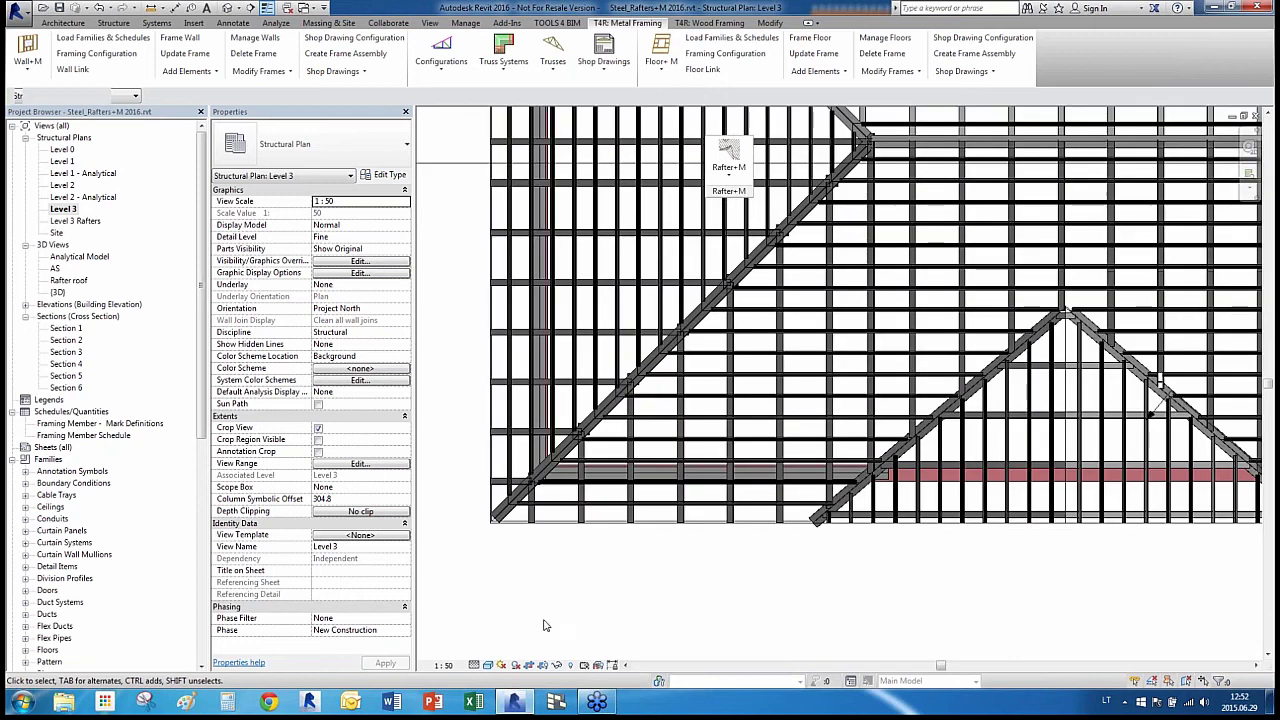
scroll(545, 625, down, 2)
scroll(537, 573, up, 3)
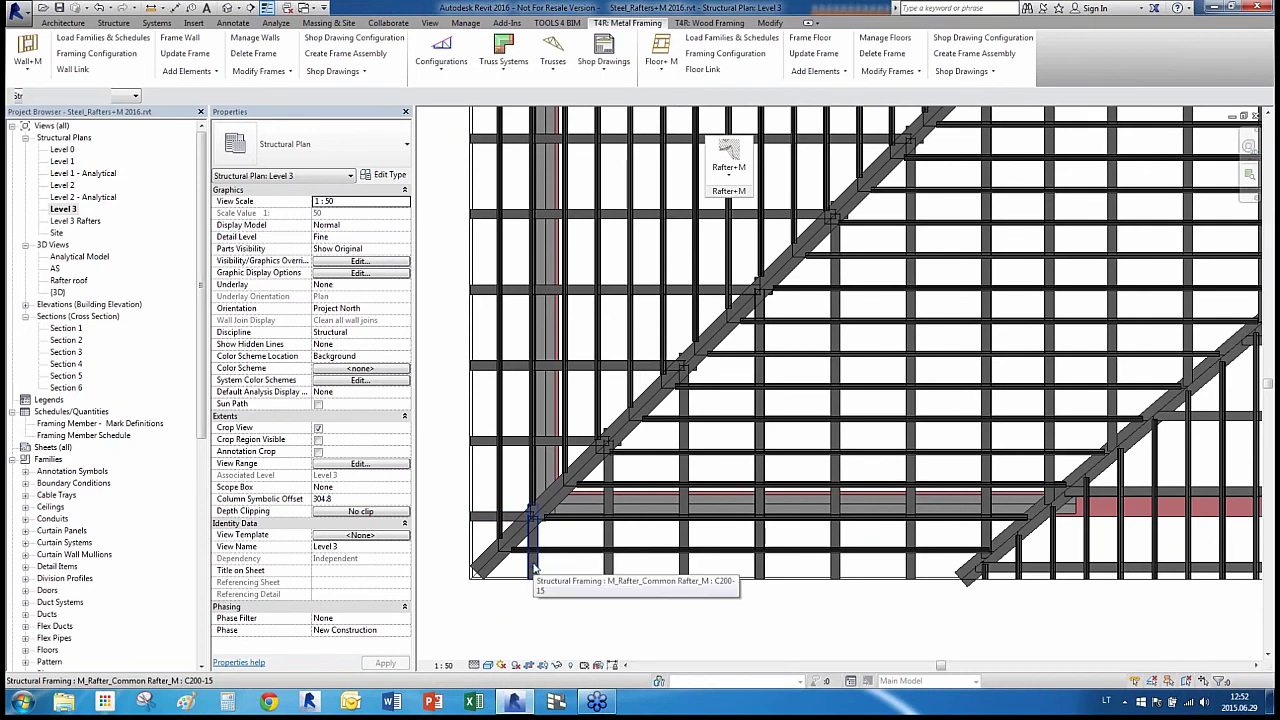
click(534, 568)
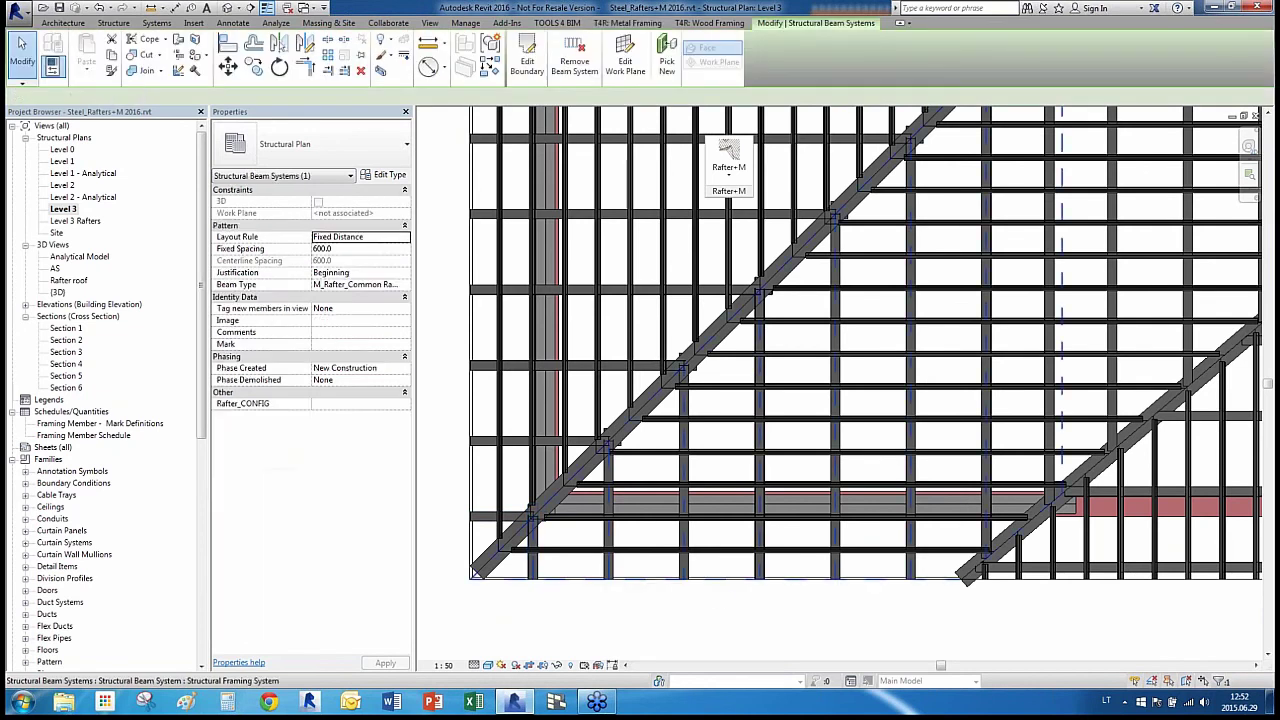
scroll(1050, 590, down, 5)
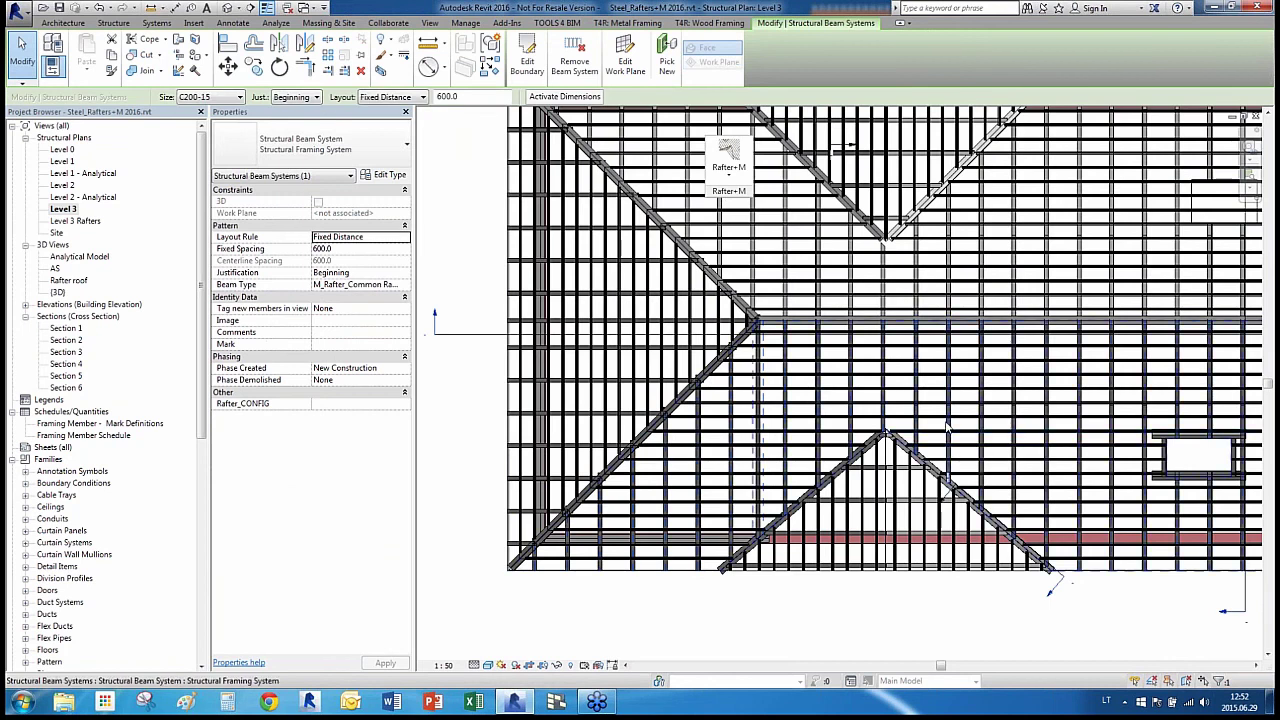
click(947, 427)
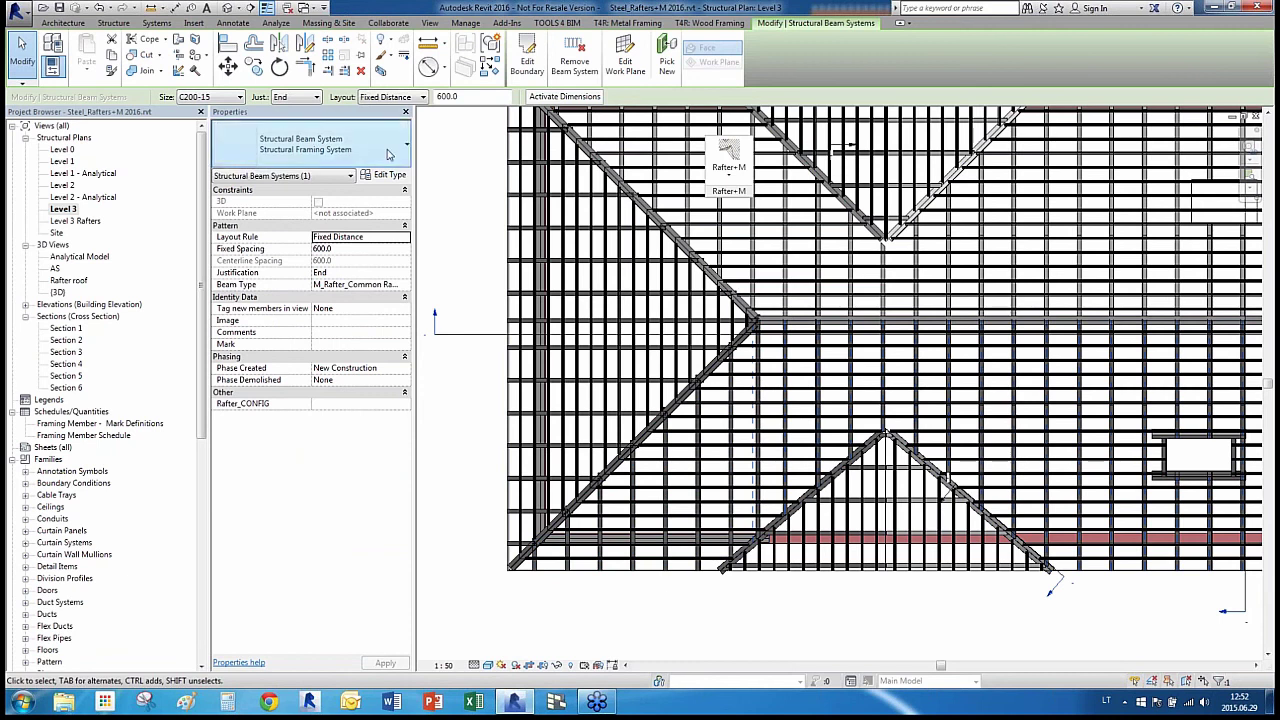
click(456, 276)
scroll(672, 527, down, 1)
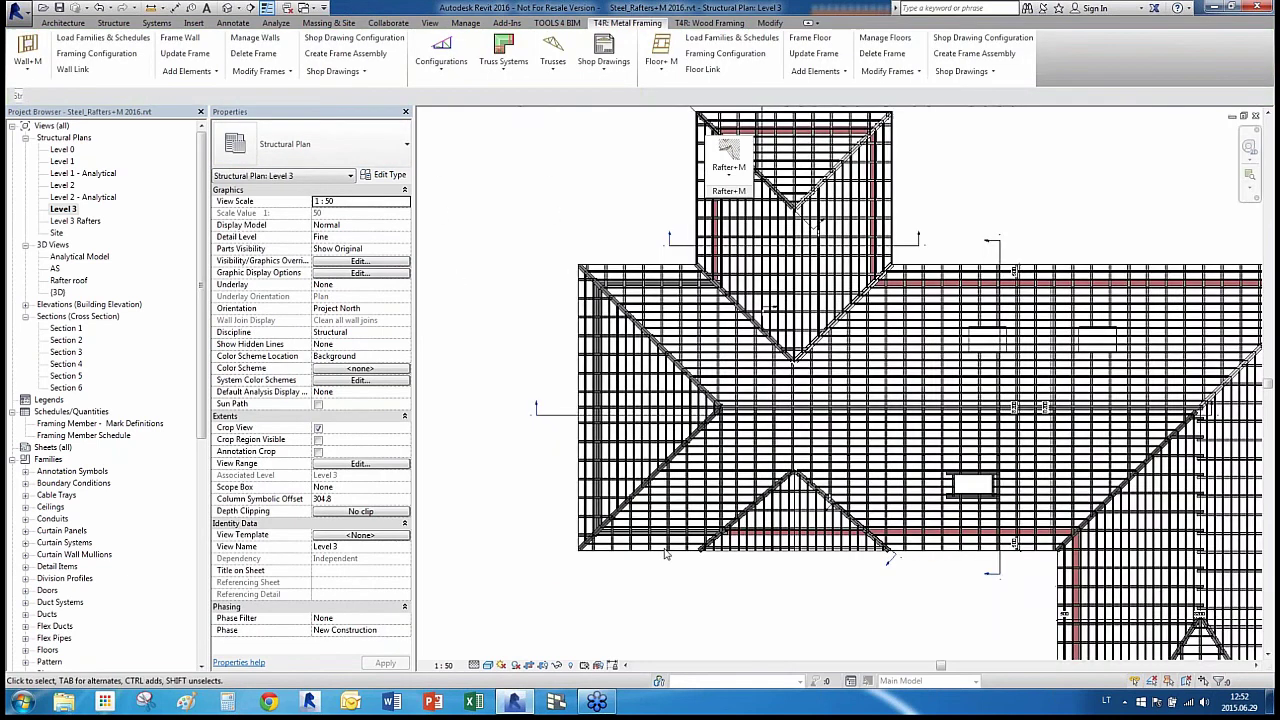
scroll(700, 480, up, 1)
scroll(707, 466, down, 1)
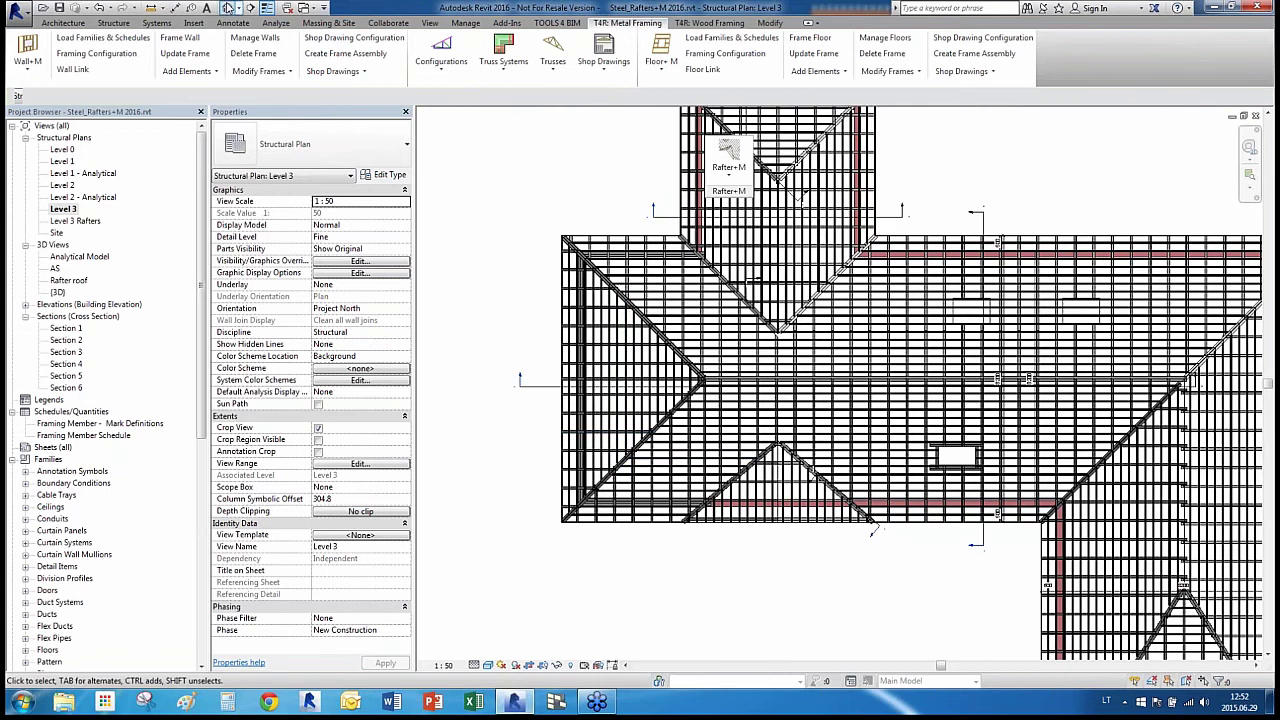
Switch to the default 3D view and run the Rafter+M Sort Beams command on the roof framing
click(228, 8)
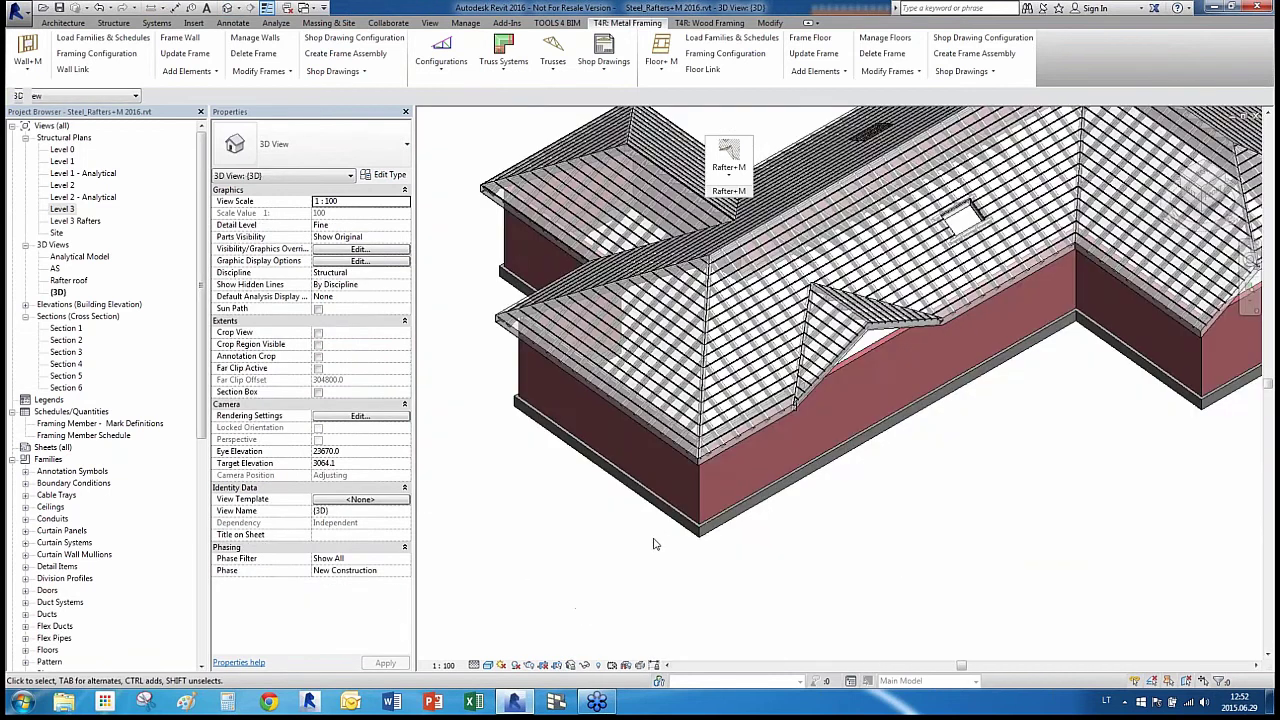
click(737, 165)
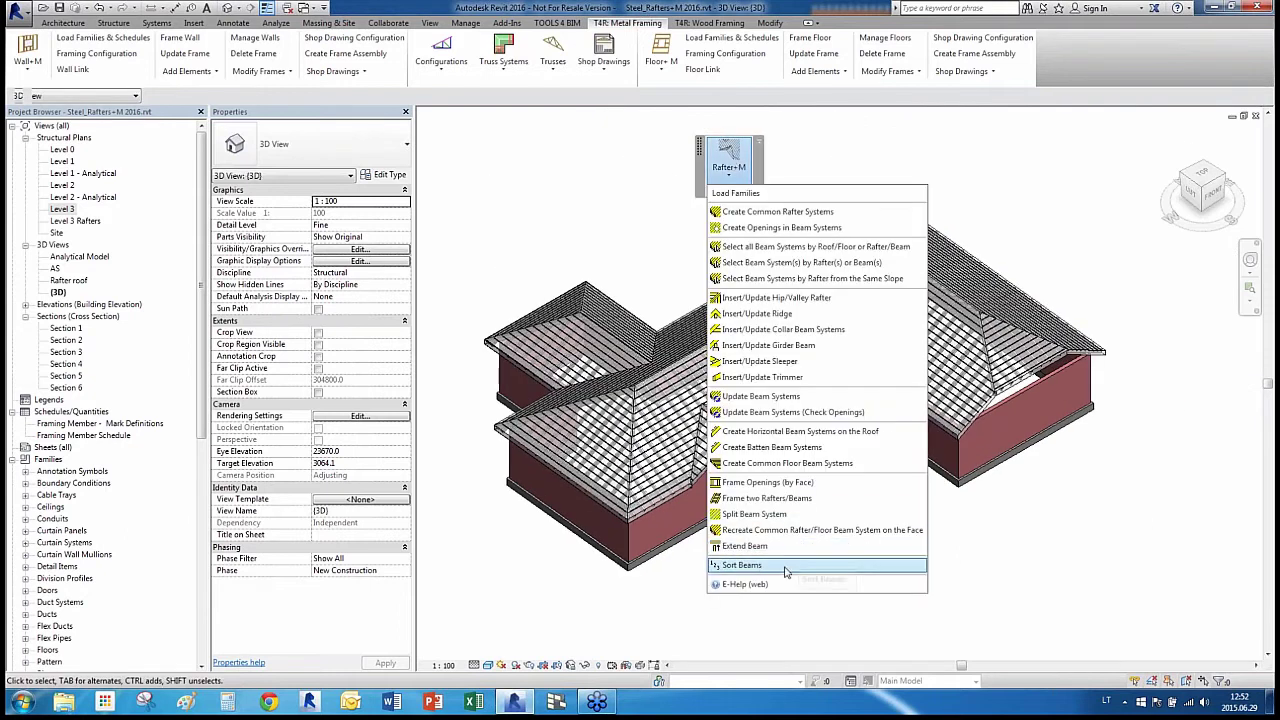
click(737, 566)
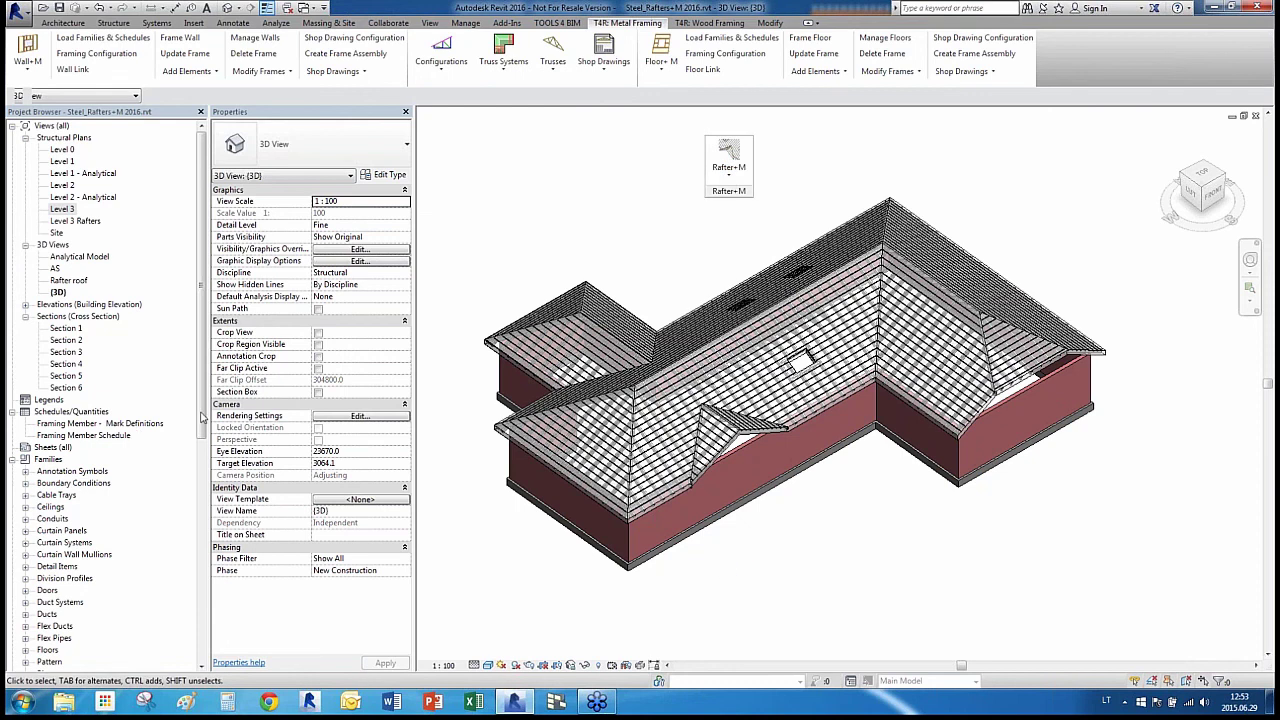
Open the Level 3 Rafters structural plan
drag(202, 416, 224, 673)
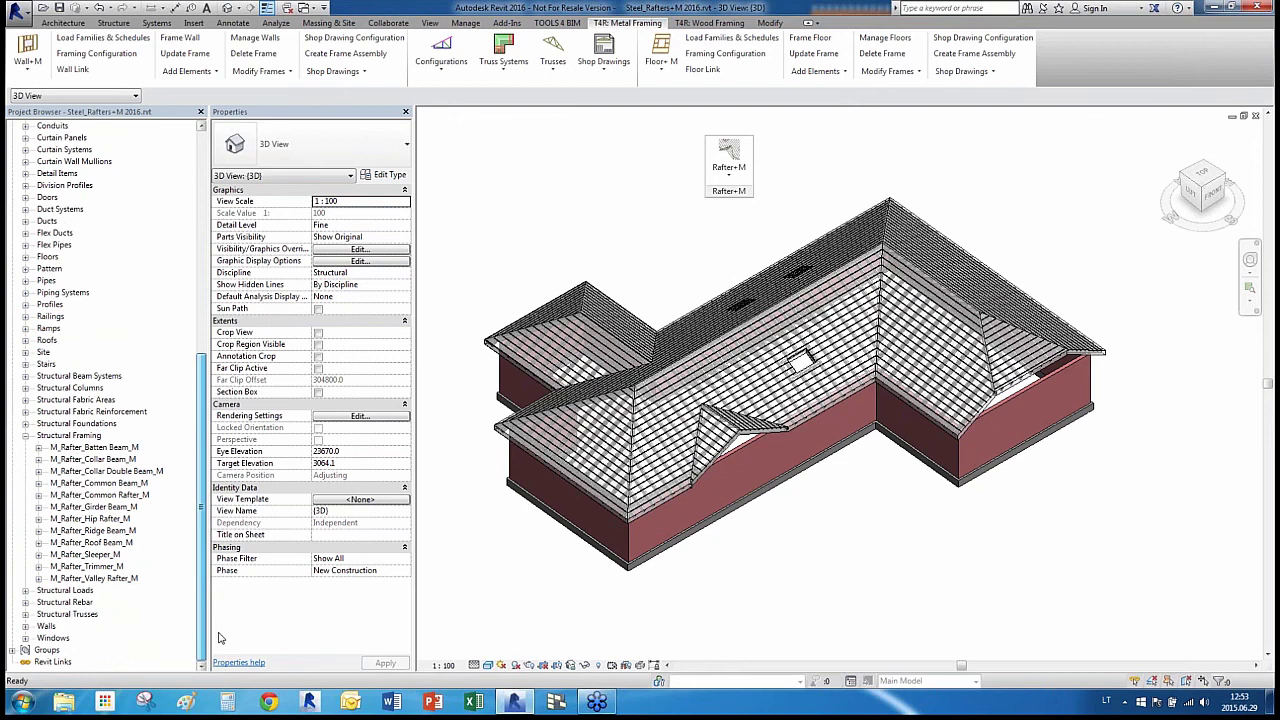
drag(204, 610, 205, 385)
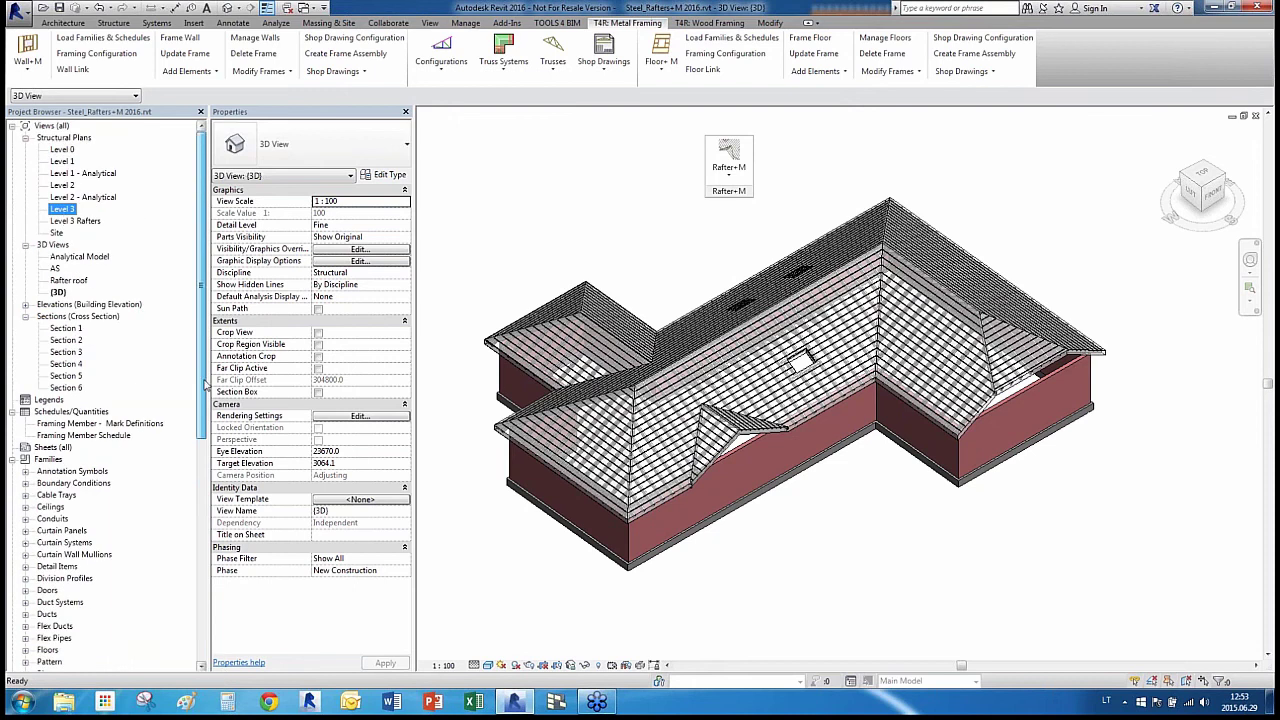
double_click(75, 221)
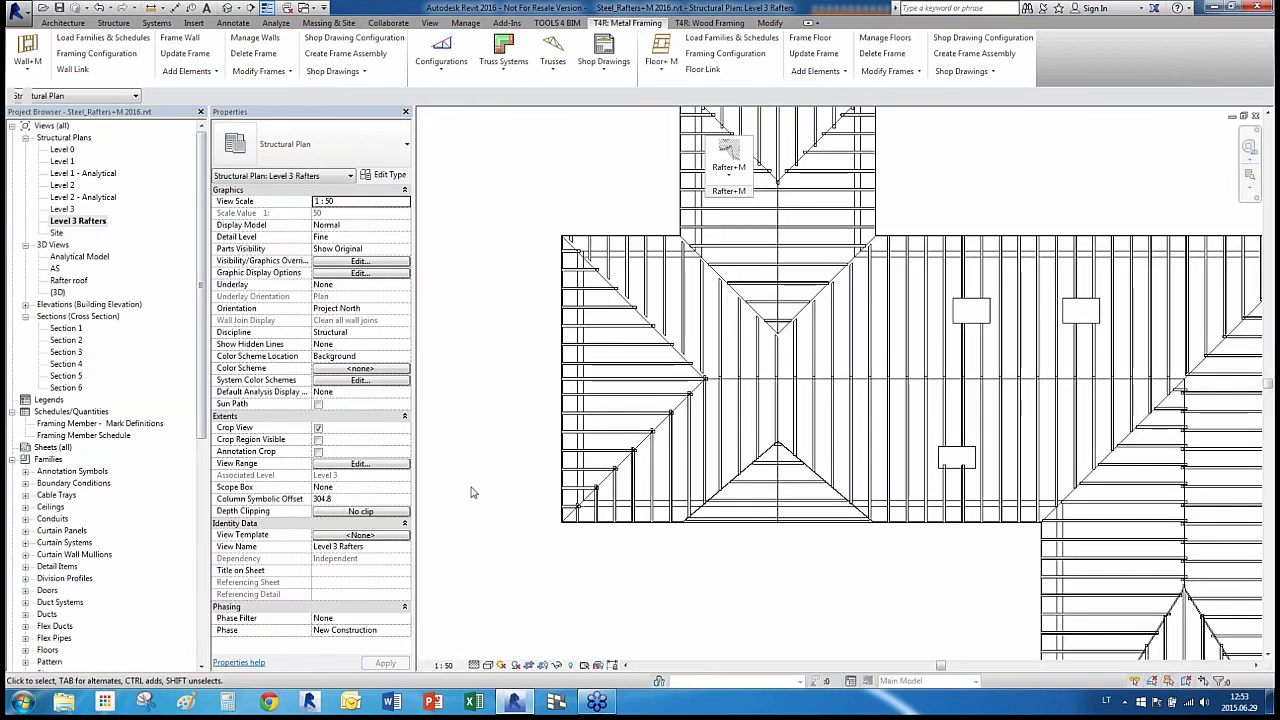
Select the whole roof in the plan and filter the selection down to Structural Framing (Joist) only
scroll(471, 489, down, 3)
drag(818, 601, 454, 329)
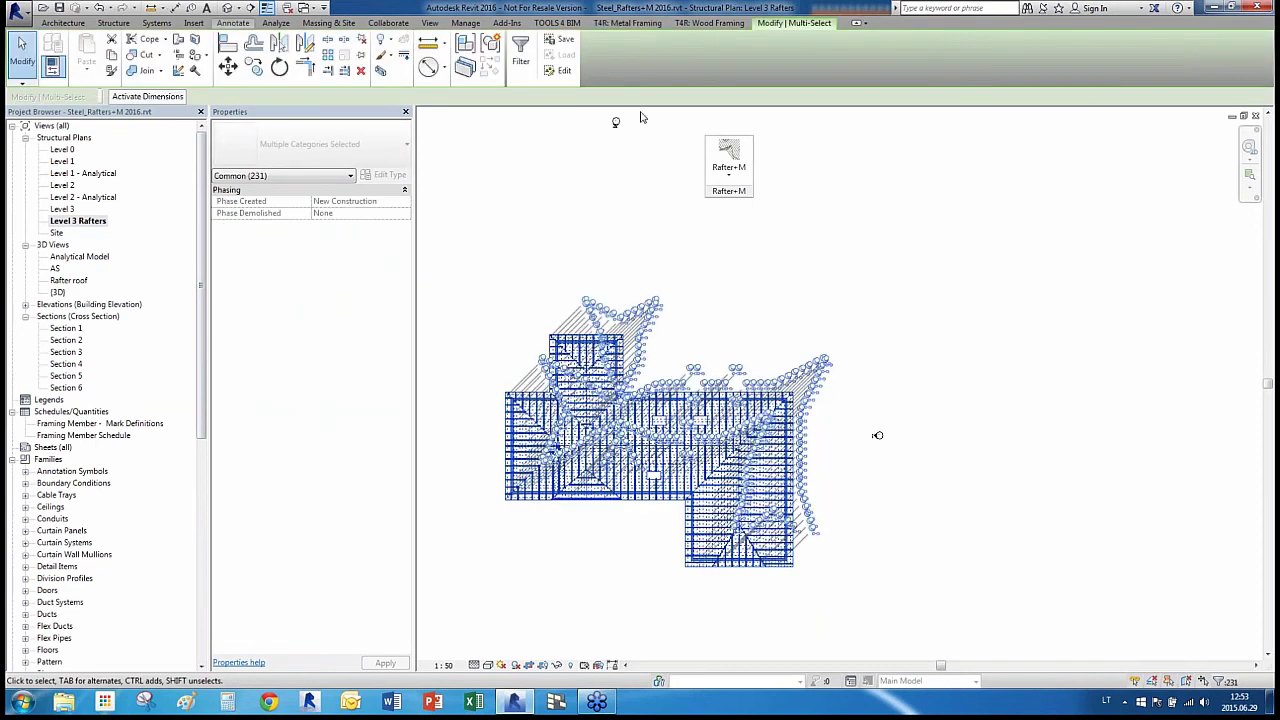
click(692, 74)
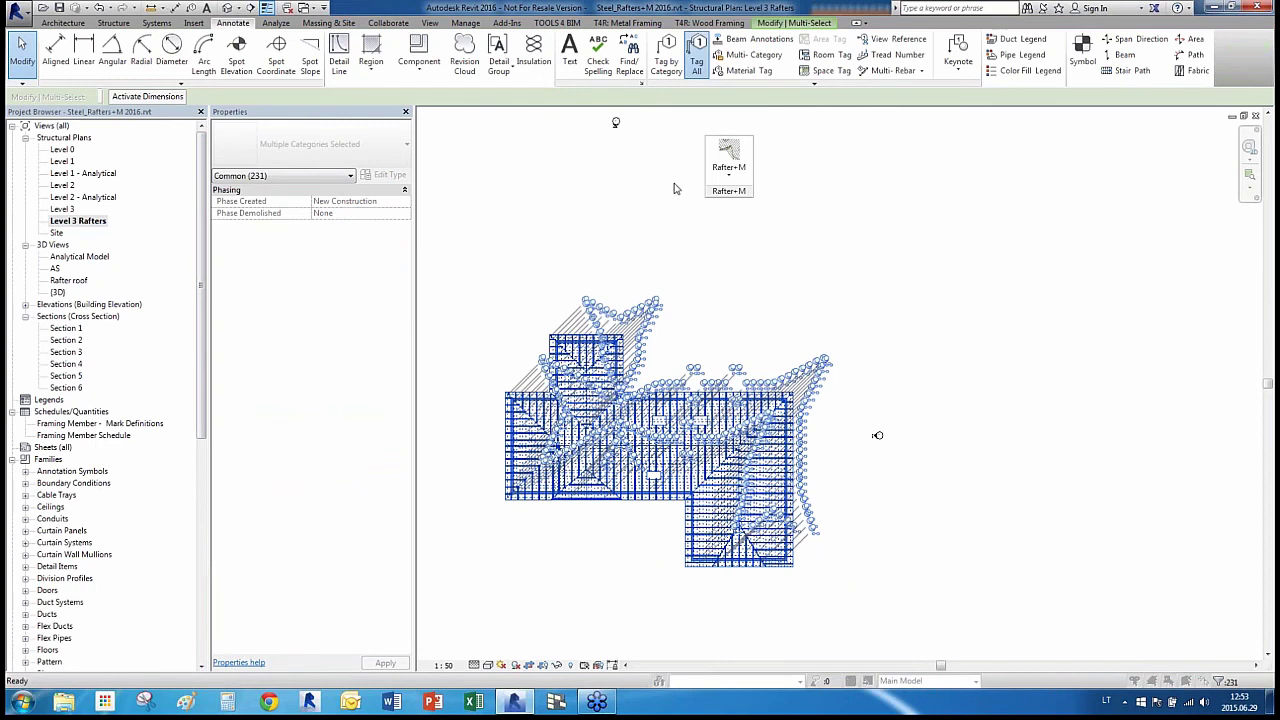
click(757, 202)
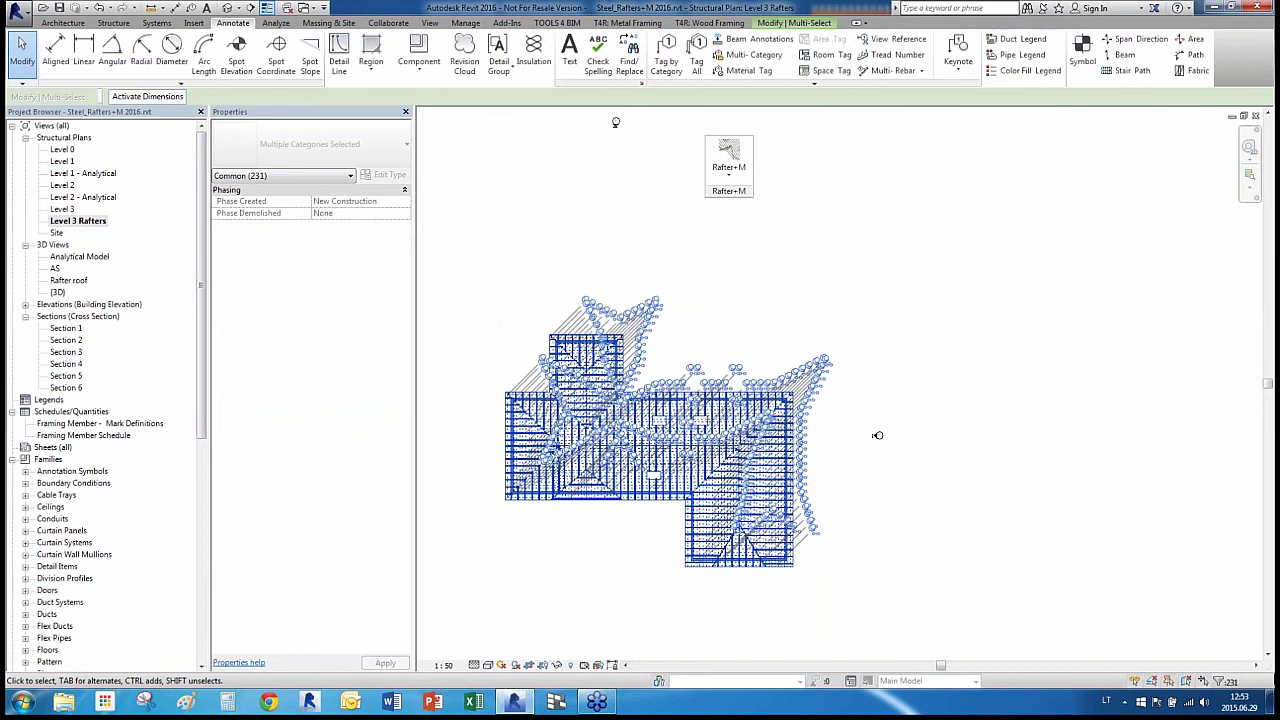
click(1220, 681)
click(725, 286)
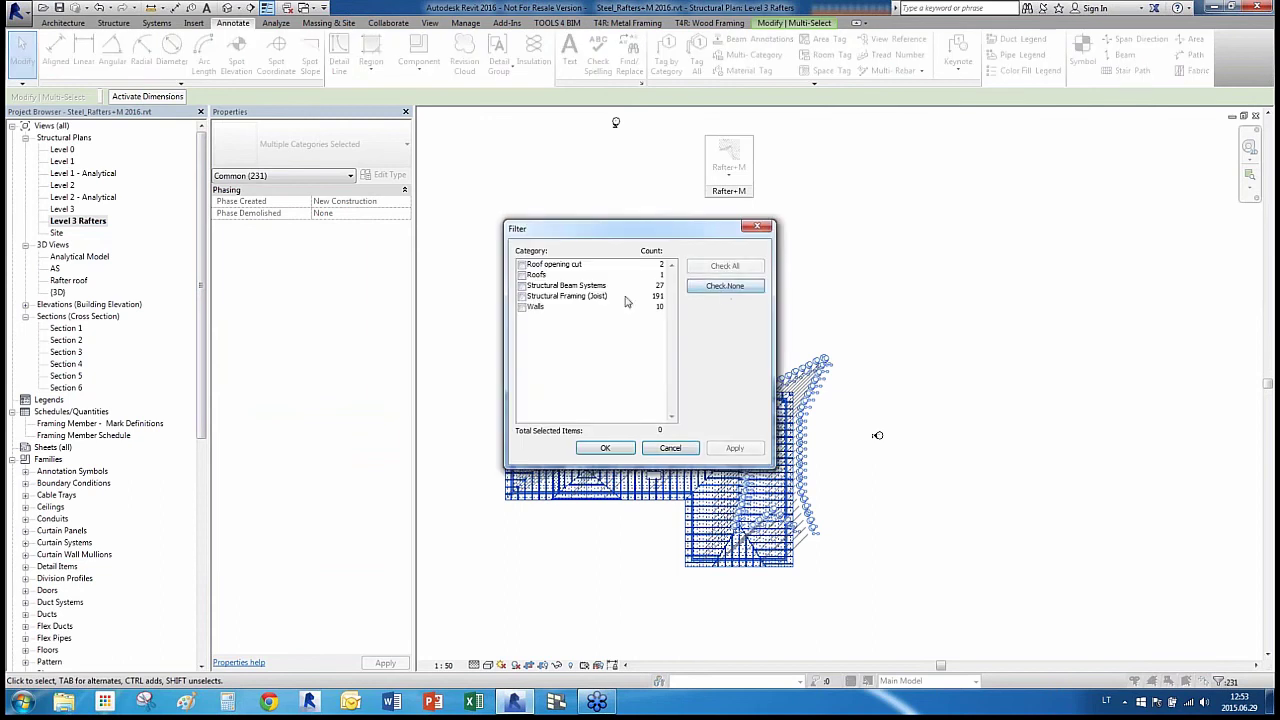
click(521, 296)
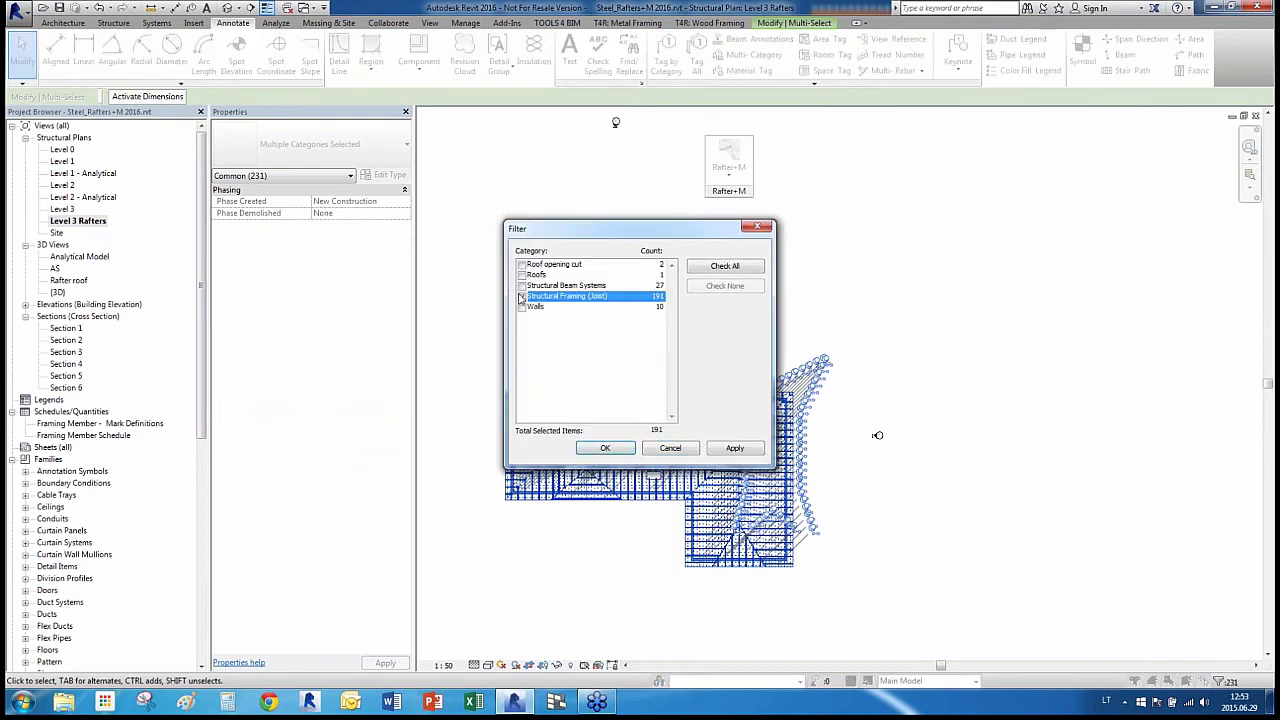
click(605, 448)
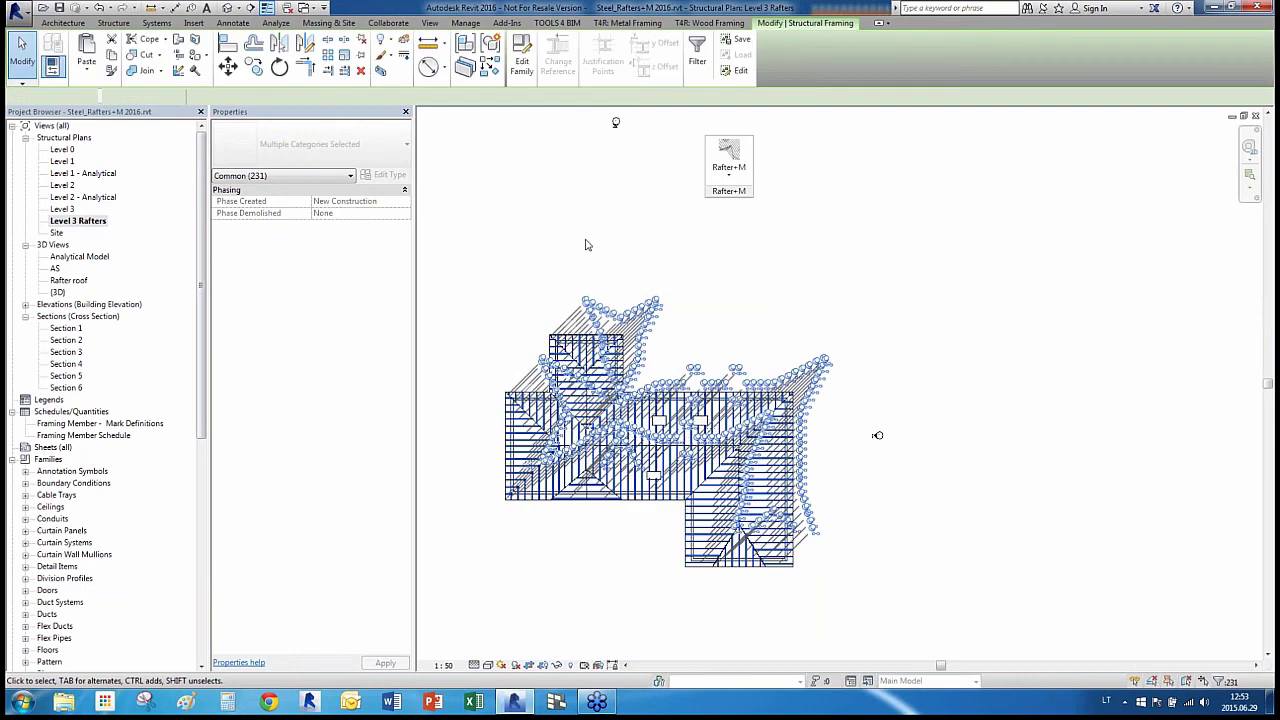
Tag all selected framing members using Structural Framing Tags with M_Rafter_Framing Member Sort and Vertical orientation, then clear the selection
click(233, 22)
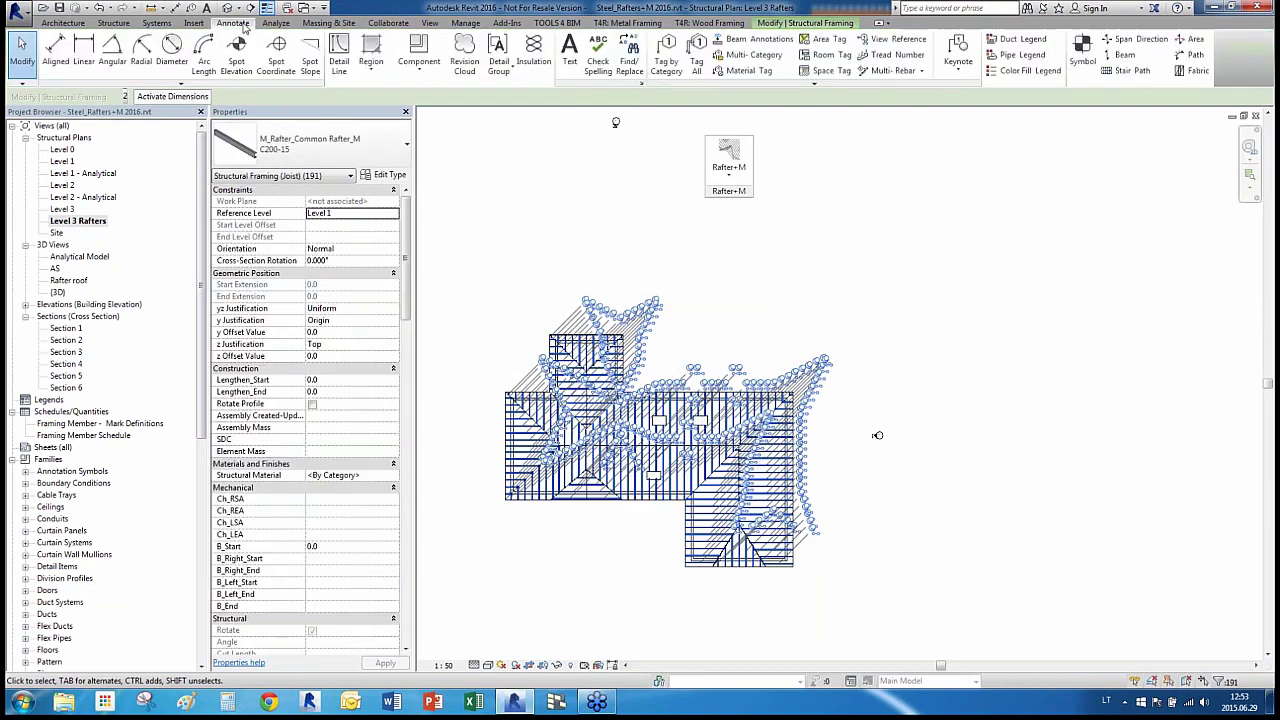
click(694, 66)
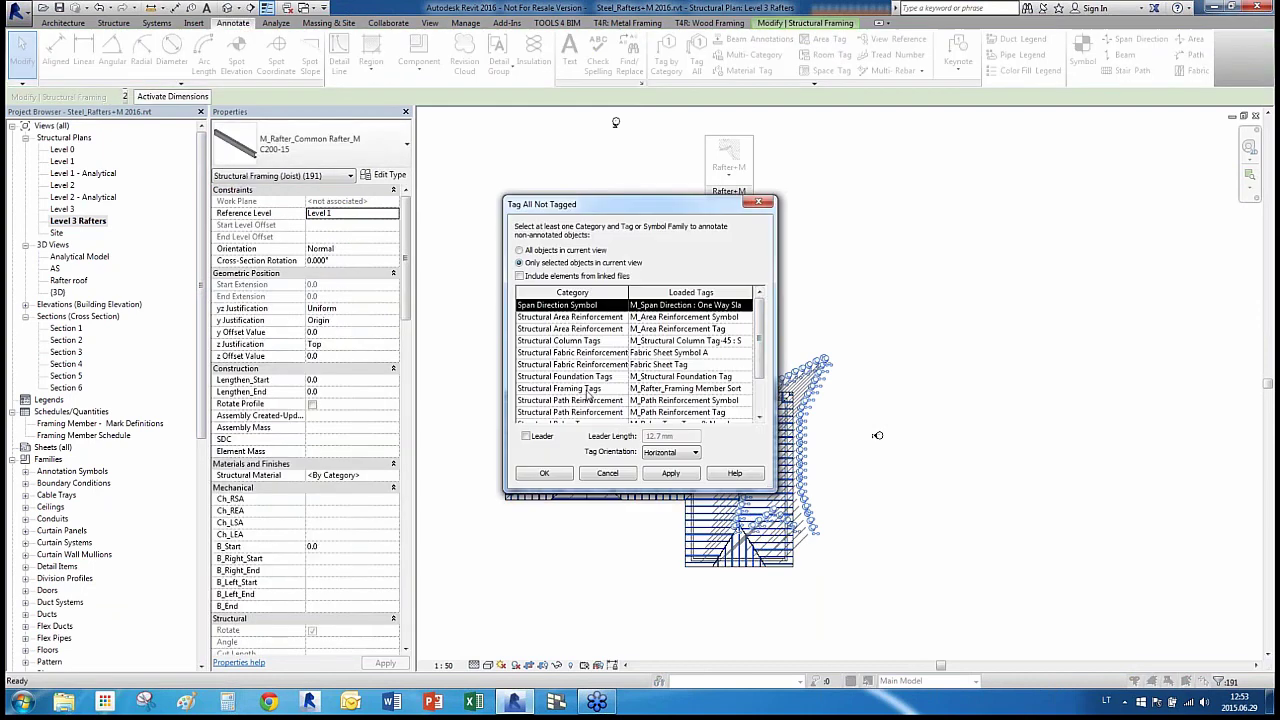
scroll(761, 360, down, 1)
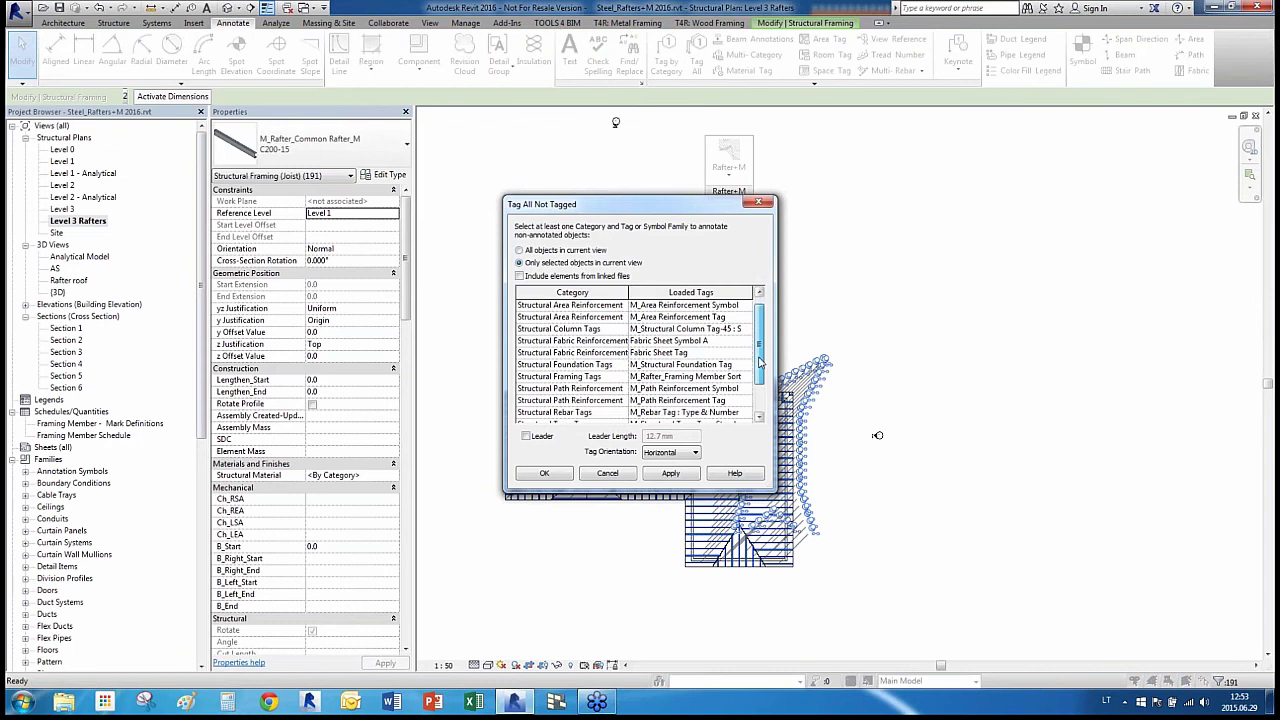
click(610, 377)
click(668, 452)
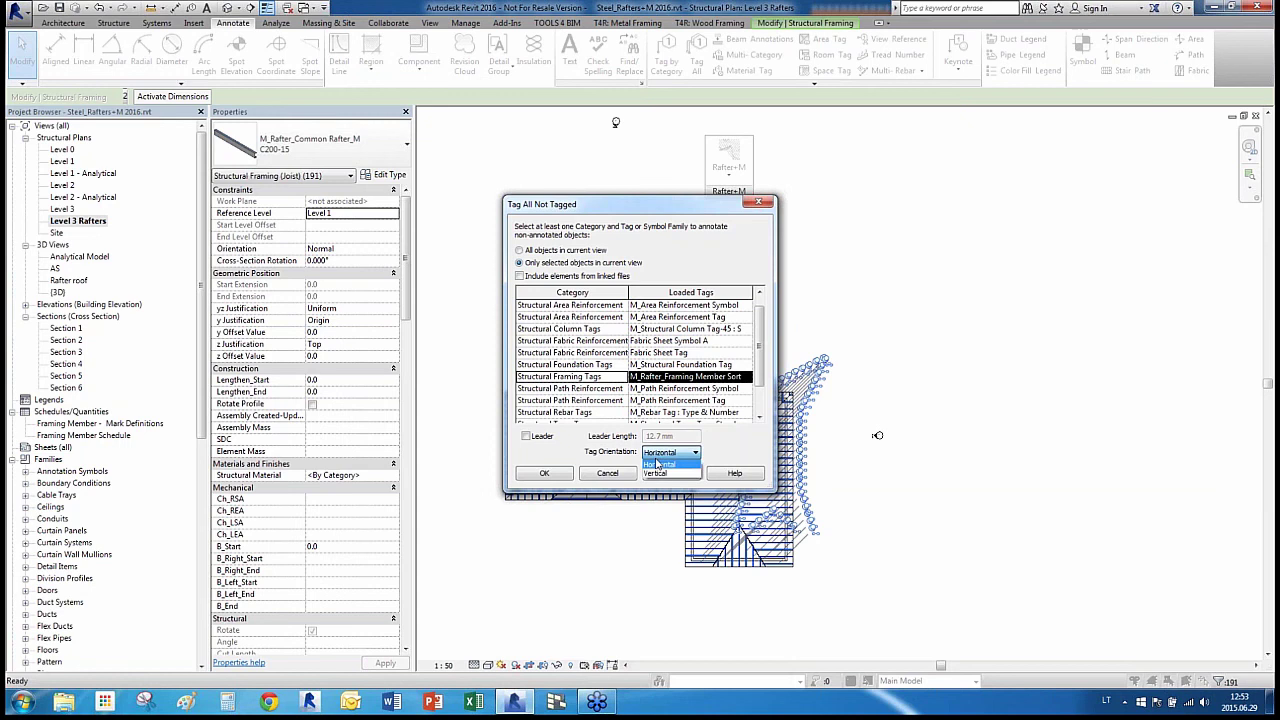
click(660, 478)
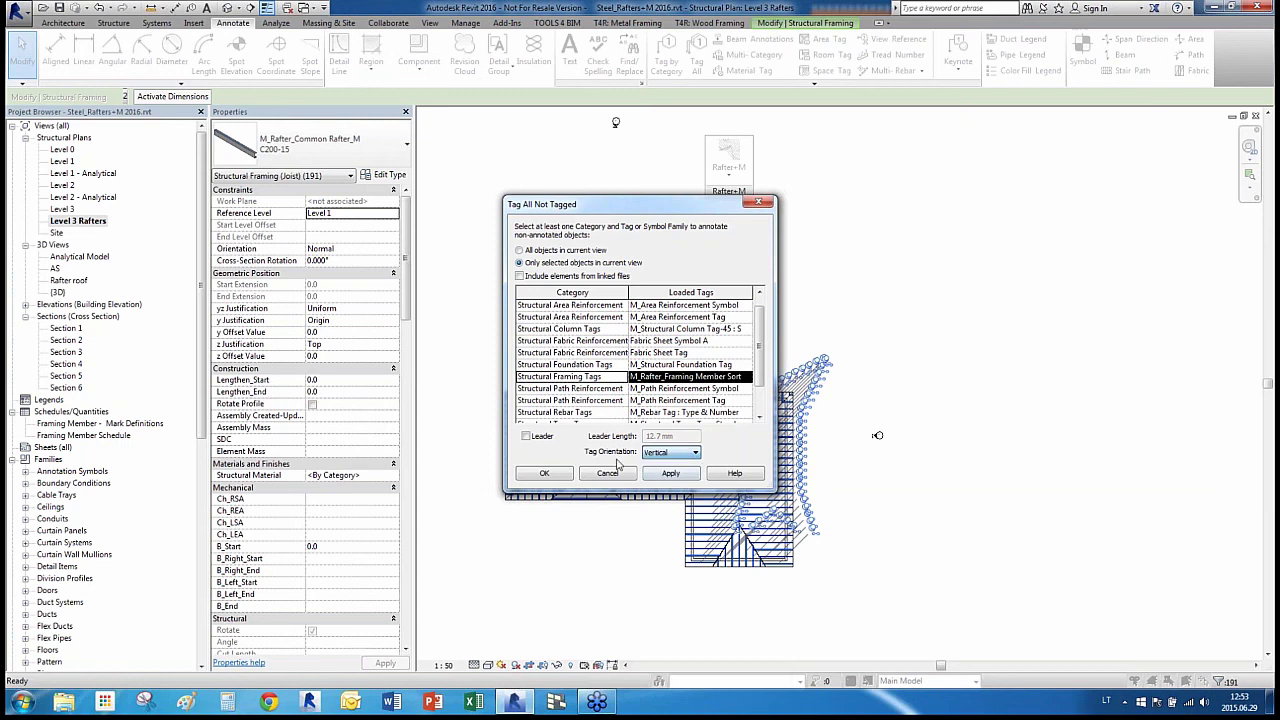
click(542, 473)
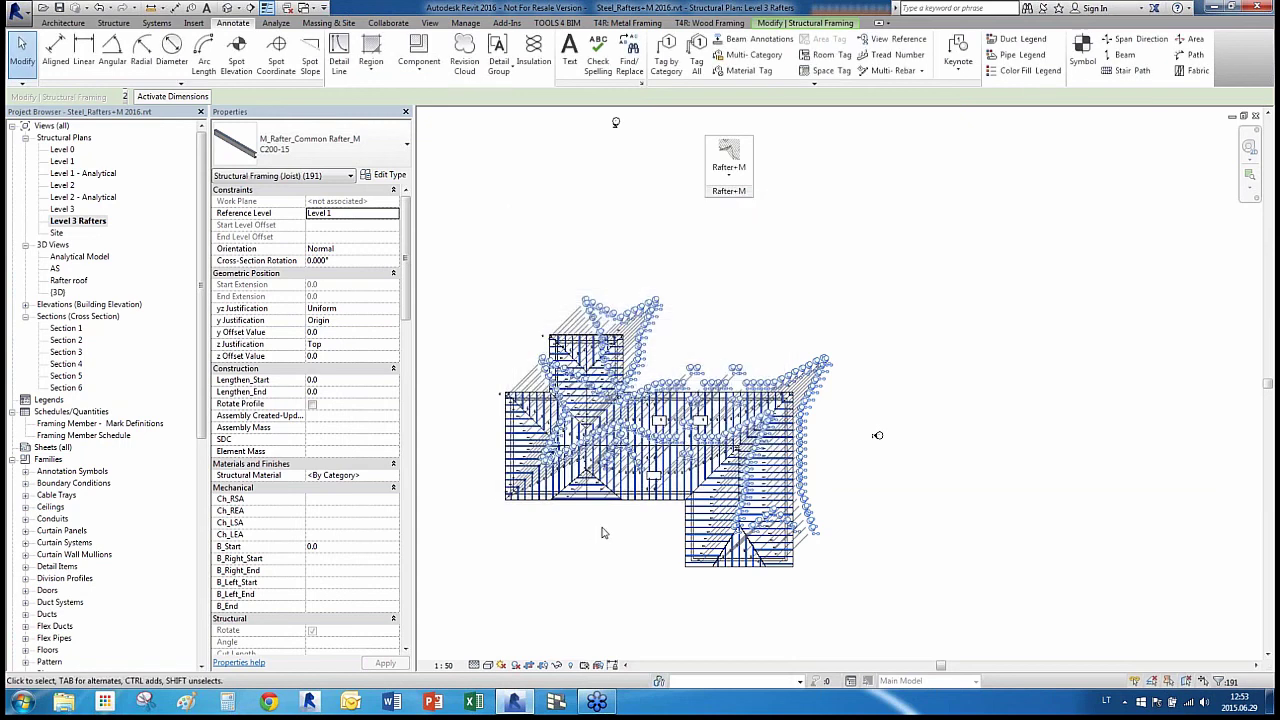
key(Escape)
Inspect the rafter mark tags around the hips and dormer and across the entire roof plan
scroll(519, 443, up, 3)
scroll(519, 443, up, 3)
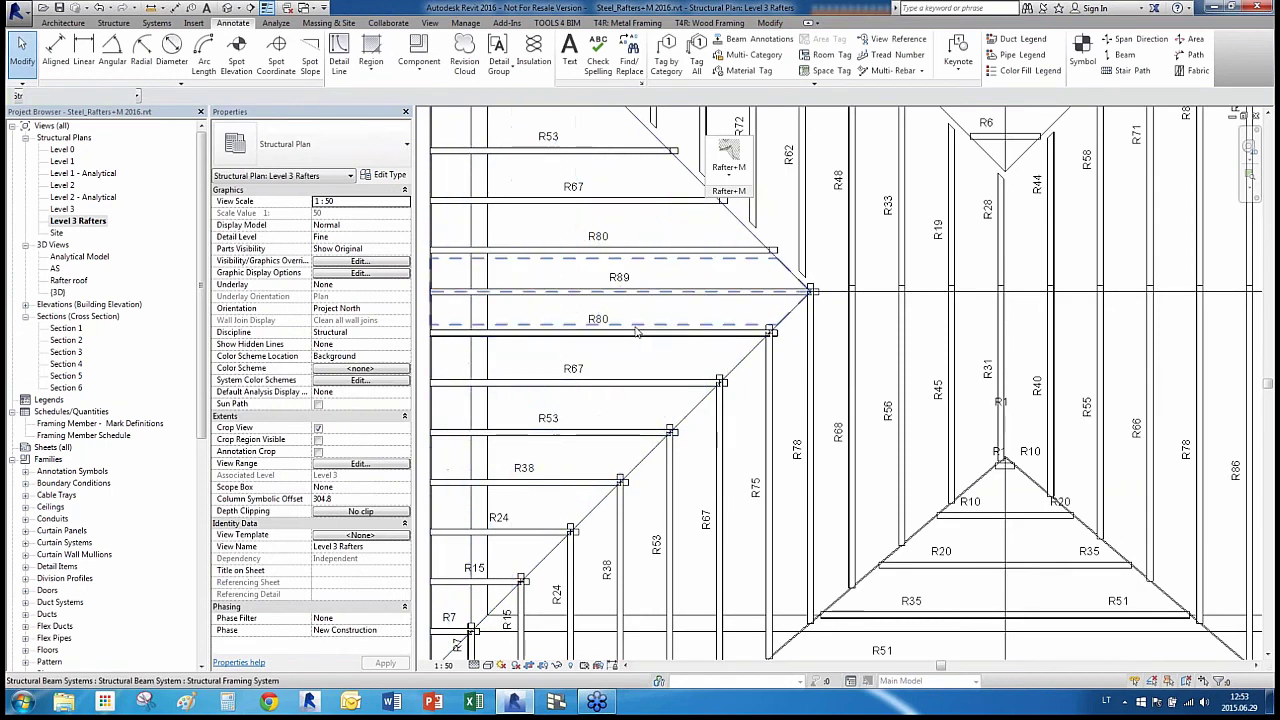
scroll(620, 360, down, 3)
scroll(802, 412, down, 2)
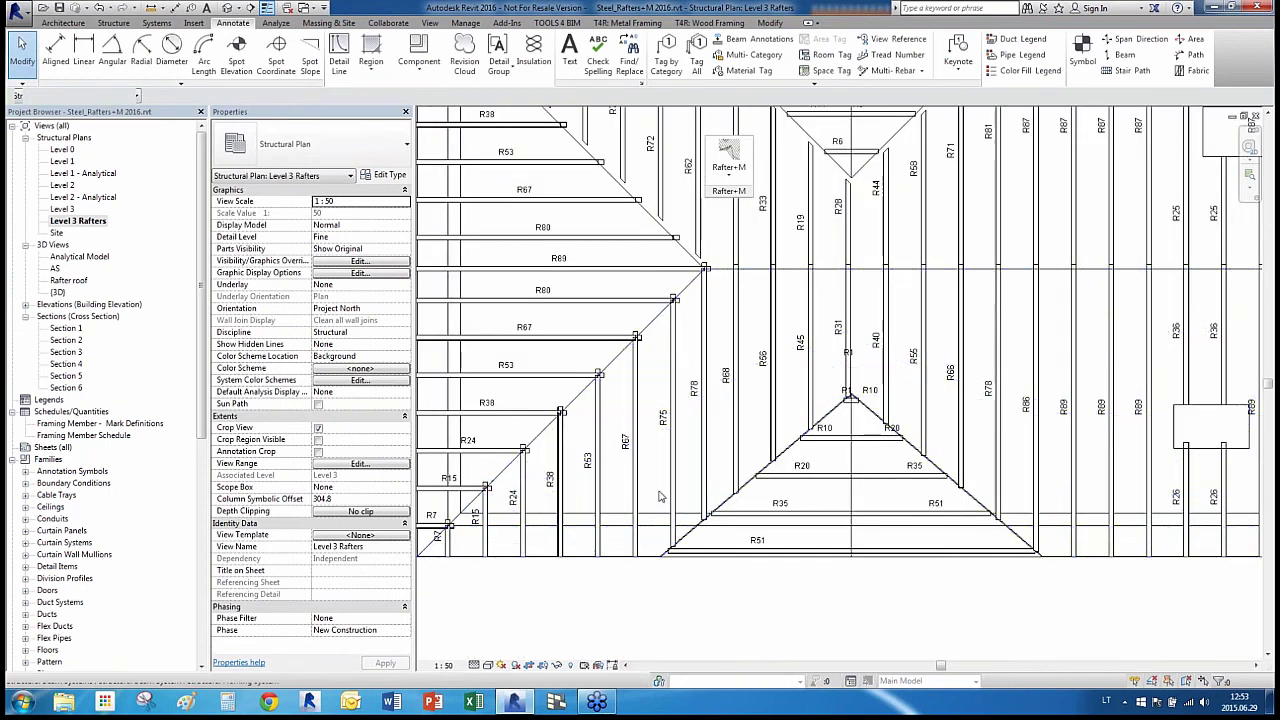
scroll(537, 388, down, 2)
scroll(537, 388, down, 2)
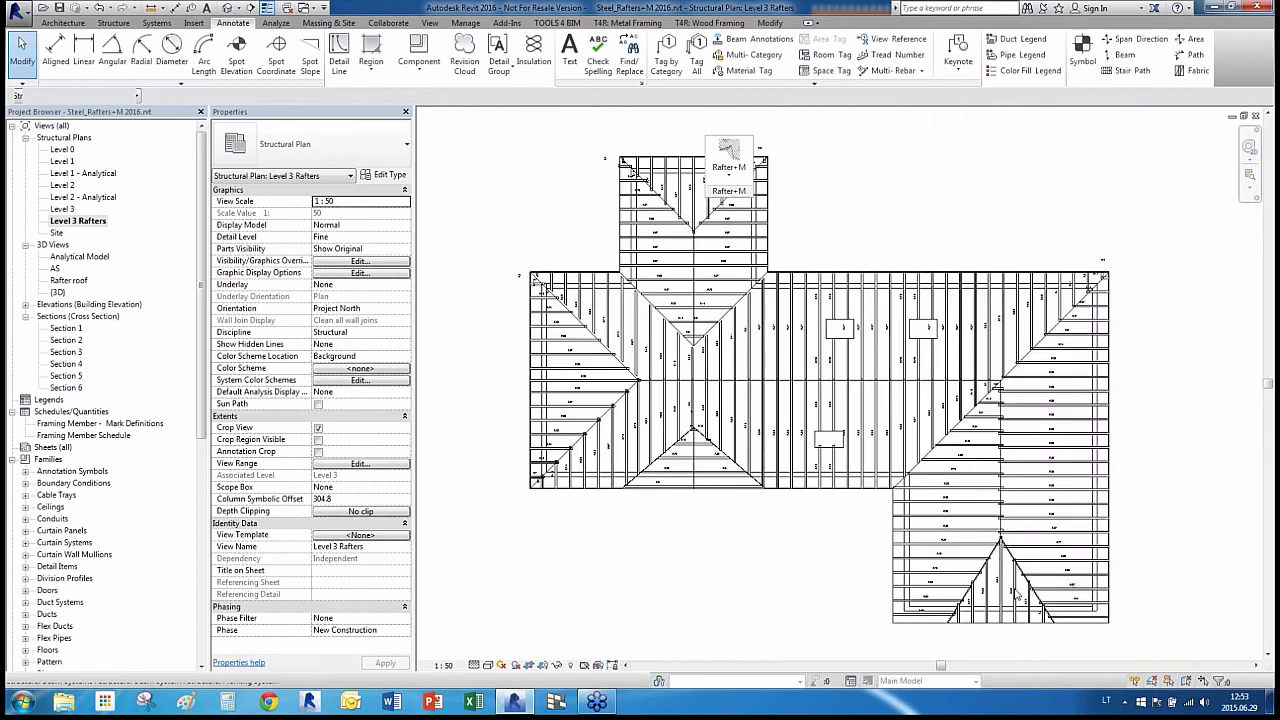
scroll(610, 450, down, 2)
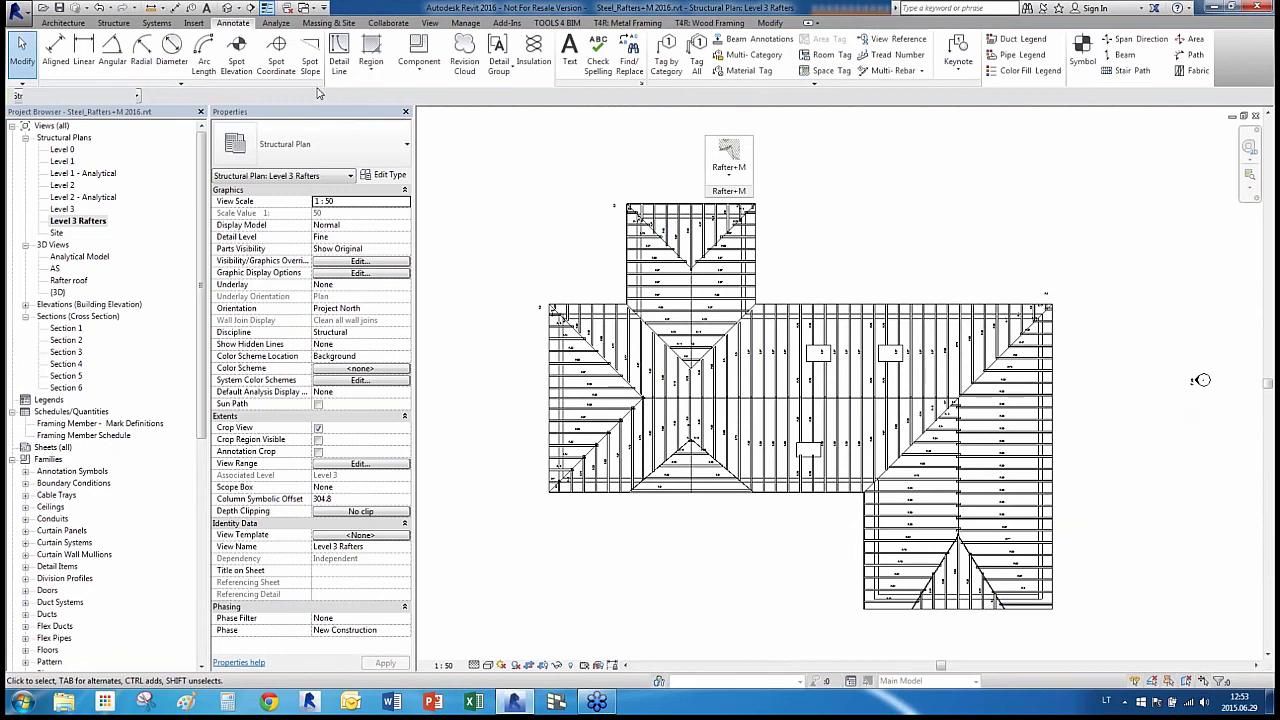
Show the steel roof in the default 3D view and review the list of Rafter+M commands
click(229, 8)
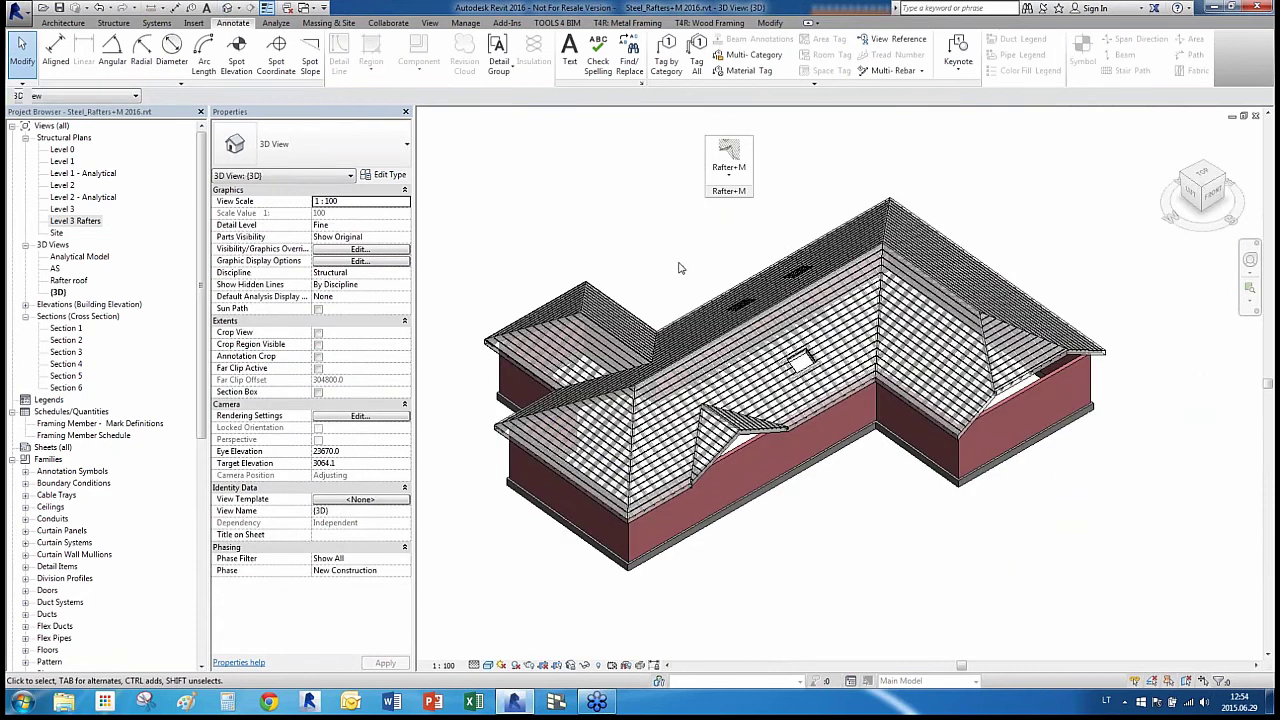
scroll(766, 559, down, 1)
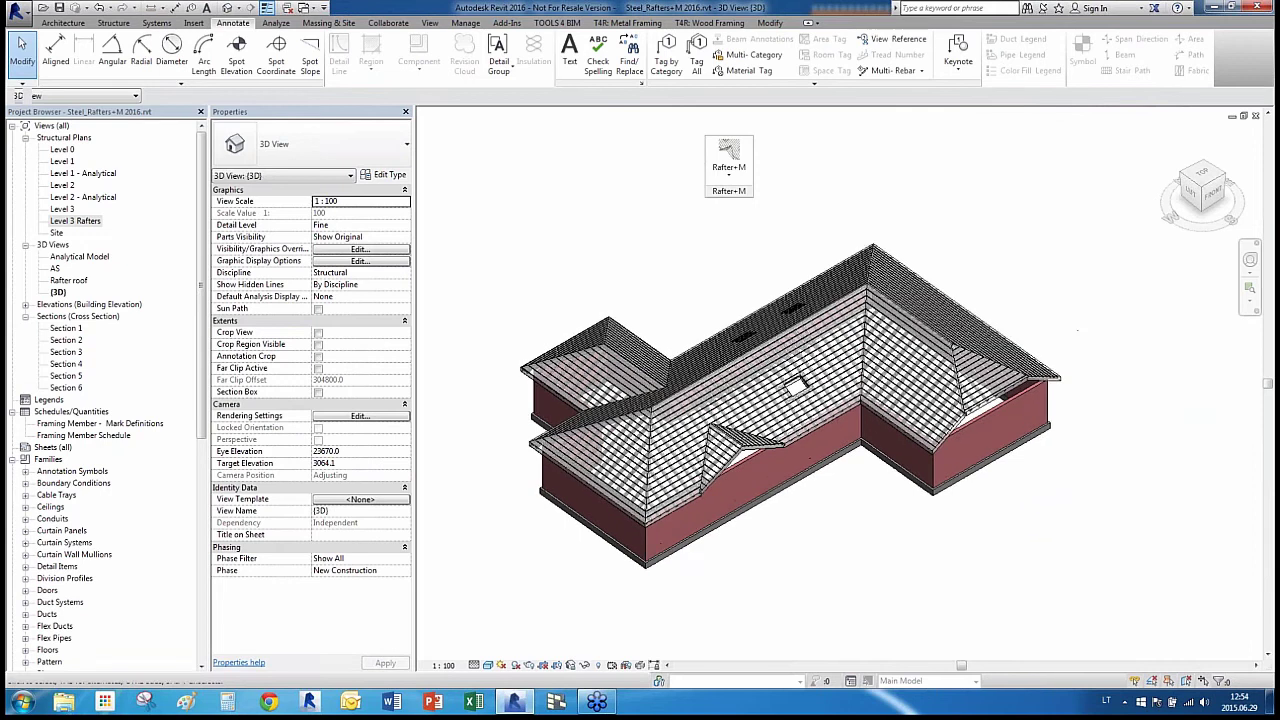
shift+middle_drag(900, 574, 892, 581)
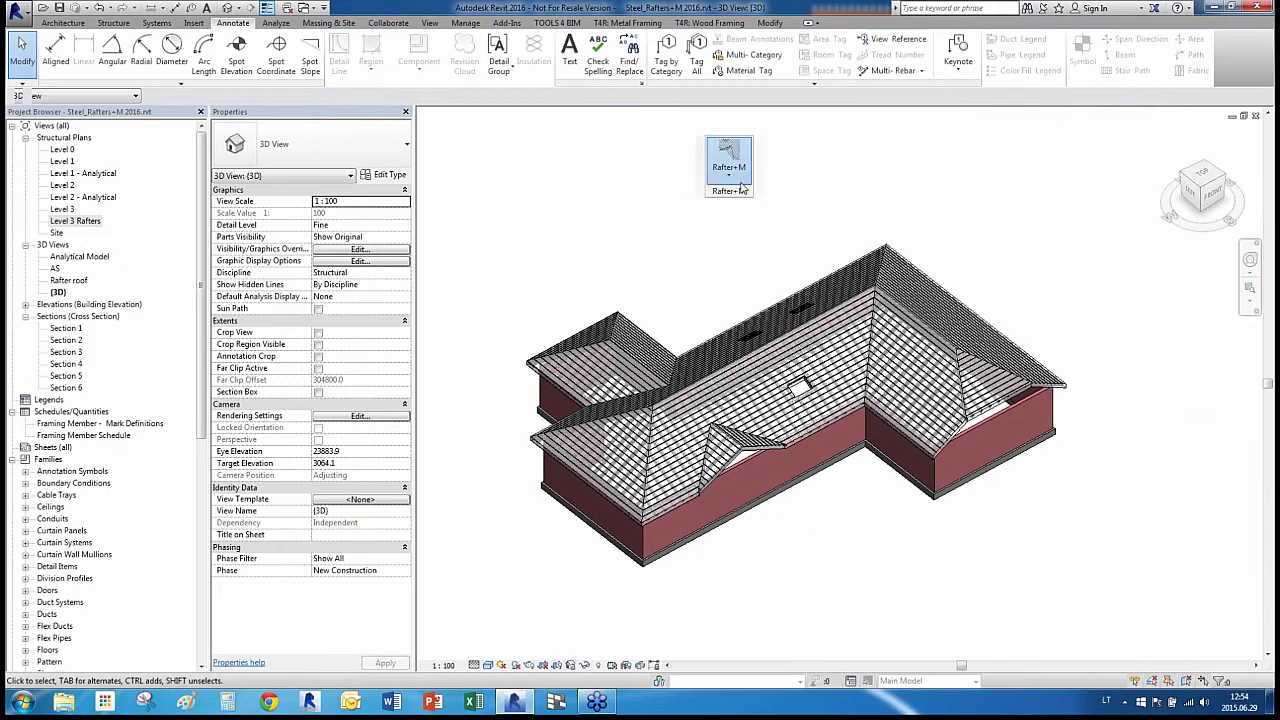
click(740, 189)
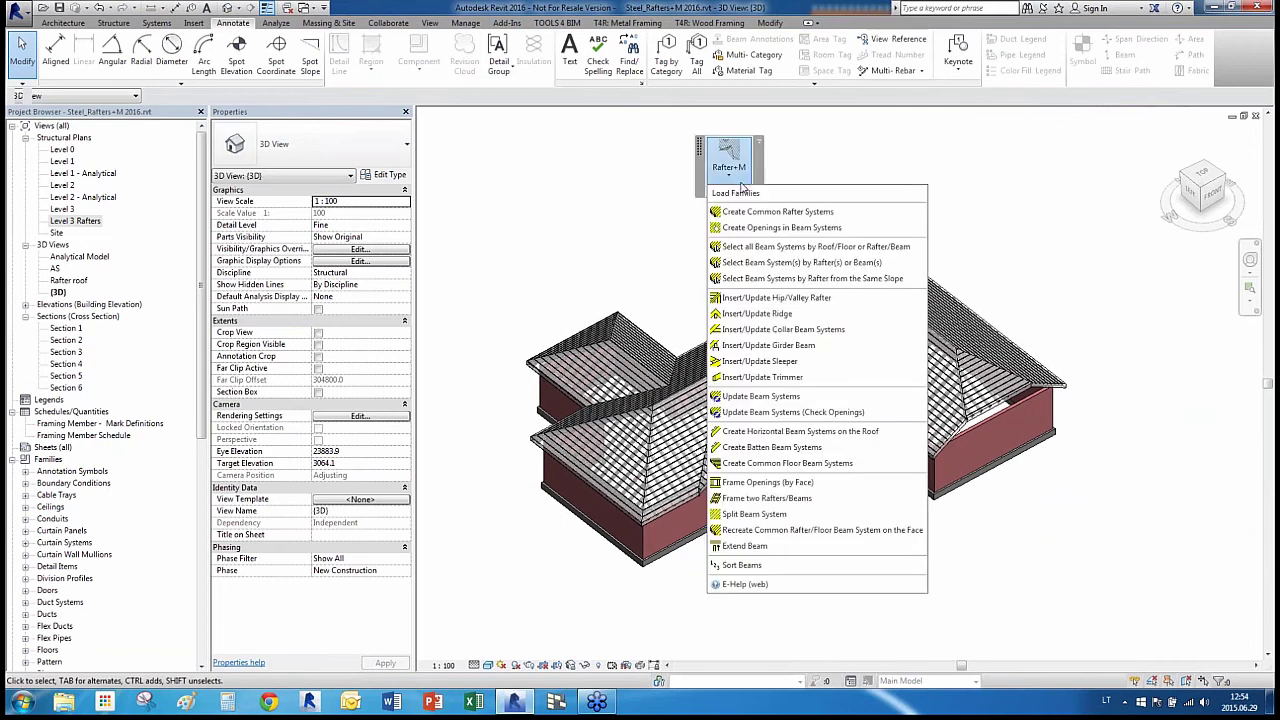
click(640, 272)
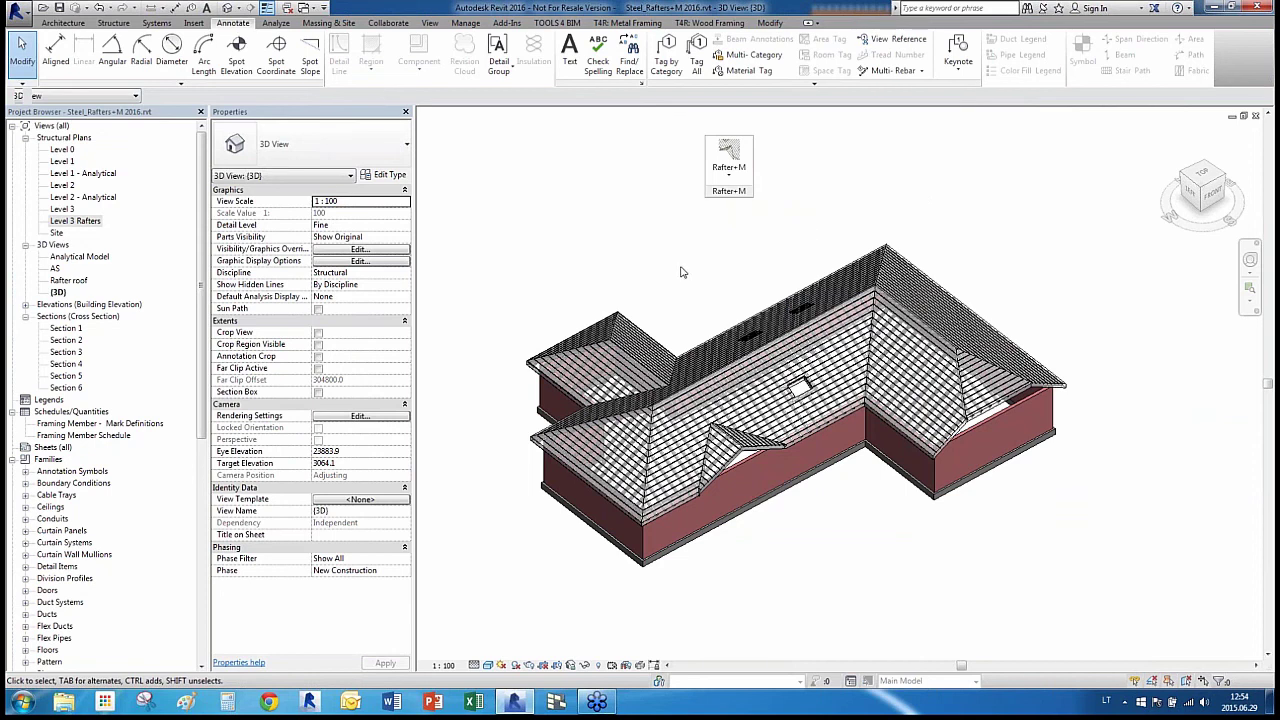
Switch to the 3D view of the Steel_Trusses_empty_2016 project and orbit the partly trussed roof
key(ctrl+Tab)
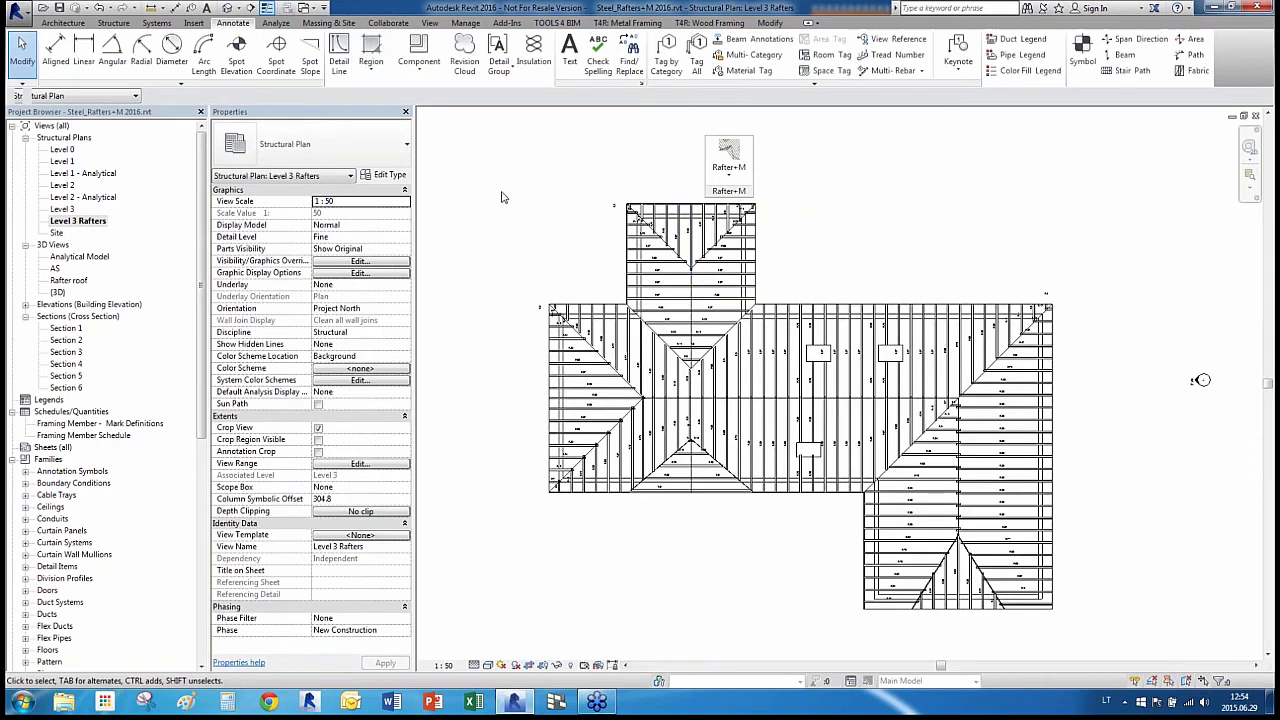
key(ctrl+Tab)
key(ctrl+Tab)
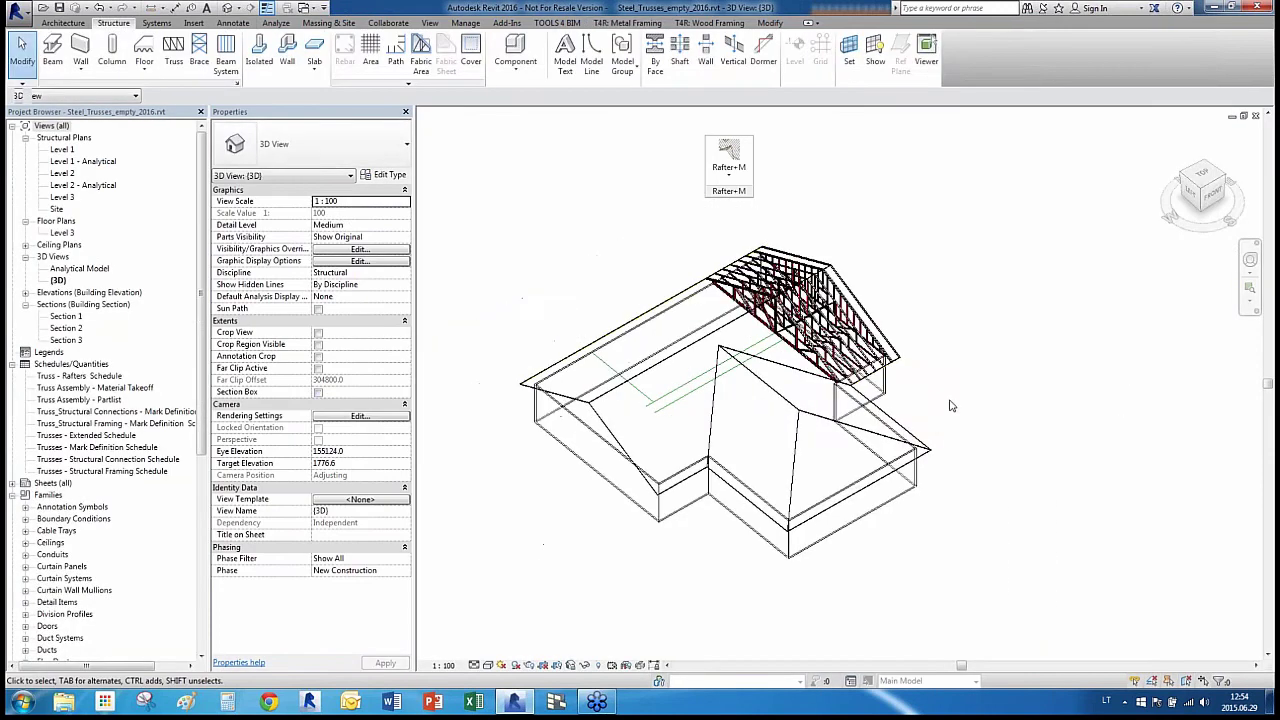
shift+middle_drag(966, 421, 971, 408)
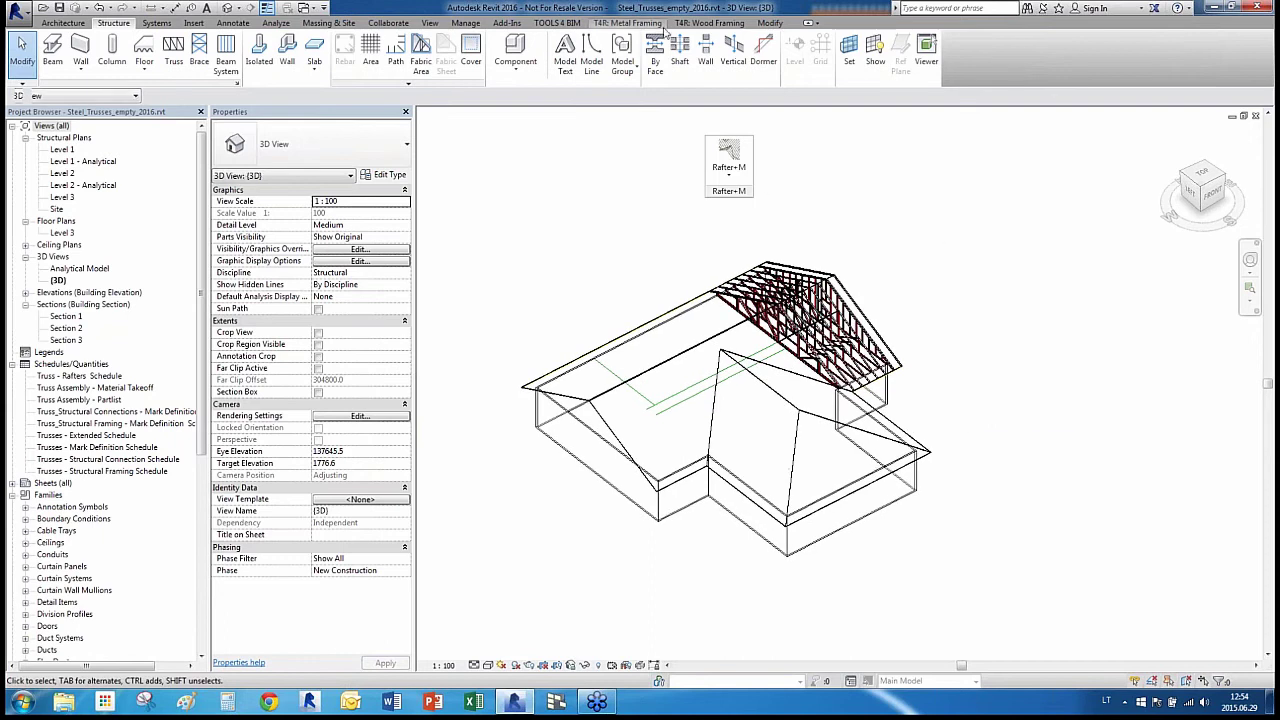
Return the floating Rafter+M tools to the T4R: Metal Framing ribbon and float the Truss+M tools over the 3D view
click(660, 25)
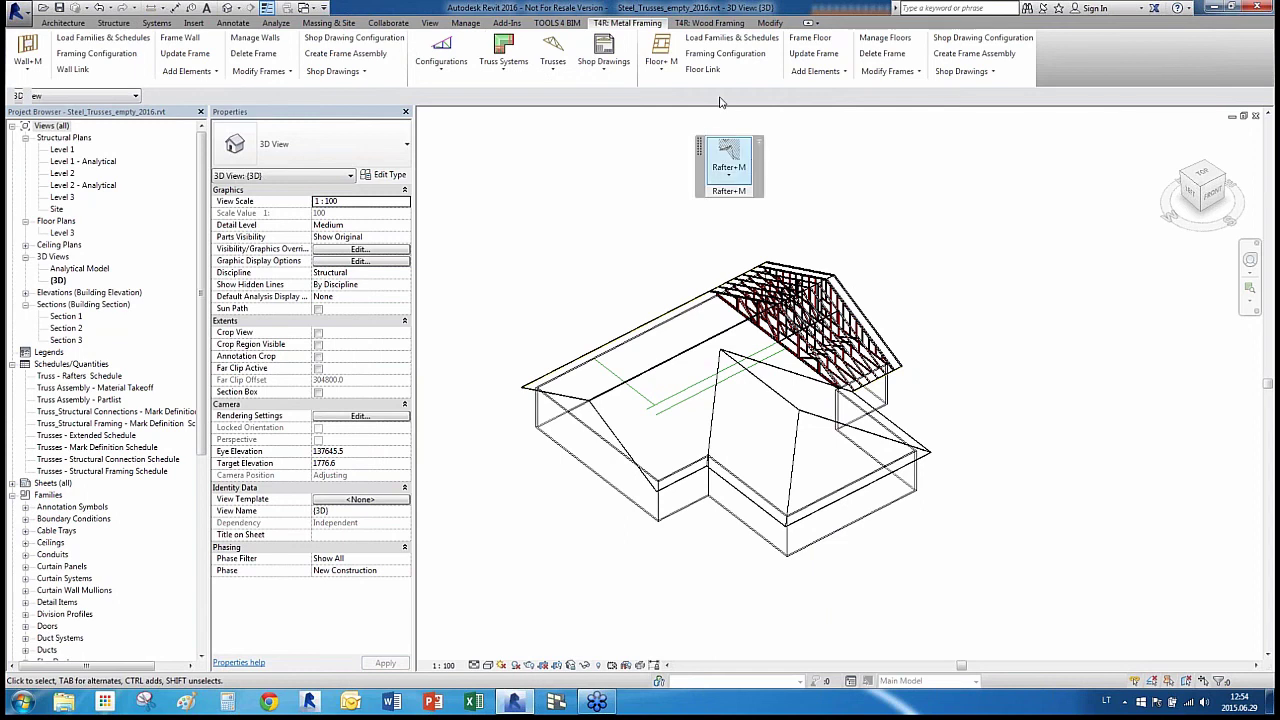
drag(705, 167, 720, 76)
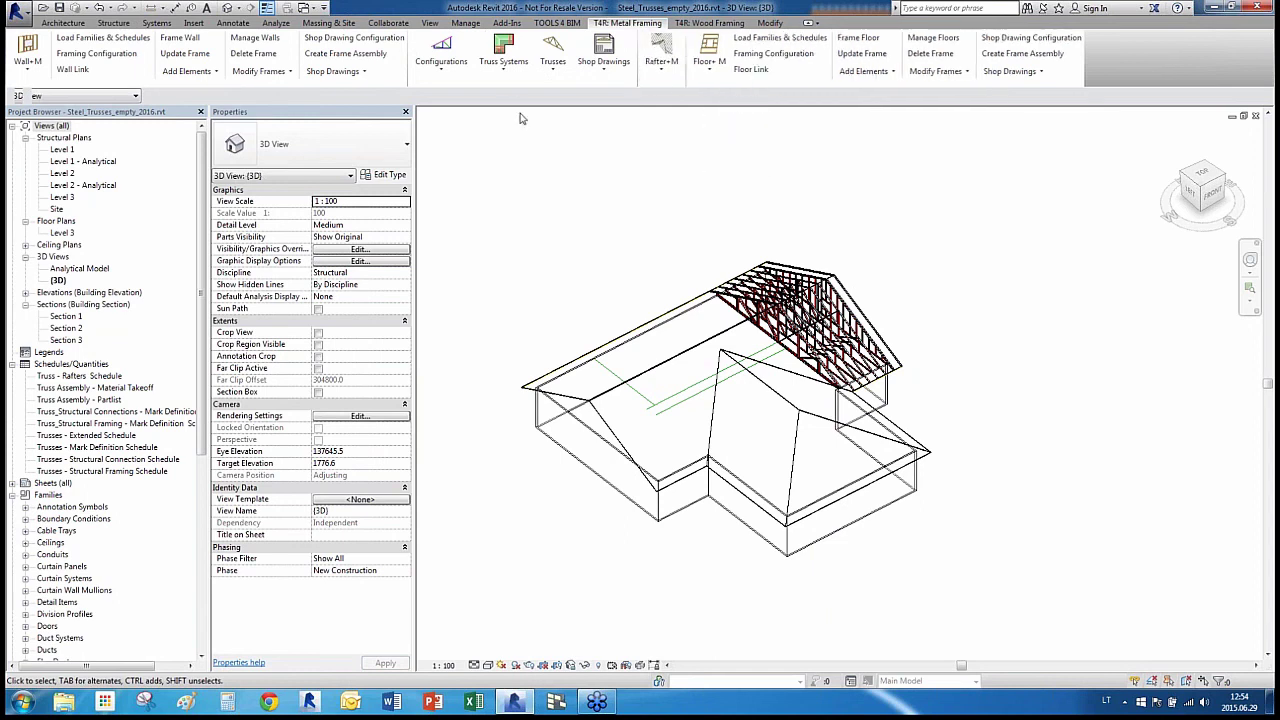
drag(525, 84, 580, 201)
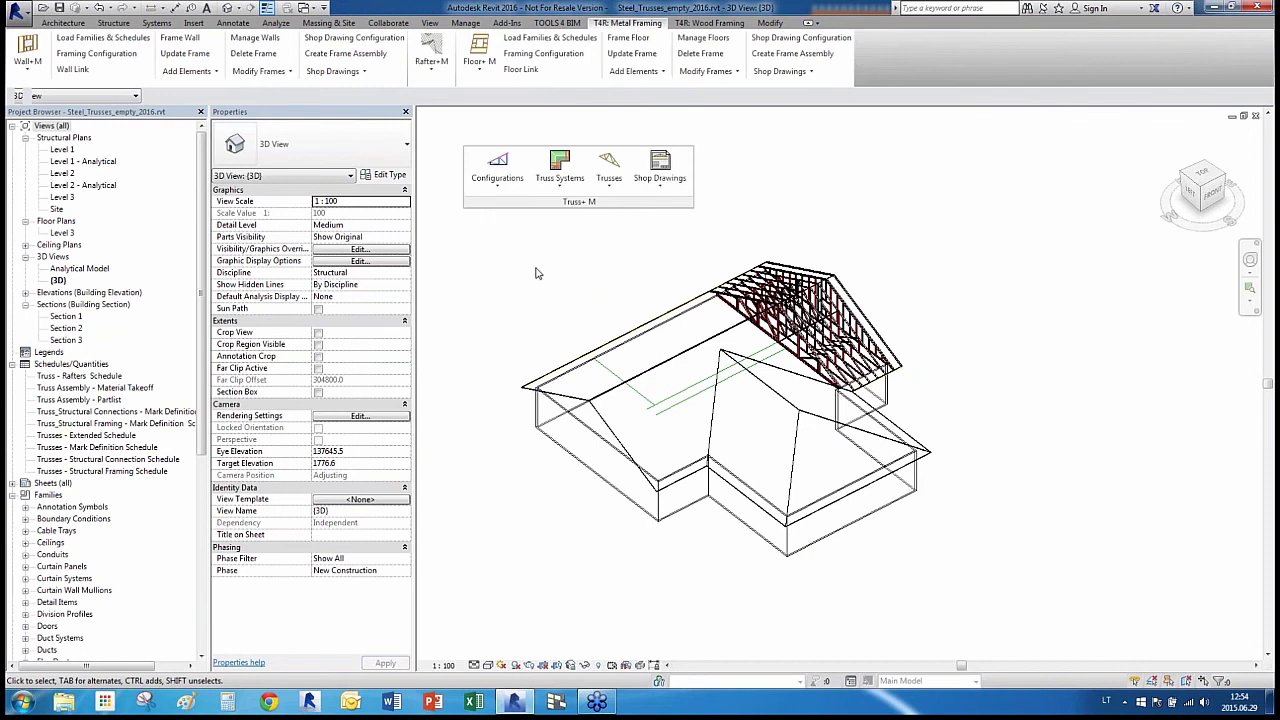
Review the Truss+M commands for configurations, truss systems, trusses and shop drawings
click(497, 172)
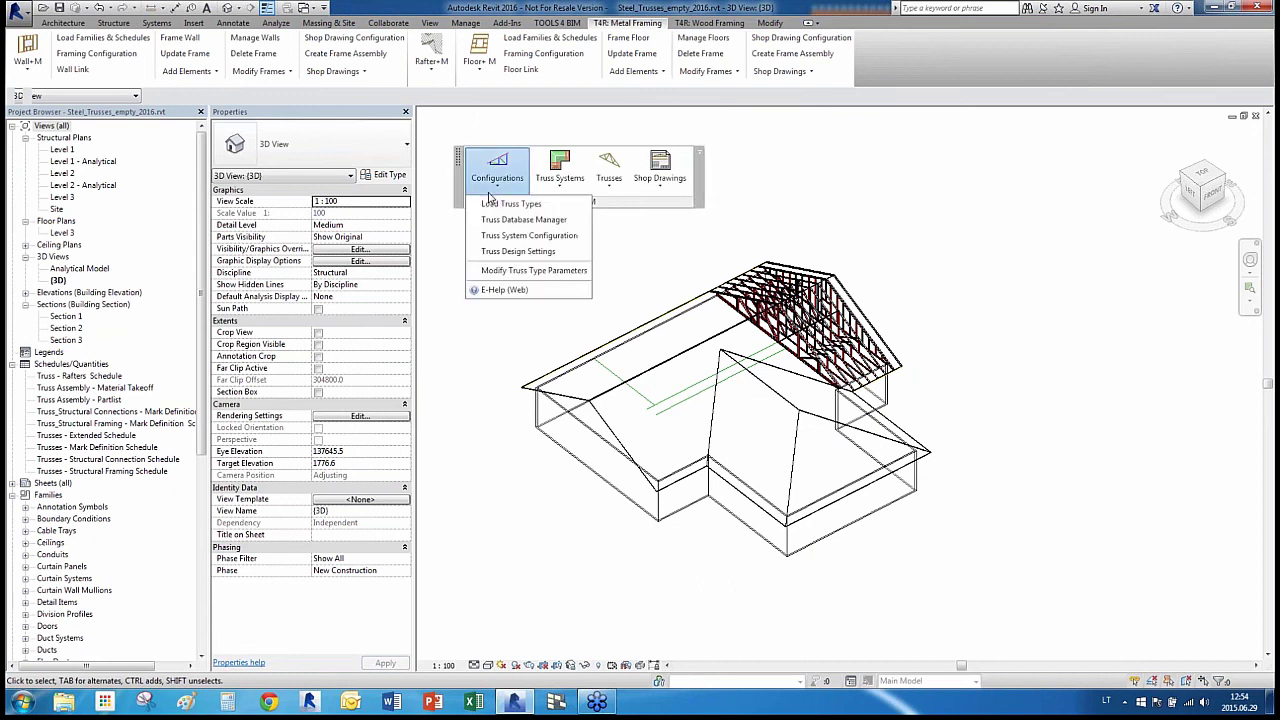
click(556, 182)
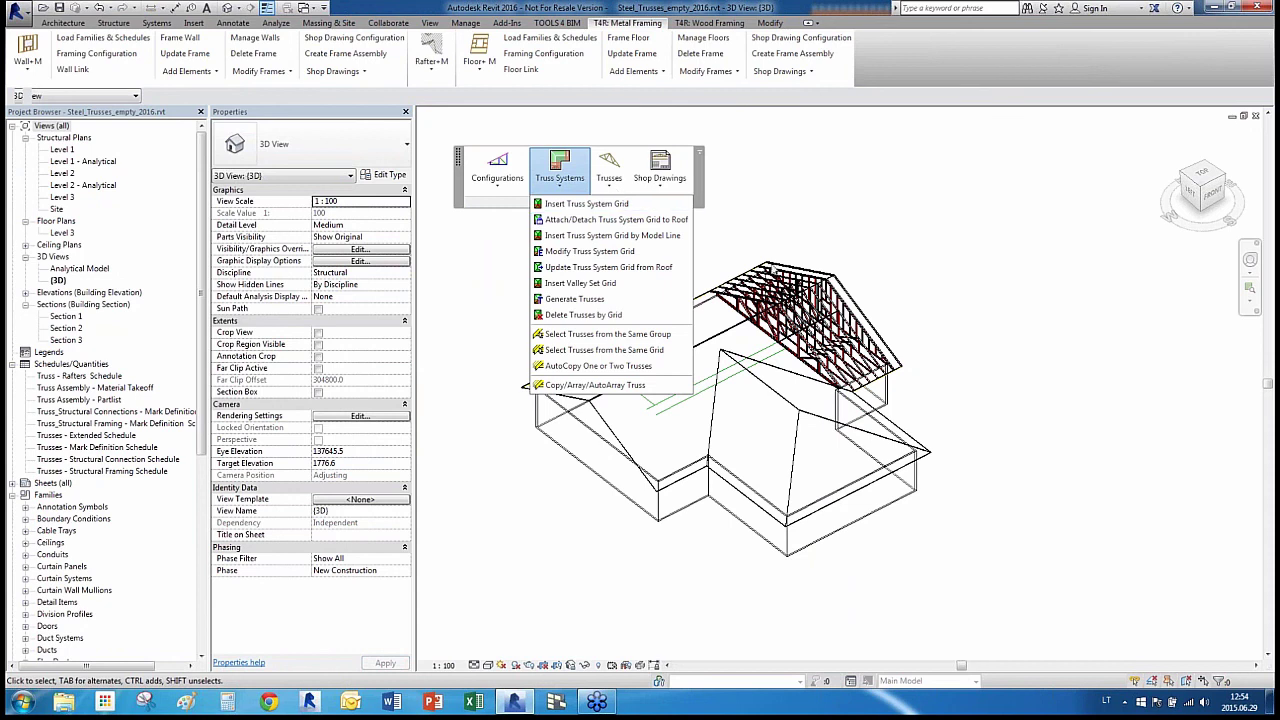
click(612, 185)
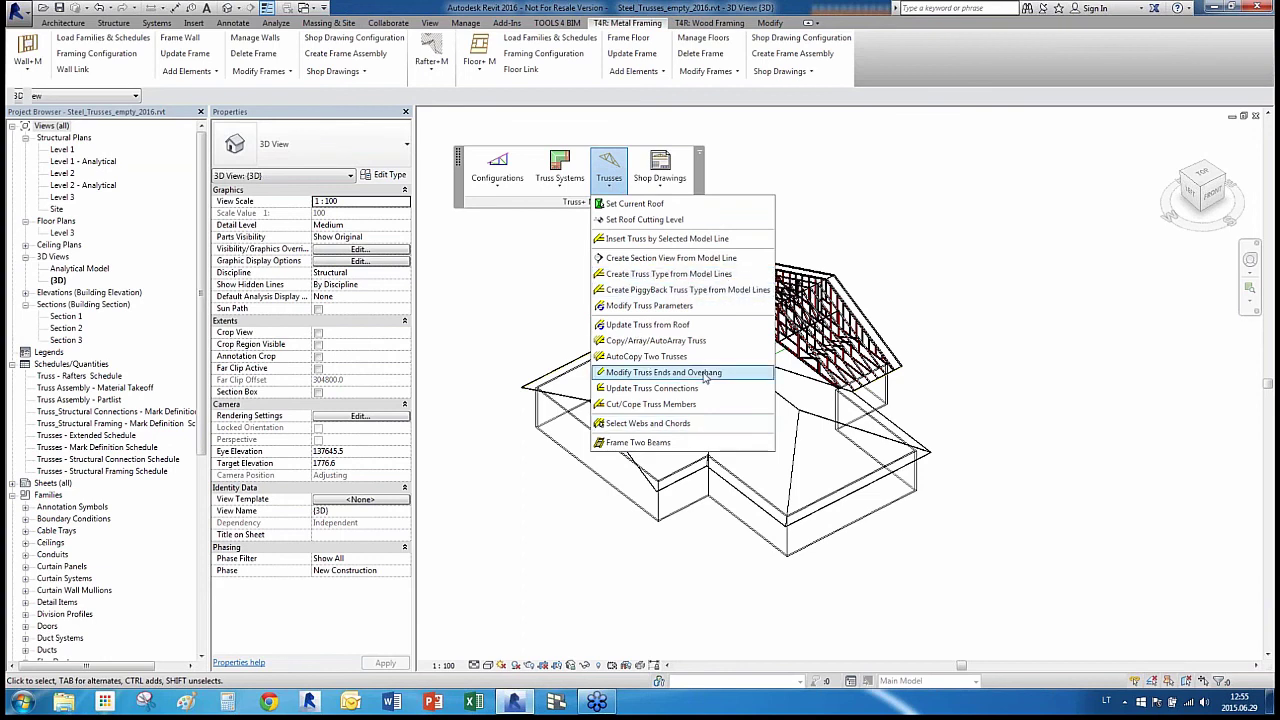
click(666, 188)
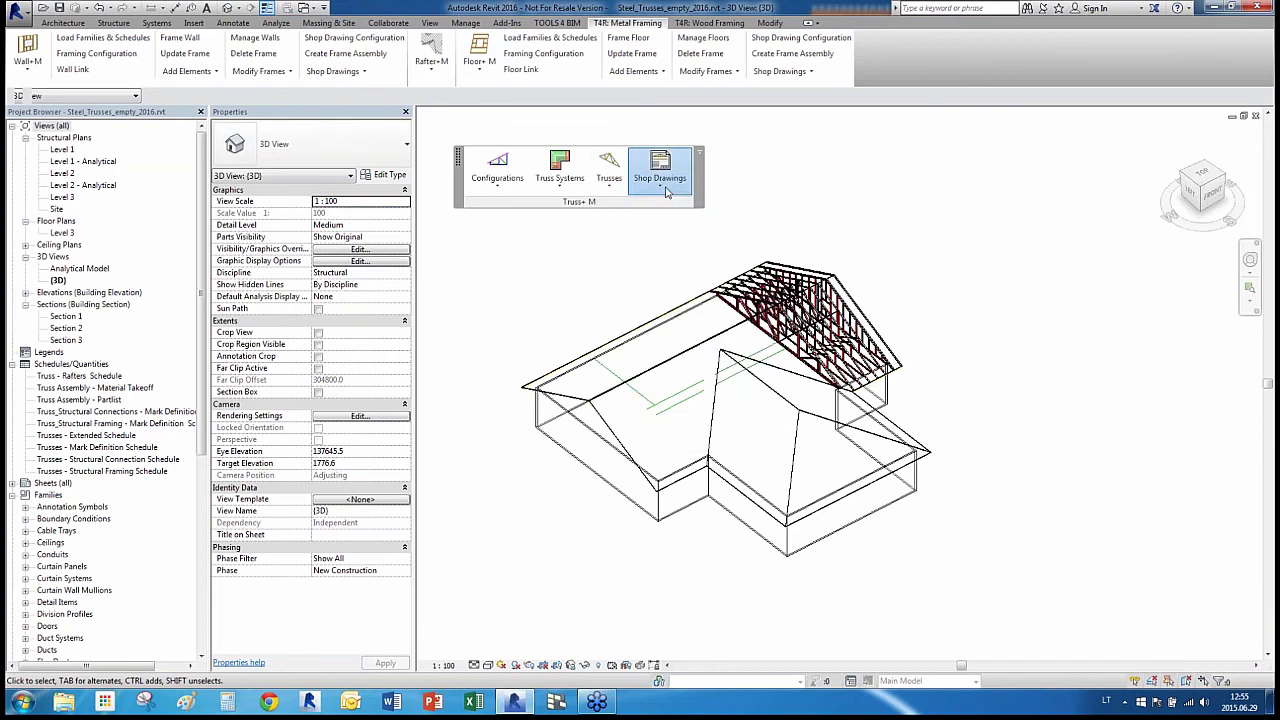
click(662, 180)
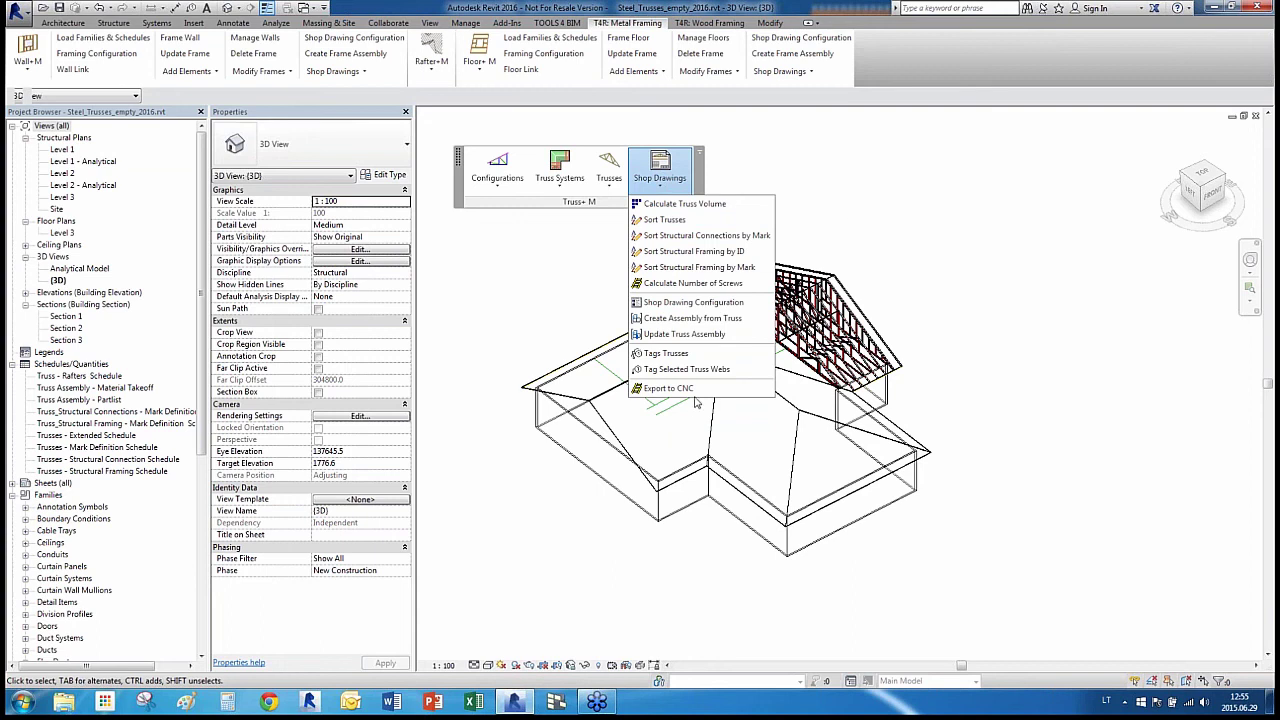
click(899, 268)
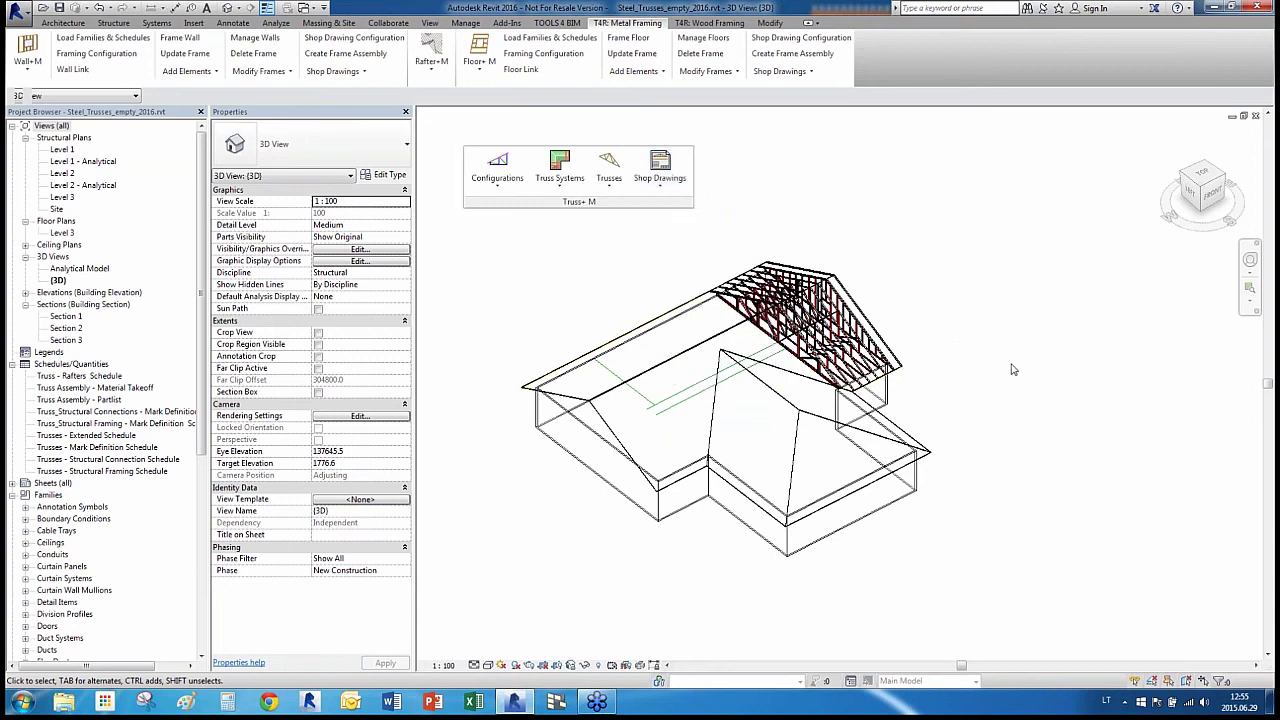
Open the Truss Database Manager and examine the W45_TCH140 and W69.8_TCH102 metal truss types
scroll(1012, 370, up, 1)
click(506, 189)
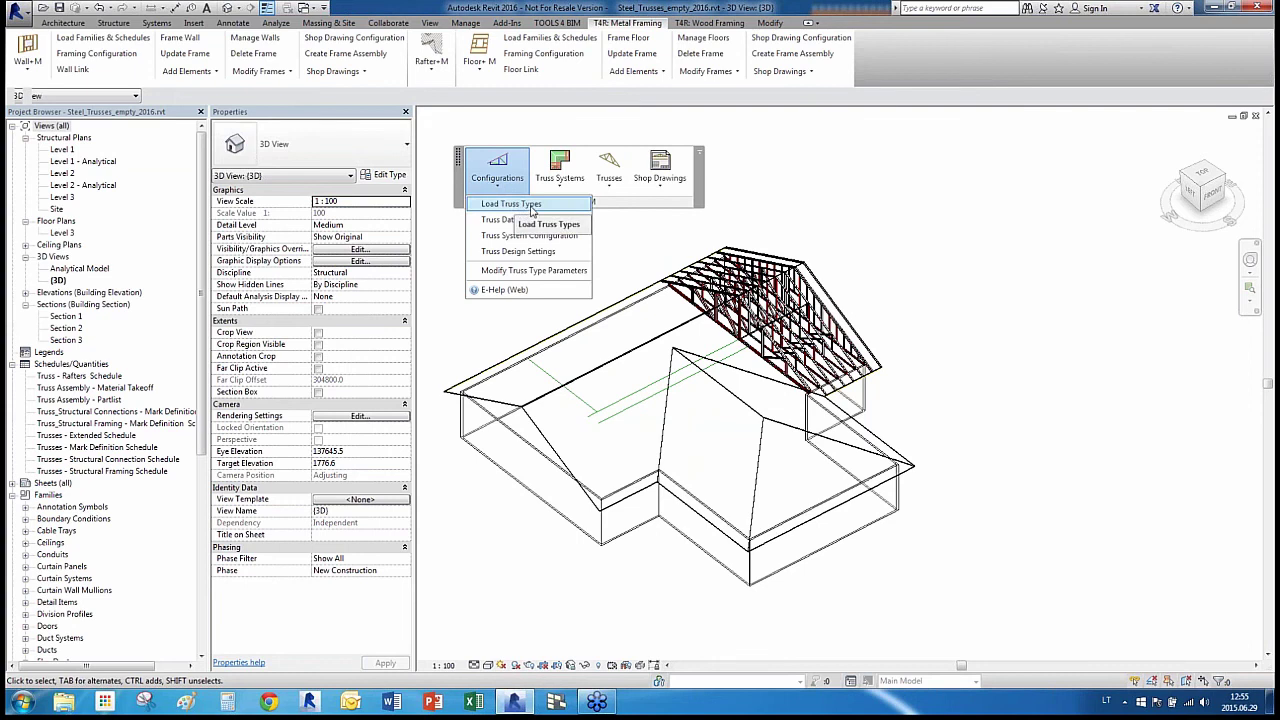
click(507, 228)
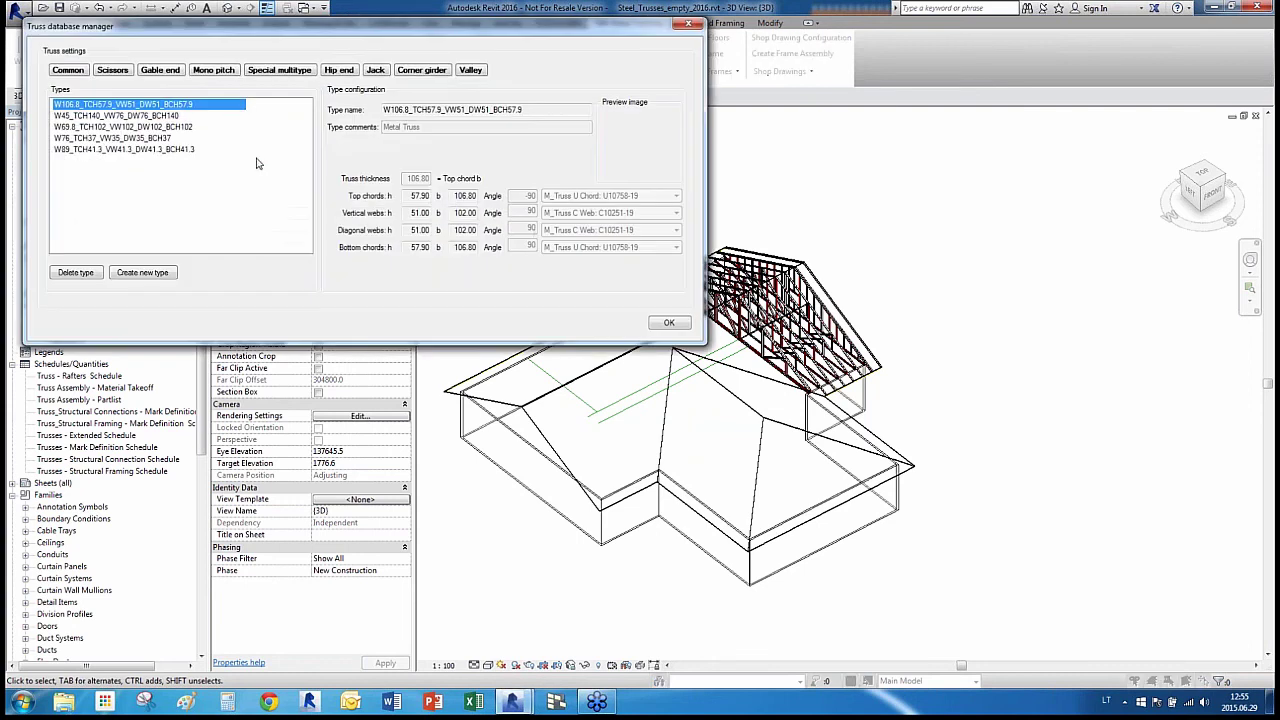
click(186, 116)
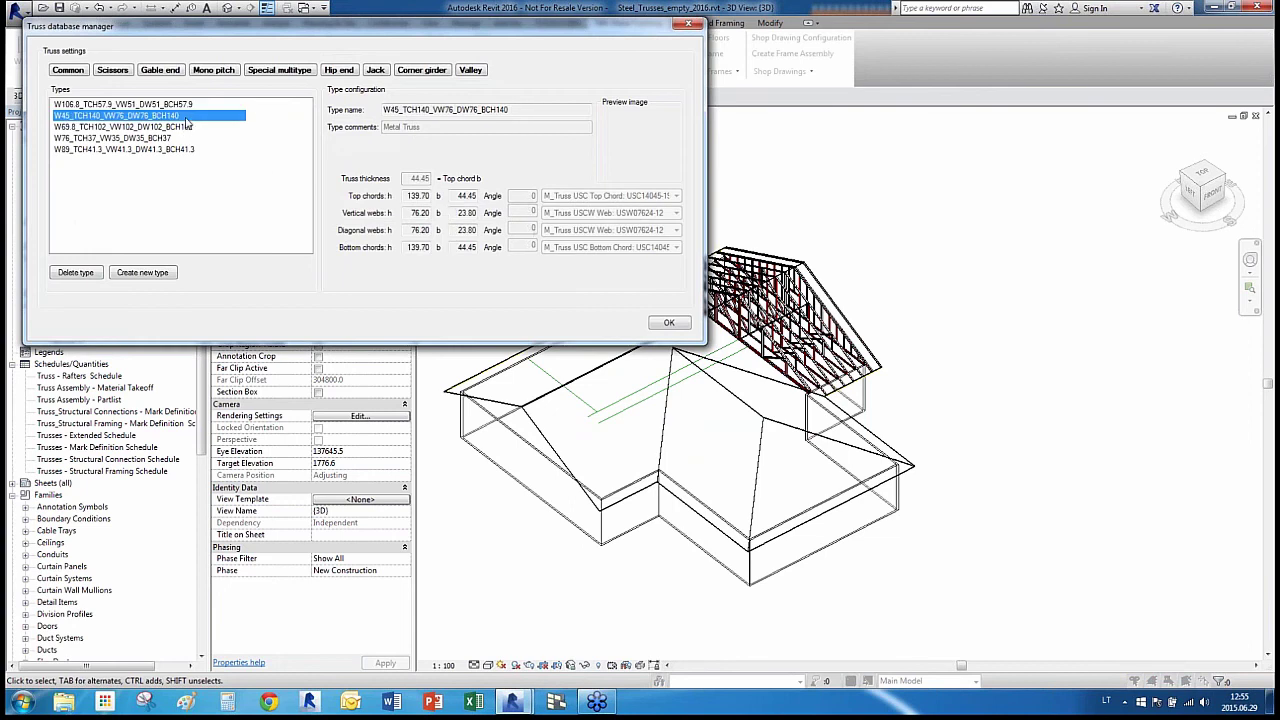
click(187, 127)
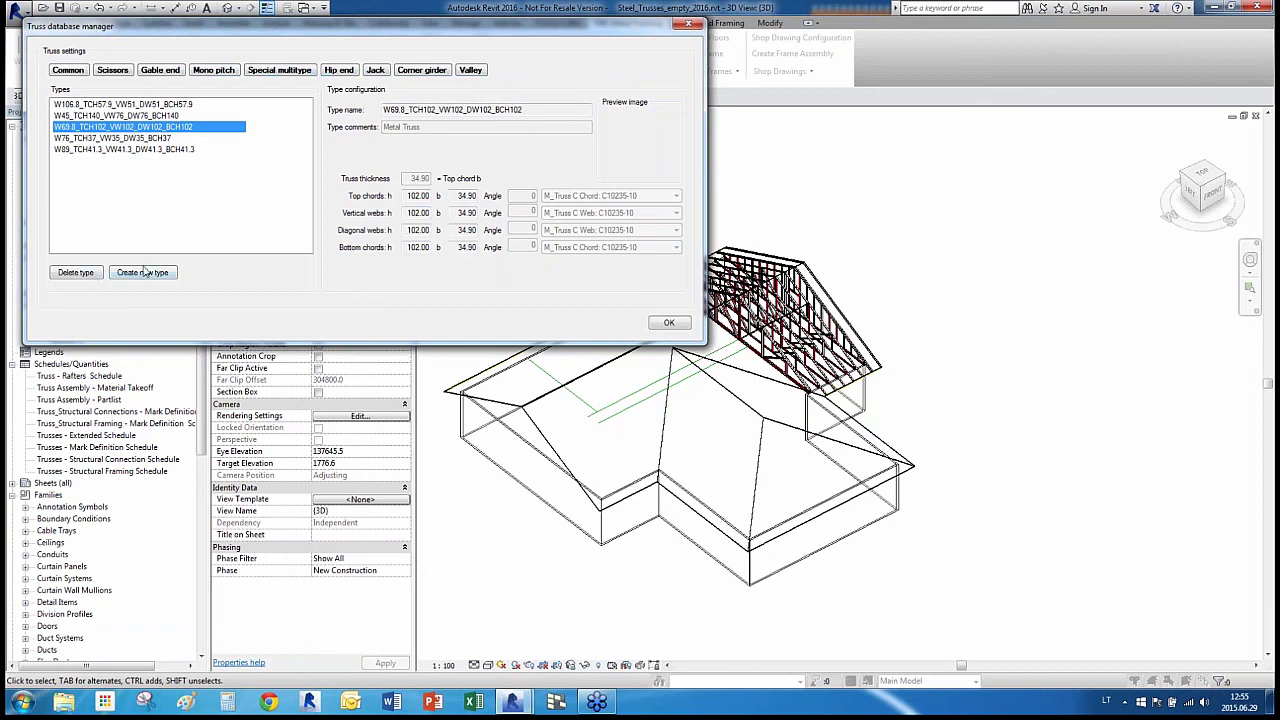
Start a new truss type from W69.8_TCH102, review the profile choices for top chords and vertical webs, and cancel it
click(143, 272)
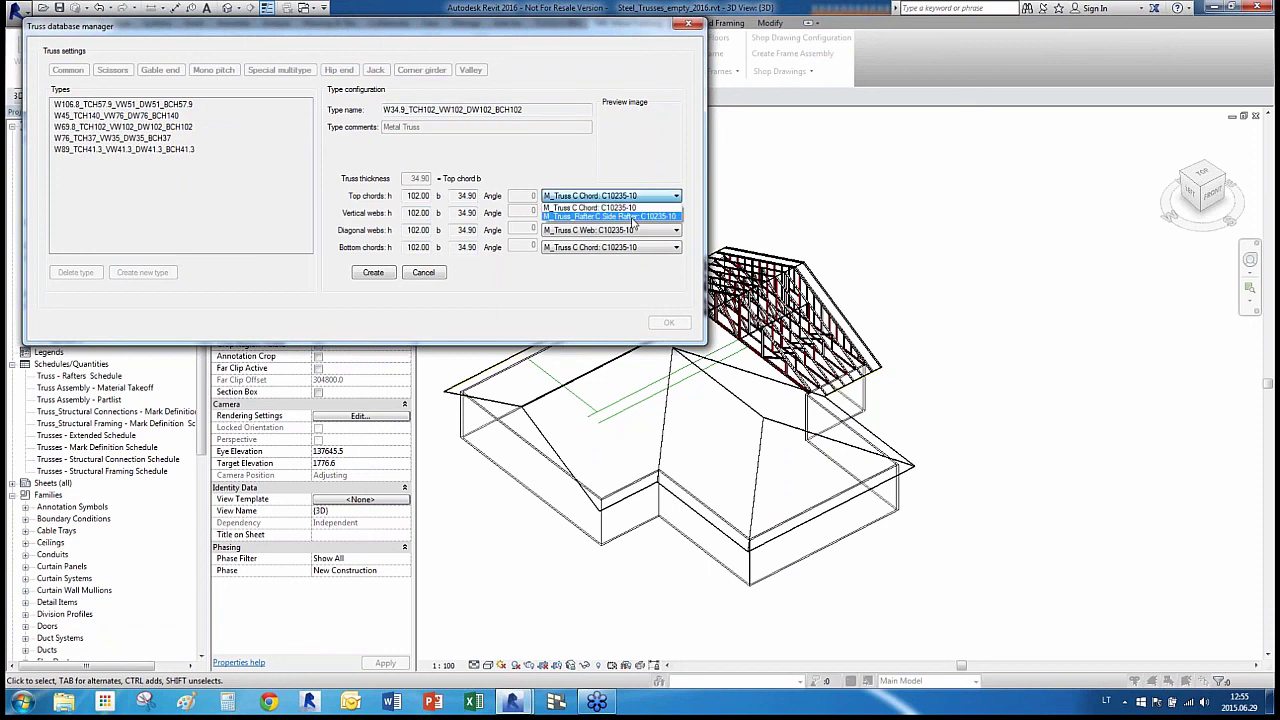
click(640, 214)
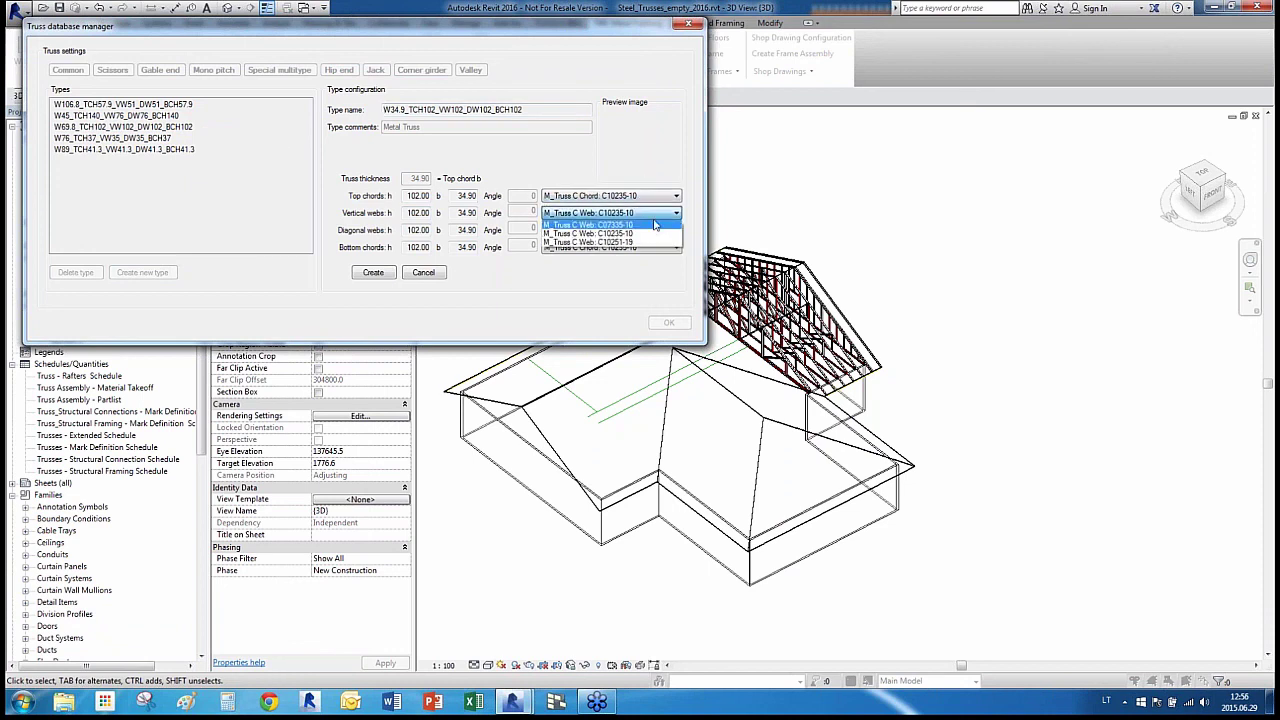
click(647, 168)
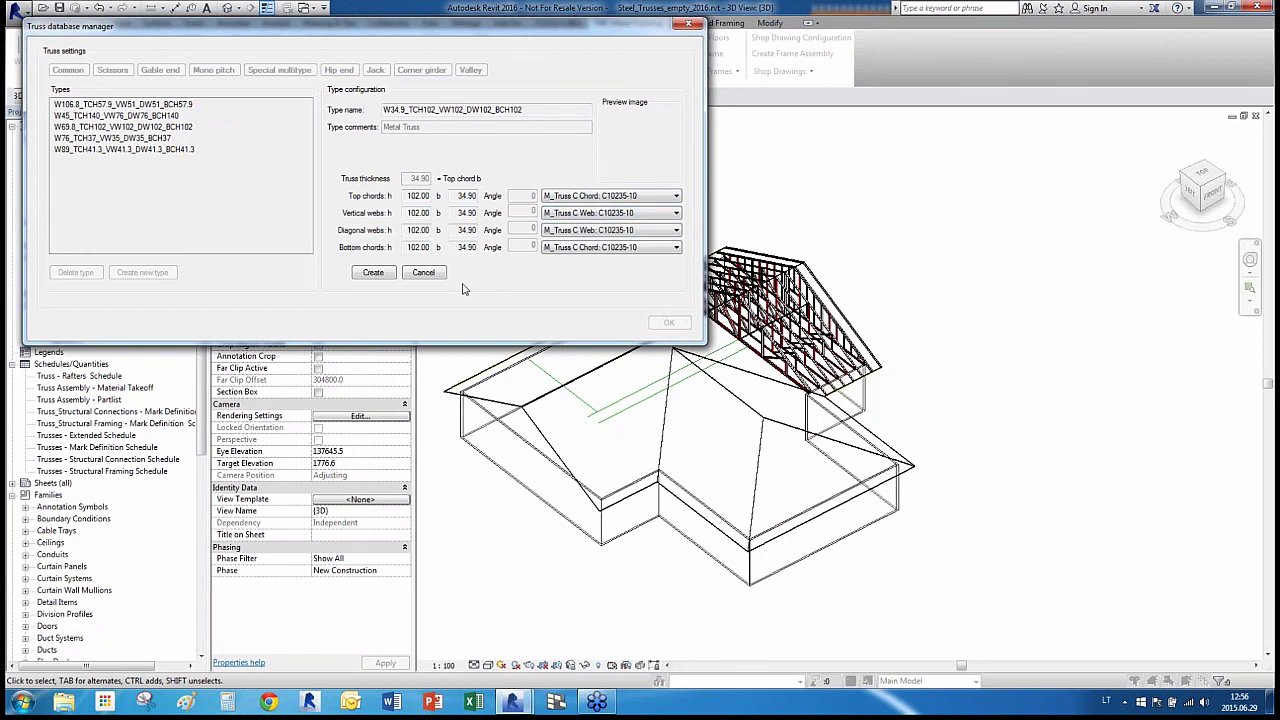
click(424, 273)
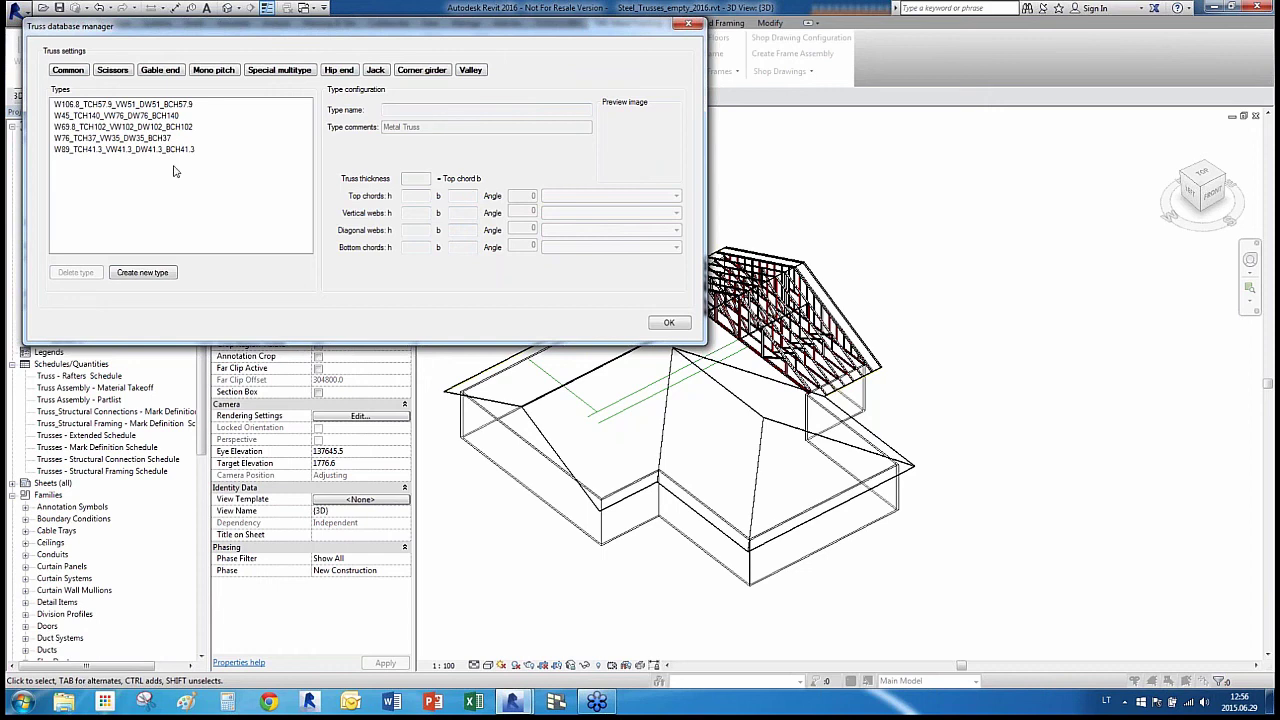
Examine the chord and web profiles of the W45, W76 and W89 truss types and close the truss database
click(151, 116)
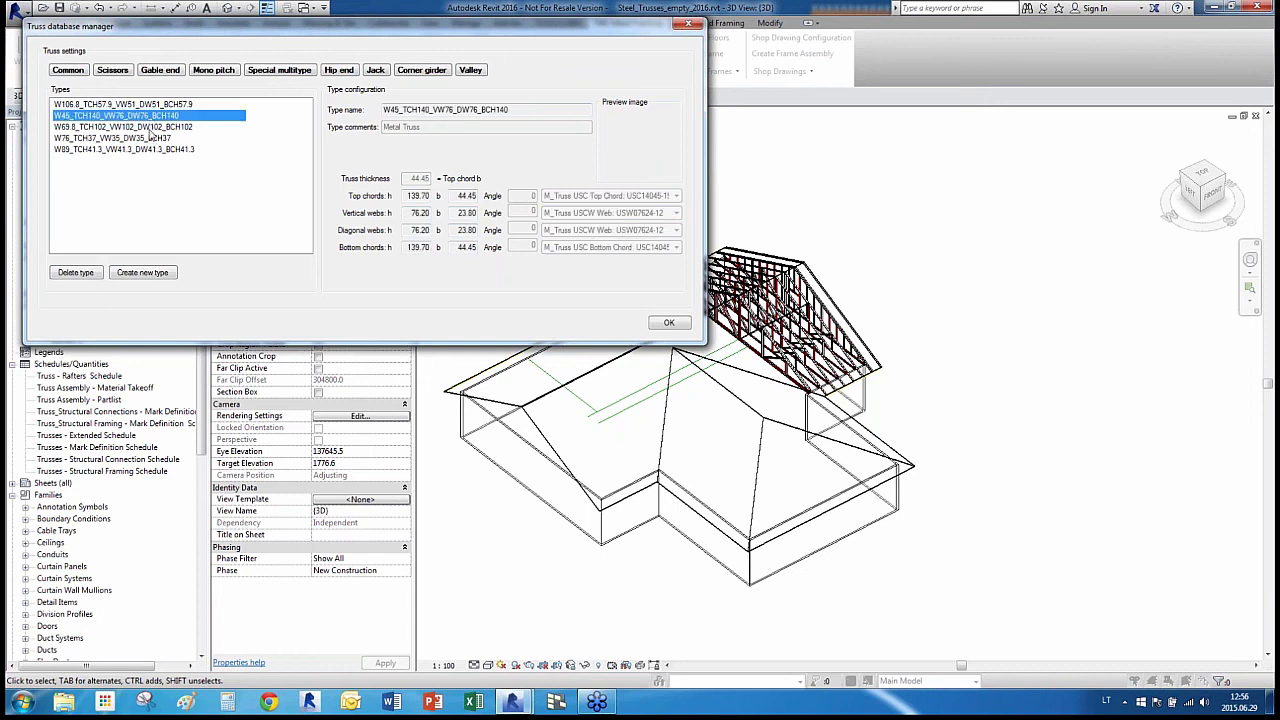
click(161, 140)
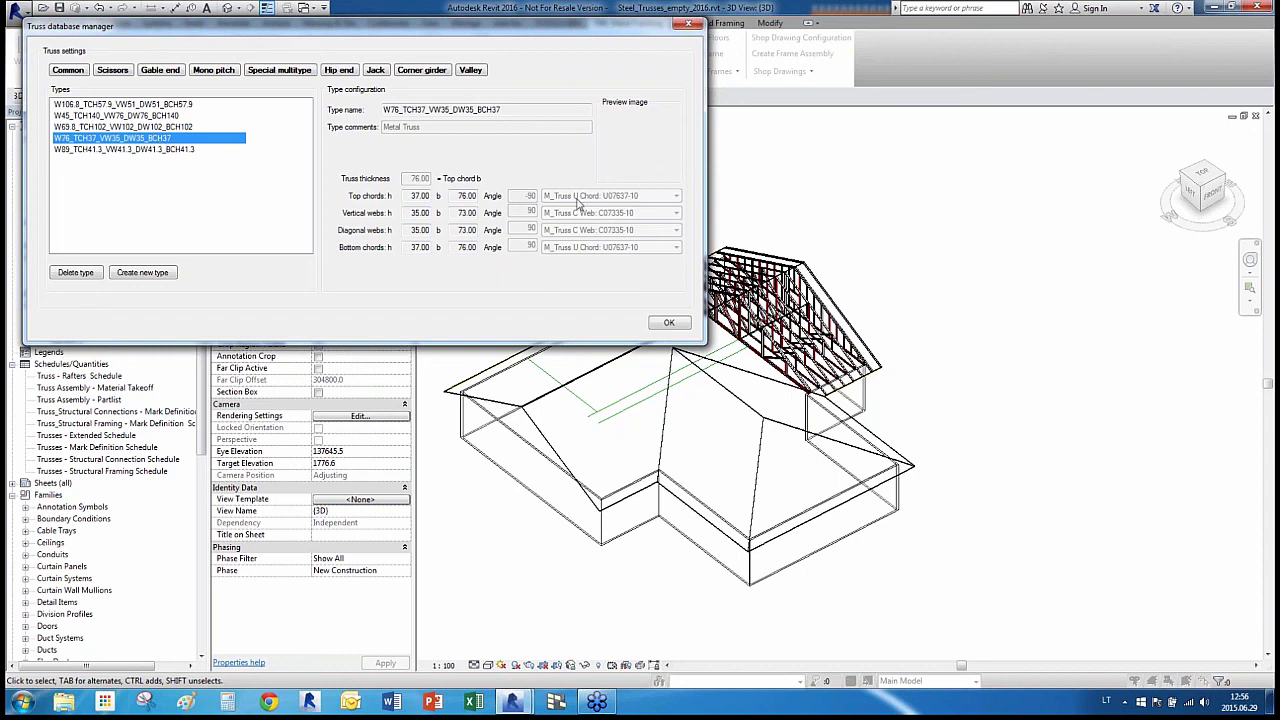
click(184, 150)
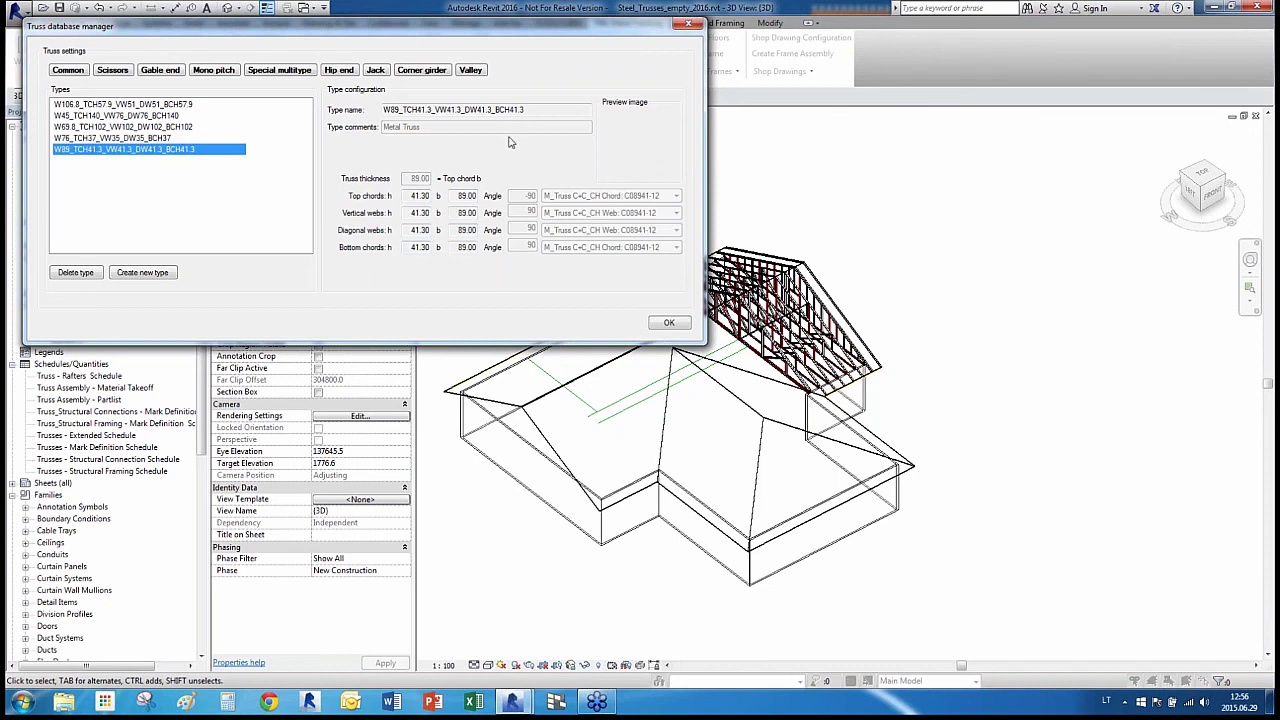
click(688, 24)
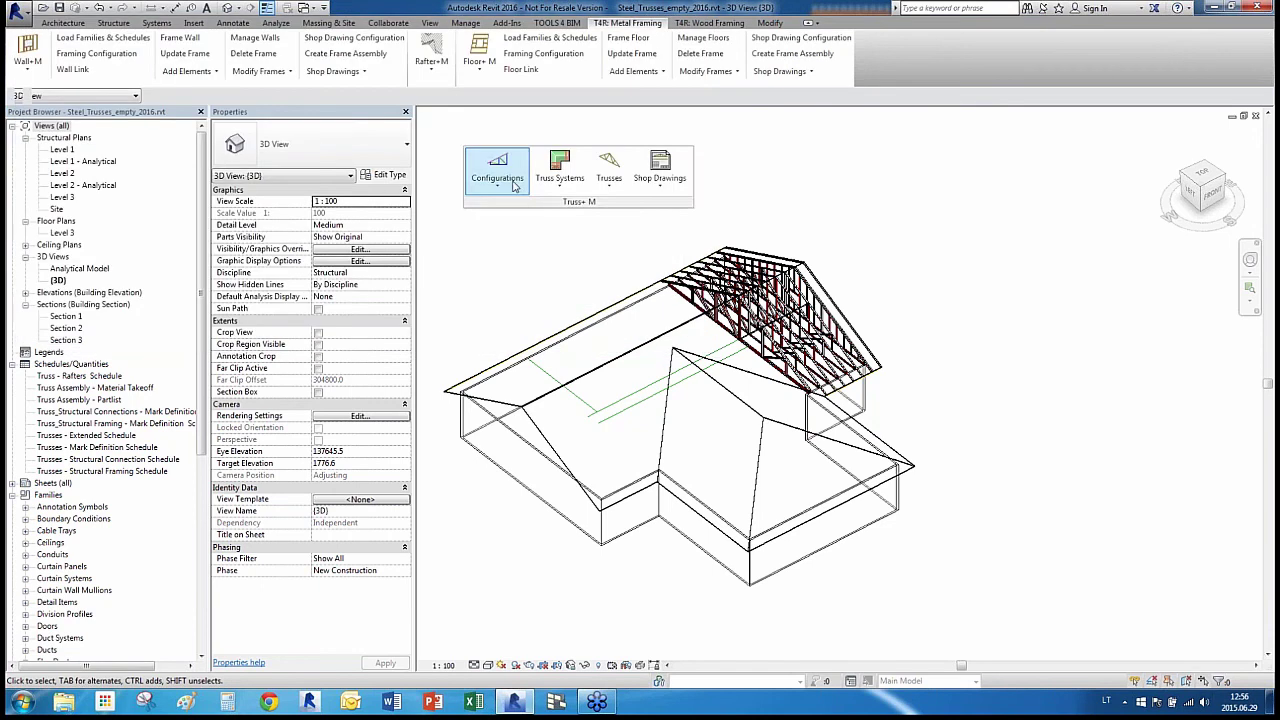
Open the Truss System Configuration and examine the Step Down gable-end types with different top chord sizes
click(512, 182)
click(538, 238)
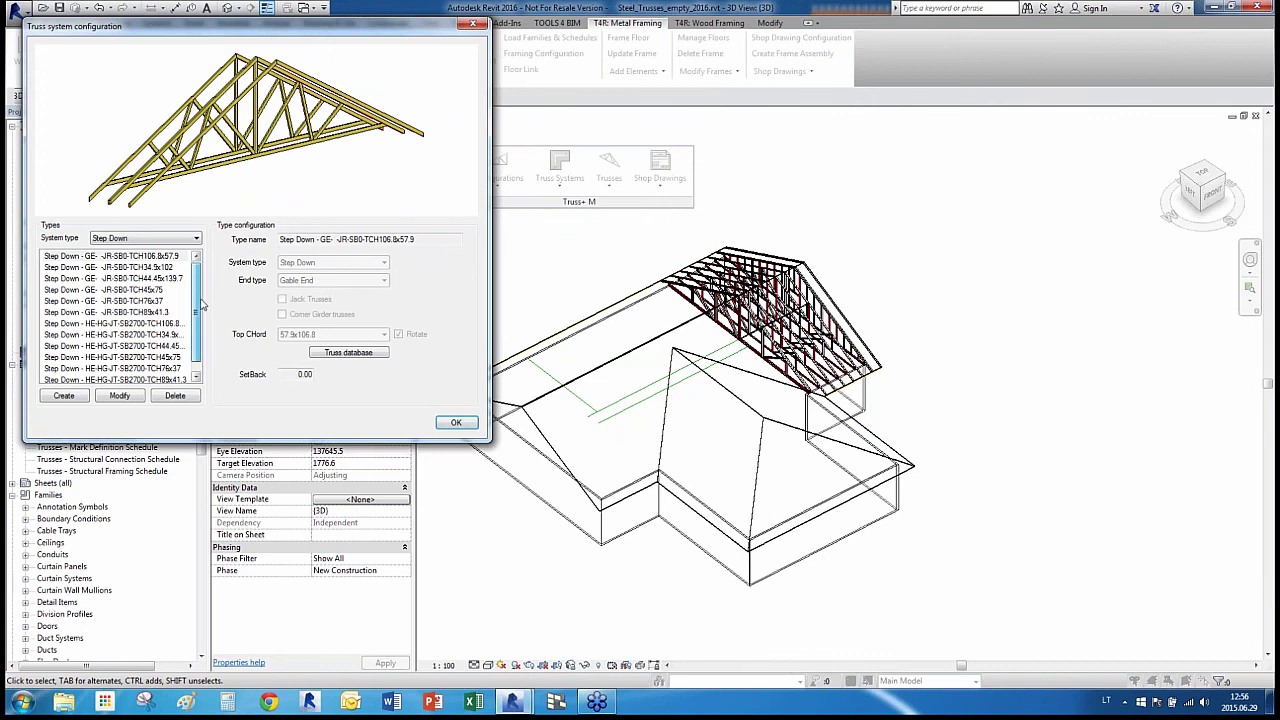
scroll(197, 295, down, 1)
click(146, 258)
click(148, 301)
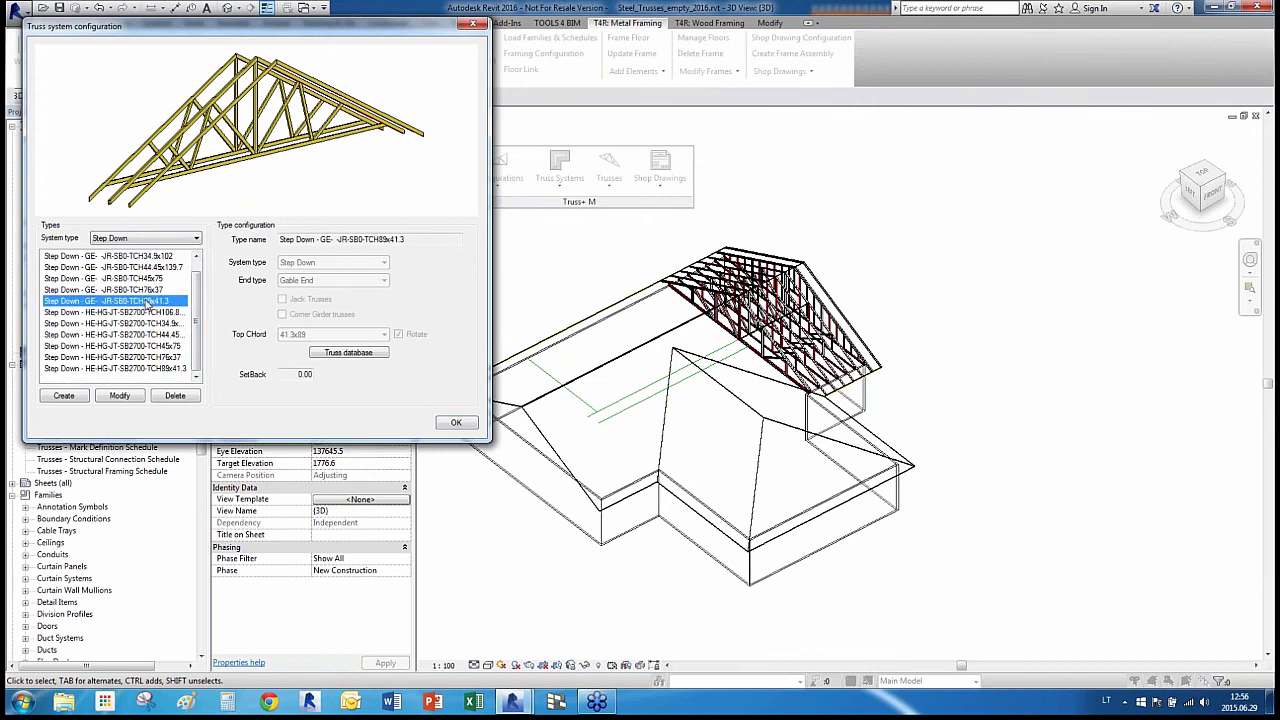
click(148, 269)
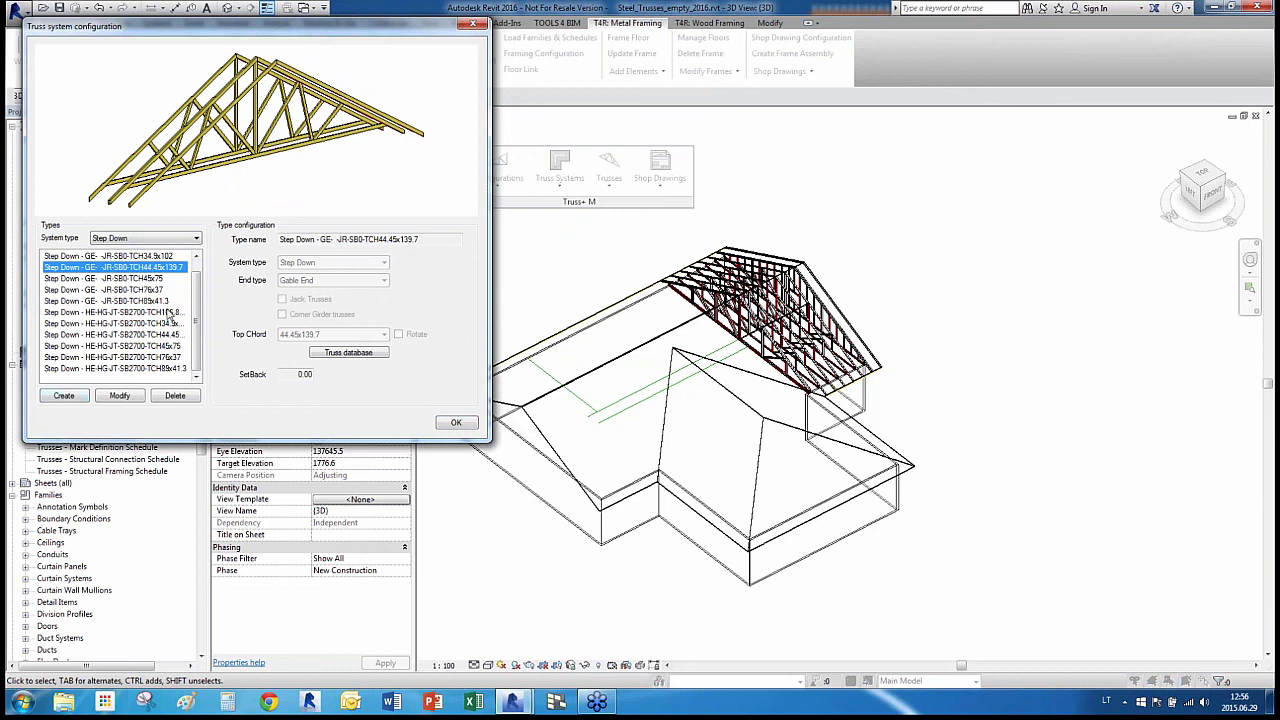
scroll(198, 300, up, 1)
click(148, 256)
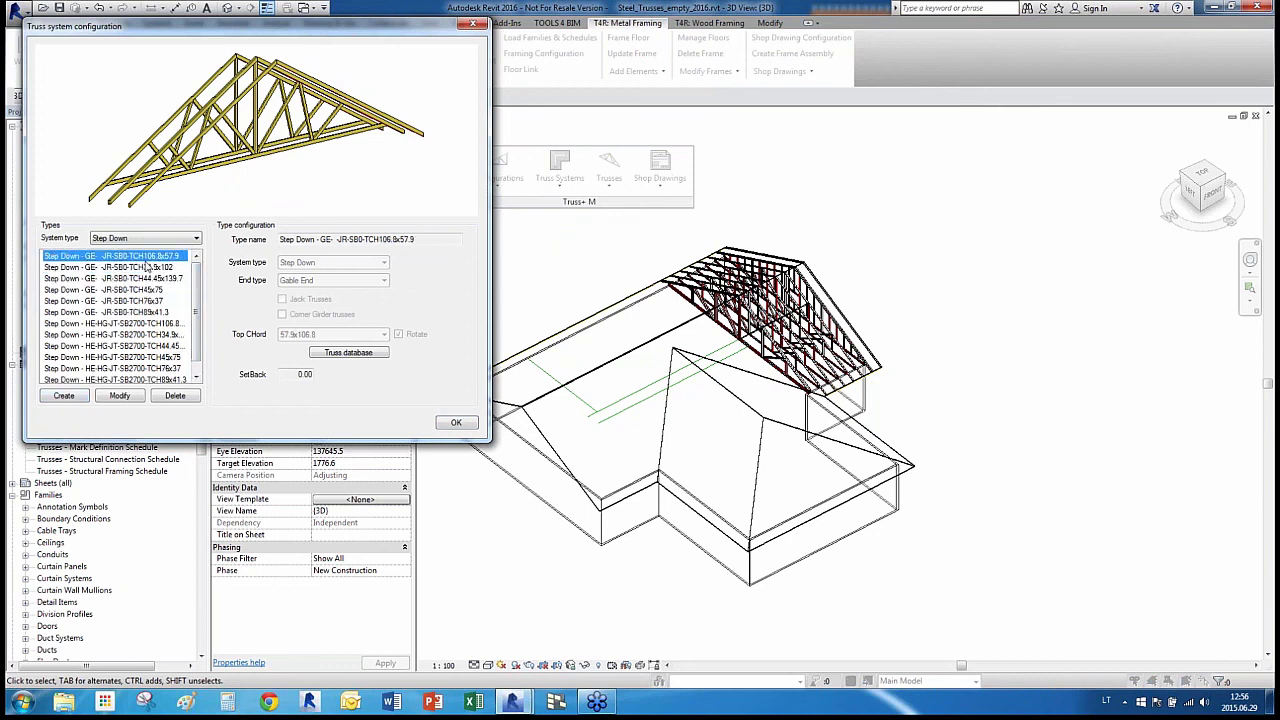
Start a new truss system type, review the system type, end type and top chord choices, cancel it and close the configuration
click(64, 396)
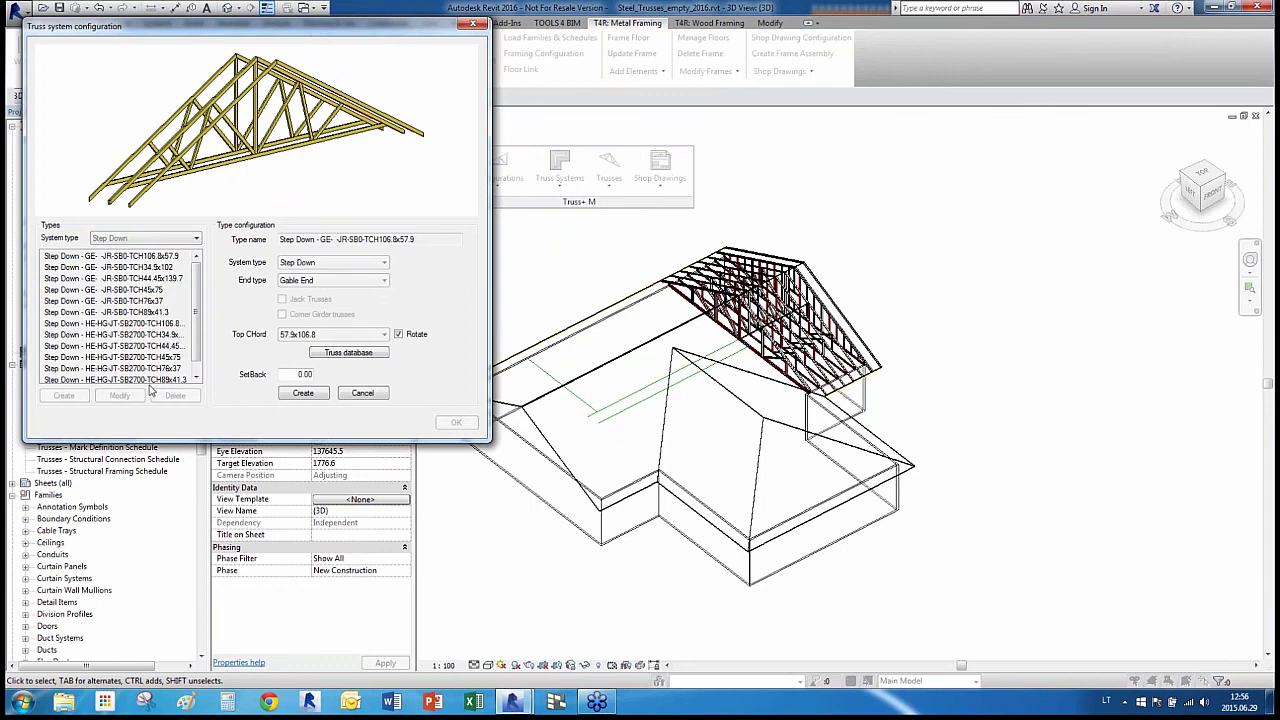
click(333, 263)
click(332, 263)
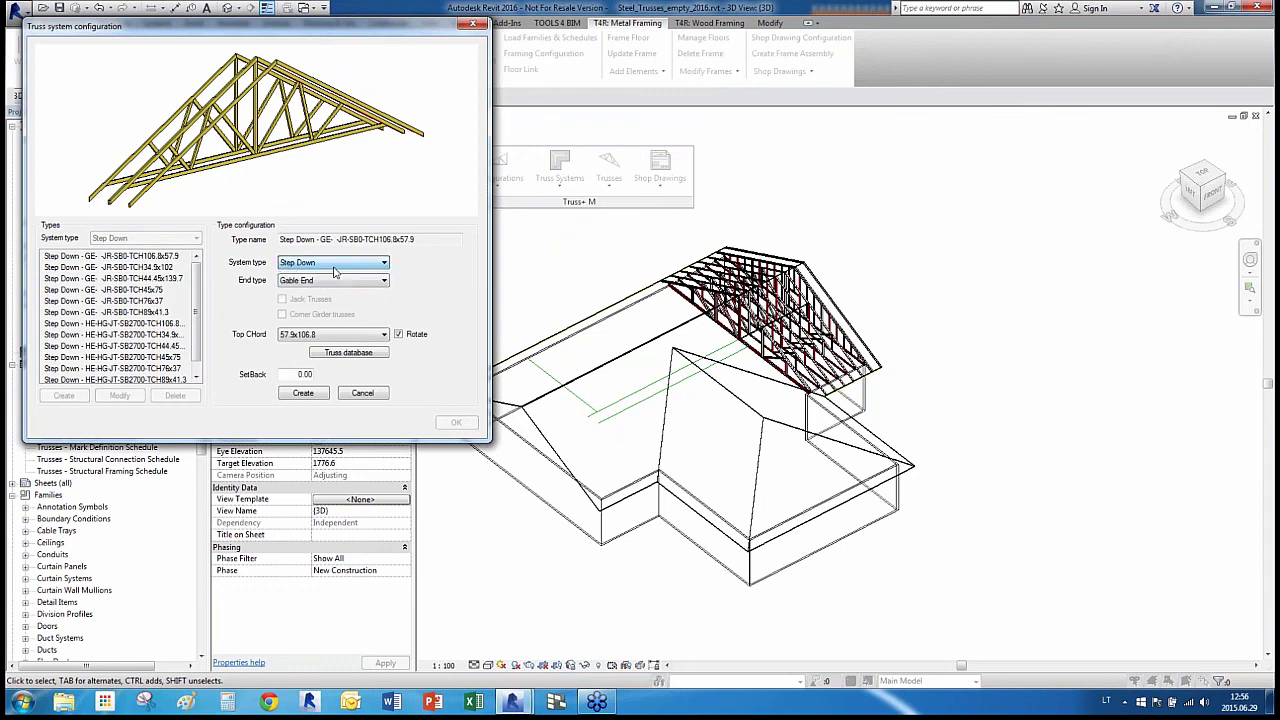
click(334, 280)
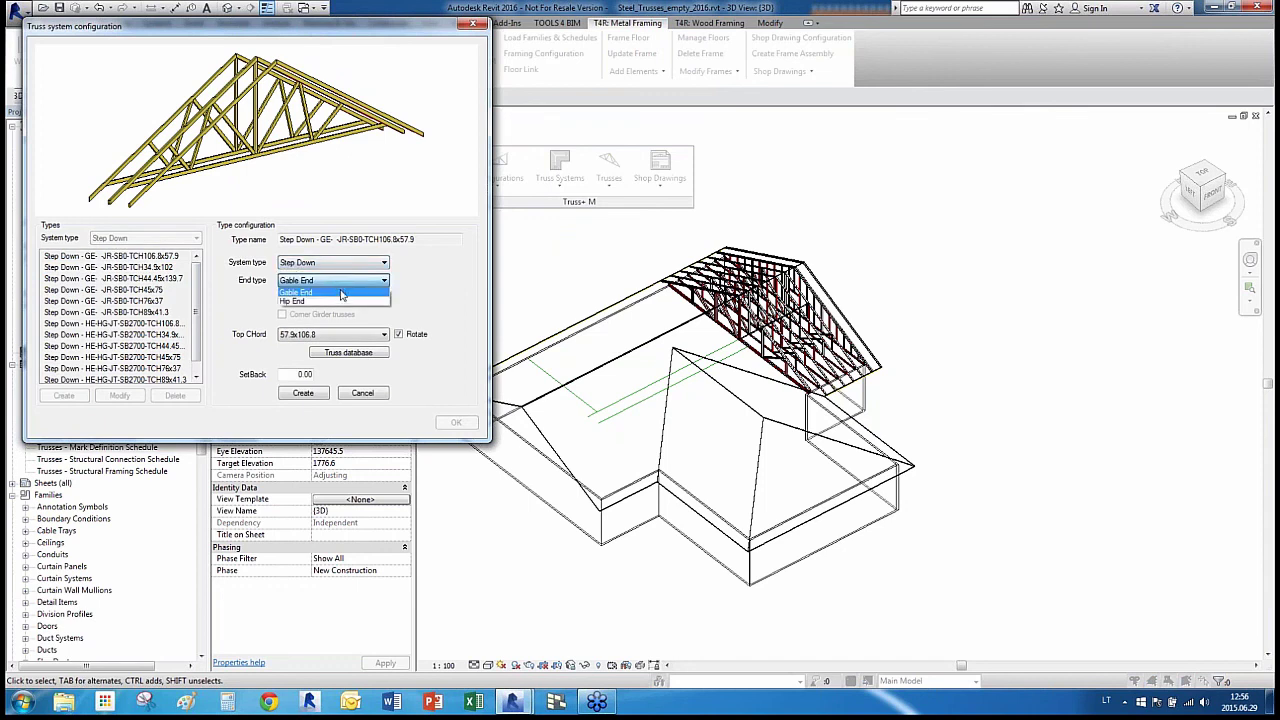
click(437, 271)
click(356, 284)
click(423, 290)
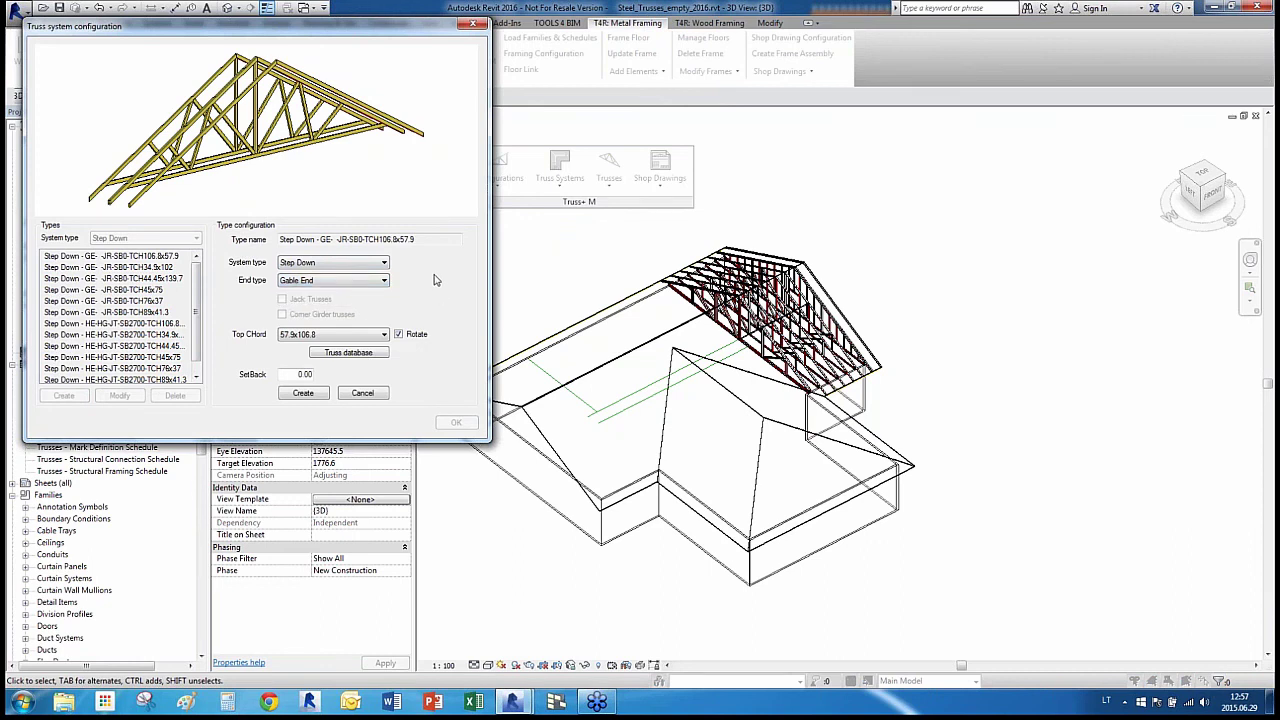
click(360, 335)
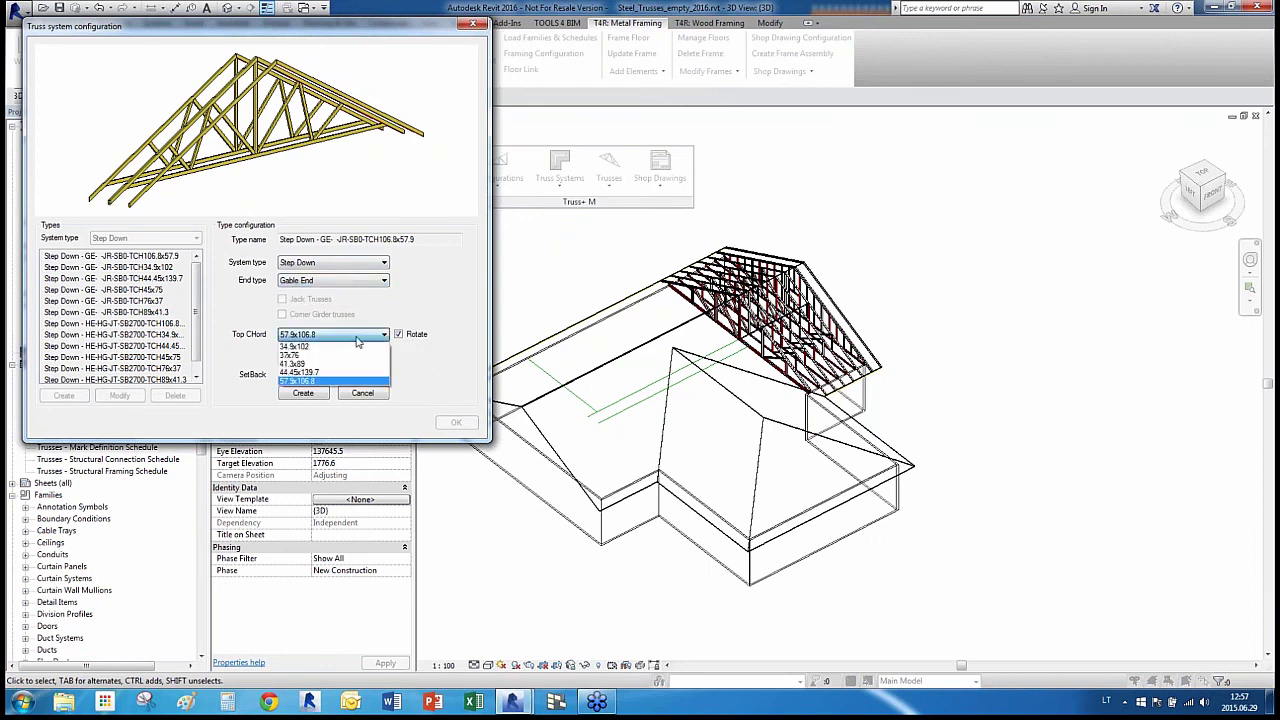
click(426, 302)
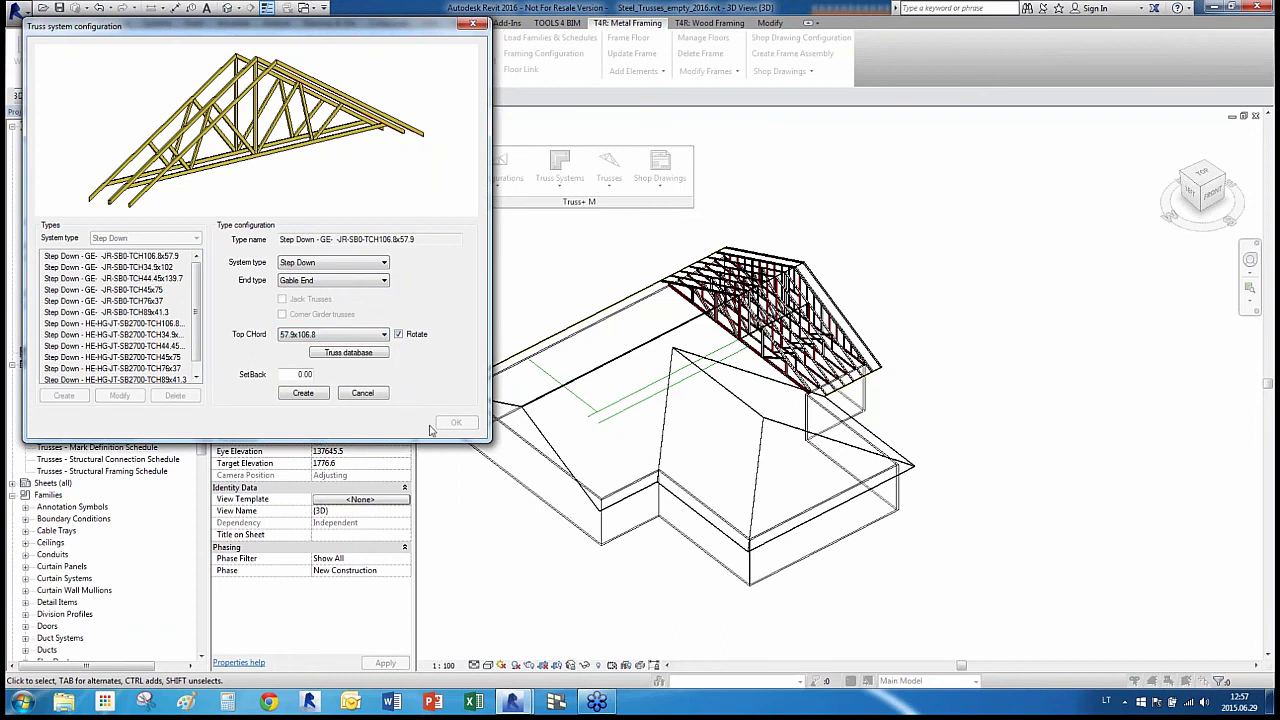
click(360, 391)
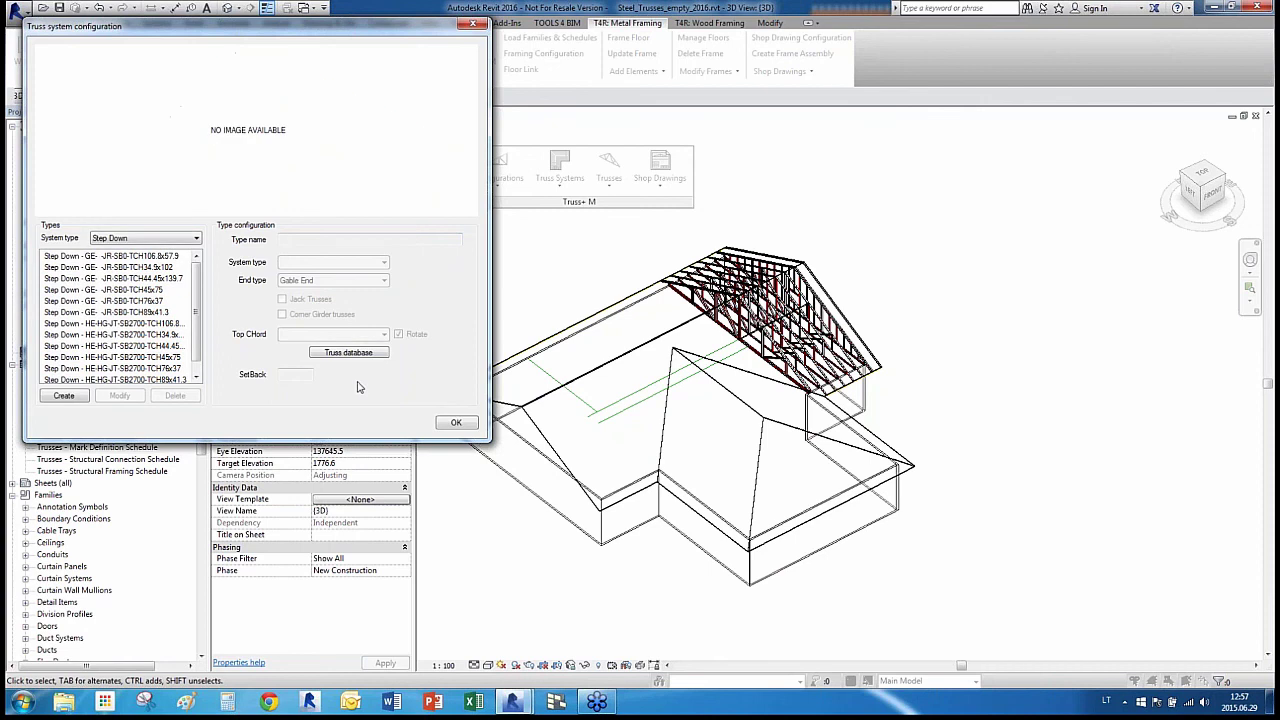
click(473, 22)
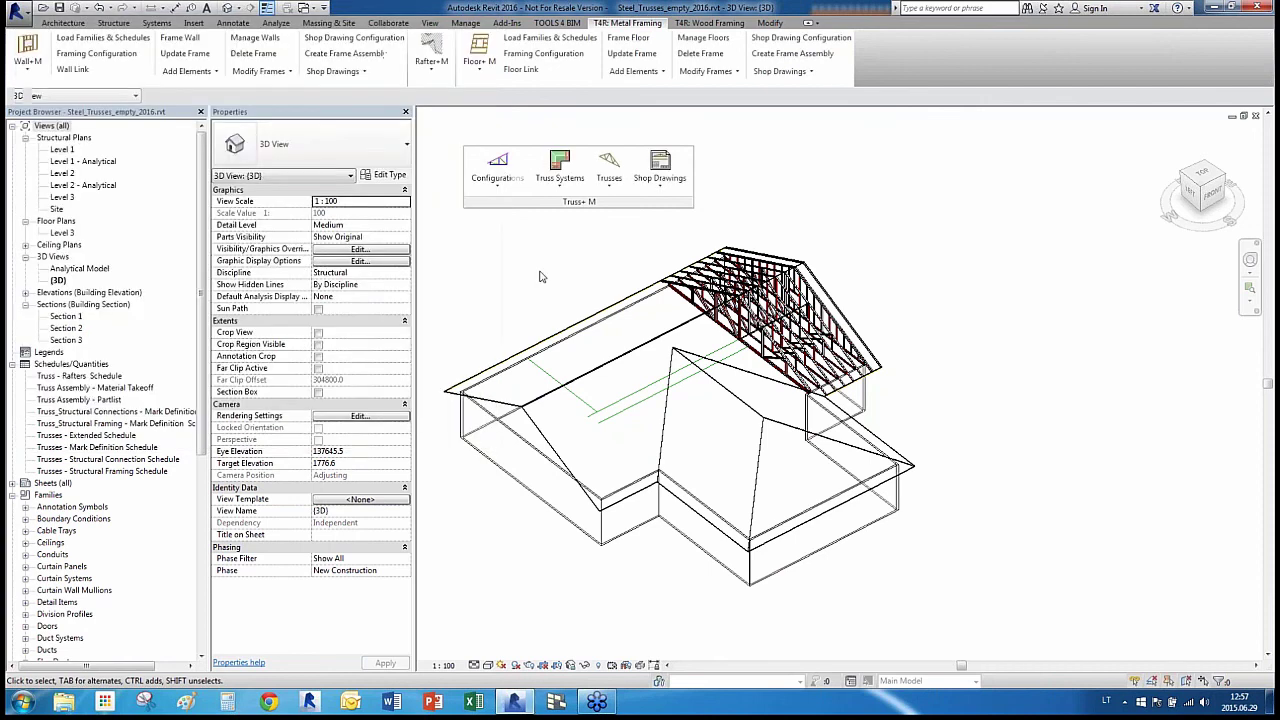
Open the Truss Design Settings and examine the available jack and corner girder truss types
click(508, 188)
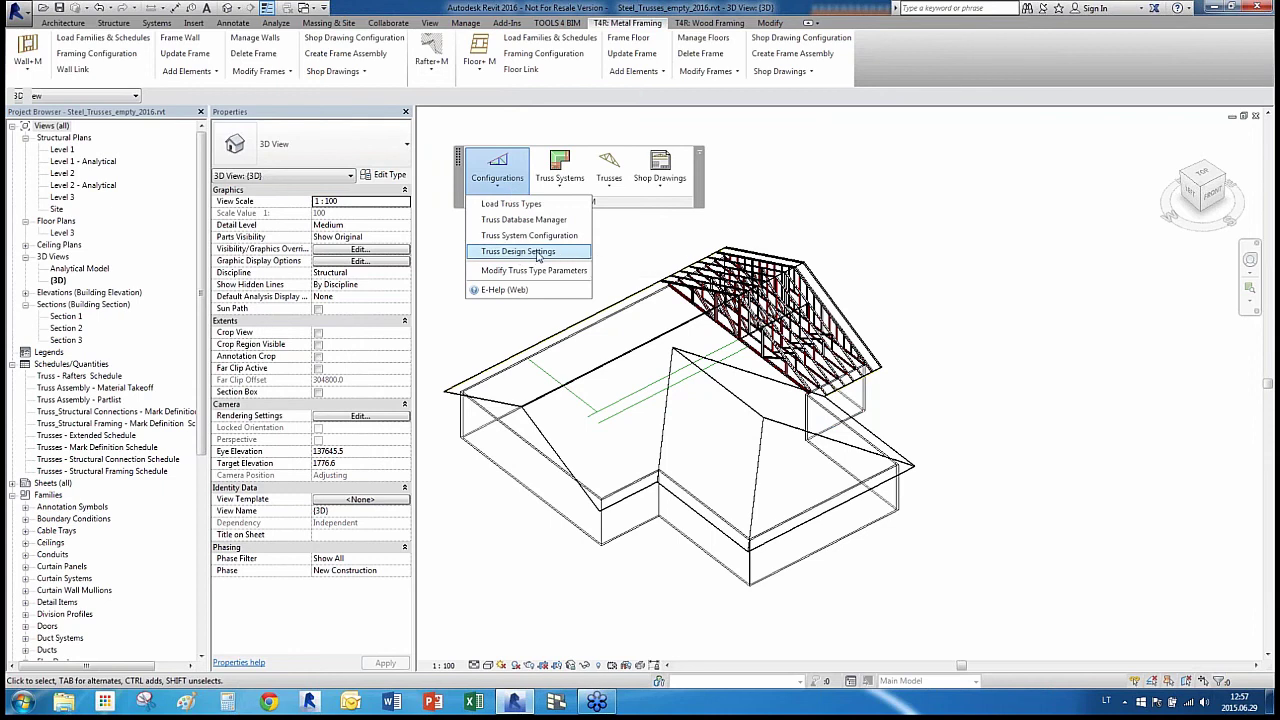
click(536, 257)
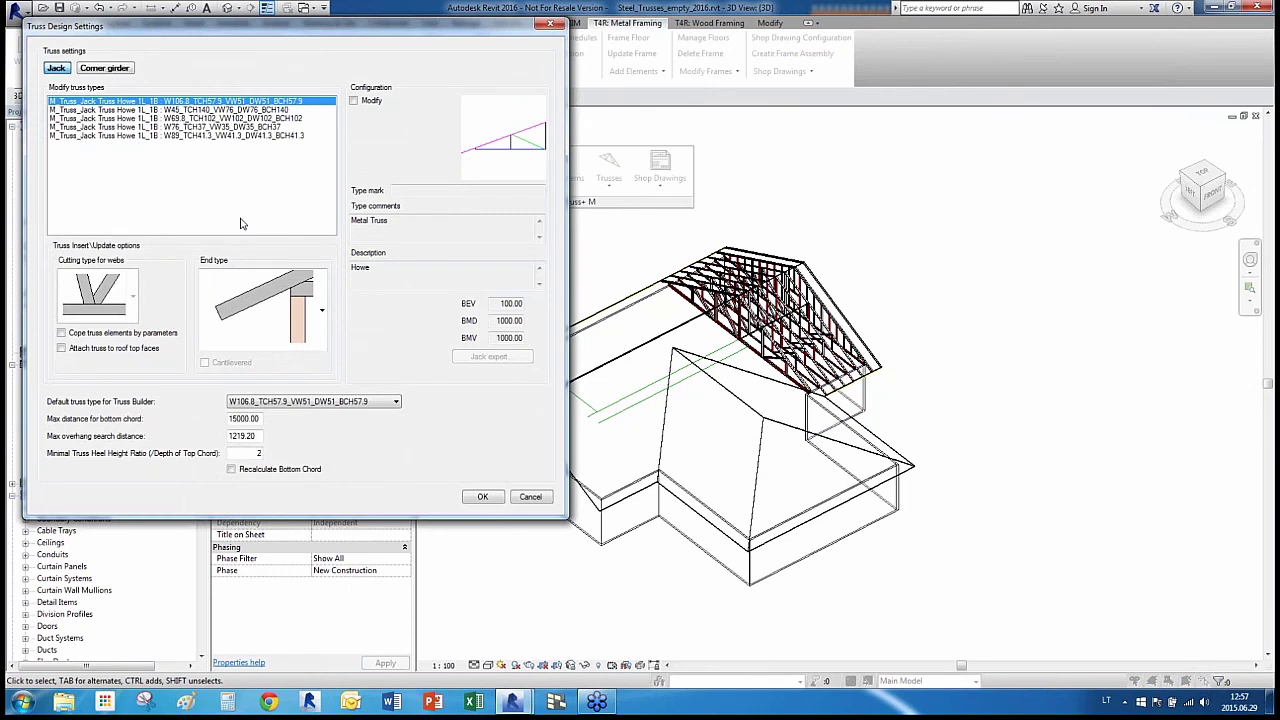
click(129, 110)
click(122, 119)
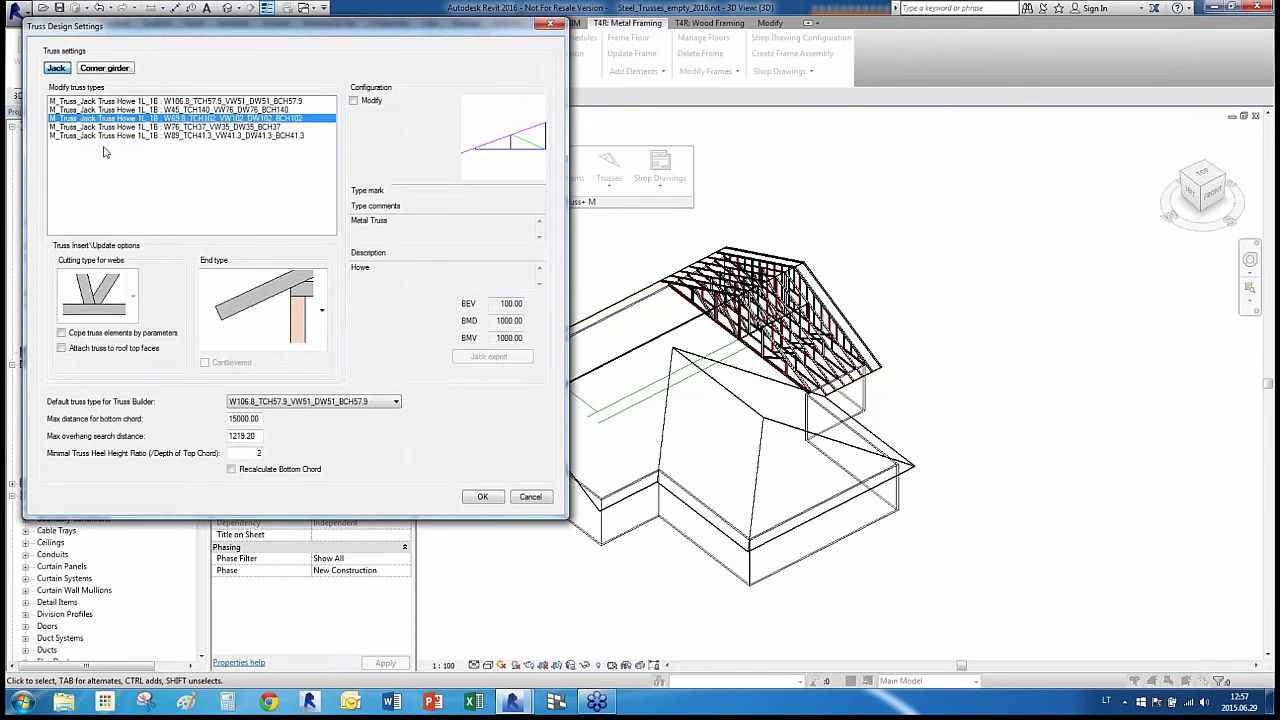
click(121, 103)
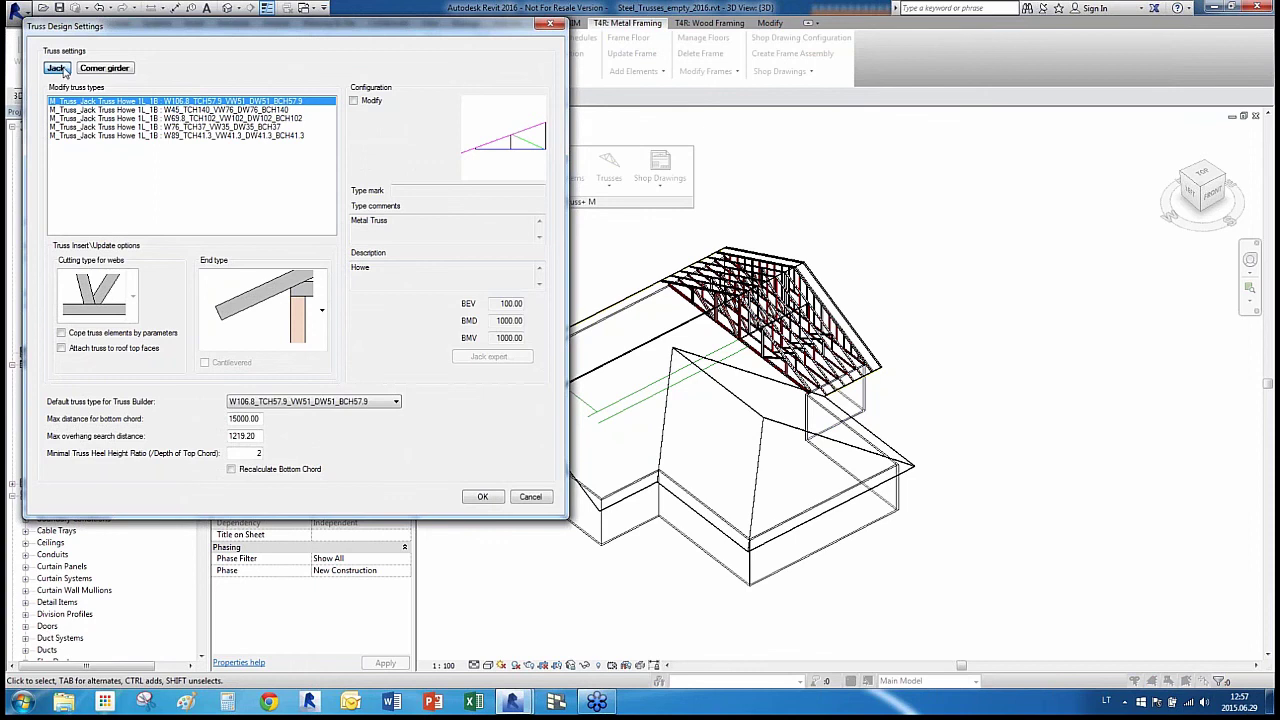
click(117, 69)
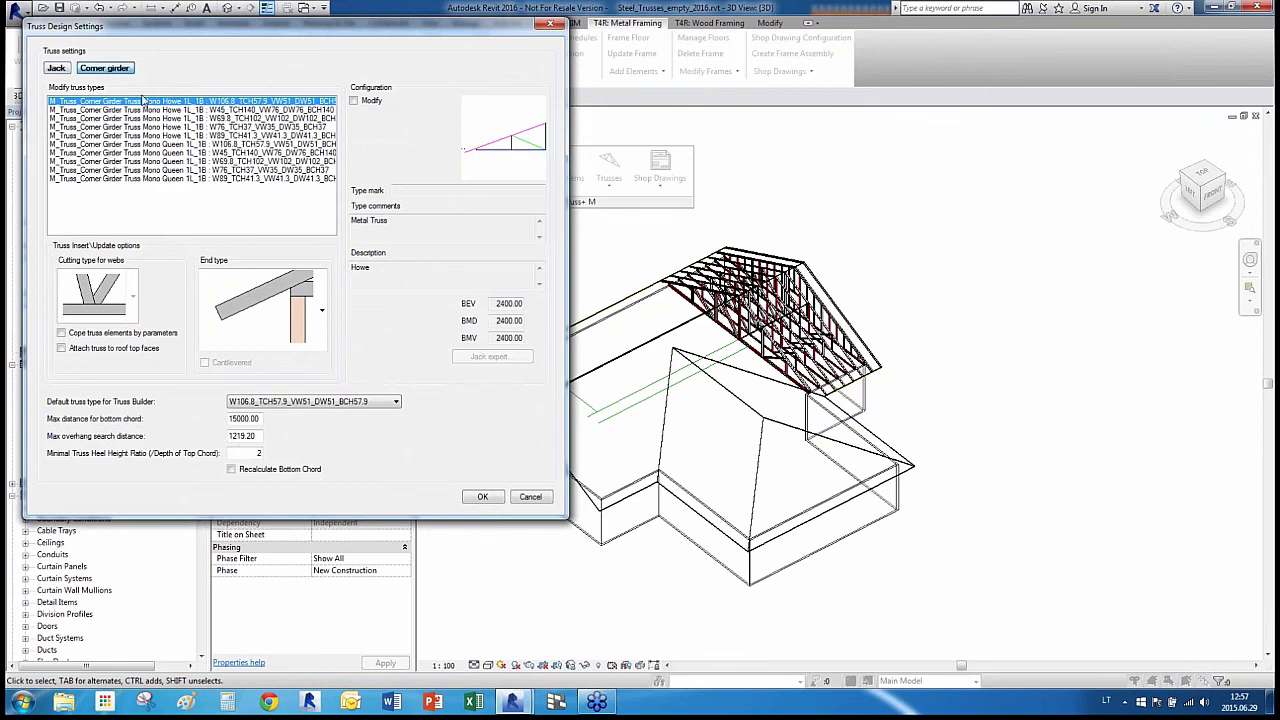
click(56, 70)
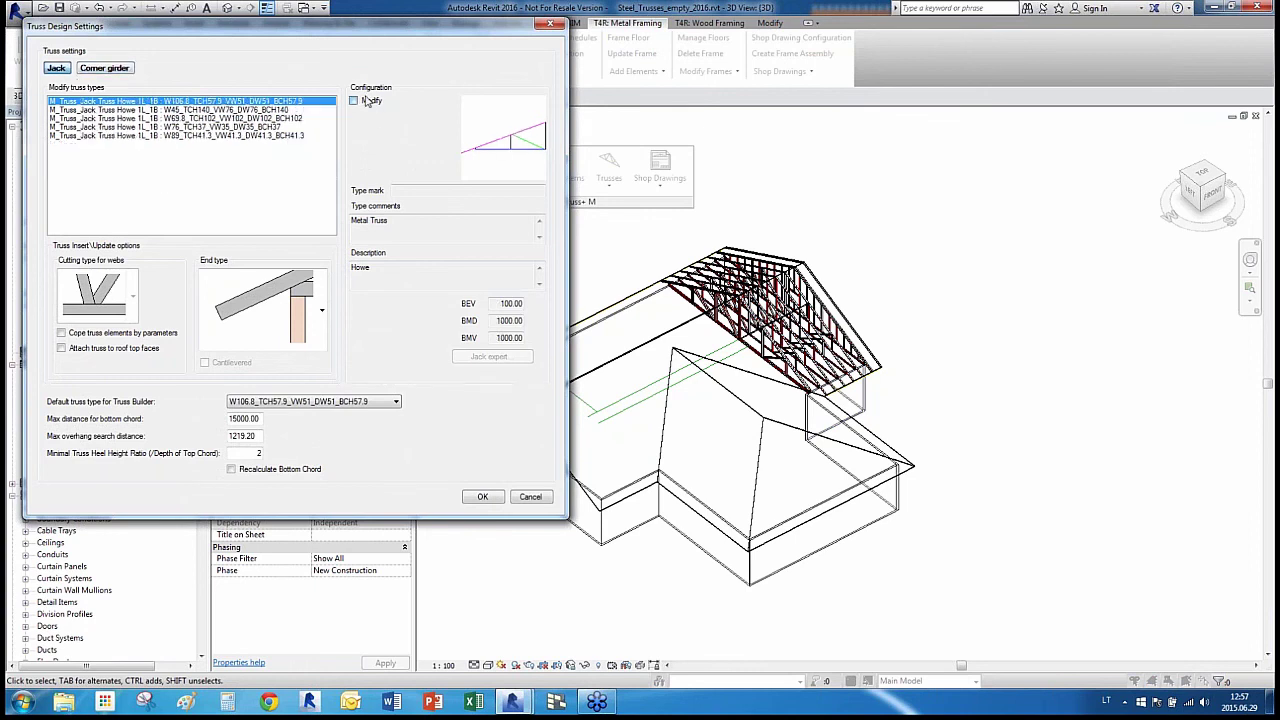
Enable Modify for the W106.8 jack truss, examine the minimum web lengths in its expert configuration, and disable Modify again
click(367, 101)
click(492, 357)
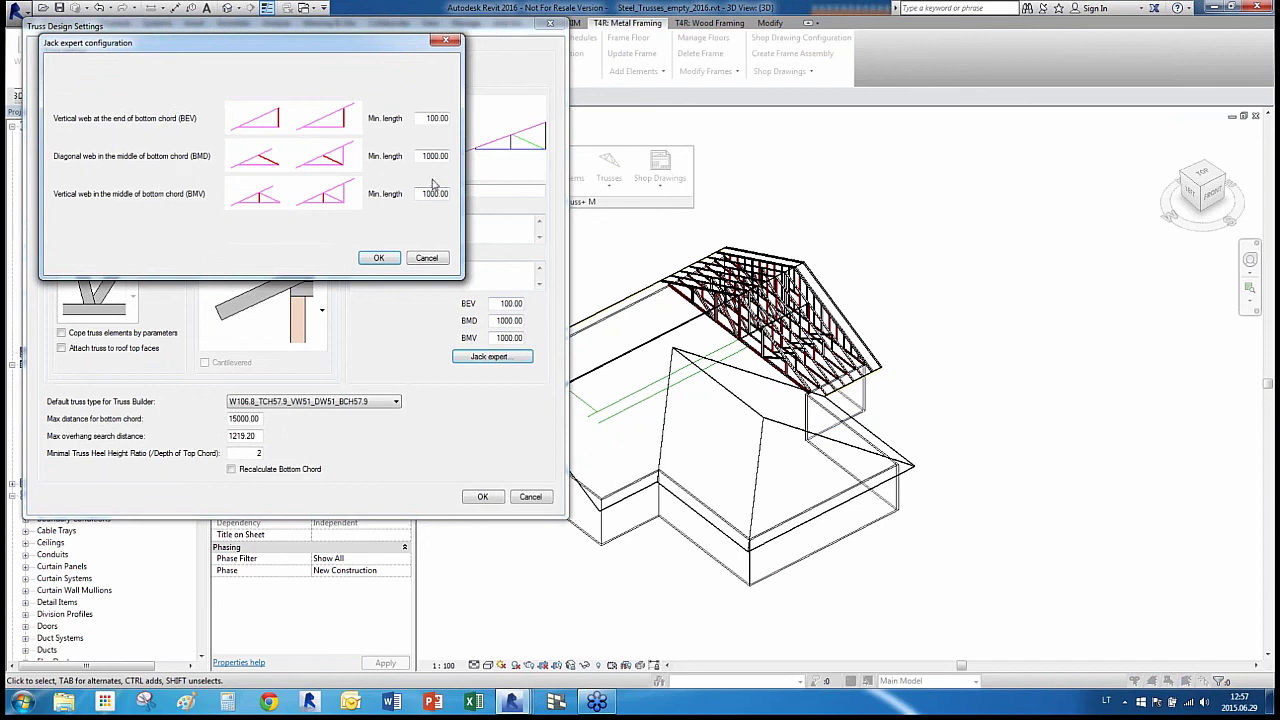
click(445, 41)
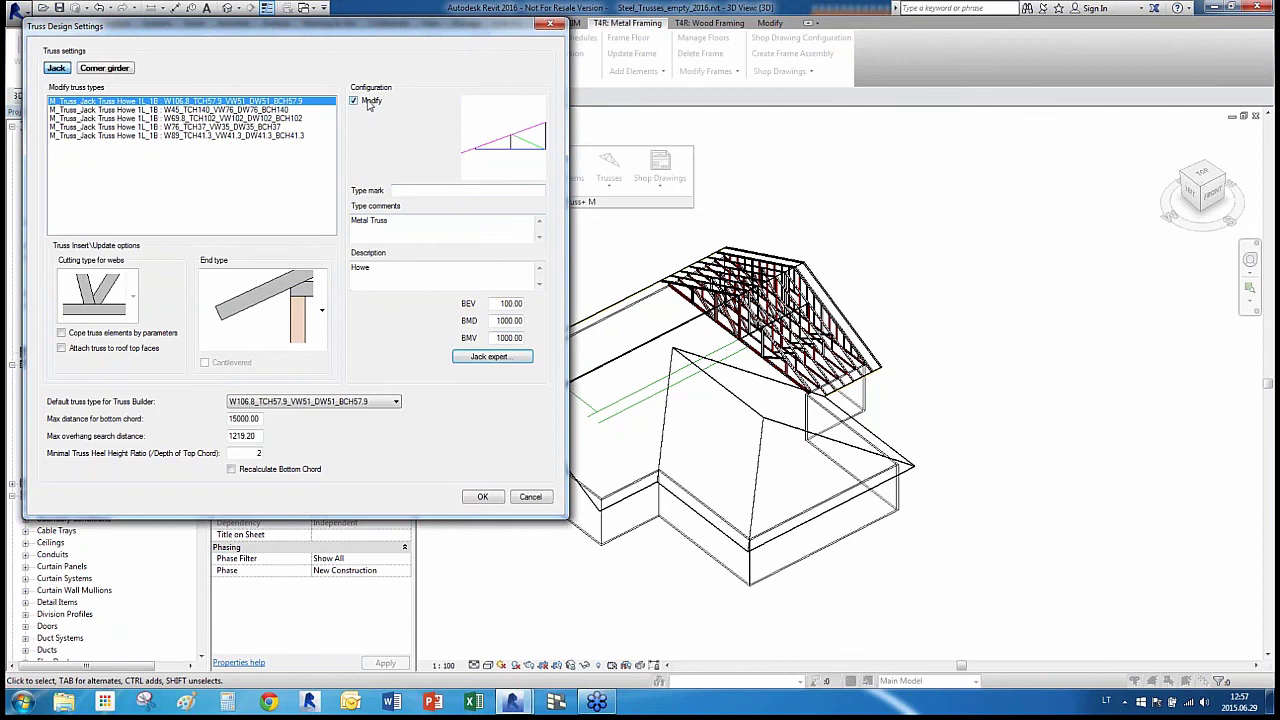
click(354, 101)
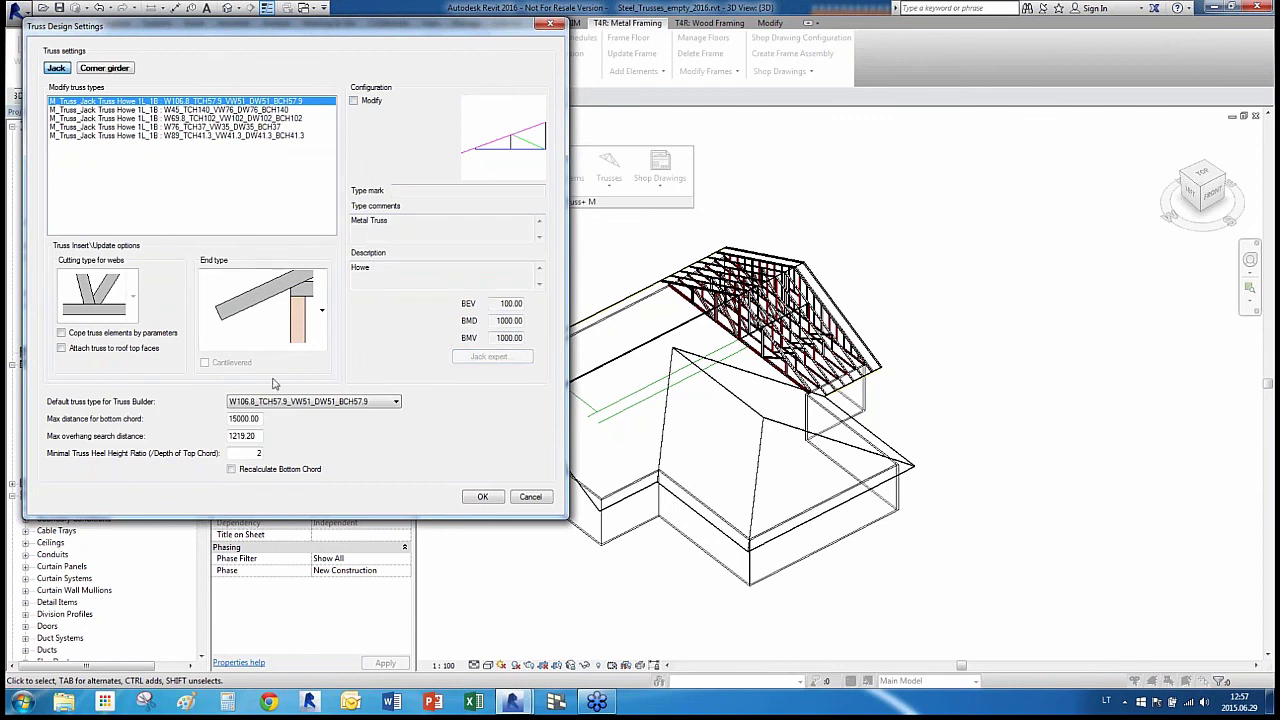
Review the truss end type options for inserting and updating, and cancel the Truss Design Settings
click(324, 331)
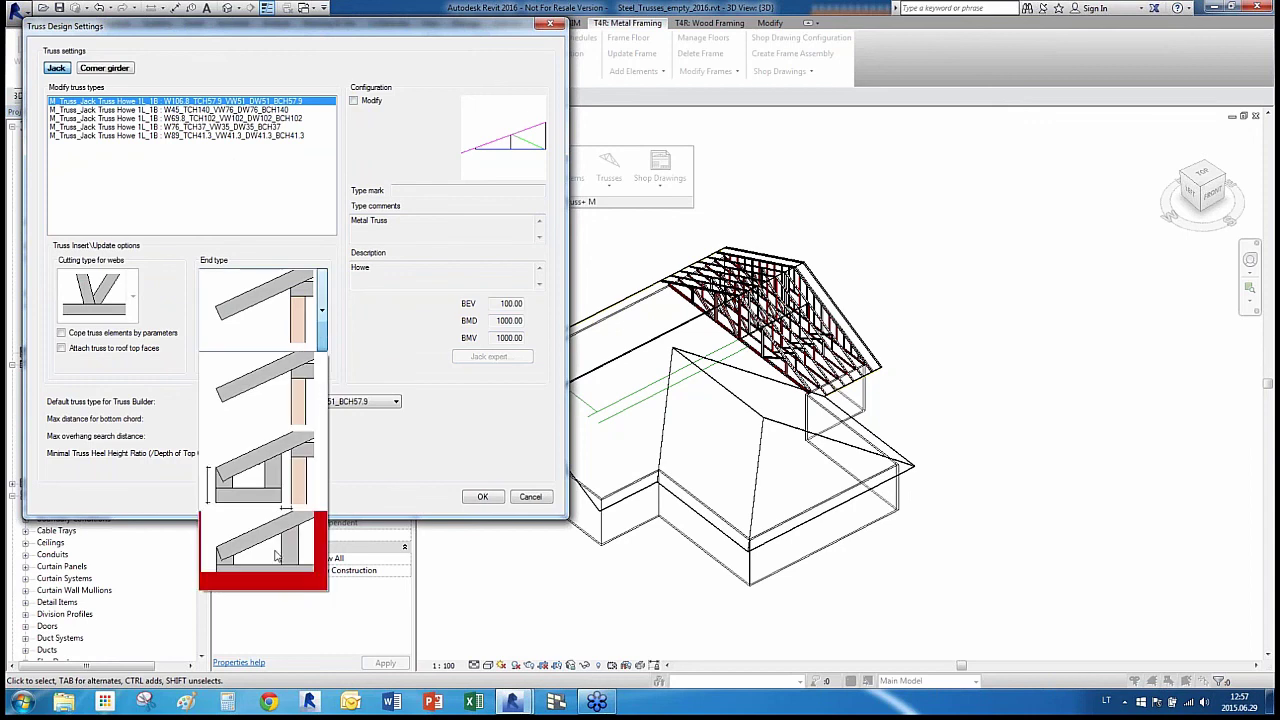
click(396, 341)
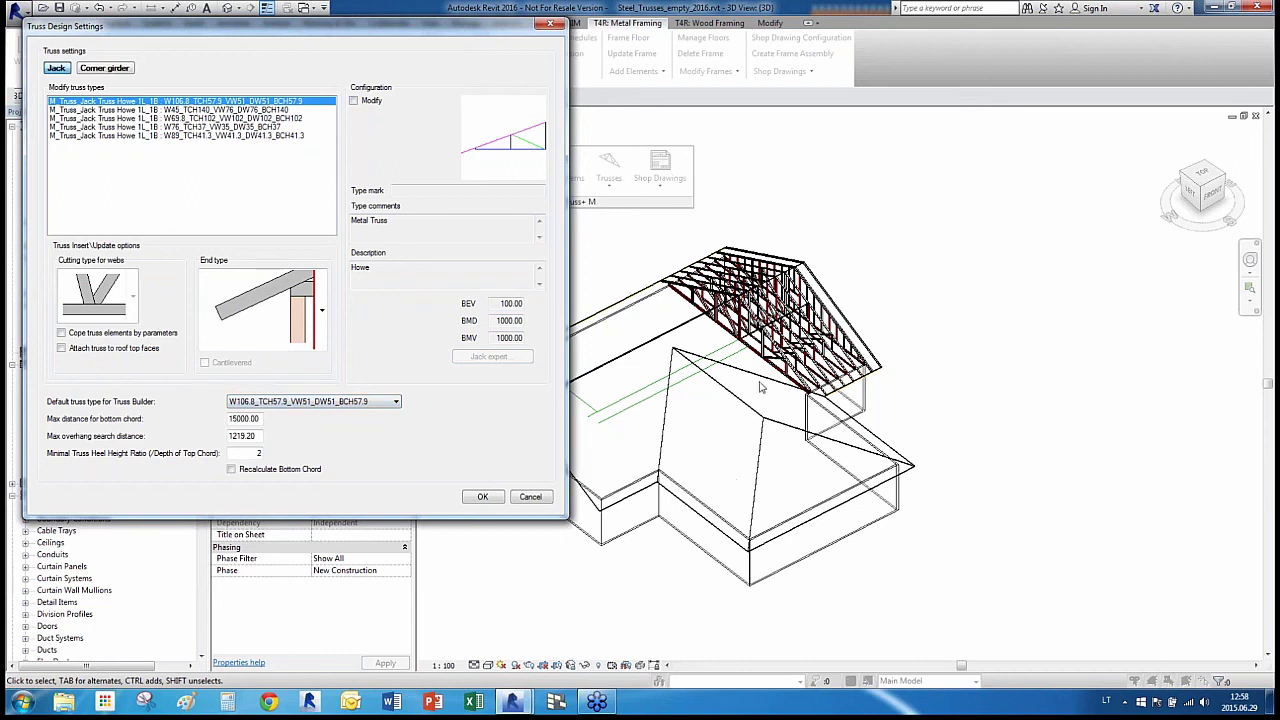
click(530, 497)
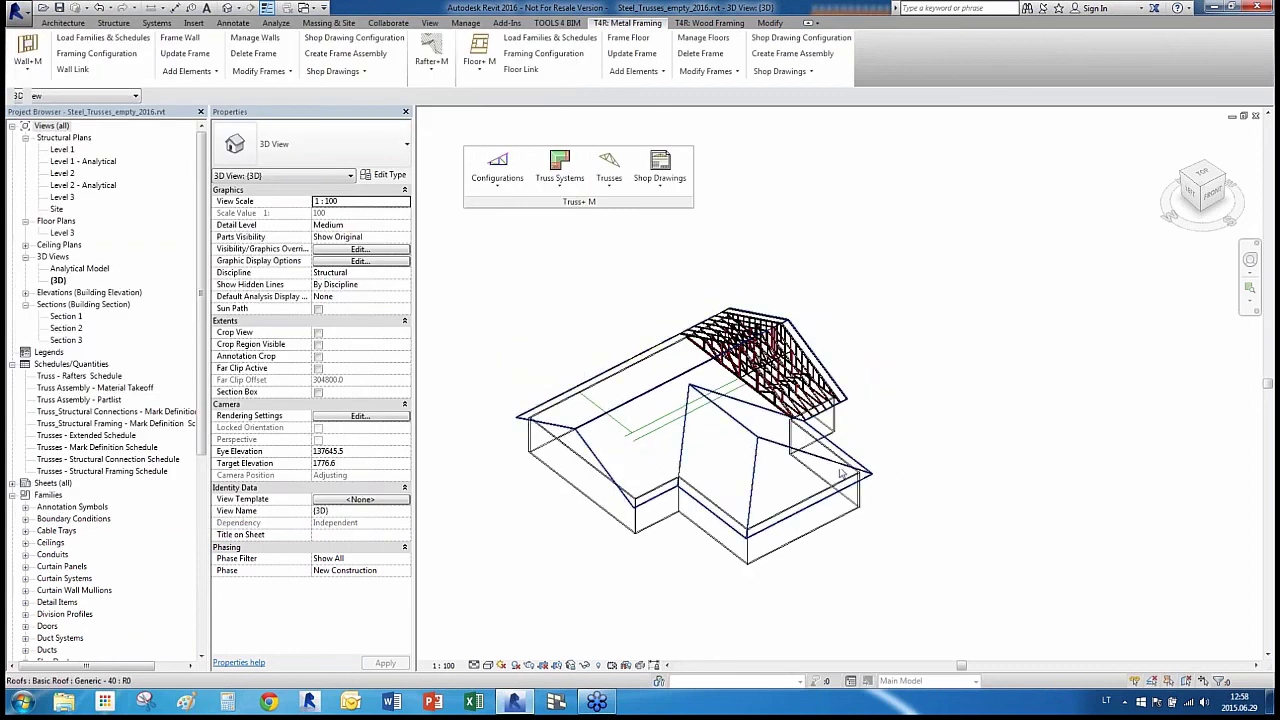
Examine the roof and its existing trusses in the 3D view, selecting and deselecting the roof
scroll(880, 480, up, 1)
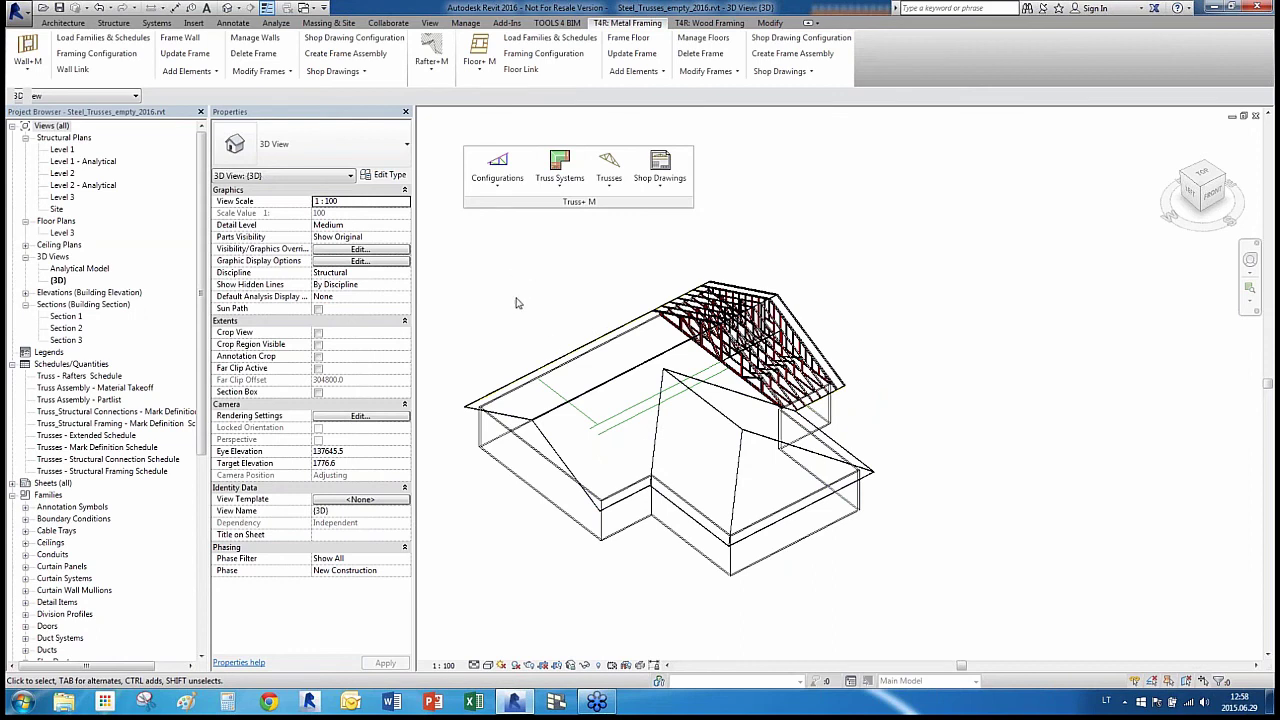
click(476, 410)
click(717, 594)
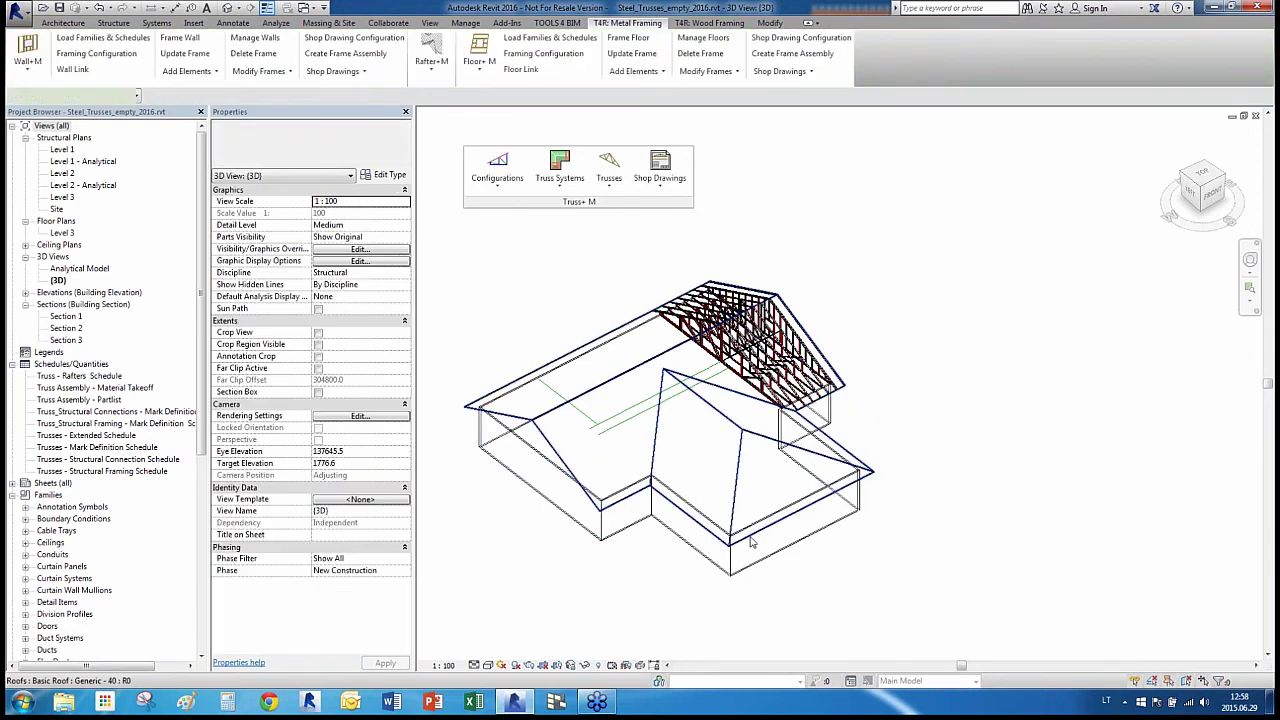
click(752, 541)
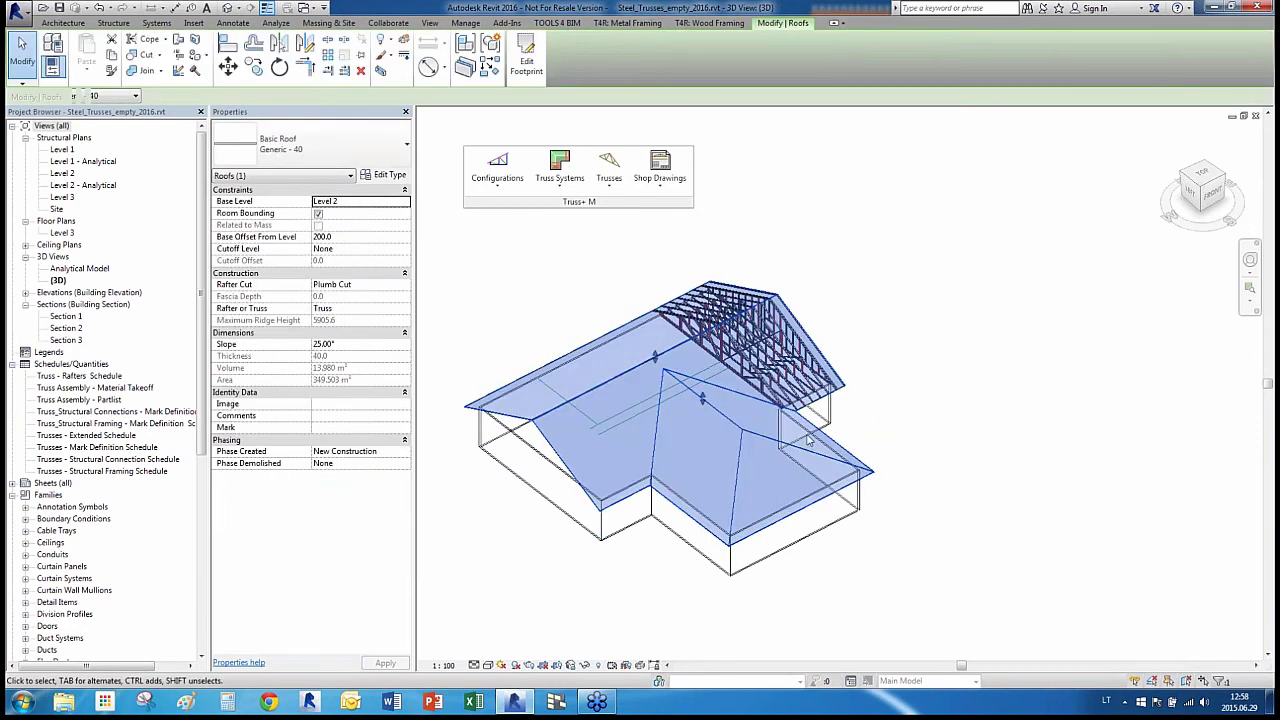
key(Escape)
scroll(810, 425, up, 3)
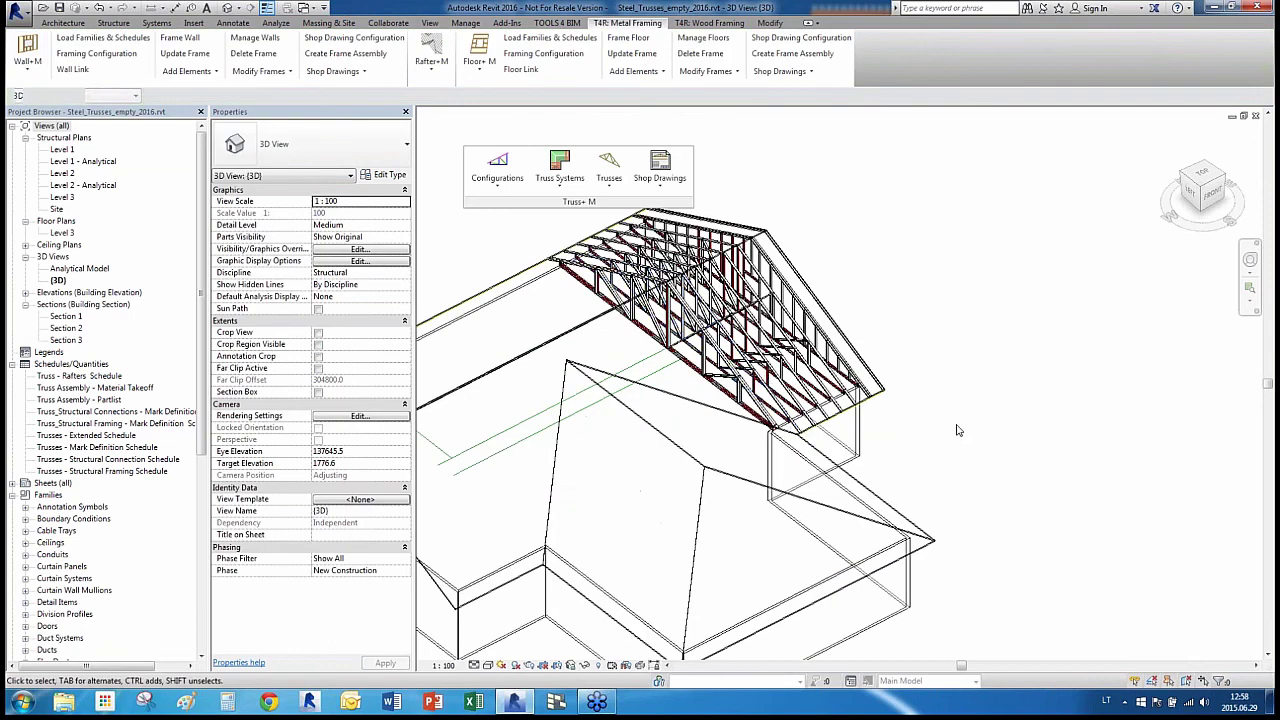
scroll(956, 430, down, 5)
scroll(971, 463, up, 3)
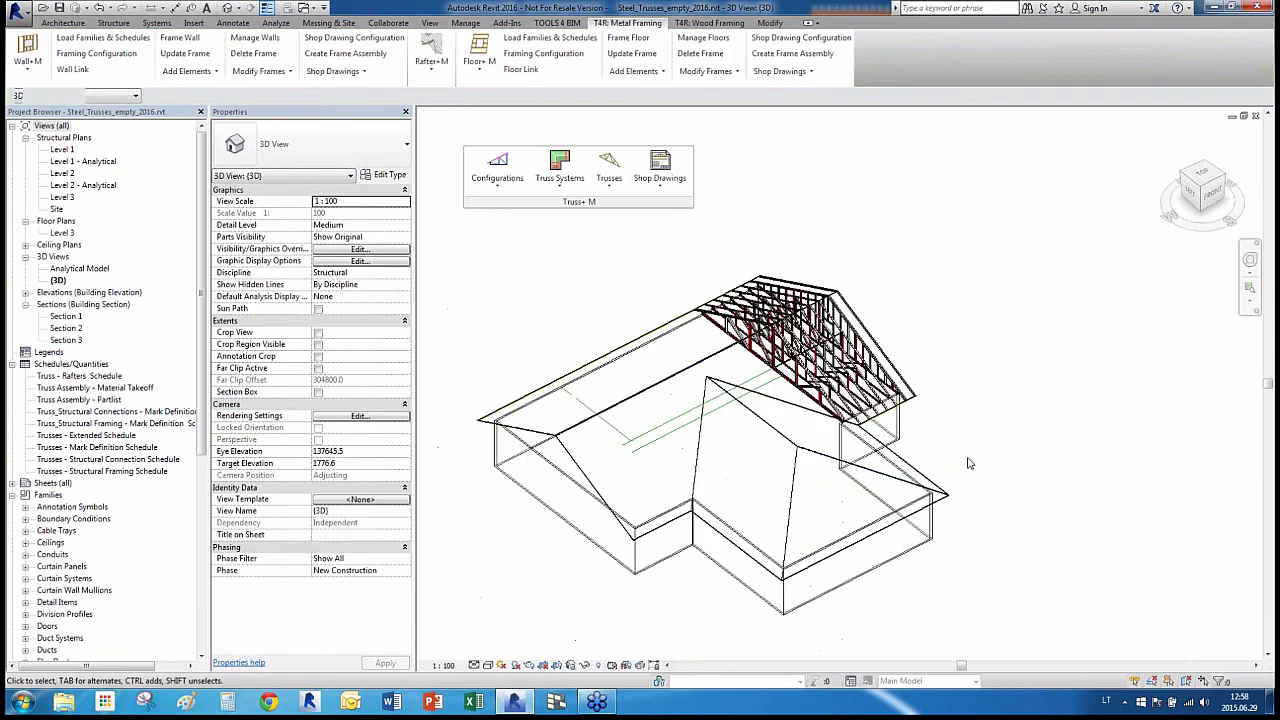
Start a truss system grid on the roof and pick the front hip eave as the end slope roof line
click(767, 513)
click(561, 183)
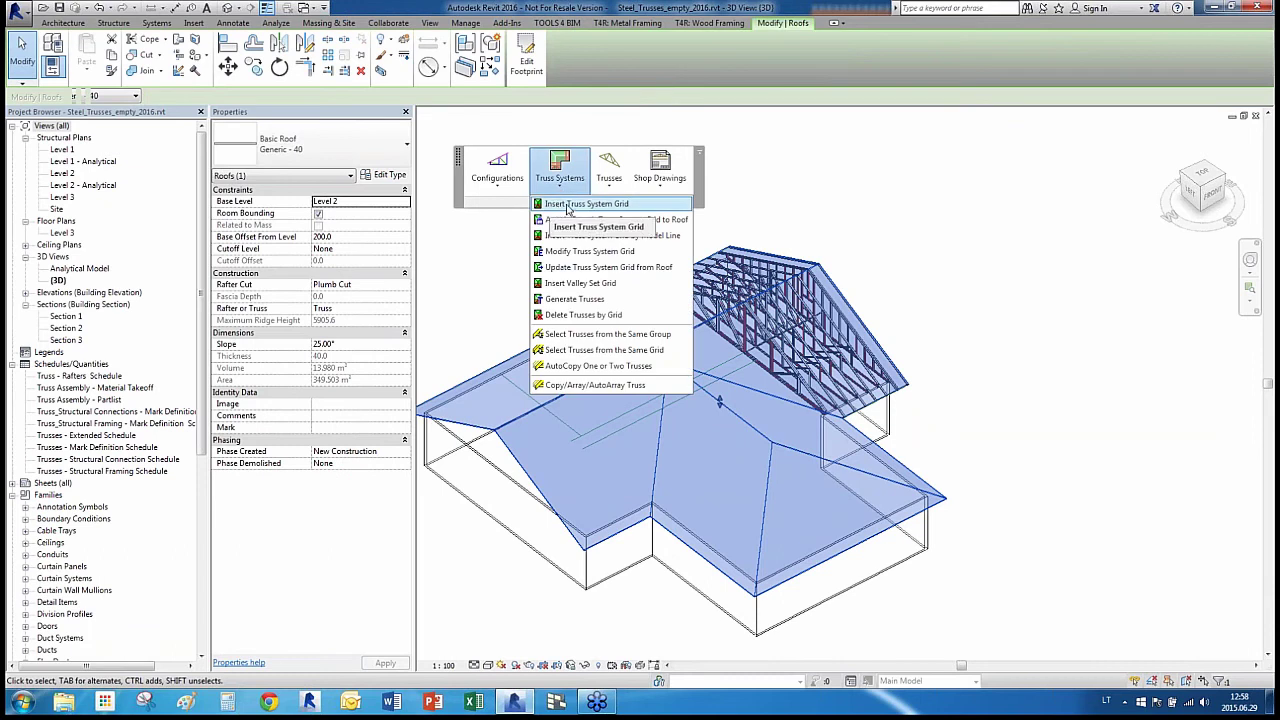
click(580, 204)
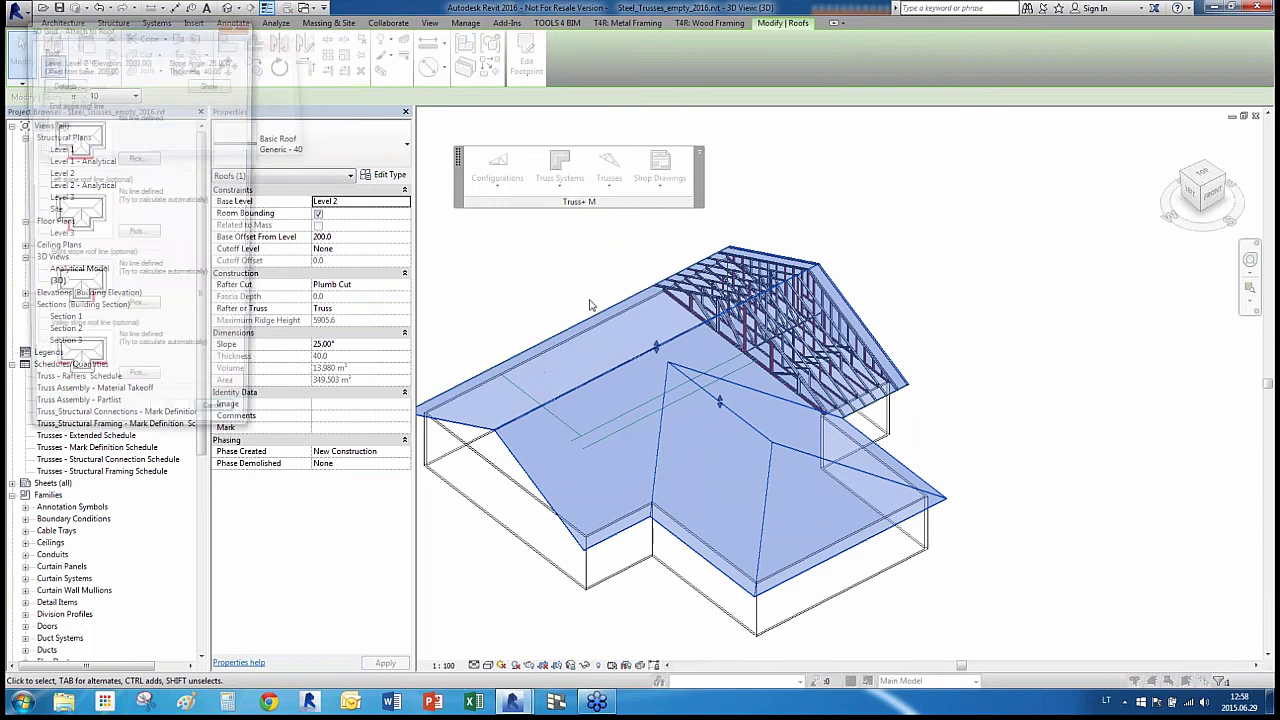
click(137, 158)
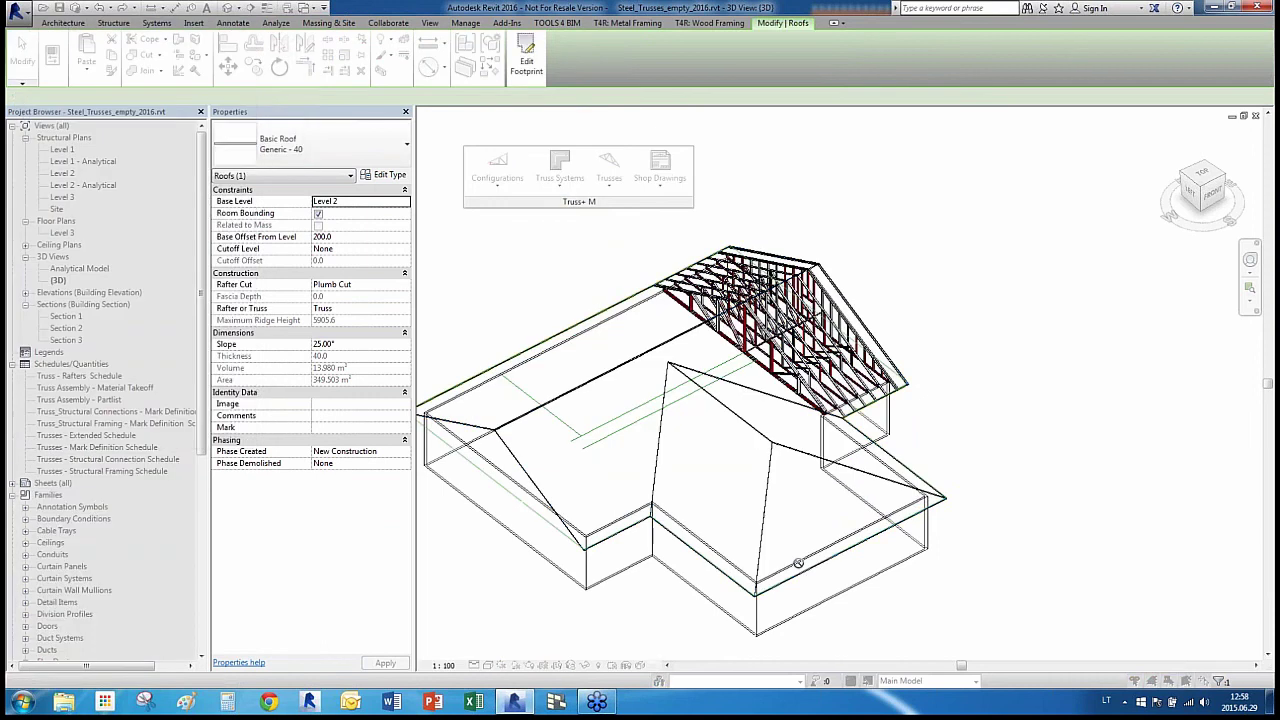
click(851, 543)
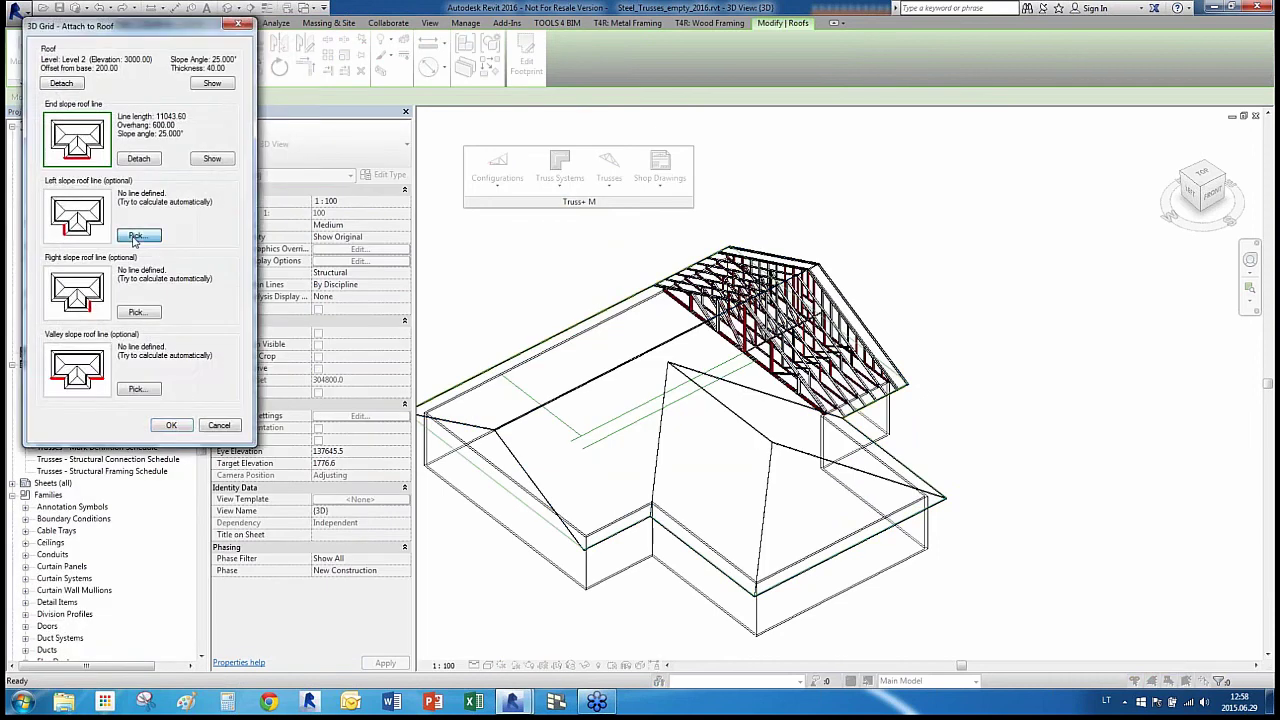
Define the left, right and valley slope roof lines for the truss grid and accept the roof attachment
click(137, 236)
click(485, 466)
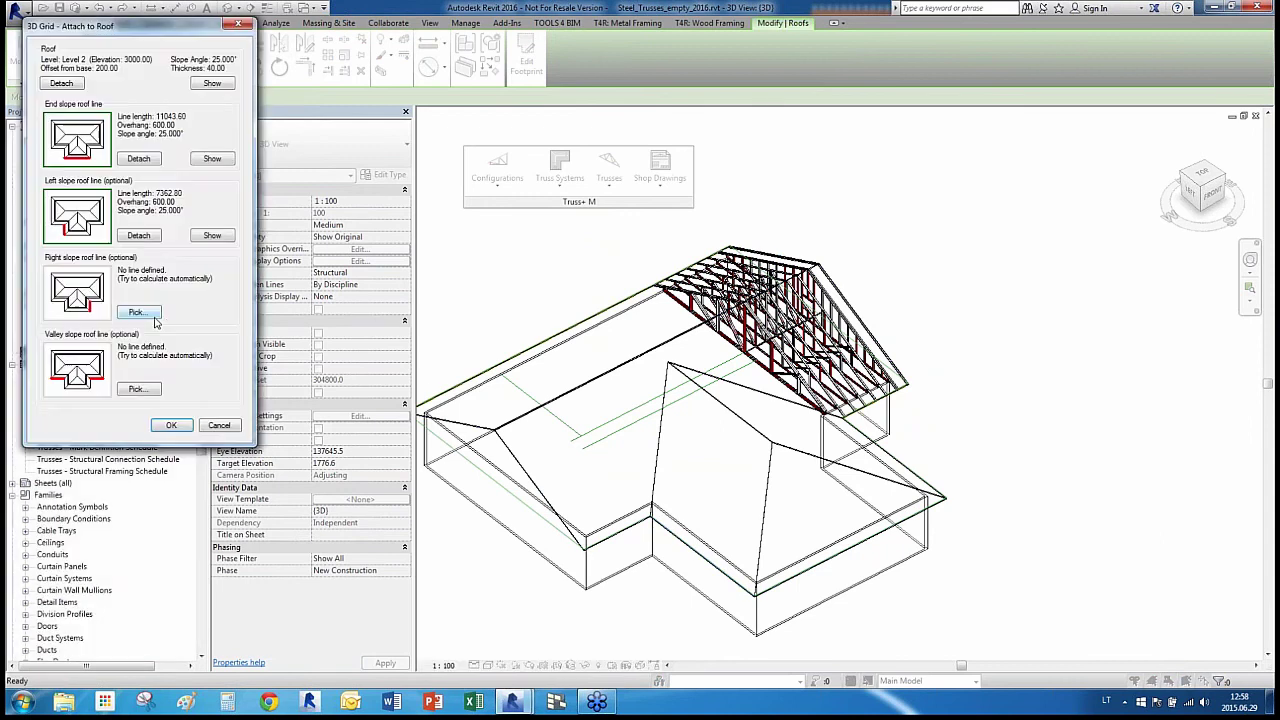
click(908, 469)
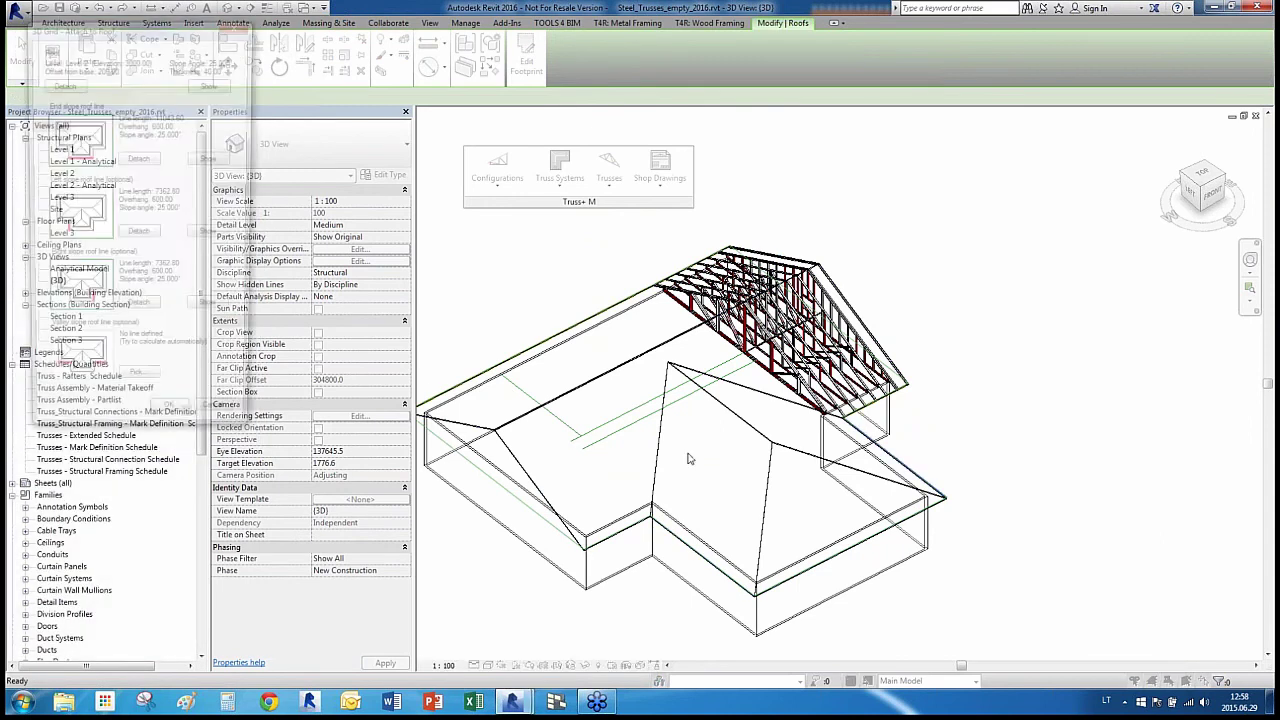
click(149, 391)
click(609, 547)
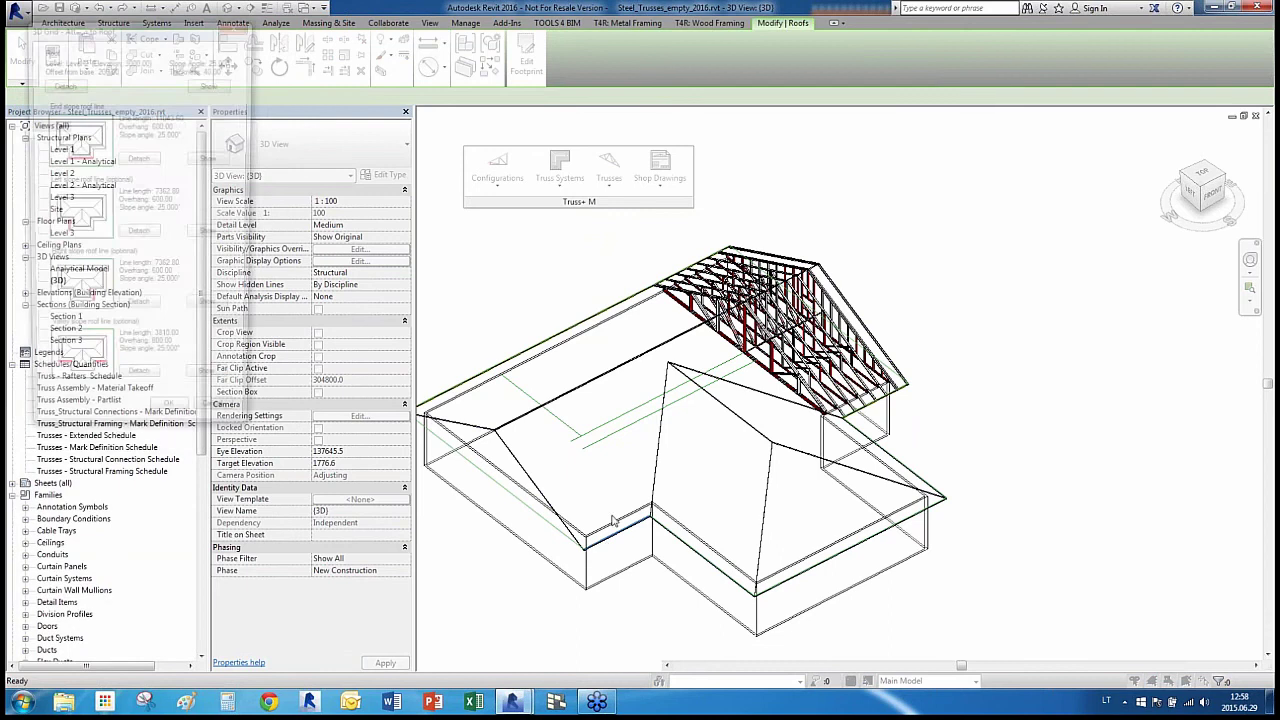
click(171, 426)
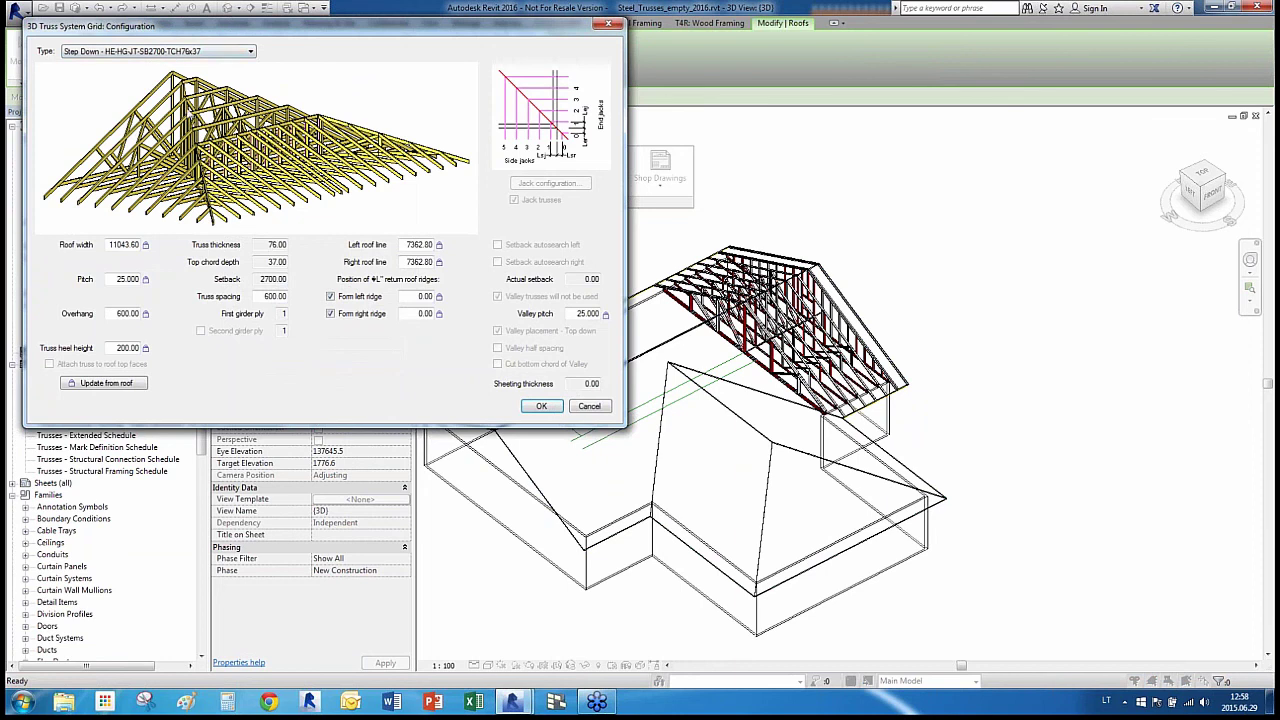
Try other Step Down grid types, including the TCH45x75 and TCH44.45x139.7 hip ends and the TCH76x37 gable end
click(218, 55)
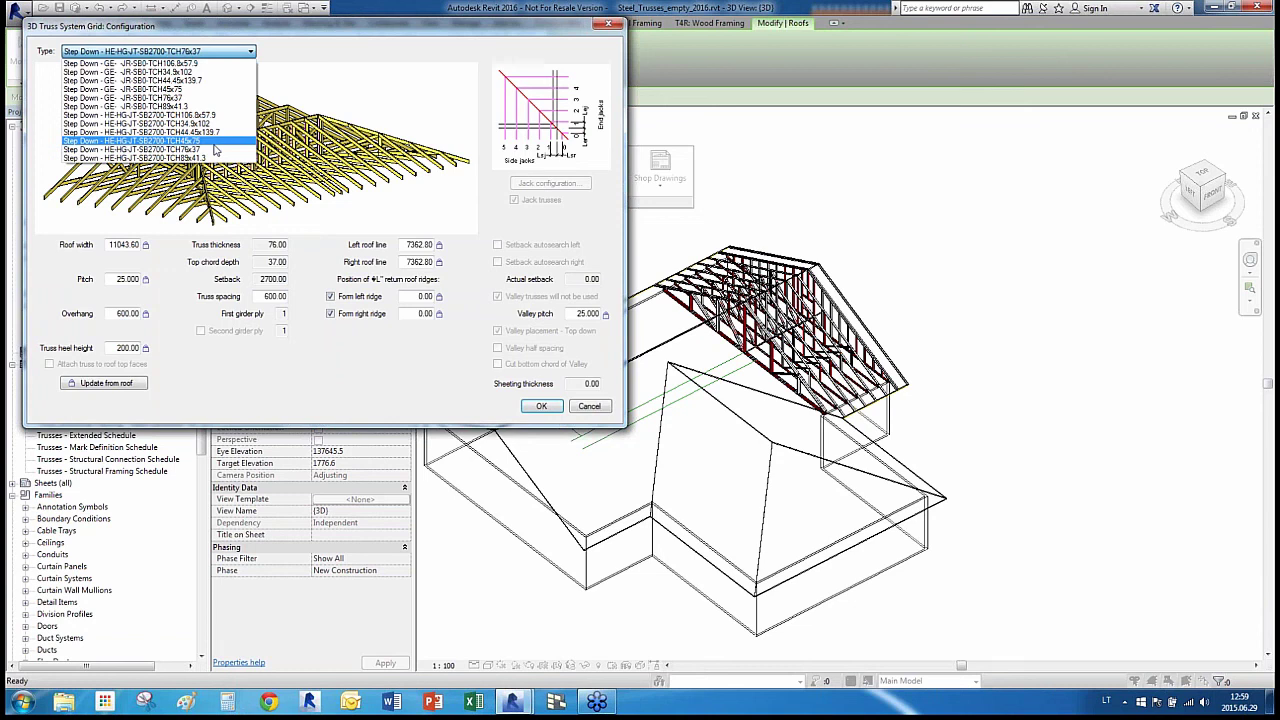
click(218, 142)
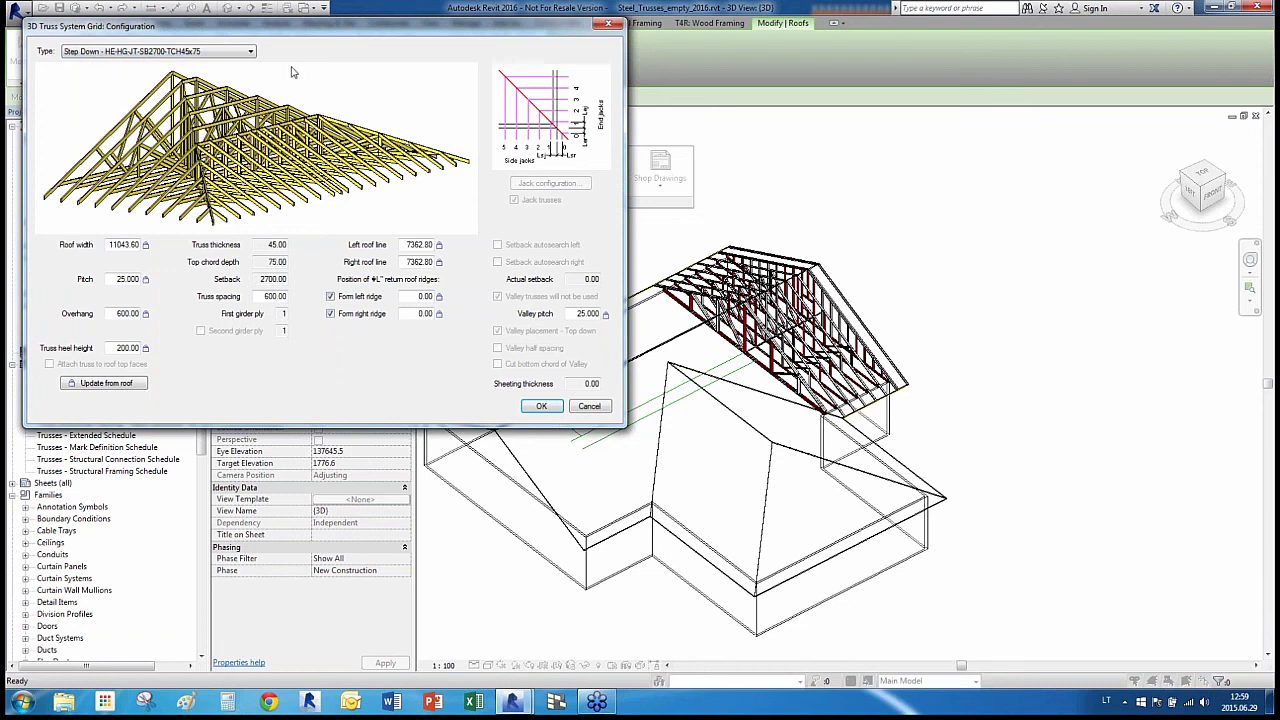
key(Up)
key(Up)
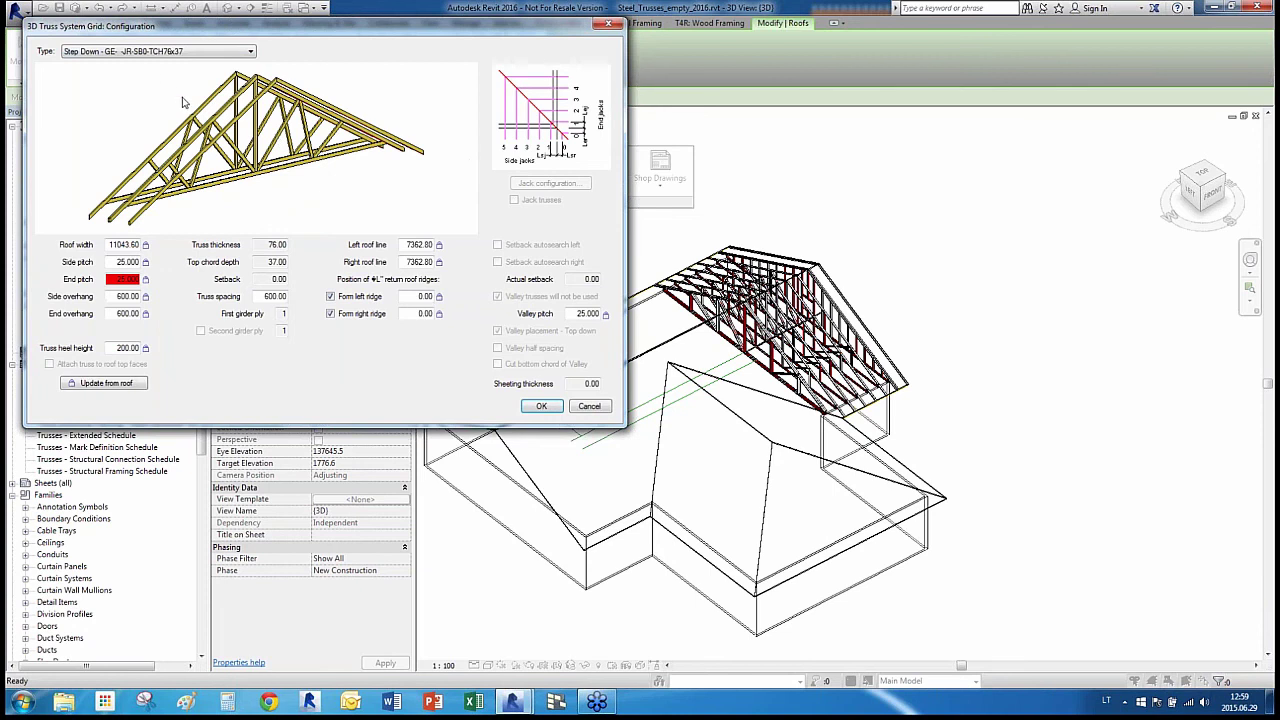
key(Down)
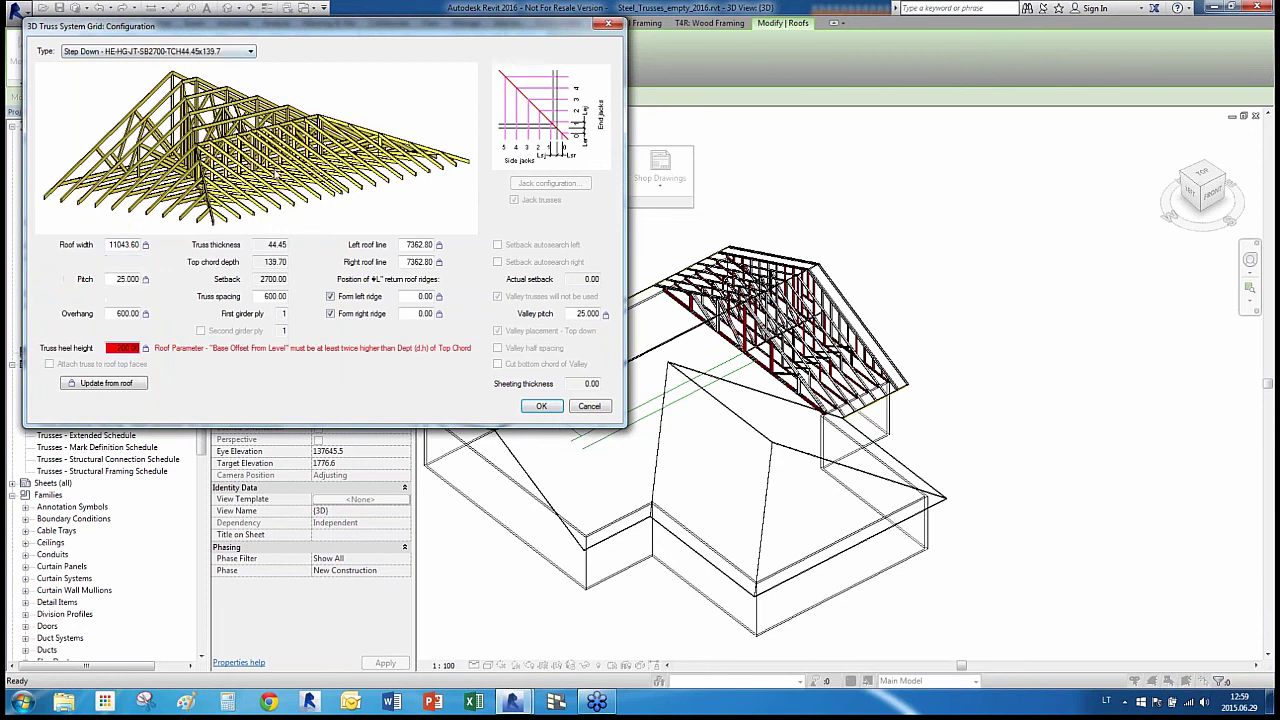
Set the grid type to Step Down - HE-HG-JT-SB2700-TCH76x37 and insert the grid on the front hip
click(230, 53)
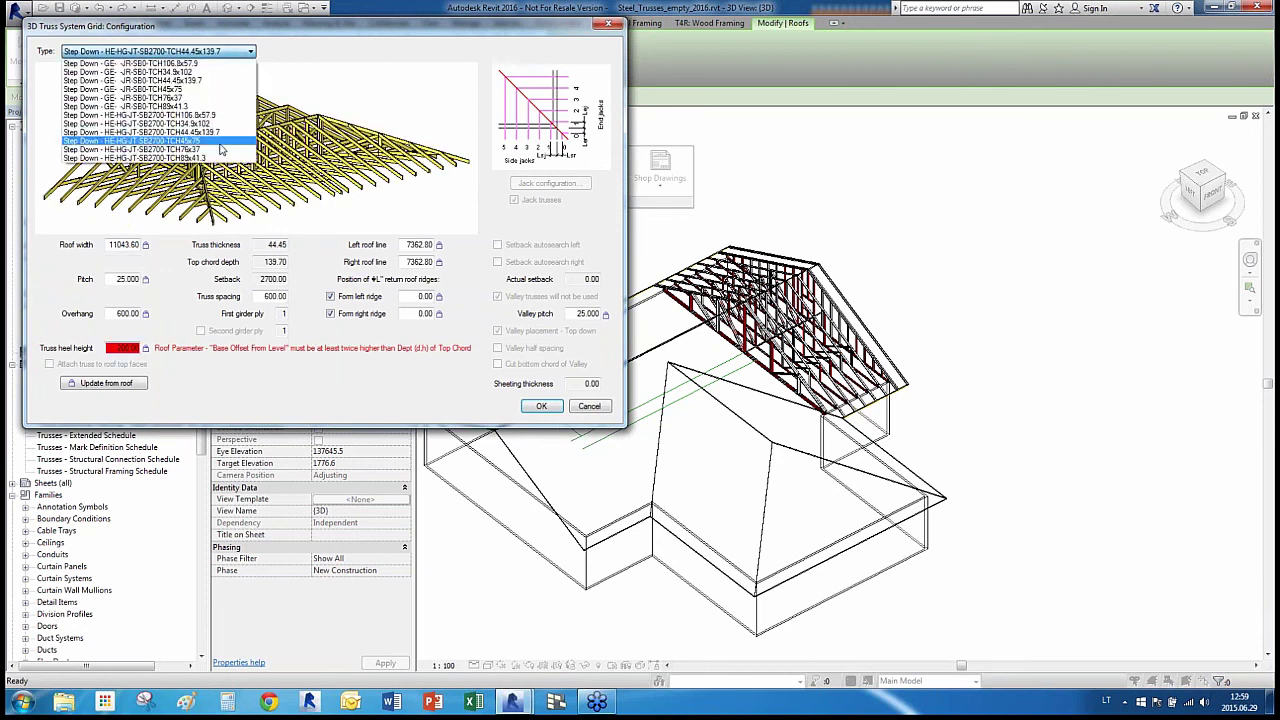
click(221, 149)
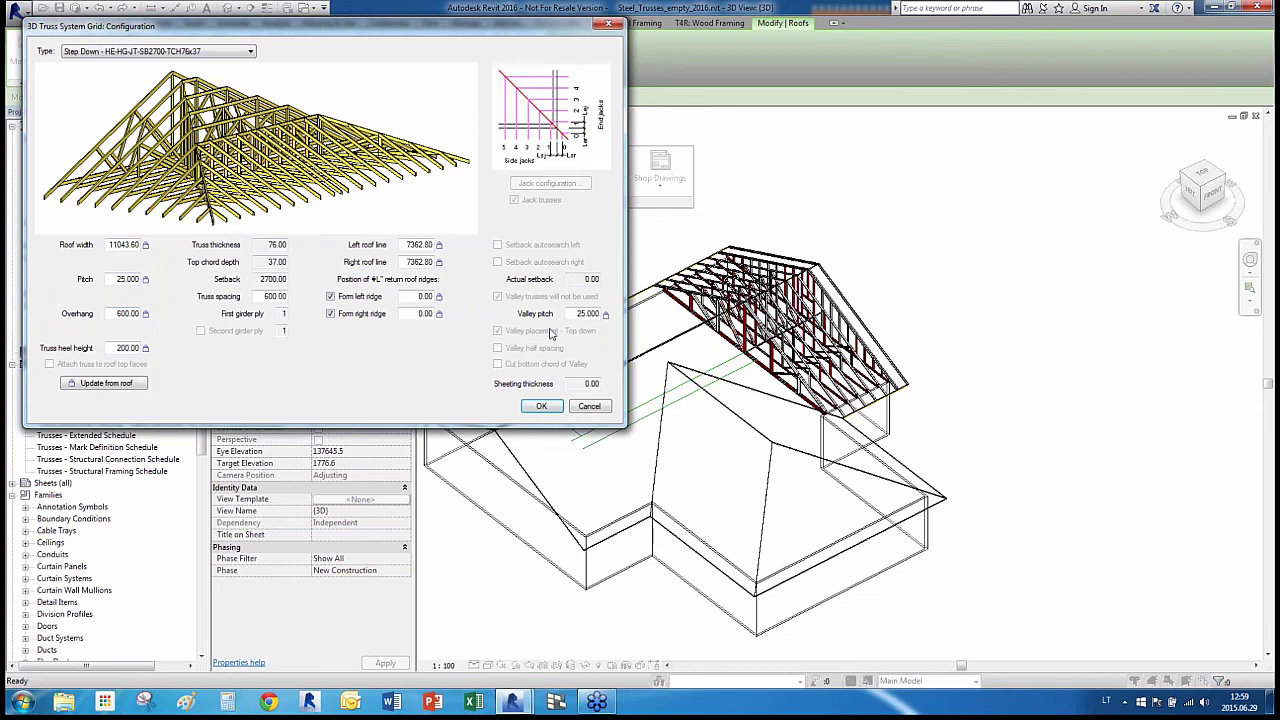
click(541, 407)
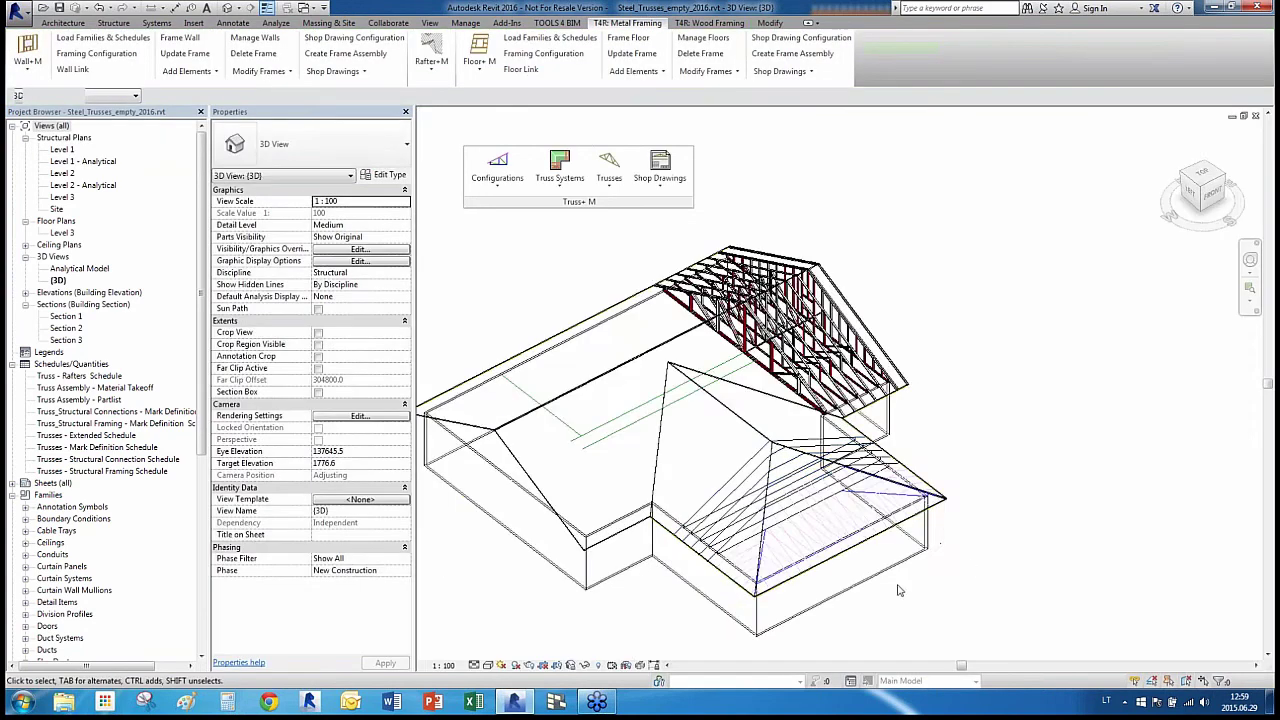
Select the front hip end truss grid and review its modifiable configuration, closing it without changes
scroll(865, 595, up, 2)
click(720, 388)
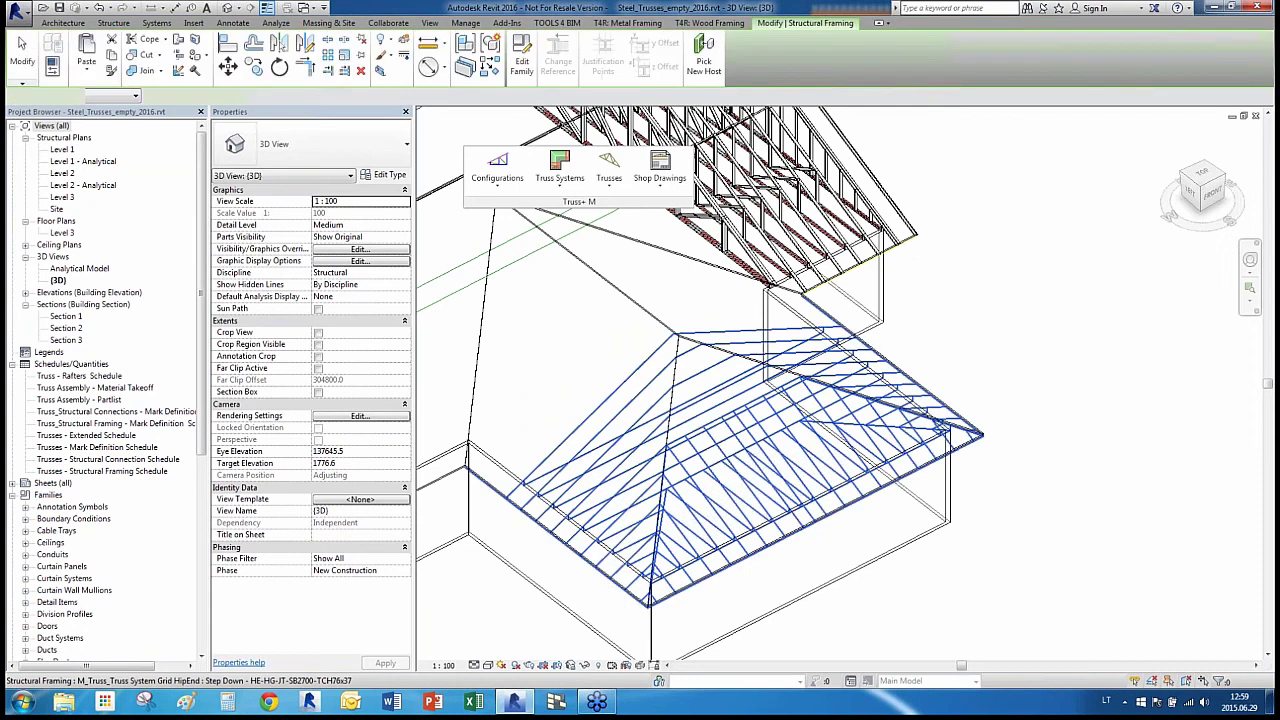
mouse_move(790, 520)
shift+middle_down()
mouse_move(977, 449)
mouse_move(917, 514)
mouse_move(560, 472)
mouse_move(800, 515)
shift+middle_up()
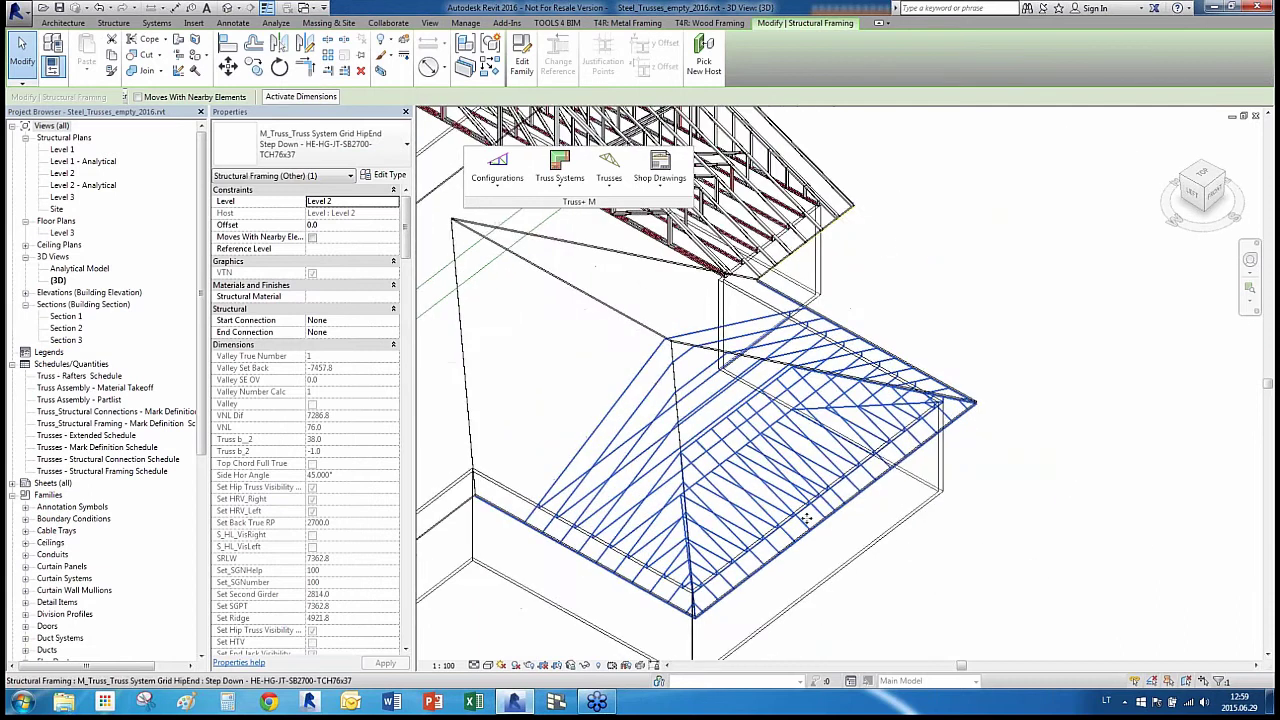
shift+middle_drag(897, 520, 909, 537)
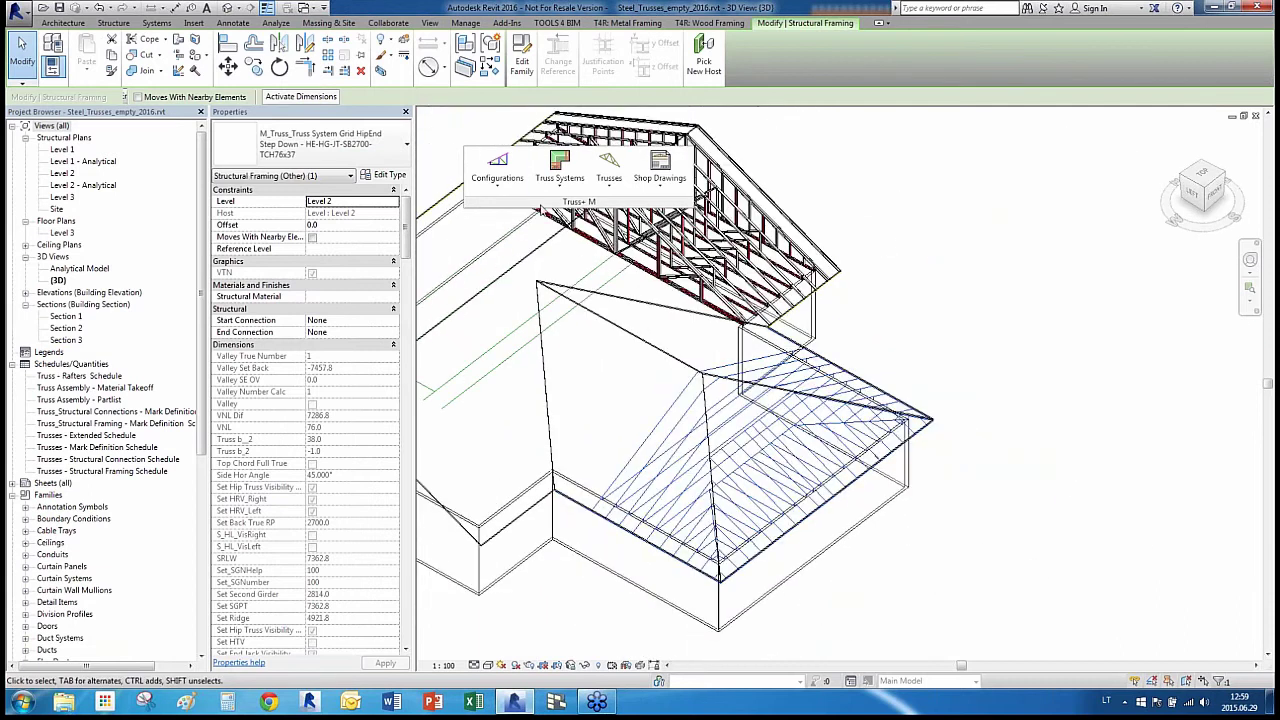
click(553, 178)
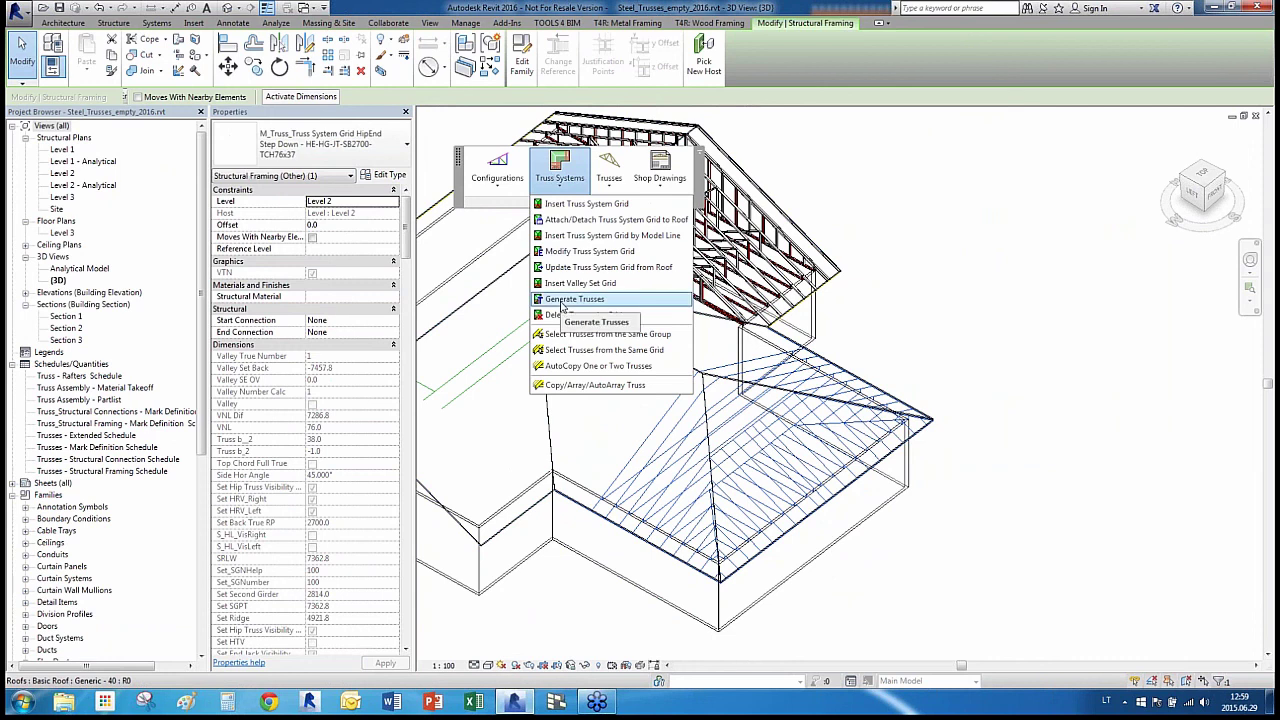
click(617, 253)
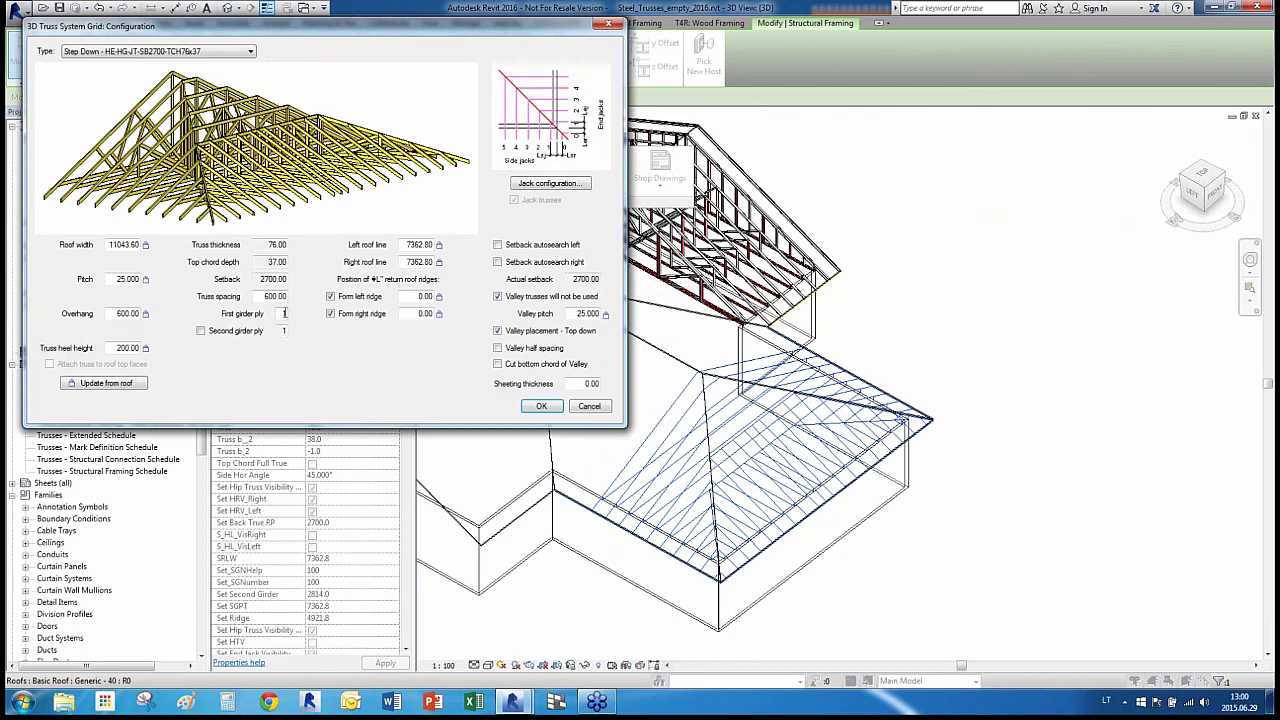
click(612, 26)
Generate the hip end grid's trusses, reviewing the common truss types and keeping Common Truss Double Howe 1L+1R_1B
click(560, 182)
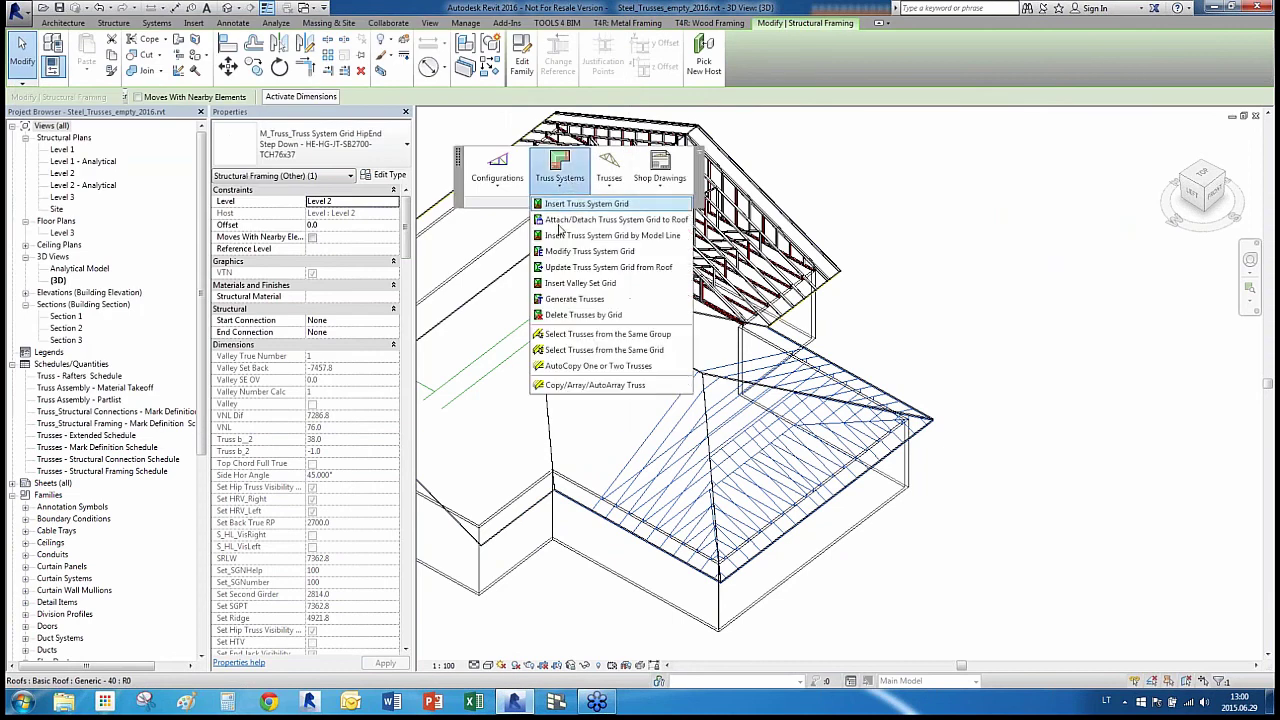
click(574, 300)
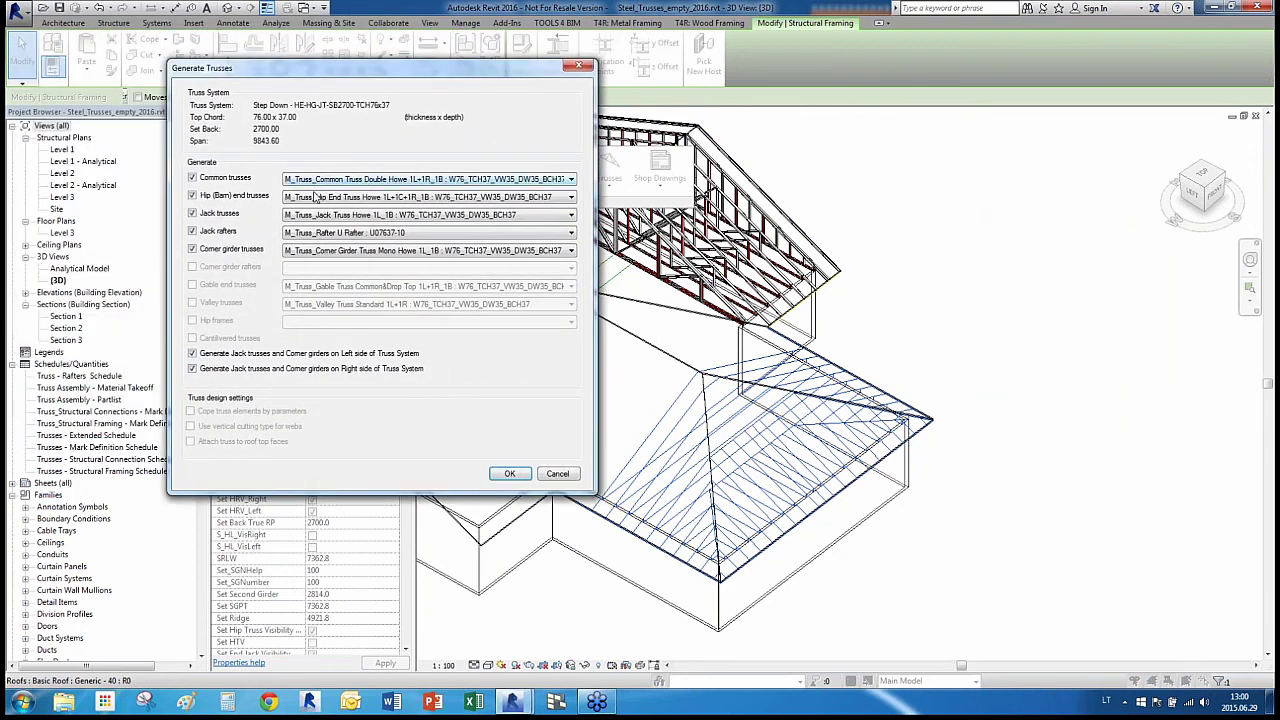
click(343, 180)
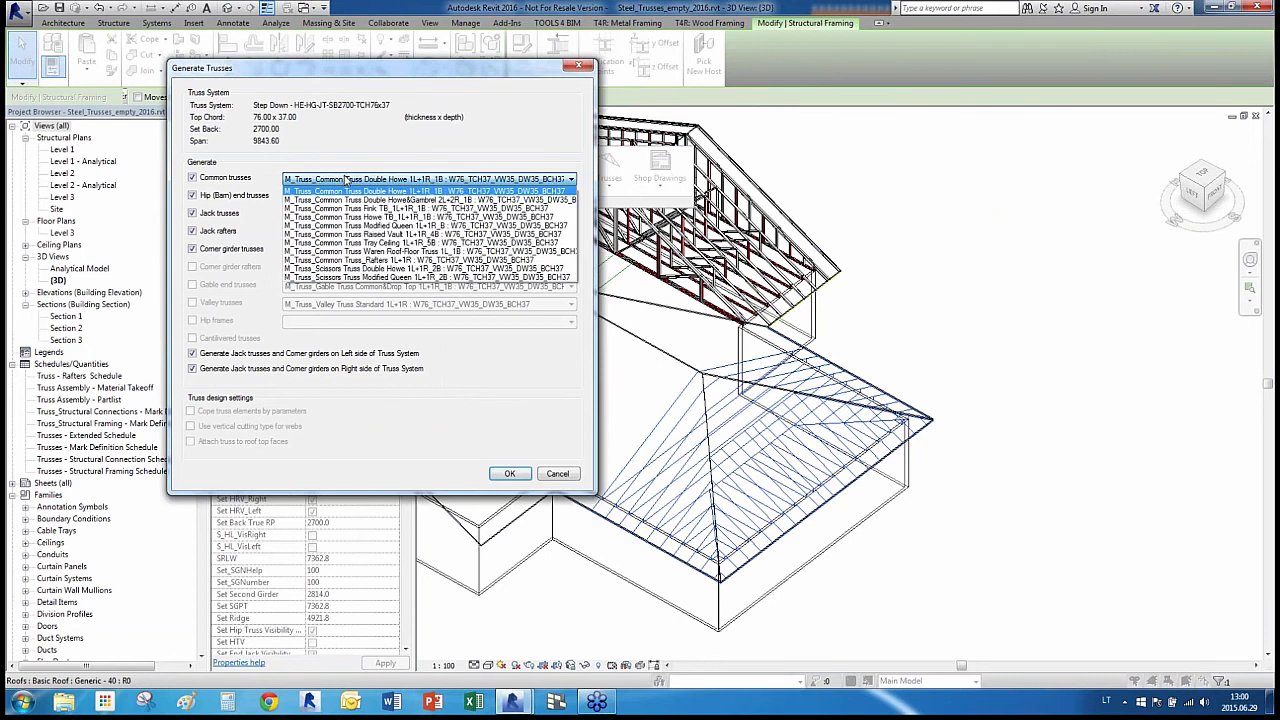
click(345, 179)
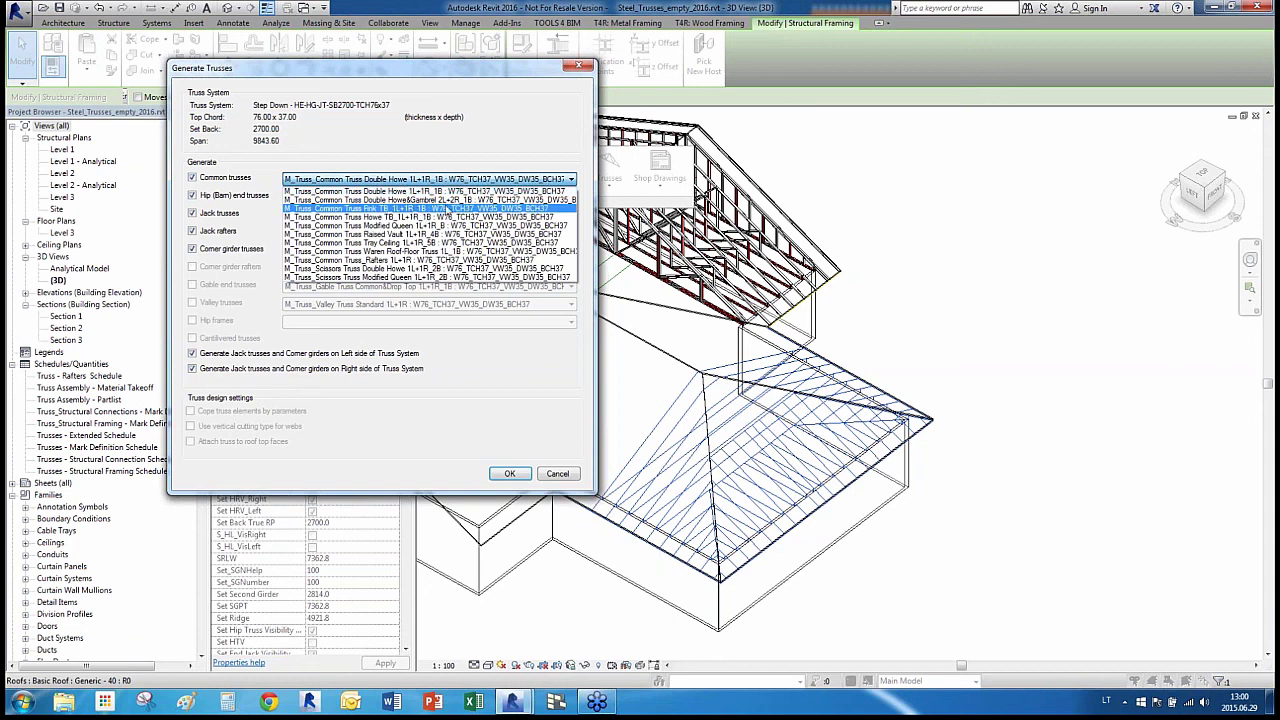
click(467, 156)
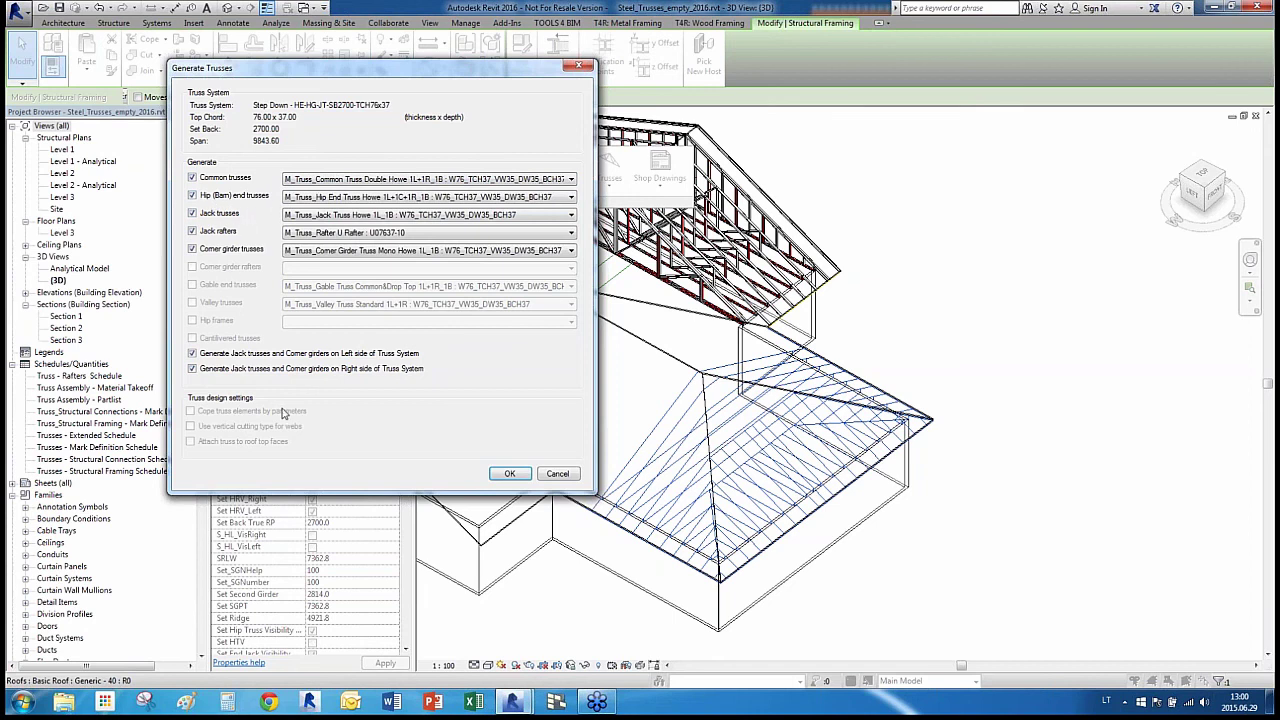
click(507, 474)
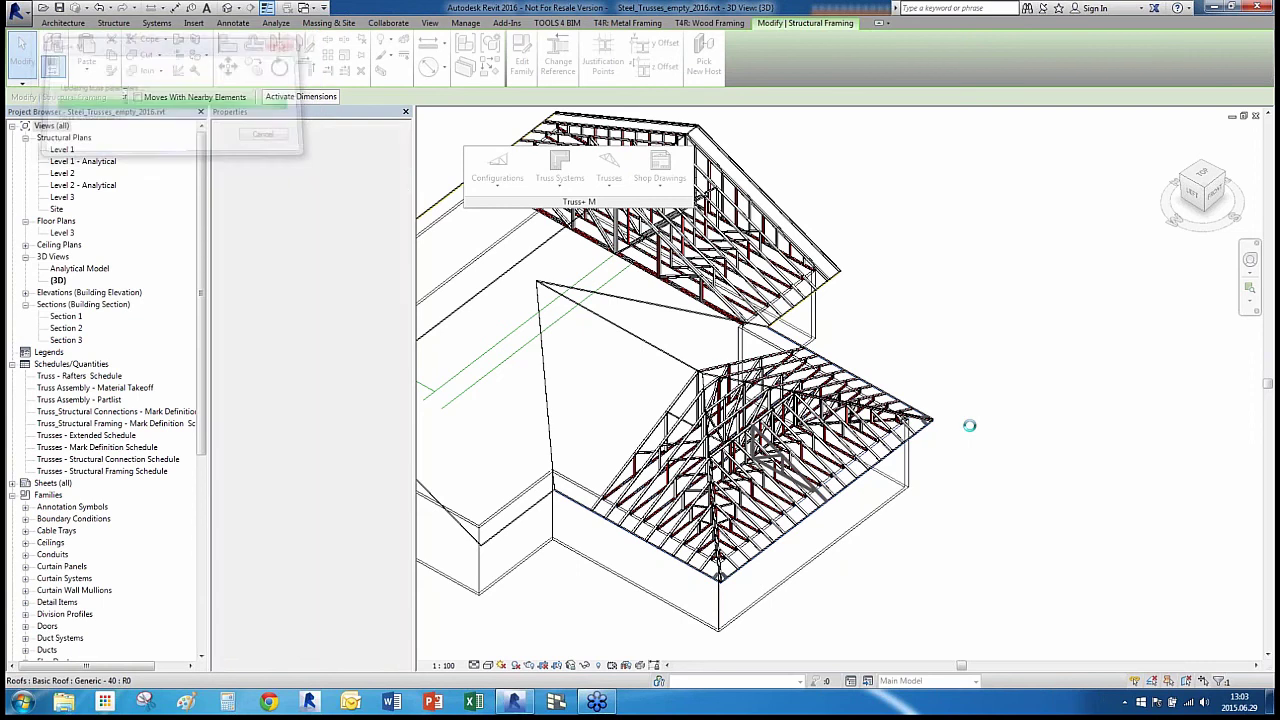
Examine the generated hip end, jack and corner girder trusses up close and across the whole roof
scroll(815, 365, up, 6)
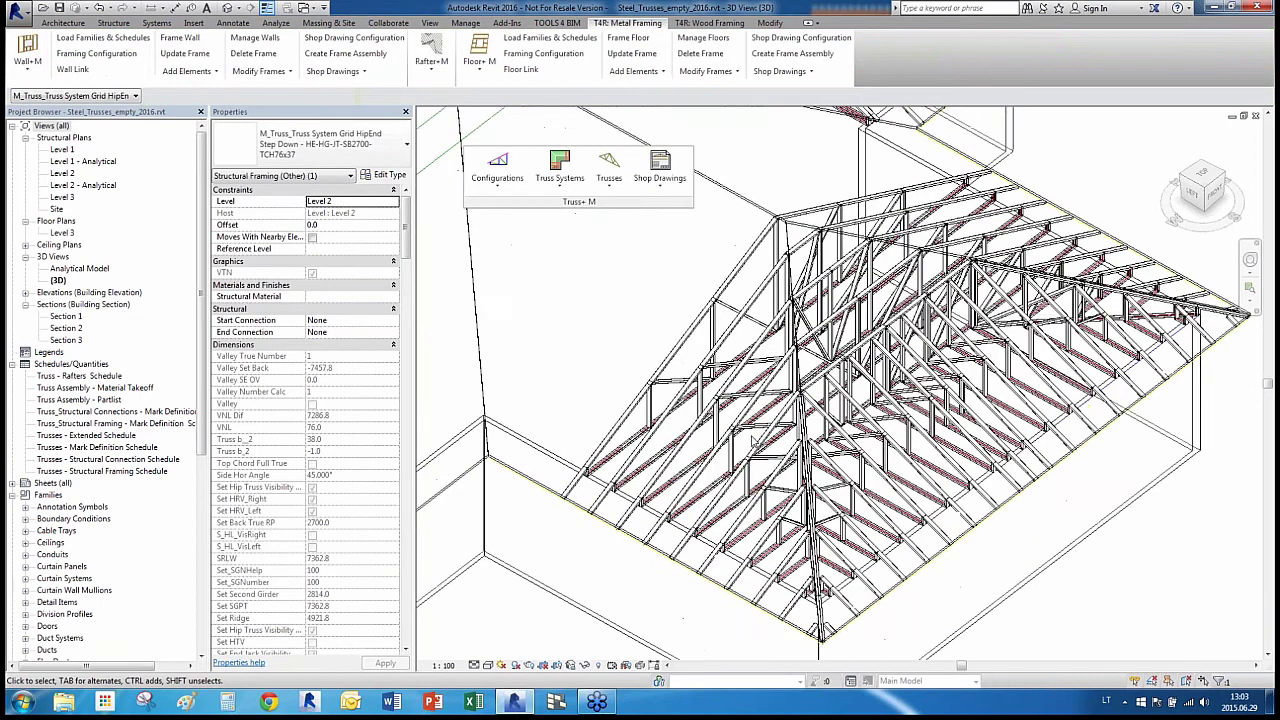
key(Escape)
scroll(815, 365, up, 5)
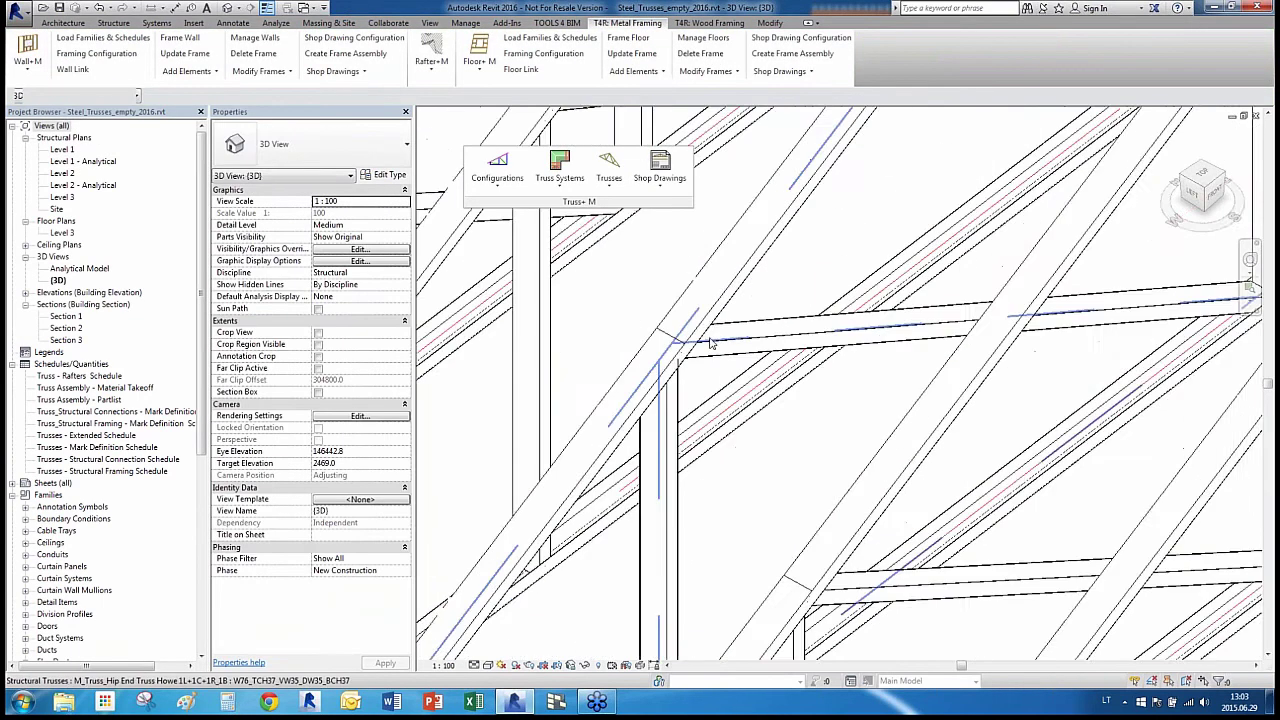
scroll(711, 366, down, 8)
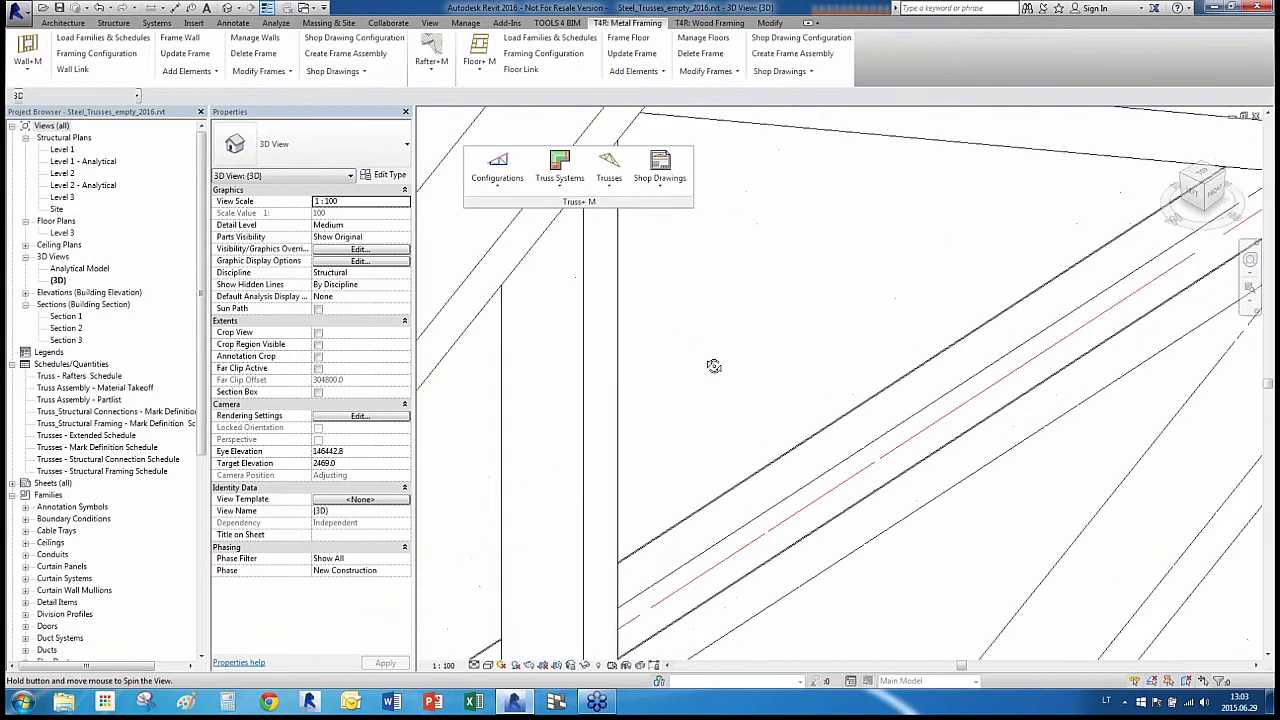
scroll(705, 297, down, 8)
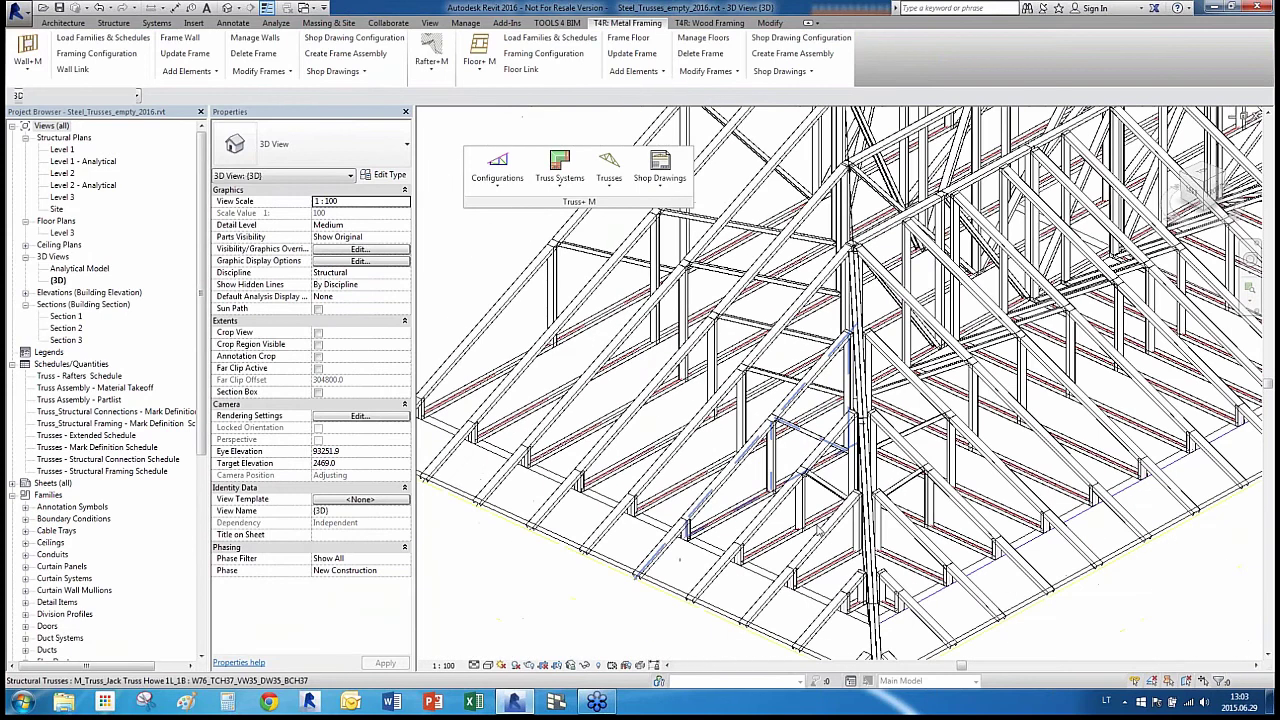
shift+middle_drag(656, 561, 926, 571)
scroll(926, 571, down, 2)
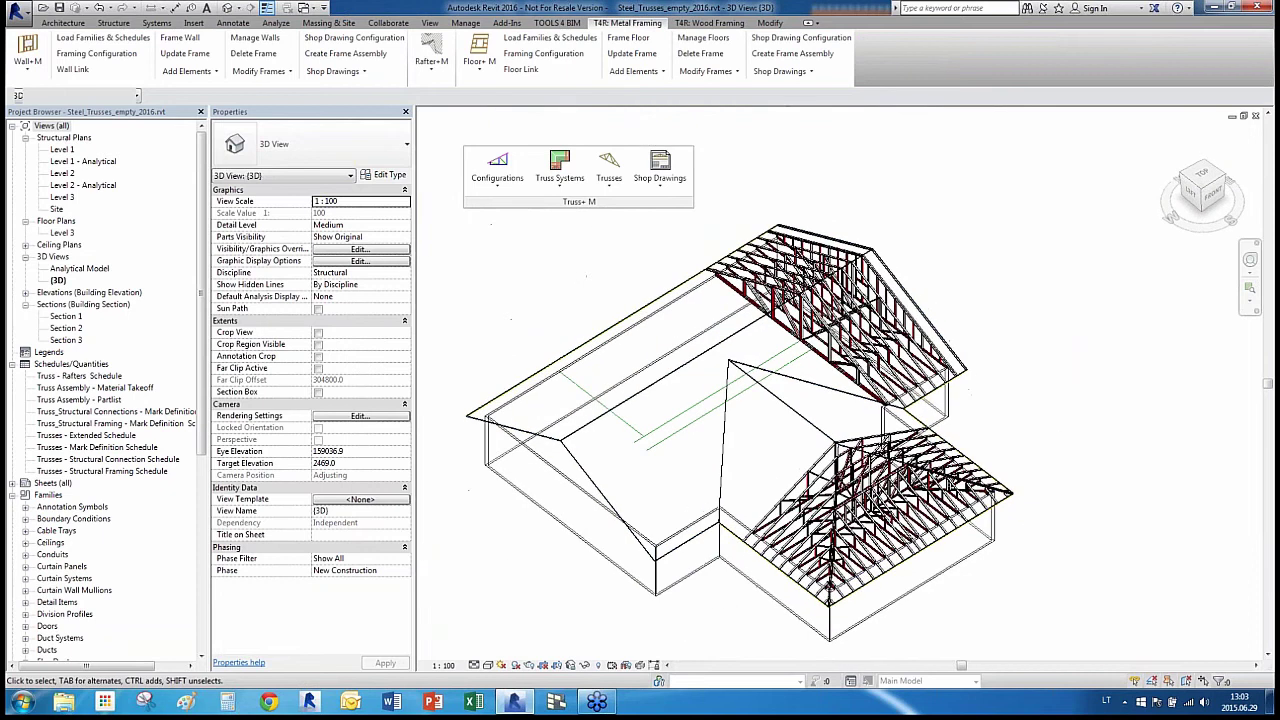
scroll(730, 586, up, 3)
scroll(1050, 650, down, 1)
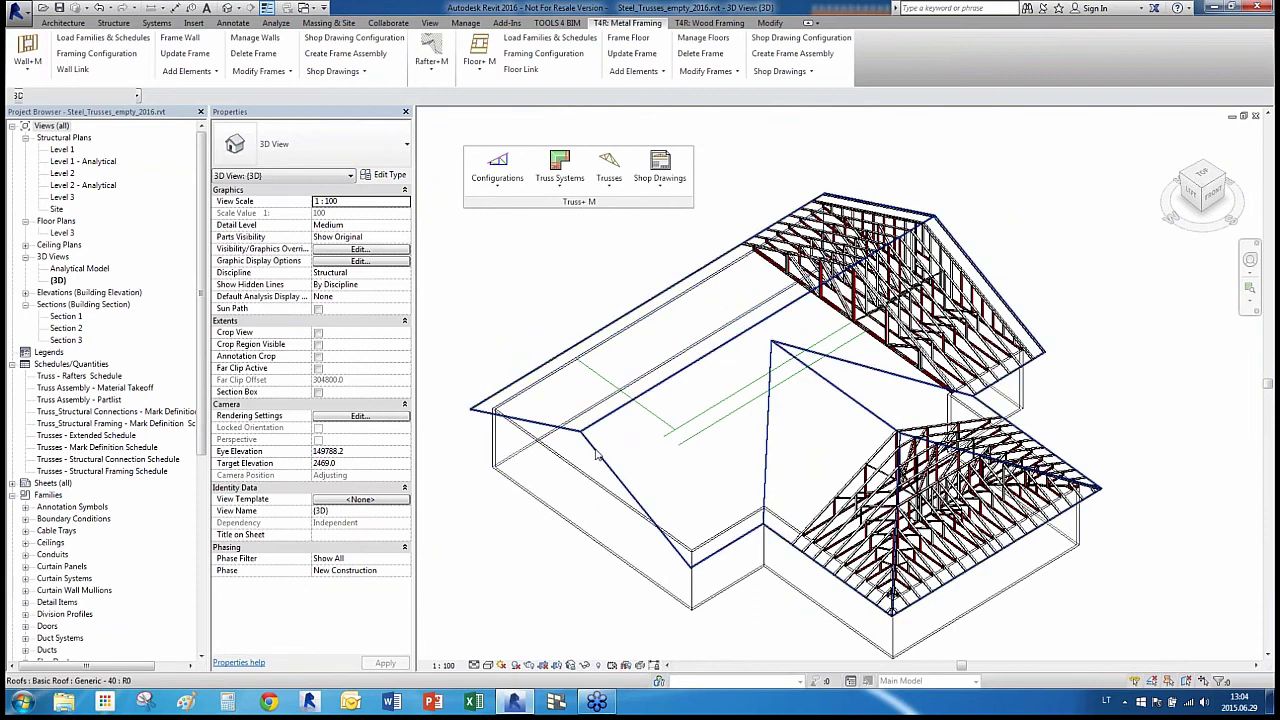
Start another truss system grid on the roof and pick the unframed gable's edge as the end slope roof line
click(597, 455)
click(559, 172)
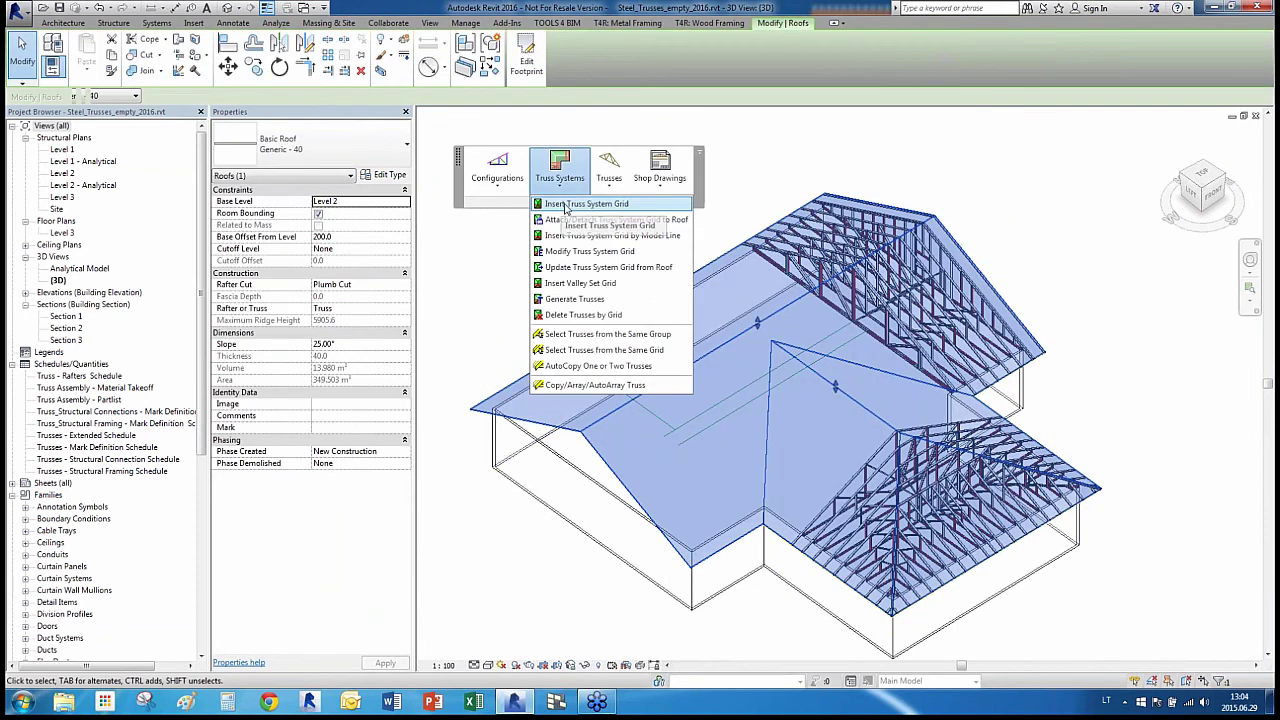
click(566, 205)
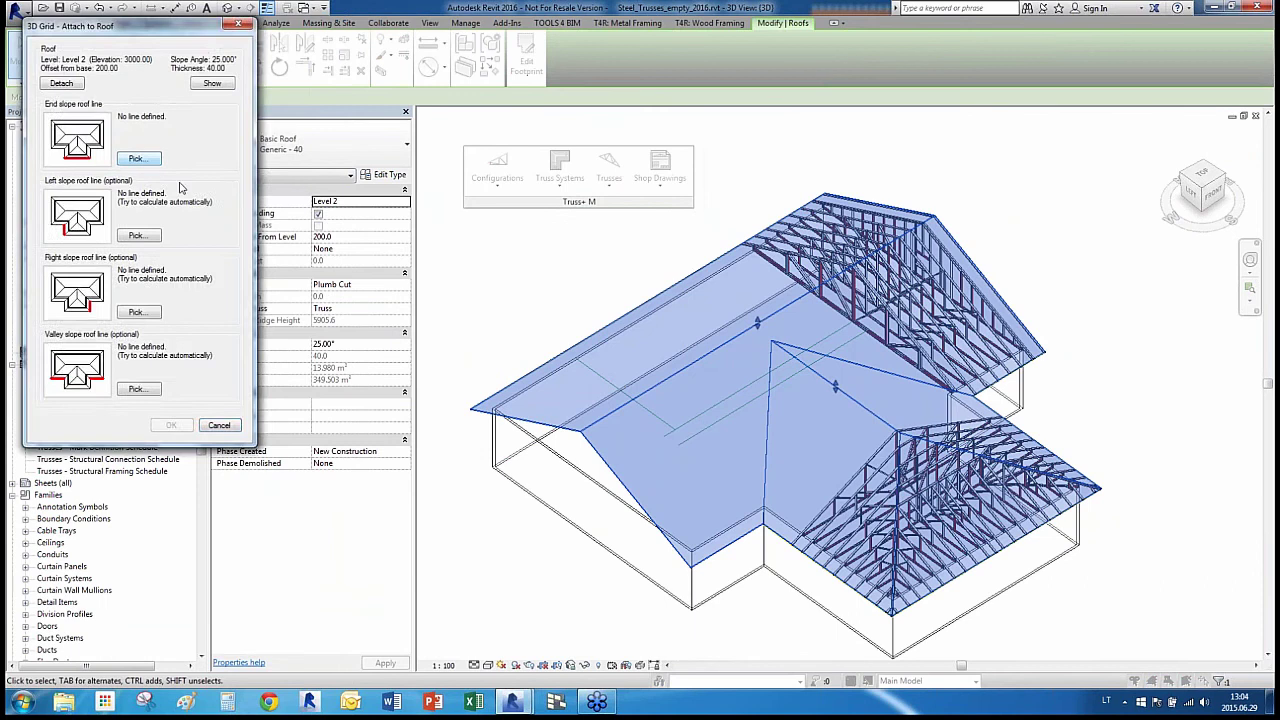
click(136, 158)
click(480, 422)
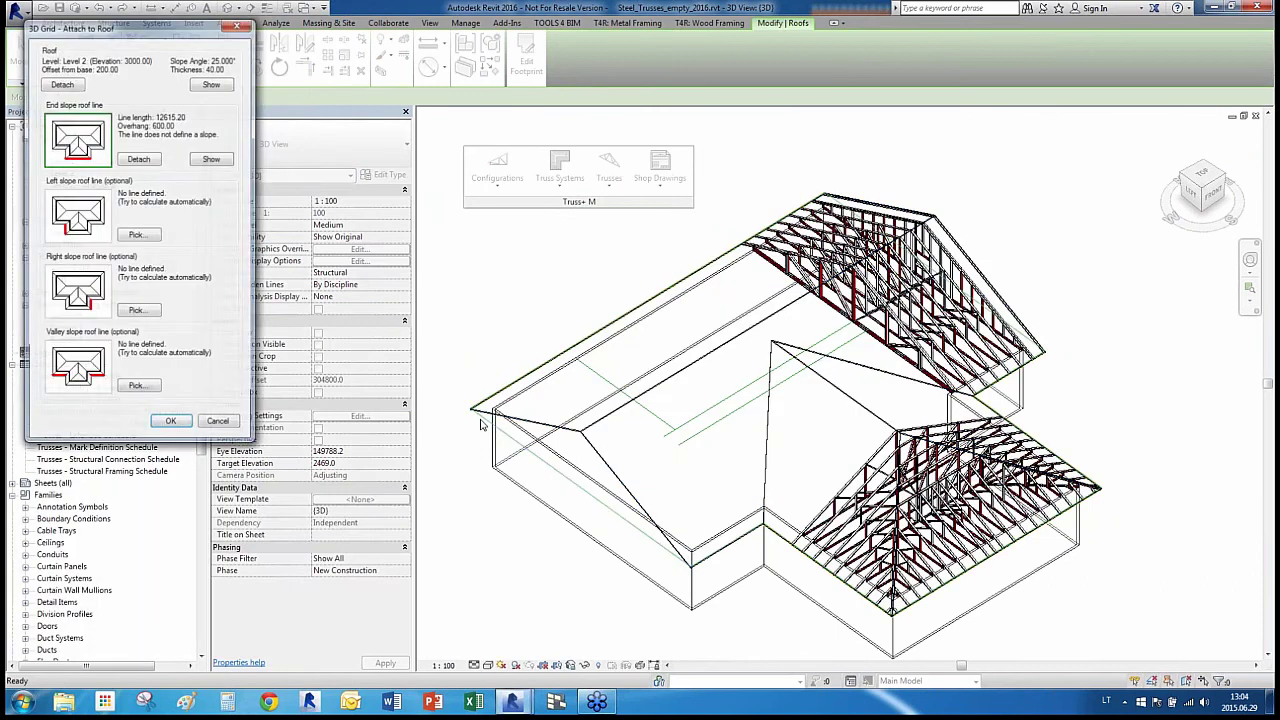
Pick the long and short eaves beside the gable as left and right slope lines and insert a Step Down - GE- -JR-SB0-TCH76x37 grid
click(136, 234)
click(590, 336)
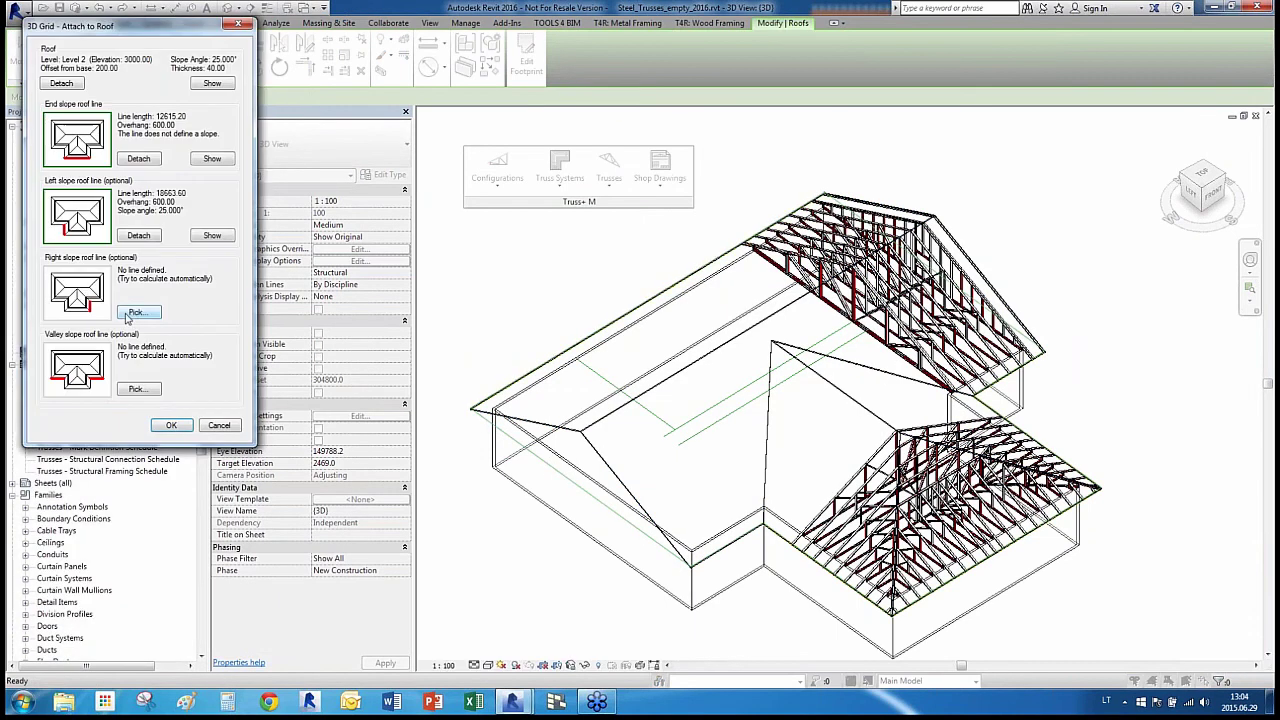
click(128, 317)
click(709, 557)
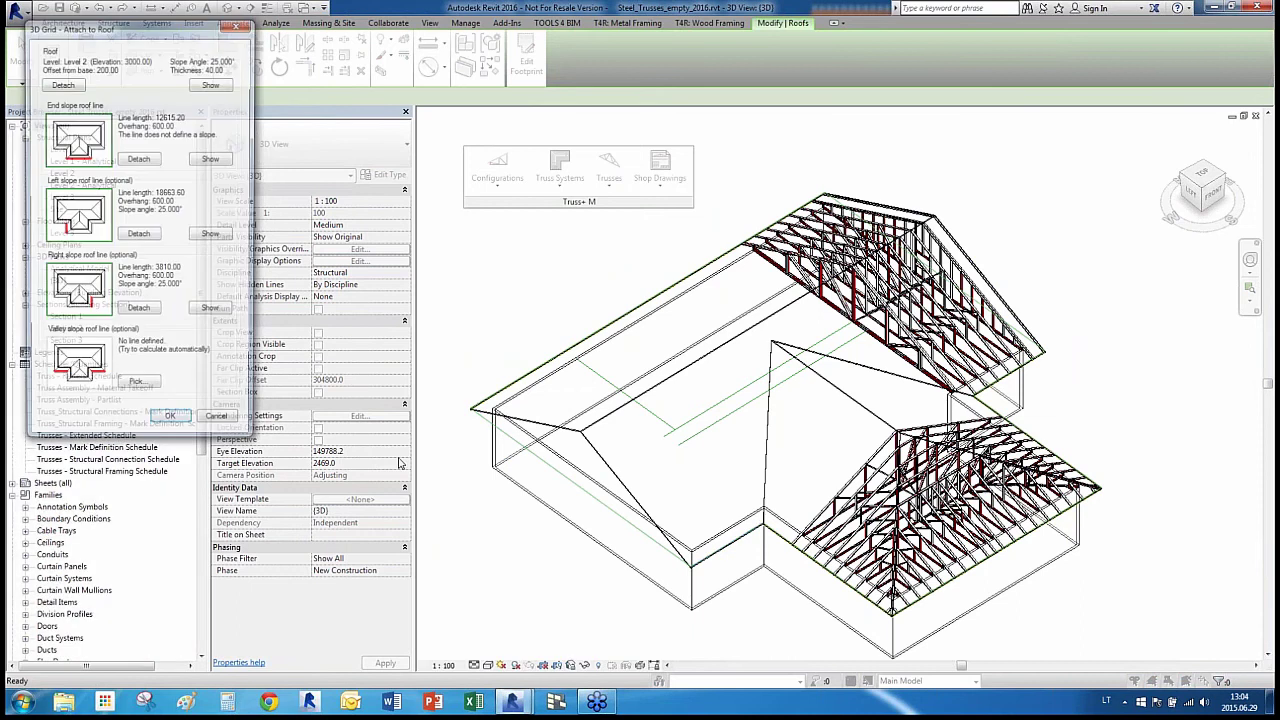
click(170, 415)
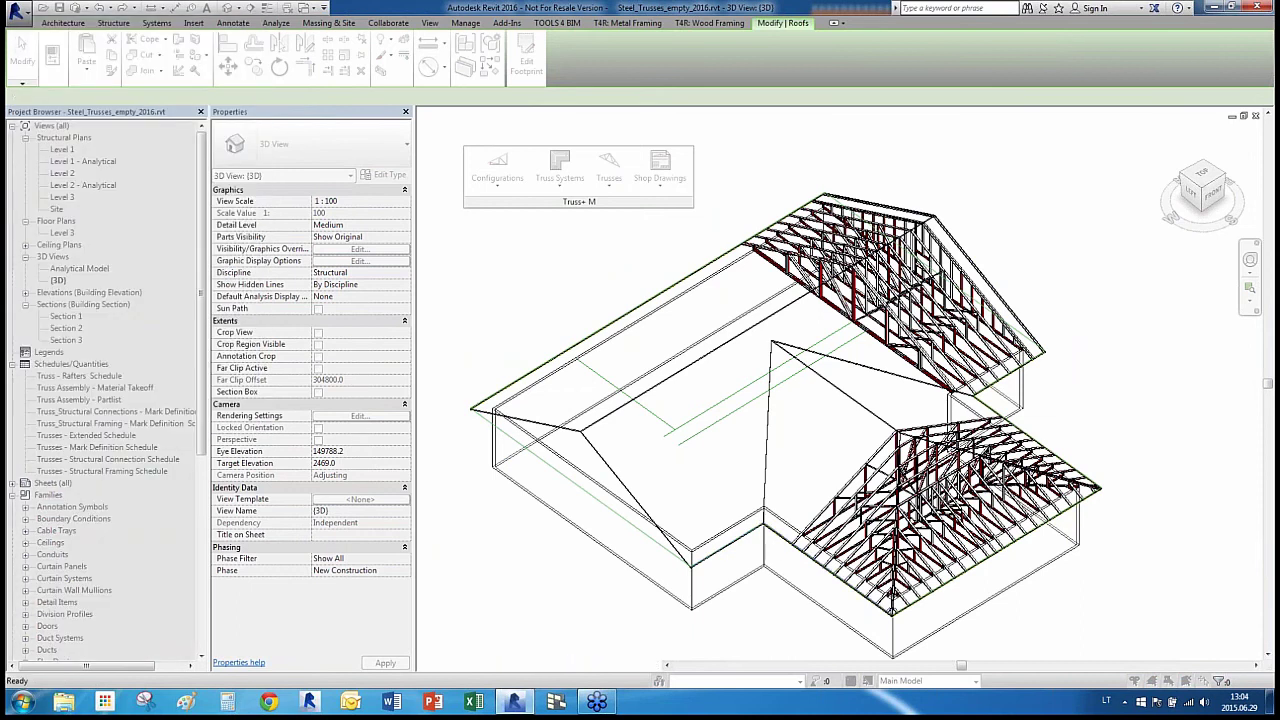
click(177, 429)
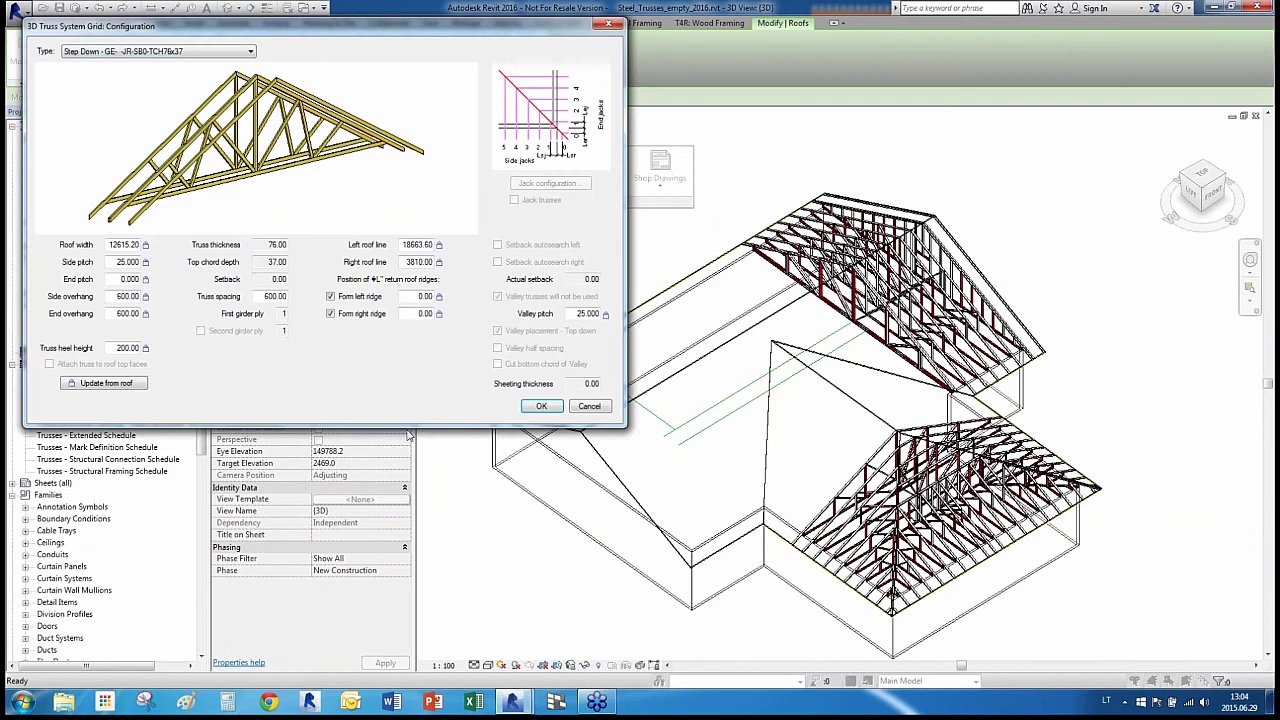
click(540, 407)
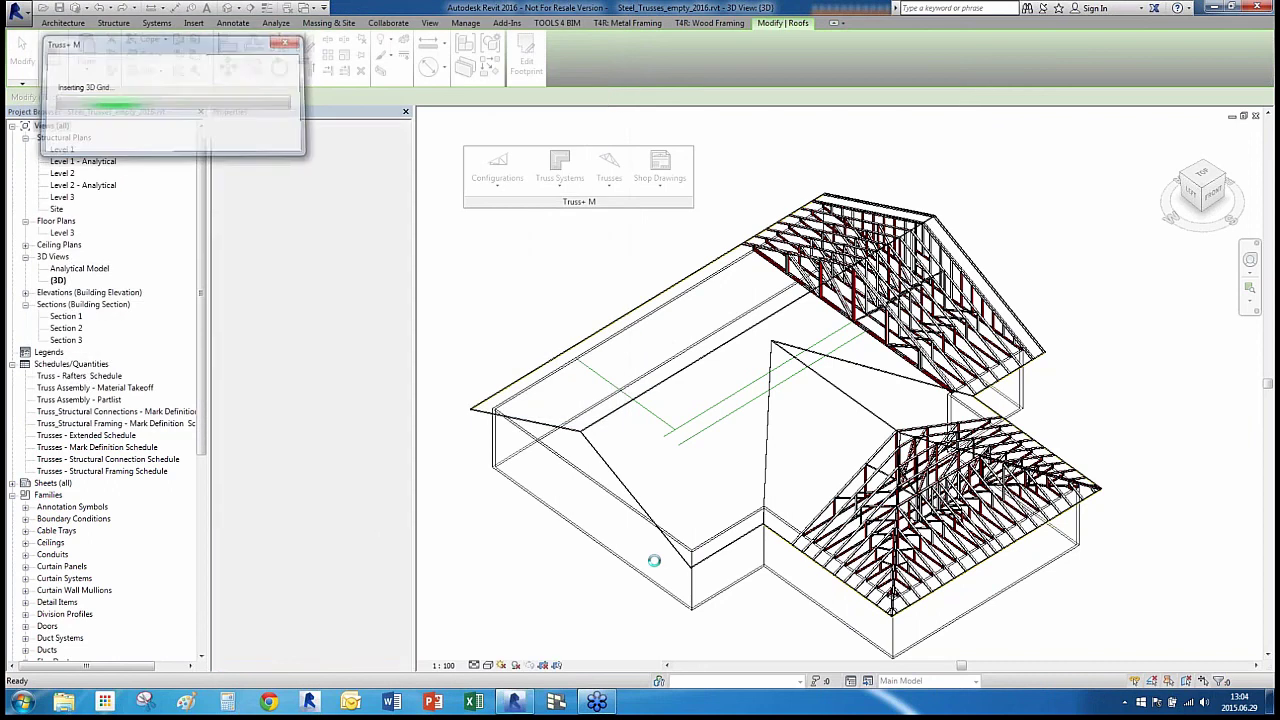
Generate the gable end grid's trusses with Double Howe common trusses, U Rafter jack rafters and Common&Drop Top gable end trusses
click(663, 500)
click(559, 170)
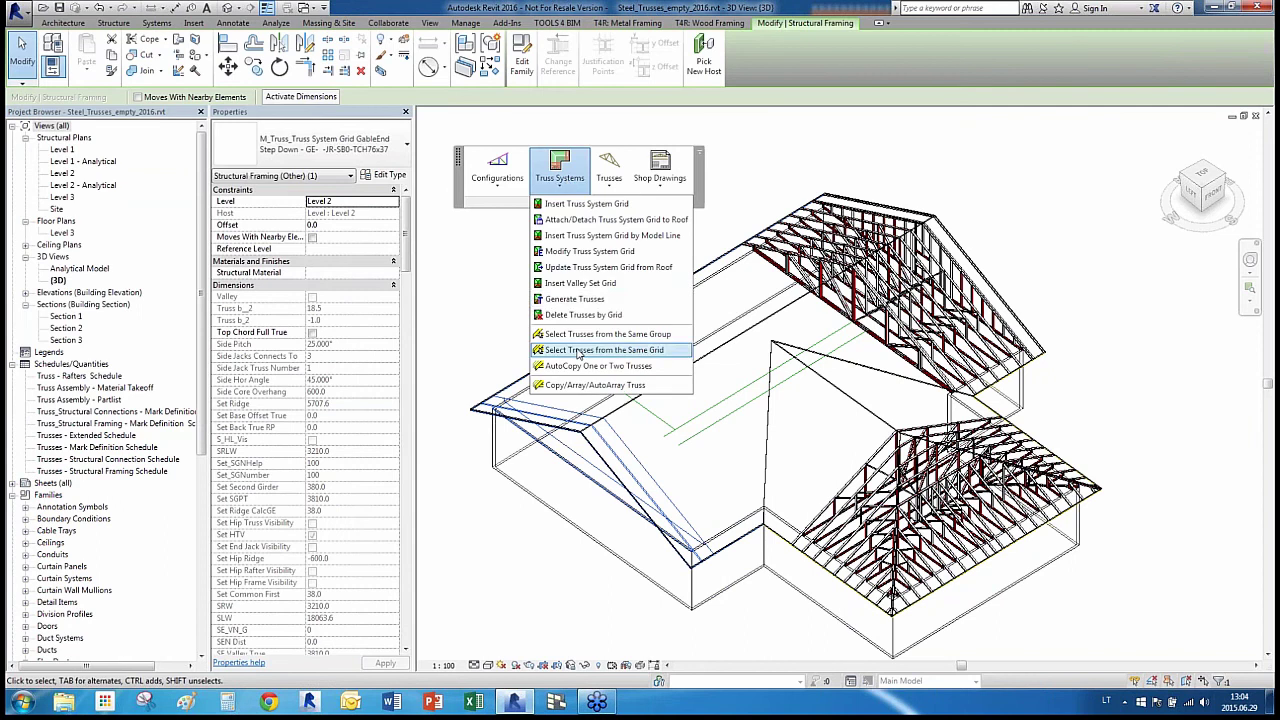
click(575, 299)
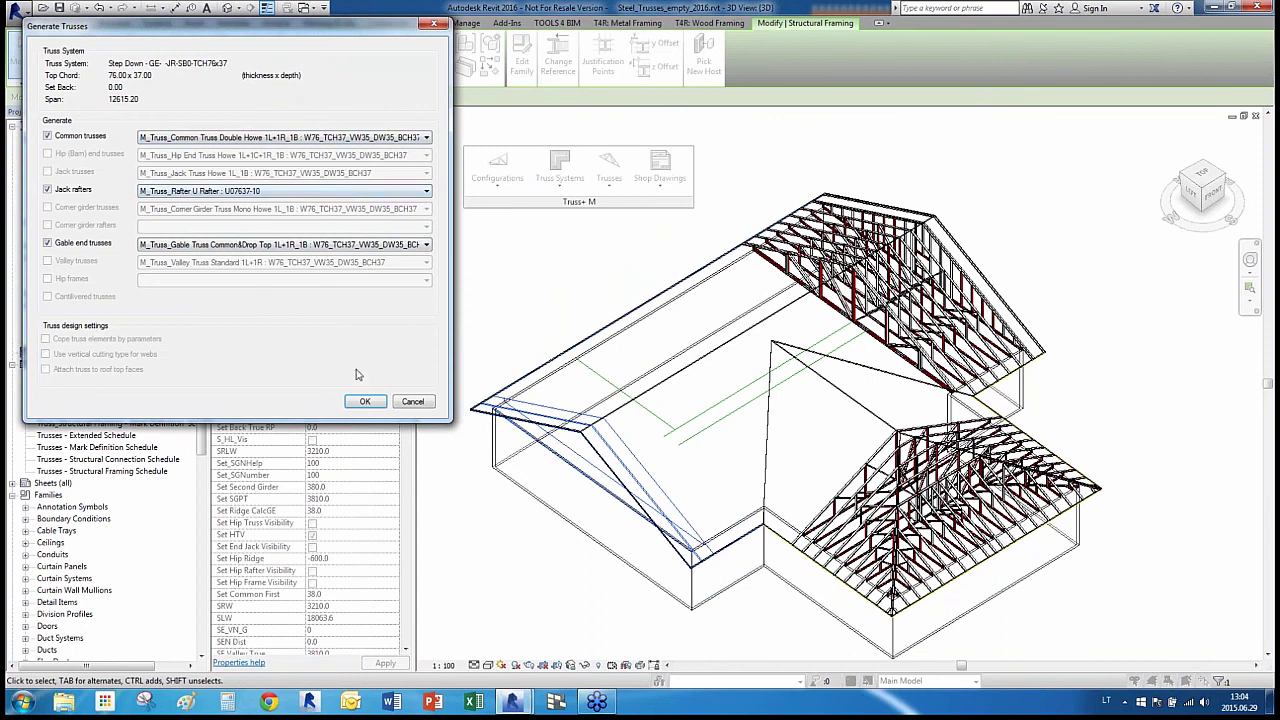
click(366, 401)
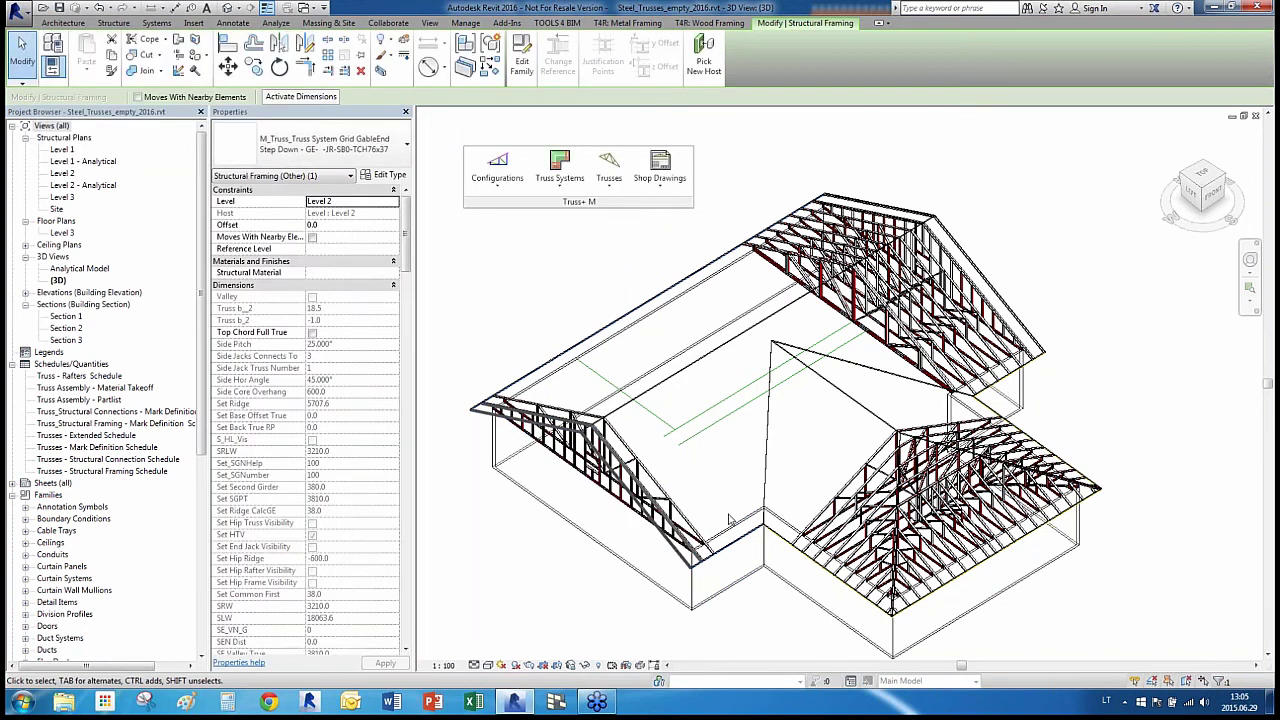
Array the newly framed gable end's innermost common truss to the left with 600 mm spacing and a total amount of 6
click(738, 483)
scroll(738, 487, up, 2)
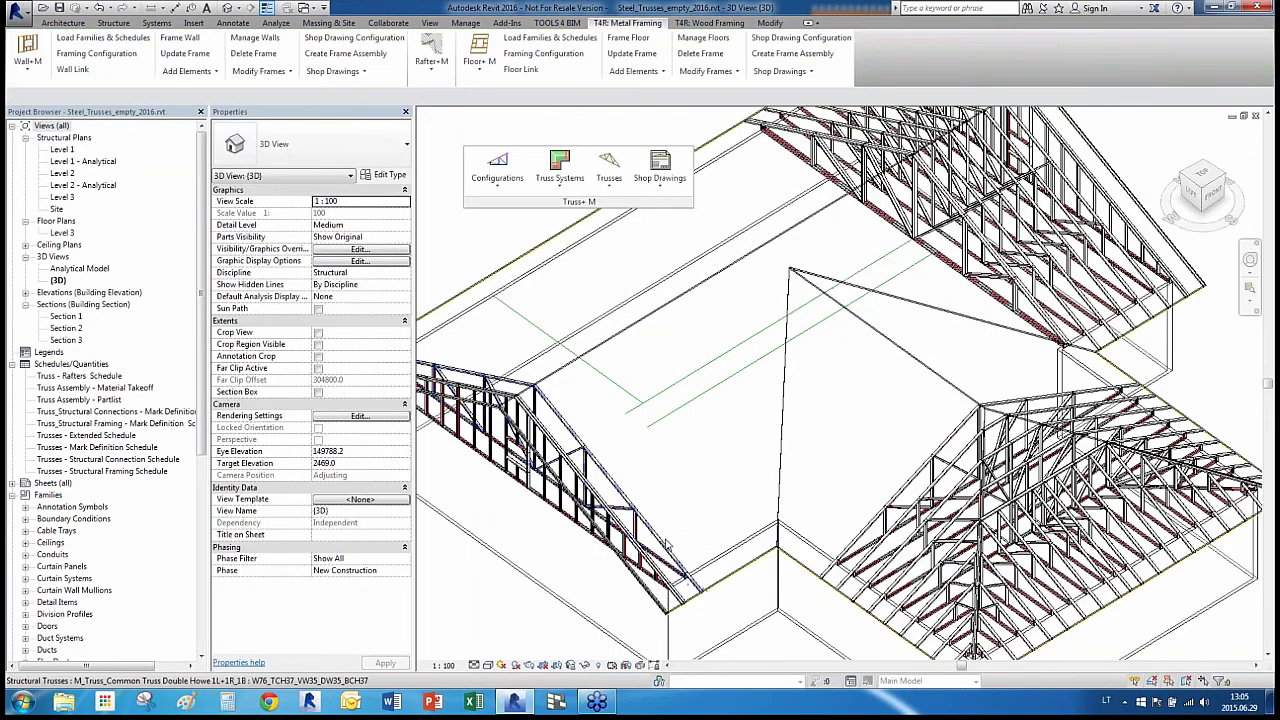
click(697, 382)
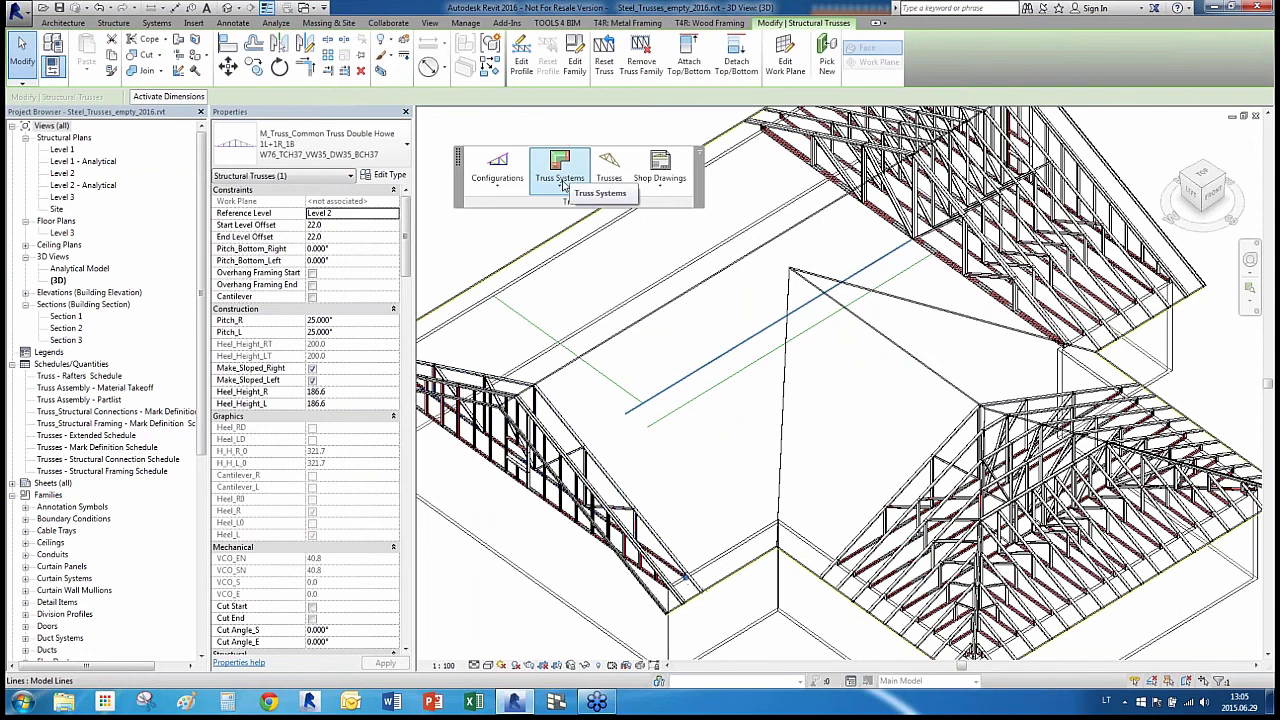
click(562, 186)
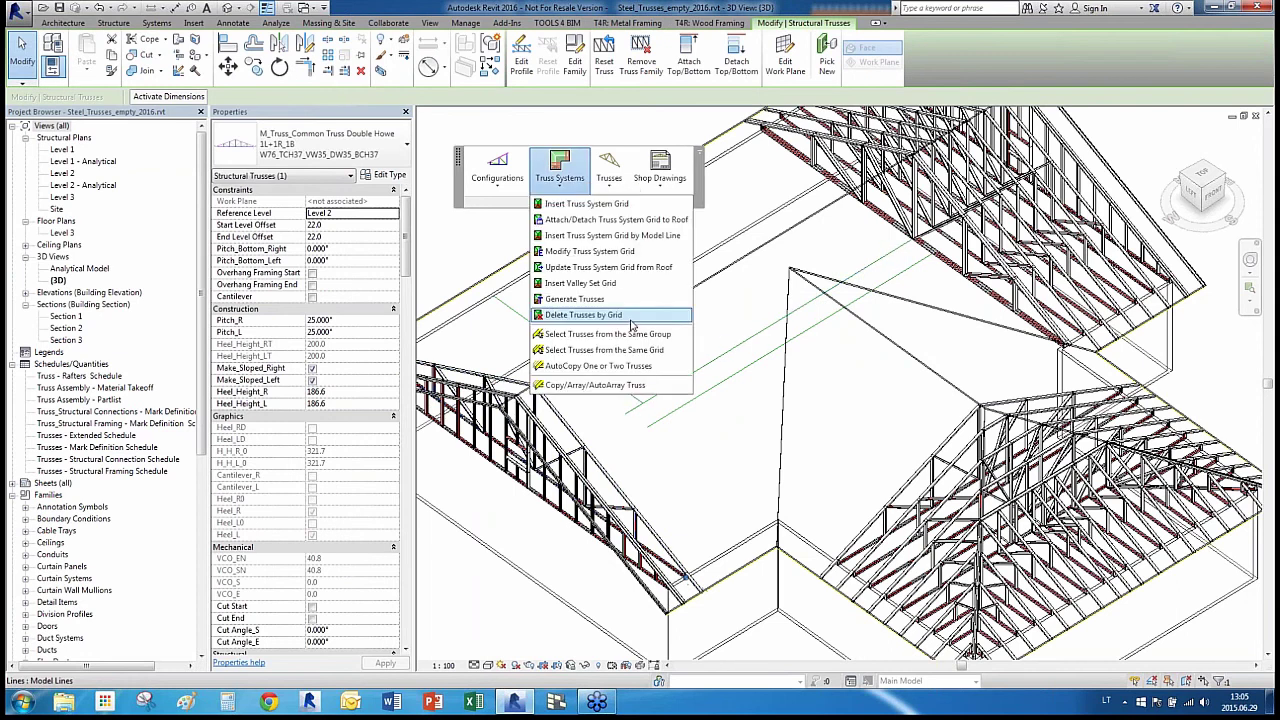
click(597, 386)
click(58, 97)
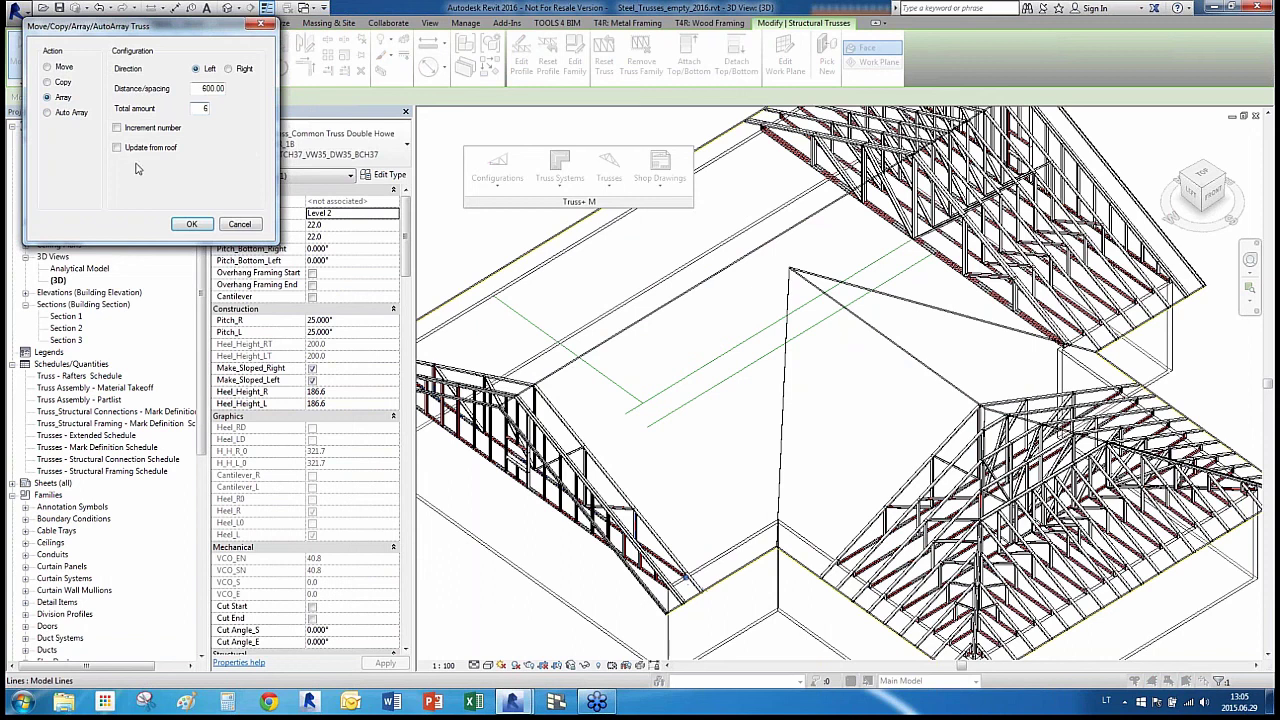
click(190, 223)
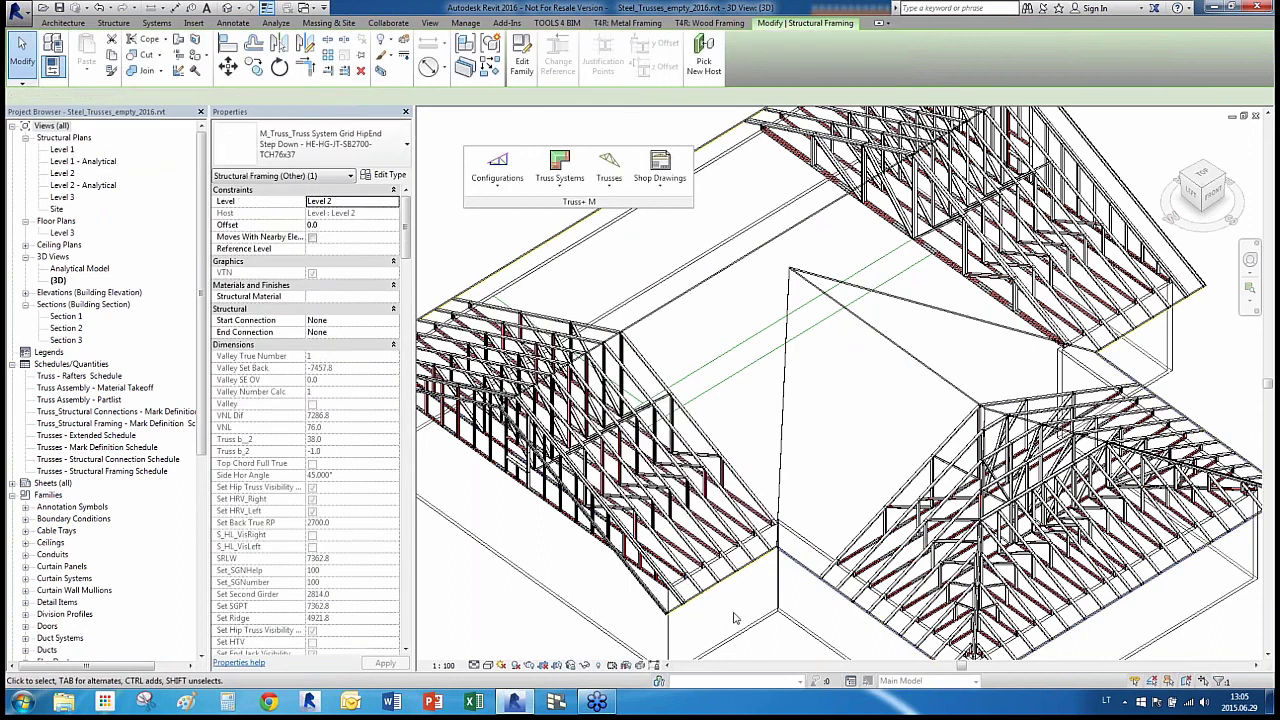
Examine the arrayed gable end trusses up close where they reach the roof's inner corner and the neighbouring hip end
scroll(773, 622, up, 6)
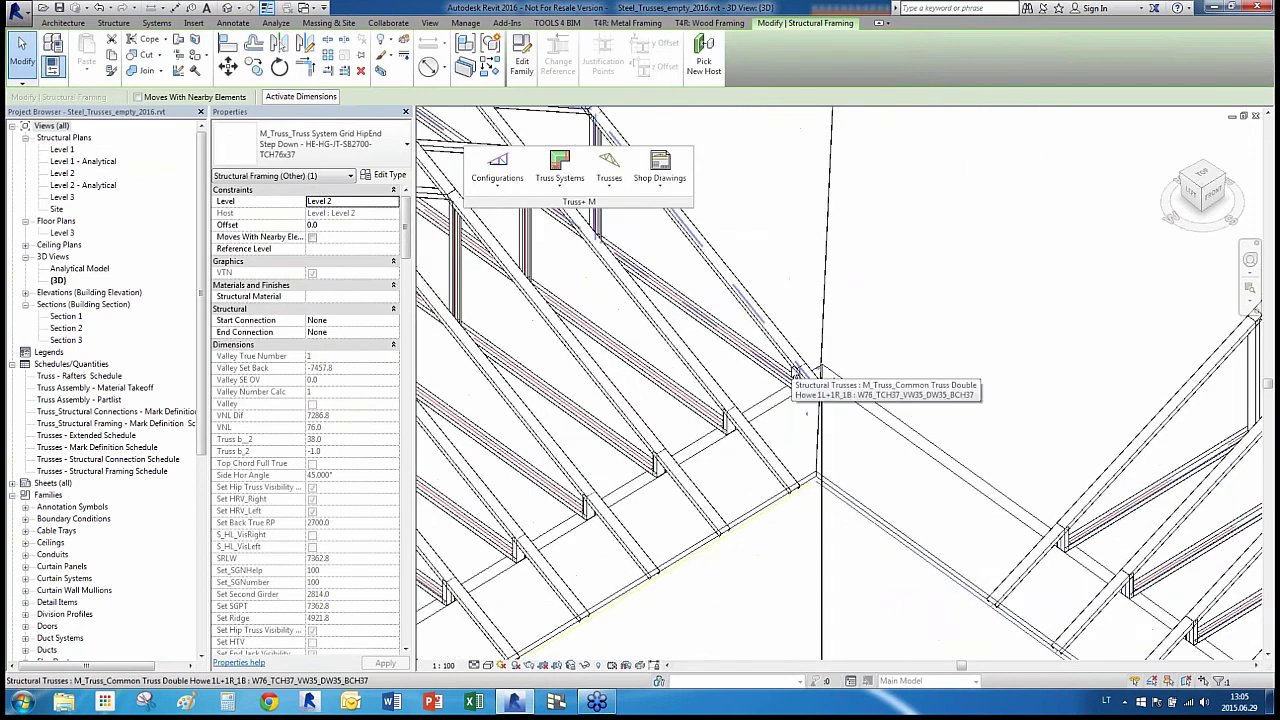
scroll(794, 388, up, 2)
scroll(794, 390, down, 4)
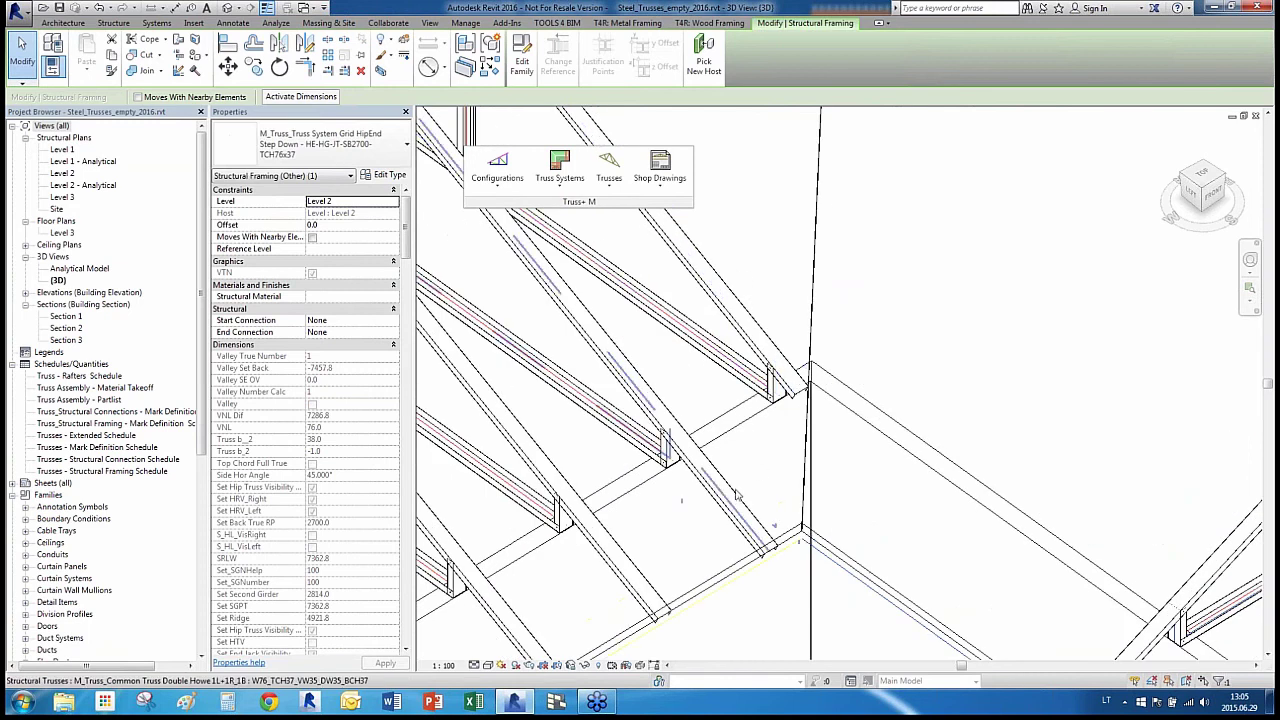
scroll(706, 475, up, 3)
scroll(706, 472, down, 3)
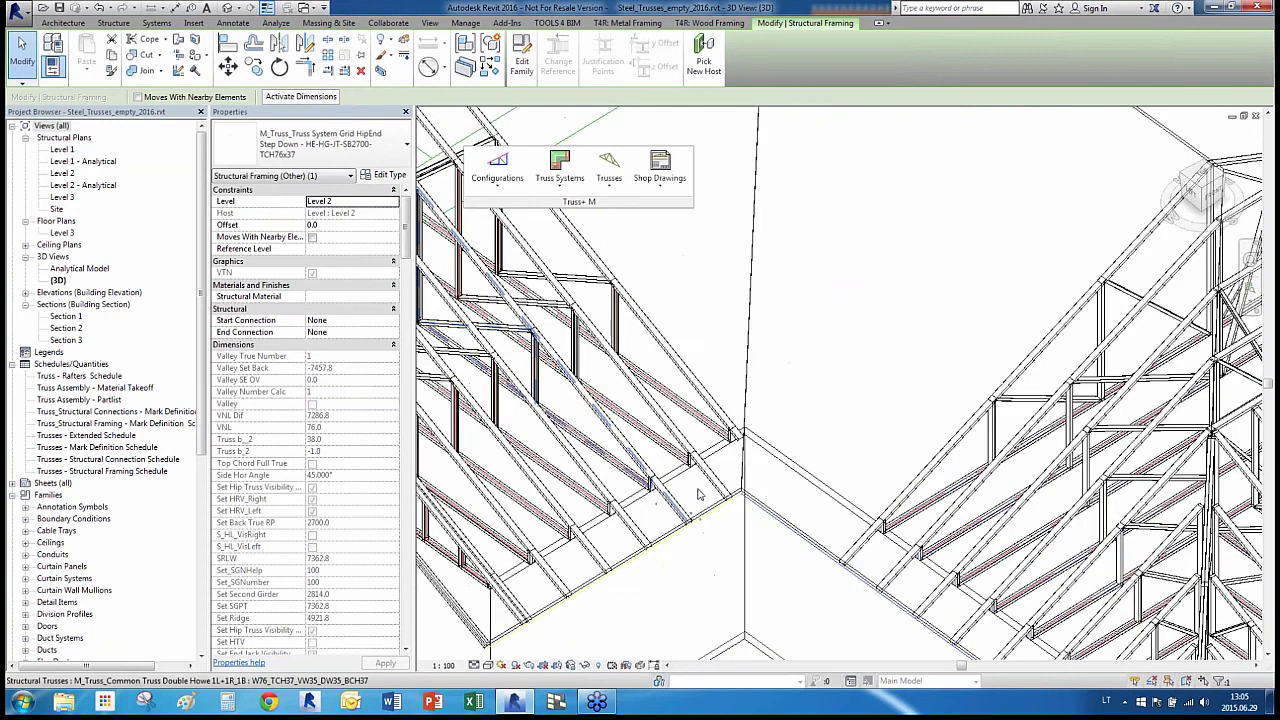
scroll(791, 500, up, 2)
scroll(791, 500, down, 3)
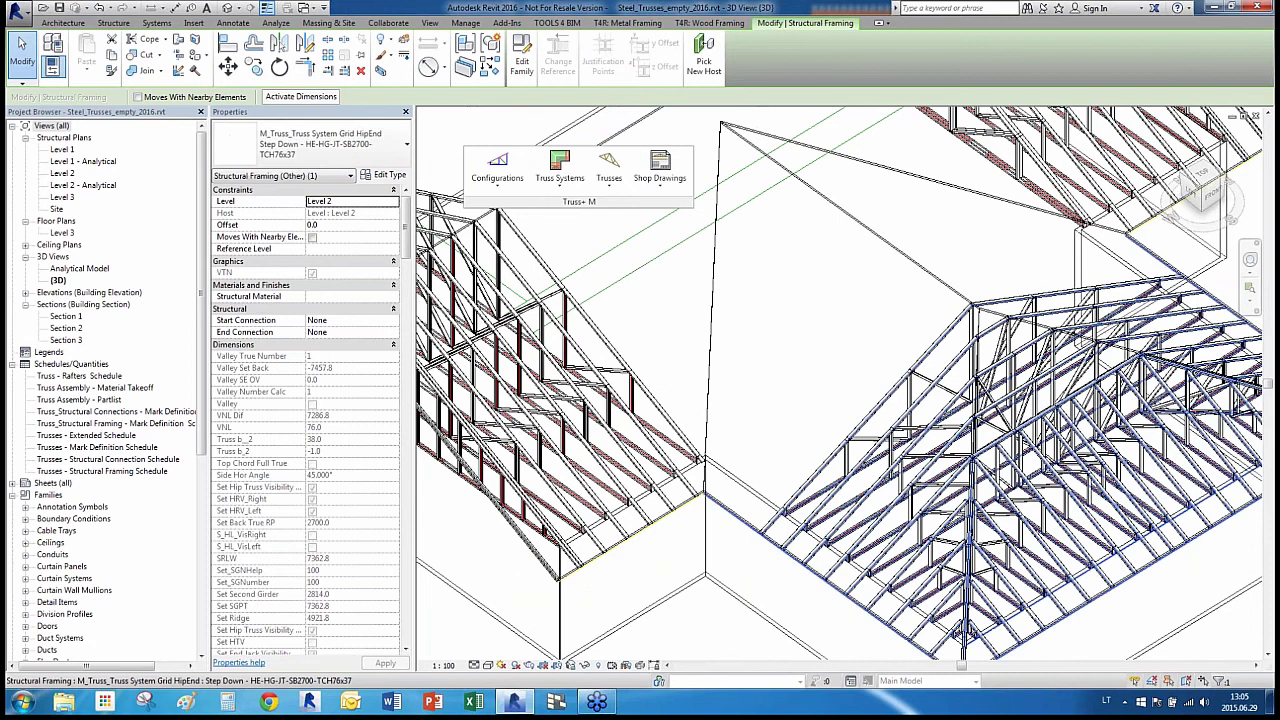
scroll(765, 332, up, 3)
key(Escape)
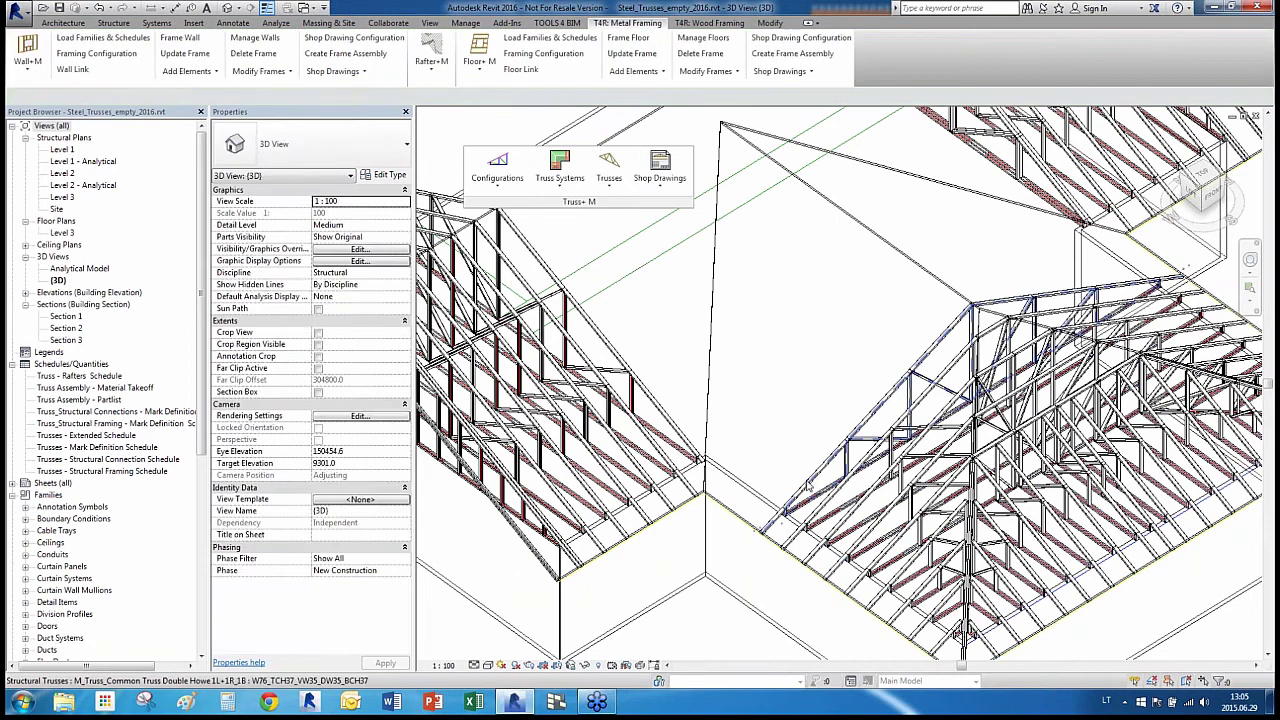
Array the hip end's innermost common truss to the left with 600 mm spacing, a total amount of 4 and Increment number enabled
click(625, 222)
click(560, 170)
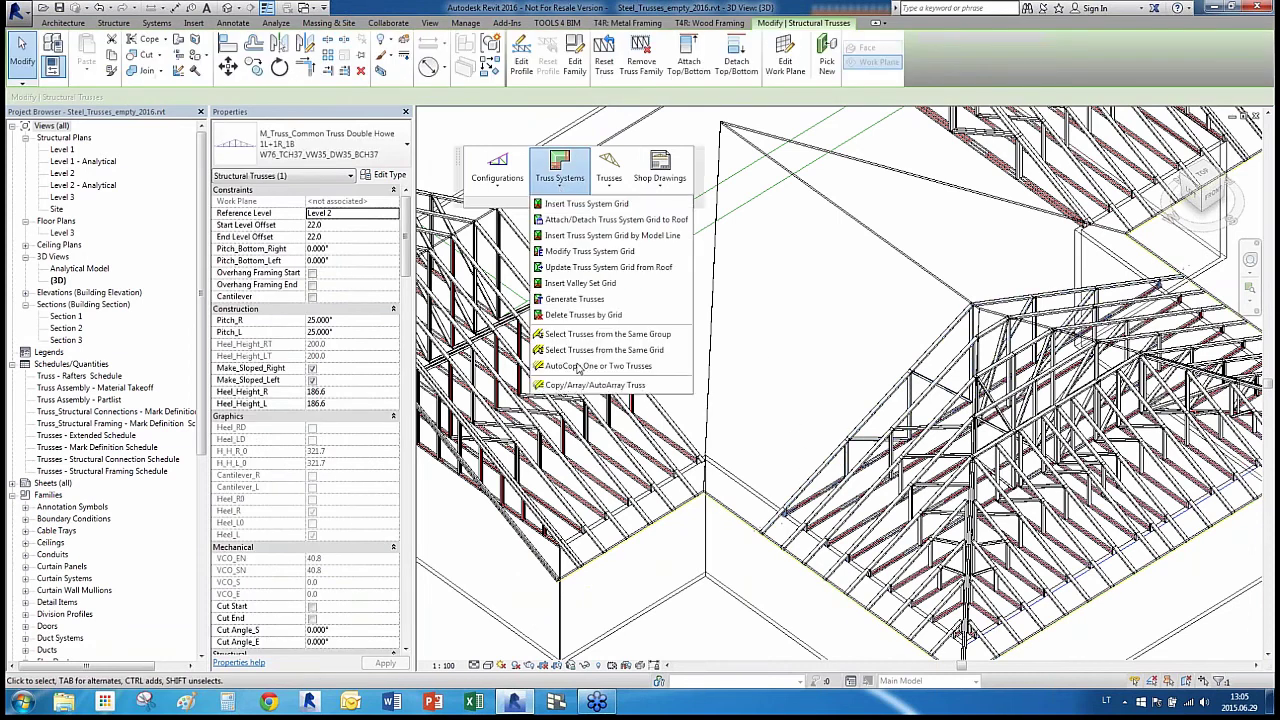
click(580, 385)
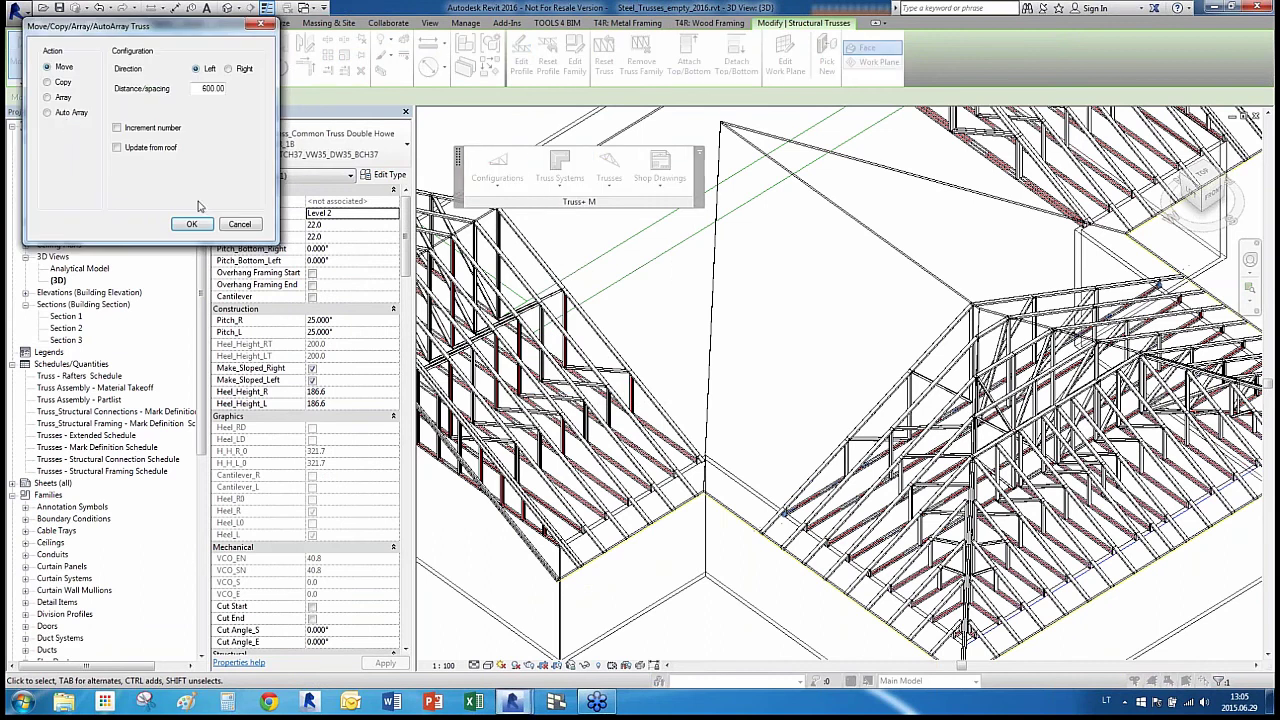
click(60, 97)
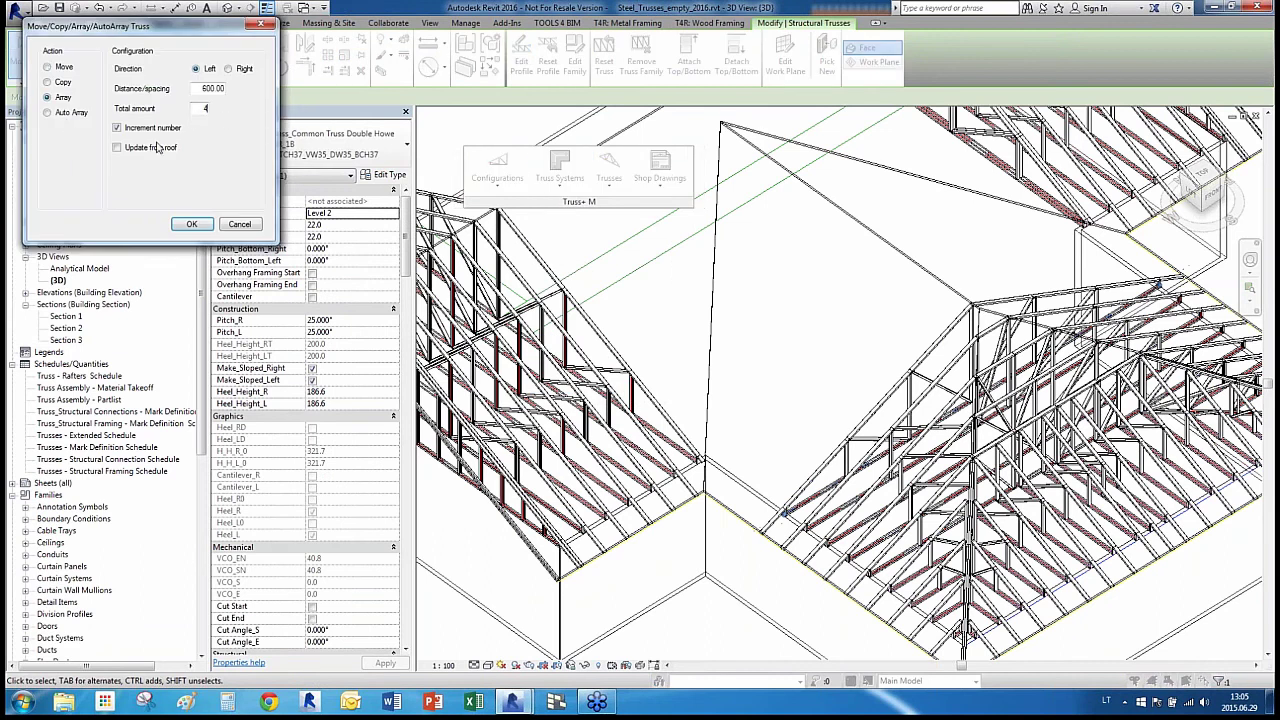
click(191, 223)
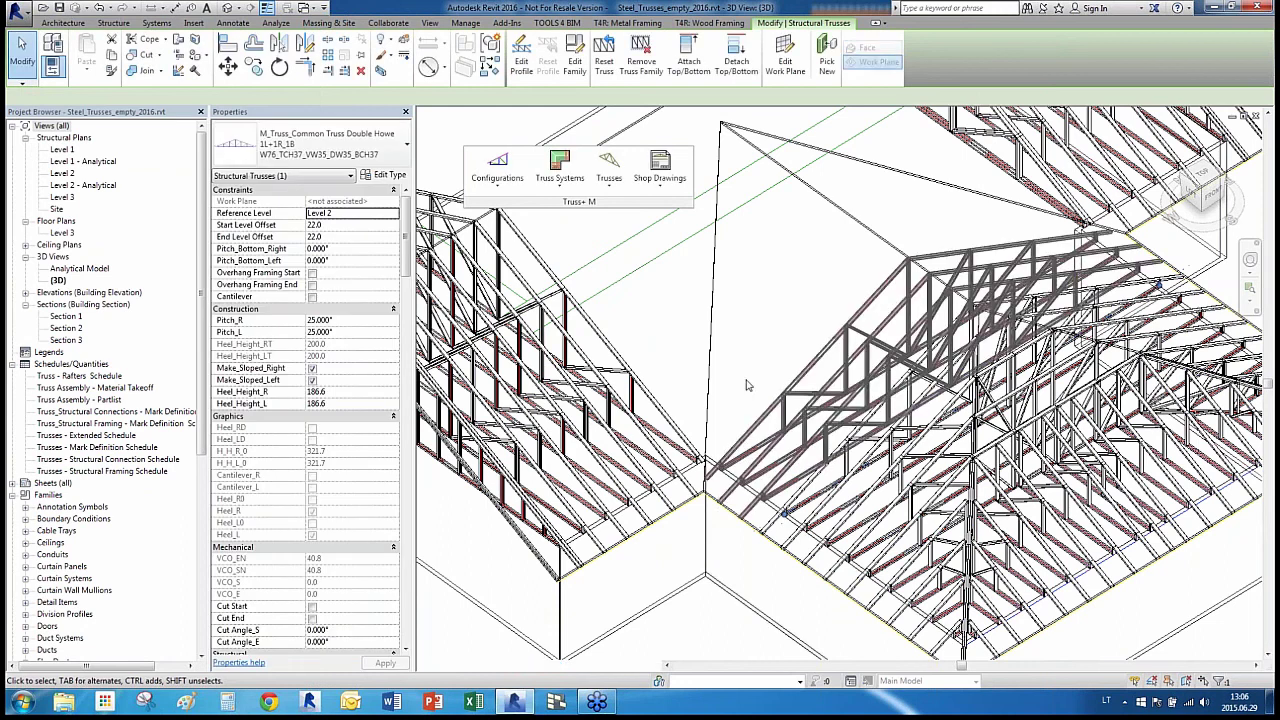
Copy the gable end truss nearest the inner corner 76 mm to the left with Increment number and Update from roof enabled
scroll(752, 517, up, 5)
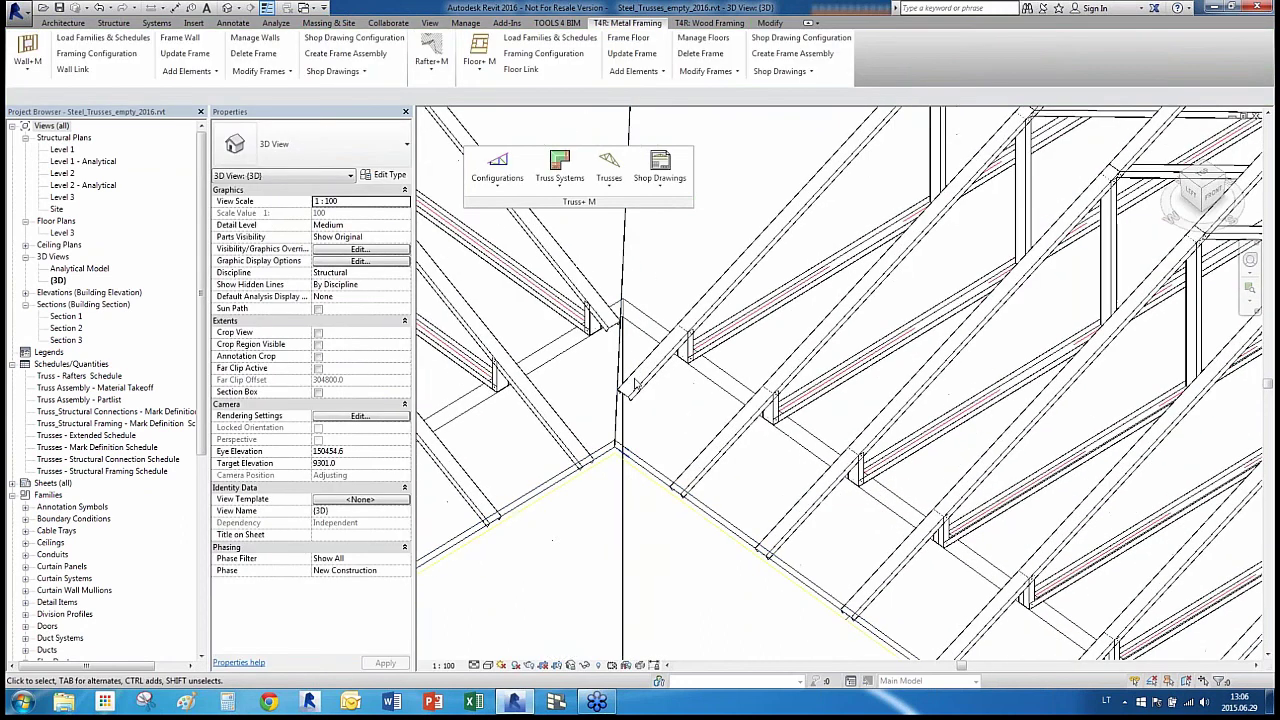
scroll(620, 415, down, 8)
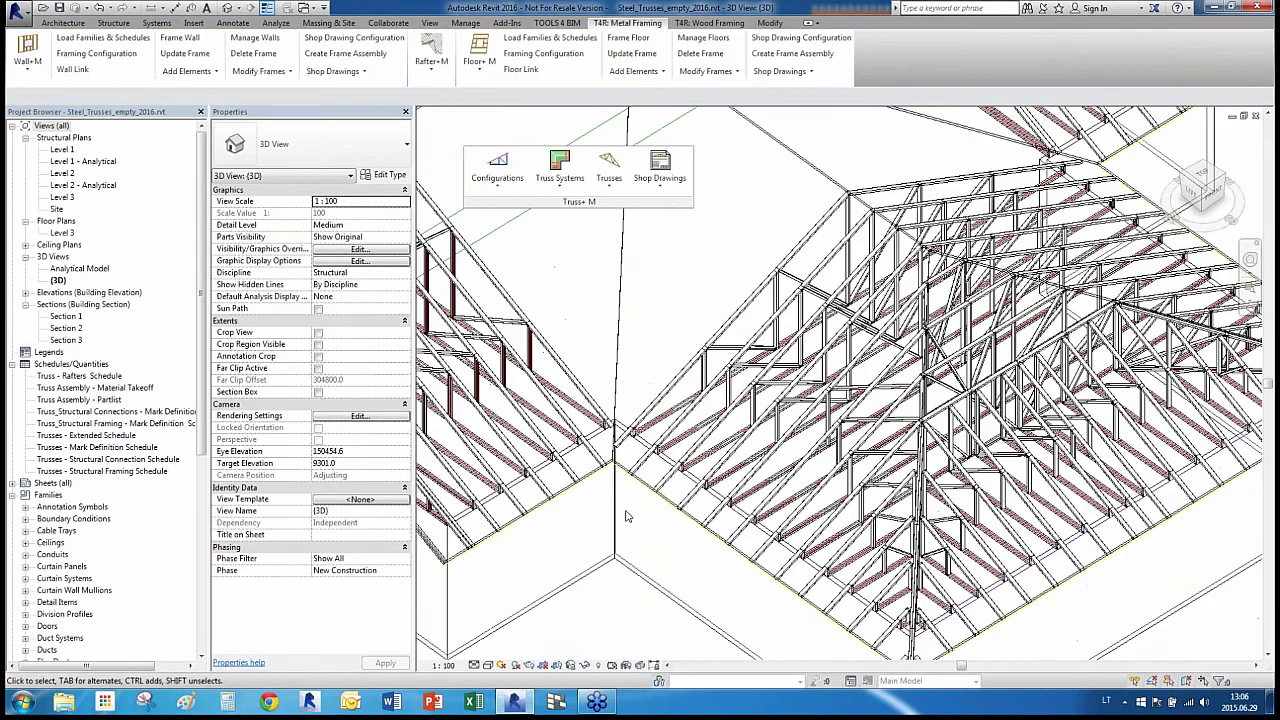
shift+middle_drag(769, 478, 773, 518)
scroll(790, 234, up, 2)
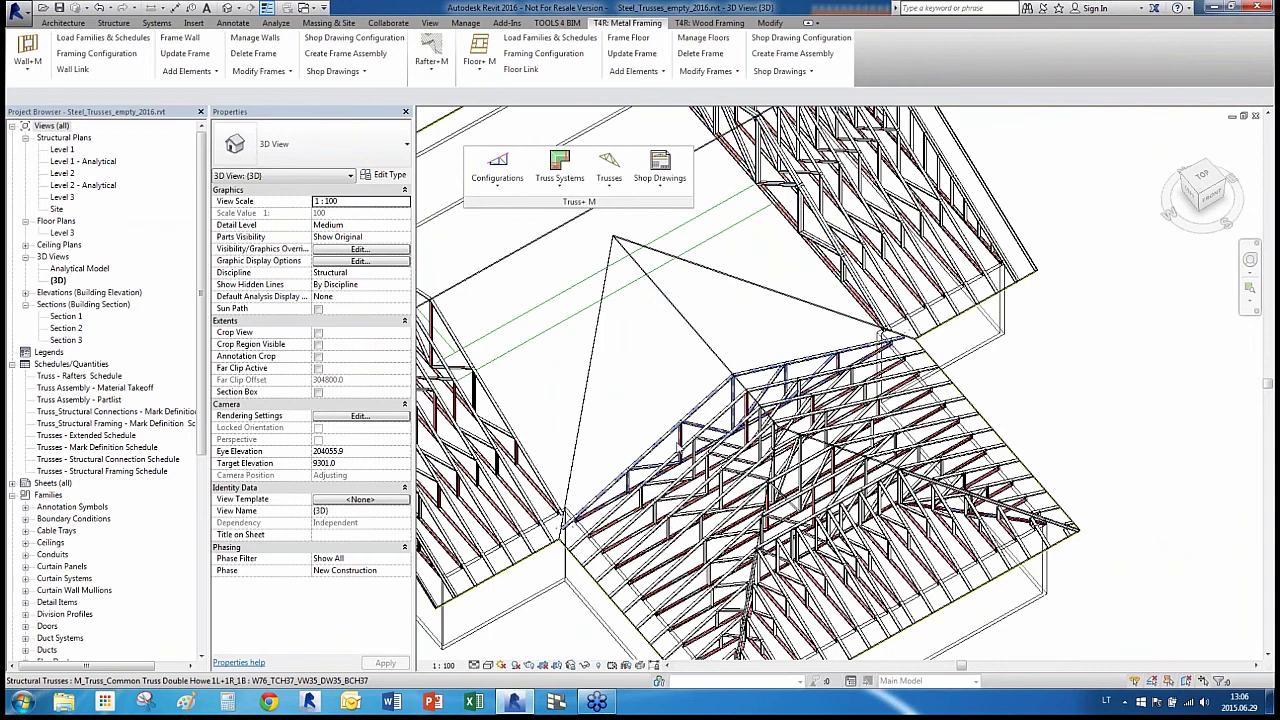
scroll(556, 500, up, 3)
click(581, 387)
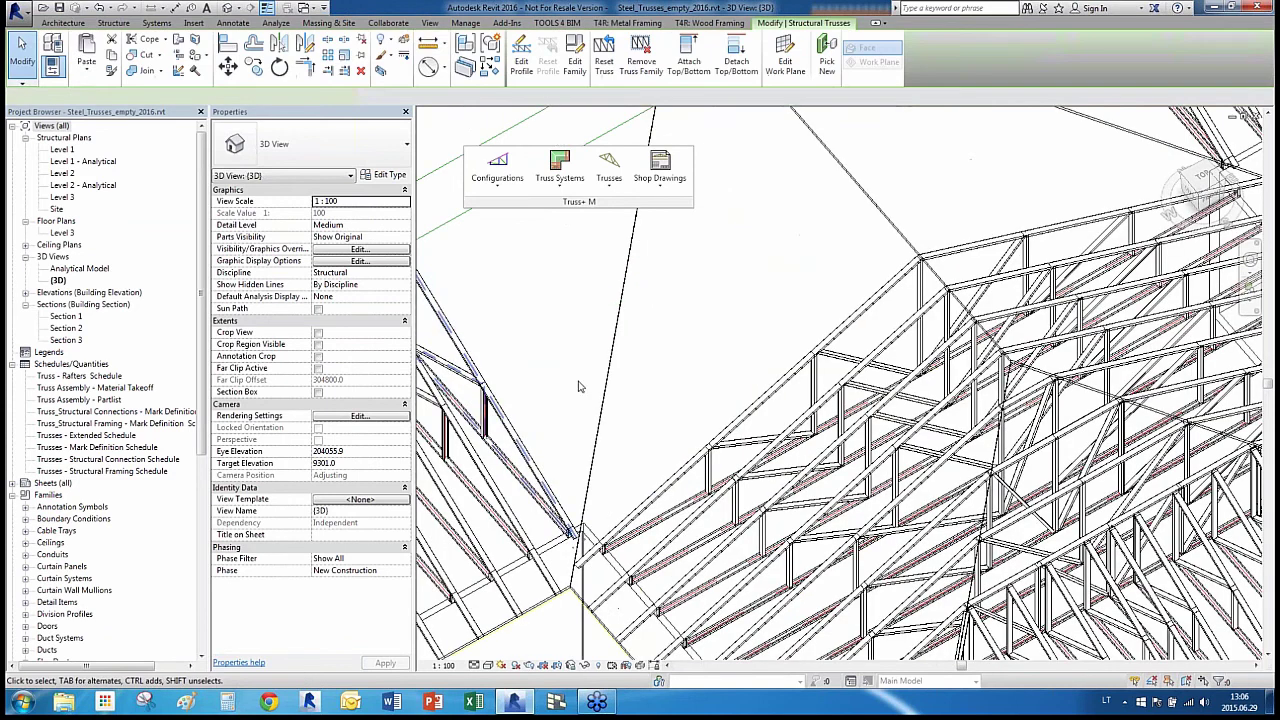
click(559, 170)
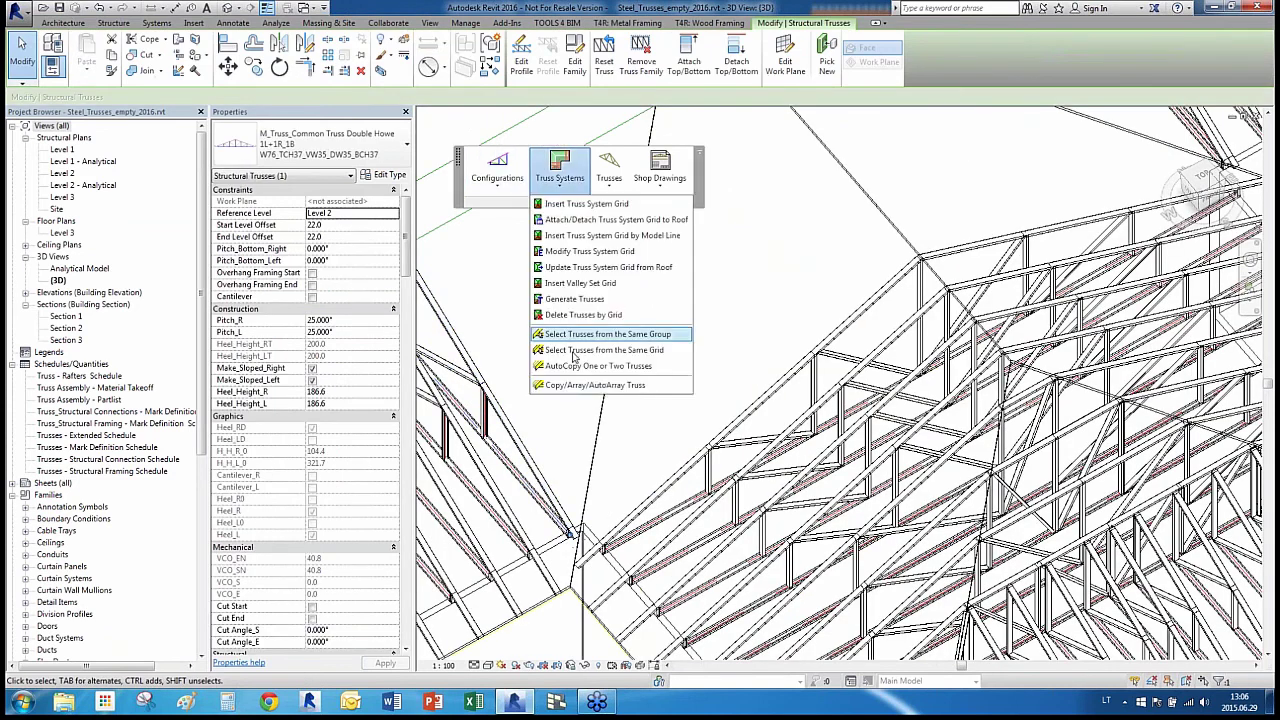
click(573, 382)
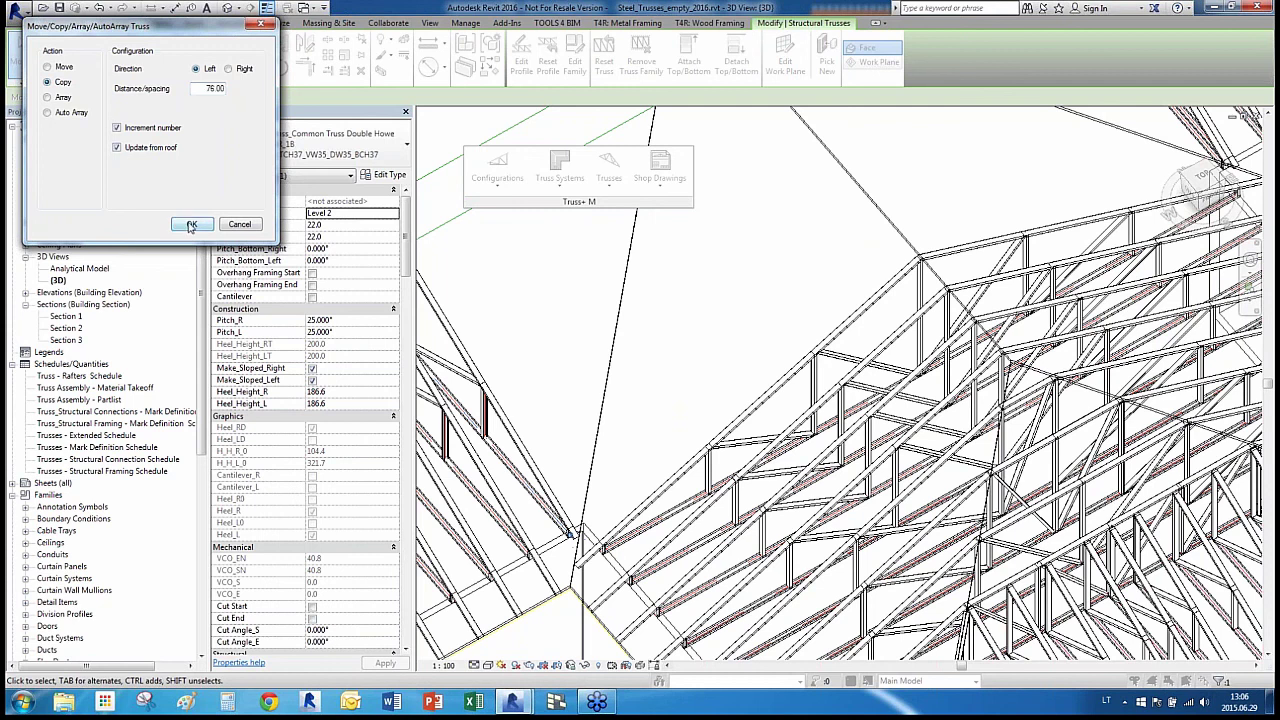
click(191, 225)
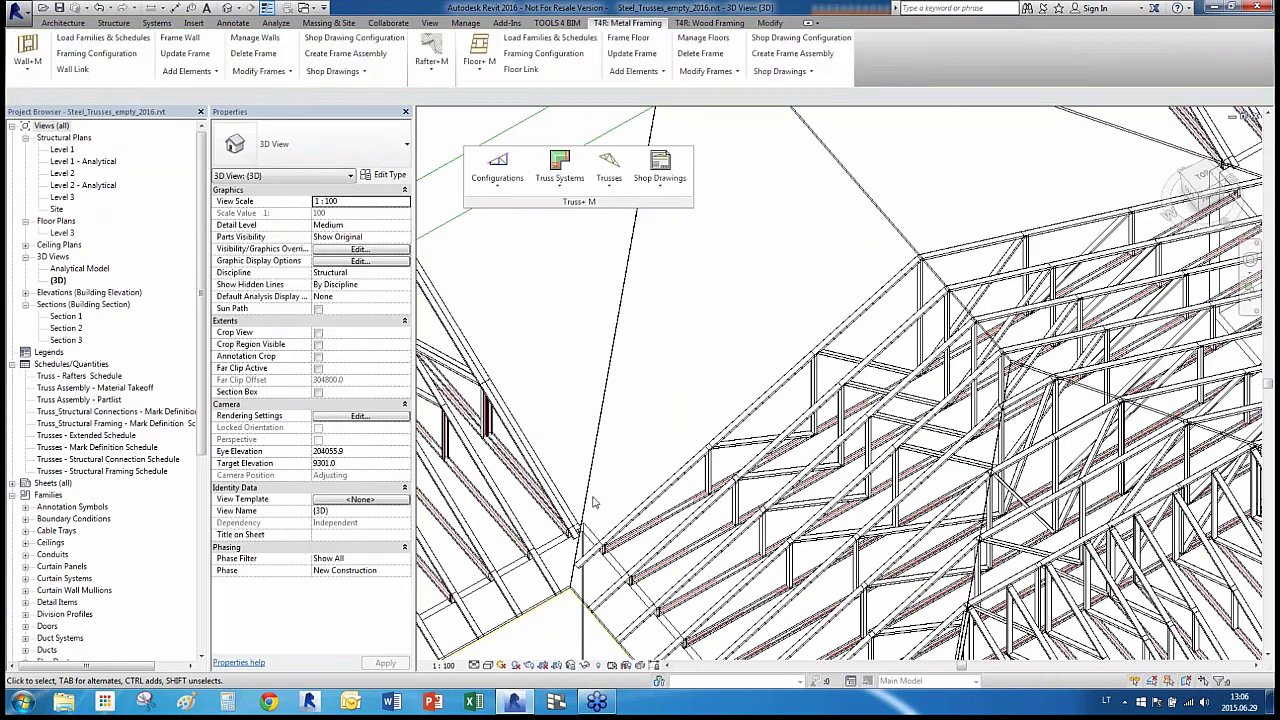
scroll(593, 502, down, 4)
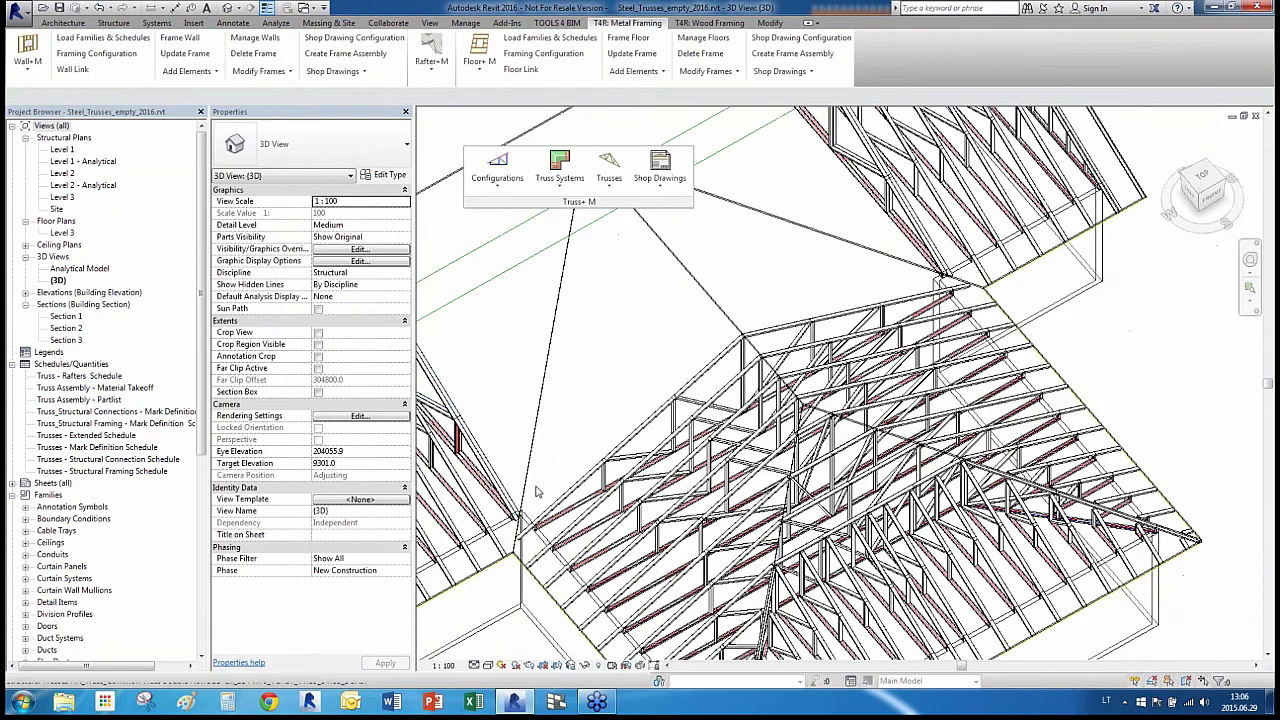
click(521, 484)
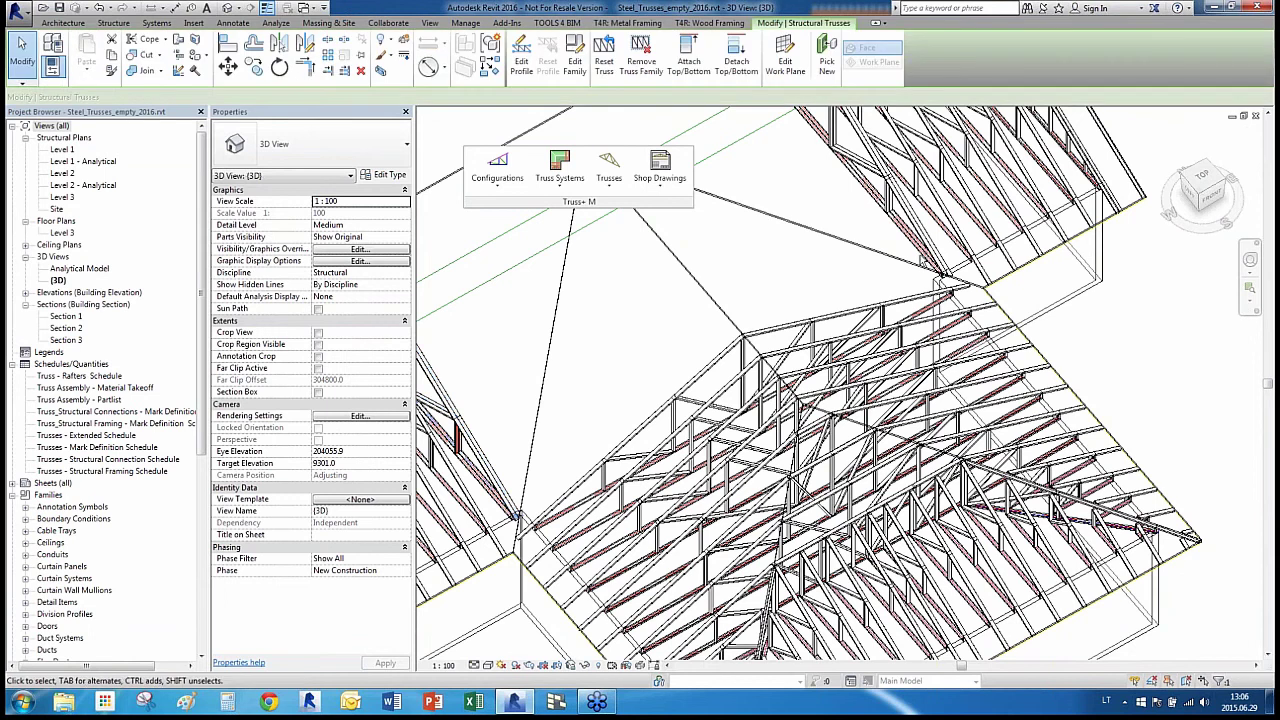
click(518, 387)
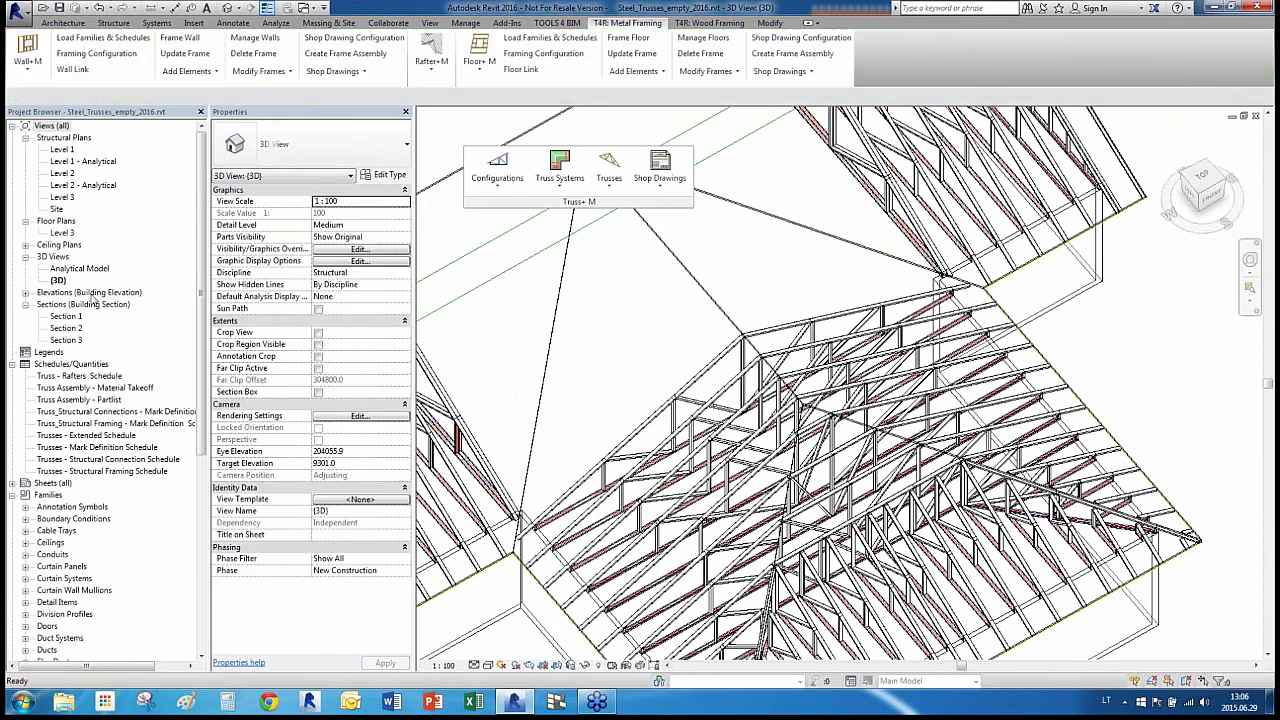
In the Level 2 structural plan, draw a model line about 10036 mm long between the innermost gable end trusses, just beyond the hip end trusses
double_click(64, 174)
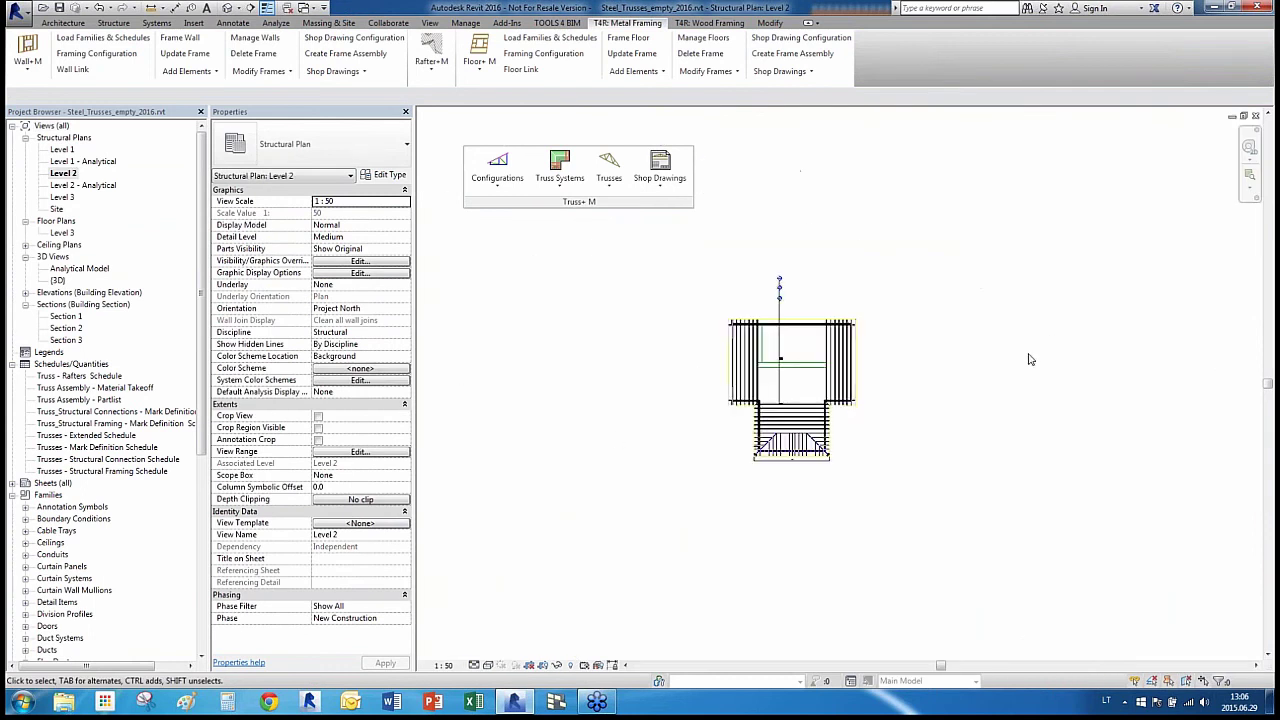
scroll(700, 397, up, 6)
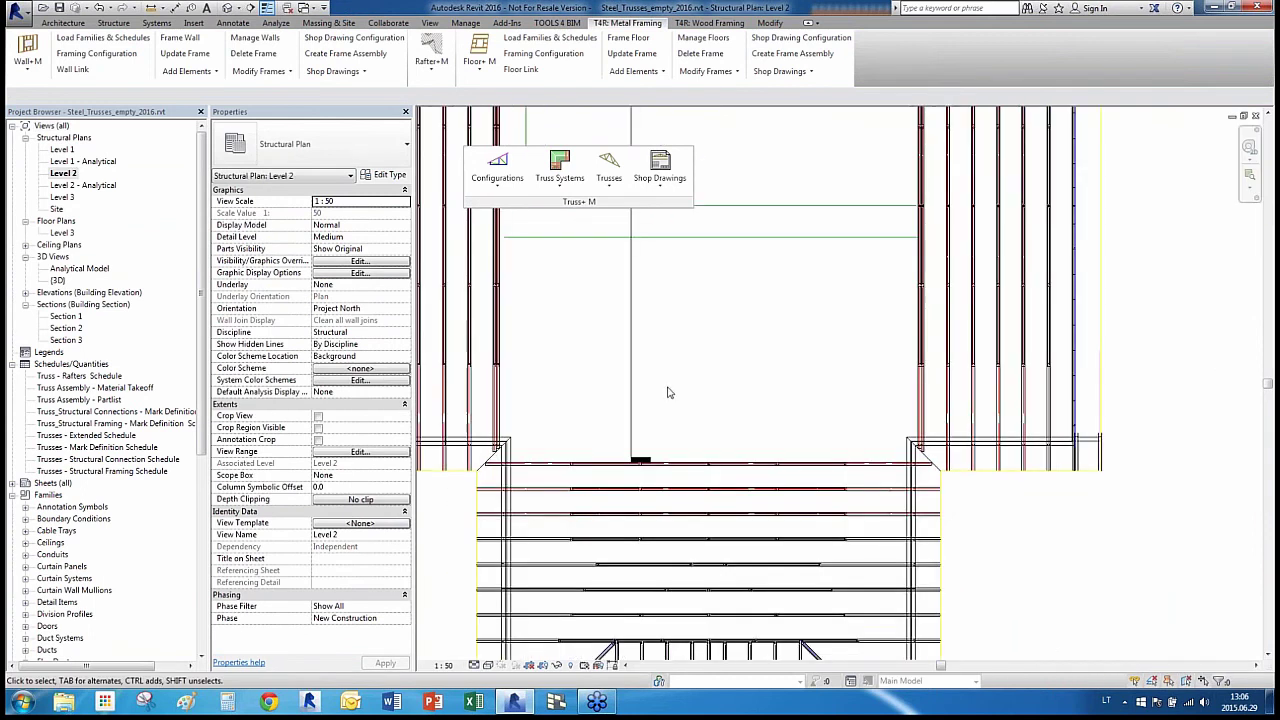
click(114, 23)
click(591, 55)
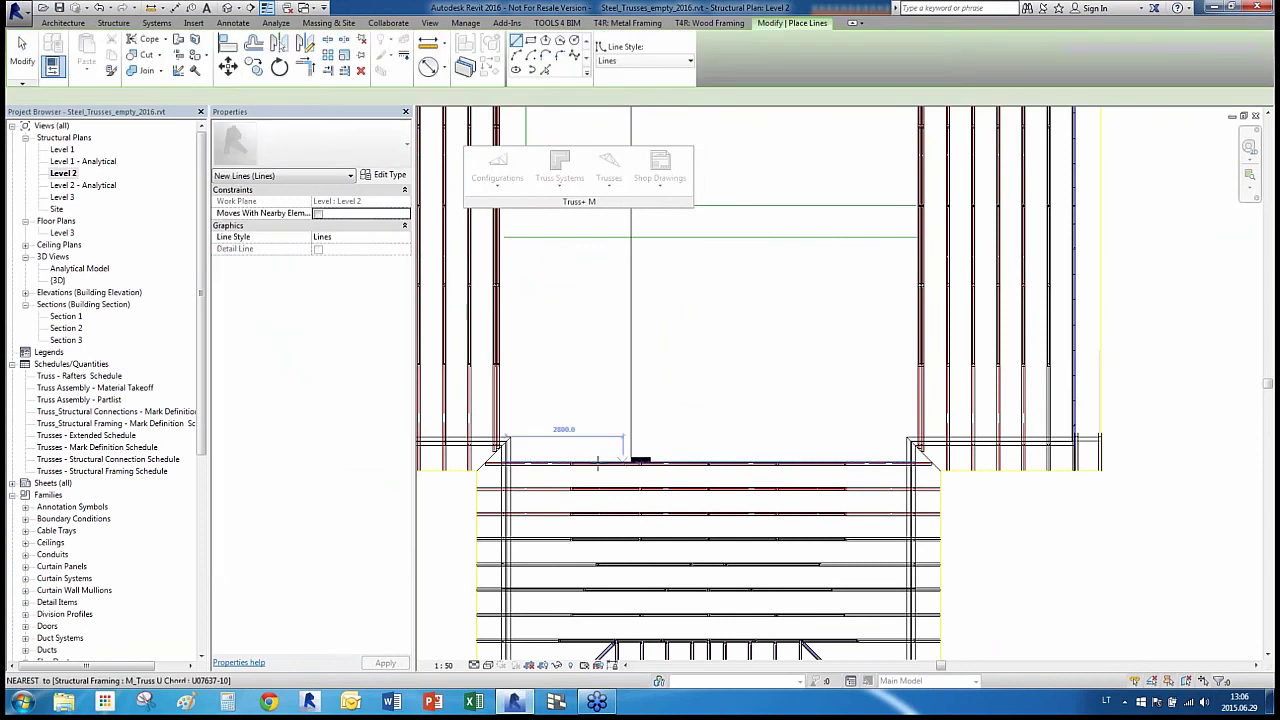
scroll(521, 448, up, 3)
scroll(521, 448, up, 2)
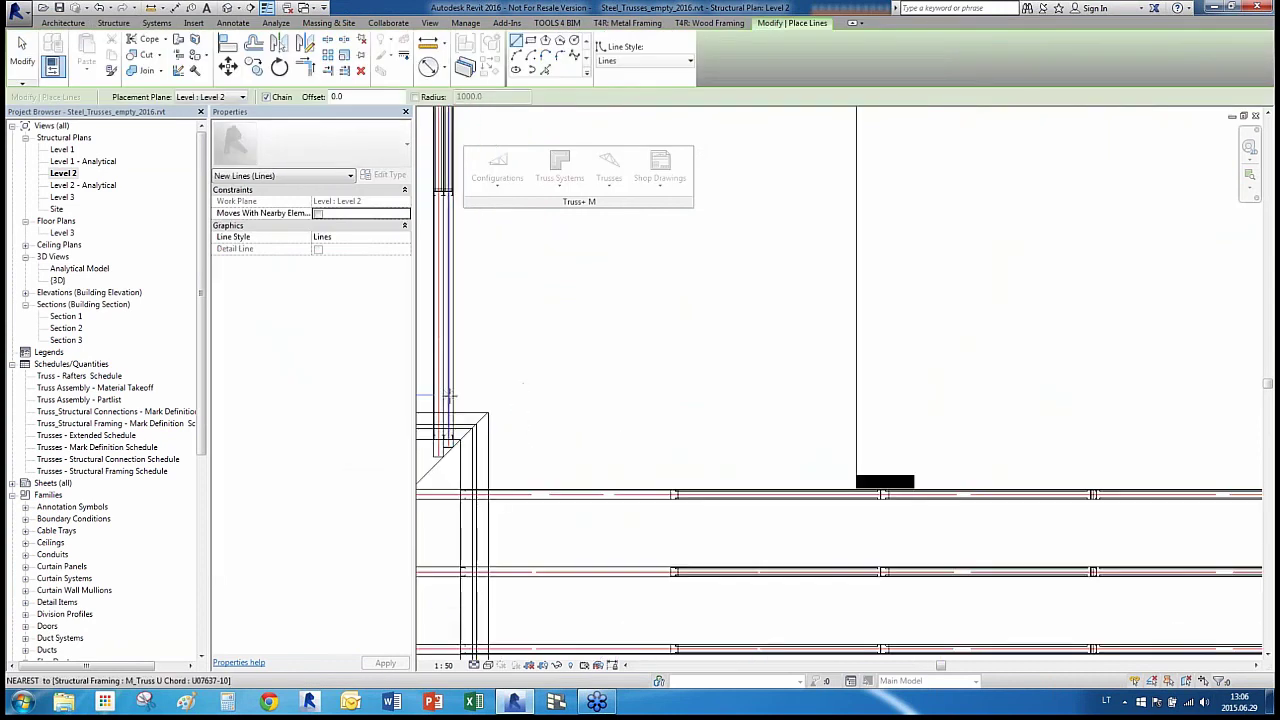
scroll(456, 408, down, 4)
scroll(857, 397, up, 3)
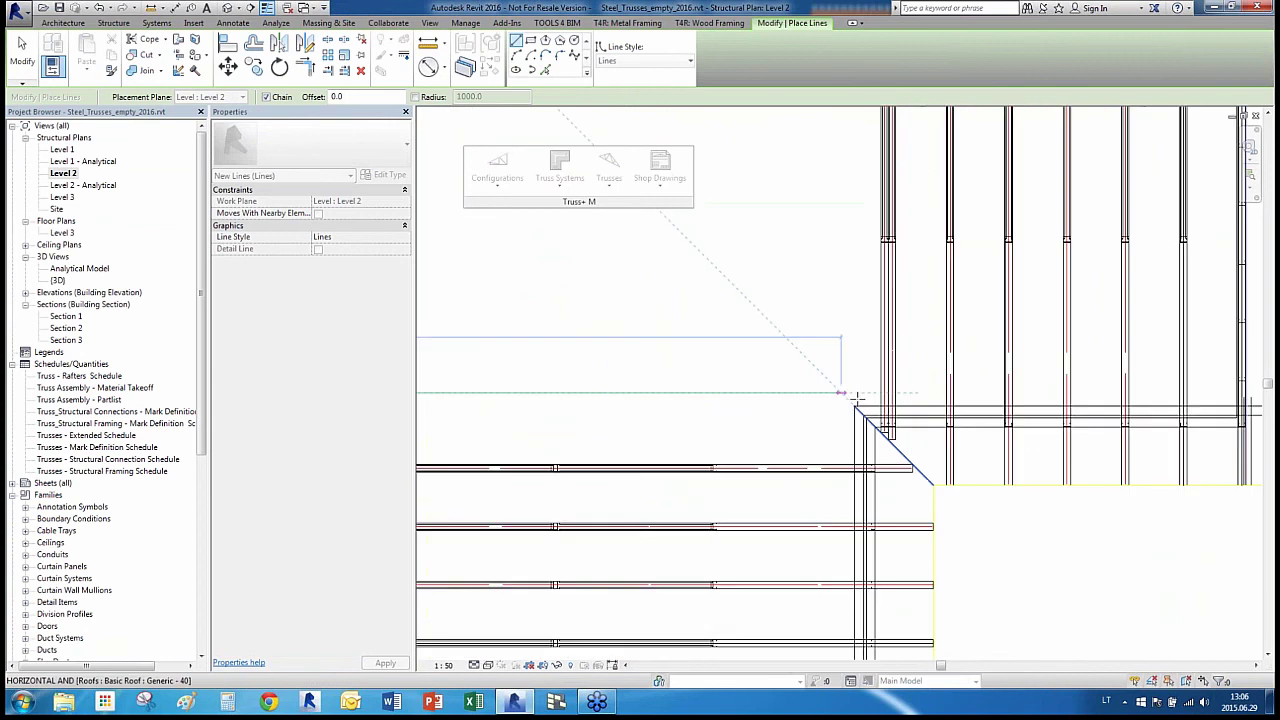
scroll(977, 461, down, 1)
key(Escape)
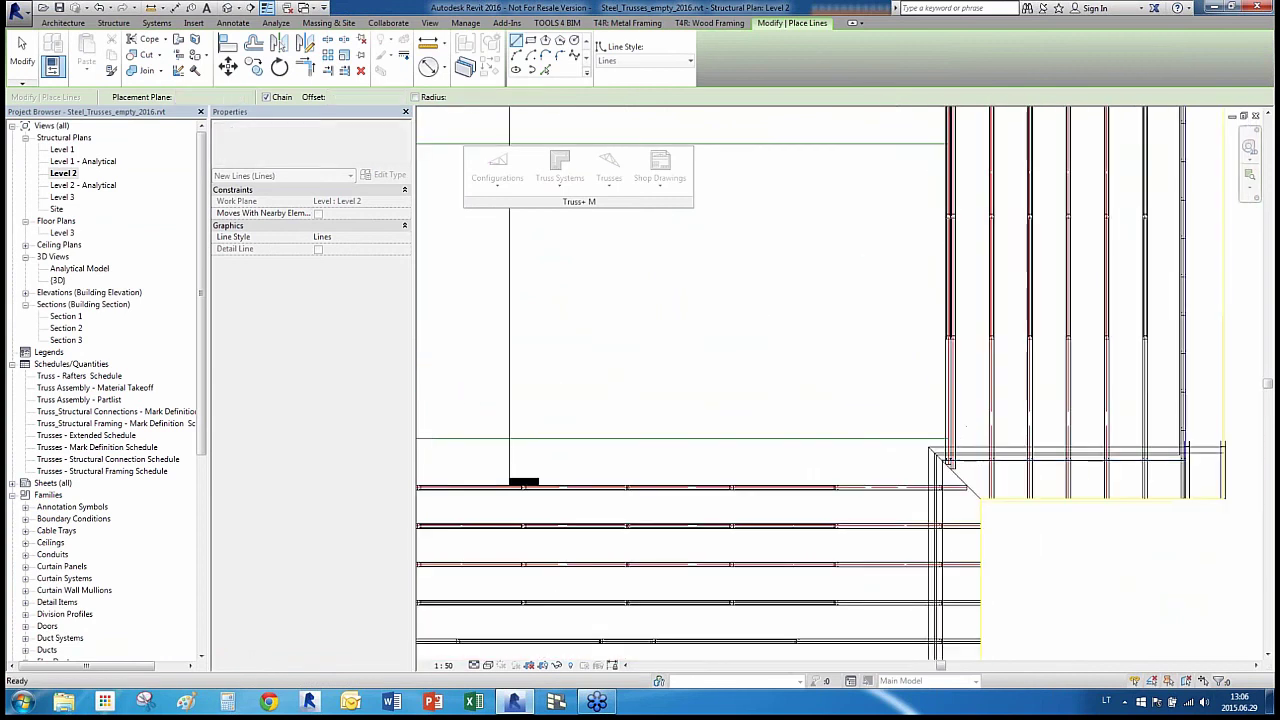
key(Escape)
scroll(834, 460, down, 3)
scroll(758, 464, up, 4)
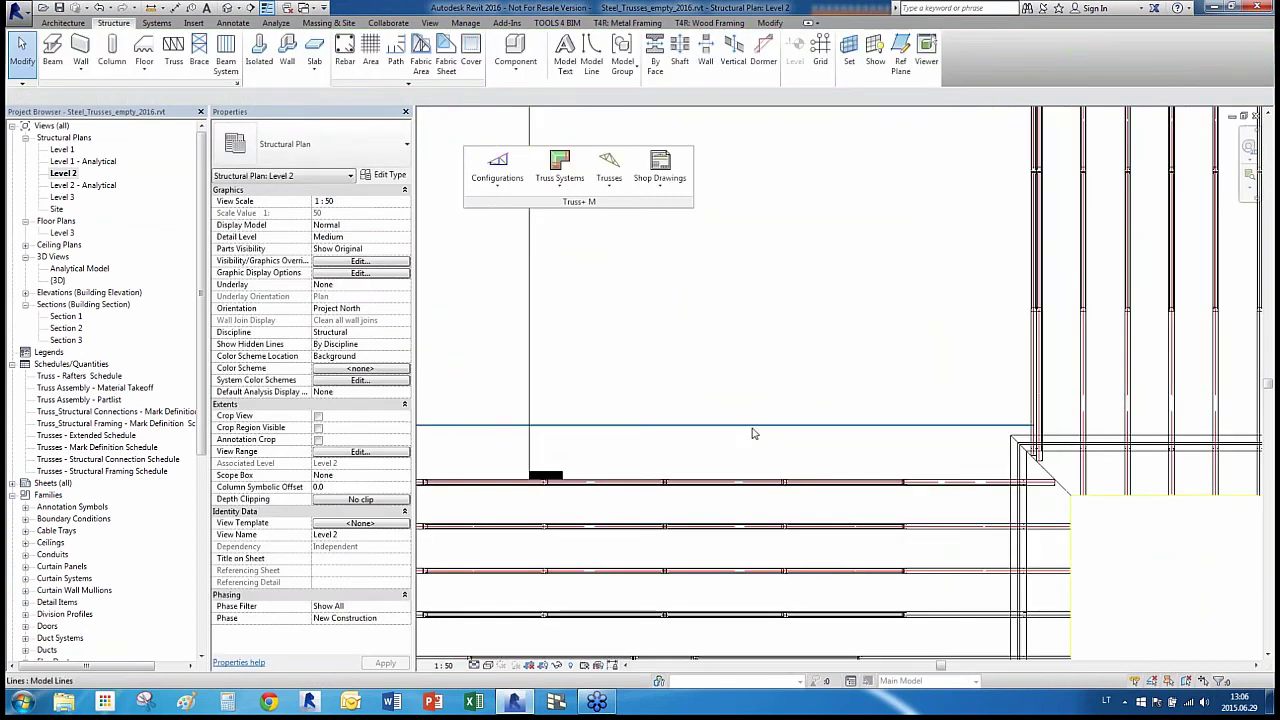
click(753, 428)
scroll(815, 462, down, 2)
key(Escape)
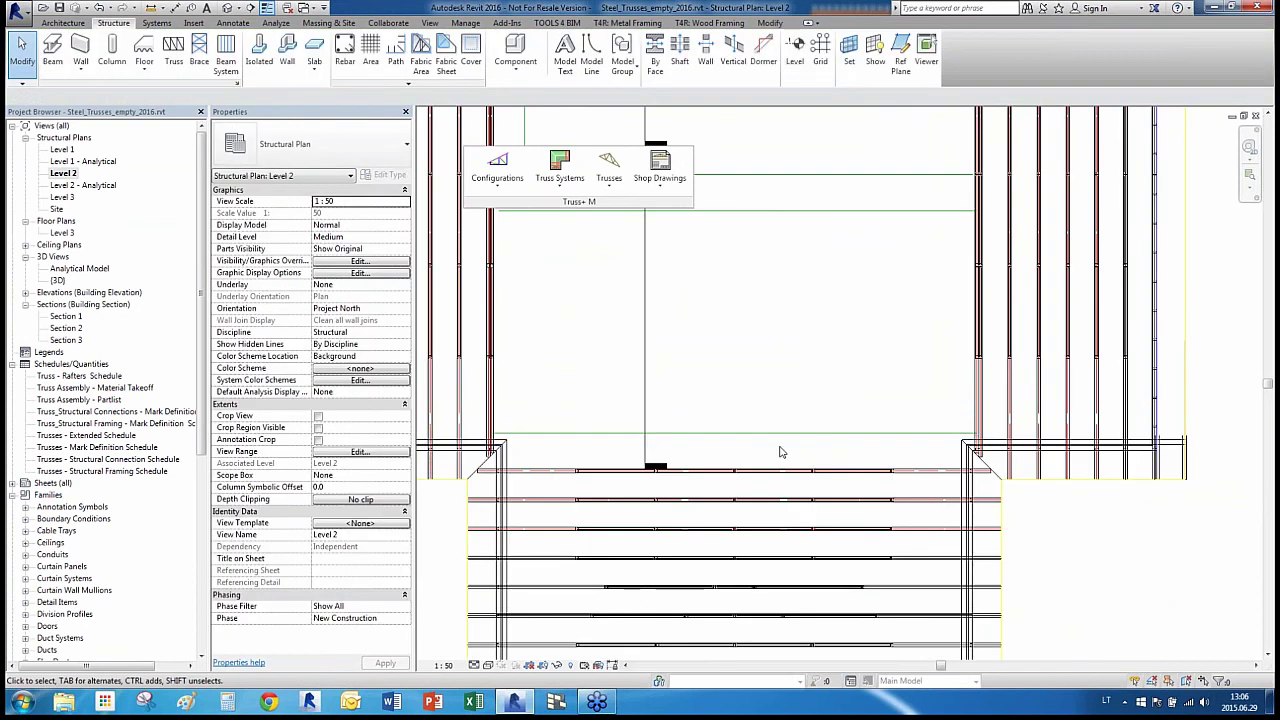
In the 3D view, insert a Double Howe&Gambrel 2L+2R_1B common truss, type W76_TCH37_VW35_DW35_BCH37, on the model line beside the hip end
click(222, 8)
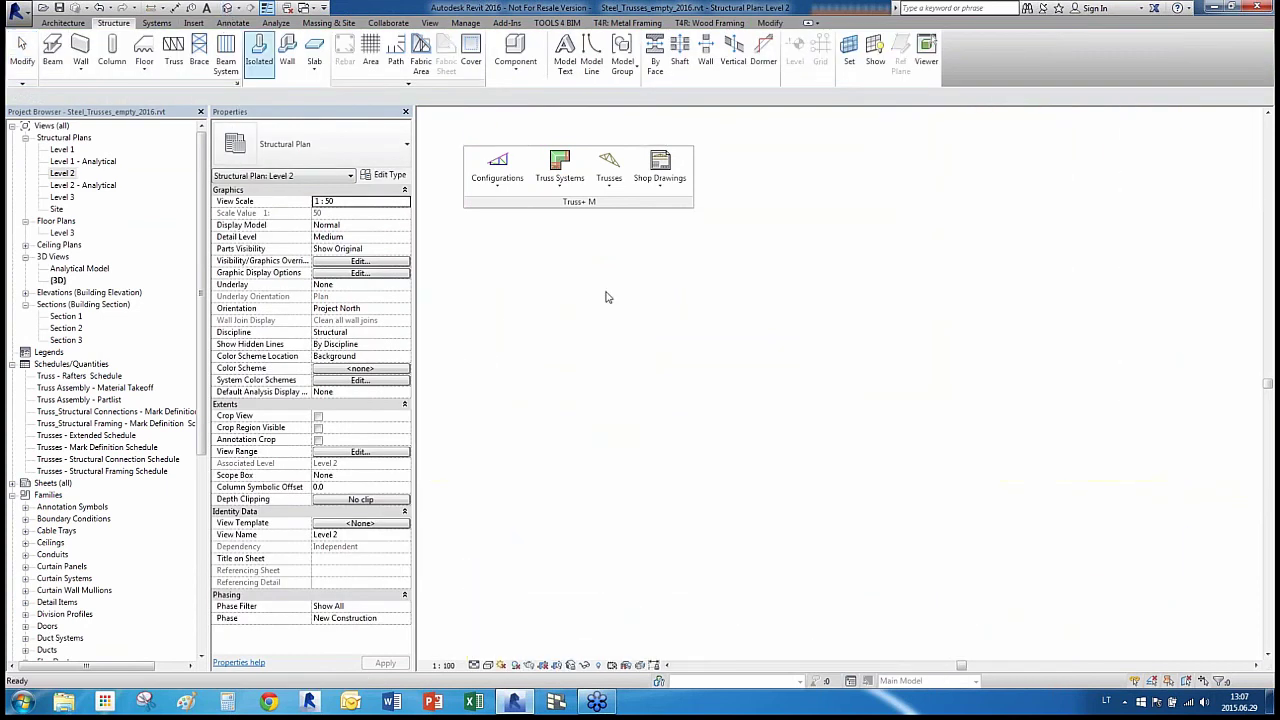
click(575, 471)
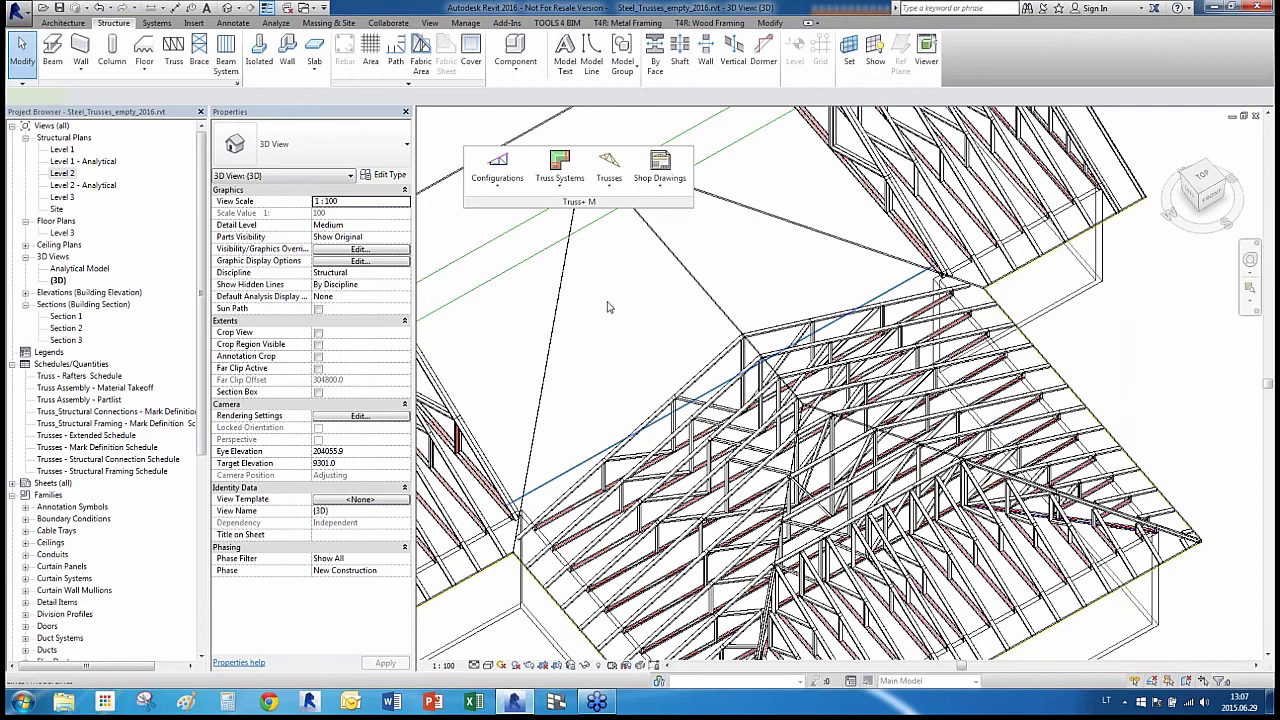
click(607, 176)
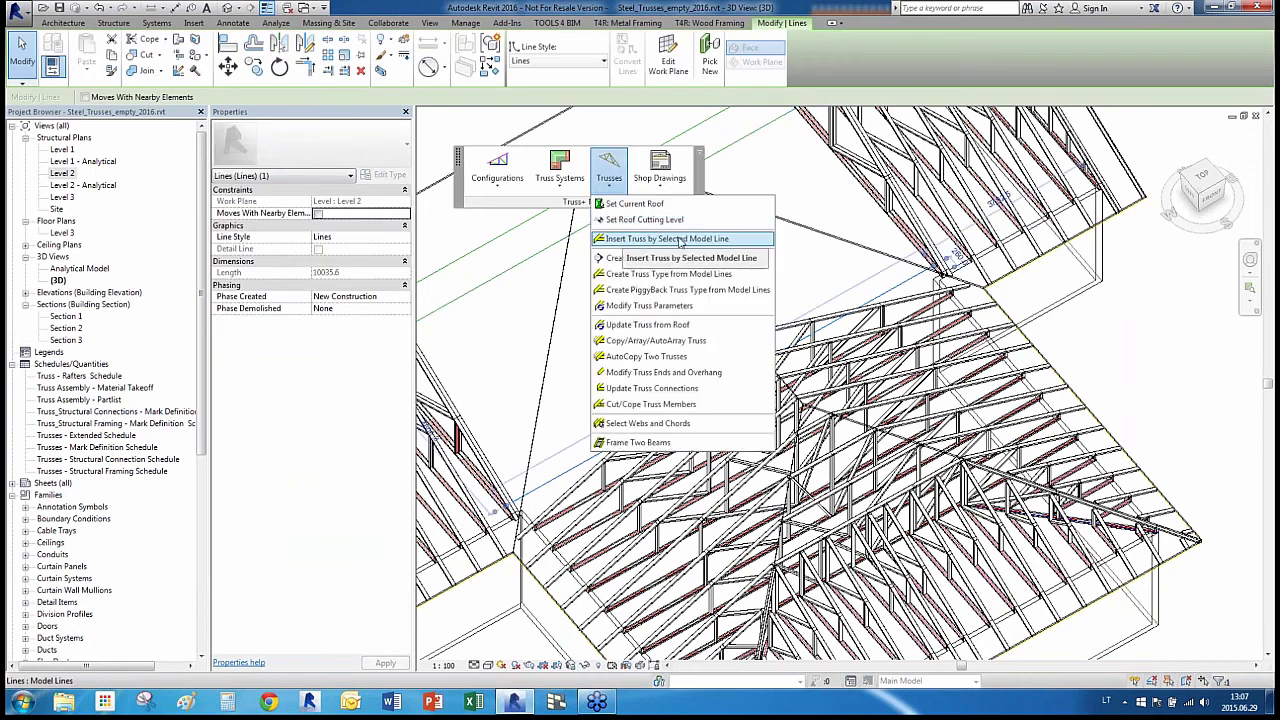
click(679, 239)
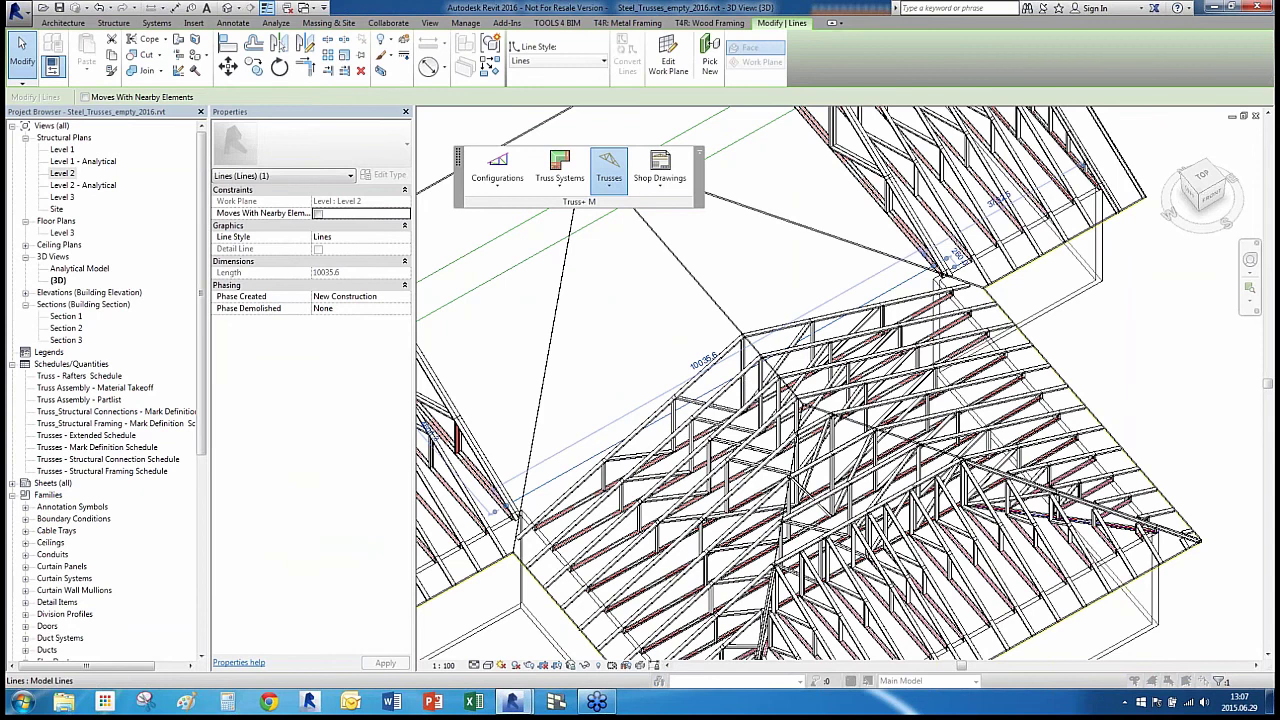
double_click(247, 233)
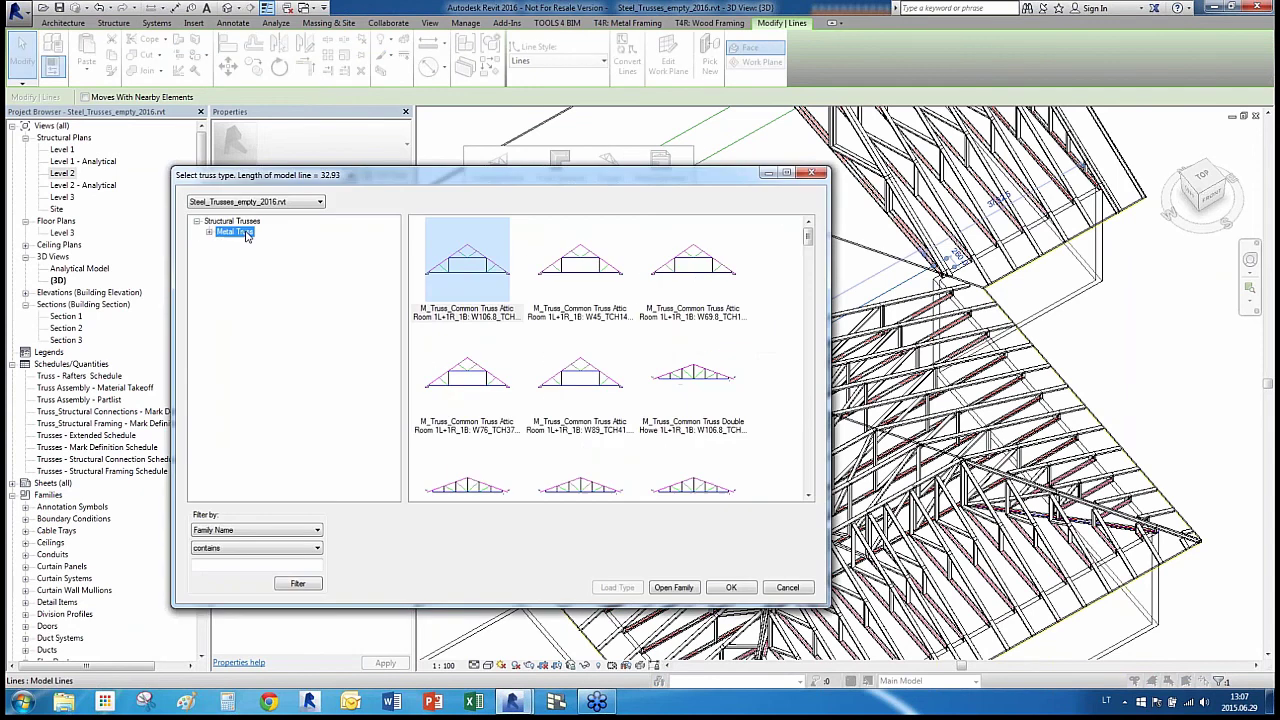
double_click(252, 242)
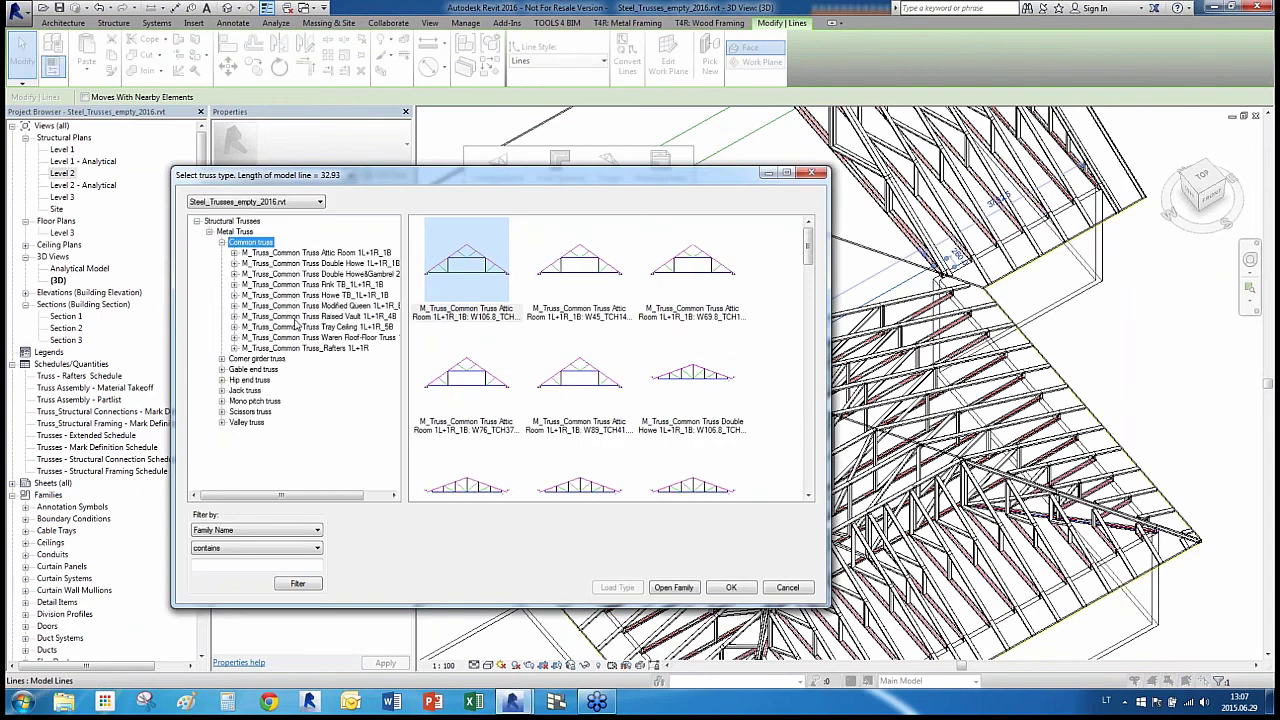
click(331, 274)
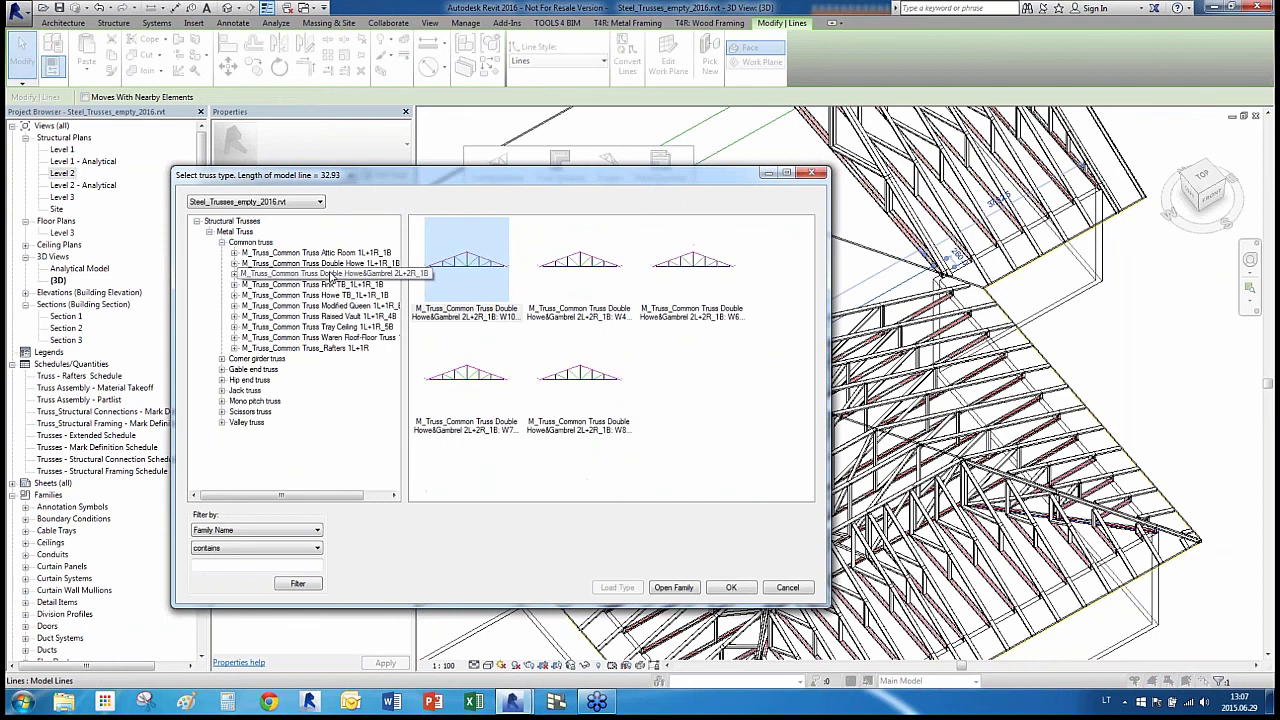
double_click(331, 274)
click(312, 316)
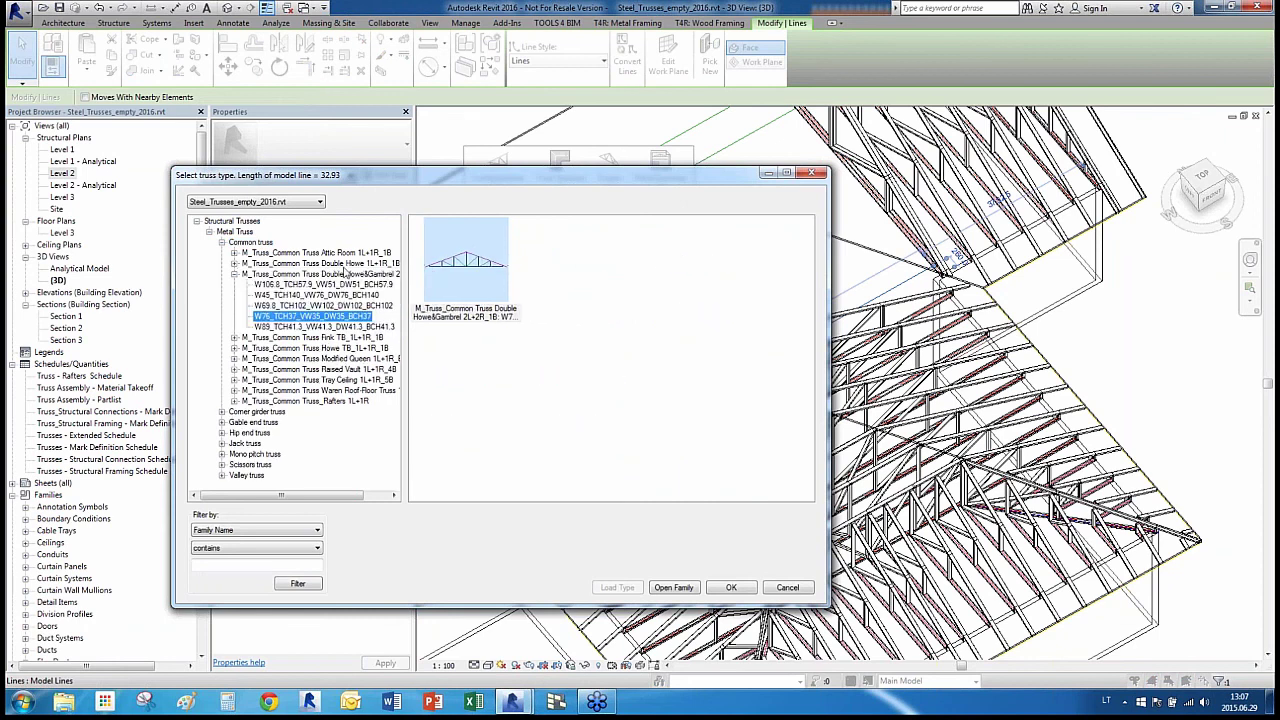
click(729, 587)
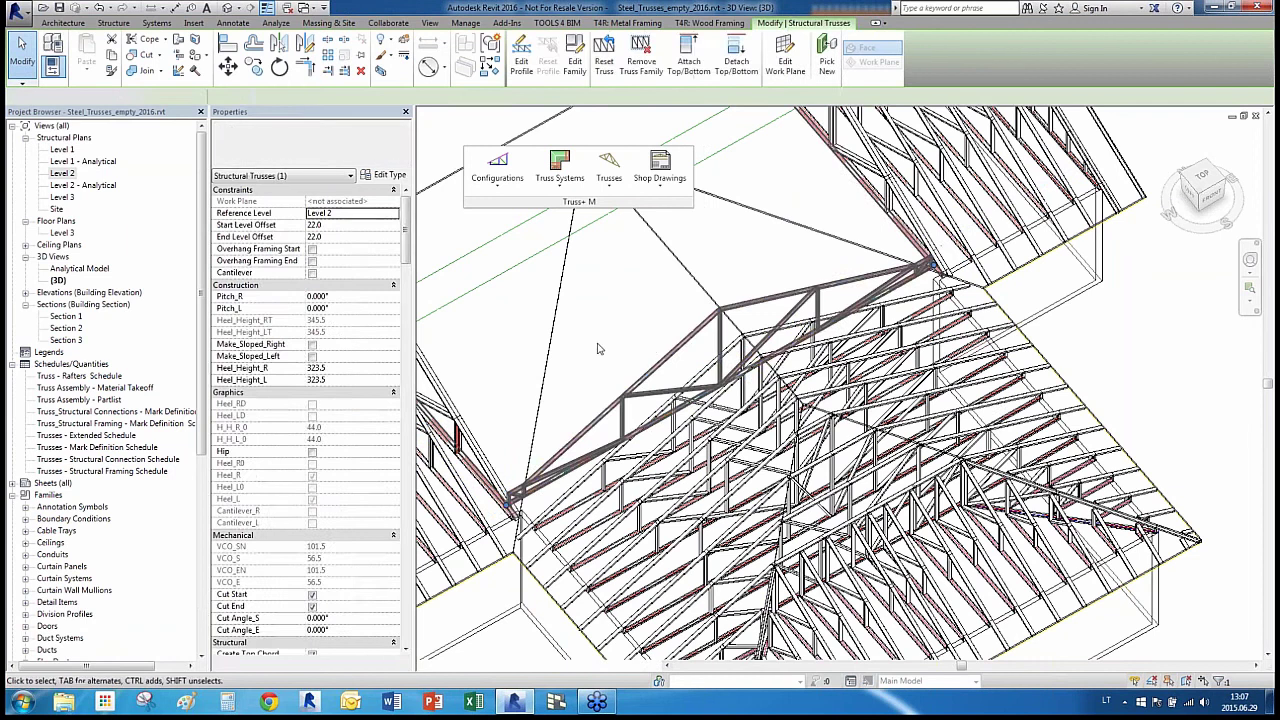
Examine up close how the inserted truss's end meets the neighbouring gable end truss
click(600, 349)
click(512, 499)
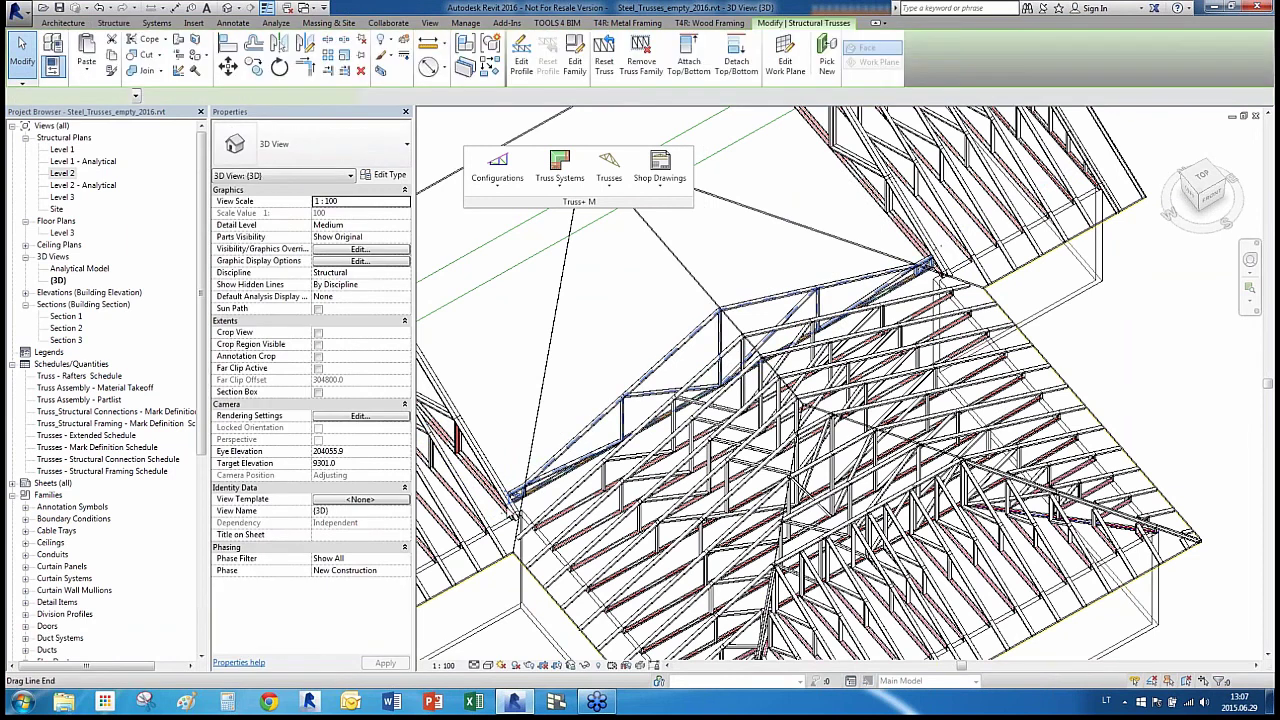
scroll(509, 502, up, 5)
click(507, 502)
key(Tab)
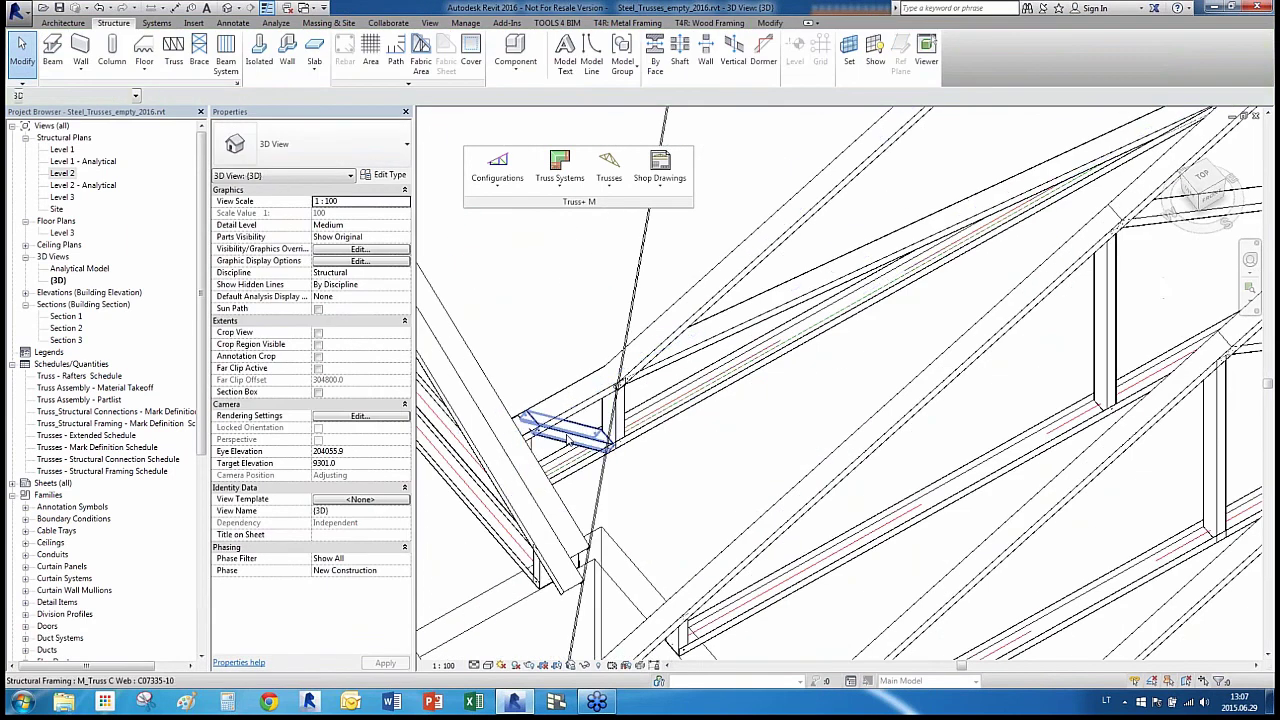
click(567, 440)
shift+middle_drag(567, 440, 870, 505)
scroll(592, 436, up, 2)
key(Escape)
scroll(592, 436, down, 5)
In the Level 2 structural plan, extend the ridge-area model line nearer the hip end to the innermost gable end trusses, about 10036 mm long
double_click(62, 173)
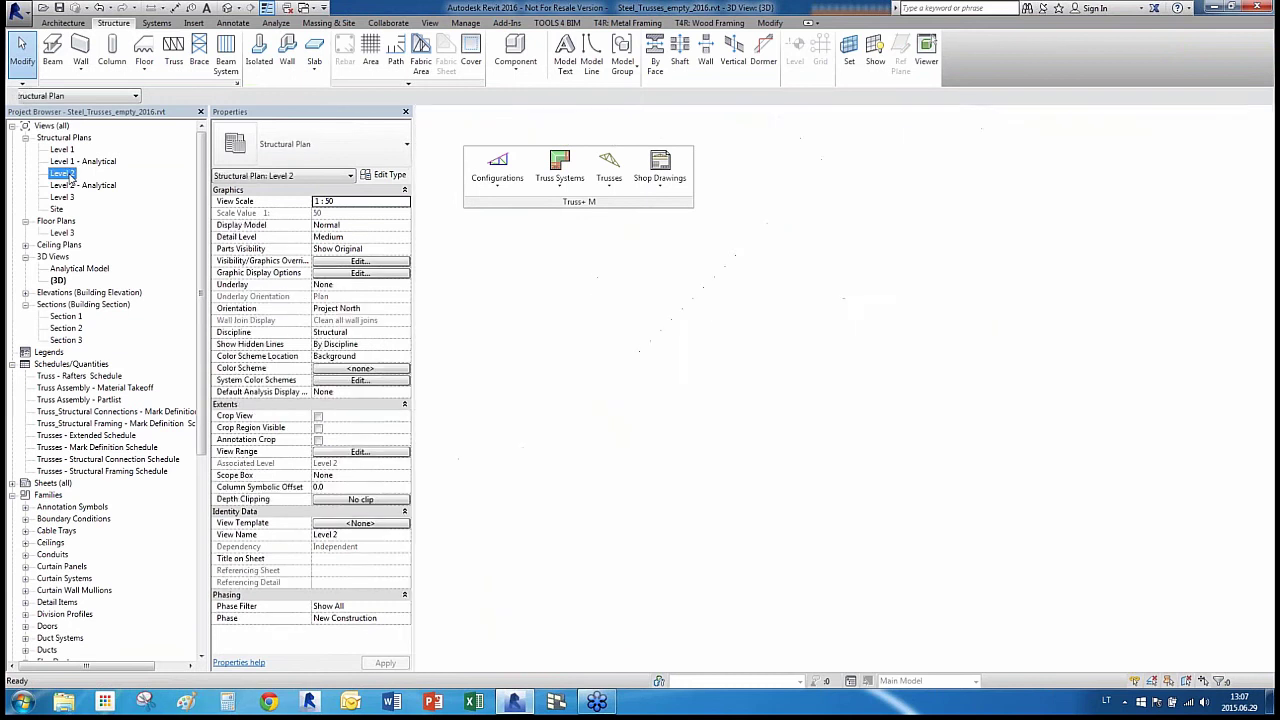
scroll(695, 497, up, 2)
scroll(700, 329, up, 2)
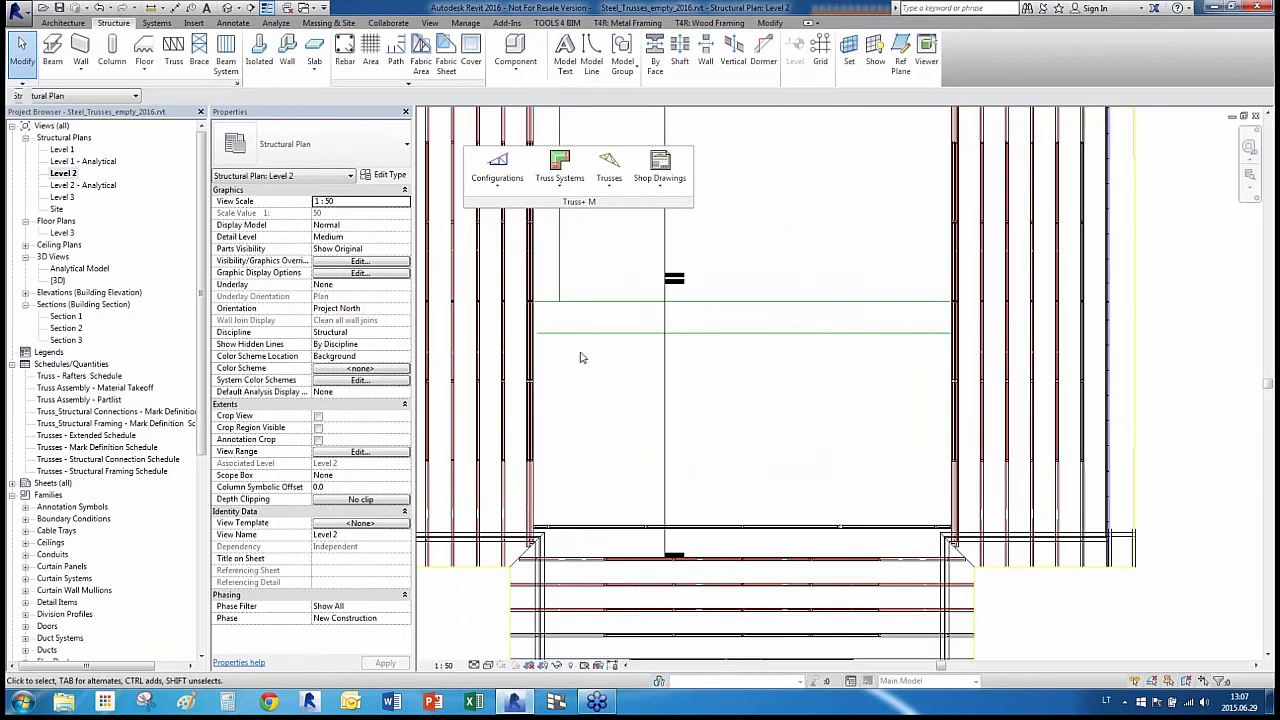
scroll(583, 357, up, 2)
click(519, 336)
scroll(530, 340, up, 2)
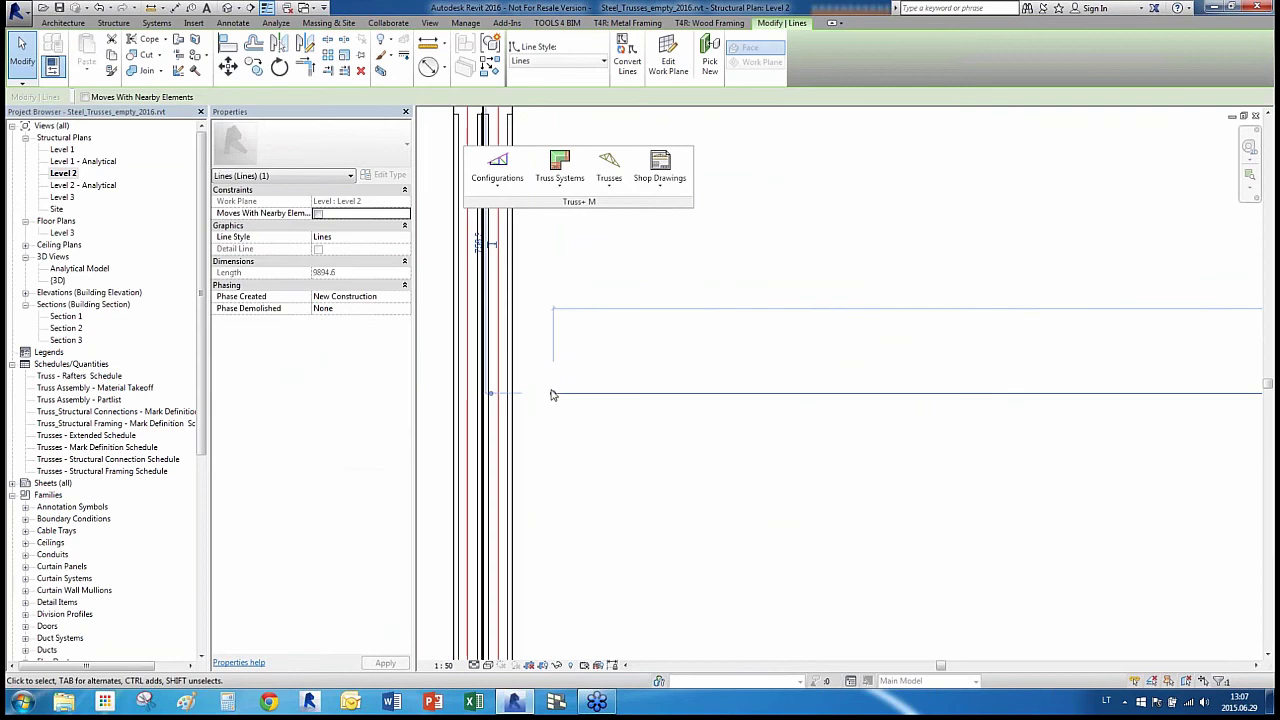
drag(500, 395, 497, 392)
scroll(504, 396, down, 4)
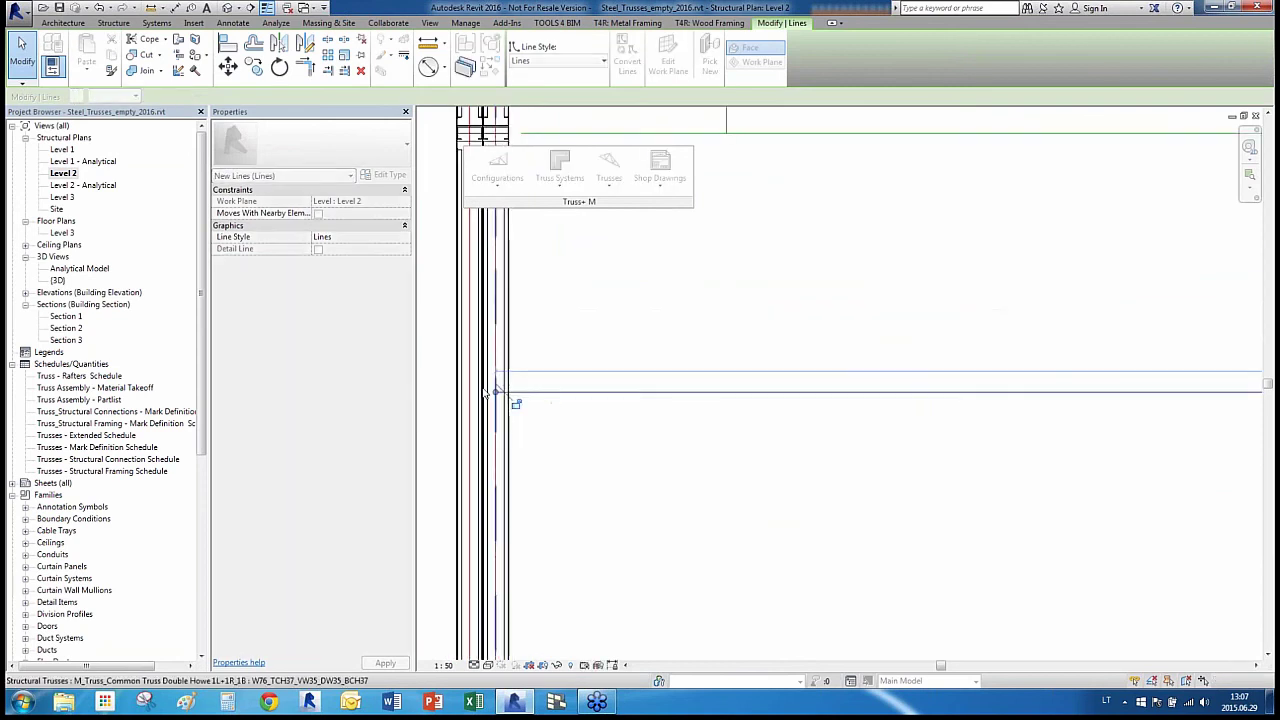
scroll(915, 405, up, 2)
scroll(870, 378, up, 3)
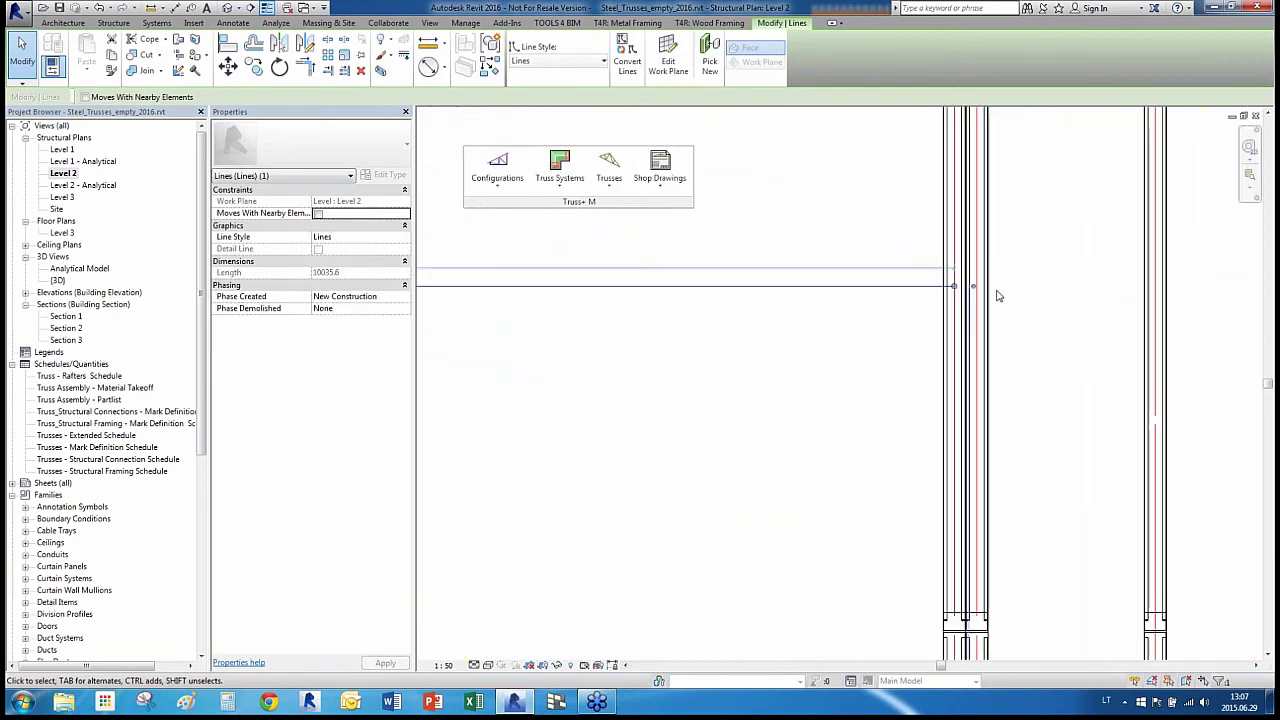
scroll(999, 296, up, 3)
scroll(982, 288, down, 9)
click(920, 291)
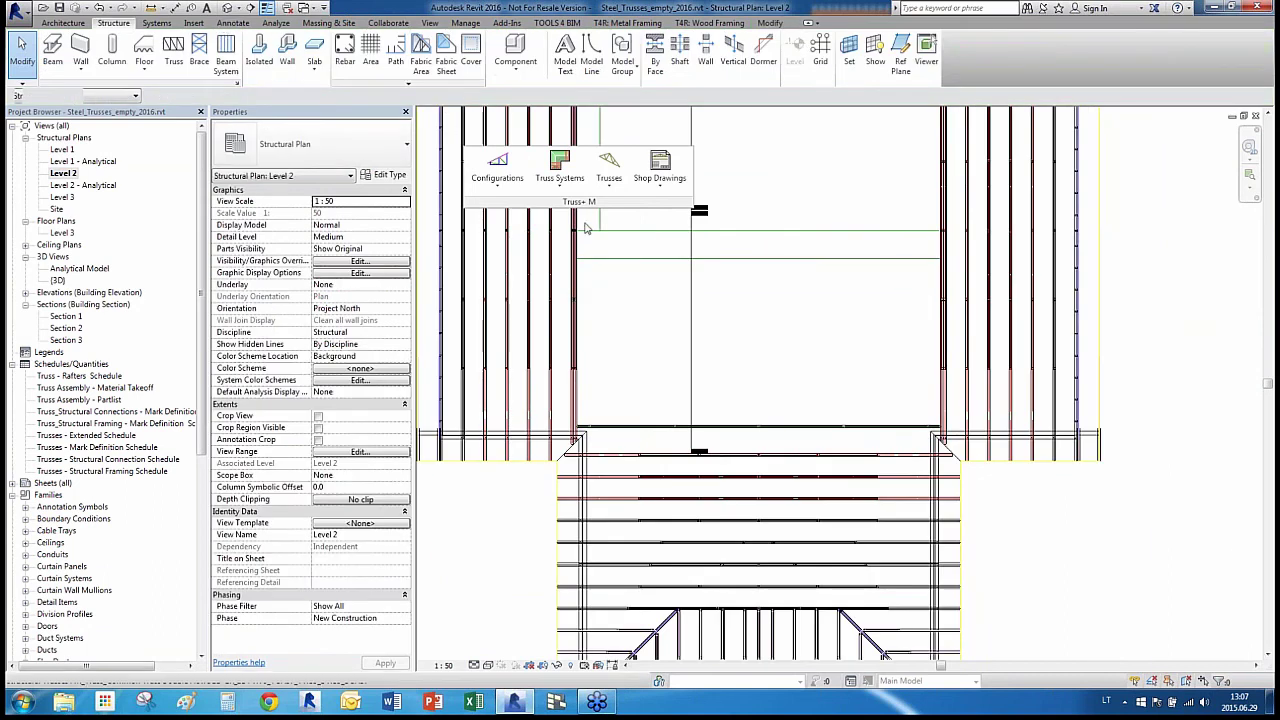
Extend the left end of the parallel model line farther from the hip end into the innermost left gable end truss
scroll(585, 225, up, 5)
click(575, 253)
scroll(571, 243, up, 3)
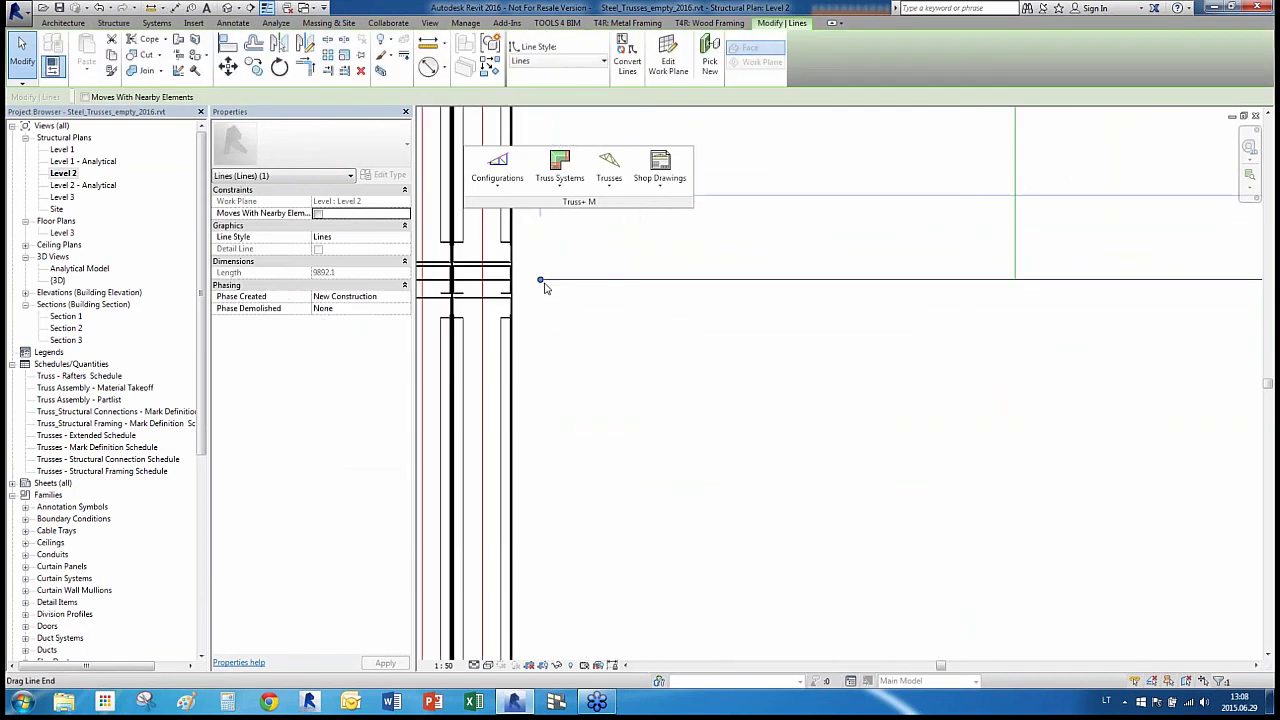
drag(541, 282, 481, 280)
click(610, 360)
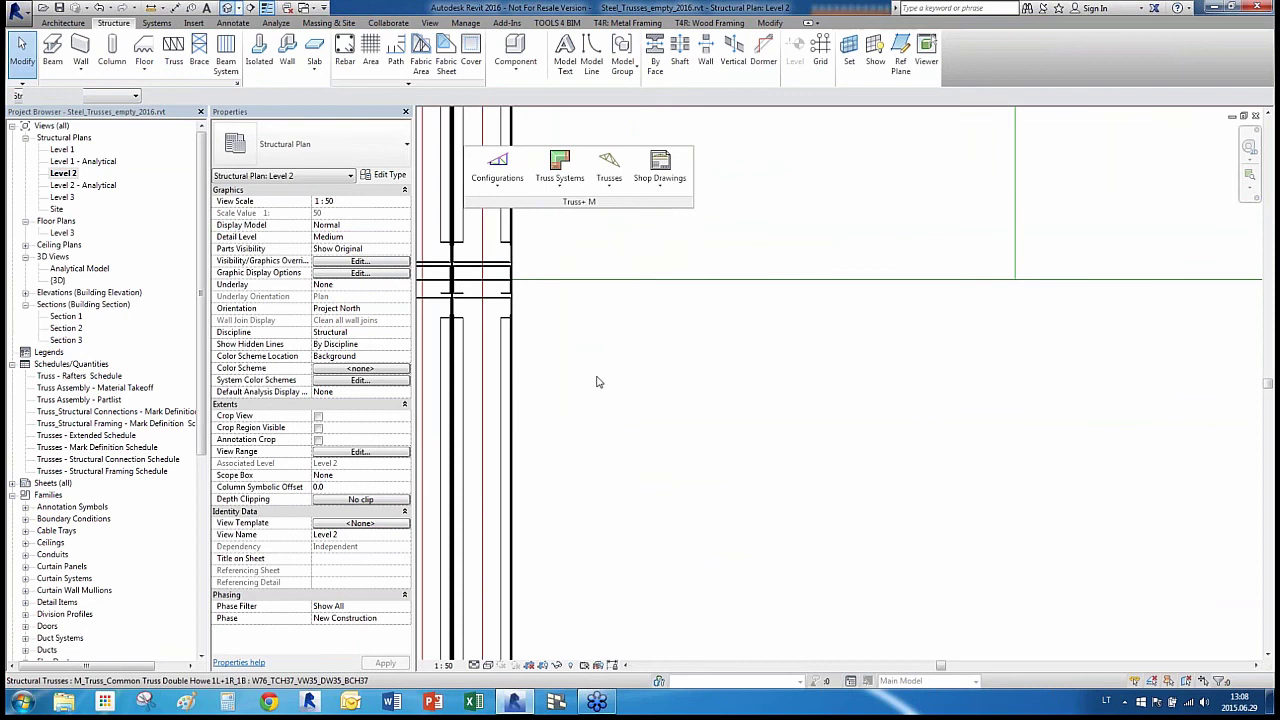
In the 3D view, insert the same Double Howe&Gambrel 2L+2R_1B truss, type W76_TCH37_VW35_DW35_BCH37, on the extended 10035.6 mm model line
scroll(599, 382, down, 1)
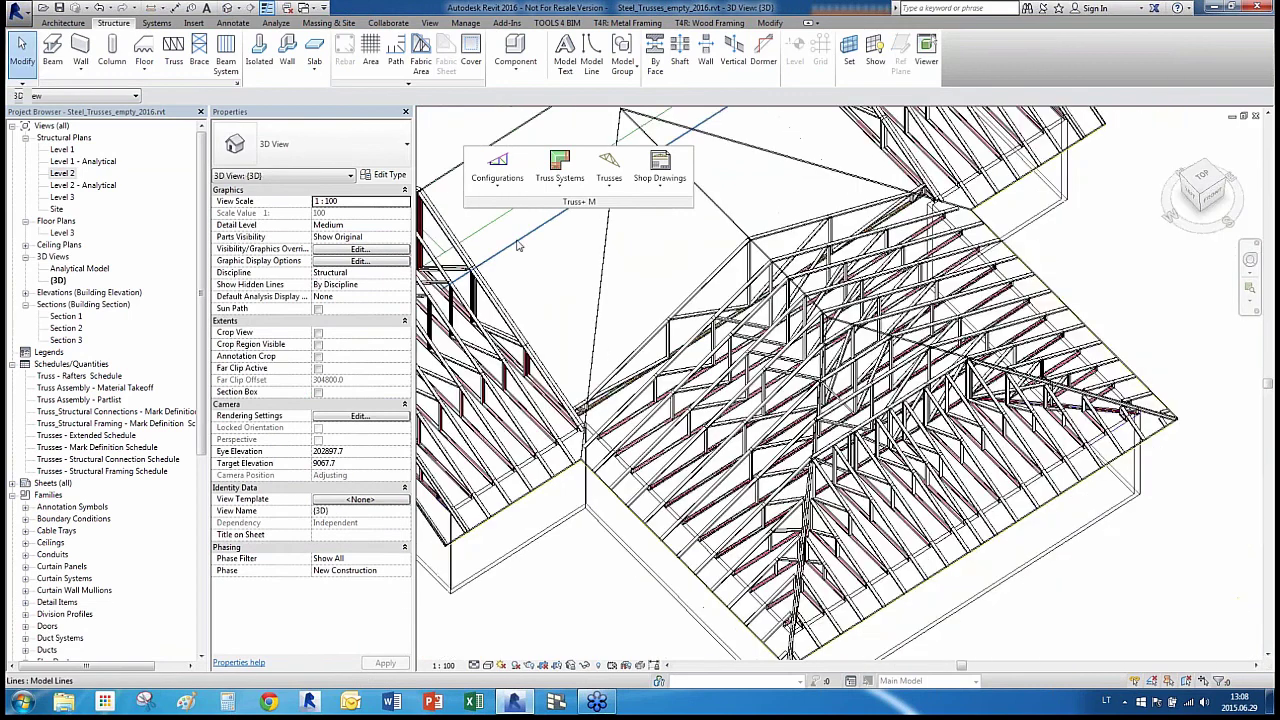
click(574, 232)
click(609, 172)
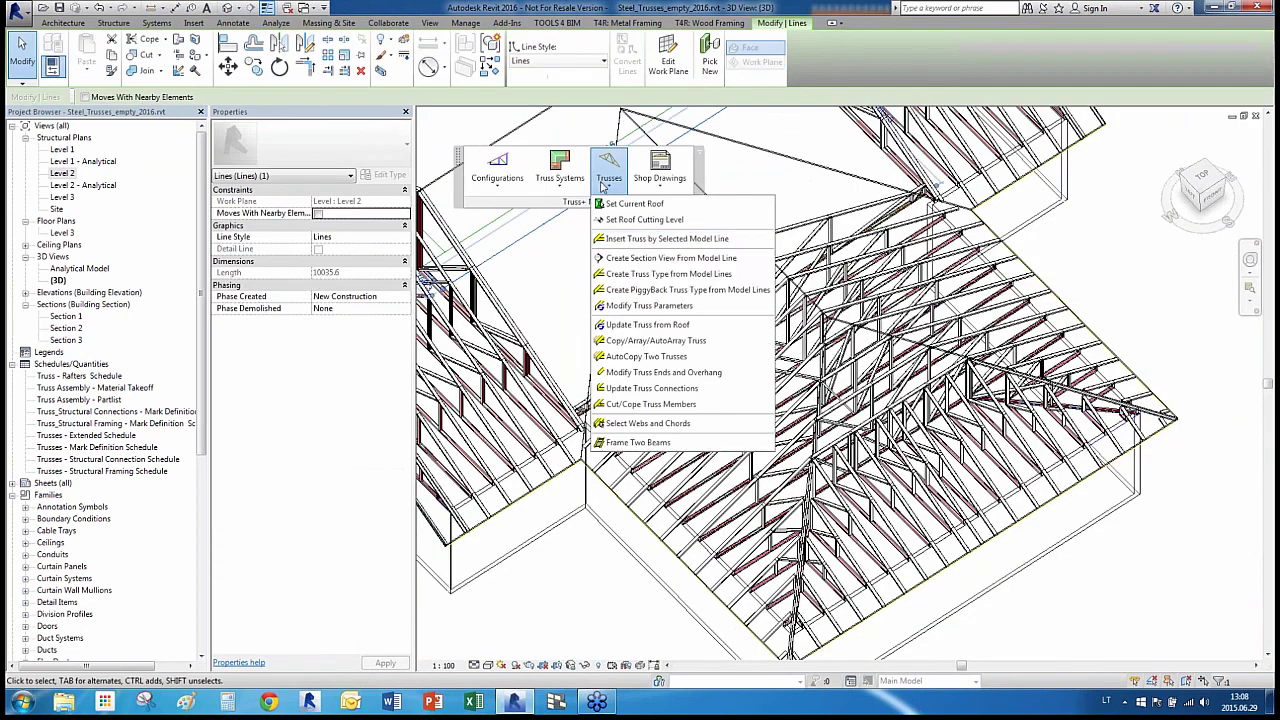
click(641, 240)
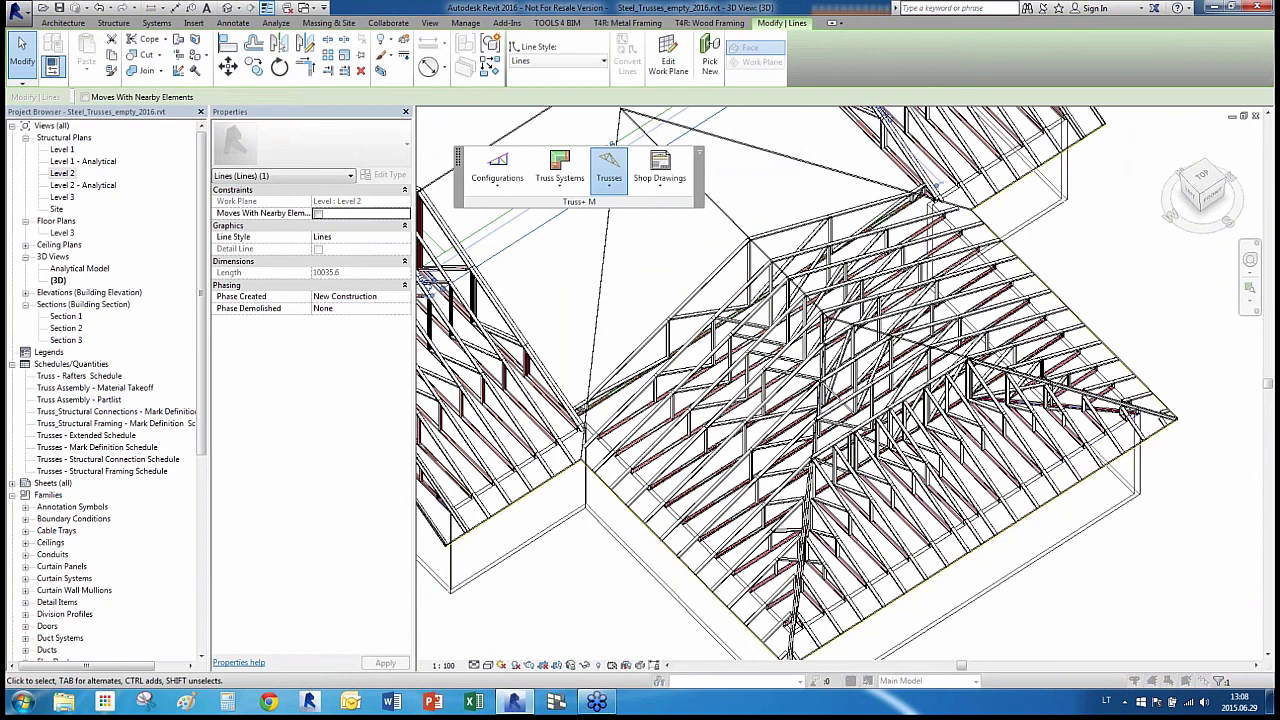
double_click(88, 83)
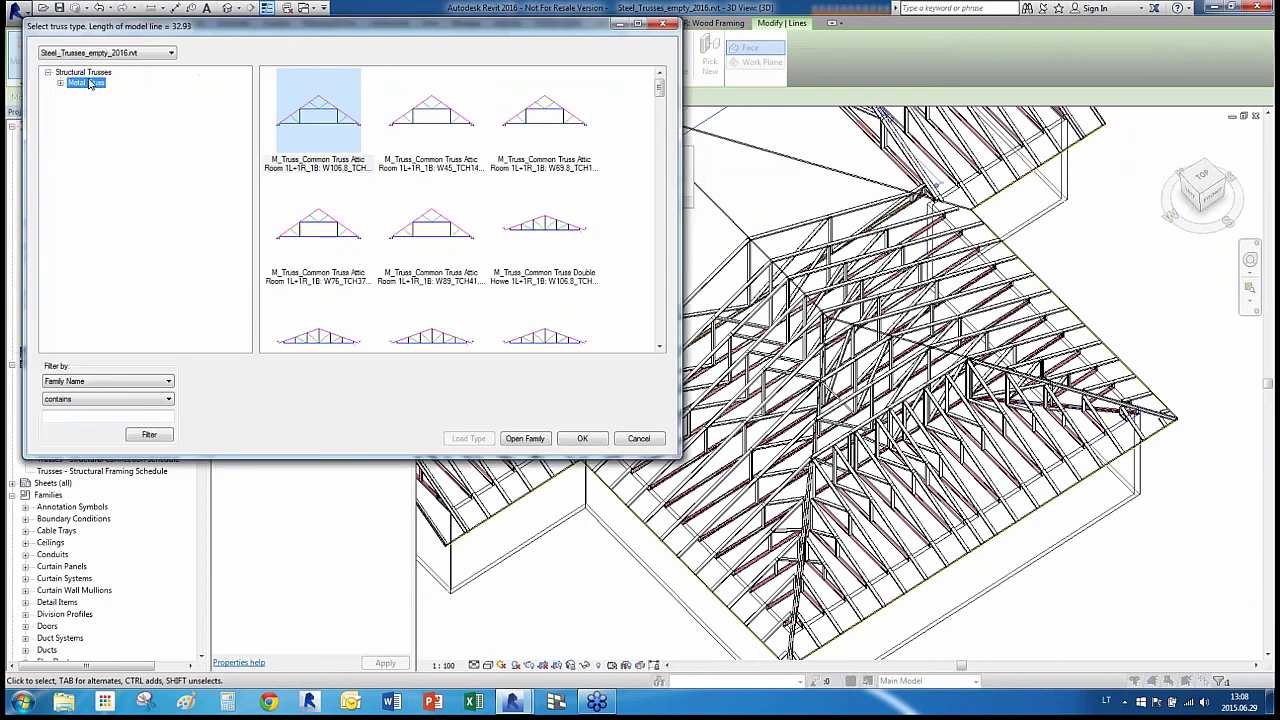
double_click(102, 94)
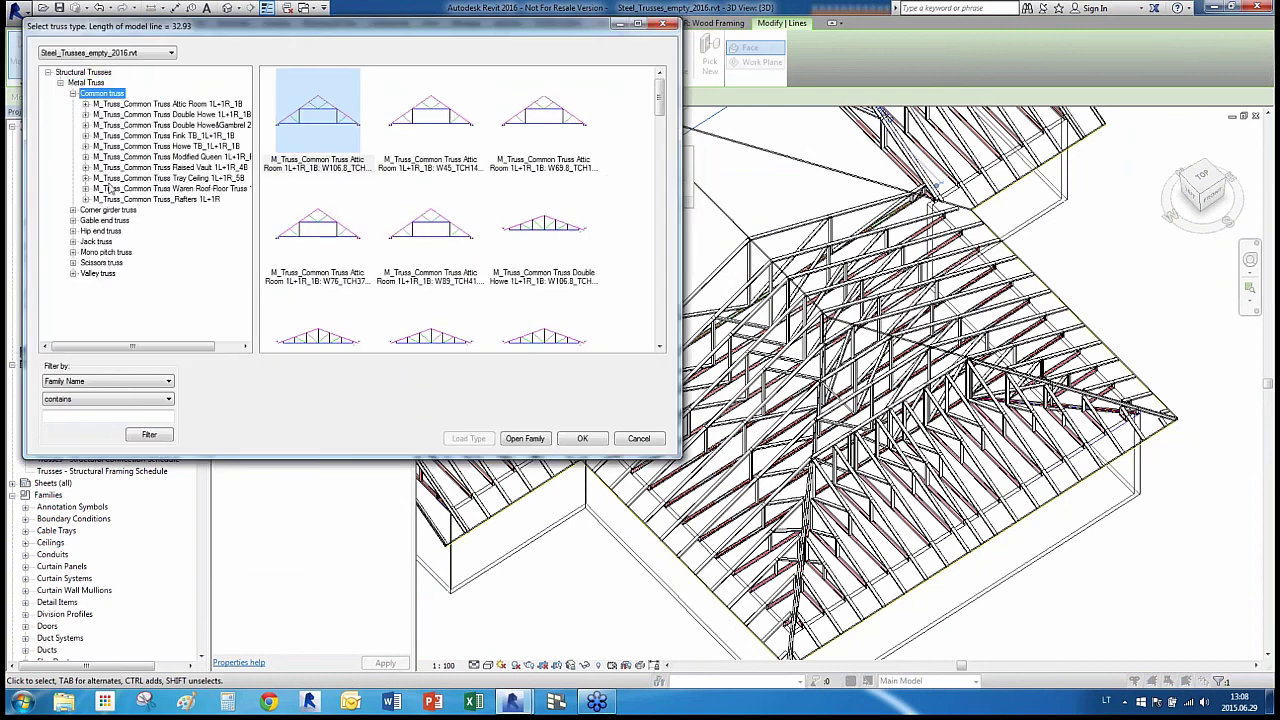
double_click(191, 126)
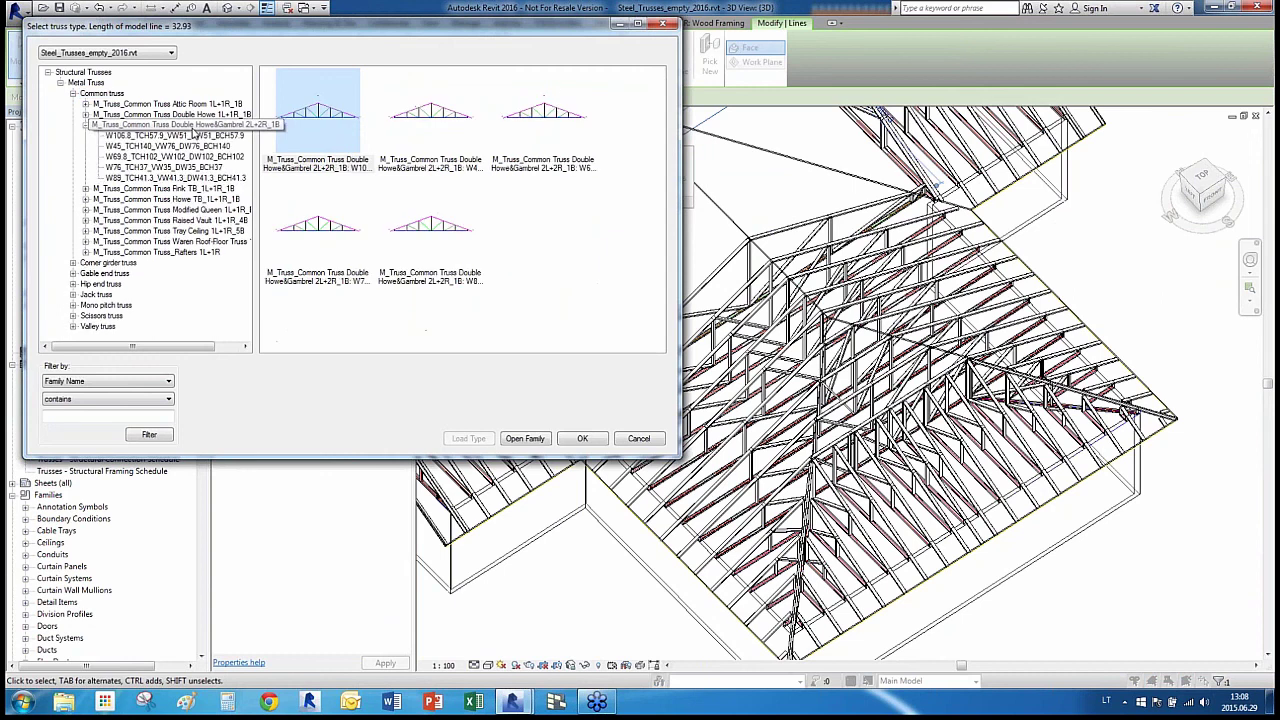
click(186, 168)
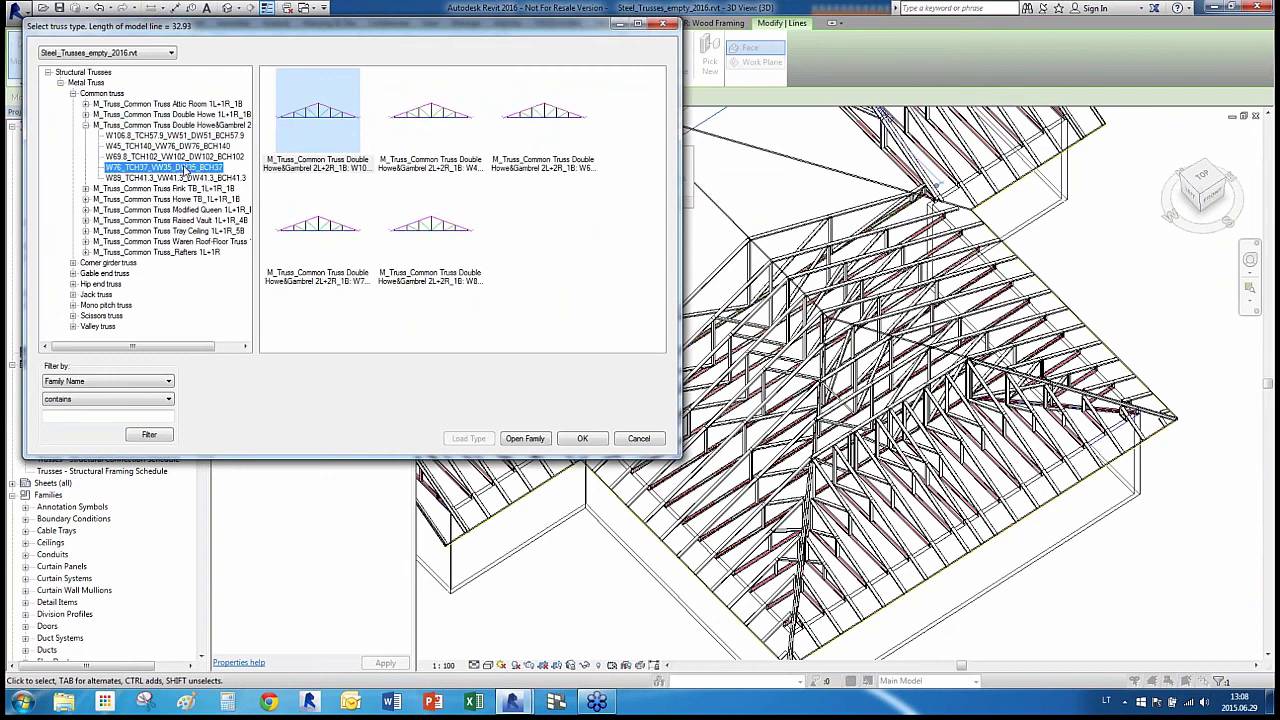
click(583, 439)
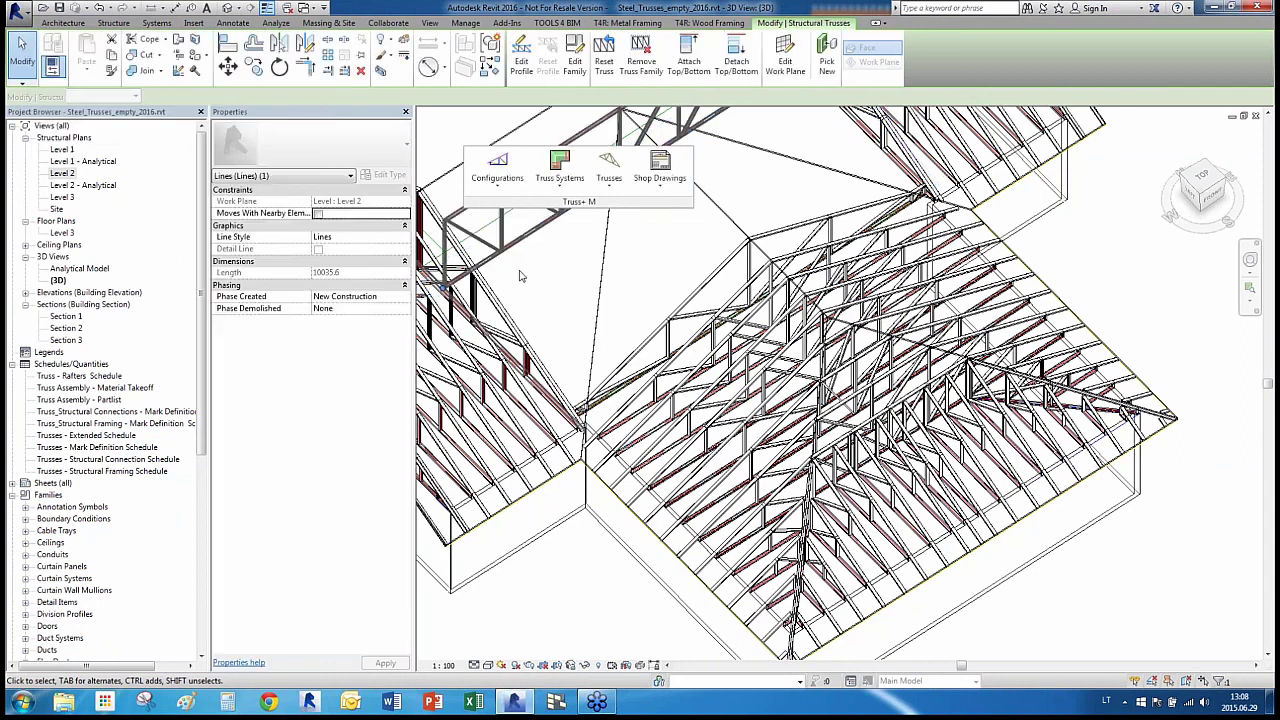
AutoCopy trusses between the two inserted Double Howe&Gambrel trusses with 600 mm spacing, less spacing in the middle and Update from Roof enabled
scroll(610, 584, down, 3)
scroll(594, 459, up, 3)
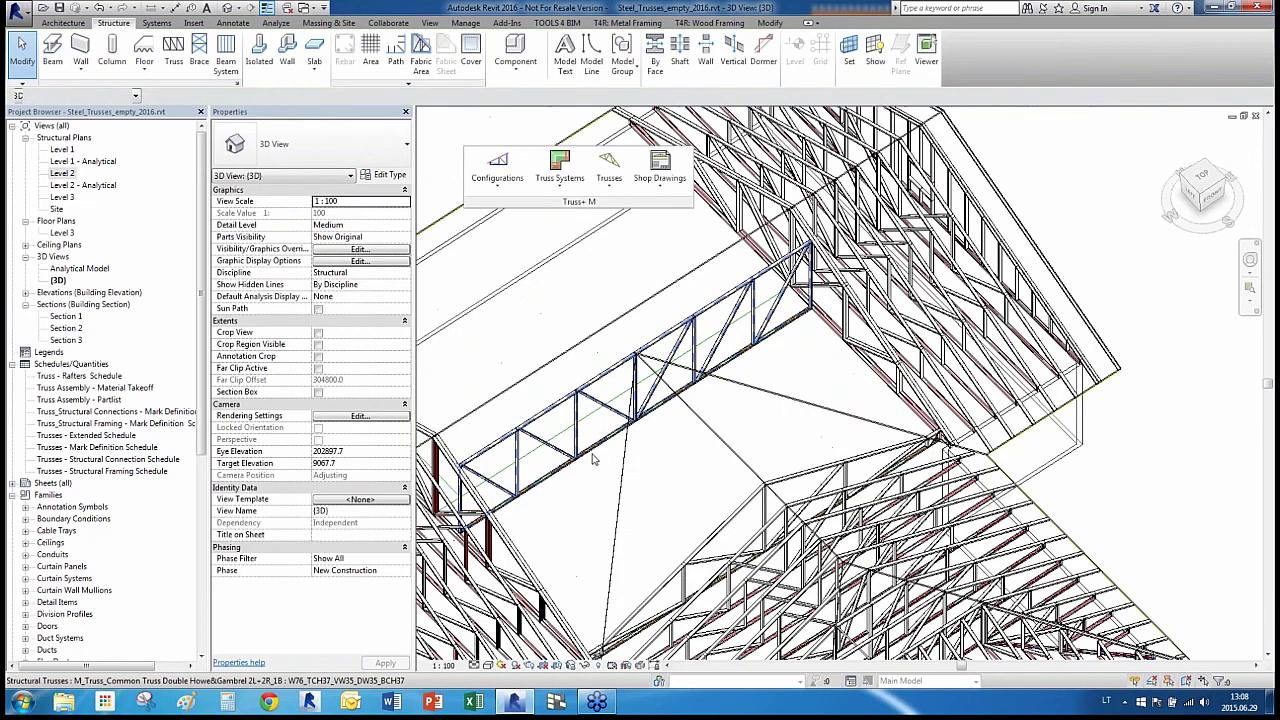
click(683, 579)
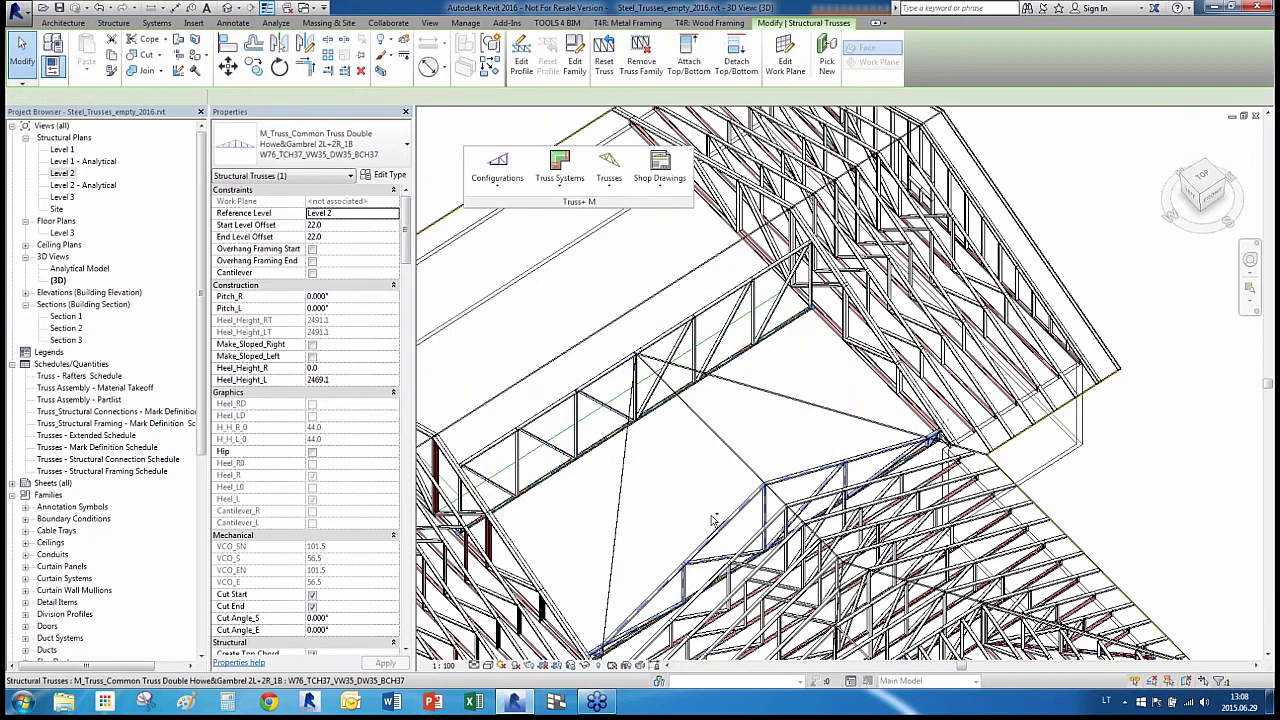
key(Escape)
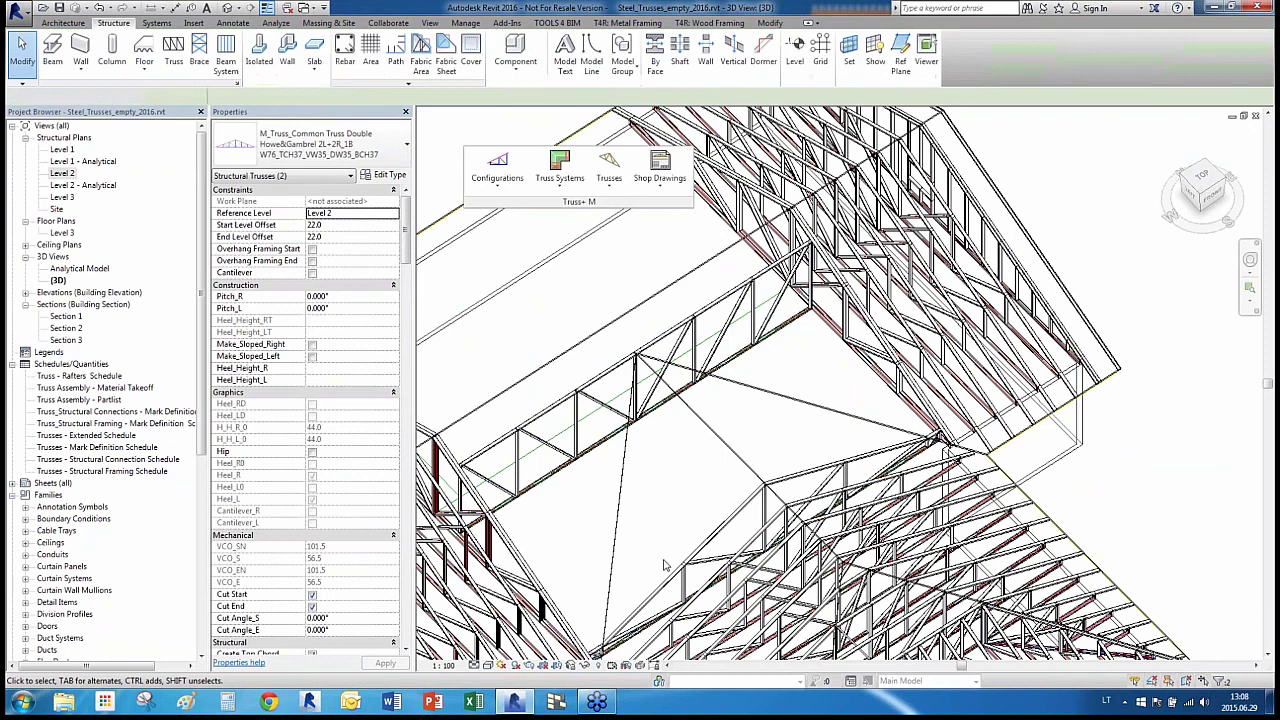
click(641, 405)
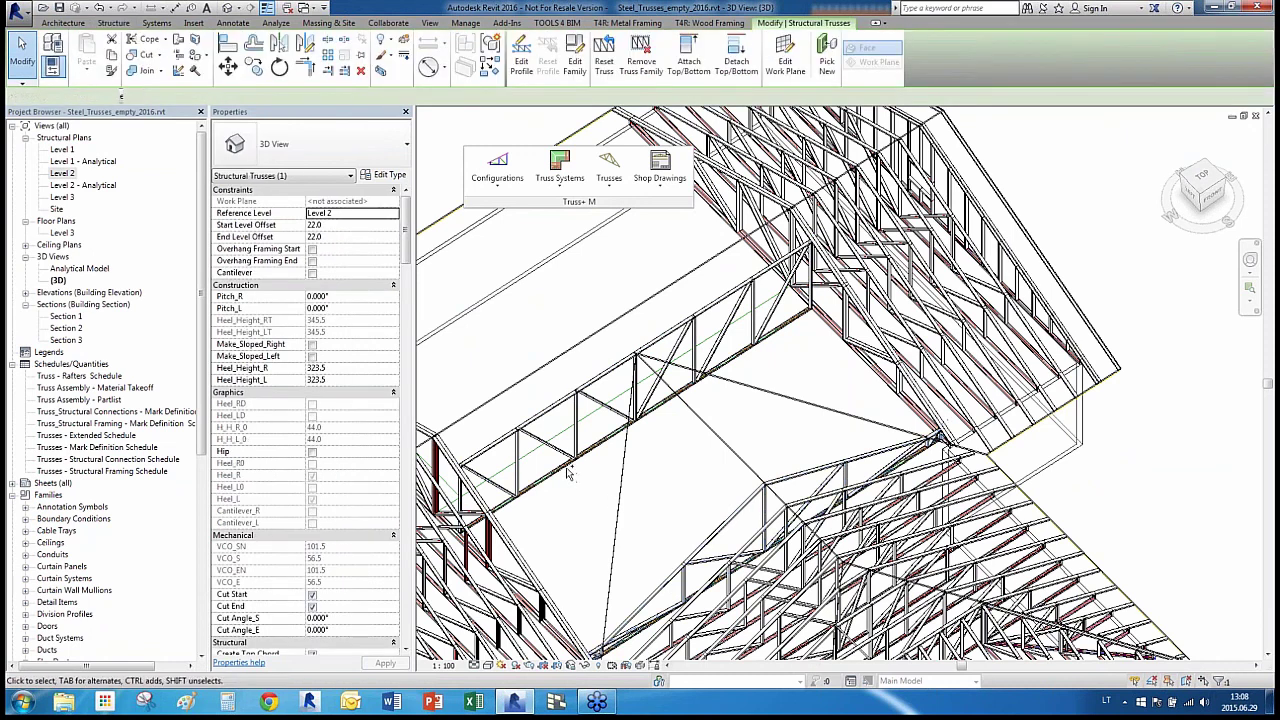
click(558, 191)
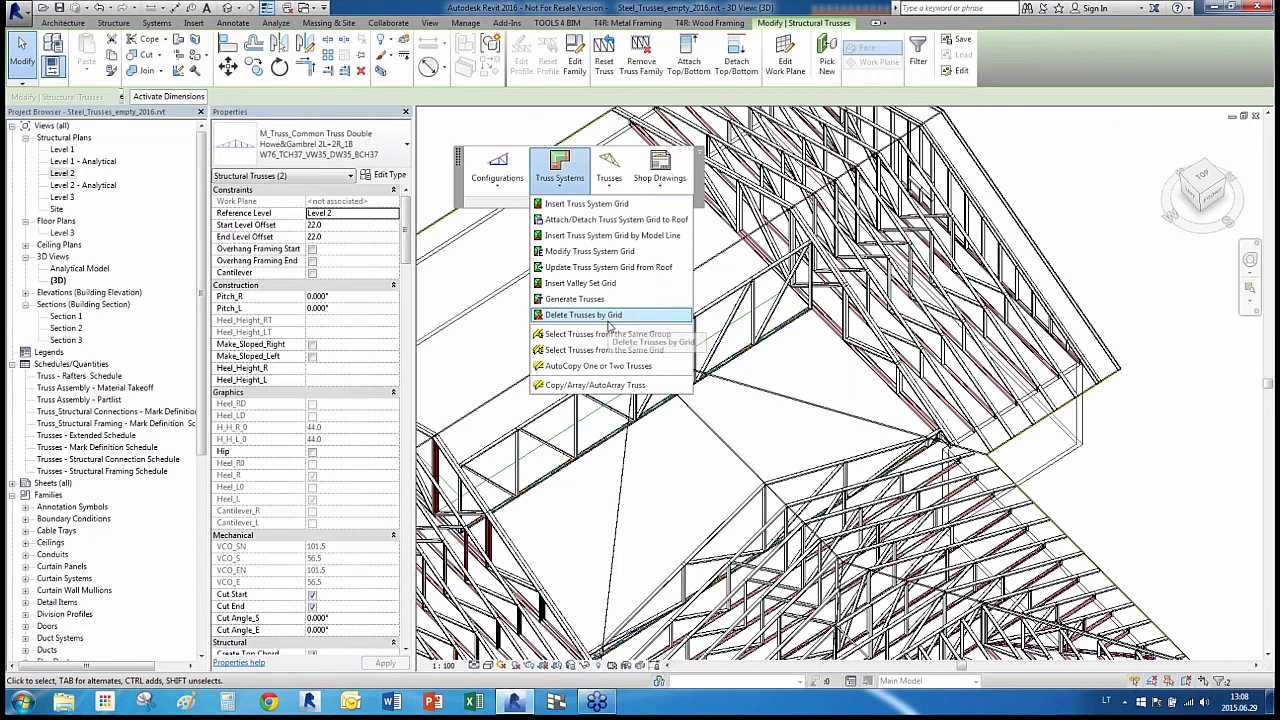
click(614, 178)
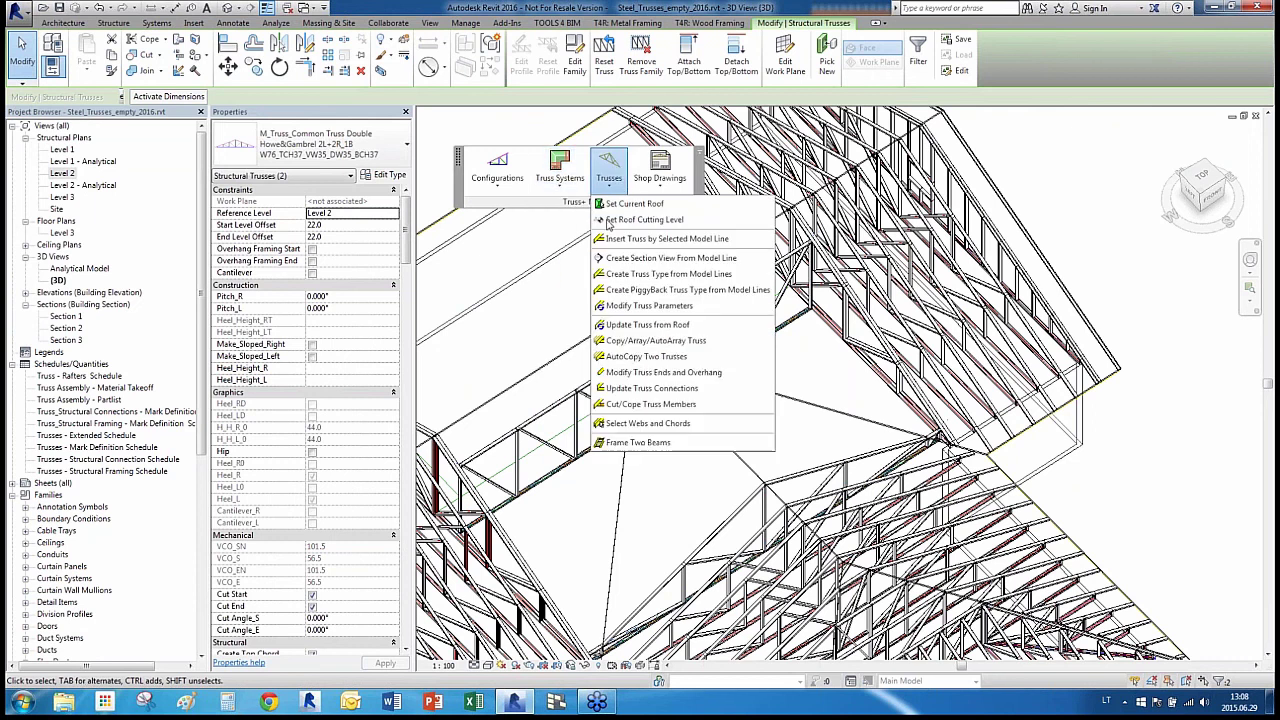
click(639, 358)
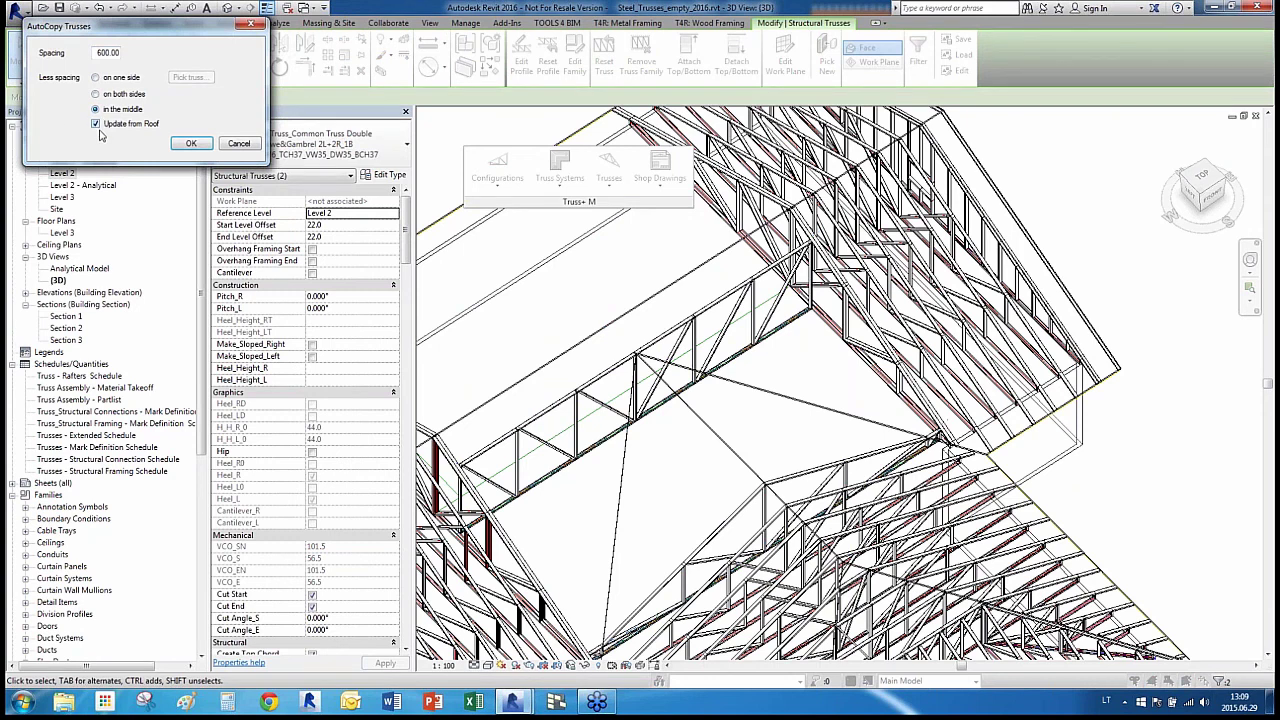
click(180, 144)
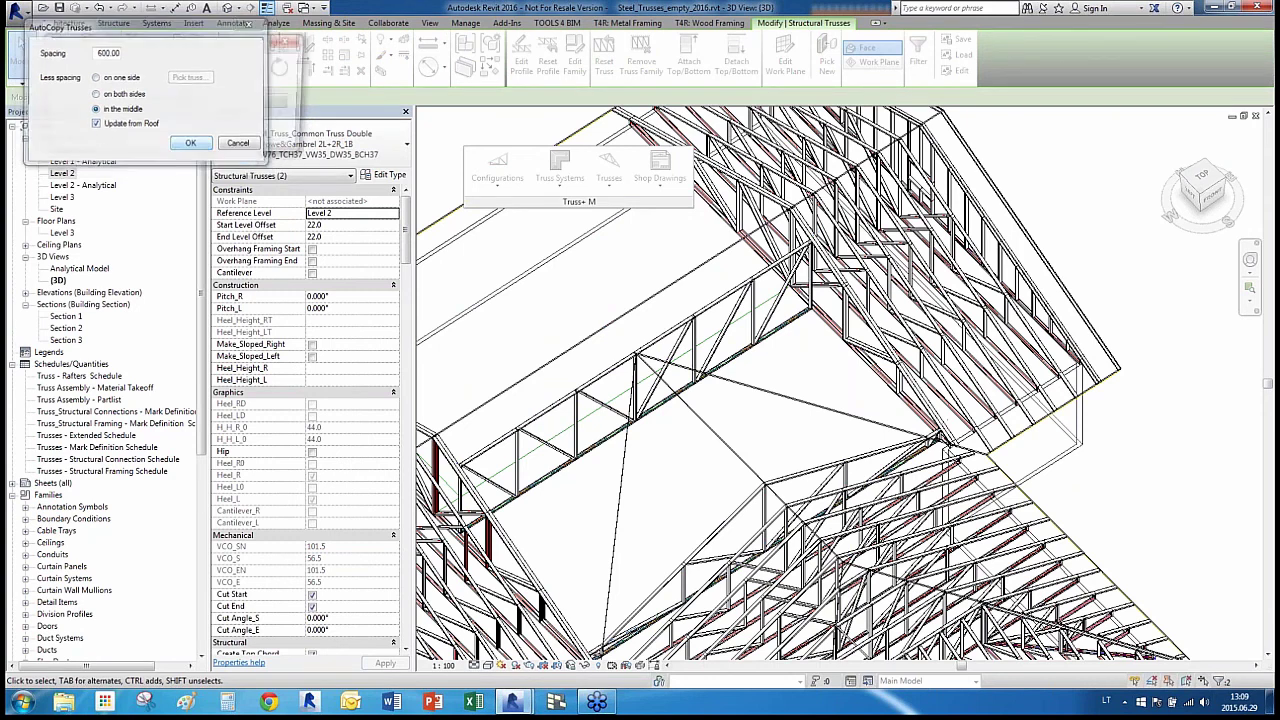
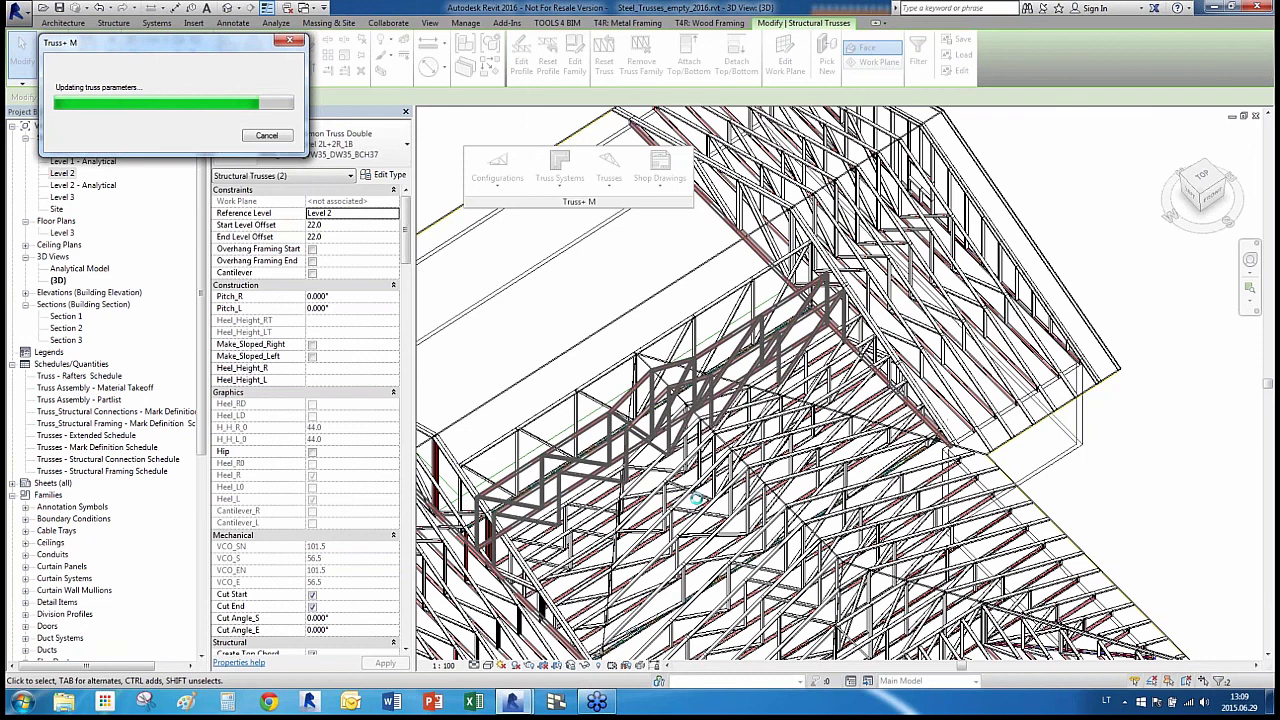
Examine the copied Double Howe&Gambrel trusses up close, including one top chord, and within the whole roof
click(540, 340)
scroll(680, 485, up, 3)
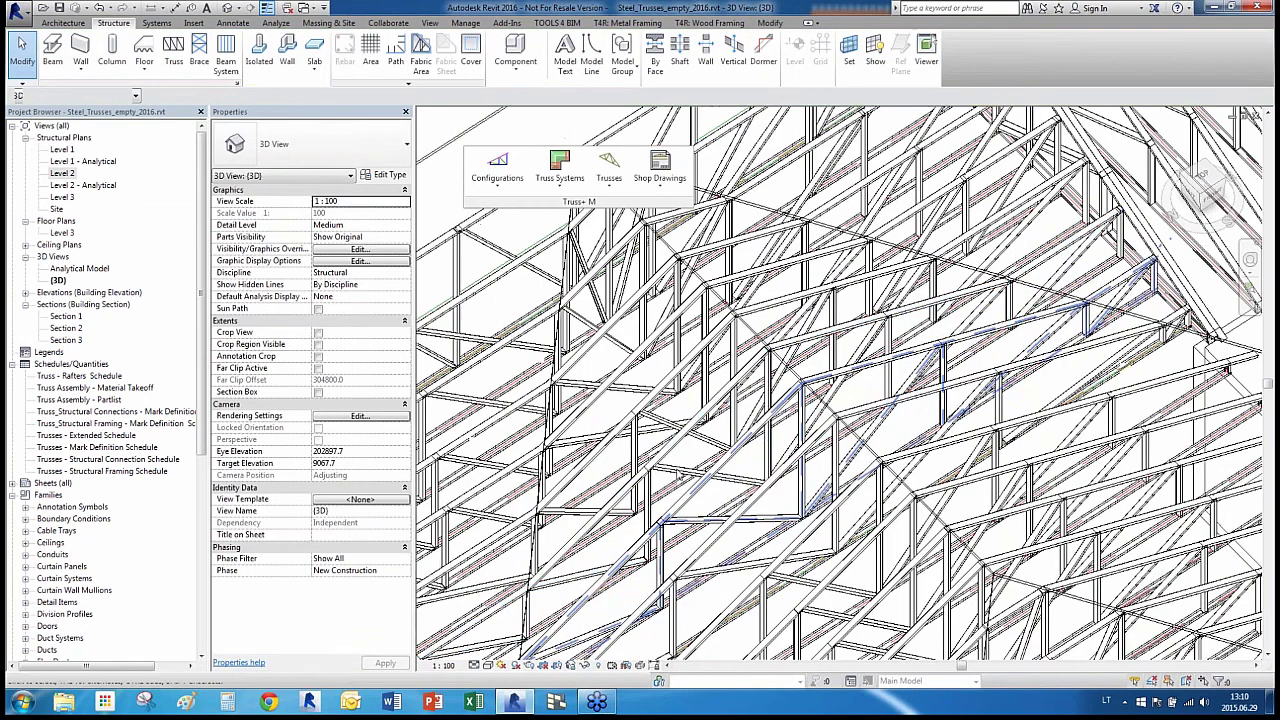
click(664, 456)
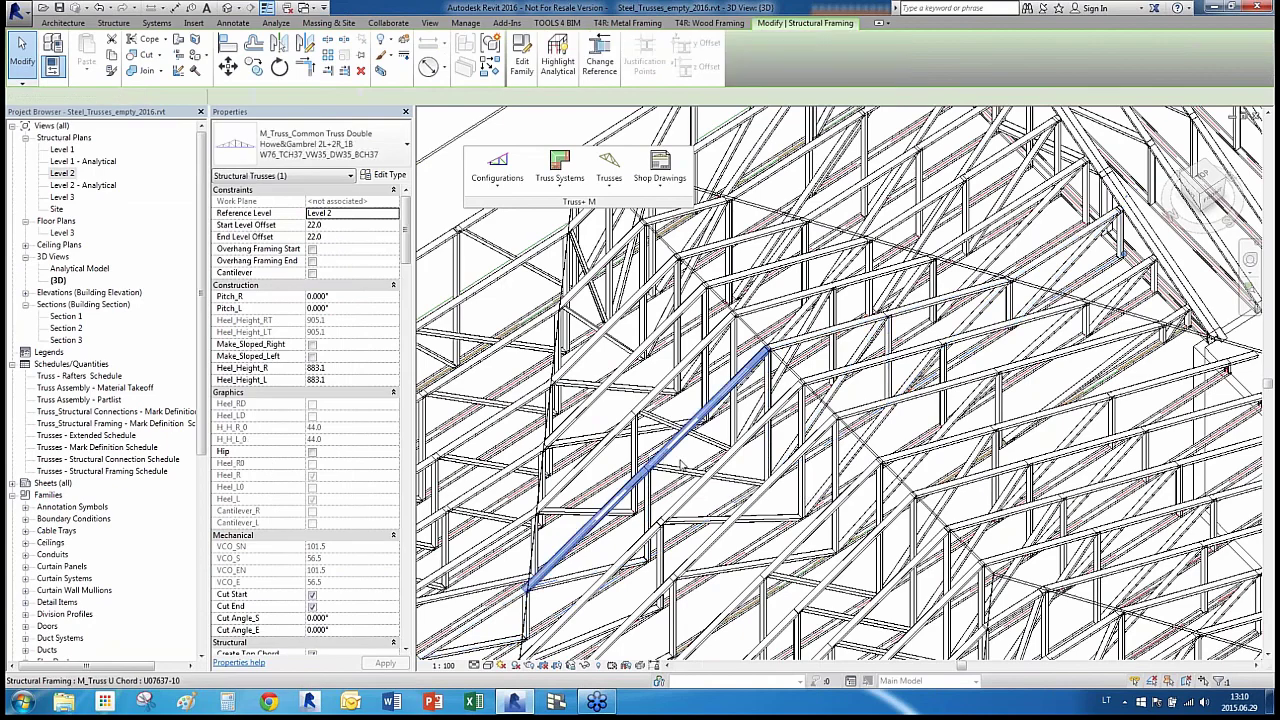
shift+middle_drag(683, 434, 898, 506)
scroll(775, 470, down, 5)
key(Escape)
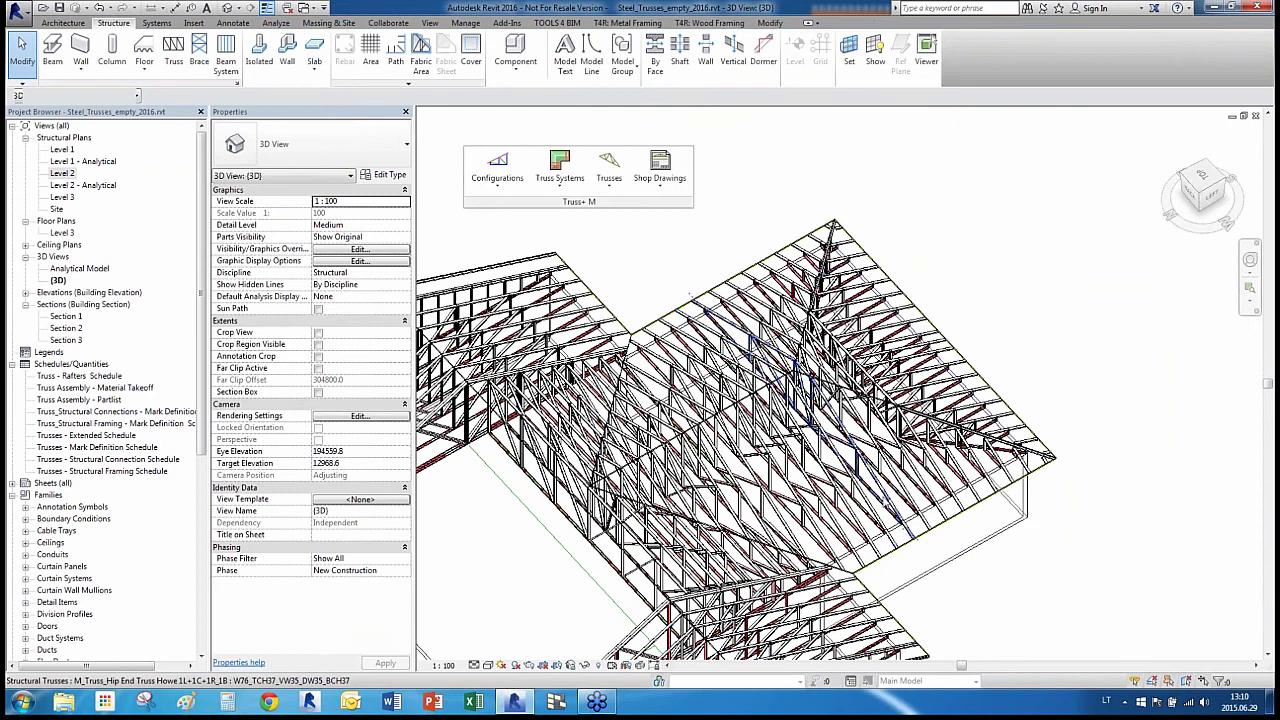
scroll(550, 540, down, 3)
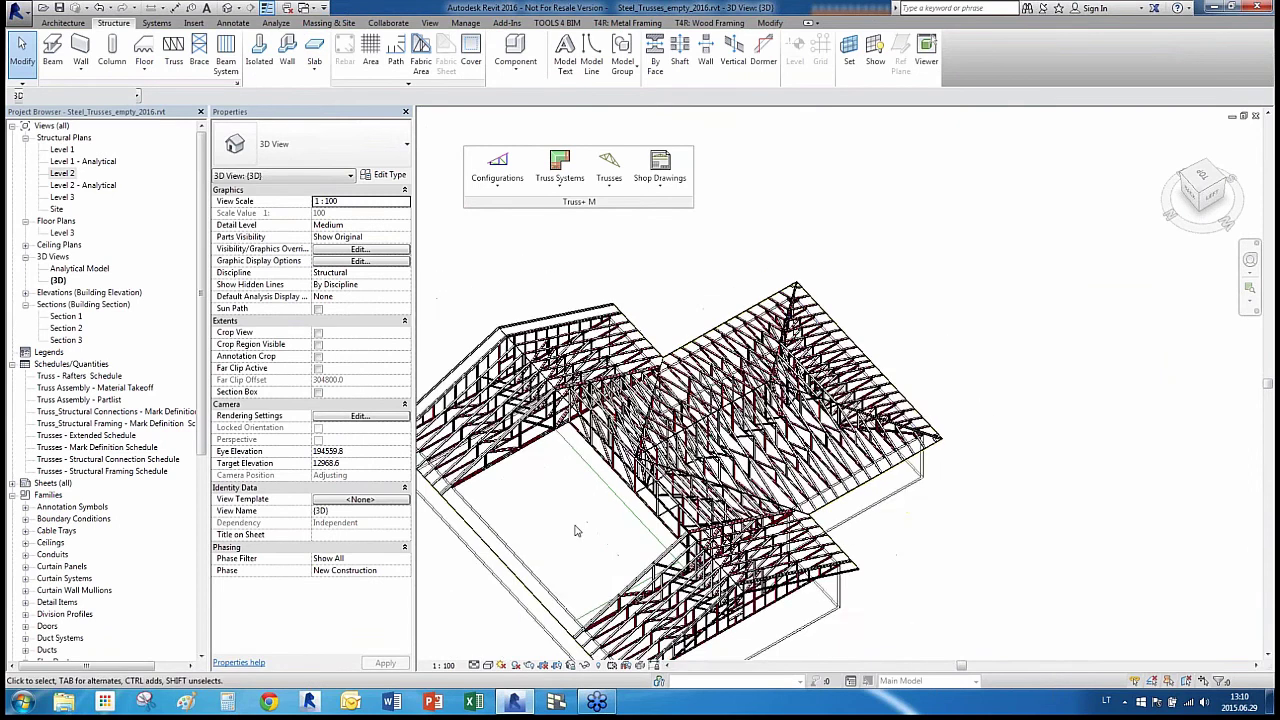
scroll(590, 505, up, 2)
Insert a Common Truss Double Howe&Gambrel 2L+2R_1B, type W76_TCH37_VW35_DW35_BCH37, on the 9965.6 mm model line at the edge of the open bay
click(633, 477)
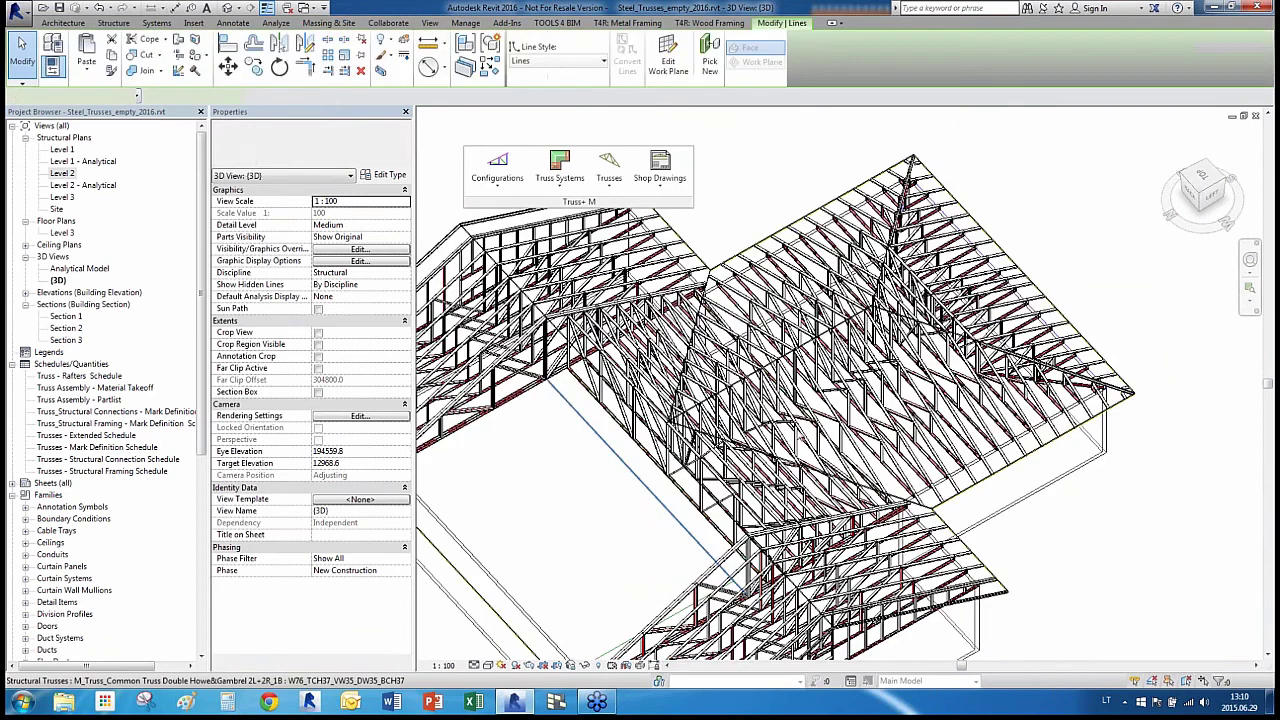
scroll(795, 440, down, 3)
scroll(709, 546, up, 1)
shift+middle_drag(712, 546, 700, 546)
click(640, 239)
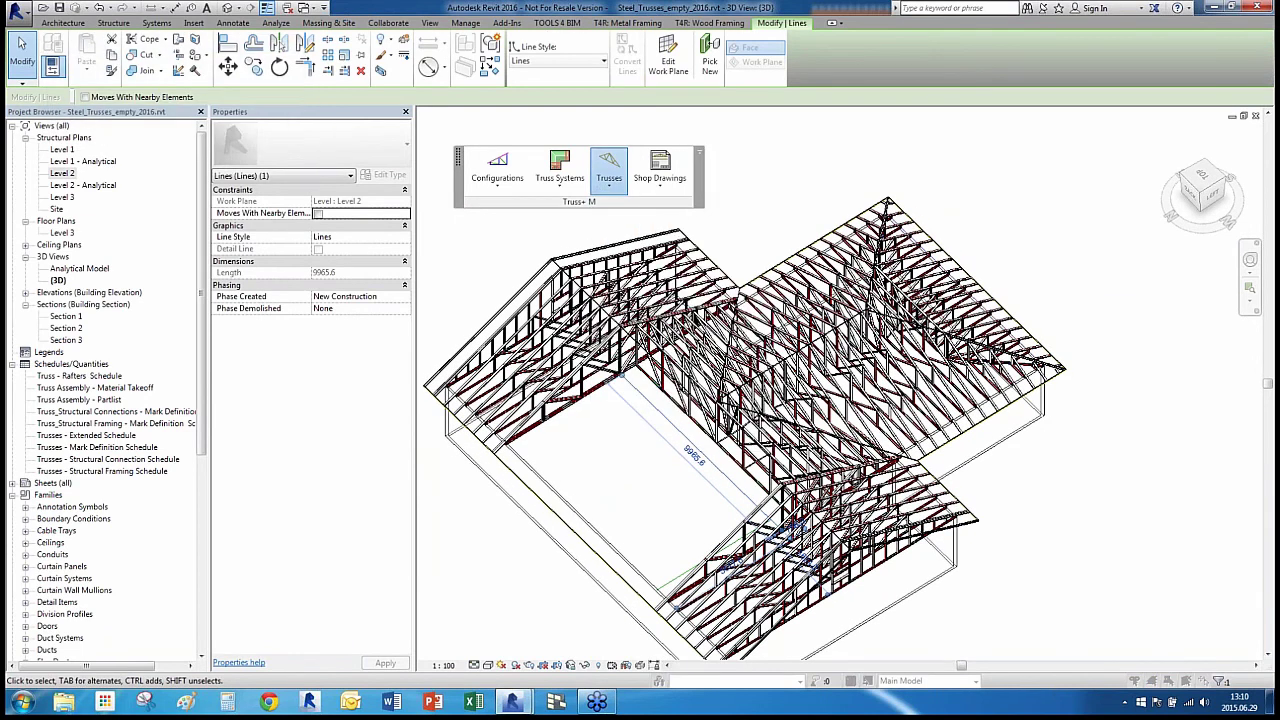
click(104, 100)
double_click(106, 100)
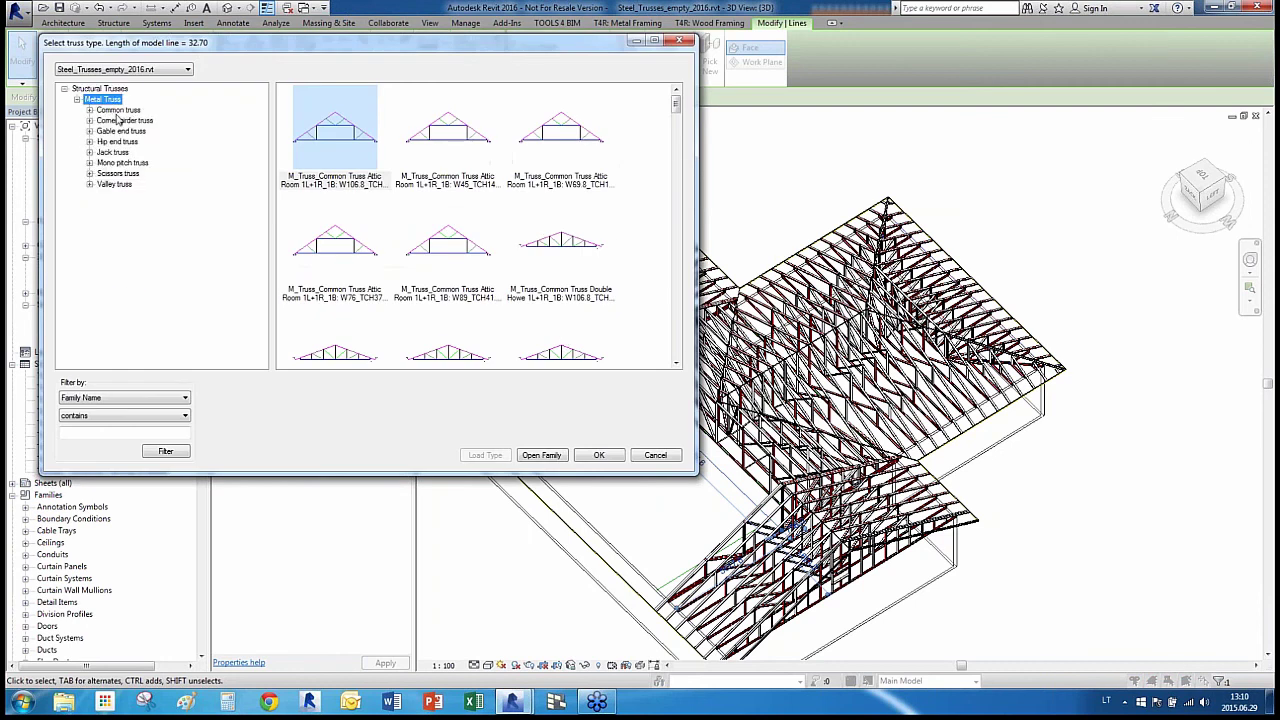
double_click(118, 110)
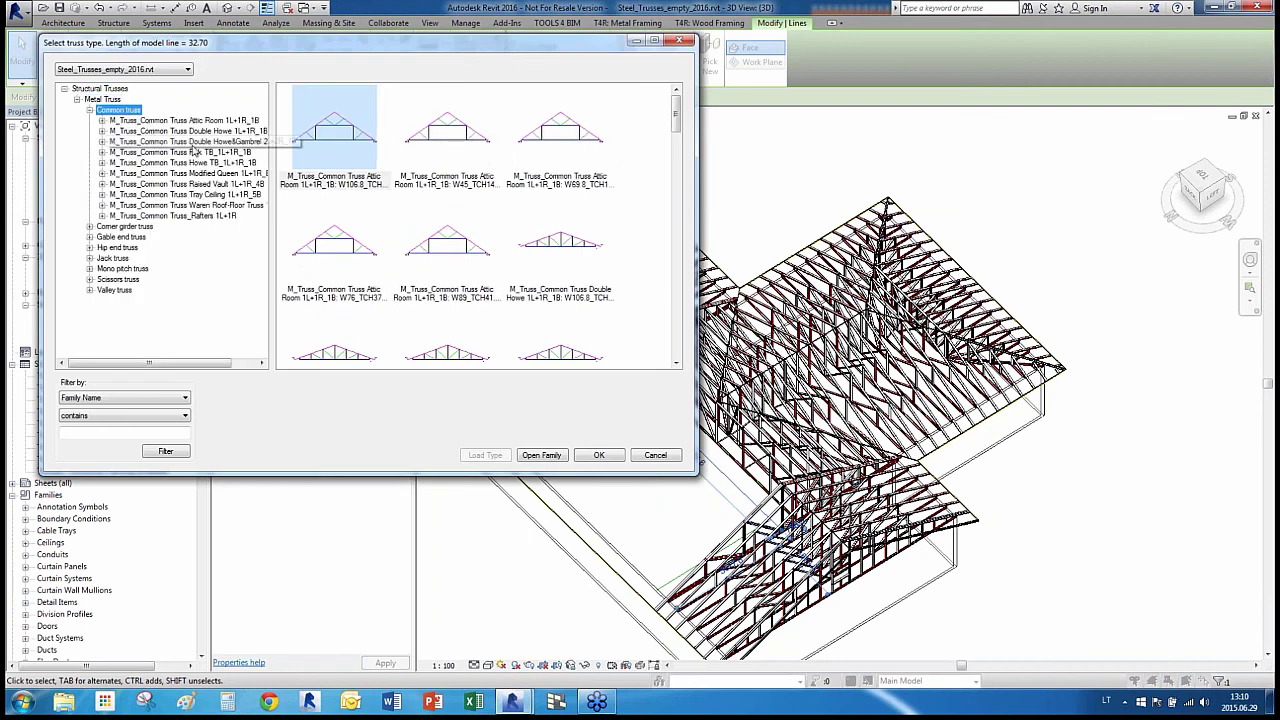
click(213, 146)
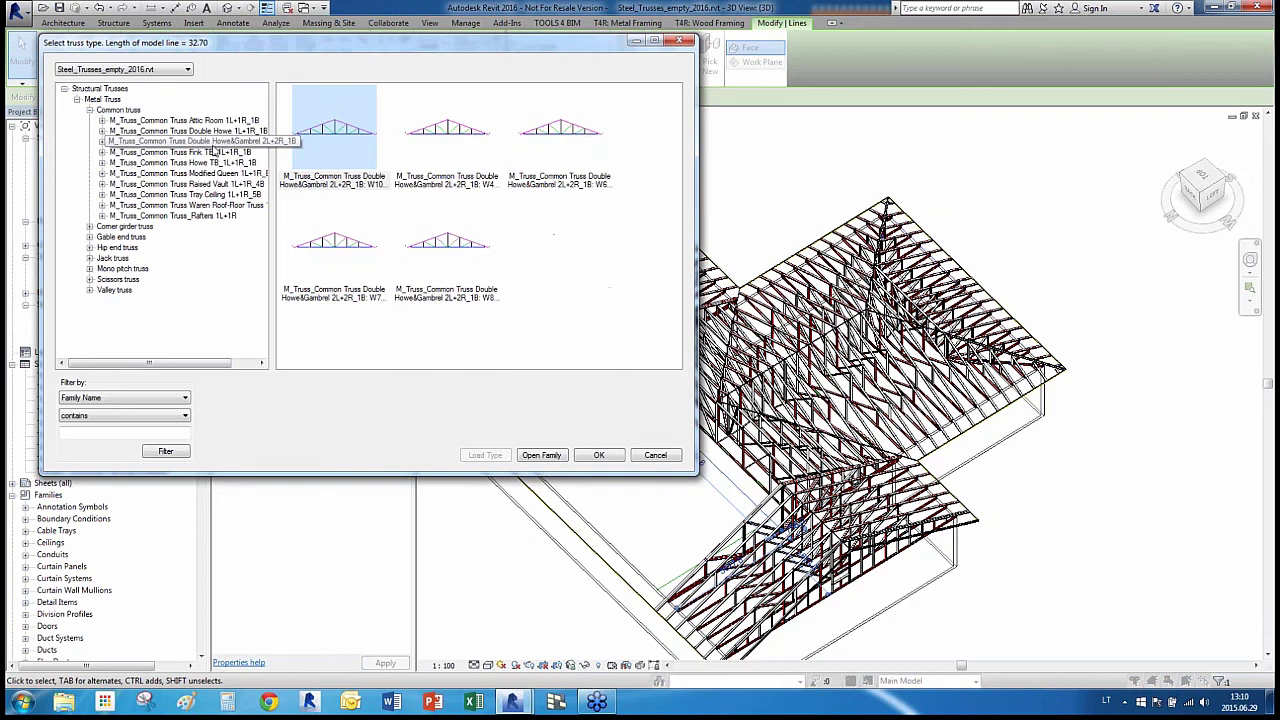
double_click(213, 146)
click(190, 184)
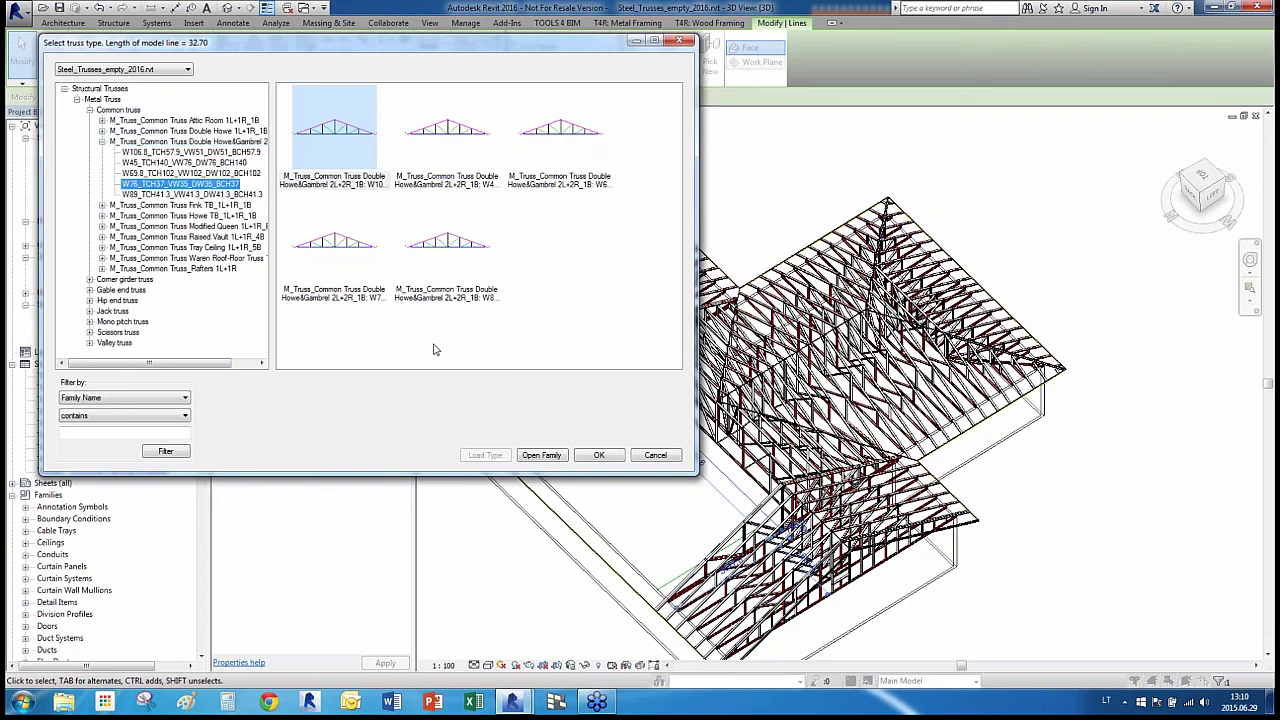
click(600, 455)
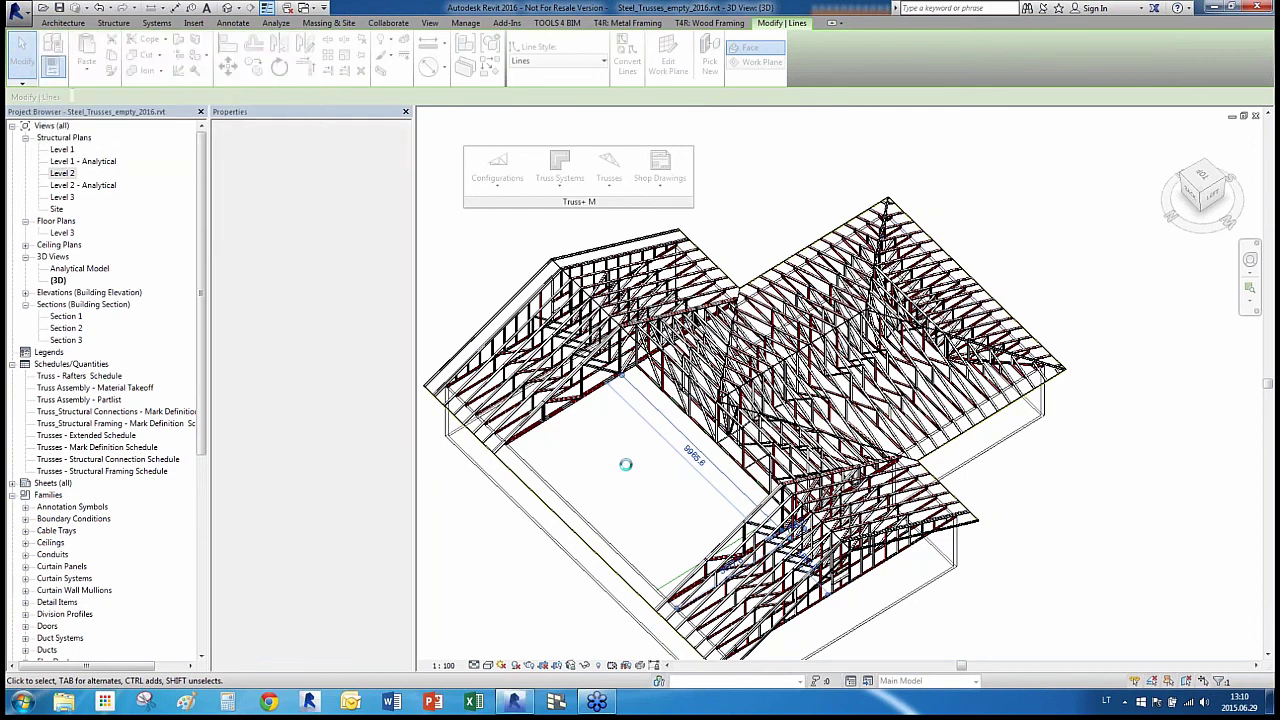
click(631, 488)
Inspect where the short perpendicular model line meets the newly inserted truss and where it ends near the eave
shift+middle_drag(681, 520, 831, 460)
scroll(806, 412, up, 3)
scroll(806, 412, up, 5)
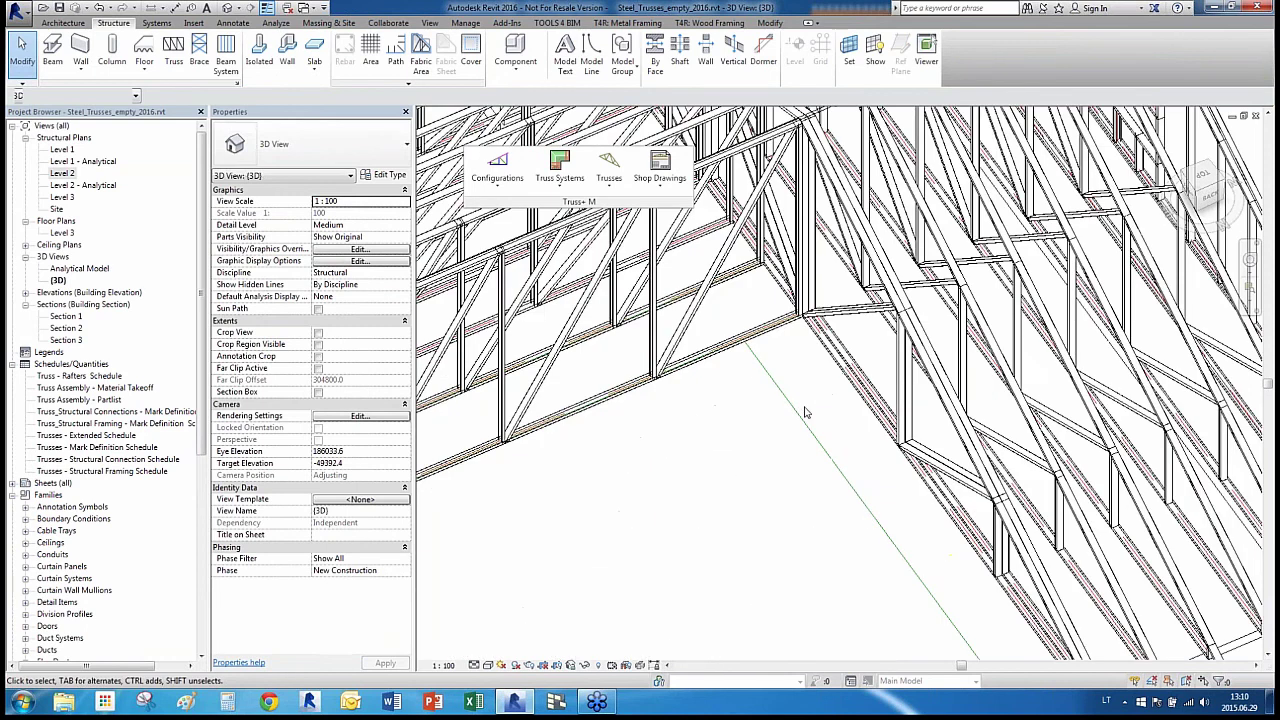
click(704, 336)
scroll(710, 238, down, 6)
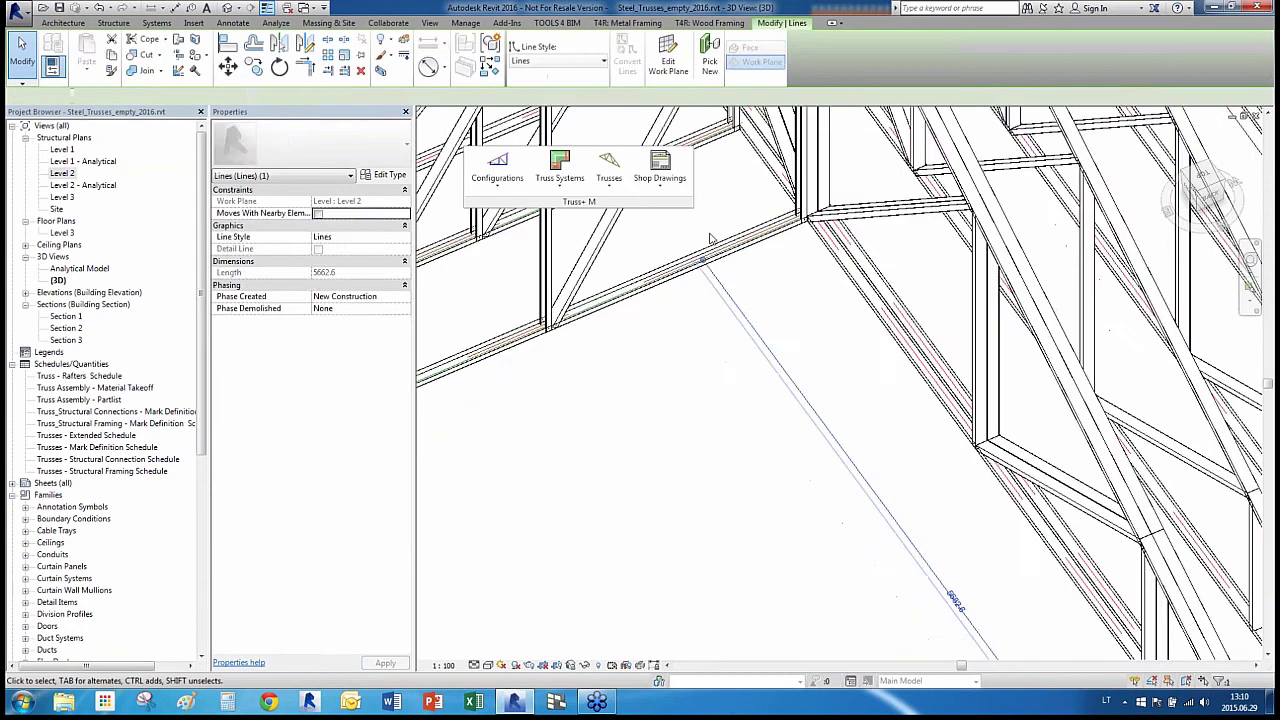
key(Escape)
scroll(899, 522, down, 3)
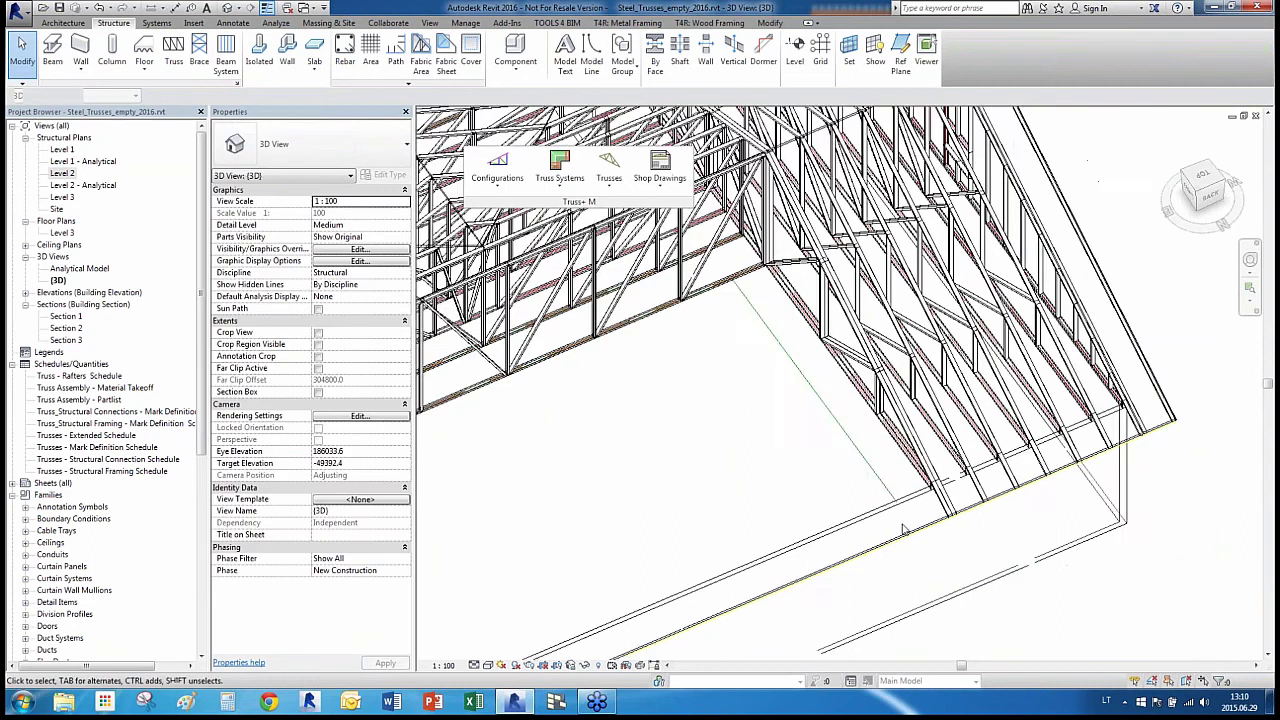
Insert a Mono Pitch Truss Howe 1L_1B, type W76_TCH37_VW35_DW35_BCH37, on the short perpendicular model line by selected model line
click(873, 479)
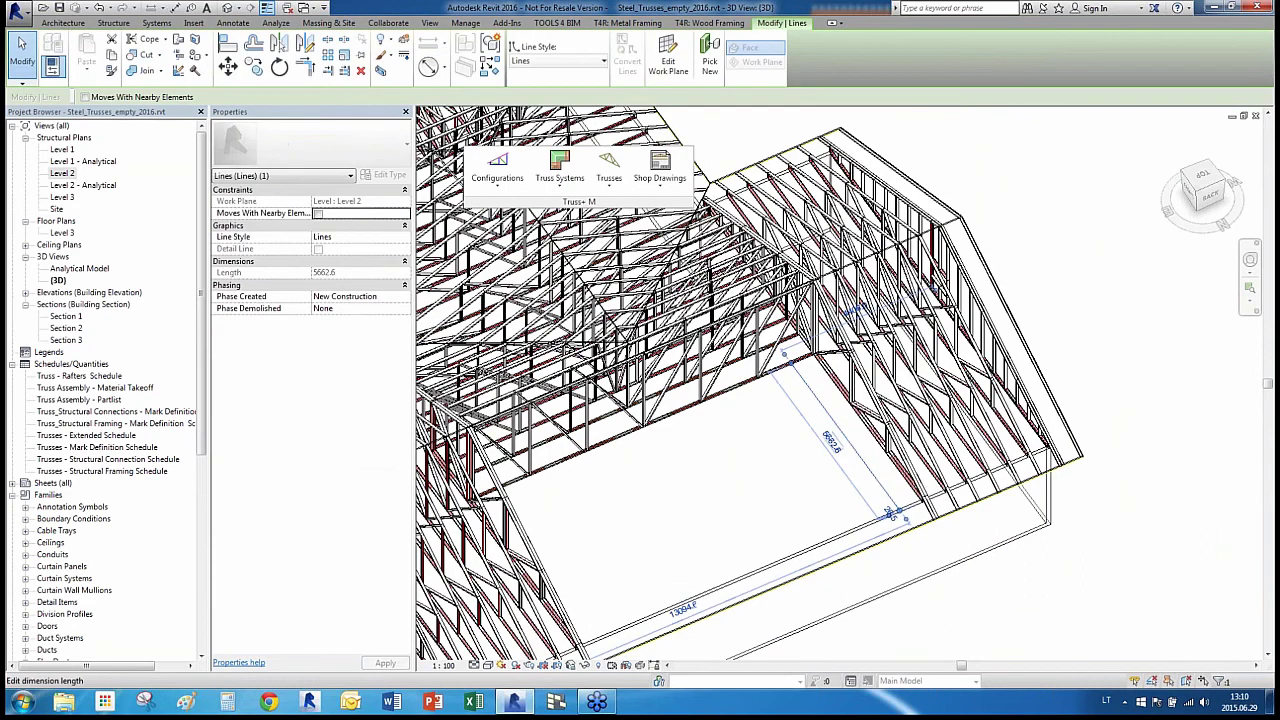
scroll(873, 479, up, 1)
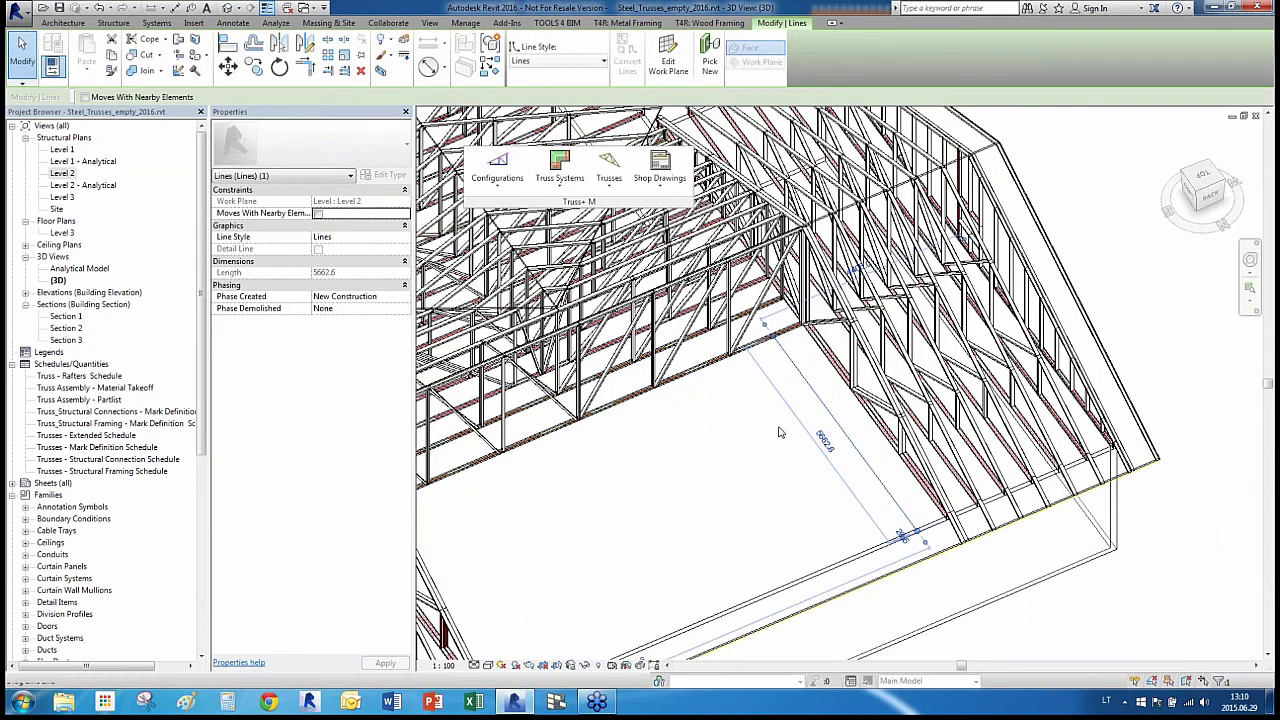
click(610, 183)
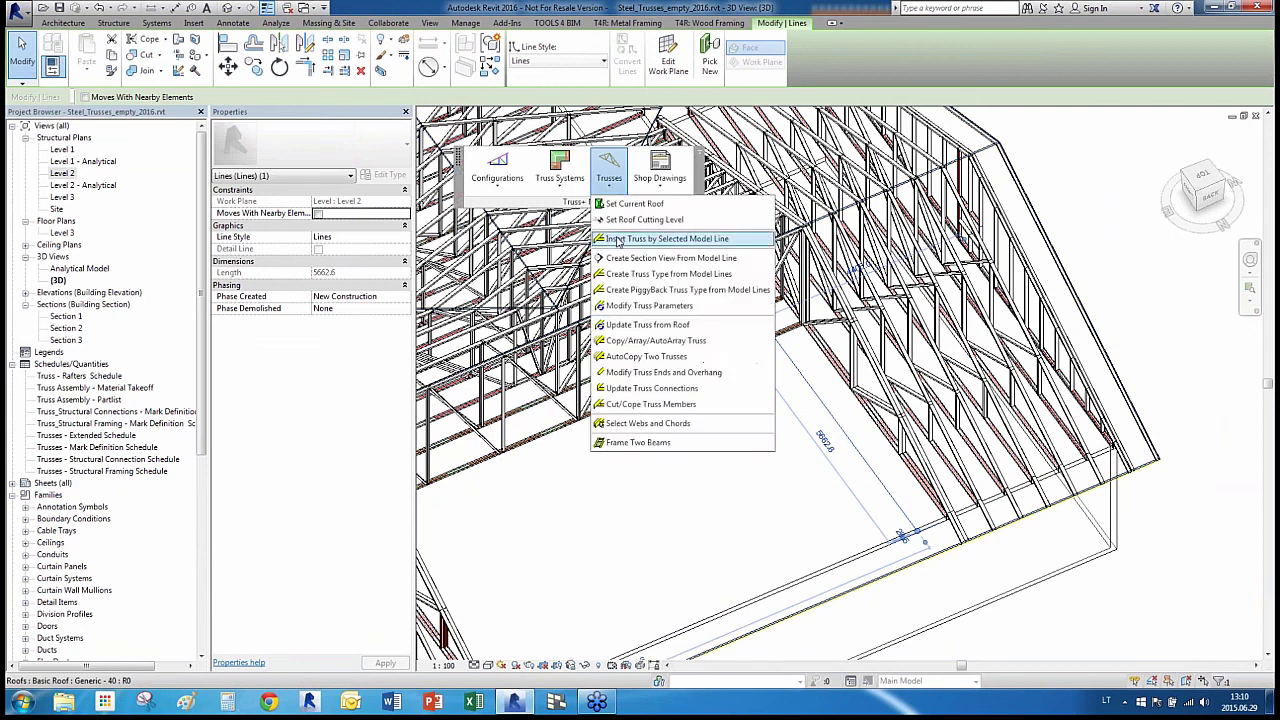
click(620, 236)
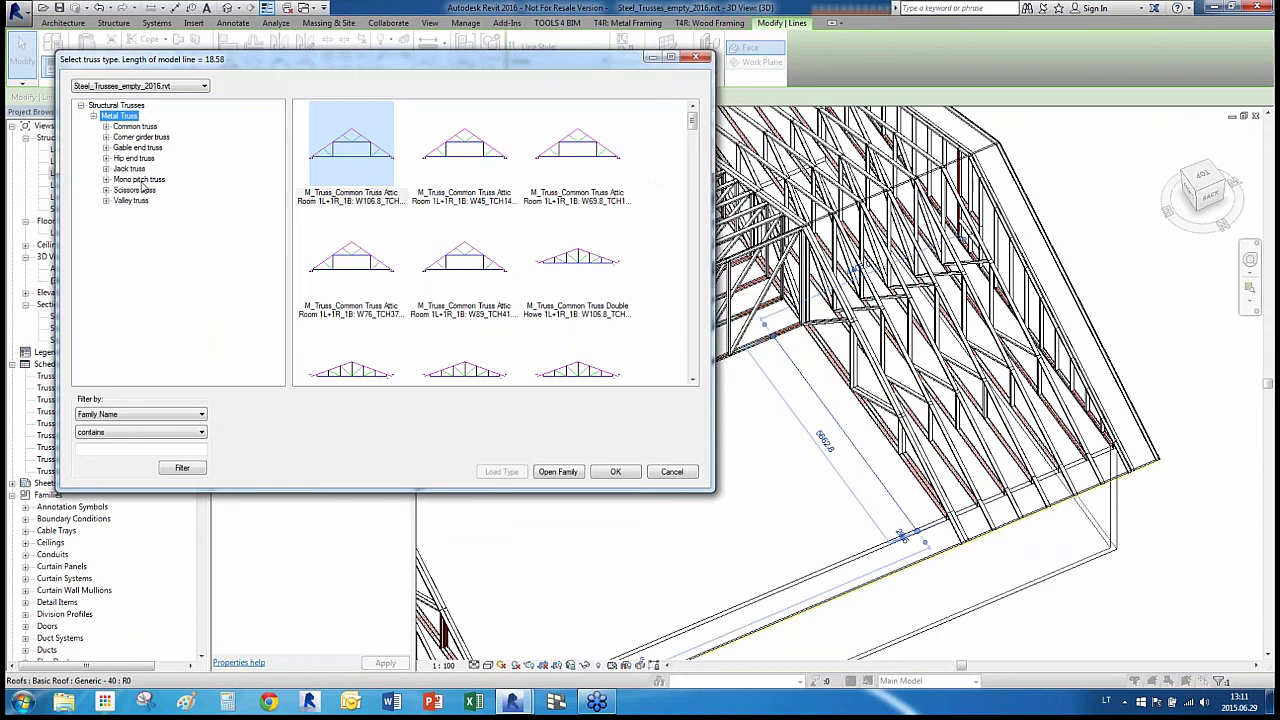
double_click(140, 180)
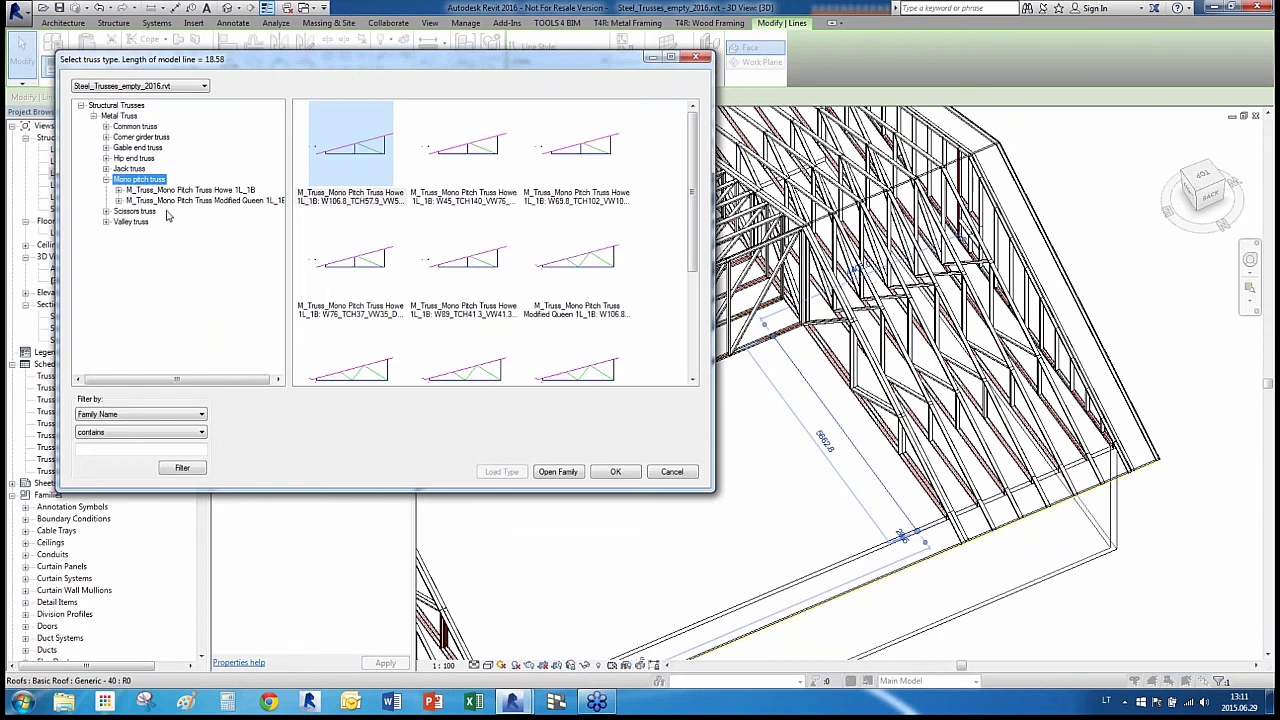
double_click(184, 191)
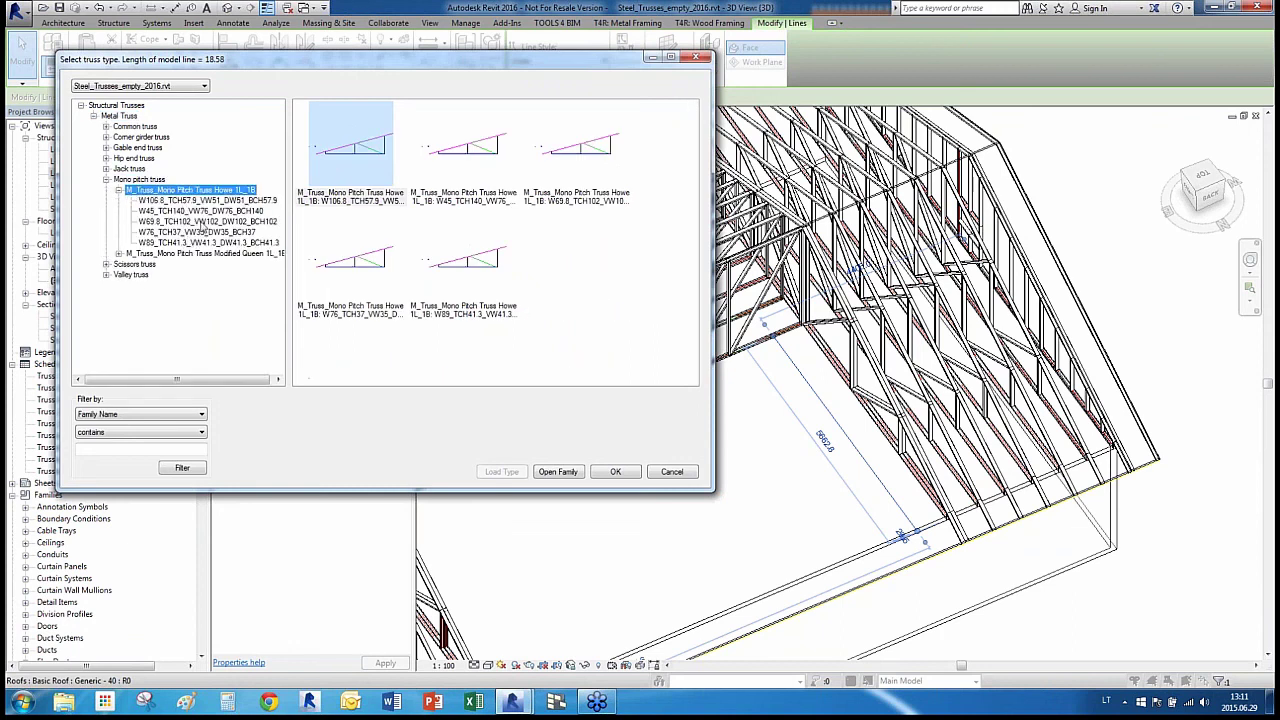
click(188, 233)
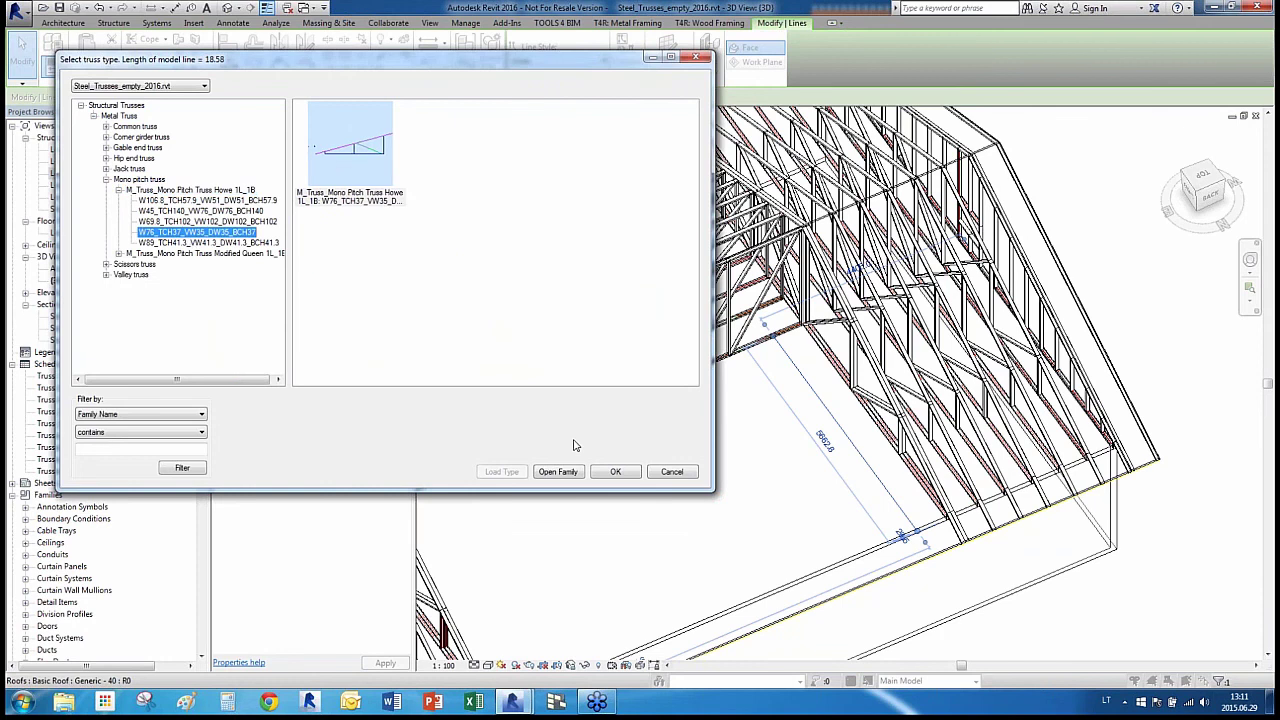
click(607, 474)
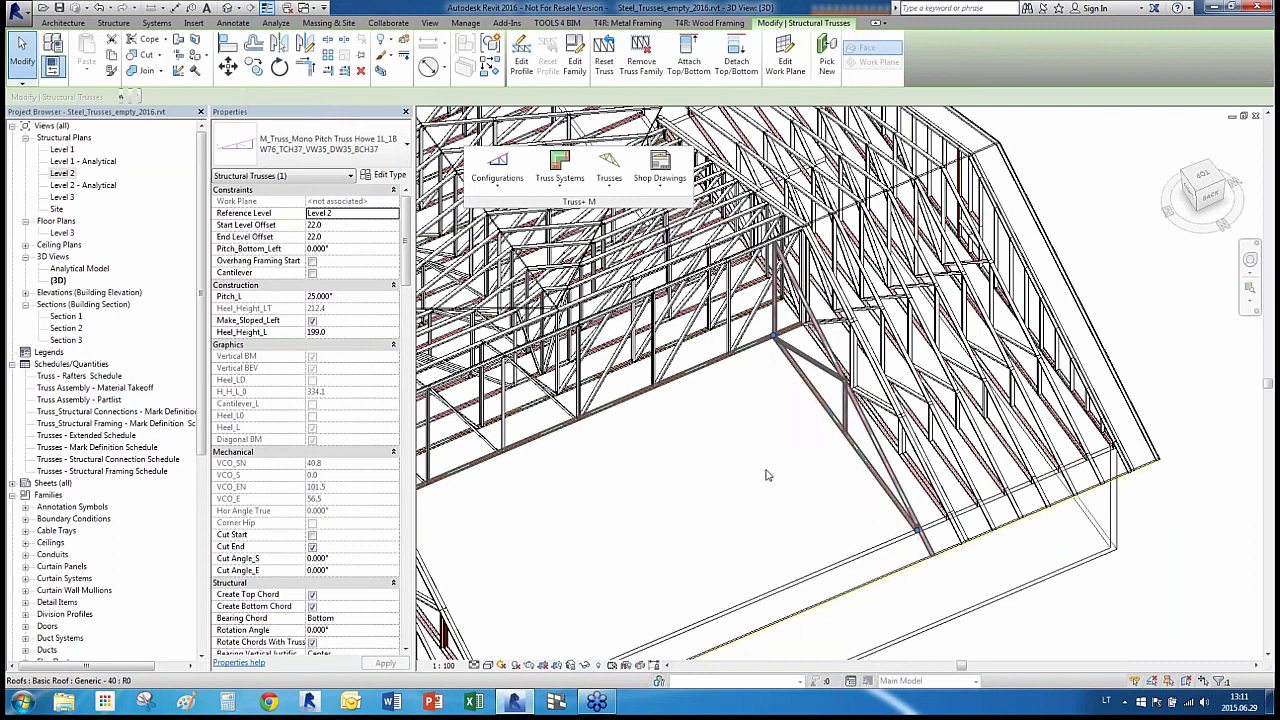
click(766, 475)
Array the mono pitch truss to the Left across the open bay at 600 mm spacing with Increment number and Update from roof enabled
shift+middle_drag(766, 446, 812, 437)
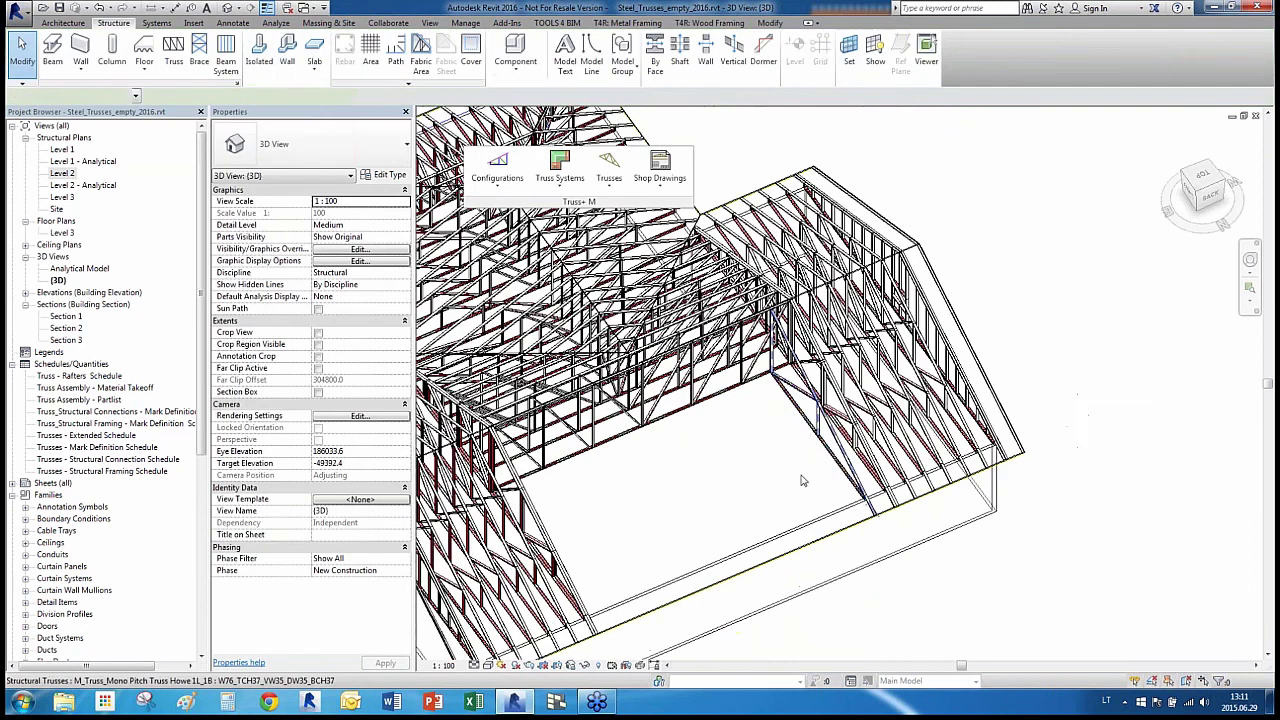
click(801, 481)
mouse_move(801, 481)
shift+middle_down()
mouse_move(826, 497)
mouse_move(808, 498)
shift+middle_up()
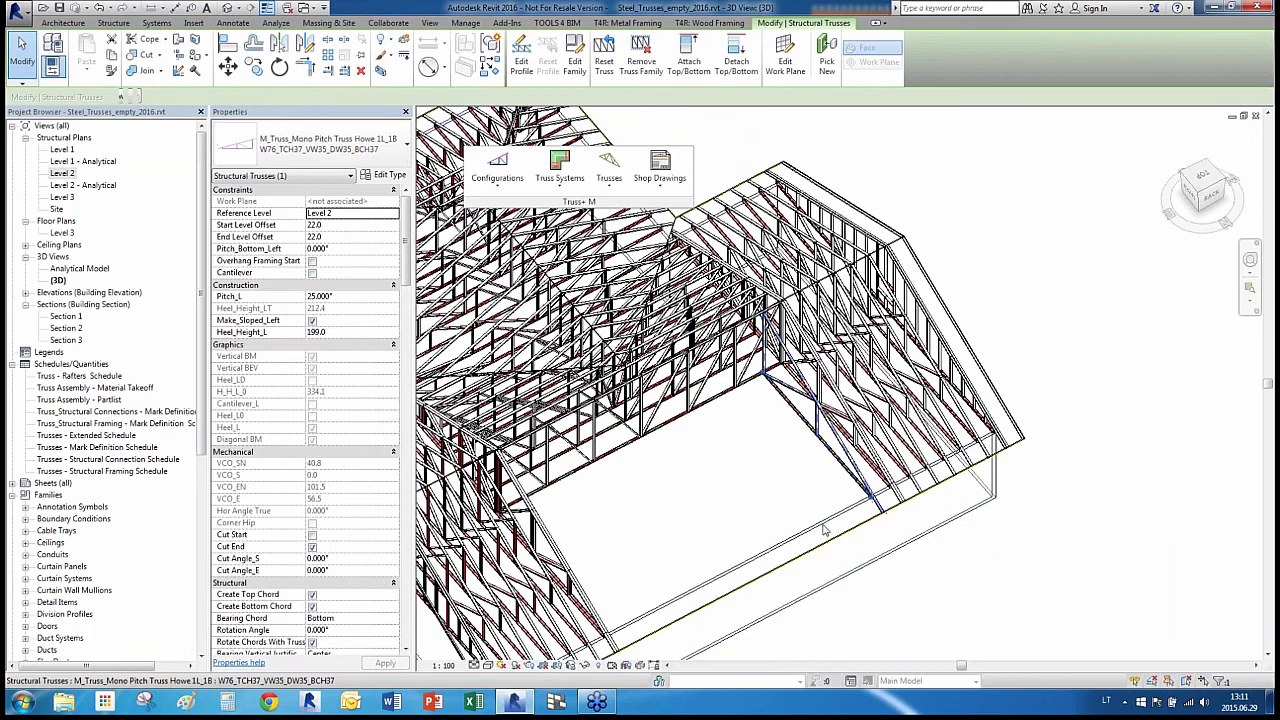
scroll(800, 516, up, 2)
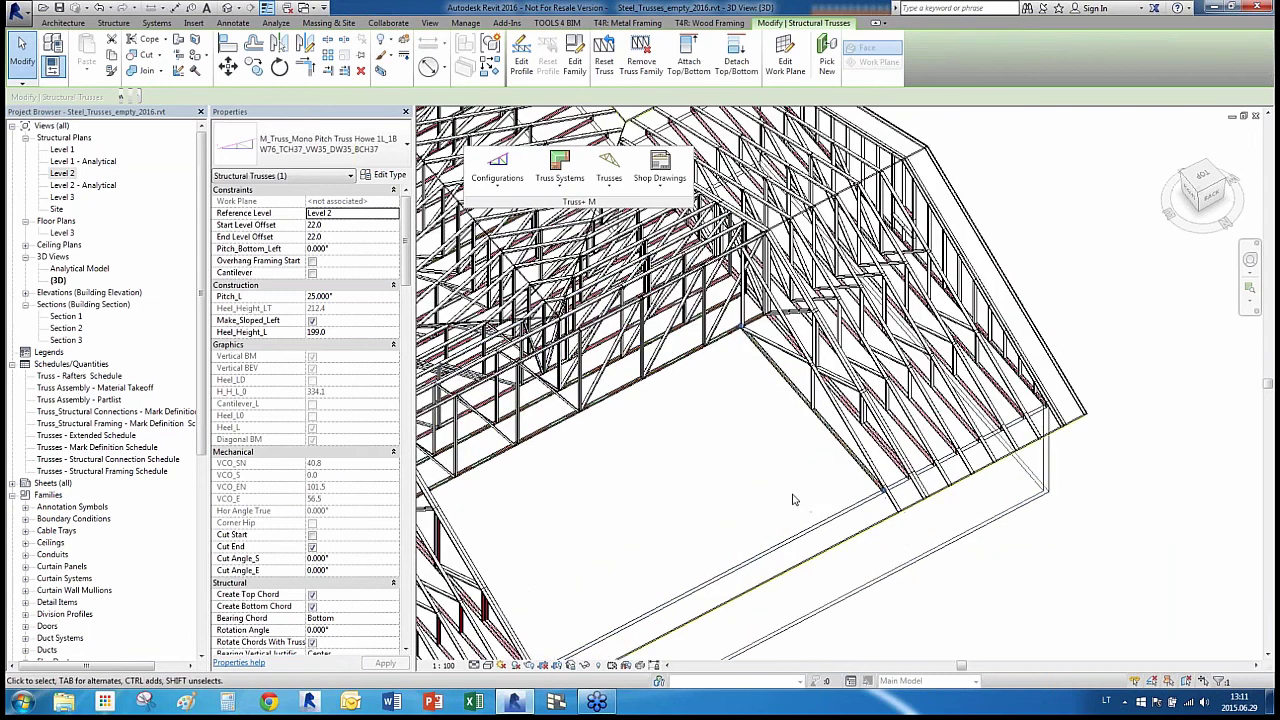
click(609, 178)
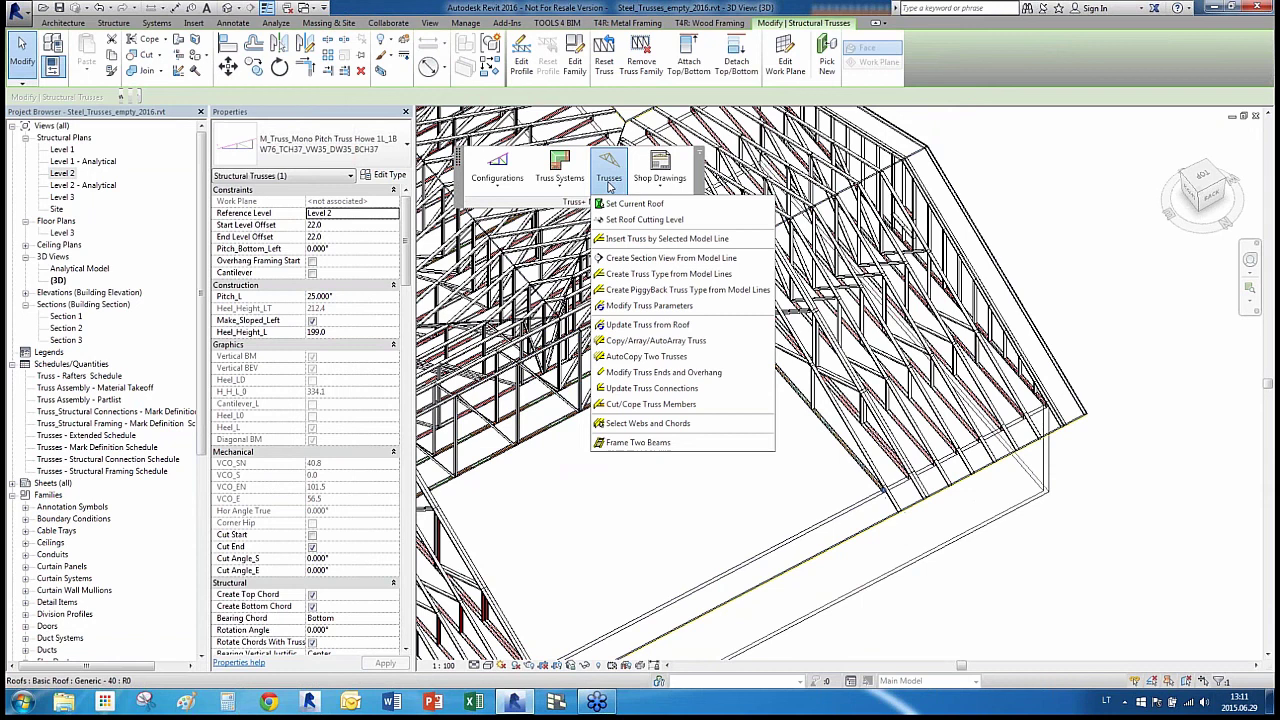
click(717, 343)
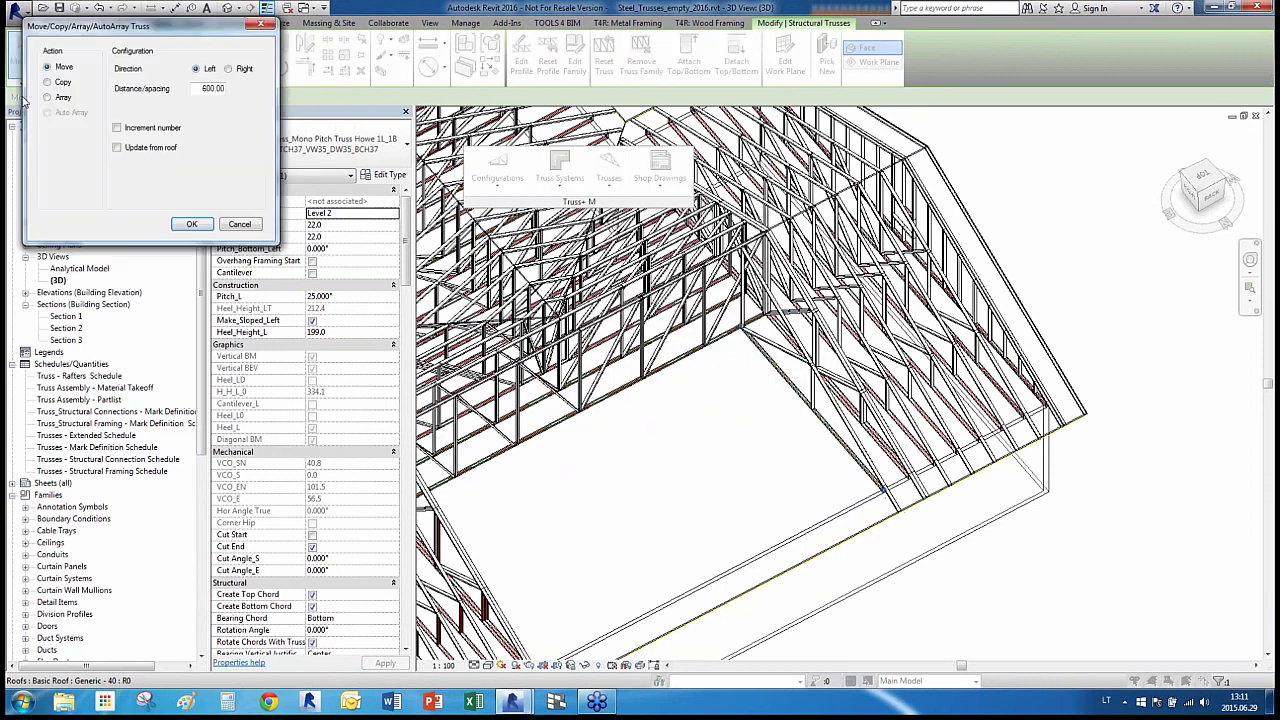
click(60, 97)
click(148, 150)
click(147, 130)
click(192, 222)
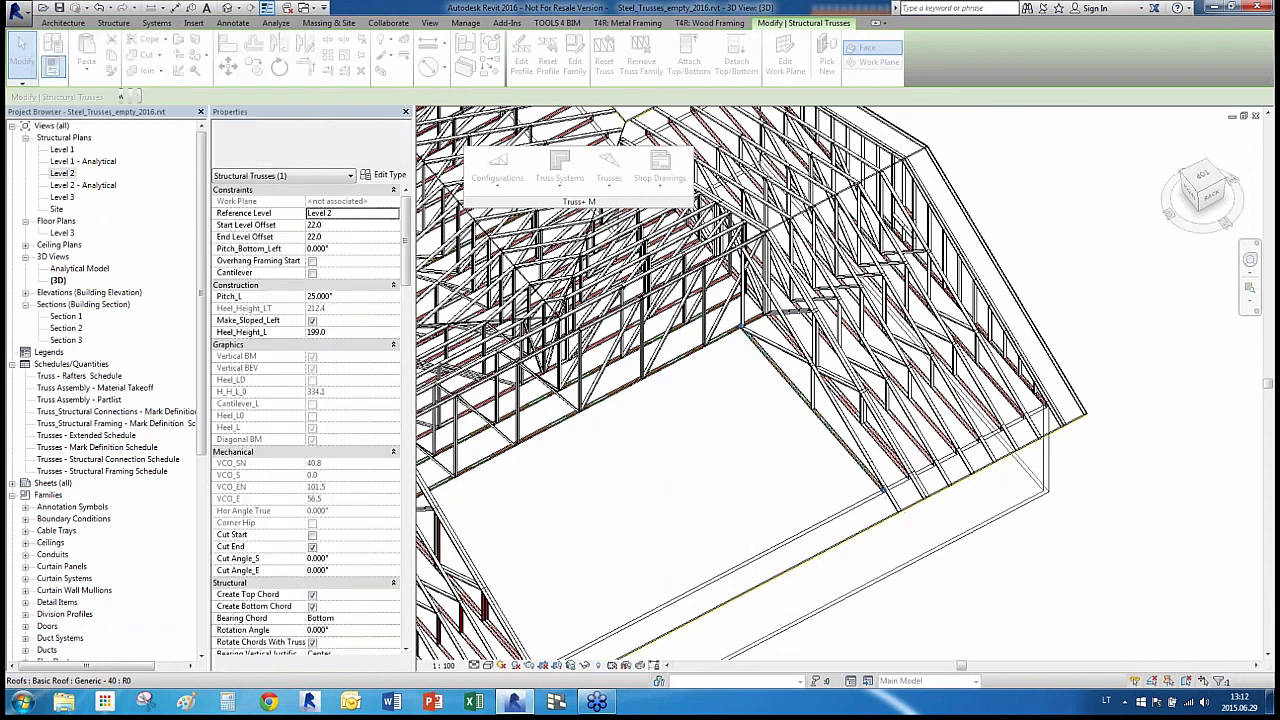
click(594, 554)
Examine the arrayed mono pitch trusses and the remaining open bay from several sides of the roof
scroll(725, 600, down, 3)
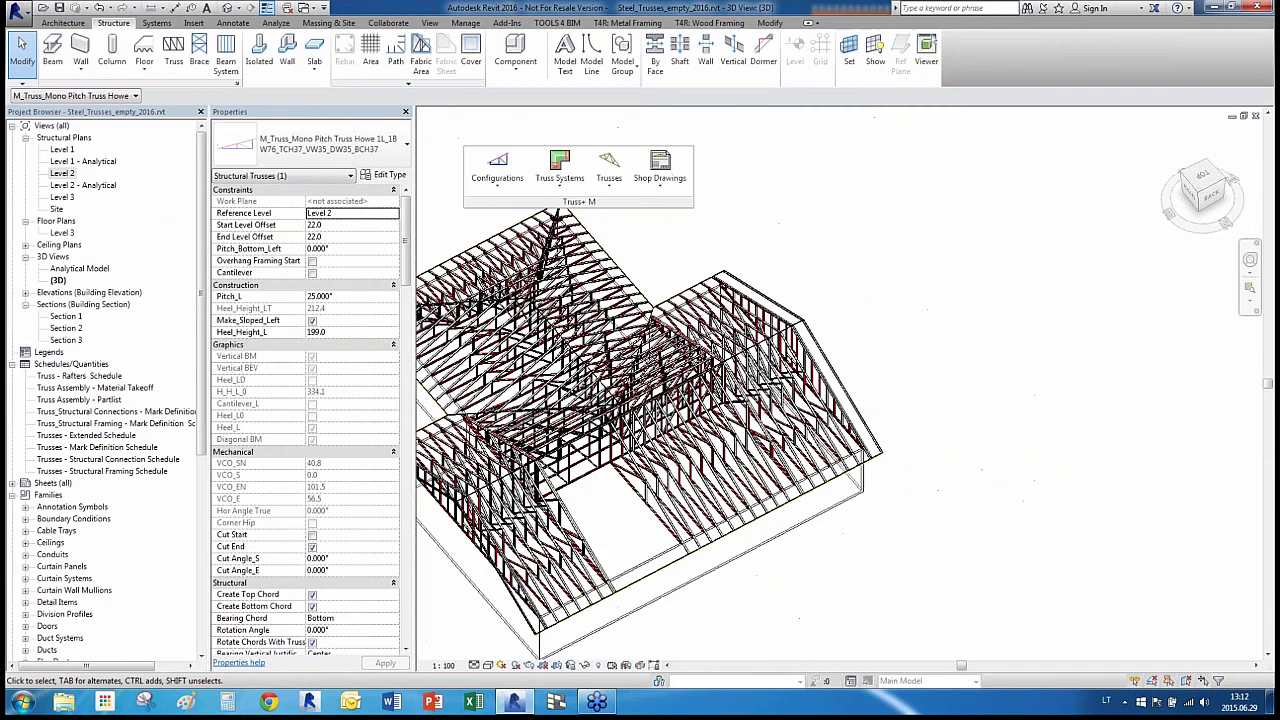
shift+middle_drag(920, 530, 718, 551)
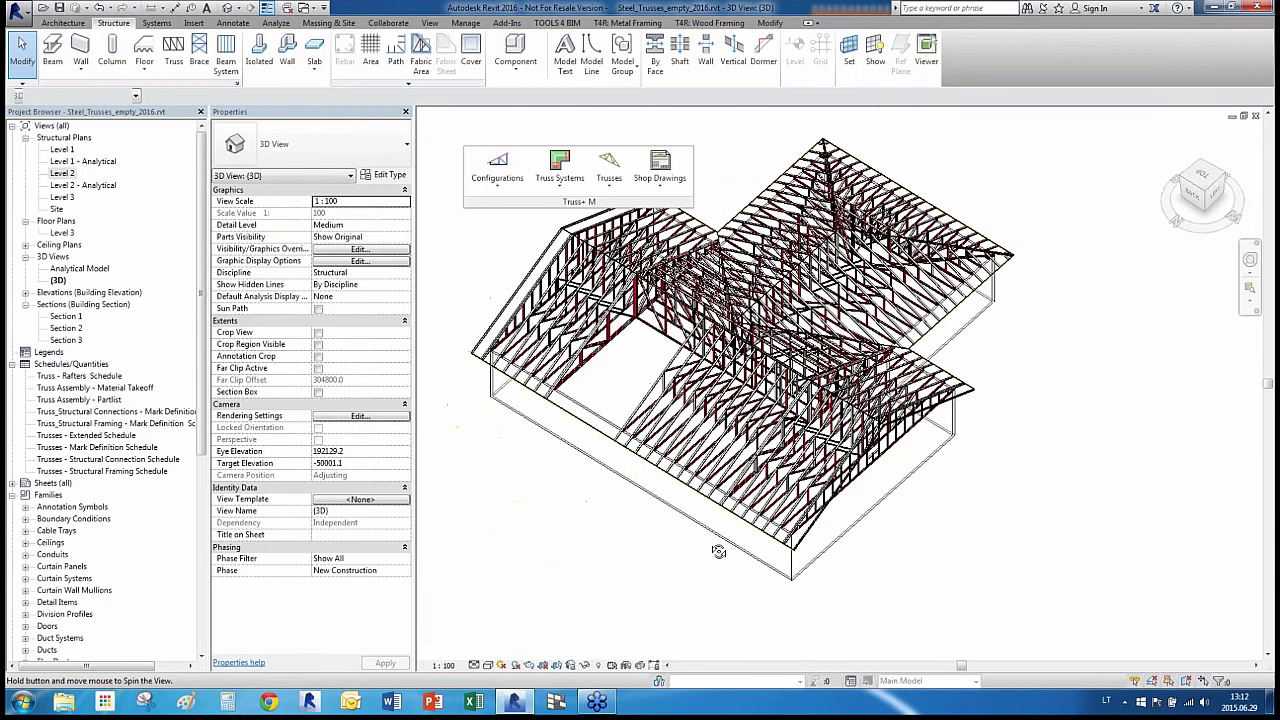
scroll(718, 551, down, 1)
scroll(919, 455, up, 1)
shift+middle_drag(926, 490, 931, 485)
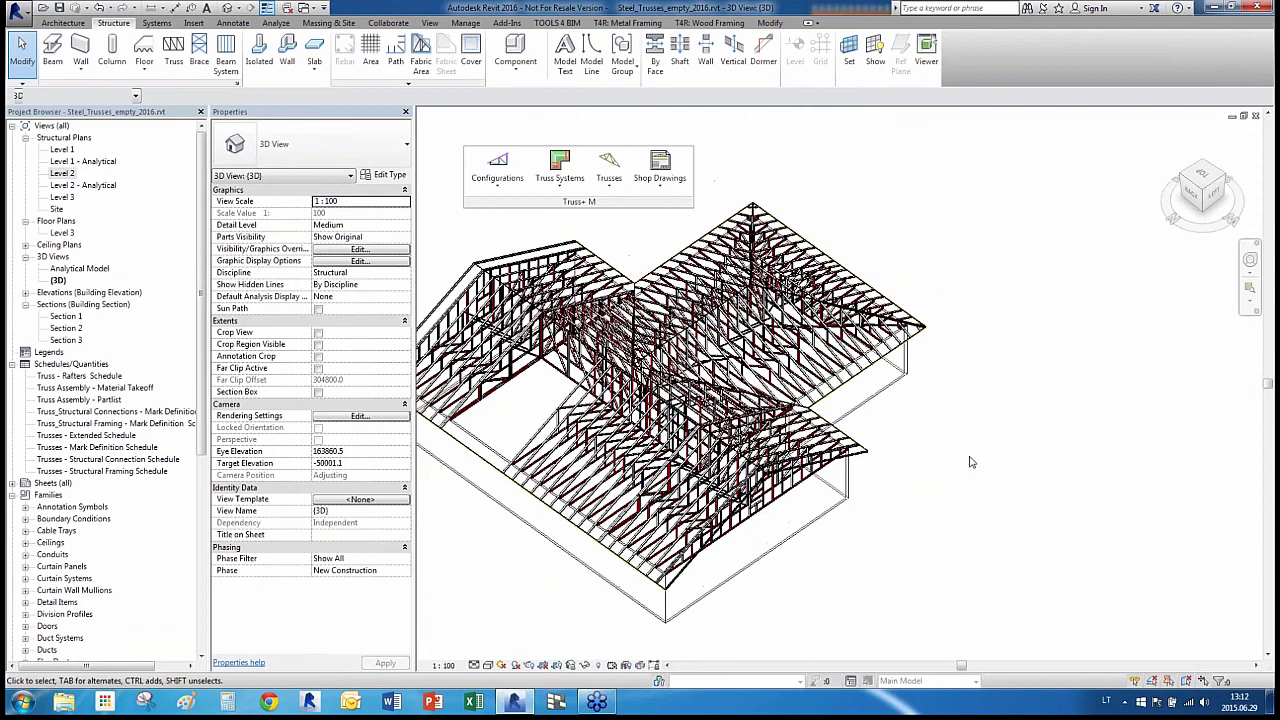
scroll(690, 455, up, 1)
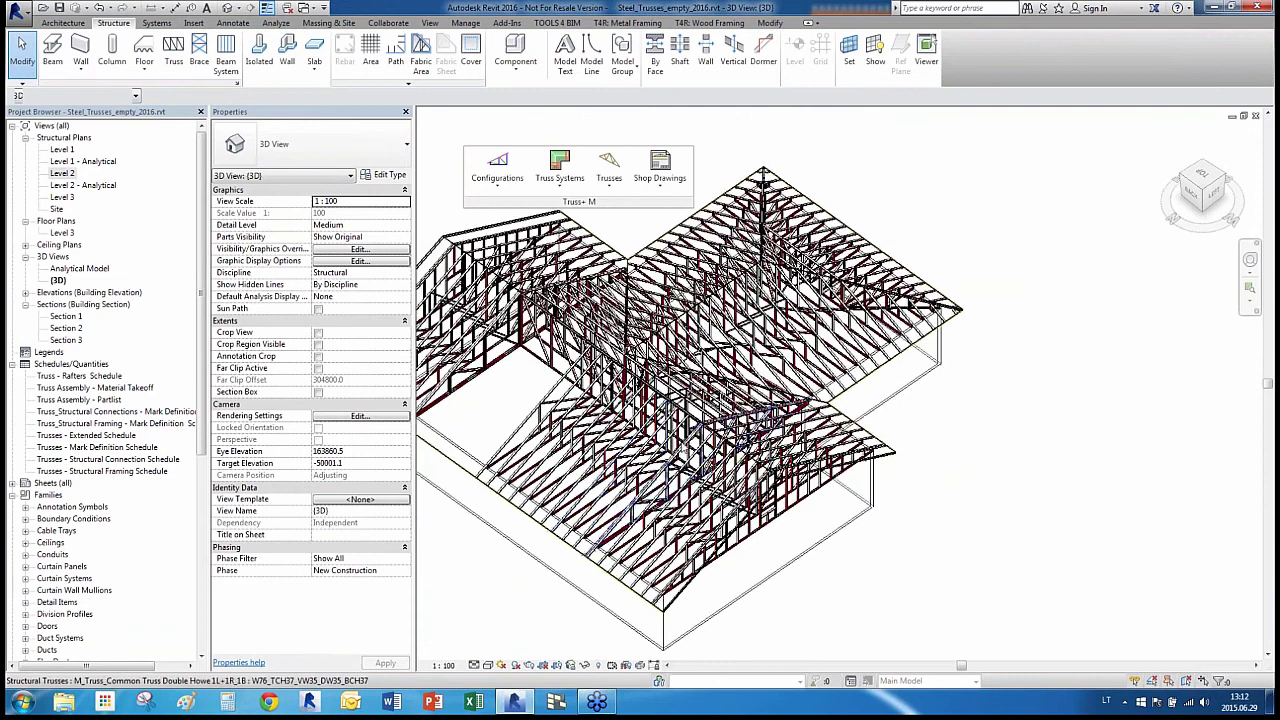
scroll(838, 466, down, 1)
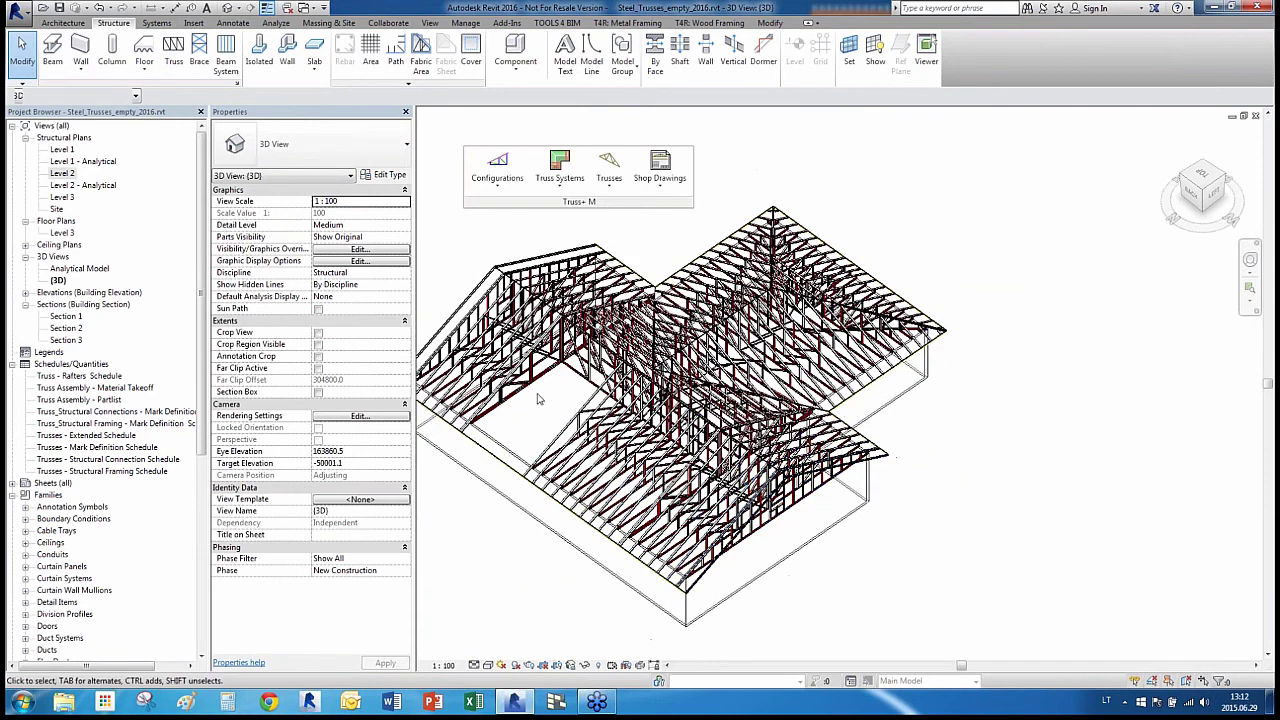
scroll(535, 410, up, 1)
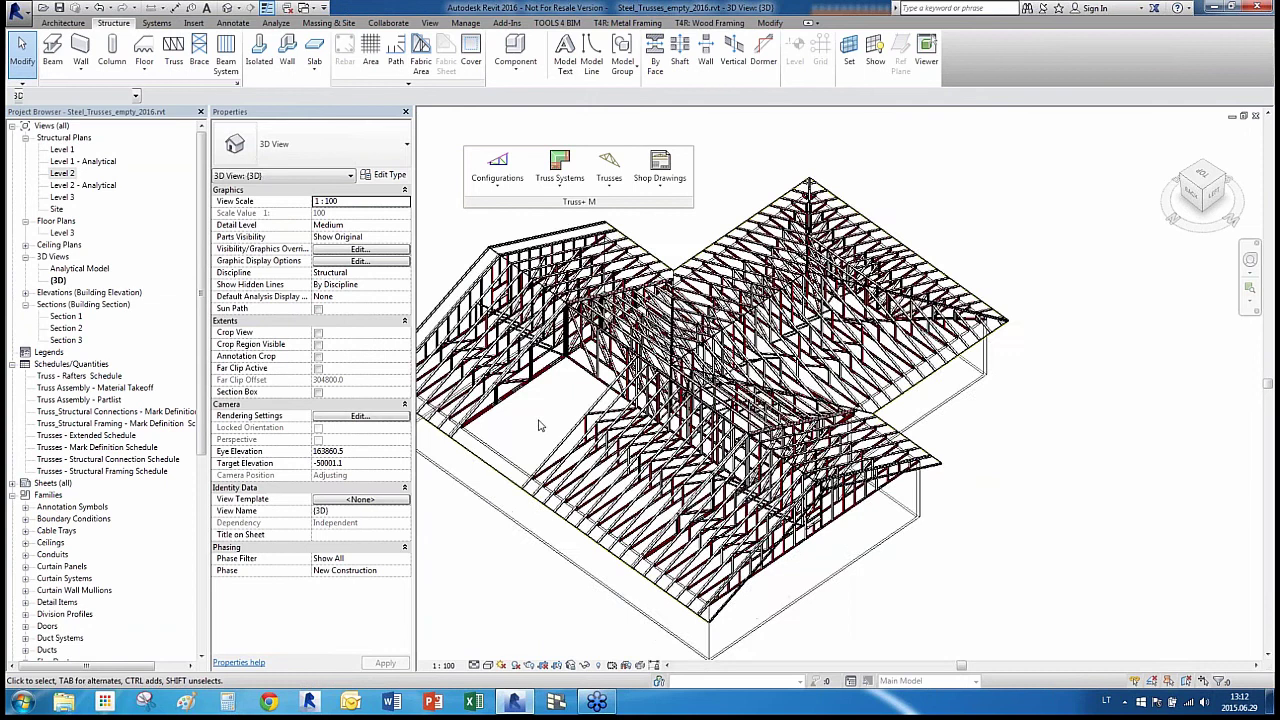
Review the Level 2 plan, close hidden windows, and switch to the 3D view of Steel_Insert truss_2016.rvt
key(ctrl+Tab)
scroll(654, 445, down, 9)
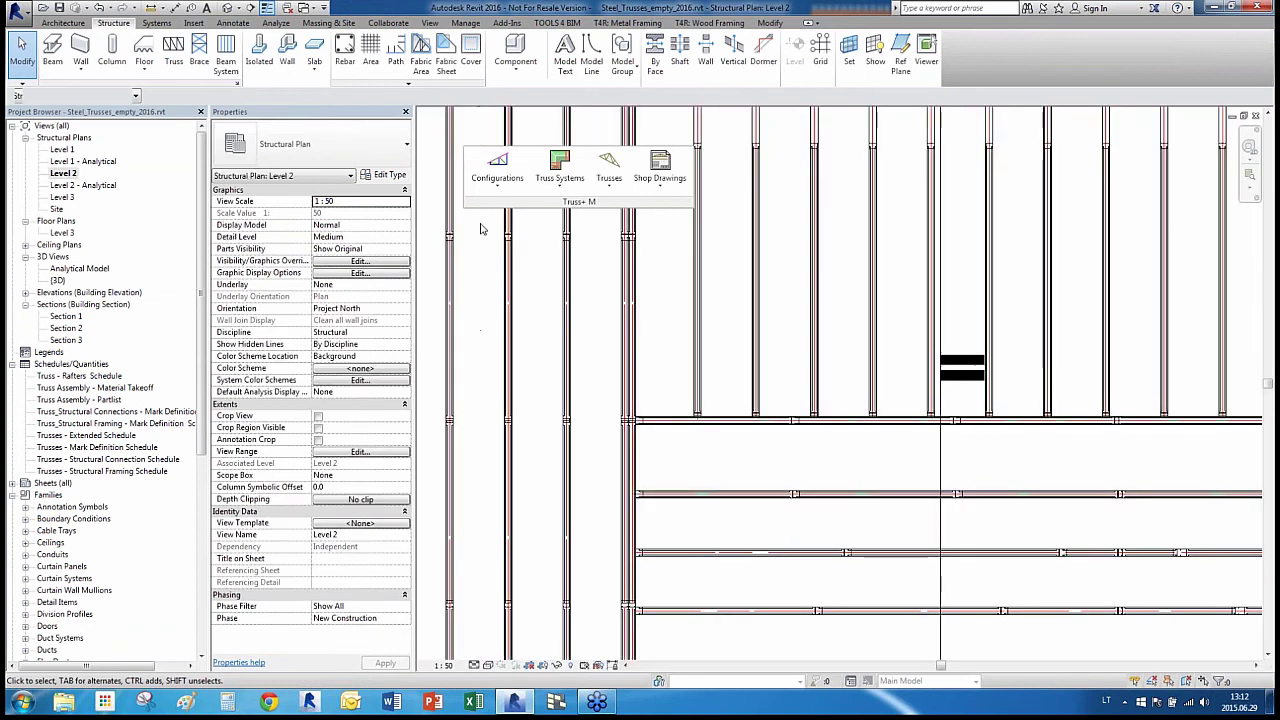
scroll(654, 440, down, 10)
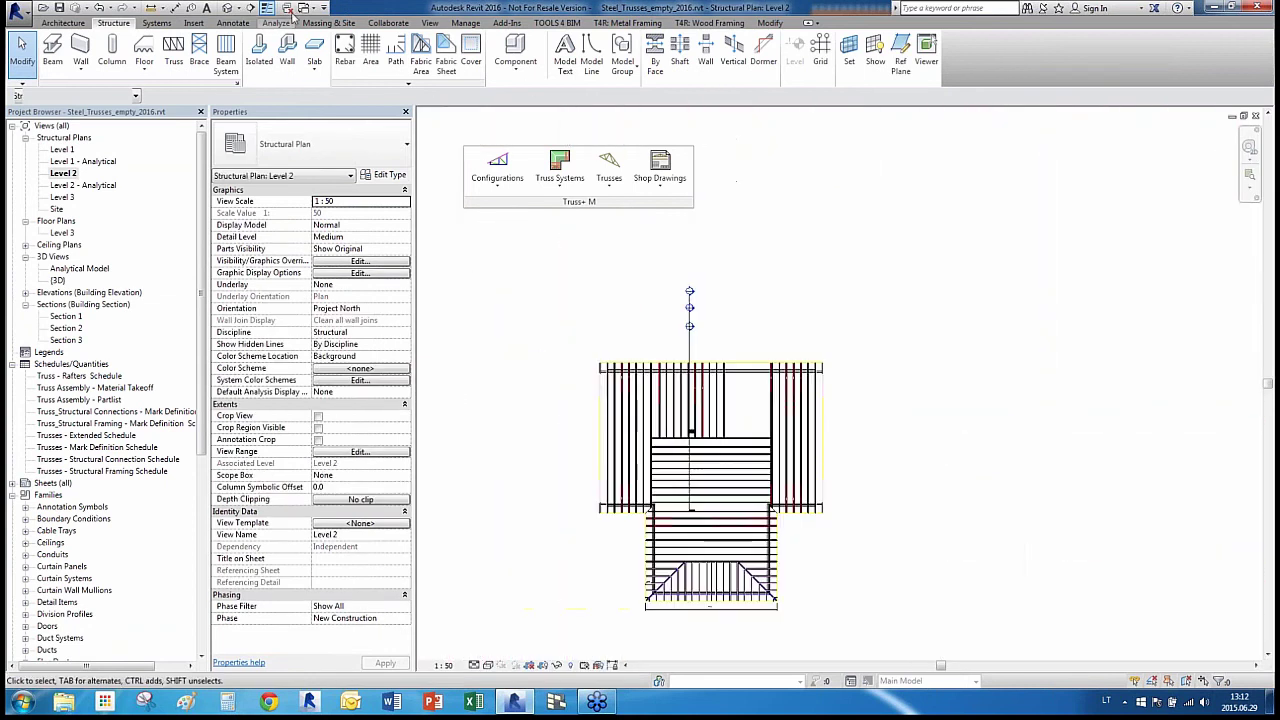
click(288, 9)
key(ctrl+Tab)
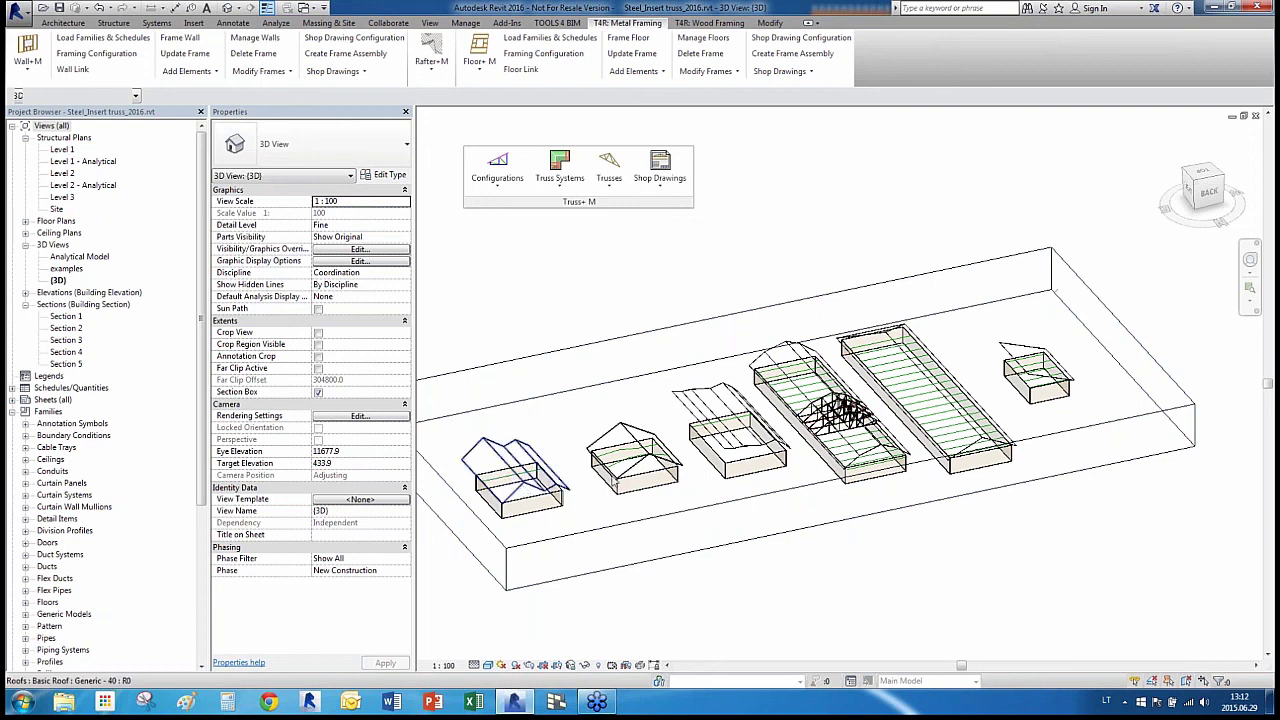
Examine the first house's double-ridge roof and the straight model line crossing between its walls
click(520, 470)
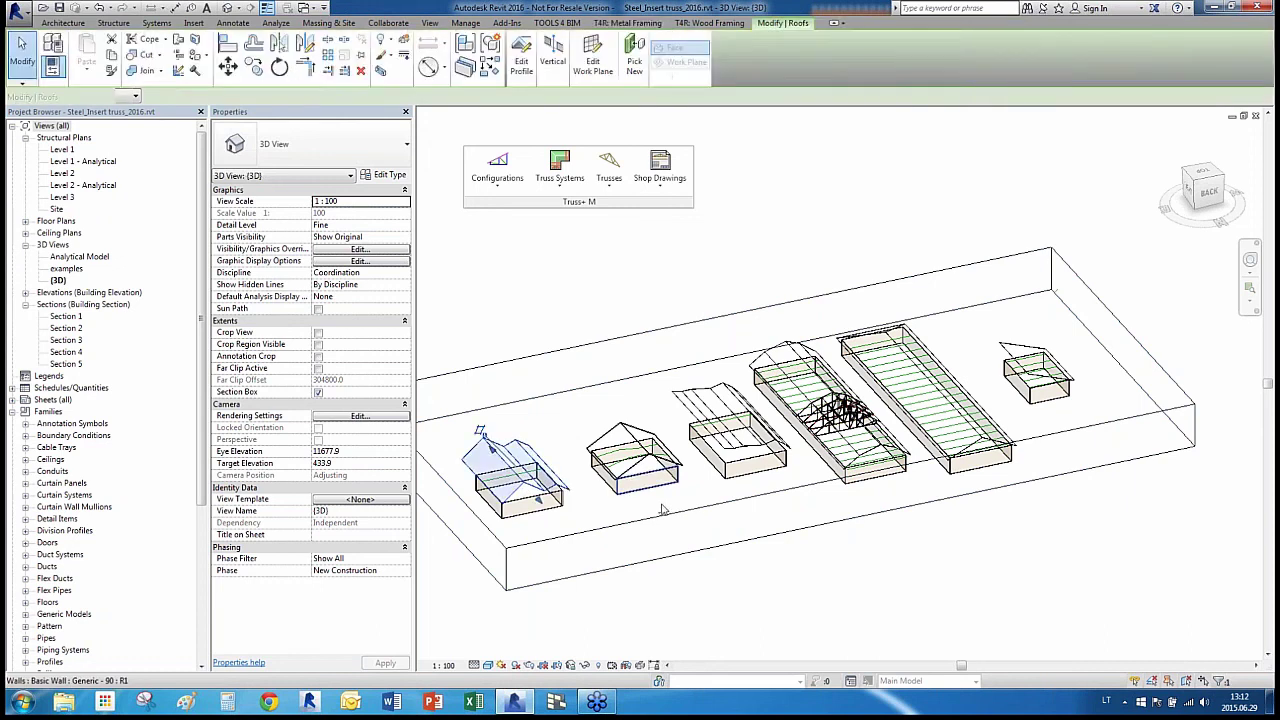
click(560, 440)
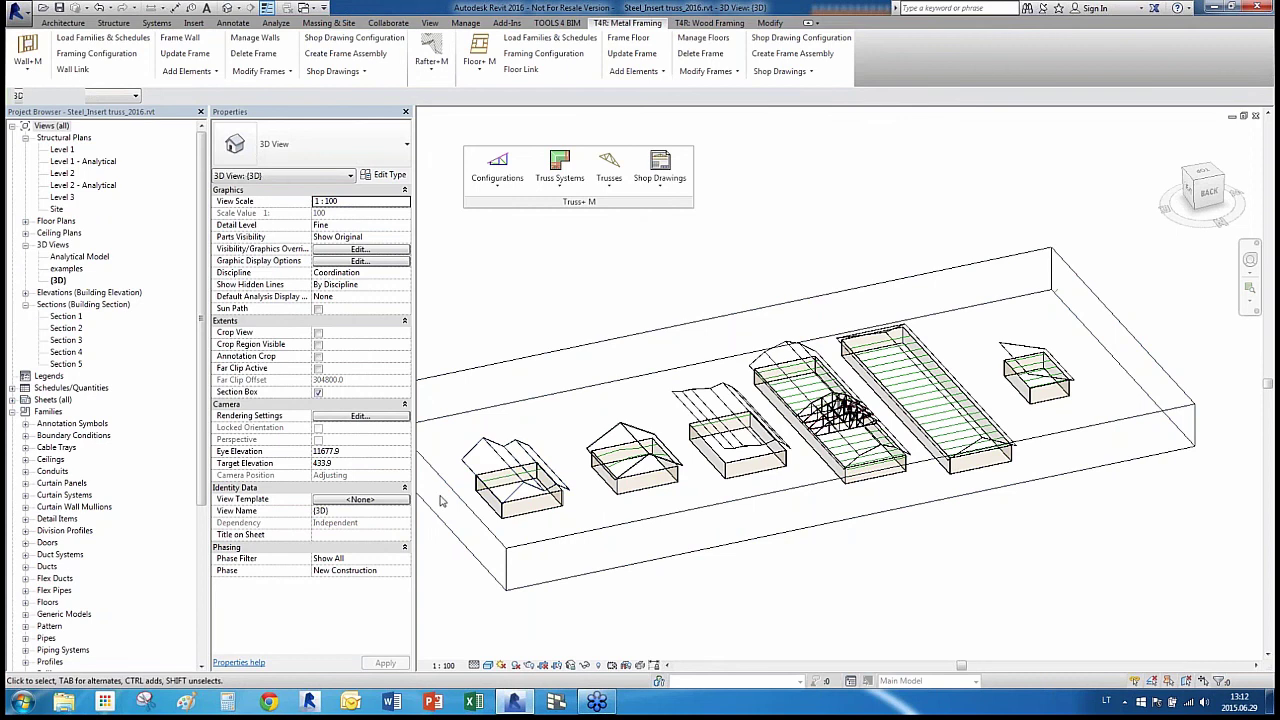
scroll(440, 500, up, 3)
scroll(527, 488, up, 1)
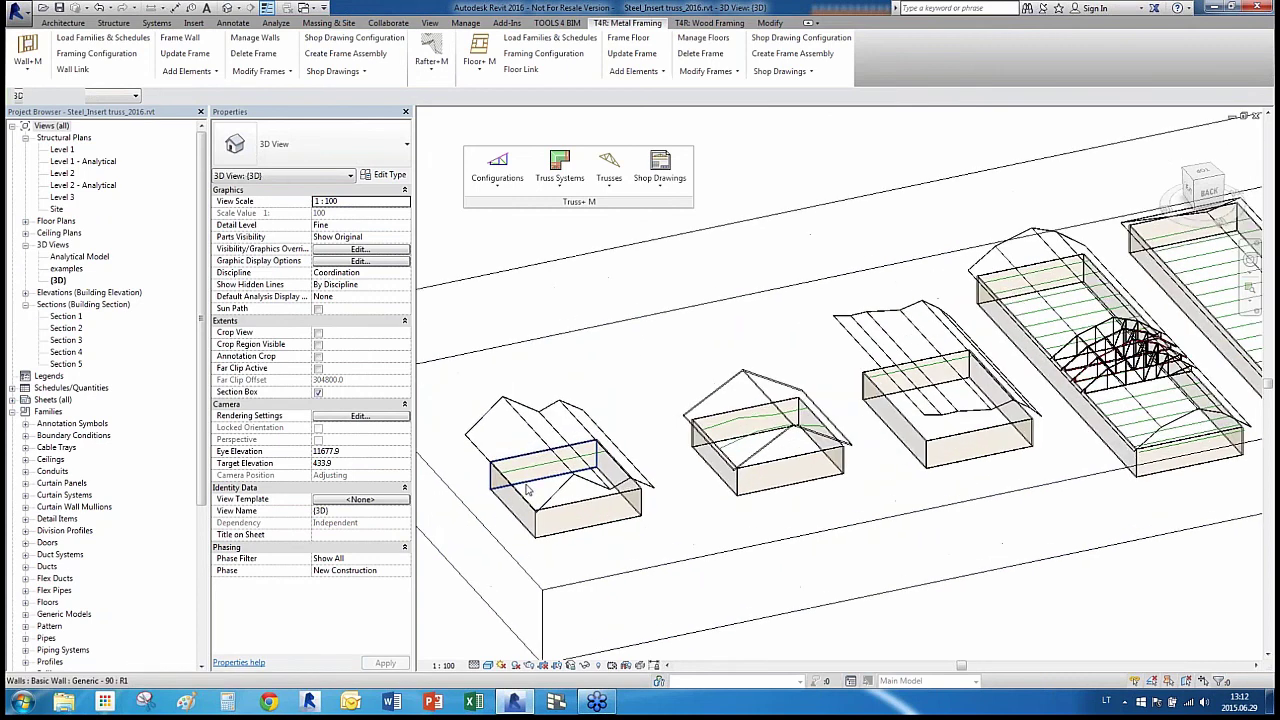
scroll(527, 488, down, 1)
scroll(591, 505, up, 3)
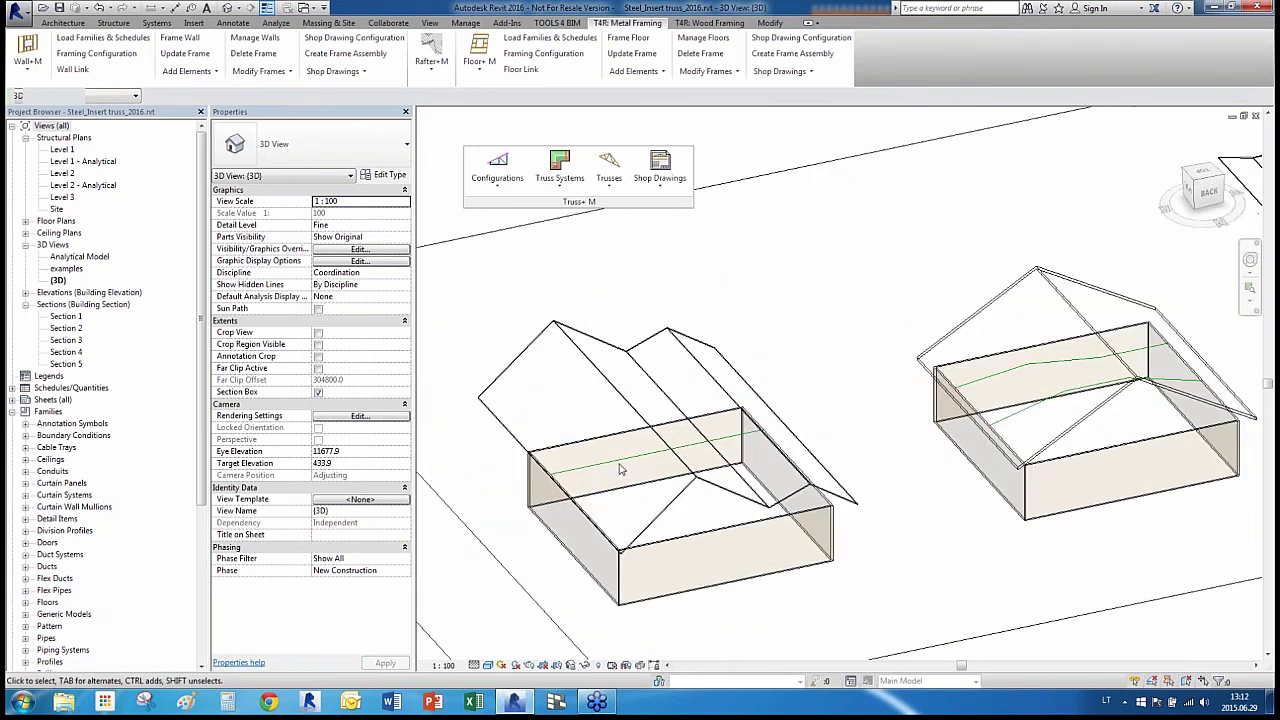
click(620, 460)
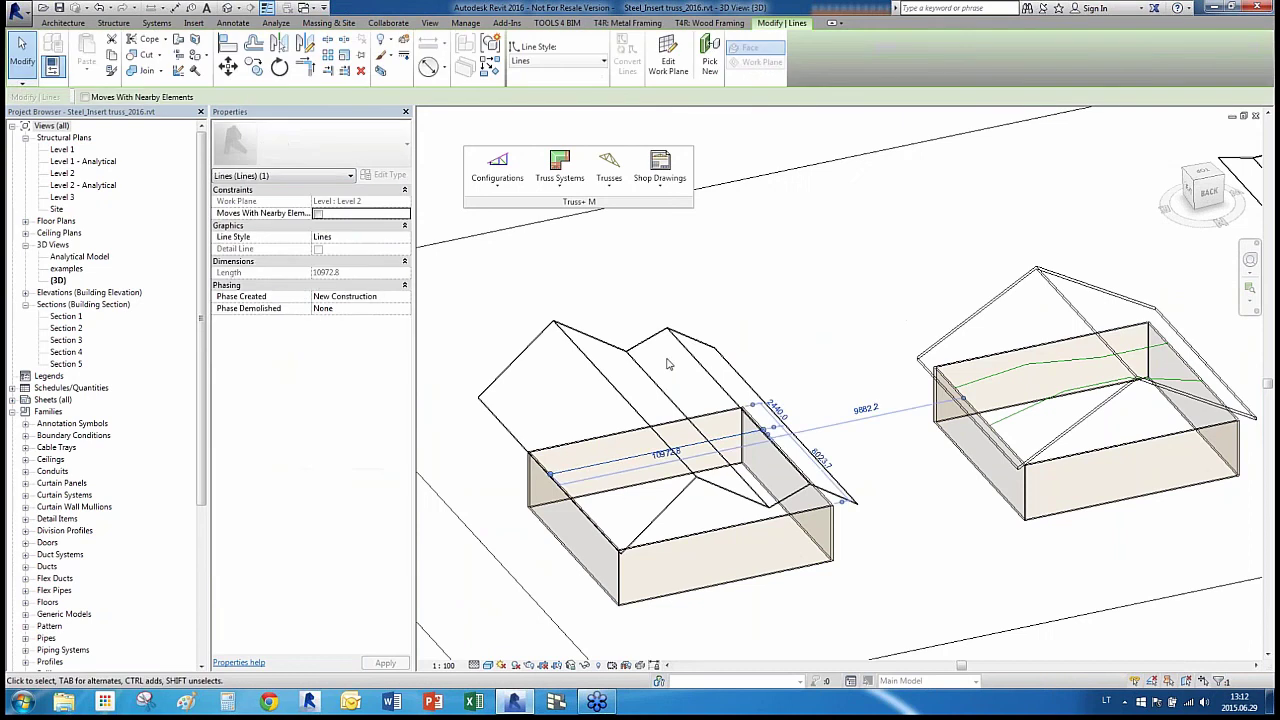
shift+middle_drag(748, 324, 797, 364)
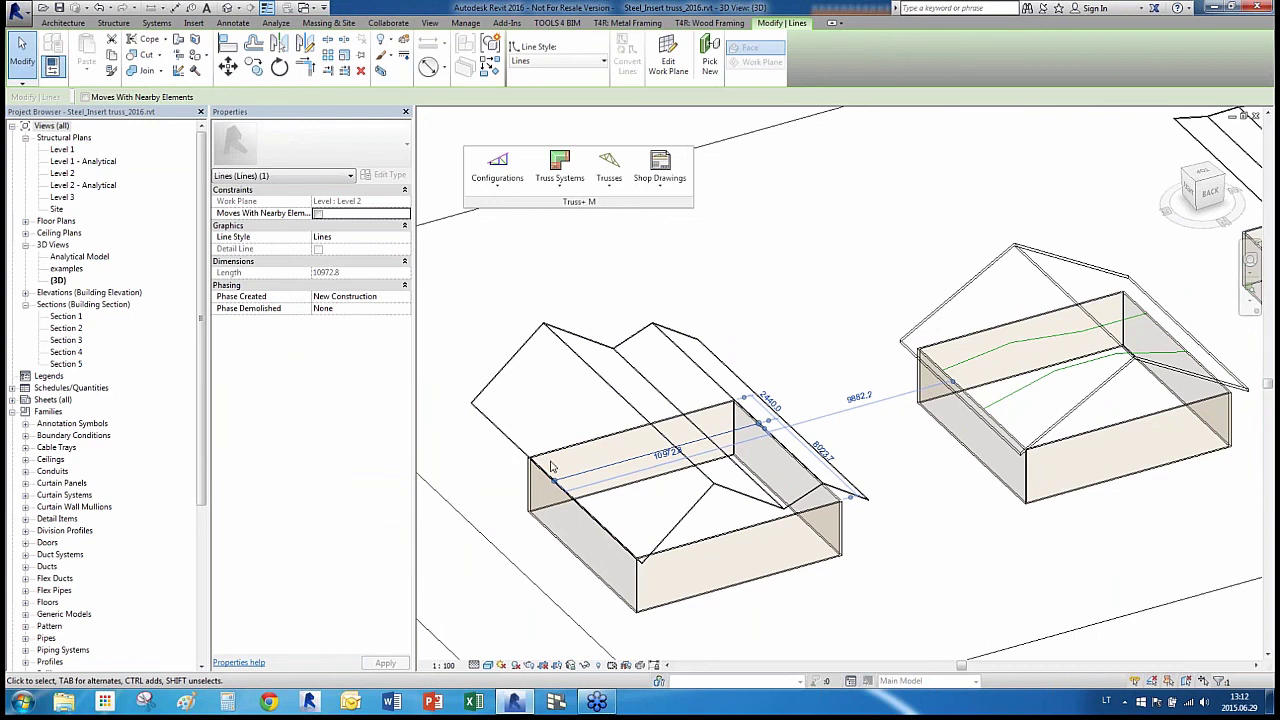
key(Escape)
scroll(632, 462, up, 4)
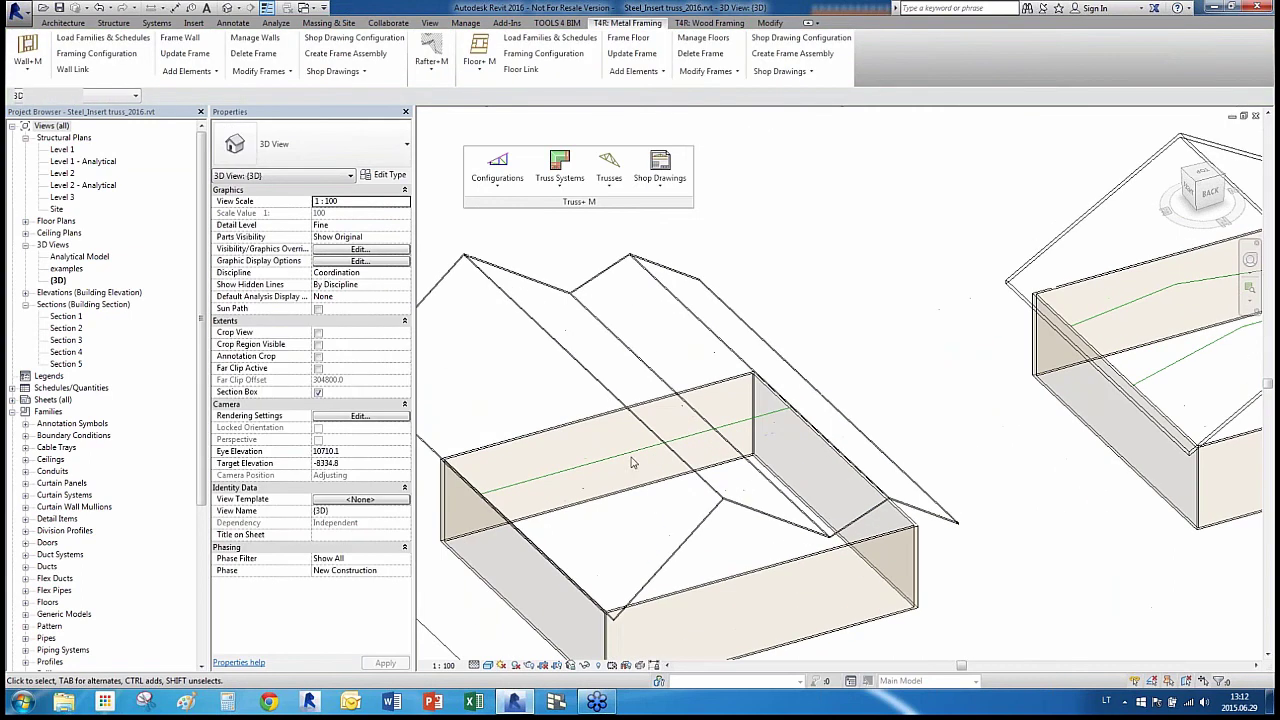
click(608, 395)
key(Escape)
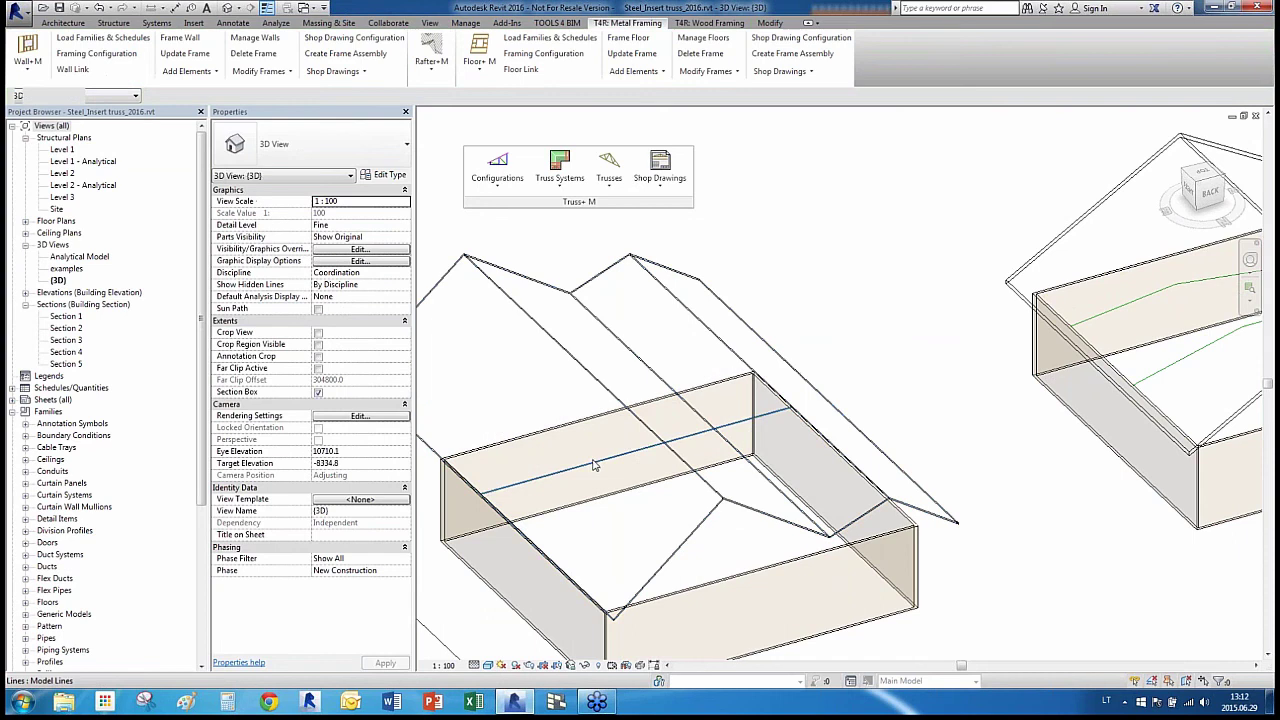
Start Create Truss Type from Model Lines with the first house's model line and its double-ridge roof
click(594, 464)
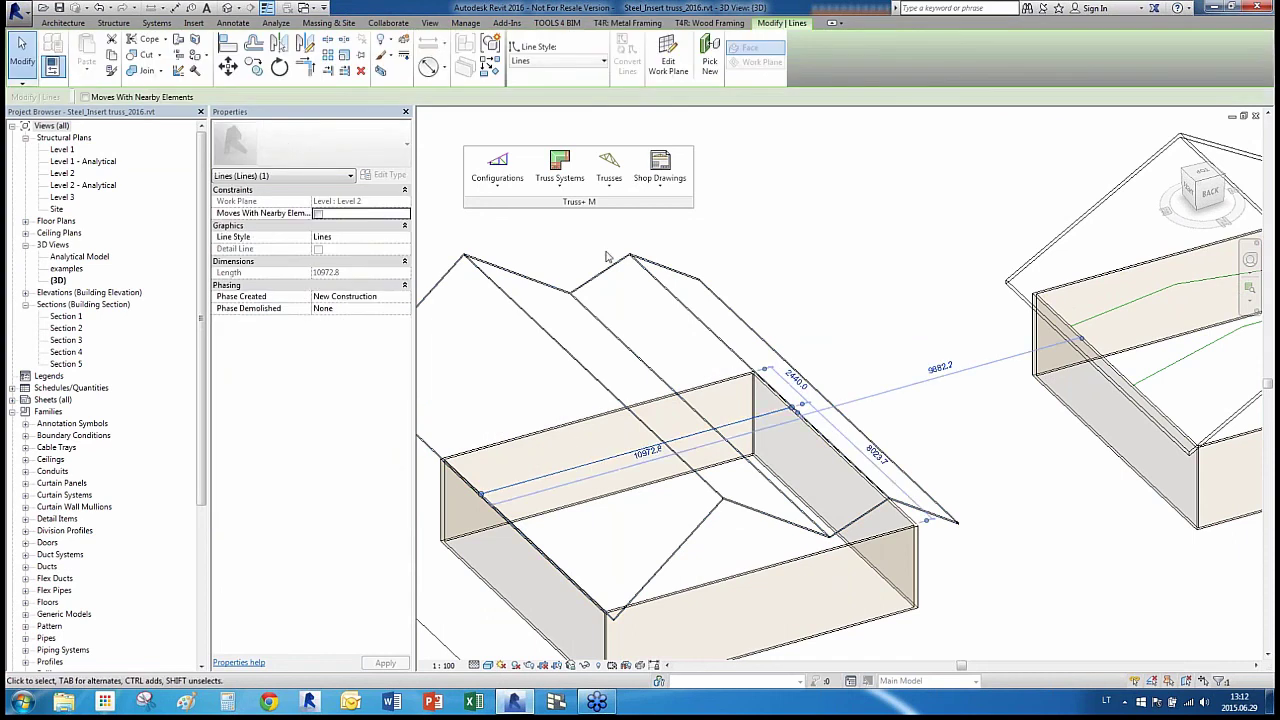
click(609, 167)
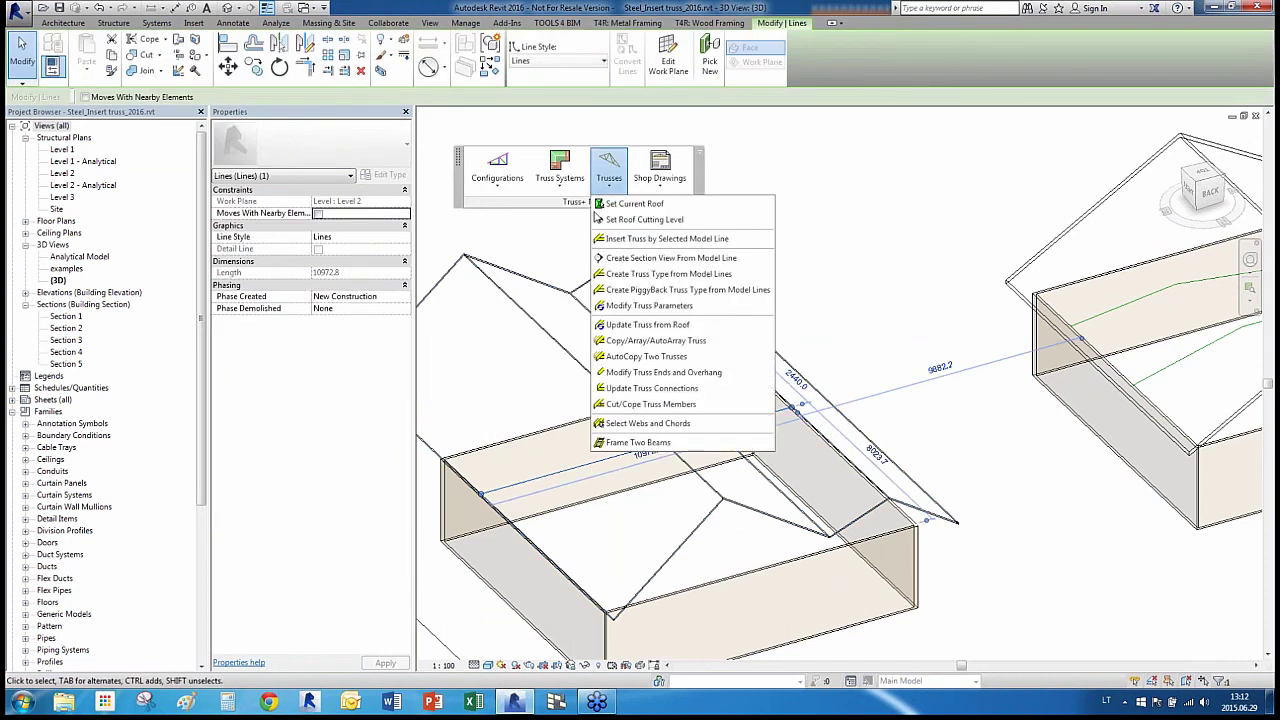
click(671, 276)
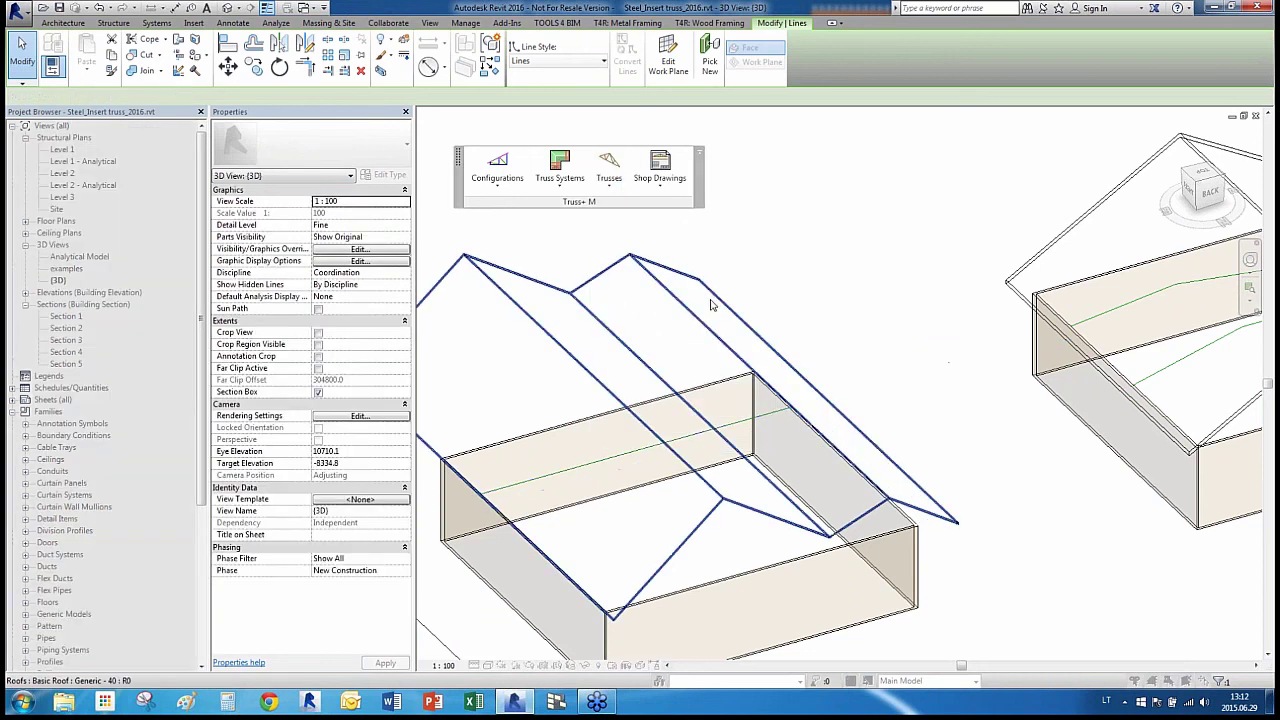
click(700, 325)
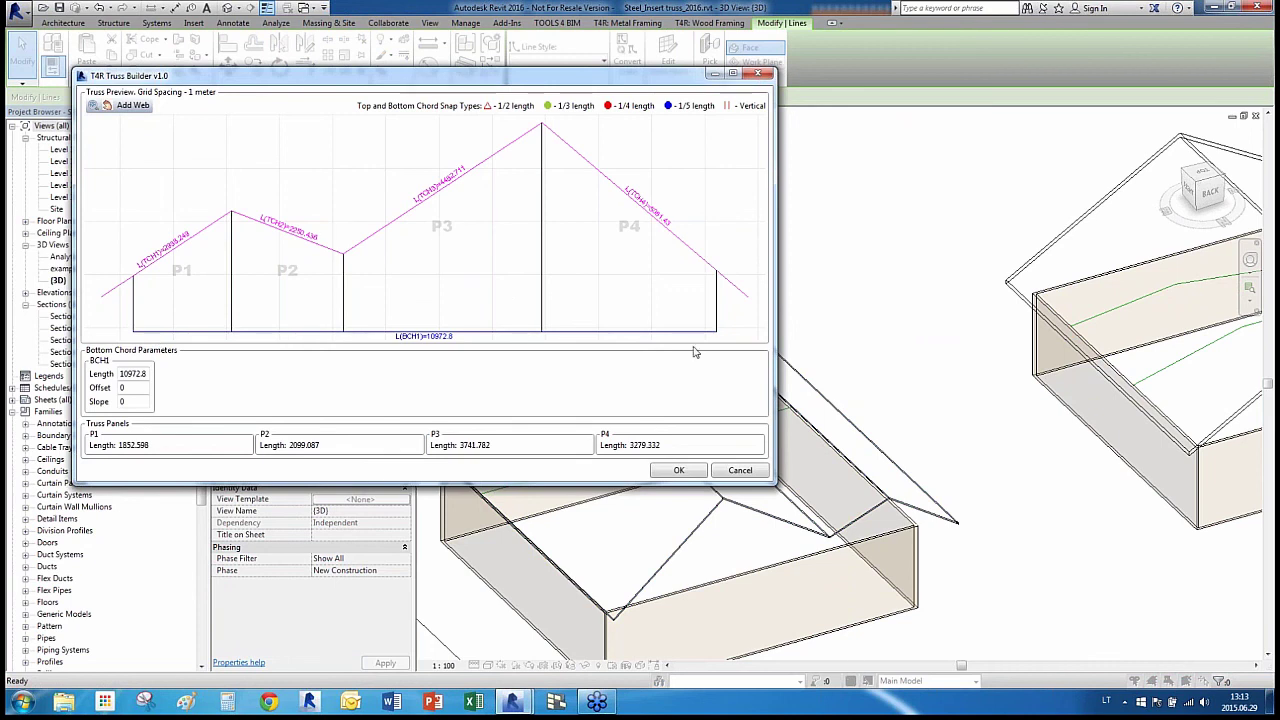
Add continuous diagonal webs from the P1 heel top to the first ridge post's base, valley top, main ridge post's base, and P4 heel top
click(130, 105)
click(131, 277)
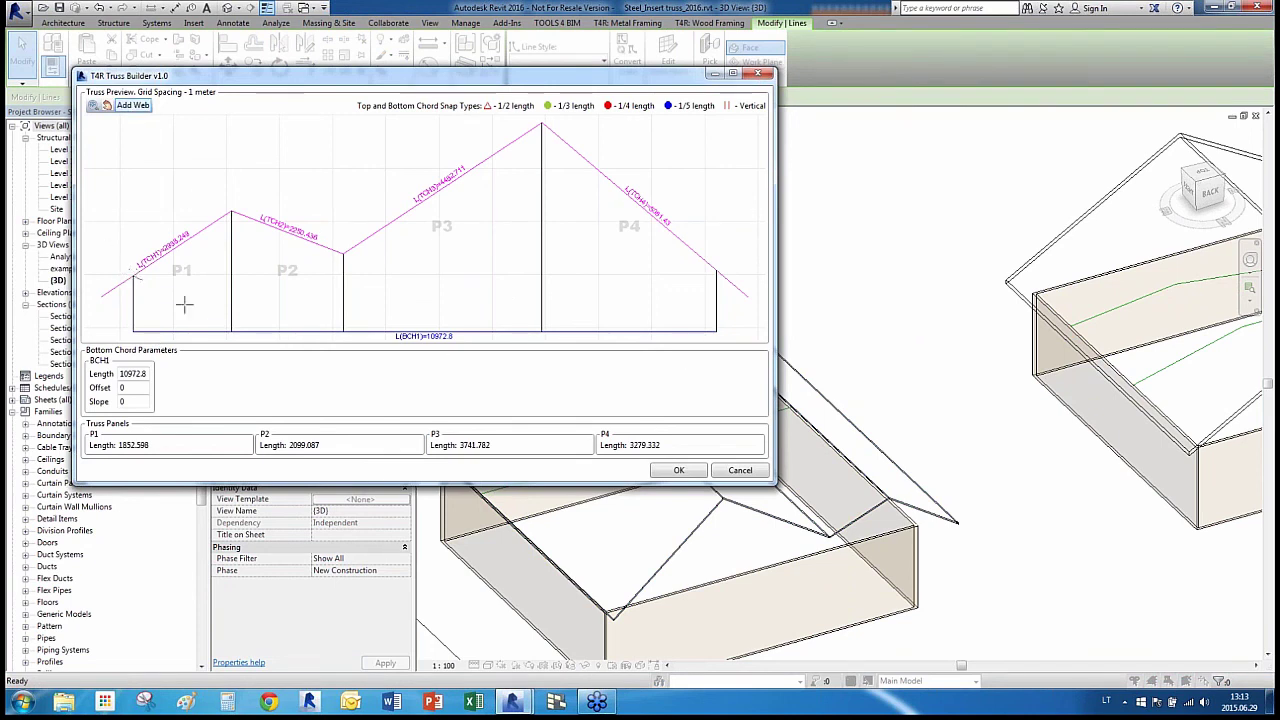
click(231, 331)
click(343, 255)
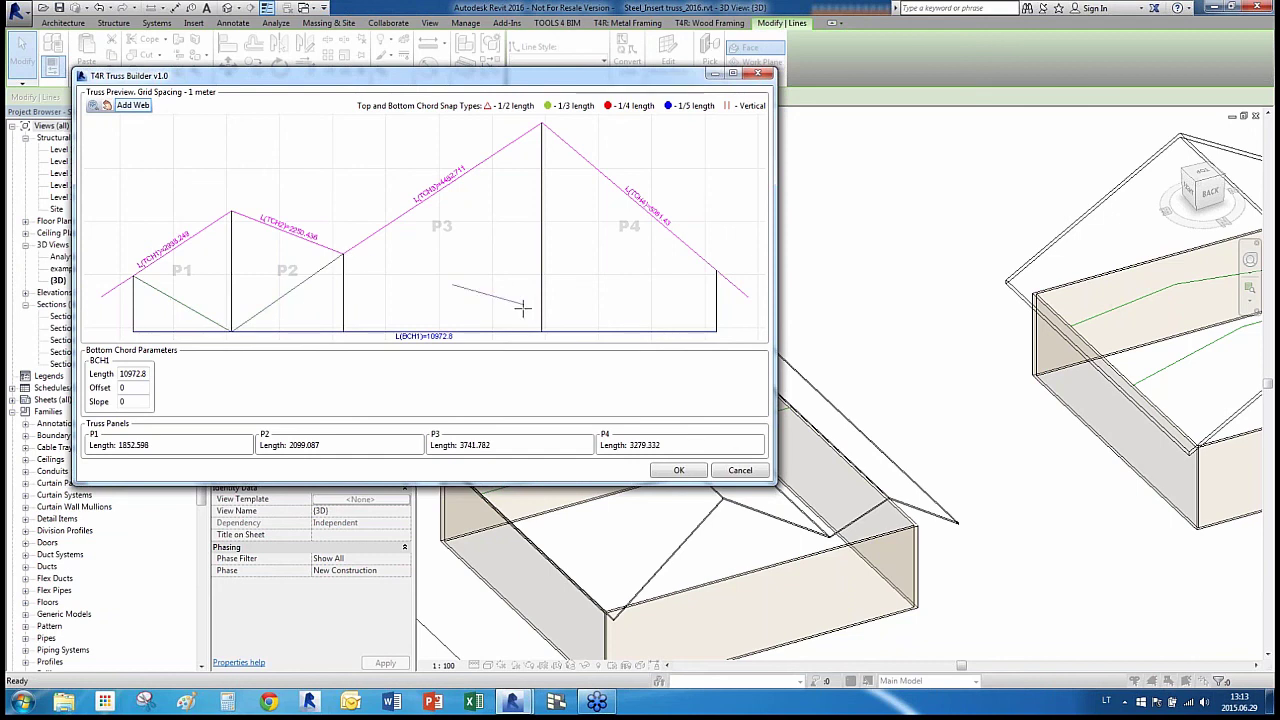
click(540, 331)
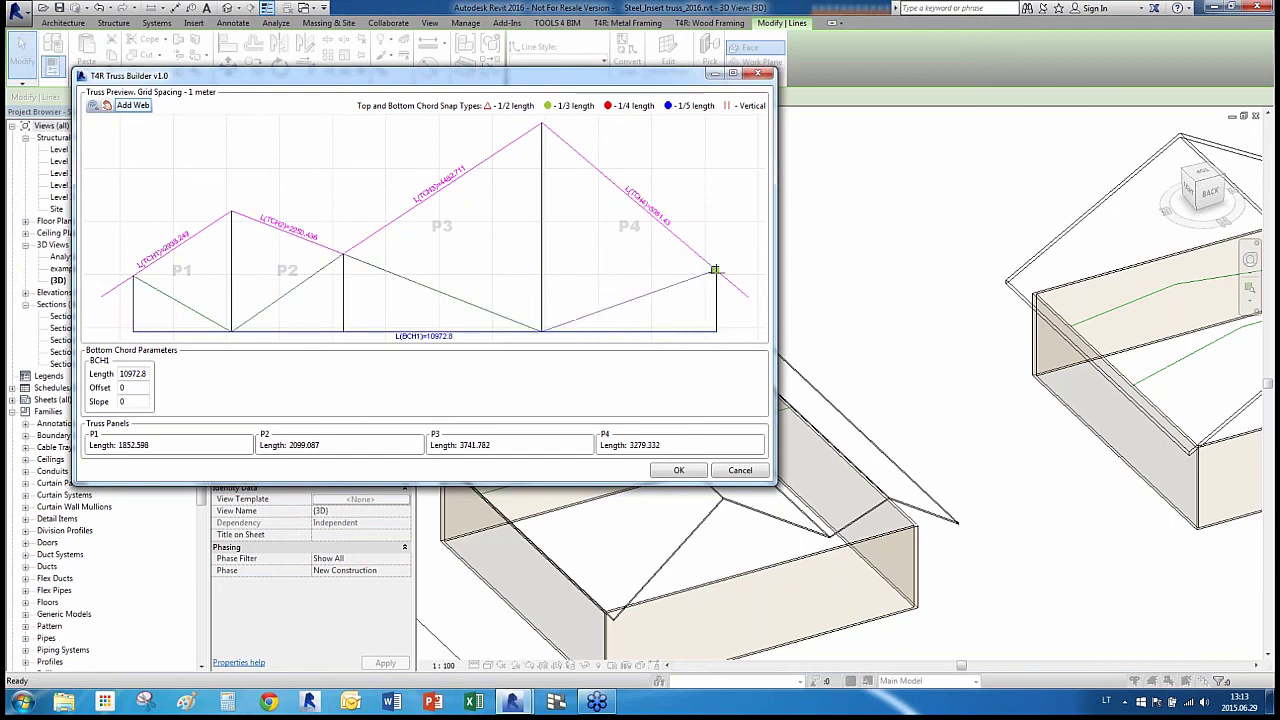
click(716, 270)
key(Escape)
key(Escape)
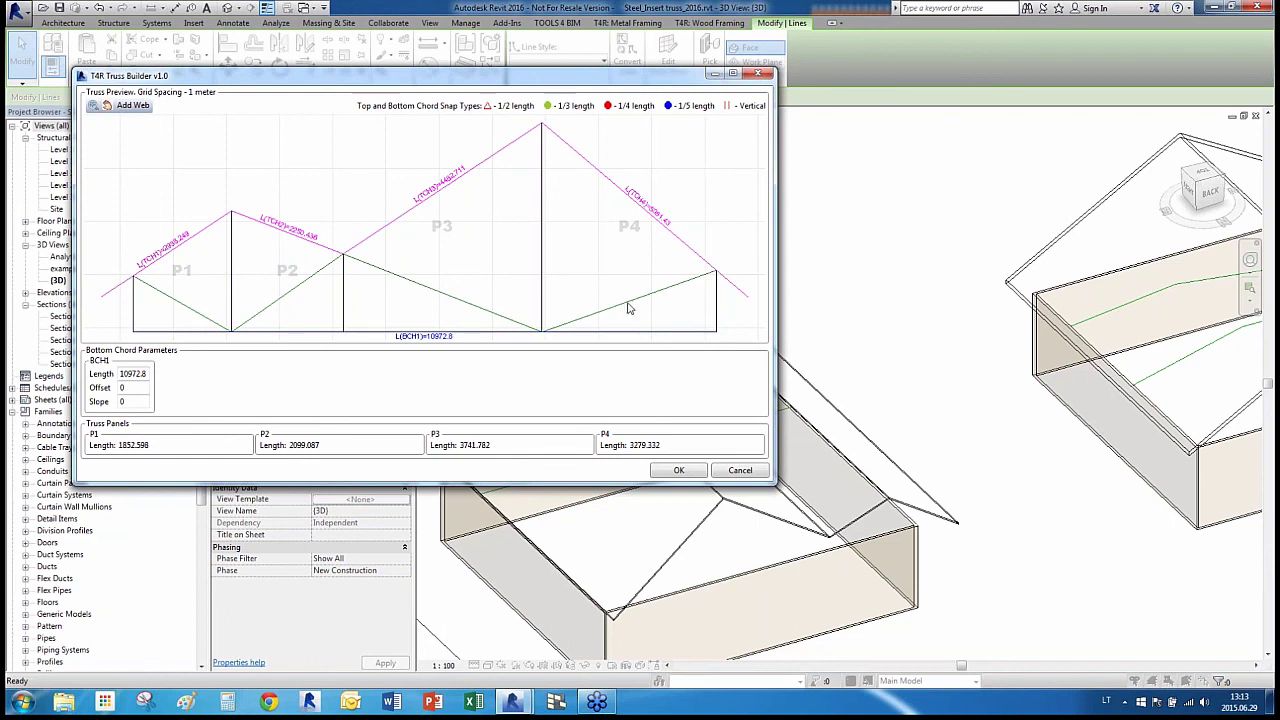
Save the truss family as New truss in the Special multitype truss group with mark SM, overwriting the existing family
click(679, 471)
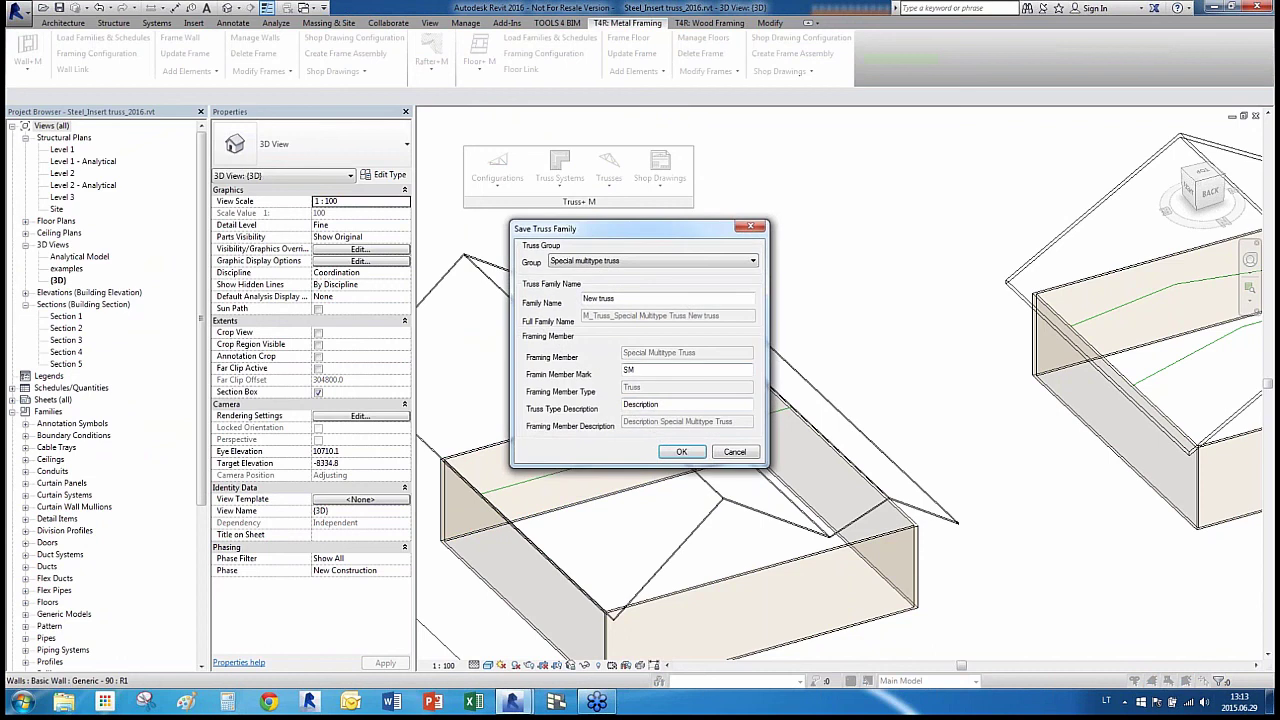
click(682, 452)
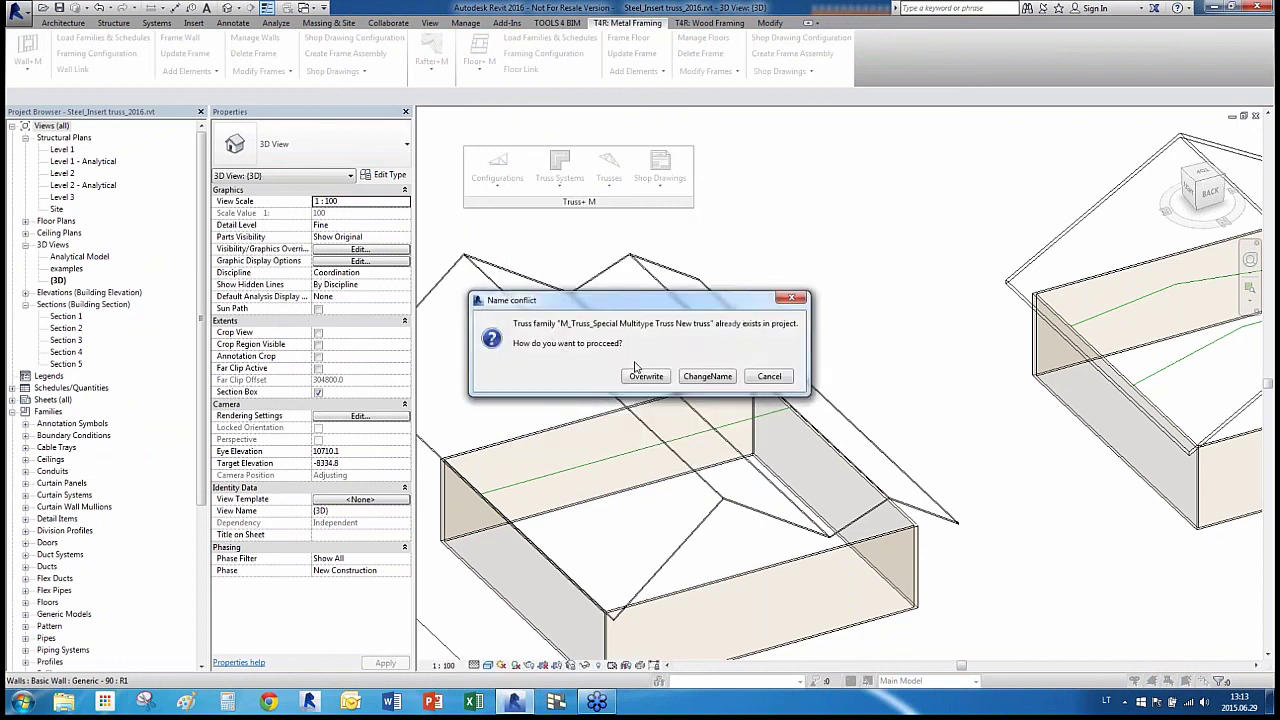
click(632, 376)
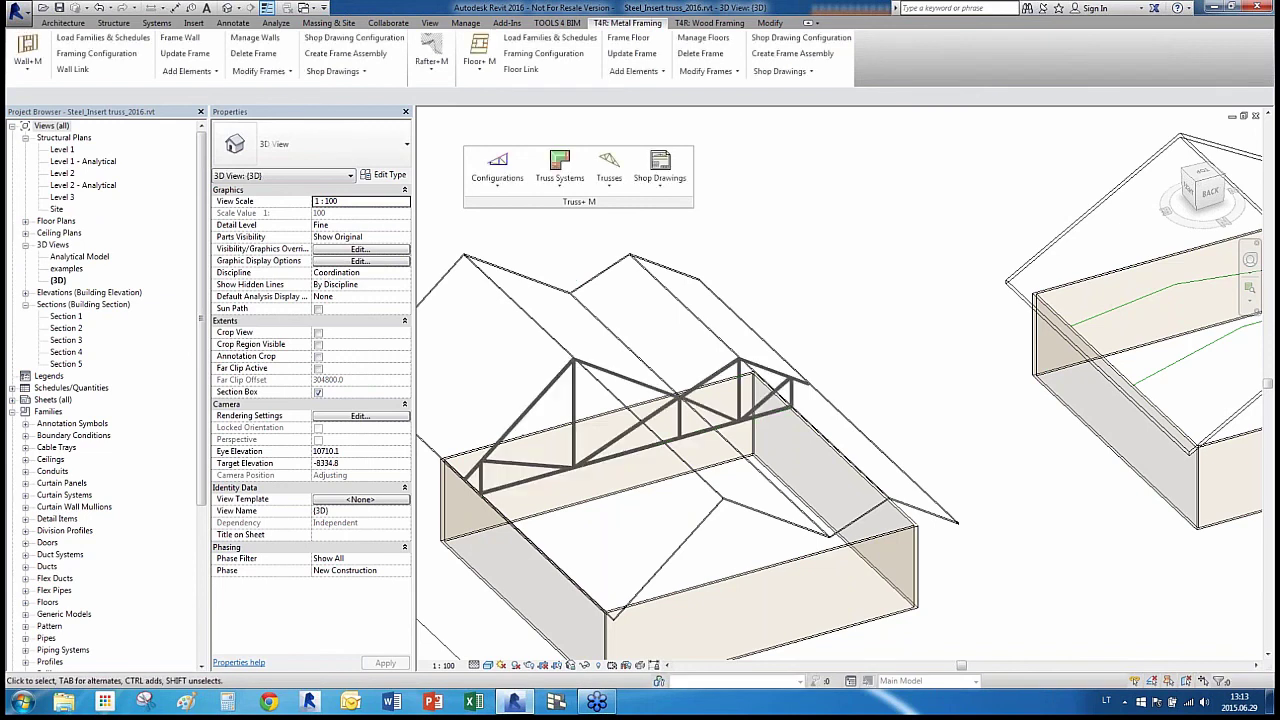
Inspect the new double-ridge truss, its fit at the wall ends and under the roof, and its instance properties
scroll(485, 485, up, 5)
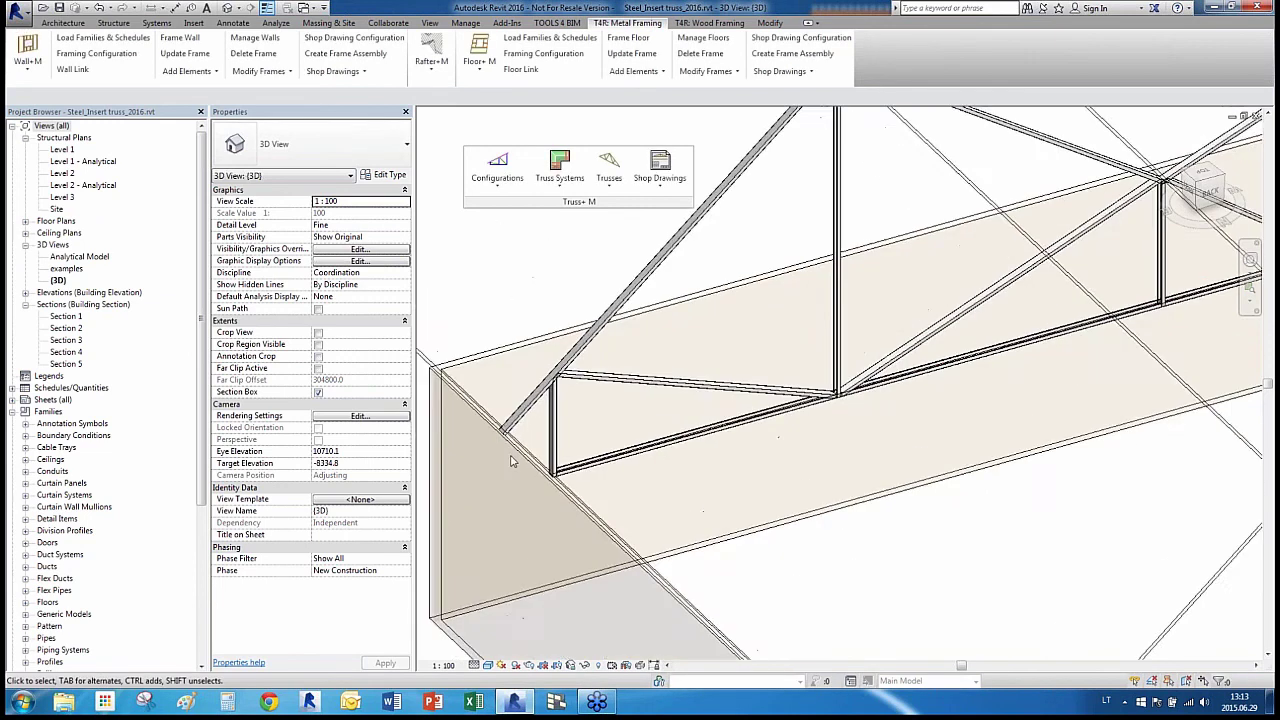
scroll(510, 460, up, 3)
scroll(520, 518, down, 8)
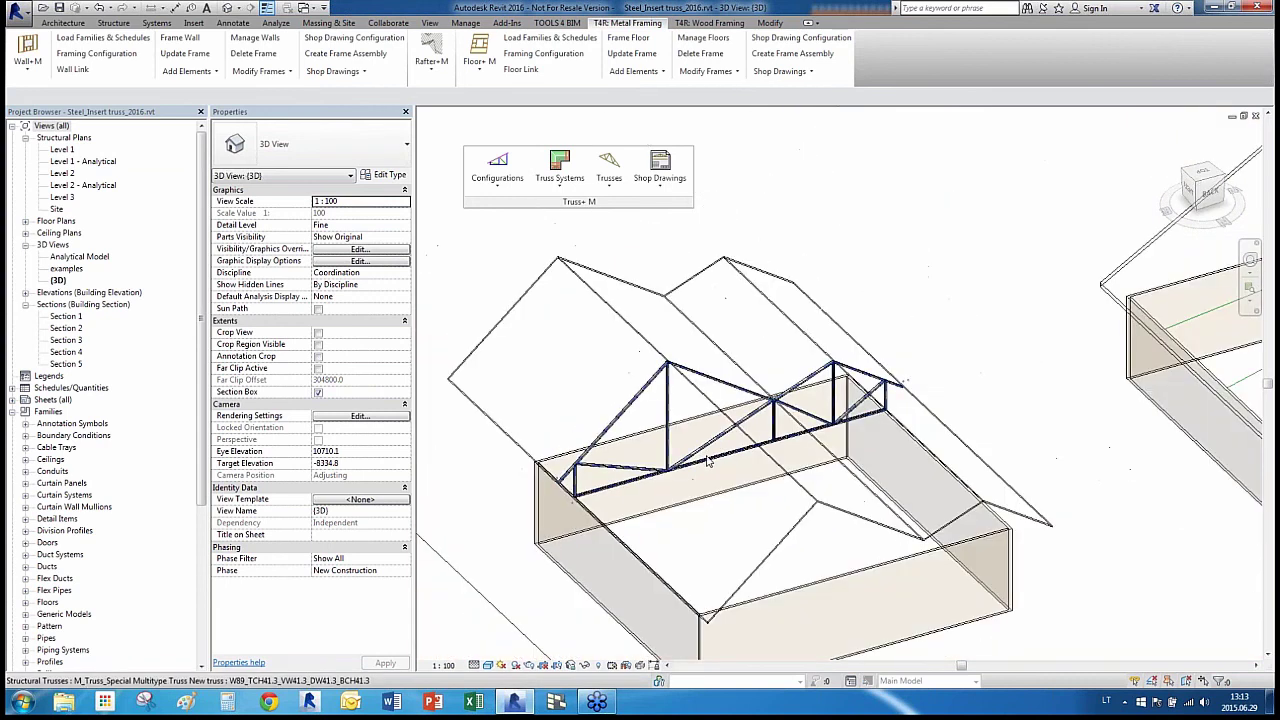
click(743, 507)
shift+middle_drag(743, 507, 962, 490)
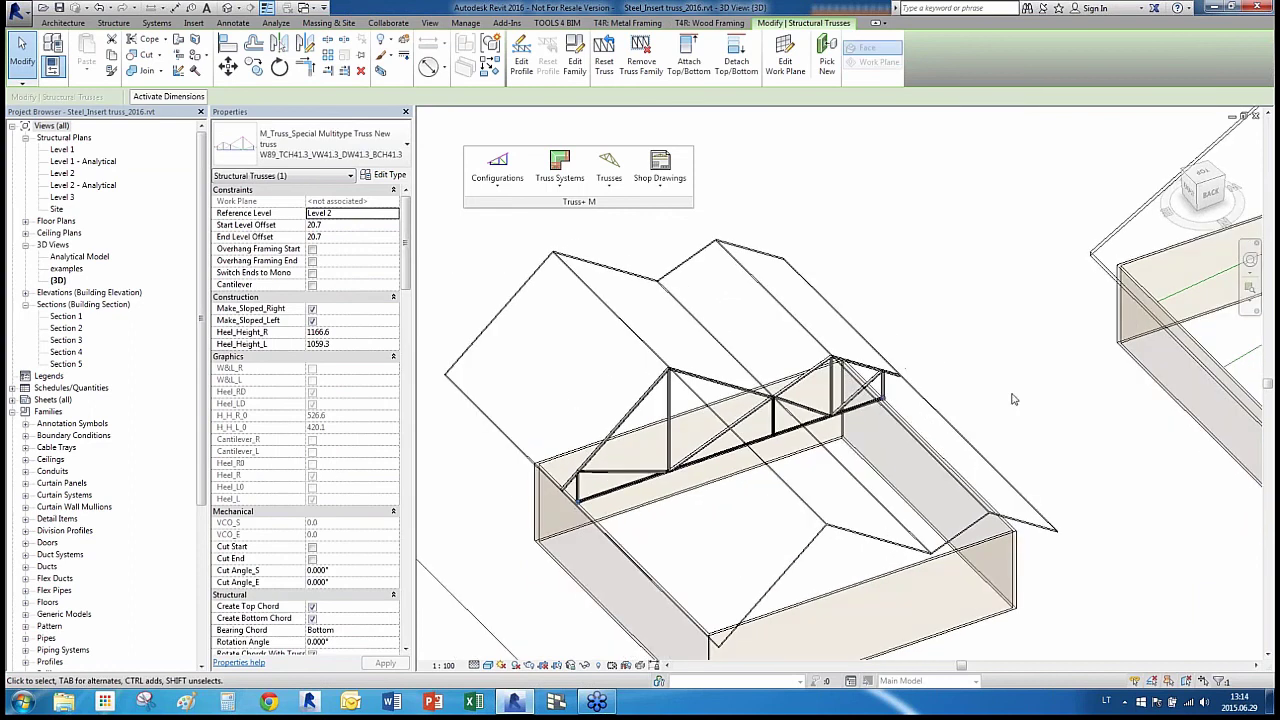
click(1014, 397)
scroll(488, 449, down, 3)
scroll(567, 435, up, 3)
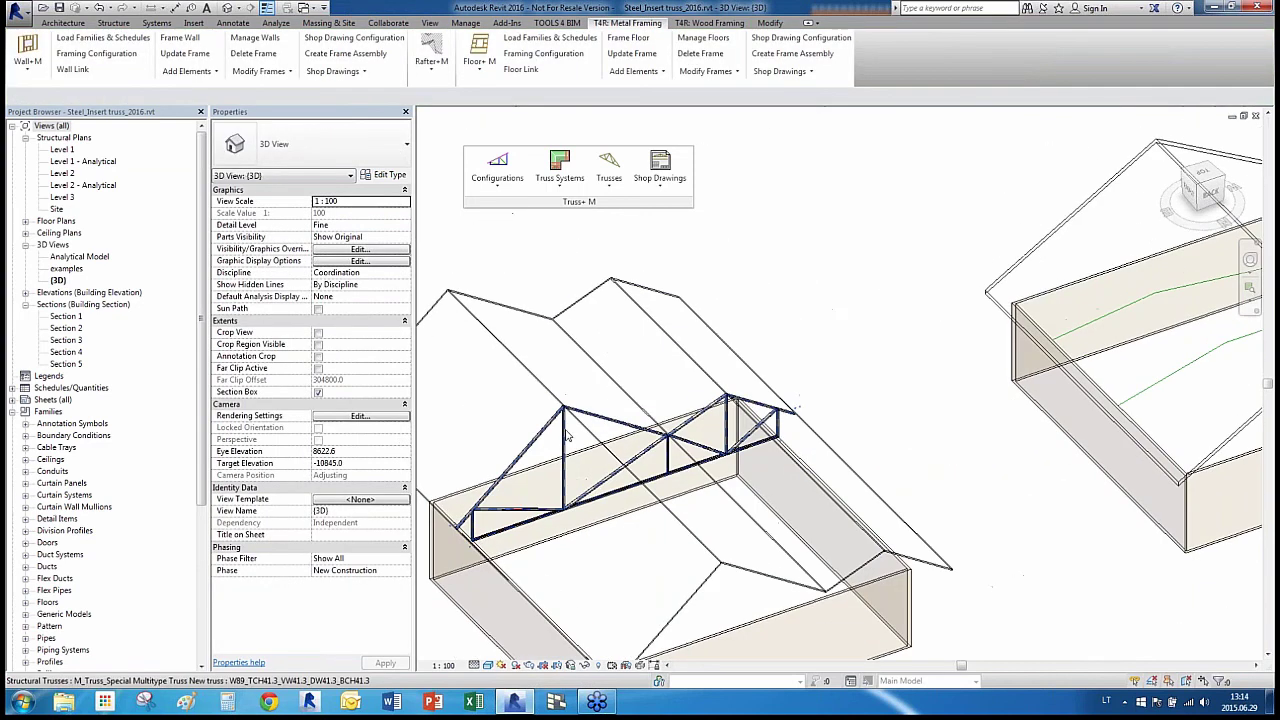
click(567, 435)
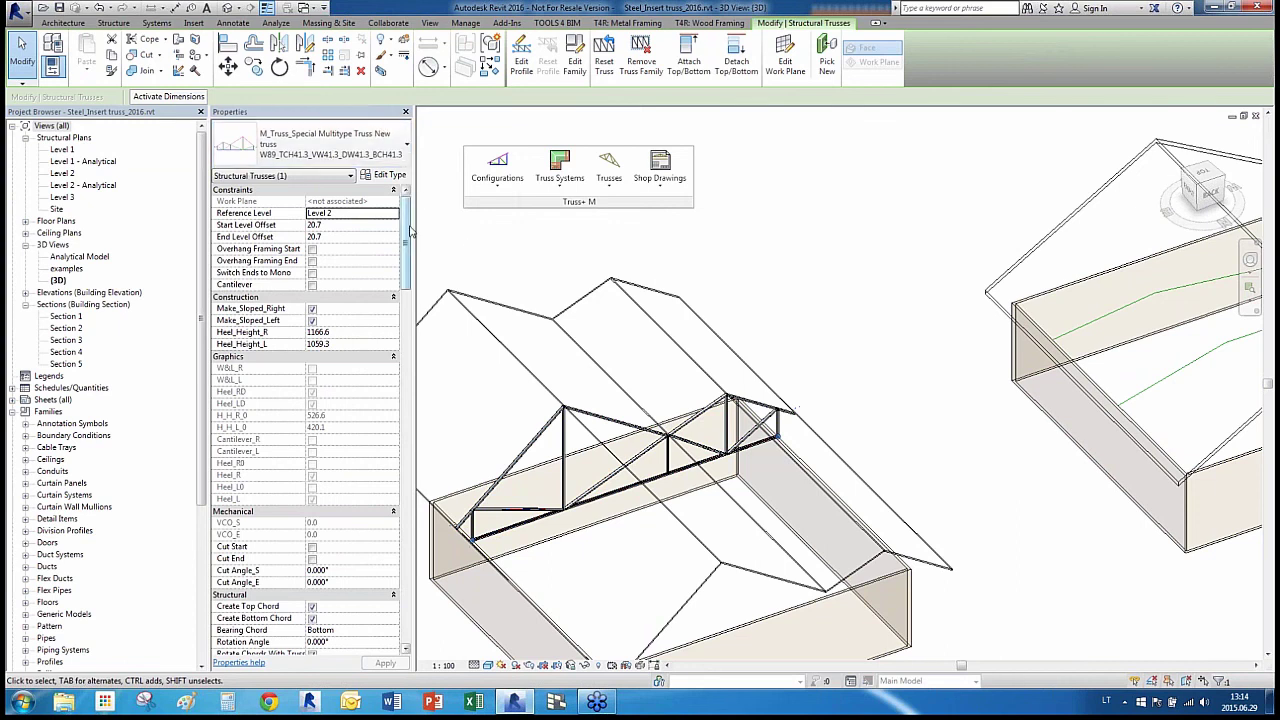
click(465, 270)
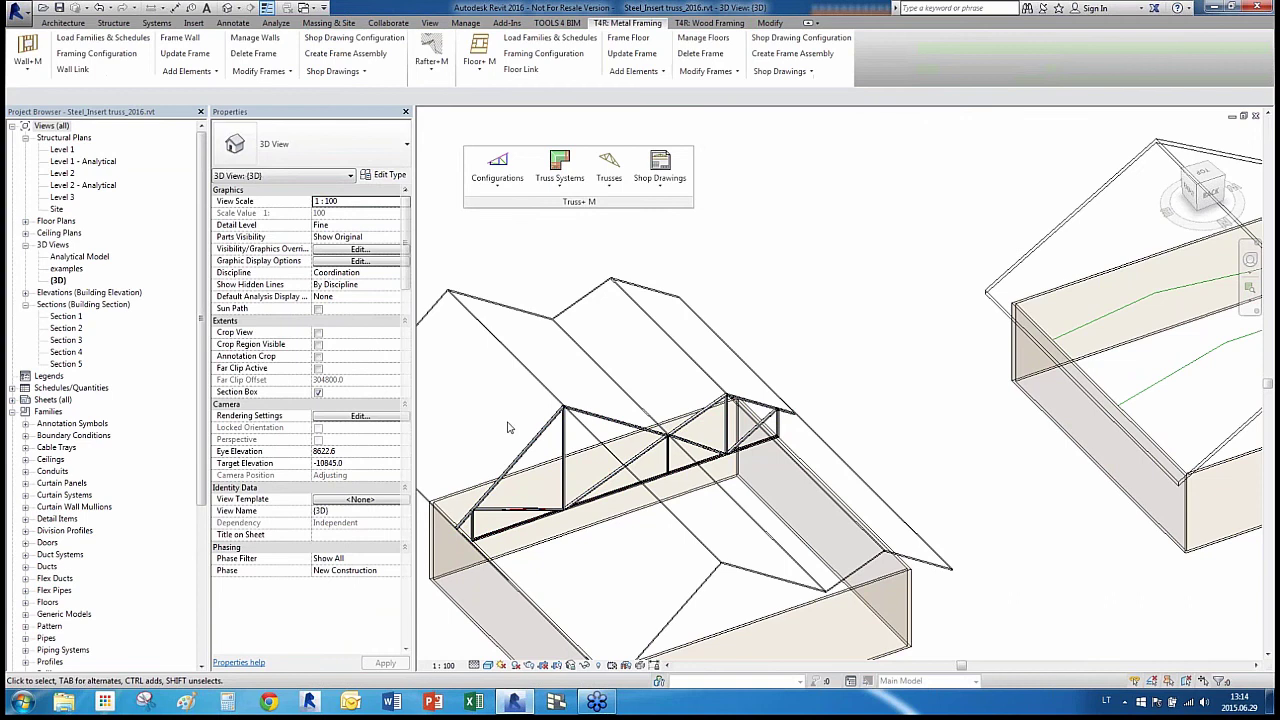
scroll(826, 369, down, 3)
scroll(788, 373, up, 3)
scroll(743, 383, down, 3)
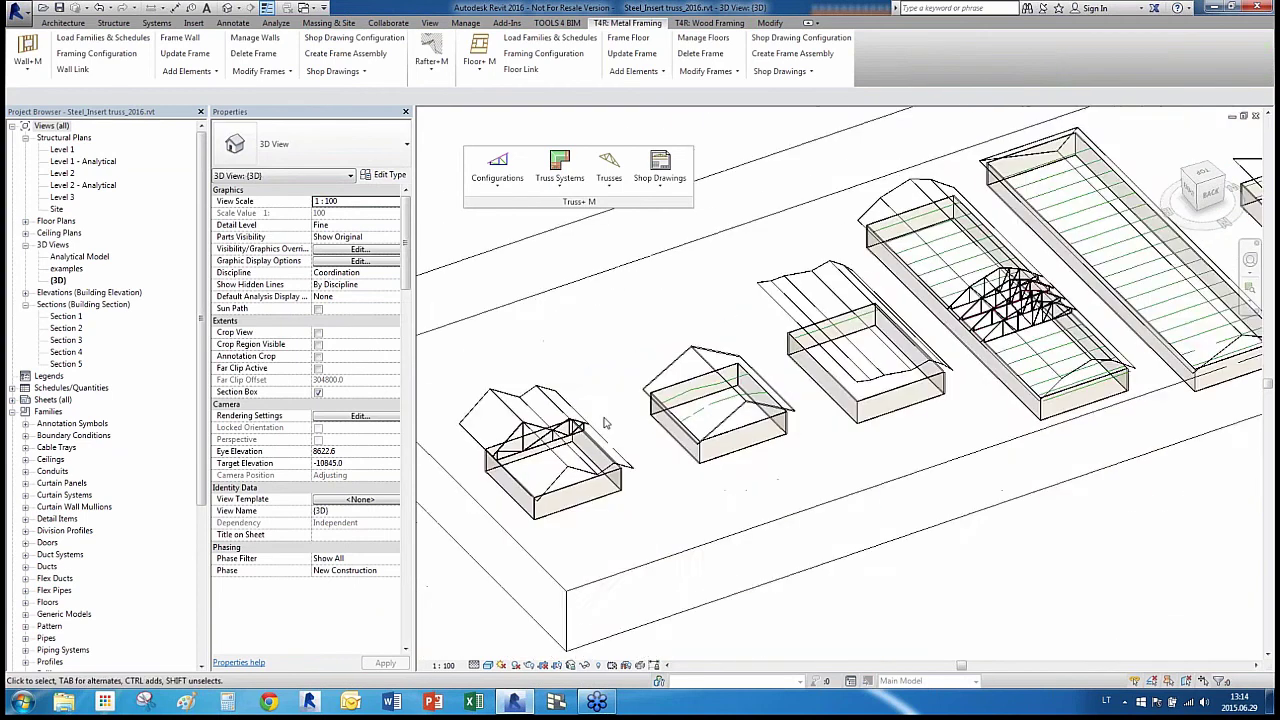
Start Create Truss Type from Model Lines with the second house's chain of three model lines and its gable roof
scroll(728, 392, up, 4)
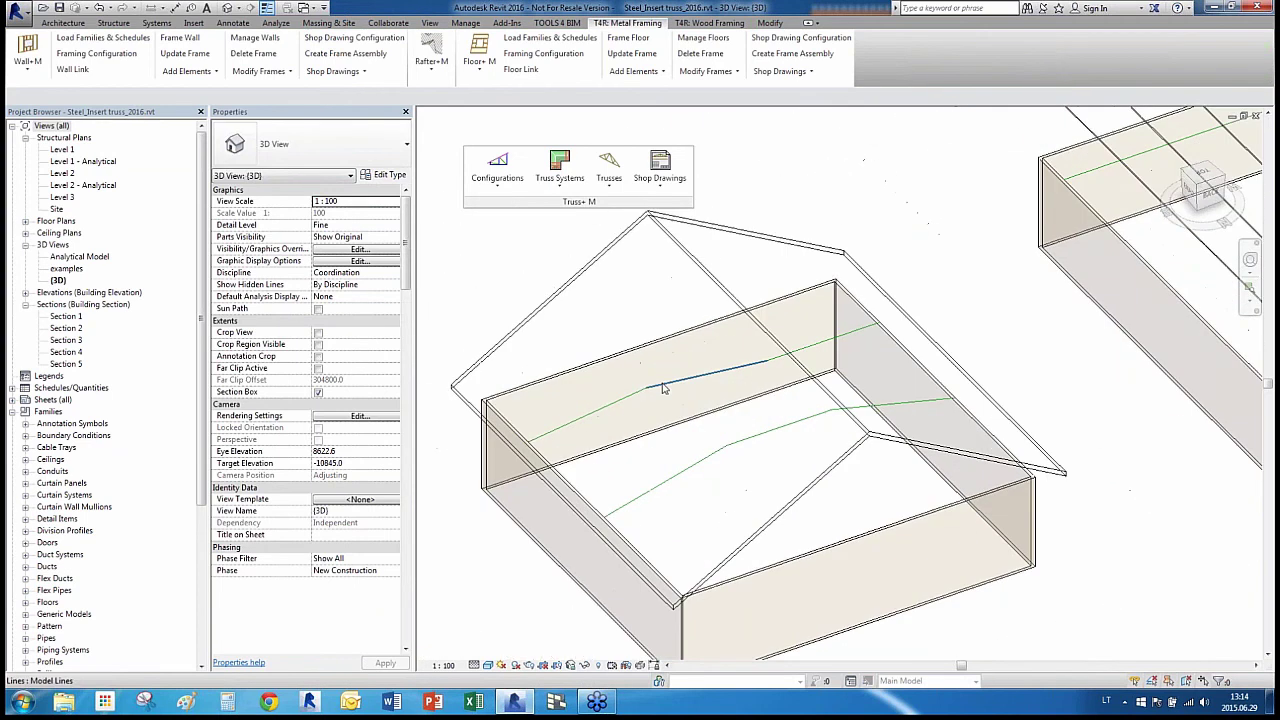
key(Tab)
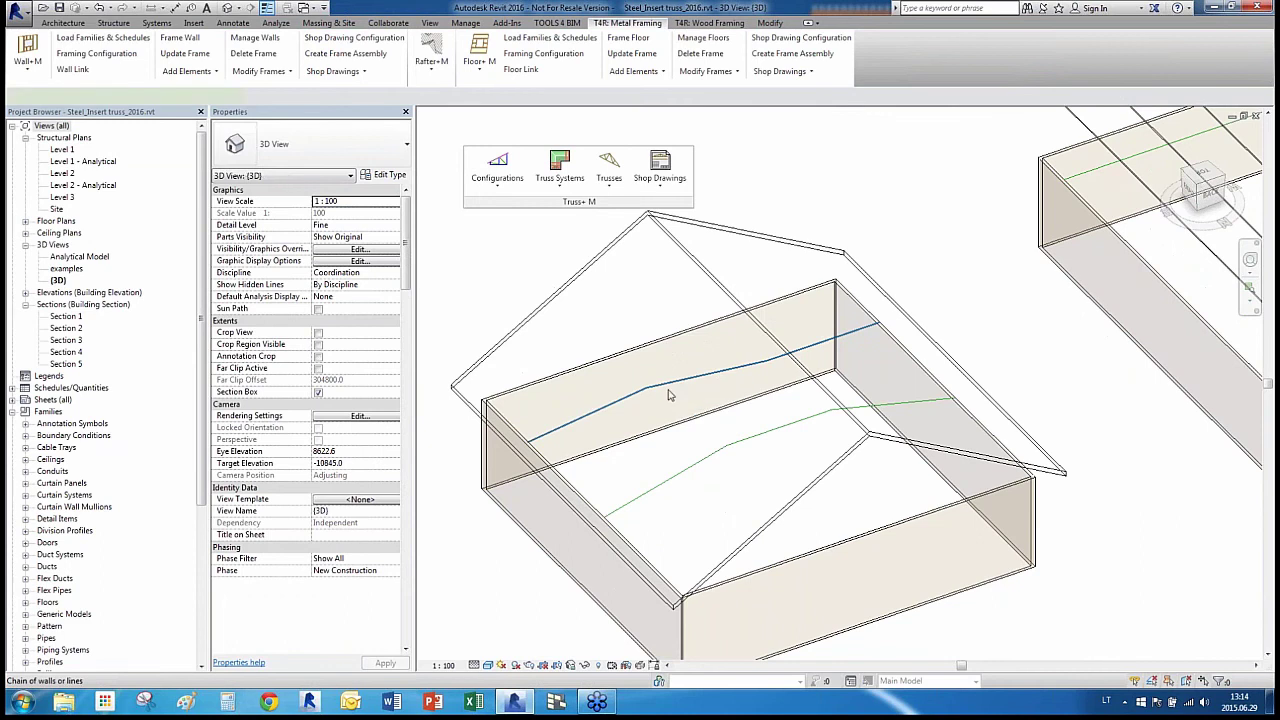
click(661, 390)
shift+middle_drag(661, 390, 723, 431)
click(609, 172)
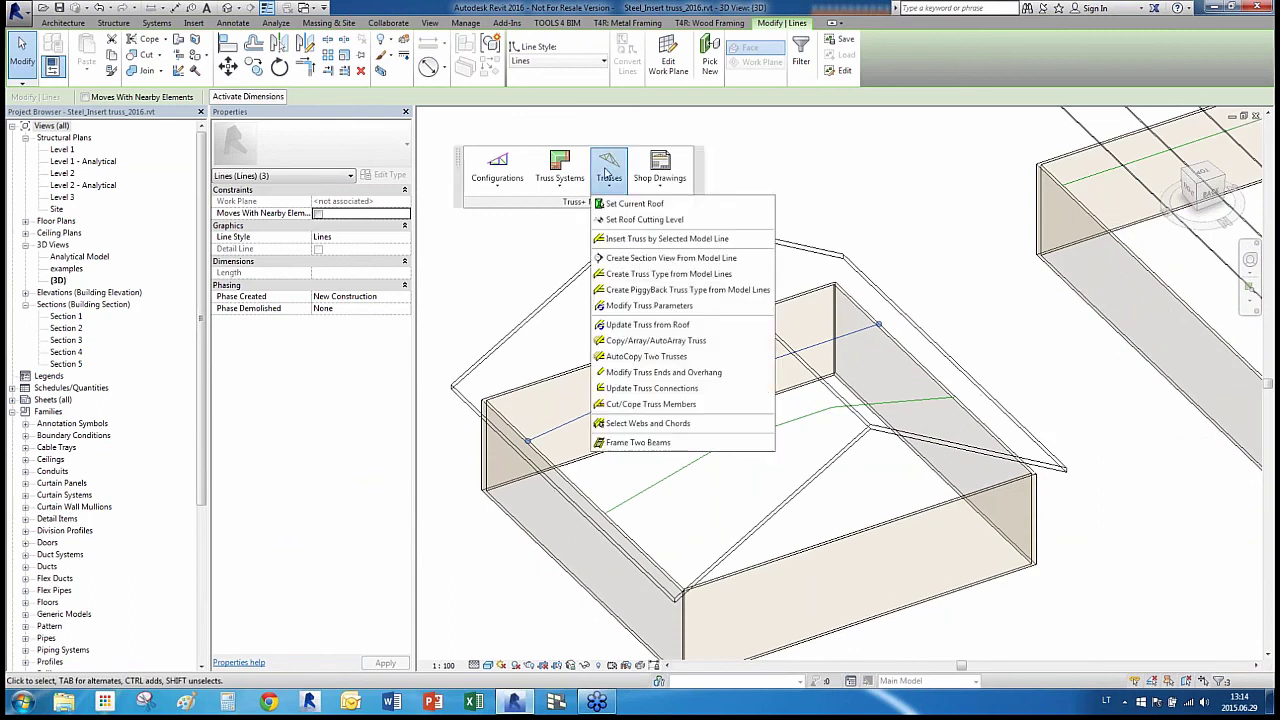
click(617, 274)
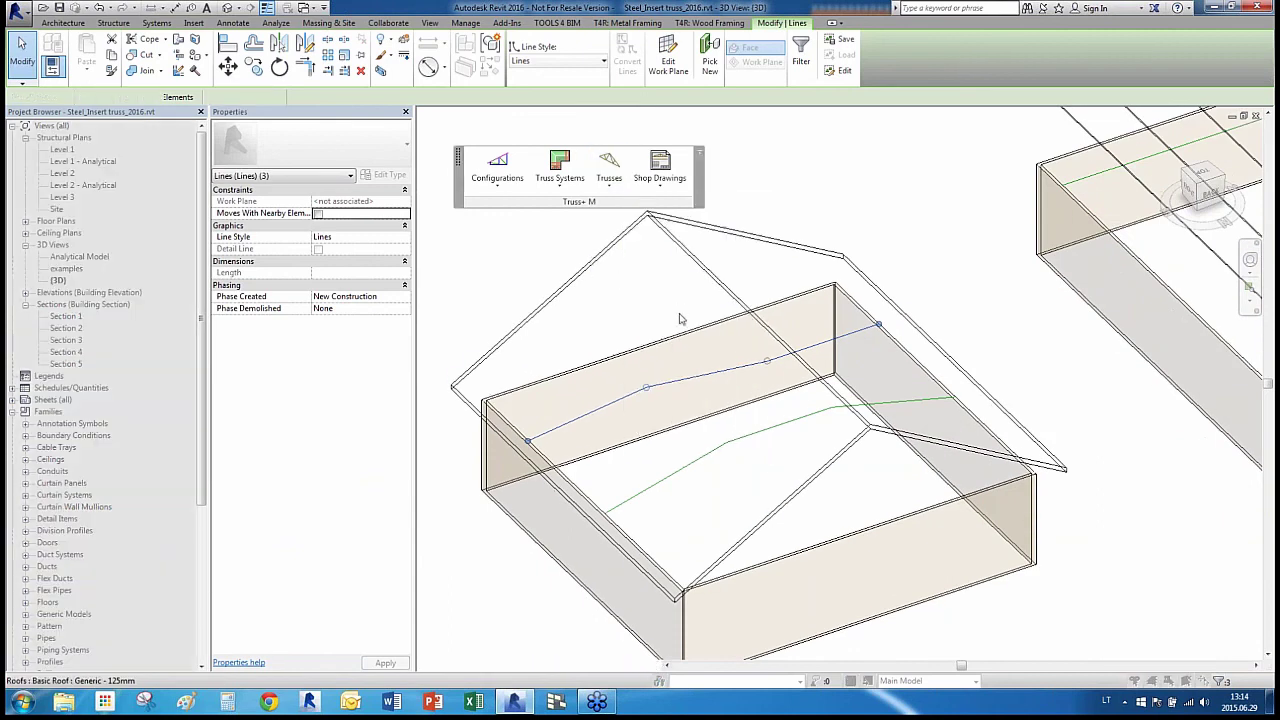
click(720, 285)
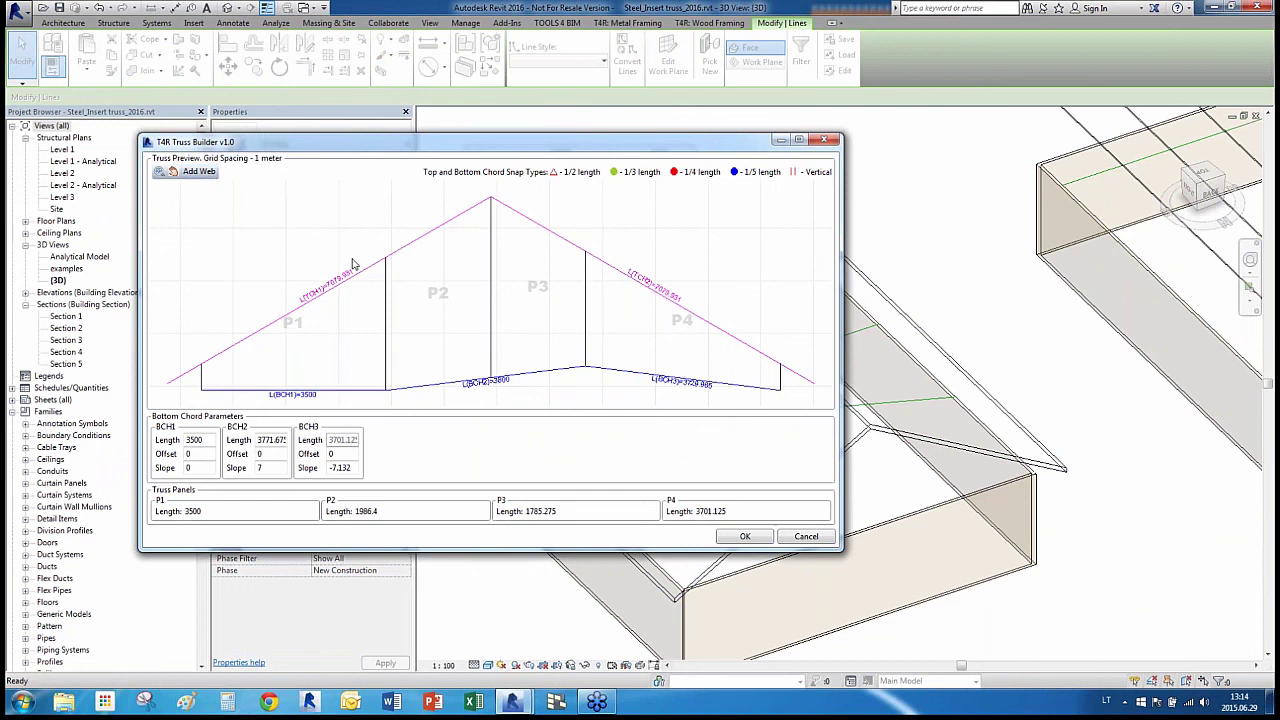
Add diagonal webs: P1 and P4 from the inner post bases to the top chord midpoints, P2 and P3 from the ridge post's base to the outer post tops
click(198, 171)
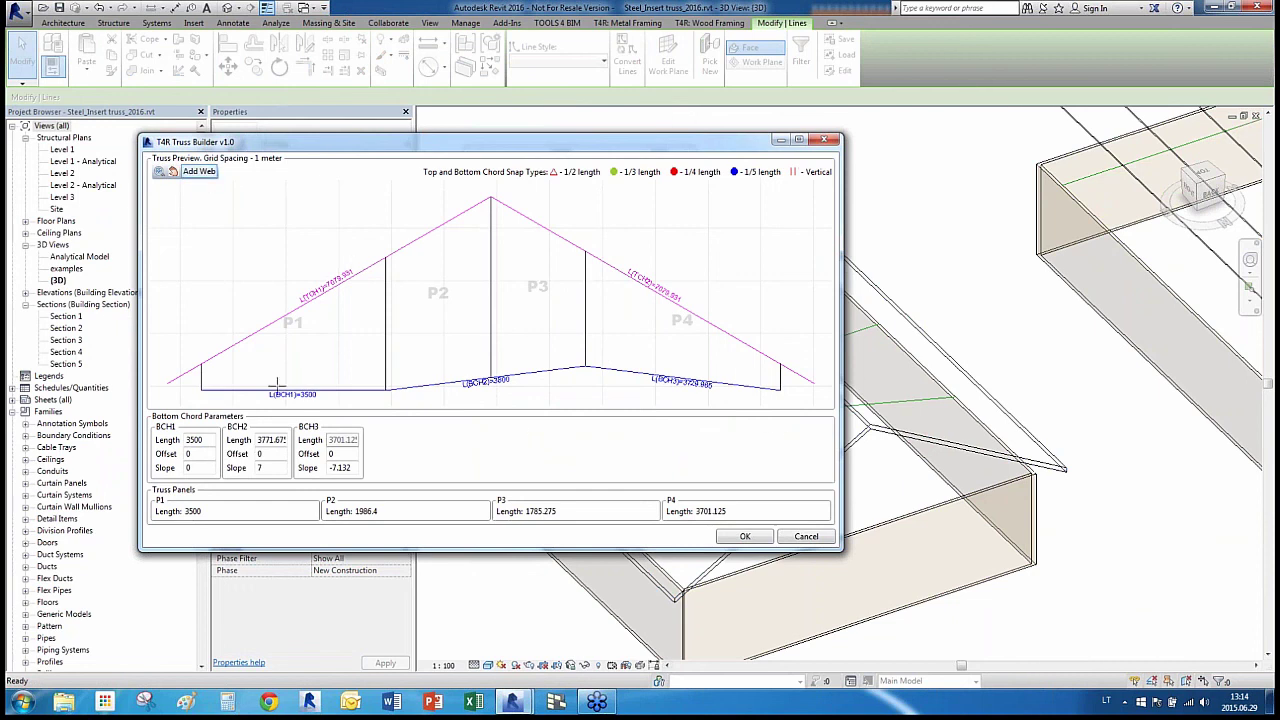
click(384, 388)
click(275, 321)
click(489, 376)
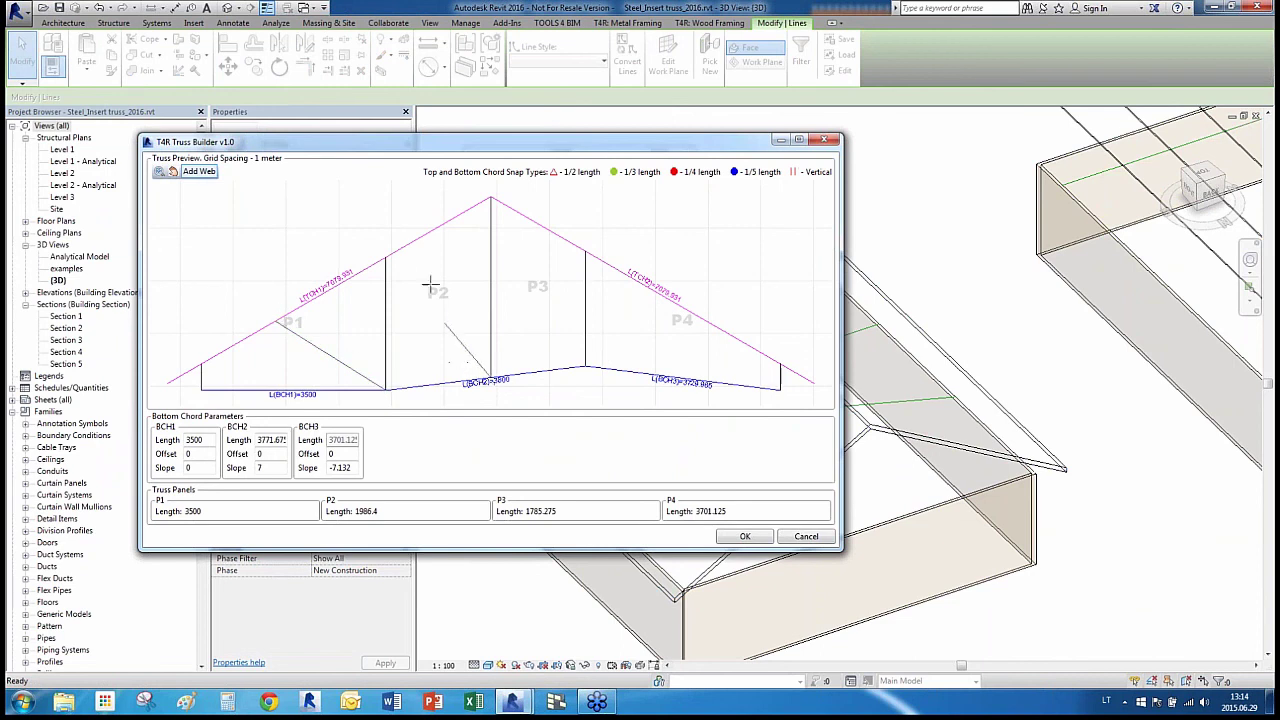
click(386, 258)
click(489, 377)
click(587, 252)
click(586, 367)
click(676, 308)
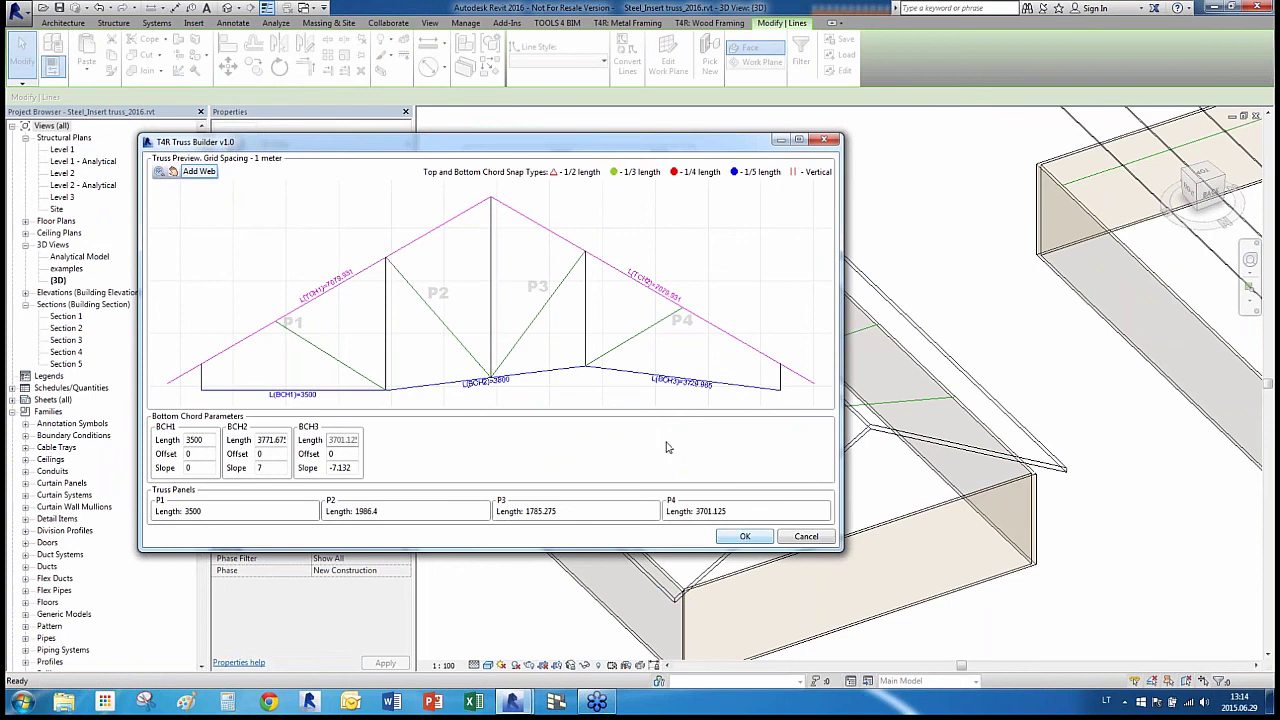
Accept the web layout and save the truss family as New truss 1 in the Special multitype truss group with mark SM
key(Return)
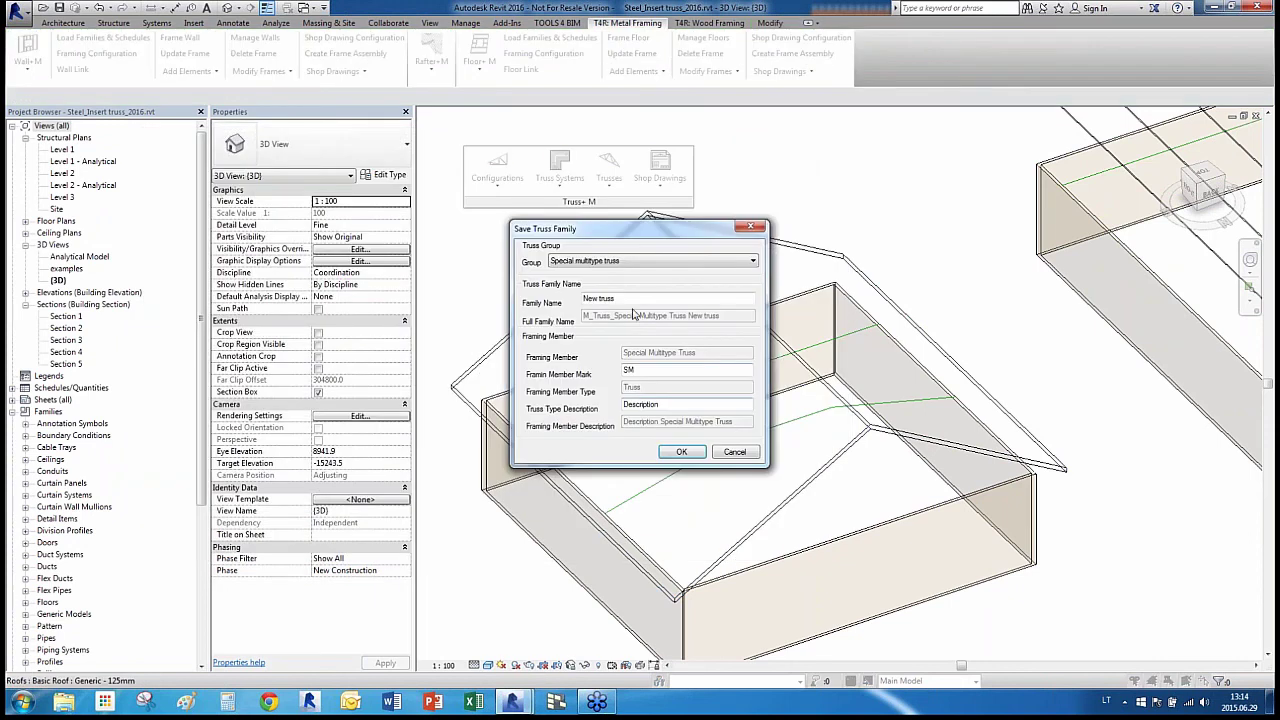
click(615, 298)
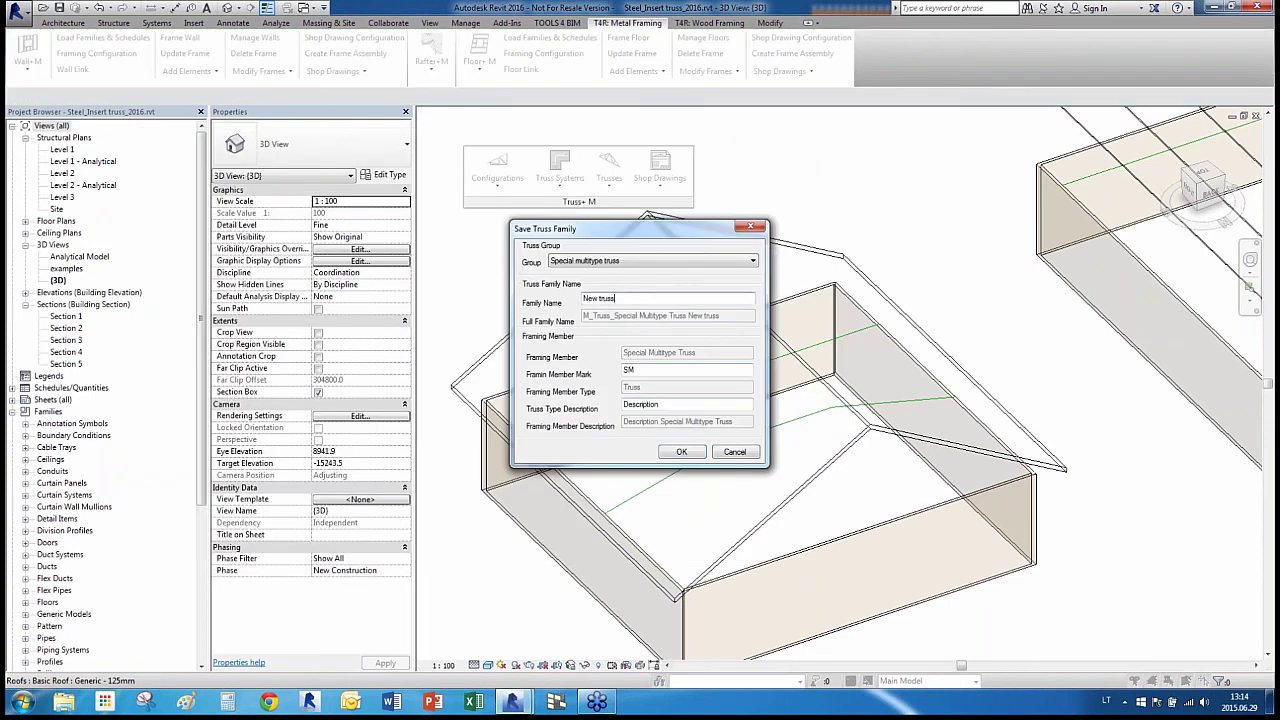
click(669, 452)
click(650, 376)
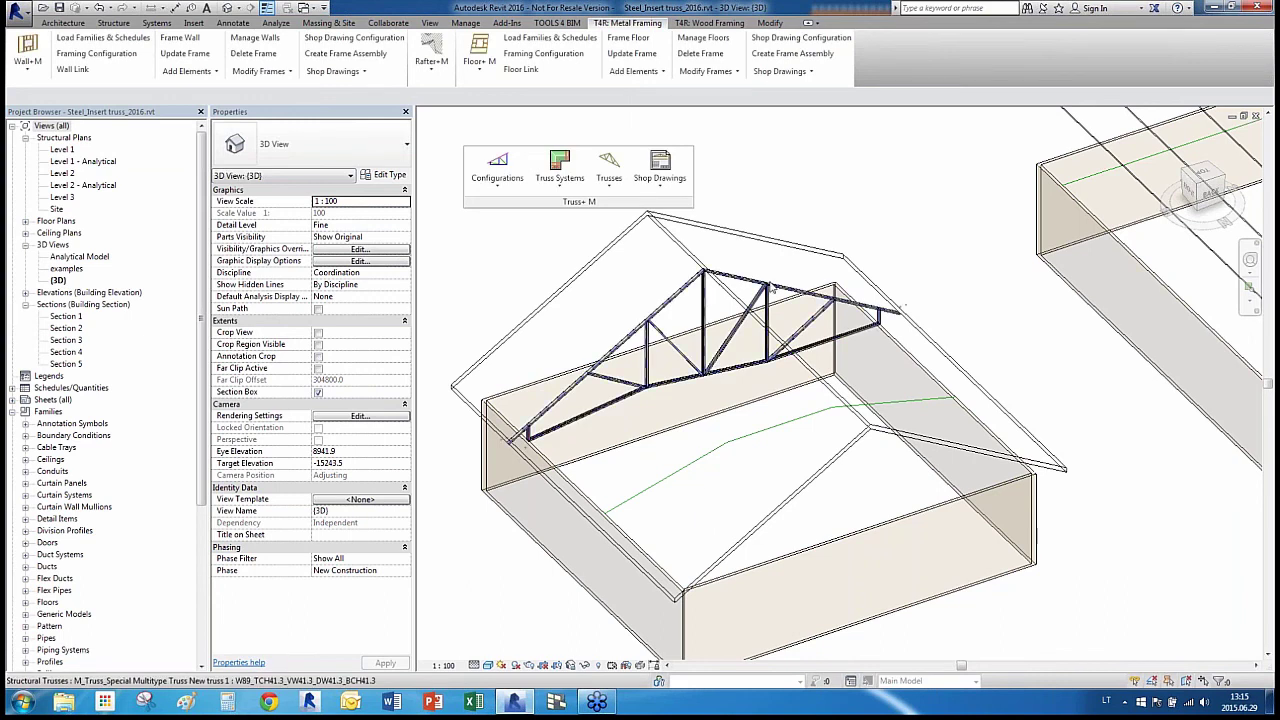
Inspect the new truss on the second house, its web and chord joints, and its instance properties
scroll(849, 366, up, 5)
scroll(581, 432, up, 3)
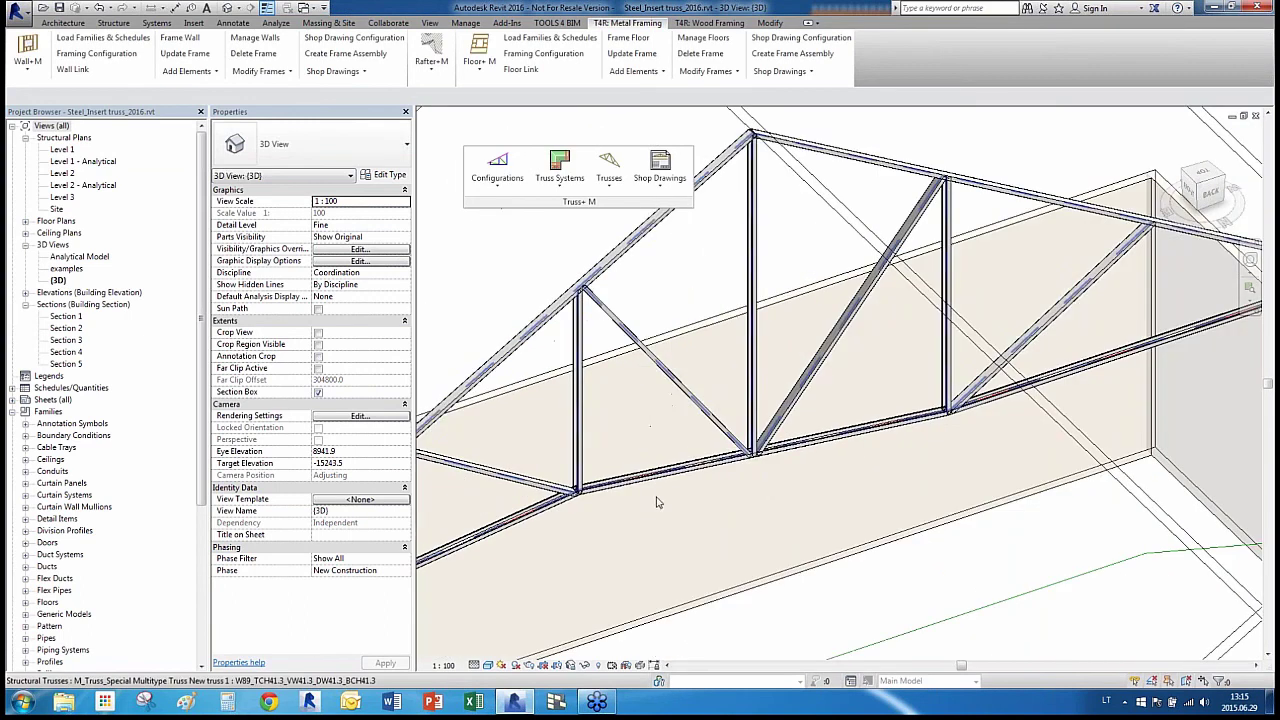
click(777, 495)
scroll(700, 485, down, 3)
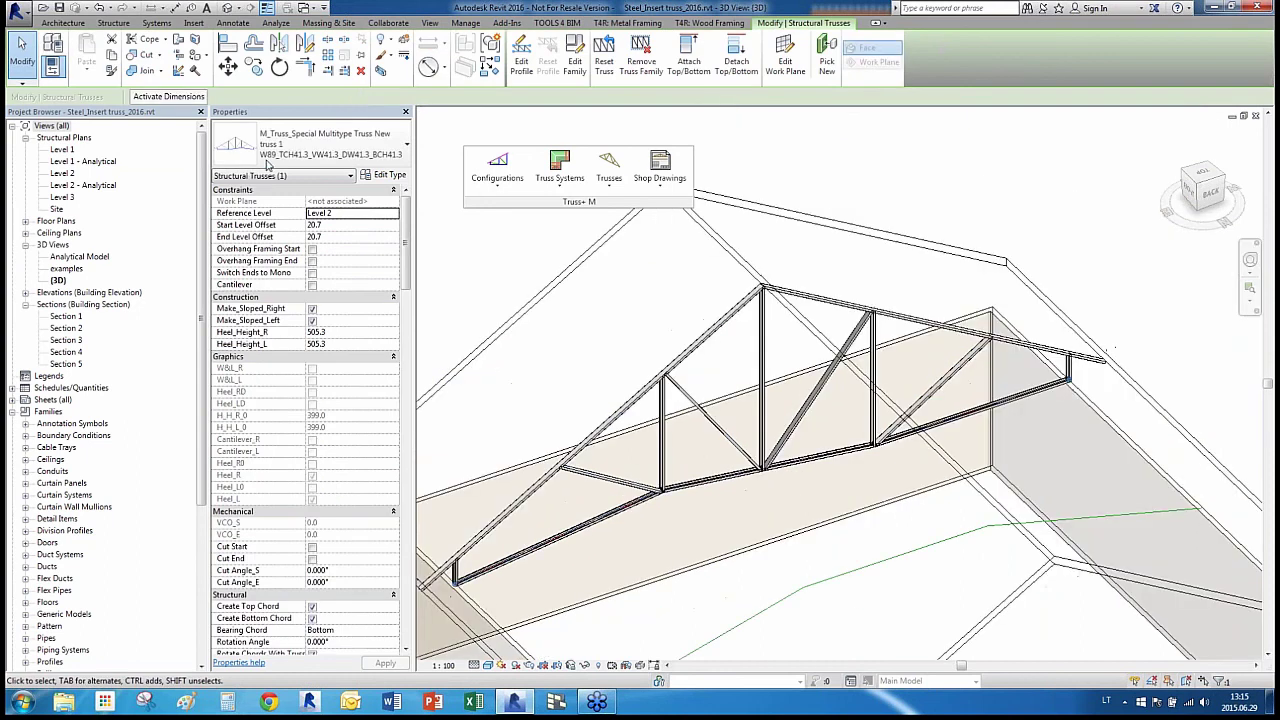
scroll(626, 345, up, 8)
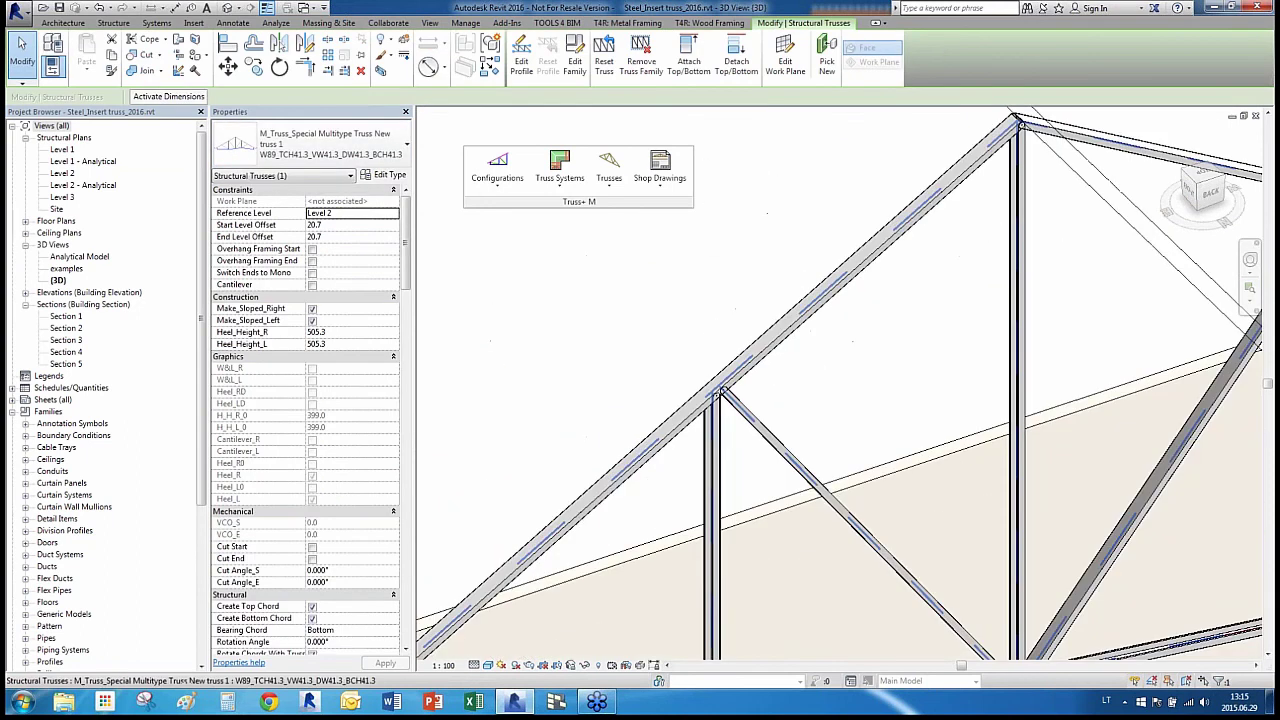
scroll(626, 345, down, 8)
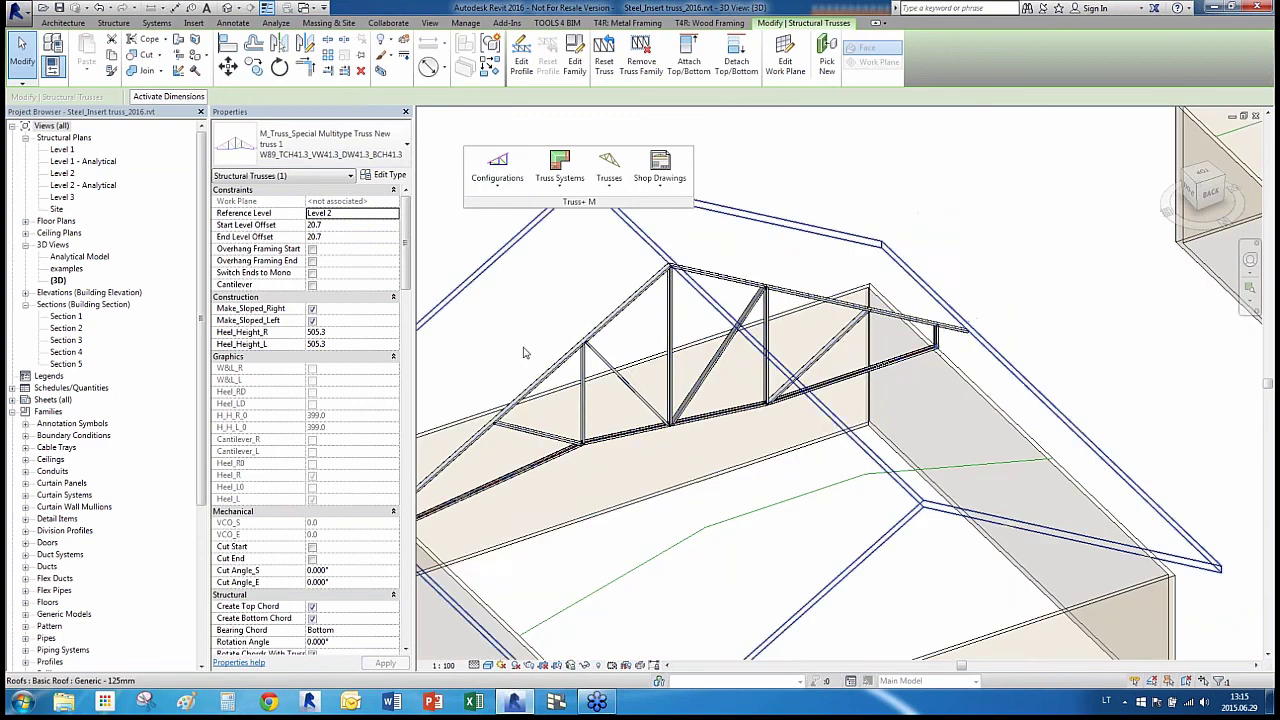
click(527, 272)
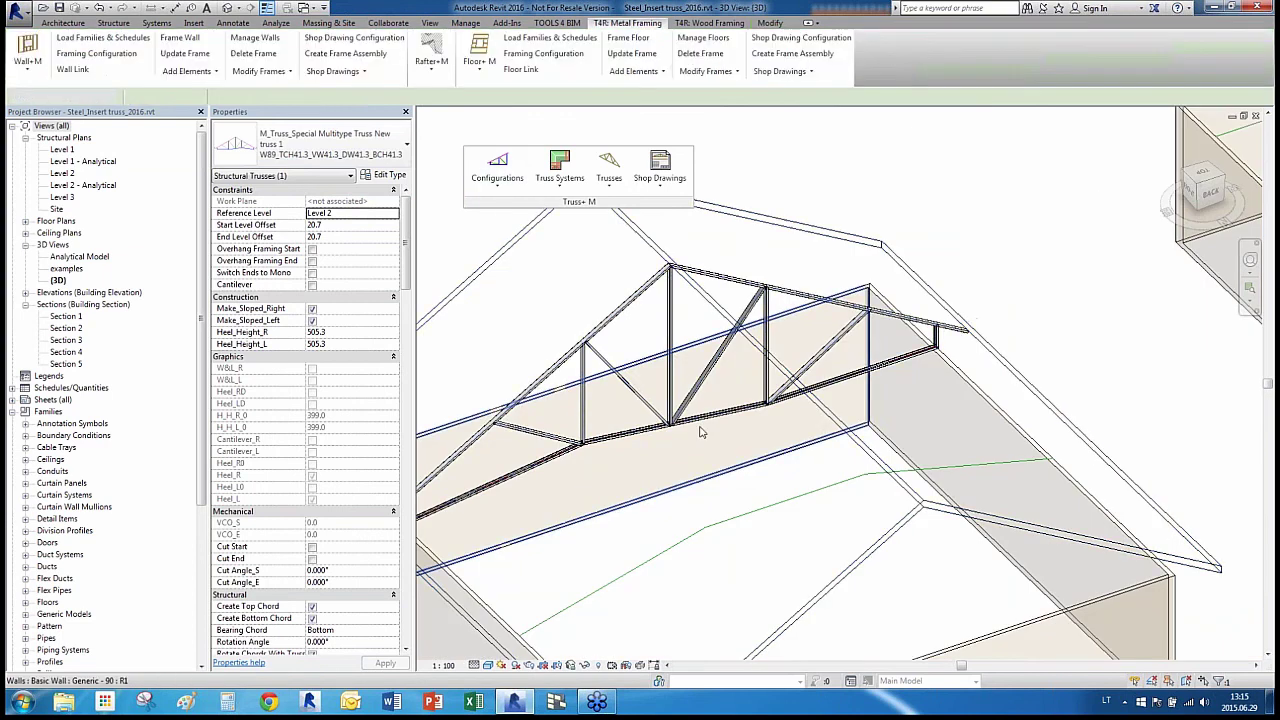
scroll(700, 425, down, 5)
scroll(608, 420, down, 5)
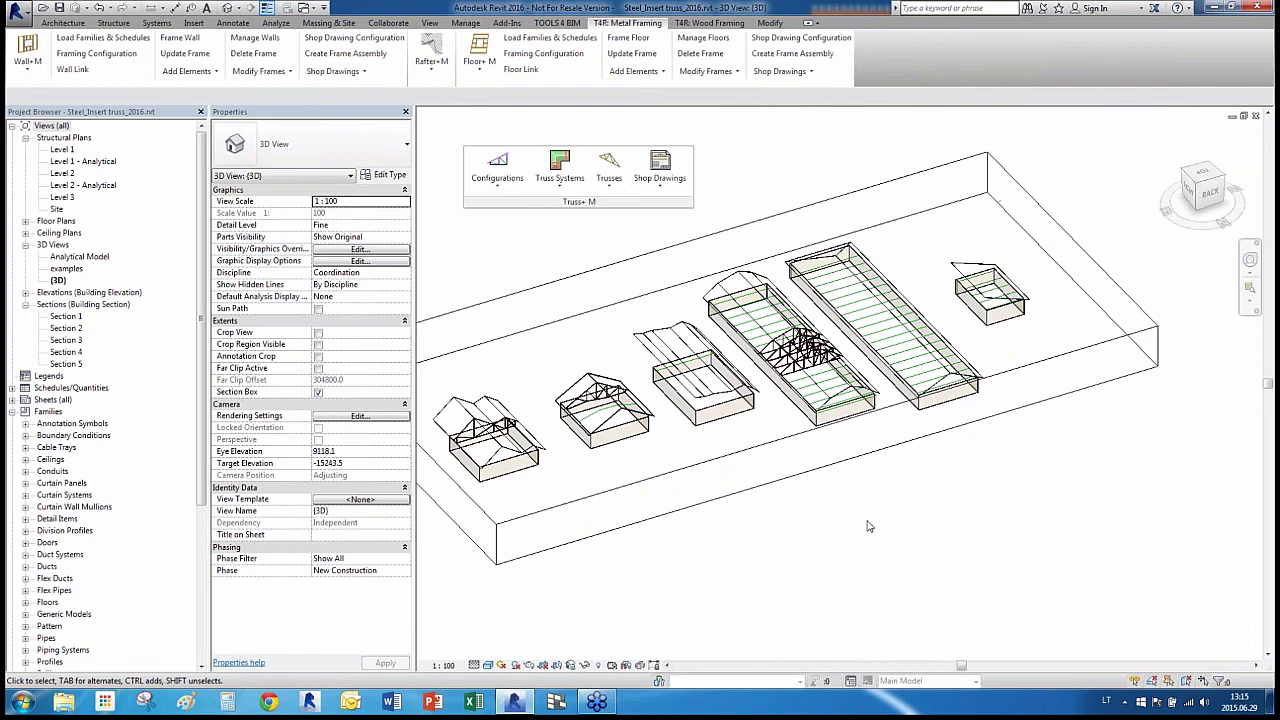
Switch to the Steel_Trusses_empty_2016 project and open its default 3D view on the framed roof
key(ctrl+Tab)
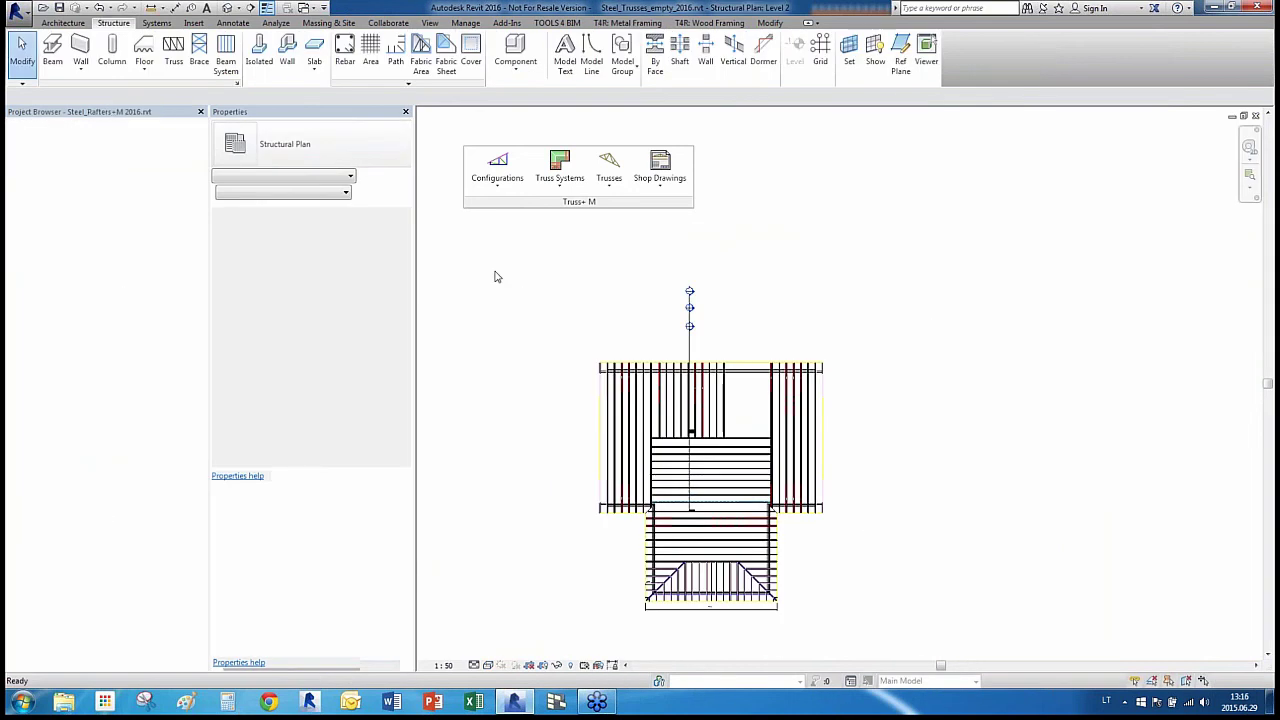
key(ctrl+Tab)
key(ctrl+Tab)
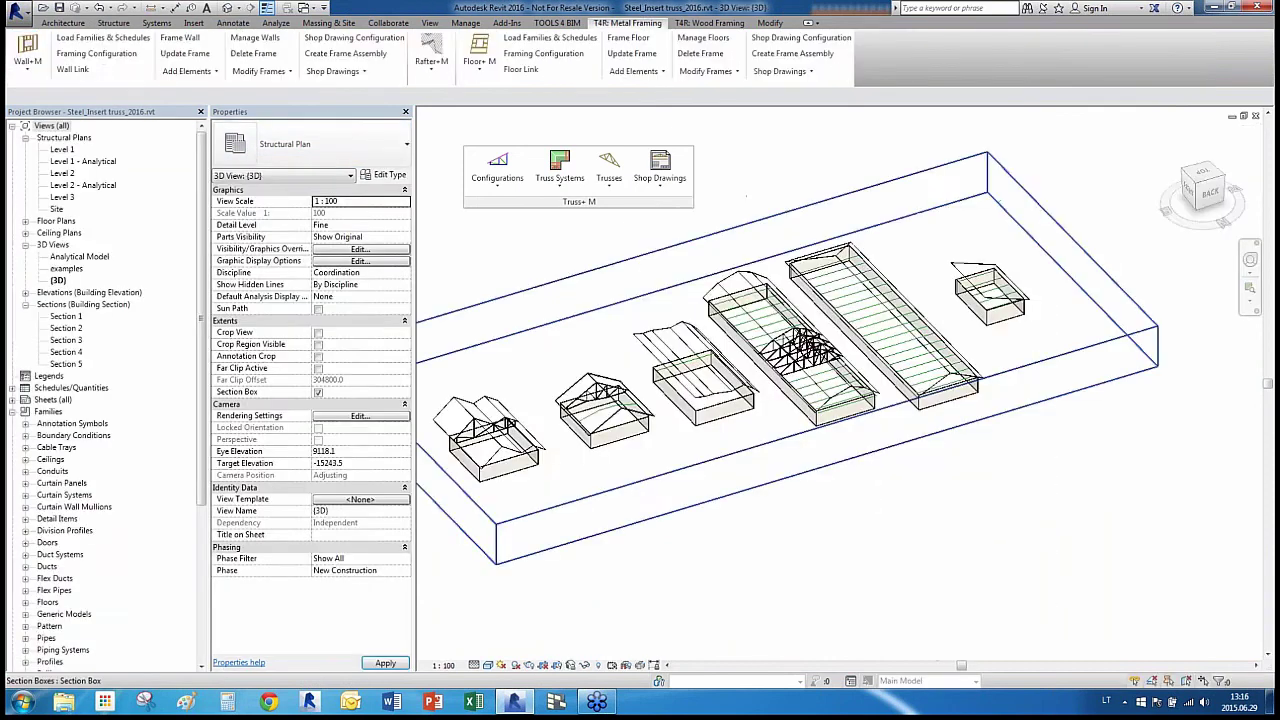
key(ctrl+Tab)
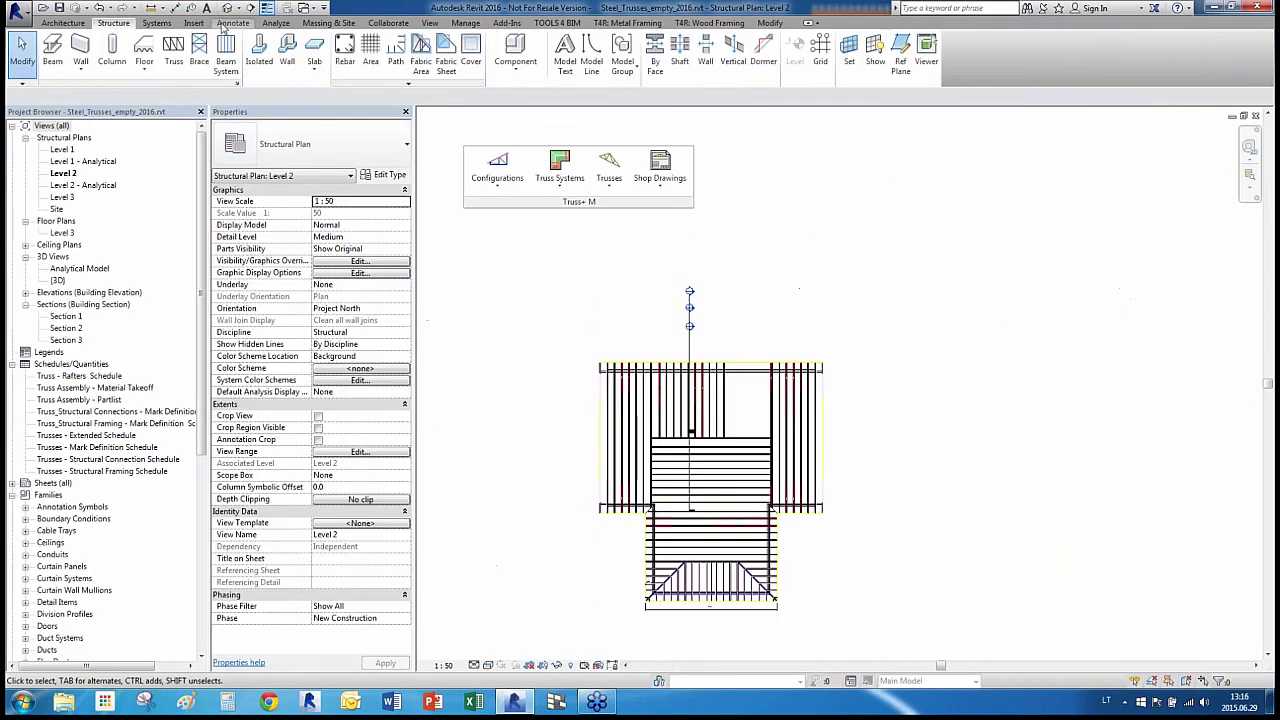
click(287, 8)
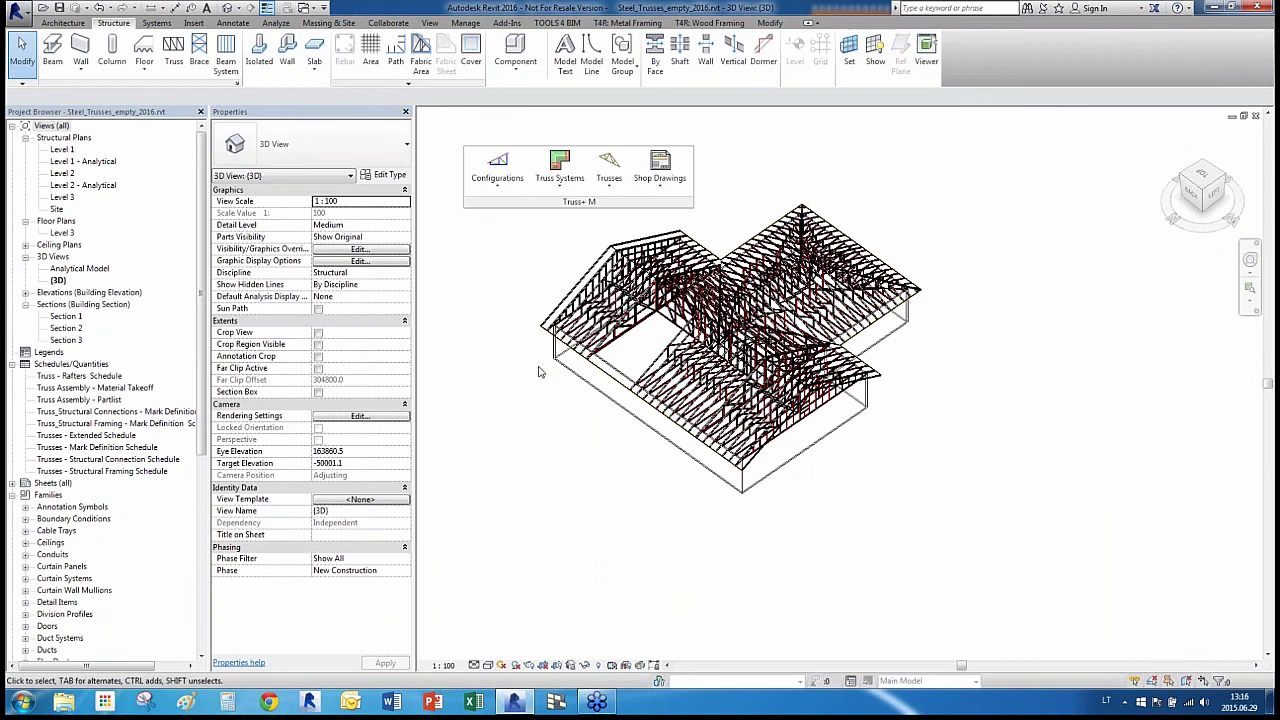
shift+middle_drag(950, 424, 757, 402)
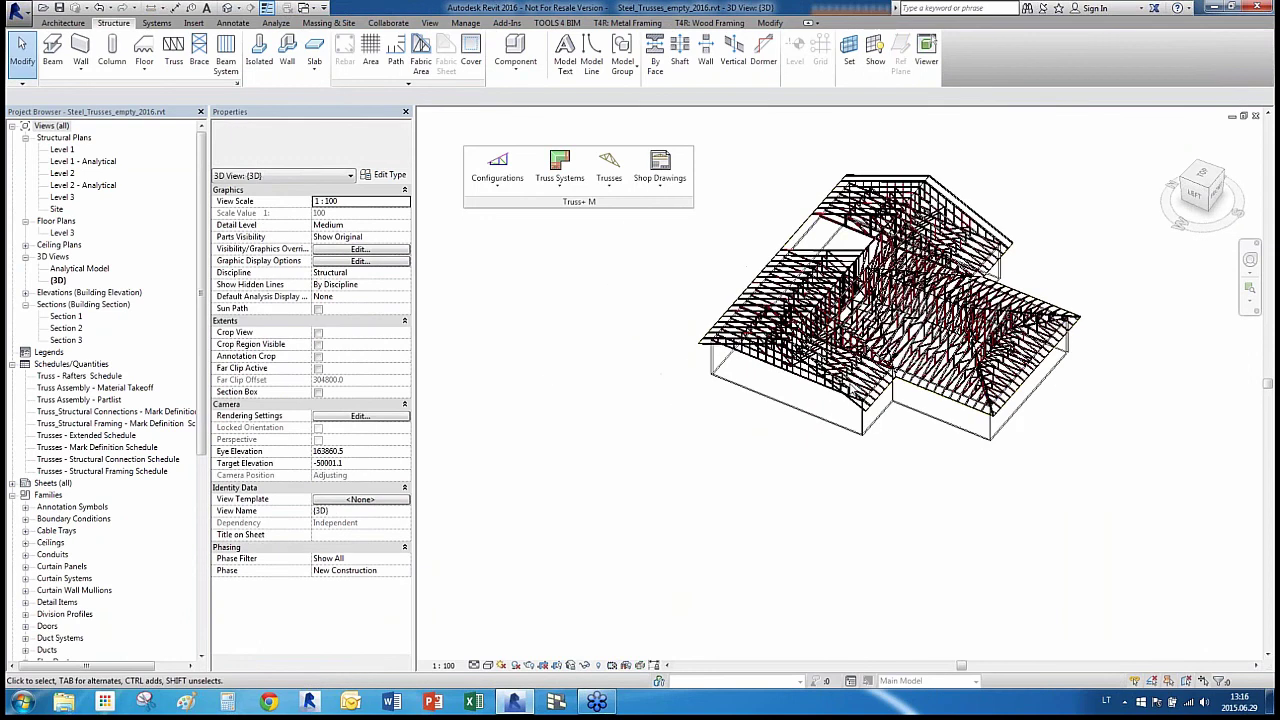
scroll(1049, 326, up, 4)
click(660, 170)
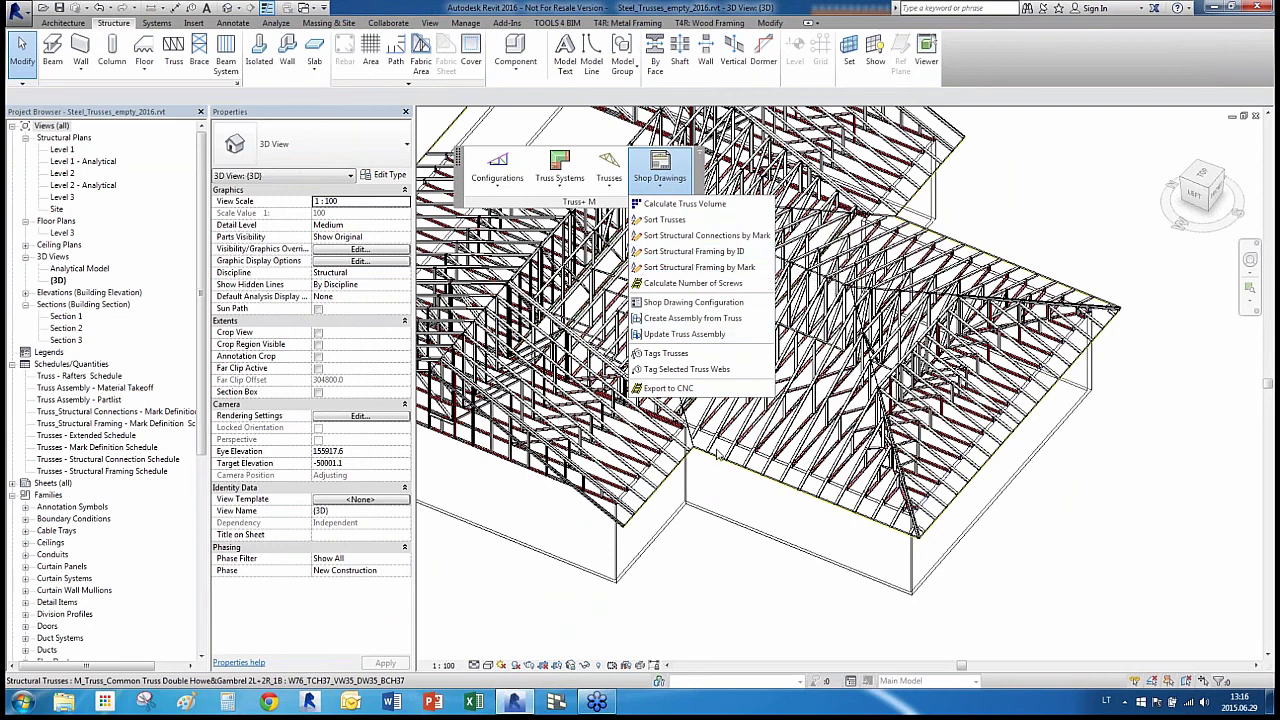
click(722, 586)
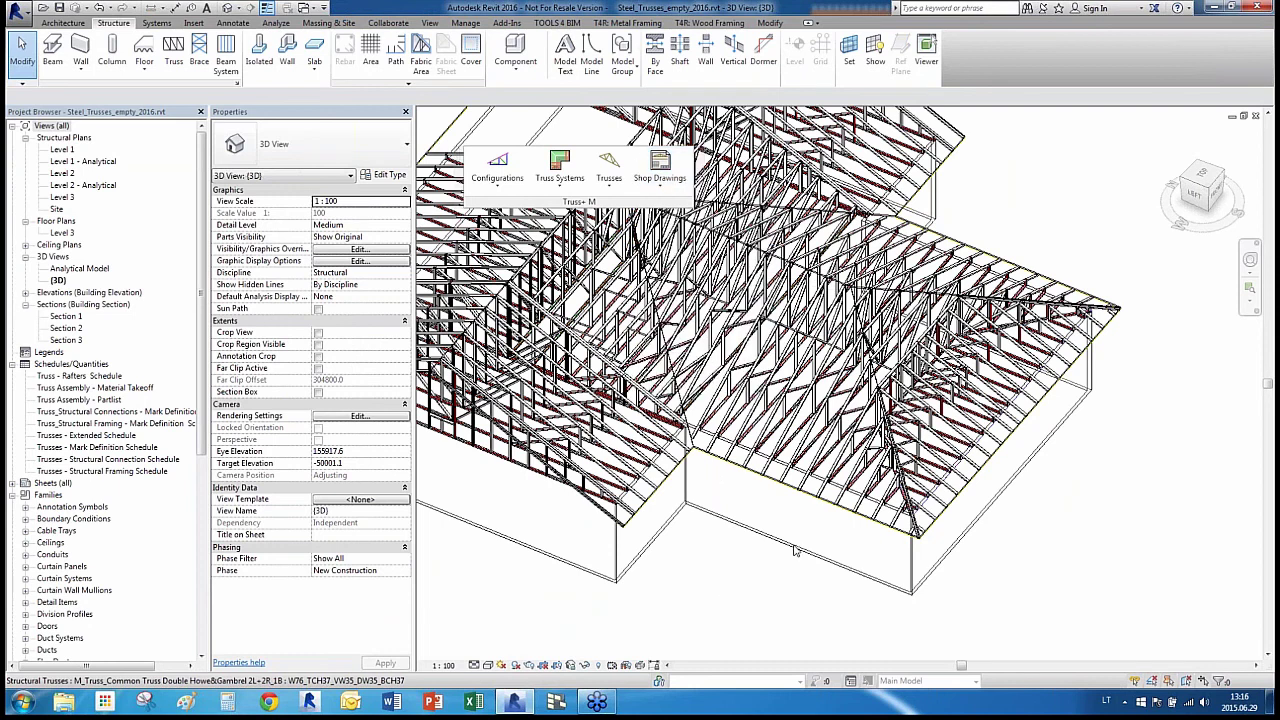
shift+middle_drag(831, 553, 612, 533)
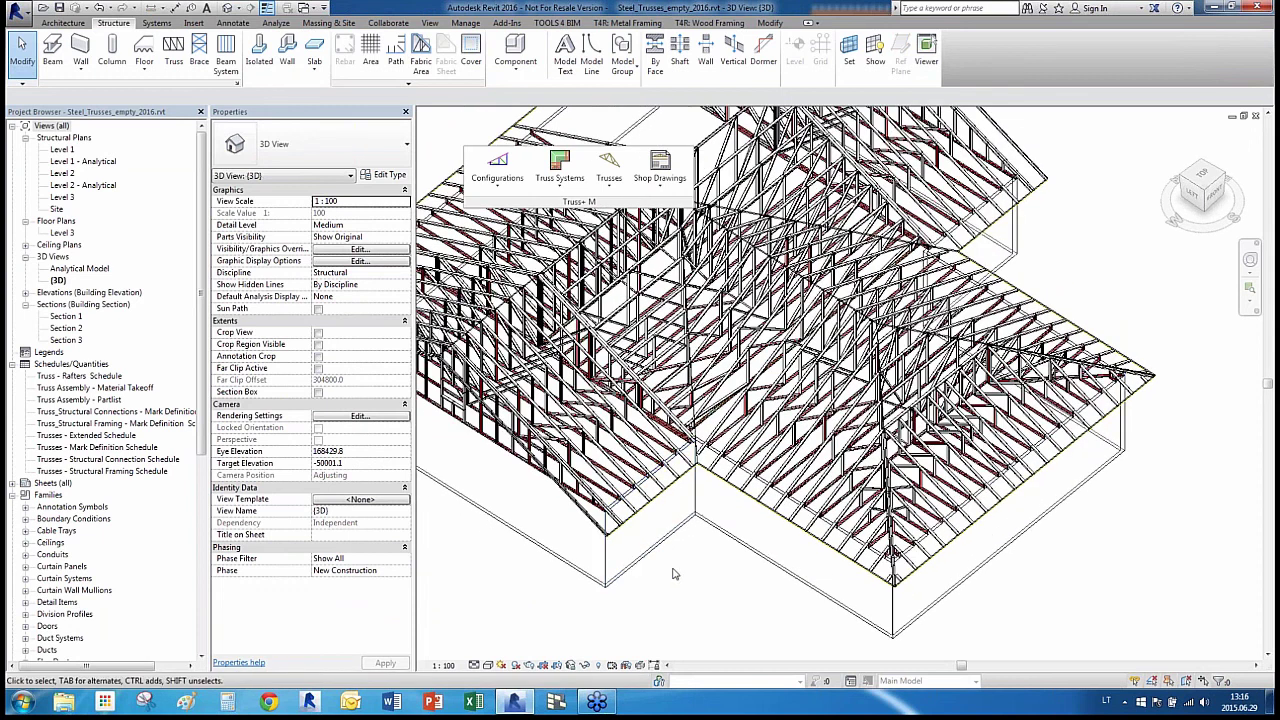